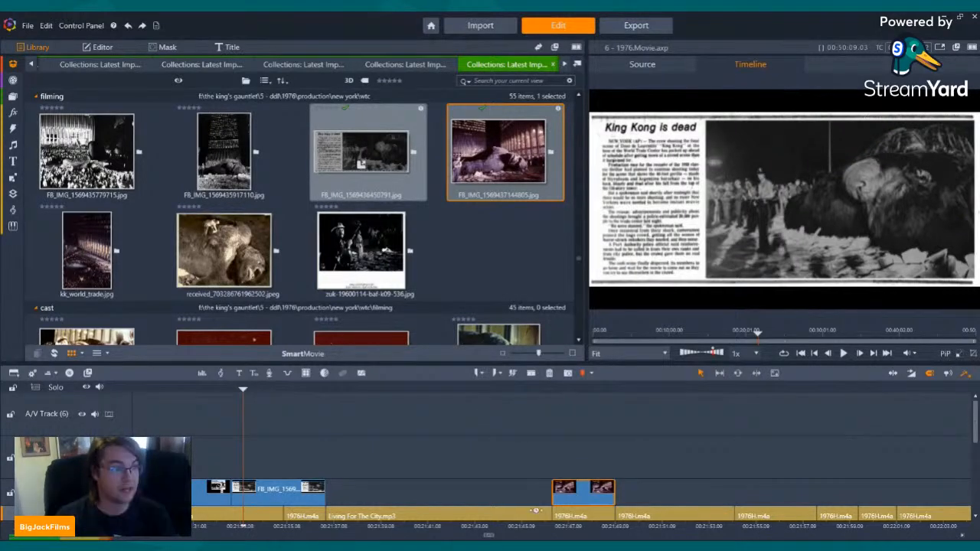
Step the playhead frame by frame around the start of the "King Kong is dead" newspaper clip to examine that cut.
key(Right)
key(Right)
key(Right)
key(Right)
key(Right)
key(Right)
key(Left)
key(Left)
key(Left)
key(Left)
key(Left)
key(Left)
key(Left)
key(Left)
key(Left)
key(Left)
key(Left)
key(Left)
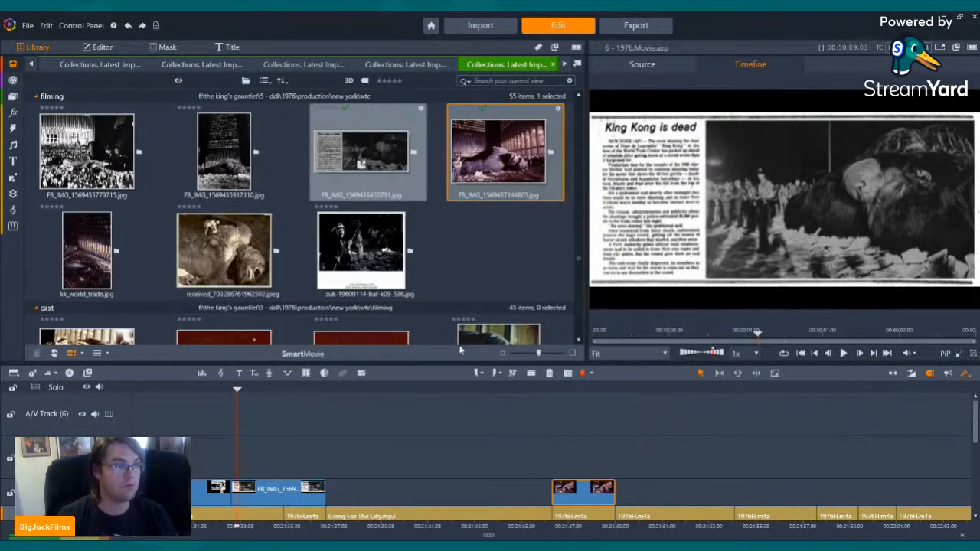
key(Left)
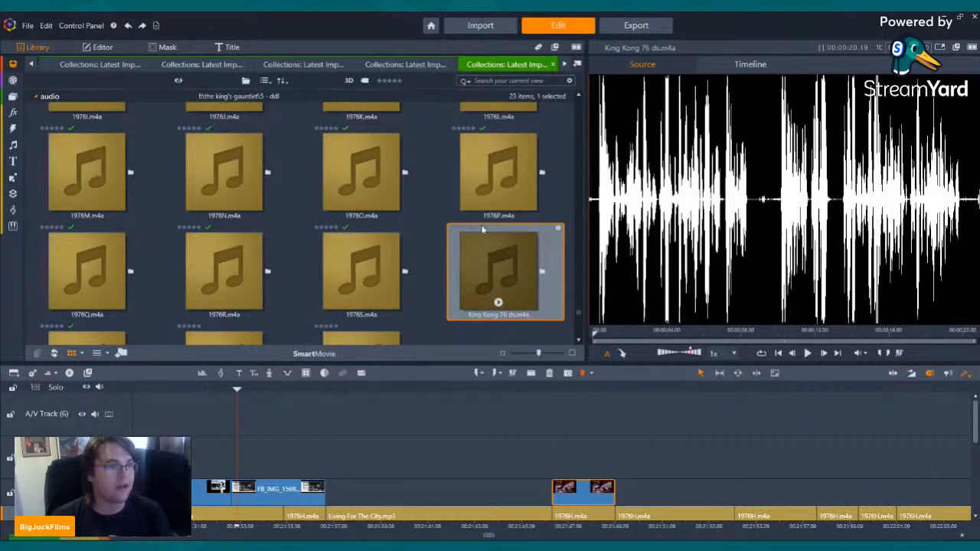
Review the edited sequence cut by cut, from the earlier black-and-white stills through to the end of the isolated last photo.
scroll(497, 165, down, 2)
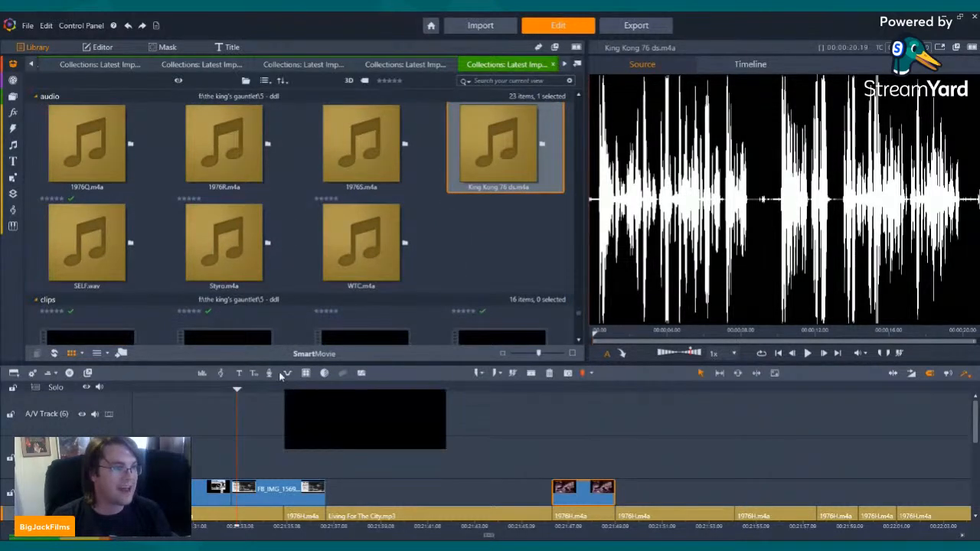
drag(282, 388, 898, 456)
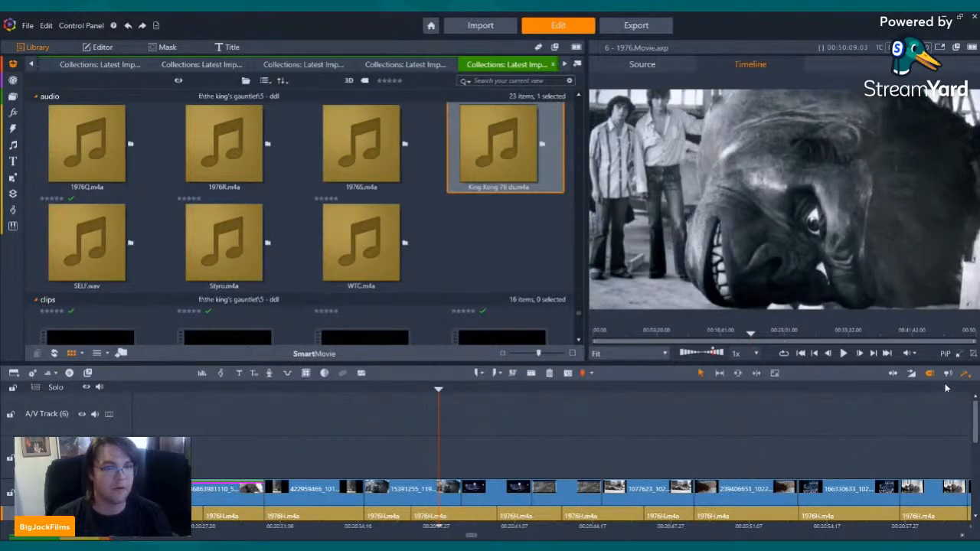
click(953, 392)
click(876, 355)
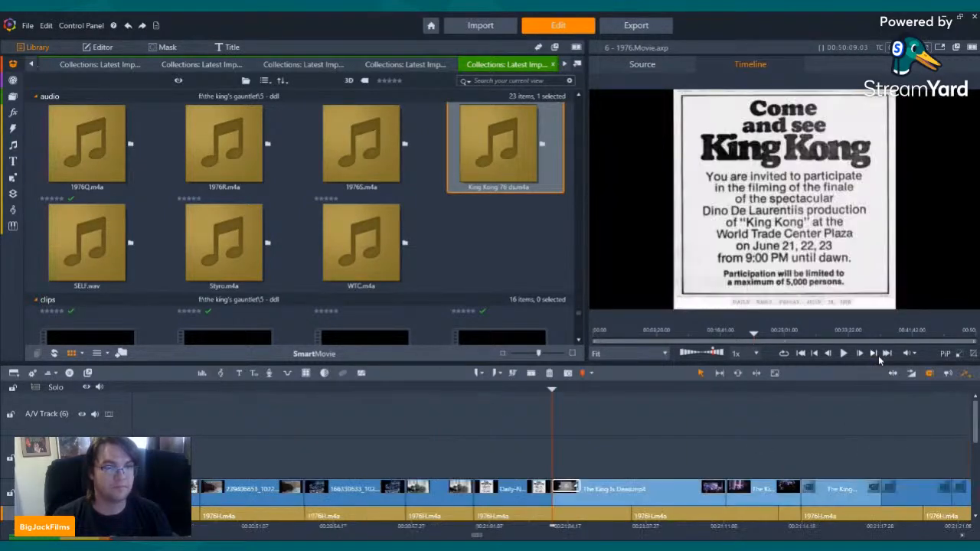
click(874, 353)
click(873, 354)
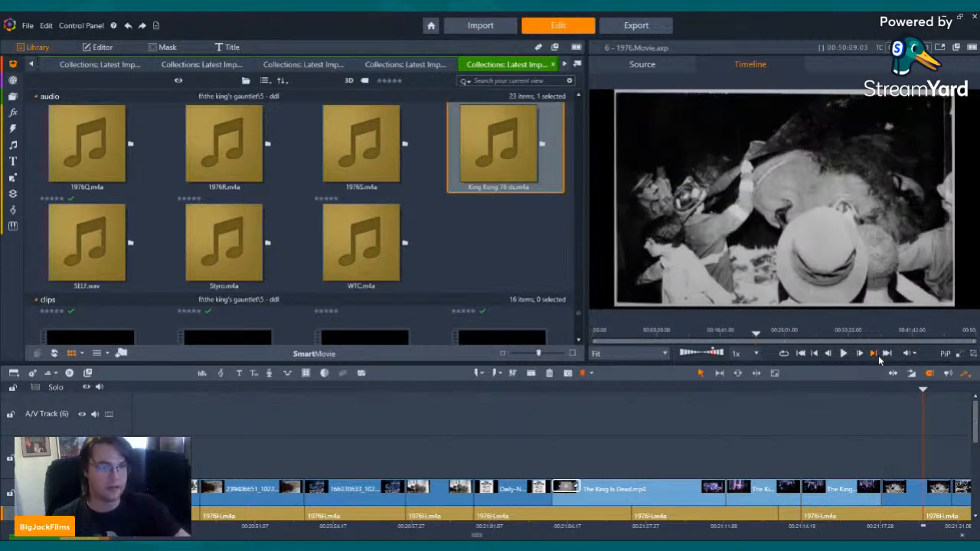
click(873, 353)
click(873, 354)
click(878, 355)
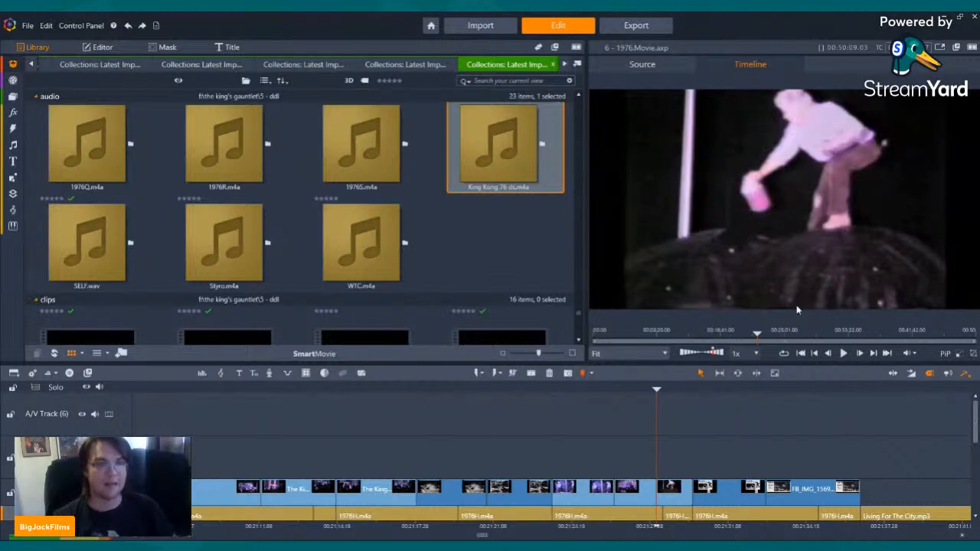
click(872, 354)
click(872, 354)
click(872, 353)
click(872, 353)
click(872, 354)
click(872, 353)
click(872, 354)
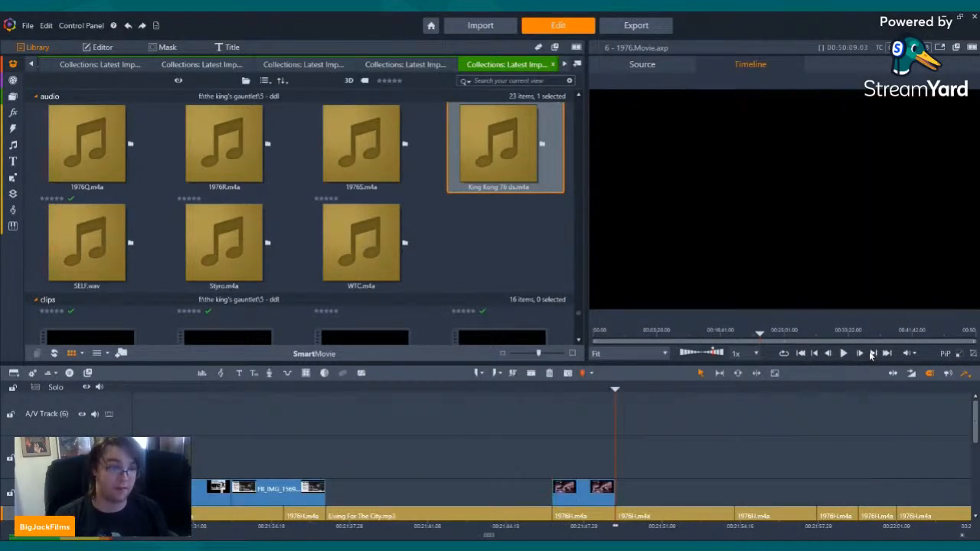
Insert the WTC.m4a audio file into the narration track where the isolated last photo starts, at about 00:21:46.
click(381, 233)
drag(381, 234, 554, 515)
drag(976, 422, 976, 435)
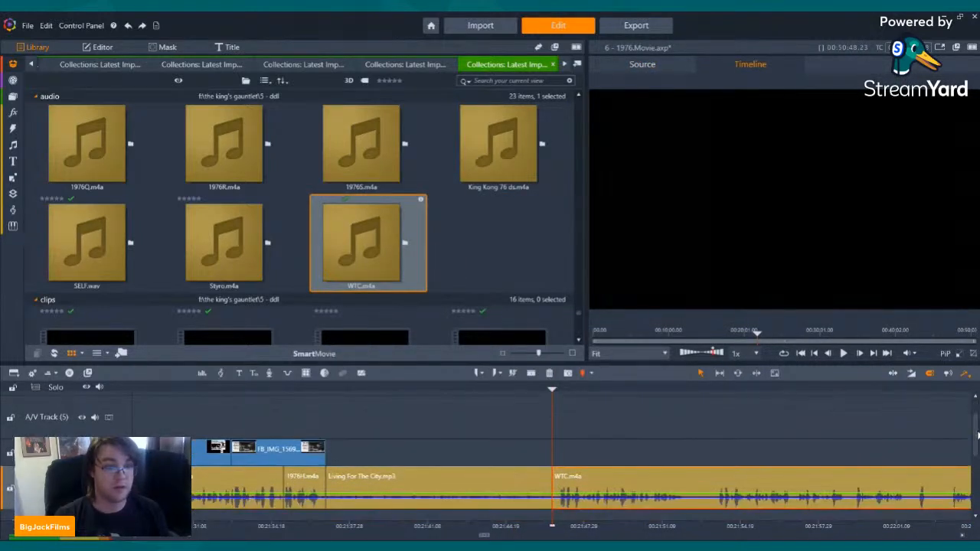
Listen to the opening of the WTC.m4a clip and step back to its start.
click(844, 353)
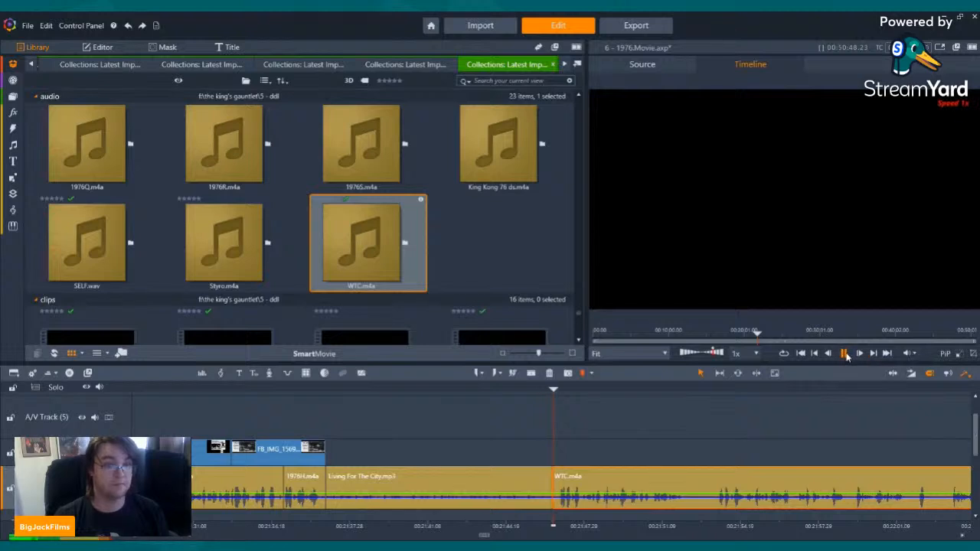
click(844, 353)
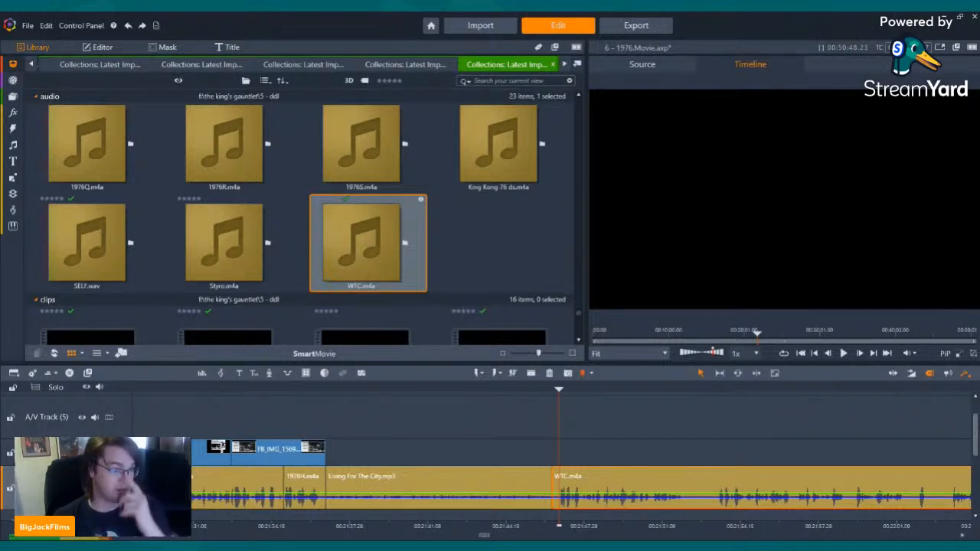
key(Left)
key(Left)
key(Left)
key(Left)
key(Left)
key(Left)
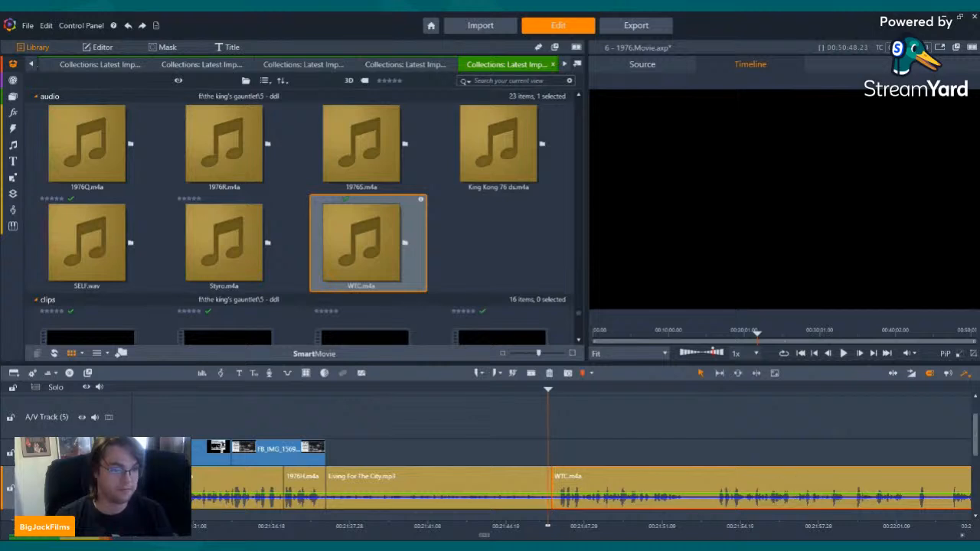
Split the WTC.m4a clip just before its first speech and delete the silent opening piece.
drag(630, 526, 724, 526)
key(Right)
key(Right)
key(Right)
key(Right)
key(Right)
key(Right)
key(Right)
key(Right)
key(Right)
key(Right)
click(533, 374)
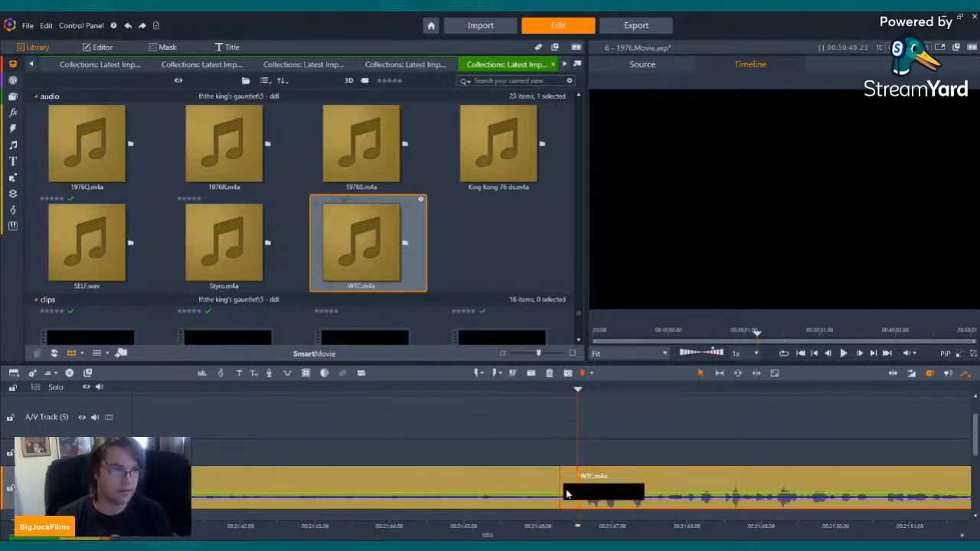
right_click(565, 492)
click(589, 470)
Enlarge the preview player and bring the audio track back into view in the timeline.
drag(590, 357, 313, 426)
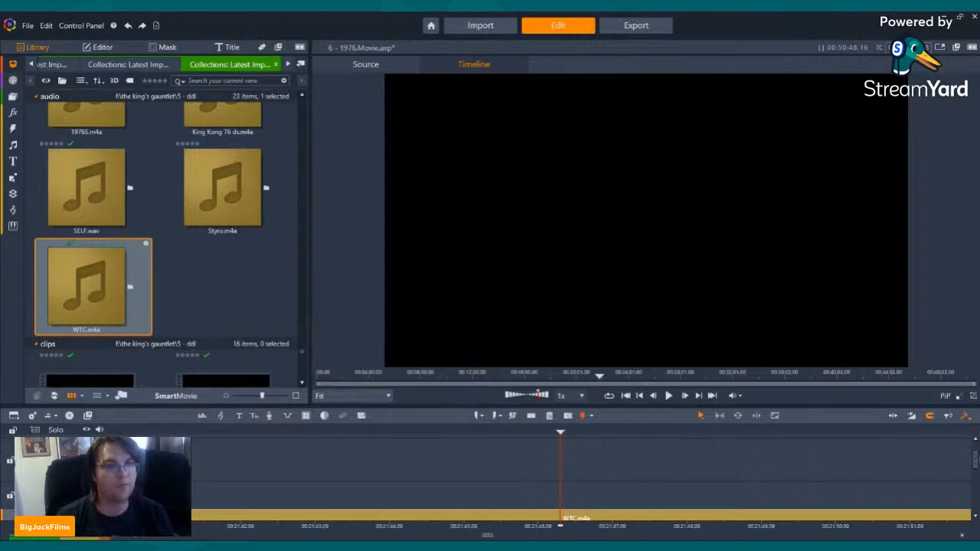
scroll(976, 471, down, 2)
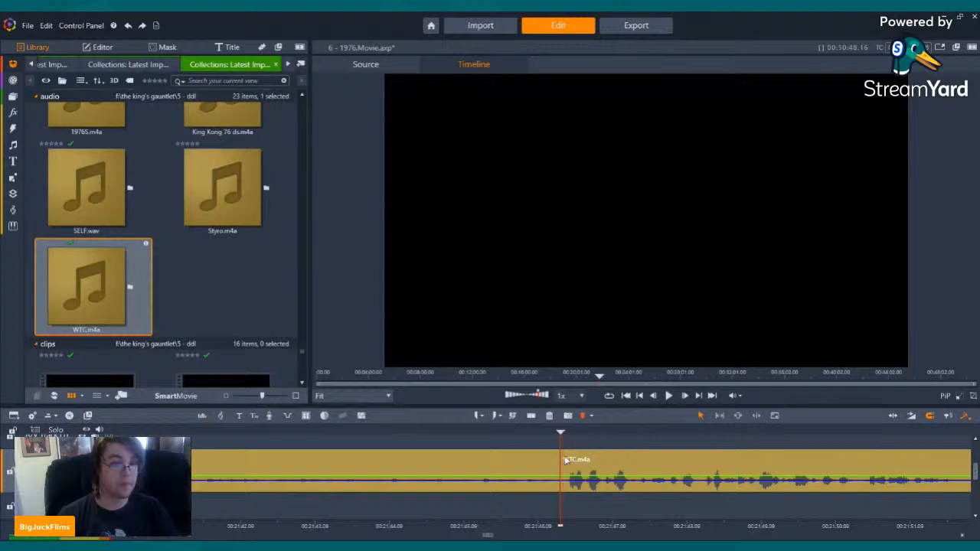
Play the trimmed WTC.m4a narration from just before its start up to the first pause.
key(Left)
key(Left)
key(Left)
key(Left)
key(Left)
key(Left)
key(Left)
key(Left)
key(Left)
key(Left)
click(668, 396)
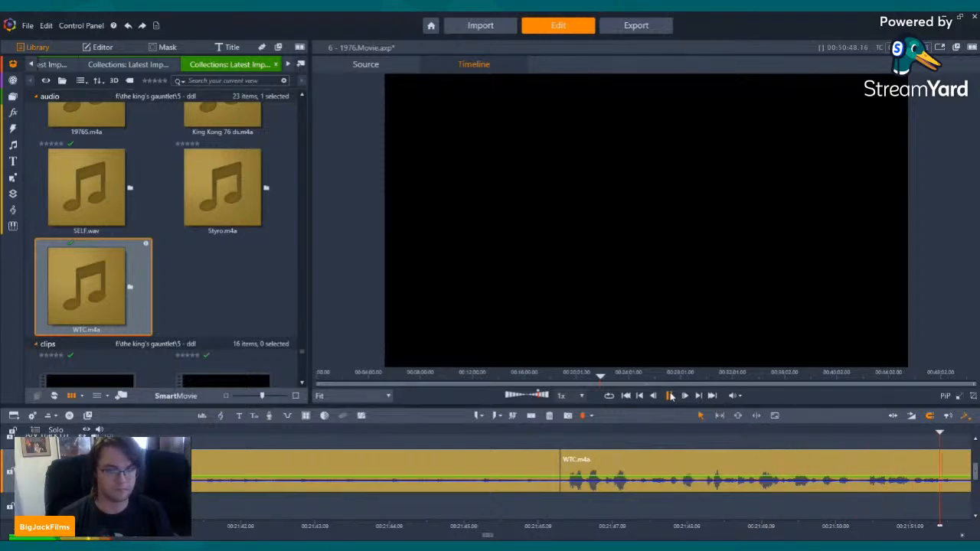
key(space)
Split WTC.m4a at both ends of the pause between about 00:21:52 and 00:21:53, and delete that piece.
click(643, 456)
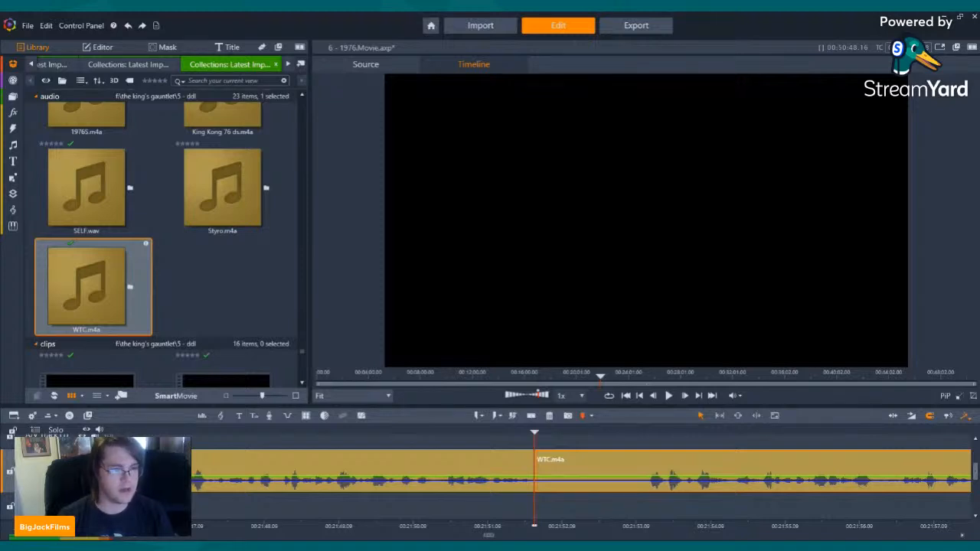
key(Left)
key(Left)
key(Left)
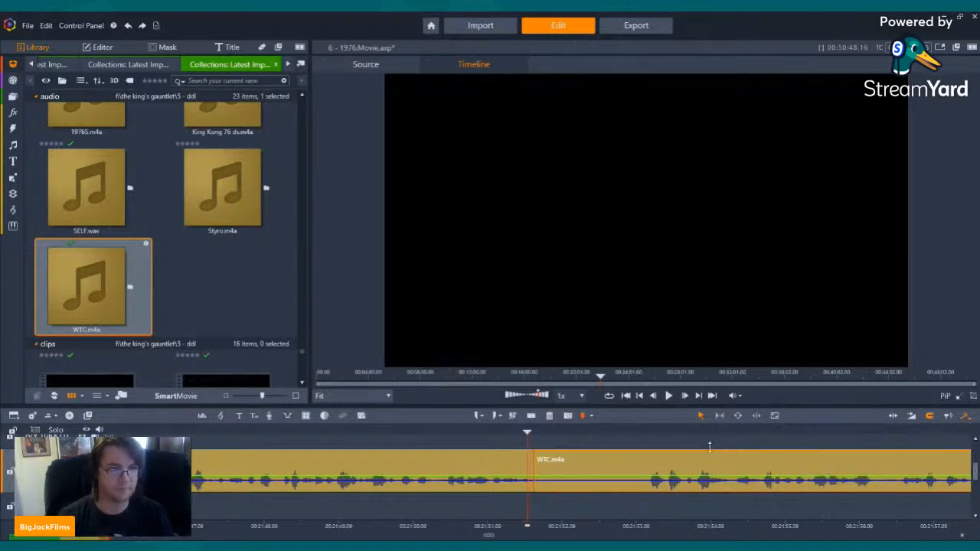
click(649, 432)
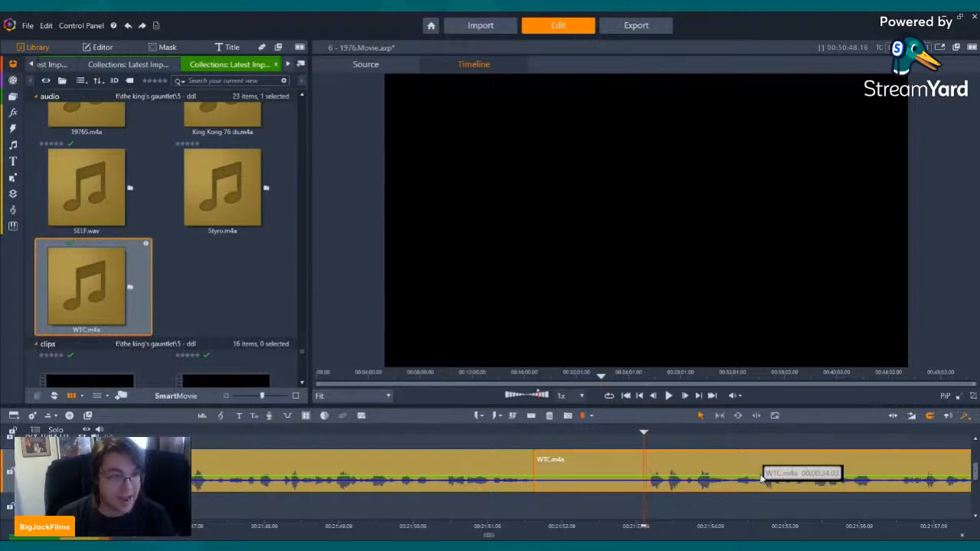
click(534, 415)
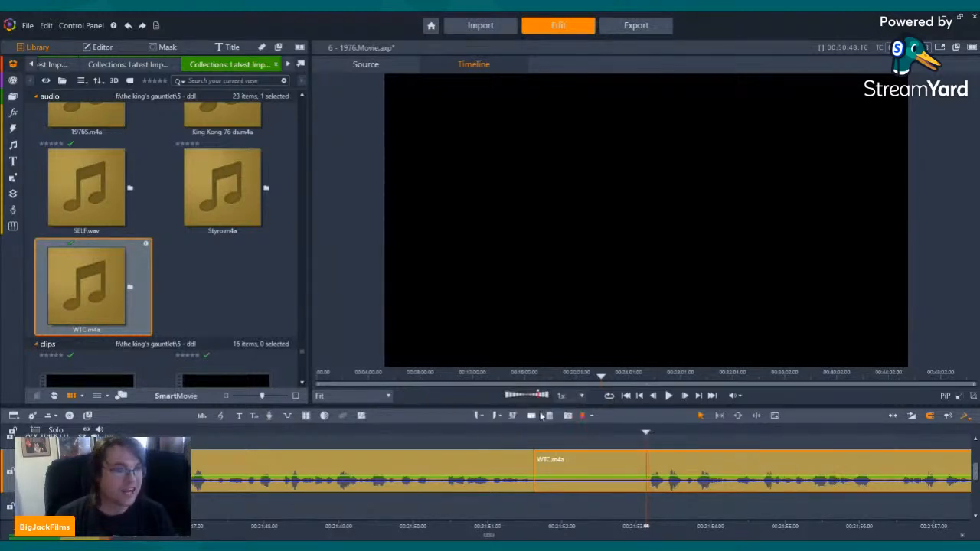
right_click(599, 477)
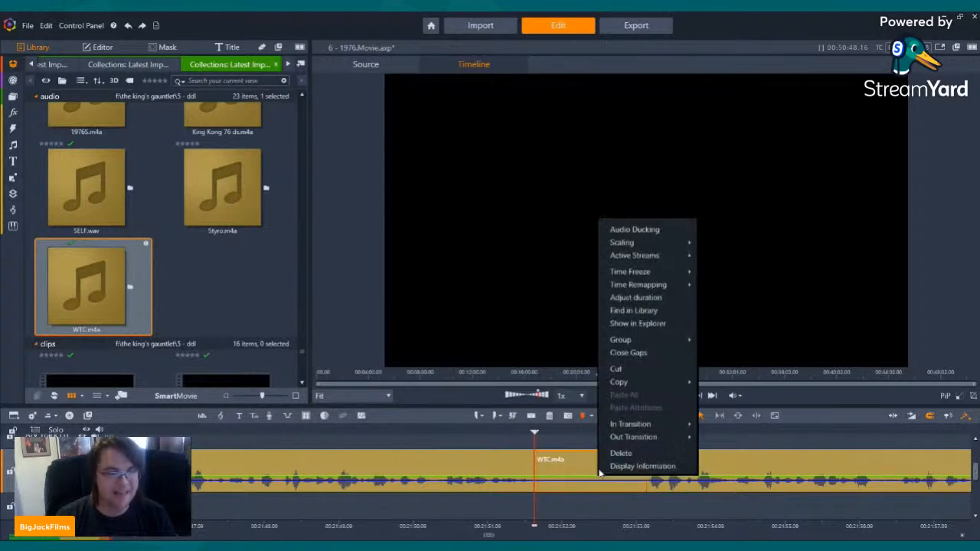
click(618, 453)
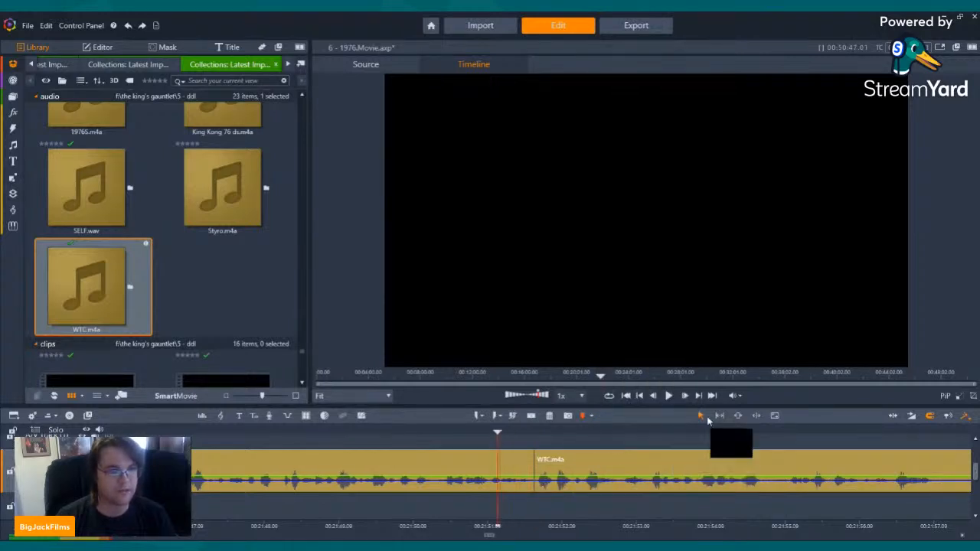
Play on through WTC.m4a, isolate the short pause at about 00:21:57 with splits, and delete it.
click(668, 396)
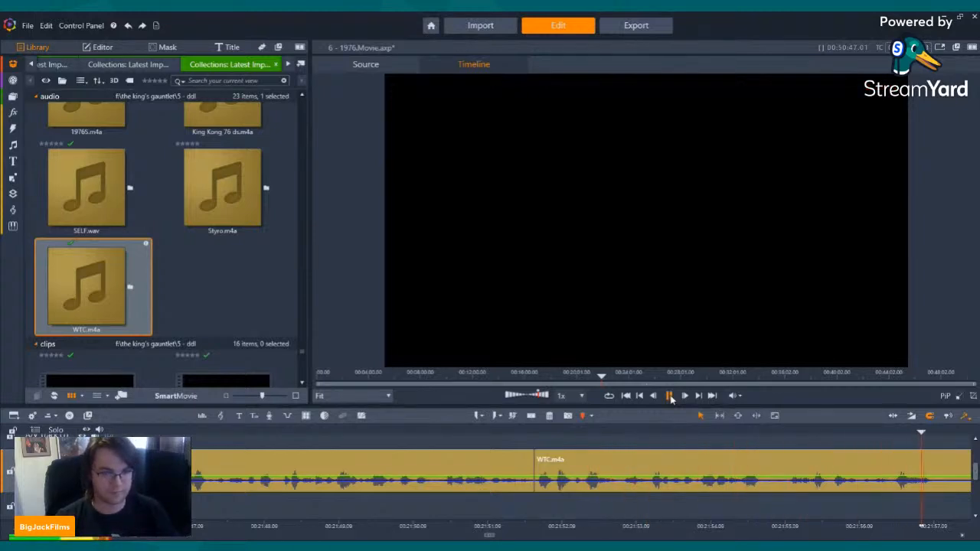
click(510, 431)
key(space)
click(617, 462)
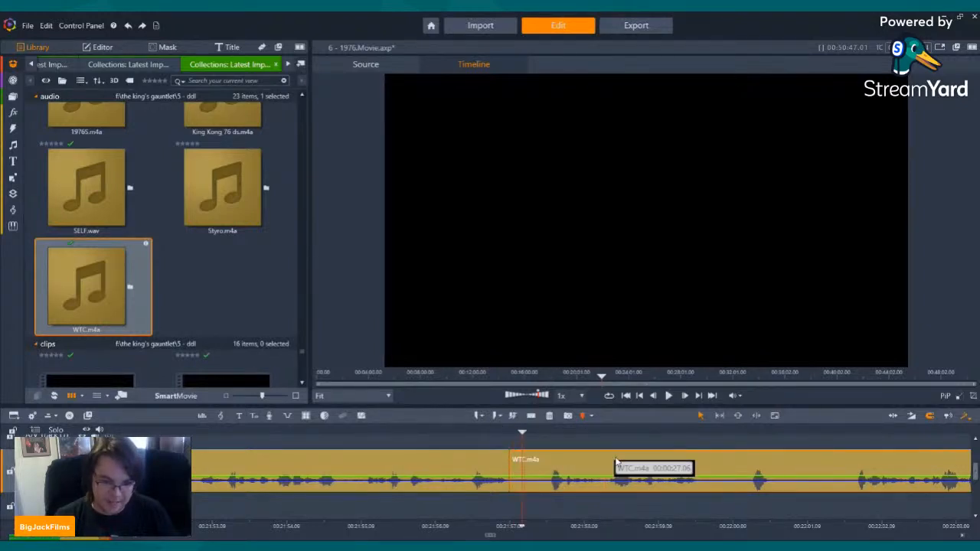
key(Left)
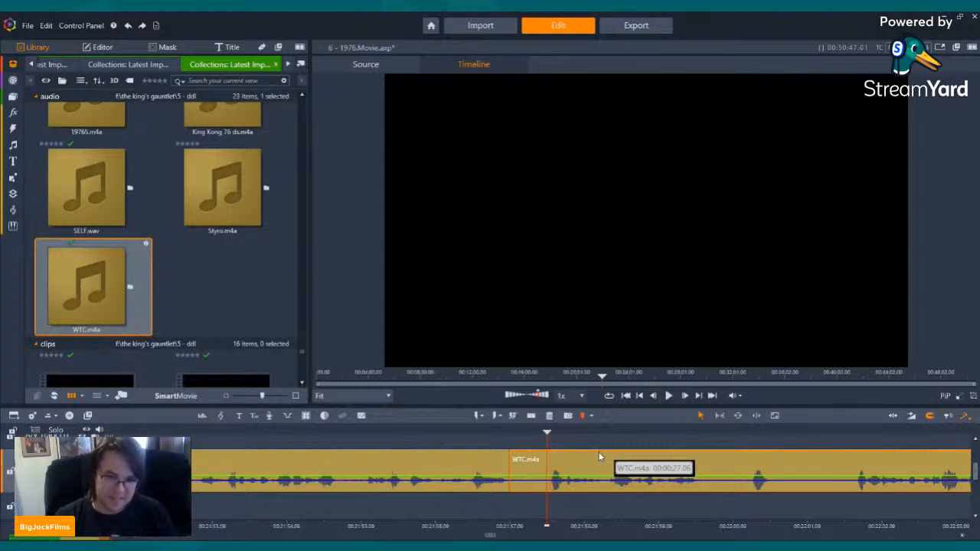
click(529, 416)
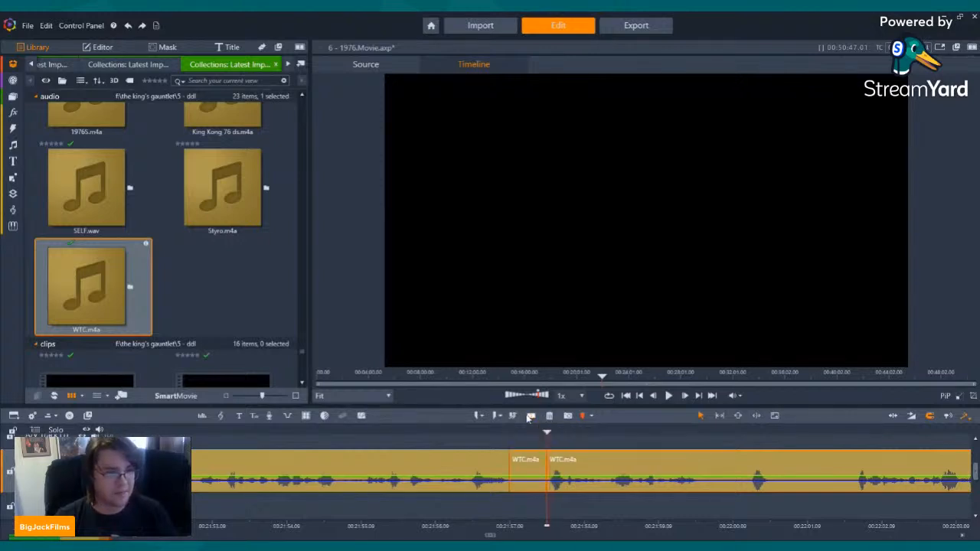
right_click(530, 479)
click(552, 456)
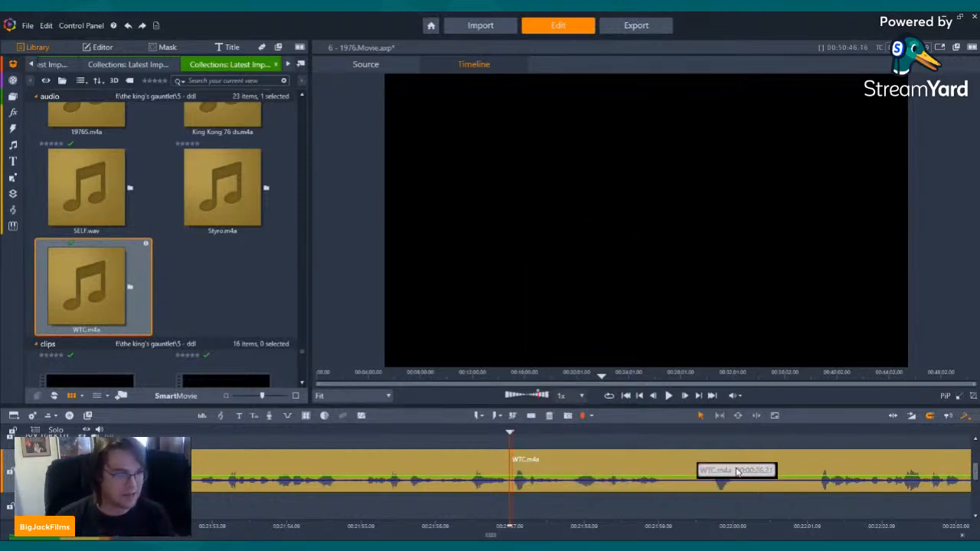
Step back before the join at about 00:21:57 and play across it to check the narration's timing.
key(Left)
key(Left)
key(Left)
key(Left)
key(Left)
key(Left)
key(Left)
key(Left)
key(Left)
key(Left)
key(Left)
key(Left)
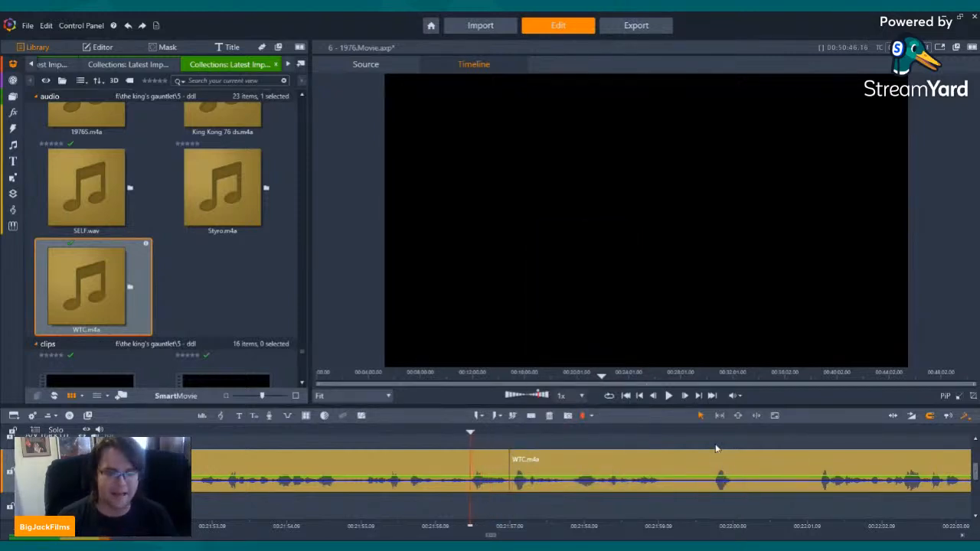
key(Left)
key(Left)
key(Left)
key(Left)
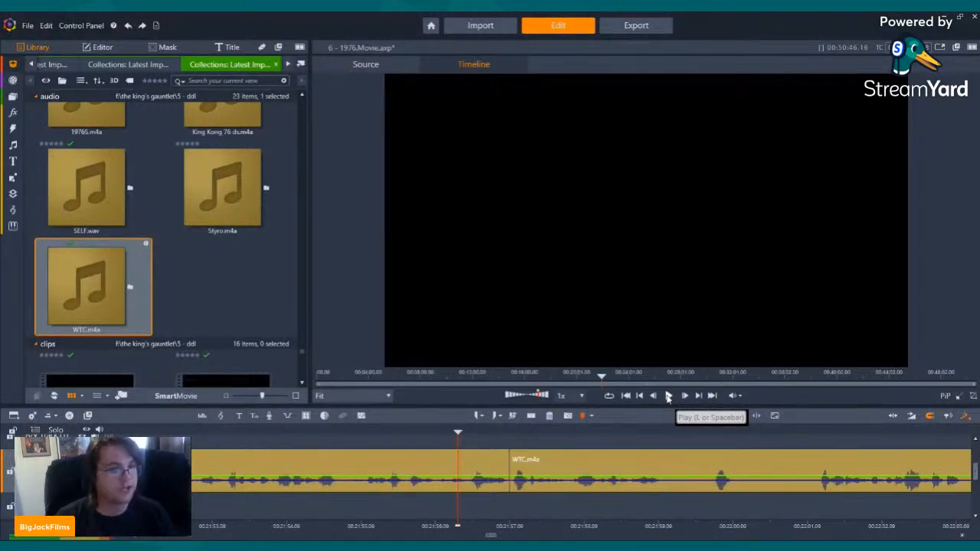
click(668, 396)
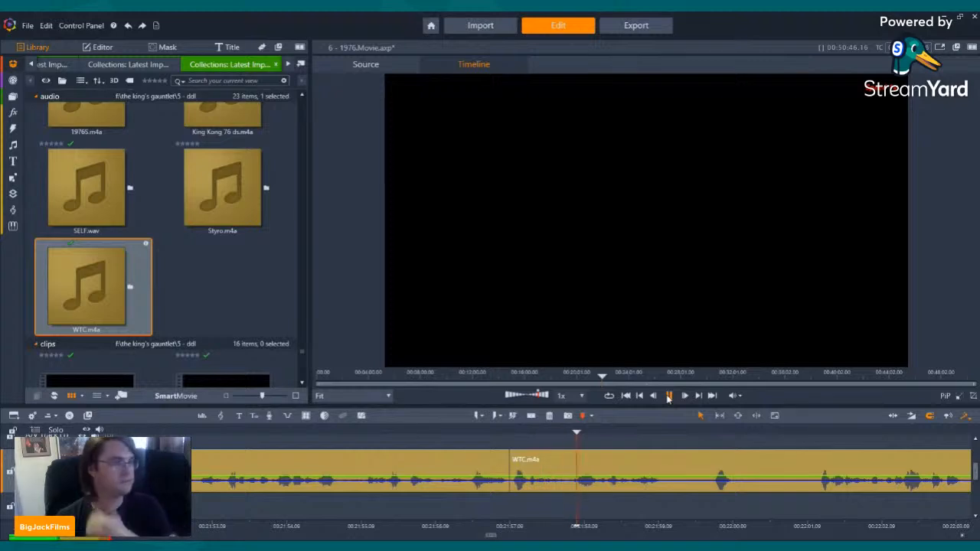
Split WTC.m4a at about 00:21:59 and 00:22:01, checking the cut points by playback, and delete the piece between them.
click(668, 396)
click(530, 416)
click(709, 441)
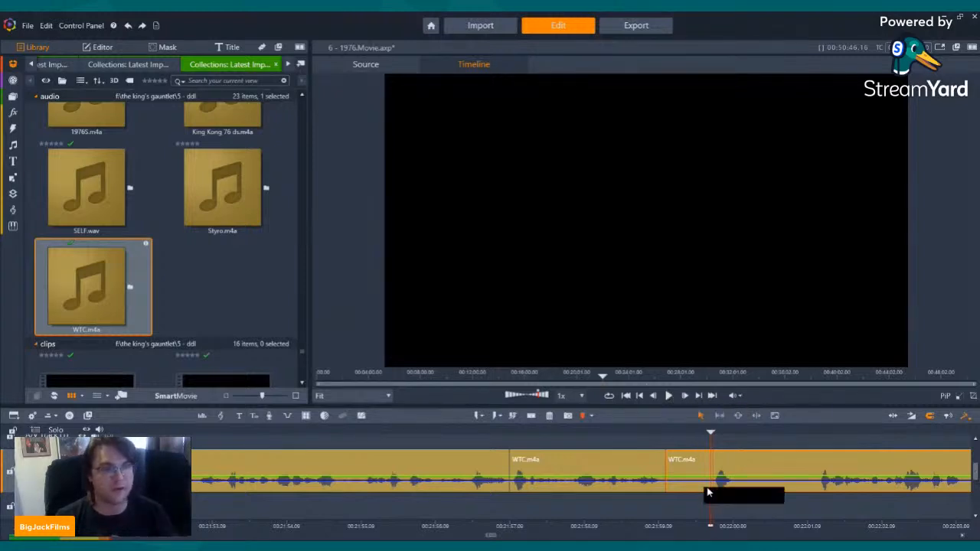
click(668, 396)
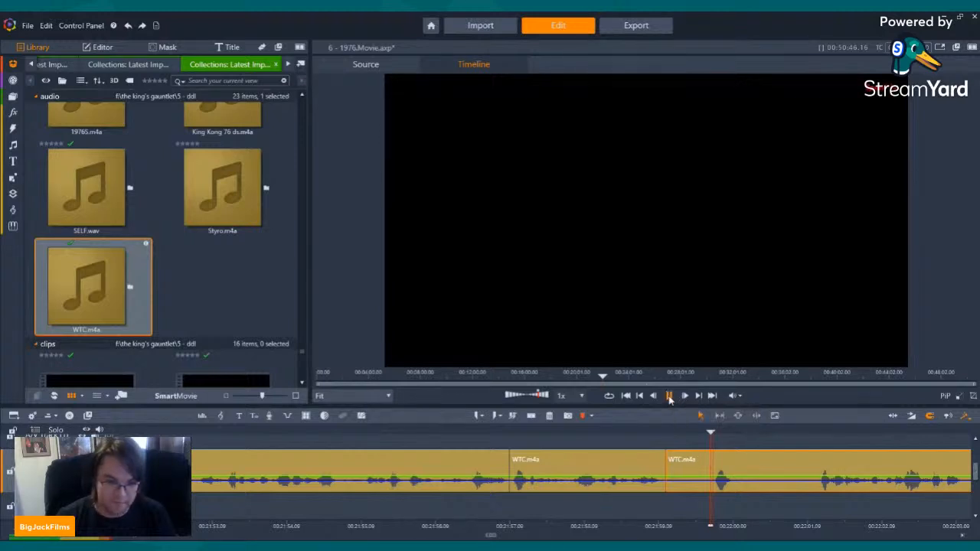
click(668, 395)
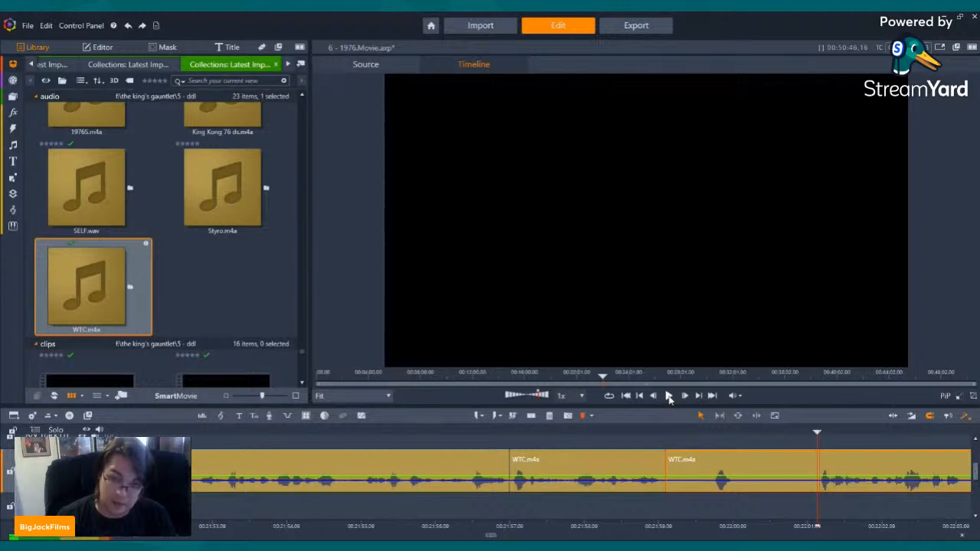
click(668, 395)
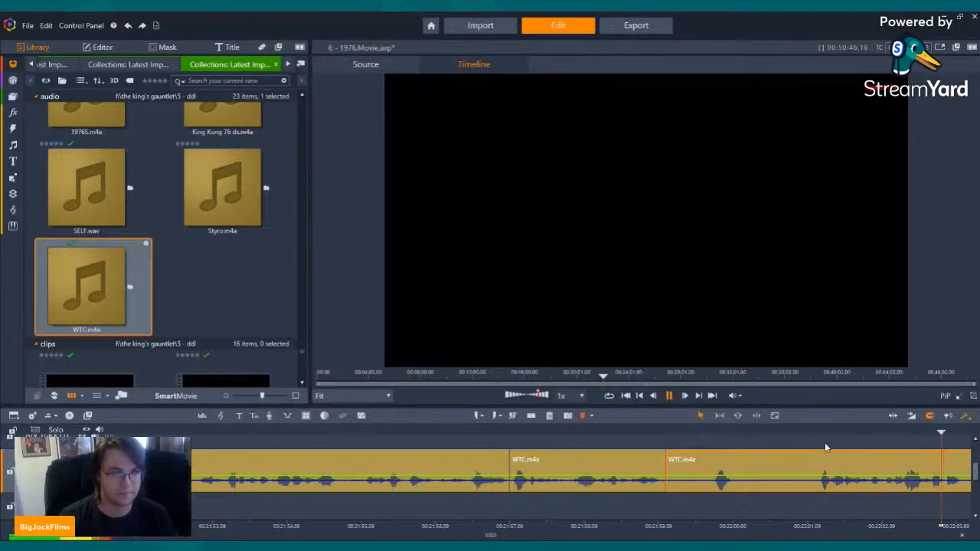
click(668, 396)
click(532, 417)
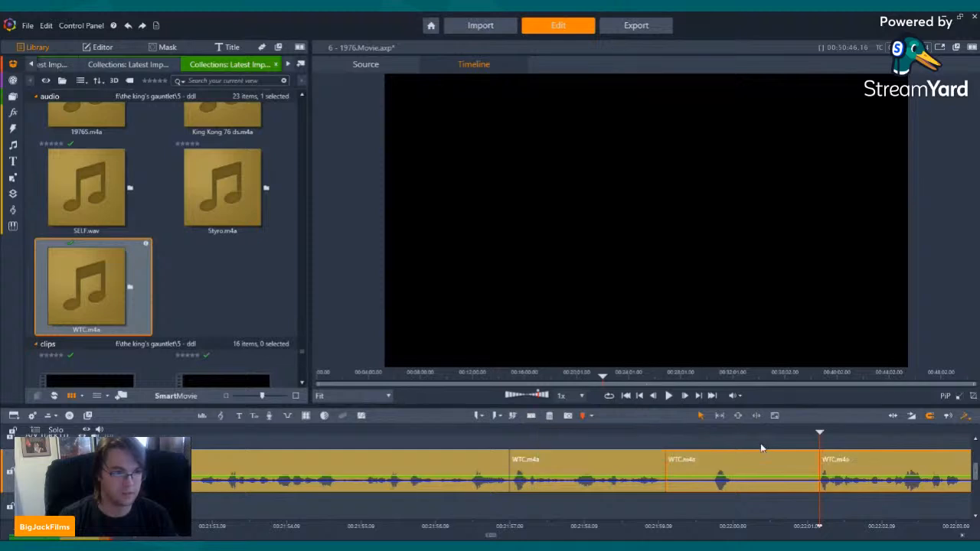
click(740, 461)
key(Delete)
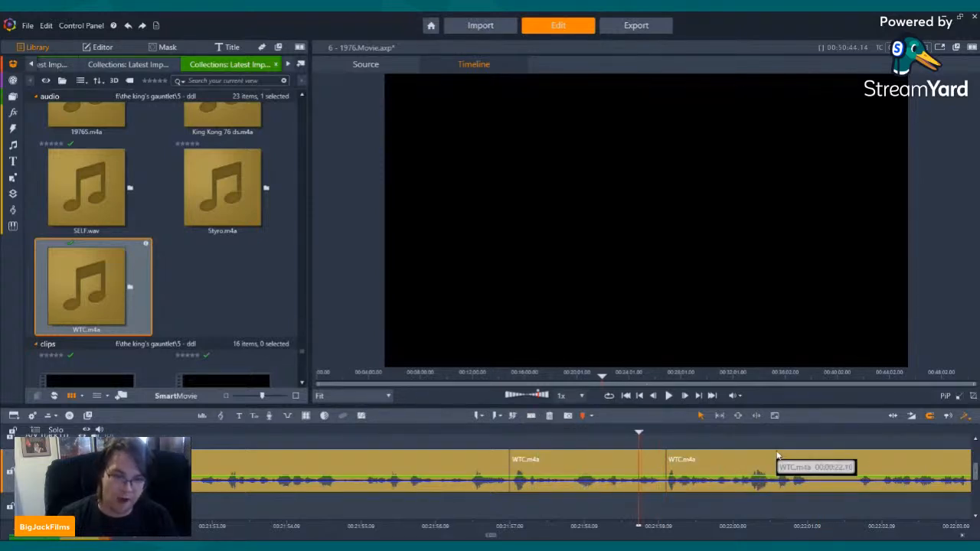
Play on past the join at about 00:21:59 and split WTC.m4a where the pause begins at about 00:22:01.
click(669, 396)
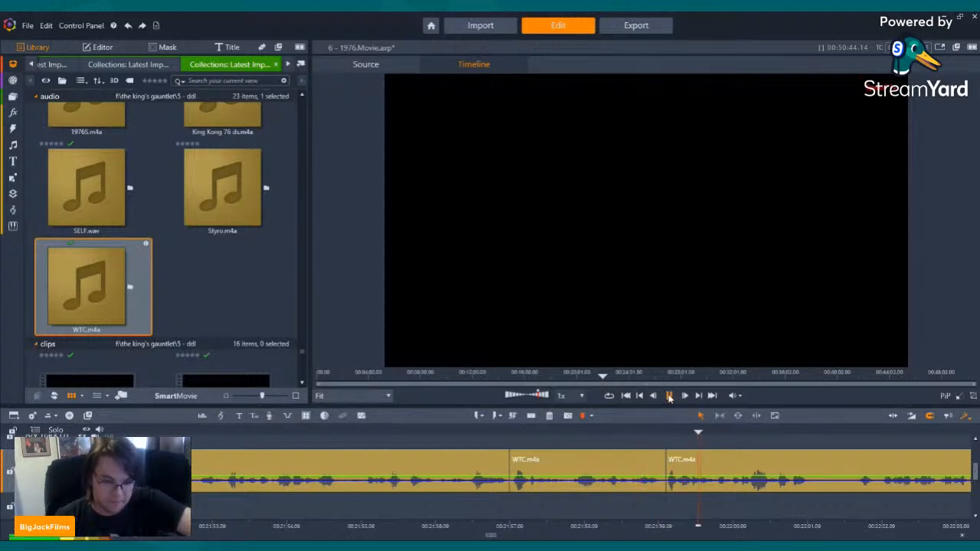
click(669, 396)
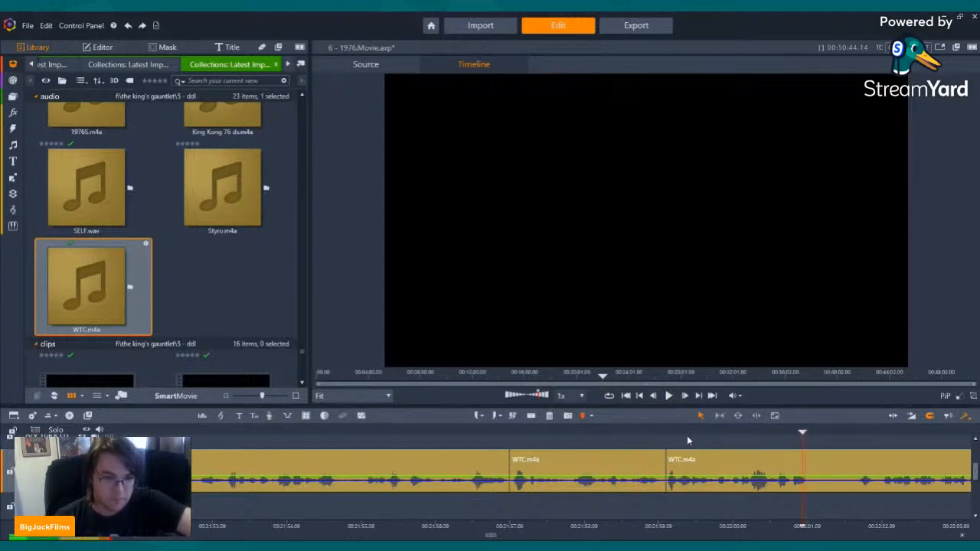
click(671, 396)
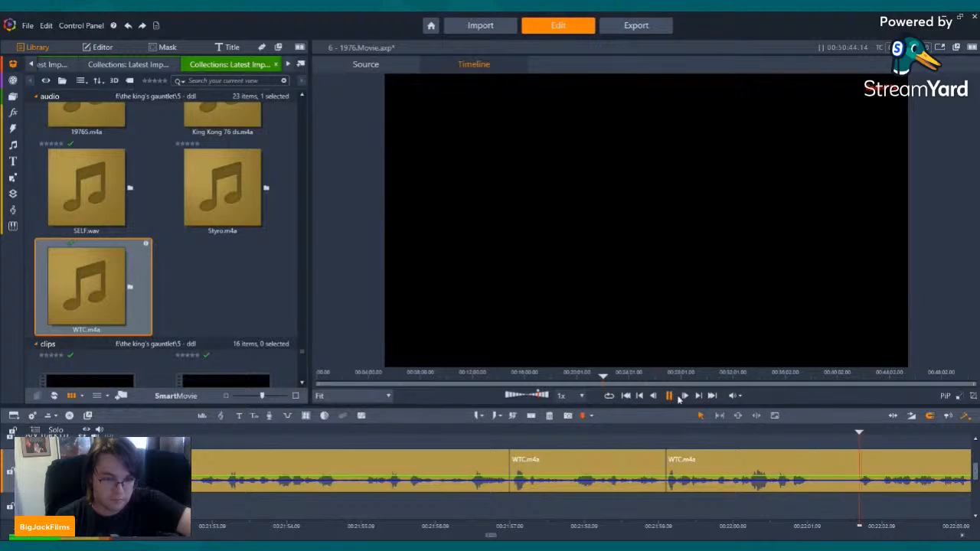
click(819, 432)
key(Left)
key(Left)
key(Left)
key(Left)
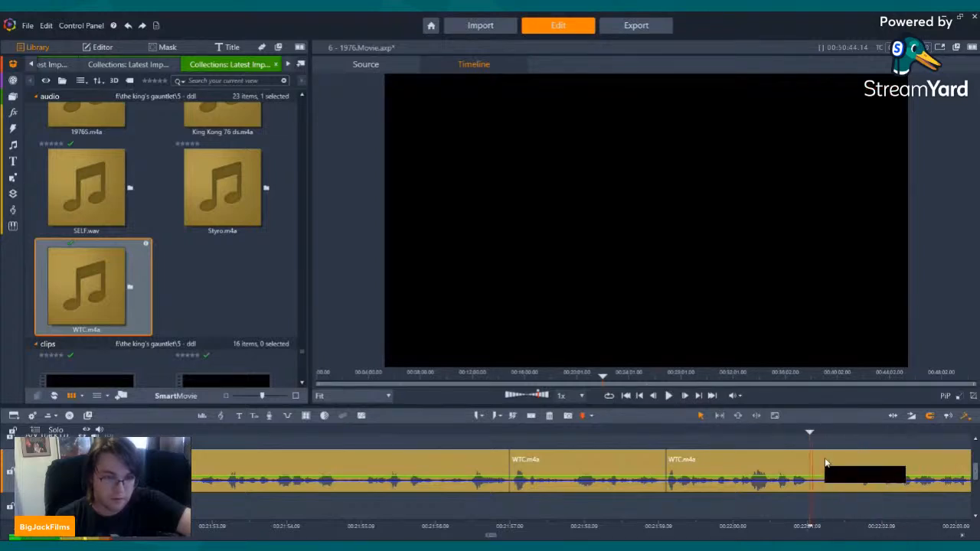
click(530, 415)
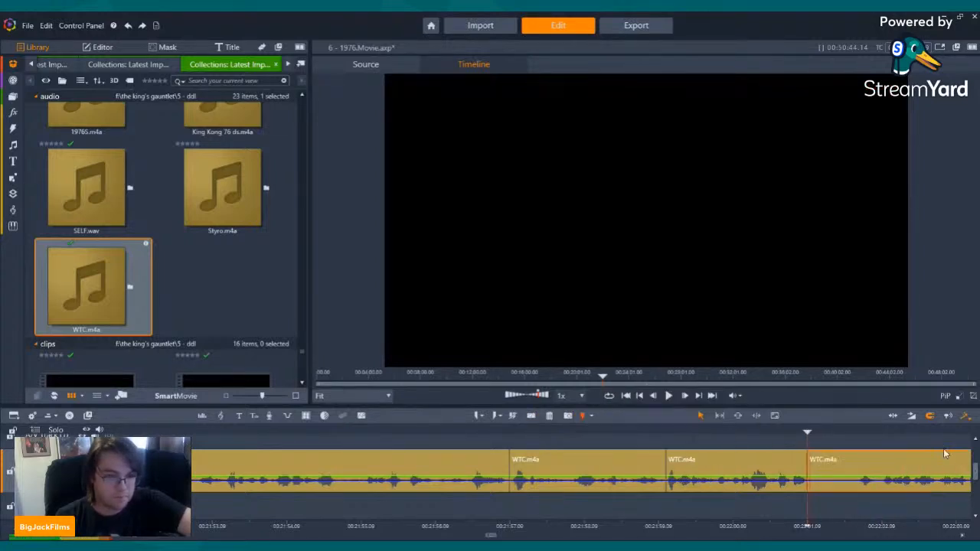
Split WTC.m4a at the end of the pause at about 00:22:02 and delete the isolated pause.
click(859, 431)
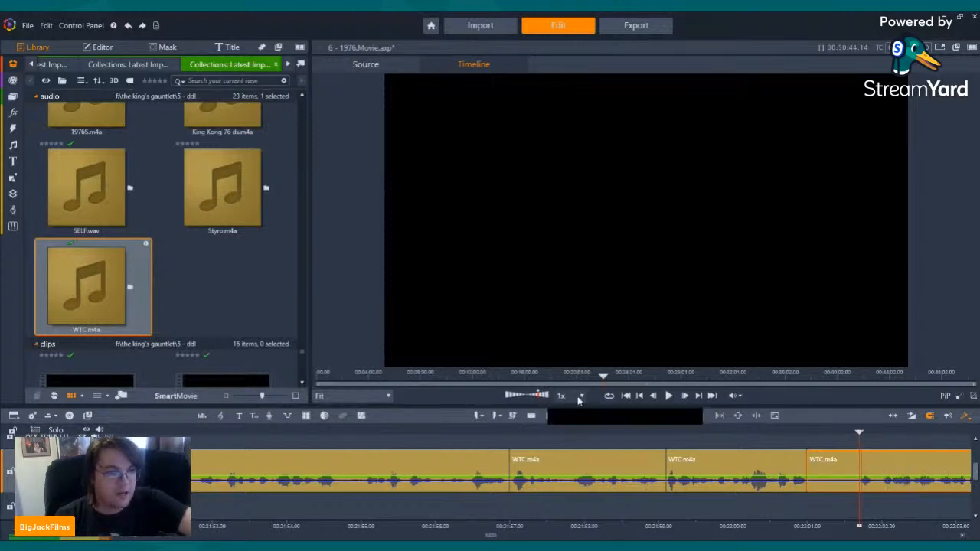
click(531, 418)
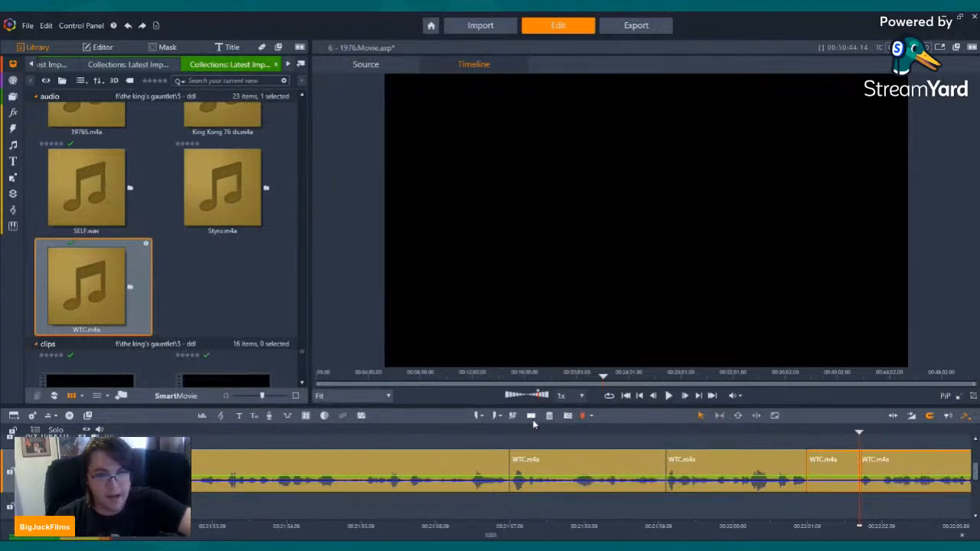
click(832, 469)
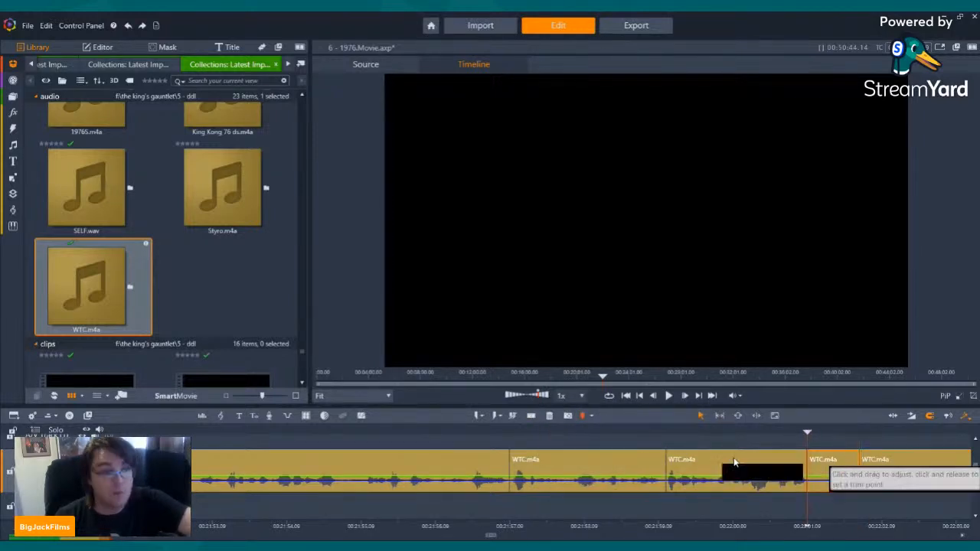
click(548, 415)
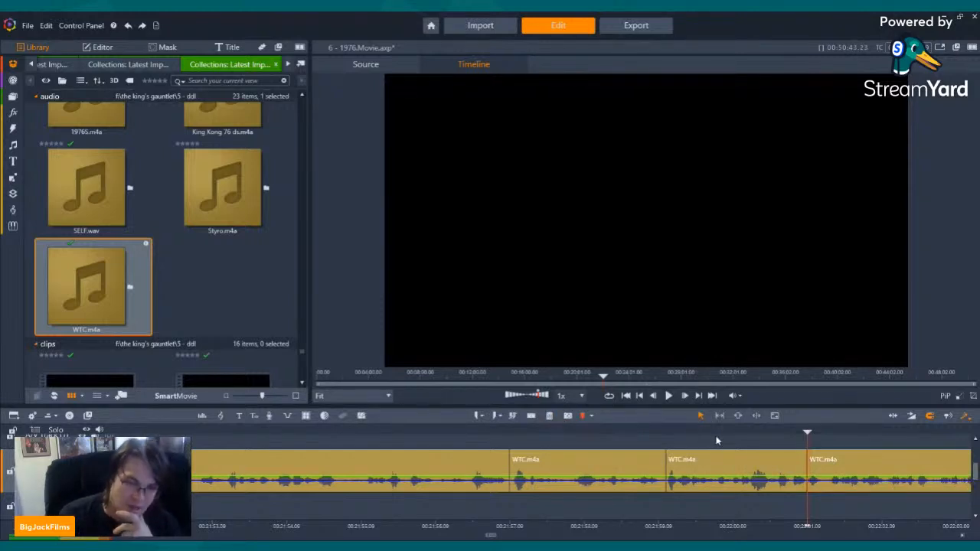
Step back to about 00:22:00 and play WTC.m4a across the join at about 00:22:01 to check its timing.
key(Left)
key(Left)
key(Left)
key(Left)
key(Left)
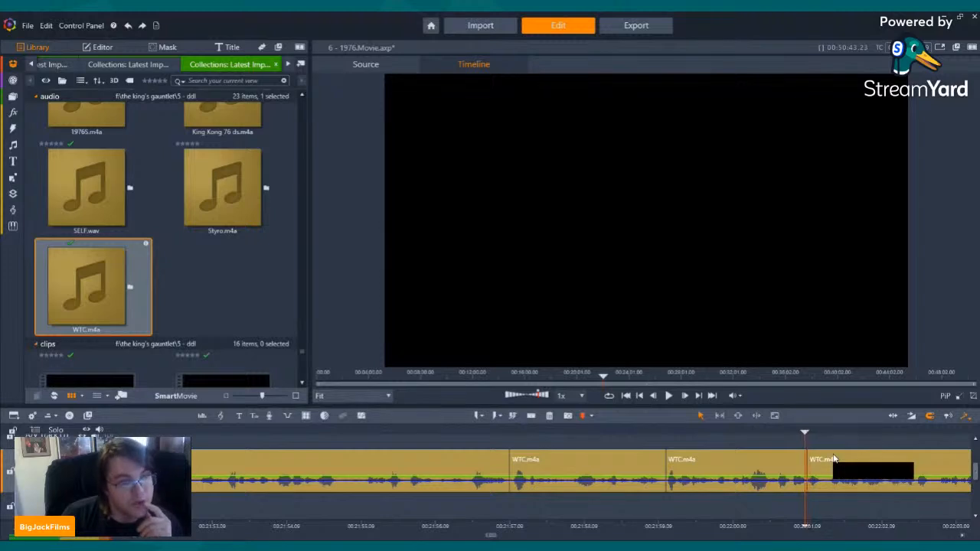
key(Left)
key(Left)
key(Left)
key(Left)
key(Left)
key(Left)
key(Left)
key(Left)
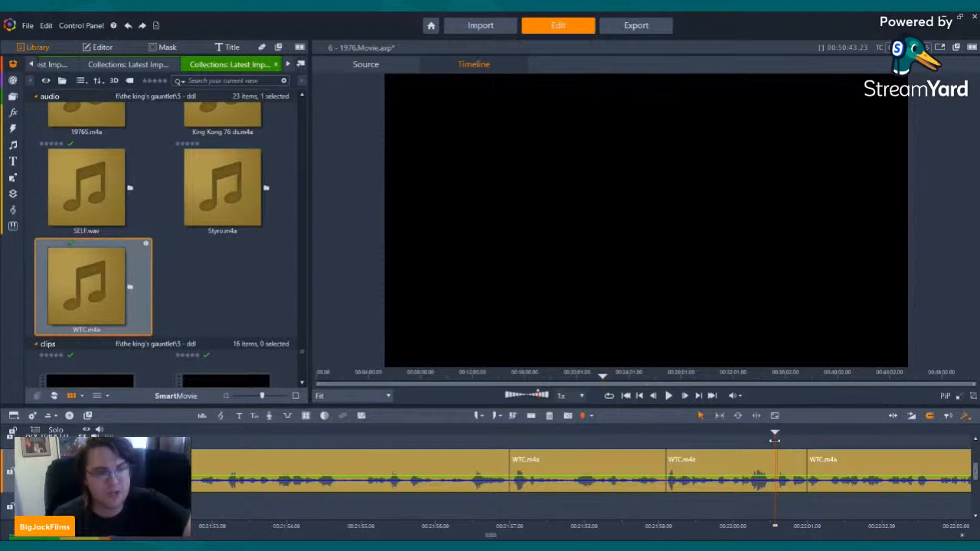
key(Right)
key(Right)
key(Right)
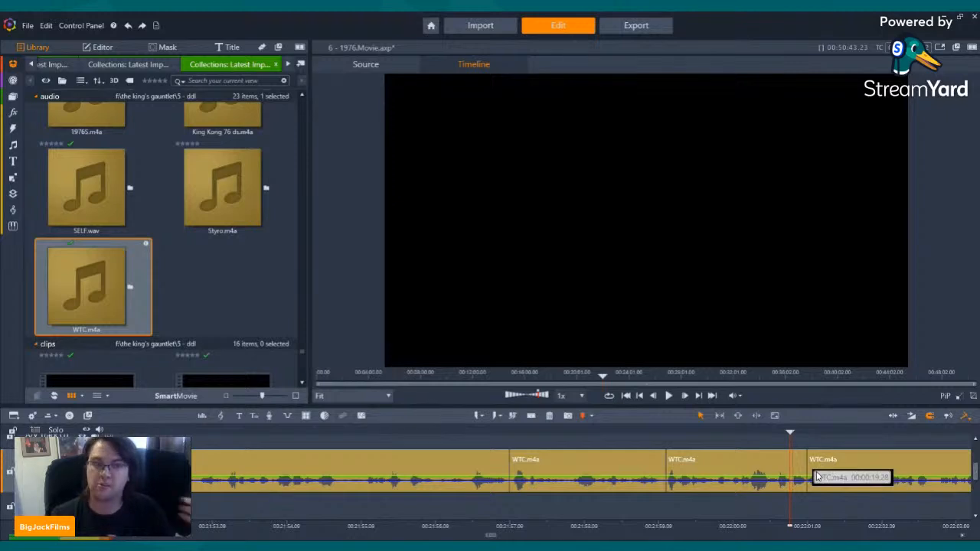
key(Left)
key(Left)
key(Left)
key(Left)
key(Left)
key(Left)
key(Left)
key(Left)
key(Left)
key(Left)
key(Left)
key(Left)
key(Left)
key(Left)
key(Left)
key(Left)
key(Left)
key(Left)
key(Left)
key(Left)
key(Left)
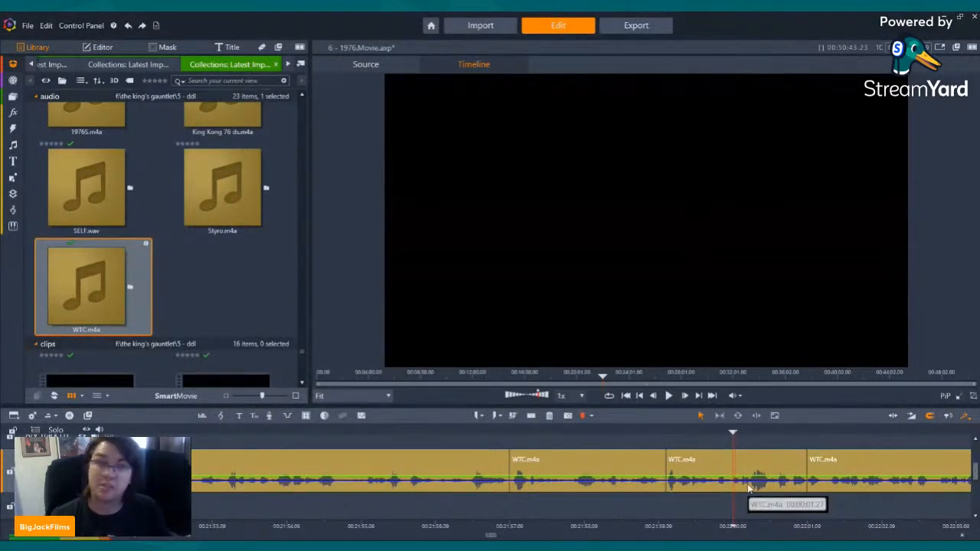
click(669, 396)
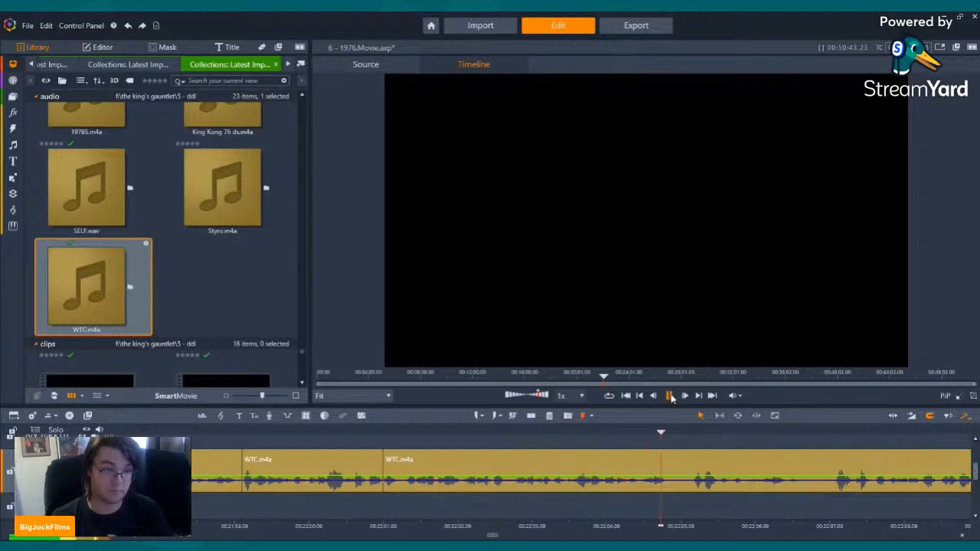
Split WTC.m4a at about 00:22:04 and 00:22:05, and delete the piece between the two cuts.
click(580, 434)
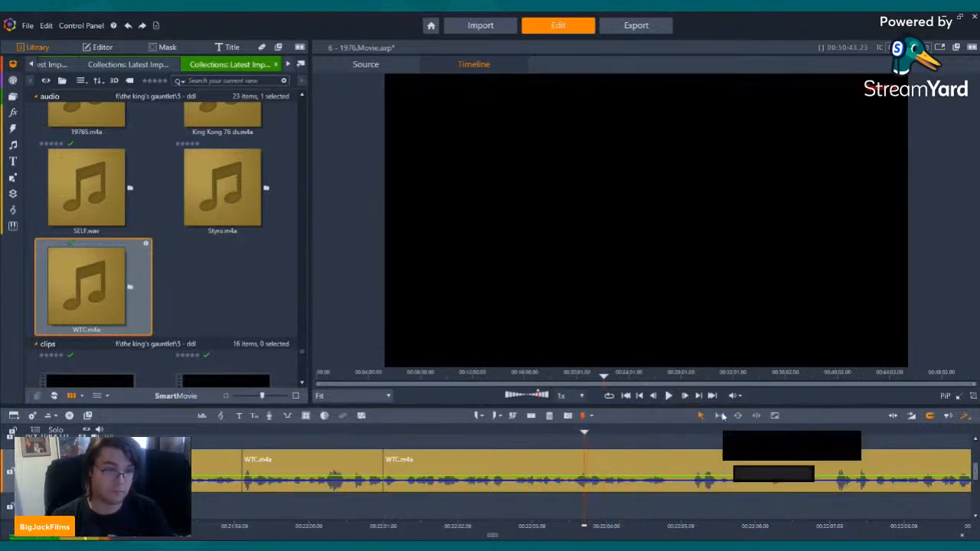
click(674, 395)
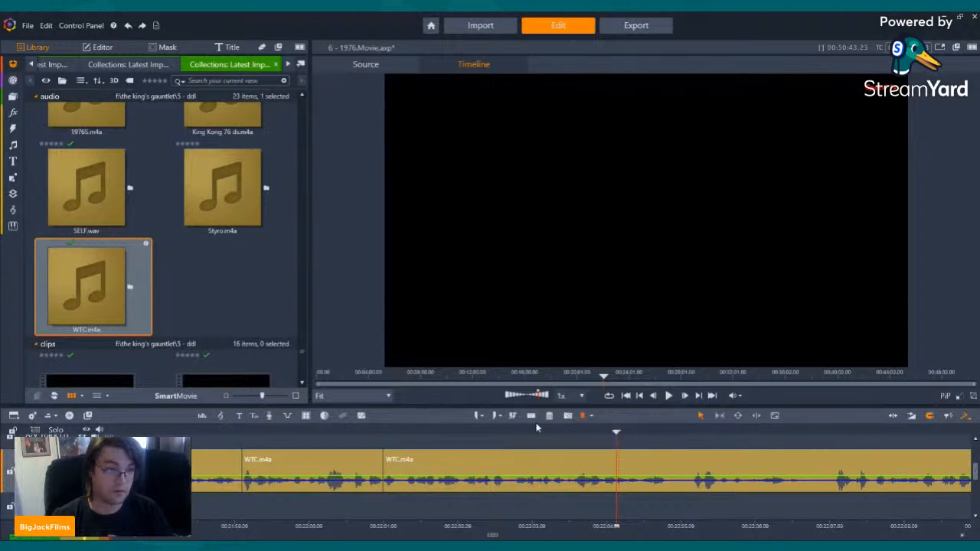
click(691, 433)
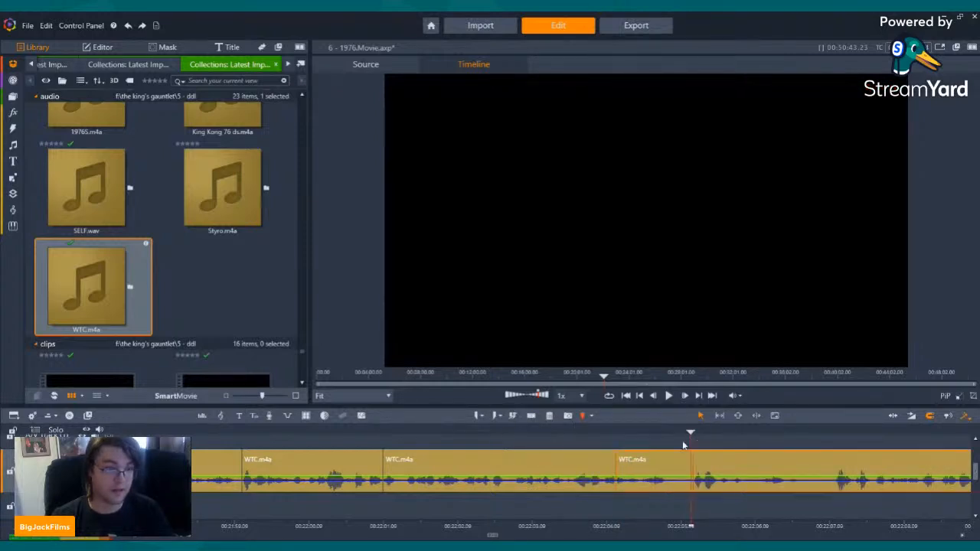
click(530, 416)
right_click(666, 466)
click(689, 447)
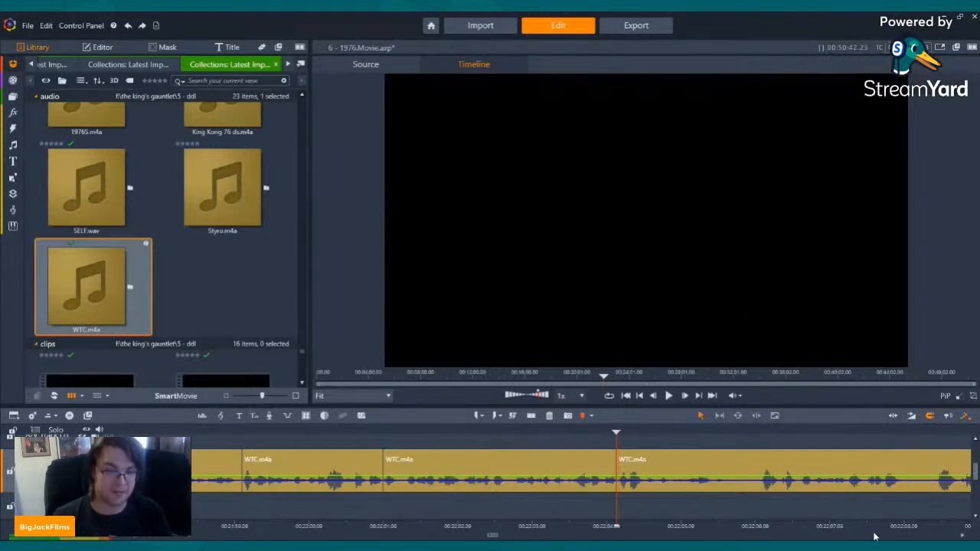
Play WTC.m4a across the join at about 00:22:04 up to the short pause just before 00:22:06.
key(Left)
key(Left)
key(Left)
key(Left)
key(Left)
key(Left)
click(668, 396)
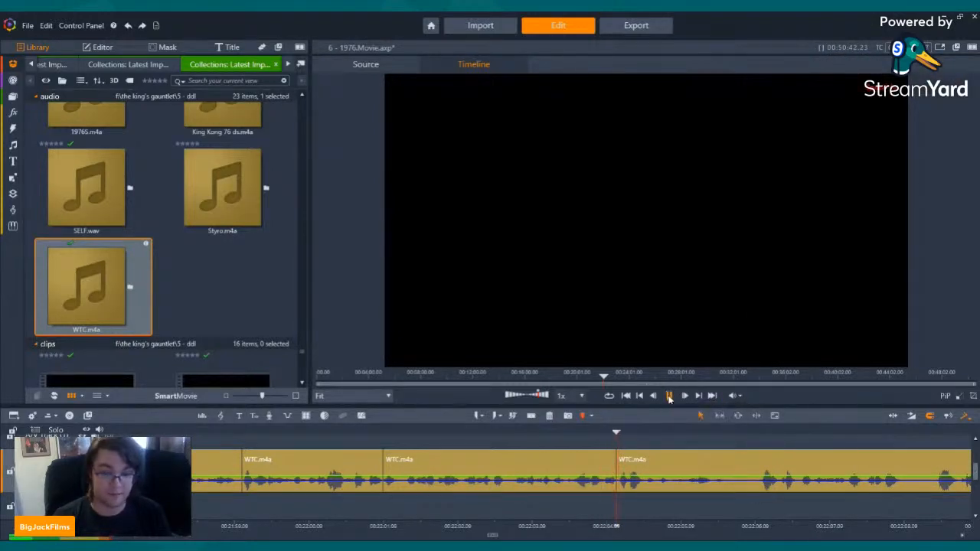
click(668, 396)
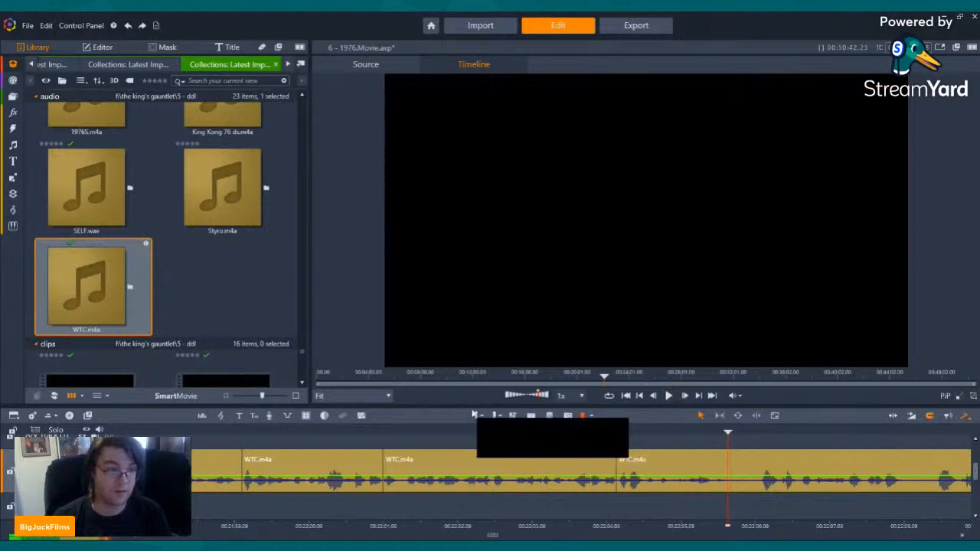
Split WTC.m4a on both sides of a short stretch of the pause at about 00:22:06 and delete that sliver.
click(530, 416)
key(Right)
key(Right)
key(Right)
key(Right)
key(Right)
key(Right)
key(Right)
key(Right)
key(Right)
key(Right)
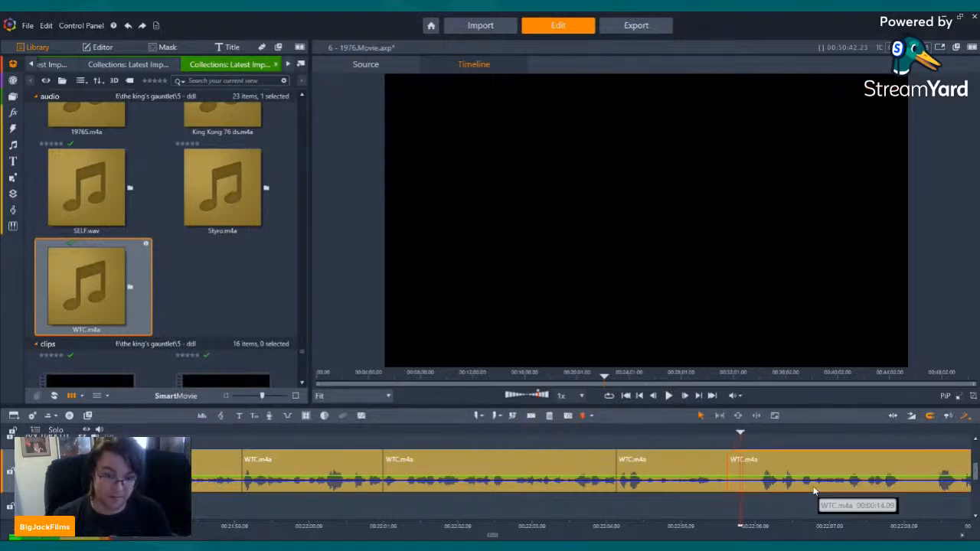
click(530, 416)
click(743, 478)
key(Delete)
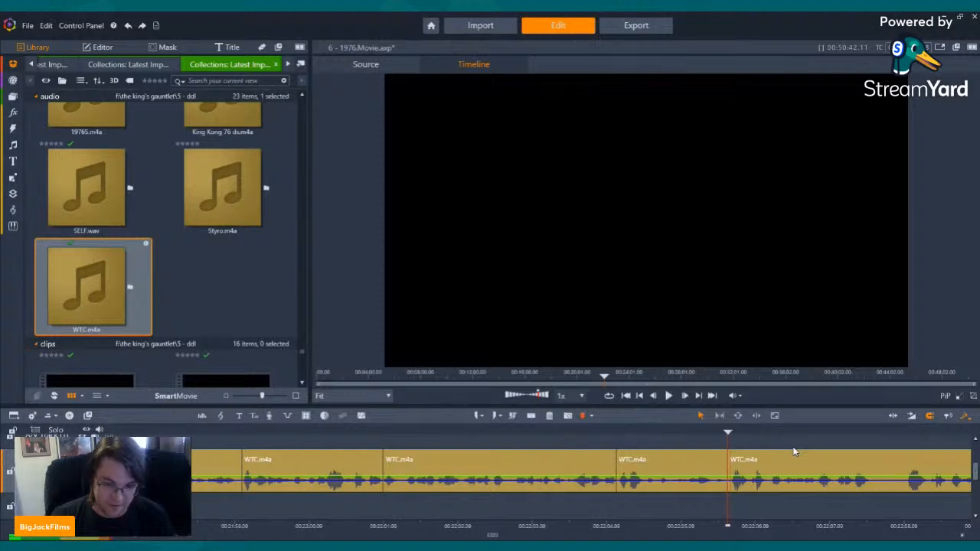
Step back to about 00:22:05 and play WTC.m4a across the join at about 00:22:06.
key(Left)
key(Left)
key(Left)
key(Left)
key(Left)
key(Left)
key(Left)
key(Left)
key(Left)
key(Left)
key(Left)
key(Left)
key(Left)
key(Left)
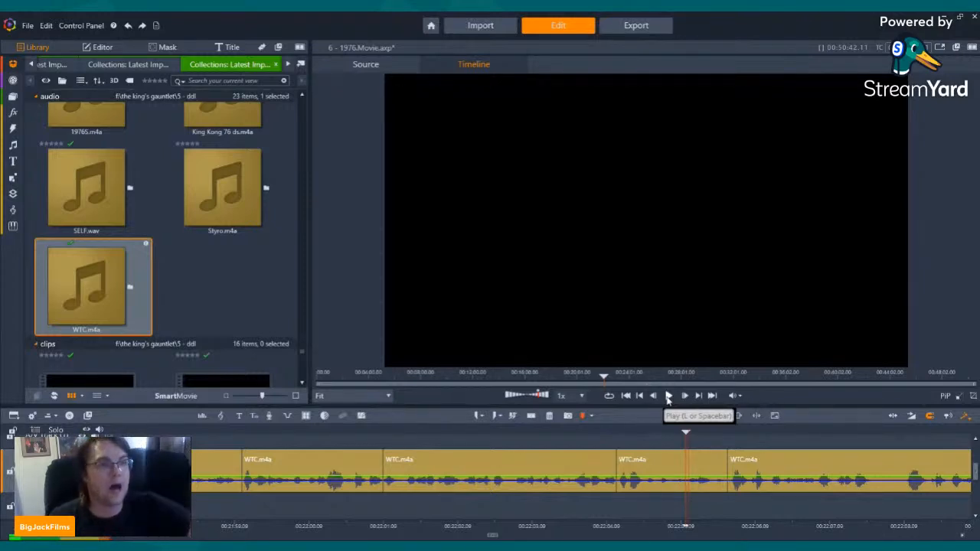
click(668, 396)
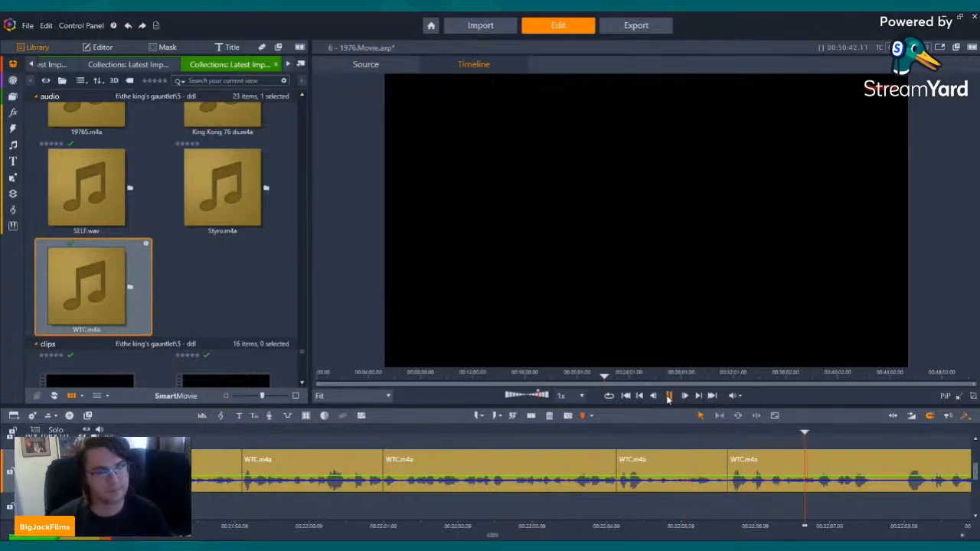
Split WTC.m4a at about 00:22:08, just before the next phrase, and delete the piece between about 00:22:06 and there.
drag(854, 432, 903, 431)
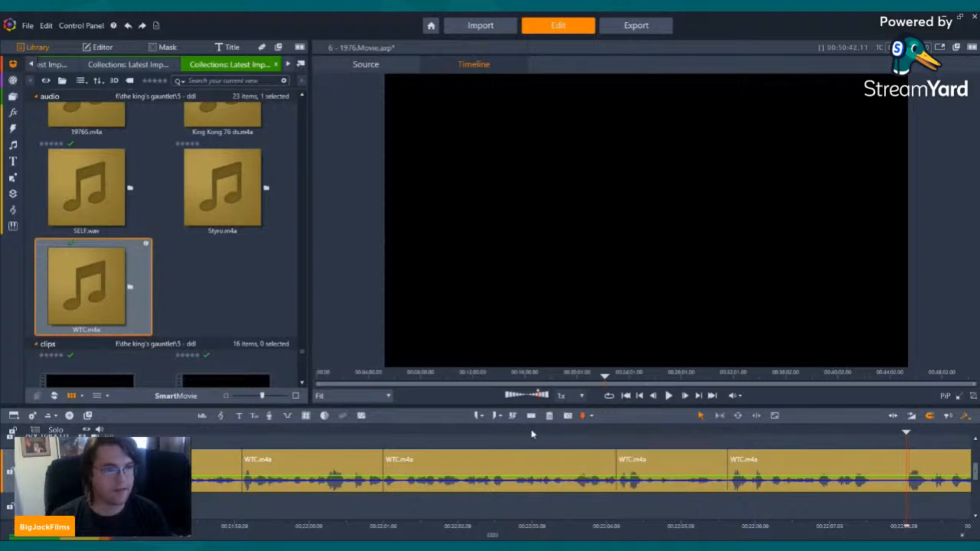
click(776, 460)
click(550, 416)
Step back before the join at about 00:22:06 and play WTC.m4a across it up to the pause after 00:22:07.
key(Left)
key(Left)
key(Left)
key(Left)
key(Left)
key(Left)
key(Left)
key(Left)
key(Left)
key(Left)
key(Left)
key(Left)
key(Left)
key(Left)
key(Left)
key(Left)
key(Left)
key(Left)
key(Left)
key(Left)
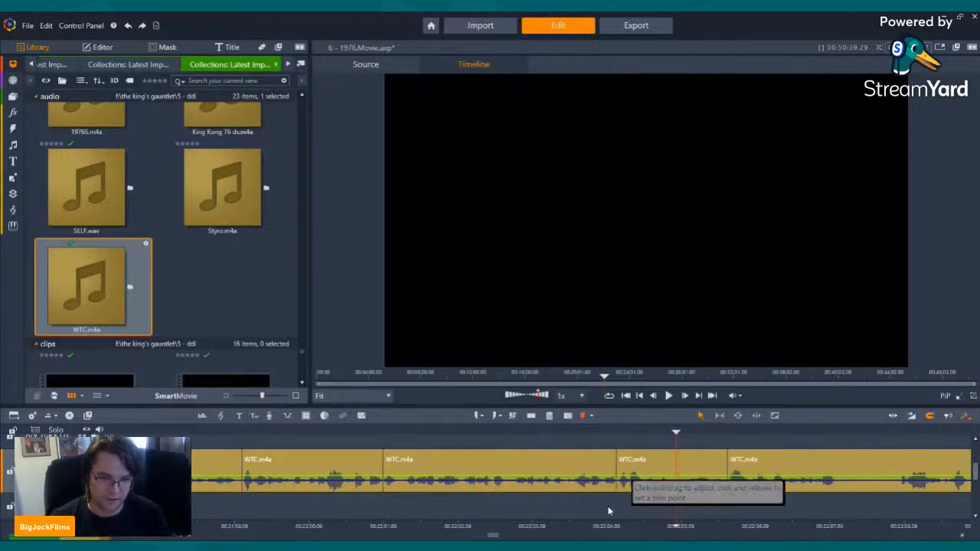
key(Left)
key(Left)
key(Left)
key(Left)
key(Left)
key(Left)
key(Right)
key(Right)
key(Right)
key(Right)
key(Right)
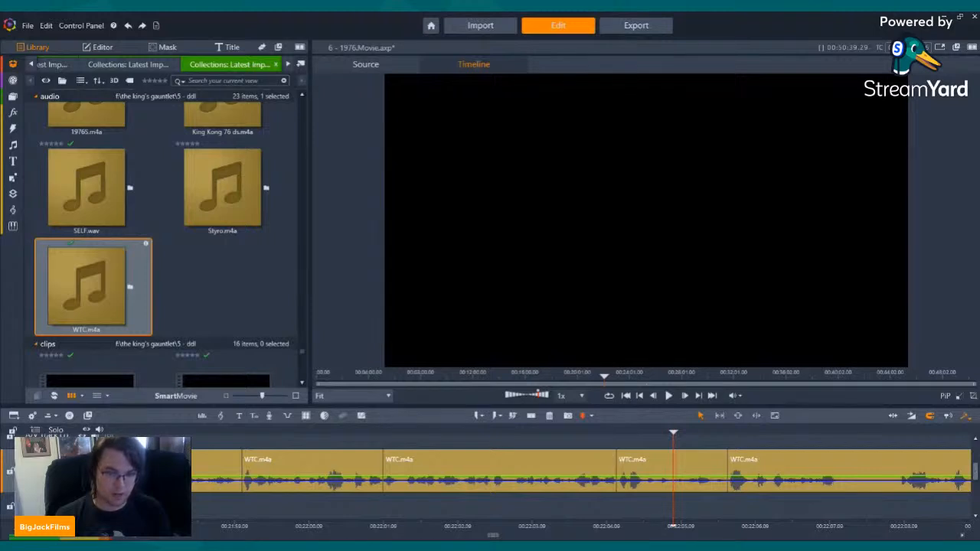
key(Left)
key(Left)
key(Left)
key(Left)
key(Left)
key(Left)
key(Left)
key(Left)
key(Left)
key(Left)
key(Left)
key(Left)
key(Left)
key(Left)
click(668, 396)
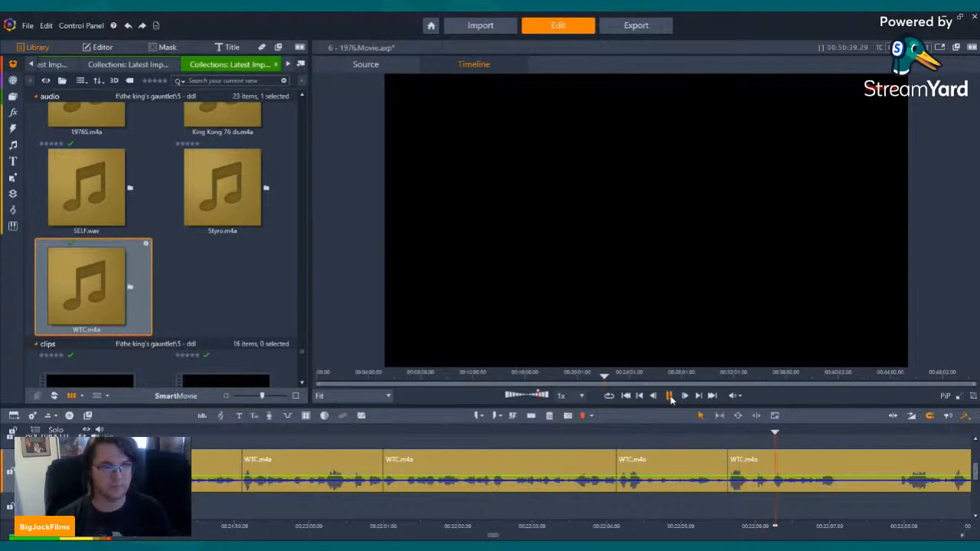
click(669, 396)
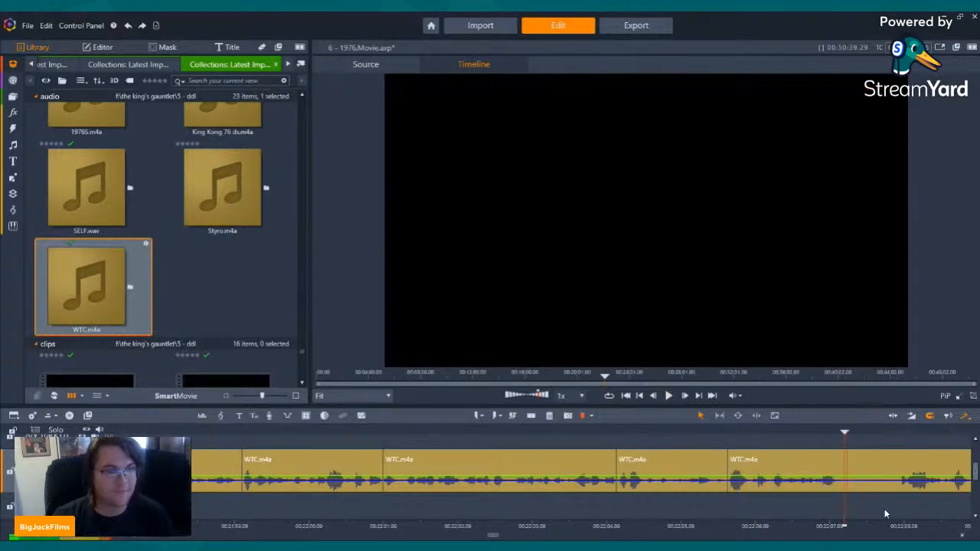
Split WTC.m4a in the pause after 00:22:07 and again at about 00:22:08, just before the next phrase, and delete the piece between.
click(534, 420)
key(space)
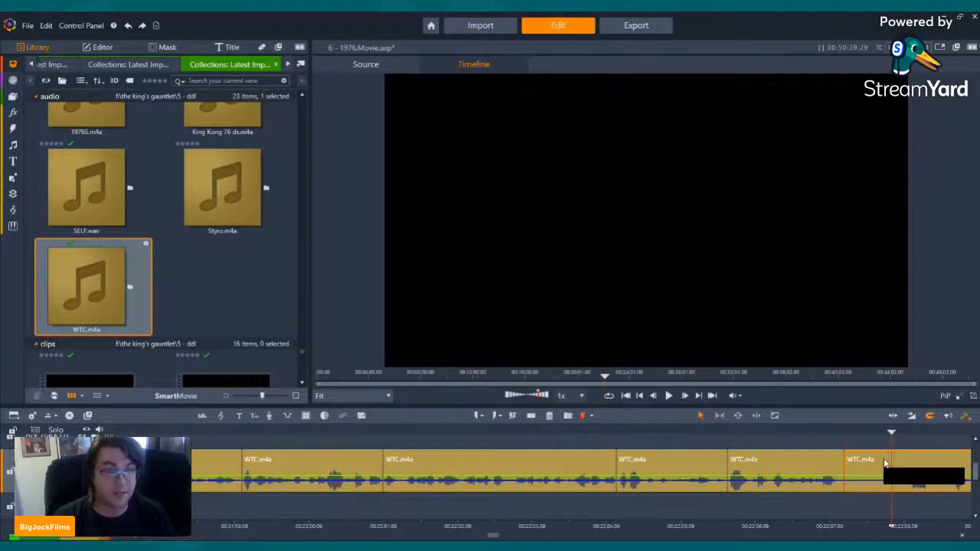
click(526, 414)
key(space)
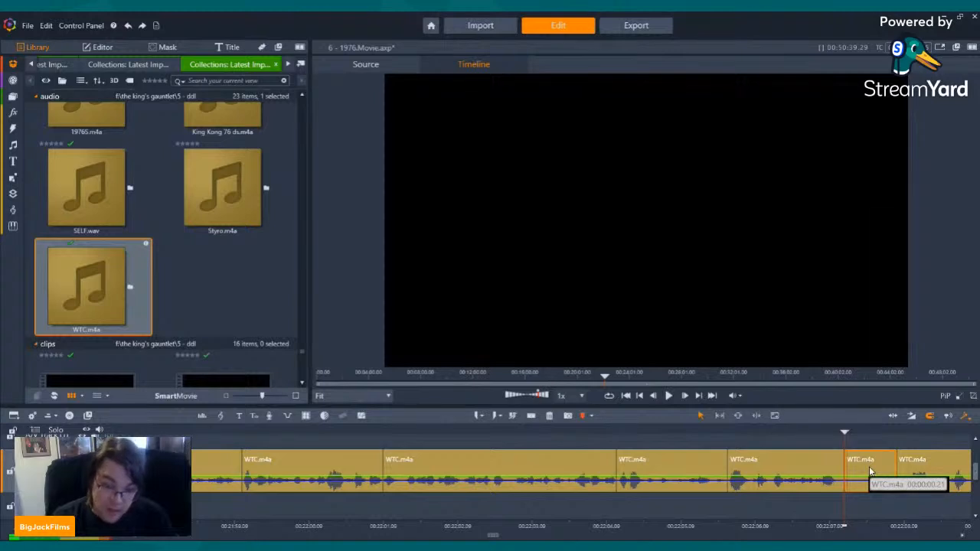
right_click(869, 471)
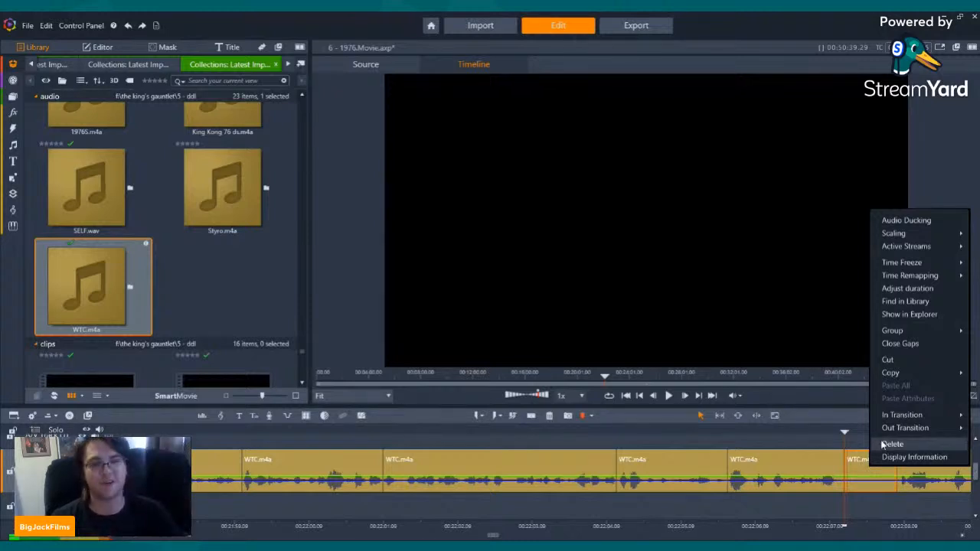
click(890, 444)
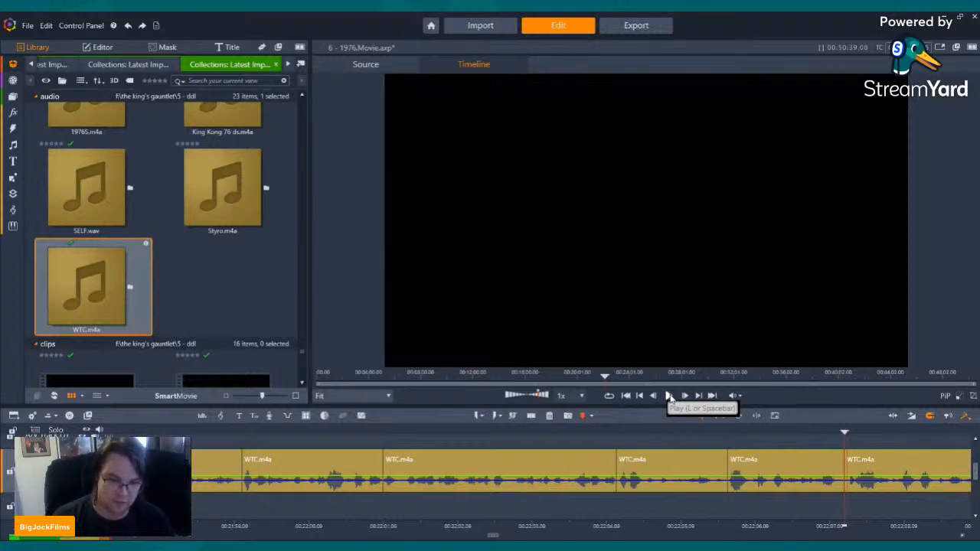
Move back to about 00:22:07 and play WTC.m4a across the new join up to the pause at about 00:22:11.
drag(844, 433, 809, 432)
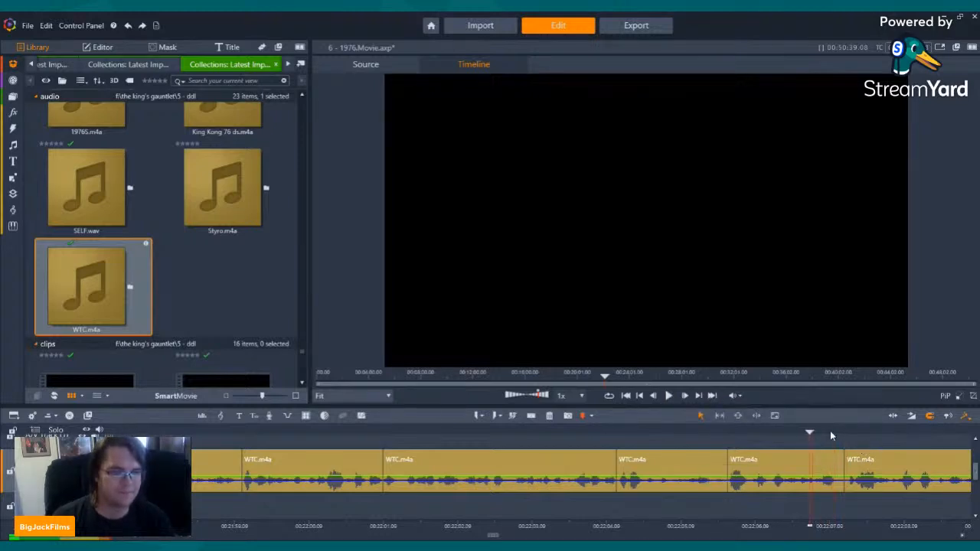
click(668, 396)
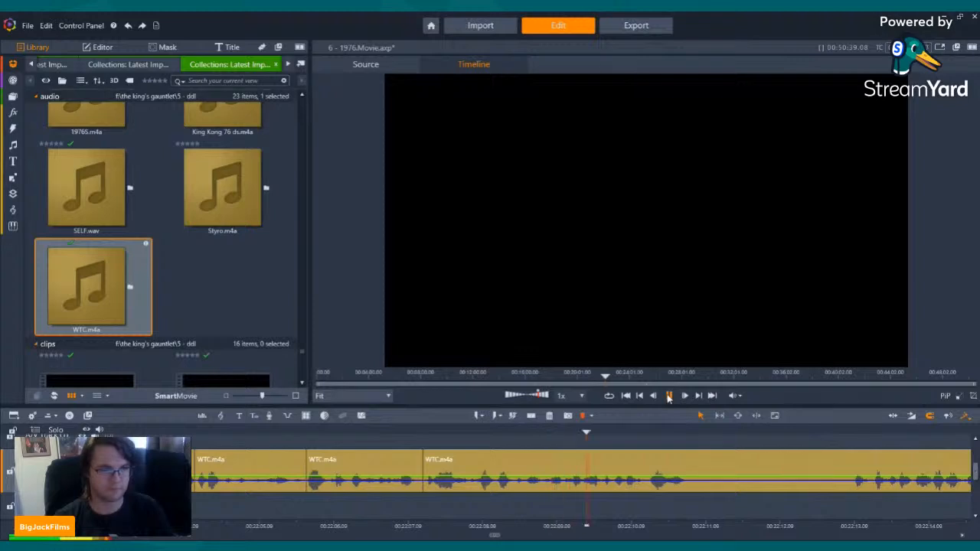
click(669, 396)
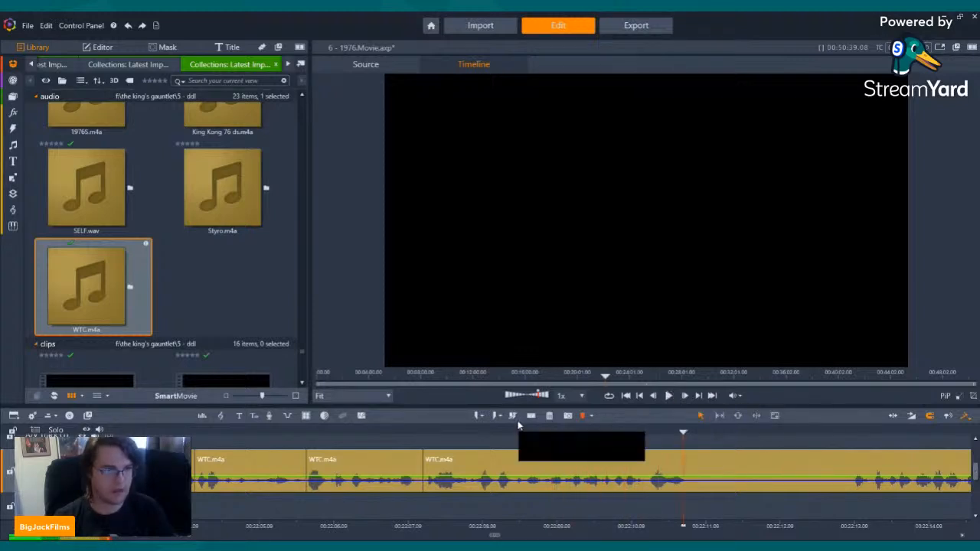
Split WTC.m4a at about 00:22:11 and 00:22:13, on both sides of the long pause, and delete the silence between.
click(530, 416)
click(858, 430)
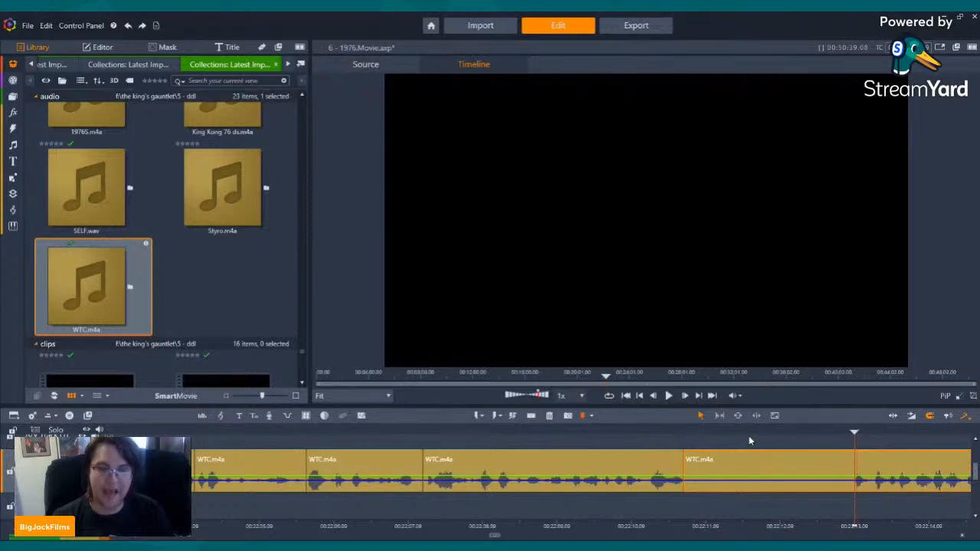
click(530, 416)
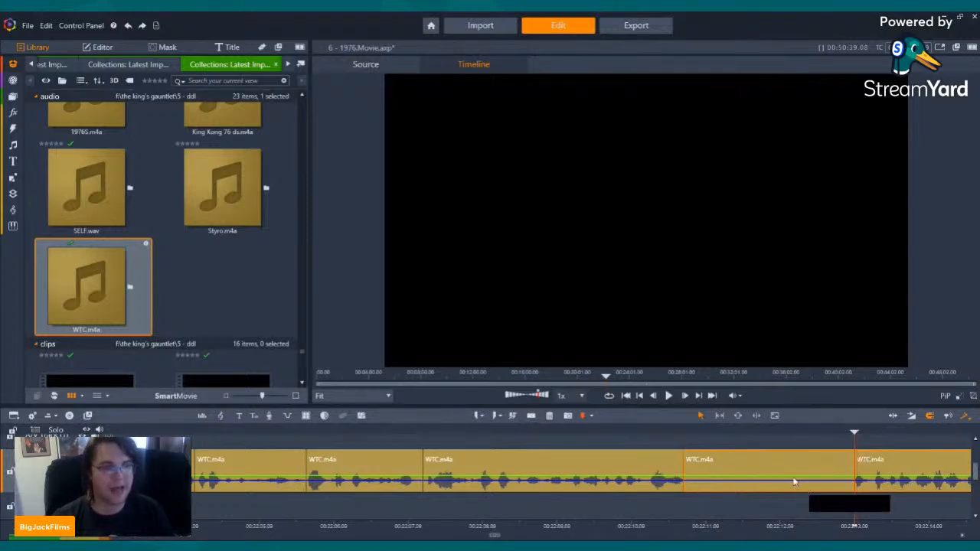
click(548, 417)
Step back before the join at about 00:22:11 and play WTC.m4a across it to the silence after 00:22:13.
key(Left)
key(Left)
key(Left)
key(Left)
key(Left)
key(Left)
key(Left)
key(Left)
key(Left)
key(Left)
key(Left)
key(Left)
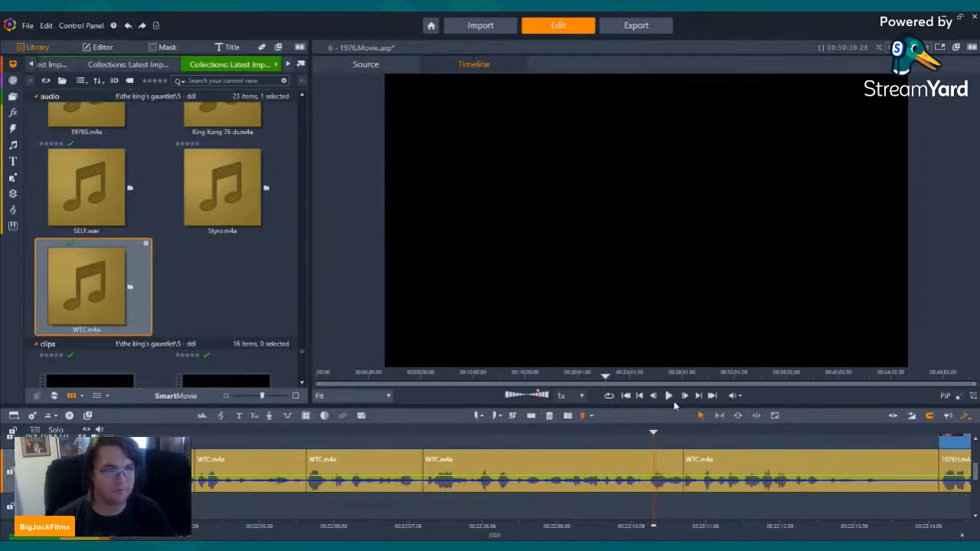
click(669, 396)
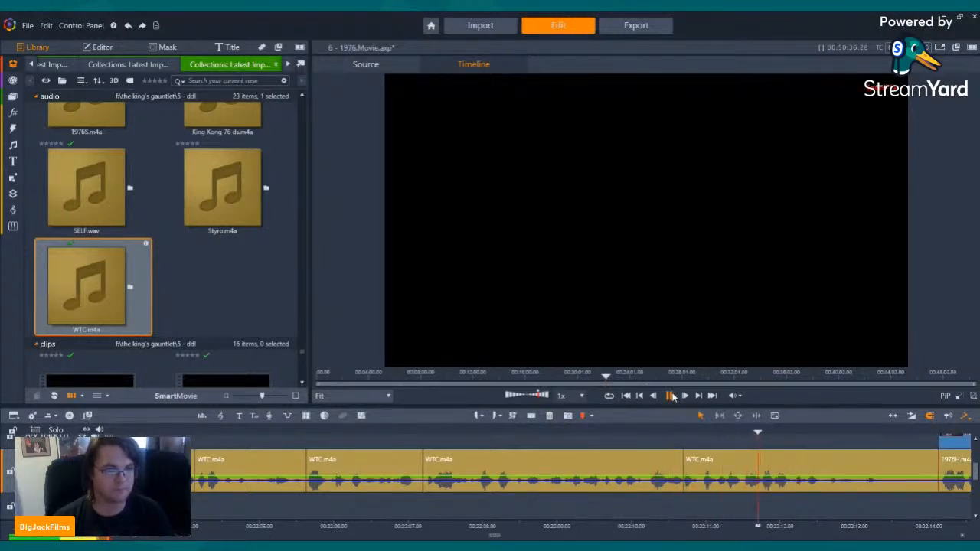
click(670, 396)
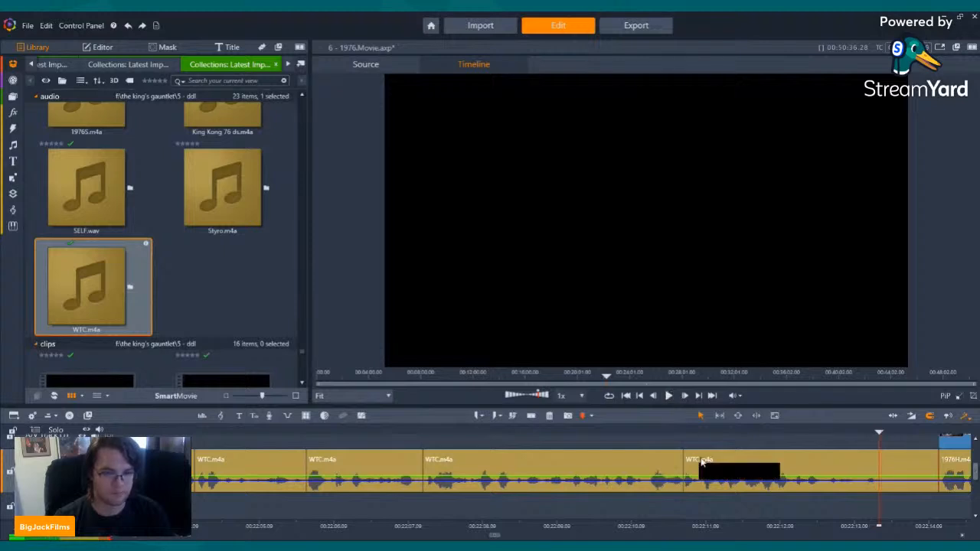
Split WTC.m4a after 00:22:13, delete its tail before 1976H.m4a, and step back a few frames.
click(531, 415)
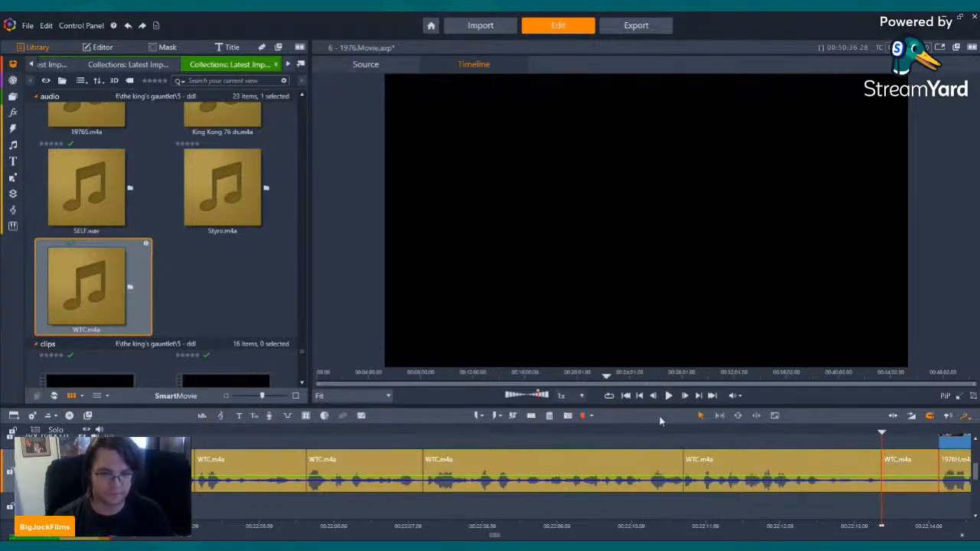
click(548, 416)
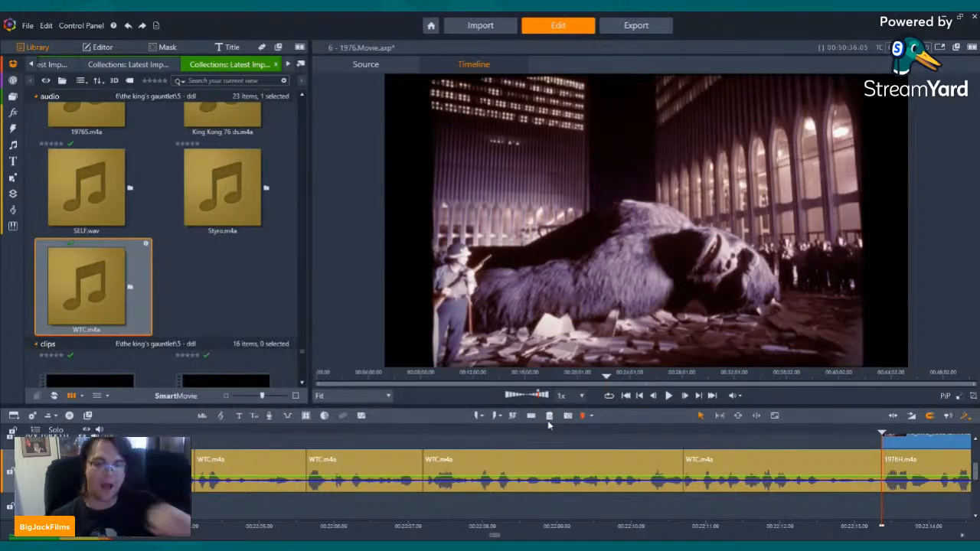
key(Left)
key(Left)
key(Left)
key(Left)
key(Left)
key(Left)
key(Left)
key(Left)
key(Left)
key(Left)
key(Left)
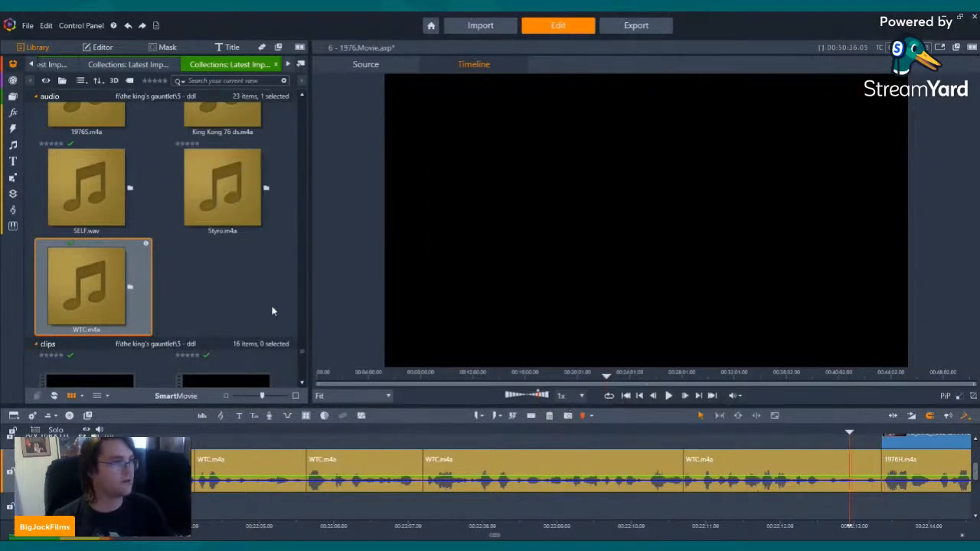
Copy the picture clip above the start of 1976H.m4a and delete it from that place.
right_click(916, 469)
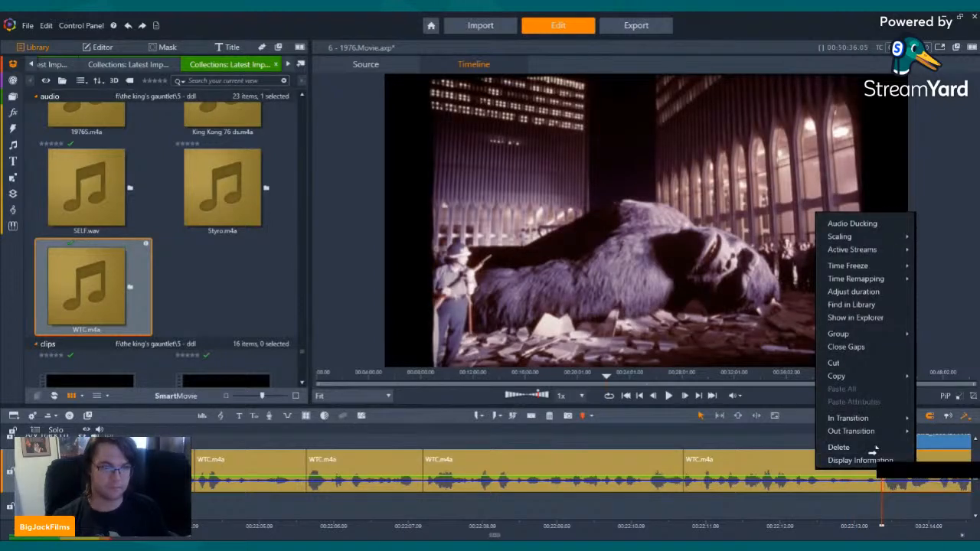
click(888, 447)
right_click(929, 438)
mouse_move(859, 347)
click(761, 343)
click(550, 416)
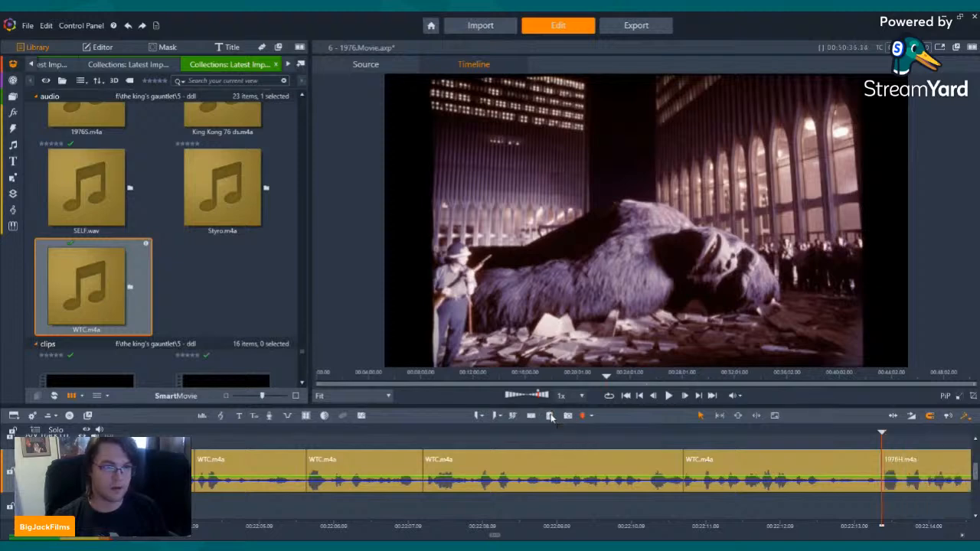
Insert Styro.m4a between the last WTC.m4a piece and 1976H.m4a, and cut off the silence before its first phrase.
drag(223, 192, 918, 477)
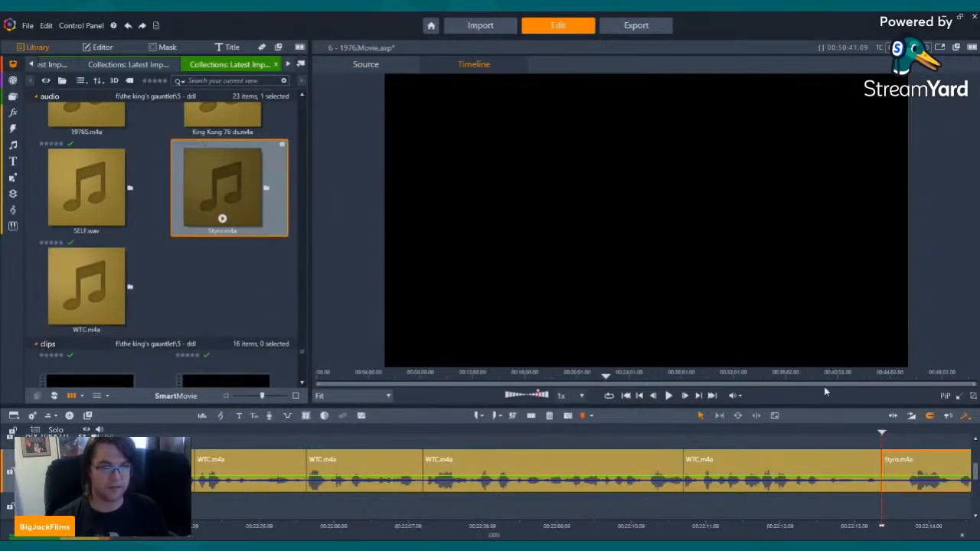
click(672, 396)
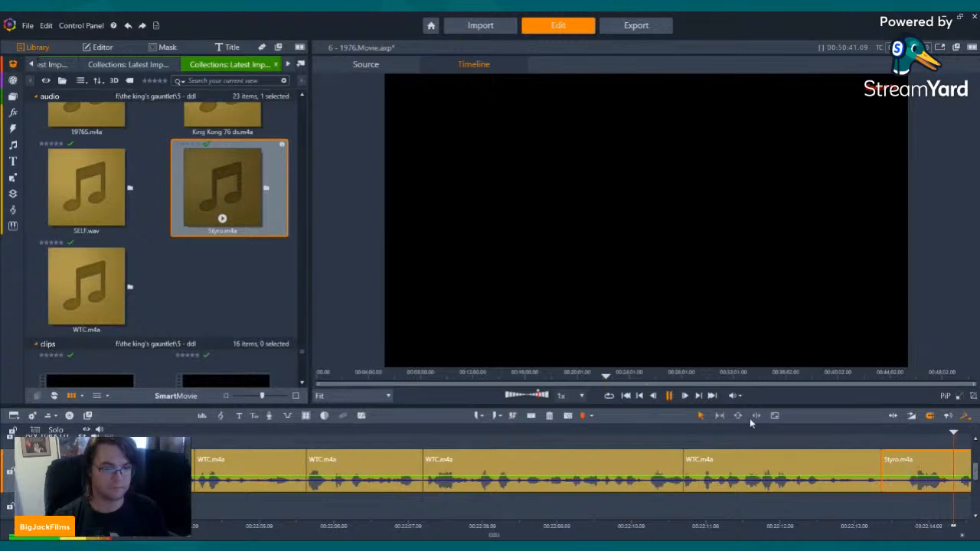
click(478, 433)
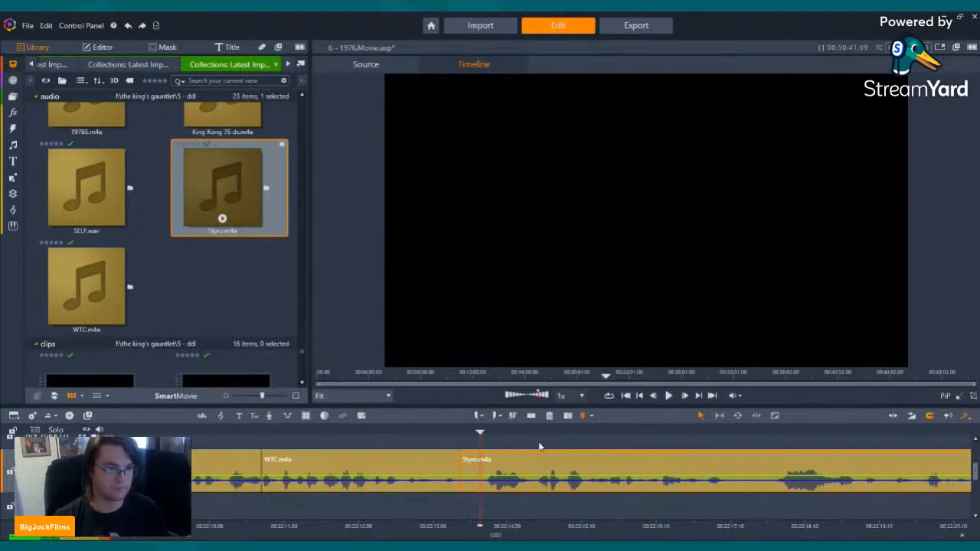
click(514, 416)
click(471, 464)
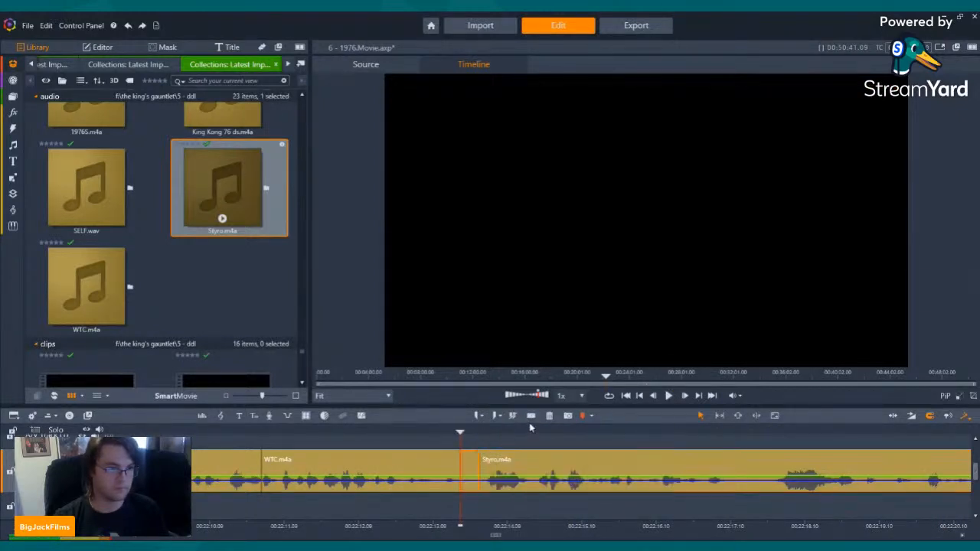
click(548, 417)
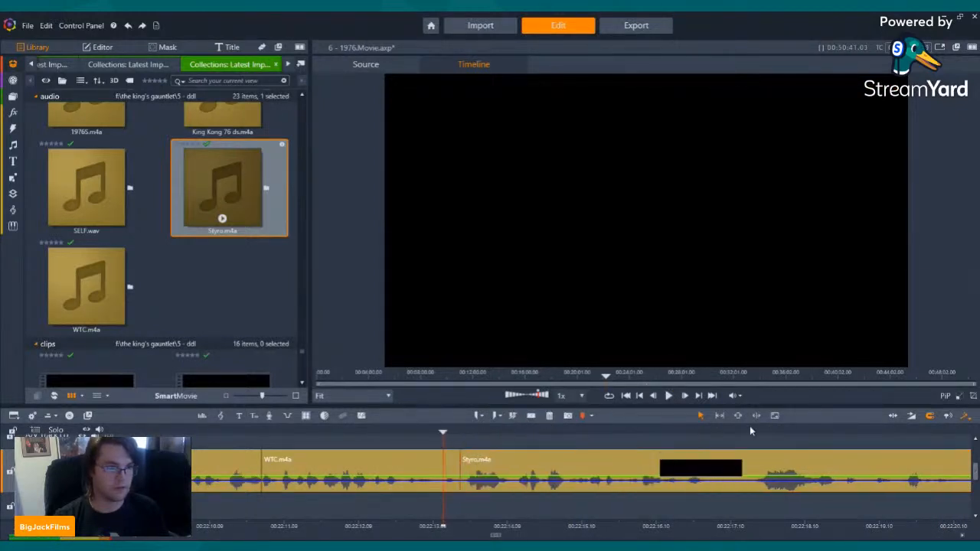
Play Styro.m4a through its last phrase and delete its silent tail after 00:22:20, before 1976H.m4a.
click(668, 395)
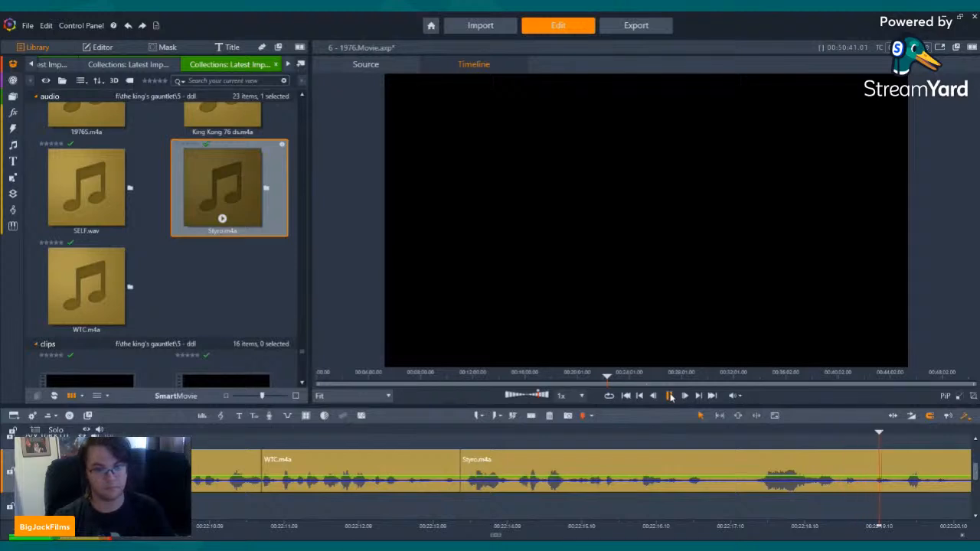
click(670, 396)
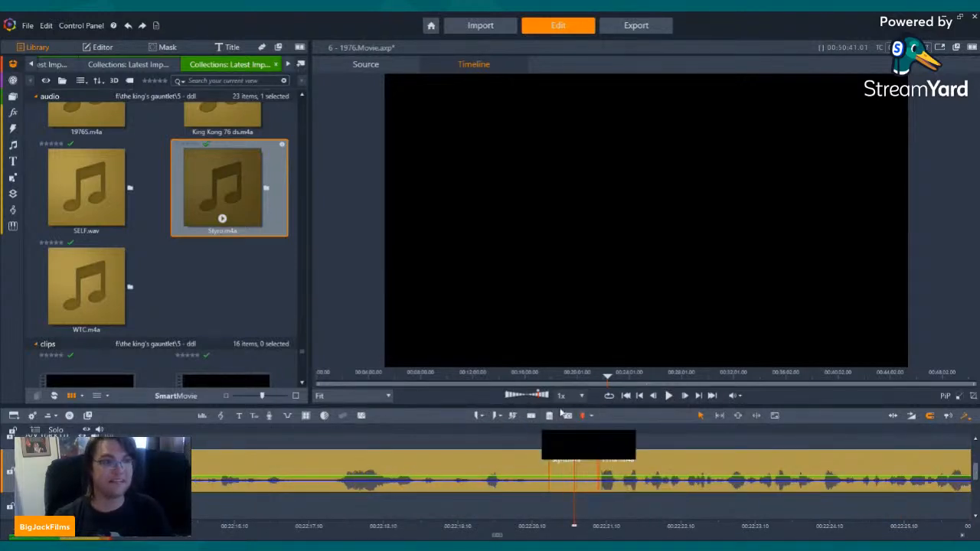
click(551, 417)
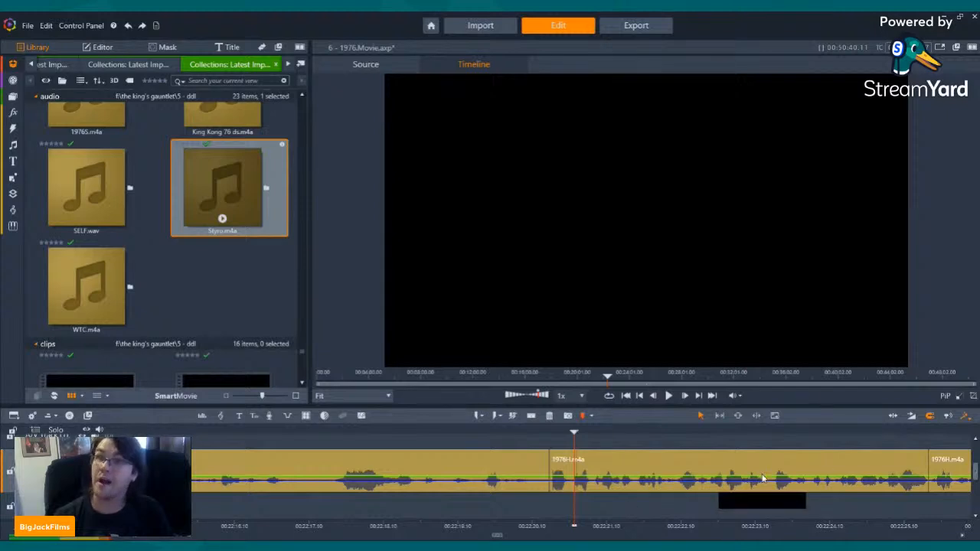
Return to the start of Styro.m4a and paste the copied picture clip above it.
click(640, 397)
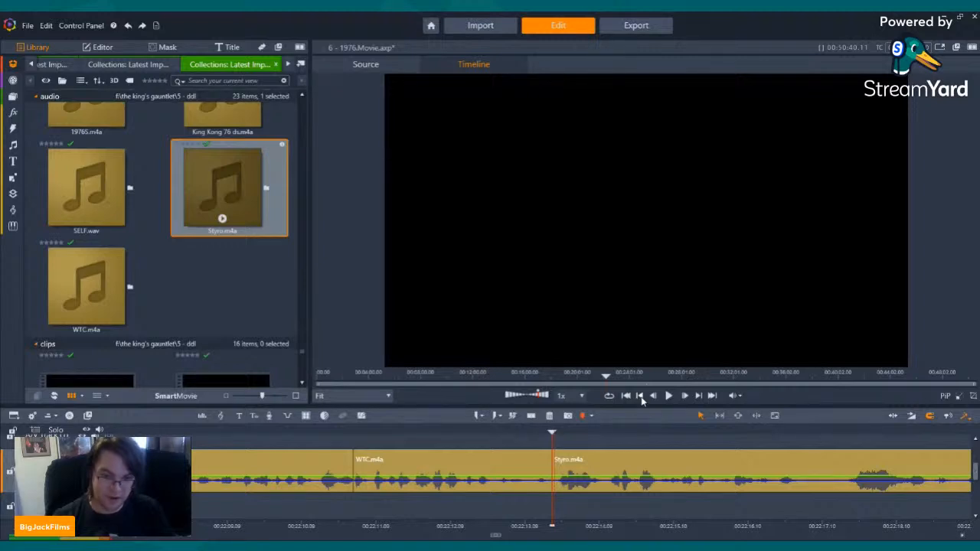
click(641, 396)
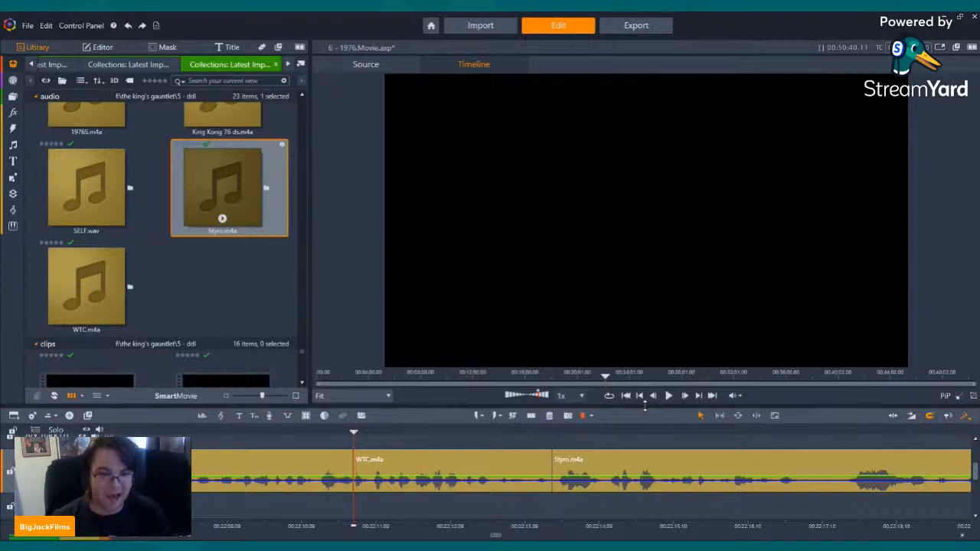
click(639, 396)
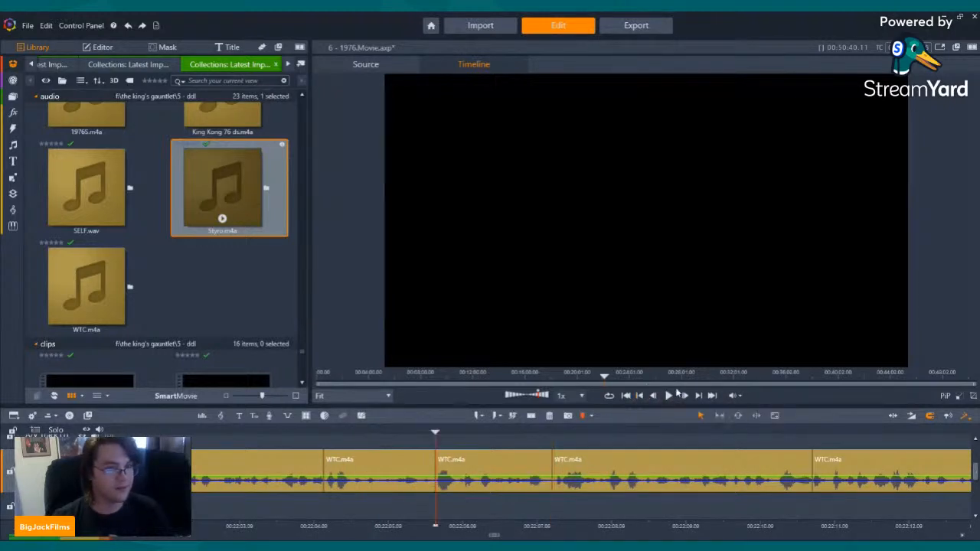
click(640, 396)
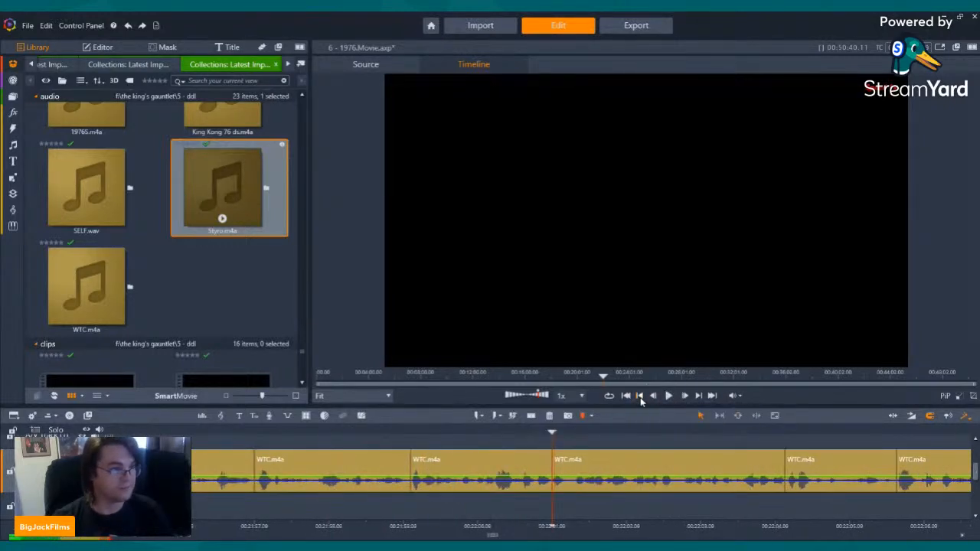
click(698, 397)
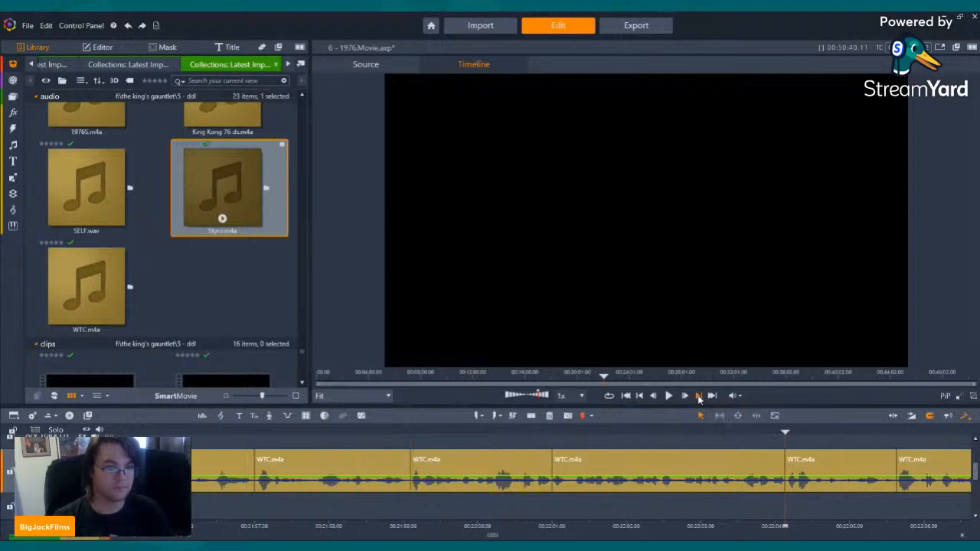
click(698, 397)
click(699, 397)
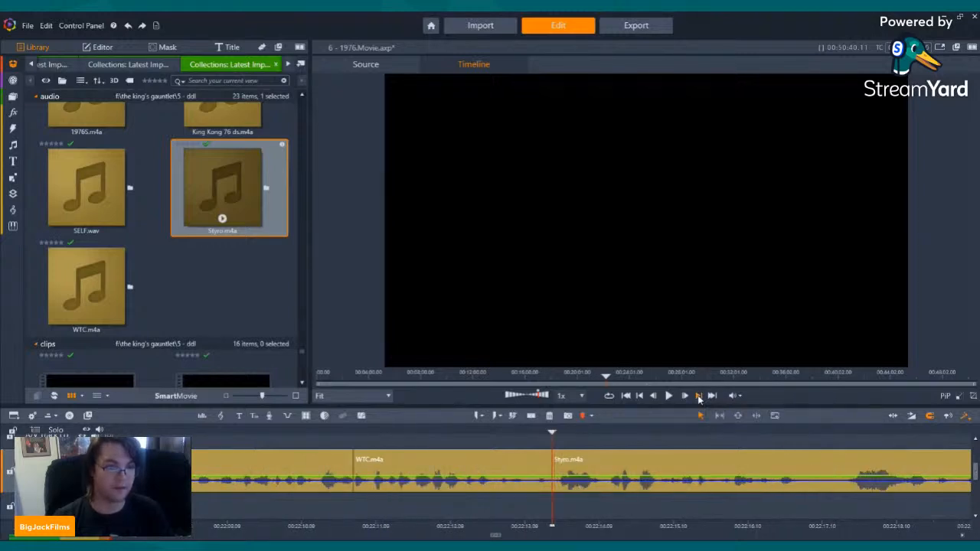
click(698, 397)
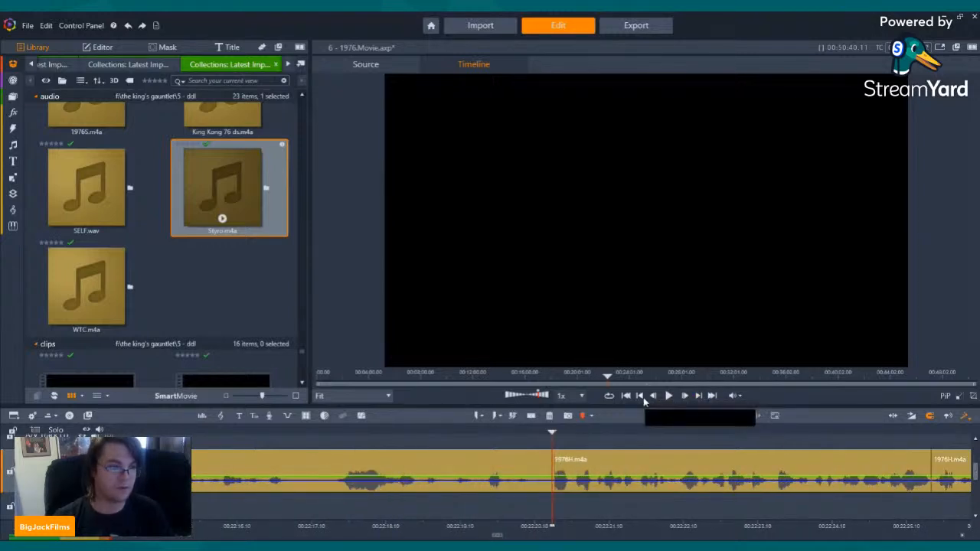
click(642, 397)
right_click(591, 443)
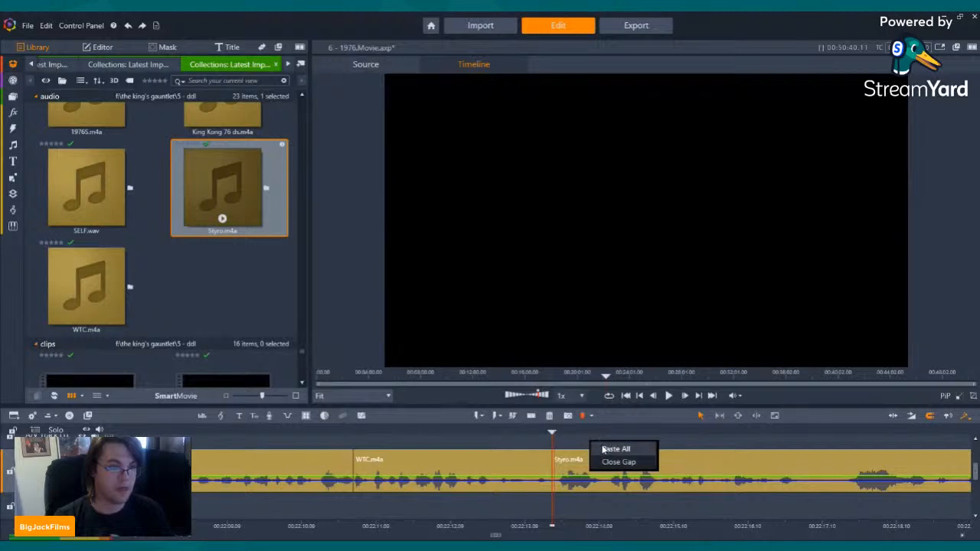
click(612, 450)
Extend the pasted picture clip above Styro.m4a so that it covers the narration up to the start of 1976H.m4a.
scroll(976, 470, up, 1)
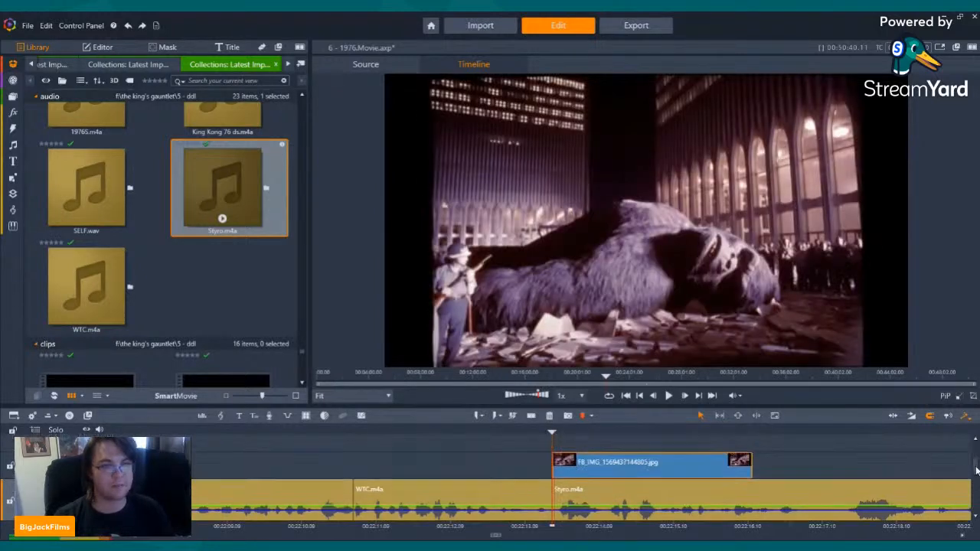
drag(749, 465, 956, 488)
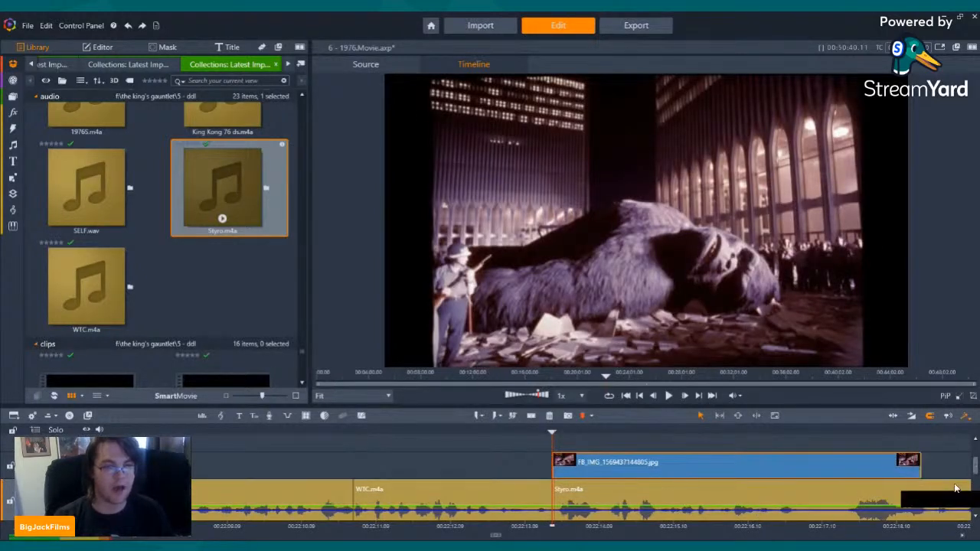
click(947, 439)
key(space)
key(space)
drag(493, 464, 621, 465)
key(Left)
key(Left)
key(Left)
key(Left)
key(Left)
key(Left)
key(Left)
key(Left)
key(Left)
key(Left)
key(Left)
key(Left)
key(Left)
key(Left)
key(Left)
key(Left)
key(Left)
key(Left)
key(Left)
key(Left)
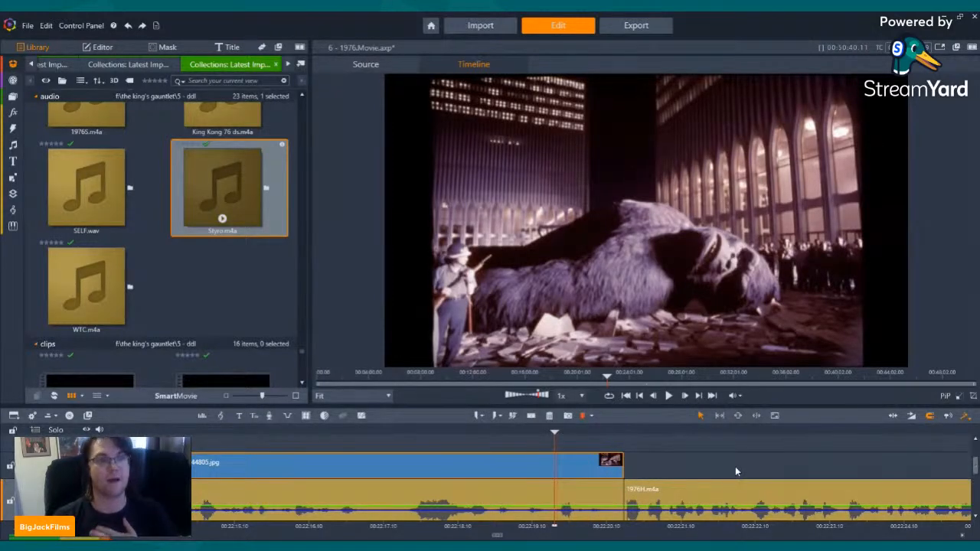
Go back to the start of Styro.m4a and step back several frames into the last WTC.m4a piece.
click(640, 395)
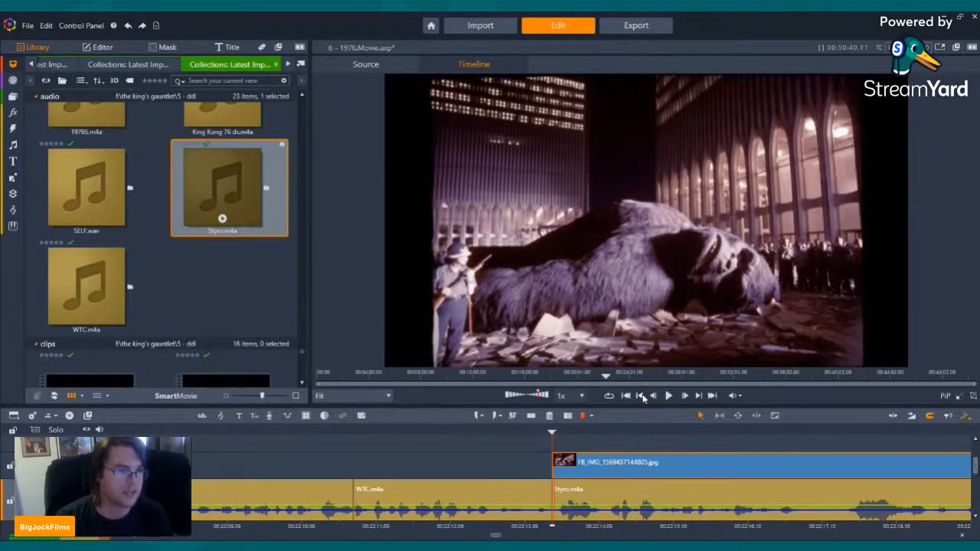
key(Left)
key(Left)
key(Left)
key(Left)
key(Left)
key(Left)
key(Left)
key(Left)
key(Left)
key(Left)
key(Left)
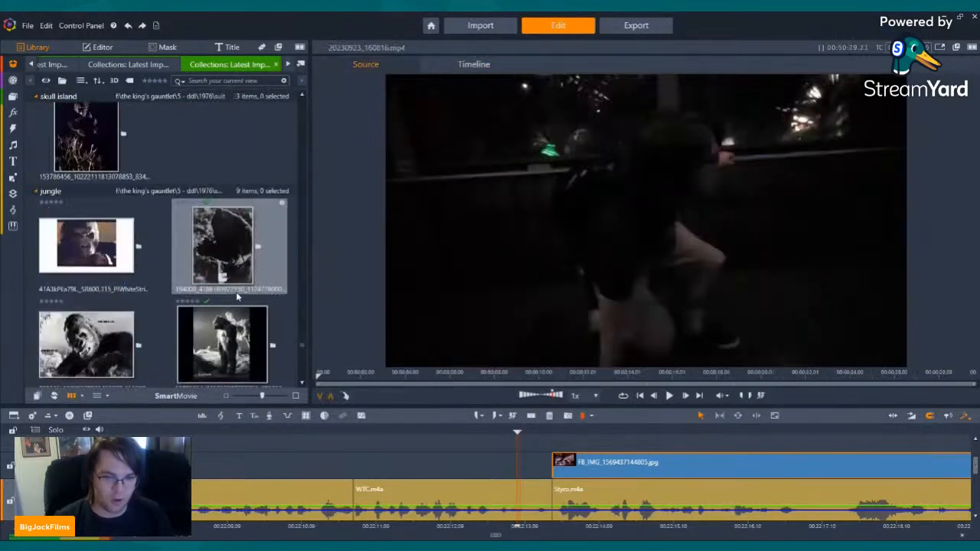
Look through the visitors center escape clips in the library, previewing 20230923_160353.mp4, 20230929 202115.mp4 and 20230929_194154.mp4.
scroll(236, 291, up, 10)
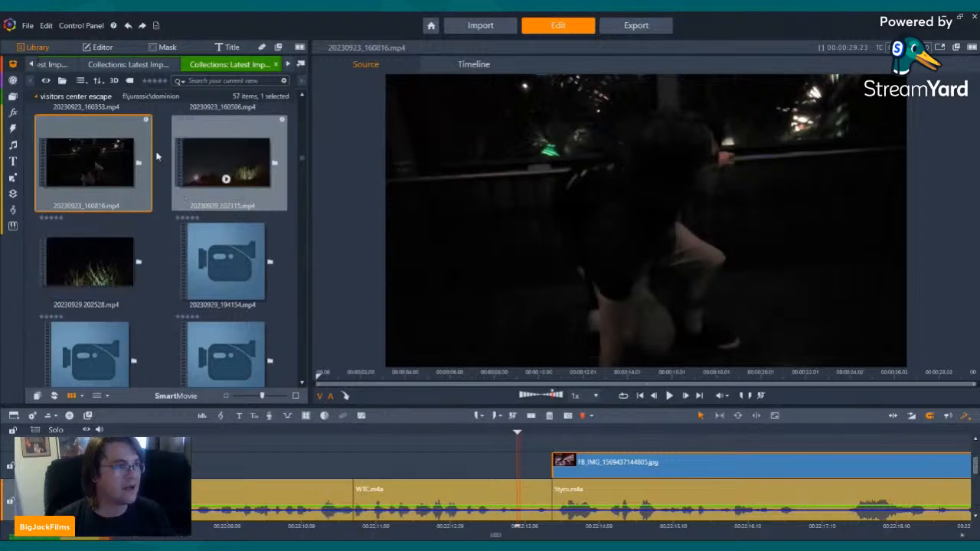
scroll(87, 168, up, 2)
click(89, 206)
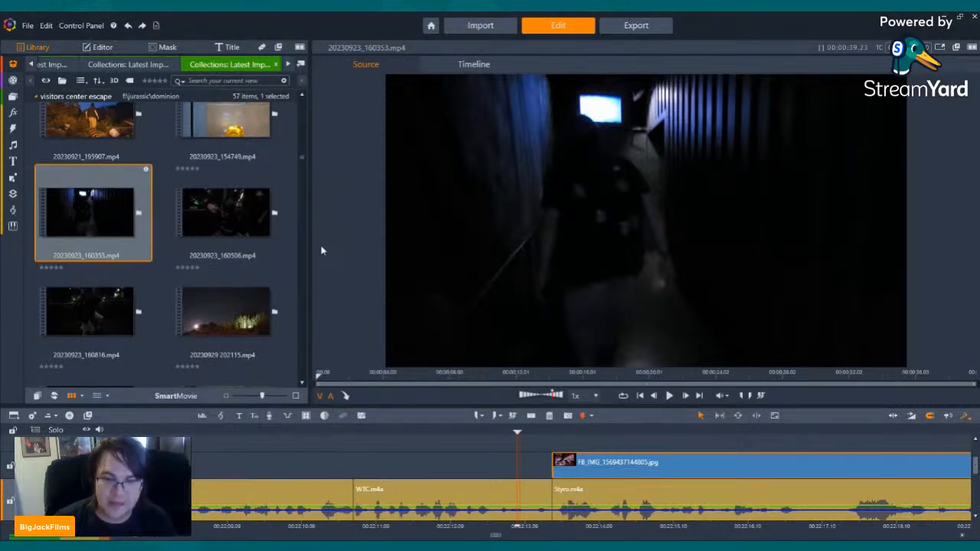
scroll(157, 264, down, 3)
scroll(156, 259, up, 2)
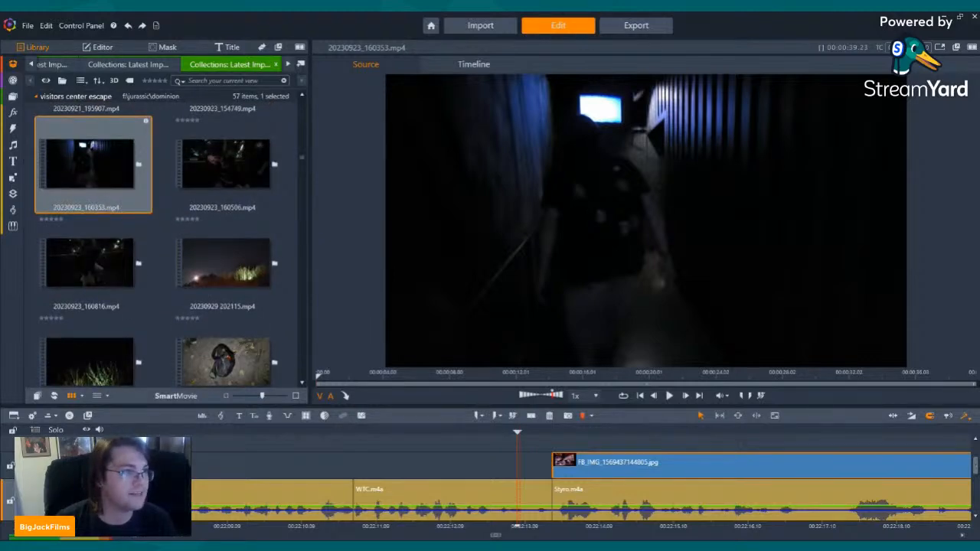
click(270, 224)
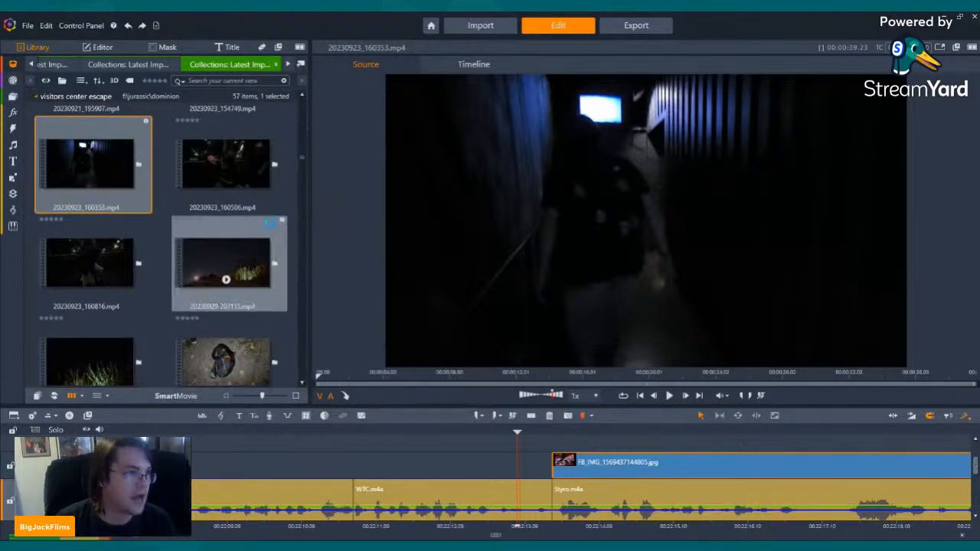
scroll(252, 264, down, 5)
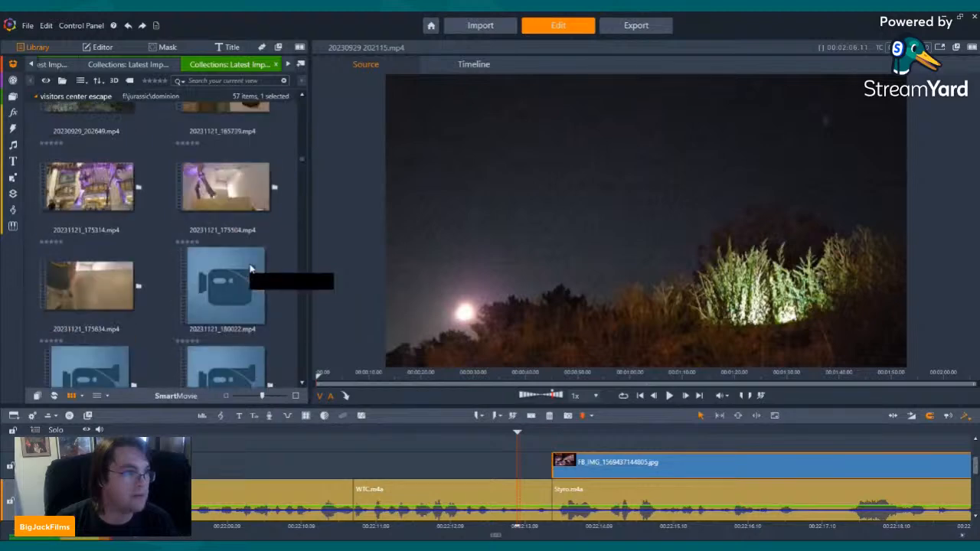
scroll(250, 268, down, 5)
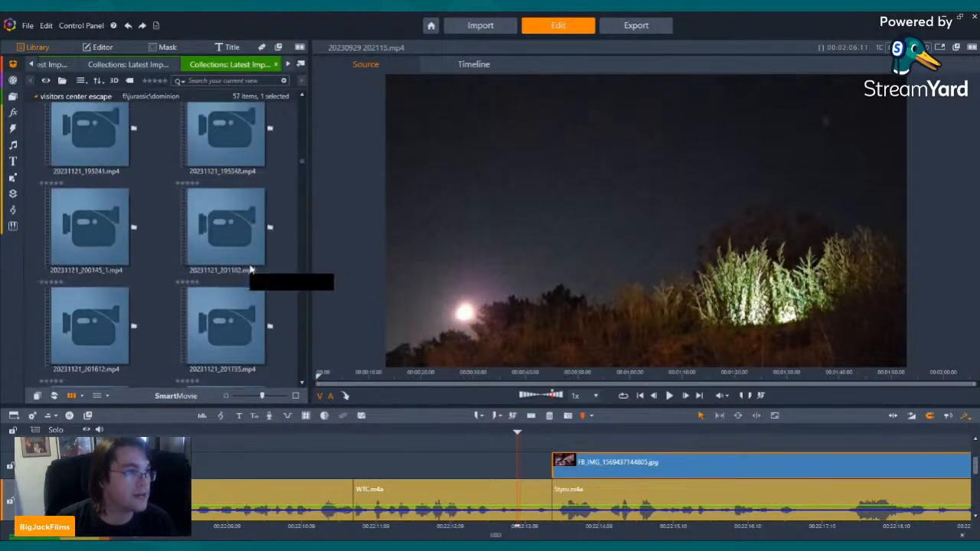
scroll(249, 268, down, 5)
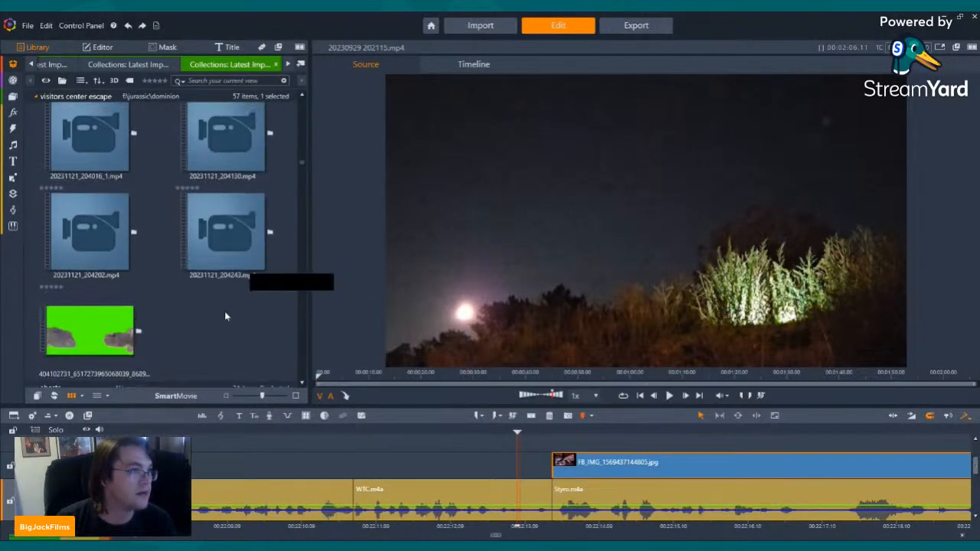
scroll(224, 358, up, 2)
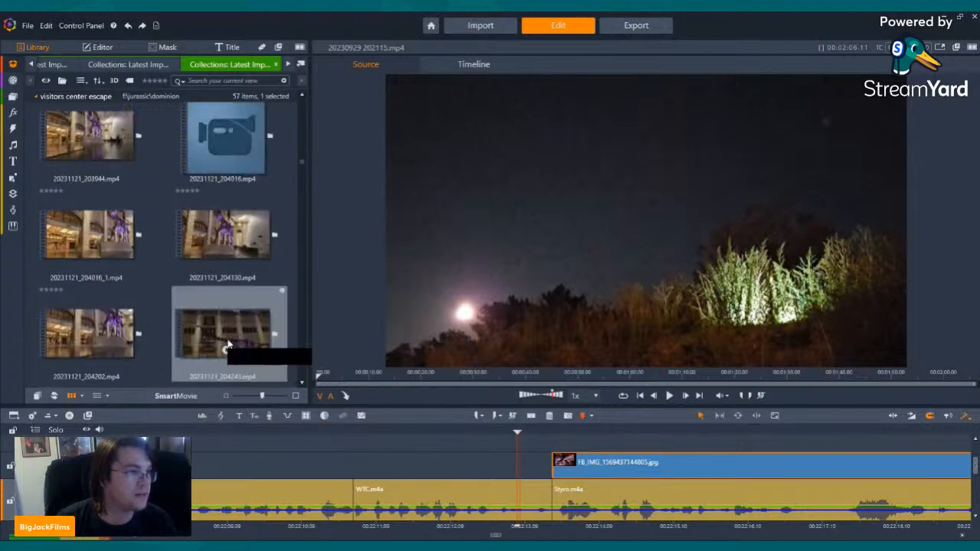
scroll(227, 364, down, 2)
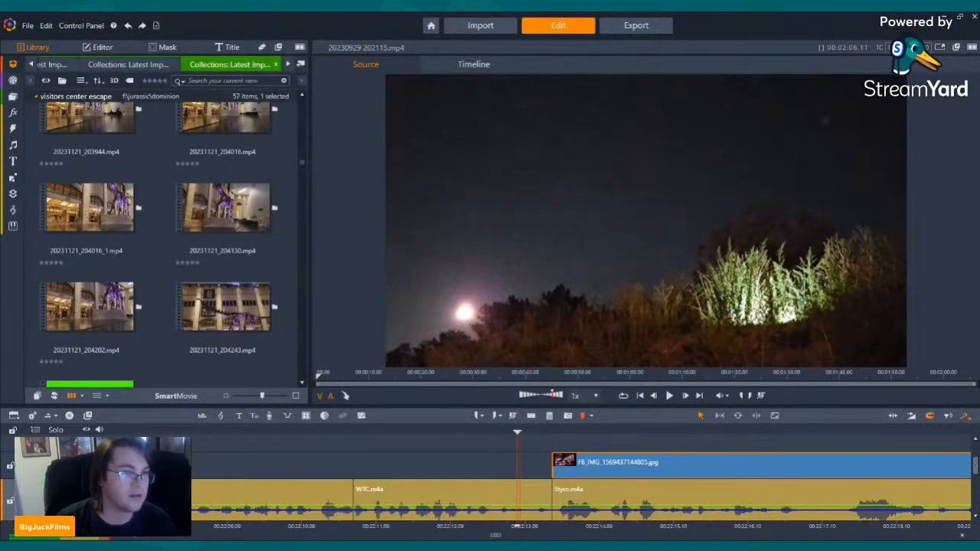
drag(287, 273, 268, 364)
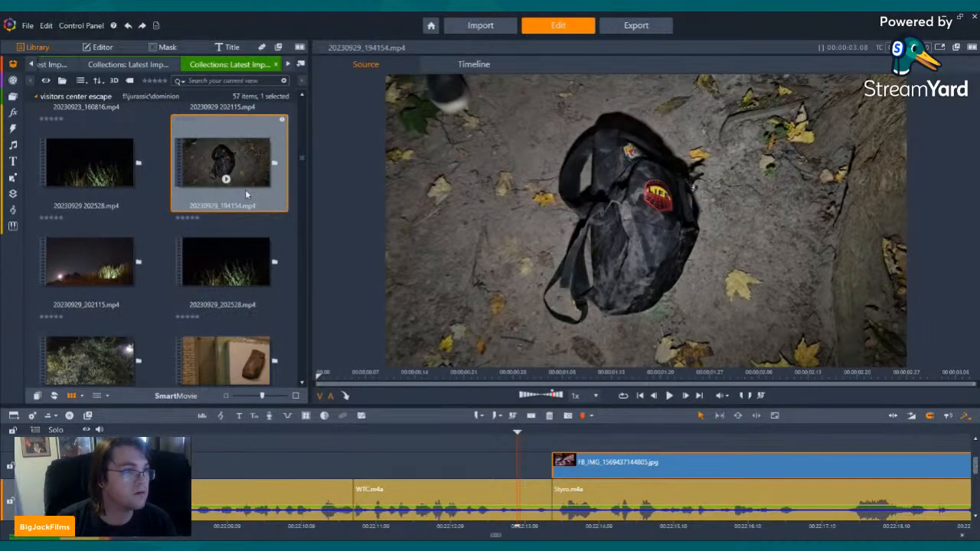
Preview 20230923_154749.mp4 and 20230617_154242 from visitors center escape, and 20230617_153314.mp4 and 20230617_154733.mp4 from dominion.
scroll(223, 229, up, 5)
click(116, 258)
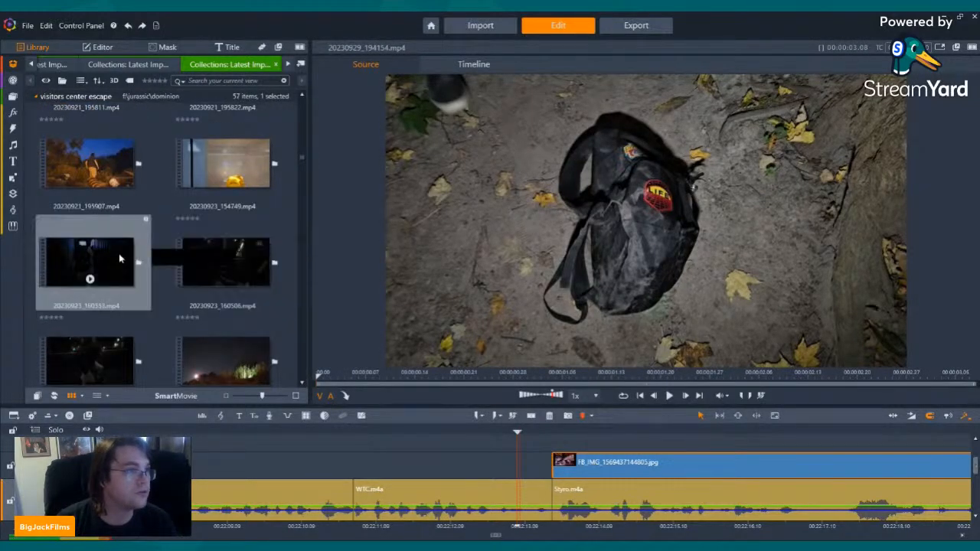
click(190, 157)
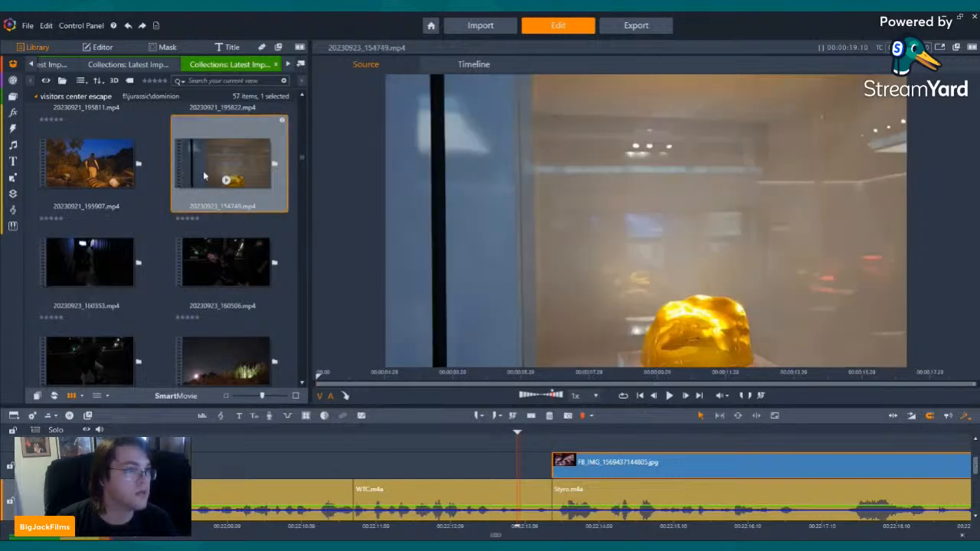
scroll(204, 198, up, 3)
scroll(204, 198, up, 5)
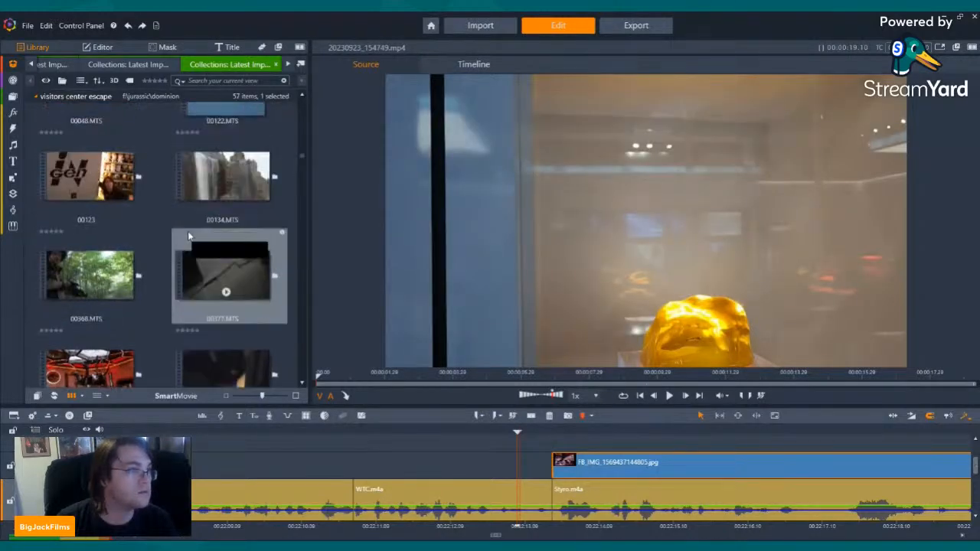
scroll(189, 245, down, 3)
click(211, 216)
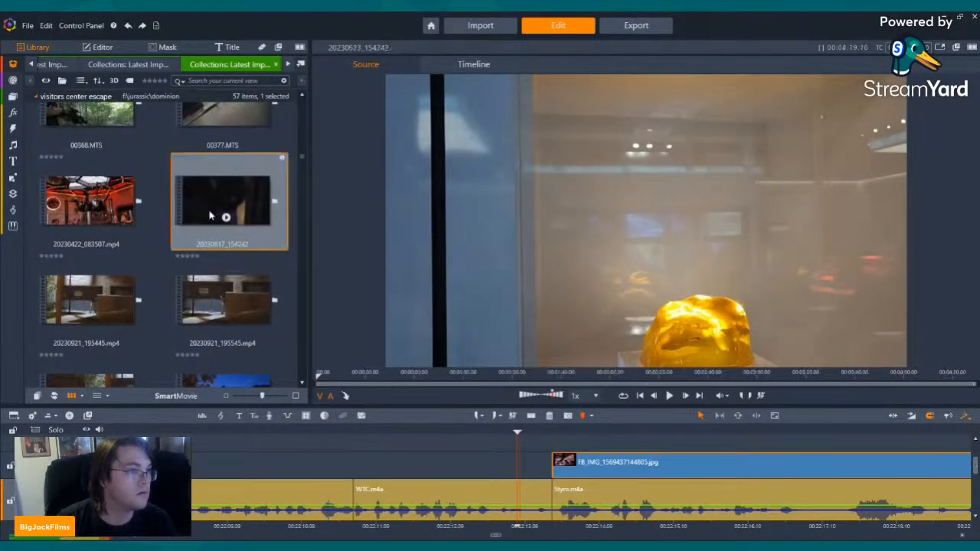
scroll(210, 216, up, 3)
scroll(210, 216, up, 5)
scroll(212, 216, down, 4)
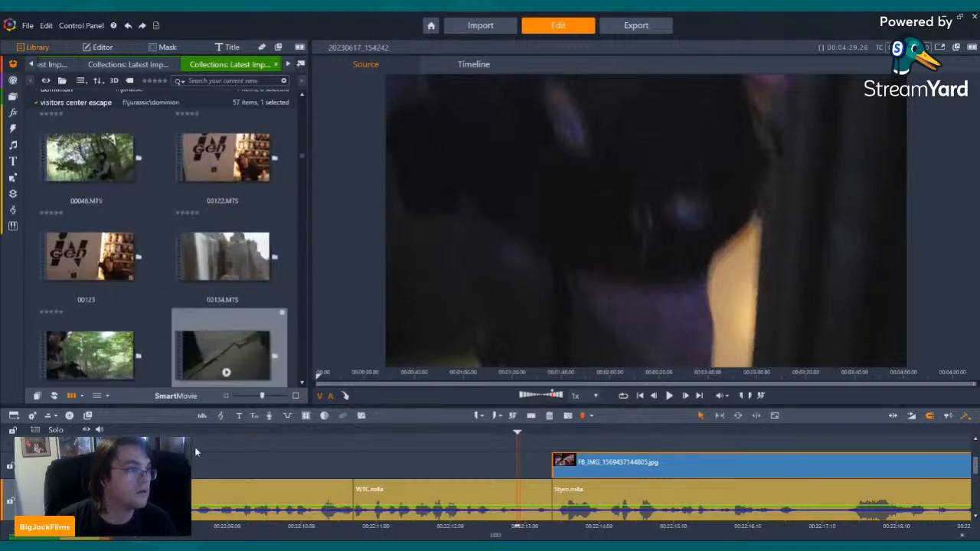
scroll(240, 375, up, 3)
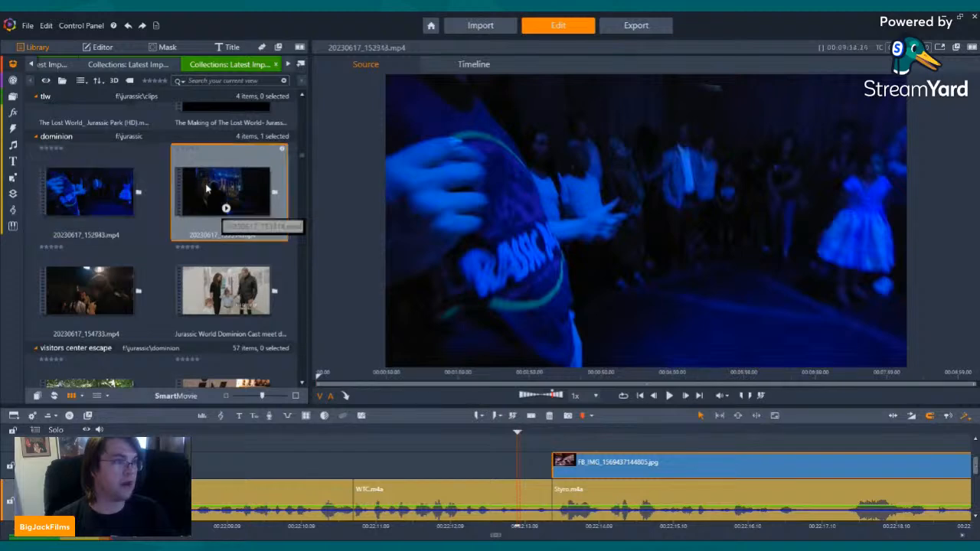
click(207, 188)
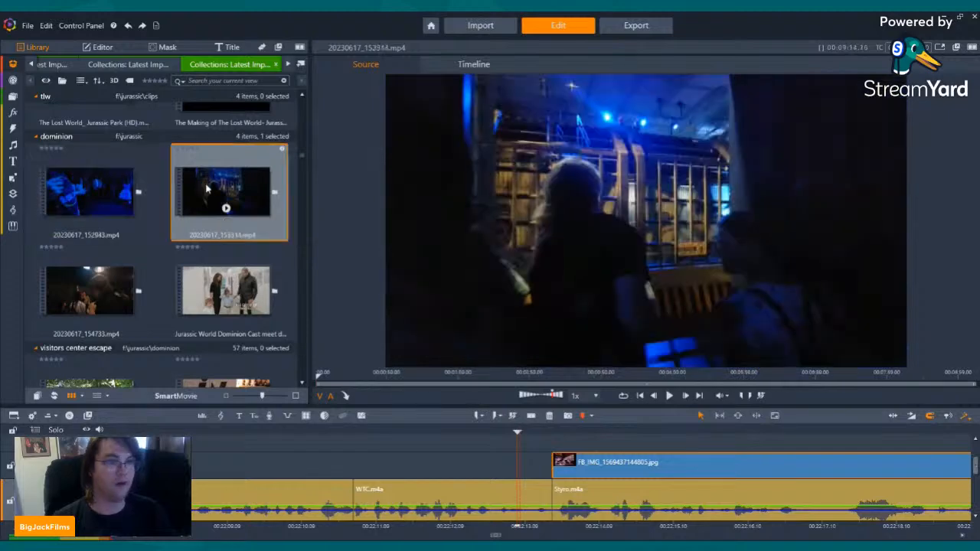
click(78, 285)
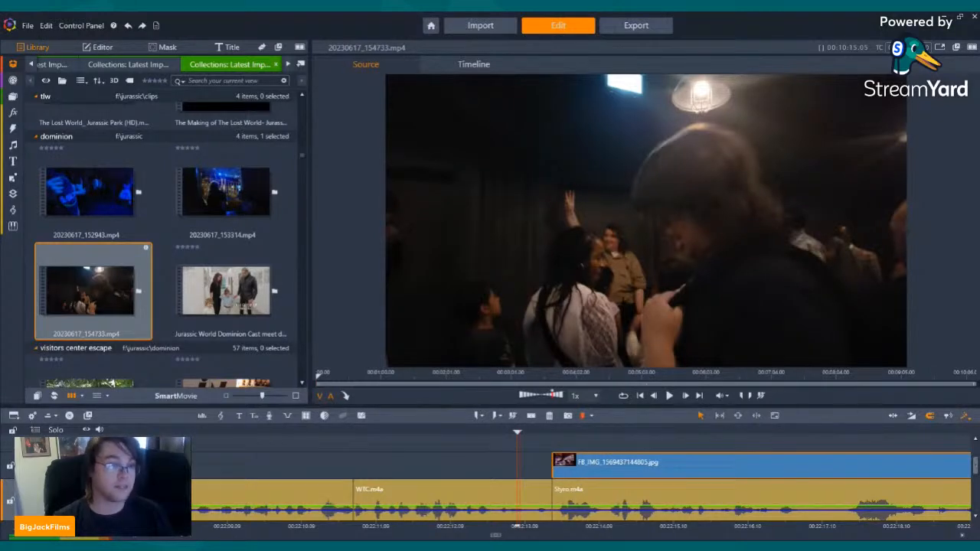
Add the 20240413 video files to the library's visitors center escape folder and play 20240413_110311.mp4 and 20240413_110420.mp4.
drag(386, 182, 129, 139)
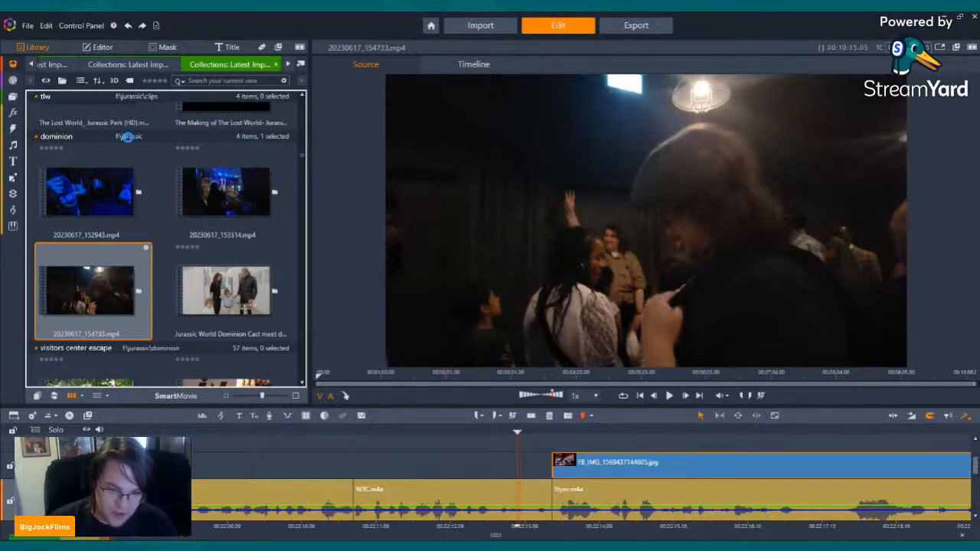
drag(129, 137, 129, 138)
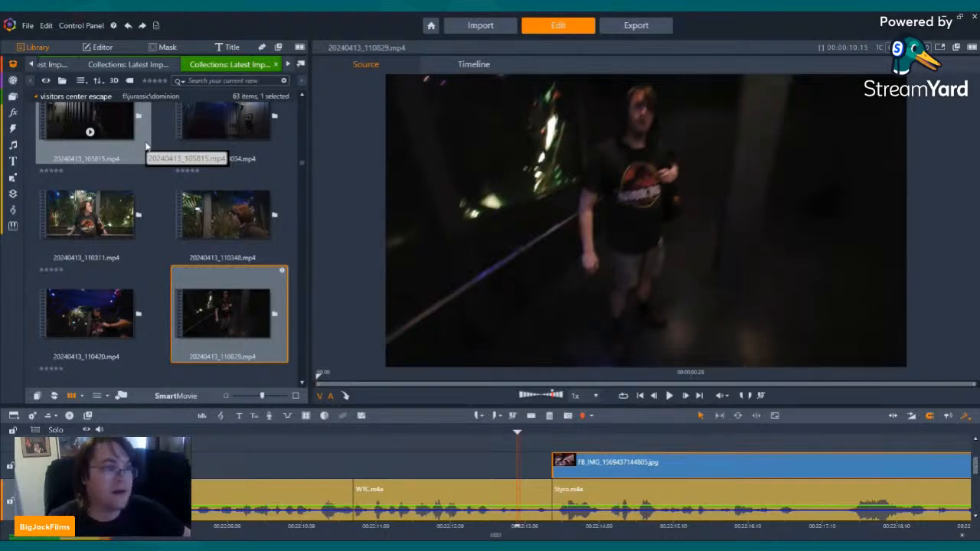
click(100, 208)
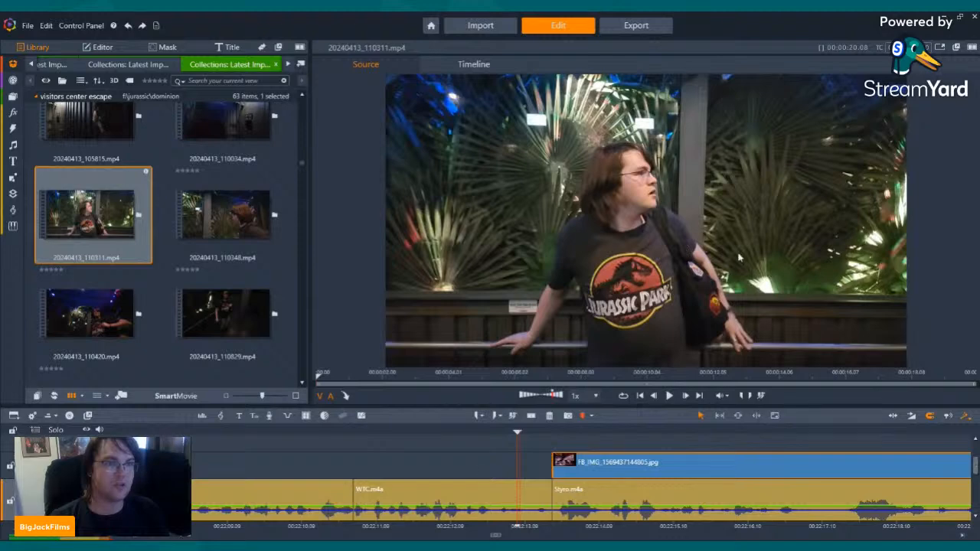
click(669, 396)
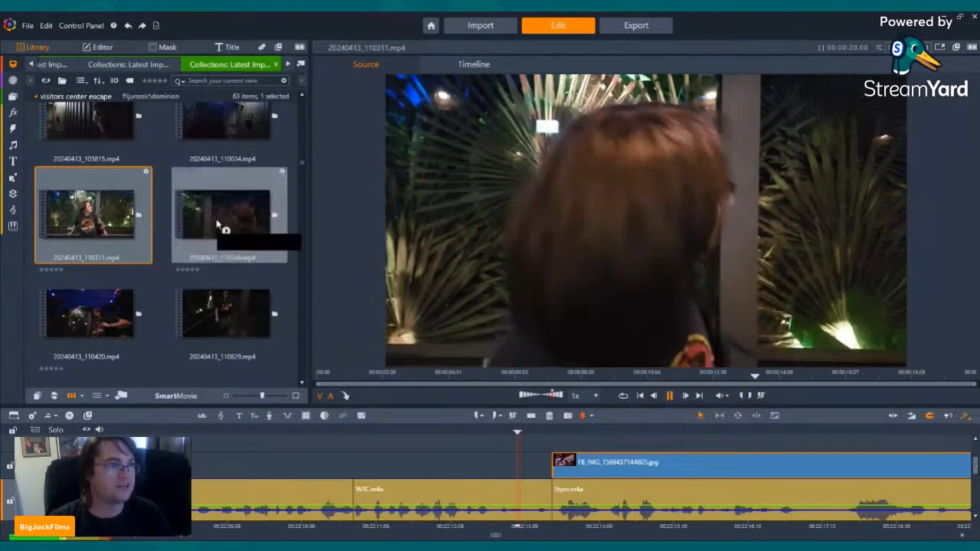
click(90, 335)
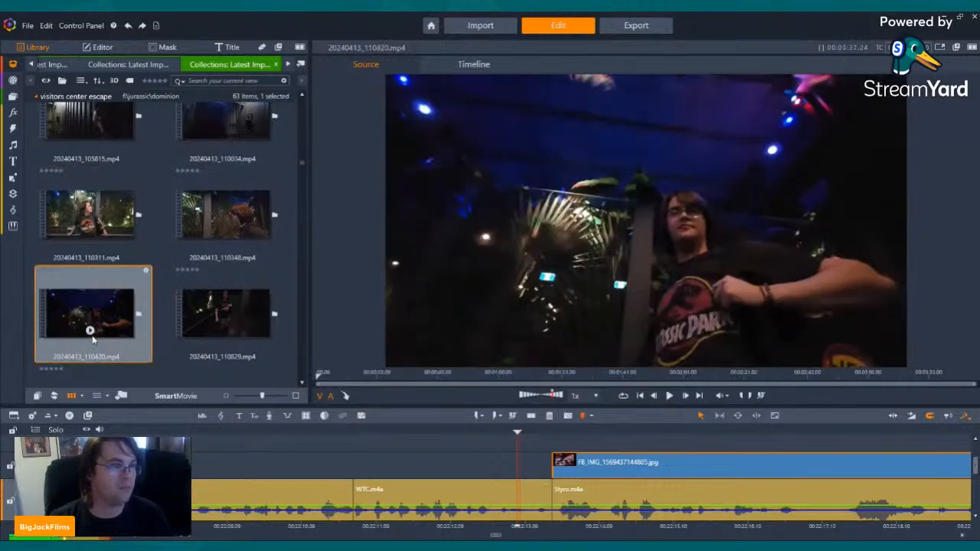
drag(92, 335, 115, 255)
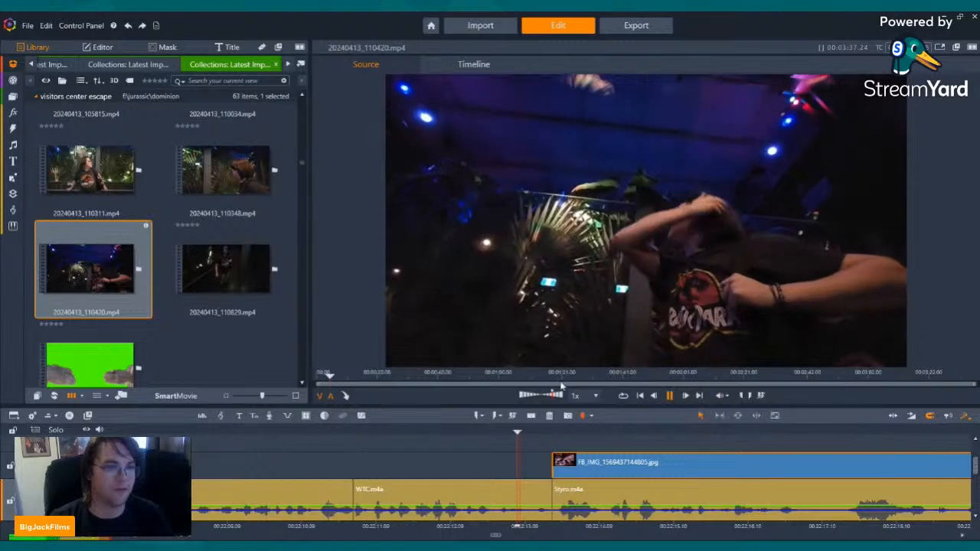
click(669, 395)
scroll(260, 220, down, 3)
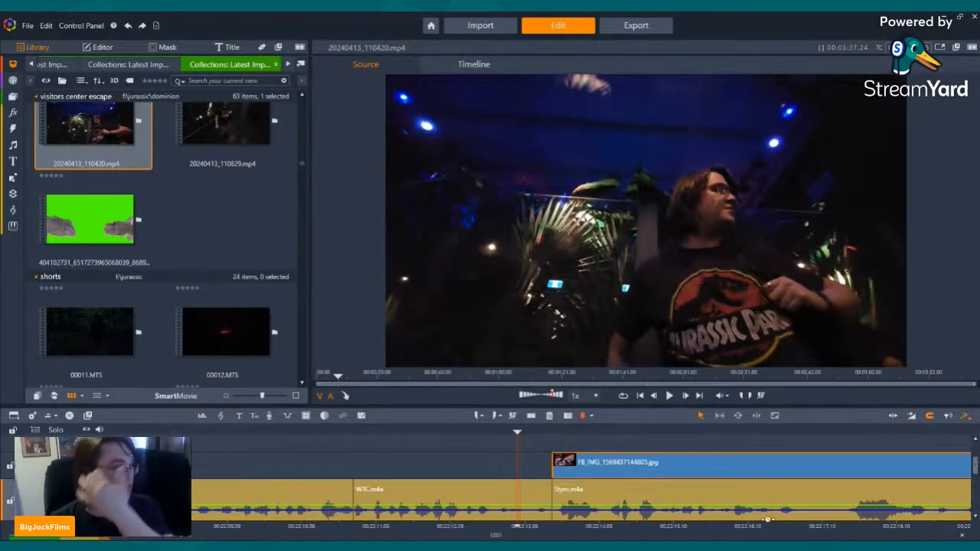
Return to the movie timeline and move the playhead back to the start of the first WTC.m4a piece, near 00:21:46.
click(682, 520)
key(Left)
key(Left)
key(Left)
key(Left)
key(Left)
key(Left)
key(Left)
key(Left)
key(Left)
key(Left)
key(Left)
key(Left)
key(Left)
key(Left)
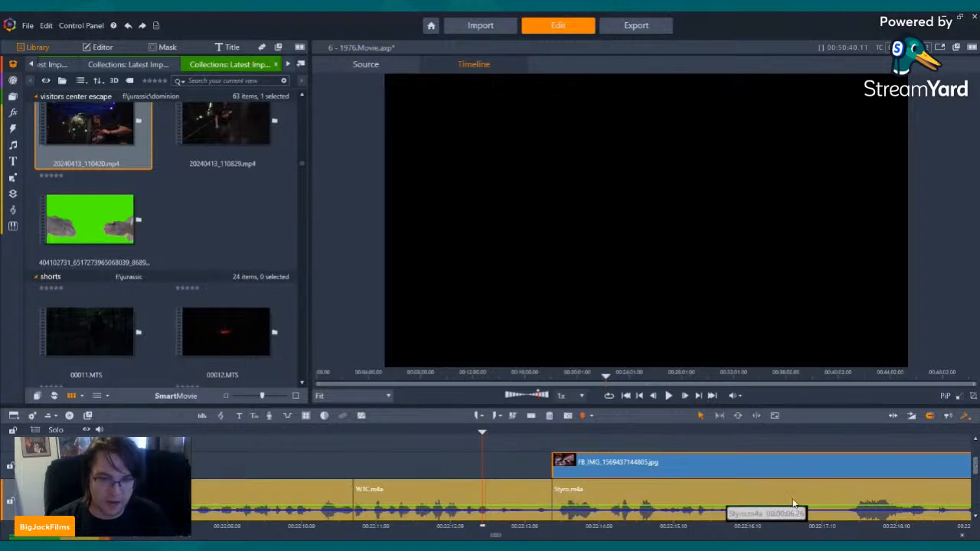
key(Left)
key(Left)
key(Left)
key(Left)
key(Left)
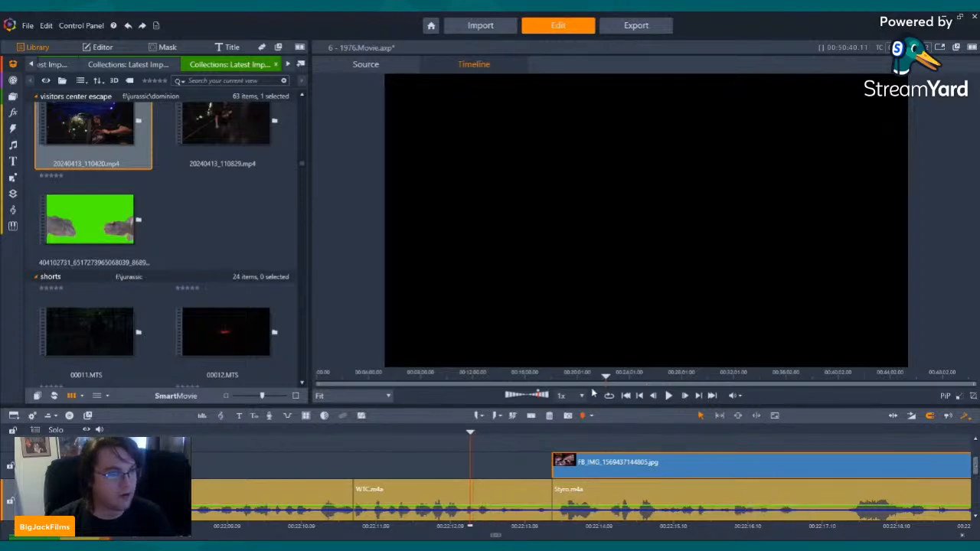
click(641, 395)
click(642, 395)
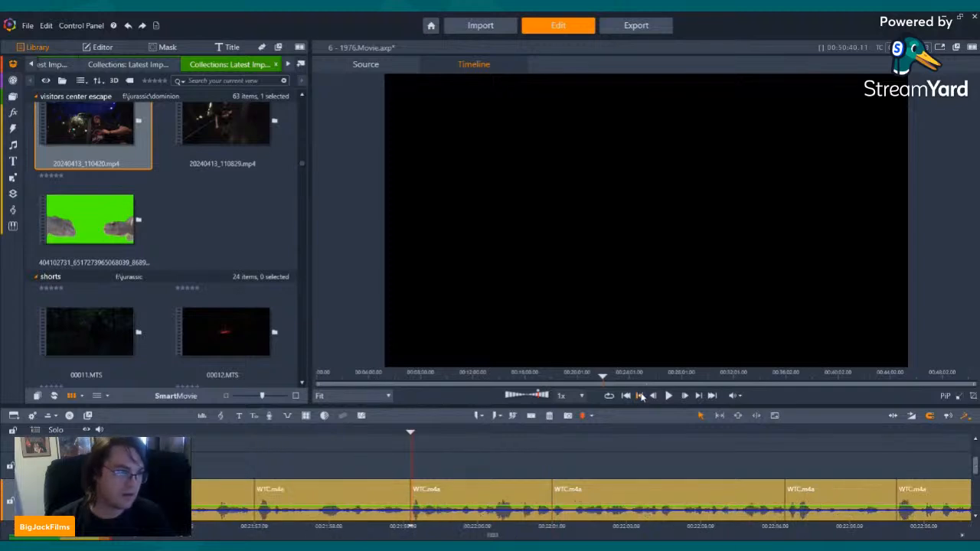
click(641, 395)
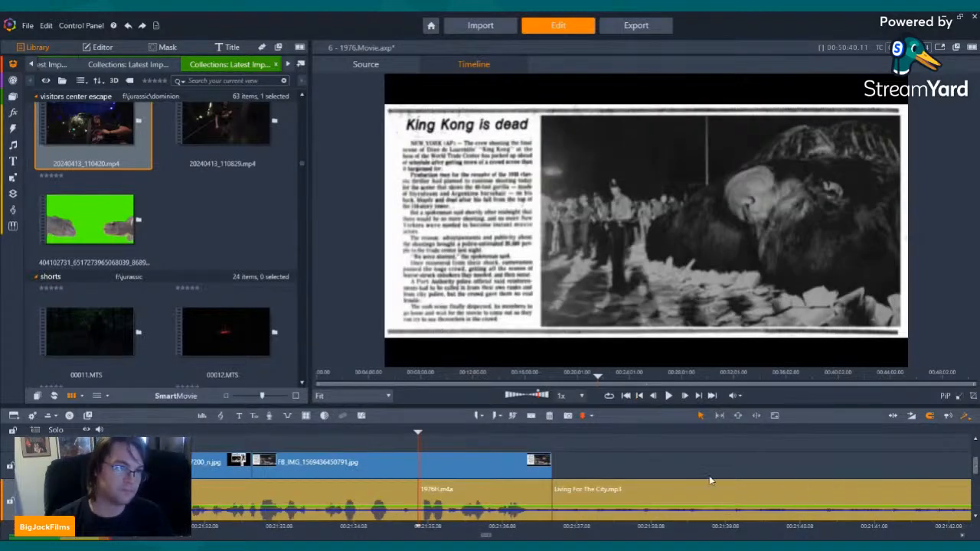
click(705, 395)
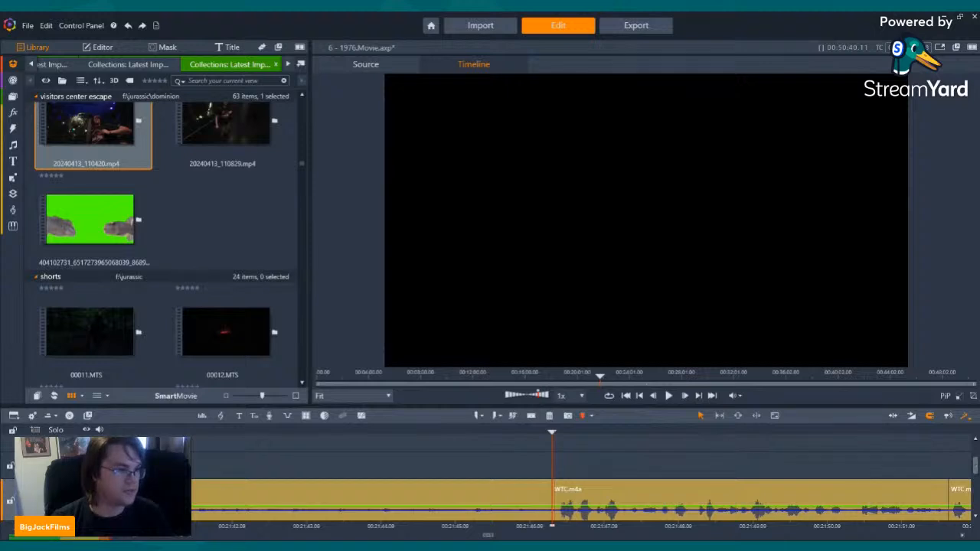
Show the scenes of The King Is Dead.mp4 in the library and play the timeline from just before the first WTC.m4a piece.
click(127, 61)
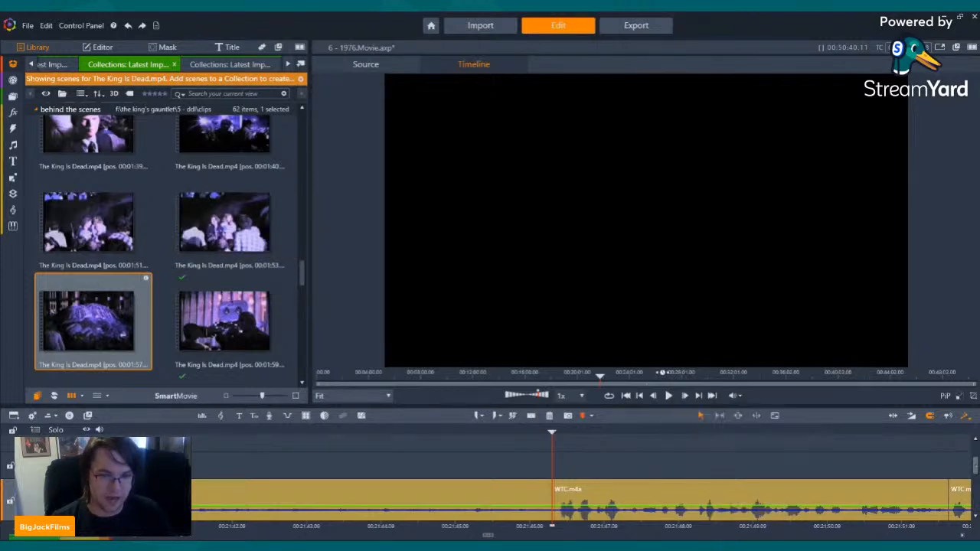
key(Left)
key(Left)
key(Left)
key(Left)
key(Left)
key(Left)
key(Left)
key(Left)
key(Left)
key(Left)
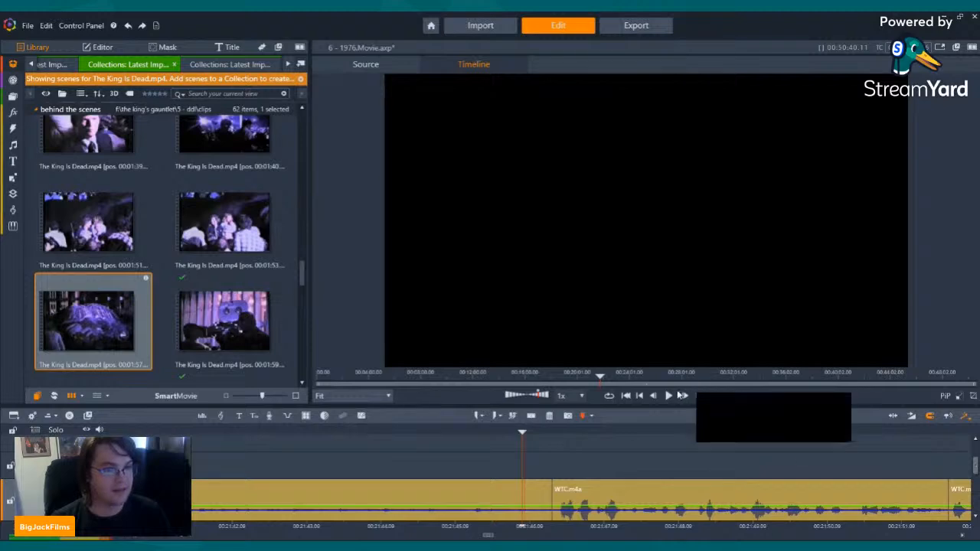
click(668, 395)
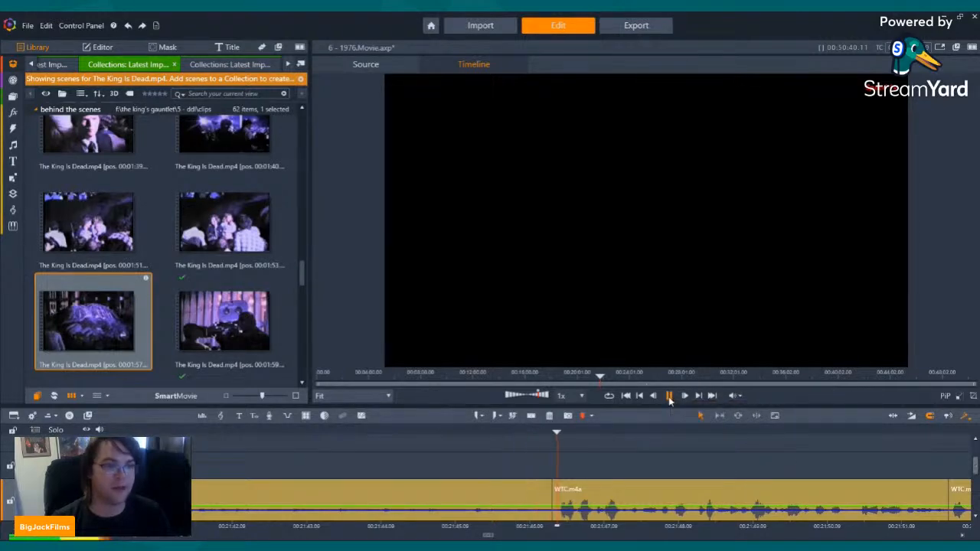
Preview the The King Is Dead.mp4 scenes at 00:01:51.17, 00:01:53.06, 00:01:57.09 and 00:01:04.16.
click(87, 242)
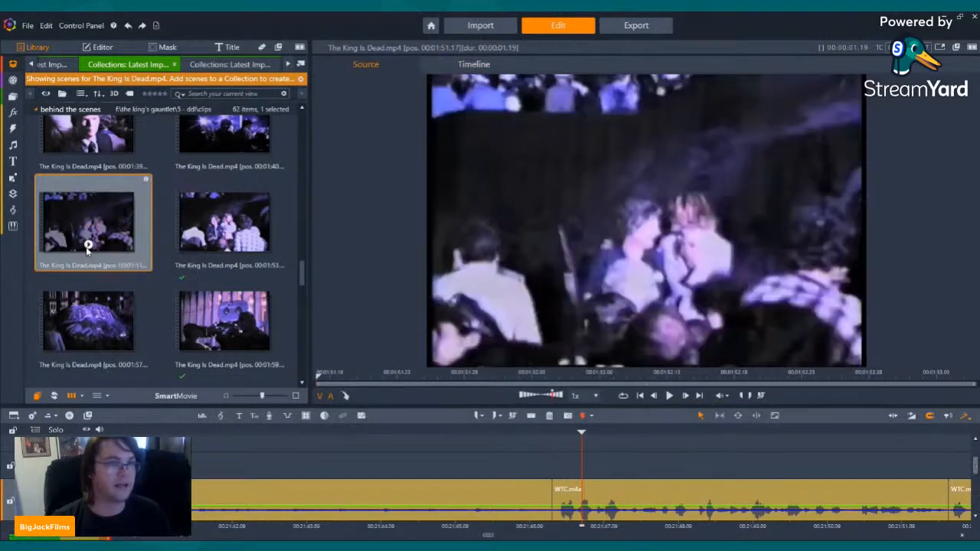
key(space)
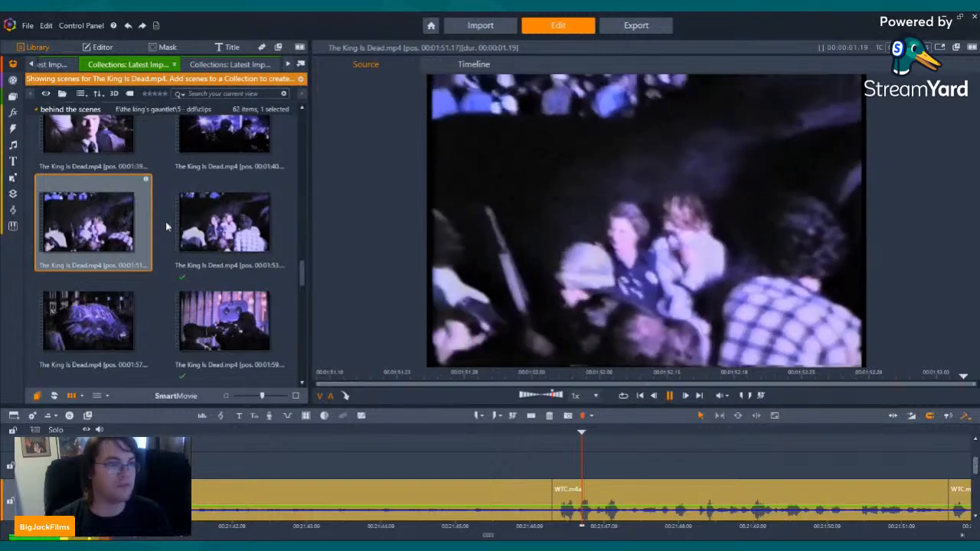
click(229, 237)
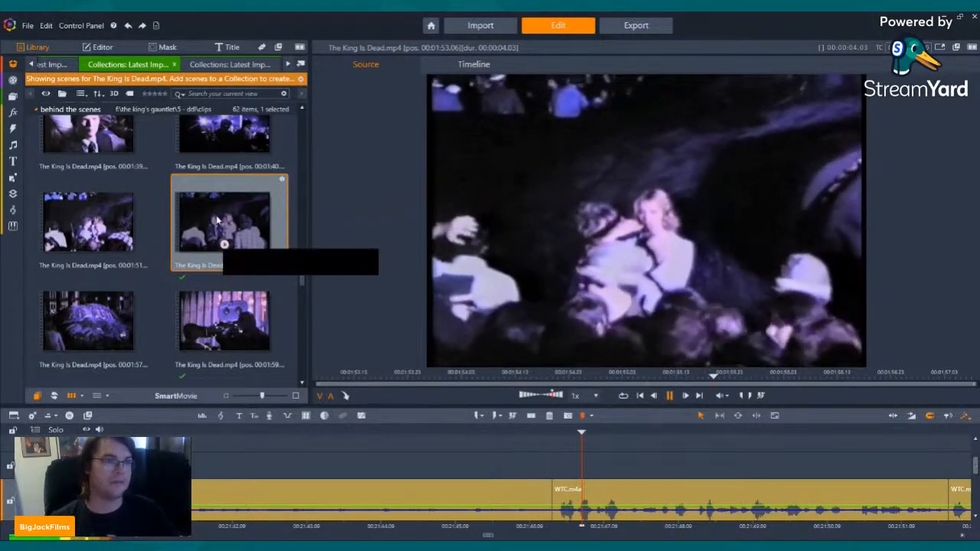
scroll(146, 255, down, 2)
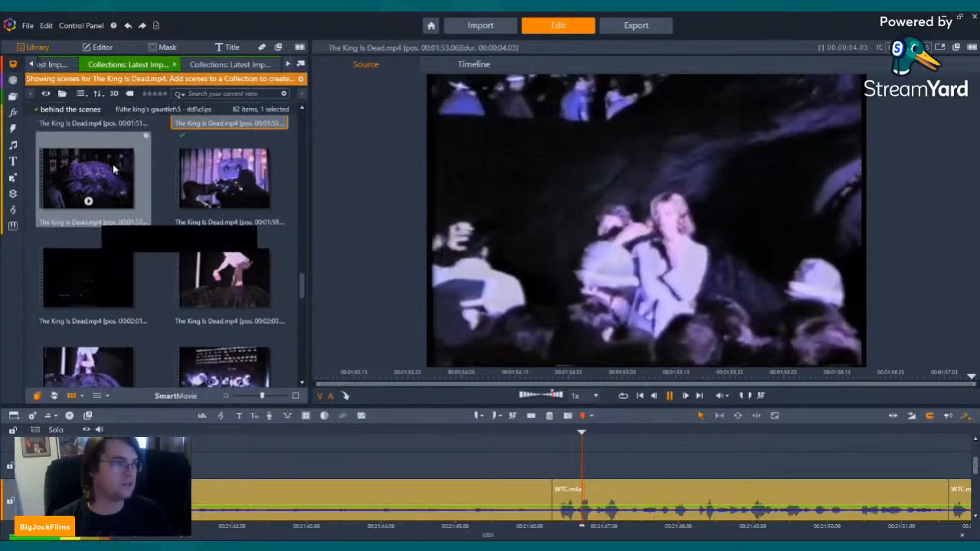
click(121, 212)
scroll(130, 218, up, 5)
scroll(138, 222, up, 4)
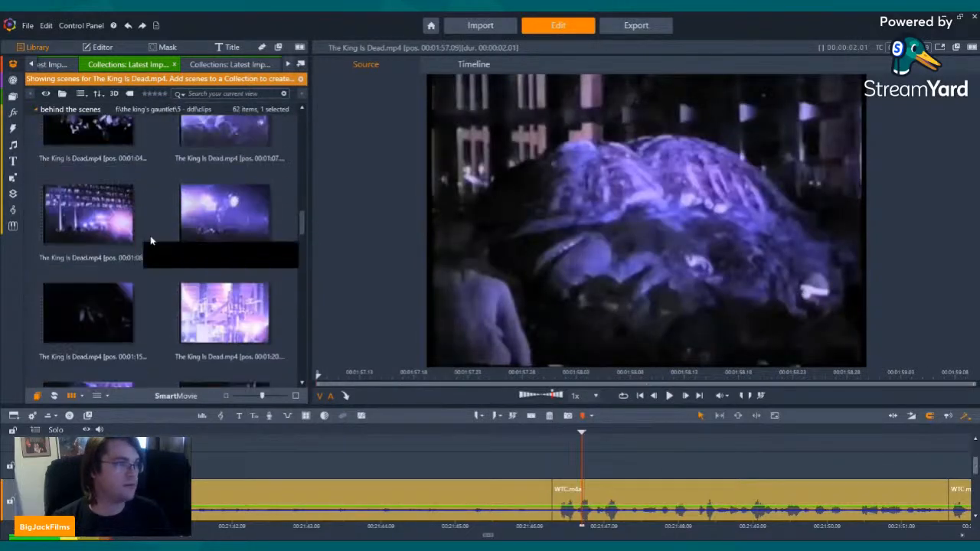
click(91, 339)
click(89, 339)
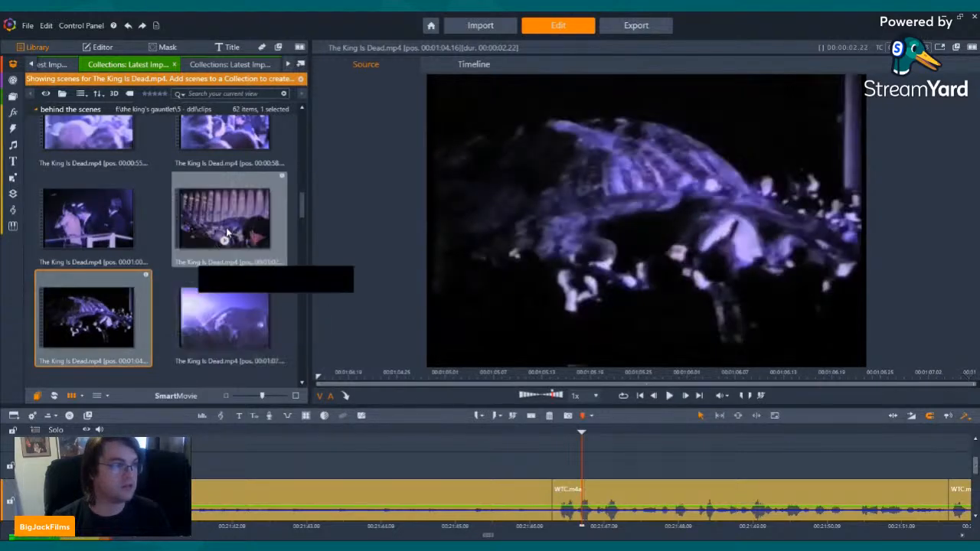
Preview the The King Is Dead.mp4 scenes between 00:00:58.21 and 00:00:21.26, including the crowd shots at 00:00:42.26, 00:00:40.17 and 00:00:45.
scroll(186, 307, up, 3)
click(224, 286)
click(224, 286)
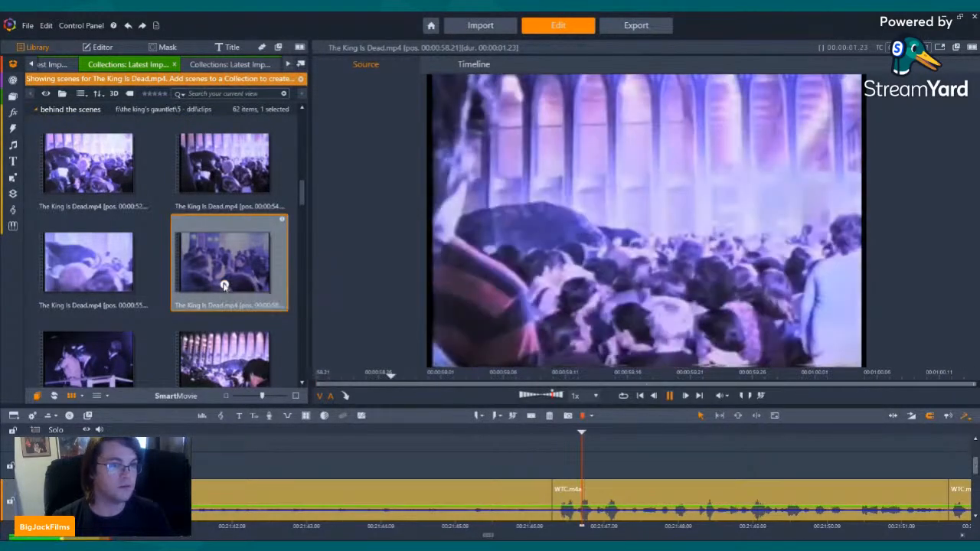
scroll(218, 287, up, 3)
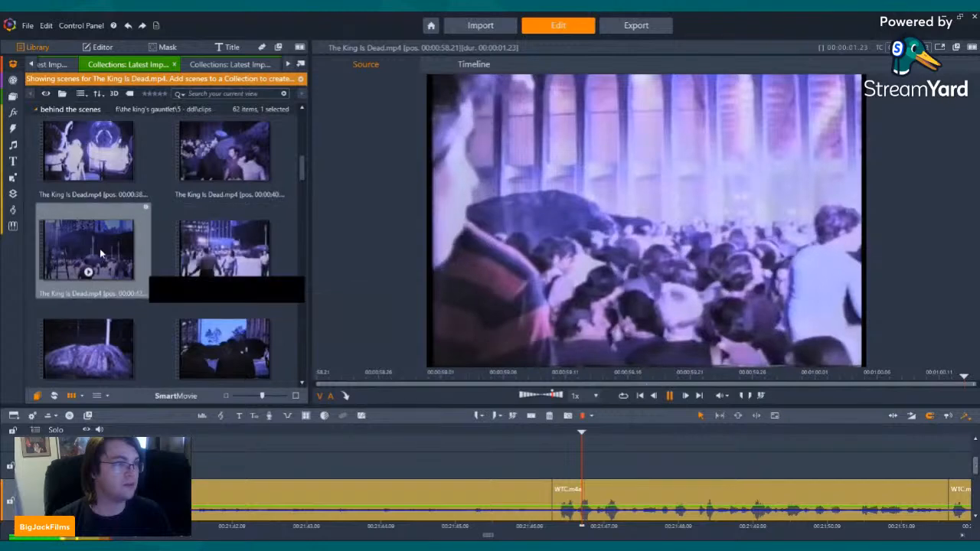
click(96, 252)
click(225, 187)
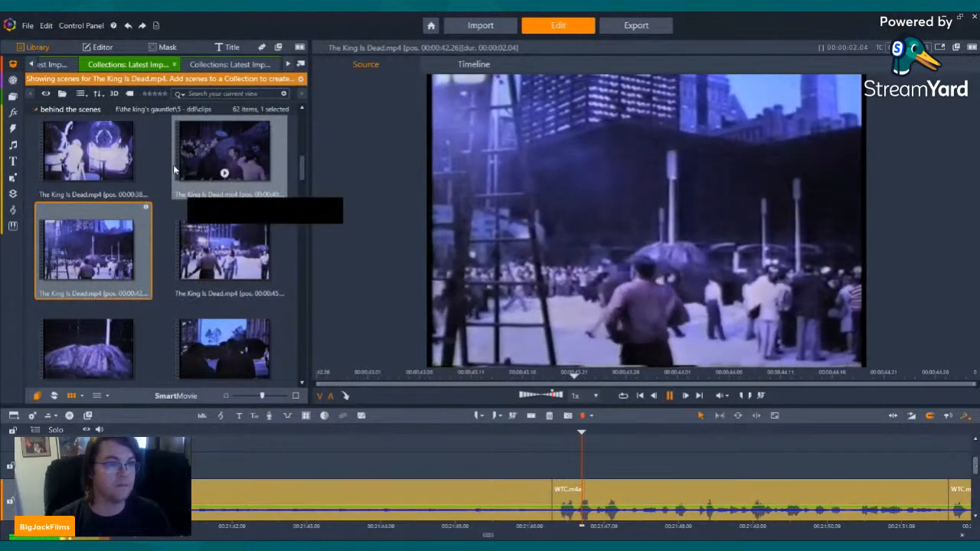
click(225, 178)
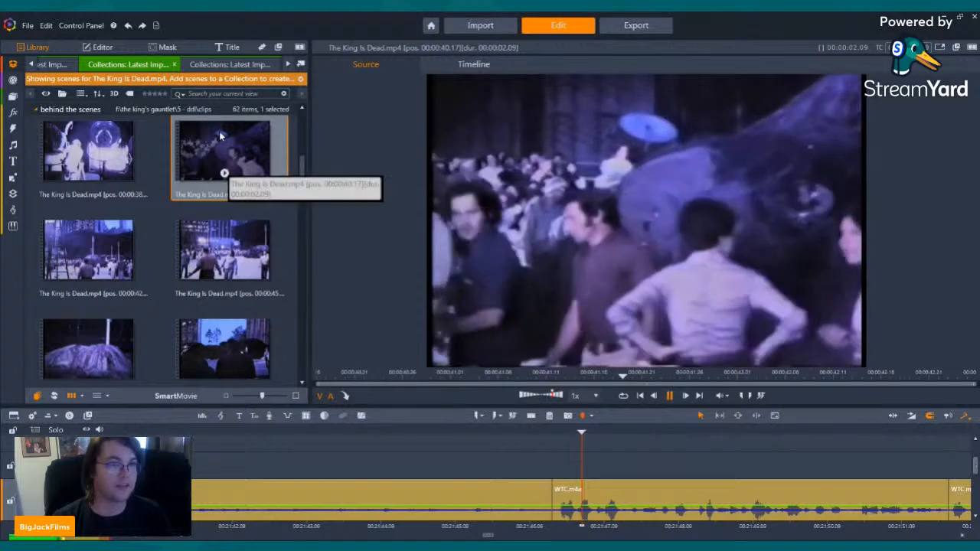
click(222, 259)
scroll(222, 259, up, 4)
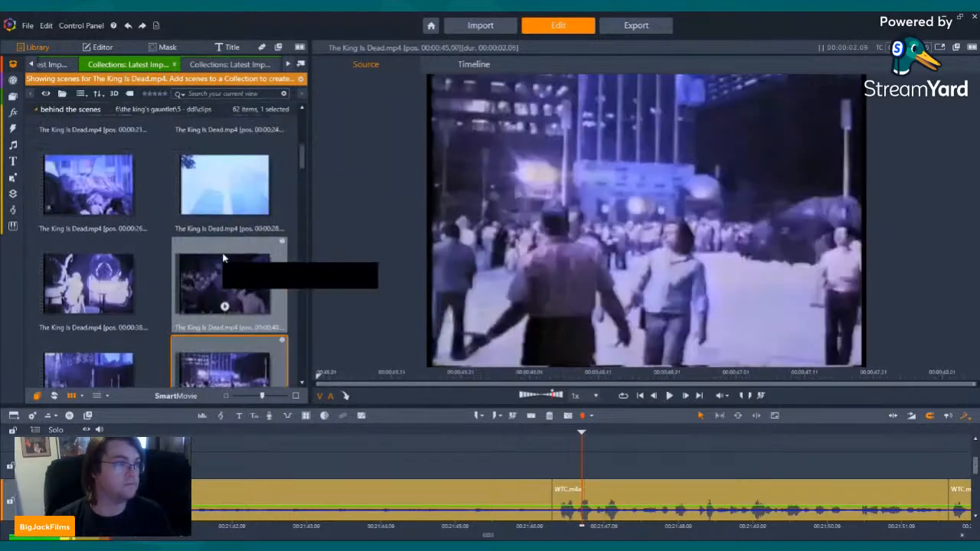
click(119, 212)
scroll(115, 218, up, 3)
click(105, 239)
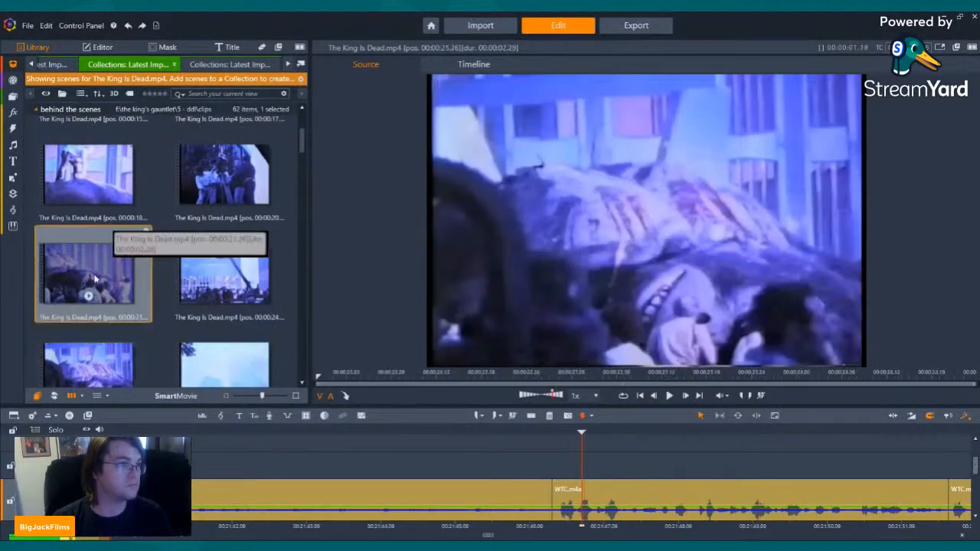
click(88, 297)
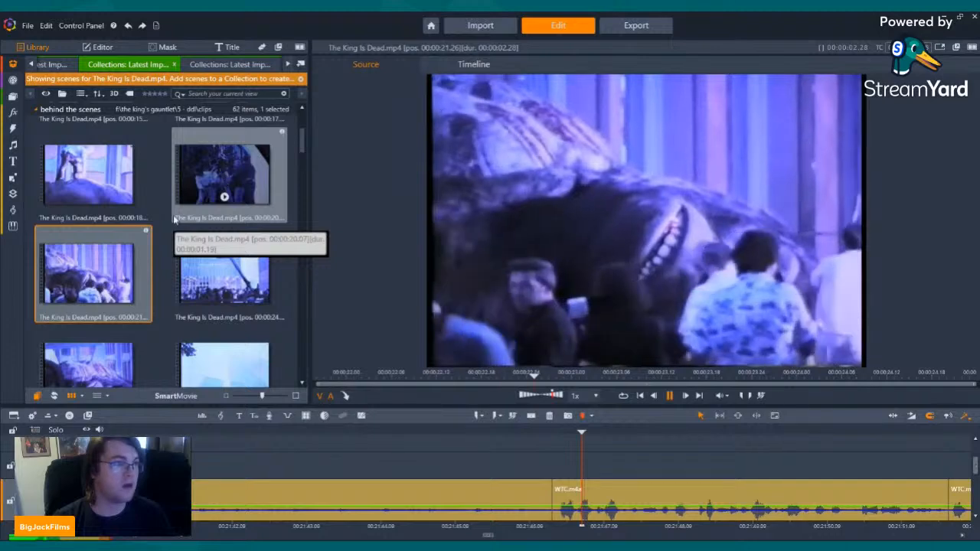
Place the The King Is Dead.mp4 scenes at 00:00:20.07 and 00:00:21.26 above the start of the first WTC.m4a piece and disable their audio streams.
click(224, 178)
ctrl+click(107, 259)
drag(108, 259, 555, 460)
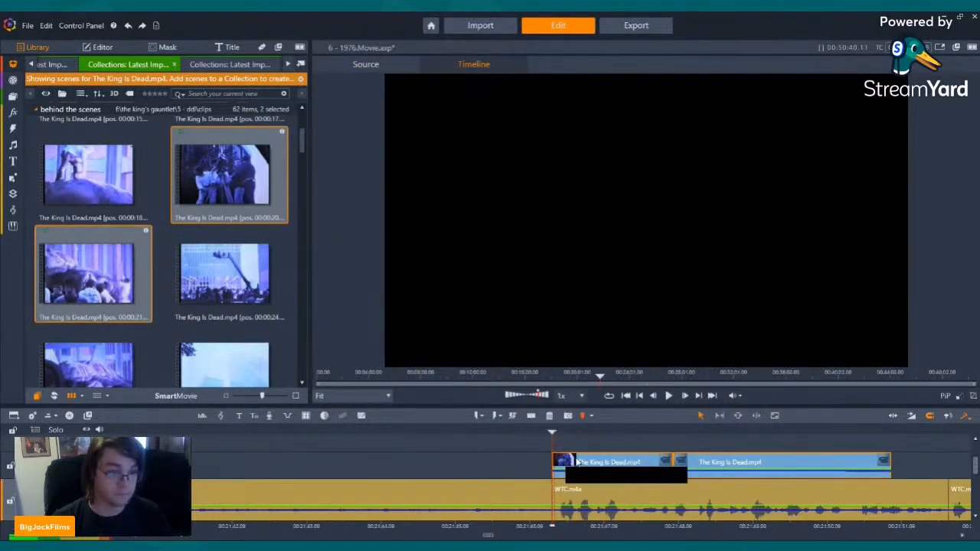
right_click(578, 459)
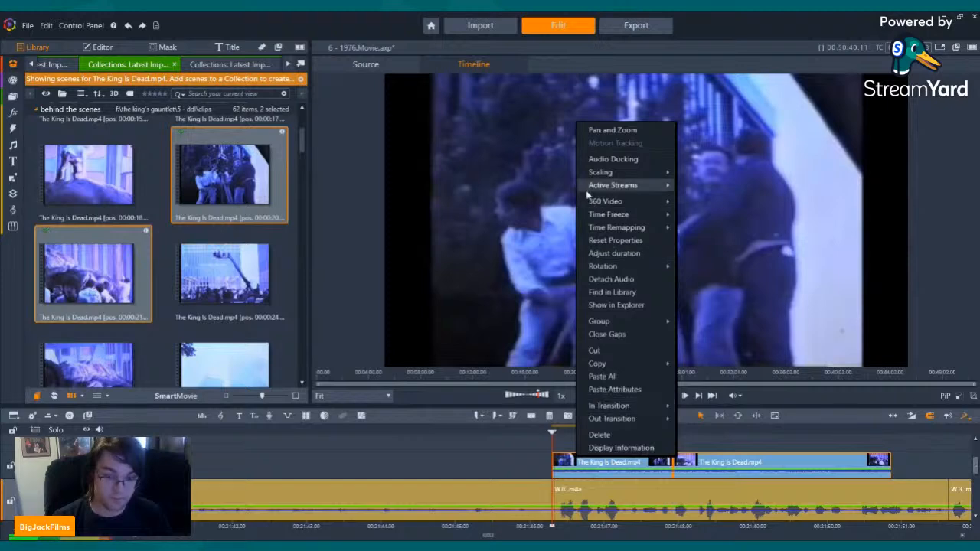
mouse_move(597, 185)
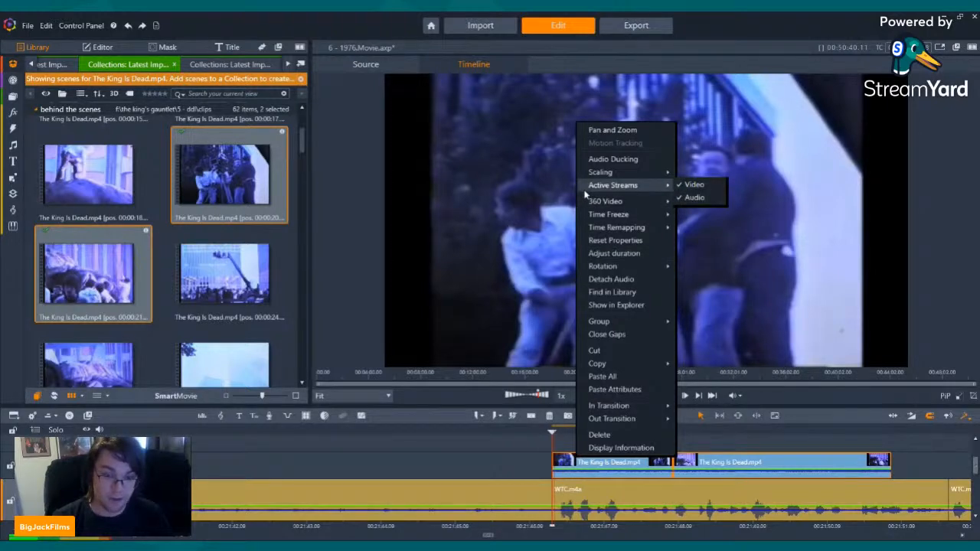
click(705, 197)
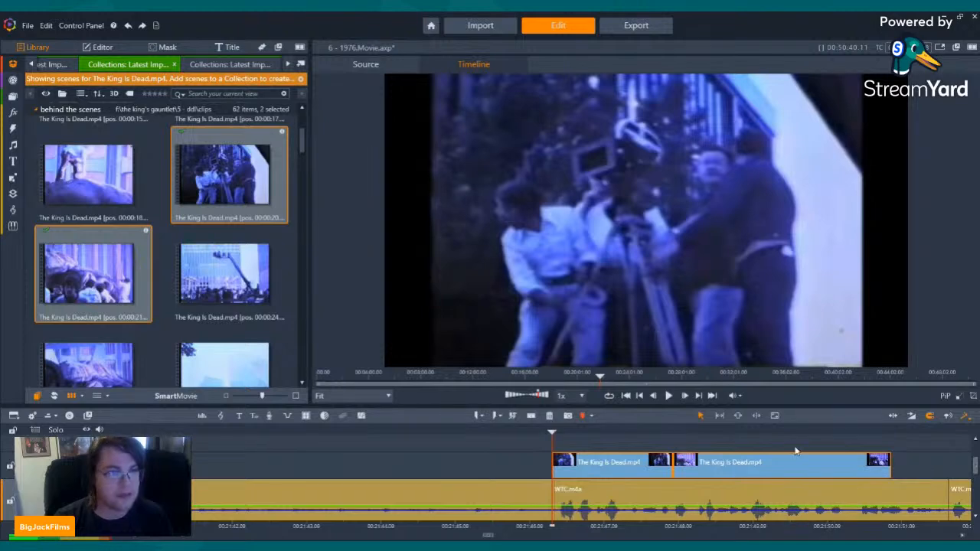
Play the timeline from just before the two new clips through to the next WTC.m4a piece.
key(Left)
key(Left)
key(Left)
key(Left)
key(Left)
key(Left)
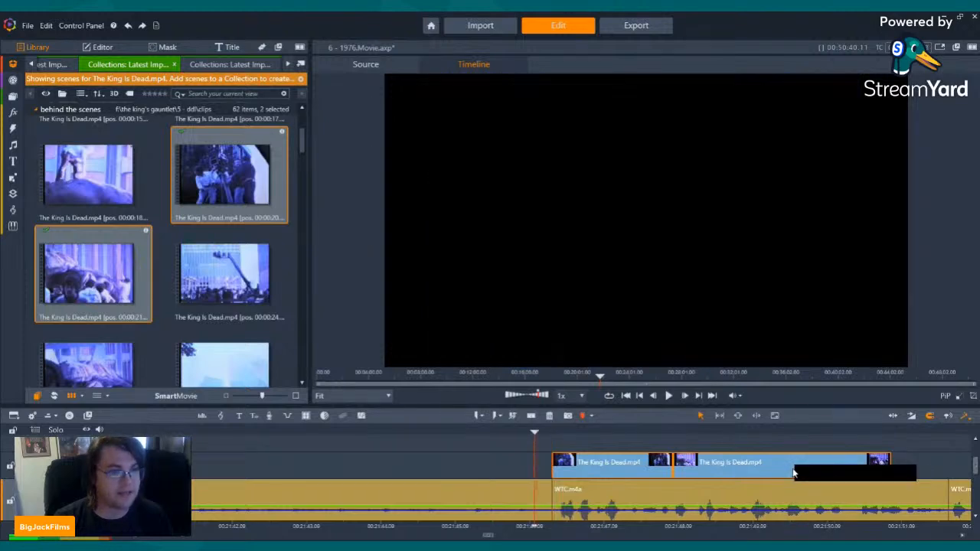
click(668, 396)
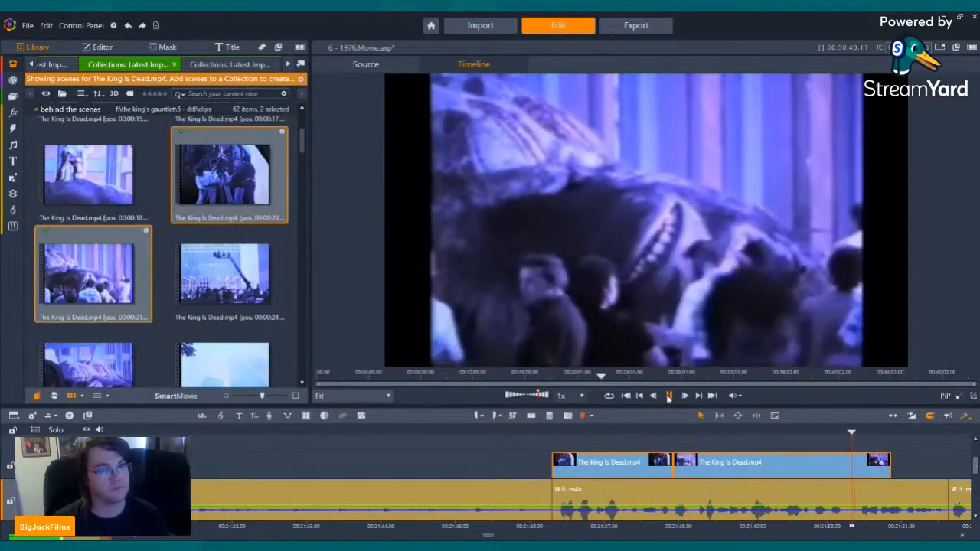
click(668, 396)
Find the The King Is Dead.mp4 scene at 00:01:53.06 in the library and place it directly after the second clip.
scroll(175, 307, down, 3)
scroll(174, 306, down, 6)
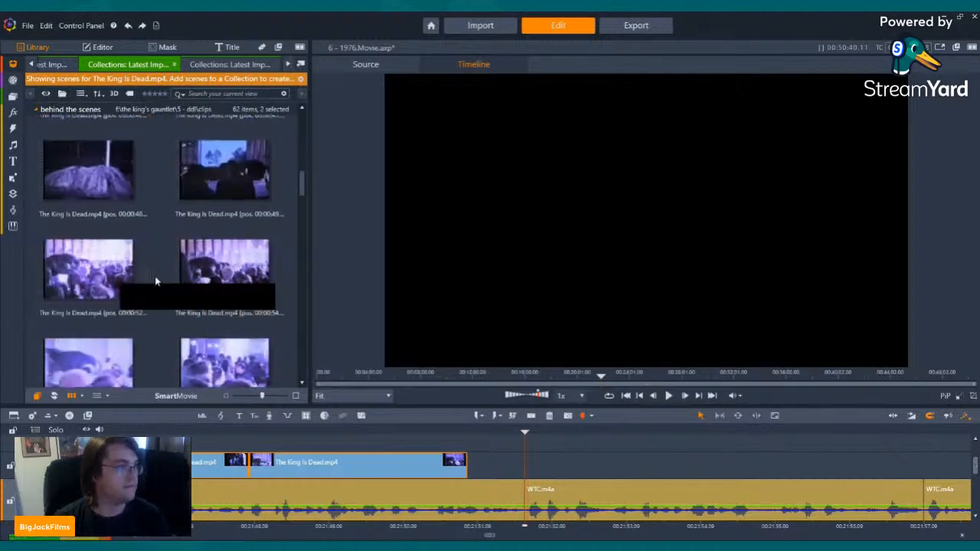
scroll(129, 289, down, 6)
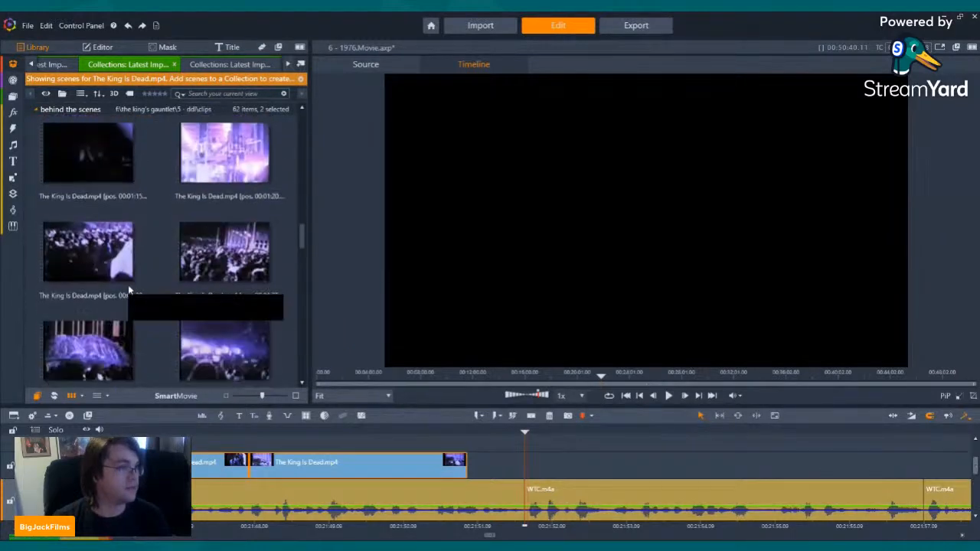
click(104, 164)
scroll(210, 191, up, 2)
scroll(255, 227, down, 2)
scroll(254, 227, down, 3)
click(109, 241)
drag(196, 232, 490, 464)
click(224, 252)
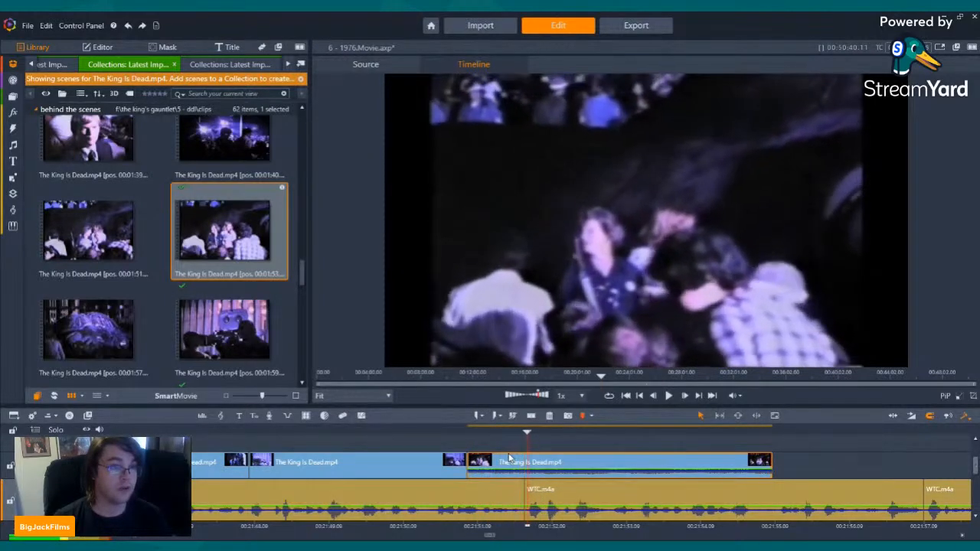
Trim about 1 second off the start of the third clip, keeping it against its neighbour, and disable its audio stream.
drag(469, 463, 500, 468)
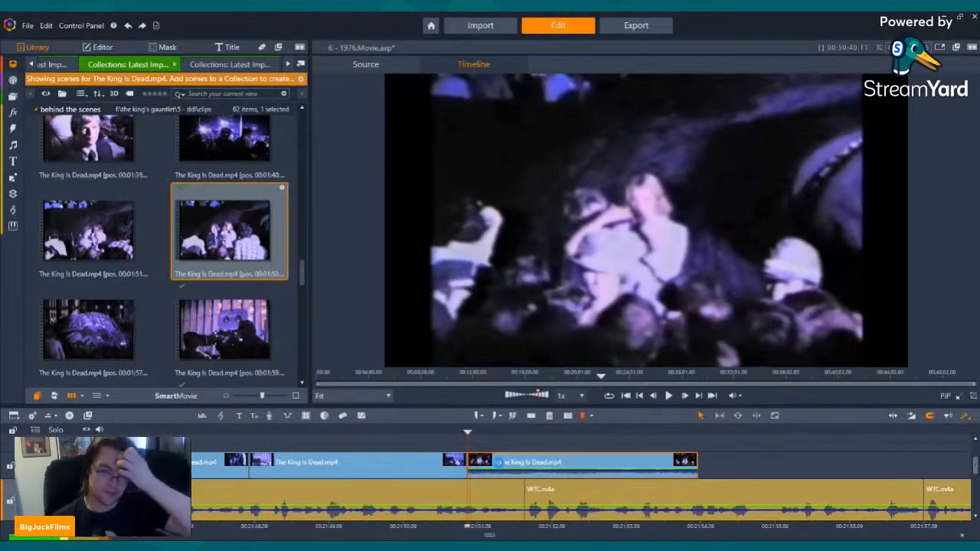
right_click(506, 463)
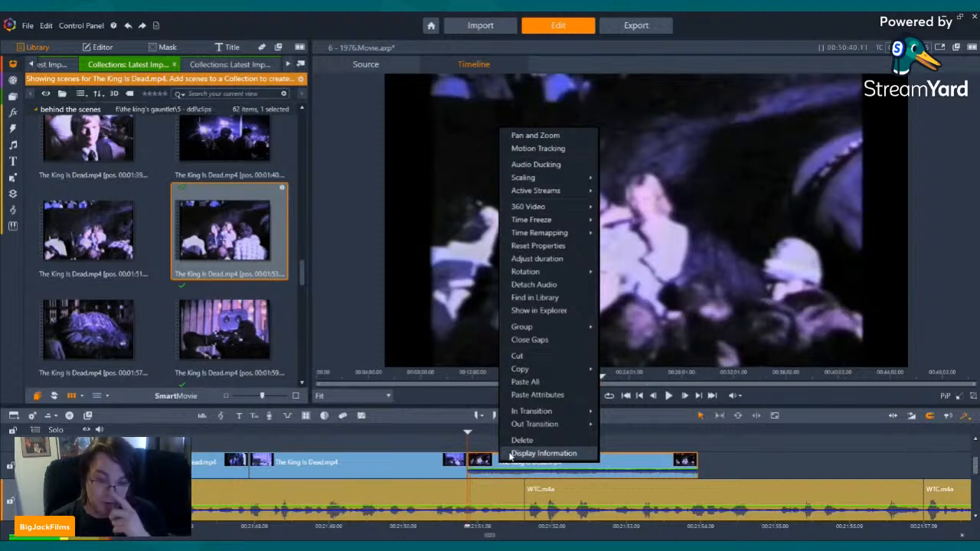
mouse_move(570, 193)
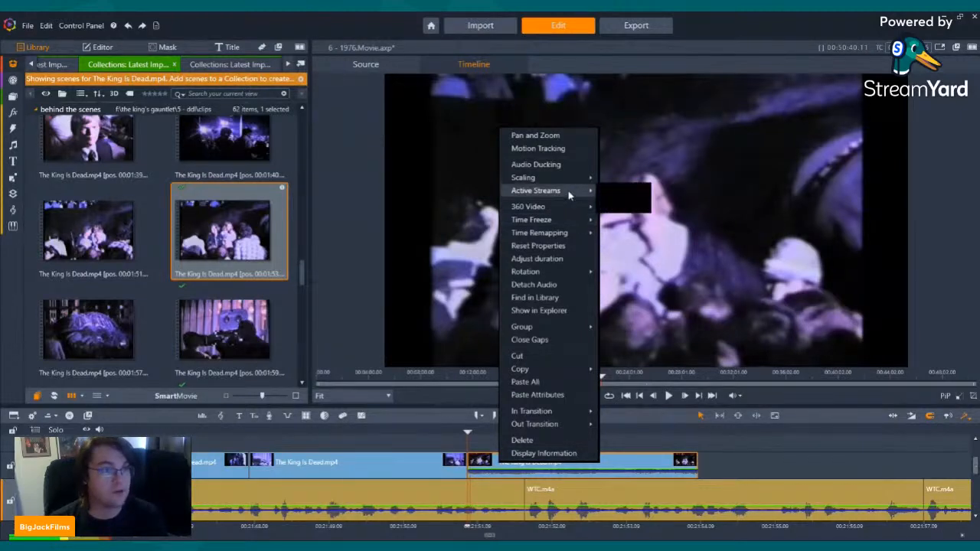
click(606, 204)
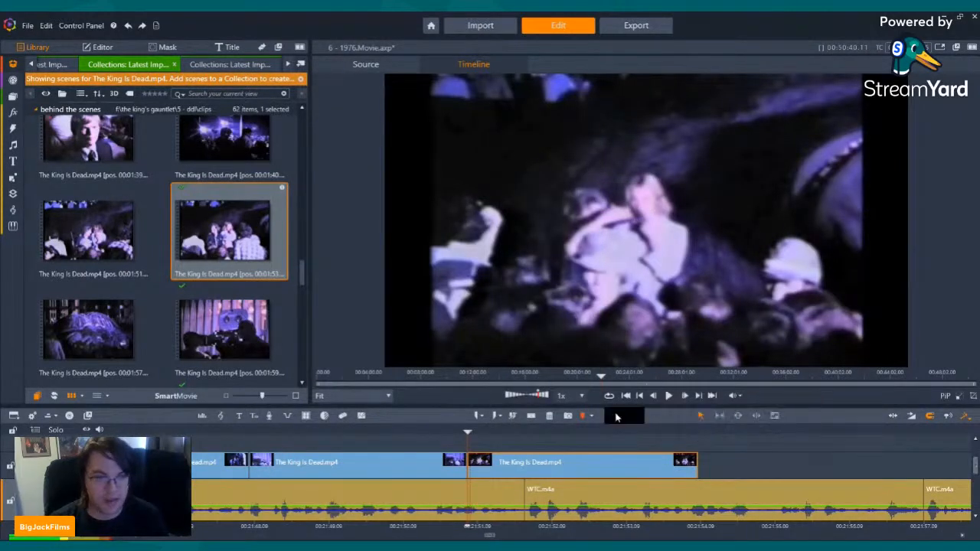
Play the third clip against the narration and trim its end back to about 00:21:54.
click(669, 395)
click(669, 395)
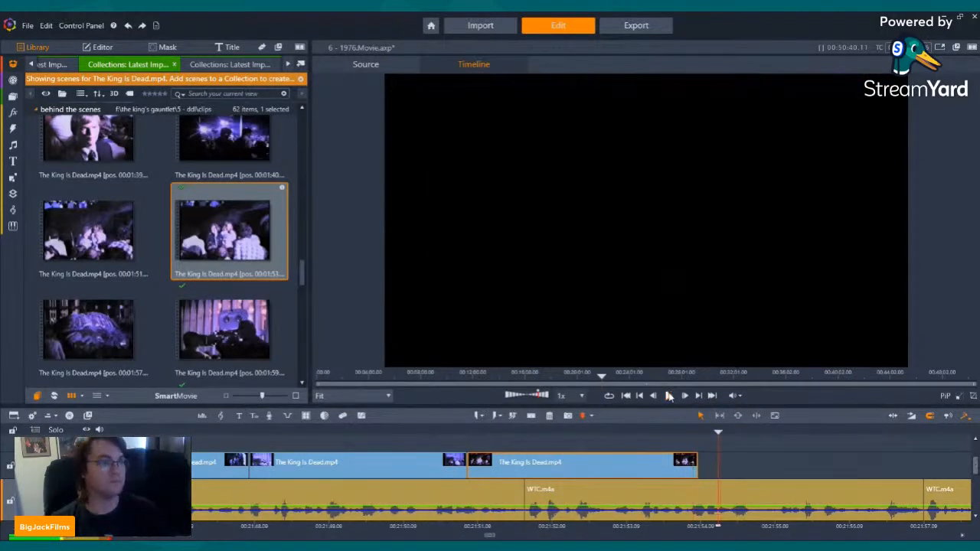
click(669, 395)
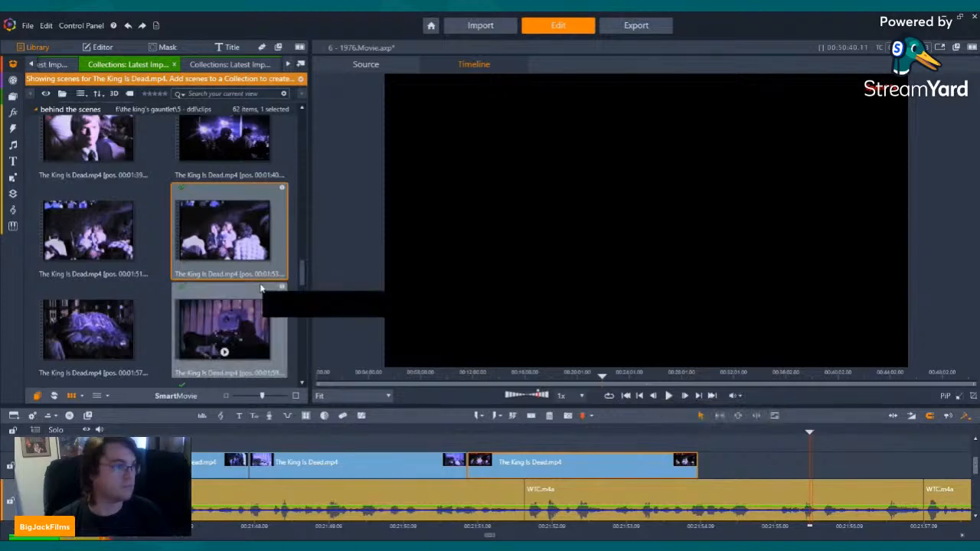
scroll(230, 253, down, 3)
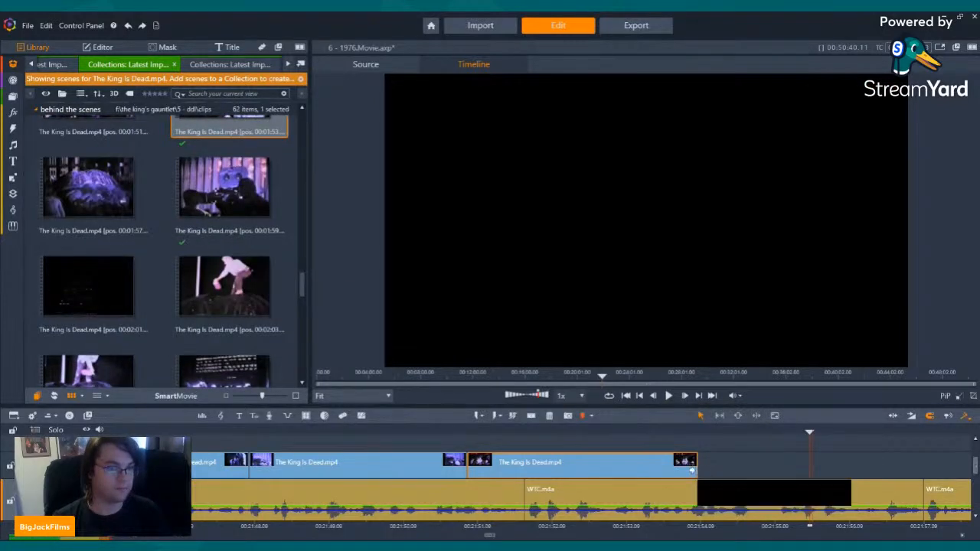
drag(694, 469, 674, 466)
Place the The King Is Dead.mp4 scene at 00:01:57.09 directly after the trimmed clip and disable its audio stream.
drag(88, 193, 692, 471)
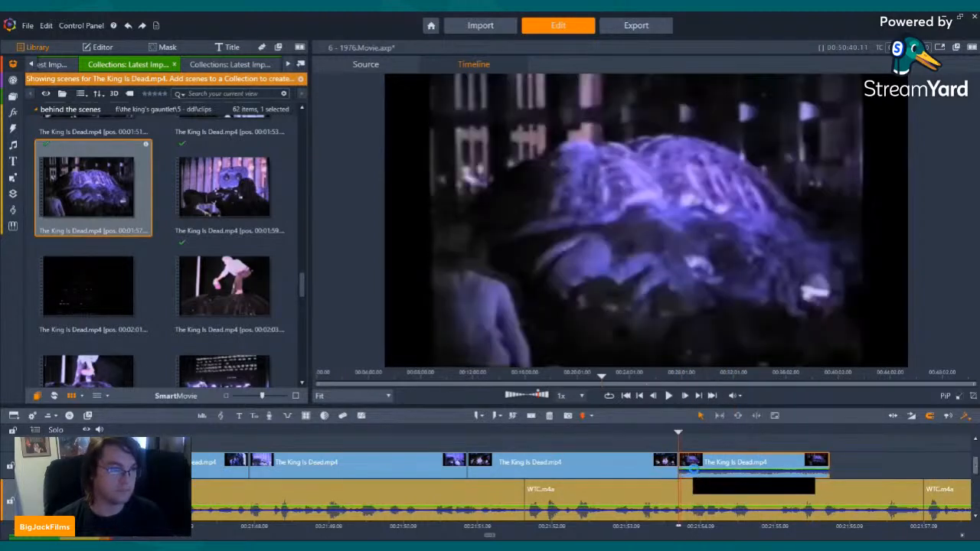
right_click(694, 468)
mouse_move(735, 196)
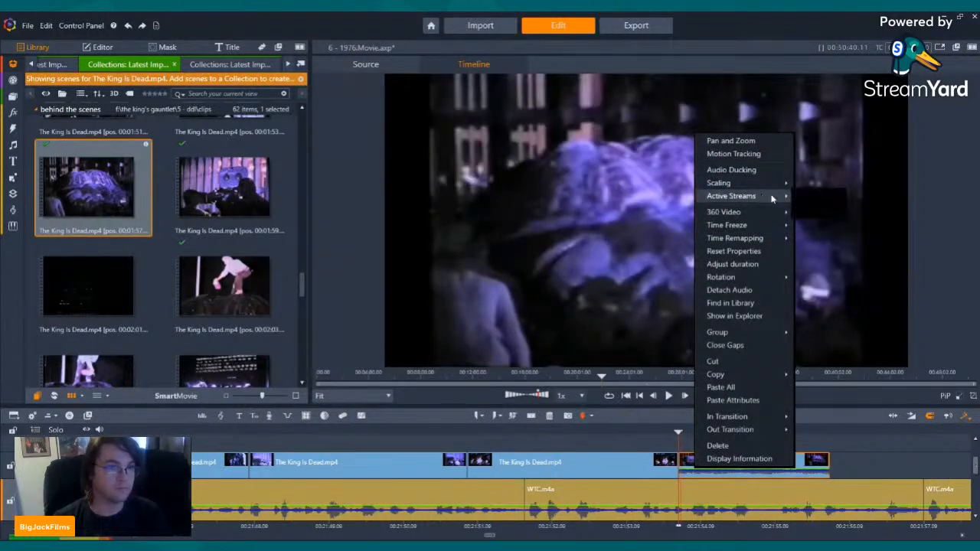
click(813, 207)
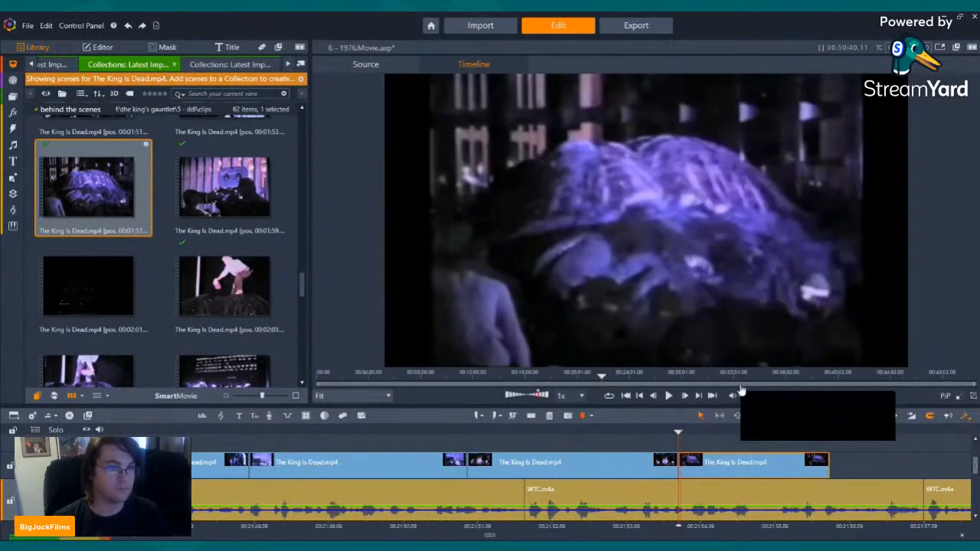
Play the fourth The King Is Dead.mp4 clip against the narration and trim its end back to about 00:21:55.
click(668, 395)
click(668, 396)
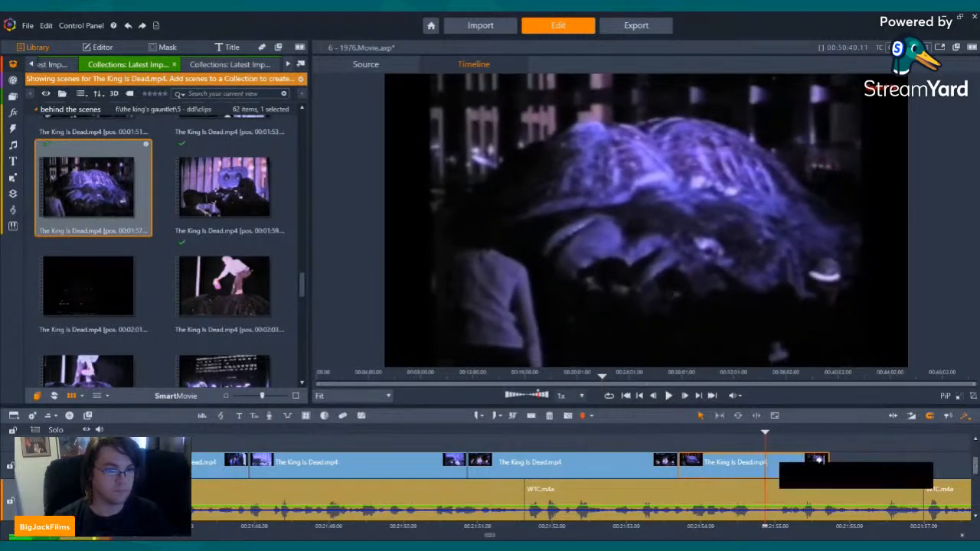
drag(823, 462, 766, 461)
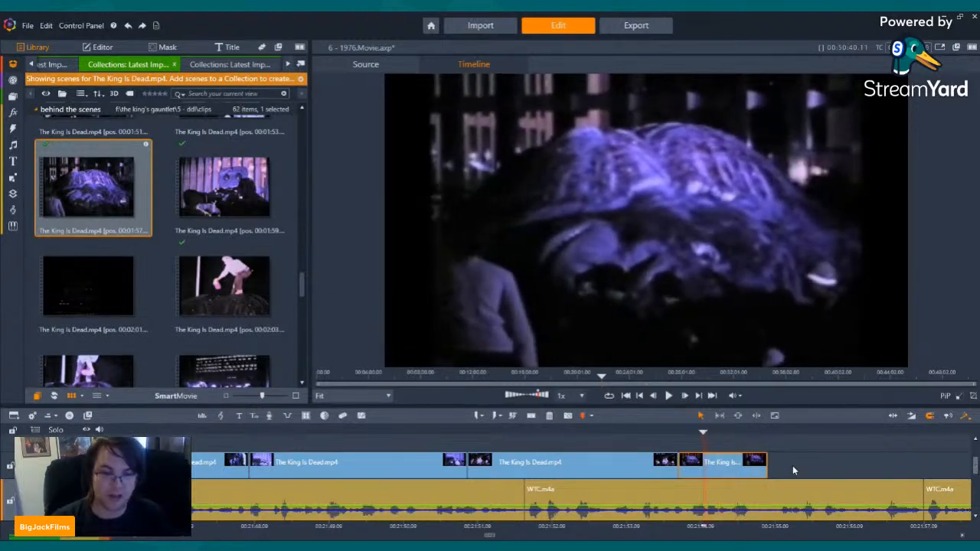
click(669, 396)
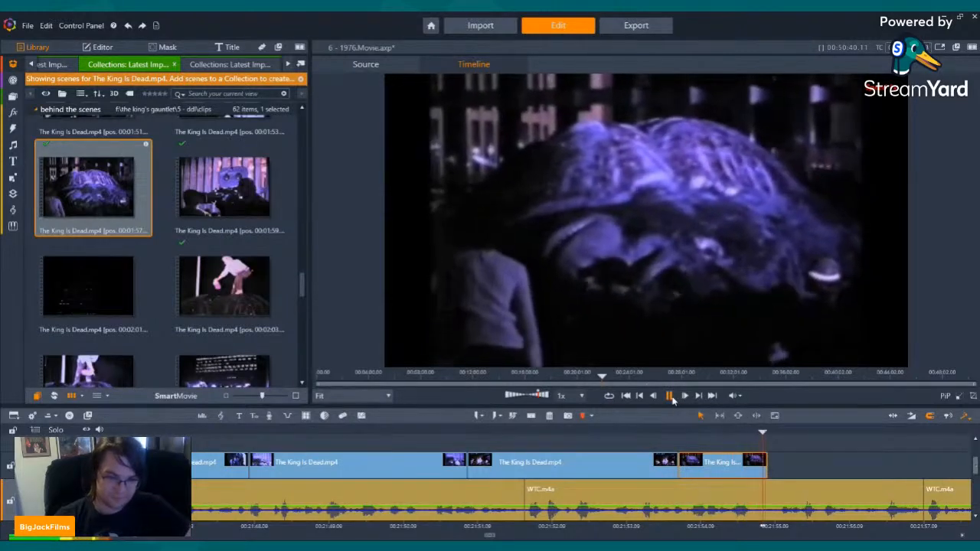
click(670, 395)
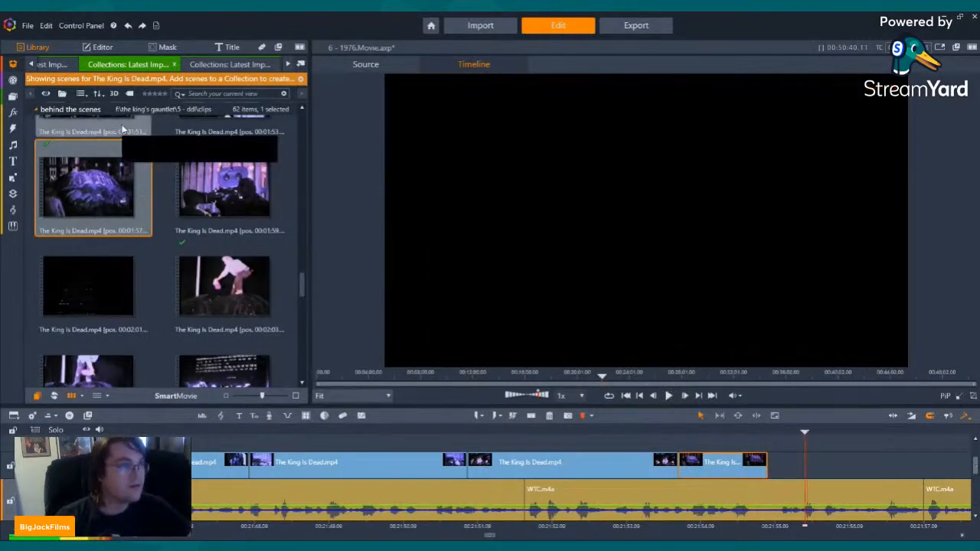
Switch to the other library collection and browse its folders to reach the 1976 cast stills.
click(201, 61)
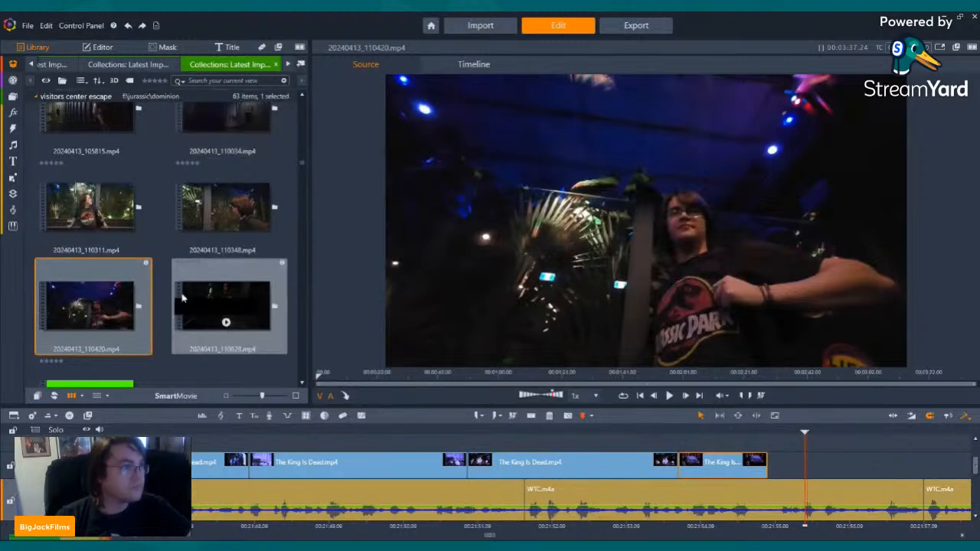
scroll(213, 262, down, 3)
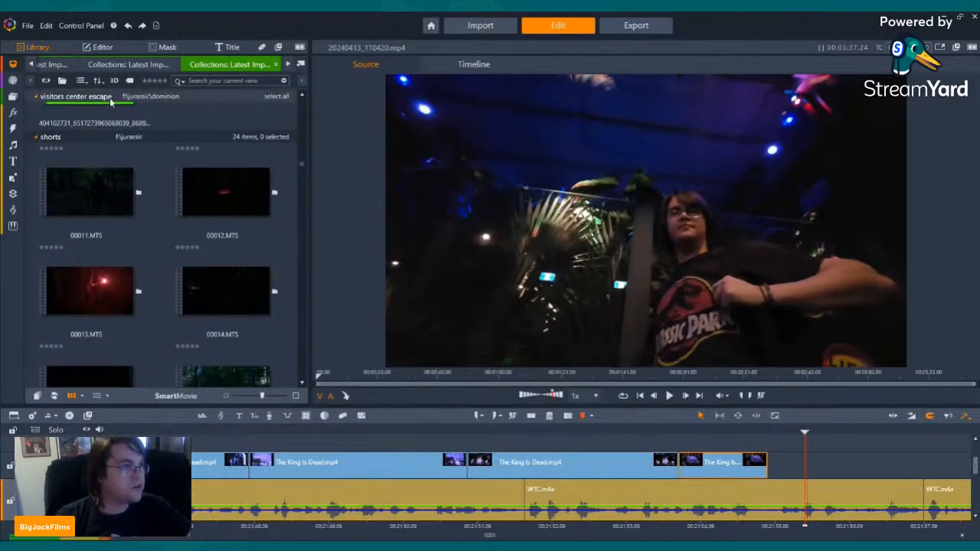
scroll(109, 98, down, 5)
scroll(216, 241, down, 5)
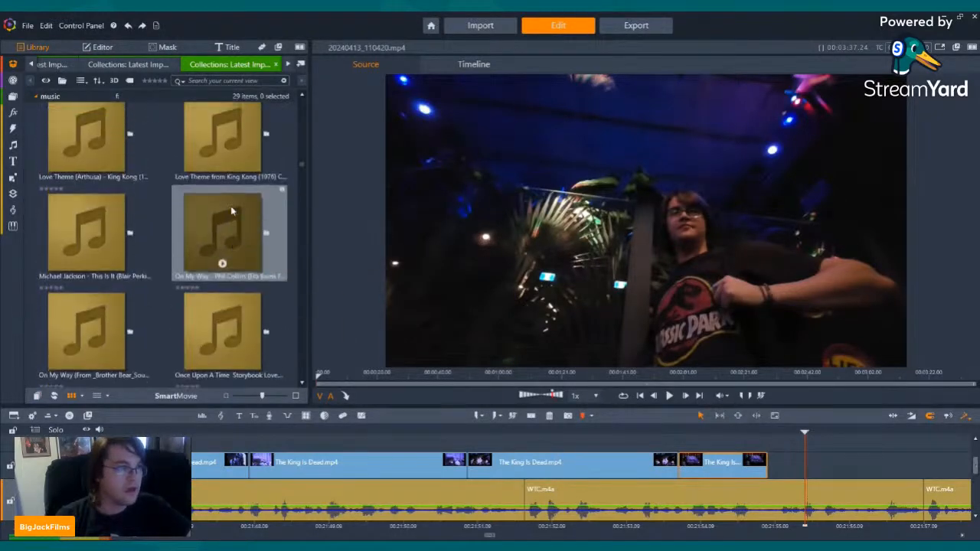
scroll(89, 98, down, 5)
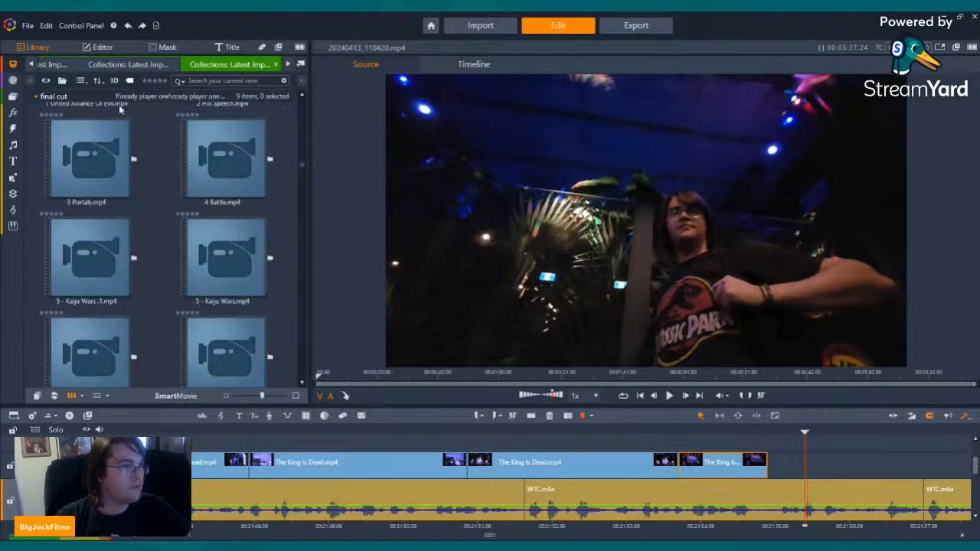
scroll(123, 103, down, 5)
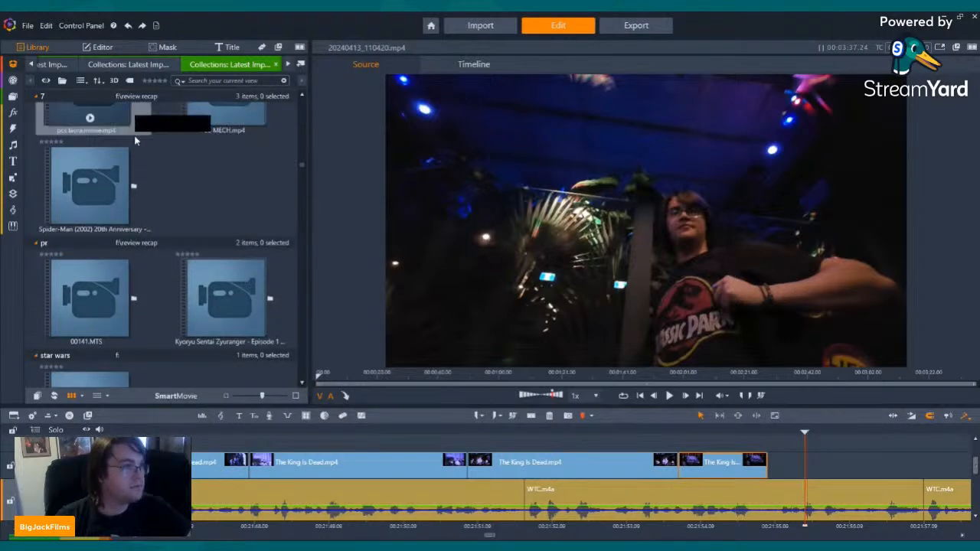
scroll(126, 97, down, 3)
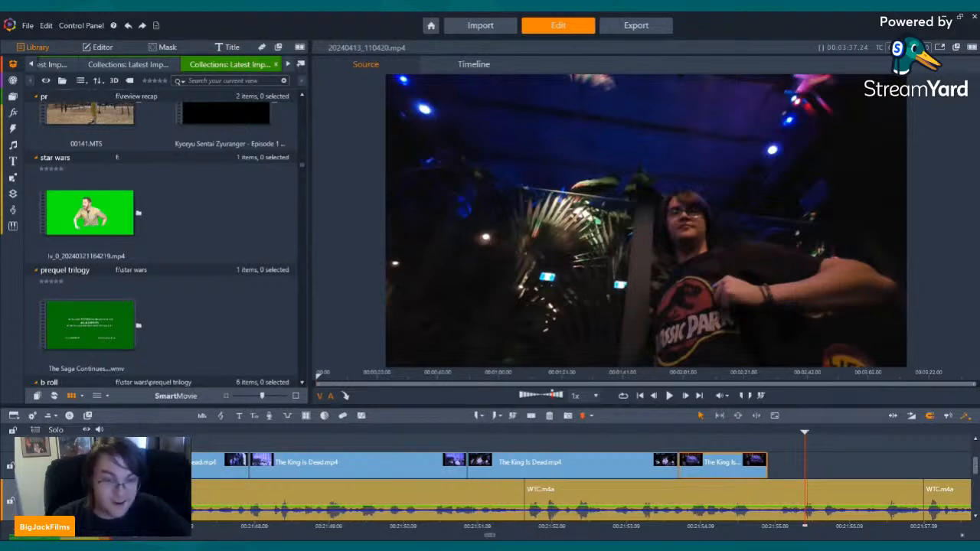
drag(297, 209, 248, 209)
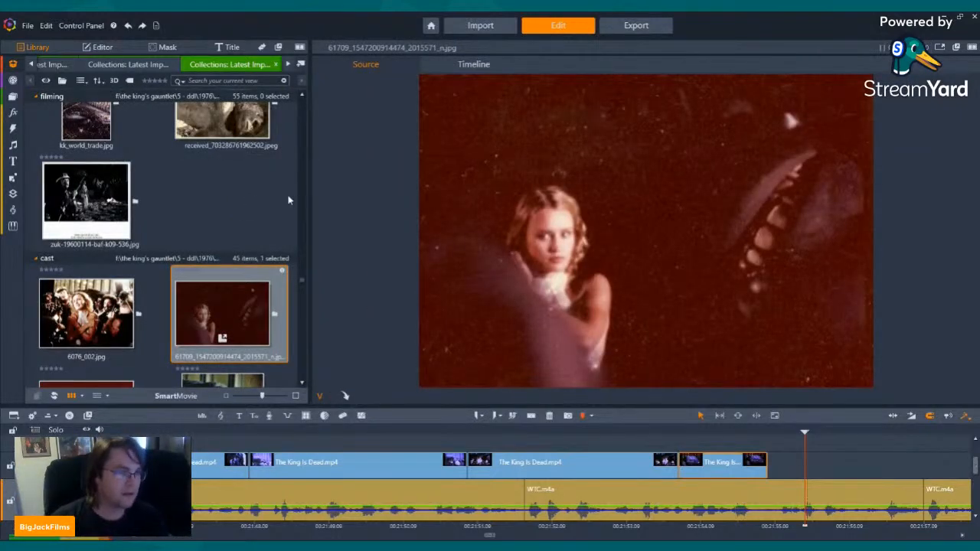
scroll(229, 216, down, 5)
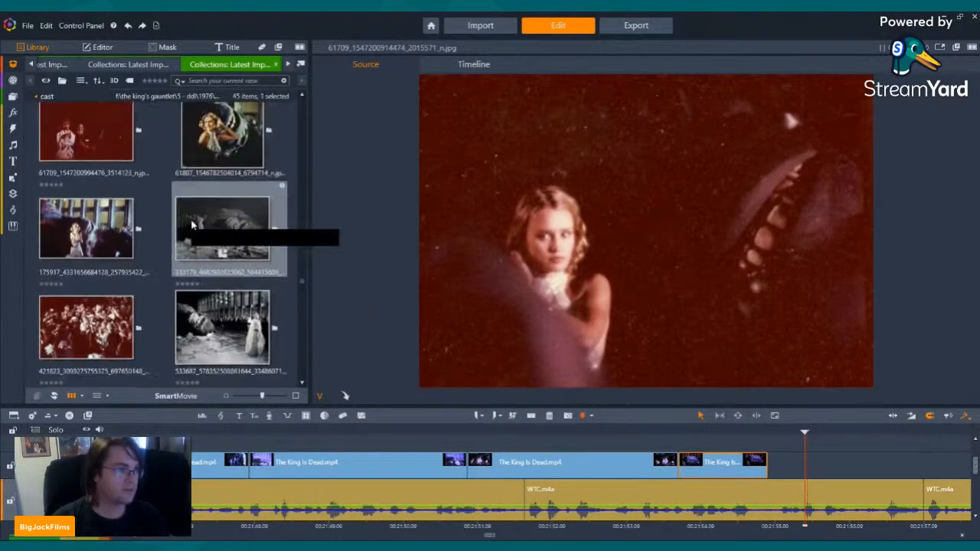
scroll(192, 224, down, 1)
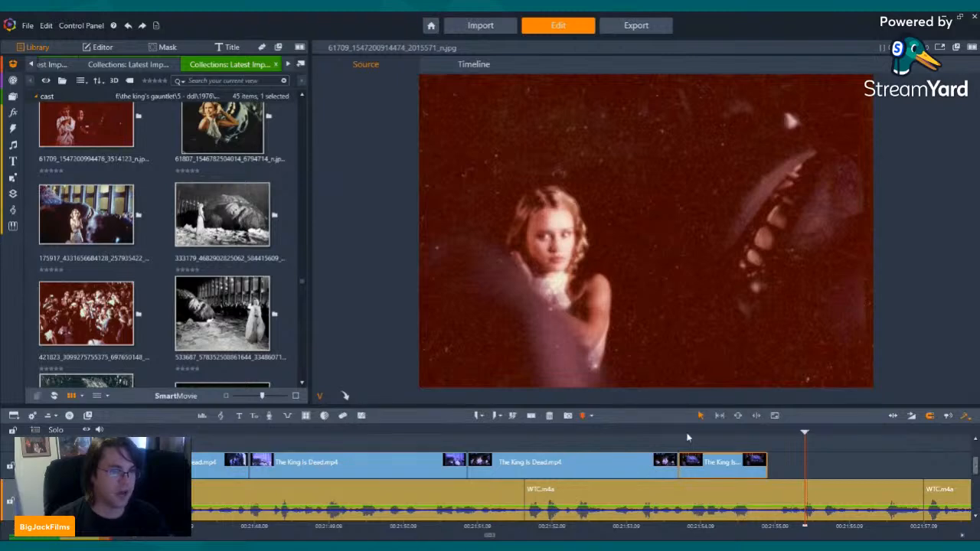
Compare the timeline frame near 00:21:52 with the two red-tinted 61709 photos in the cast folder.
click(570, 436)
mouse_move(571, 437)
mouse_down()
mouse_move(657, 447)
mouse_move(522, 450)
mouse_move(580, 450)
mouse_up()
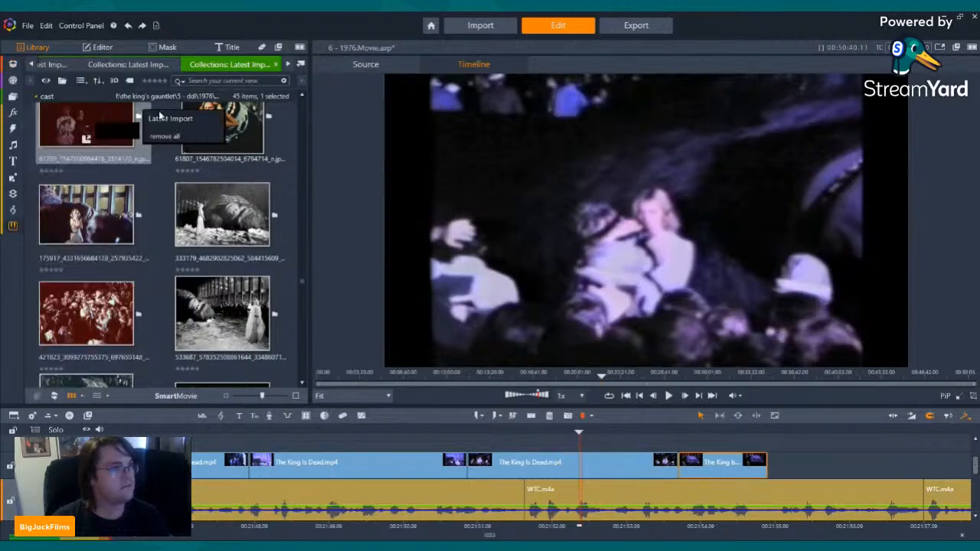
click(80, 118)
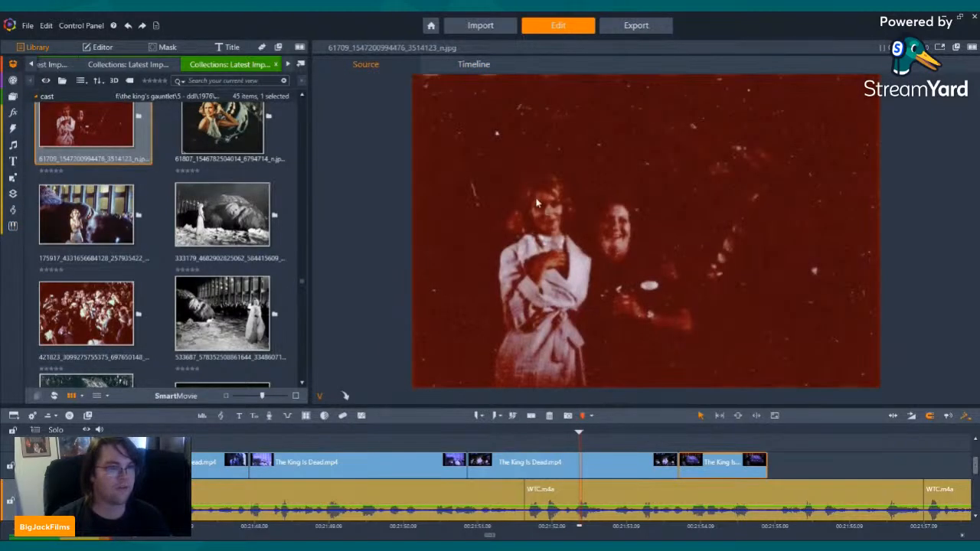
scroll(277, 209, up, 3)
click(194, 147)
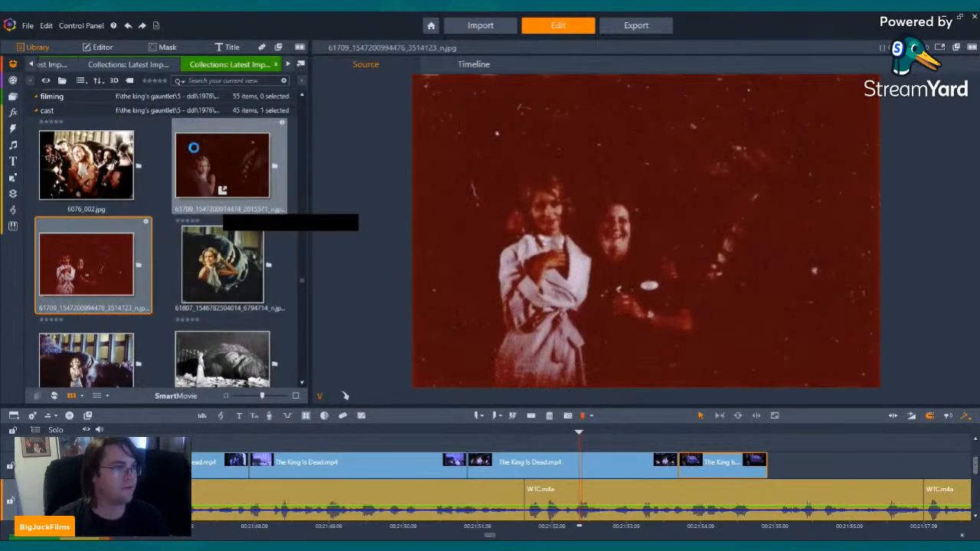
Look through the remaining cast stills and preview the dark FB_IMG photo of the actress standing with another person.
scroll(203, 199, down, 10)
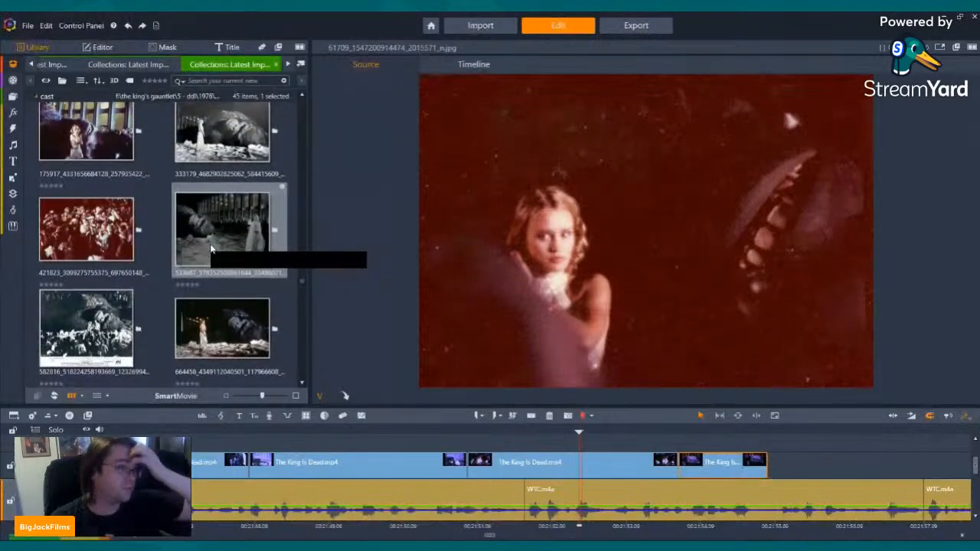
scroll(212, 249, down, 6)
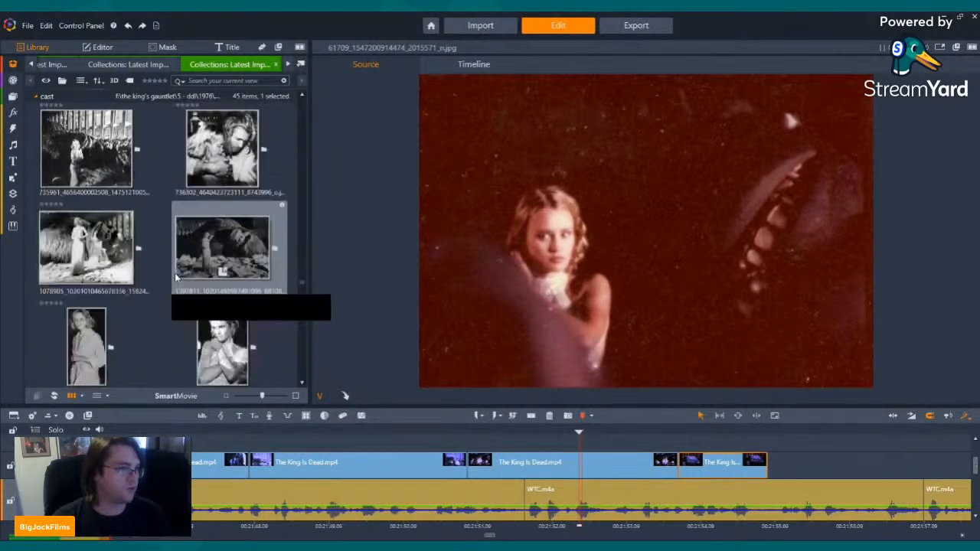
scroll(176, 277, down, 6)
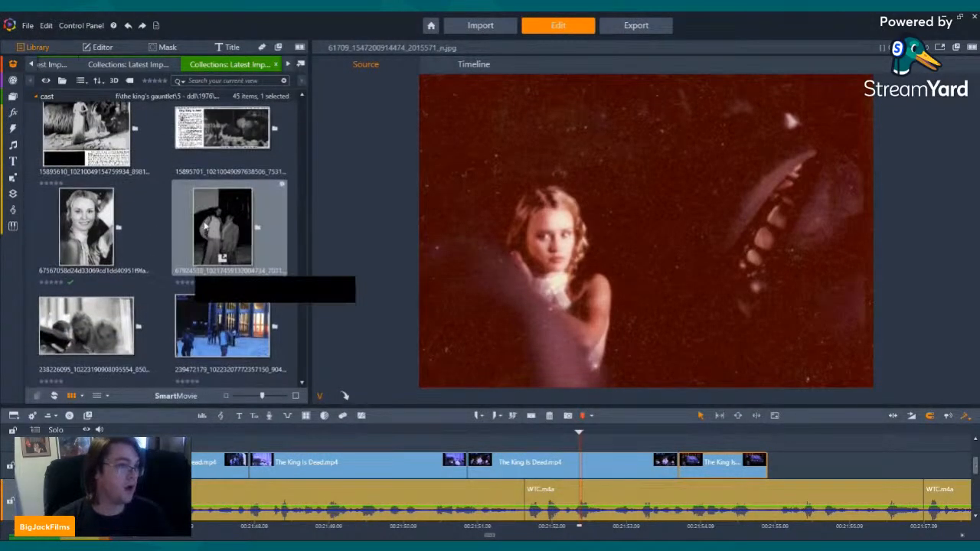
scroll(203, 230, down, 6)
scroll(183, 316, down, 4)
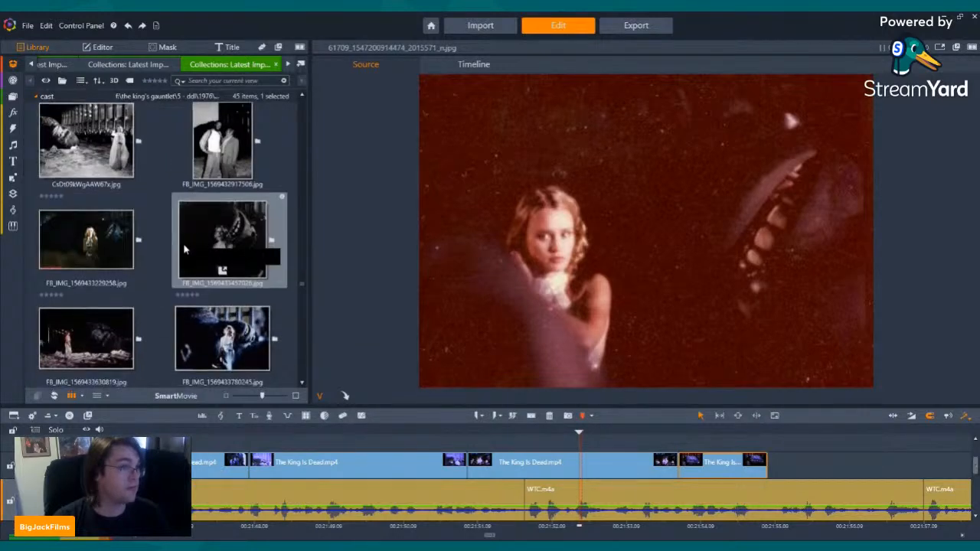
scroll(188, 260, down, 3)
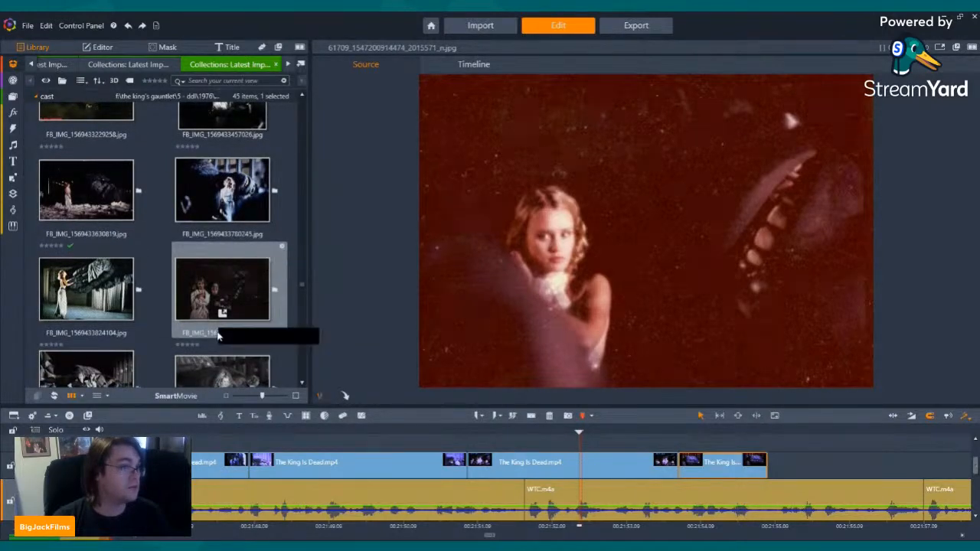
click(228, 284)
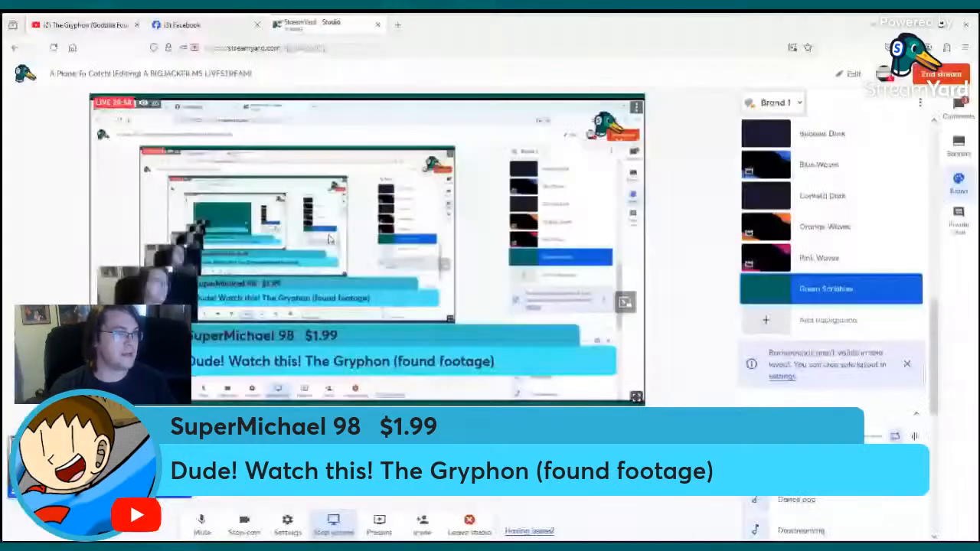
Switch to YouTube in the browser, view The Gryphon (Godzilla Found Footage) and its description, and return to StreamYard Studio.
click(98, 23)
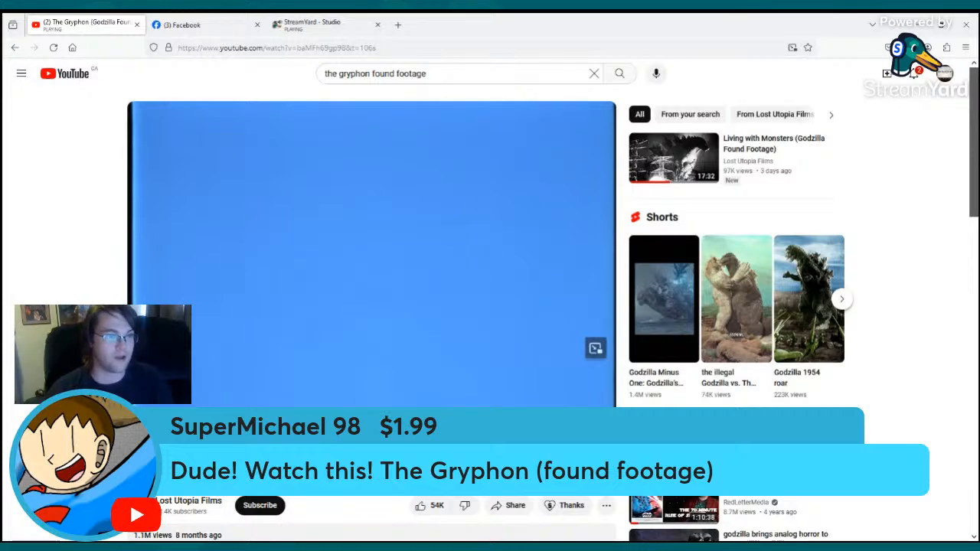
click(573, 456)
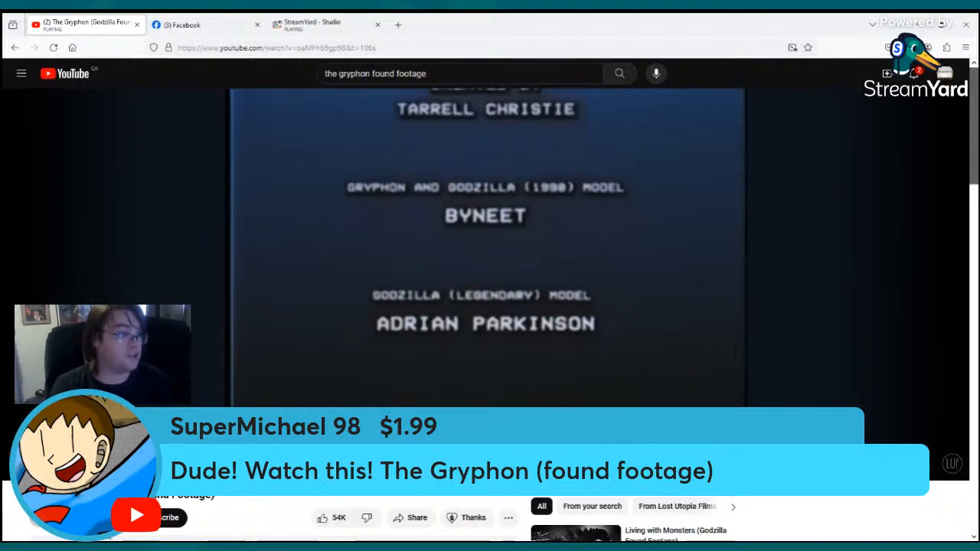
scroll(102, 260, down, 4)
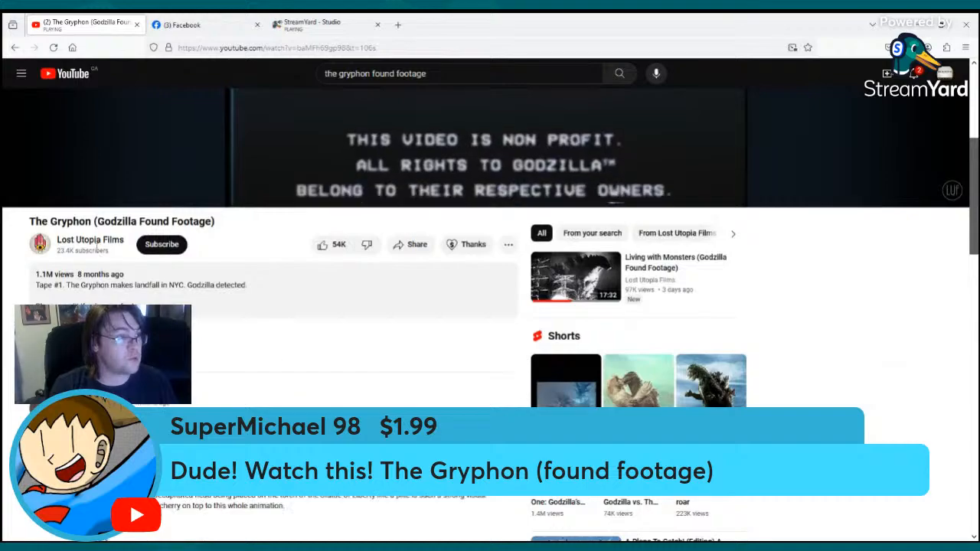
click(346, 19)
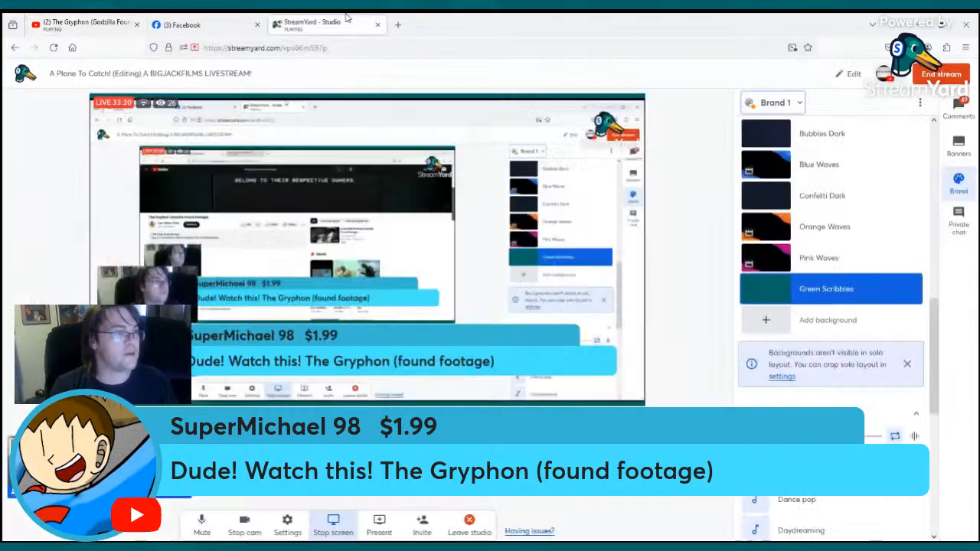
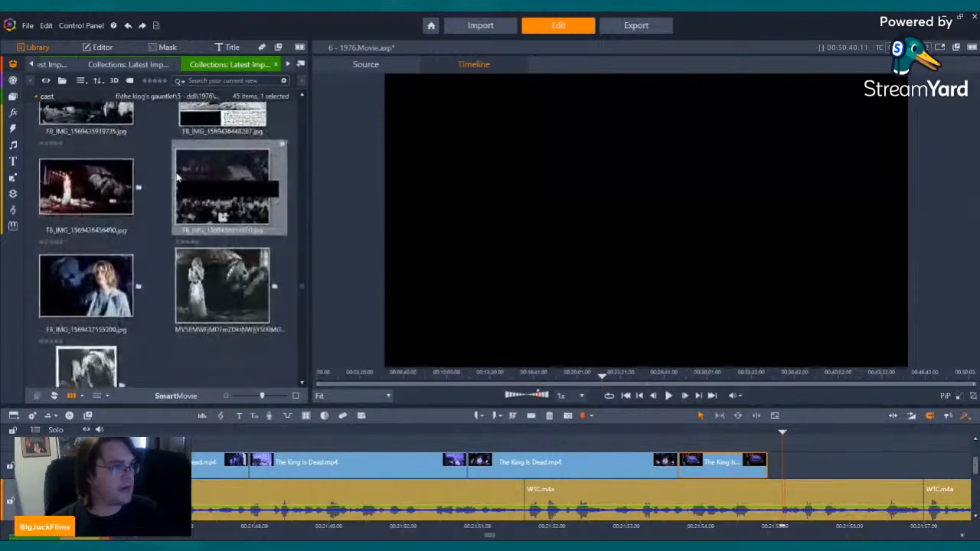
Preview the 317647999 and 240918749 colour plaza photos and the 67924538 black-and-white photo of two men in the cast folder.
scroll(205, 226, up, 5)
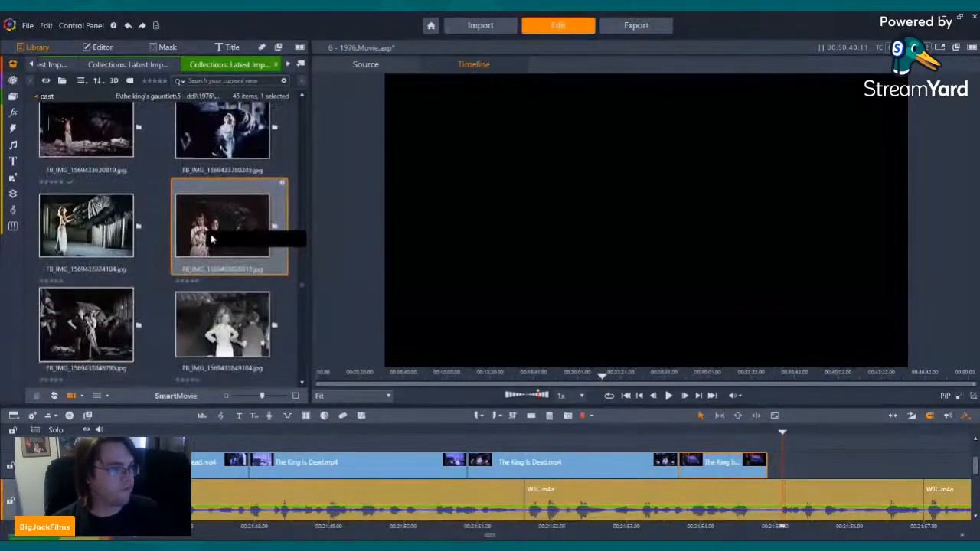
scroll(195, 241, up, 2)
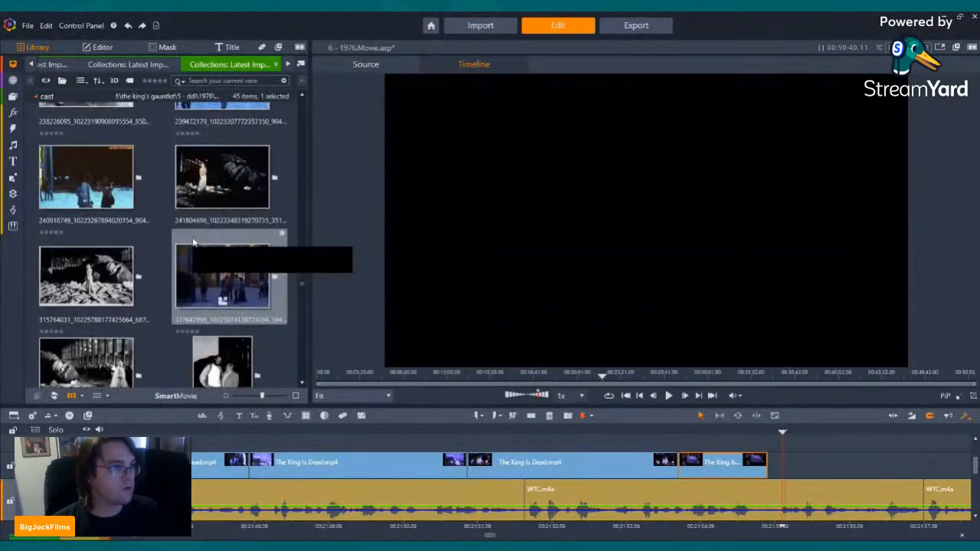
click(211, 260)
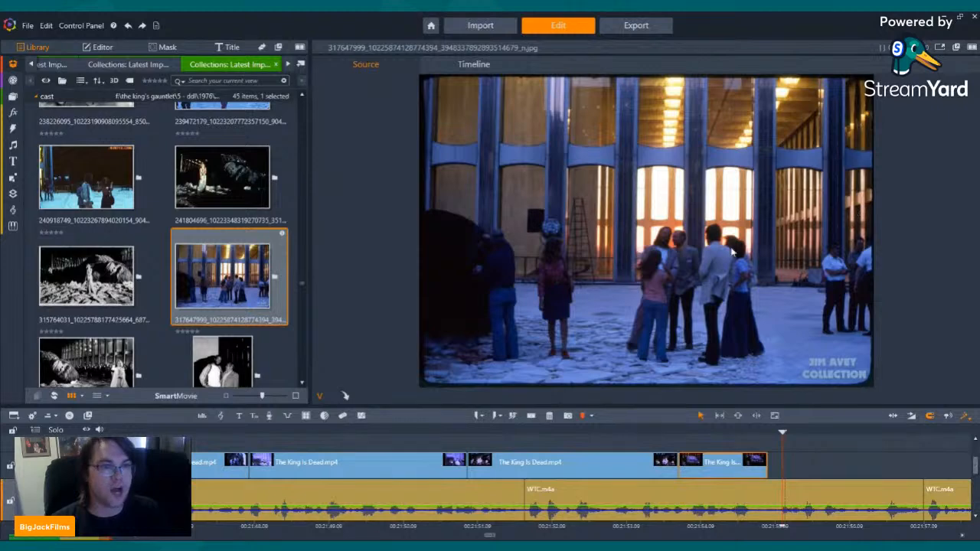
click(102, 165)
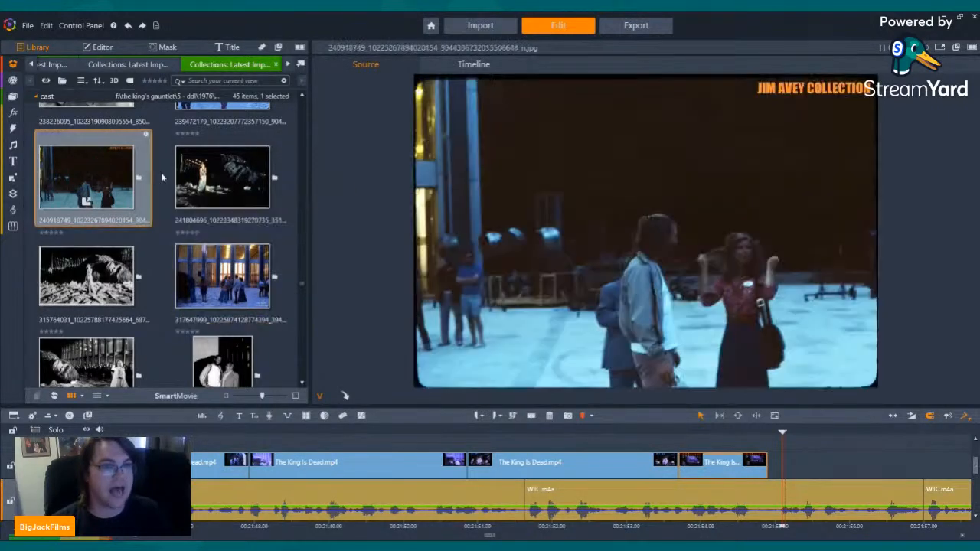
scroll(200, 236, up, 5)
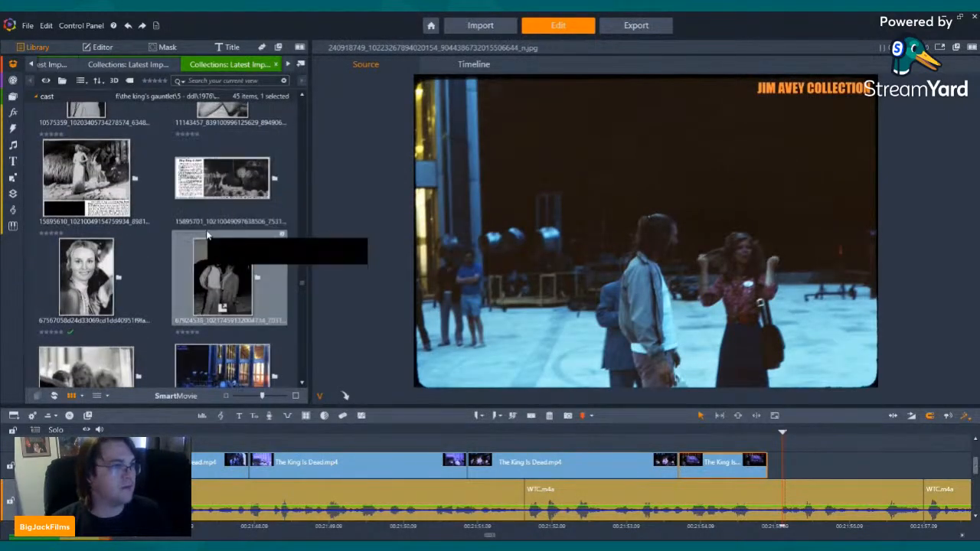
click(223, 264)
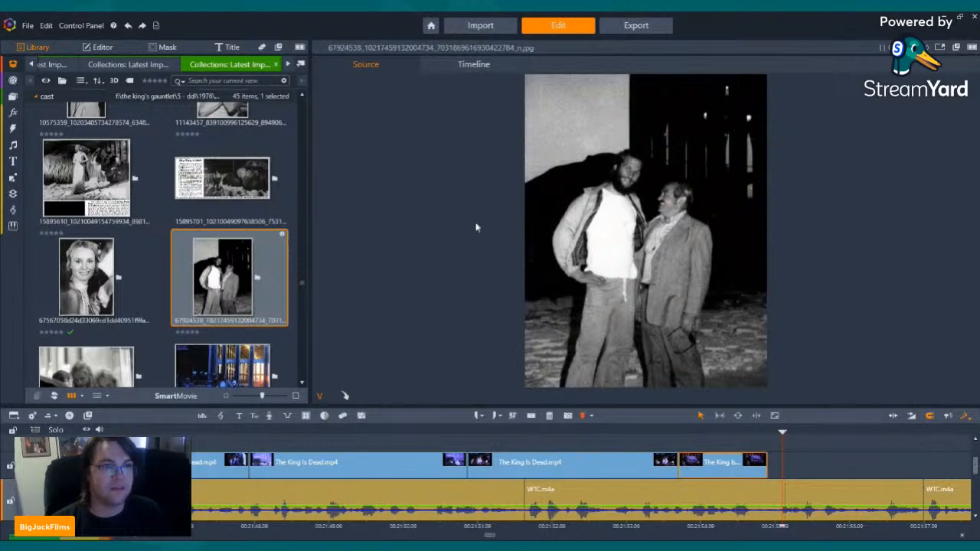
Browse the cast stills and preview the 736302 embracing couple, 6076_002.jpg among photographers, and the 333179 woman beside the fallen ape.
scroll(240, 215, up, 4)
scroll(240, 214, down, 5)
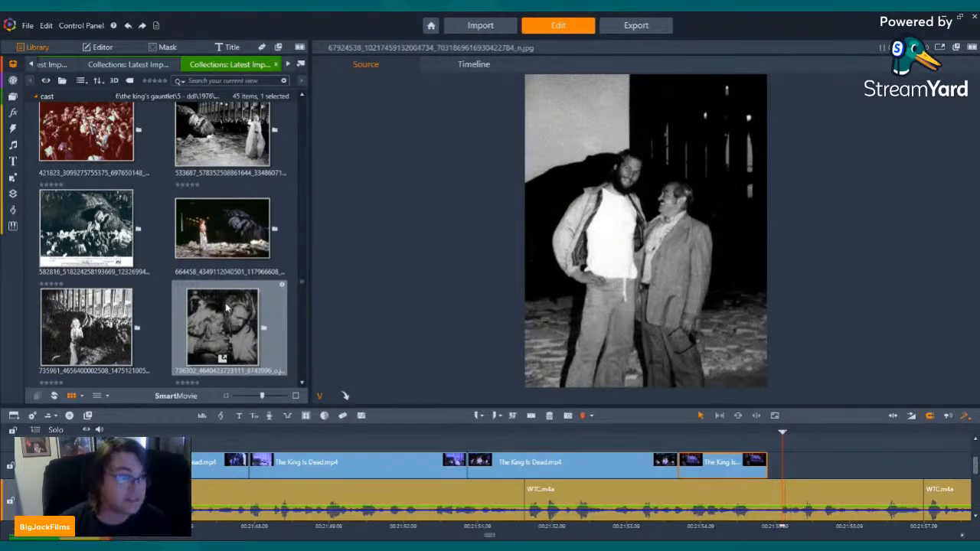
click(226, 307)
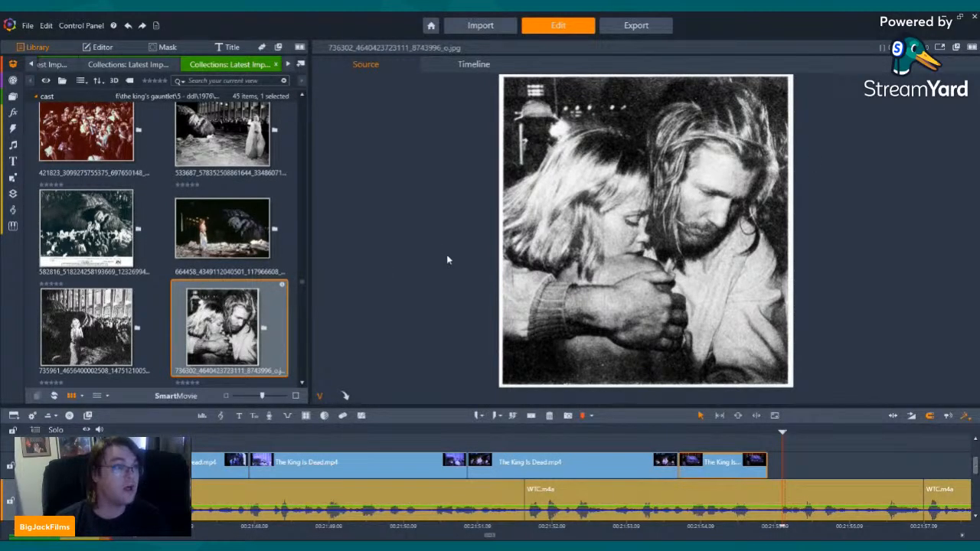
scroll(178, 279, up, 8)
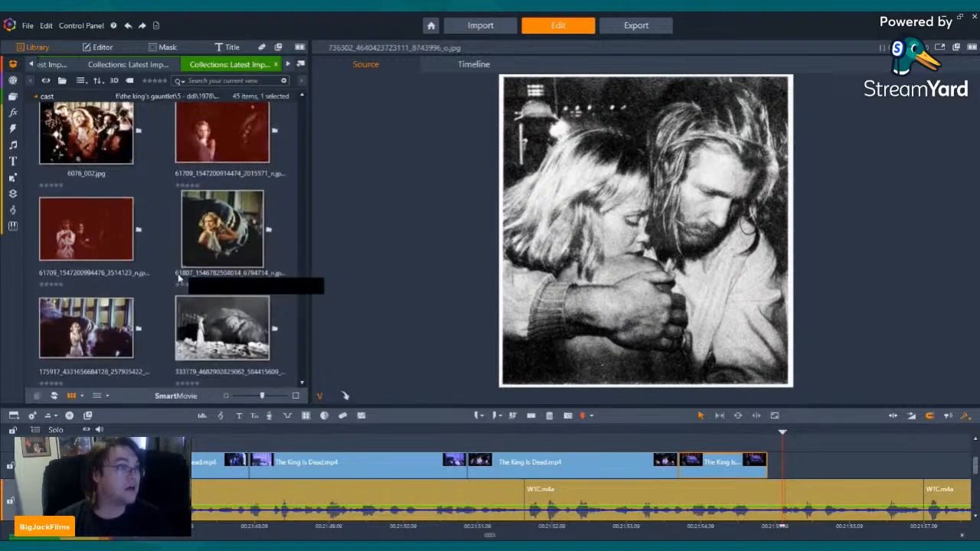
scroll(178, 279, up, 2)
click(111, 257)
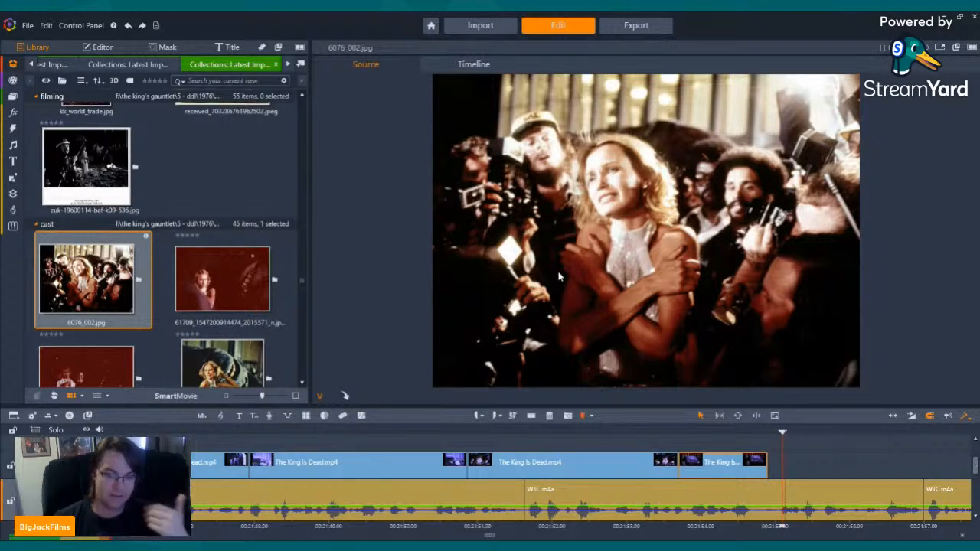
scroll(220, 282, down, 8)
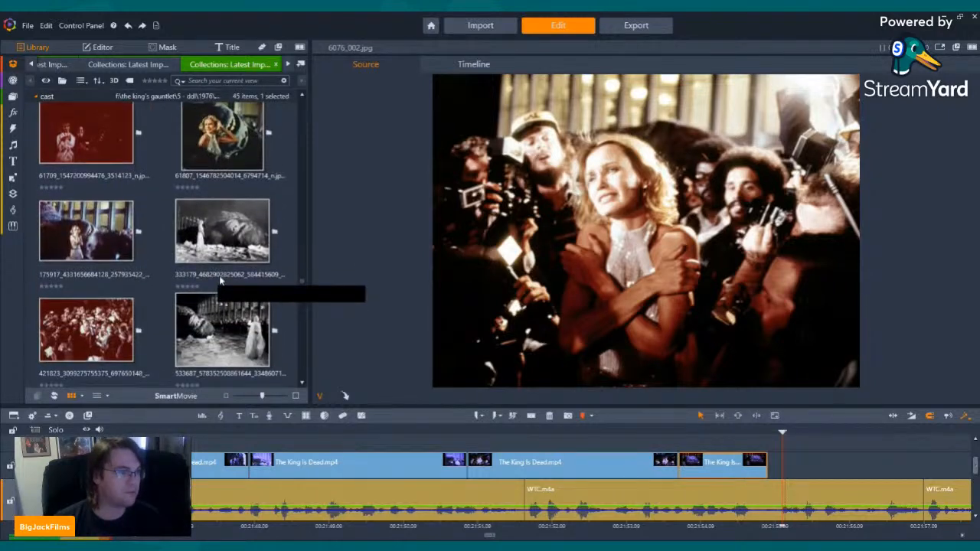
click(226, 211)
scroll(236, 203, down, 9)
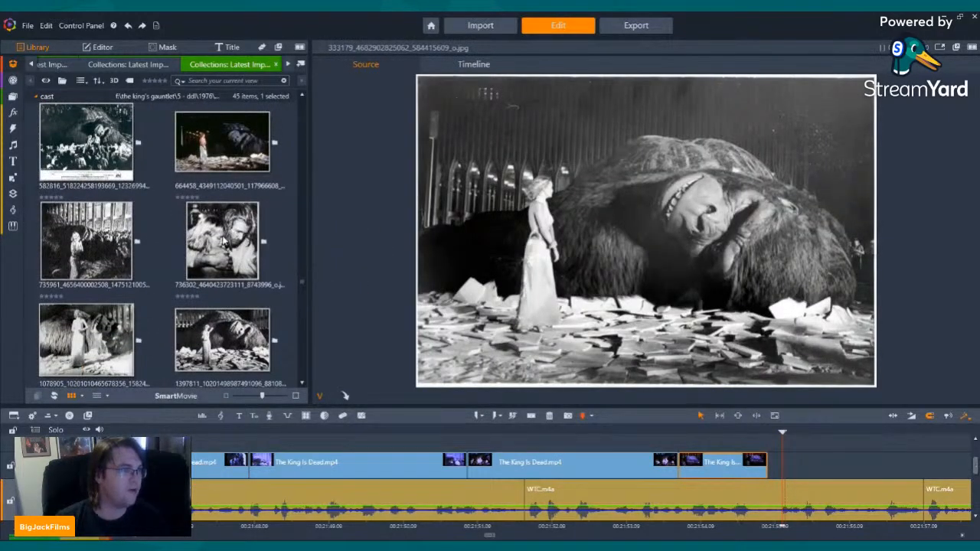
click(226, 239)
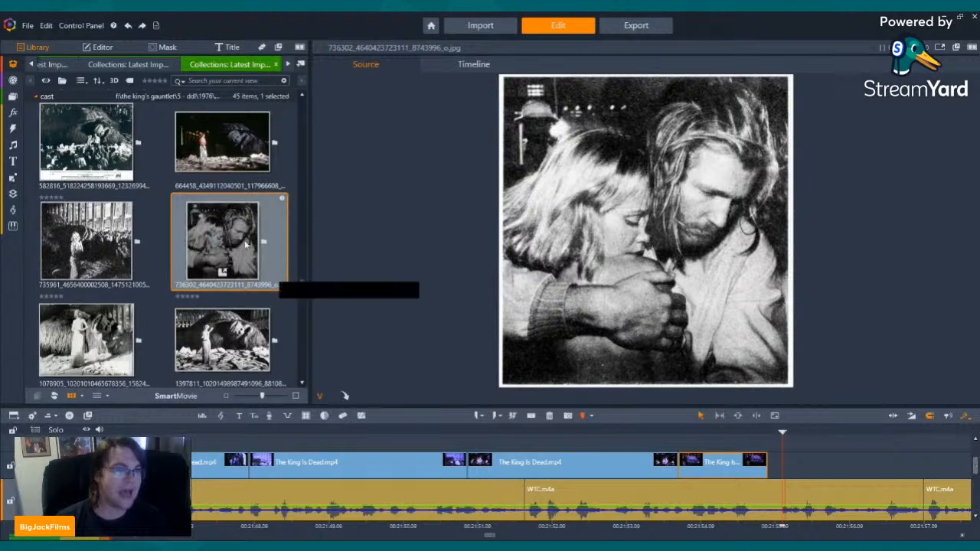
scroll(191, 242, down, 2)
scroll(187, 242, down, 8)
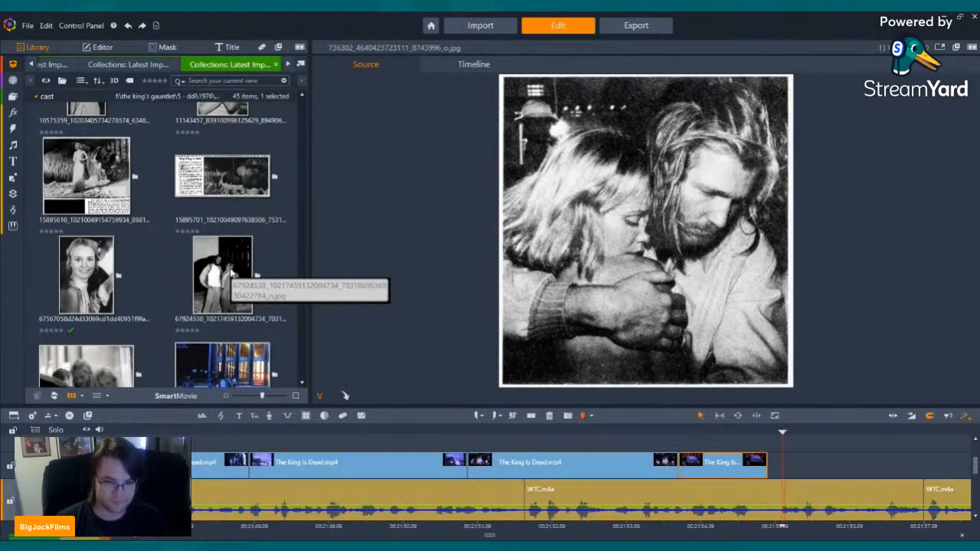
Compare the 67924538 two-men portrait with the 239472179, 240918749 and 317647999 colour photos of the plaza.
click(232, 272)
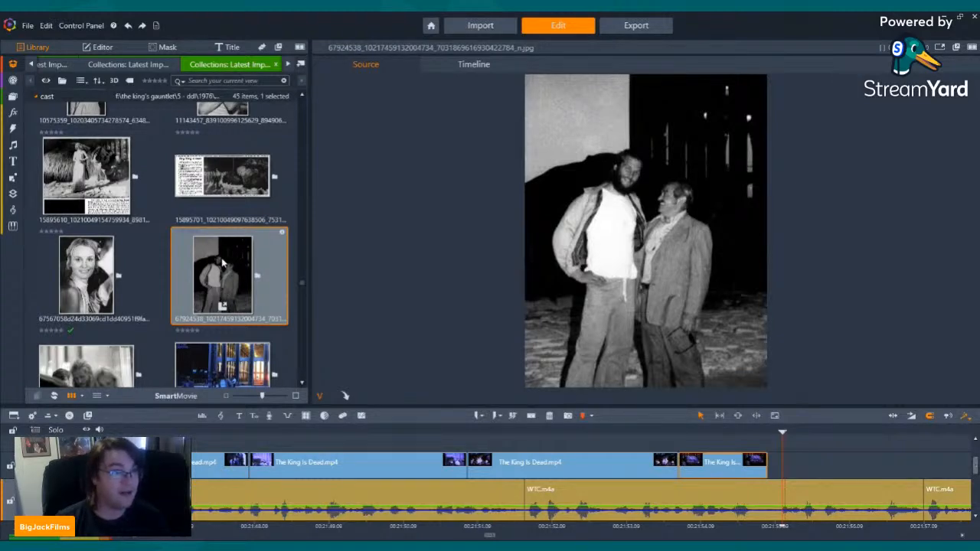
scroll(225, 268, down, 2)
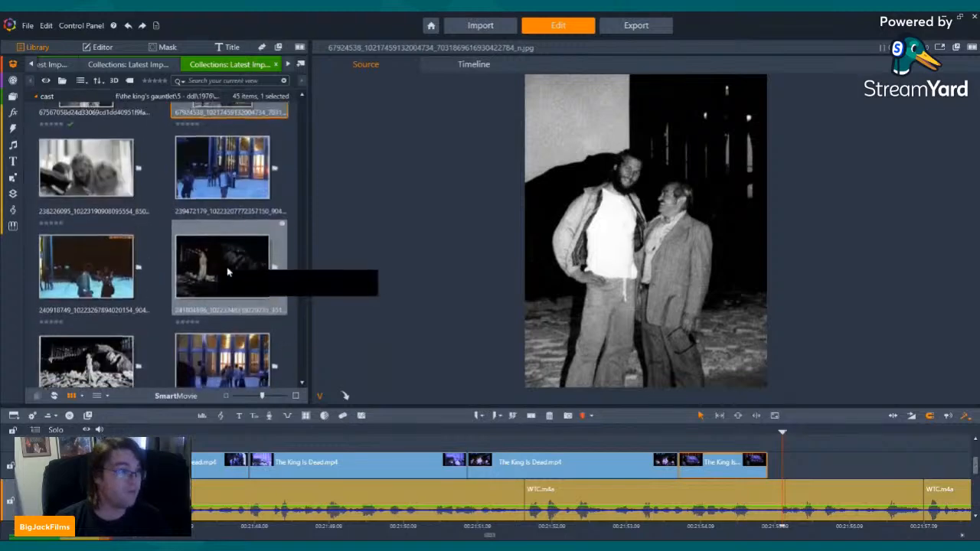
click(237, 157)
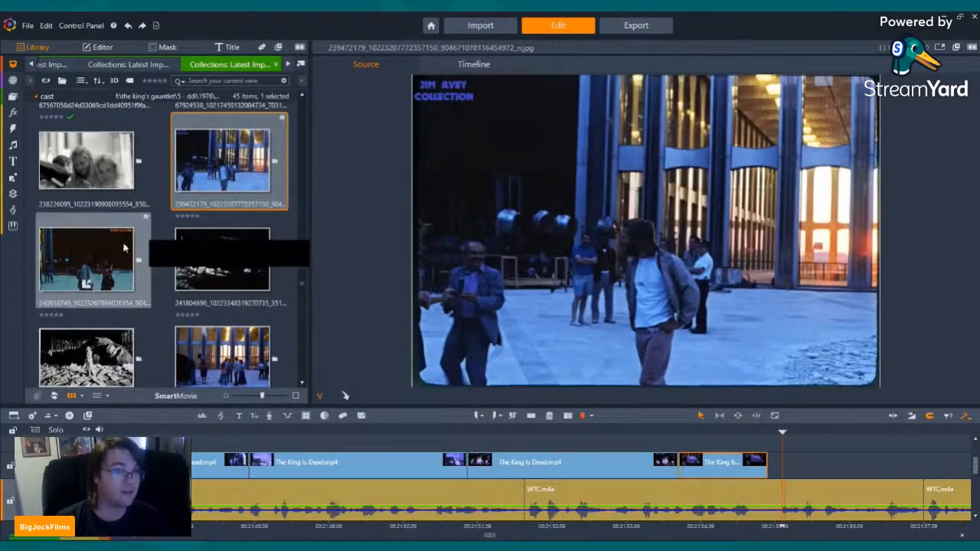
click(105, 238)
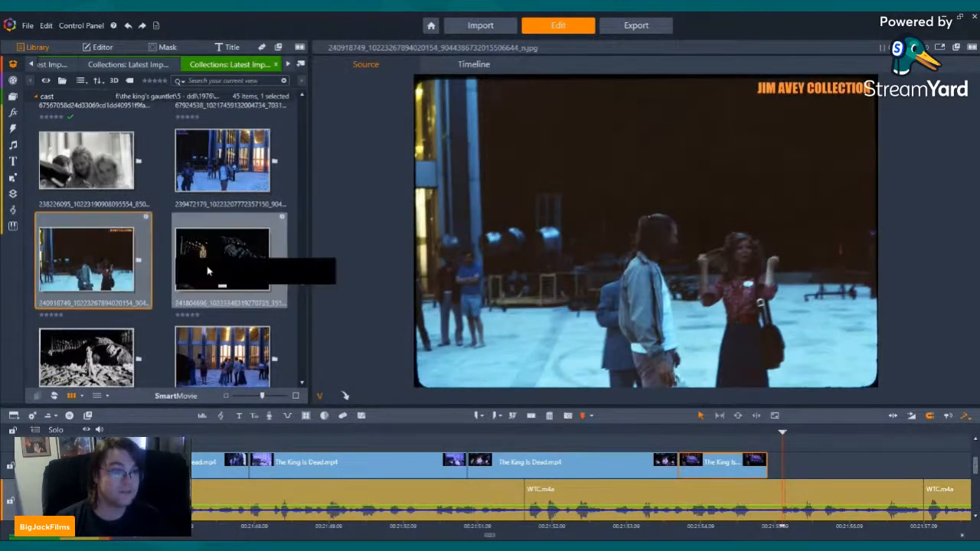
click(227, 349)
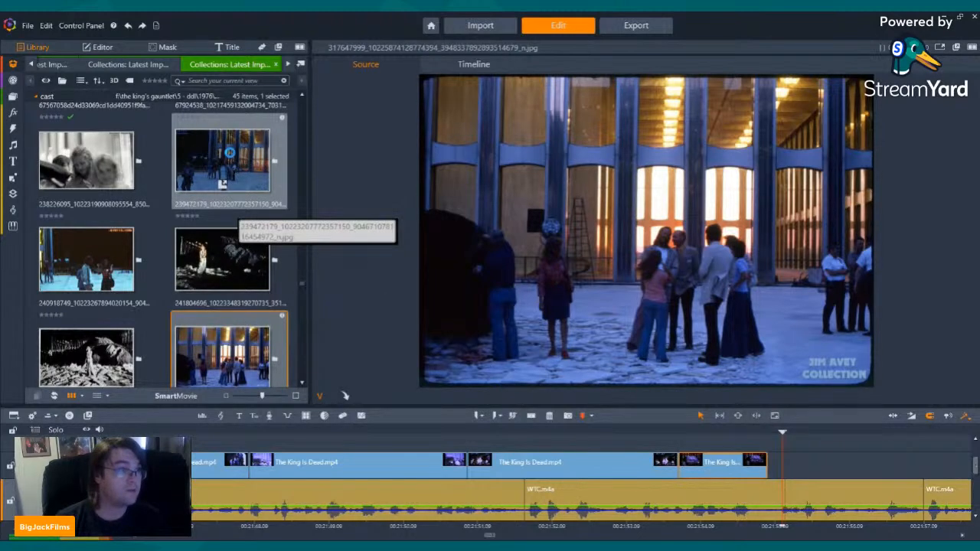
click(232, 157)
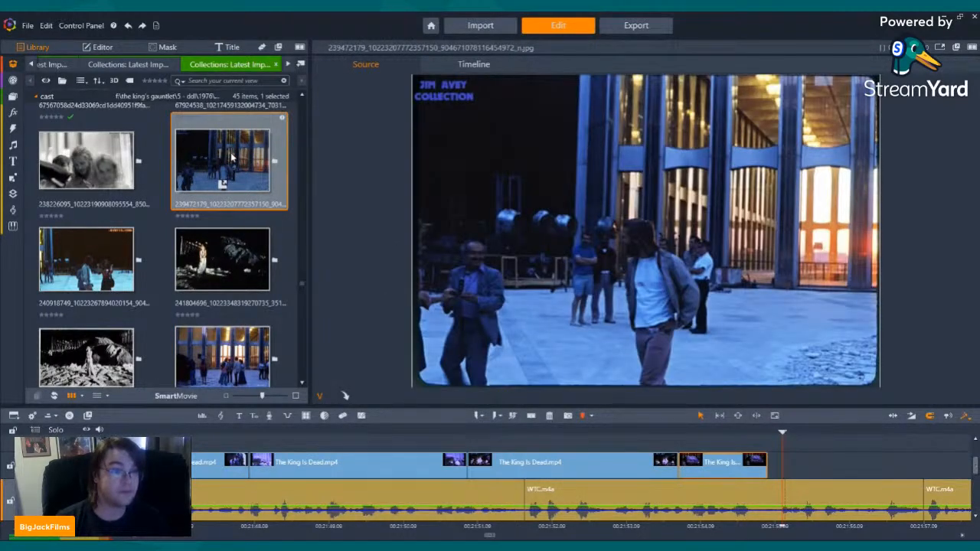
click(86, 245)
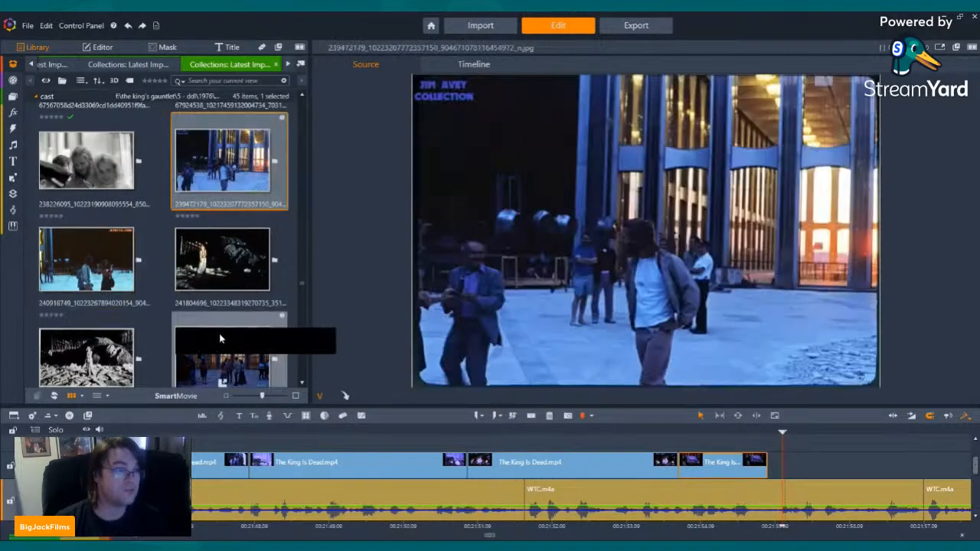
click(219, 334)
Recheck the two-men portrait against the colour plaza photos, ending on the 317647999 group shot, to choose the next still.
scroll(238, 266, up, 3)
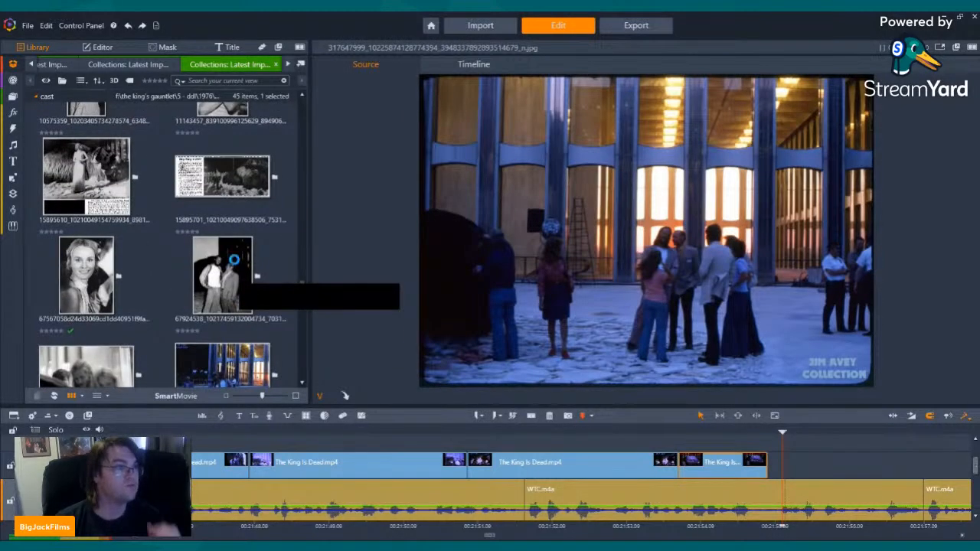
click(235, 263)
scroll(281, 265, down, 3)
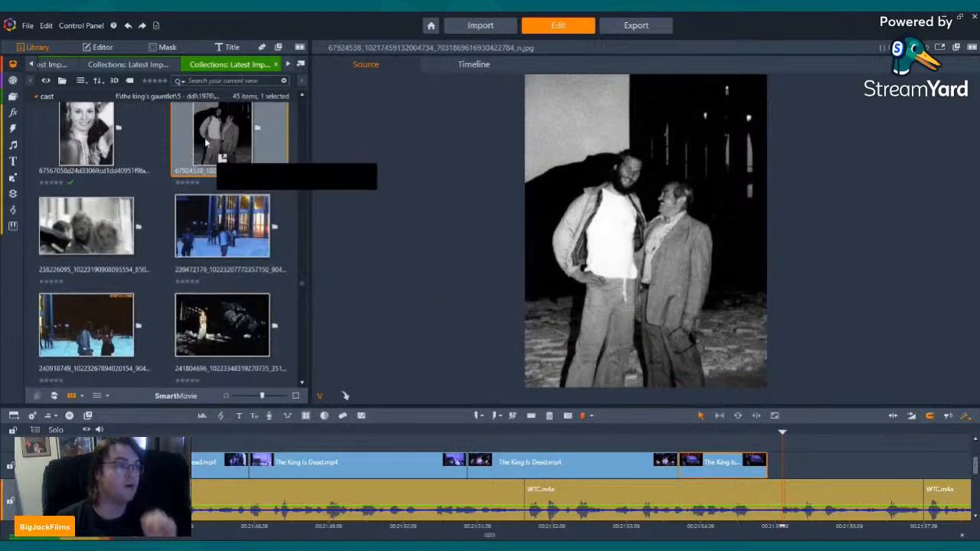
click(214, 192)
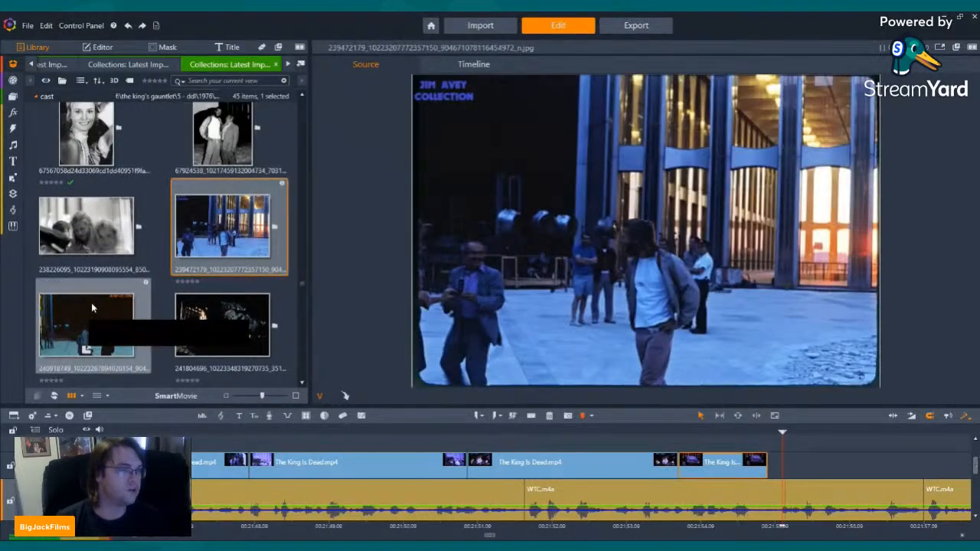
click(92, 308)
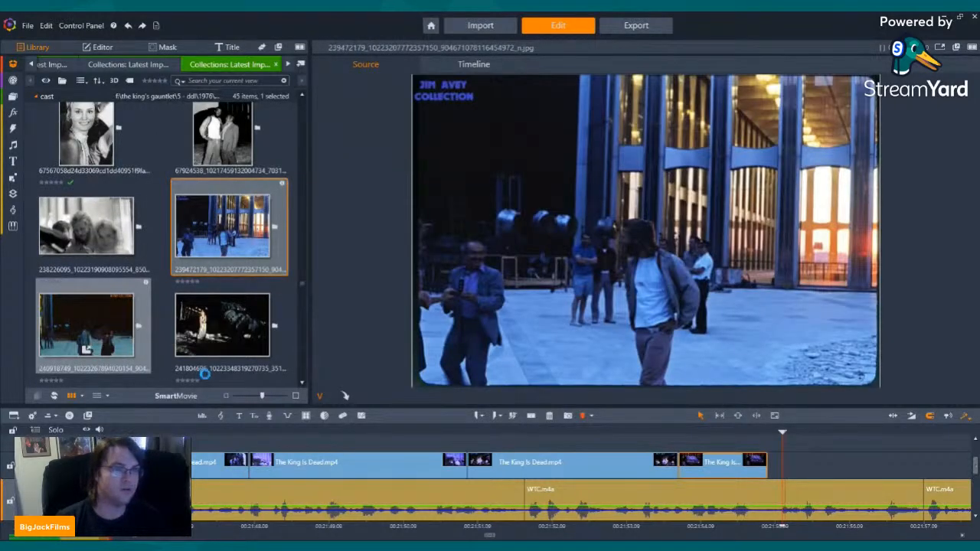
scroll(223, 283, down, 3)
click(225, 284)
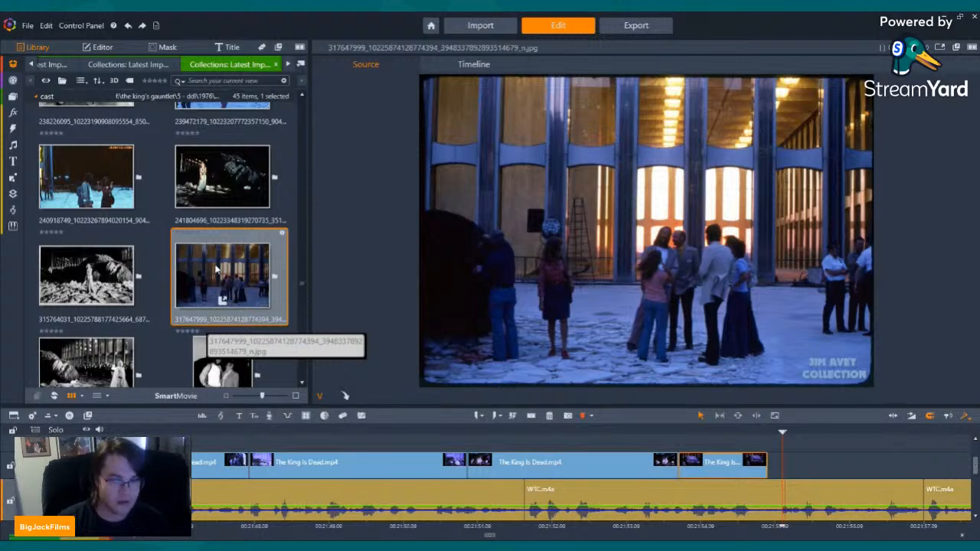
mouse_move(215, 277)
mouse_down()
mouse_move(651, 338)
mouse_move(711, 387)
mouse_move(216, 262)
mouse_up()
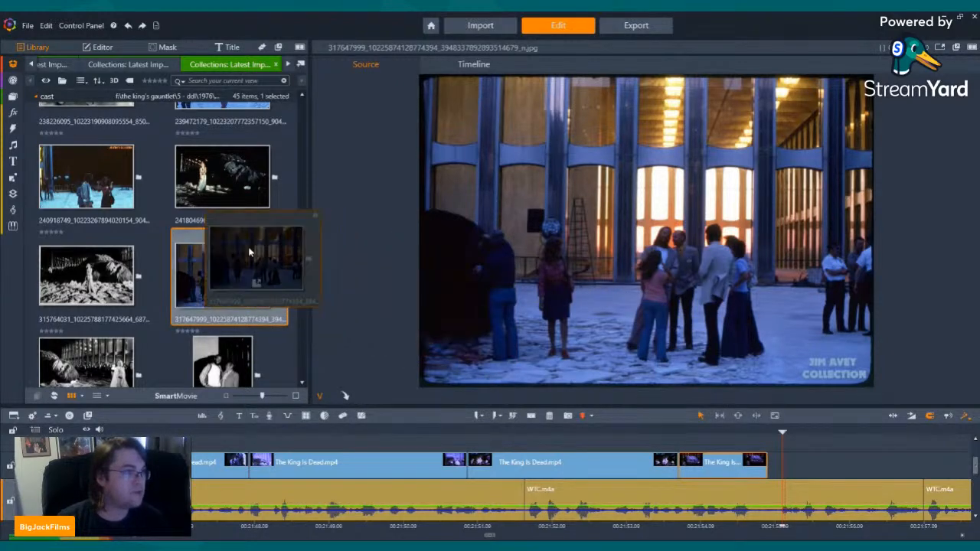
Place the 239472179 plaza photo directly after the last The King Is Dead.mp4 clip and trim its end to the next WTC.m4a cut.
scroll(214, 230, up, 3)
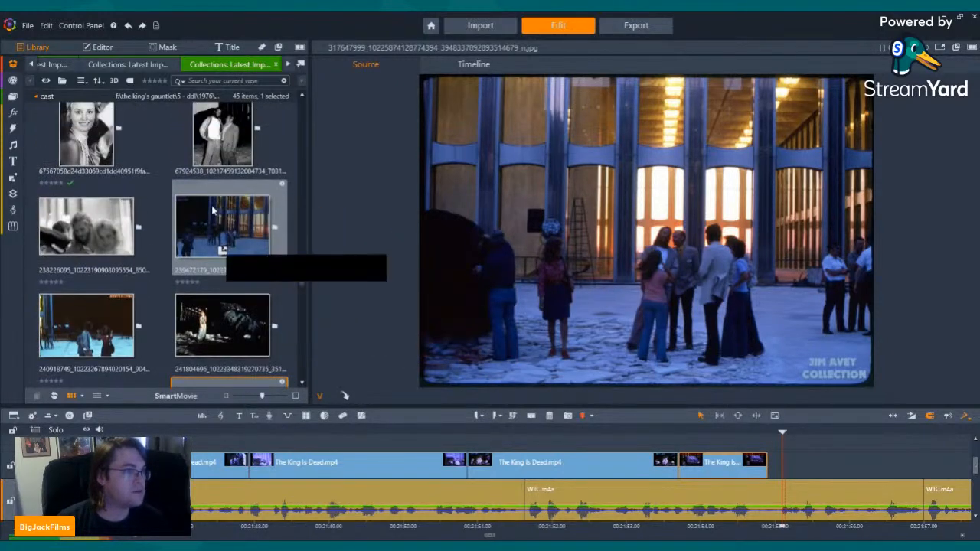
click(89, 302)
click(201, 224)
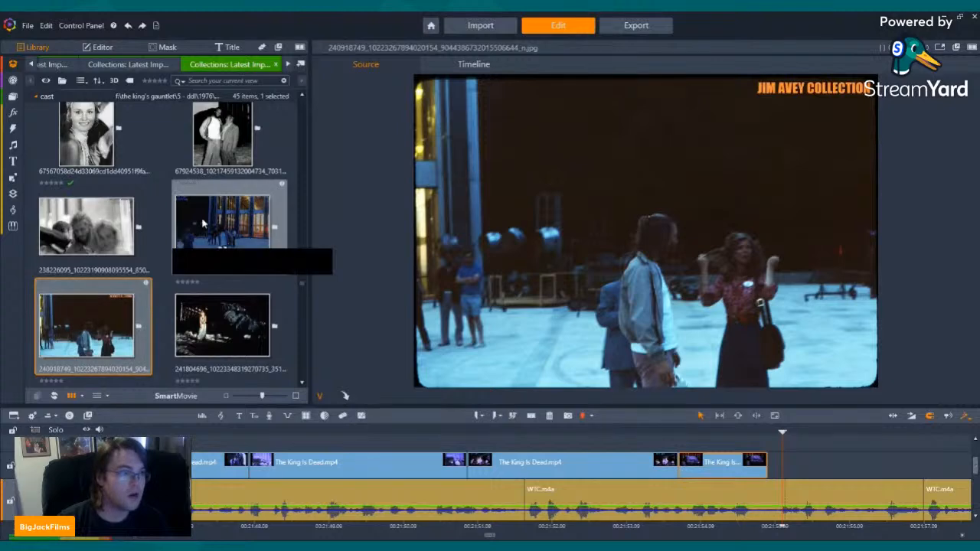
drag(203, 223, 781, 465)
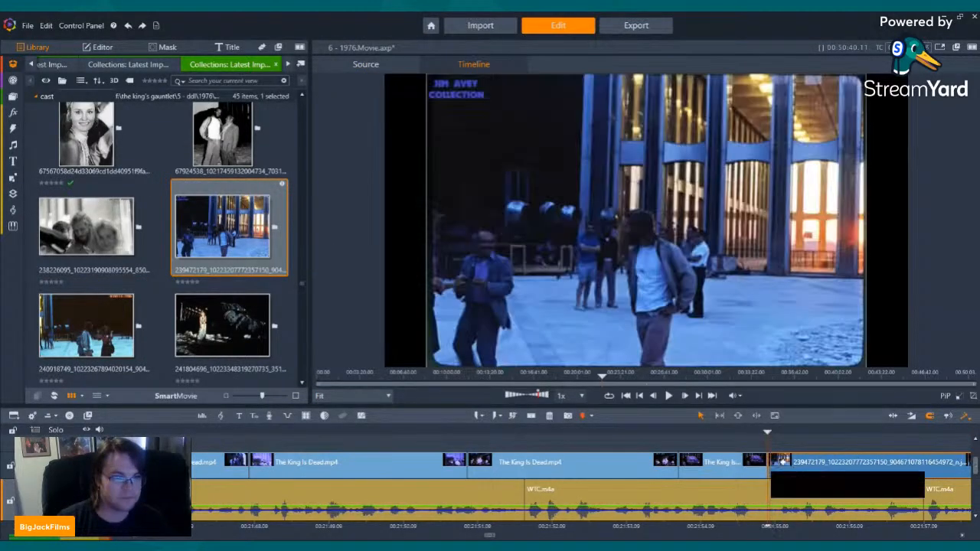
click(668, 395)
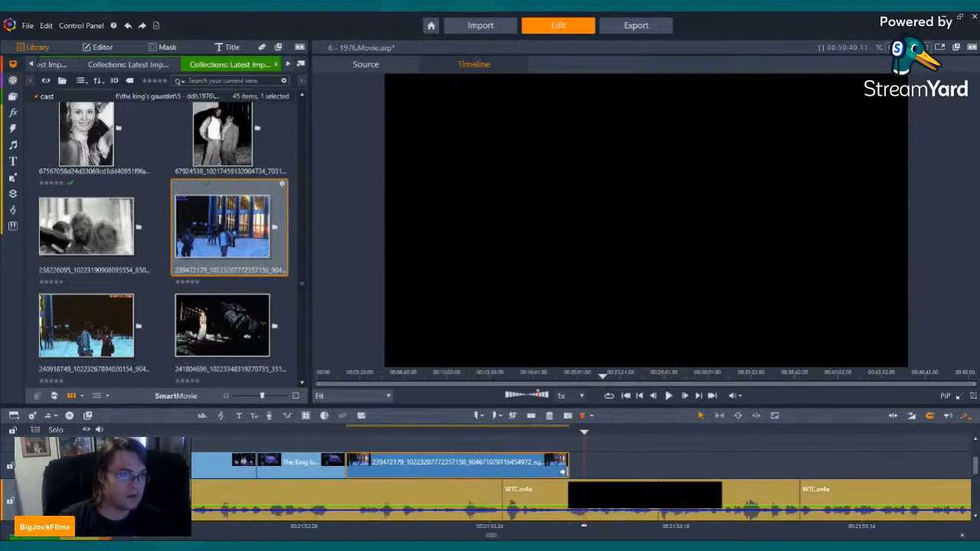
drag(568, 464, 495, 464)
Add FB_IMG_1569432917506.jpg of the two men directly after the plaza photo and trim its end to the following WTC.m4a cut.
scroll(205, 136, down, 5)
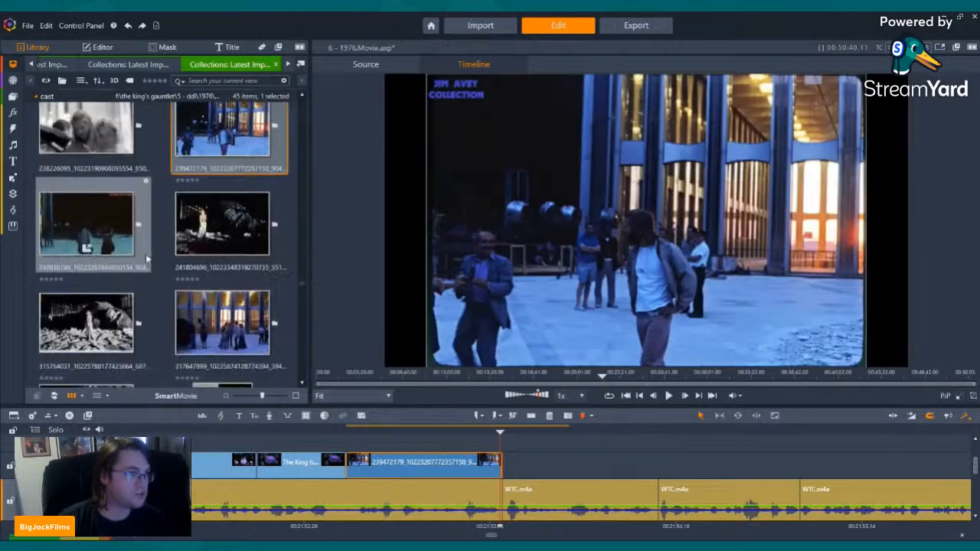
scroll(217, 176, up, 2)
scroll(230, 205, down, 2)
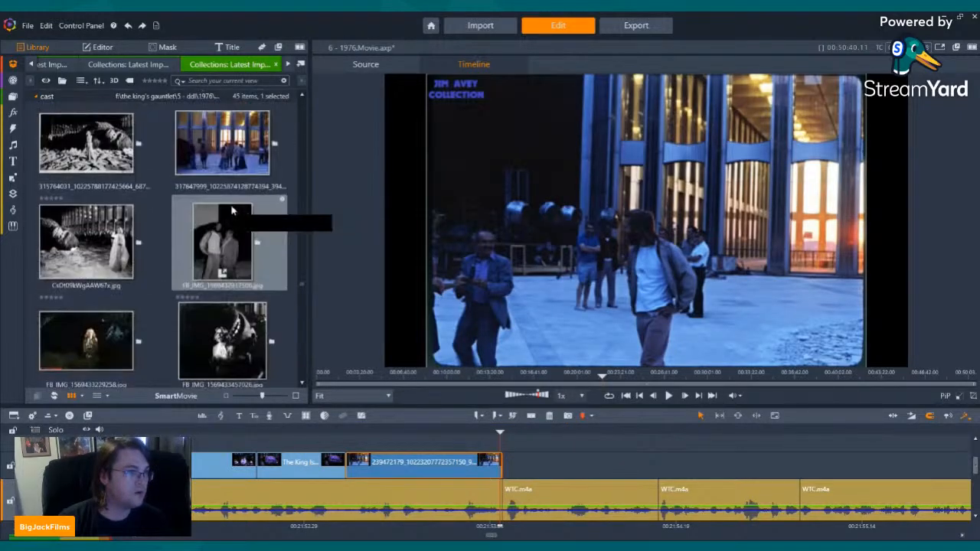
drag(217, 212, 535, 463)
click(669, 396)
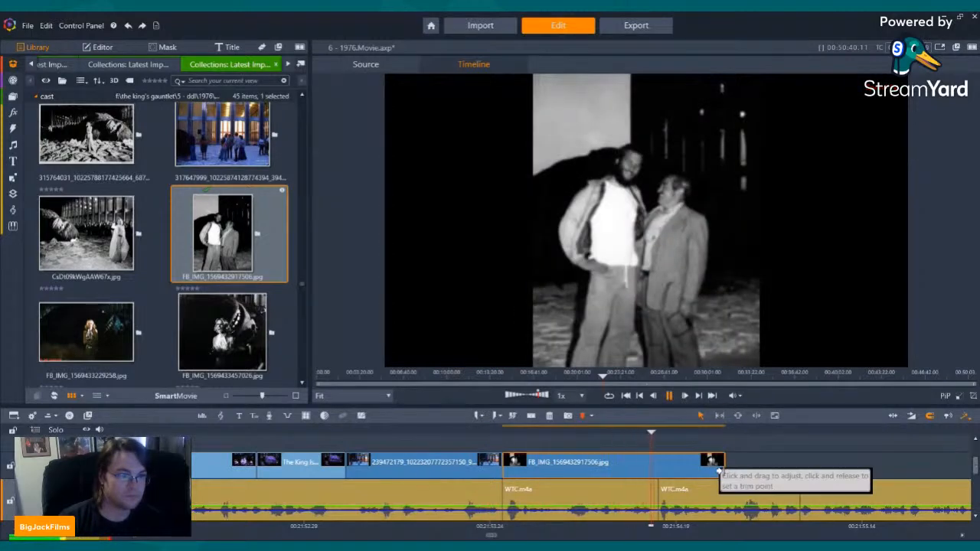
drag(712, 461, 656, 464)
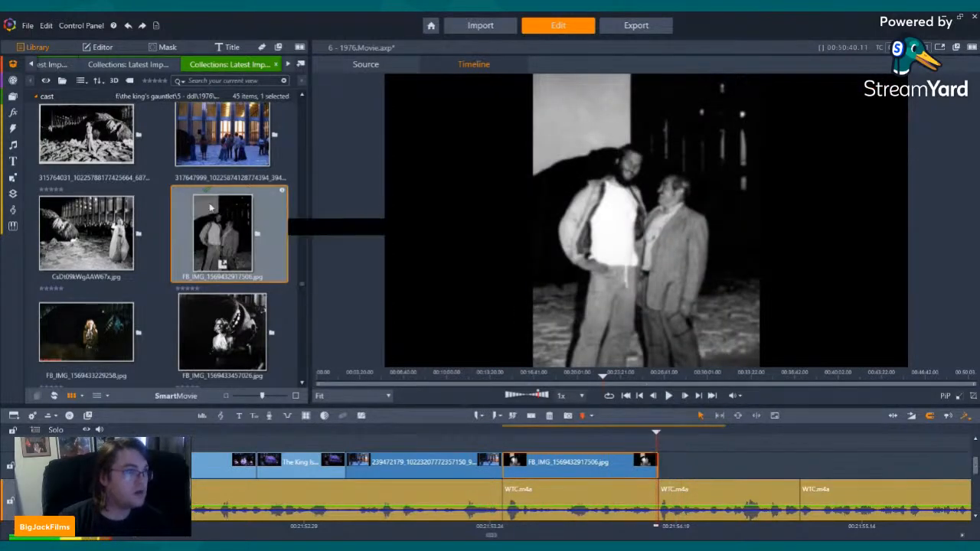
Preview the 317647999 group photo of the plaza and look over the neighbouring cast stills.
scroll(229, 253, up, 3)
click(230, 274)
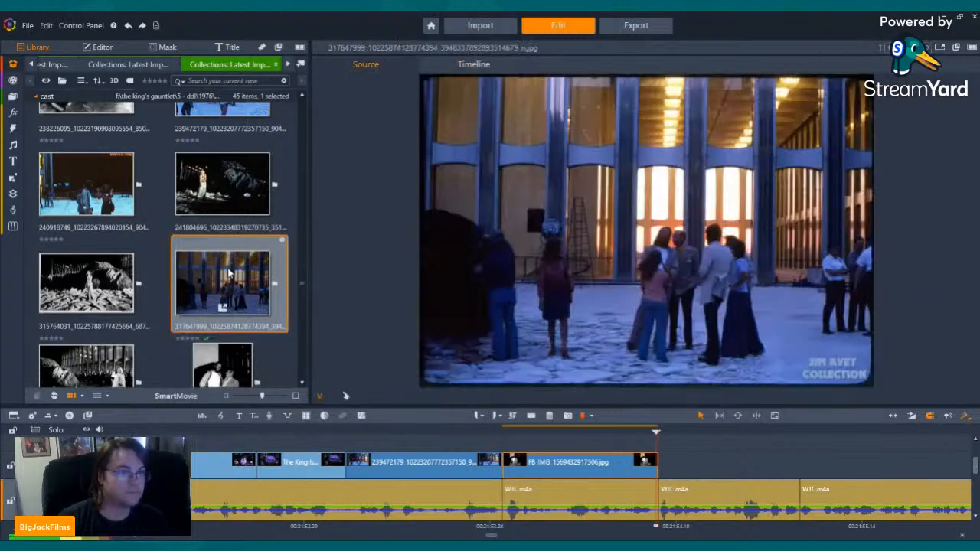
scroll(221, 279, up, 1)
scroll(222, 279, up, 1)
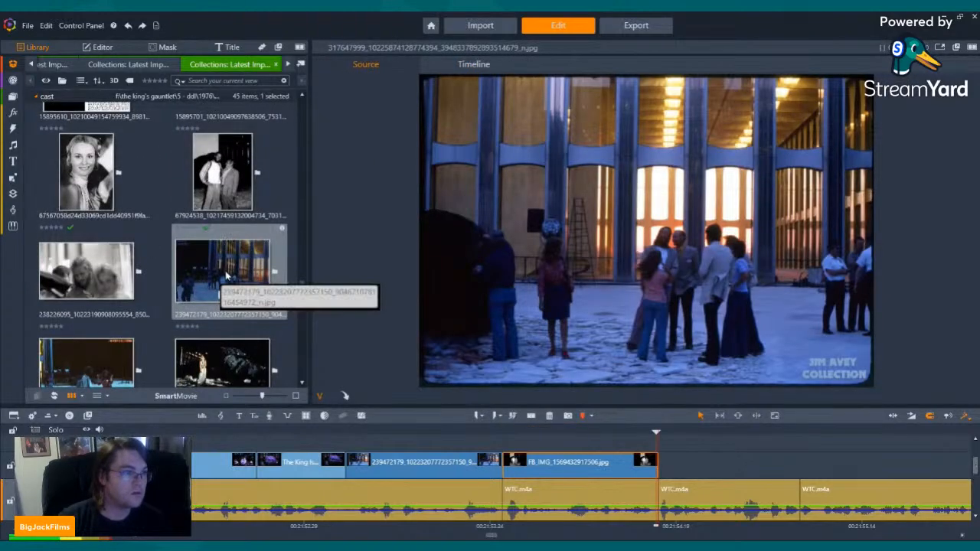
scroll(223, 314, down, 1)
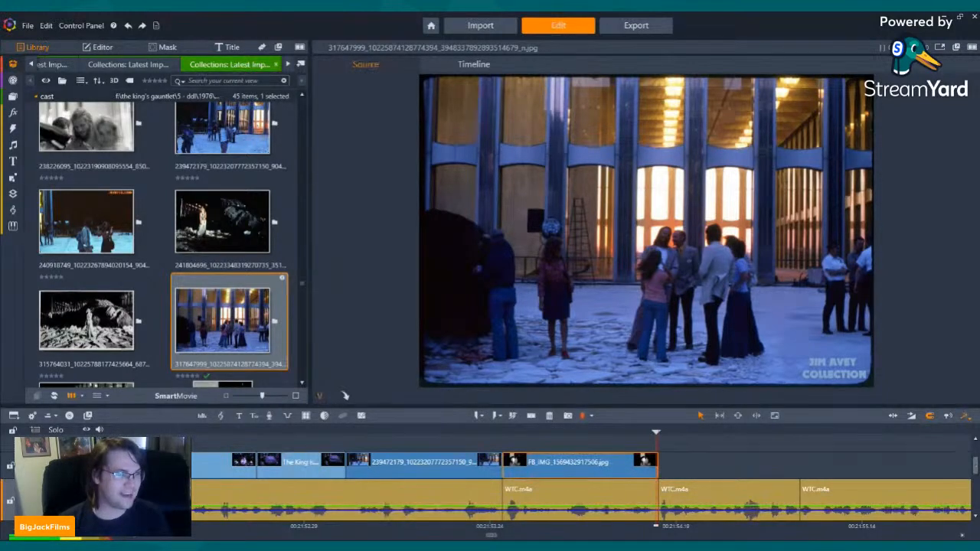
Play back the end of the two-men still into the next WTC.m4a segment and return to the cut.
key(Left)
key(Left)
key(Left)
key(Left)
key(Left)
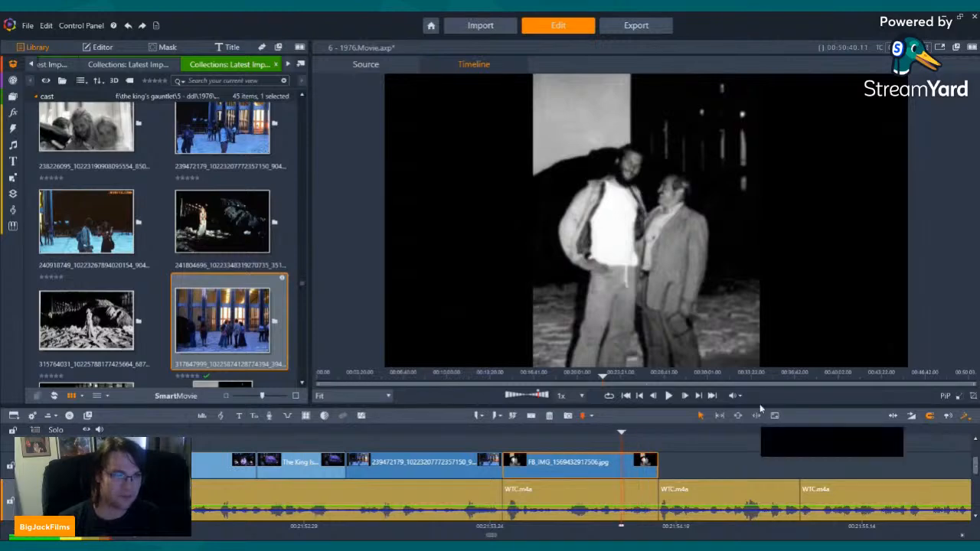
click(667, 396)
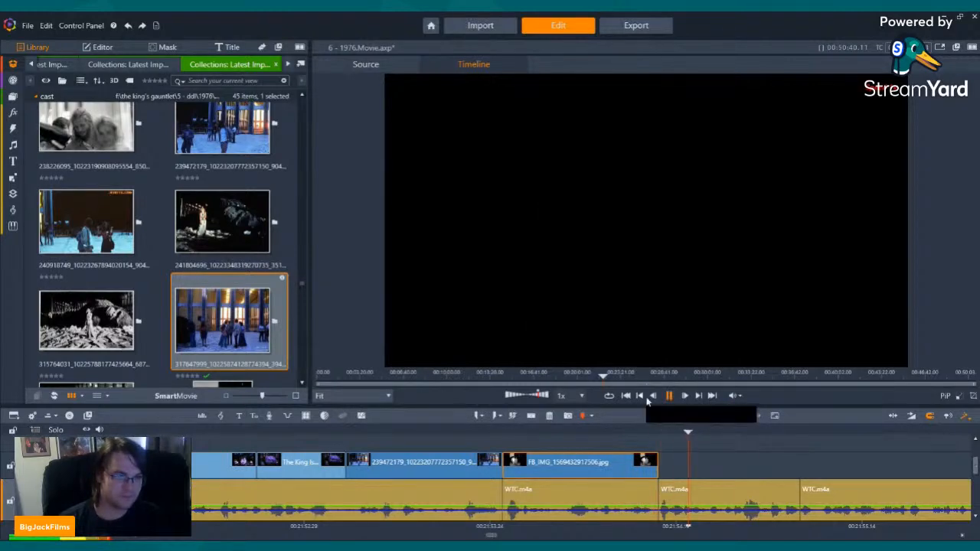
click(640, 397)
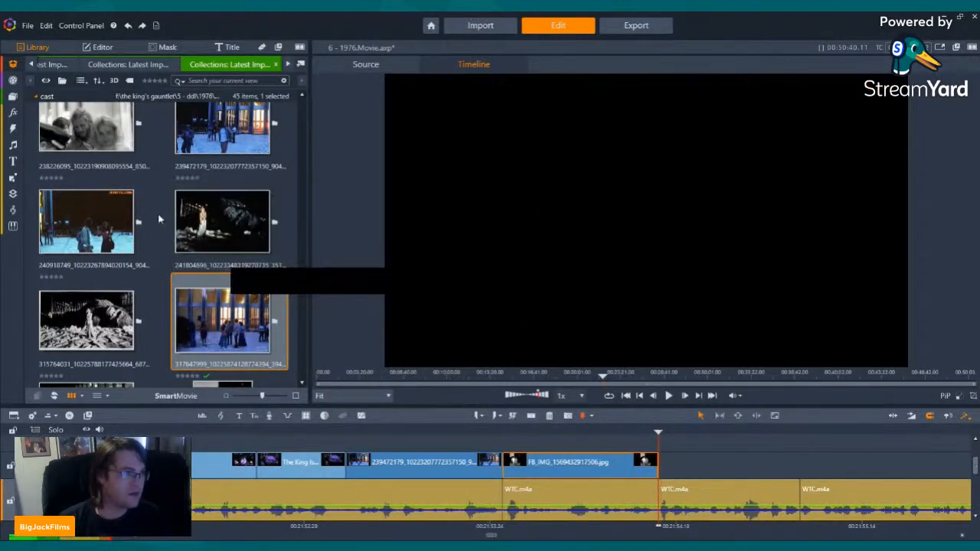
Preview the 240918749 plaza photo, check the other cast stills, and place it directly after FB_IMG_1569432917506.jpg.
click(98, 213)
scroll(84, 291, up, 1)
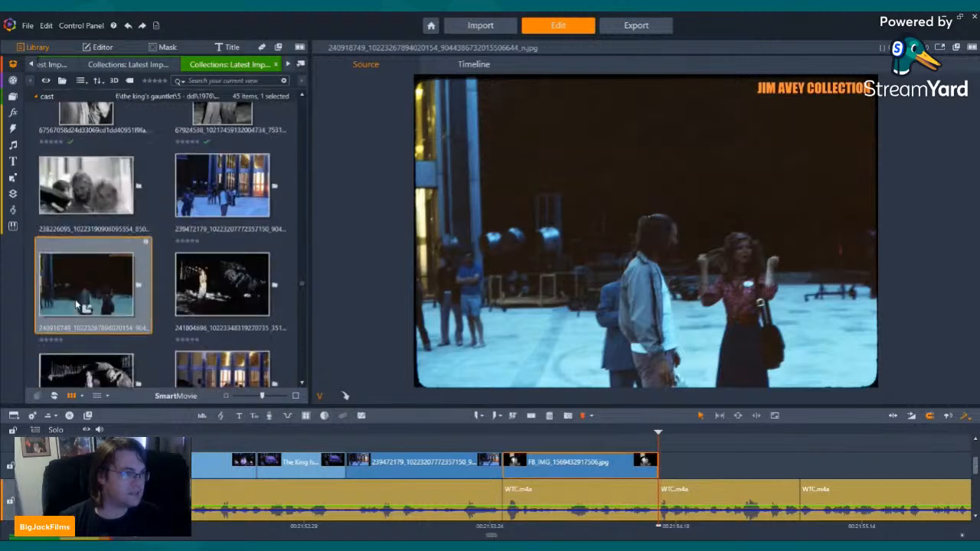
scroll(76, 305, down, 1)
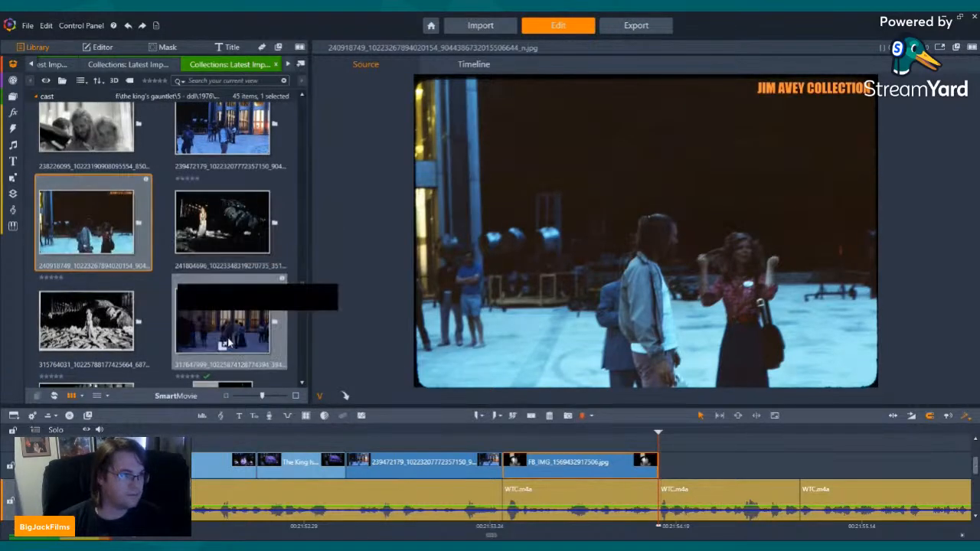
scroll(228, 284, down, 2)
scroll(228, 276, down, 2)
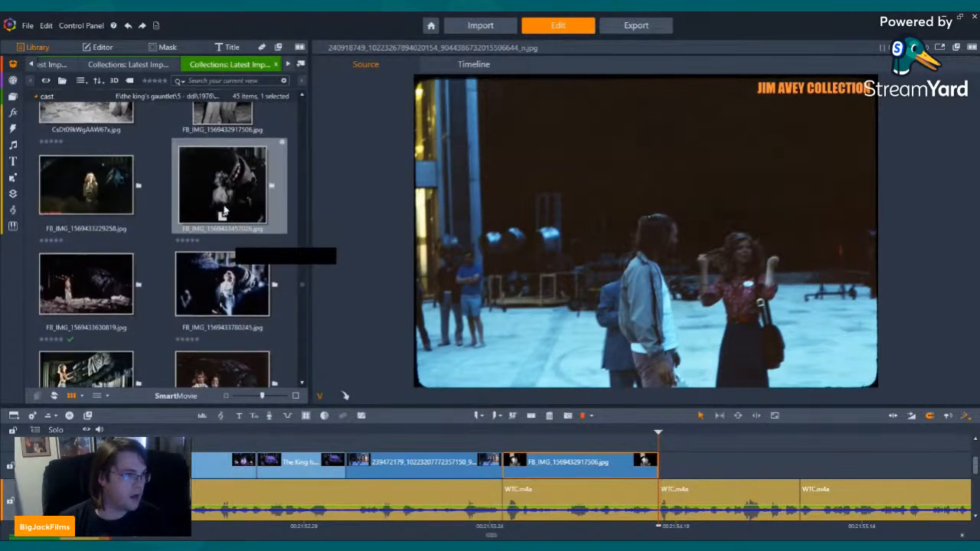
scroll(227, 308, up, 3)
scroll(227, 306, down, 5)
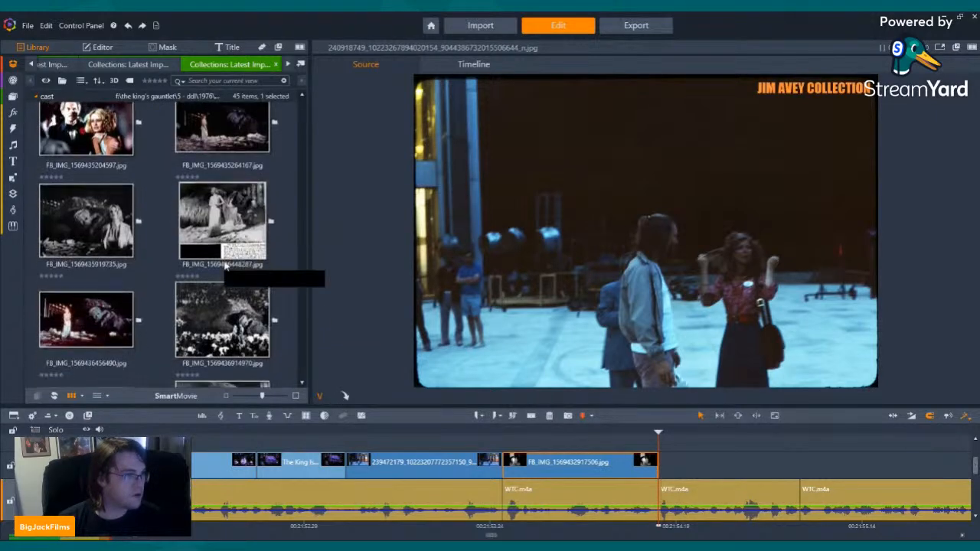
scroll(229, 268, up, 3)
scroll(191, 272, up, 3)
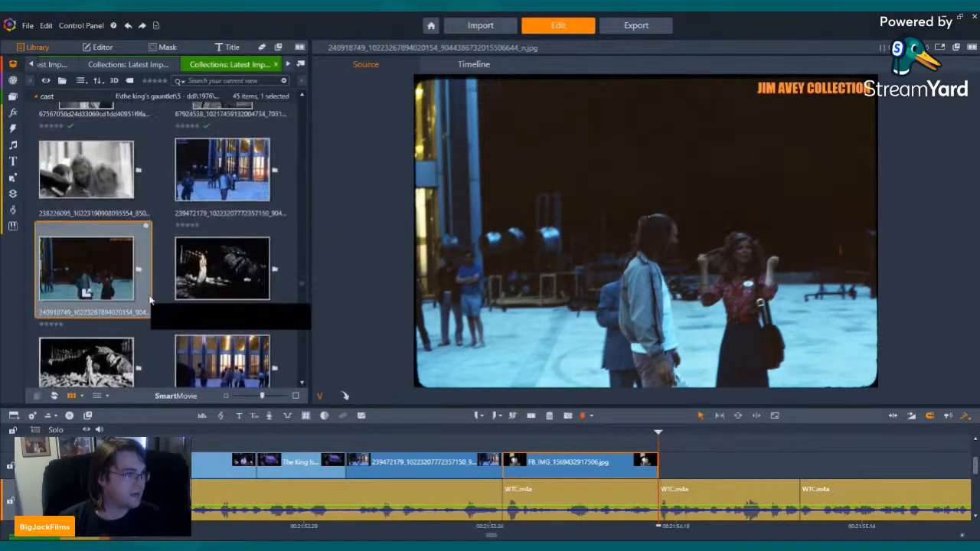
drag(76, 267, 669, 466)
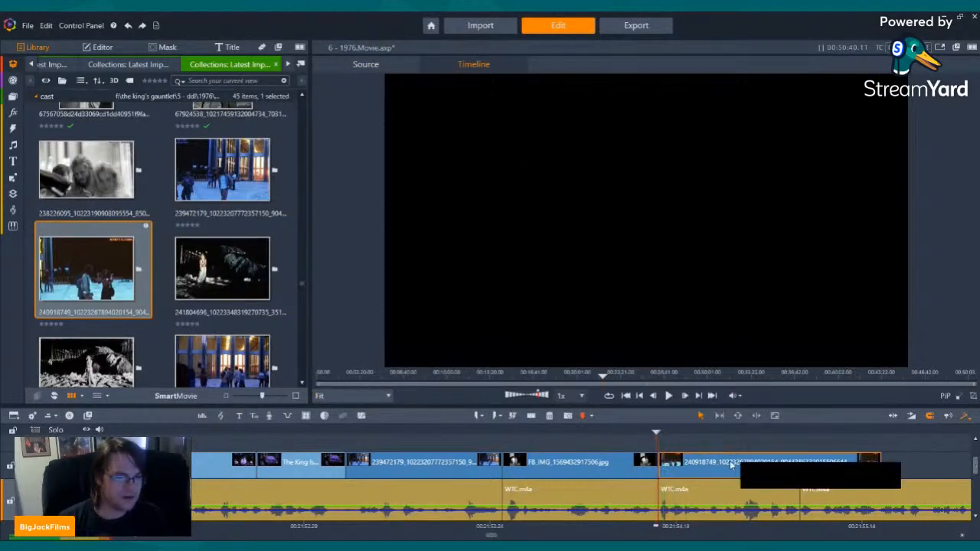
Listen to the following narration, place the 736302 embracing-couple still after the 240918749 photo and extend its end to the WTC.m4a cut.
click(670, 395)
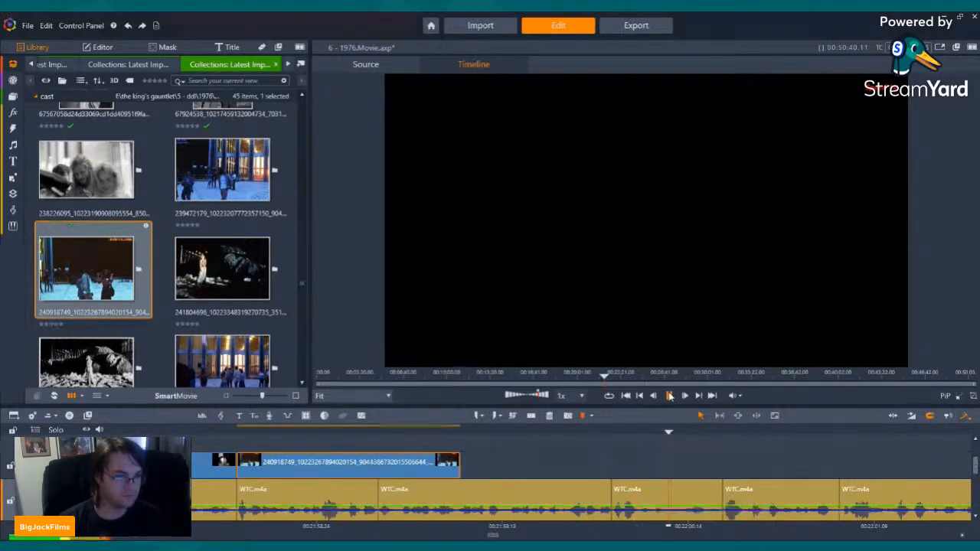
click(670, 395)
scroll(220, 222, up, 3)
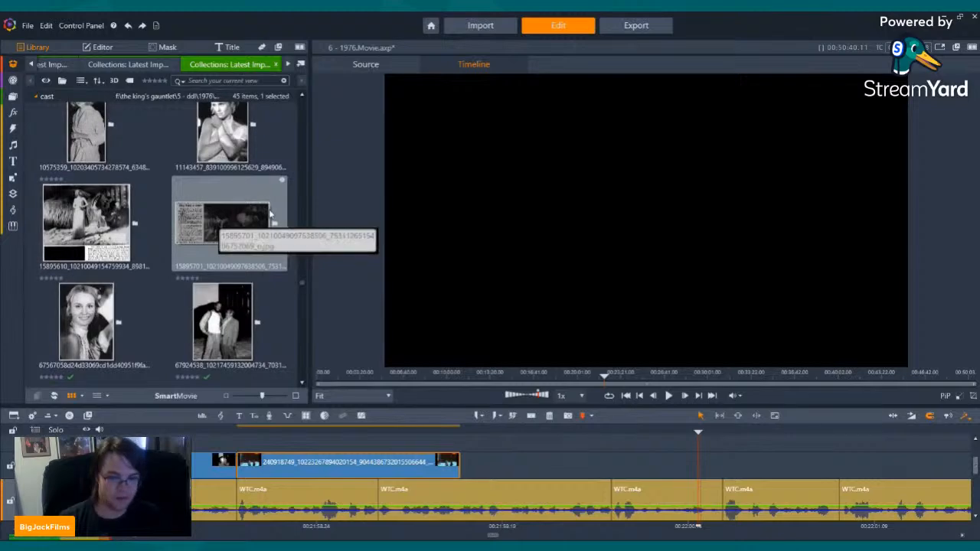
scroll(245, 219, up, 5)
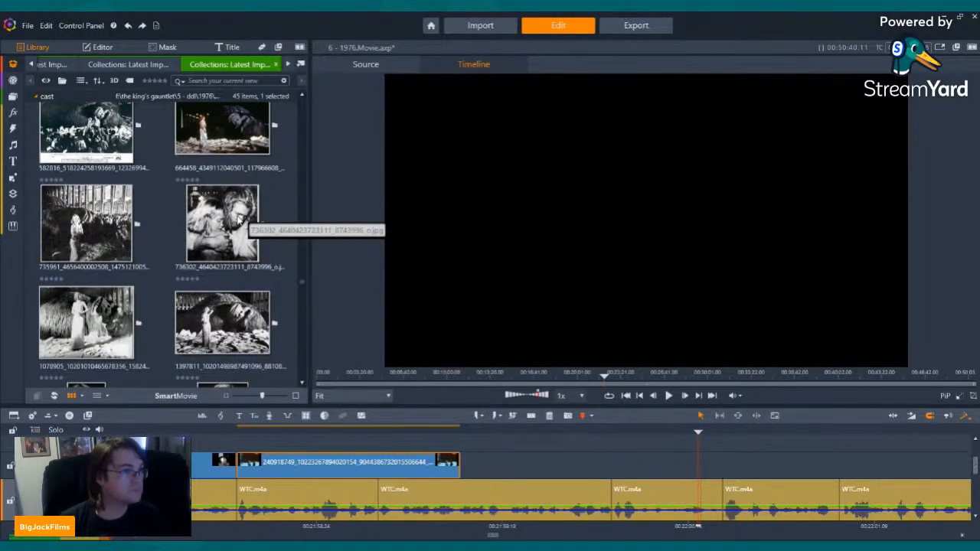
drag(225, 214, 461, 465)
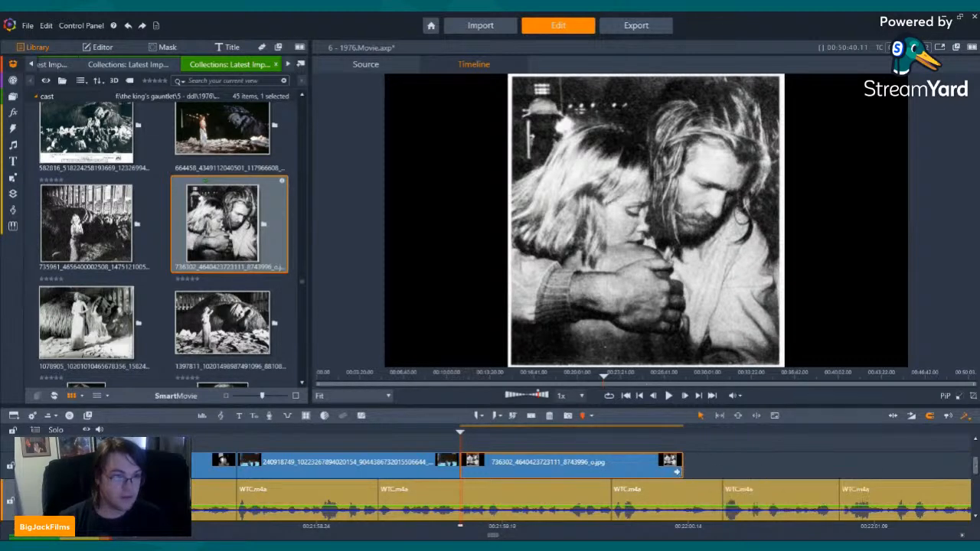
mouse_move(702, 466)
mouse_down()
mouse_move(711, 466)
mouse_move(691, 463)
mouse_up()
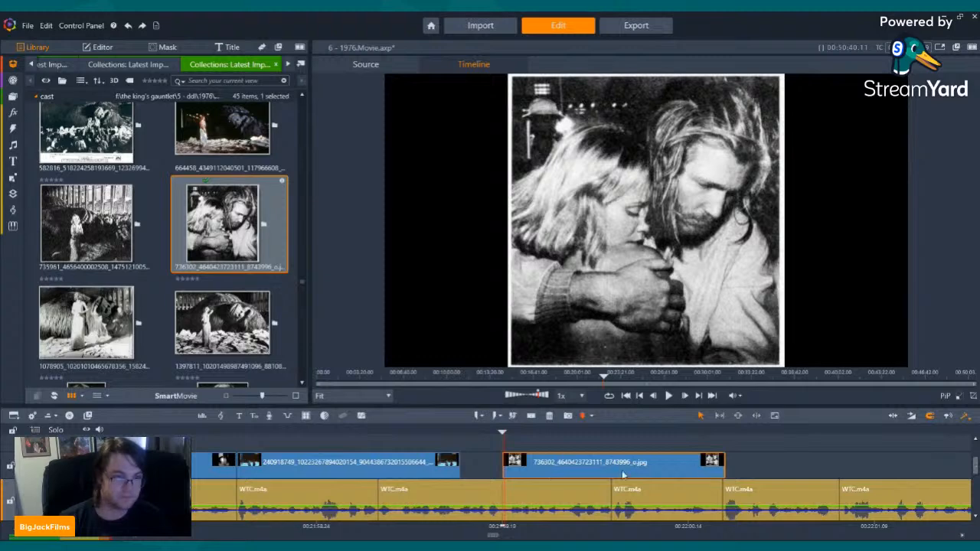
drag(505, 462, 460, 462)
drag(722, 462, 720, 463)
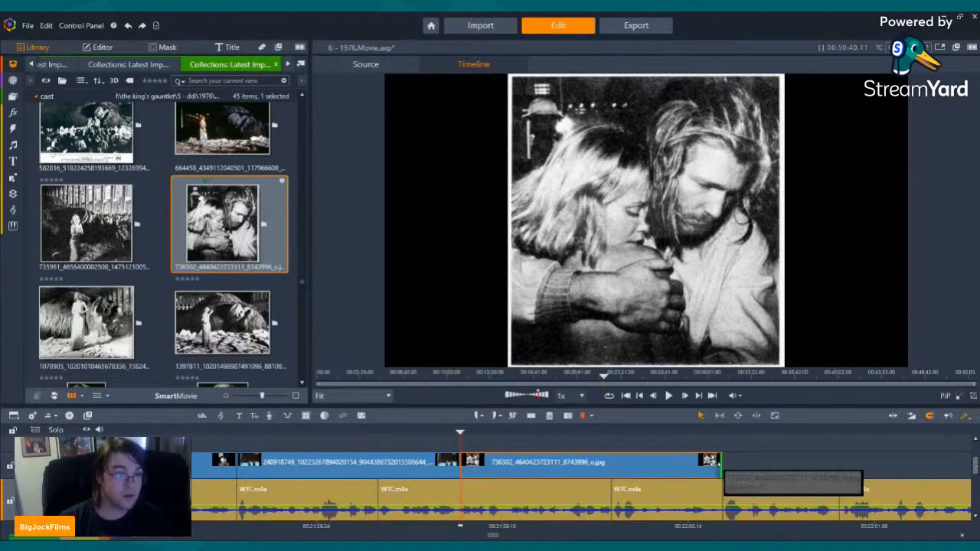
Play back the narration from the end of the 240918749 photo through the embracing-couple still.
key(Left)
key(Left)
key(Left)
key(Left)
key(Left)
key(Left)
key(Left)
key(Left)
key(Left)
key(Left)
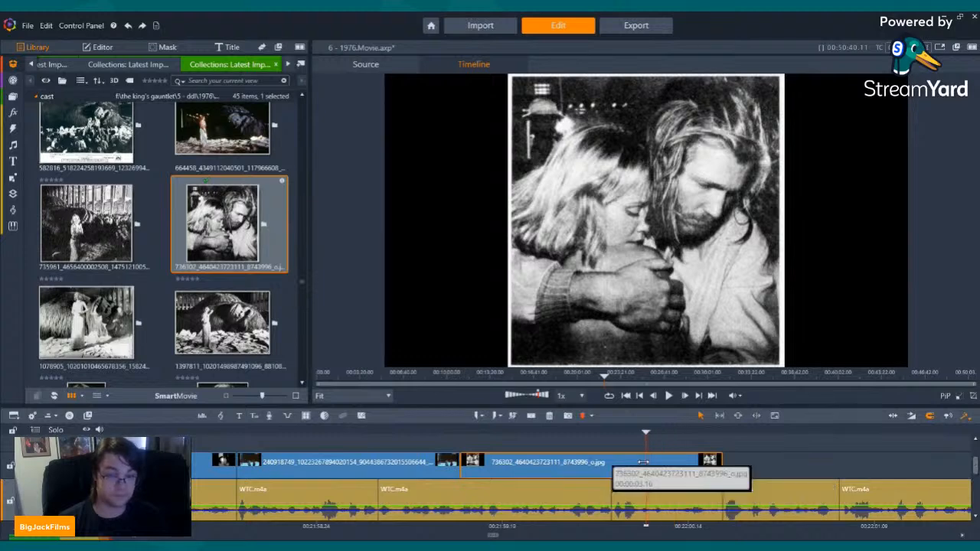
click(442, 431)
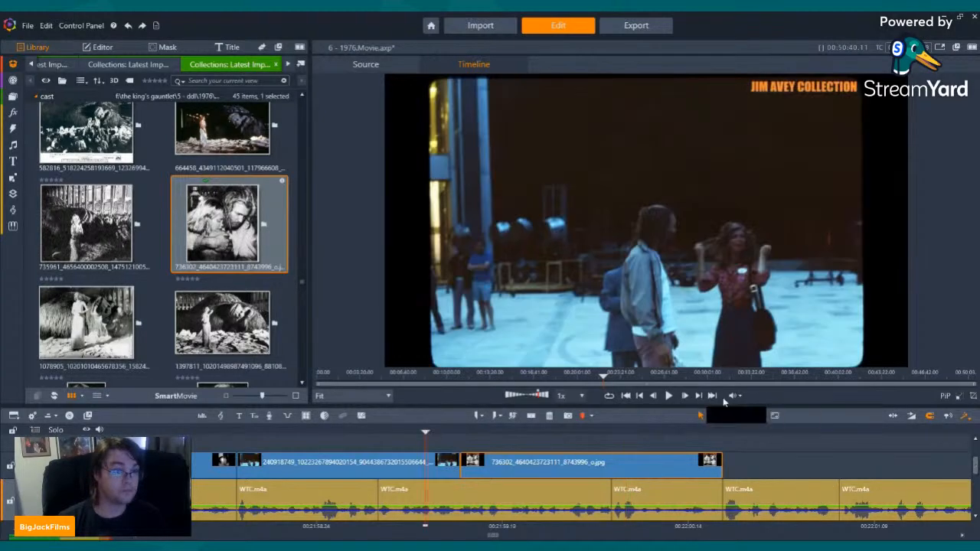
click(668, 395)
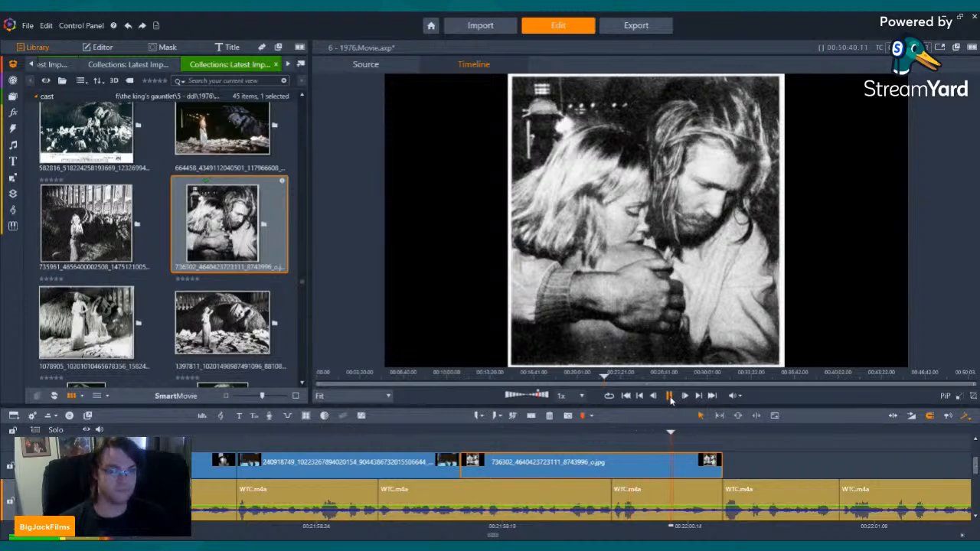
Replace the embracing-couple still with the 582816 photo of the crowd around Kong and extend its end to the WTC.m4a cut.
right_click(577, 469)
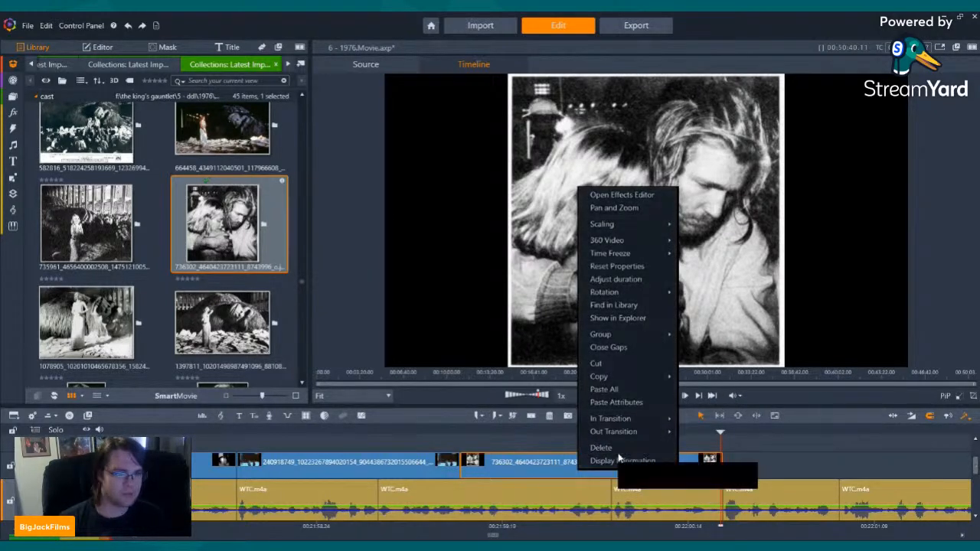
click(616, 459)
scroll(215, 249, up, 2)
scroll(215, 250, up, 1)
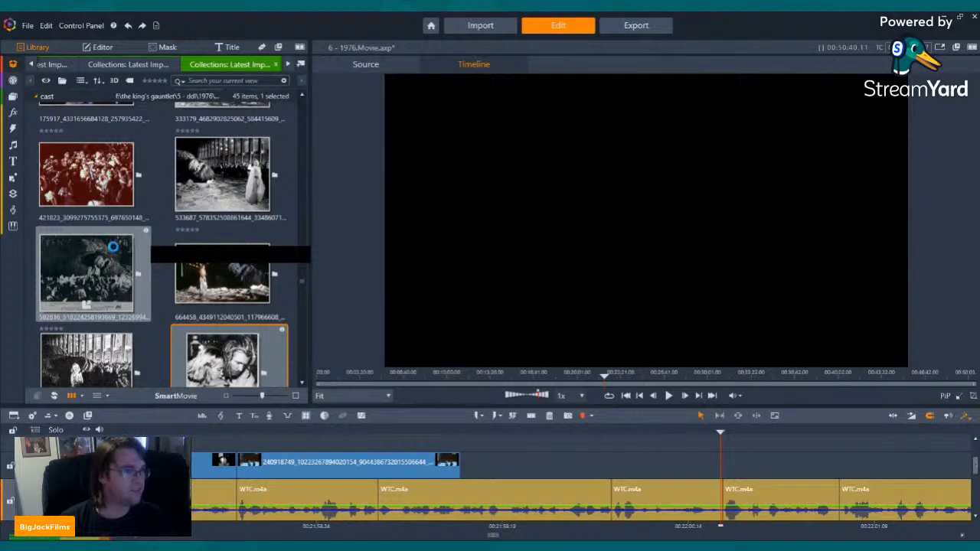
click(112, 246)
drag(108, 253, 535, 462)
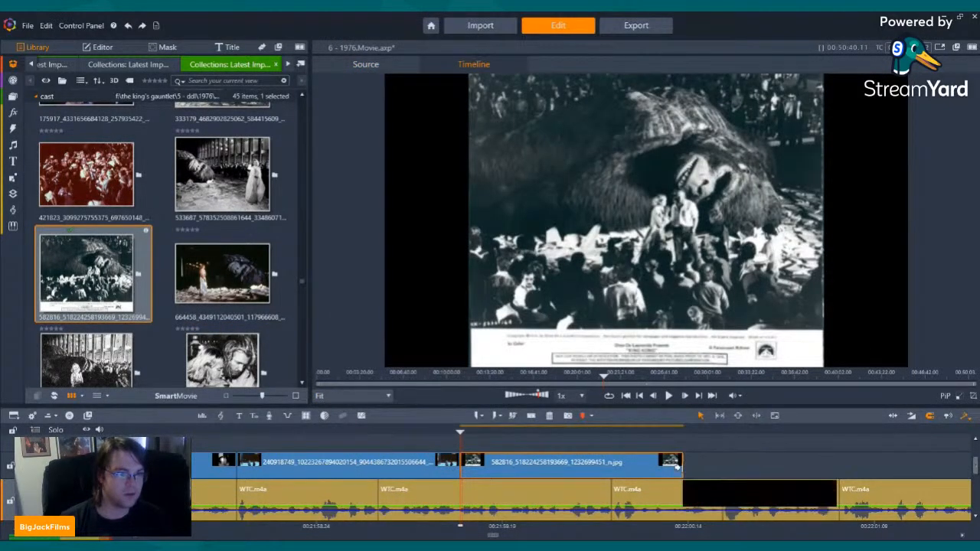
drag(681, 463, 730, 477)
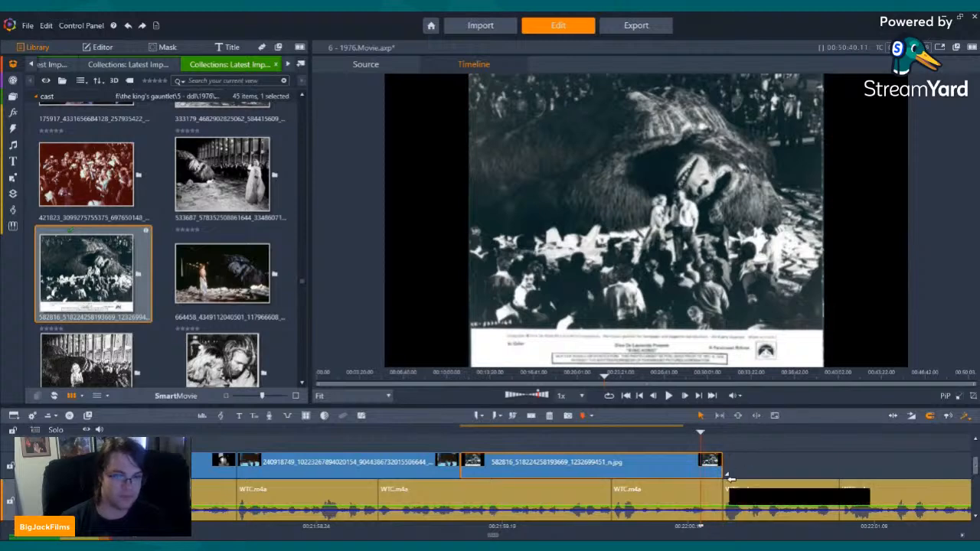
Play back the narration from the 240918749 photo to the end of the 582816 crowd still.
drag(442, 432, 385, 432)
click(669, 395)
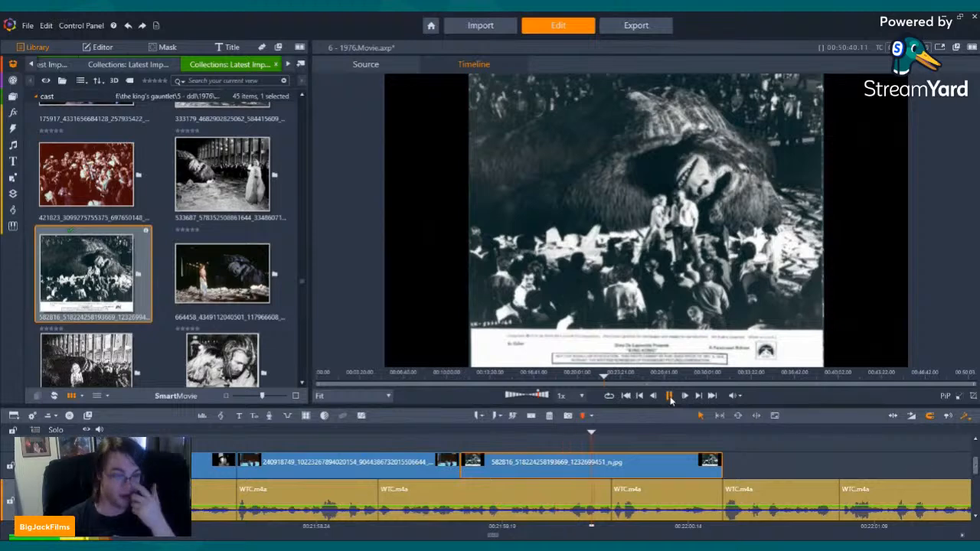
click(668, 396)
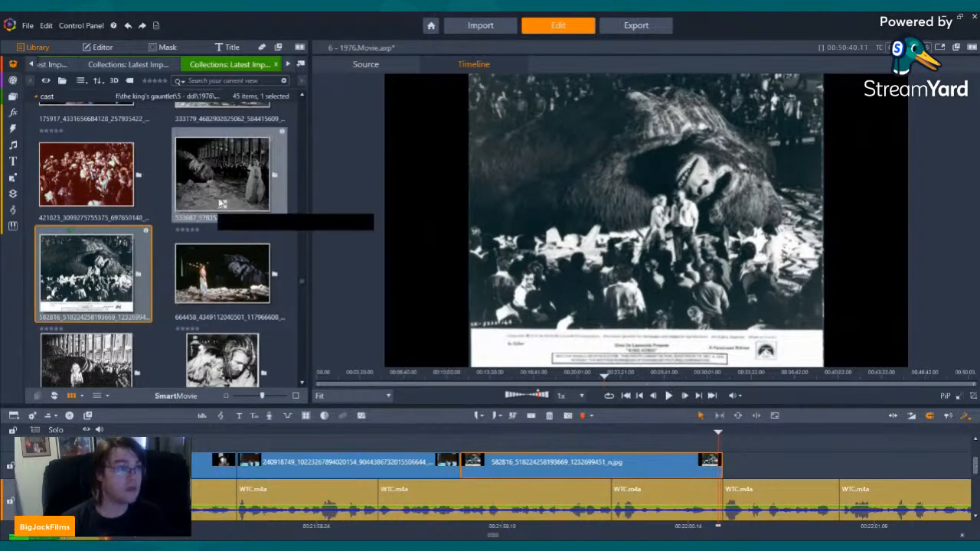
Look through the remaining cast stills and the start of the styrofoam kong folder for the next picture.
scroll(240, 220, down, 10)
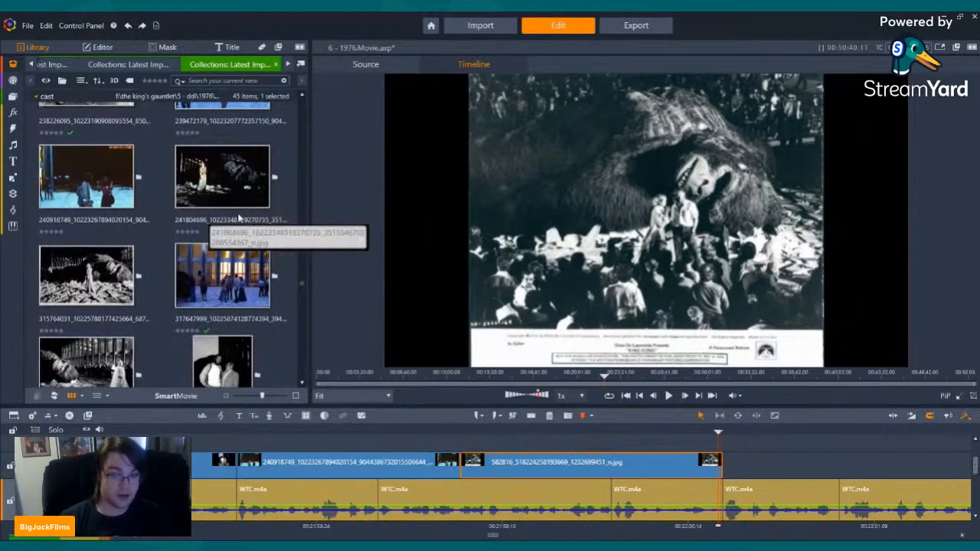
scroll(226, 213, down, 10)
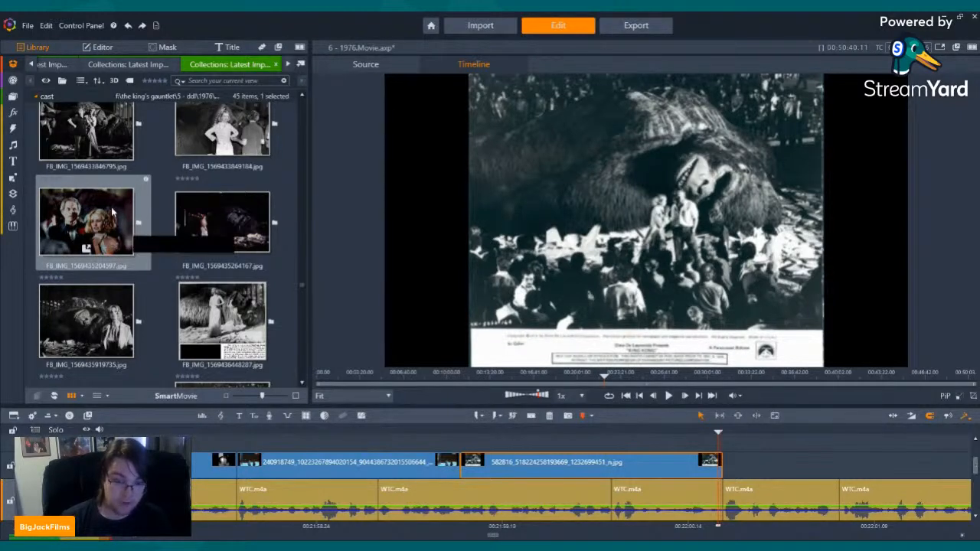
scroll(148, 243, down, 10)
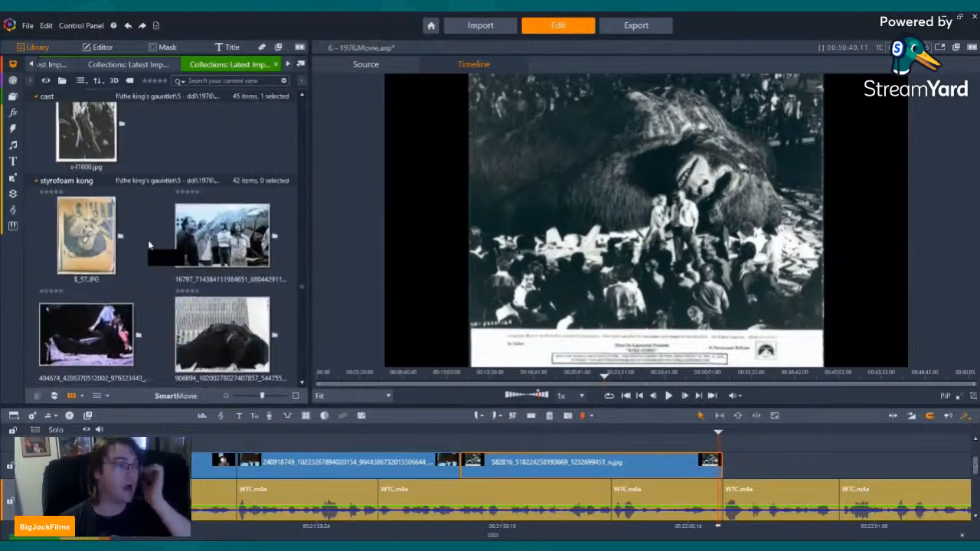
scroll(148, 245, up, 6)
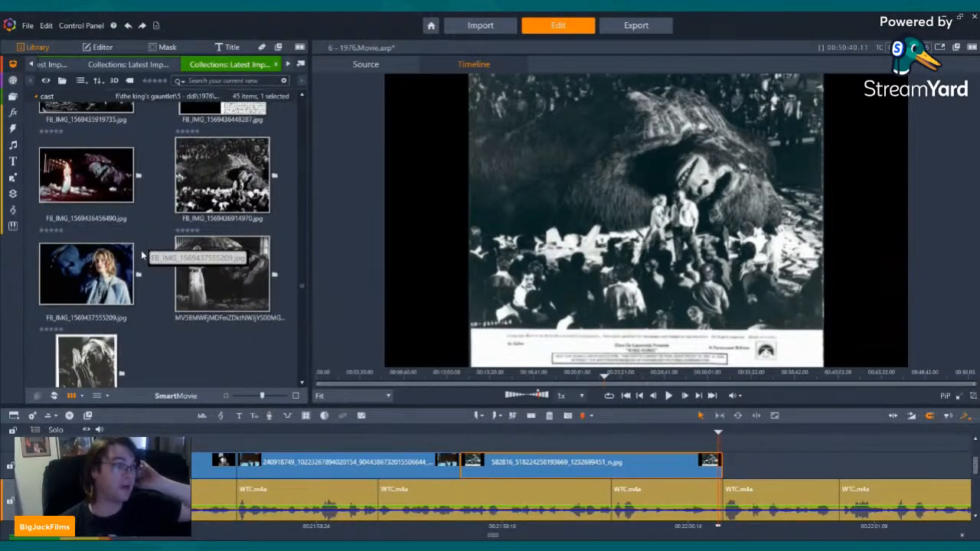
key(Left)
key(Left)
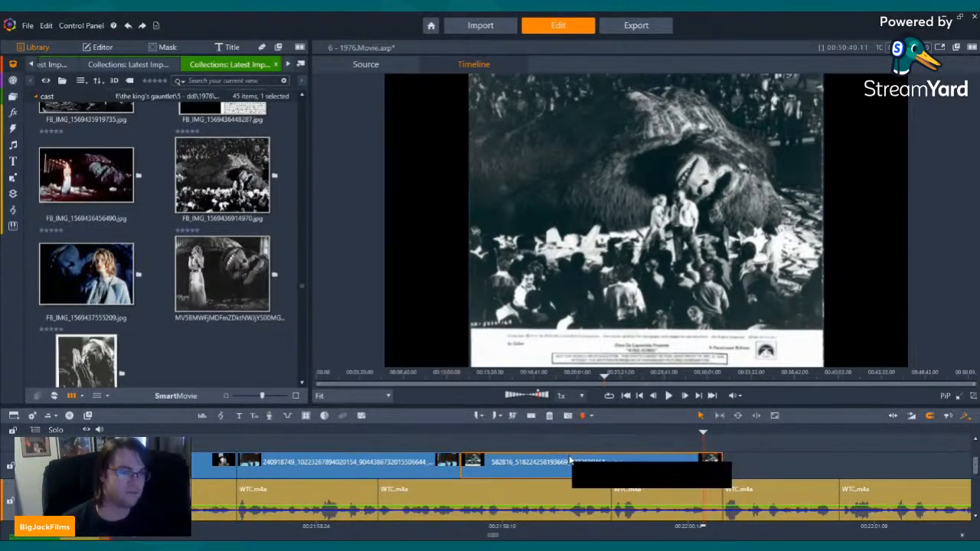
key(Left)
key(Left)
scroll(215, 301, down, 3)
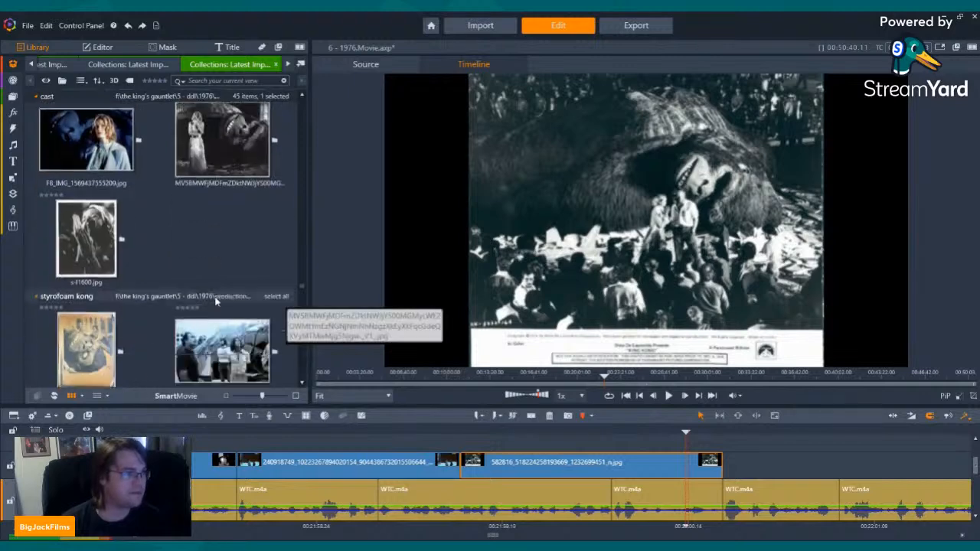
scroll(216, 301, down, 3)
scroll(216, 301, up, 3)
Play back the narration from the start of the 240918749 photo and check the end of the 582816 crowd still.
click(361, 428)
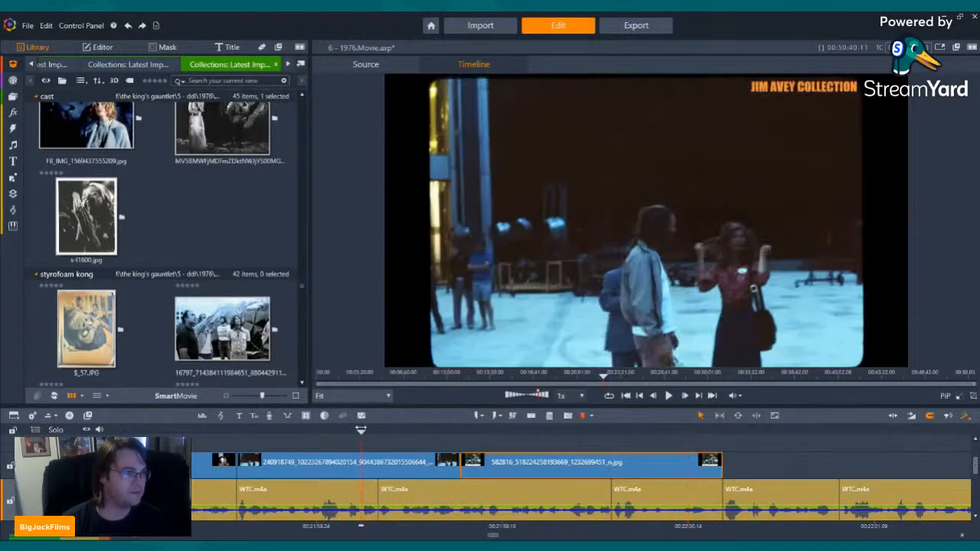
drag(360, 430, 247, 432)
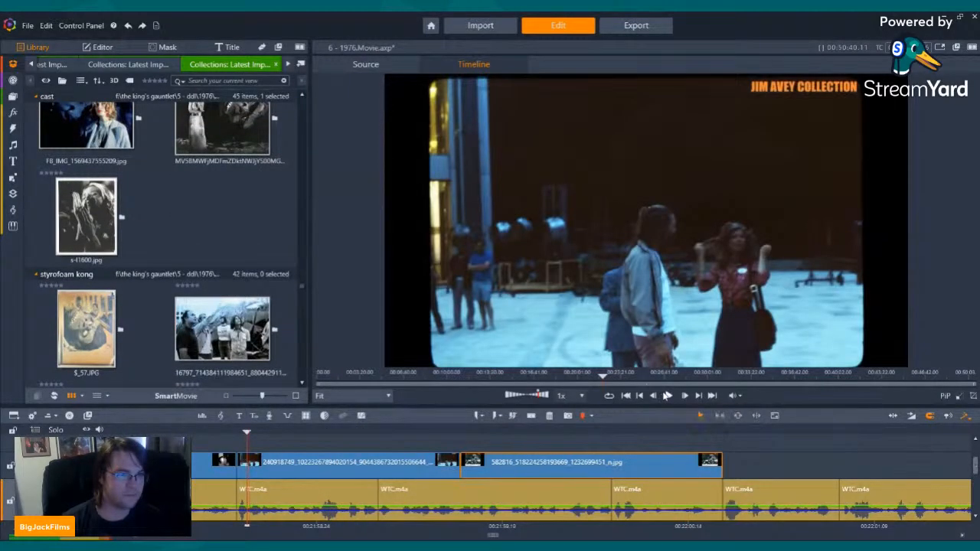
click(667, 396)
click(667, 396)
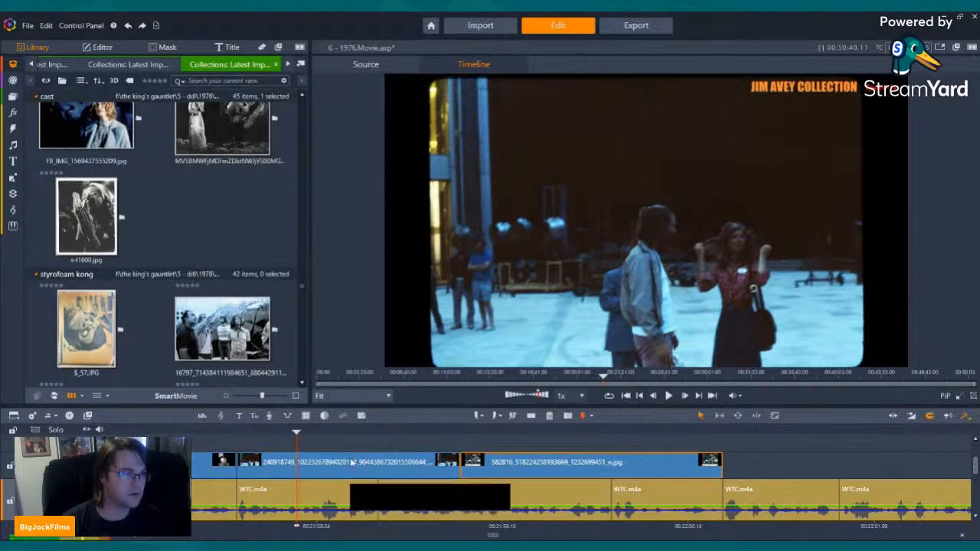
key(Right)
key(Right)
key(Right)
key(Right)
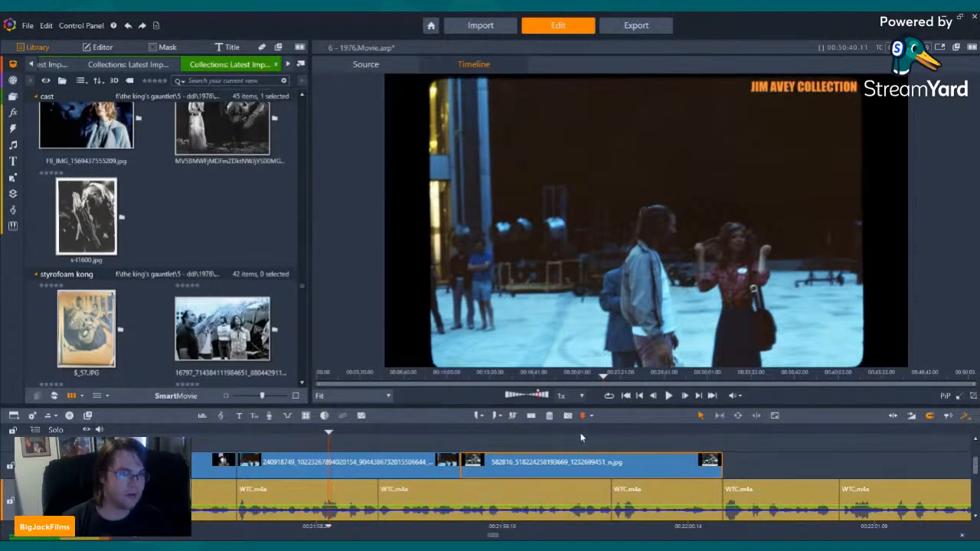
click(634, 431)
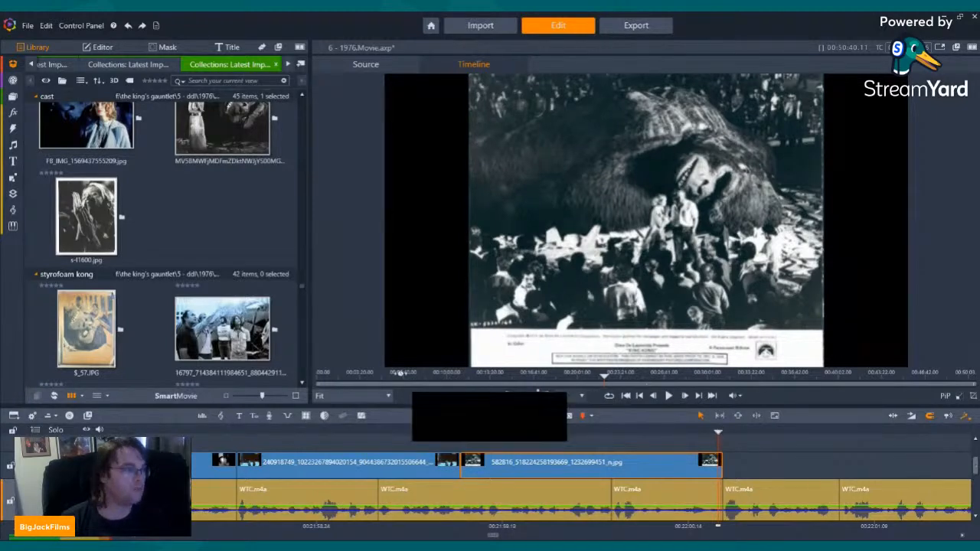
Look through the styrofoam kong, construction, filming, press conference and new york stills for the next picture.
scroll(245, 246, down, 5)
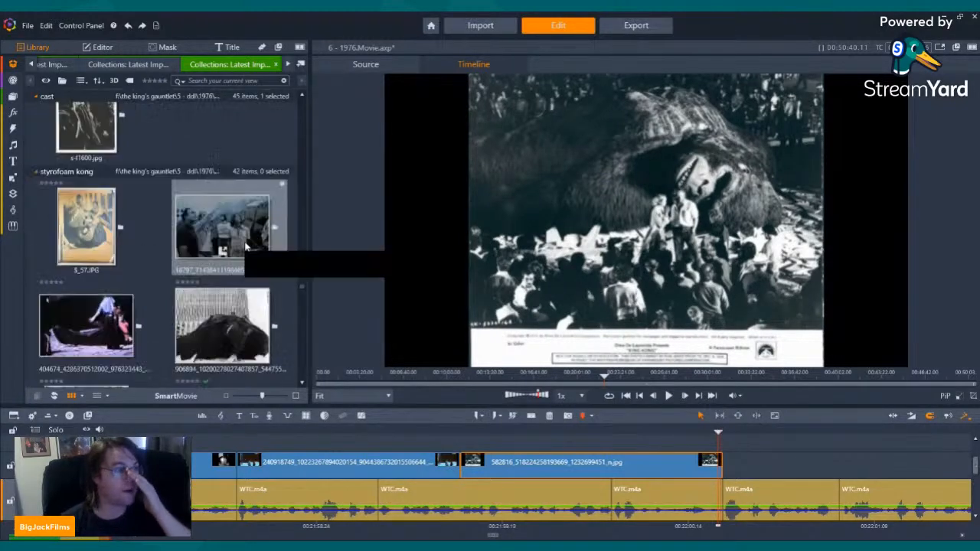
scroll(246, 243, down, 5)
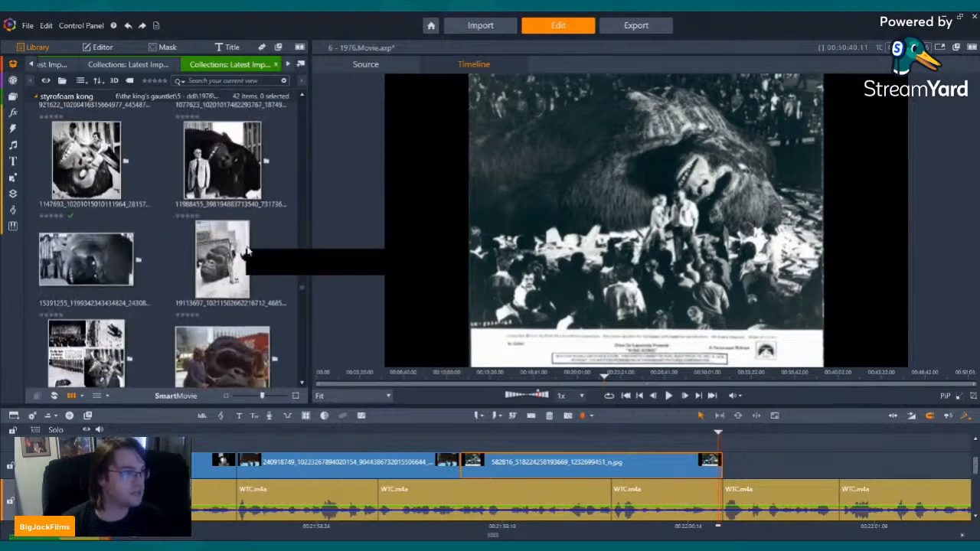
scroll(236, 285, down, 5)
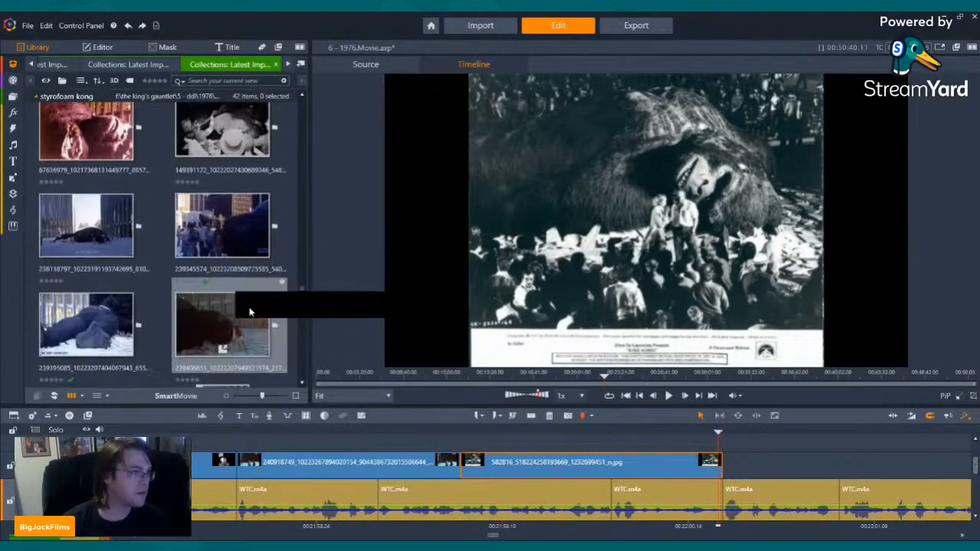
scroll(272, 345, down, 10)
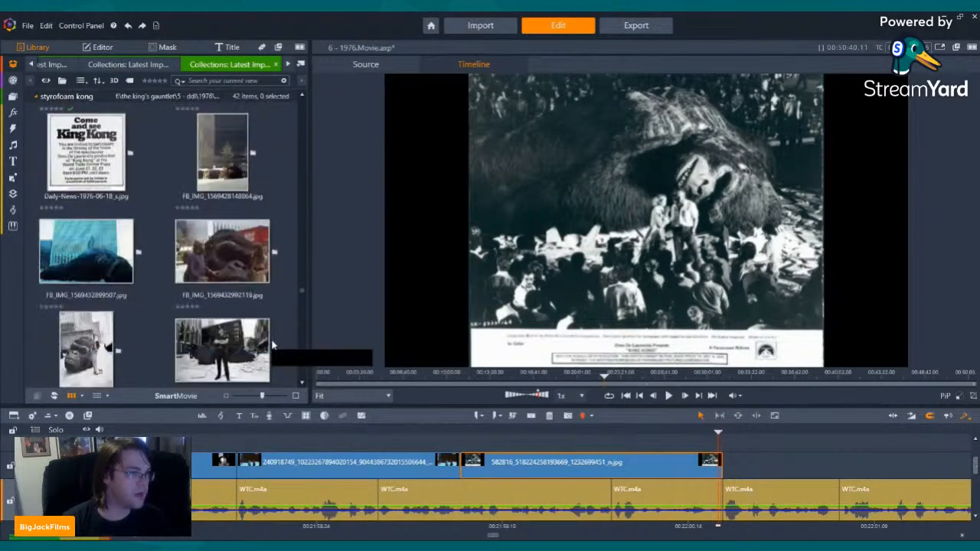
scroll(272, 345, down, 10)
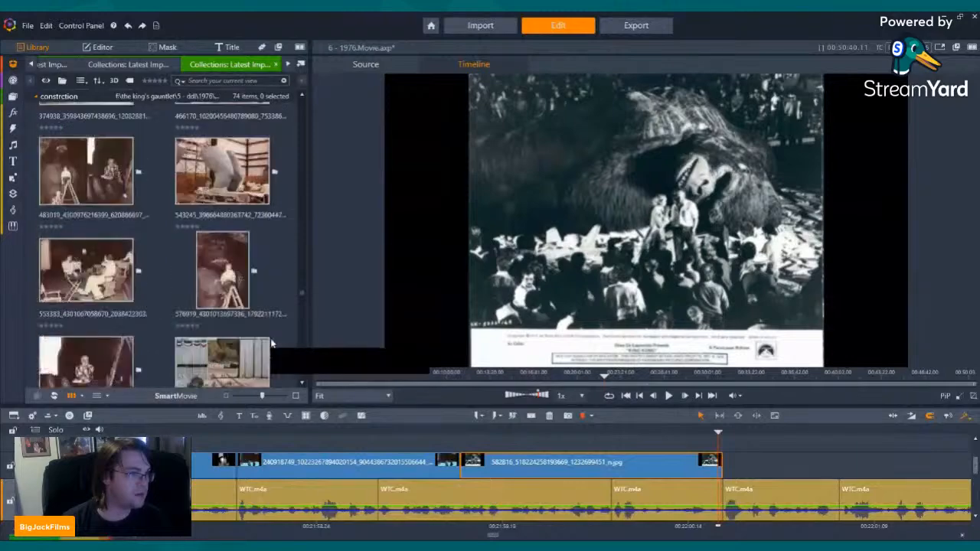
scroll(263, 346, down, 10)
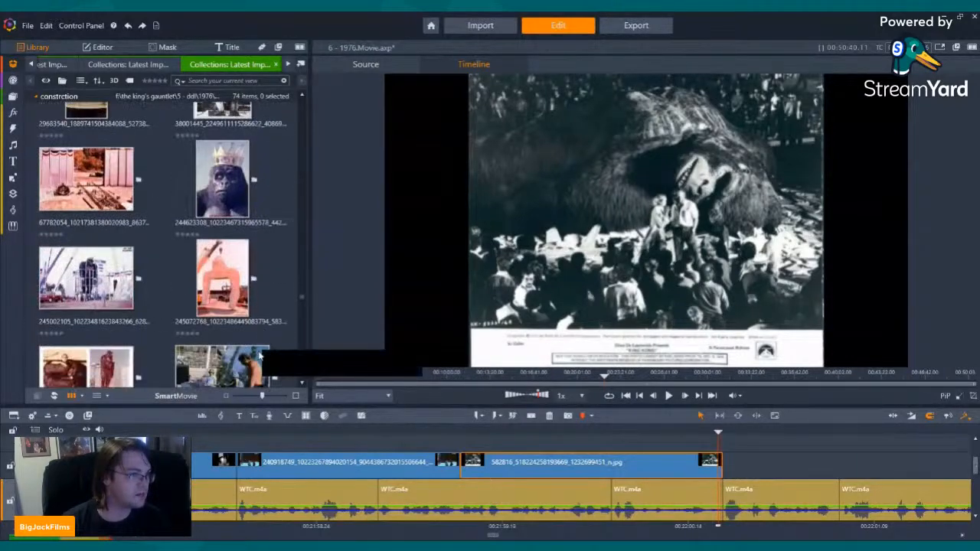
scroll(258, 355, down, 10)
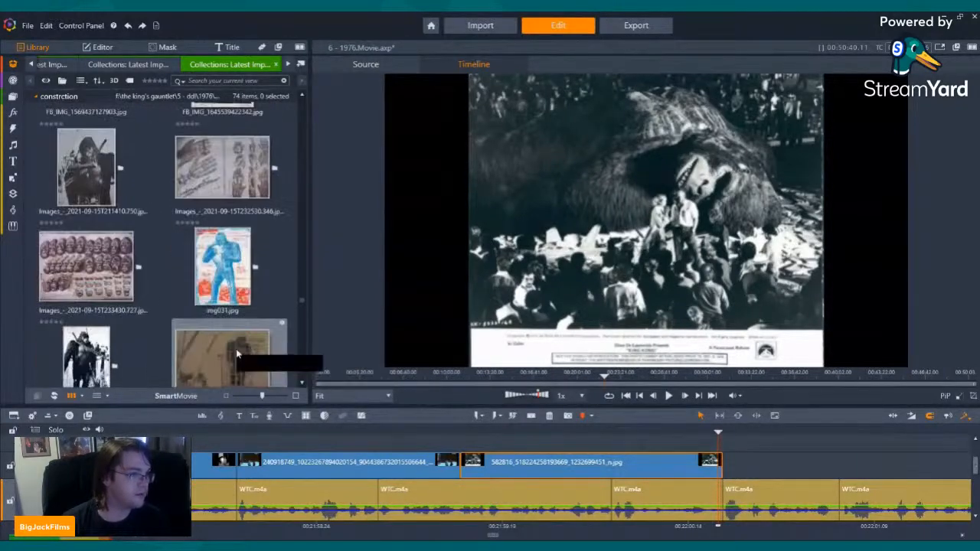
scroll(222, 316, down, 10)
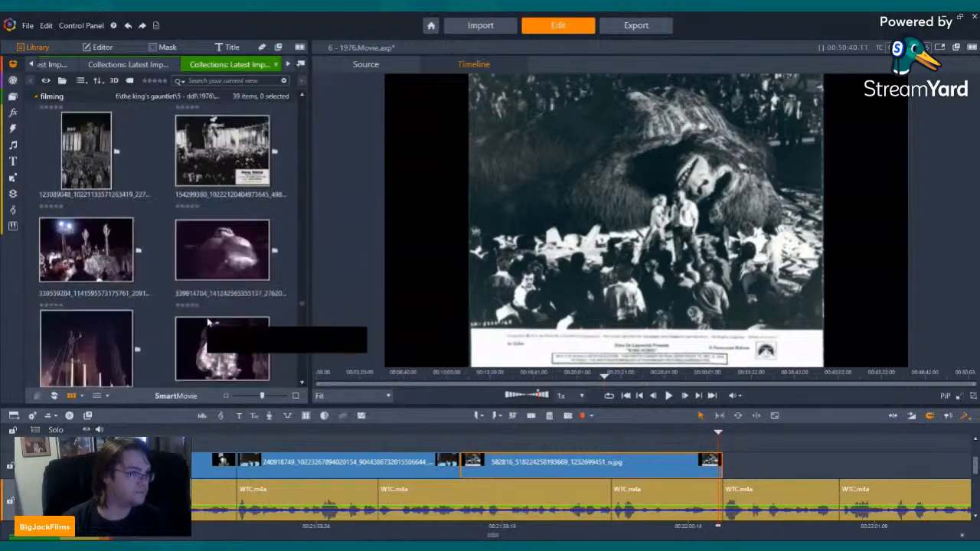
scroll(228, 333, down, 5)
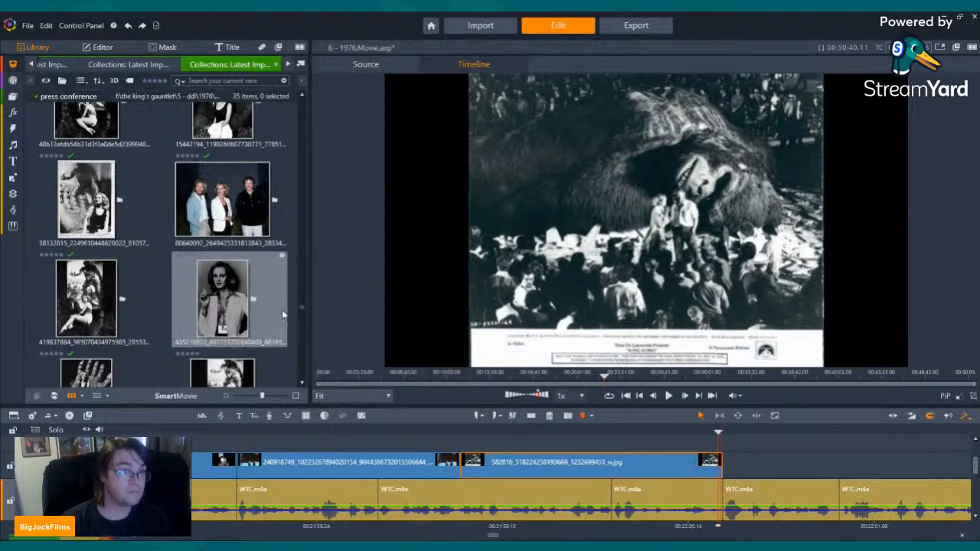
scroll(267, 303, down, 5)
scroll(264, 307, down, 6)
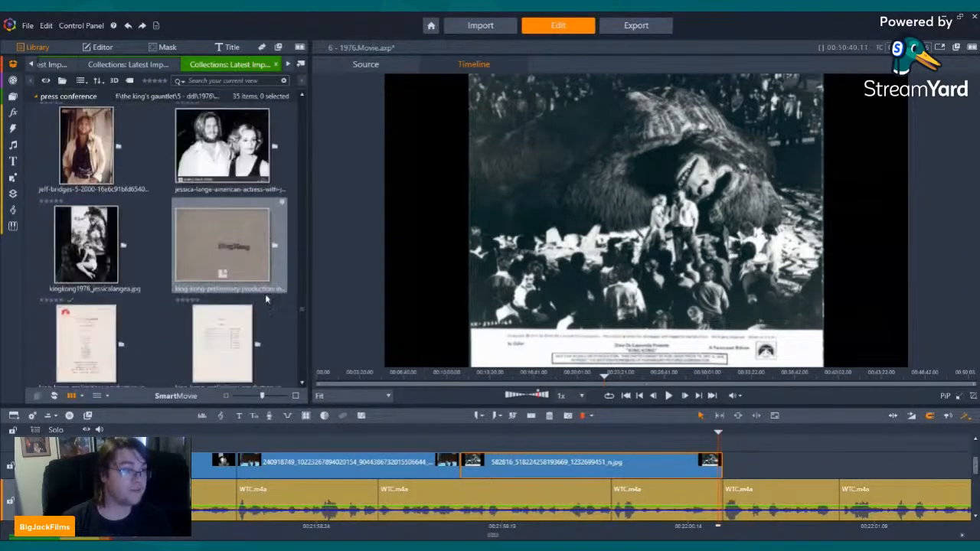
scroll(283, 290, down, 8)
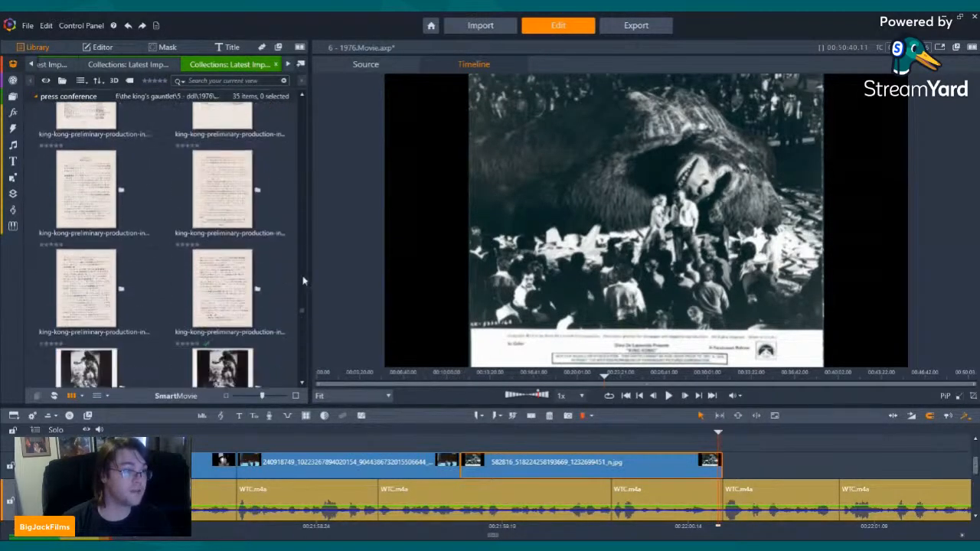
drag(315, 132, 232, 130)
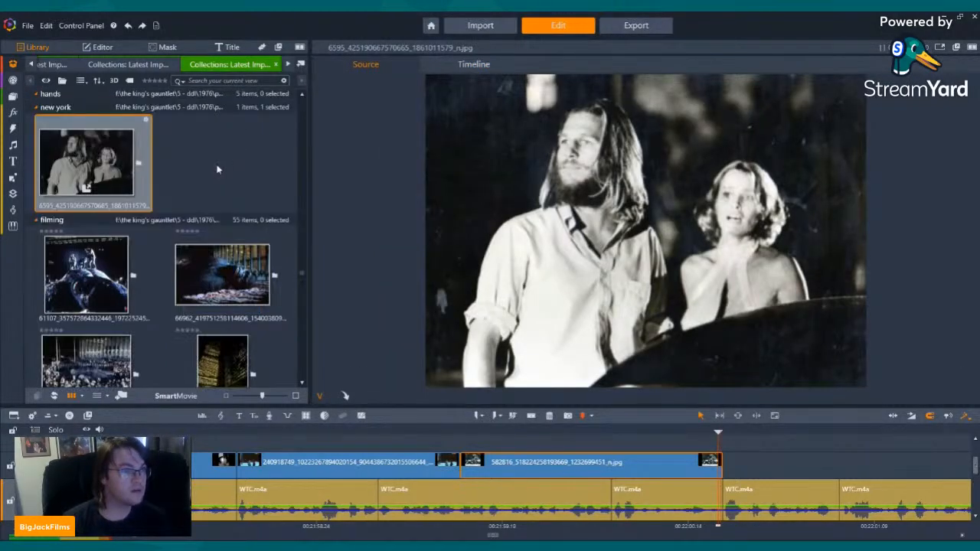
Review the 240918749 photo and the 582816 crowd still in the timeline against the WTC.m4a narration.
click(647, 459)
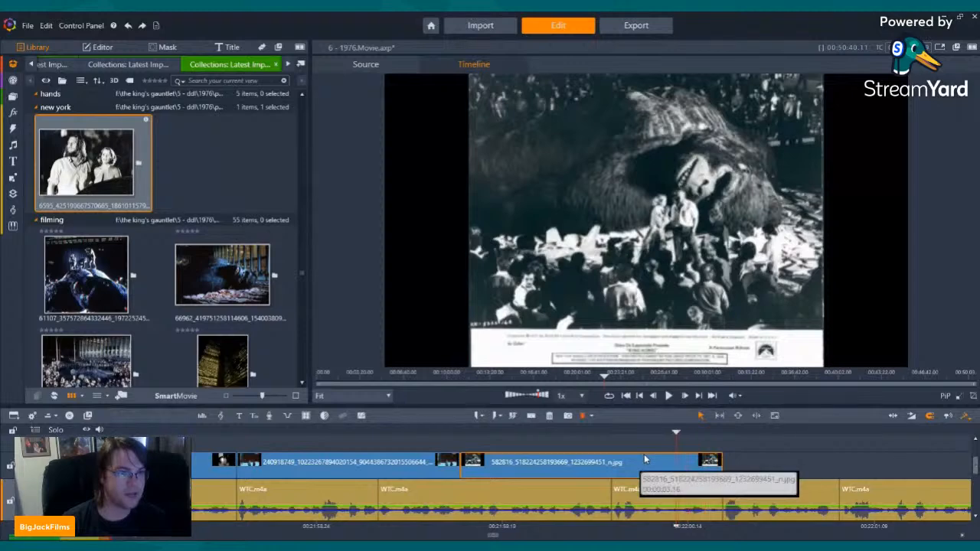
click(375, 463)
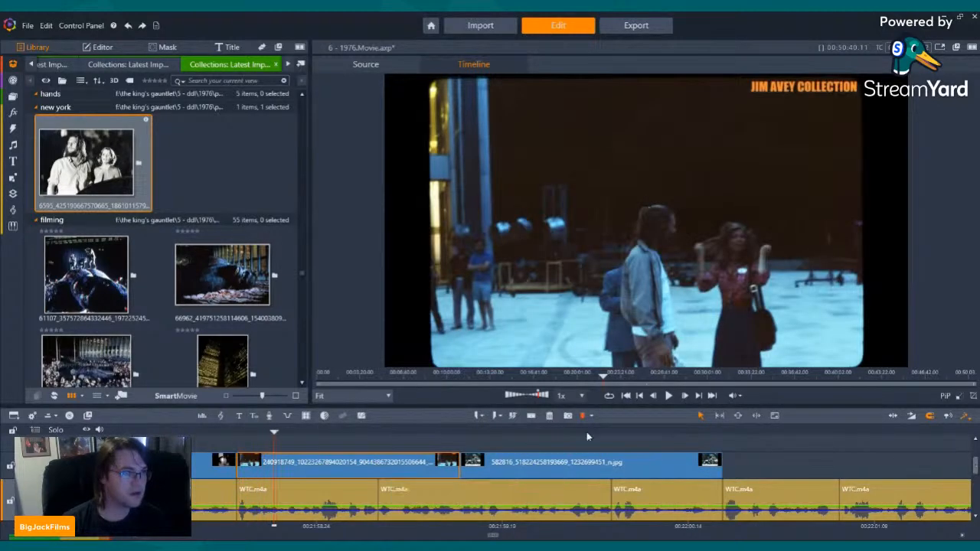
click(685, 431)
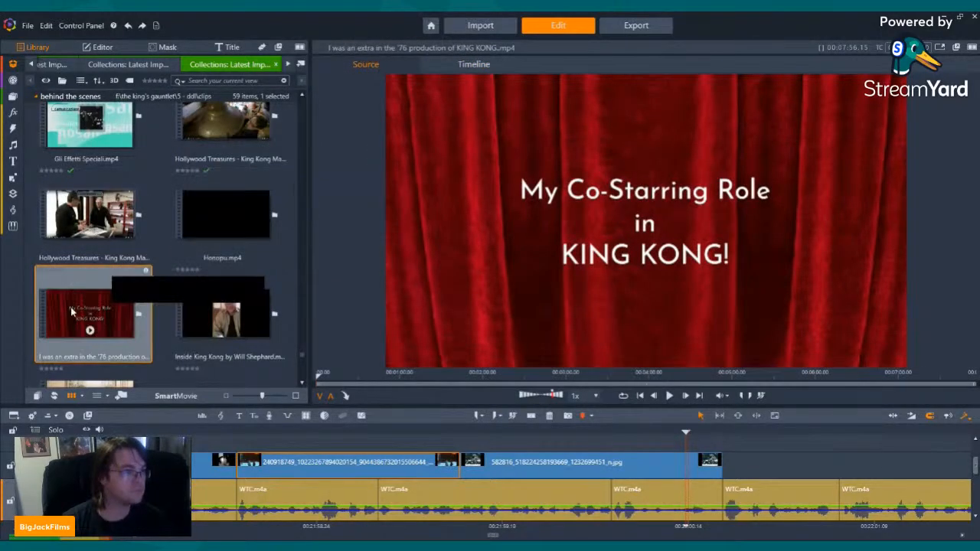
Skim "I was an extra in the '76 production of KING KONG.mp4" and play its interview passages from about one minute in.
click(479, 375)
drag(479, 375, 518, 376)
drag(651, 391, 414, 399)
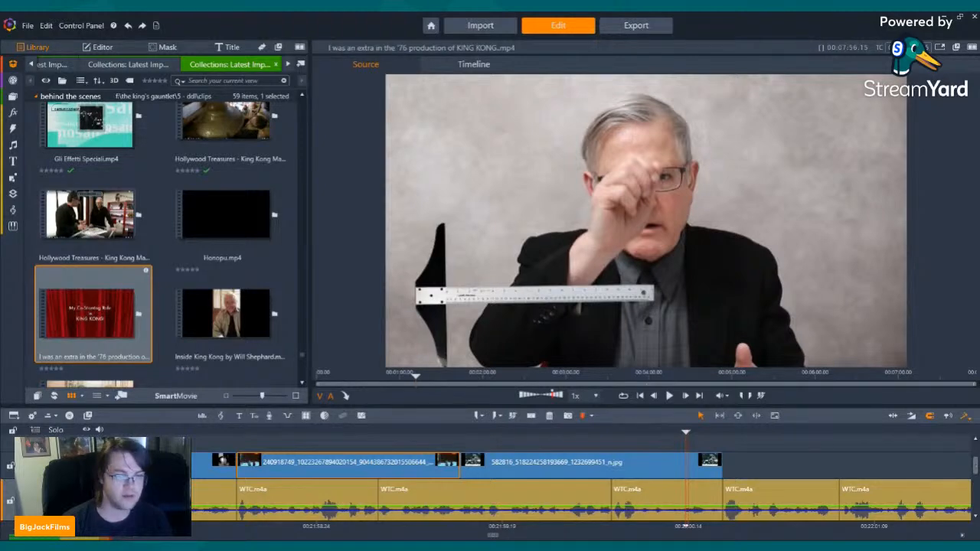
click(669, 396)
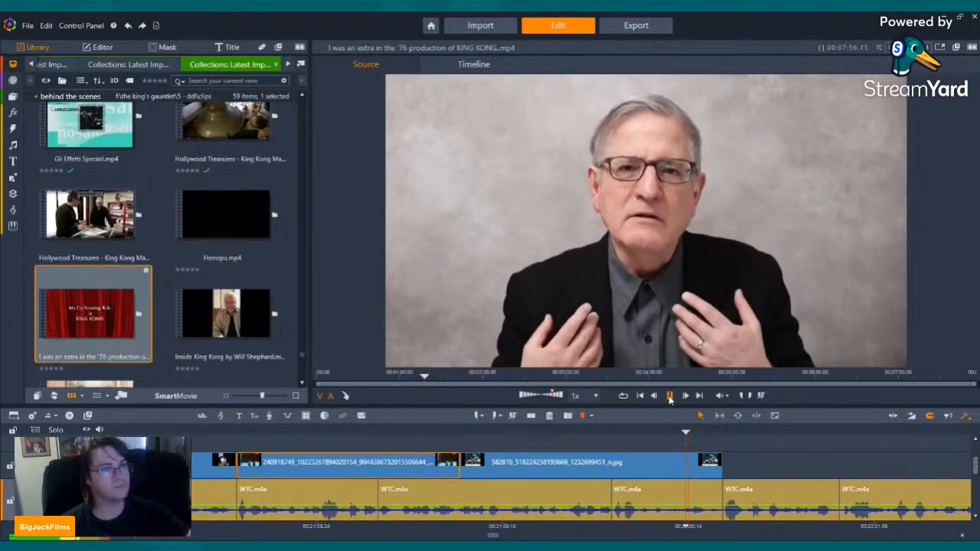
click(466, 375)
click(669, 395)
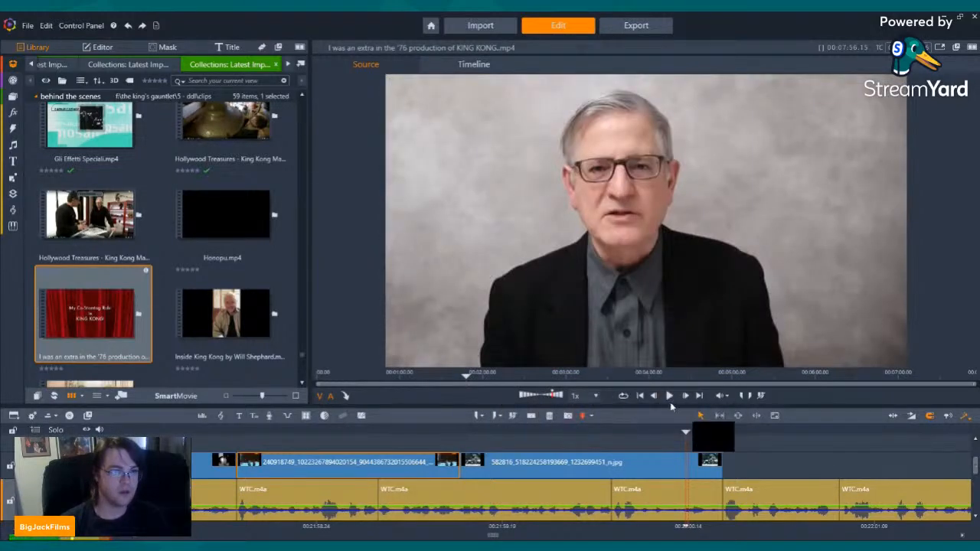
click(669, 395)
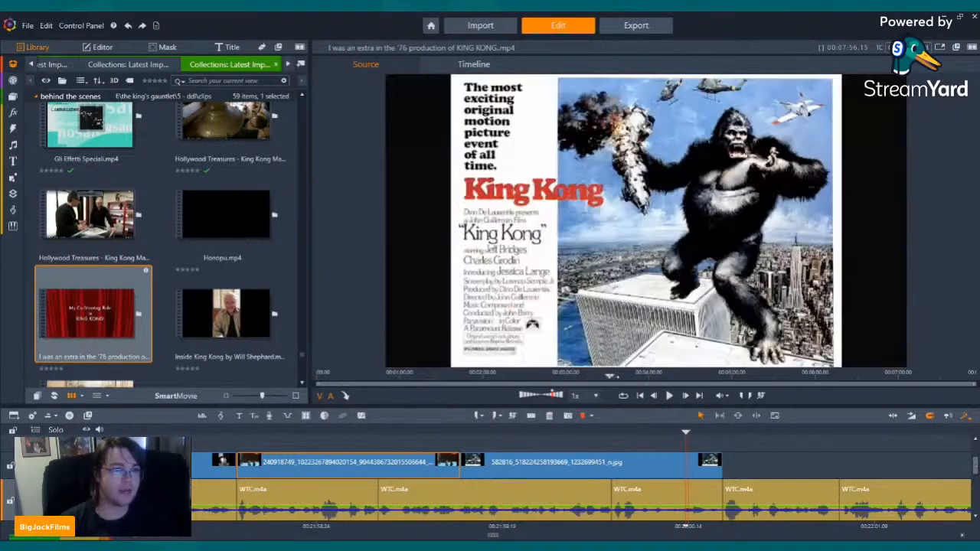
Replay the extra's interview from about 00:03:17, just before the King Kong poster shot.
key(space)
drag(616, 376, 589, 376)
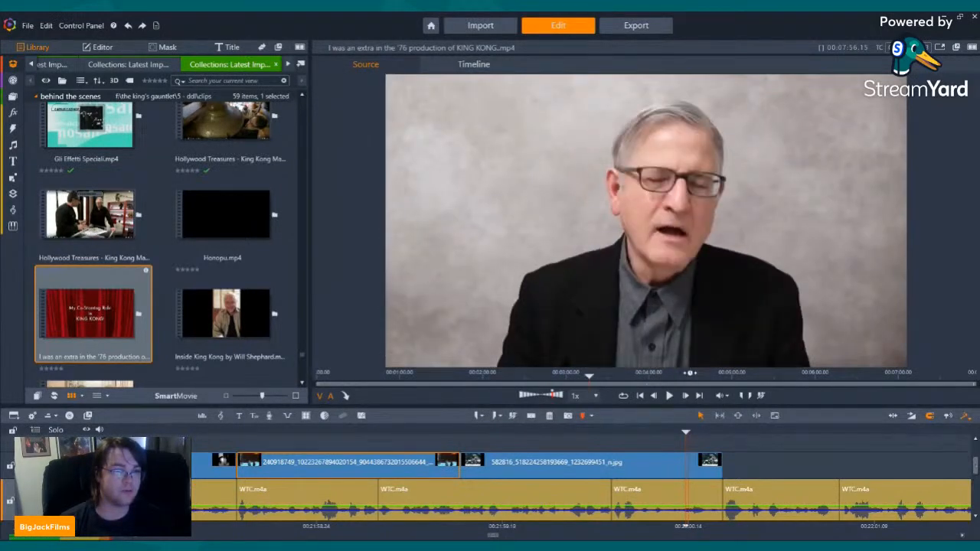
click(671, 395)
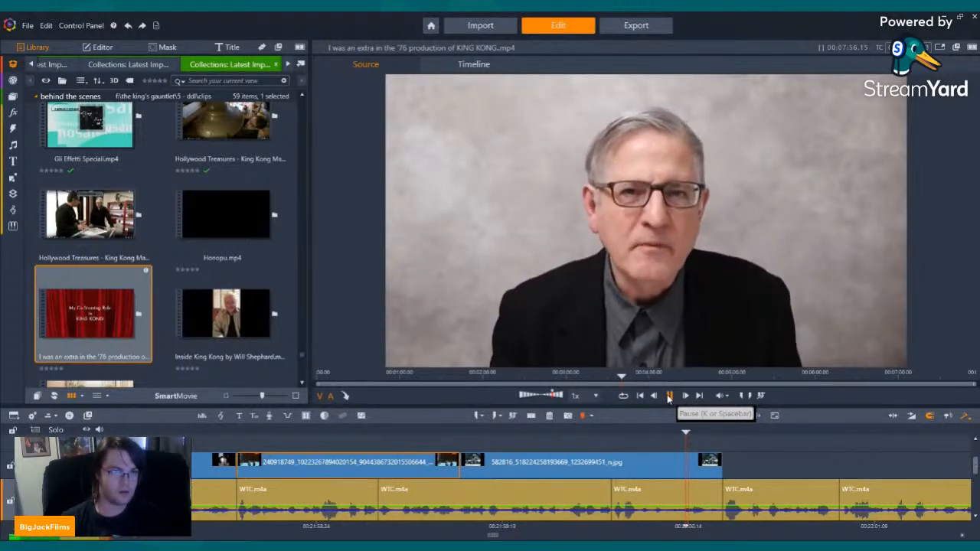
click(668, 396)
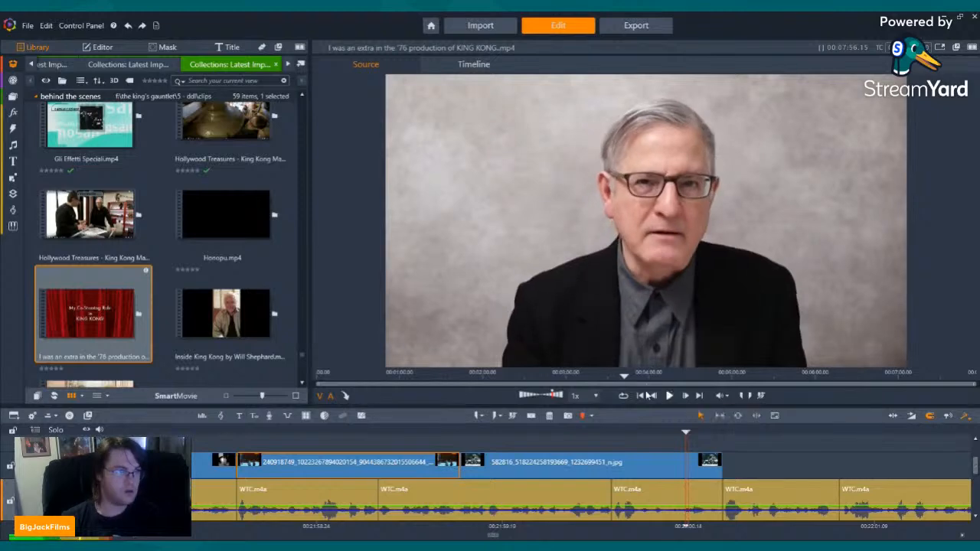
Detect scenes by content in "I was an extra in the '76 production of KING KONG.mp4".
right_click(89, 320)
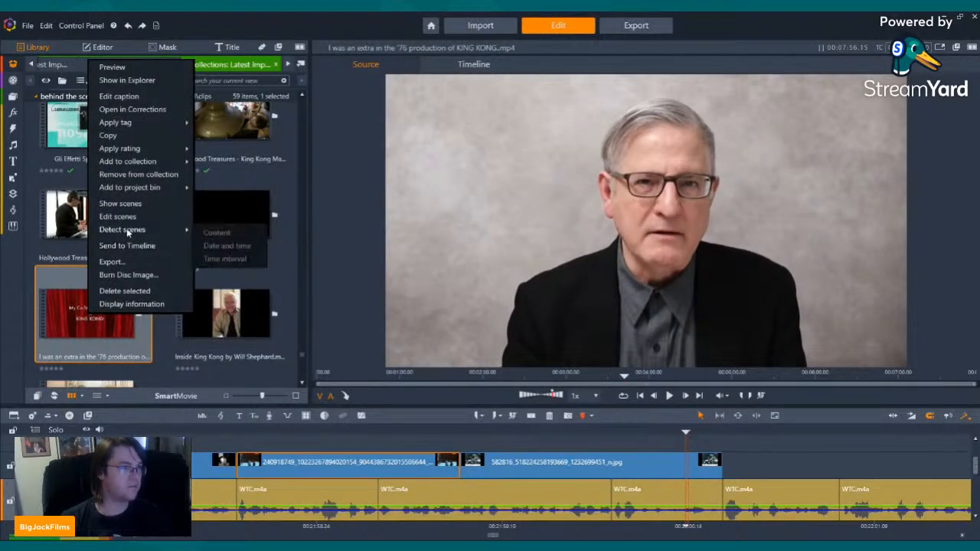
mouse_move(126, 228)
click(219, 245)
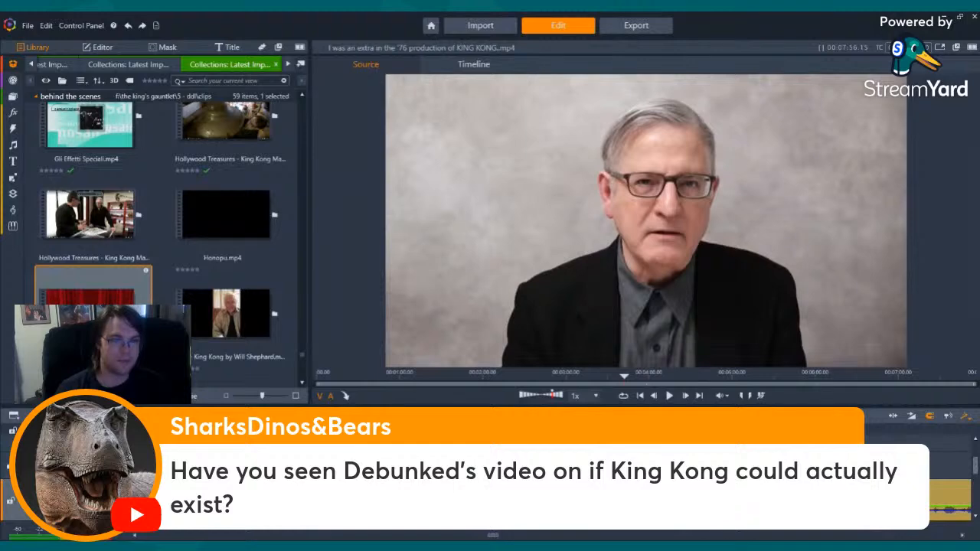
Preview the detected scenes of the extra's interview video at 00:03:16, 00:03:20 (King Kong poster) and 00:03:27.
click(89, 182)
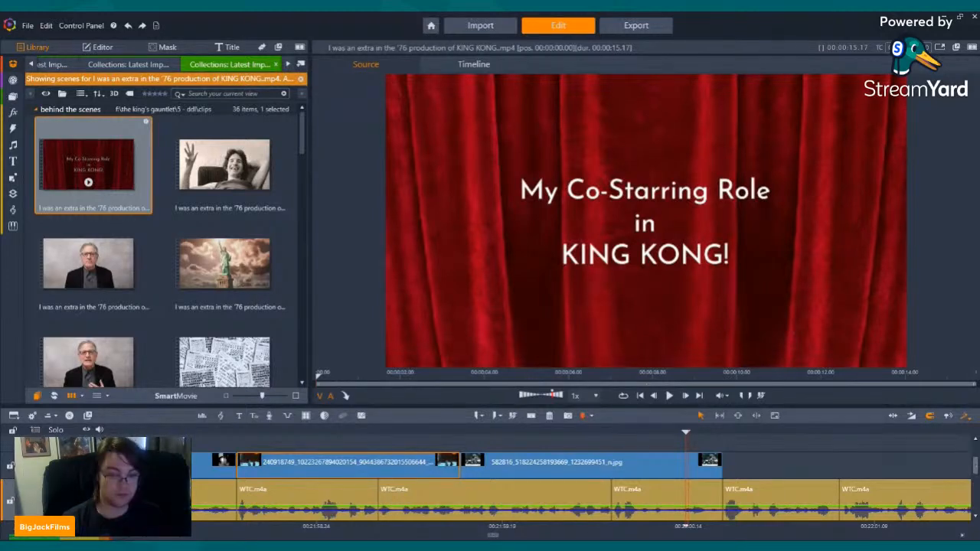
scroll(198, 234, down, 10)
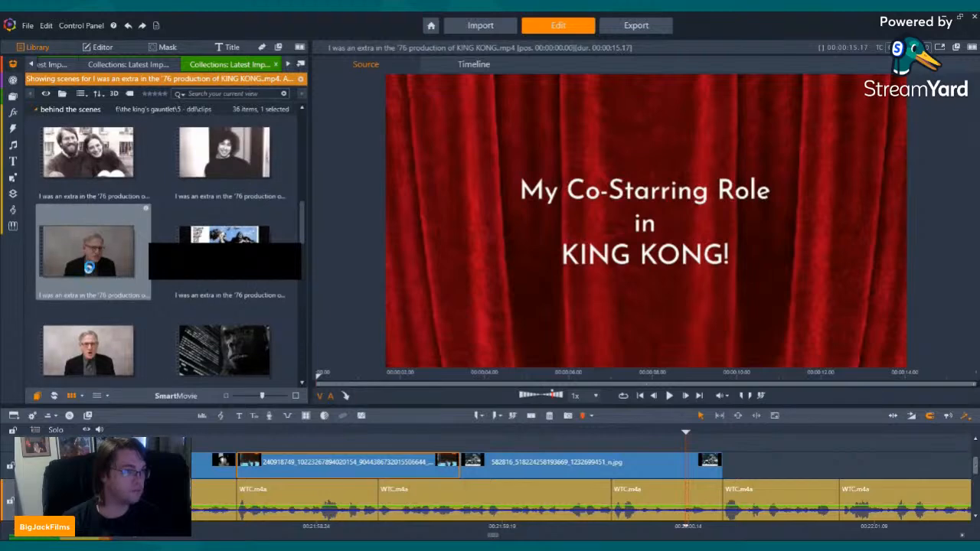
click(90, 269)
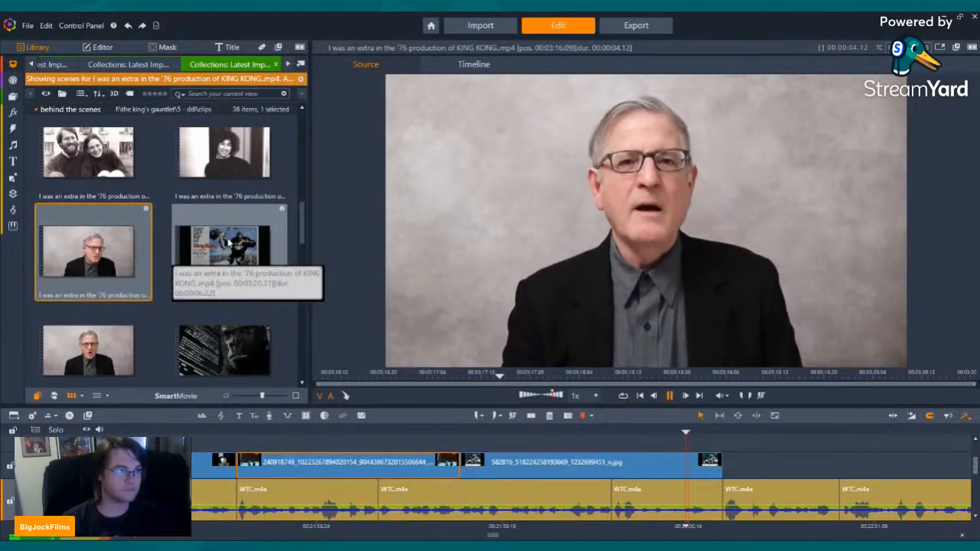
click(223, 271)
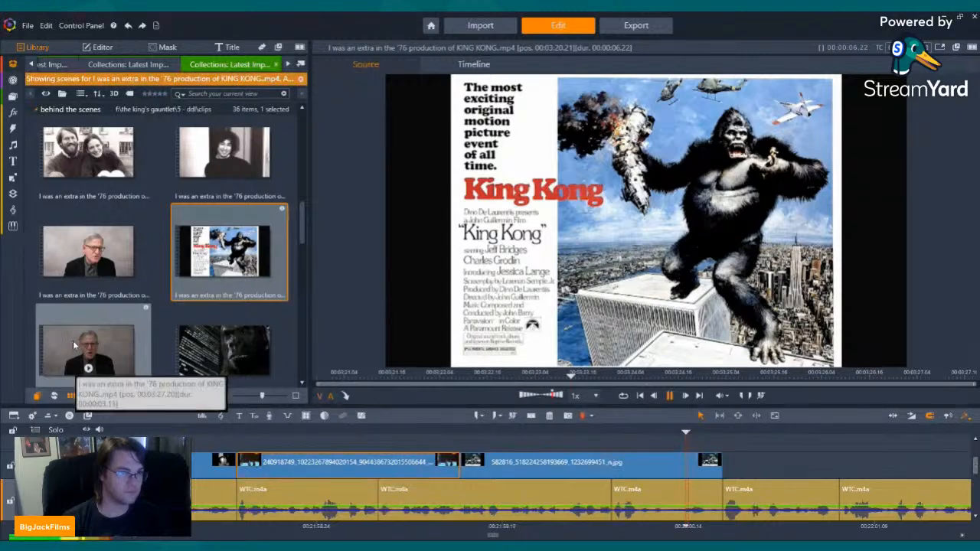
click(84, 345)
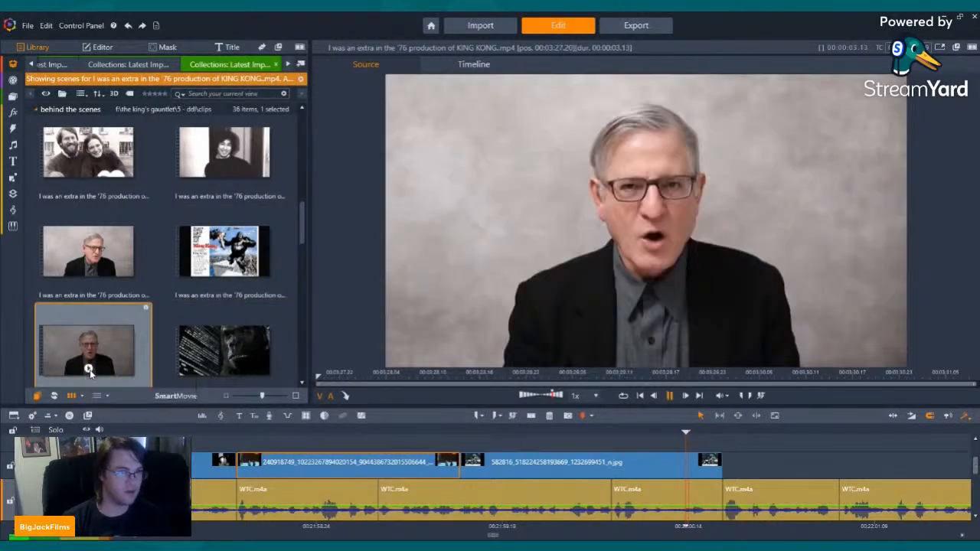
Preview the extra video's neighbouring scenes, including the black-and-white Kong building shot at 00:03:31.
scroll(92, 337, down, 3)
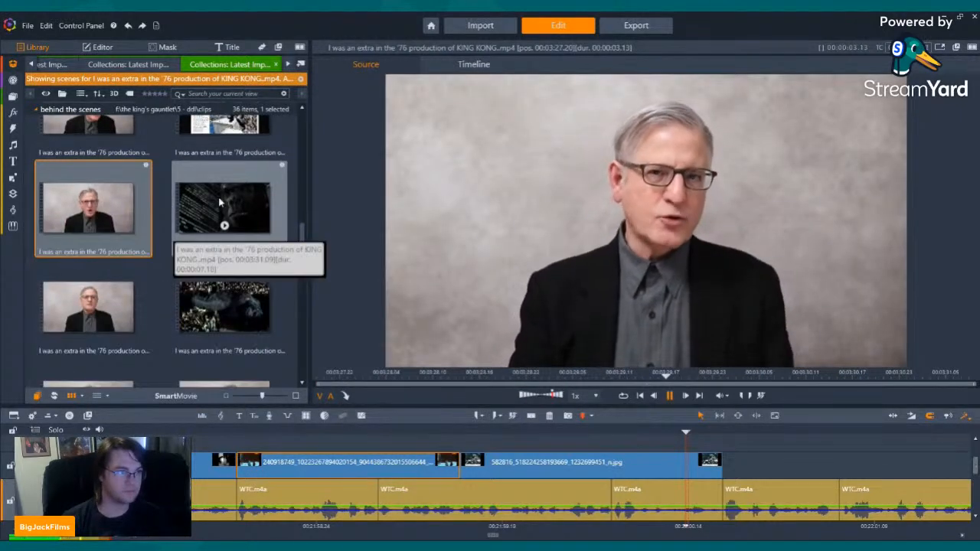
scroll(222, 223, up, 3)
mouse_move(225, 246)
mouse_down()
mouse_move(765, 406)
mouse_move(737, 516)
mouse_move(214, 297)
mouse_up()
scroll(212, 297, down, 4)
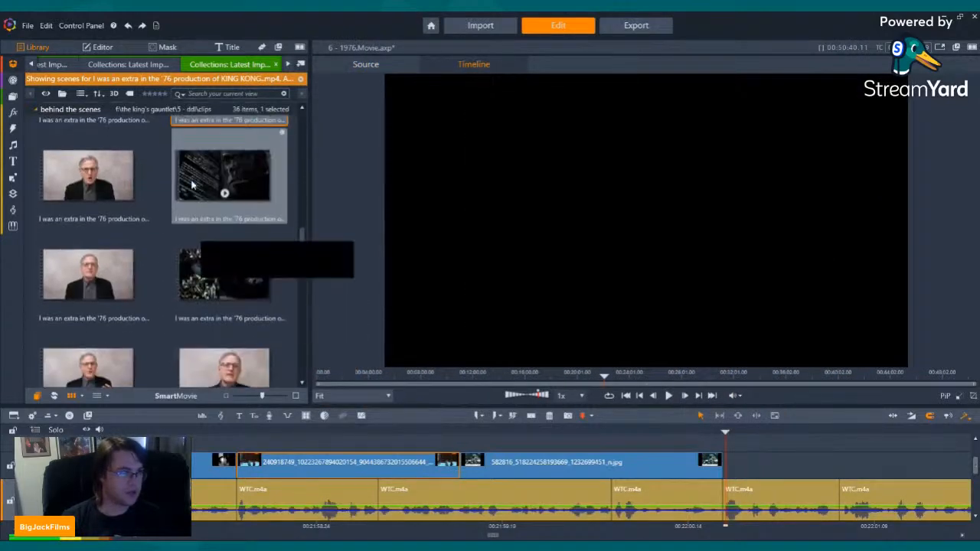
click(220, 188)
click(224, 190)
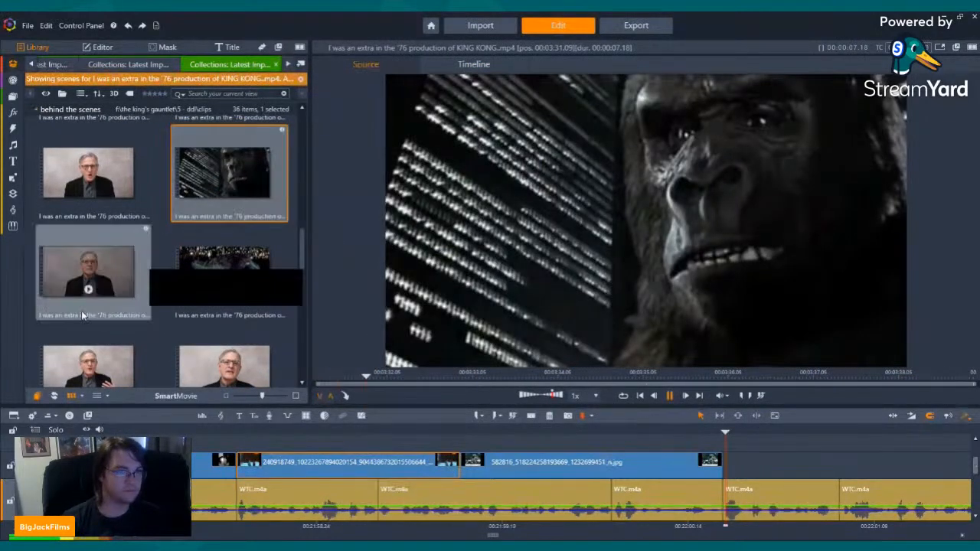
Insert the 00:03:27 interview scene into the timeline after the 582816 still, then play it and split it near its end.
click(86, 182)
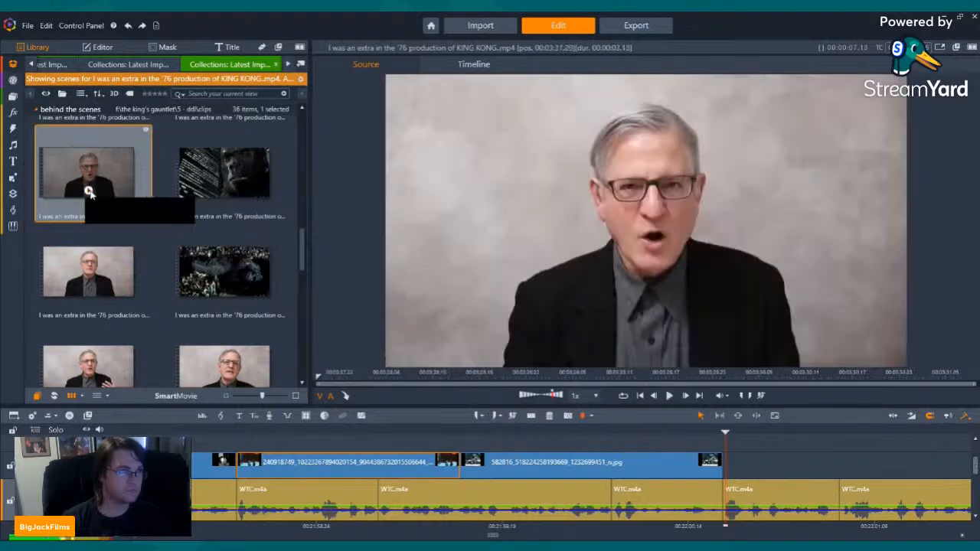
drag(640, 372, 725, 511)
key(space)
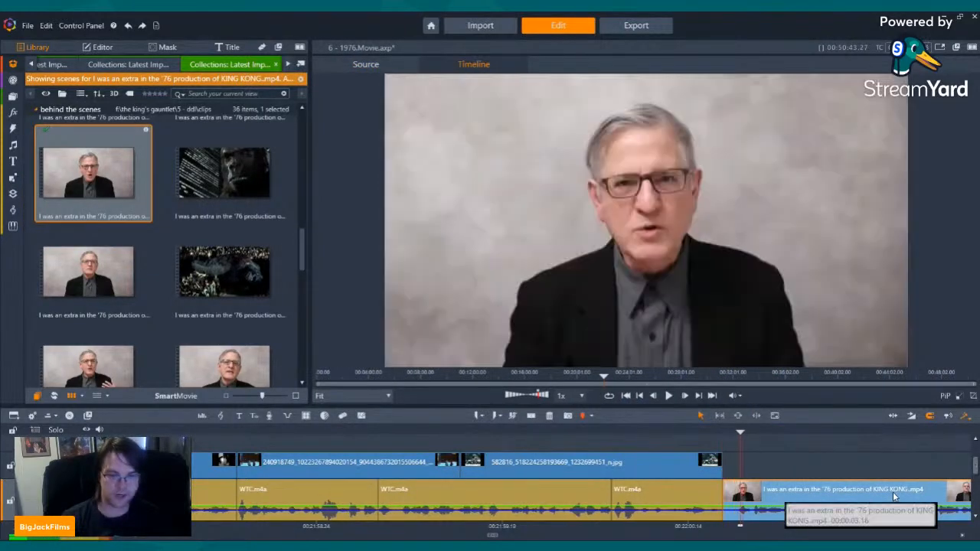
key(space)
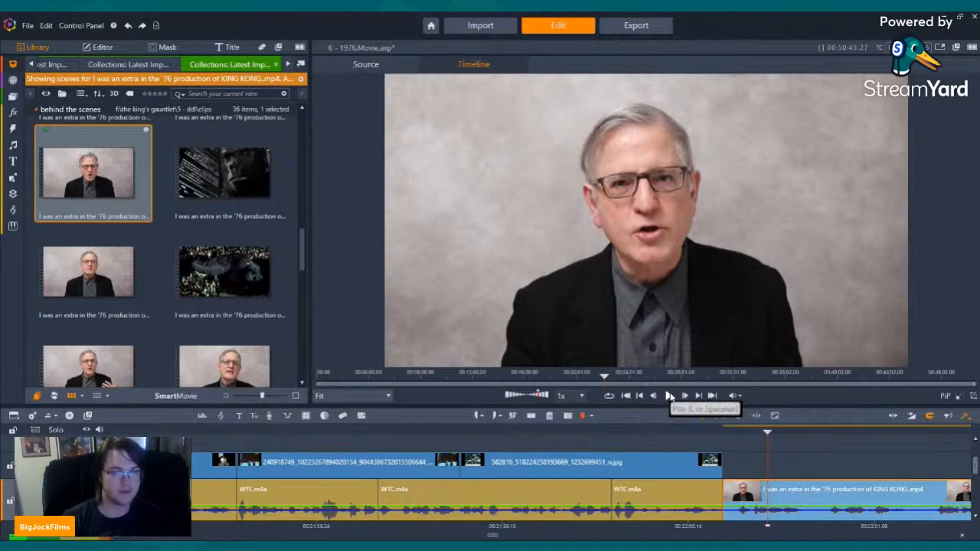
click(670, 395)
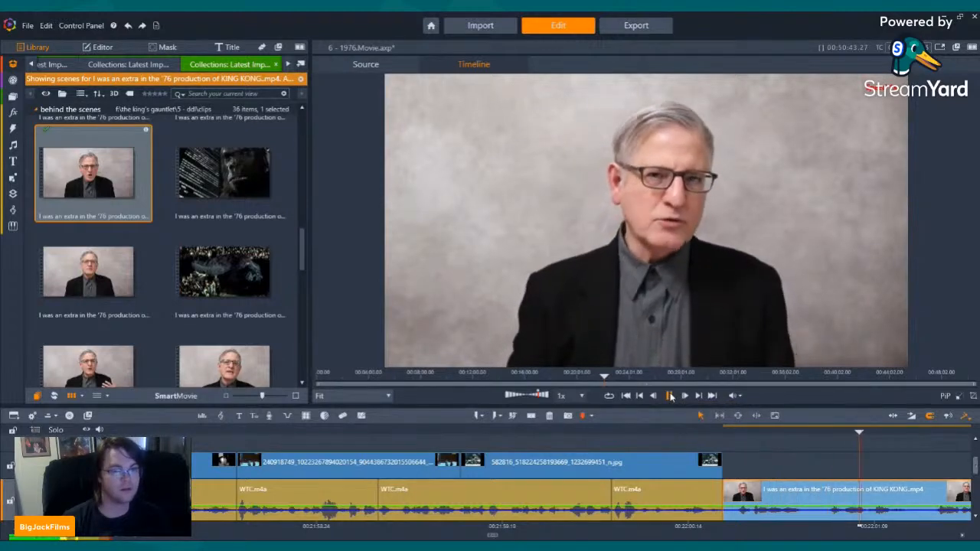
click(671, 396)
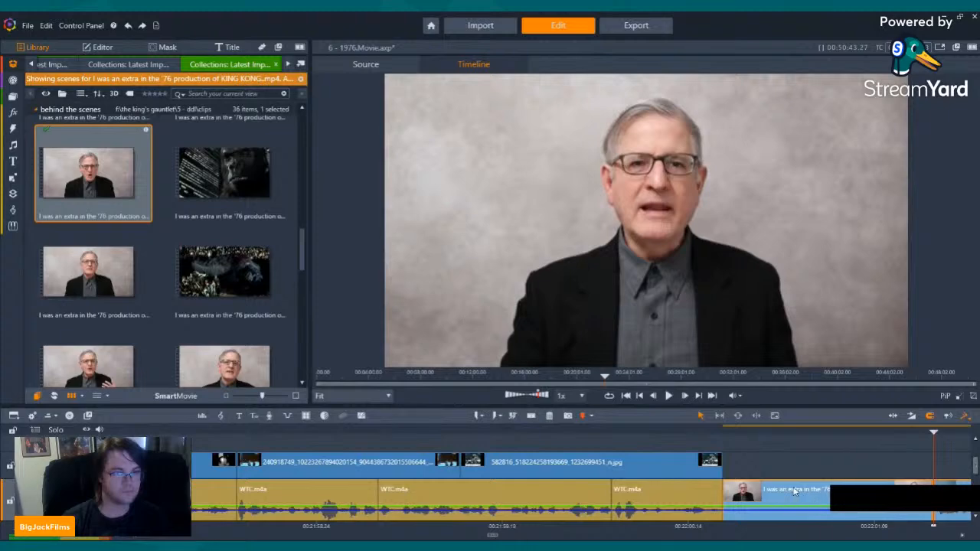
Insert the 00:03:20 King Kong poster scene at the start of the newly placed interview clip.
click(640, 396)
scroll(216, 203, up, 1)
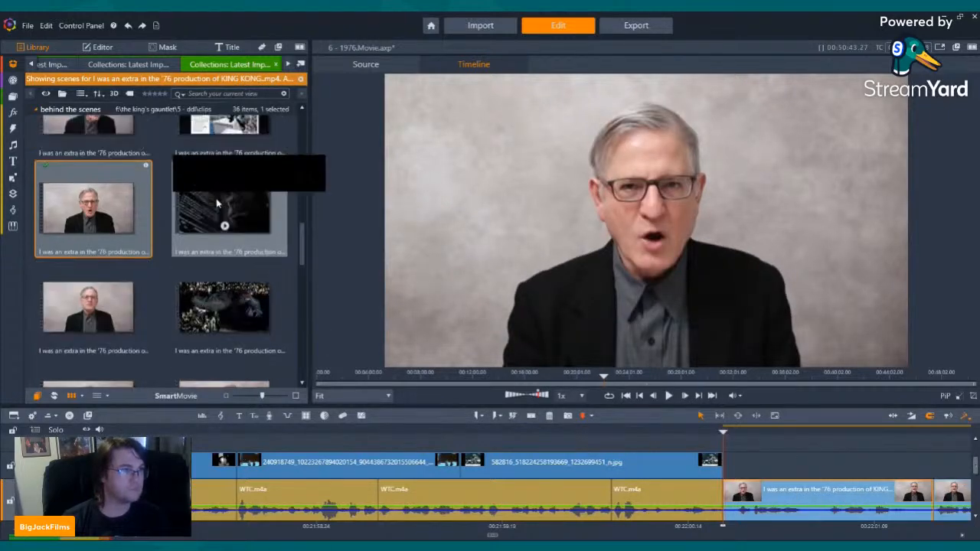
drag(216, 203, 726, 494)
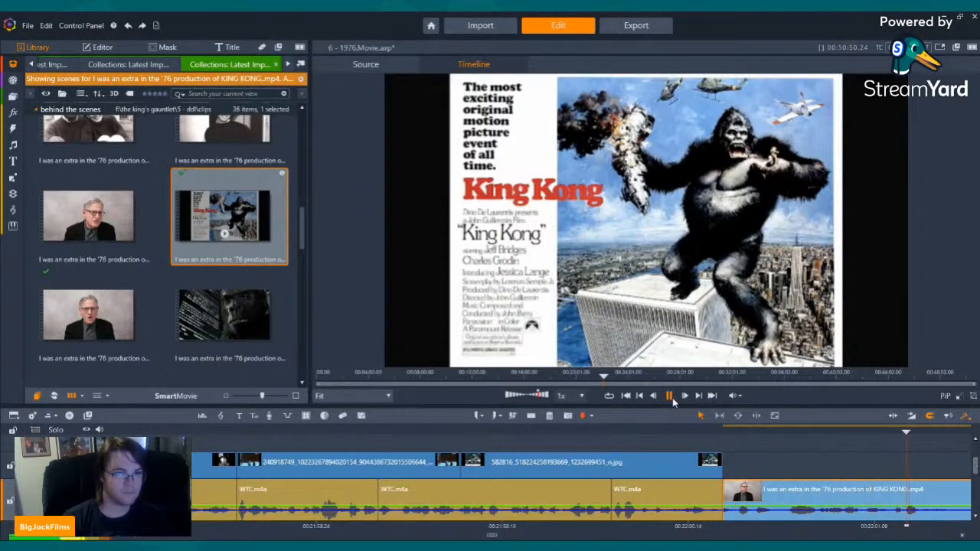
Play the poster scene in the timeline, split it near 00:22:09, and delete the part before the split.
click(670, 396)
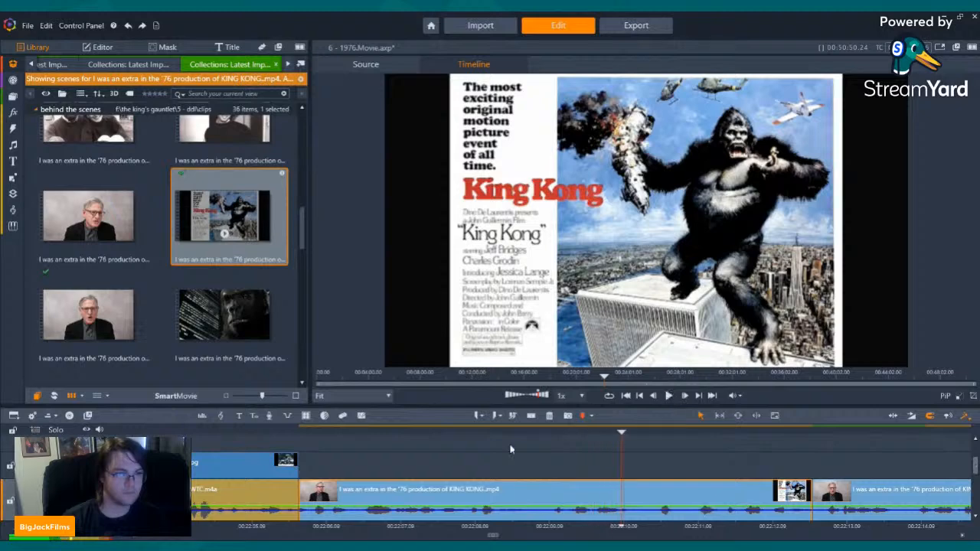
click(669, 395)
click(670, 396)
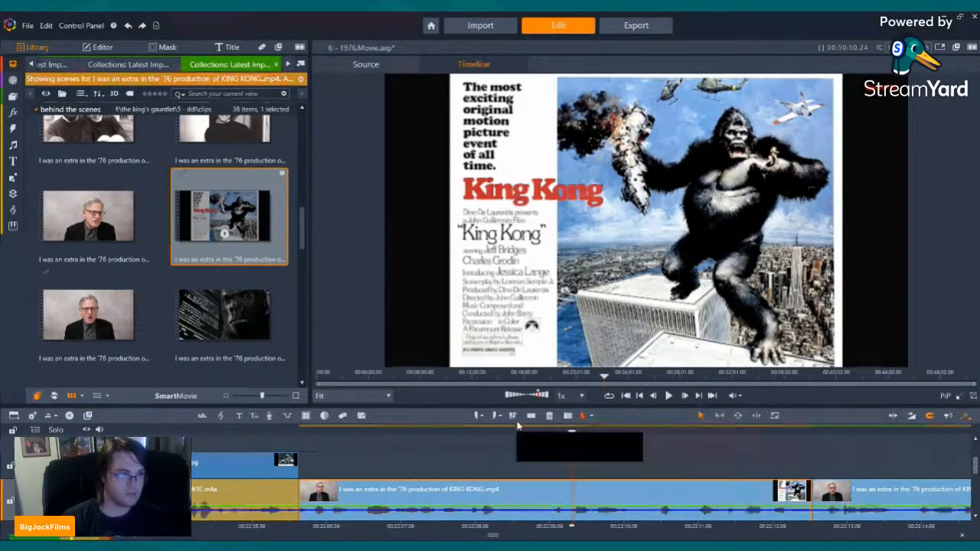
click(530, 416)
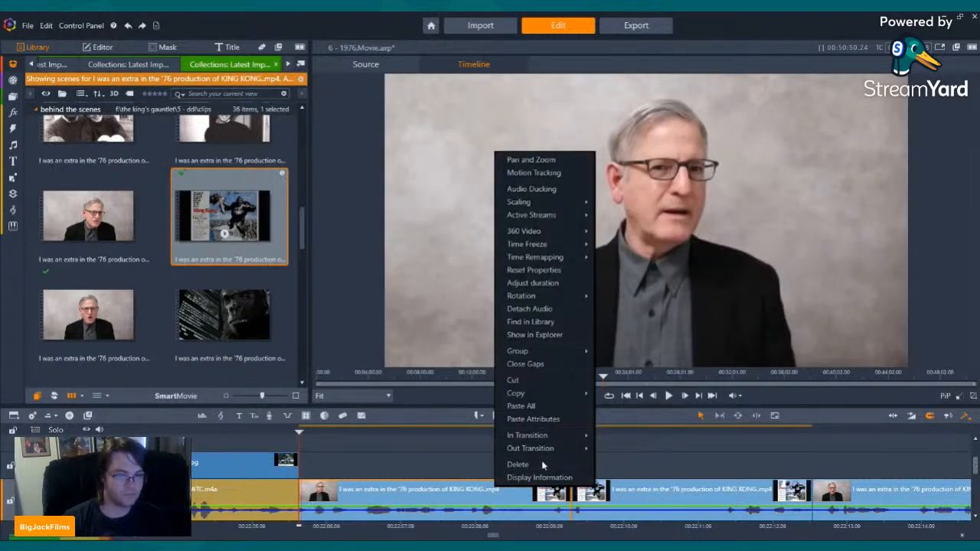
click(543, 464)
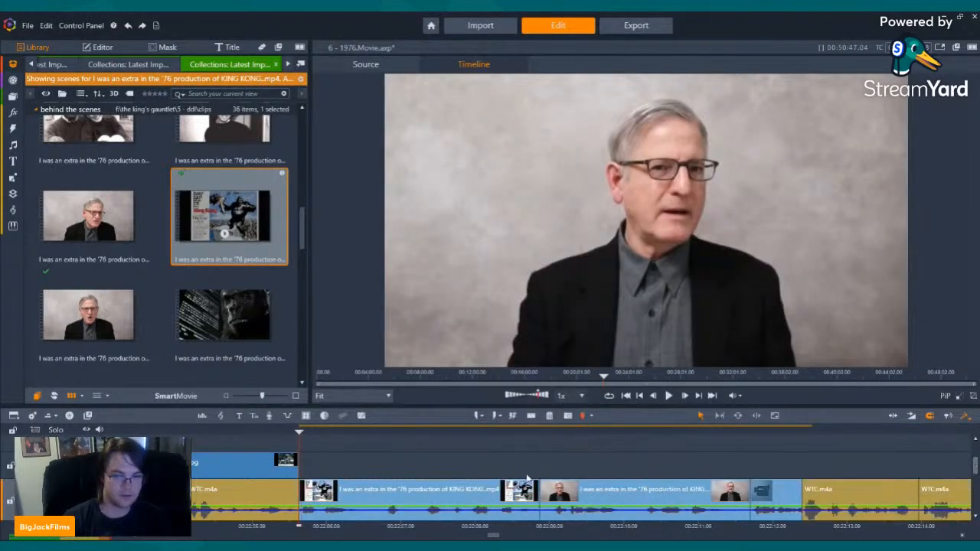
Restrict the remaining poster clip's active streams to audio only.
right_click(422, 504)
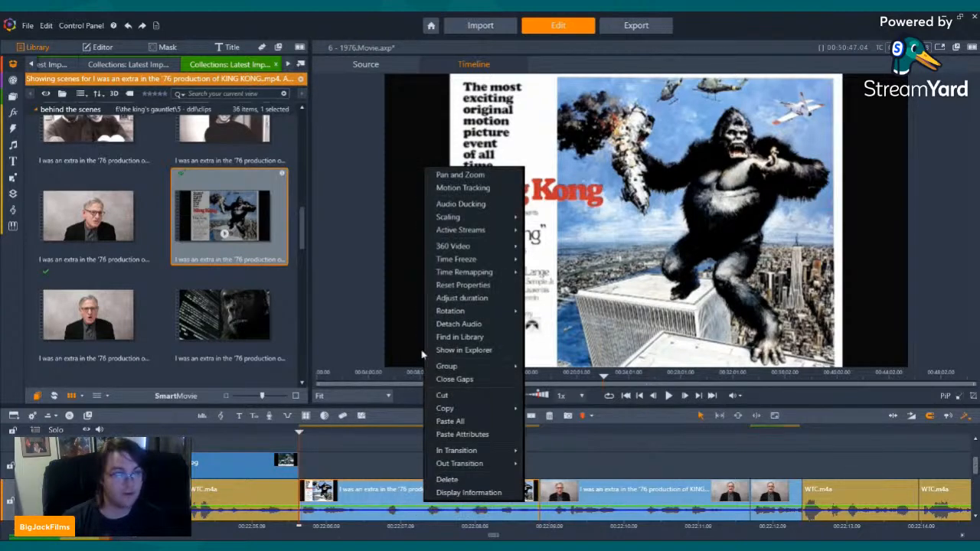
mouse_move(471, 238)
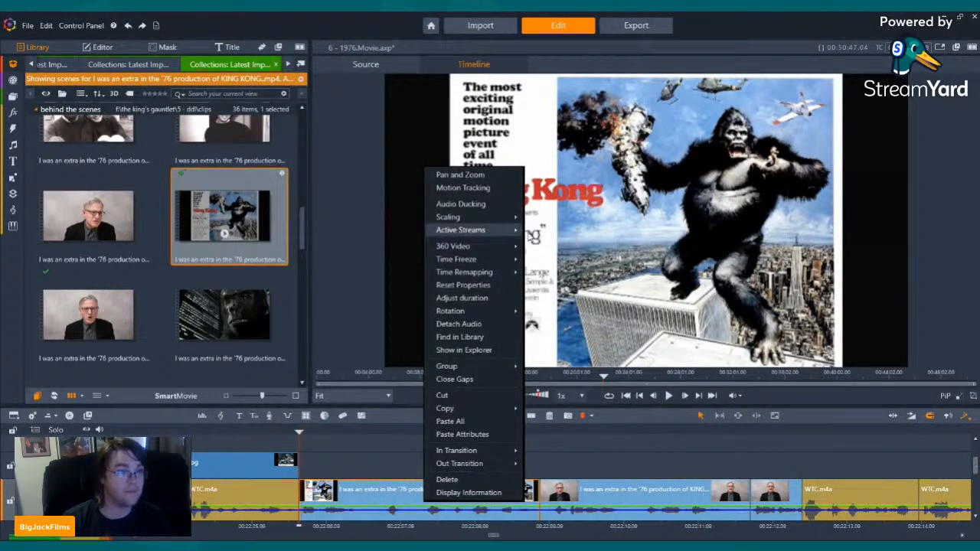
click(539, 243)
click(583, 499)
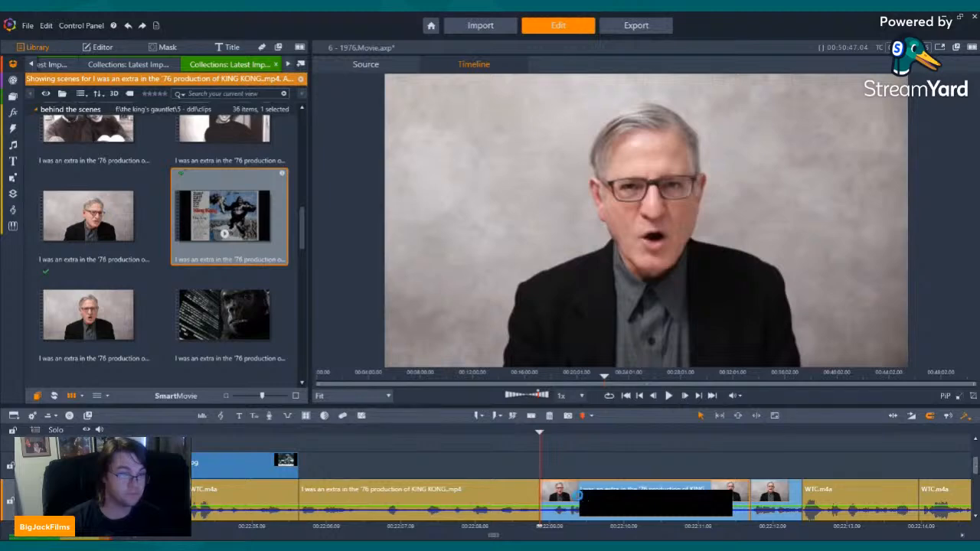
right_click(578, 496)
click(462, 459)
Listen through the audio-only poster clip, split it before 00:22:07, and delete the portion after the split.
key(Left)
key(Left)
key(Left)
key(Left)
key(Left)
key(Left)
key(Left)
key(Left)
key(Left)
key(Left)
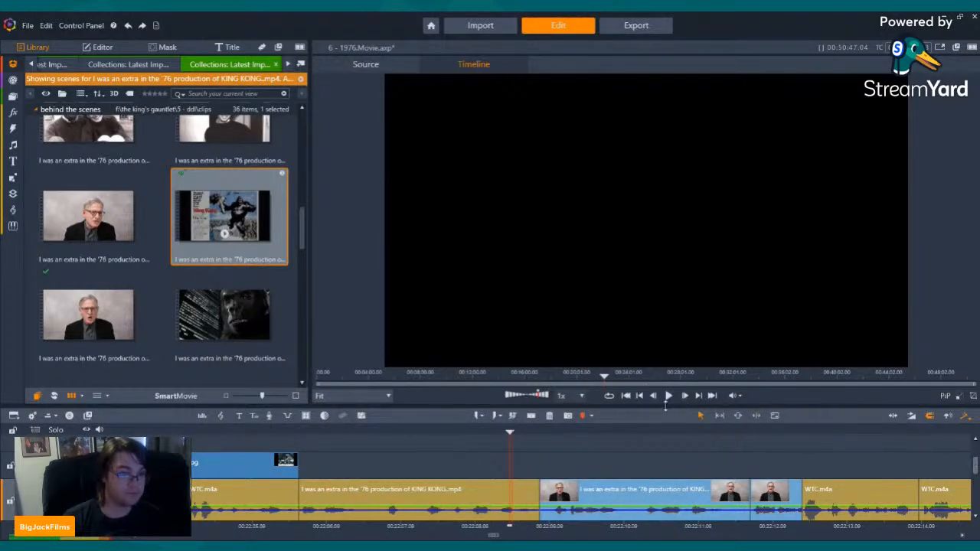
click(668, 397)
click(310, 437)
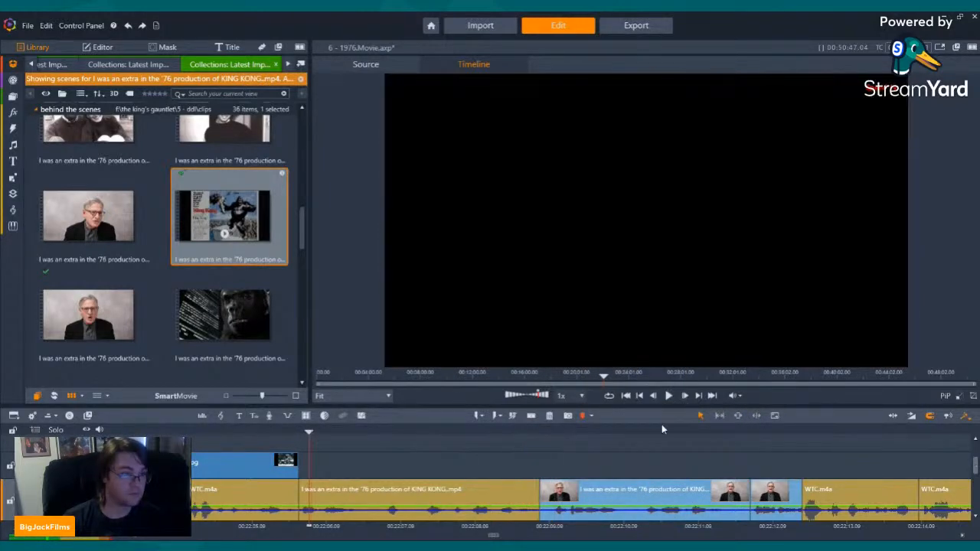
click(668, 396)
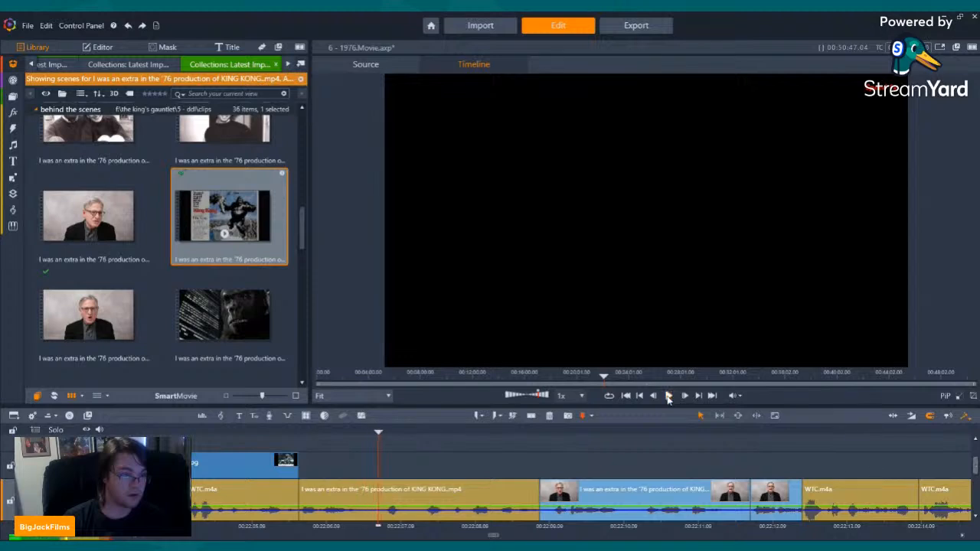
click(668, 397)
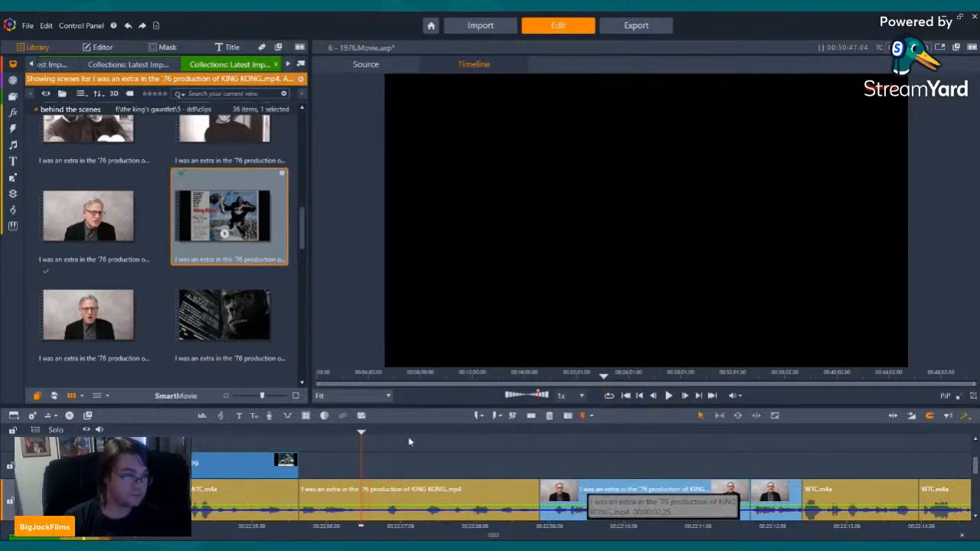
click(530, 414)
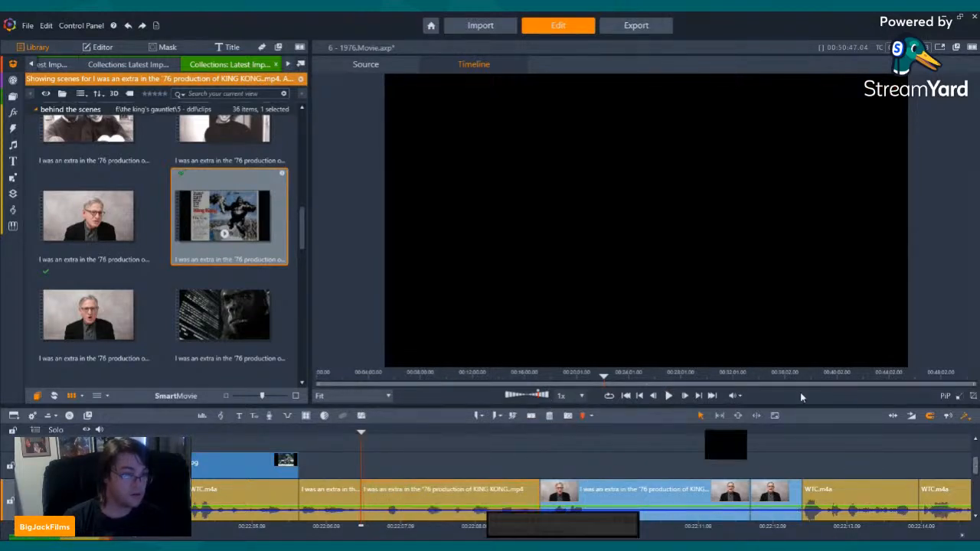
click(669, 397)
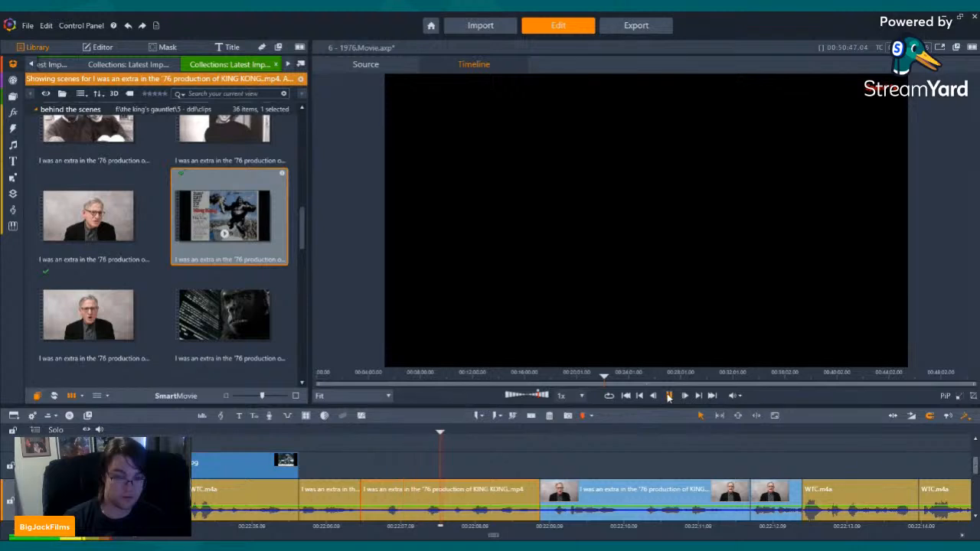
click(668, 397)
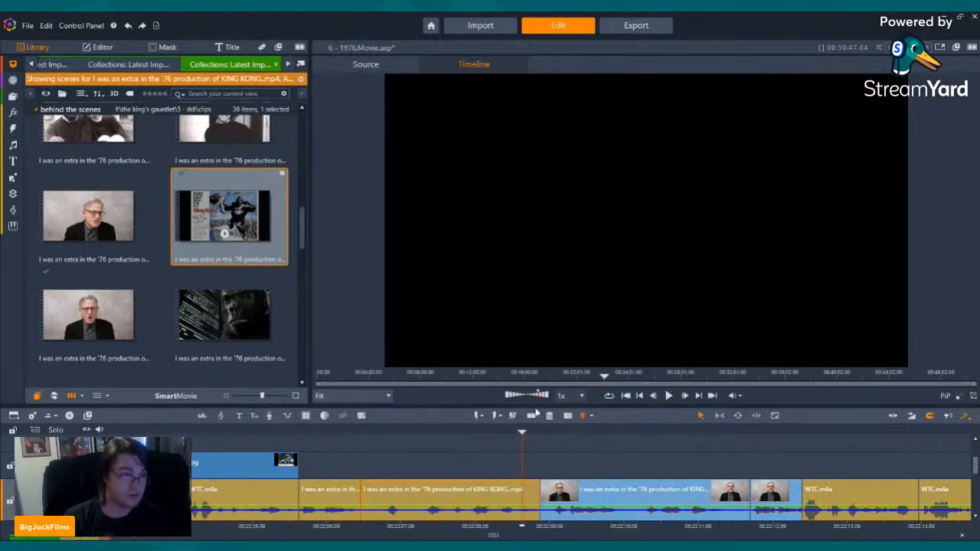
key(Delete)
Play back the transition from the shortened audio-only clip into the interview clip.
click(334, 432)
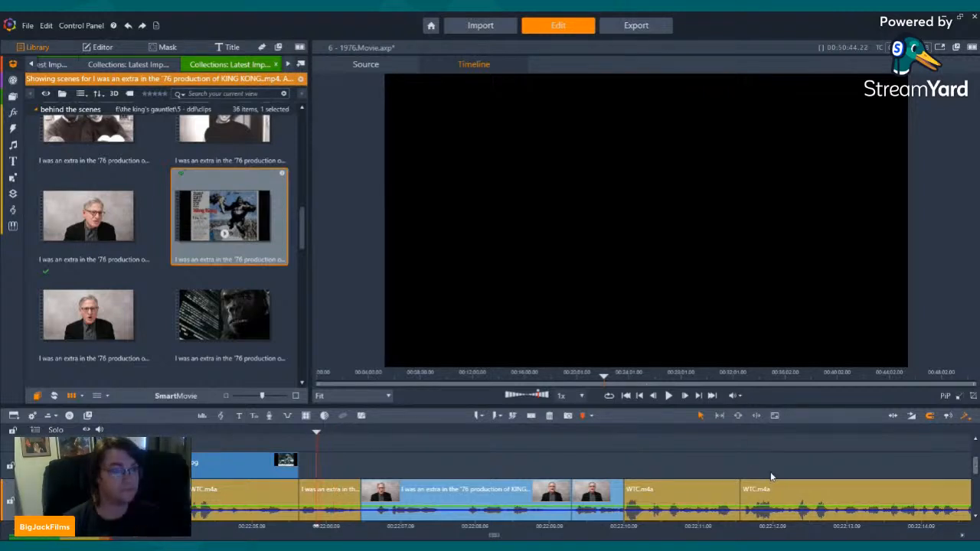
click(669, 396)
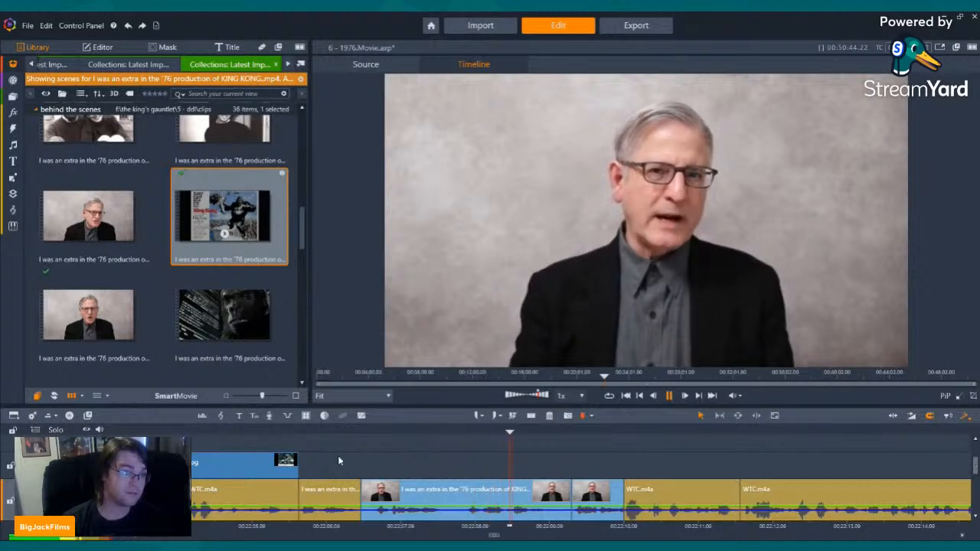
click(363, 432)
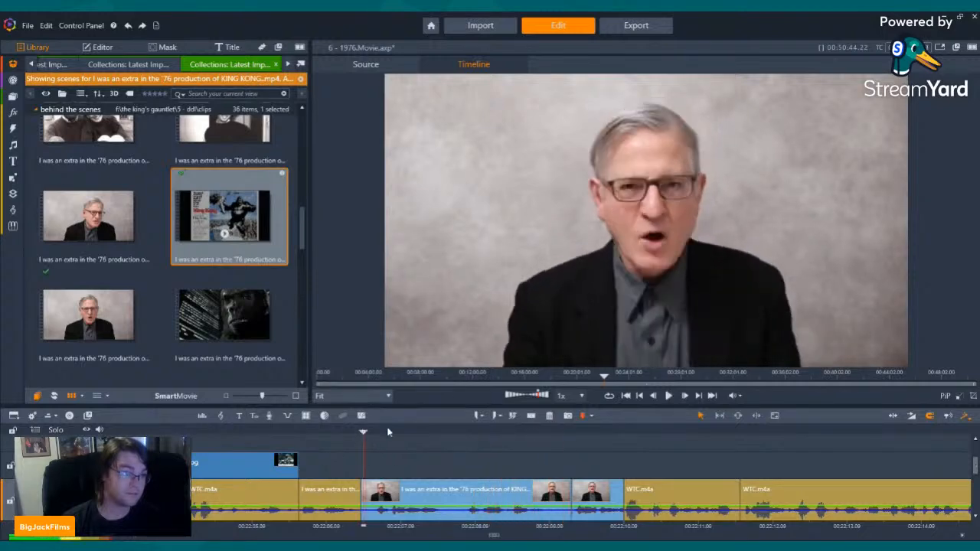
click(669, 396)
click(669, 396)
Split the interview clip a few frames after its start, just before 00:22:07, and delete the short opening piece.
key(Left)
key(Left)
key(Left)
key(Left)
key(Left)
key(Left)
key(Left)
key(Left)
key(Left)
key(Left)
key(Left)
key(Left)
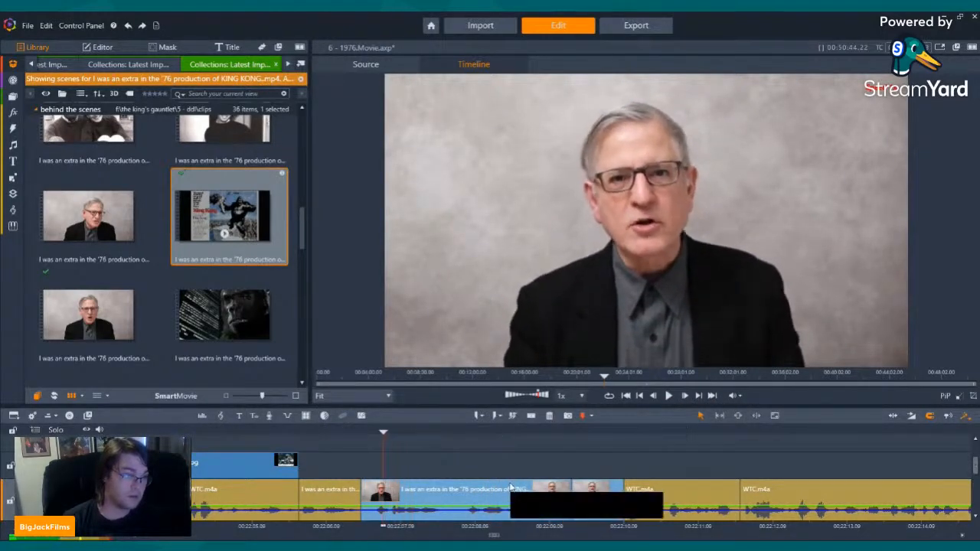
click(519, 417)
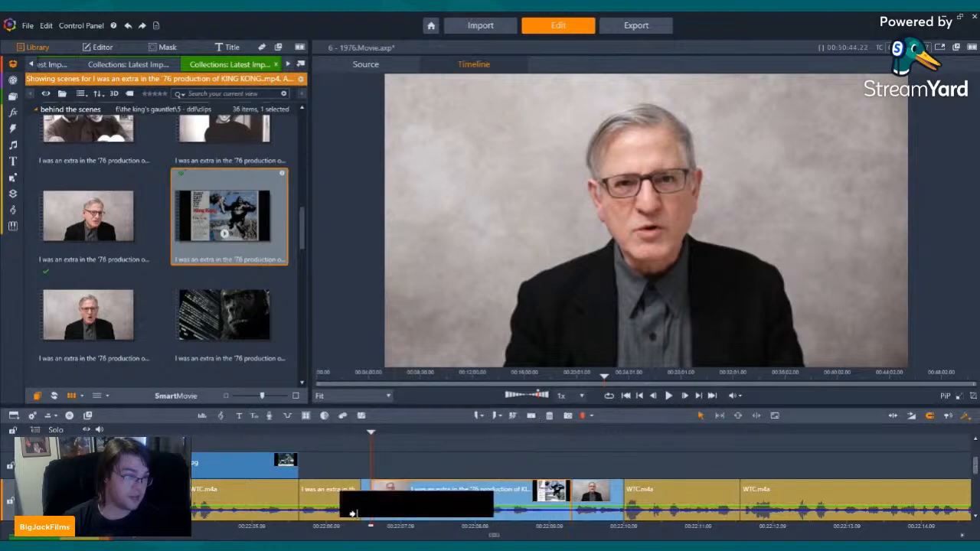
click(367, 518)
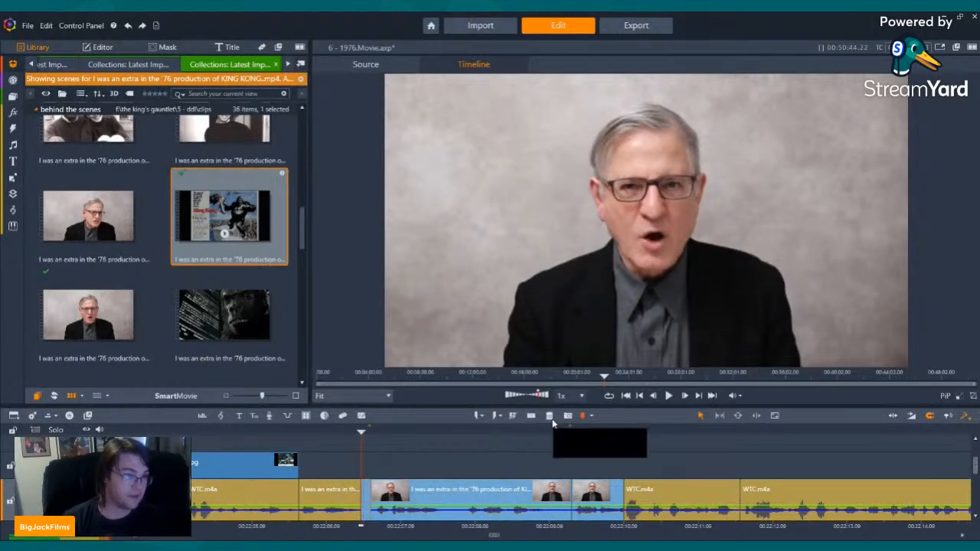
click(551, 417)
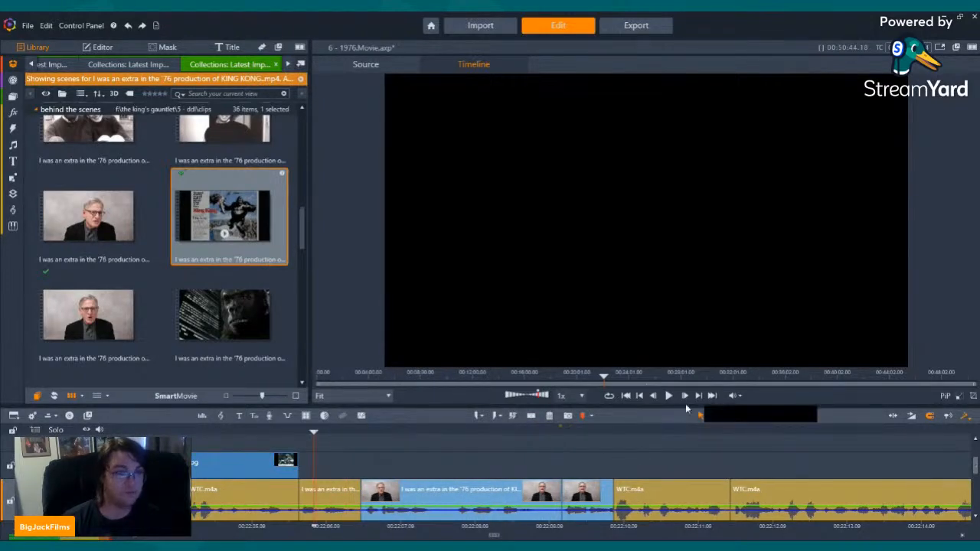
Play the trimmed interview clip, find the cut point shortly before 00:22:08, and split the clip there.
click(669, 395)
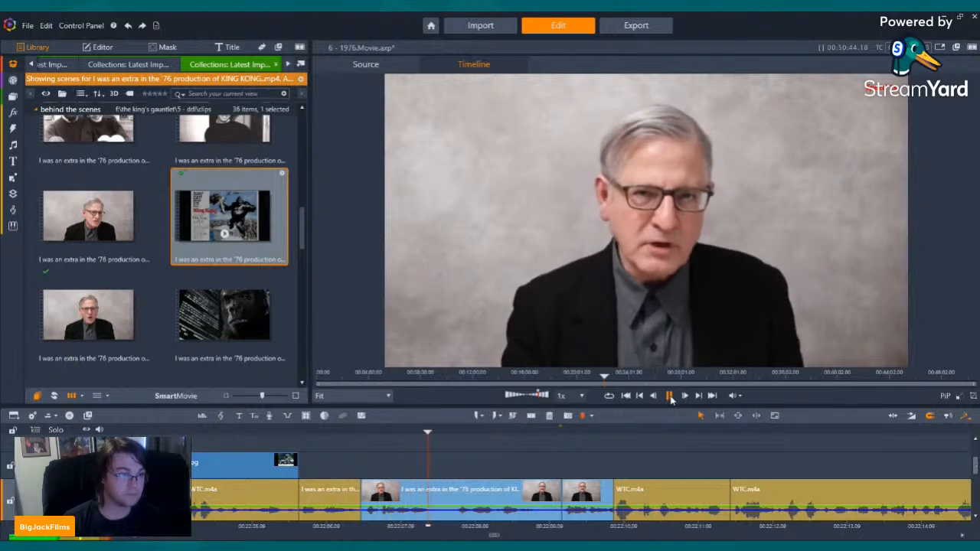
click(668, 396)
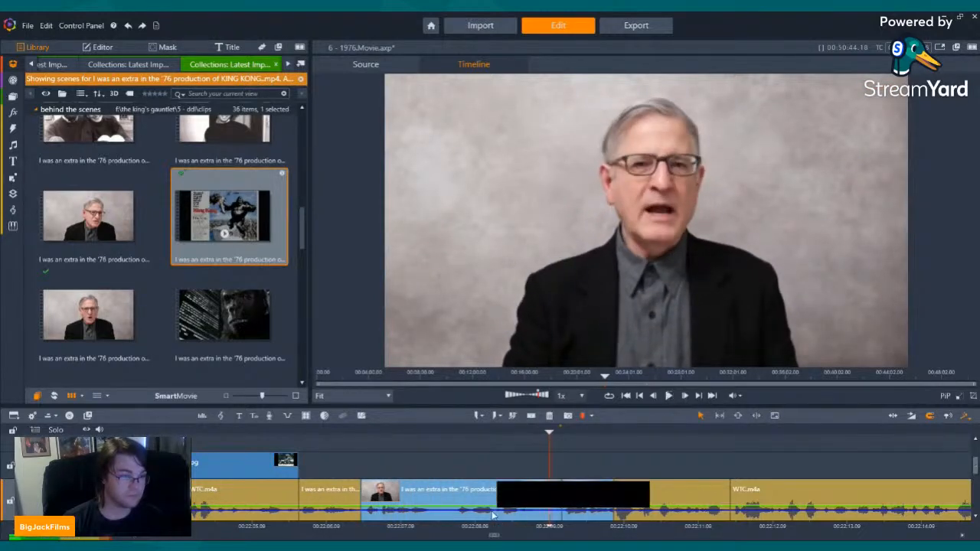
key(Left)
key(Left)
key(Left)
key(Left)
key(Left)
key(Left)
key(Left)
key(Left)
key(Left)
key(Left)
key(Left)
key(Left)
key(Right)
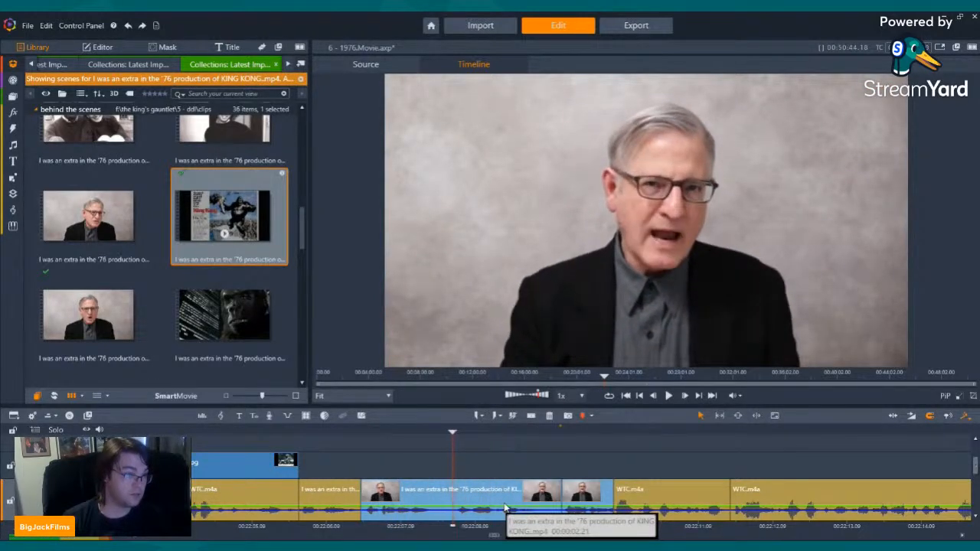
click(530, 416)
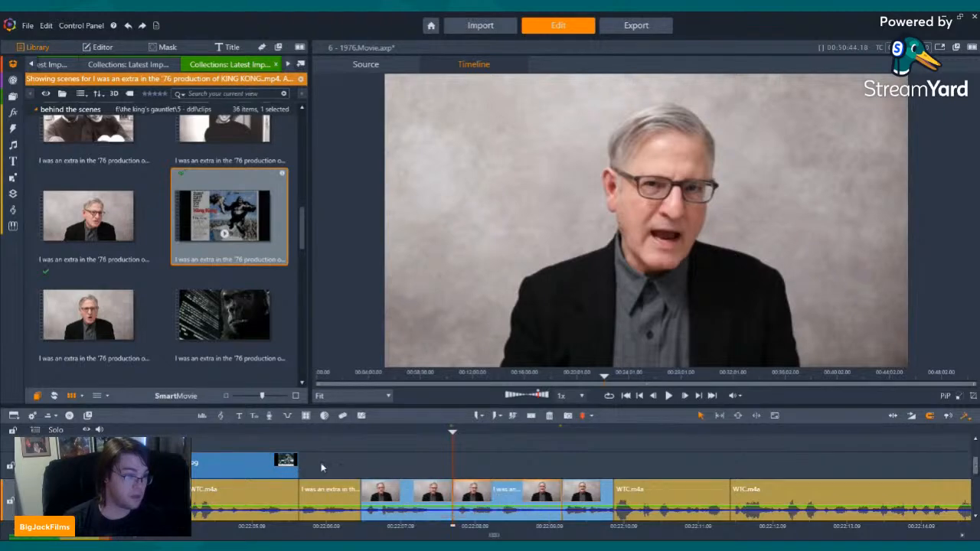
Extend the black-and-white crowd still over the start of the interview clip and adjust the short transition at its end.
drag(289, 464, 389, 464)
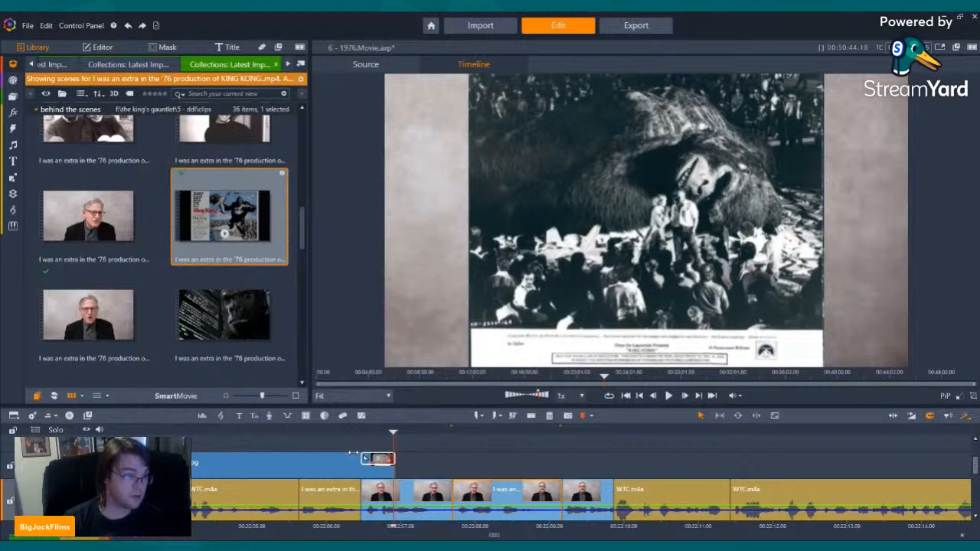
drag(352, 453, 356, 456)
key(Left)
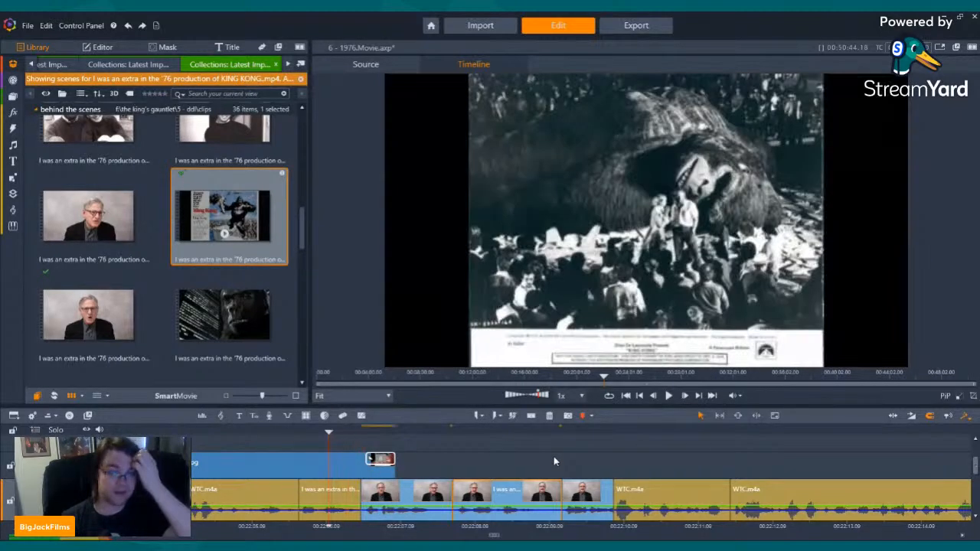
key(Left)
key(Left)
key(Left)
key(Left)
key(Left)
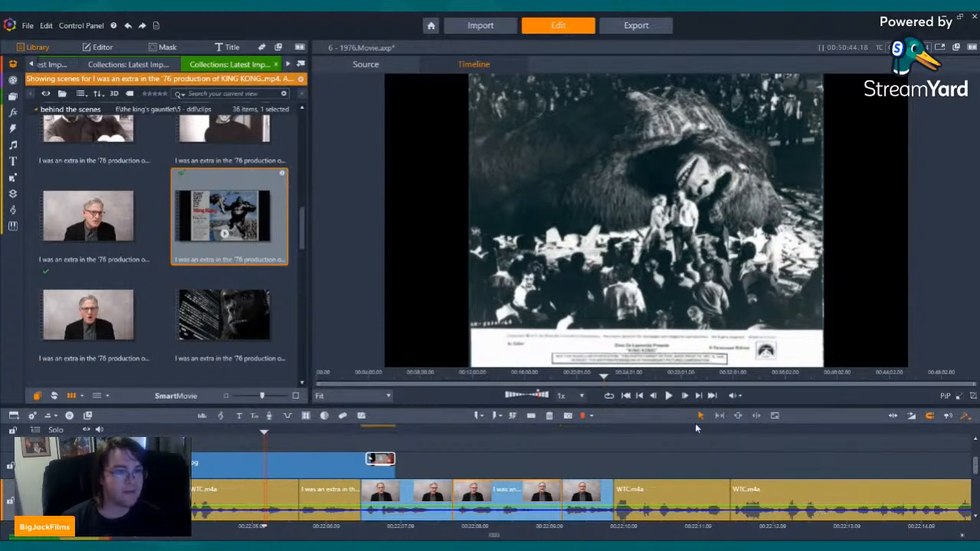
Preview the "My Co-Starring Role in KING KONG!" opening scene from the collection, replaying its early interview part.
scroll(131, 207, up, 5)
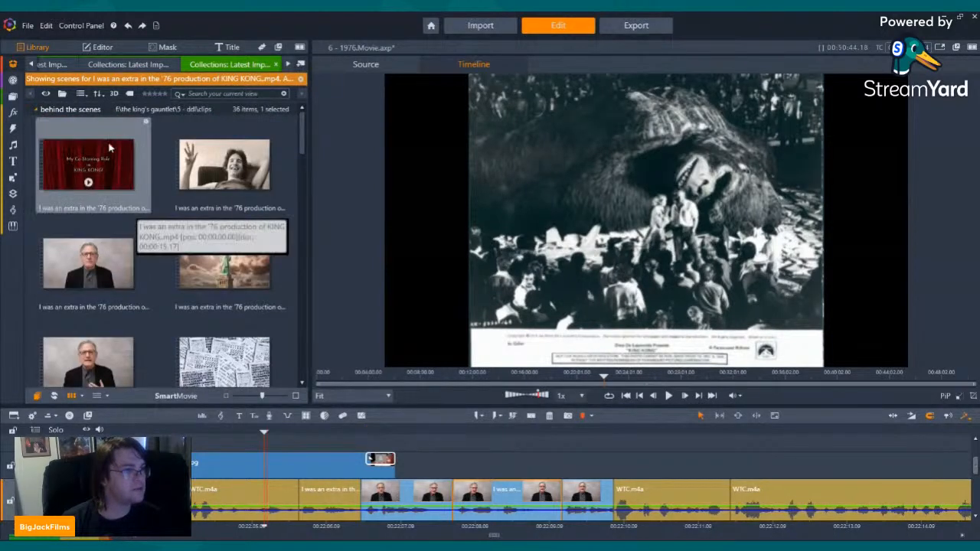
click(156, 156)
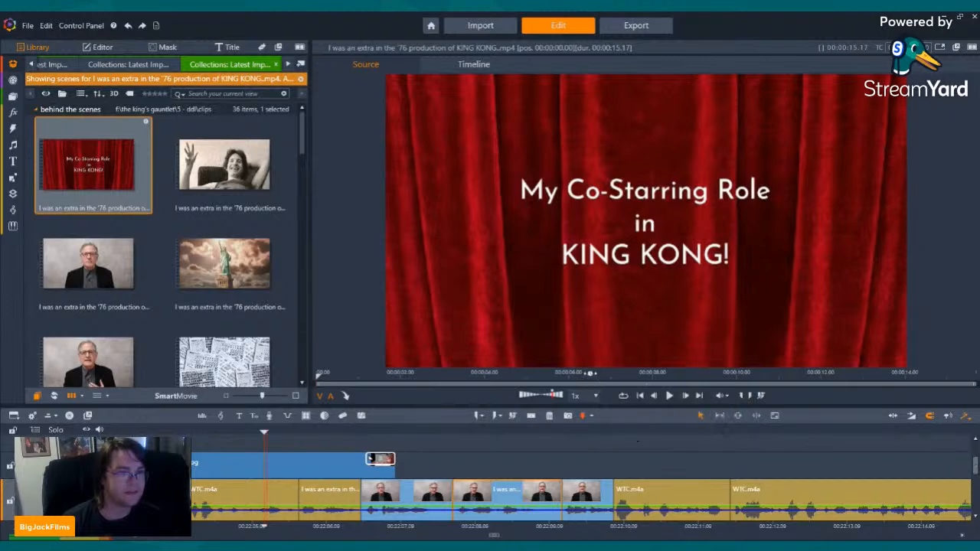
click(591, 376)
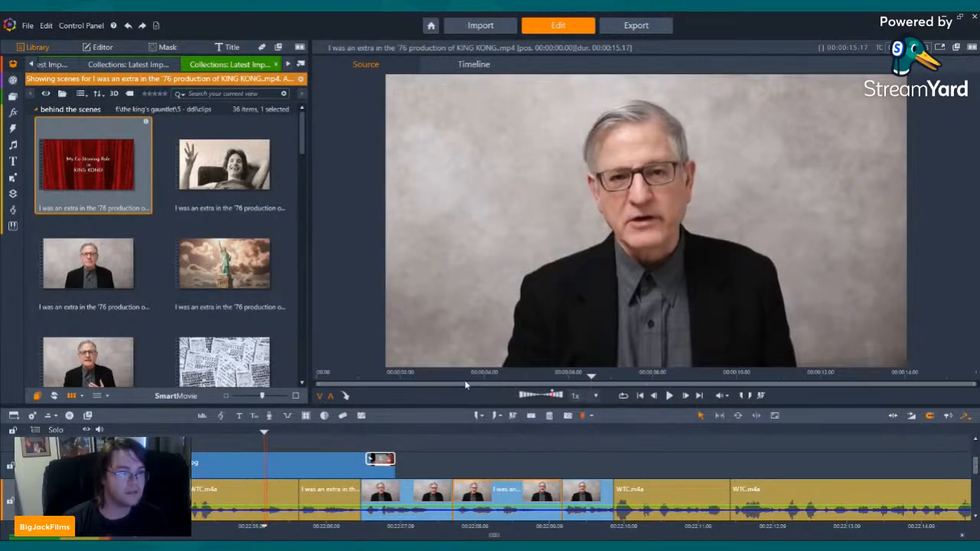
click(443, 376)
click(669, 396)
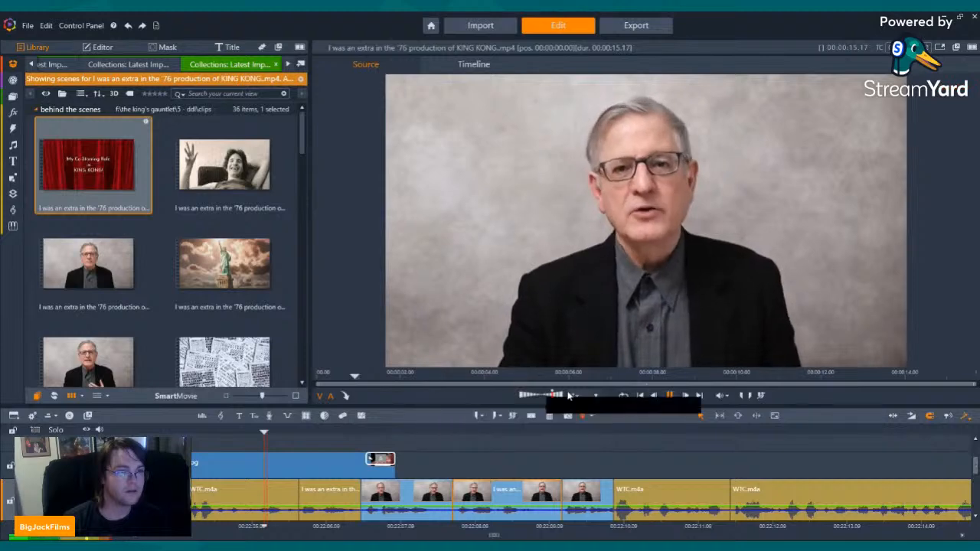
click(653, 396)
click(669, 396)
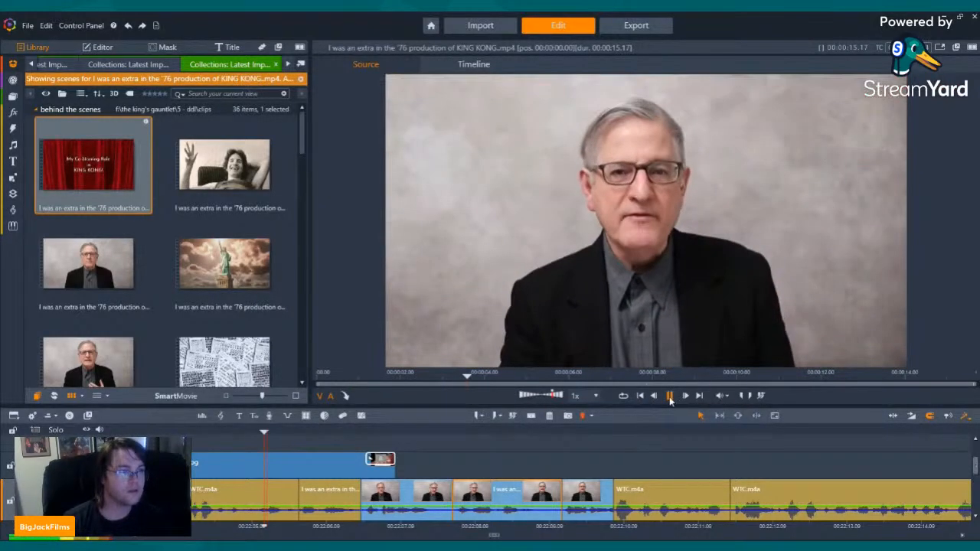
click(669, 398)
Play the timeline up to the end of the interview clips and insert the dark Kong face scene right after them.
click(624, 503)
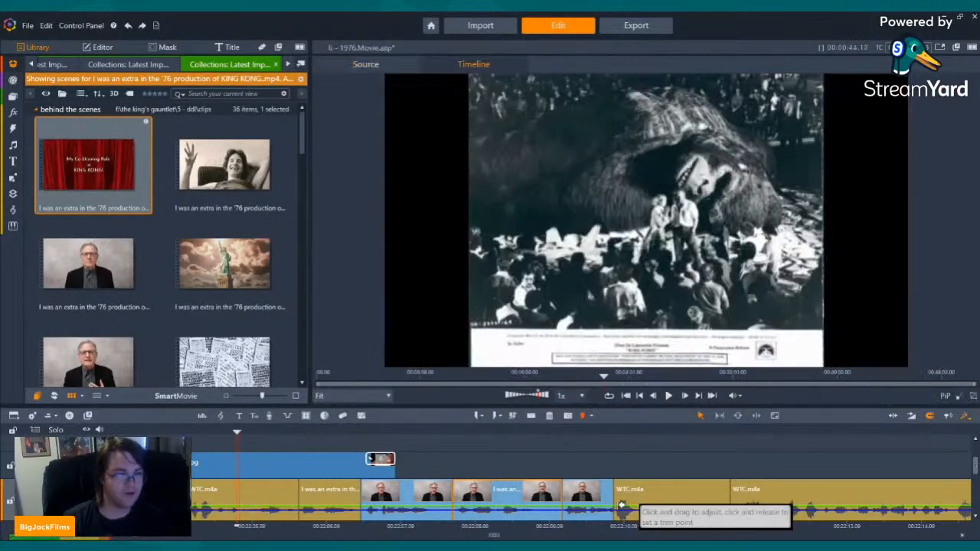
click(668, 396)
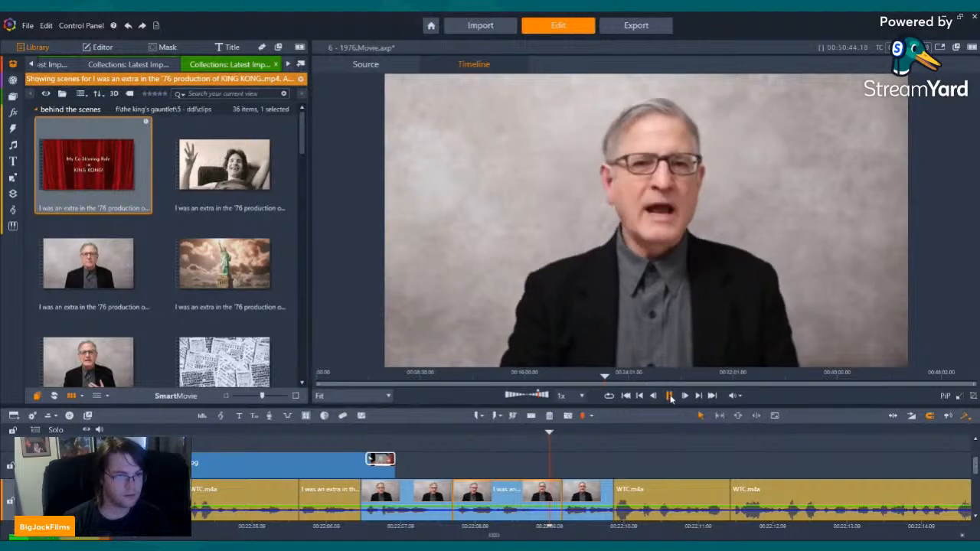
click(669, 396)
scroll(201, 236, down, 5)
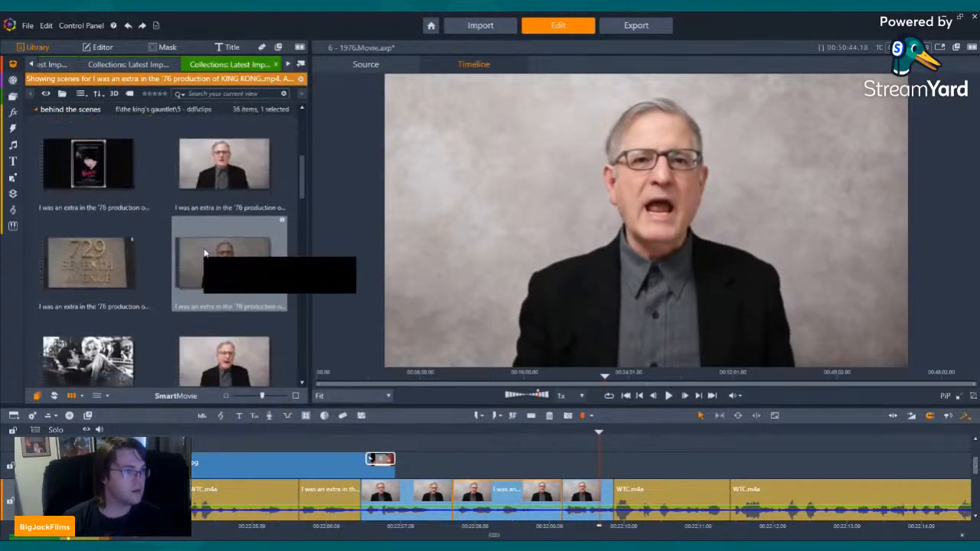
mouse_move(217, 217)
mouse_down()
mouse_move(222, 195)
mouse_move(651, 490)
mouse_move(620, 507)
mouse_up()
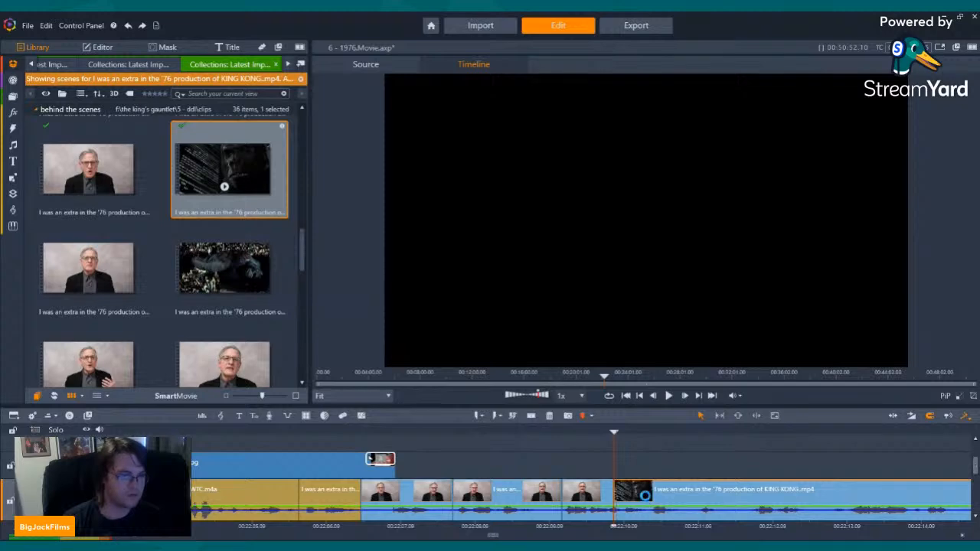
Disable the video stream of the inserted Kong face scene, keeping its audio, and play it through to near its end.
right_click(662, 473)
mouse_move(715, 228)
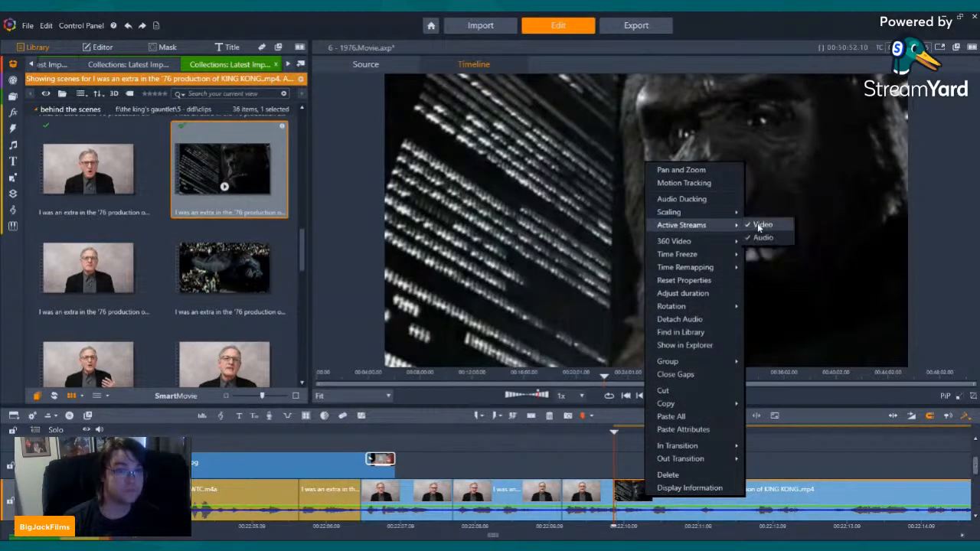
click(758, 220)
click(669, 395)
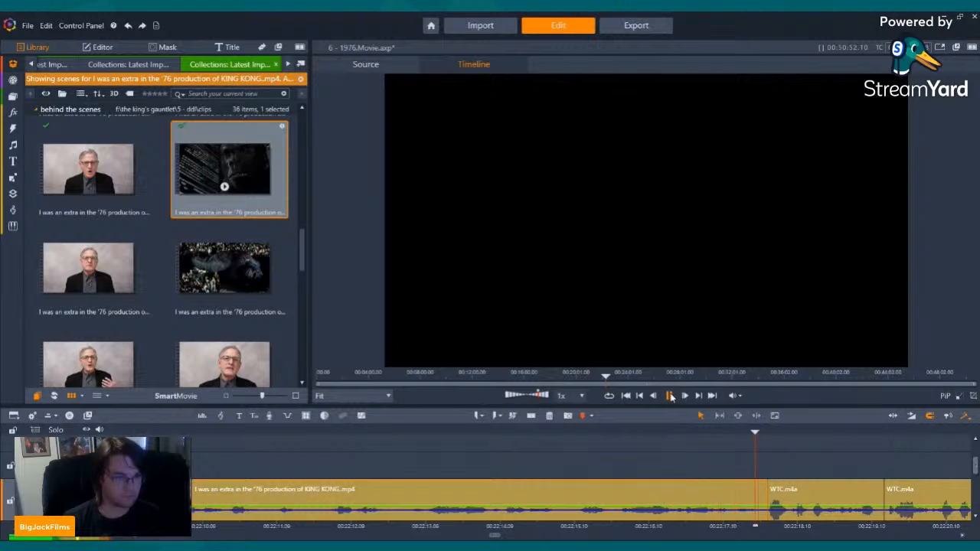
click(670, 396)
Insert the next interview scene directly after the audio-only clip and cut away its opening up to about 00:22:25.
drag(627, 307, 776, 512)
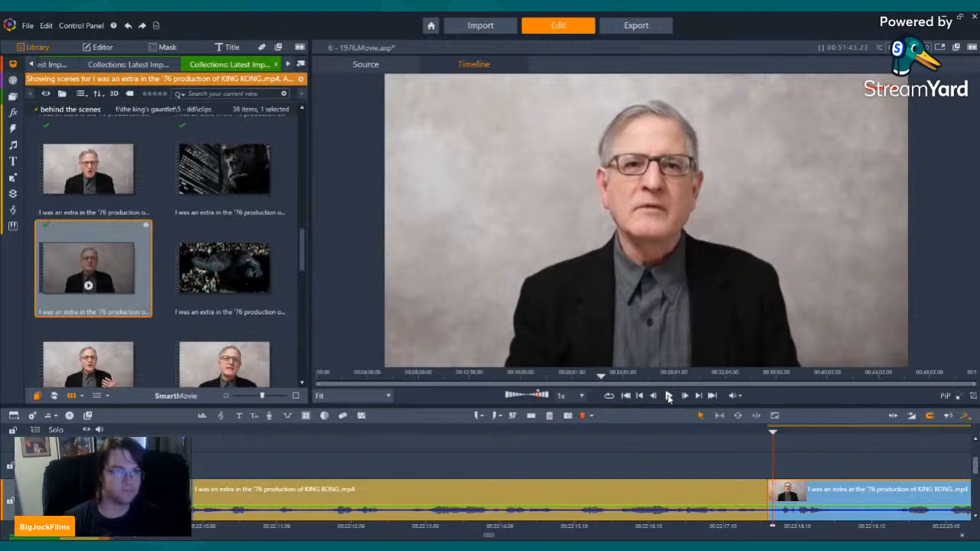
click(668, 396)
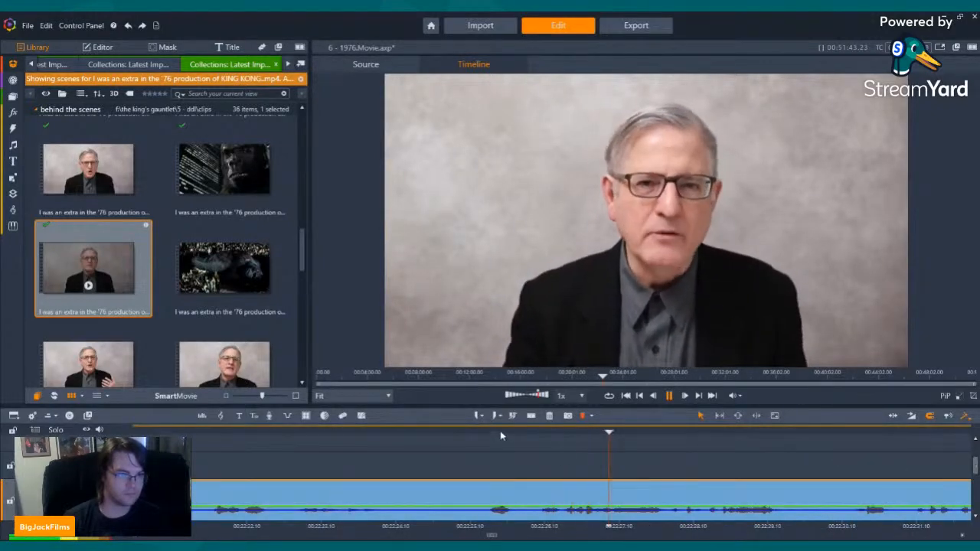
click(480, 433)
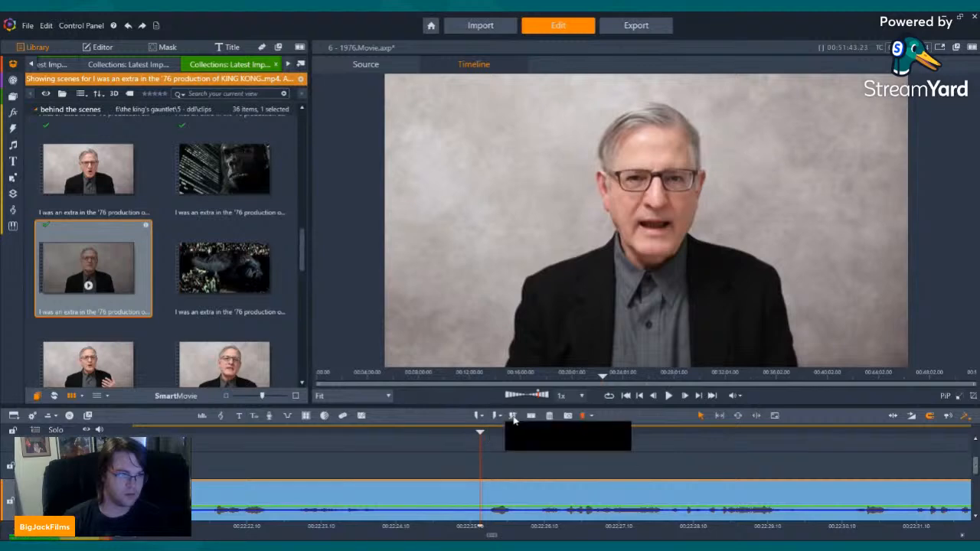
click(529, 417)
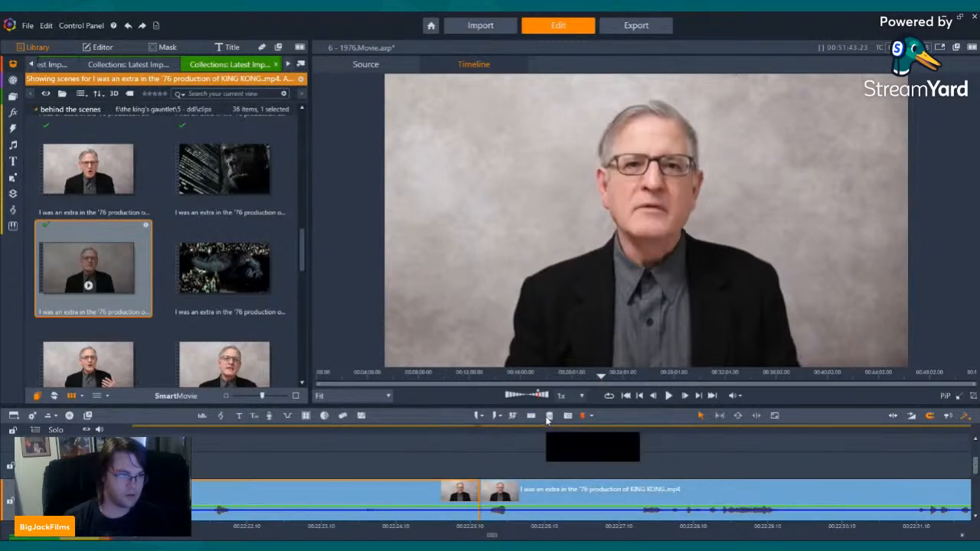
click(666, 396)
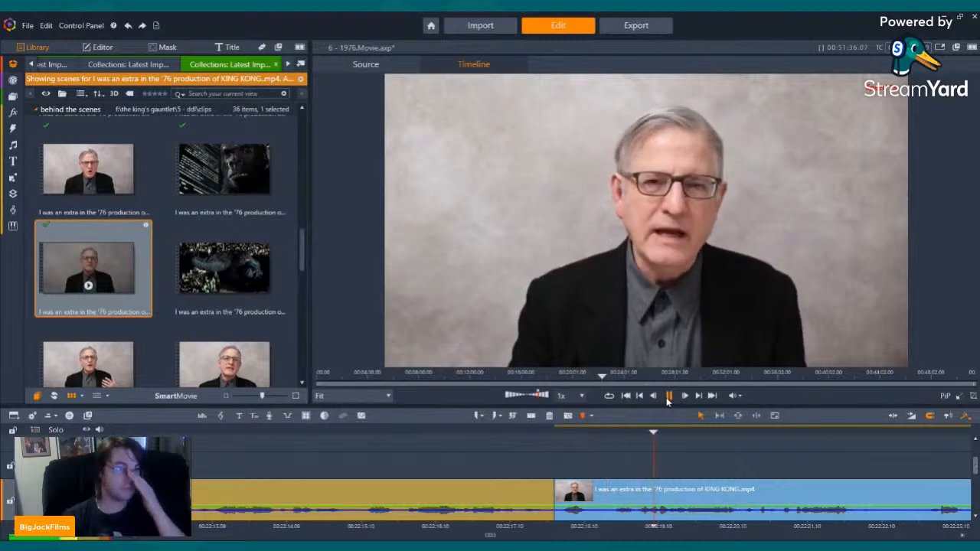
Trim a further short piece of less than a second from the interview clip's start and move the playhead back before the join.
click(668, 396)
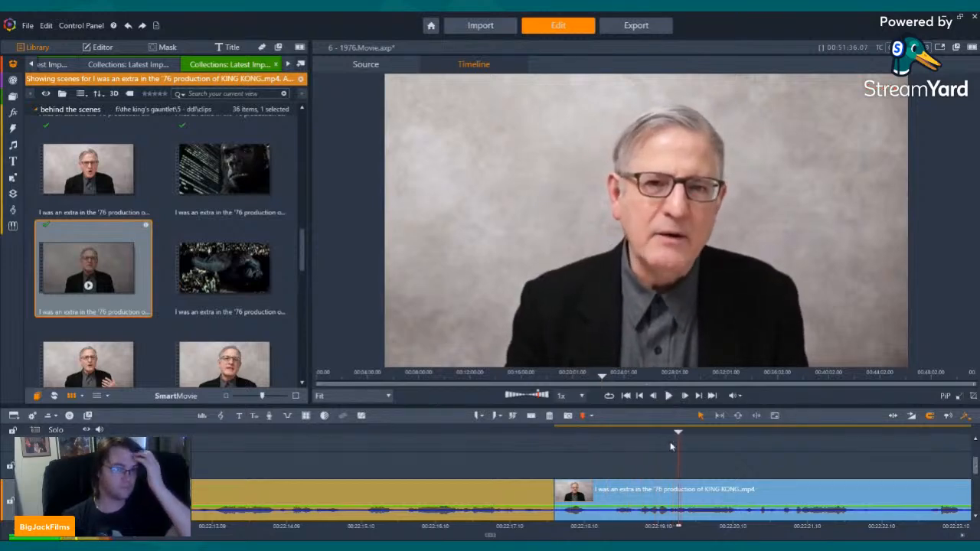
click(560, 452)
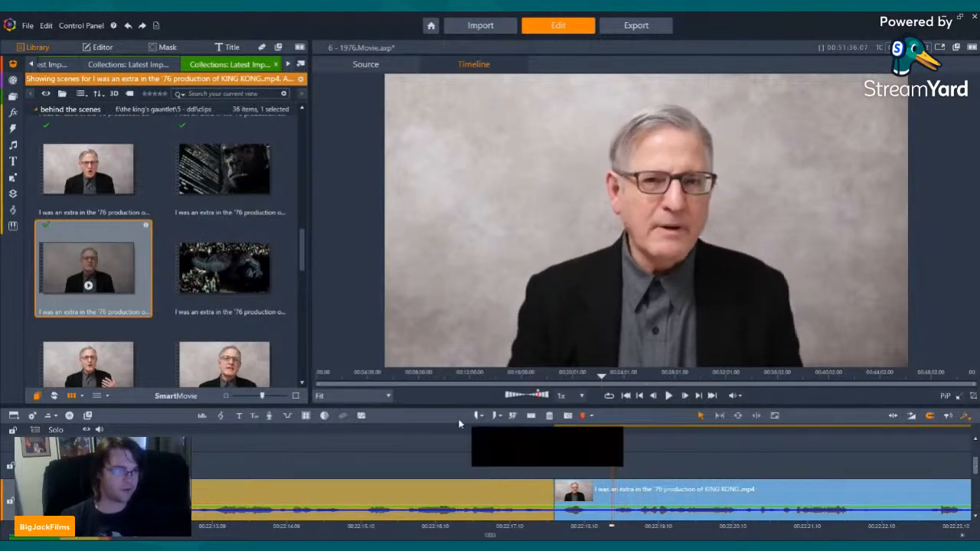
click(550, 416)
key(Left)
key(Left)
key(Left)
key(Left)
key(Left)
key(Left)
key(Left)
key(Left)
key(Left)
key(Left)
key(Left)
key(Left)
key(Left)
key(Left)
key(Left)
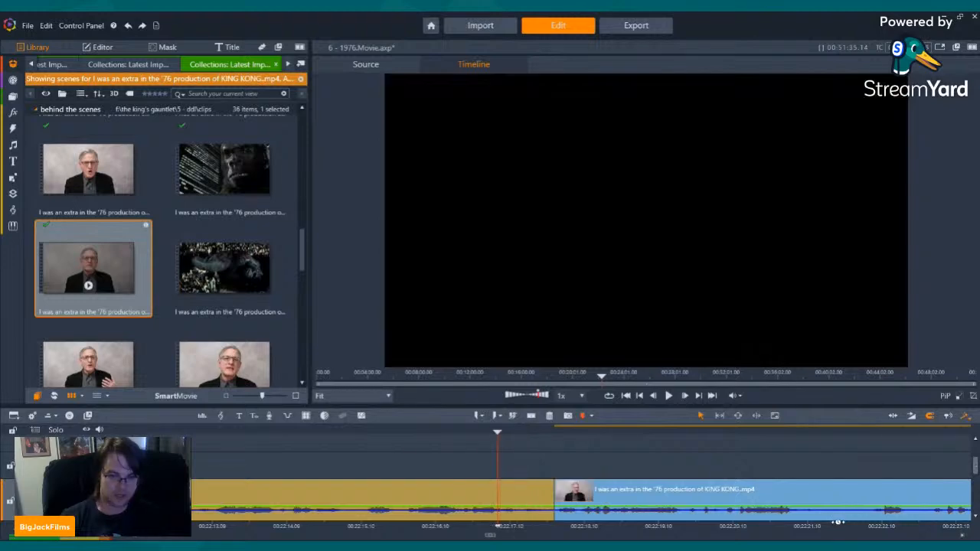
Play across the trimmed join and split the interview clip at about 00:22:21.
click(668, 394)
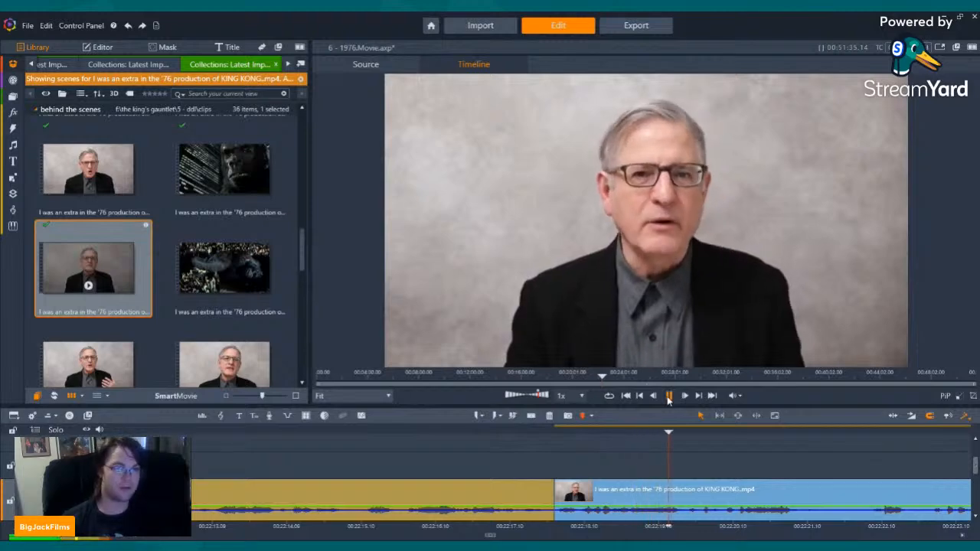
click(667, 395)
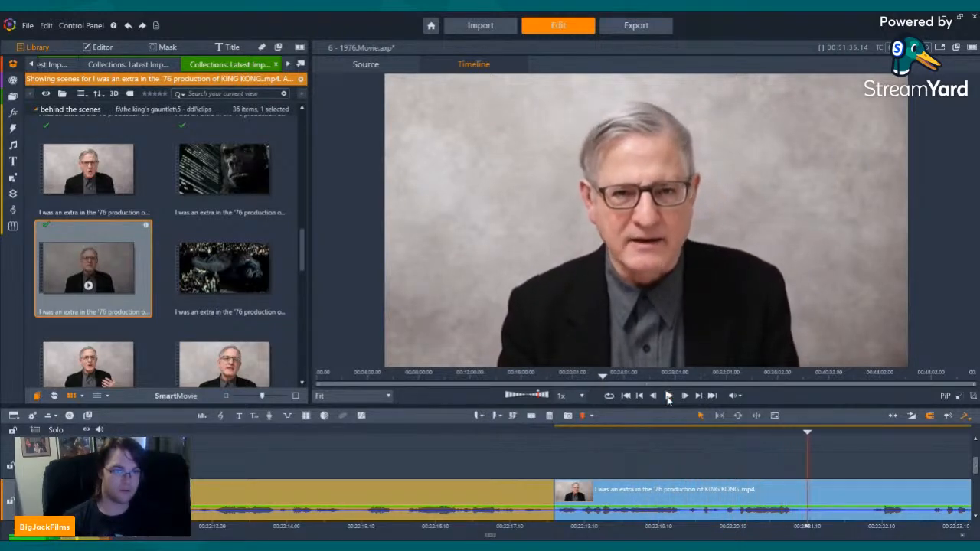
click(668, 395)
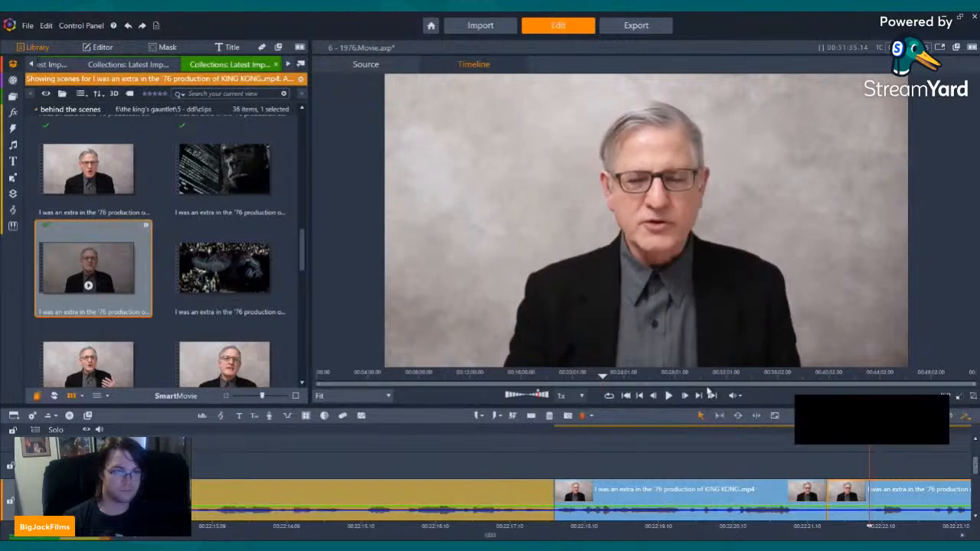
click(667, 395)
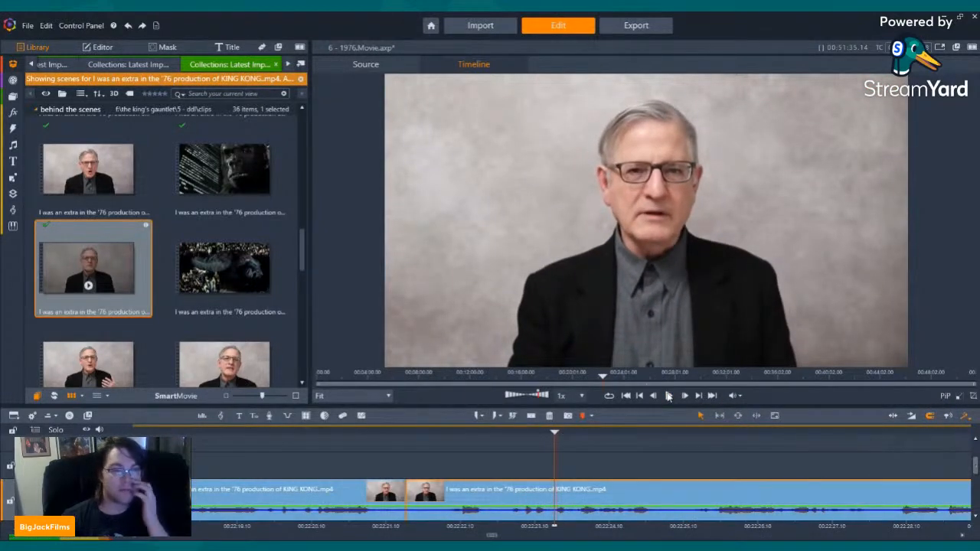
Play the rest of the interview clip and split it near its end at about 00:22:59.
click(668, 395)
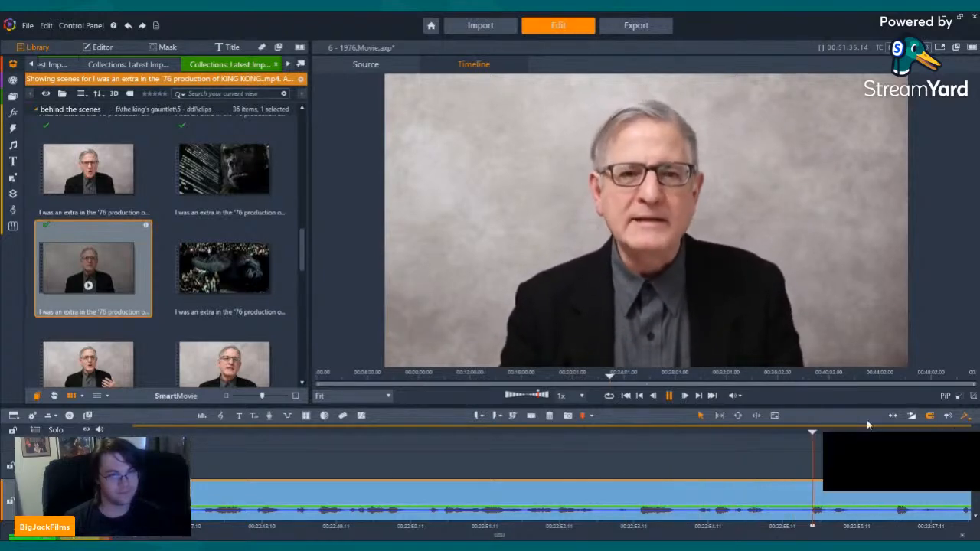
click(641, 396)
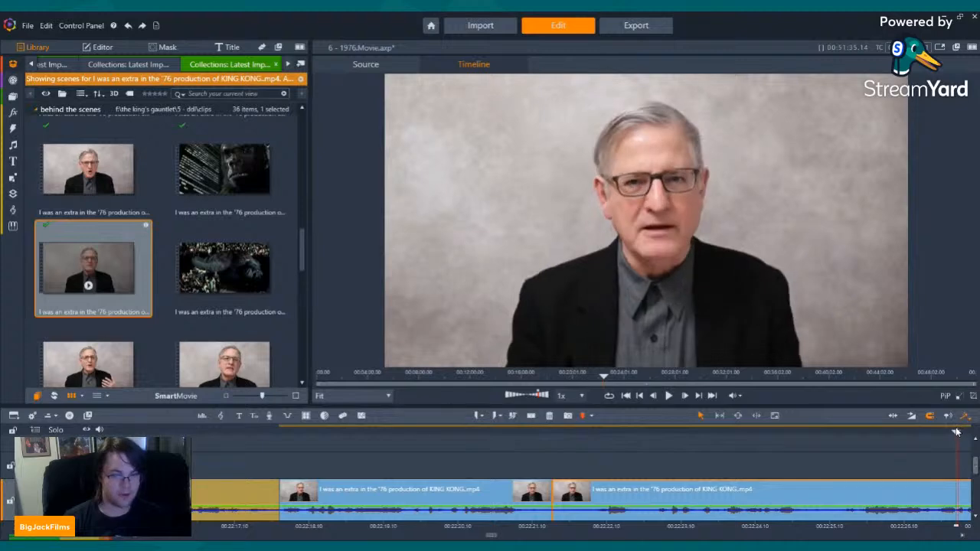
click(698, 396)
key(Left)
key(Left)
key(Left)
key(Left)
key(Left)
key(Left)
key(Left)
key(Left)
key(Left)
key(Left)
key(Left)
key(Left)
key(Left)
key(Left)
key(Left)
key(Left)
key(Left)
key(Left)
key(Left)
key(Left)
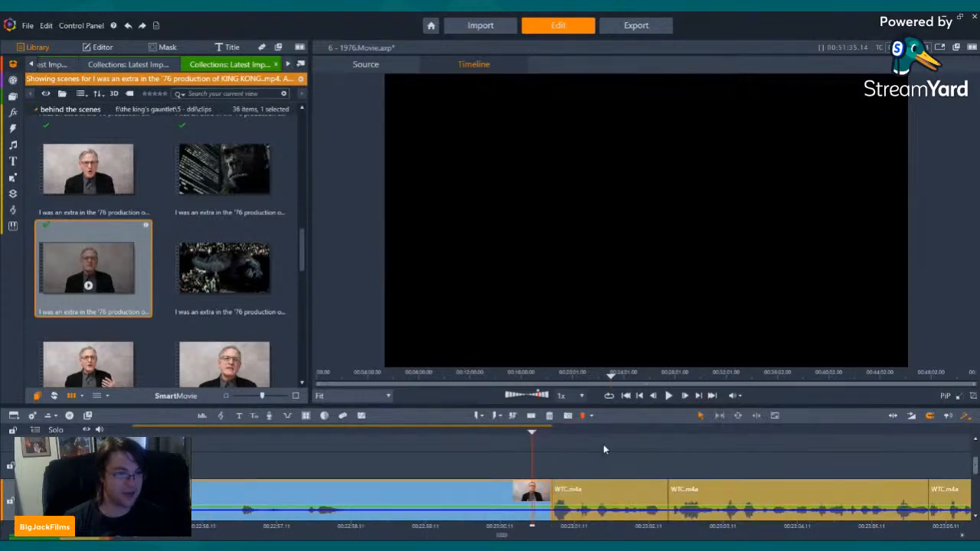
key(Left)
key(Left)
key(Left)
key(Left)
key(Left)
key(Left)
key(Left)
key(Left)
key(Left)
key(Left)
key(Left)
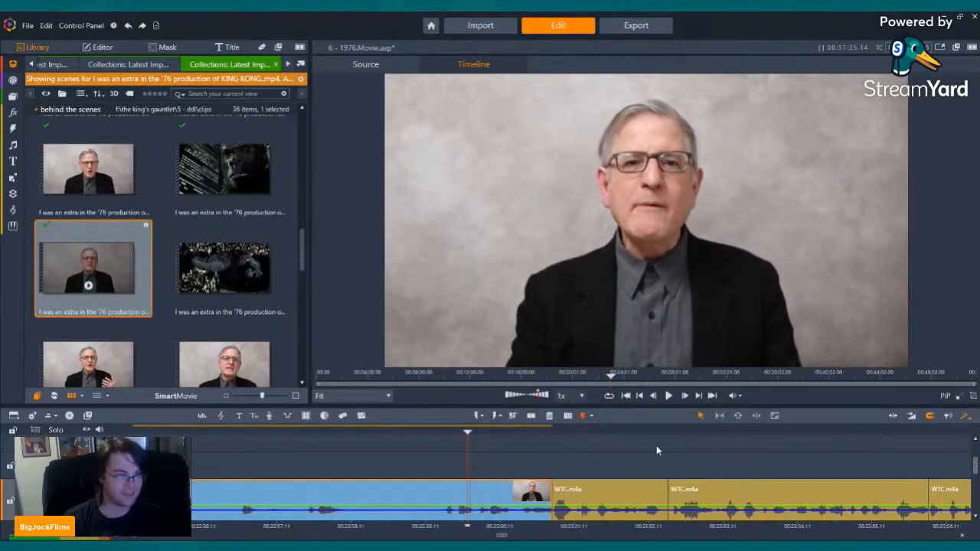
key(Left)
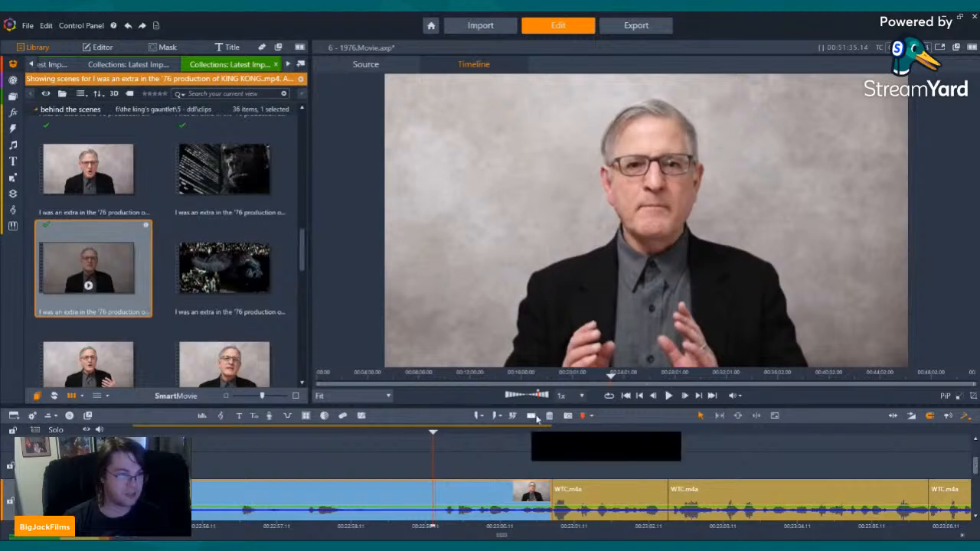
click(532, 415)
Delete the middle section of the interview clip between the two splits, closing the gap, and play across the new join.
click(397, 492)
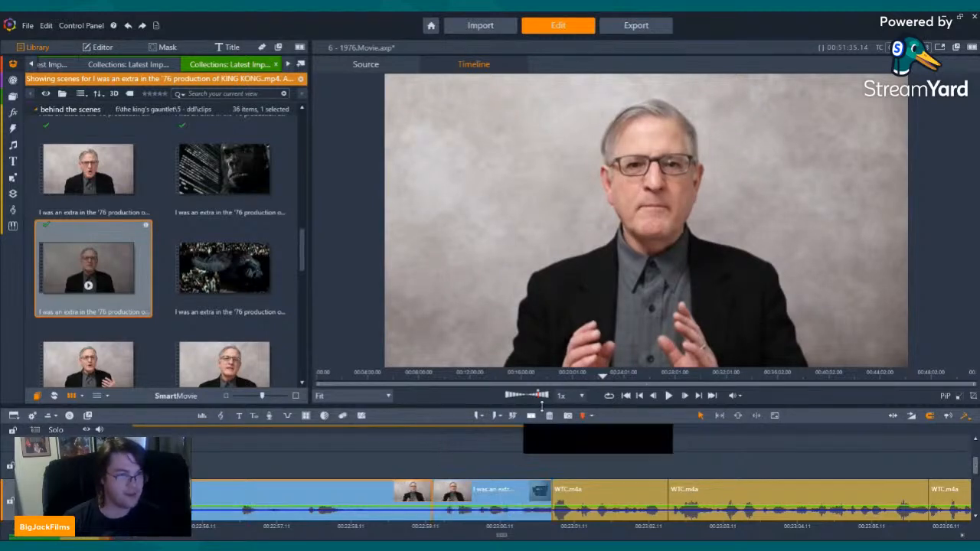
click(549, 415)
key(ctrl+z)
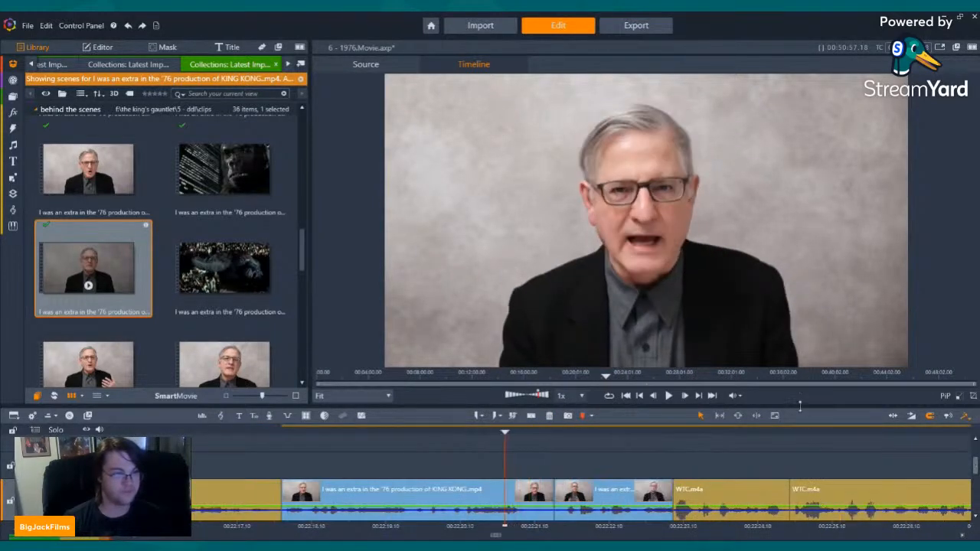
click(670, 396)
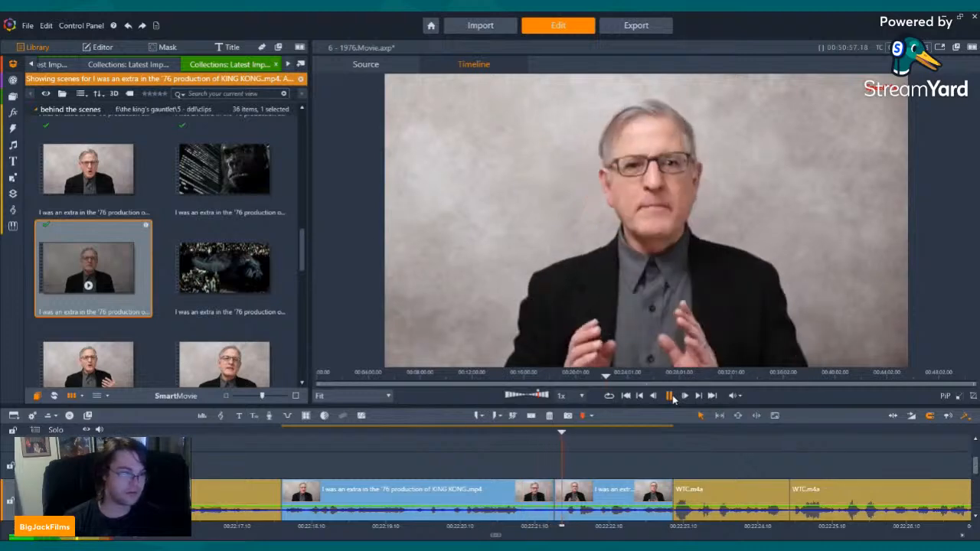
Preview the scene of the crowd around the fallen Kong and the interview scene that follows it in the collection.
click(224, 286)
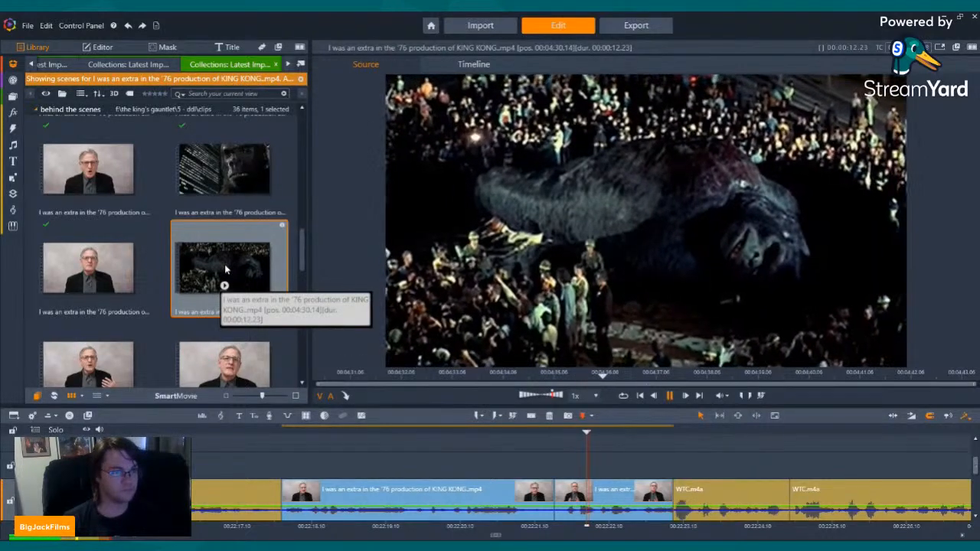
scroll(226, 258, down, 3)
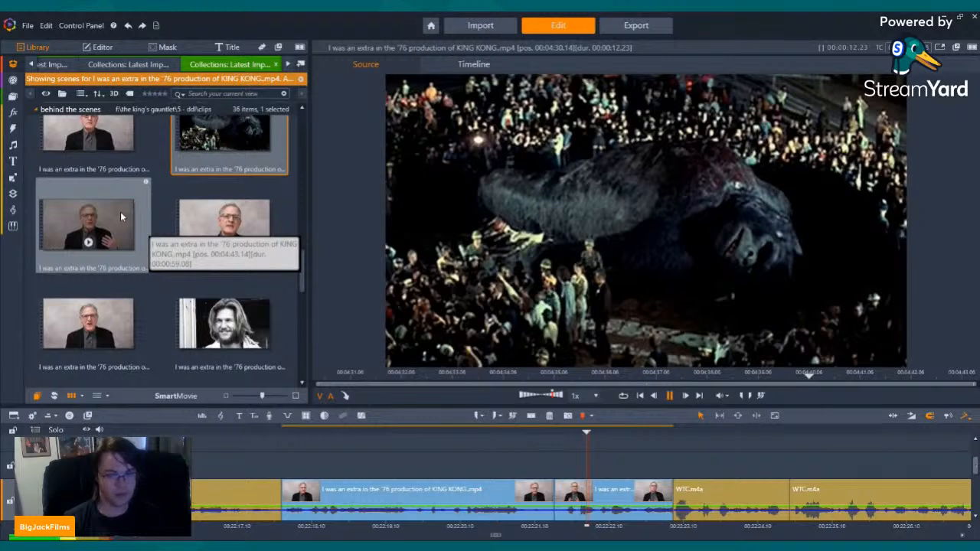
click(111, 222)
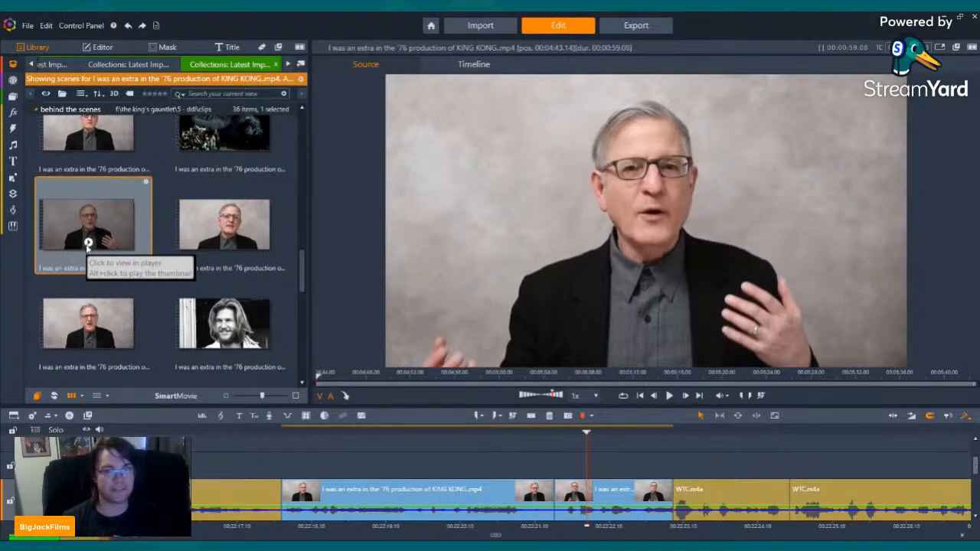
click(88, 244)
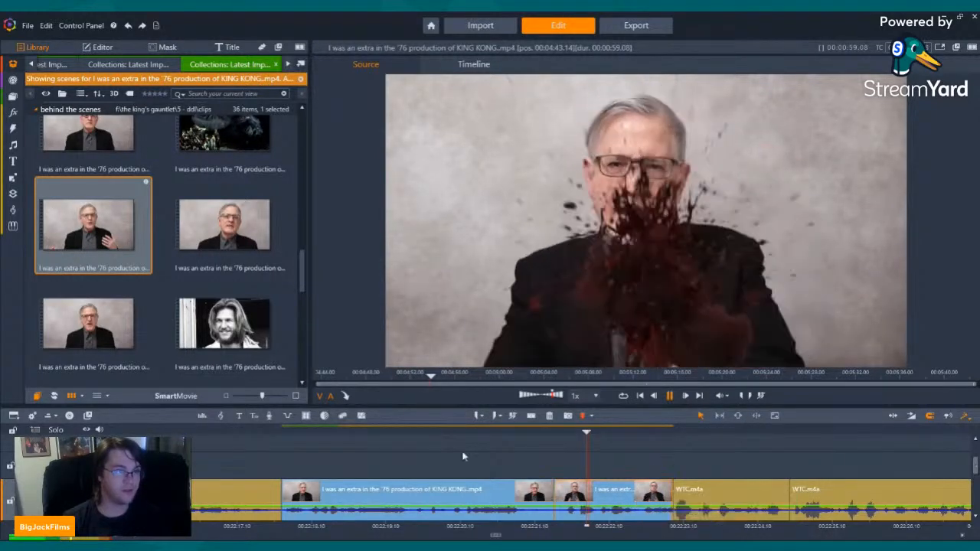
Delete the leftover interview pieces after the cut at about 00:22:21 and insert the interview scene with the raised hand there.
click(547, 416)
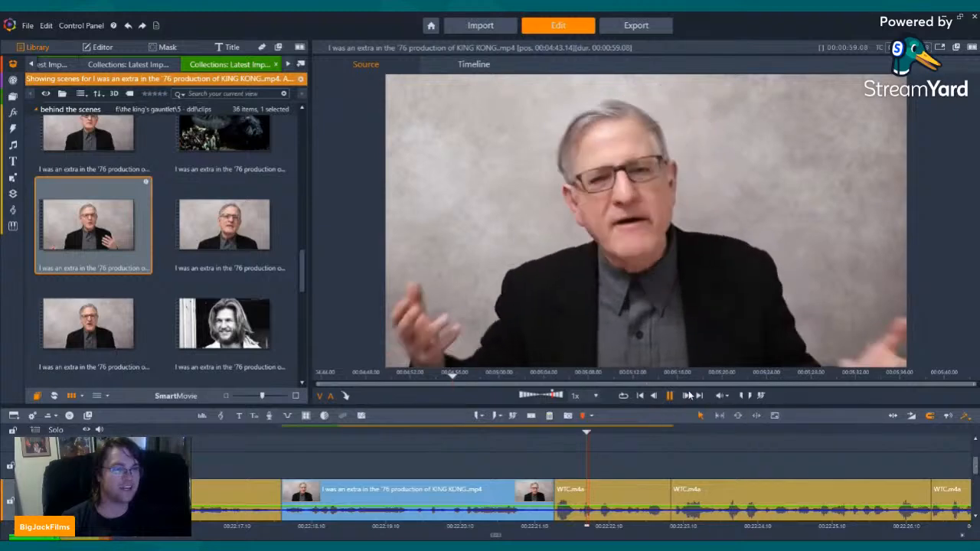
drag(105, 214, 563, 497)
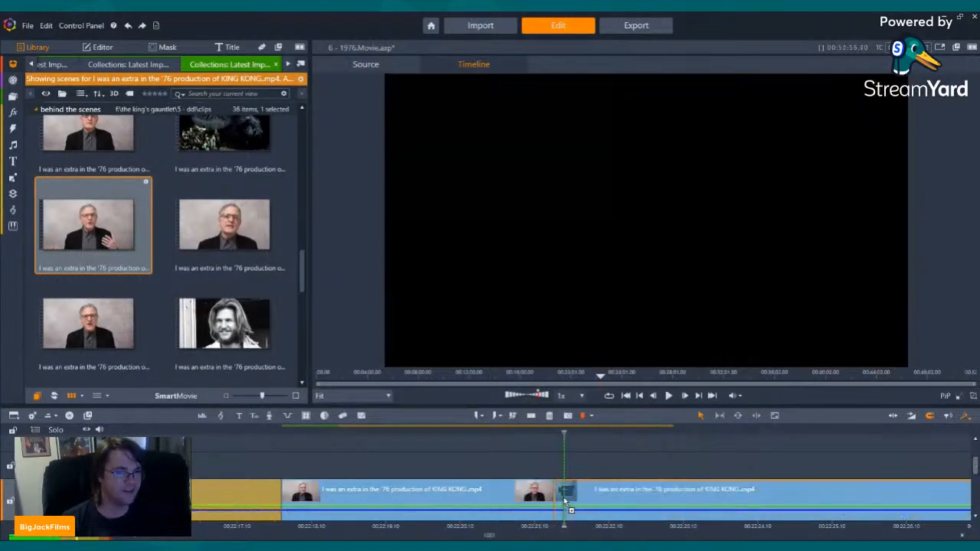
Review the opening of the inserted interview scene and split it at about 00:22:25.
key(Left)
key(Left)
key(Left)
key(Left)
key(Left)
key(Left)
key(Left)
key(Left)
key(Left)
key(Left)
key(Left)
key(Left)
key(Left)
key(Left)
key(Left)
key(Left)
key(Left)
key(Left)
key(Left)
key(Left)
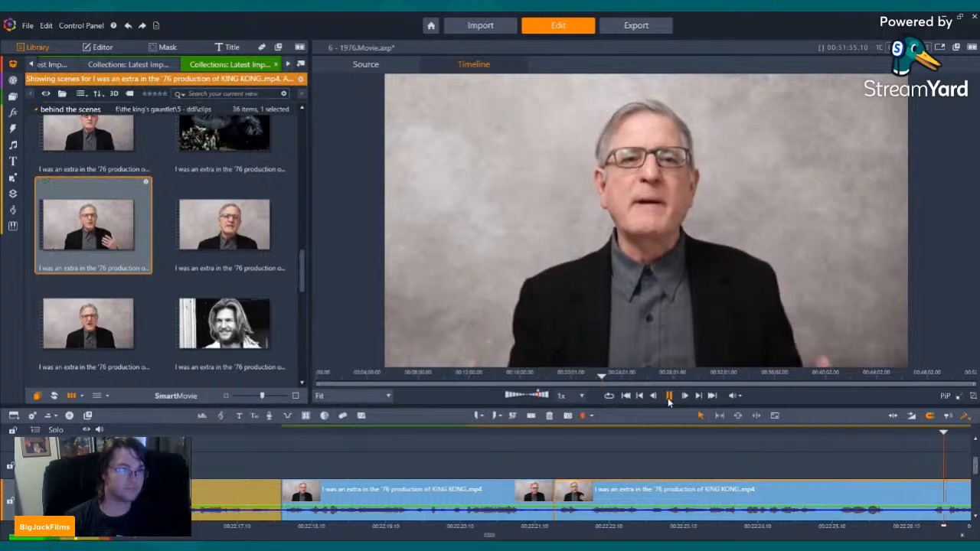
click(668, 396)
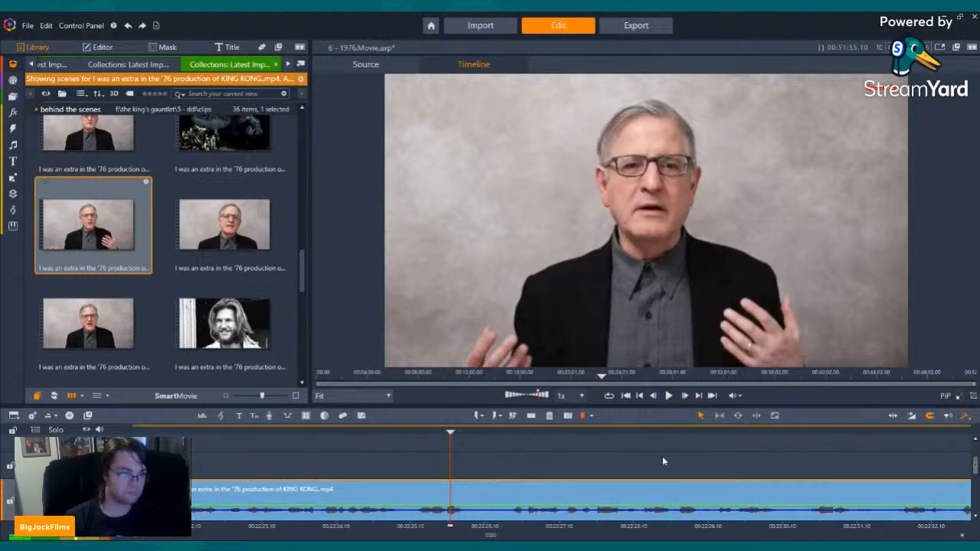
key(Left)
key(Left)
key(Left)
key(Left)
key(Left)
key(Left)
key(Left)
key(Left)
key(Left)
key(Left)
key(Left)
key(Left)
key(Left)
key(Left)
key(Left)
key(Left)
key(Left)
key(Left)
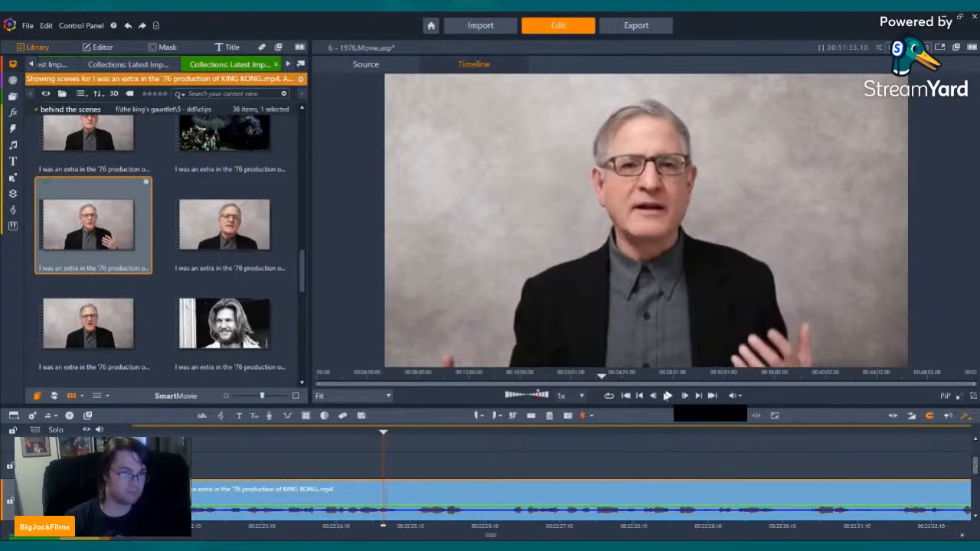
click(669, 395)
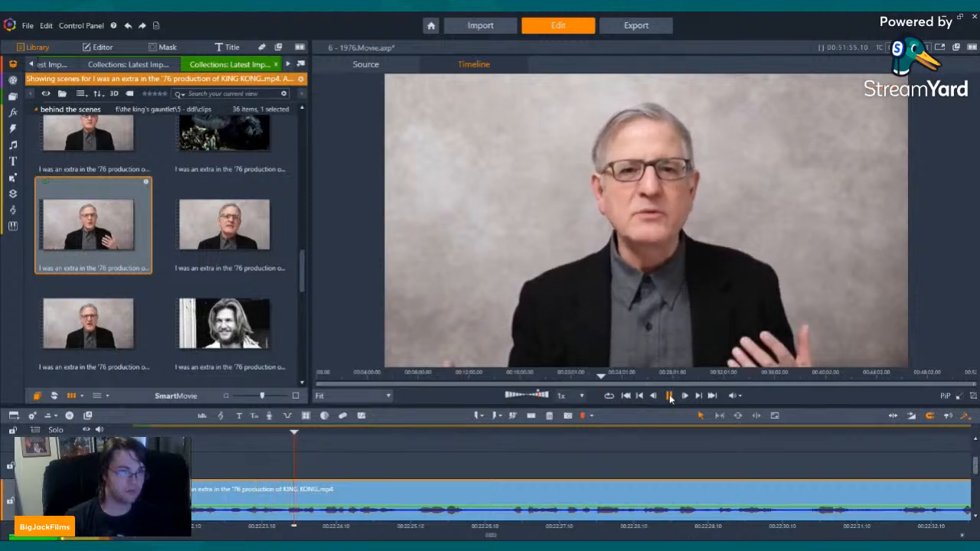
click(669, 396)
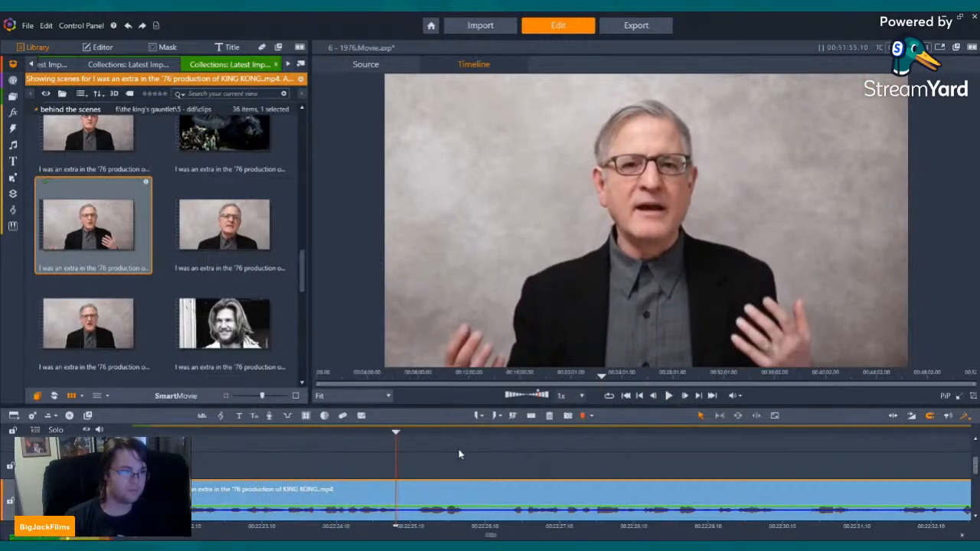
click(531, 414)
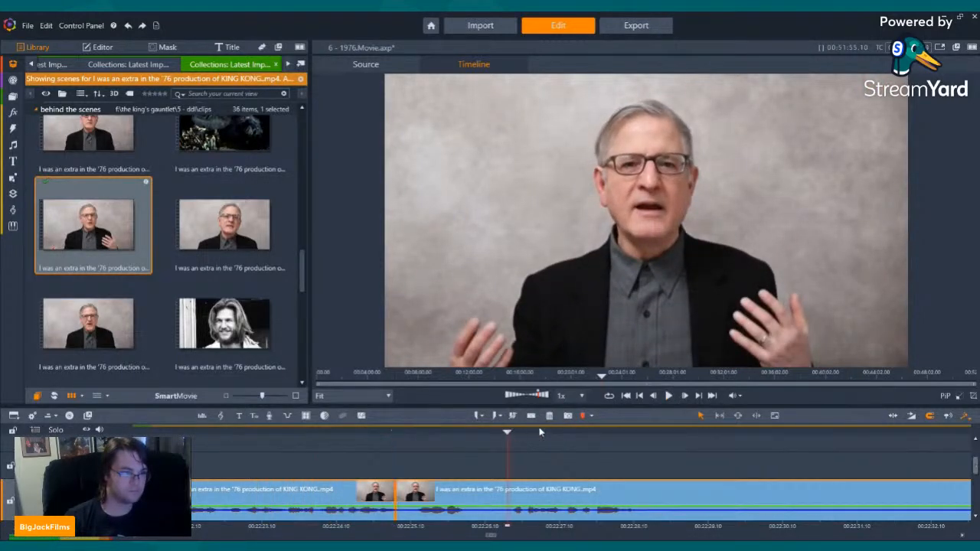
Split the interview clip again at about 00:22:26 and delete the short section between the two splits, closing the gap.
key(space)
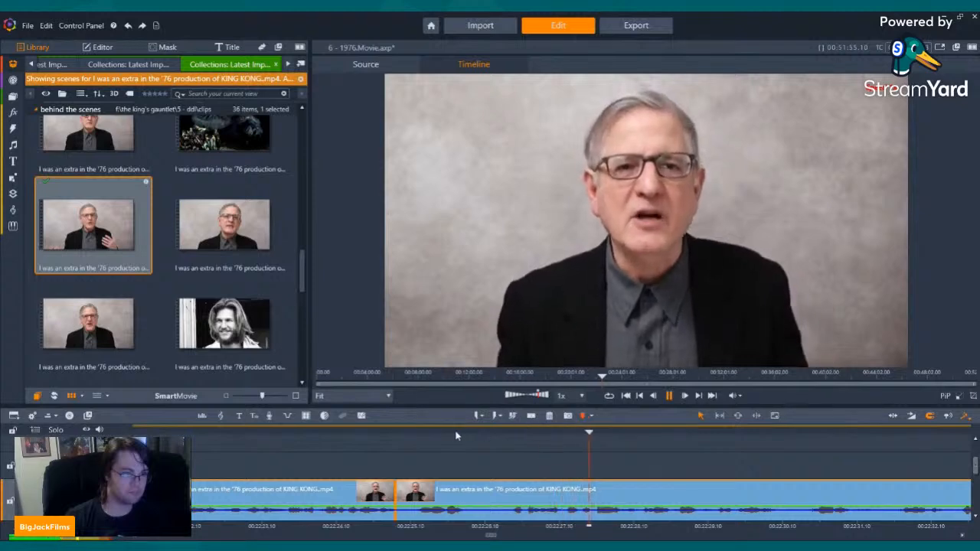
click(669, 396)
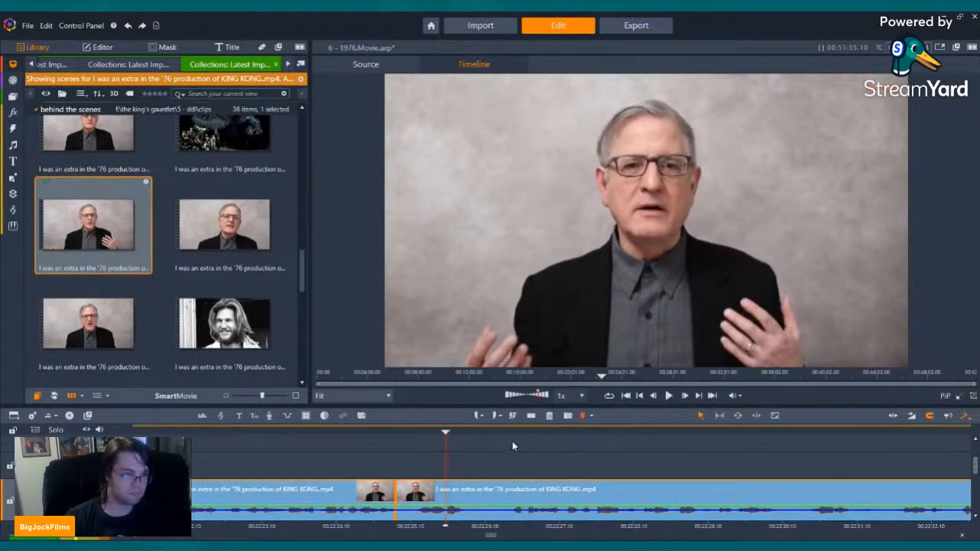
click(530, 416)
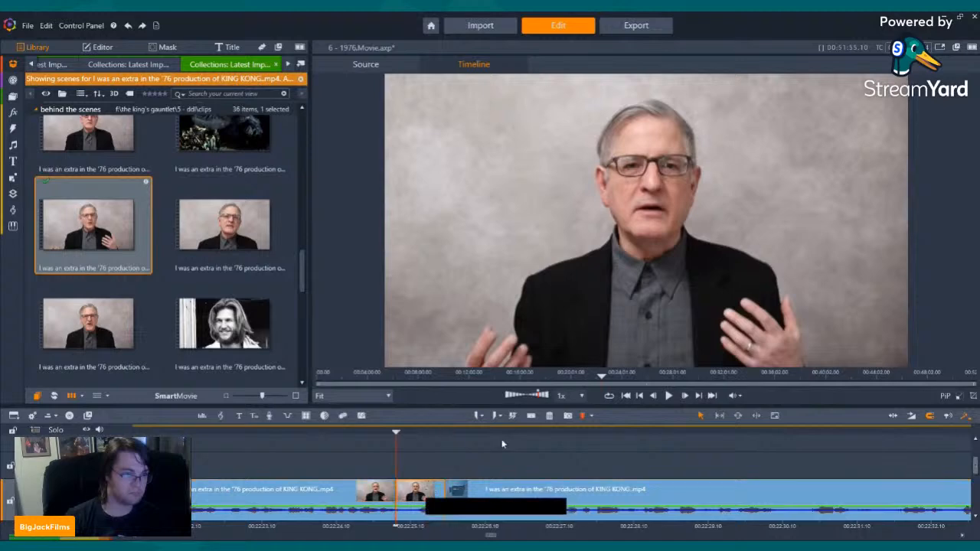
click(549, 416)
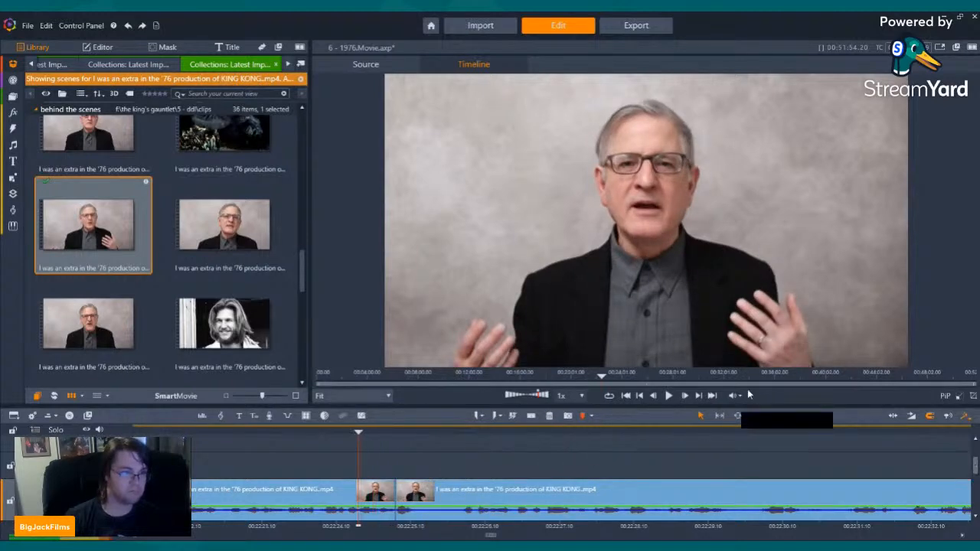
Play across the new join, split the clip just after it and again near 00:22:26, and delete the short section between those splits.
click(668, 395)
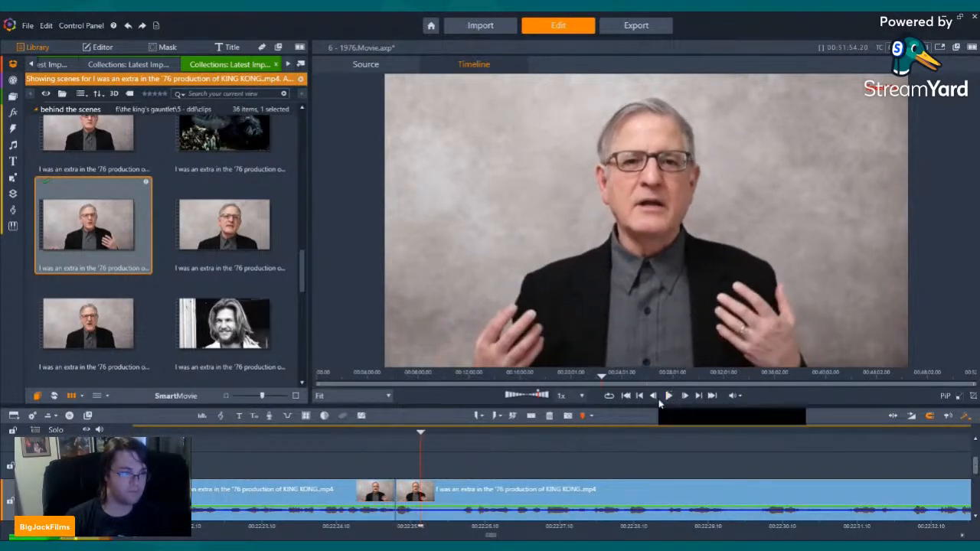
click(657, 398)
click(530, 416)
key(space)
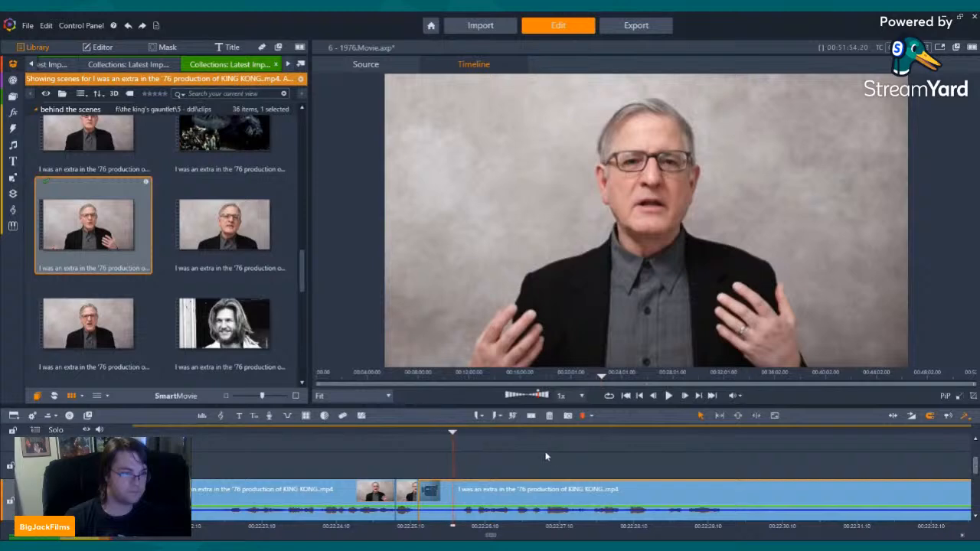
key(space)
click(530, 416)
click(439, 500)
click(549, 416)
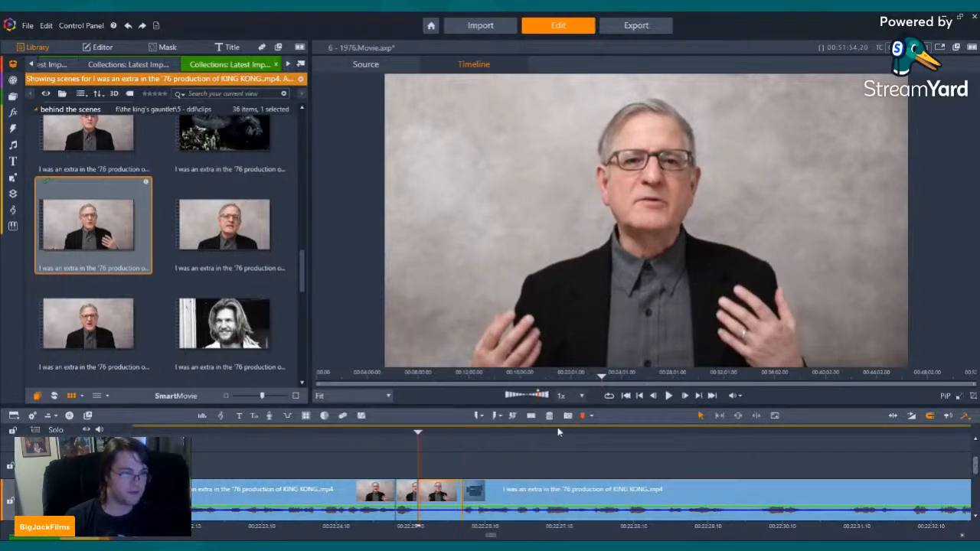
click(548, 415)
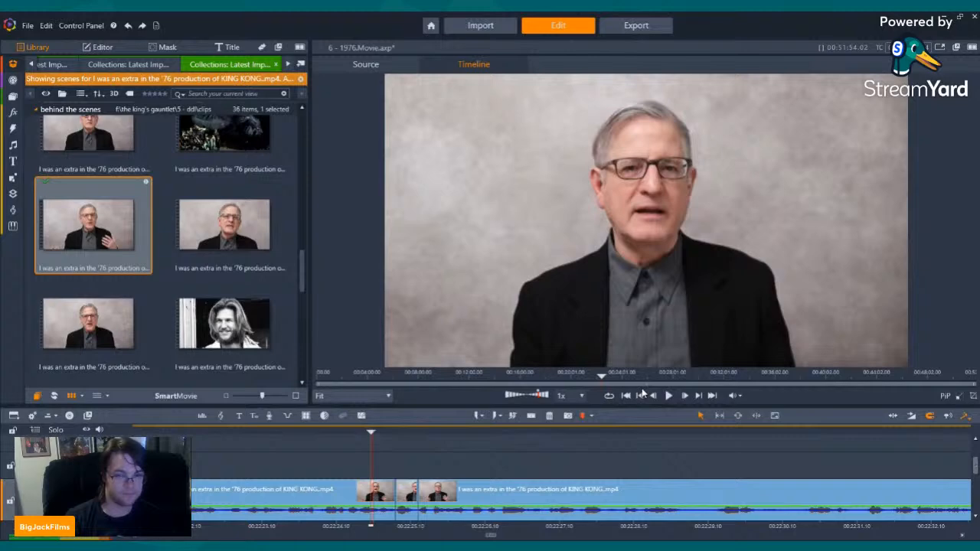
Play on through the interview clip and split it at about 00:22:34.
click(643, 395)
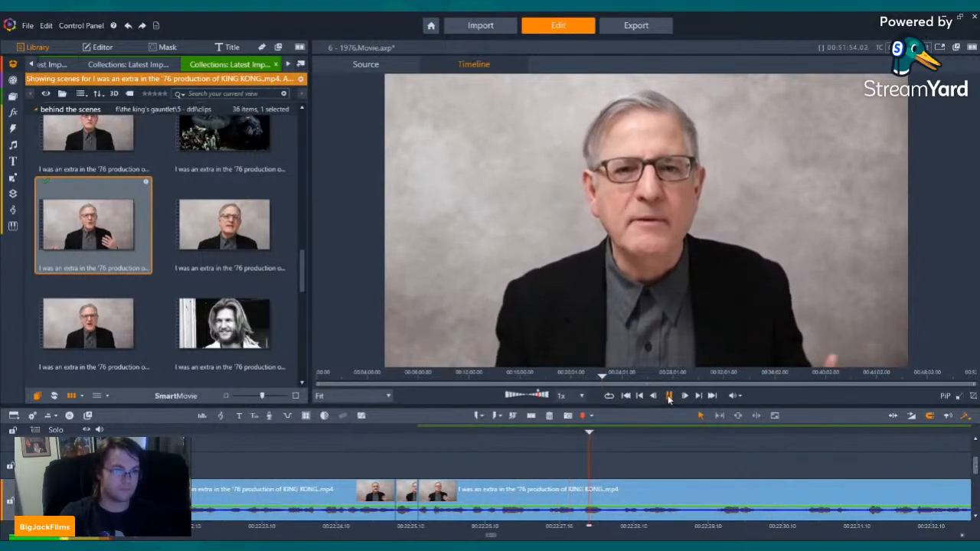
click(668, 396)
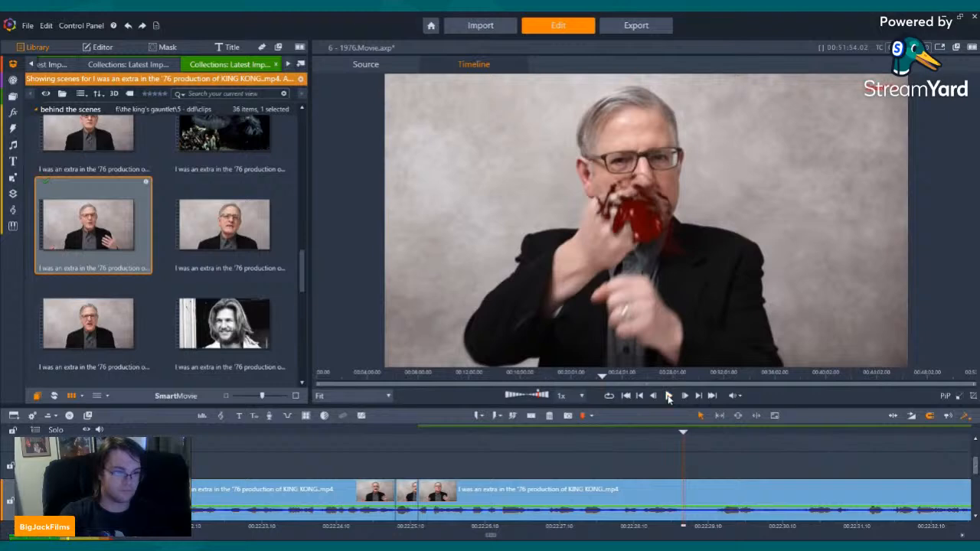
click(669, 396)
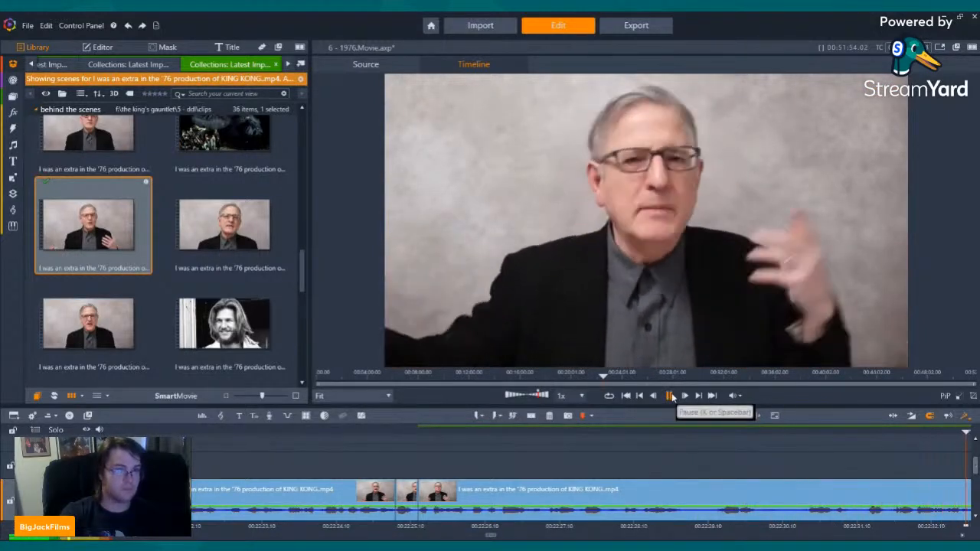
click(671, 395)
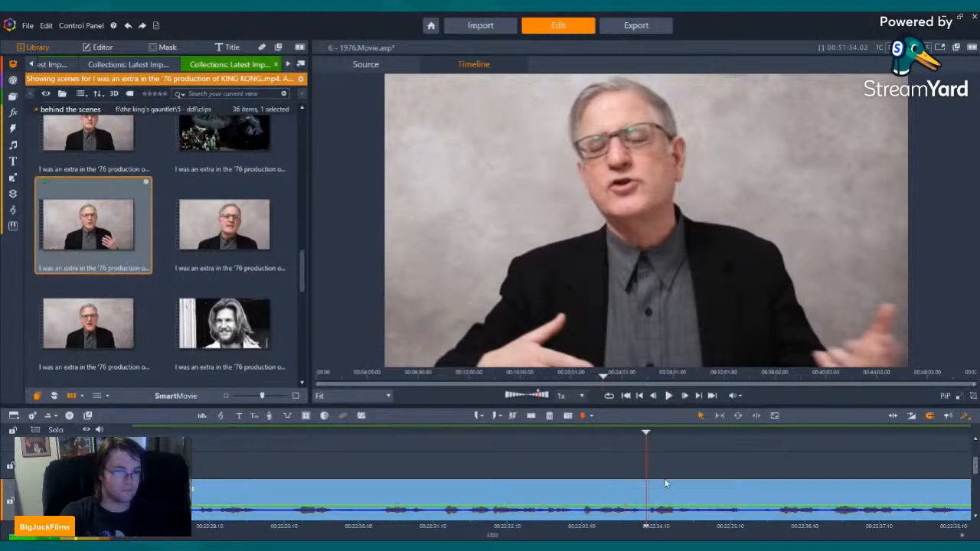
click(530, 417)
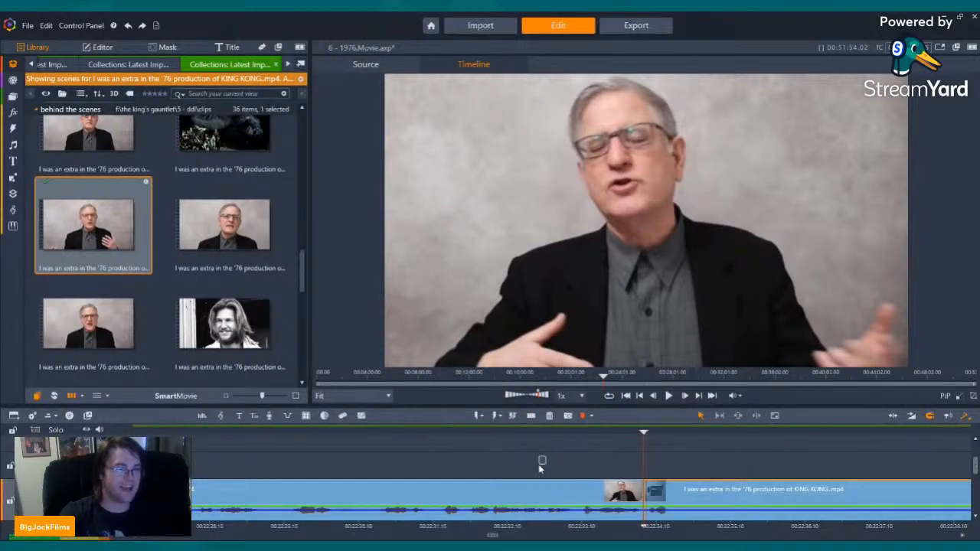
Set the active streams of the interview sections between about 00:22:21 and 00:22:34 to audio only, playing the earlier part as a check.
drag(538, 465, 360, 498)
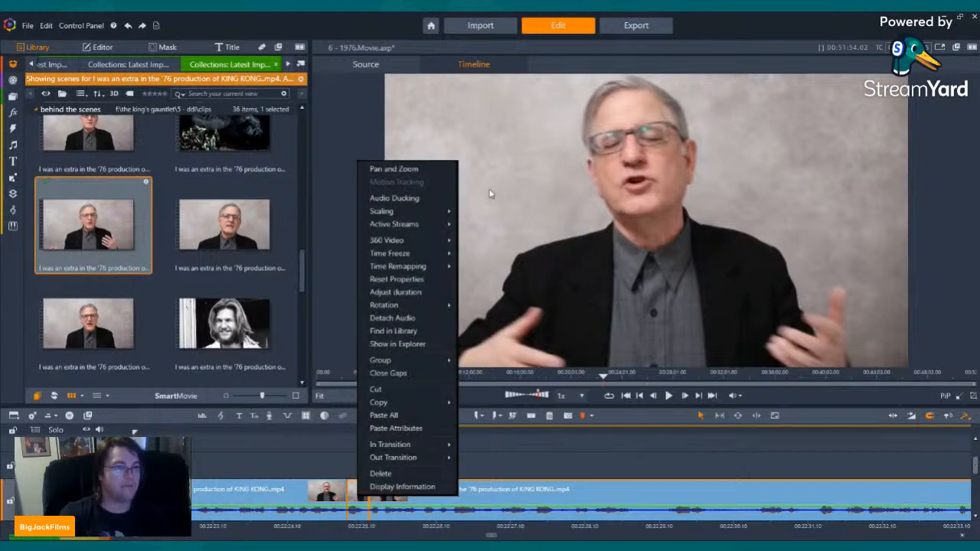
click(469, 224)
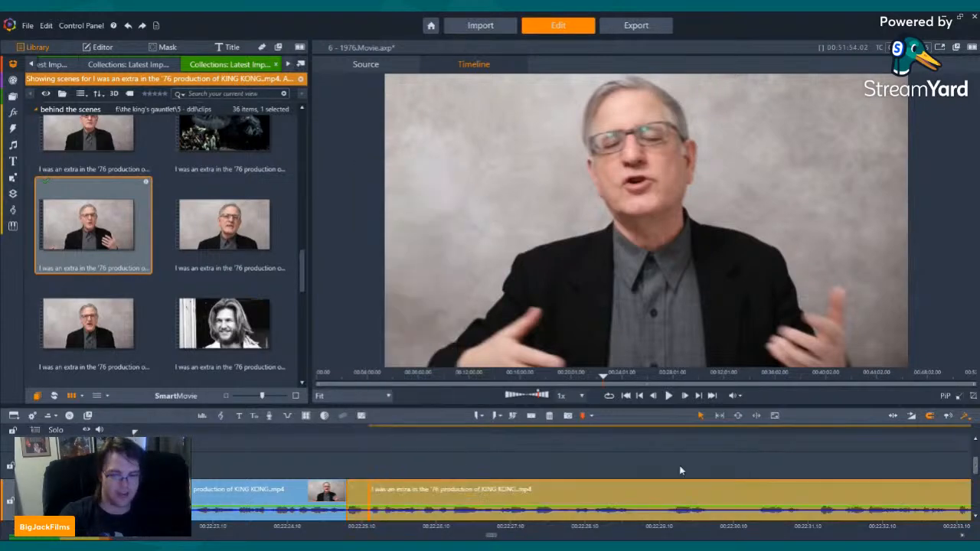
click(668, 395)
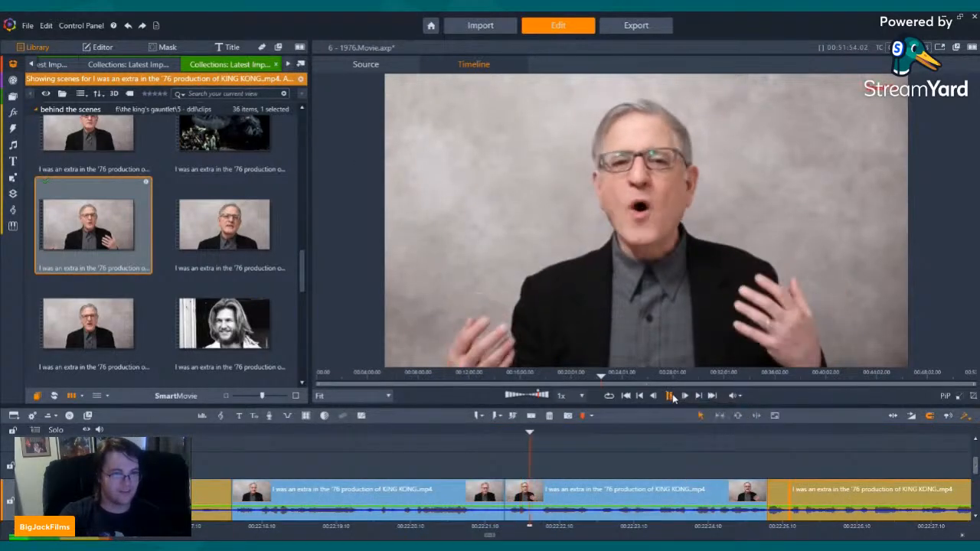
click(671, 395)
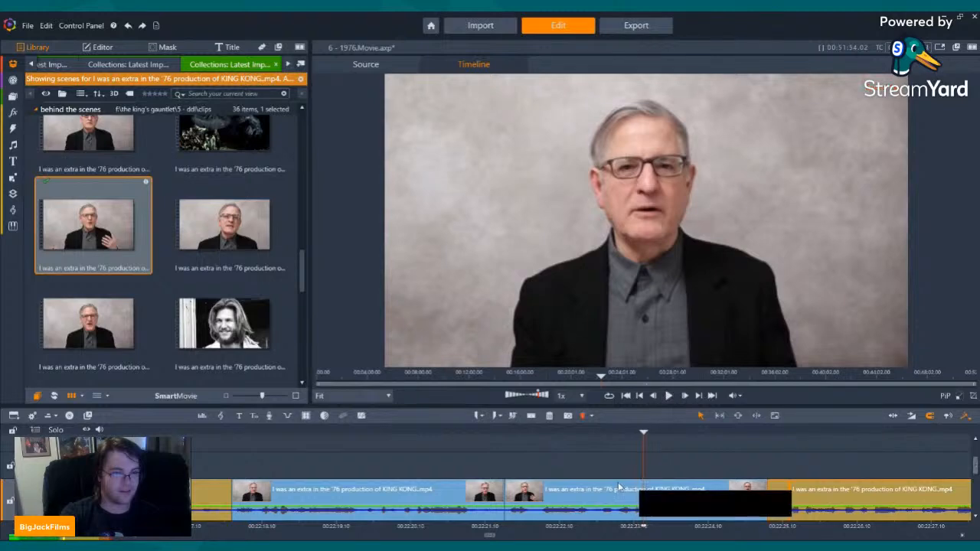
right_click(619, 482)
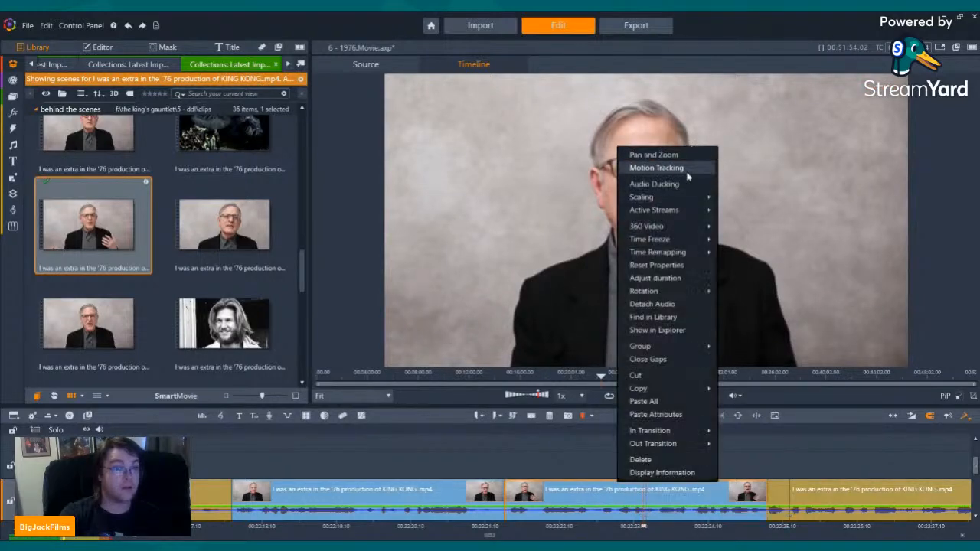
click(737, 210)
Play through the rest of the interview clip and delete everything after the split at about 00:22:34, closing the gap.
click(671, 397)
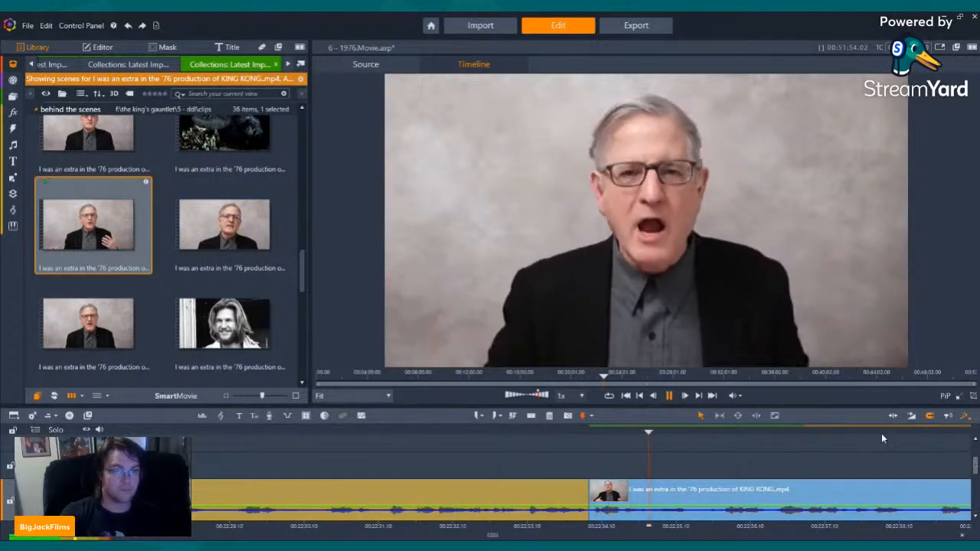
click(921, 440)
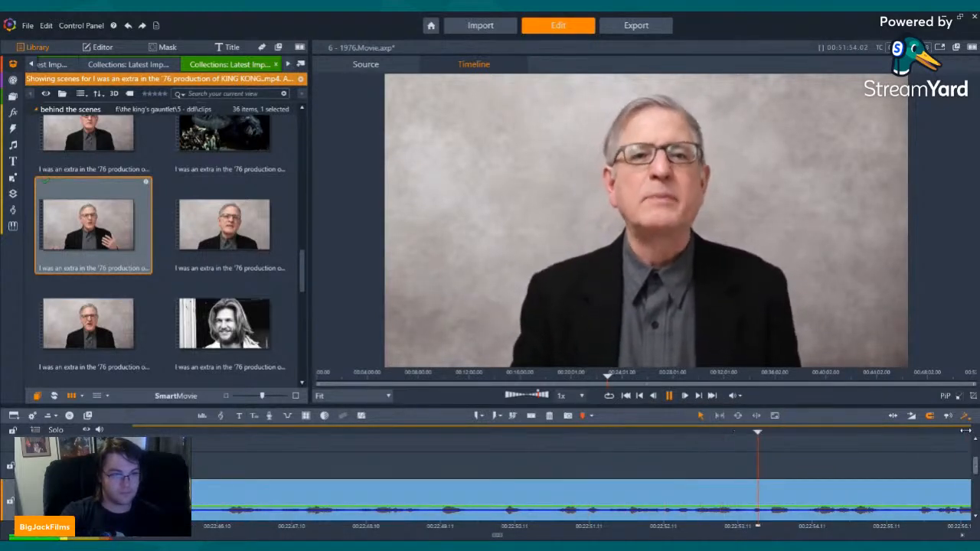
key(space)
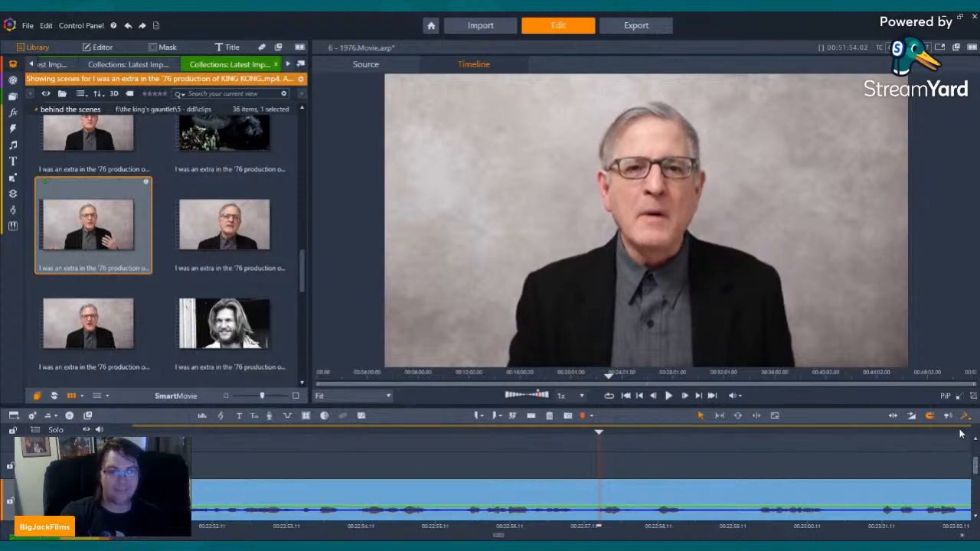
click(959, 432)
key(space)
key(space)
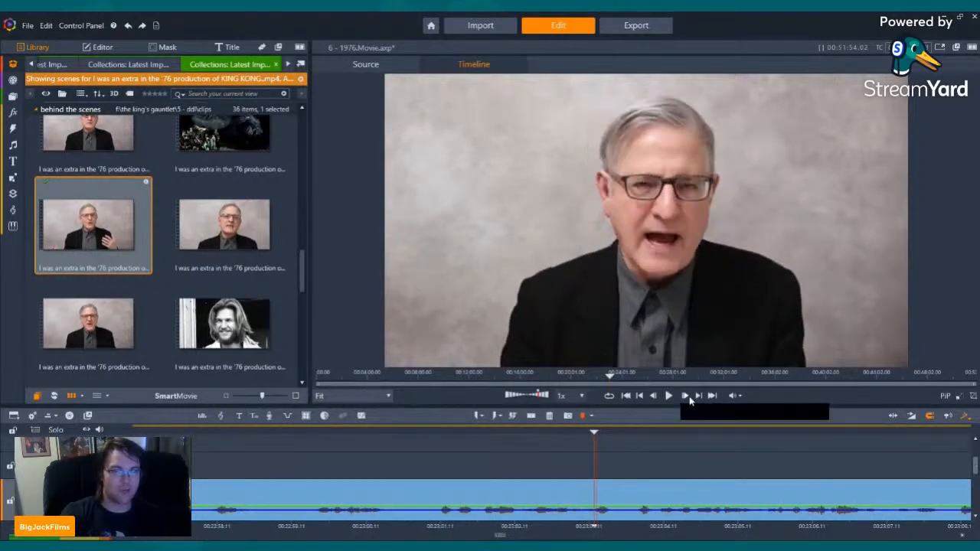
click(669, 397)
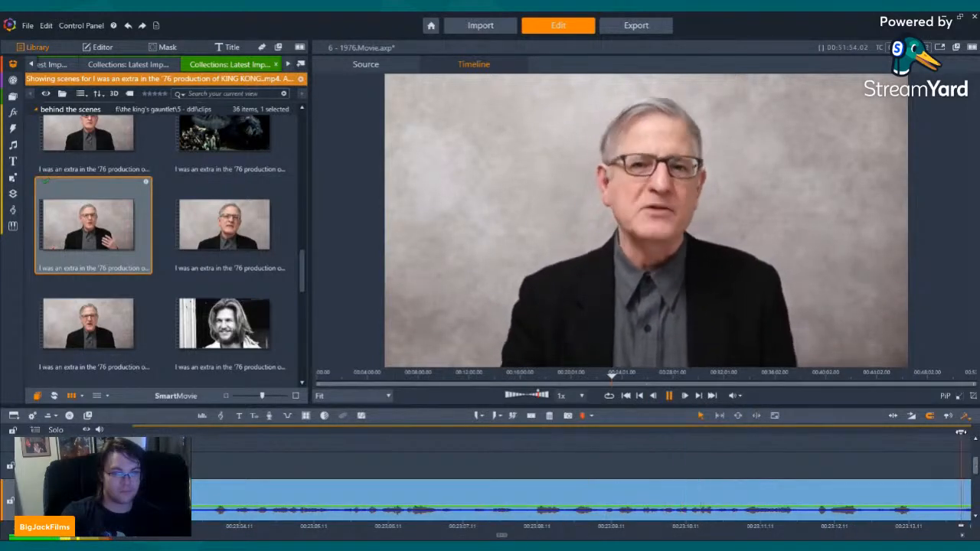
click(641, 397)
key(space)
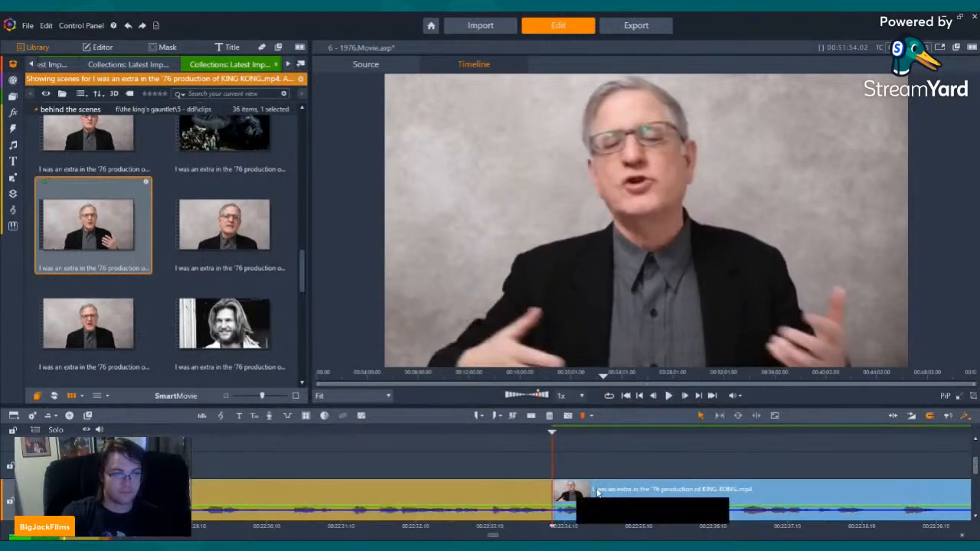
click(548, 417)
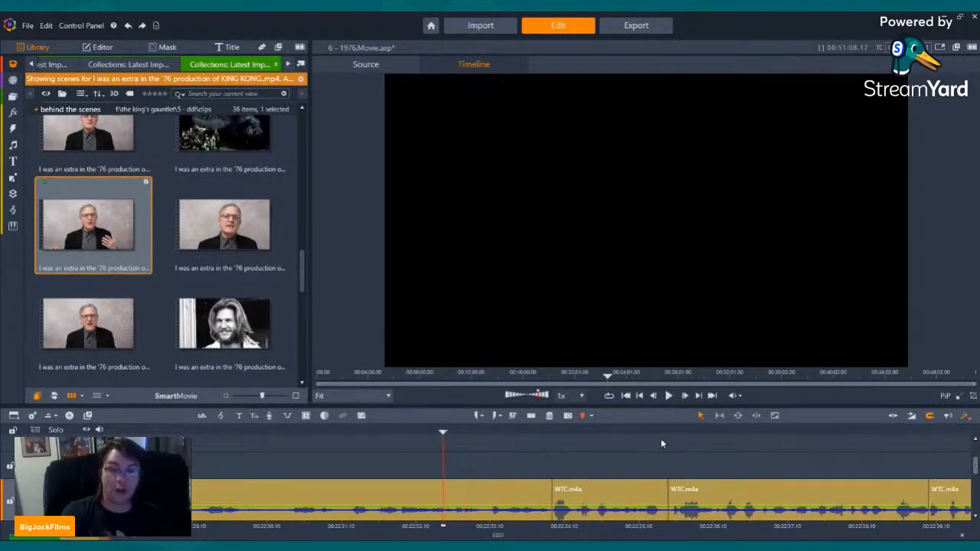
Preview the next short interview scene in the collection.
click(224, 242)
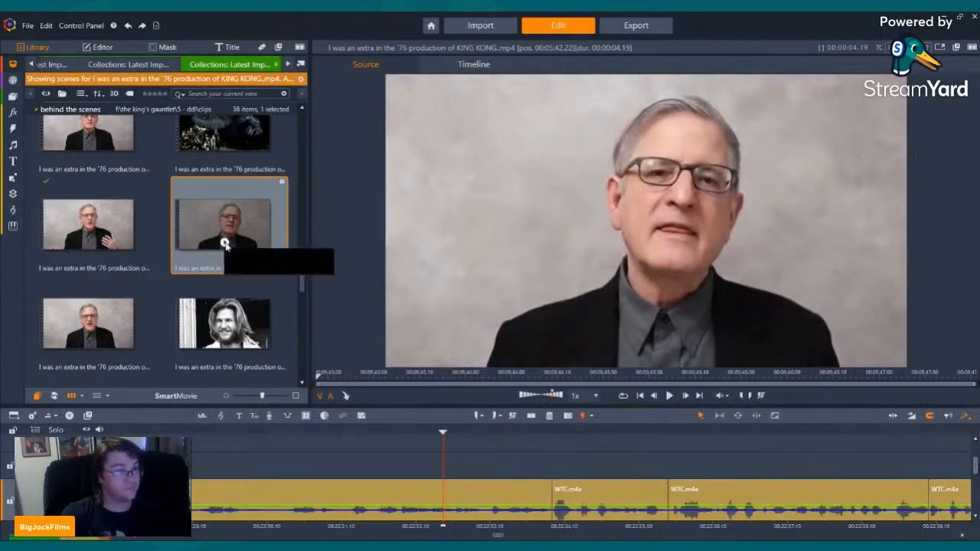
click(225, 243)
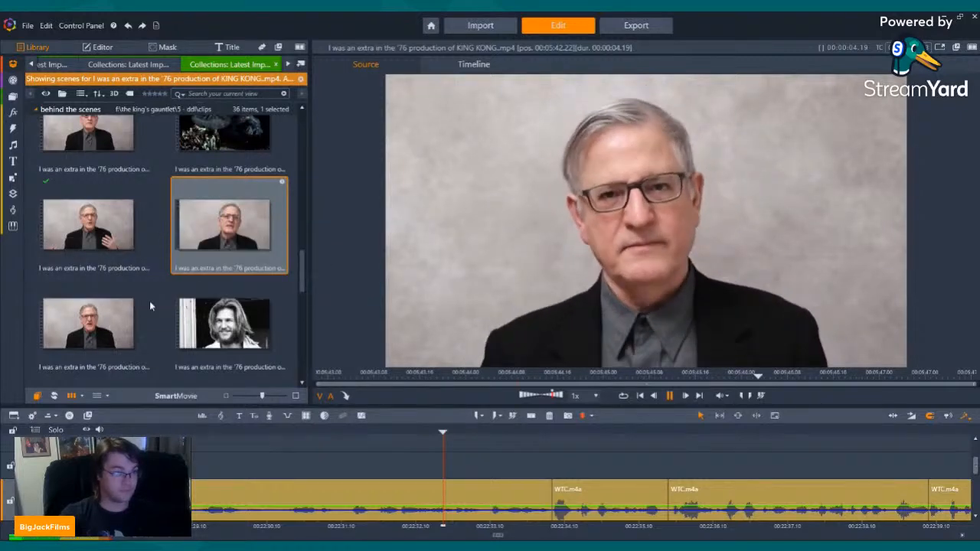
Preview the next interview scene and the black-and-white portrait scene that follows it in the collection.
click(91, 336)
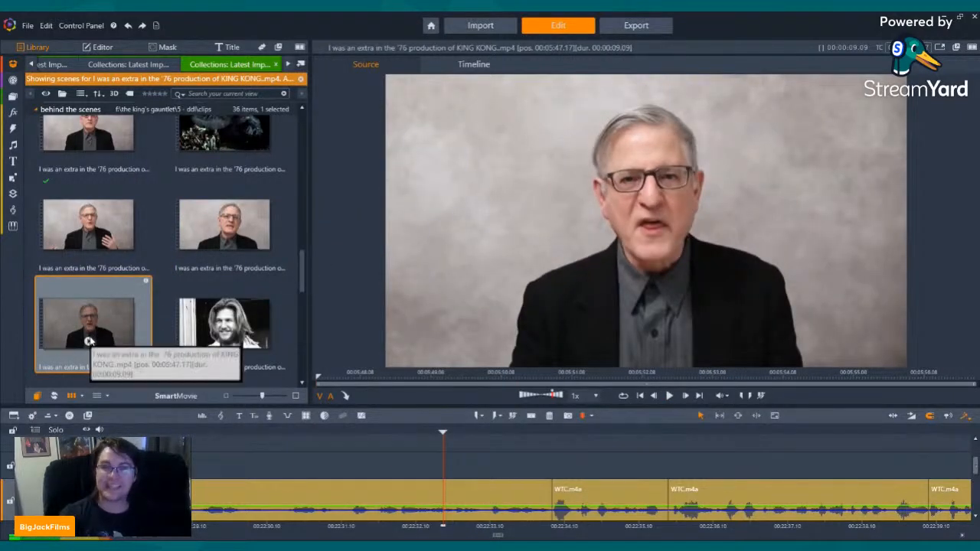
click(90, 341)
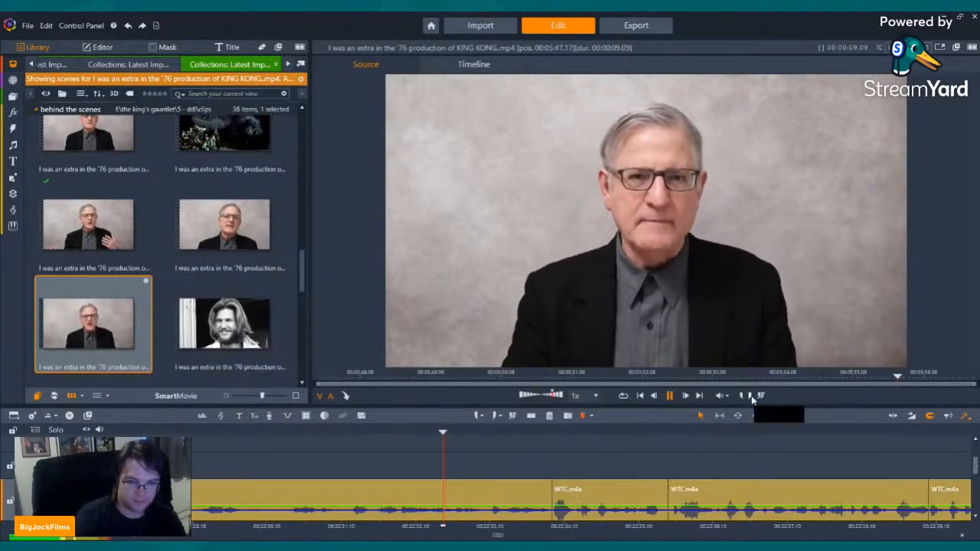
click(226, 343)
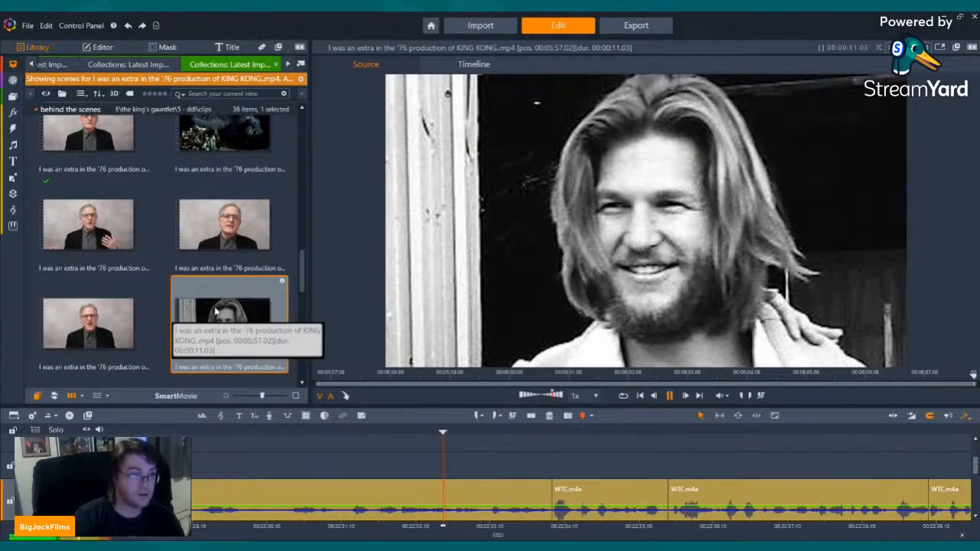
Insert the black-and-white portrait scene before the WTC.m4a narration at about 00:22:34 and select the next interview scene in the collection.
drag(216, 310, 557, 499)
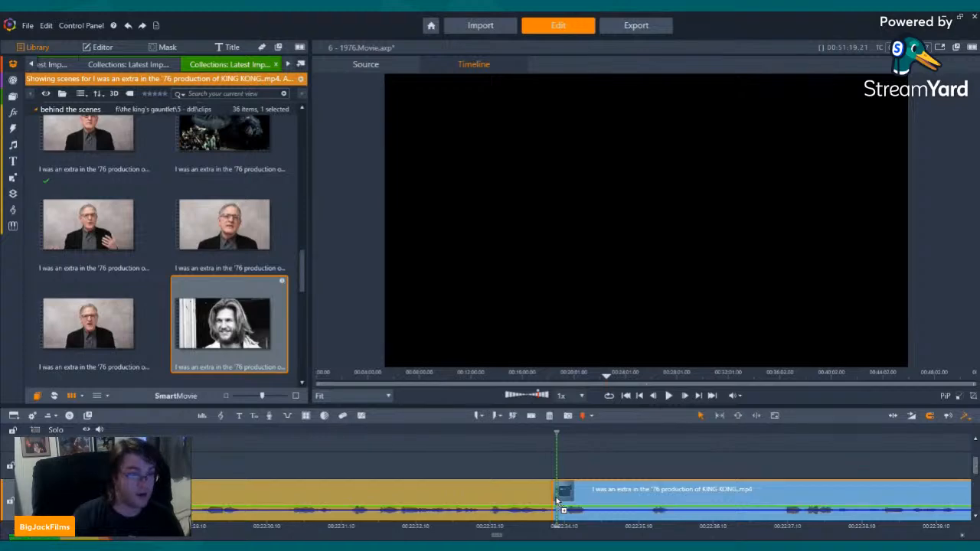
scroll(100, 249, down, 2)
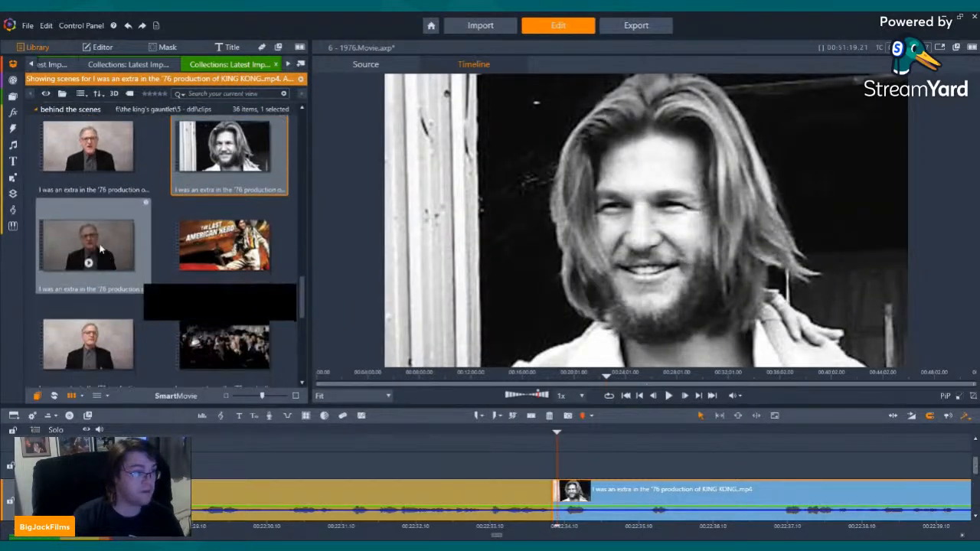
click(100, 249)
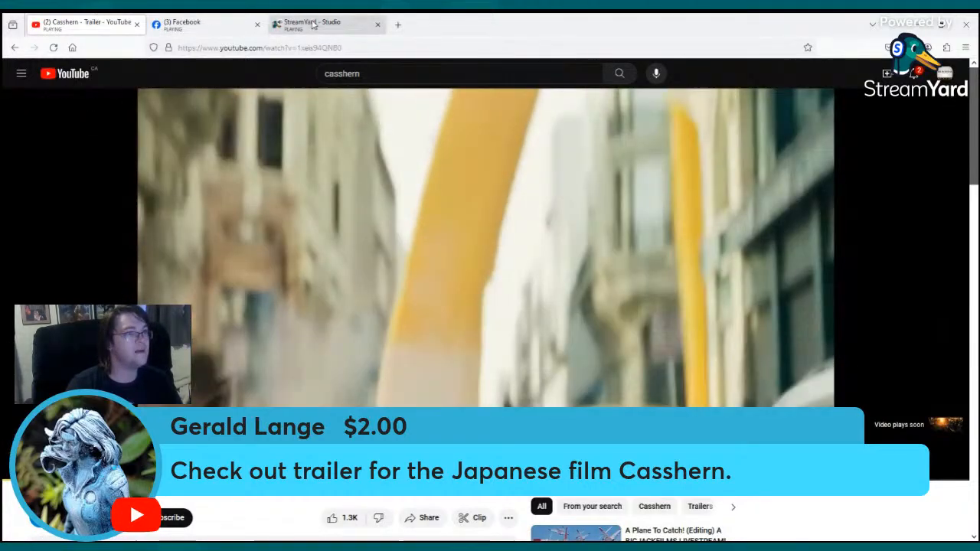
Switch to the StreamYard studio and open the starred comments, checking back once on the Casshern trailer page.
click(313, 24)
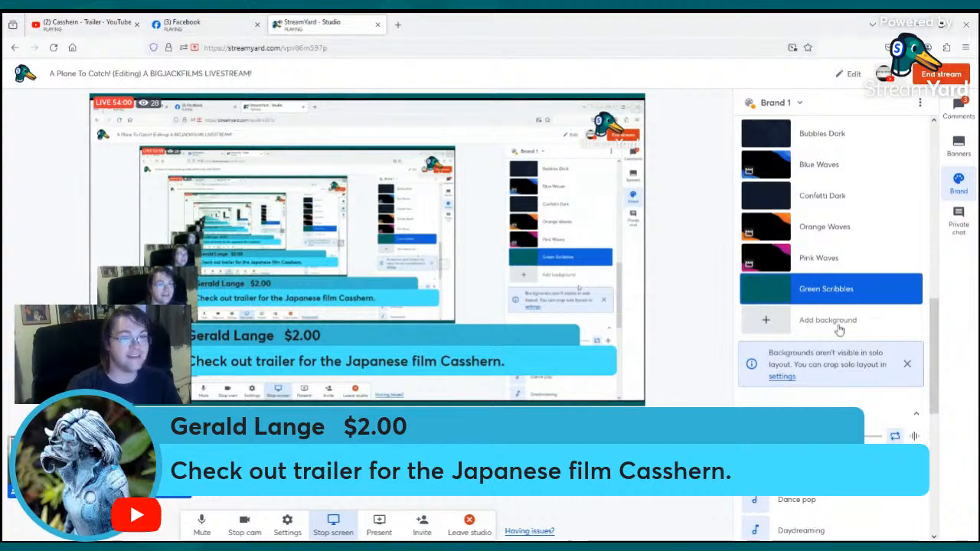
click(958, 107)
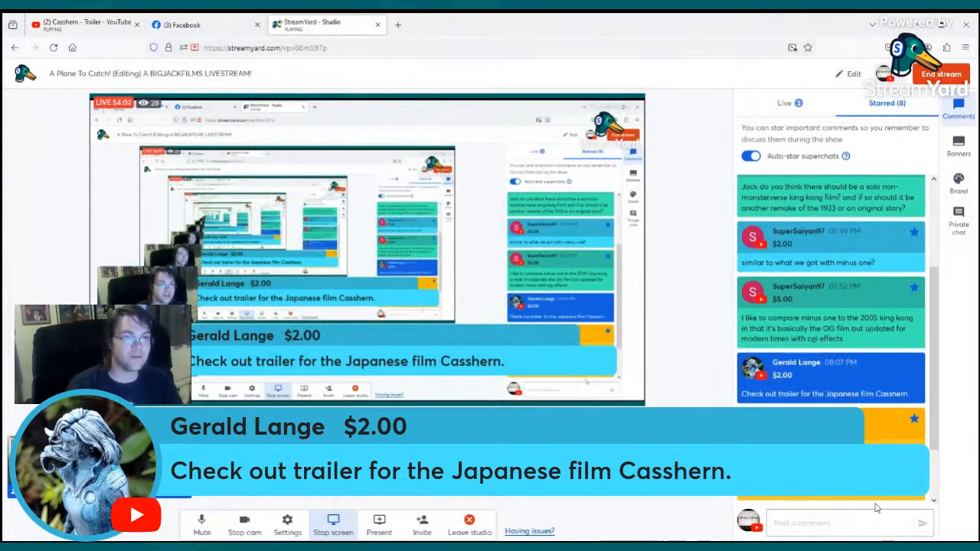
click(84, 23)
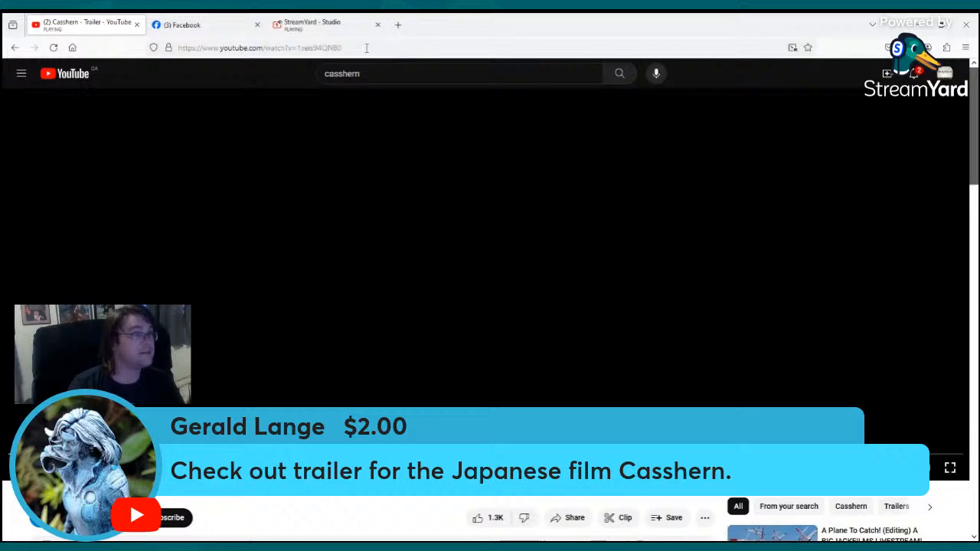
click(310, 24)
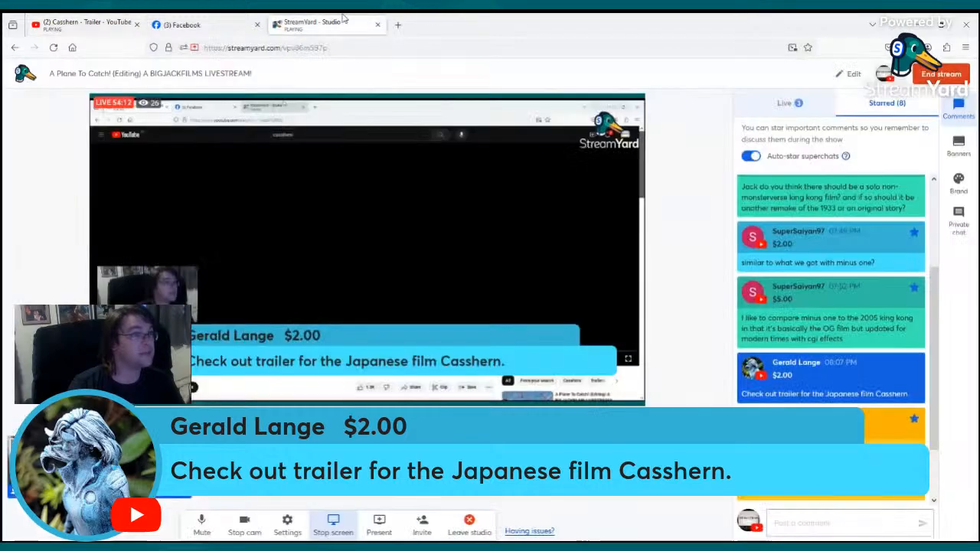
click(833, 312)
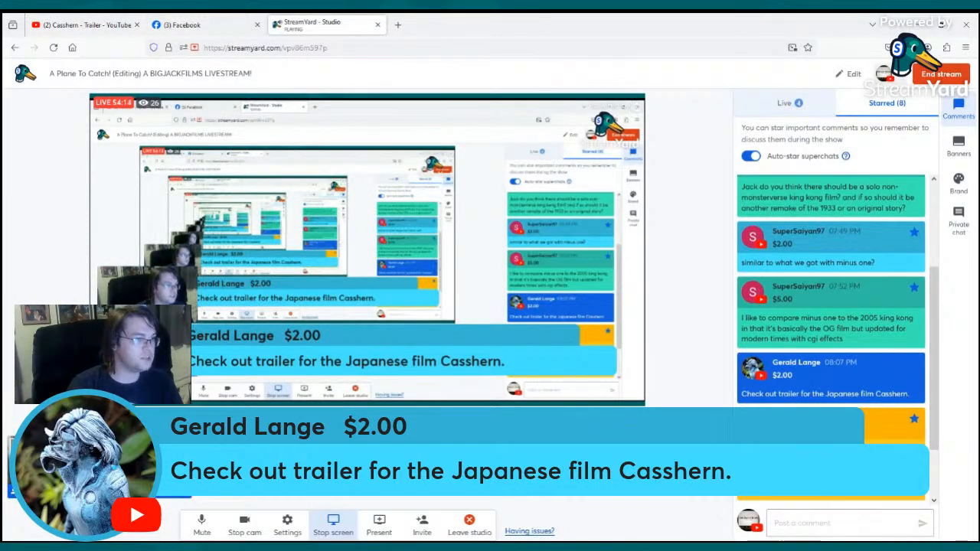
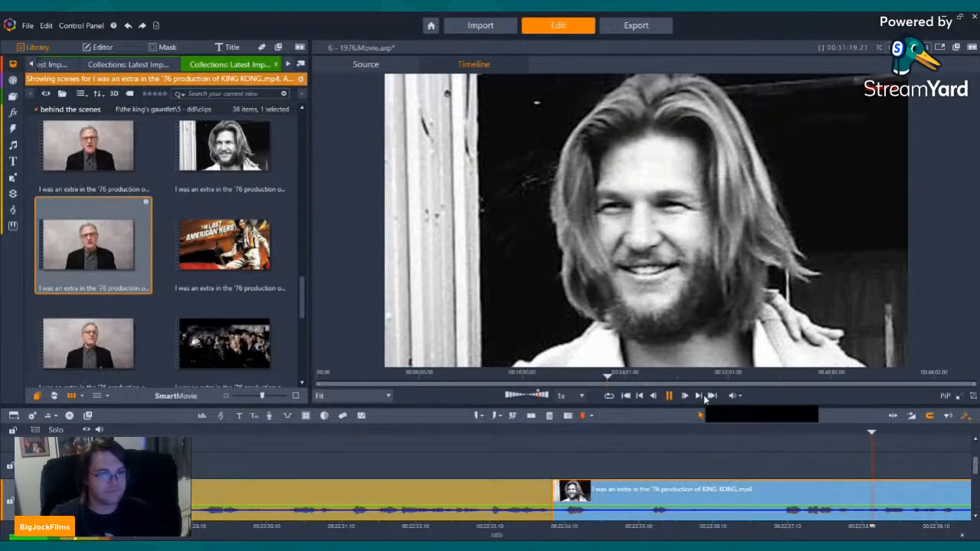
Try trimming the stray leading frames off the portrait clip at about 00:22:34 and undo the trim.
click(669, 396)
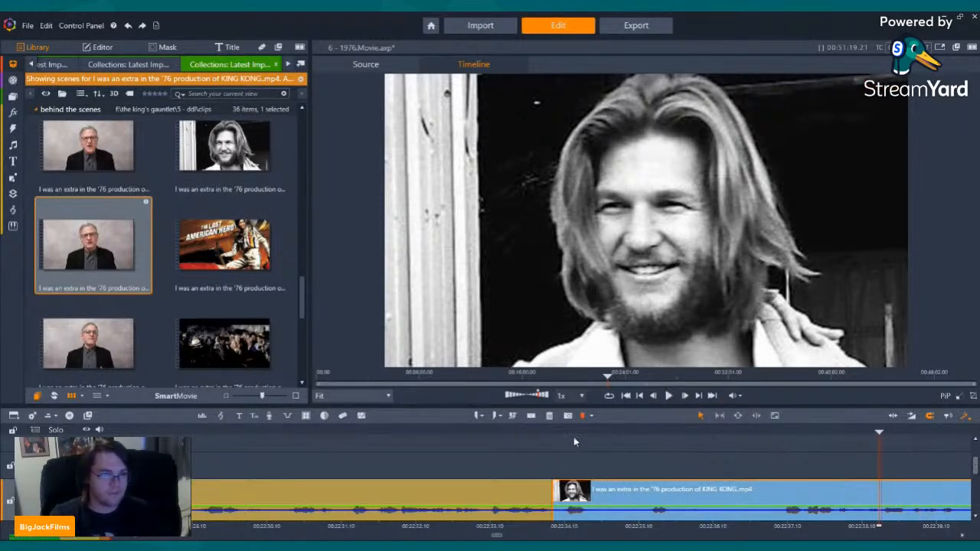
click(531, 416)
click(559, 513)
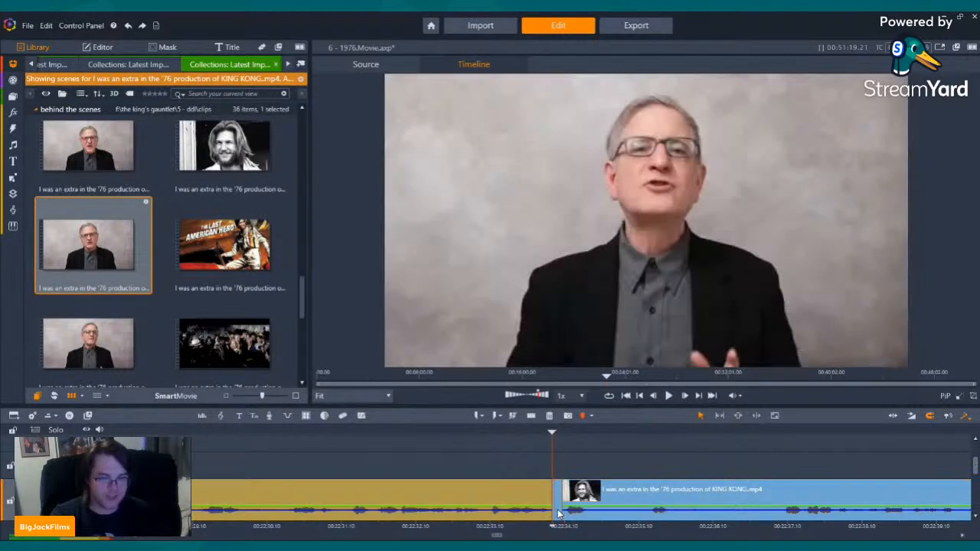
key(Delete)
click(594, 485)
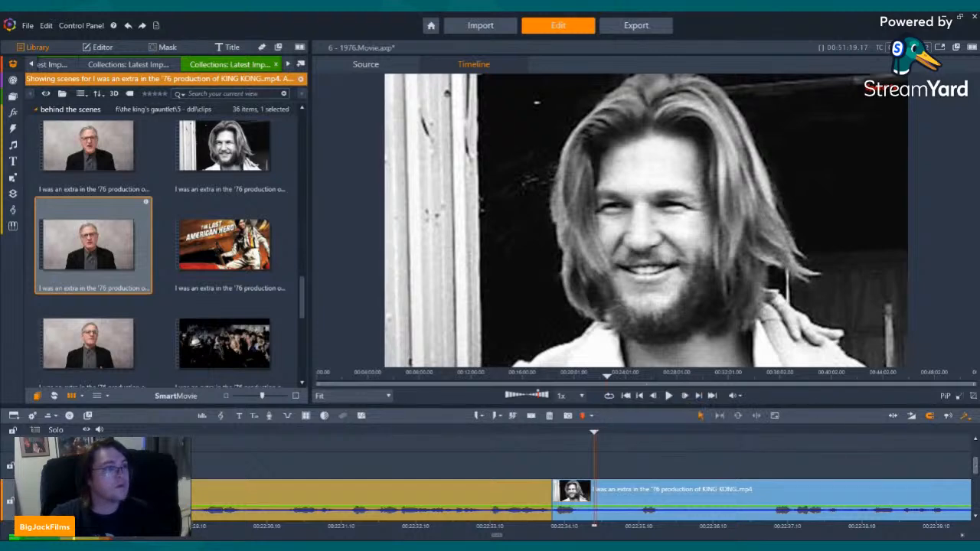
click(128, 26)
click(129, 26)
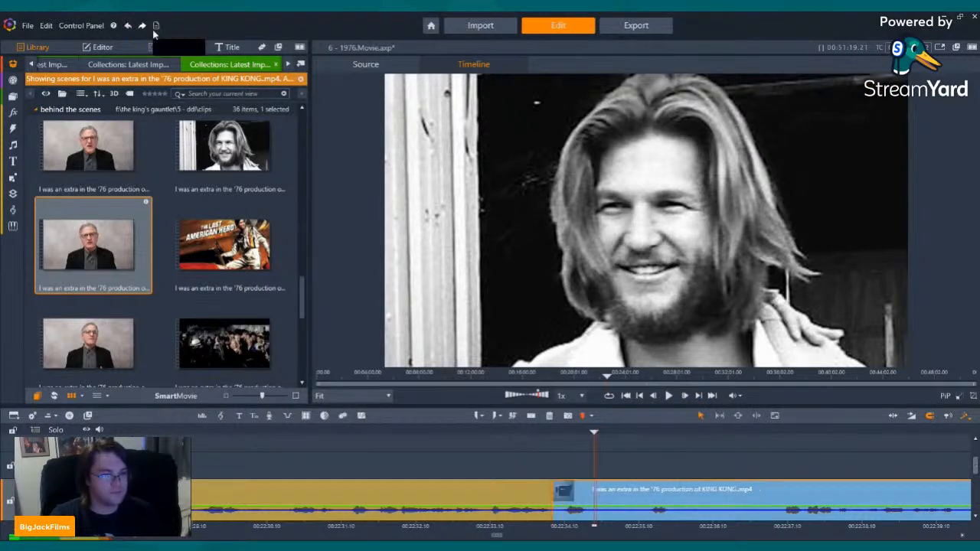
Play the audio-only section leading up to the portrait clip and insert the preceding interview scene before that clip at about 00:22:34.
click(444, 432)
click(668, 395)
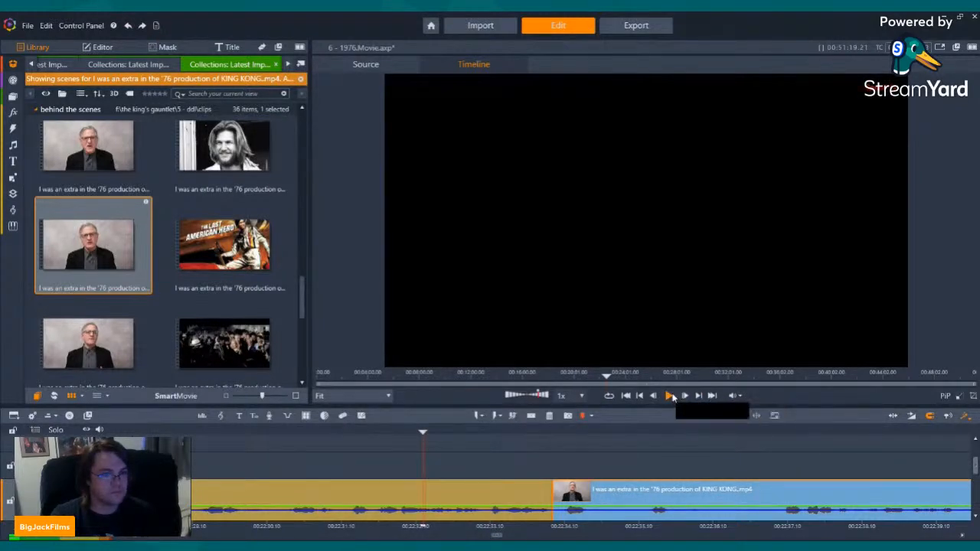
click(671, 395)
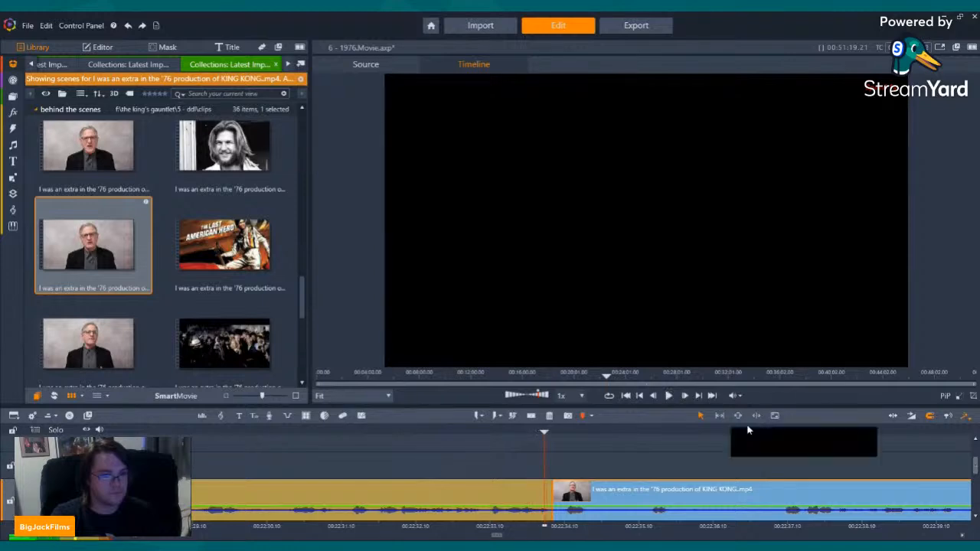
drag(91, 137, 559, 509)
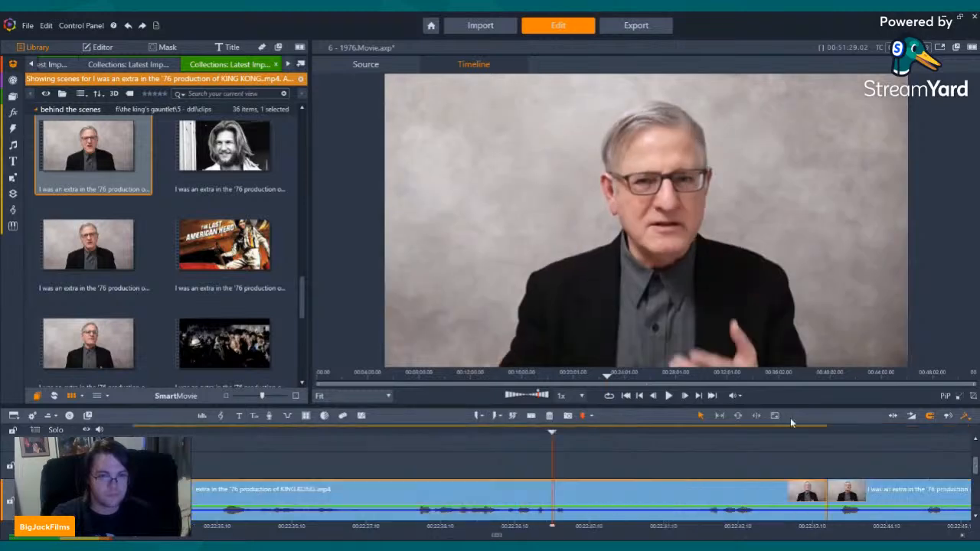
Split the new interview clip at about 00:22:38 and delete its beginning, closing the gap.
click(668, 395)
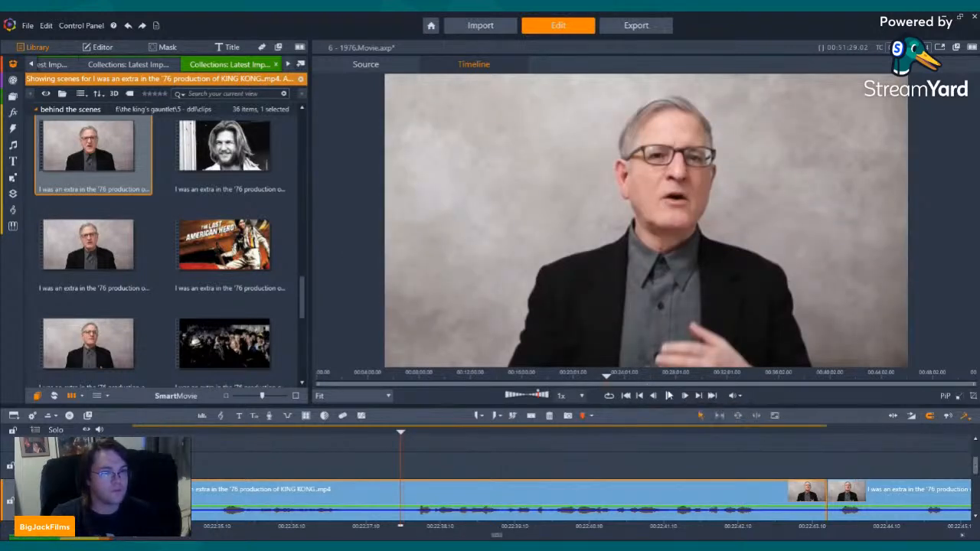
click(669, 395)
click(414, 433)
key(Left)
click(530, 415)
click(389, 489)
click(550, 416)
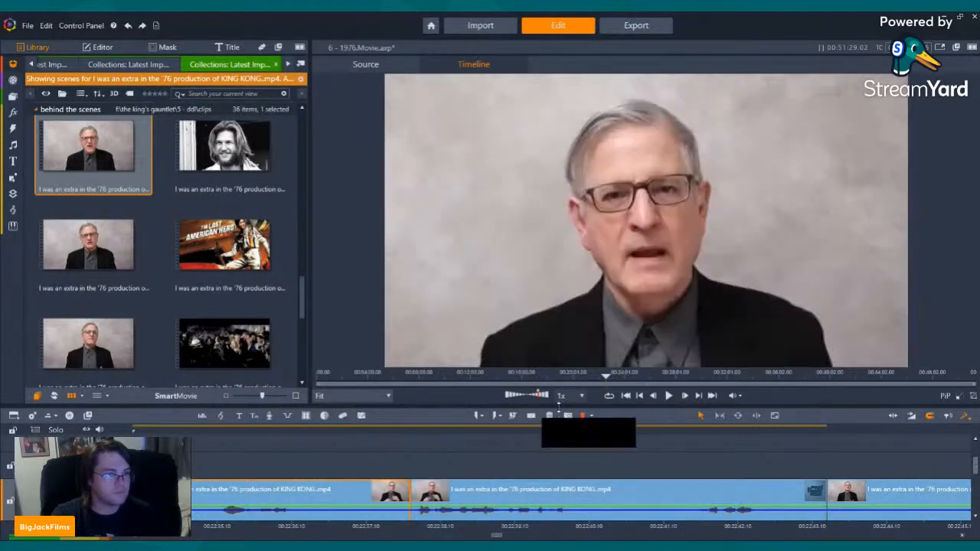
Play the shortened interview clip, split it at about 00:22:39 and delete its tail, closing the gap to the portrait clip.
click(669, 396)
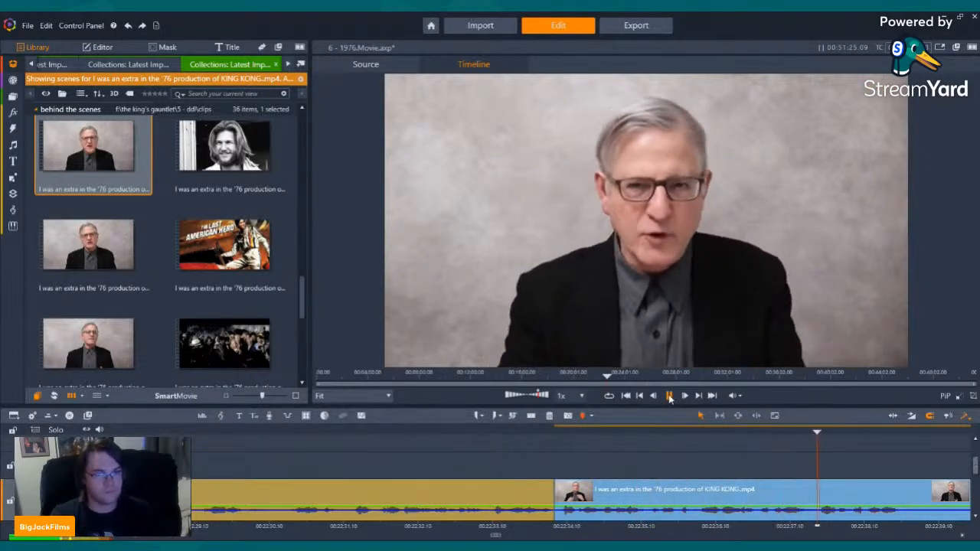
click(668, 396)
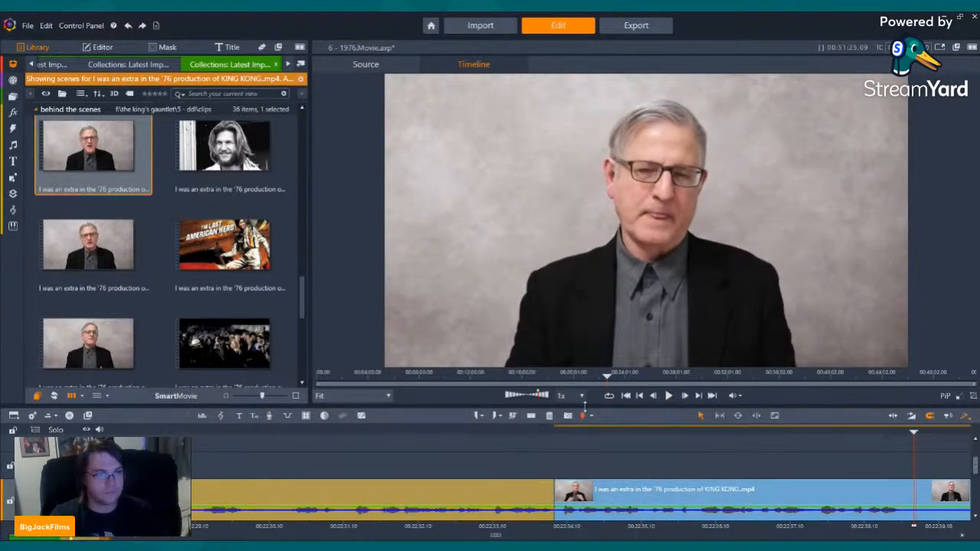
click(531, 417)
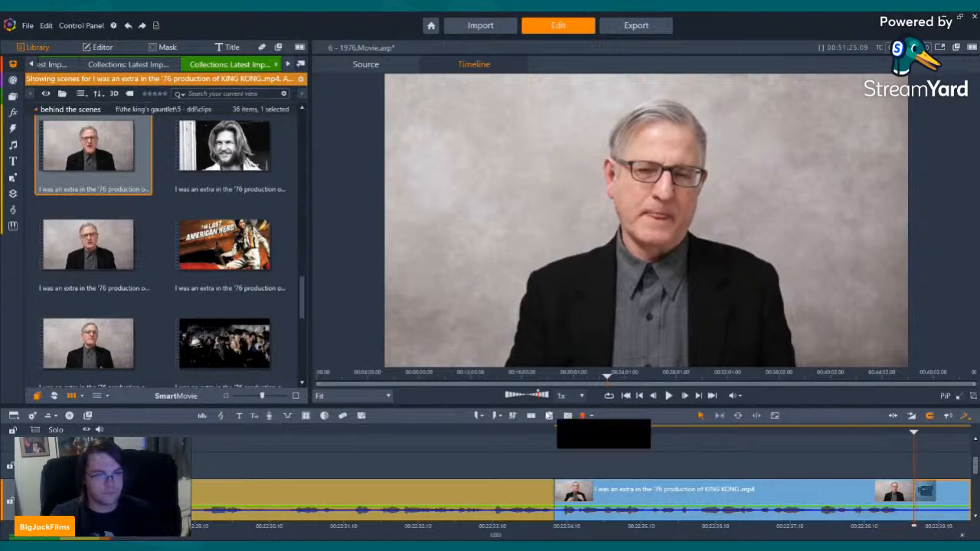
click(669, 397)
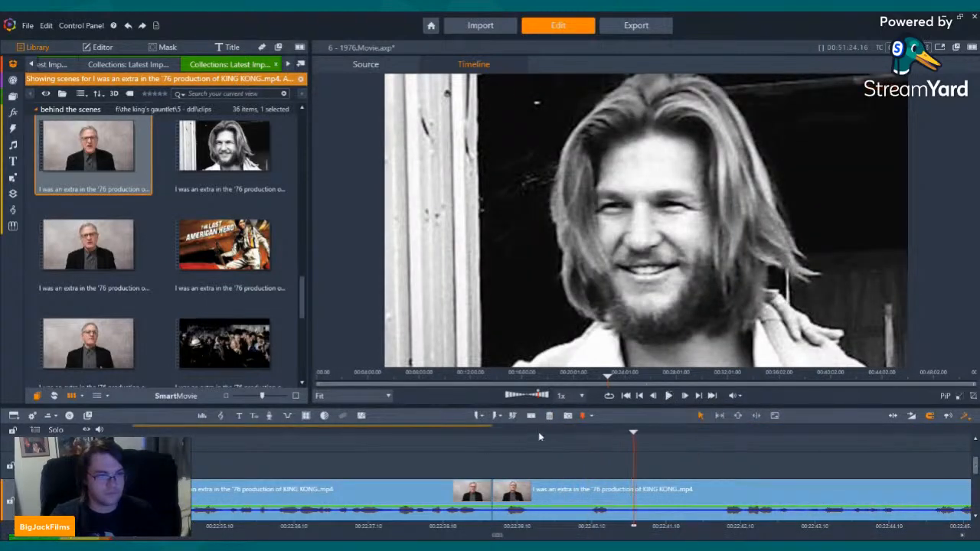
Split the portrait clip twice between about 00:22:39 and 00:22:40, 14 frames or so apart, and delete the section between, closing the gap.
click(668, 395)
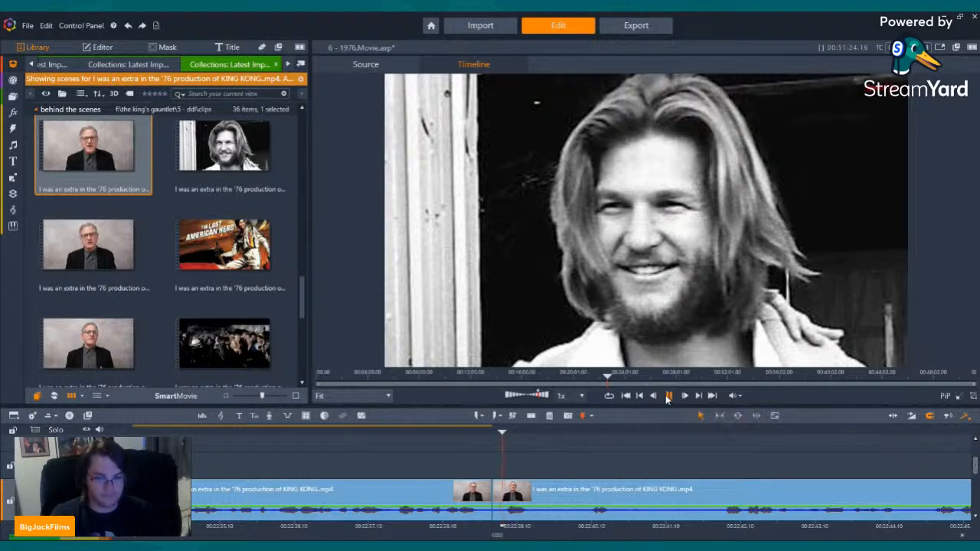
click(668, 396)
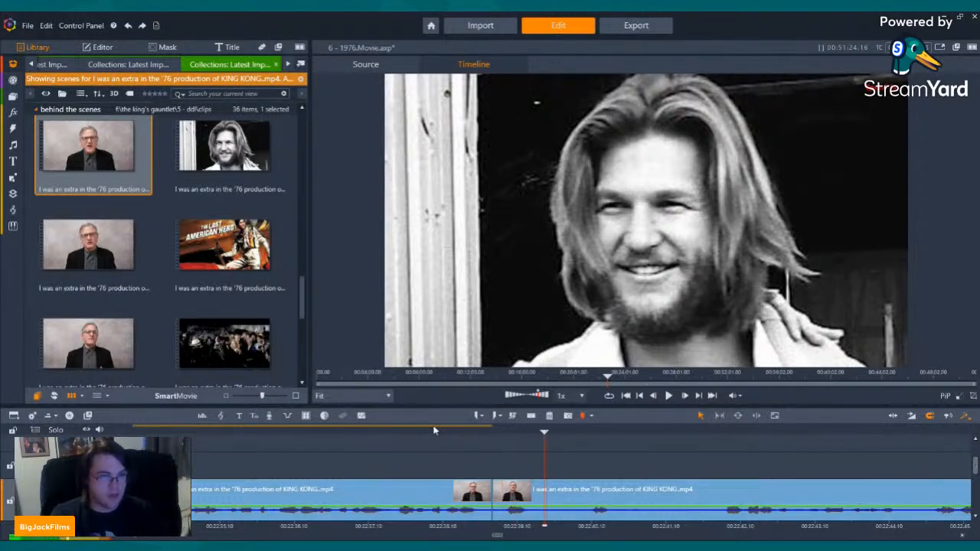
click(512, 416)
key(Right)
key(Right)
key(Right)
key(Right)
key(Right)
key(Right)
key(Right)
key(Right)
key(Right)
key(Right)
key(Right)
key(Right)
key(Right)
key(Right)
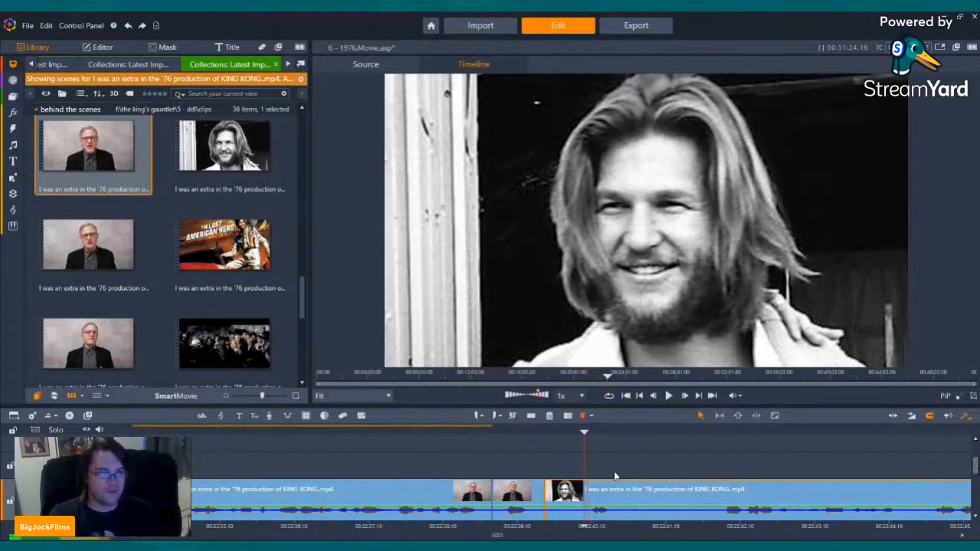
click(512, 416)
click(569, 493)
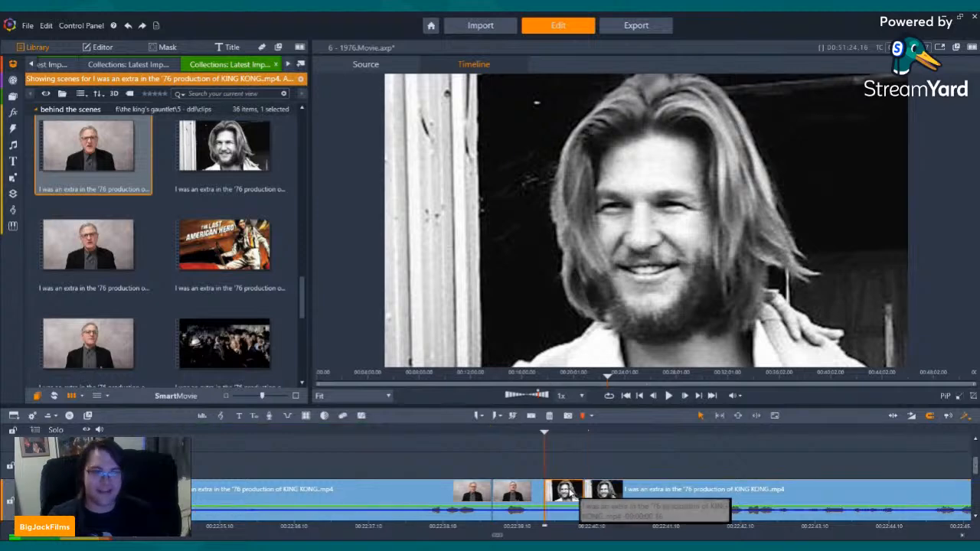
right_click(592, 476)
click(604, 461)
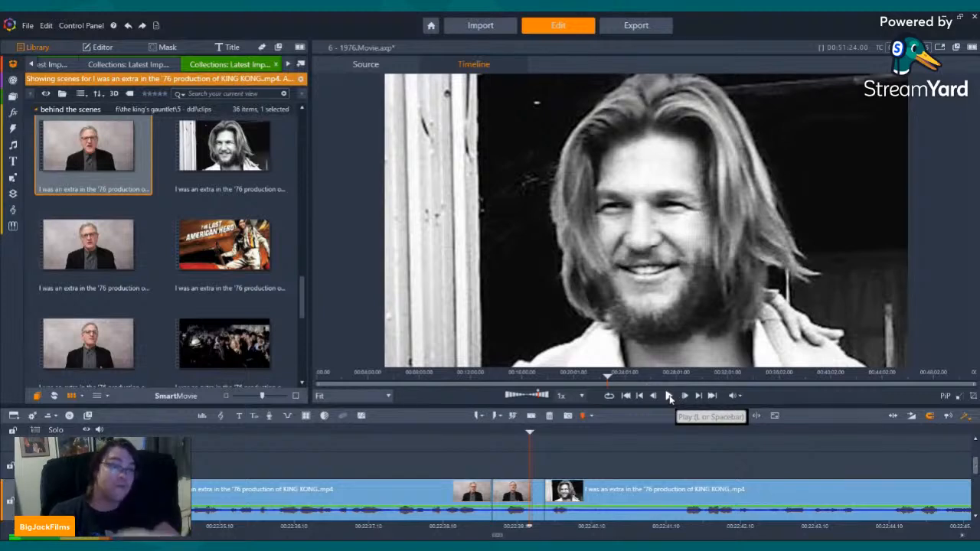
Split the portrait clip again at about 00:22:40 and set the two short sections before the split to audio only.
click(669, 396)
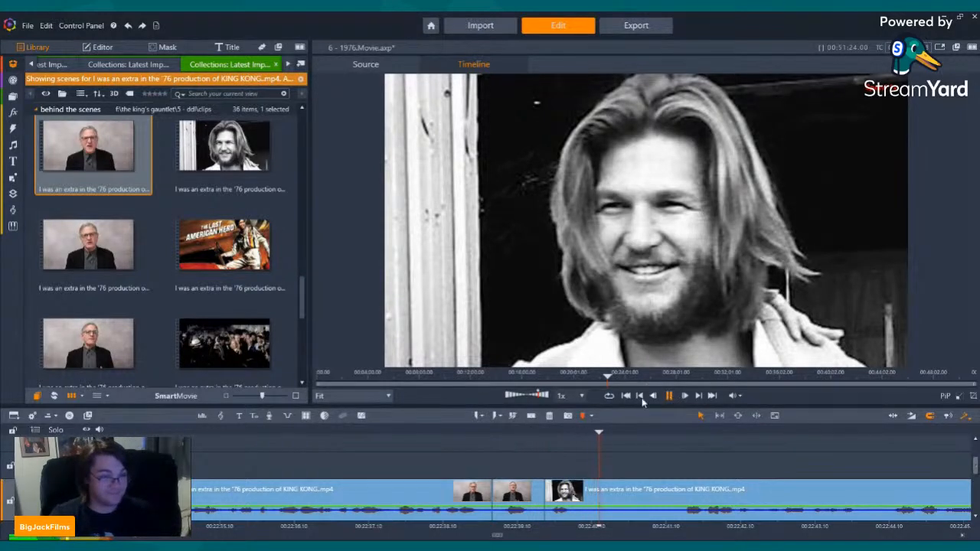
click(530, 416)
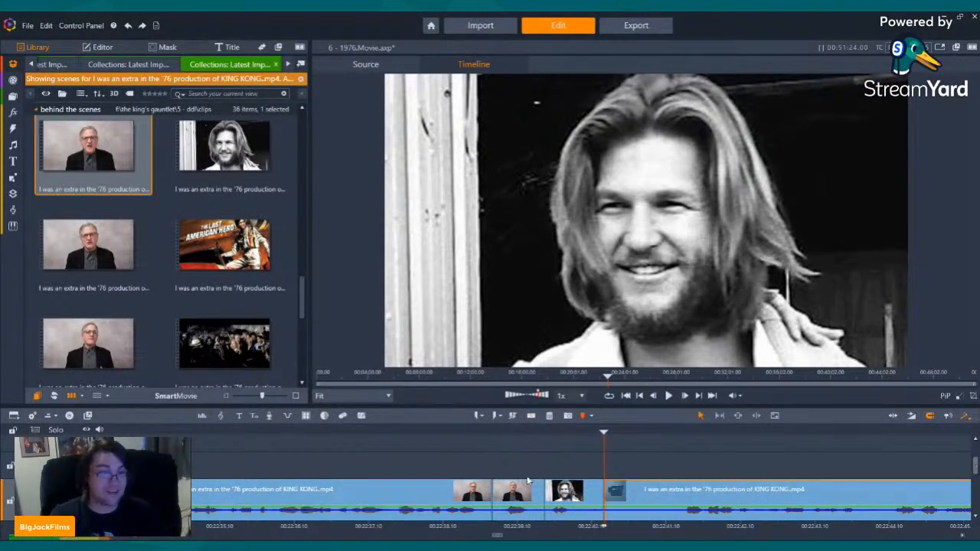
click(562, 501)
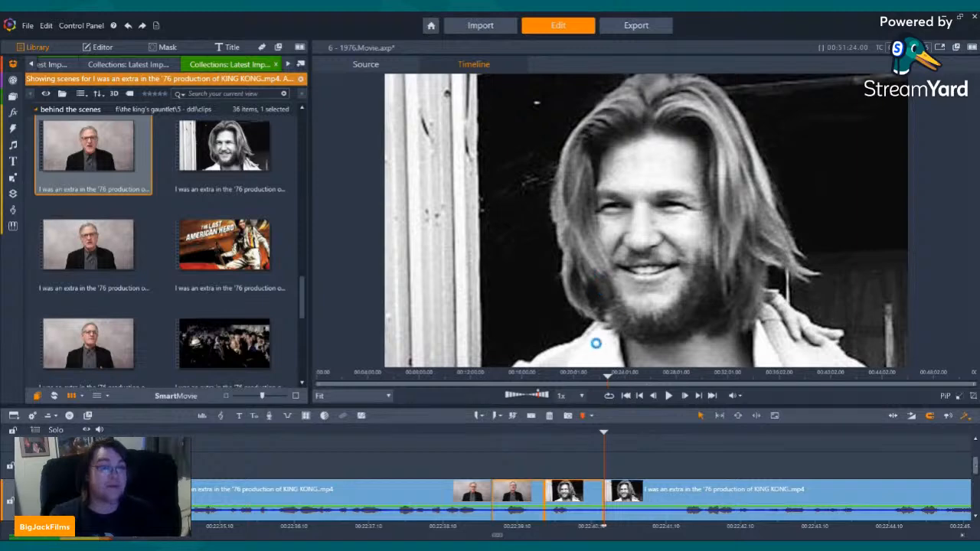
right_click(561, 499)
mouse_move(616, 225)
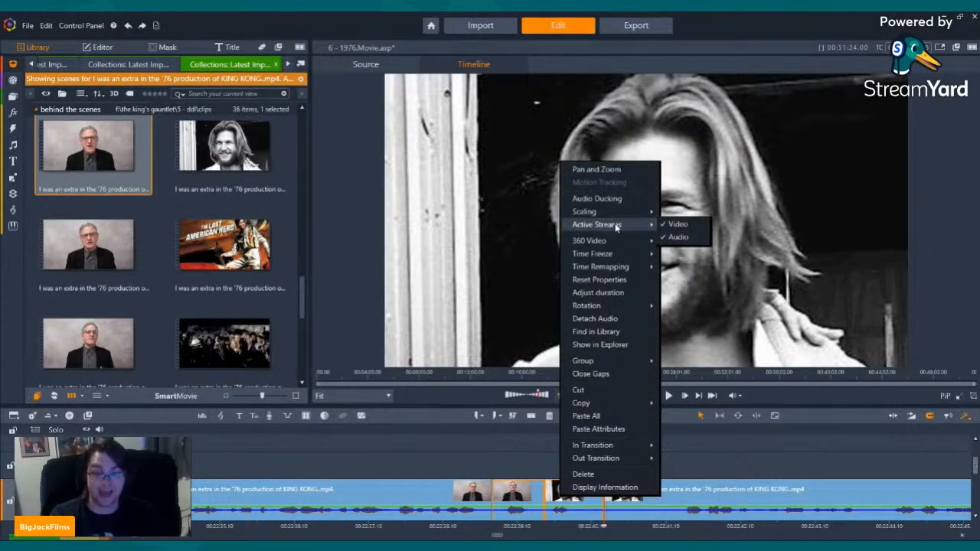
click(671, 236)
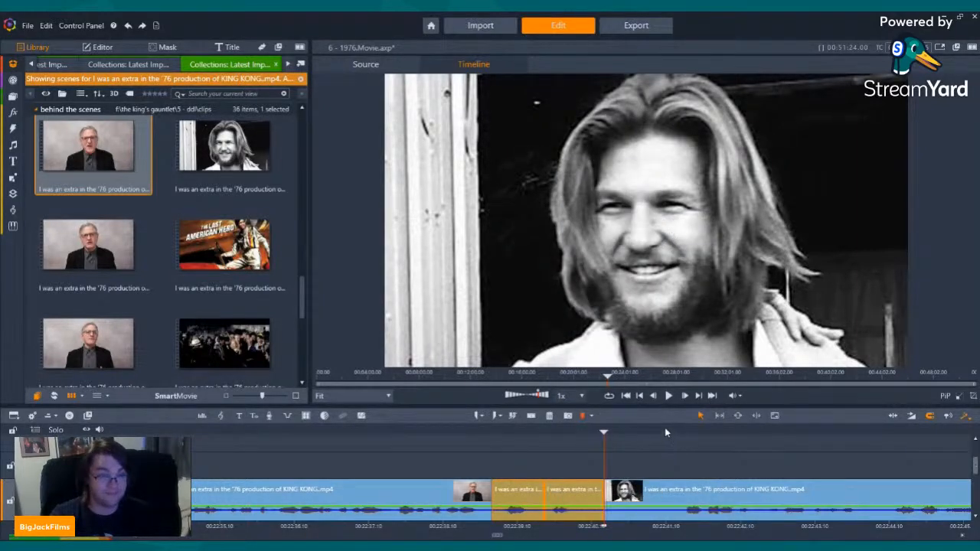
Play the portrait clip, split it at about 00:22:42 and delete the section before the split, closing the gap.
click(668, 396)
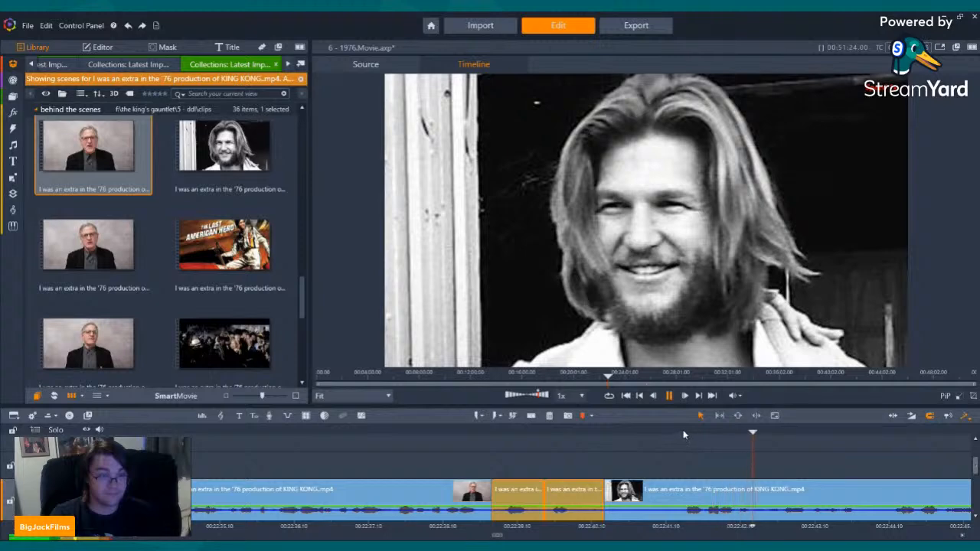
click(669, 396)
click(602, 442)
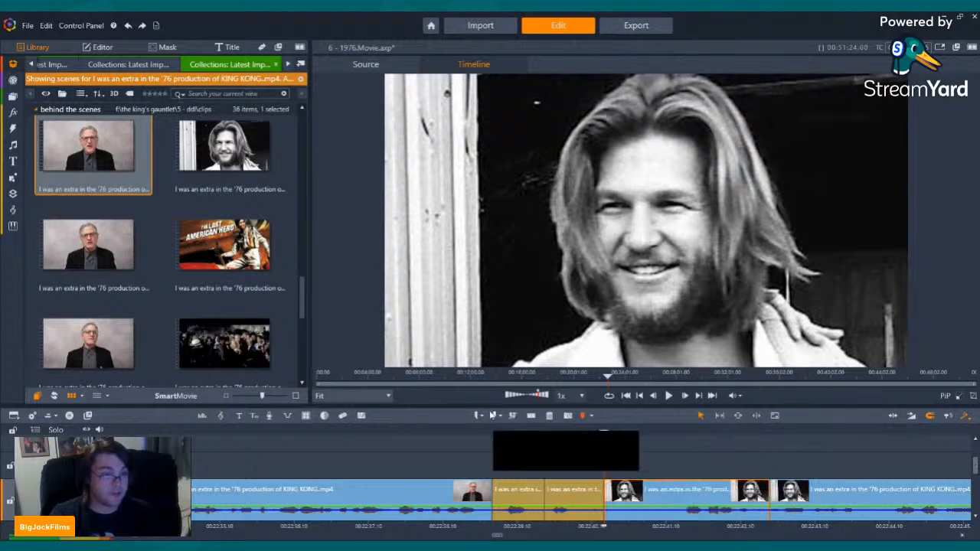
click(549, 416)
Replay from just before the portrait clip and split that clip at about 00:22:41.
key(Left)
key(Left)
key(Left)
key(Left)
key(Left)
key(Left)
key(Left)
key(Left)
key(Left)
key(Left)
key(Left)
key(Left)
key(Left)
key(Left)
key(Left)
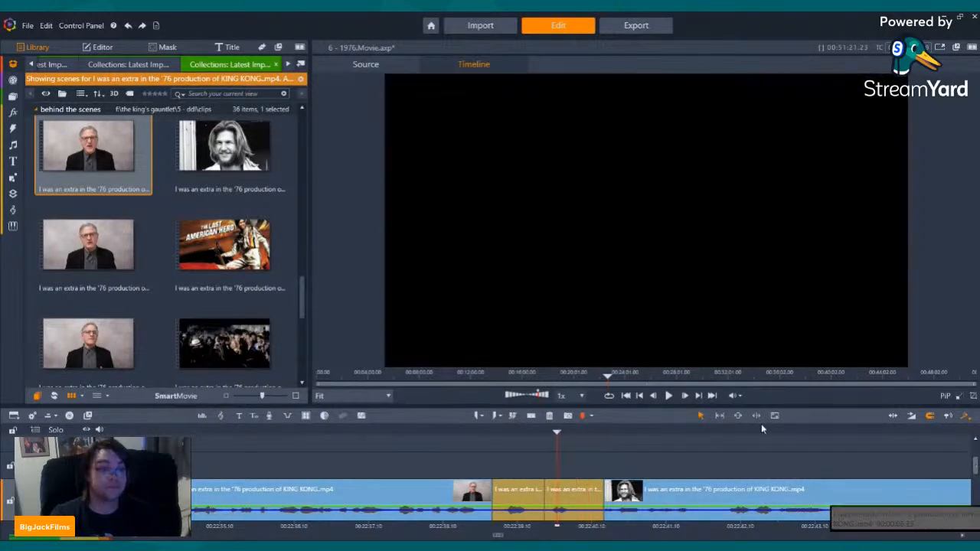
click(669, 395)
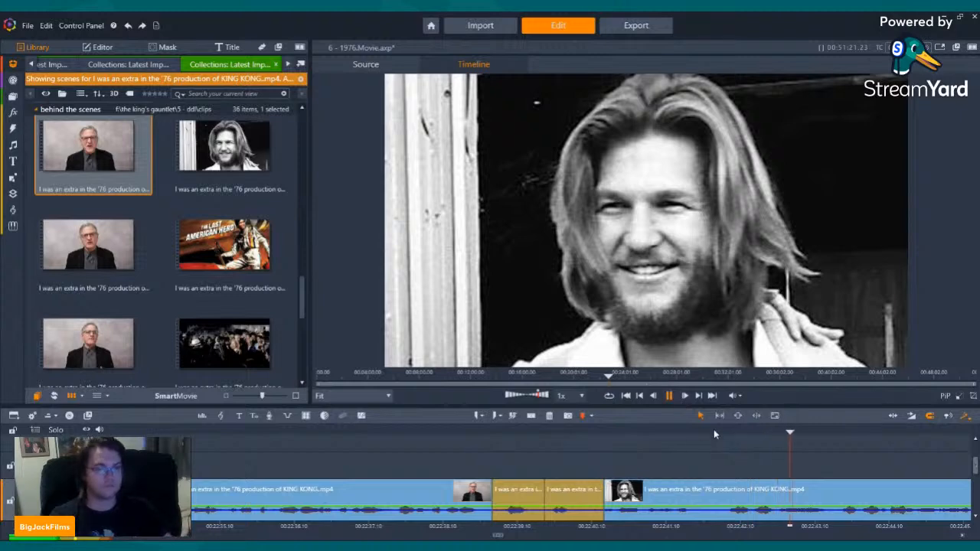
click(687, 429)
click(685, 445)
click(530, 416)
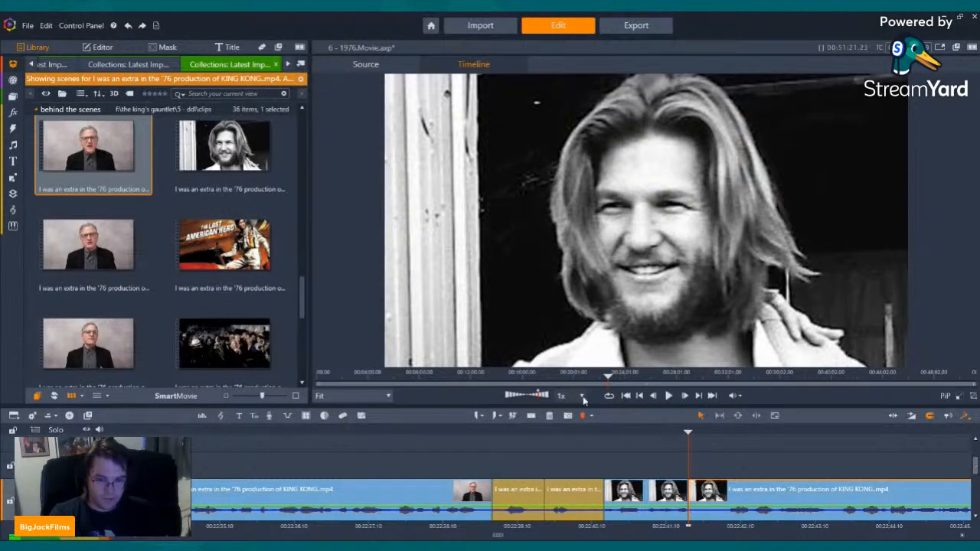
Split the portrait clip again at about 00:22:43 and delete the two-second section between the splits, closing the gap.
click(669, 396)
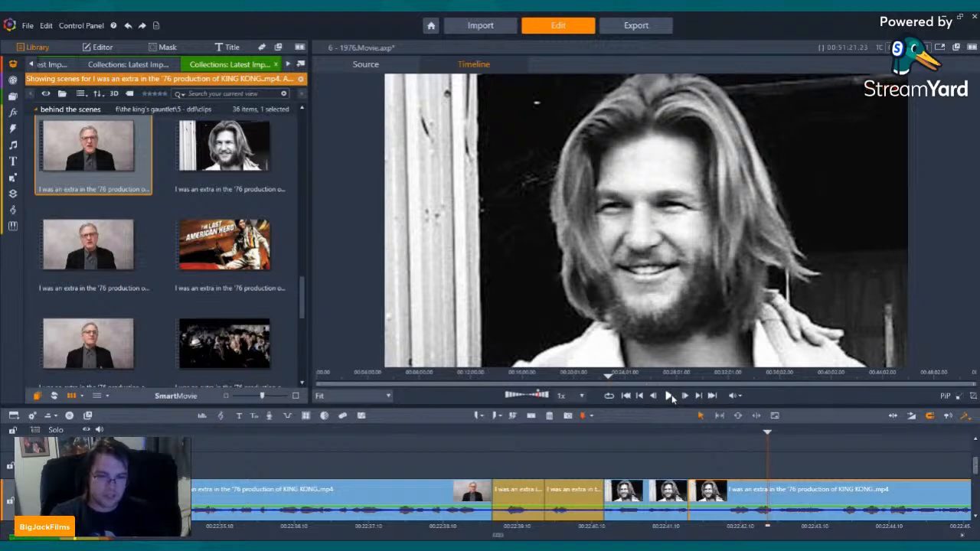
click(669, 396)
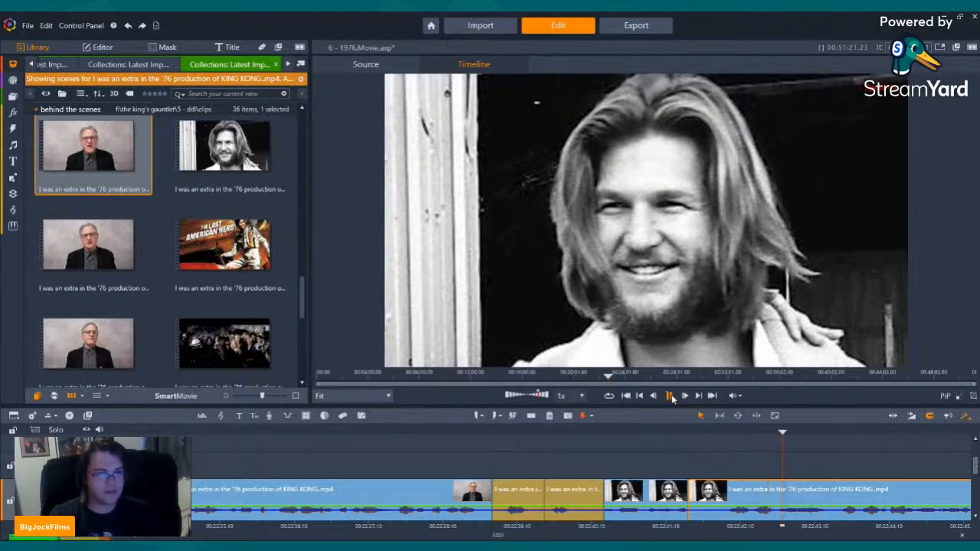
click(840, 443)
click(531, 417)
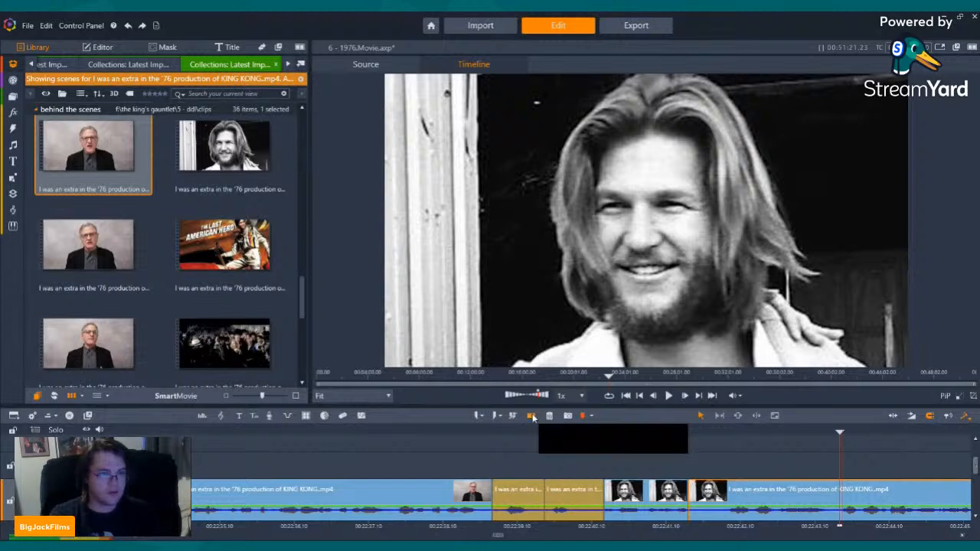
click(762, 503)
key(Delete)
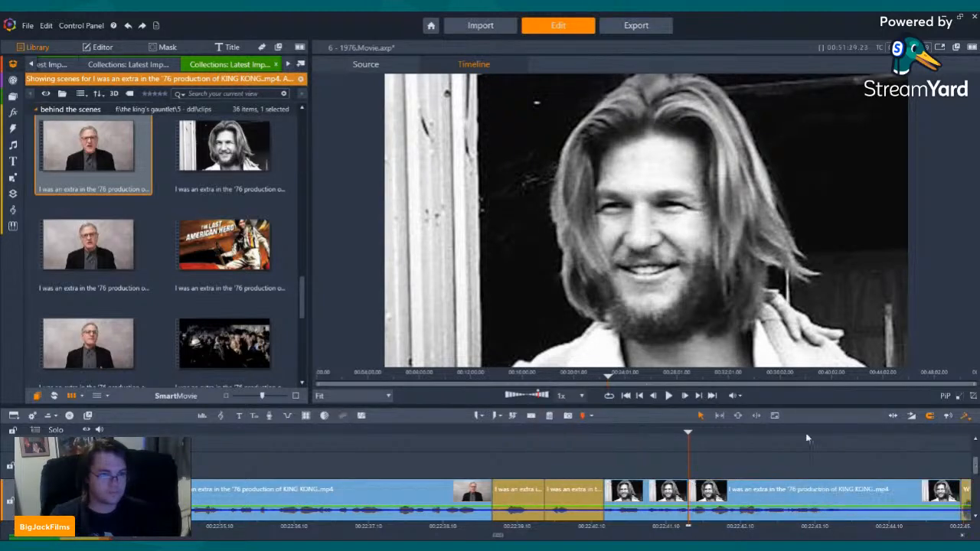
Play the rest of the portrait clip, split it at about 00:22:43 and delete its tail, closing the gap to the WTC.m4a narration.
click(669, 395)
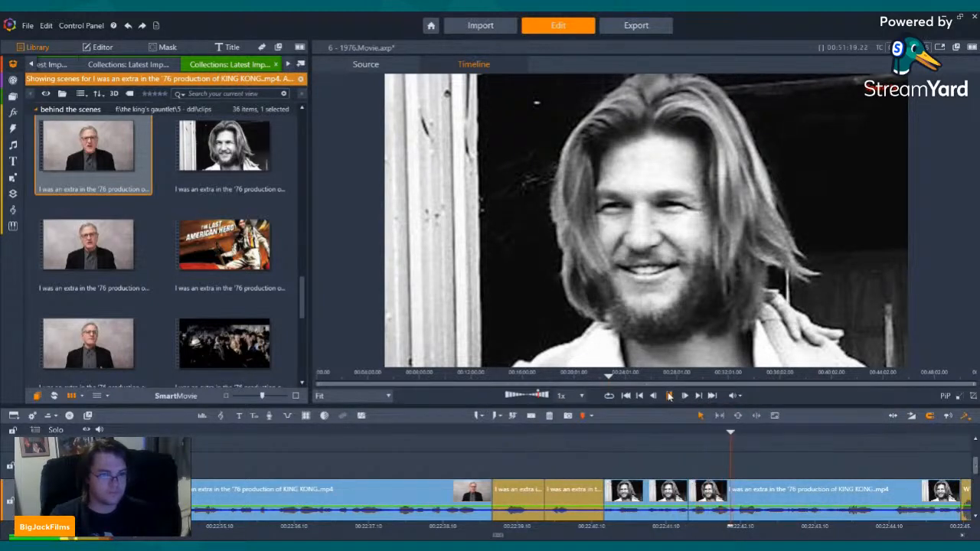
key(Left)
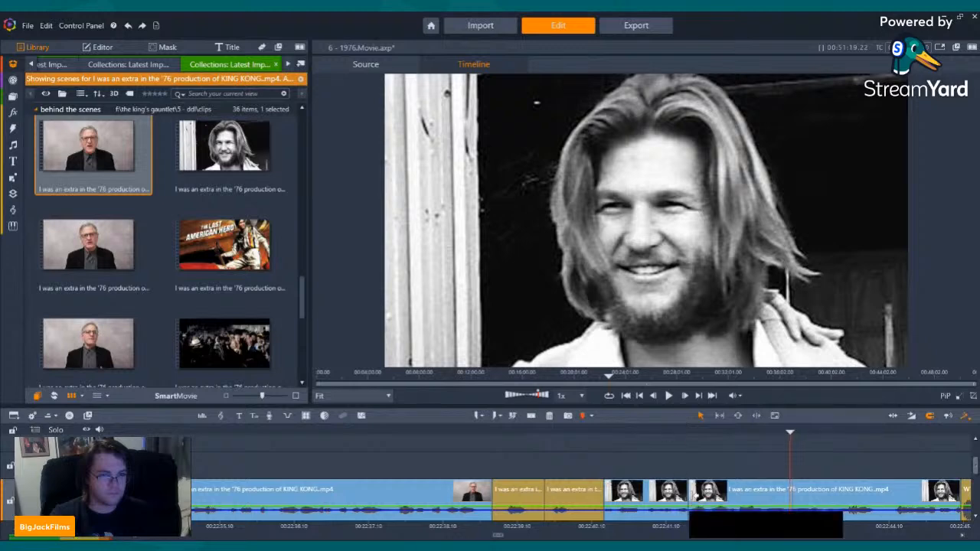
click(531, 417)
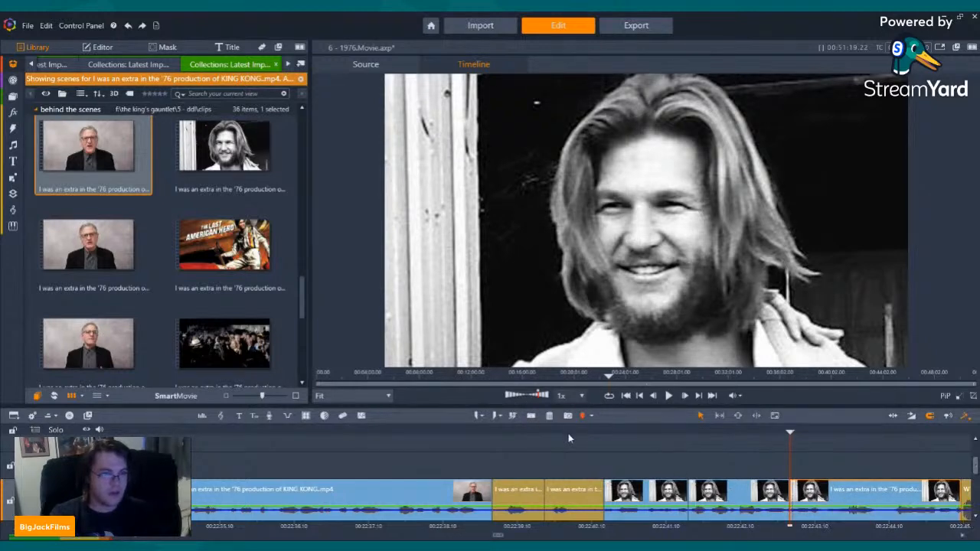
click(550, 416)
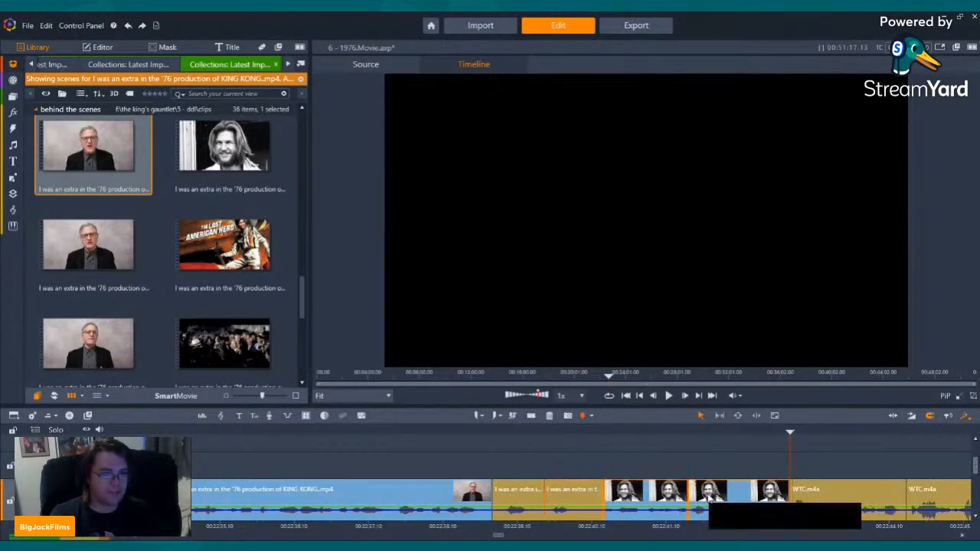
Turn off the video stream of the two remaining portrait sections so only their audio is active, and play back the sequence.
right_click(706, 495)
drag(632, 466, 707, 498)
right_click(706, 494)
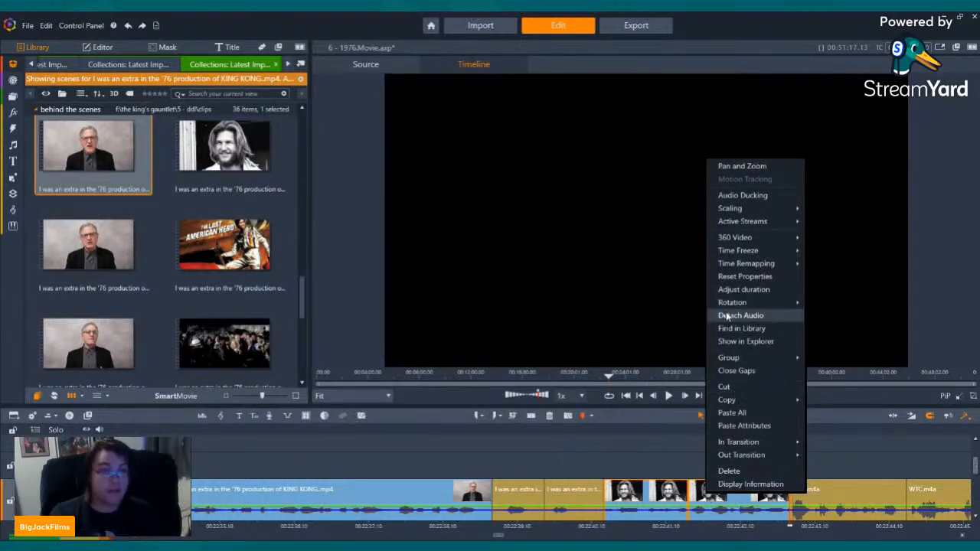
mouse_move(773, 222)
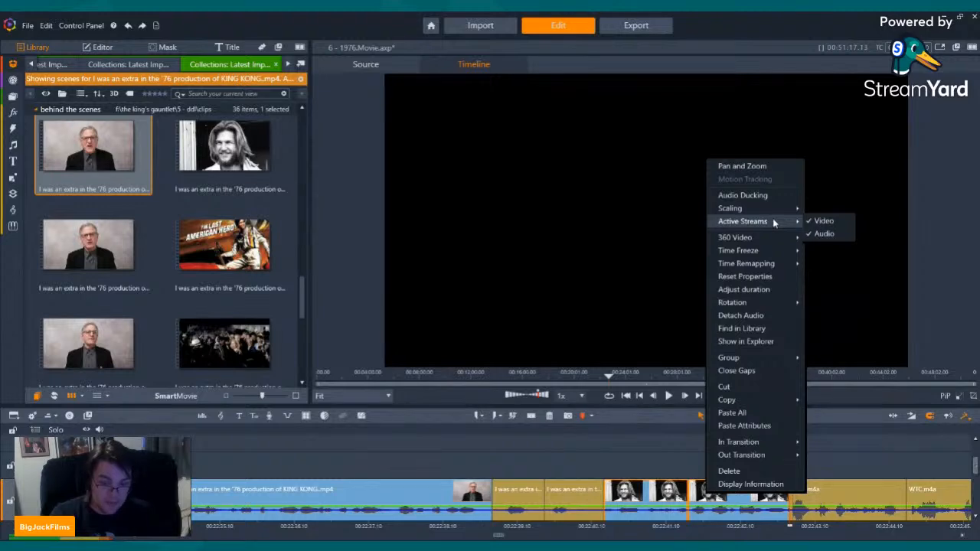
click(824, 222)
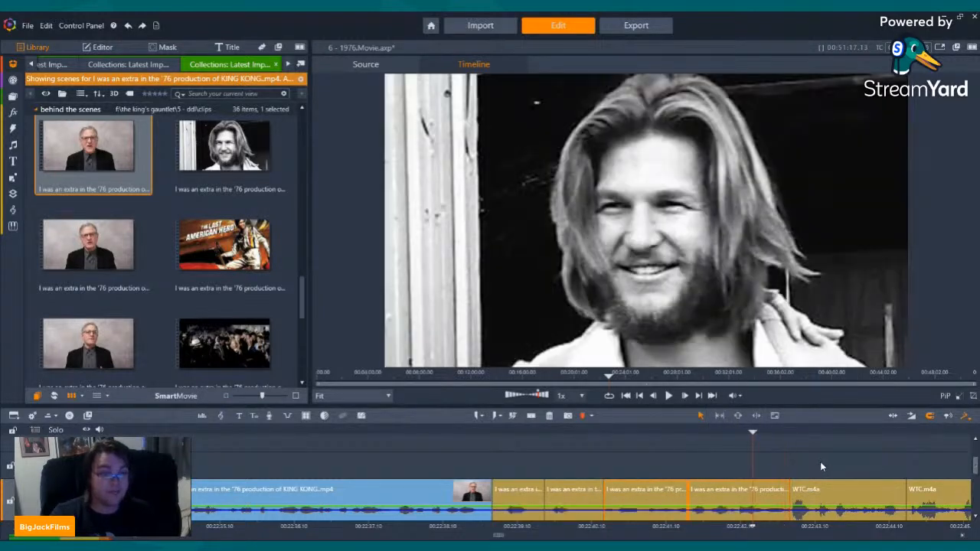
click(481, 433)
click(668, 396)
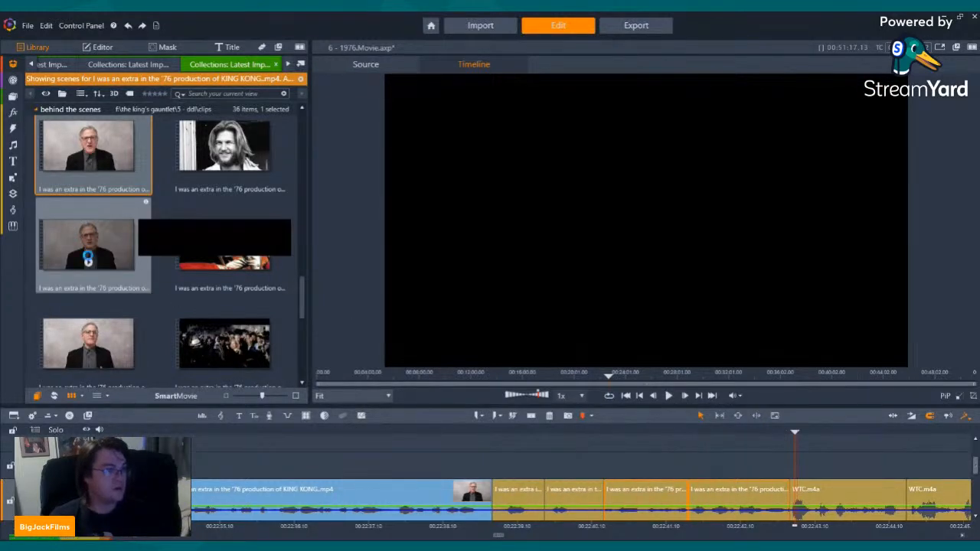
Preview the next three library scenes and insert the 19-second interview scene before the WTC.m4a narration at about 00:22:43.
click(88, 247)
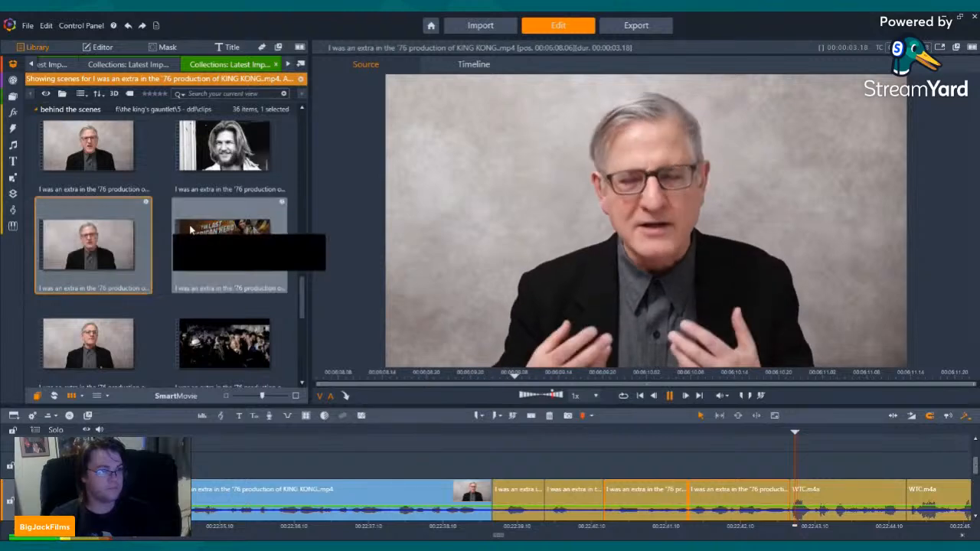
click(224, 263)
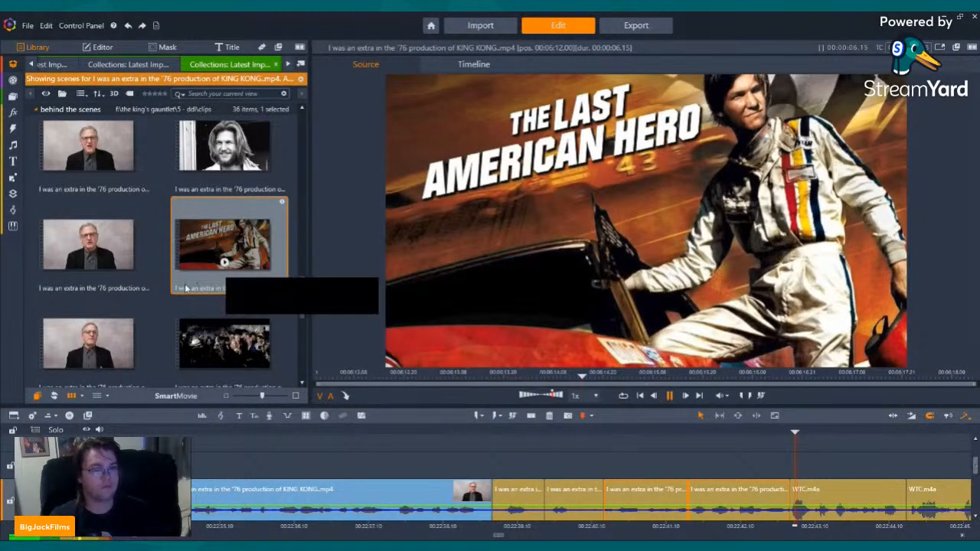
click(90, 343)
click(88, 361)
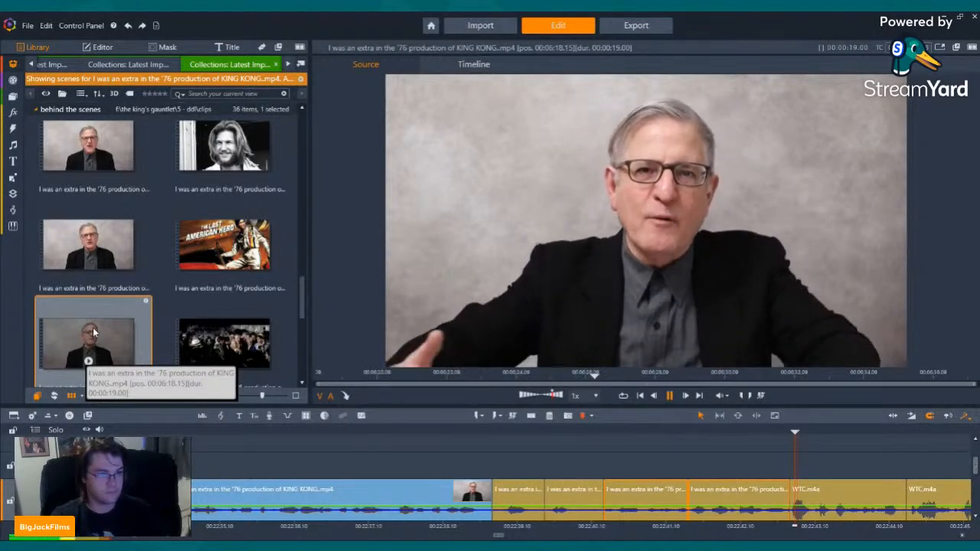
drag(866, 445, 799, 519)
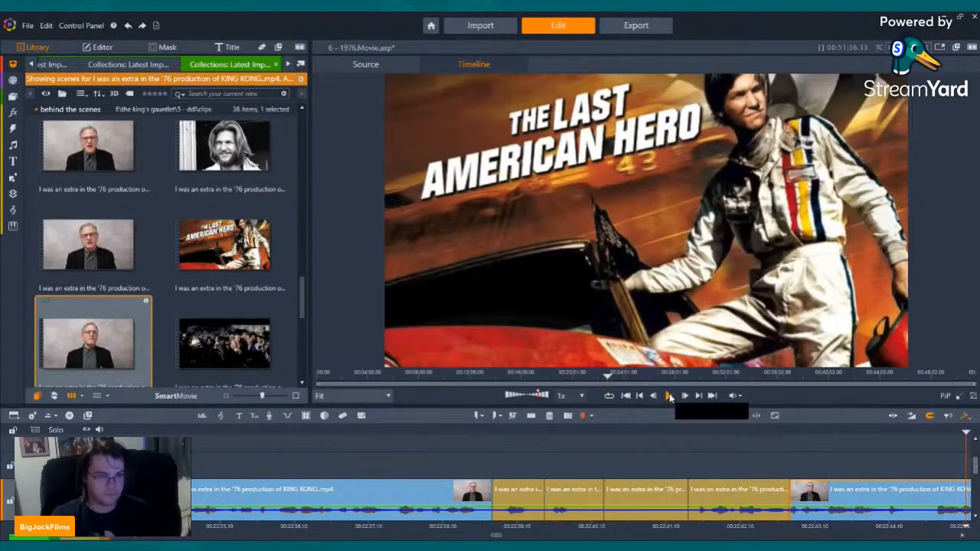
Play the inserted interview clip, split it at about 00:22:46 and delete its beginning, closing the gap.
click(668, 396)
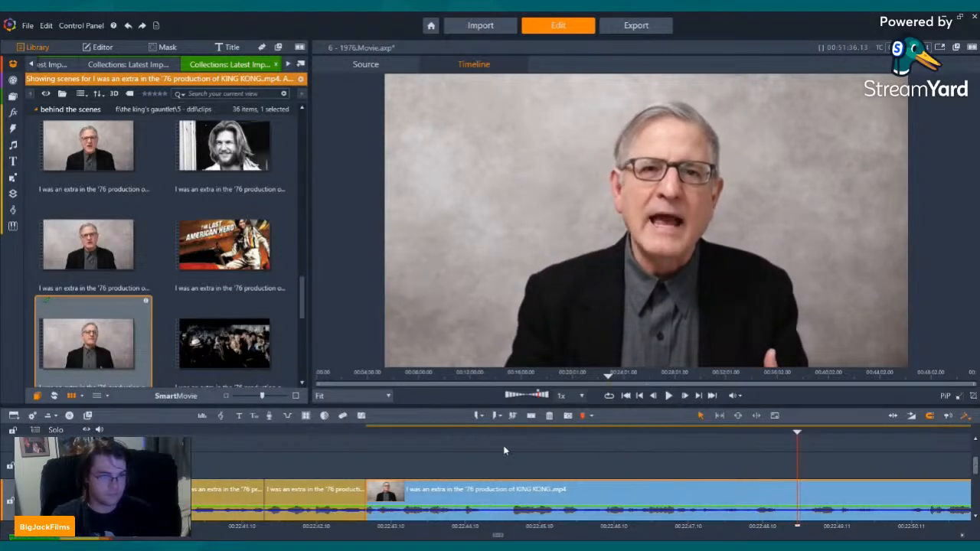
click(668, 395)
click(667, 398)
click(667, 398)
click(668, 398)
click(667, 398)
key(shift+Left)
key(Right)
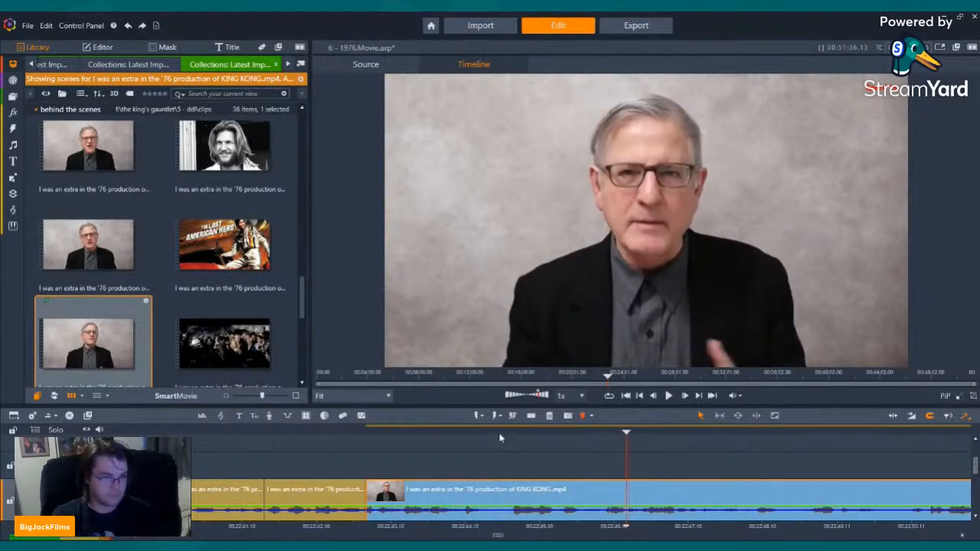
click(532, 416)
click(524, 503)
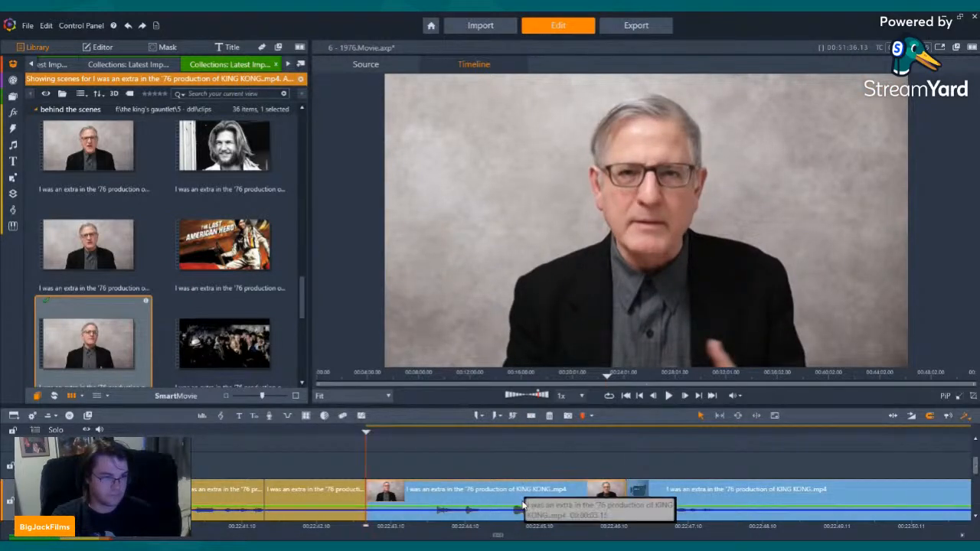
click(552, 417)
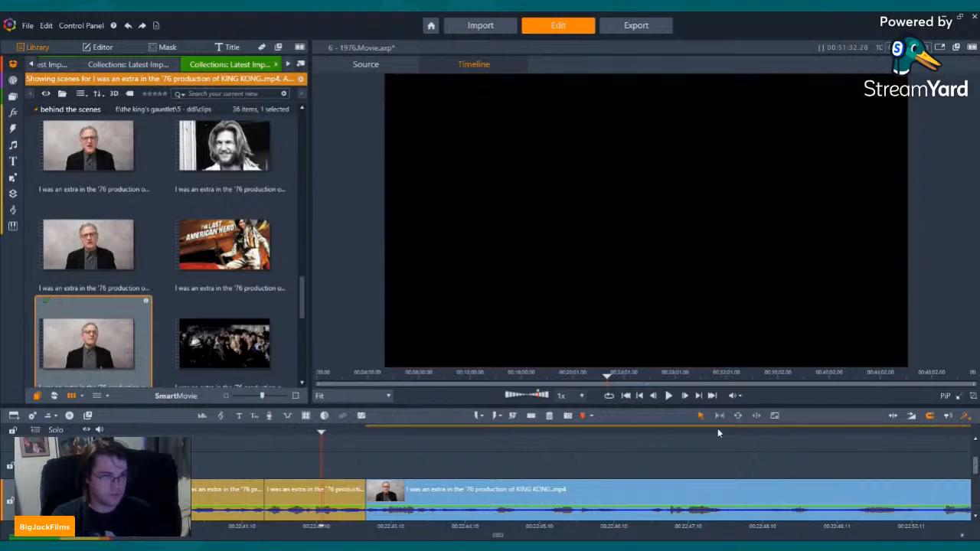
Play the shortened interview clip, split it at about 00:22:52 and delete its tail, closing the gap to the narration.
click(668, 396)
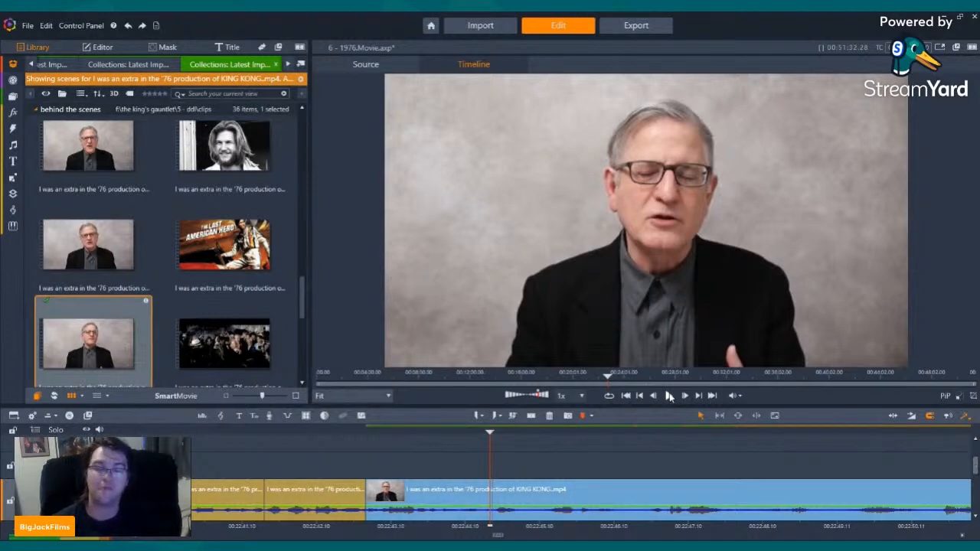
click(668, 395)
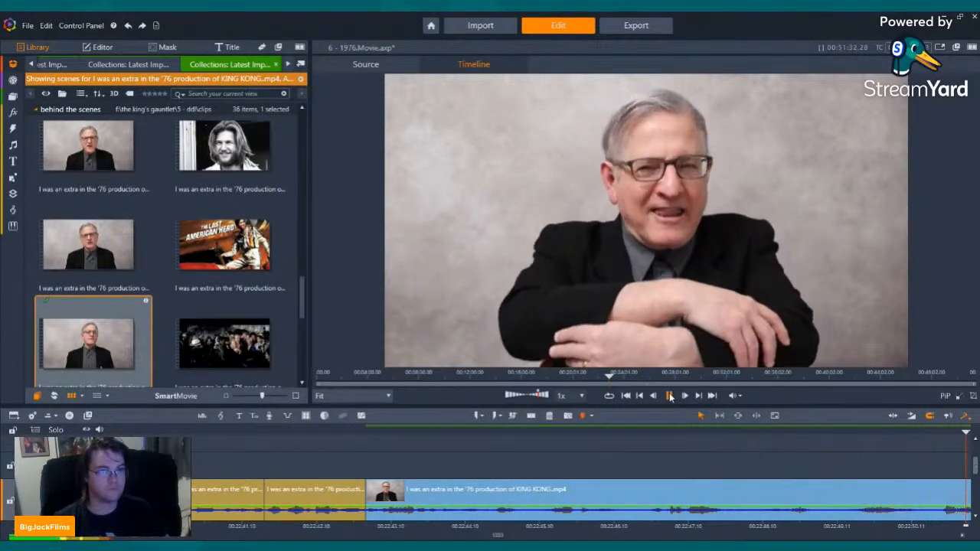
click(529, 416)
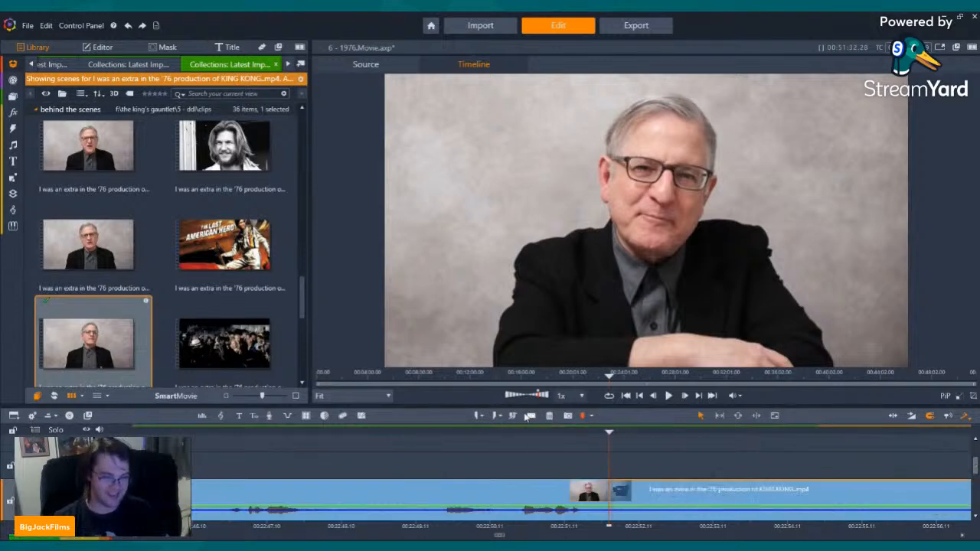
click(677, 431)
click(668, 395)
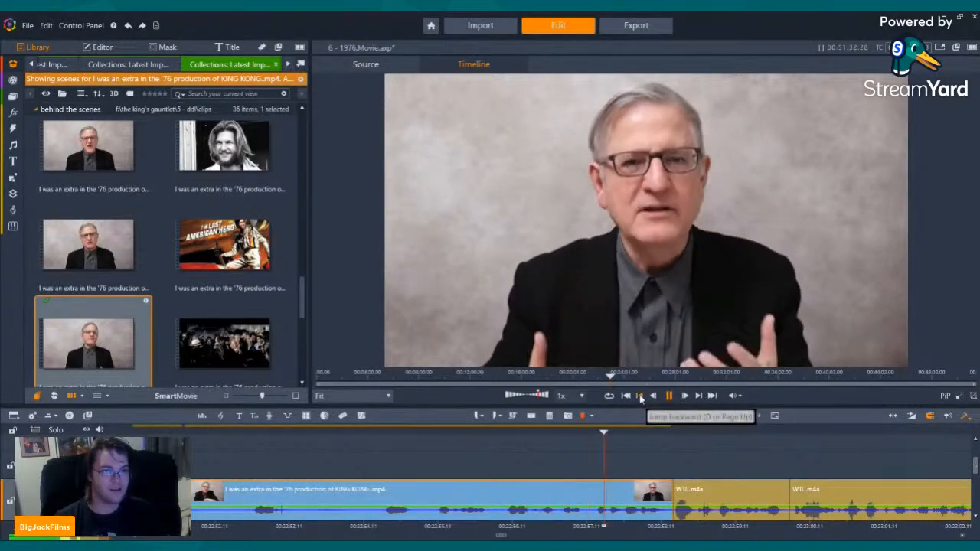
key(space)
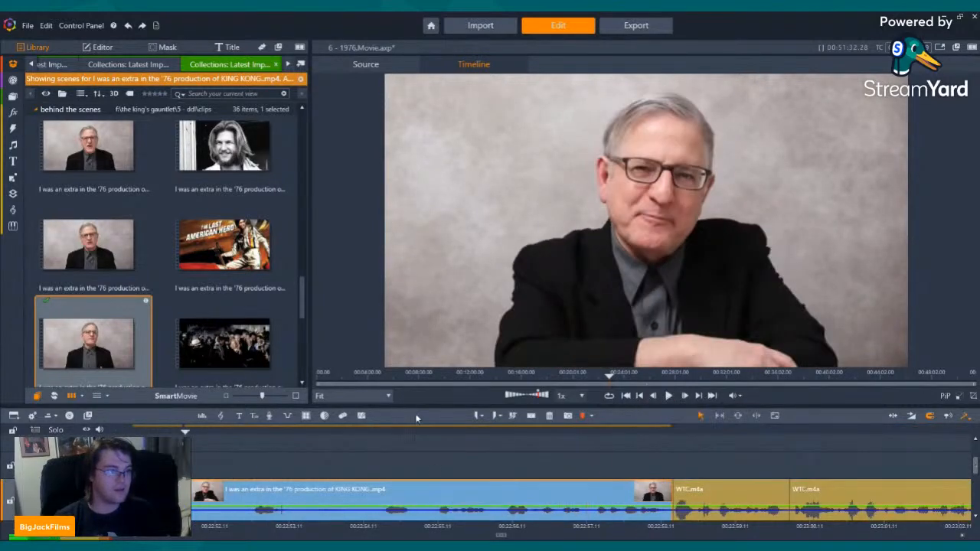
click(549, 416)
Go back through the earlier cuts to about 00:22:06 and play the edited interview section from there.
key(Left)
key(Left)
key(Left)
key(Left)
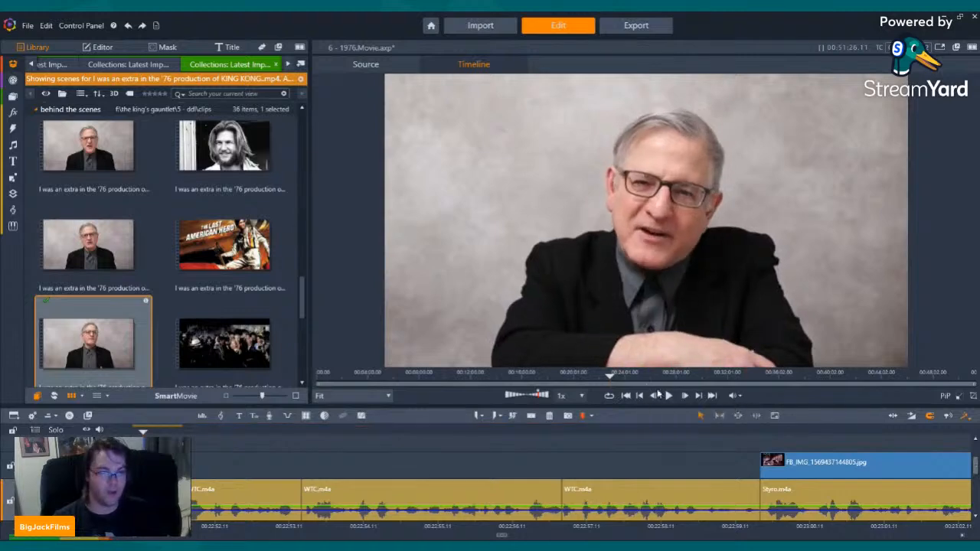
click(639, 396)
click(639, 395)
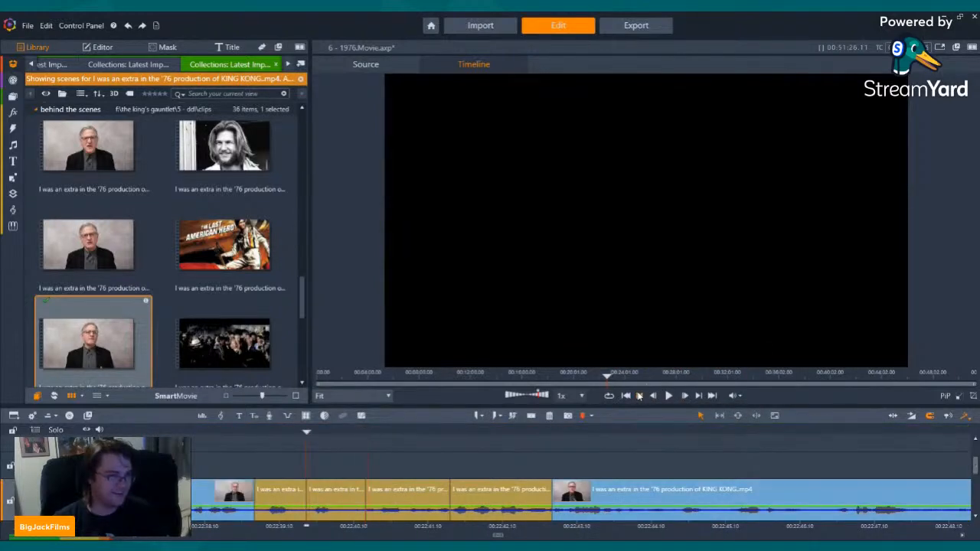
click(640, 396)
click(640, 396)
click(639, 396)
click(639, 396)
click(639, 396)
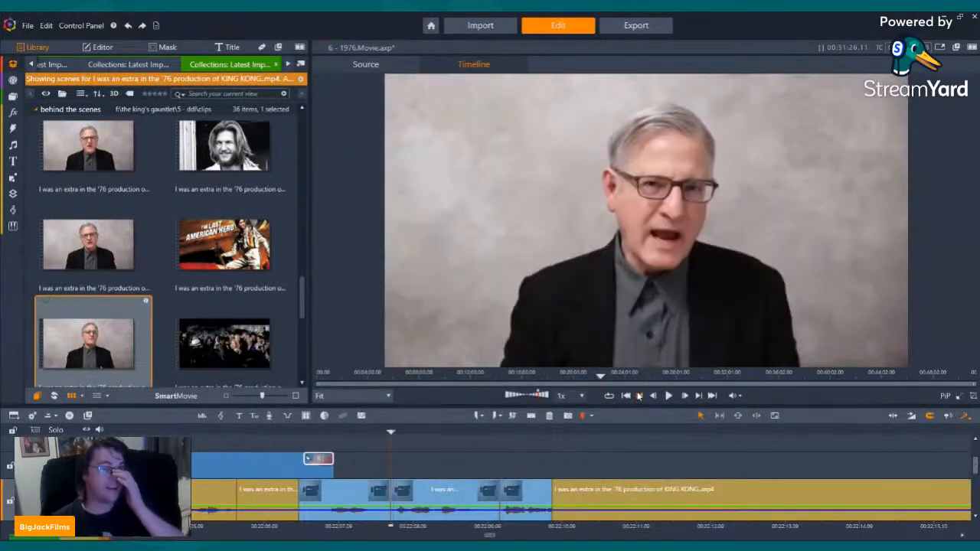
click(639, 396)
click(639, 396)
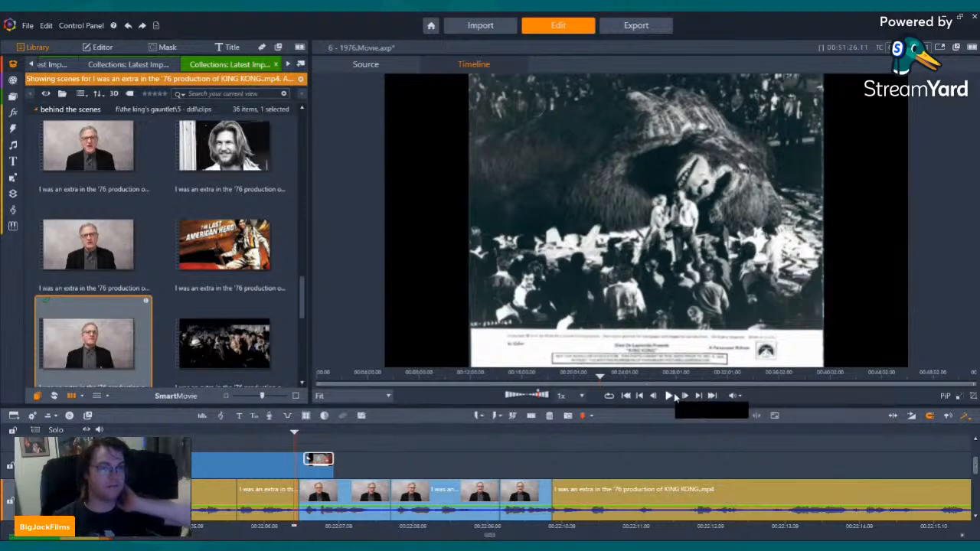
click(668, 396)
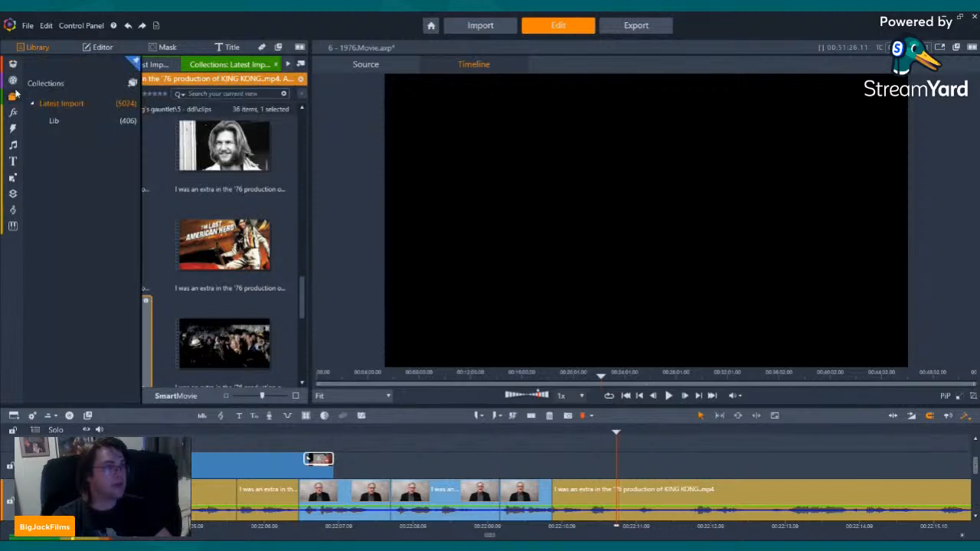
Preview the remaining crowd scenes and the last interview scene of the extra's behind-the-scenes video in the library.
mouse_move(3, 100)
scroll(224, 254, down, 5)
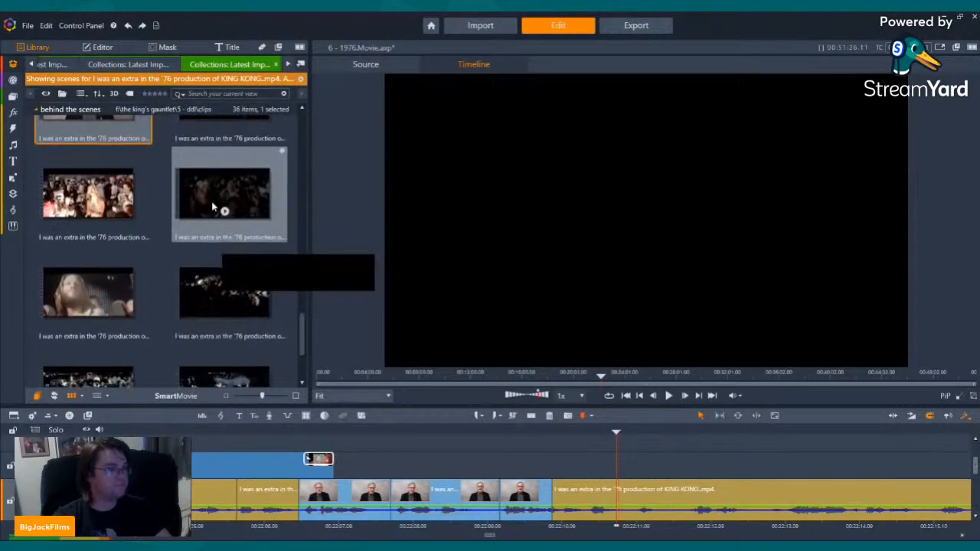
click(107, 303)
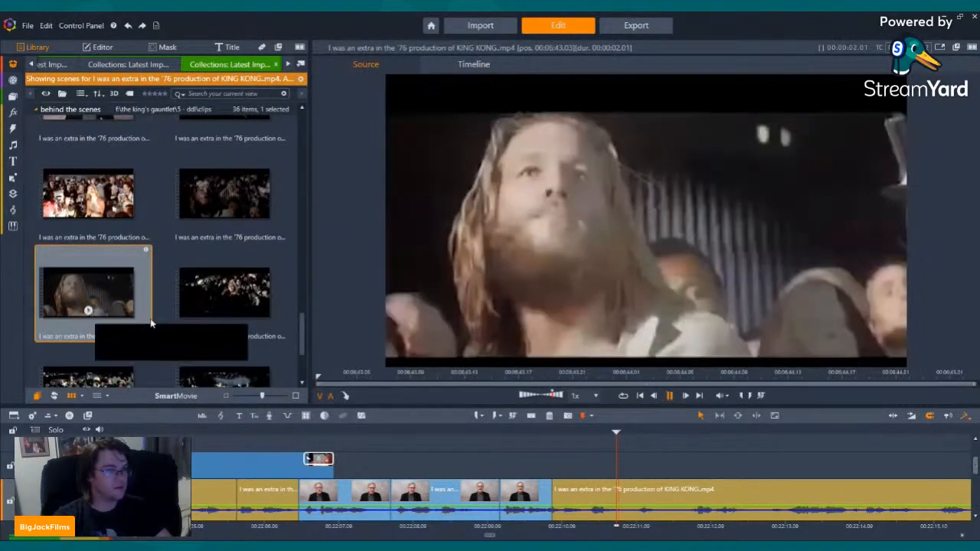
click(224, 302)
scroll(226, 308, down, 3)
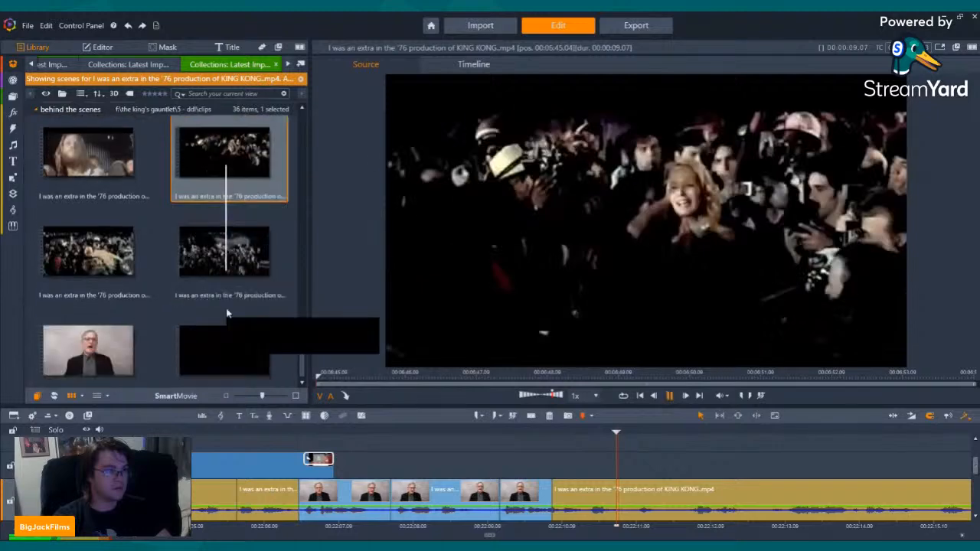
click(222, 253)
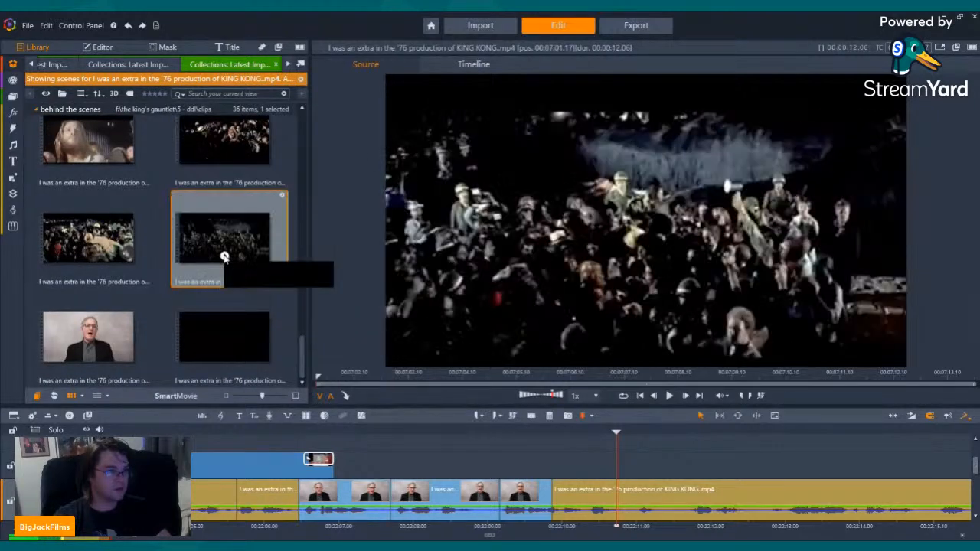
click(88, 356)
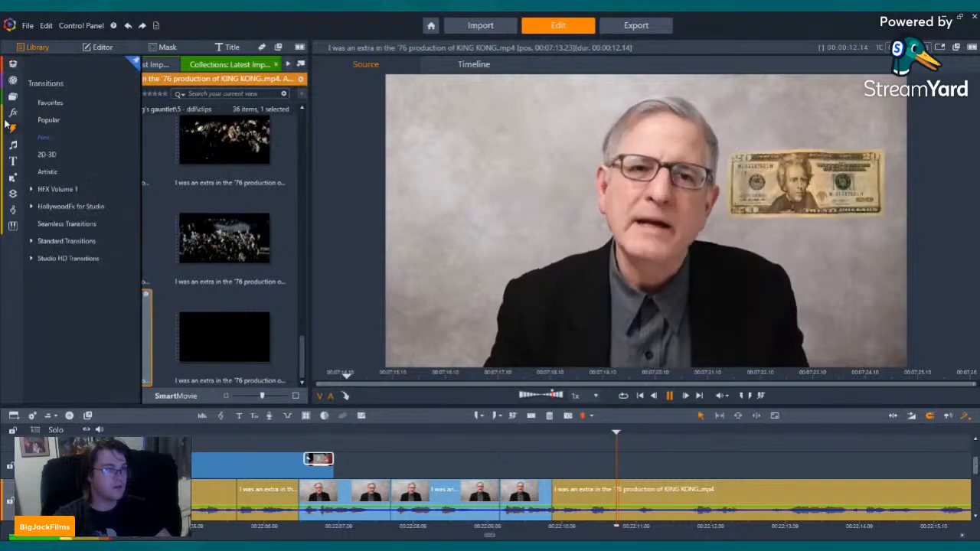
Show the full Latest Import collection and look through its folders for photos from the 1976 filming.
mouse_move(14, 97)
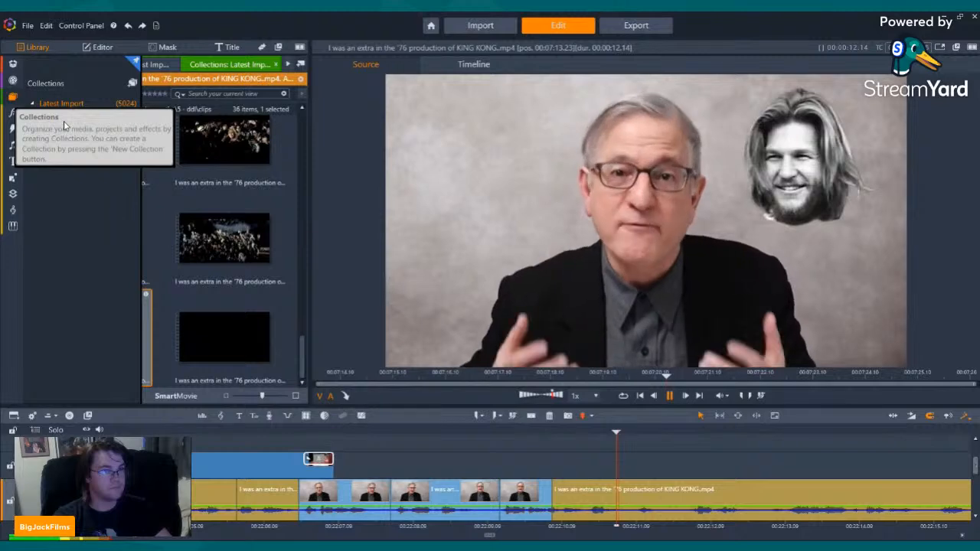
click(64, 107)
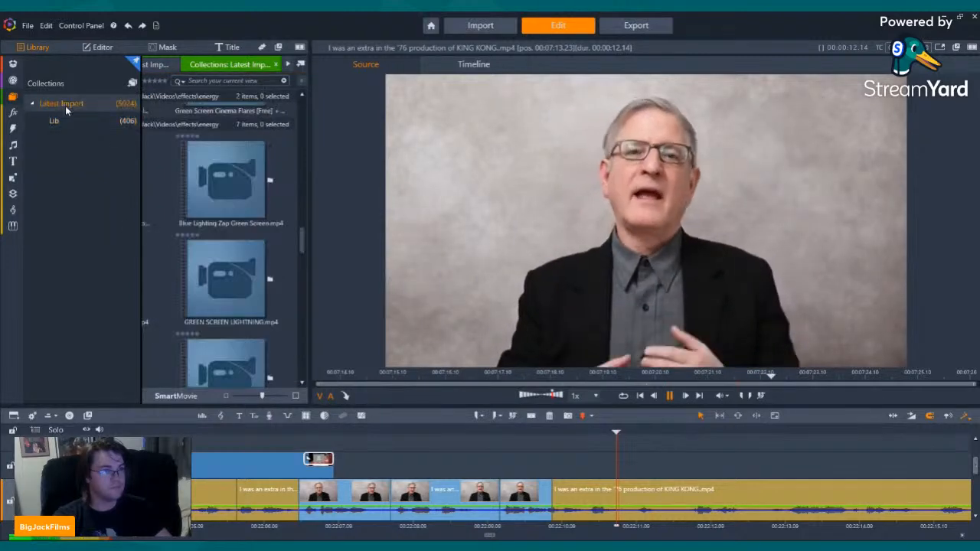
scroll(203, 230, down, 10)
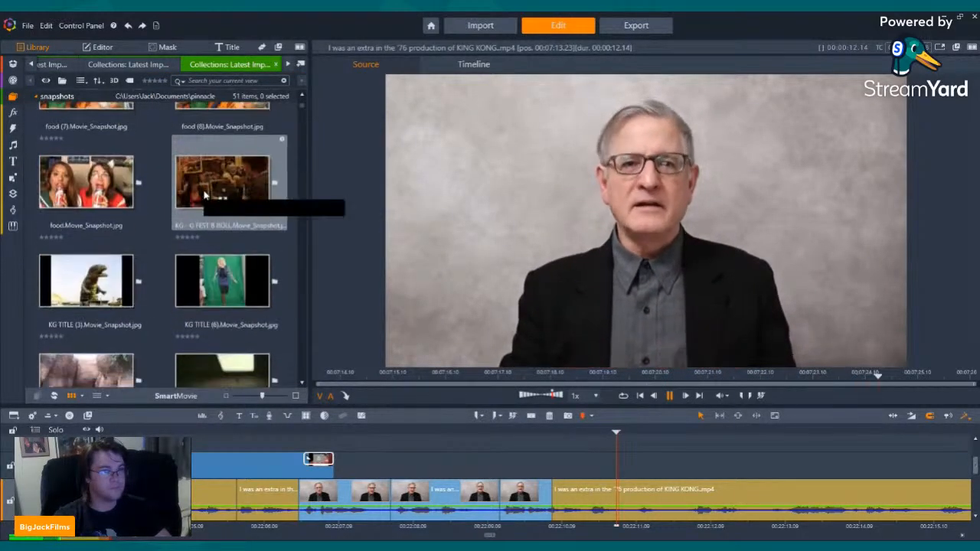
scroll(246, 274, down, 6)
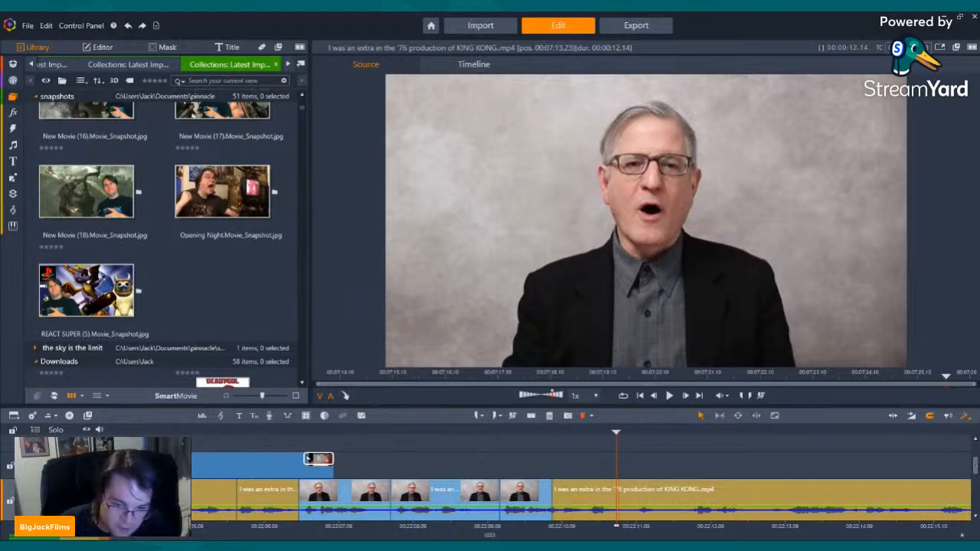
scroll(214, 260, up, 15)
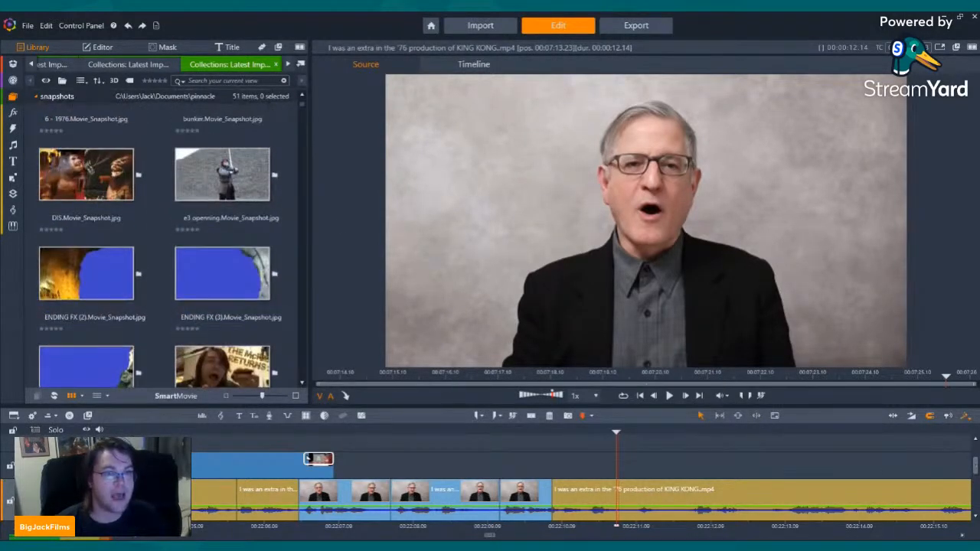
scroll(215, 179, up, 15)
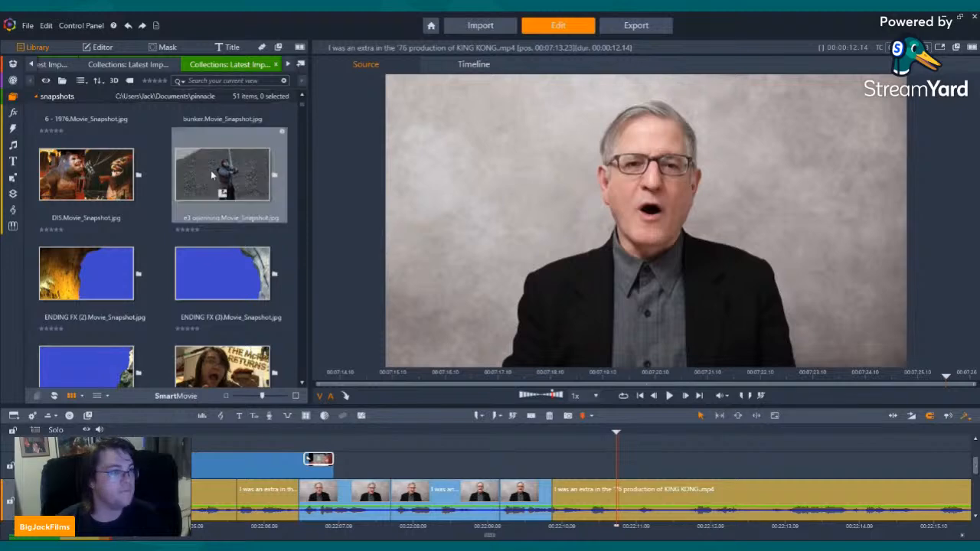
scroll(214, 178, up, 5)
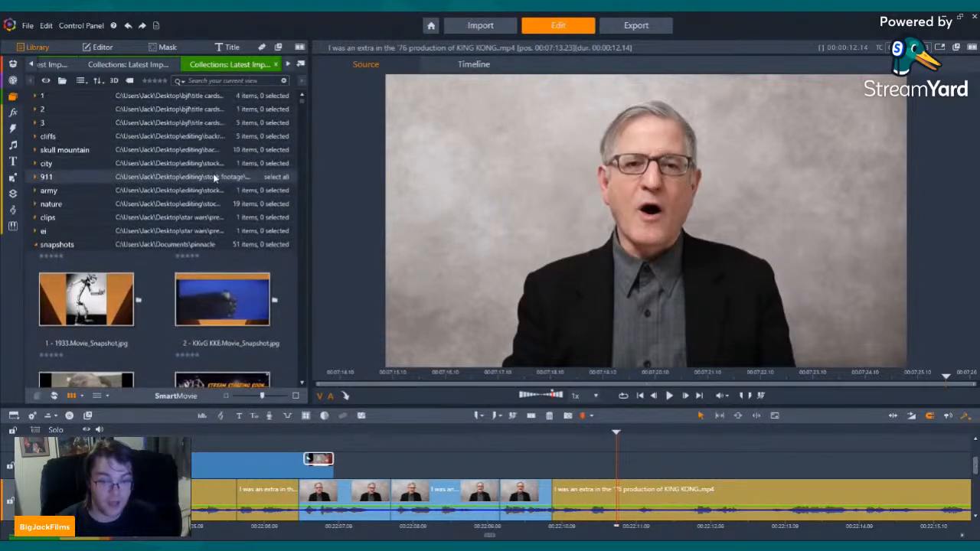
scroll(156, 190, down, 10)
scroll(156, 190, down, 15)
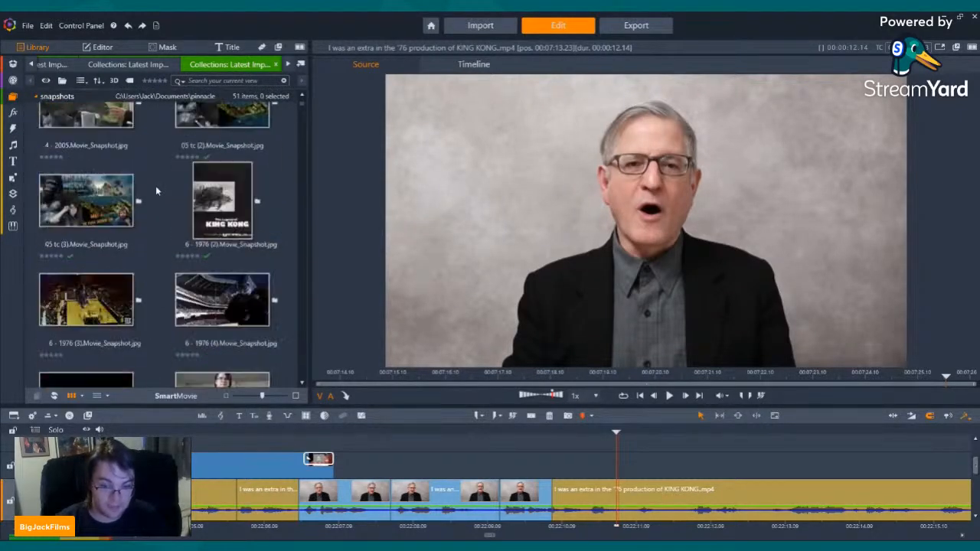
scroll(156, 191, down, 15)
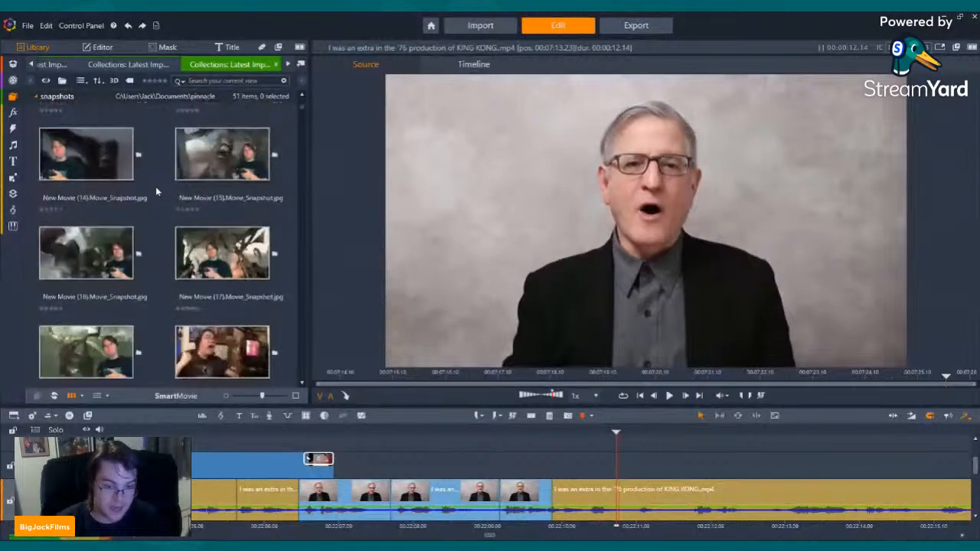
scroll(155, 199, down, 15)
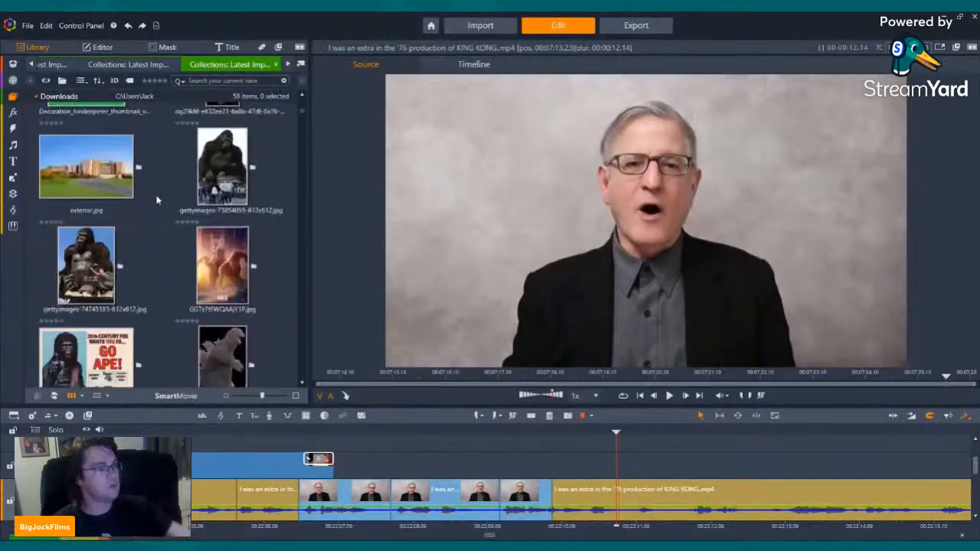
scroll(165, 218, down, 15)
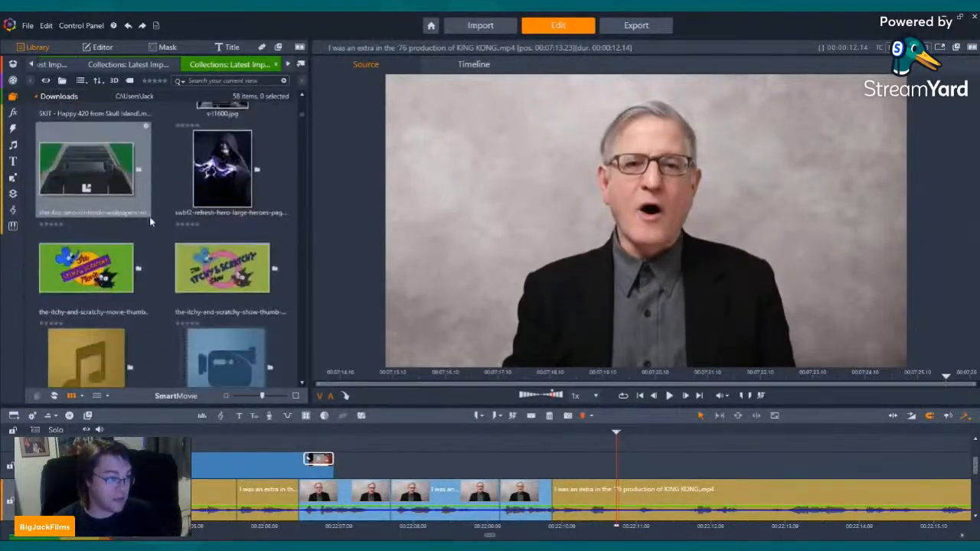
scroll(191, 237, down, 15)
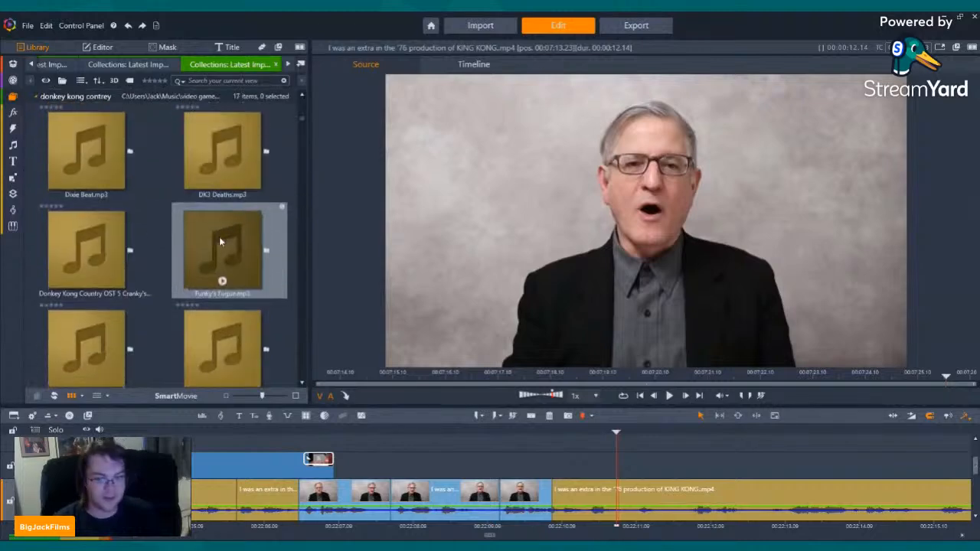
scroll(205, 244, down, 15)
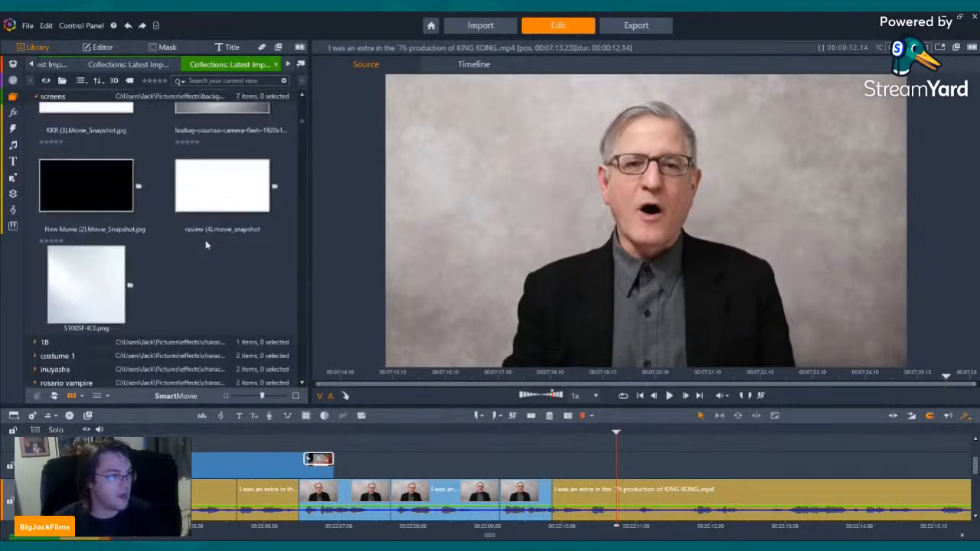
scroll(206, 268, down, 15)
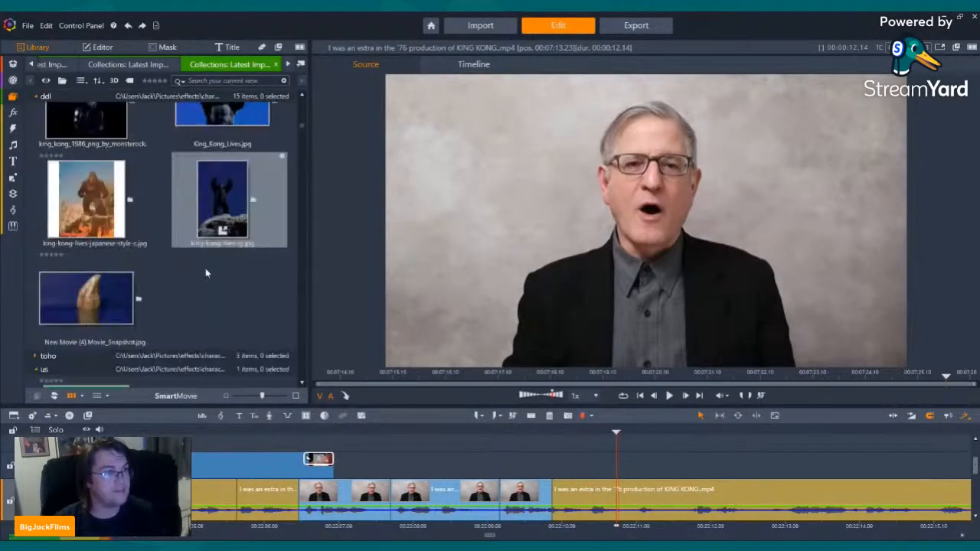
scroll(205, 293, down, 12)
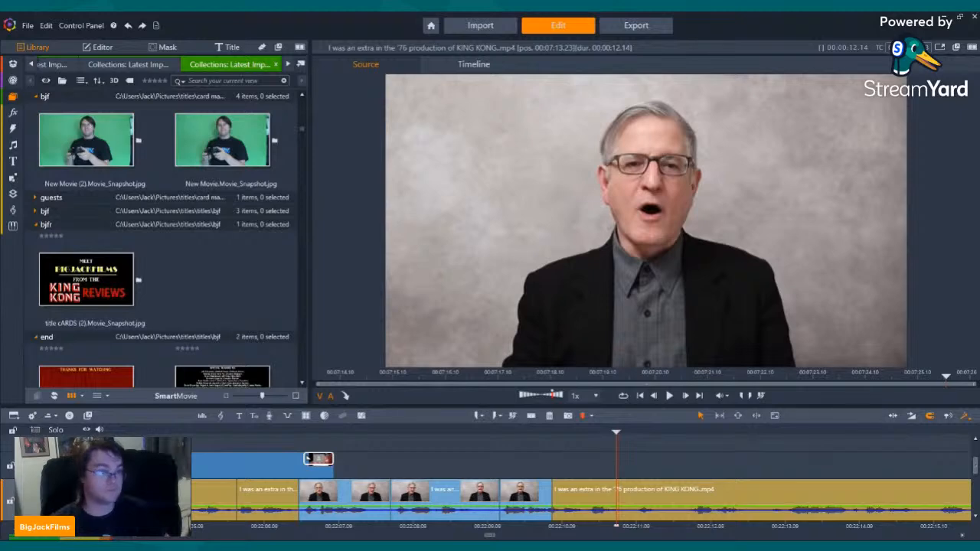
Find the filming folder and preview its photos of the fallen Kong and the crowd at the World Trade Center.
drag(332, 216, 271, 268)
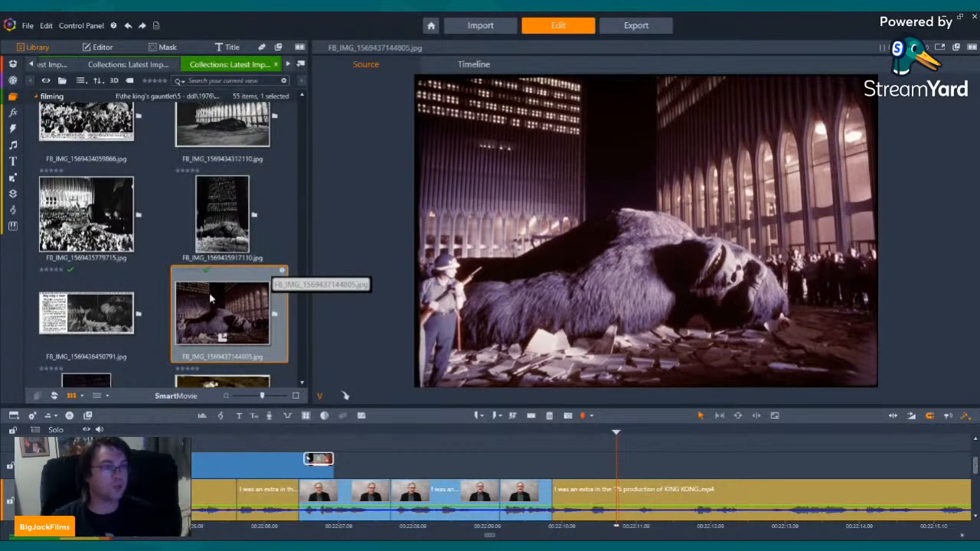
click(209, 198)
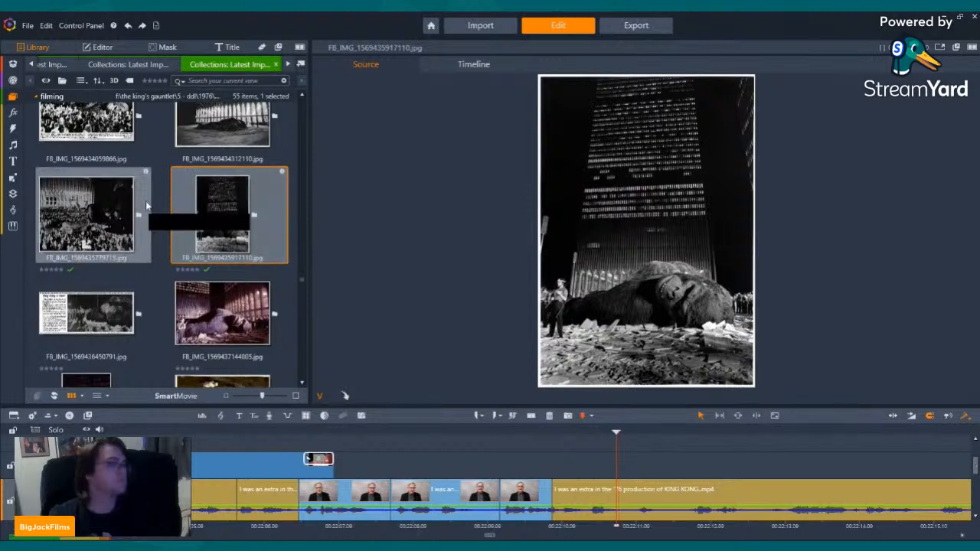
click(80, 230)
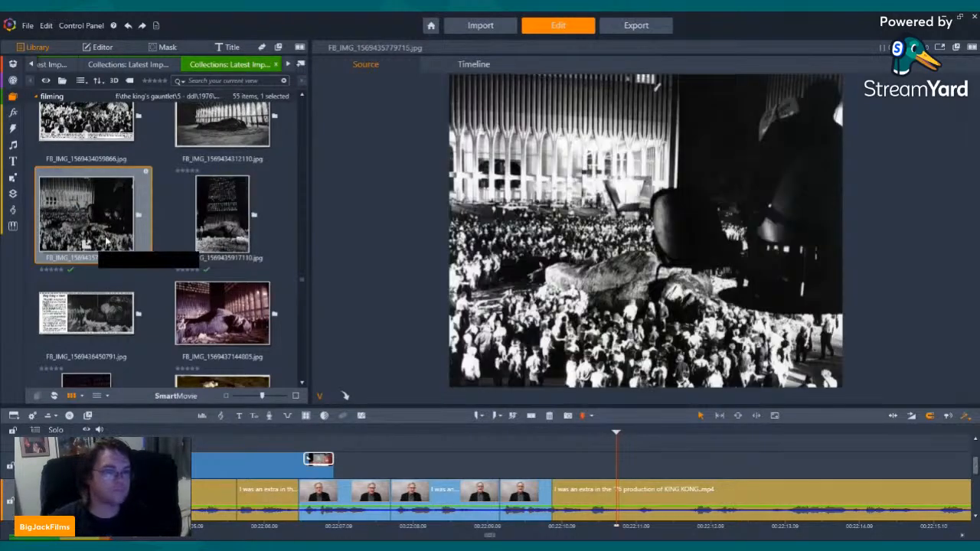
scroll(153, 306, up, 2)
Play the interview cuts on the timeline from about 00:22:06 to just before 00:22:10.
click(389, 450)
click(285, 434)
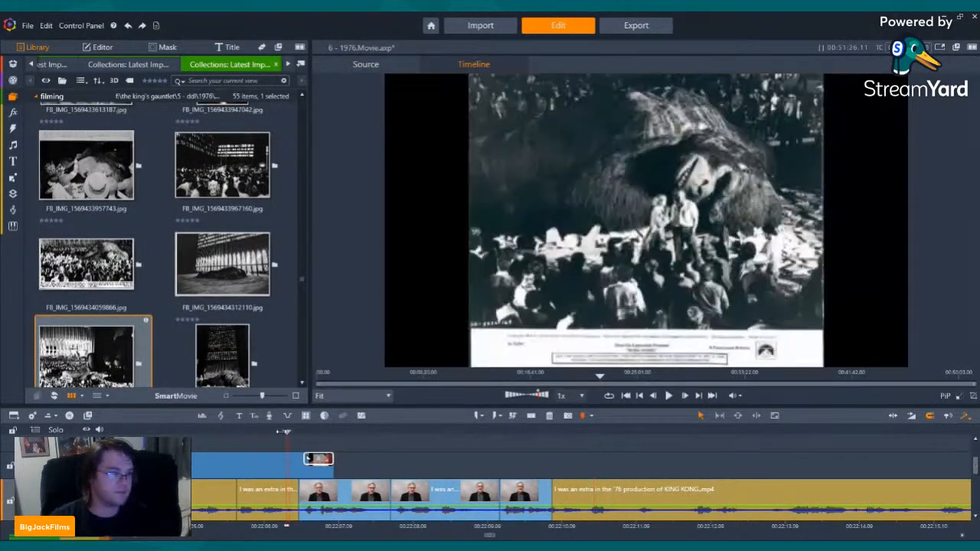
click(669, 396)
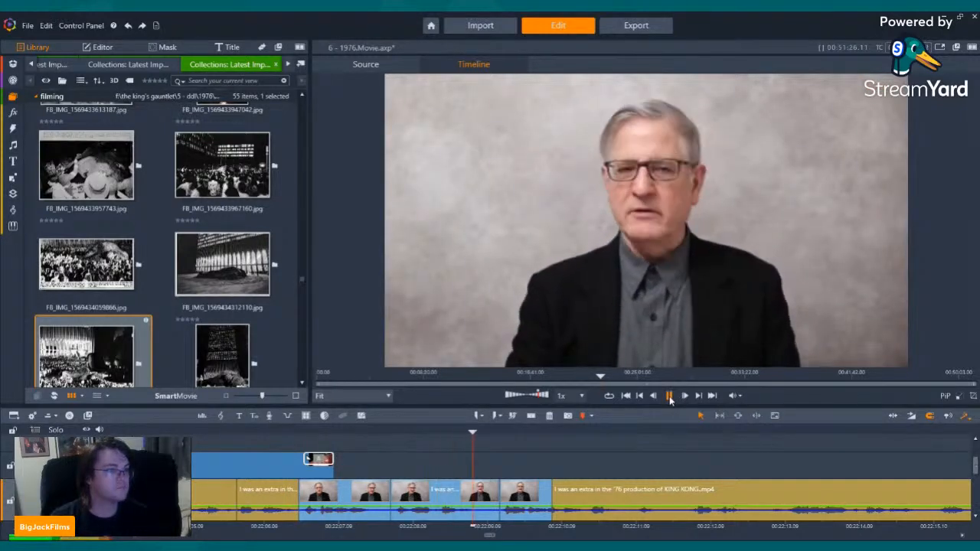
click(669, 396)
Preview filming photos of Kong lying in the rubble, the woman in the white coat and the man pouring blood.
scroll(183, 250, up, 2)
scroll(182, 250, up, 2)
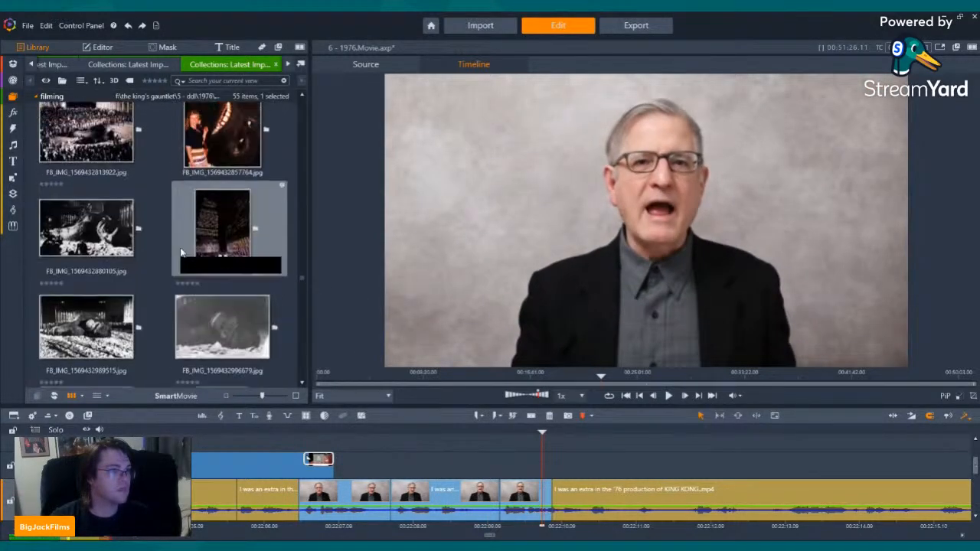
click(90, 330)
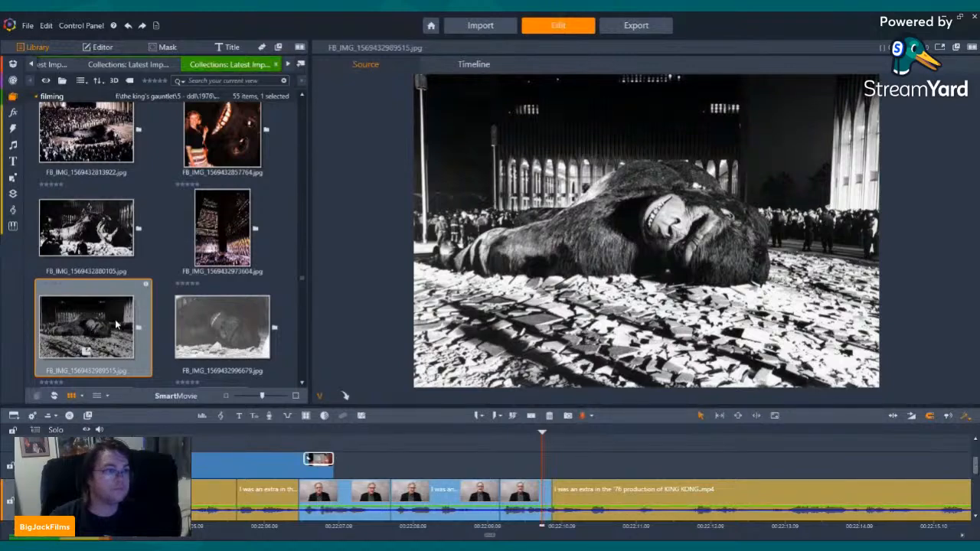
scroll(96, 337, up, 2)
click(105, 344)
scroll(100, 337, up, 2)
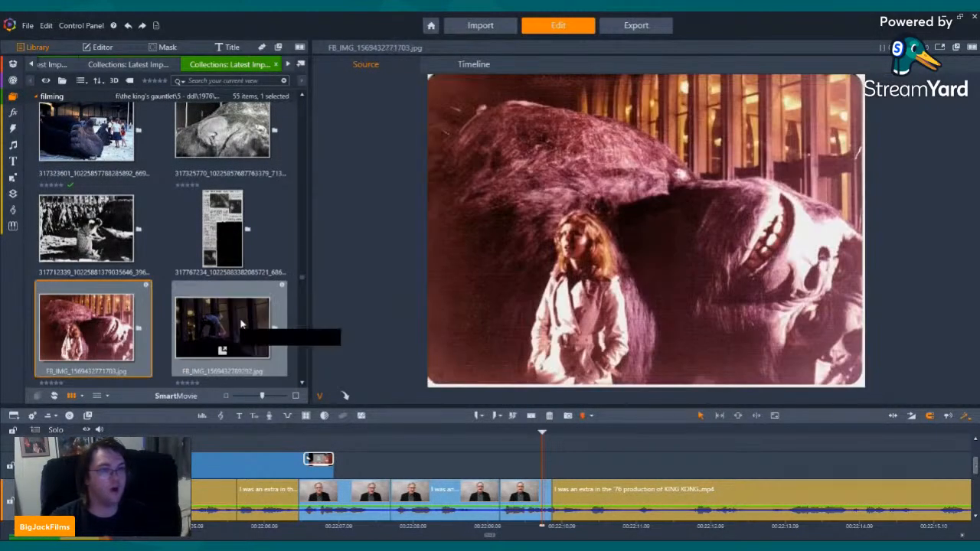
click(241, 324)
scroll(191, 322, up, 6)
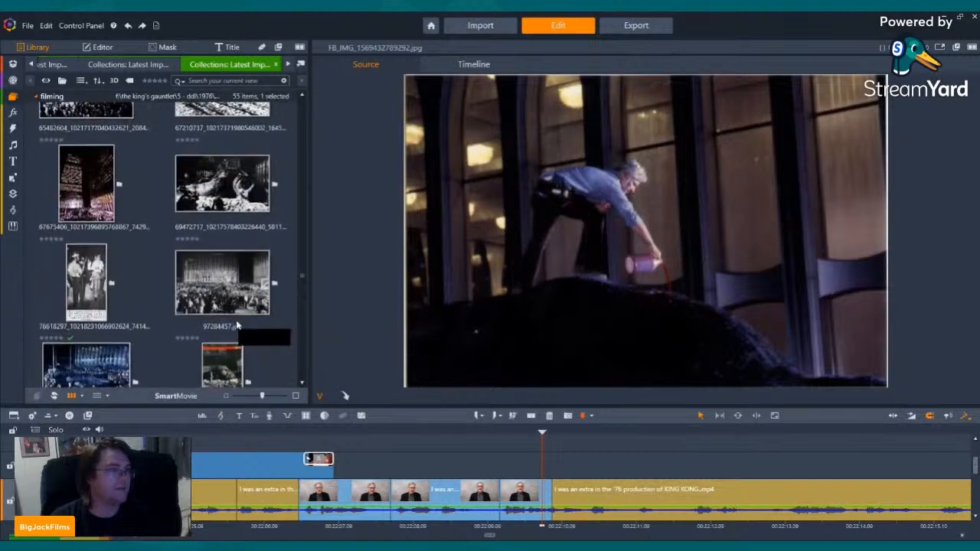
Preview filming photos of Kong's head in the rubble, the black-and-white crowd scene and the aerial view of the crowd circling Kong.
click(107, 259)
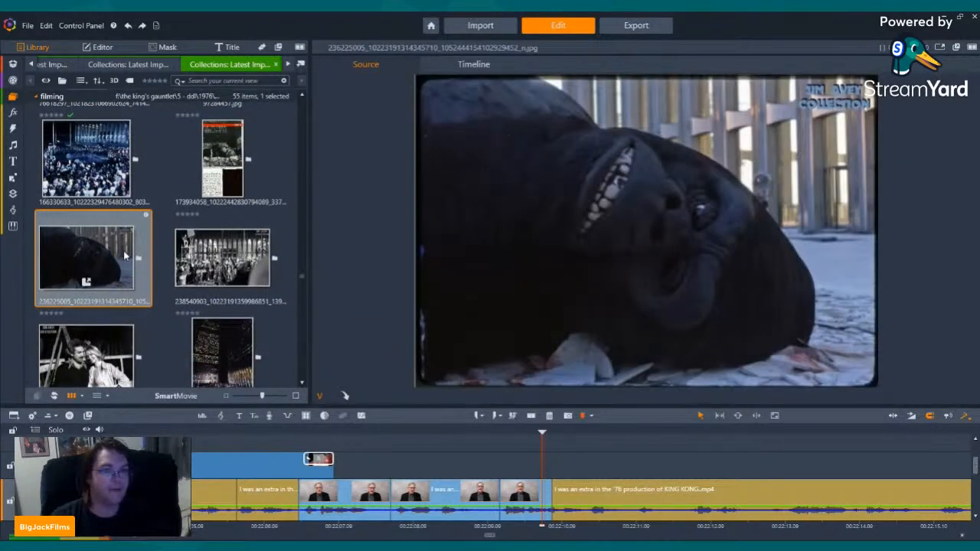
scroll(244, 258, up, 3)
scroll(243, 257, up, 2)
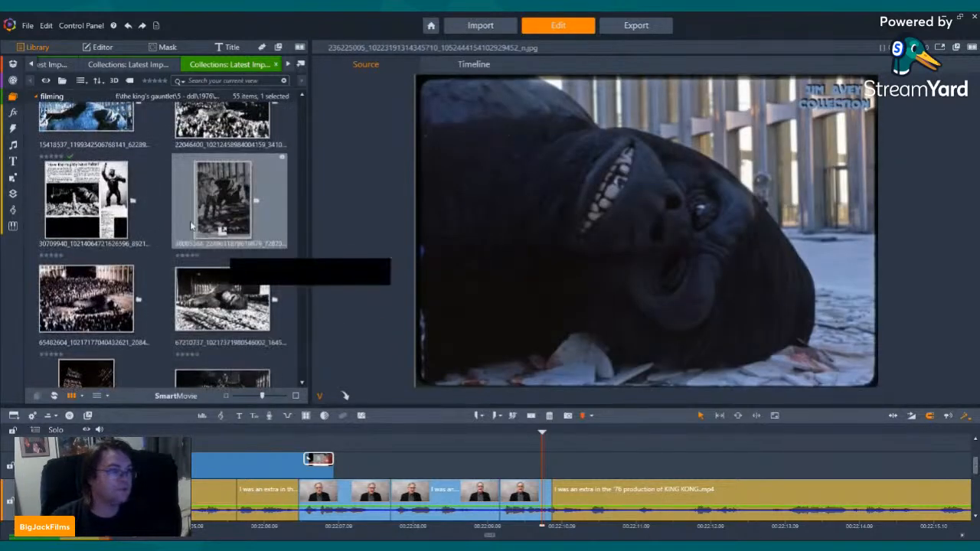
click(237, 283)
scroll(230, 287, up, 2)
click(222, 292)
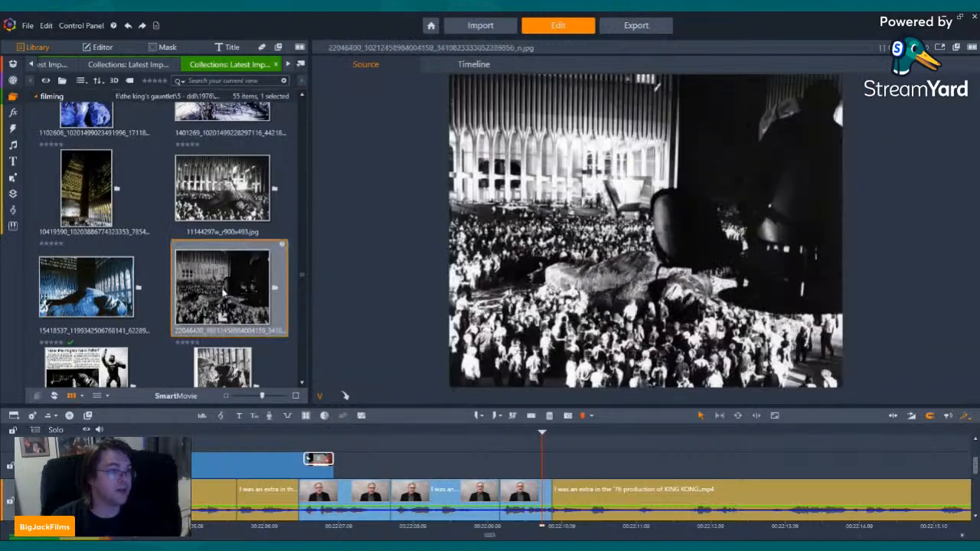
scroll(222, 292, up, 2)
click(217, 239)
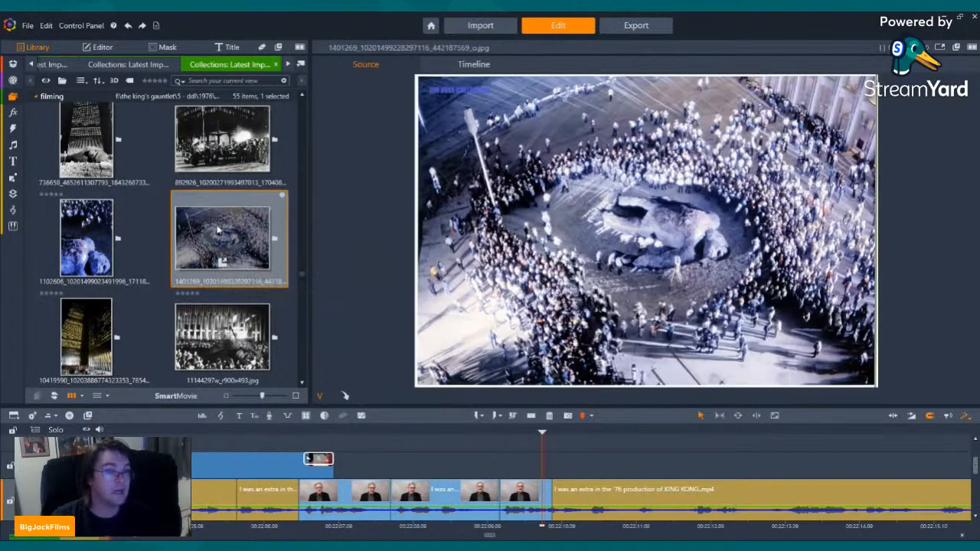
Preview the photos of the soldiers with the jeep, Kong lying below the tower and the figures standing on his body.
scroll(217, 229, up, 2)
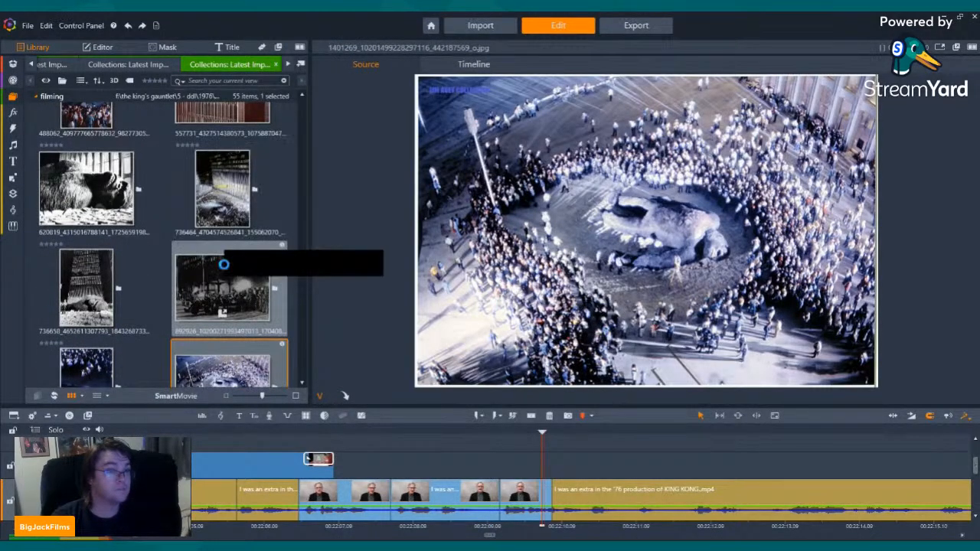
click(224, 264)
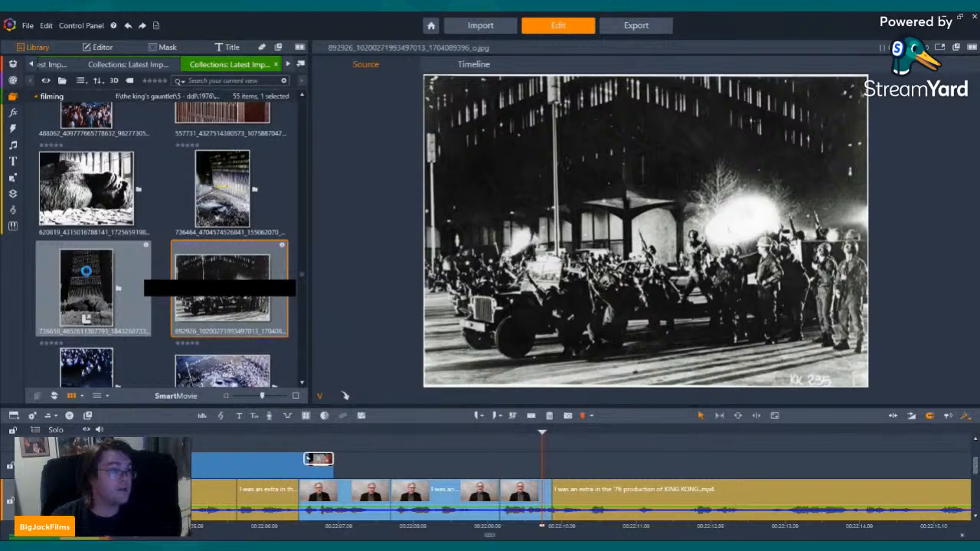
click(85, 271)
scroll(197, 276, up, 5)
click(99, 253)
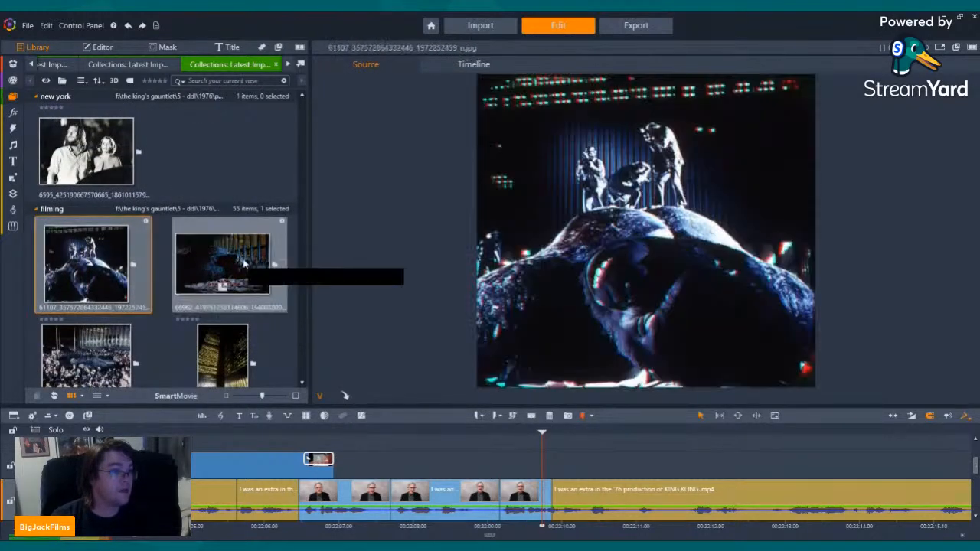
Preview the colour photos of Kong lying in the debris, the crowd around him and the night views of the towers.
click(240, 263)
scroll(240, 263, down, 2)
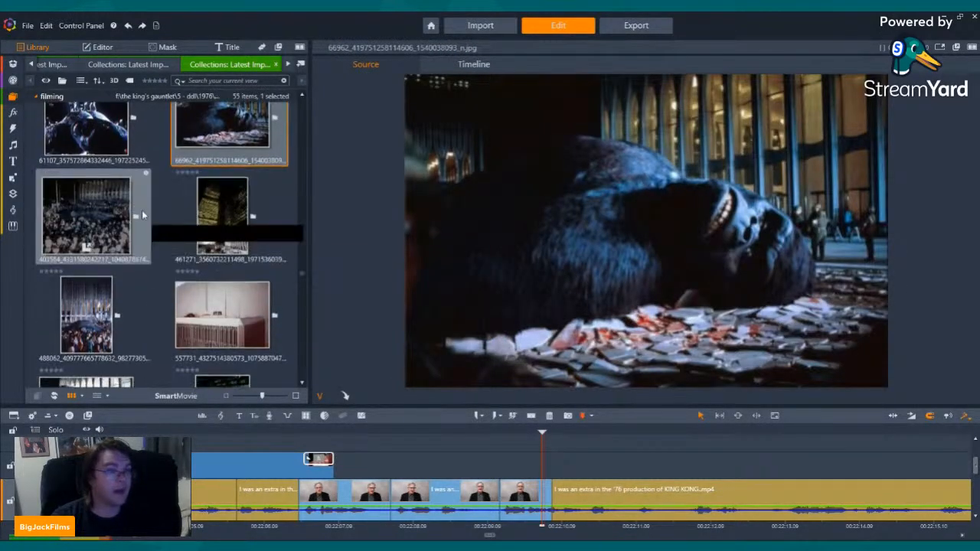
click(110, 221)
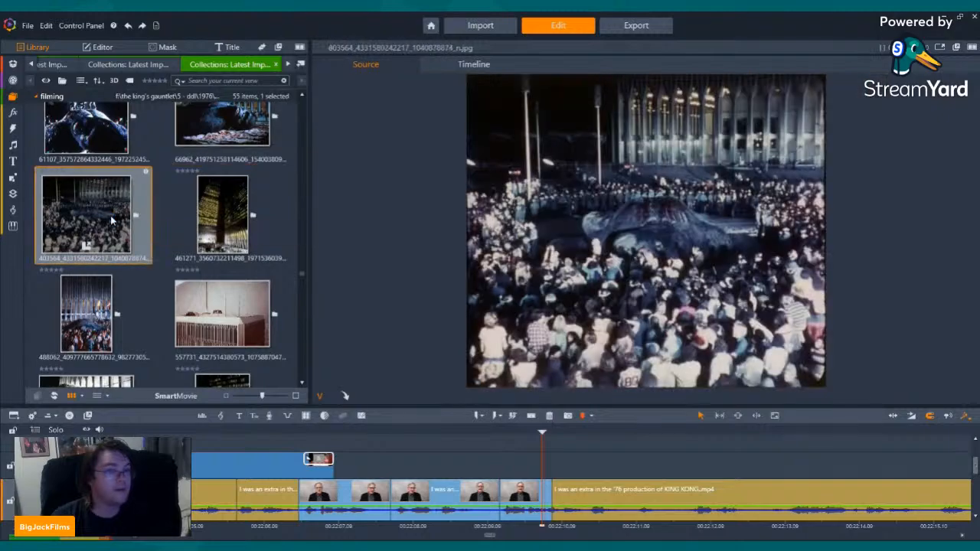
click(237, 211)
scroll(238, 212, down, 2)
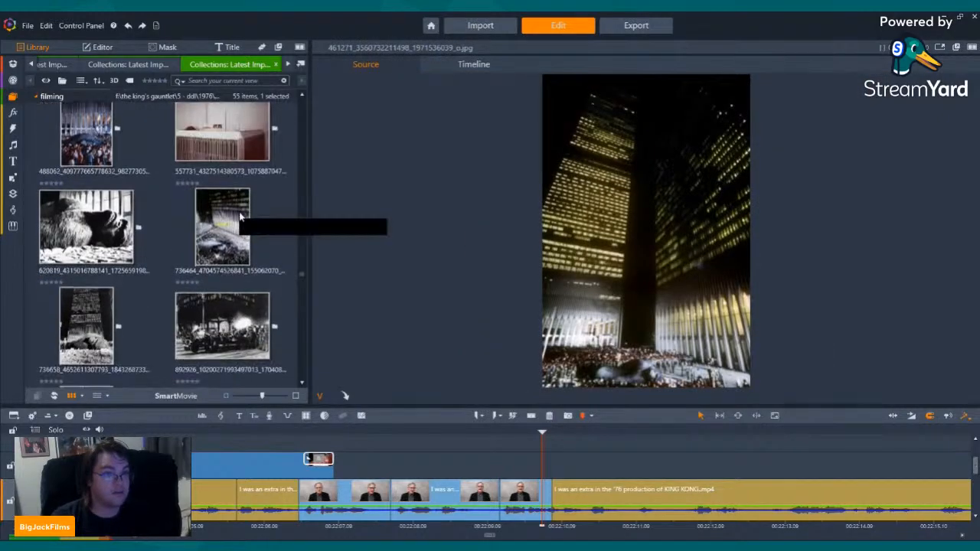
click(238, 211)
scroll(212, 244, down, 2)
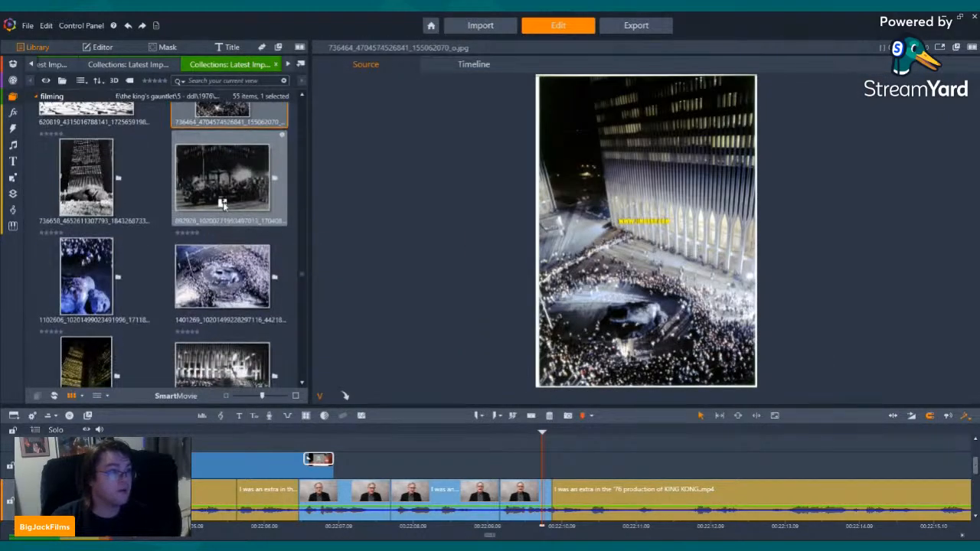
Place the aerial crowd photo on the track above the interview, overlapping the start of the next interview clip, and extend its beginning earlier.
click(216, 277)
drag(217, 277, 627, 459)
click(668, 395)
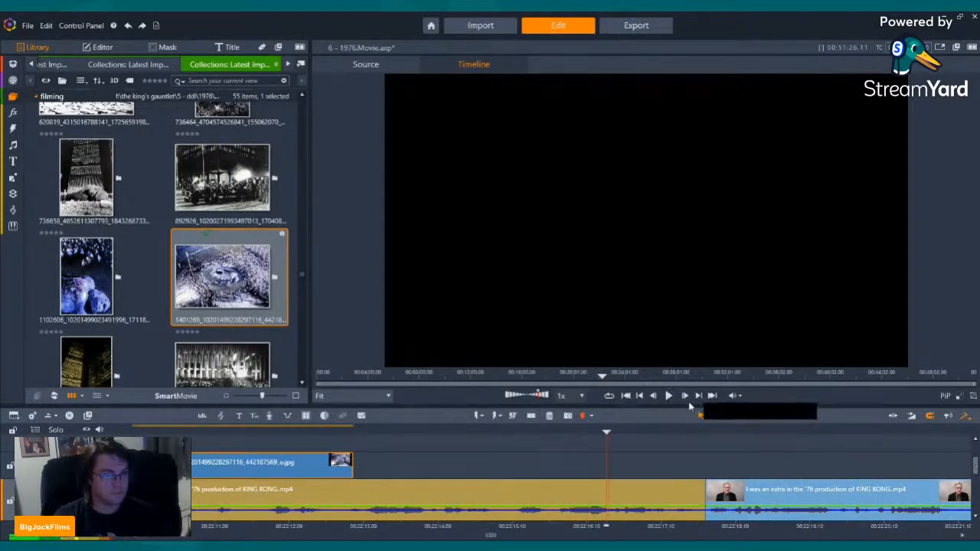
click(670, 401)
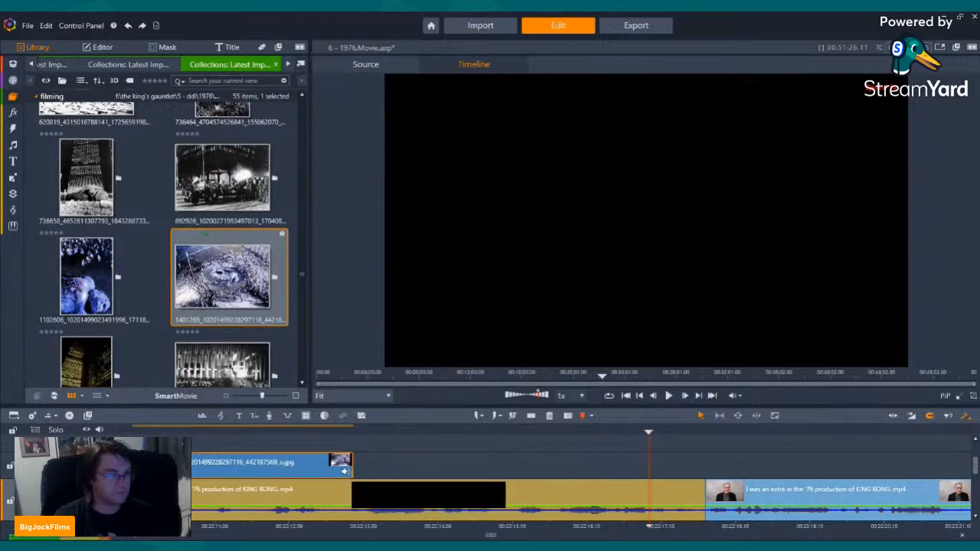
drag(336, 473, 706, 468)
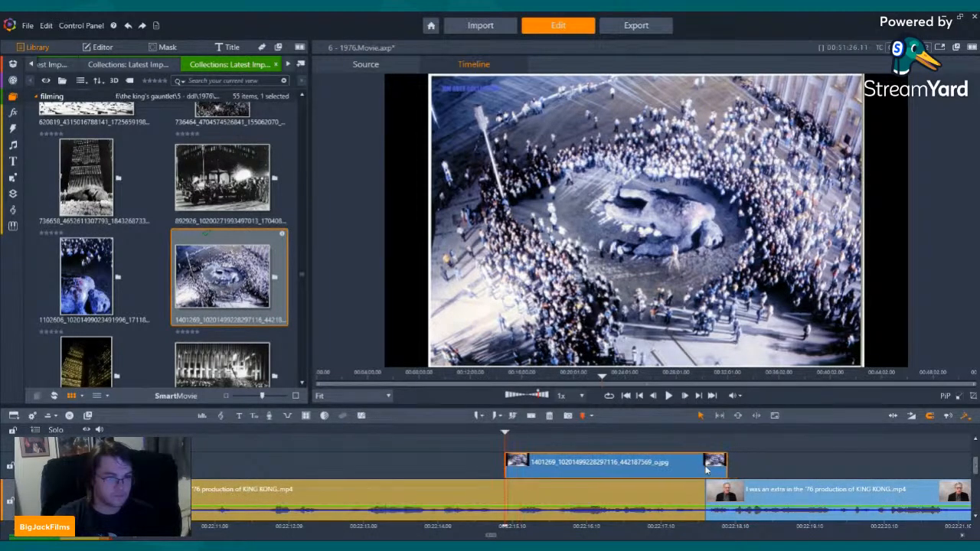
drag(511, 468, 333, 464)
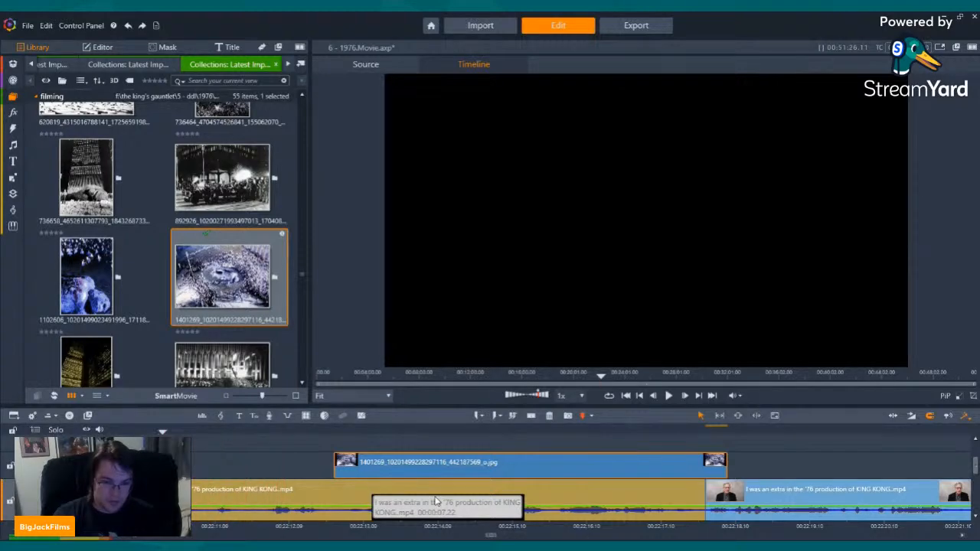
Insert the upright photo of the bloodied Kong directly before the aerial photo and add a dissolve between the two.
key(Left)
key(Left)
key(Left)
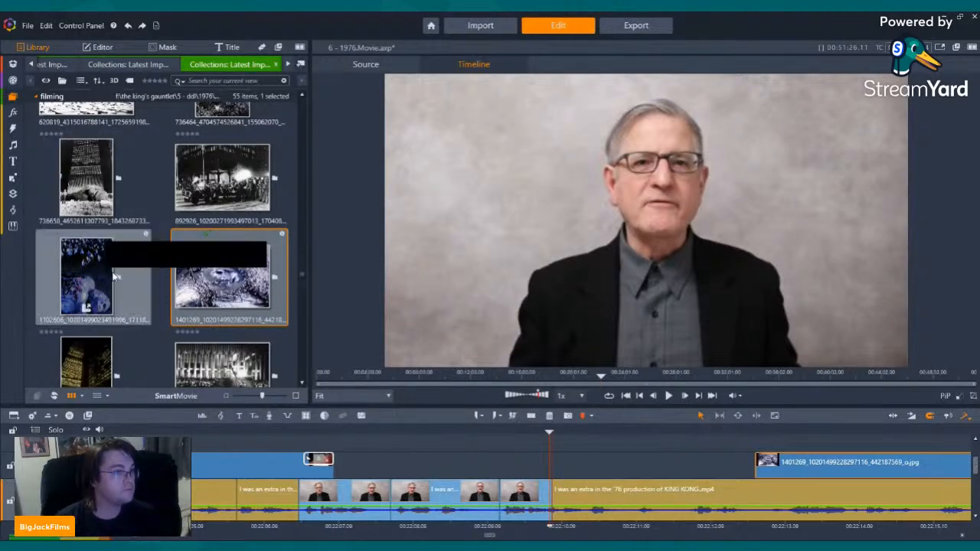
drag(93, 271, 544, 470)
key(space)
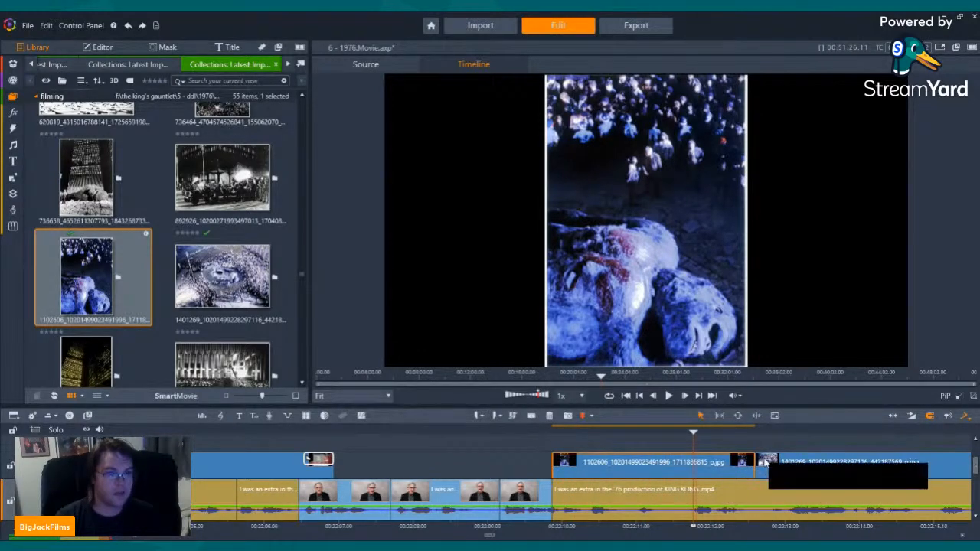
drag(763, 457, 820, 457)
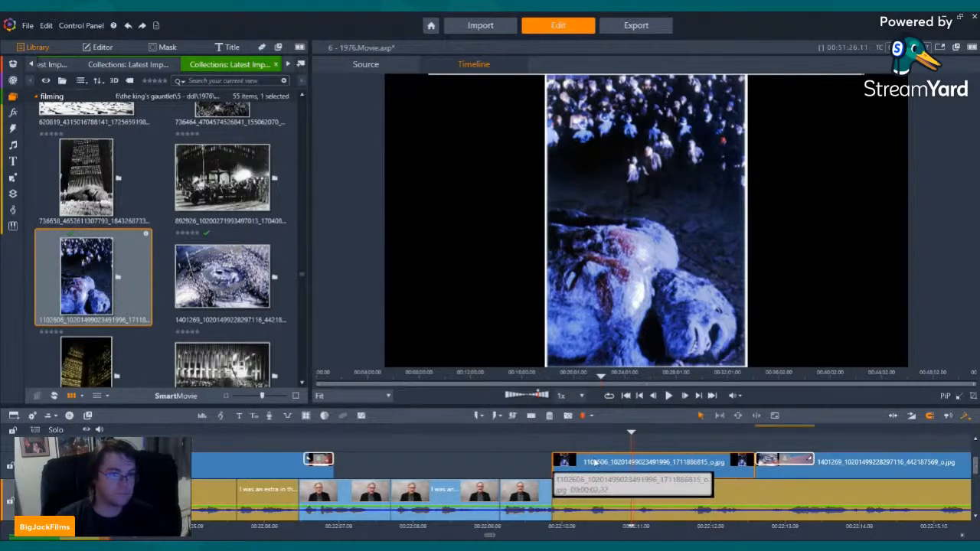
Play both photos through to the next interview clip and add a dissolve at the end of the aerial photo.
click(589, 433)
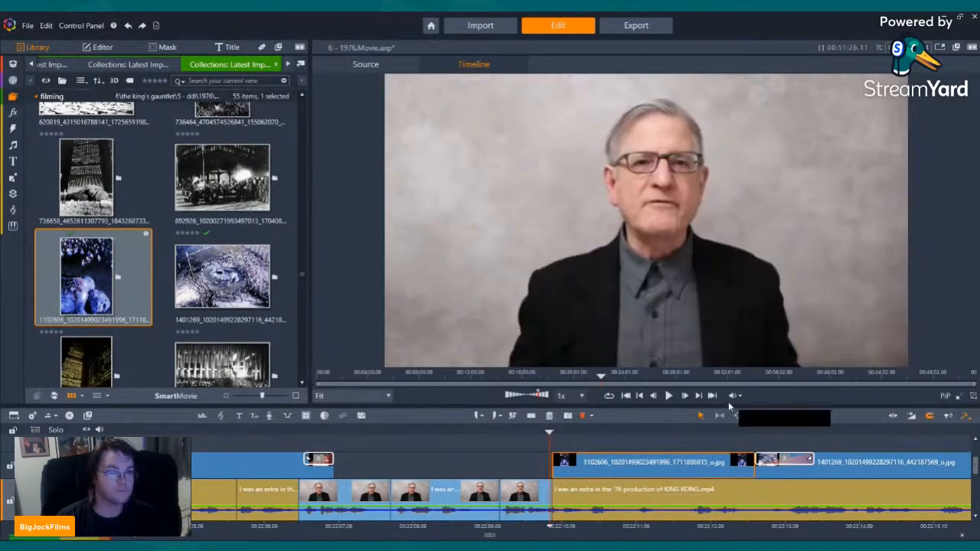
click(667, 395)
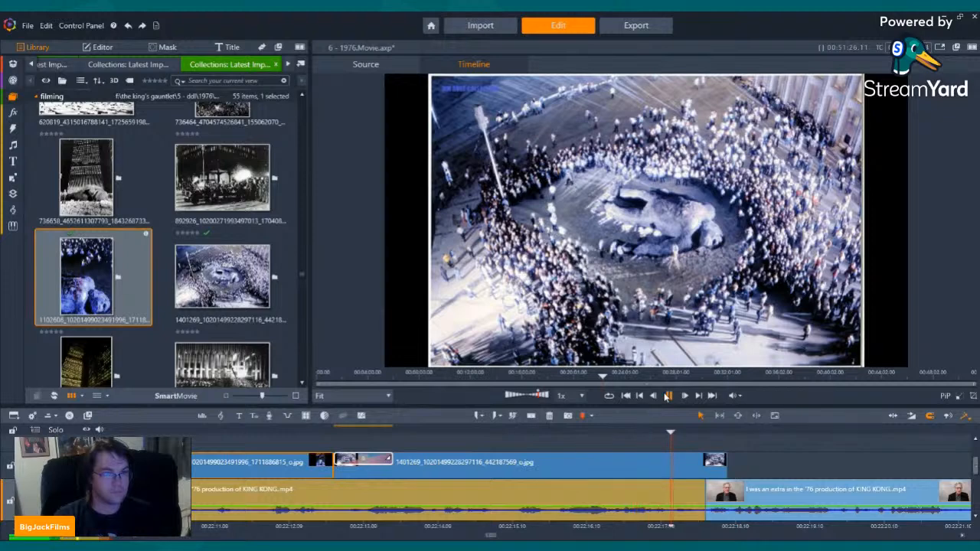
click(667, 397)
mouse_move(718, 452)
mouse_down()
mouse_move(757, 449)
mouse_move(701, 454)
mouse_up()
Apply Pan and Zoom to the upright Kong photo, moving from the crowd down to Kong's body.
key(Left)
key(Left)
key(Left)
key(Left)
key(Left)
key(Left)
key(Left)
key(Left)
key(Left)
key(Left)
key(Left)
key(Left)
key(Left)
key(Left)
key(Left)
key(Left)
key(Left)
key(Left)
key(Left)
key(Left)
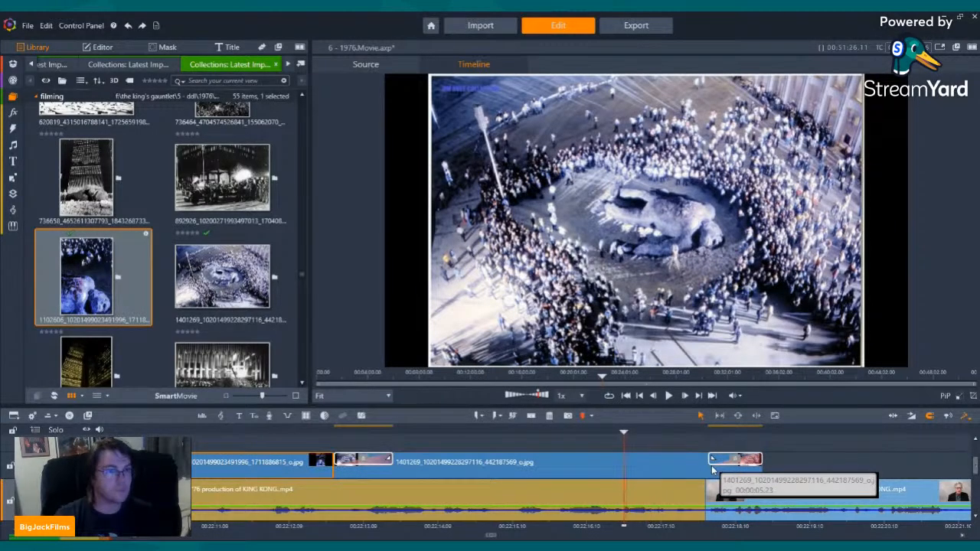
key(Left)
key(Left)
key(Left)
key(Left)
key(Left)
key(Left)
key(Left)
key(Left)
key(Left)
key(Left)
key(Left)
key(Left)
key(Left)
key(Left)
key(Left)
key(Left)
key(Left)
key(Left)
key(Left)
key(Left)
key(ctrl+Left)
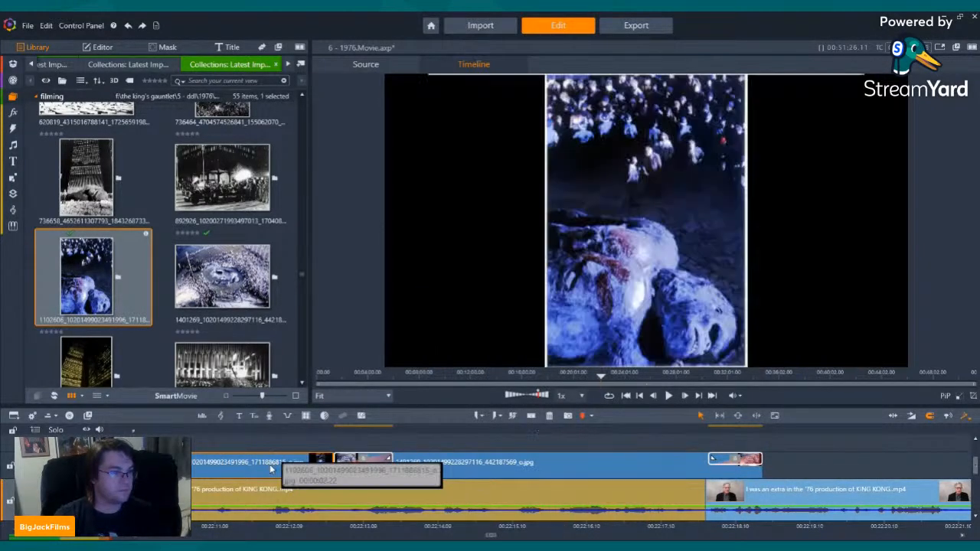
right_click(257, 461)
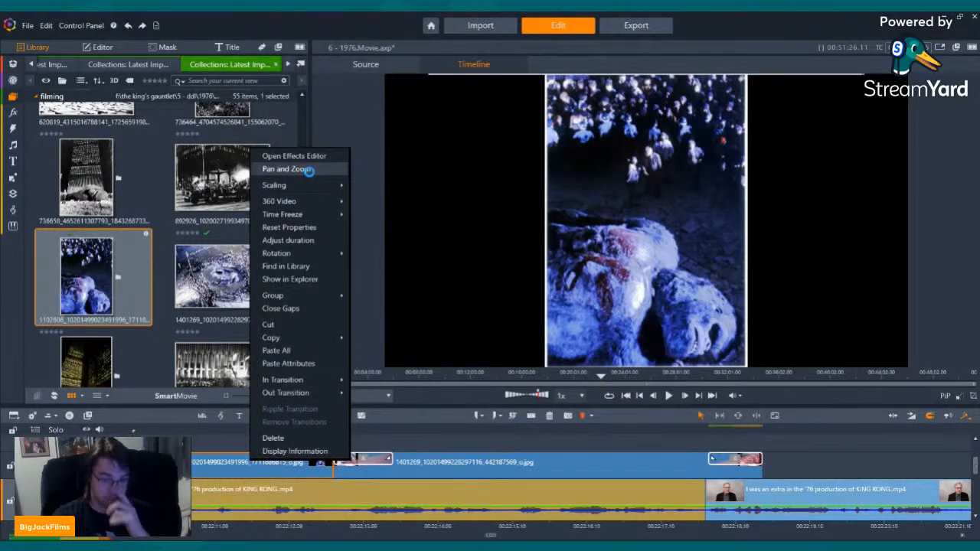
click(285, 169)
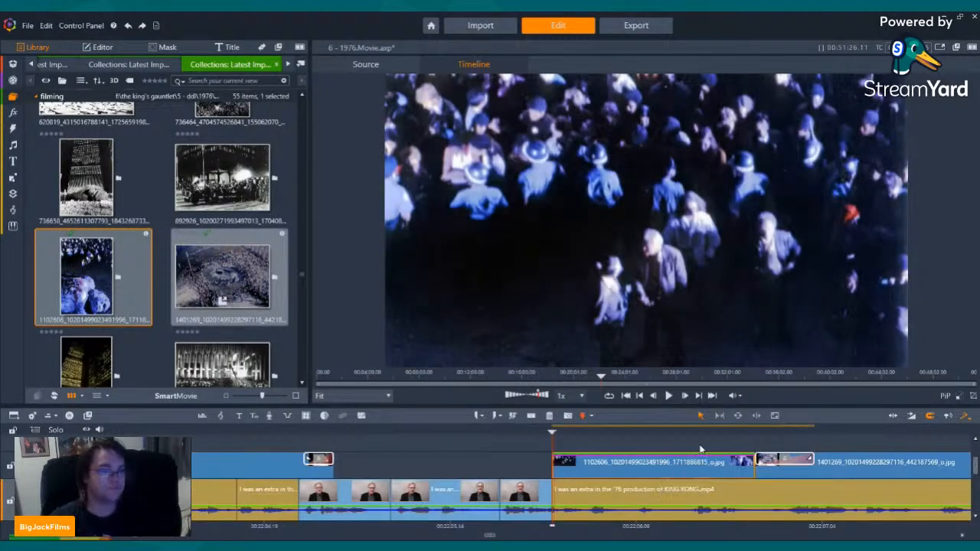
Extend the upright Kong photo's start slightly over the preceding interview clip and add a dissolve at its beginning.
key(Left)
key(Left)
key(Left)
key(Left)
drag(556, 465, 543, 462)
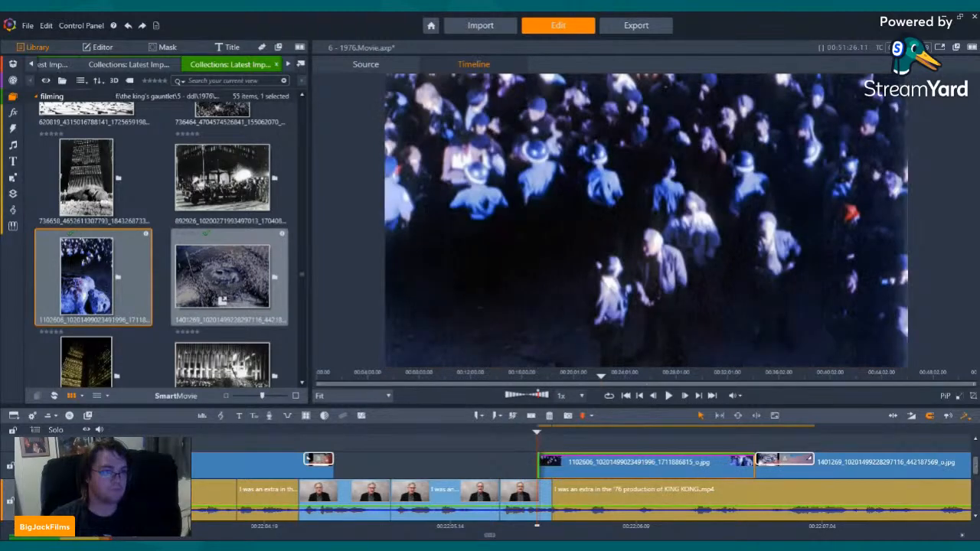
drag(540, 457, 549, 458)
Play the pan across the upright photo, extend its end later and adjust the dissolve into the aerial photo.
click(668, 396)
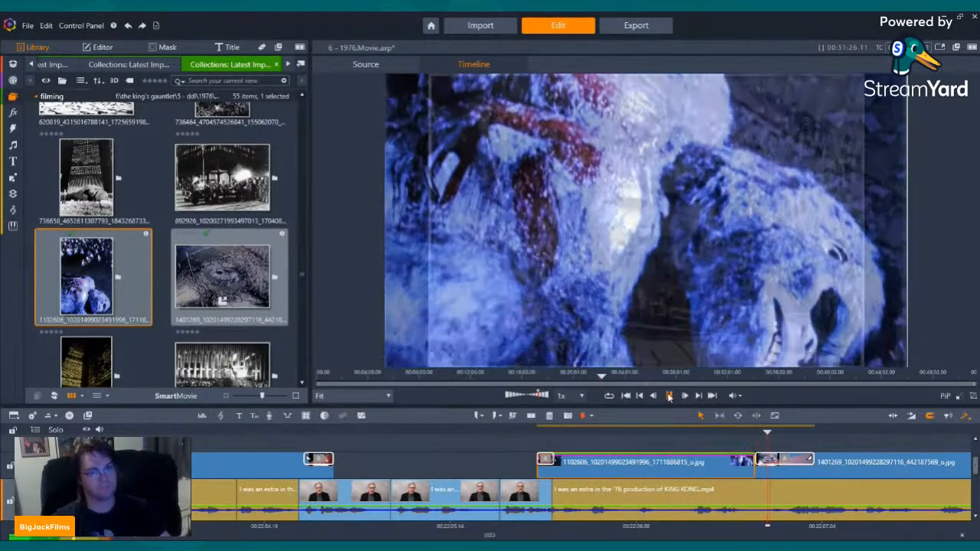
click(669, 396)
drag(752, 464, 789, 464)
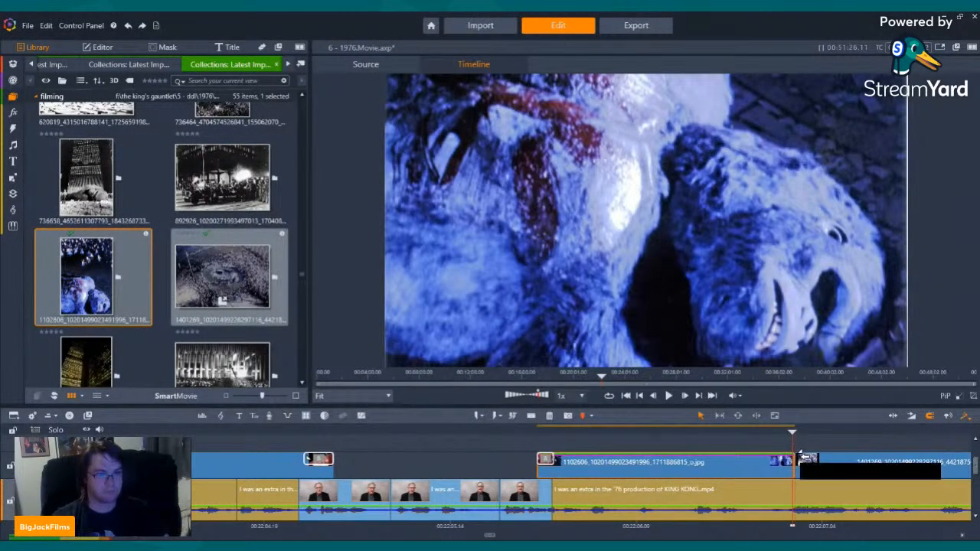
drag(839, 458, 842, 459)
Play the sequence from the upright Kong photo through the dissolve to near the end of the aerial photo.
key(Left)
key(Left)
key(Left)
key(Left)
key(Left)
key(Left)
key(Left)
key(Left)
key(Left)
key(Left)
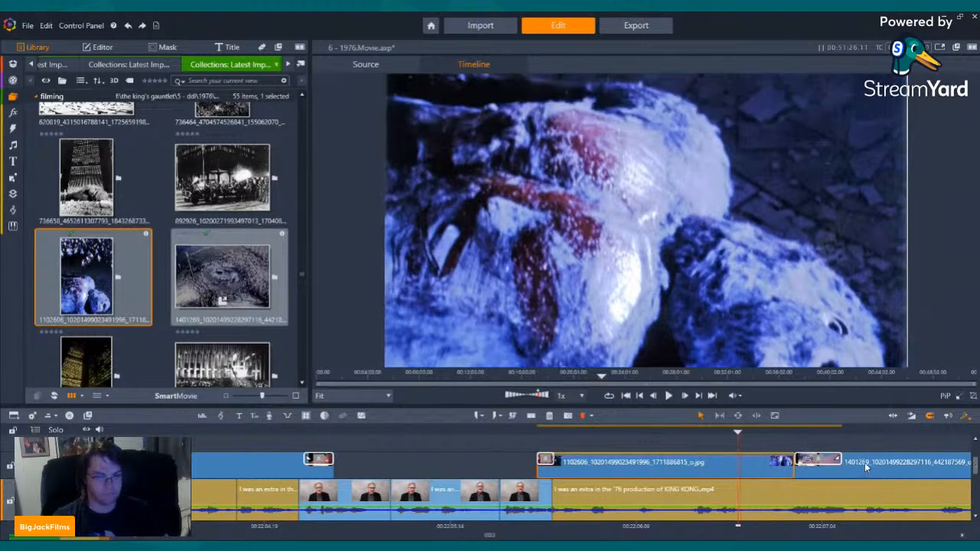
click(668, 397)
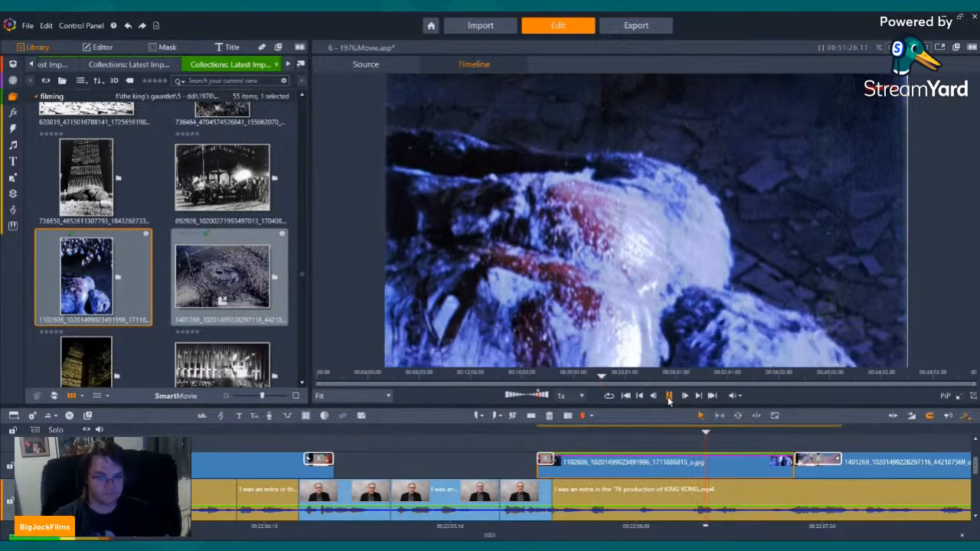
click(668, 397)
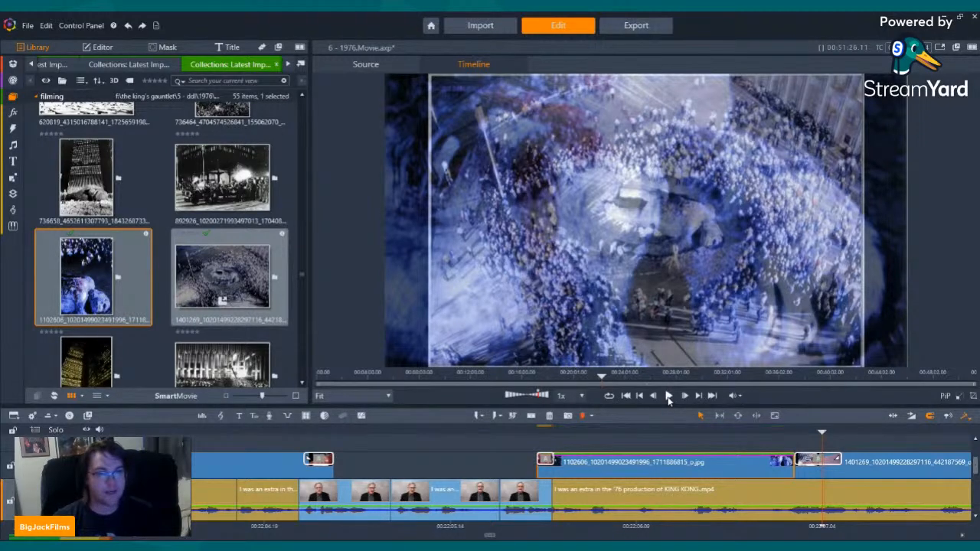
click(669, 396)
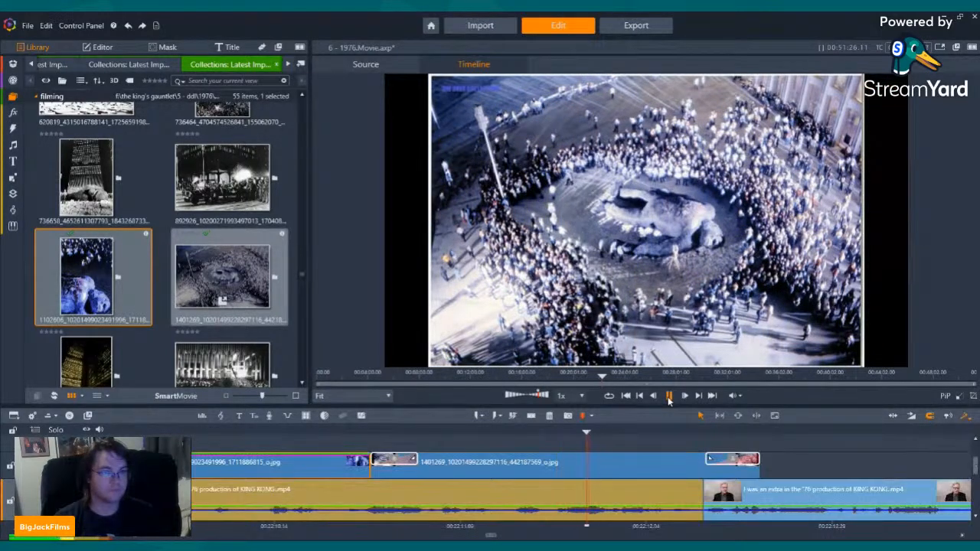
click(668, 396)
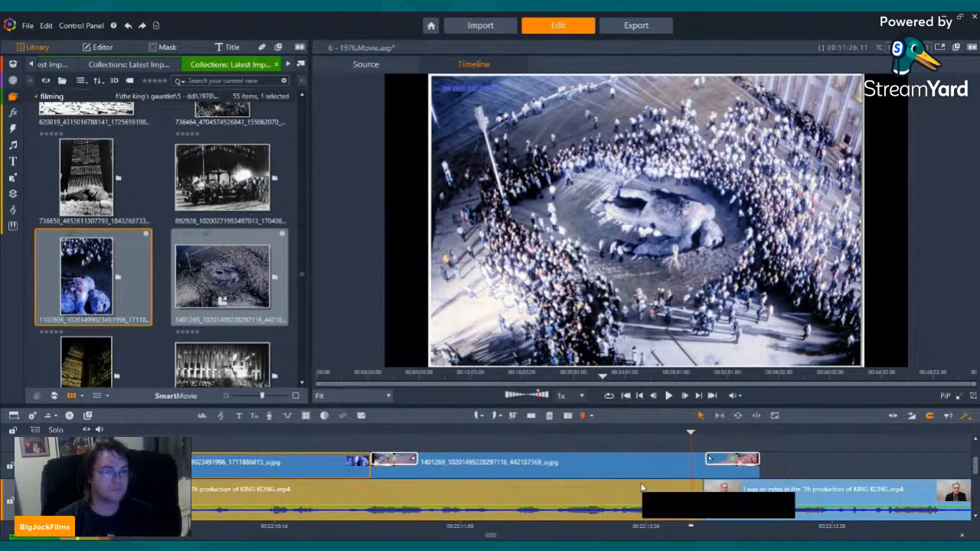
Apply Pan and Zoom to the aerial crowd photo, framing it closer on Kong, and step back through the clip to check it.
right_click(587, 462)
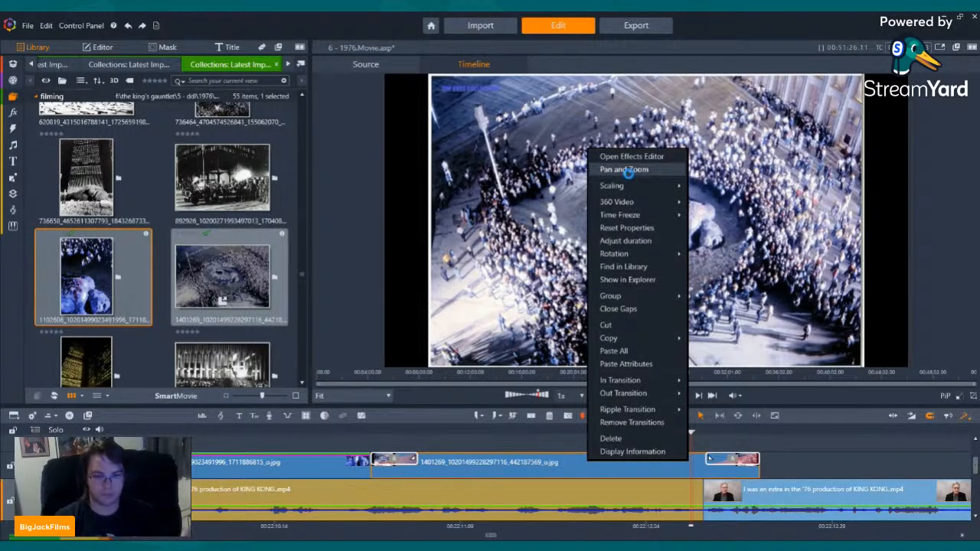
click(628, 170)
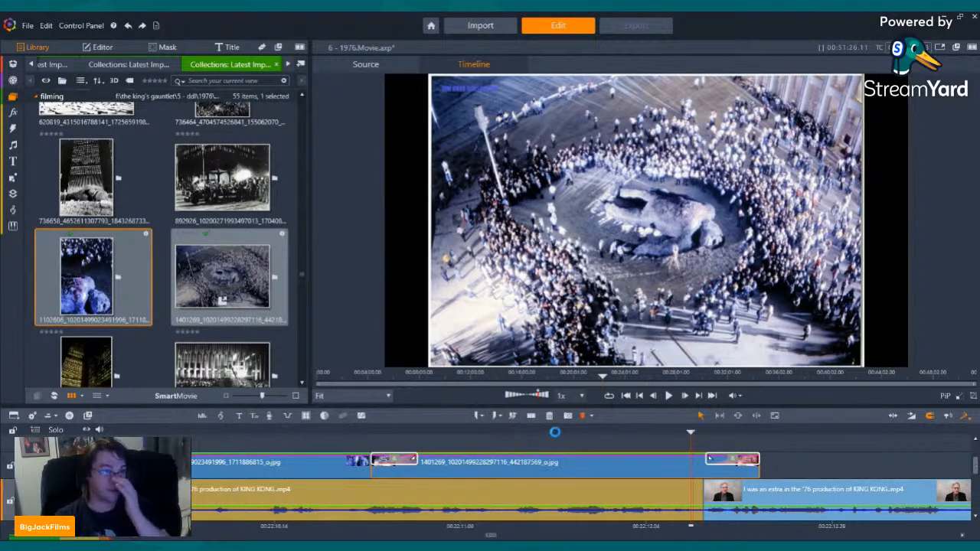
key(Left)
key(Left)
key(Left)
key(Left)
key(Left)
key(Left)
key(Left)
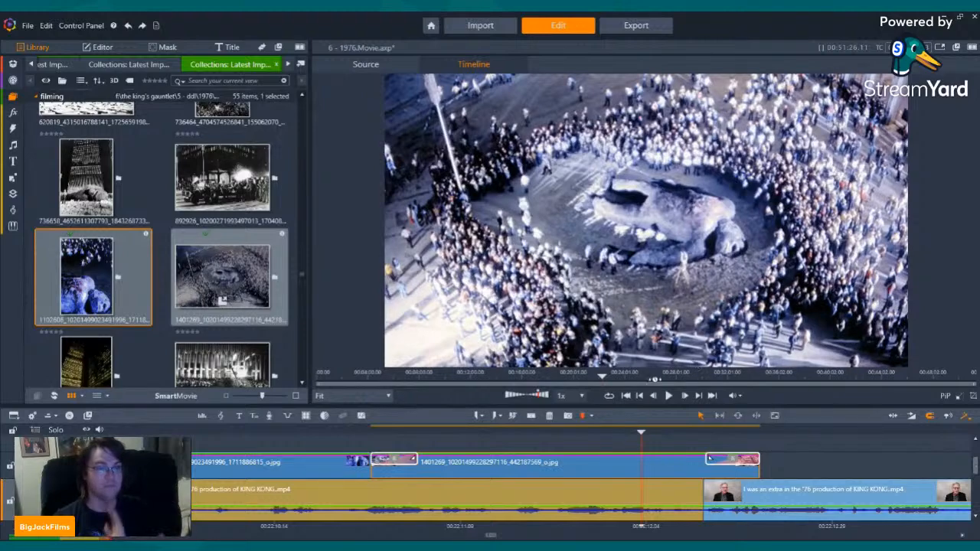
Play the sequence from the interview clip before the upright Kong photo, through both photos, into the black section after them.
click(640, 395)
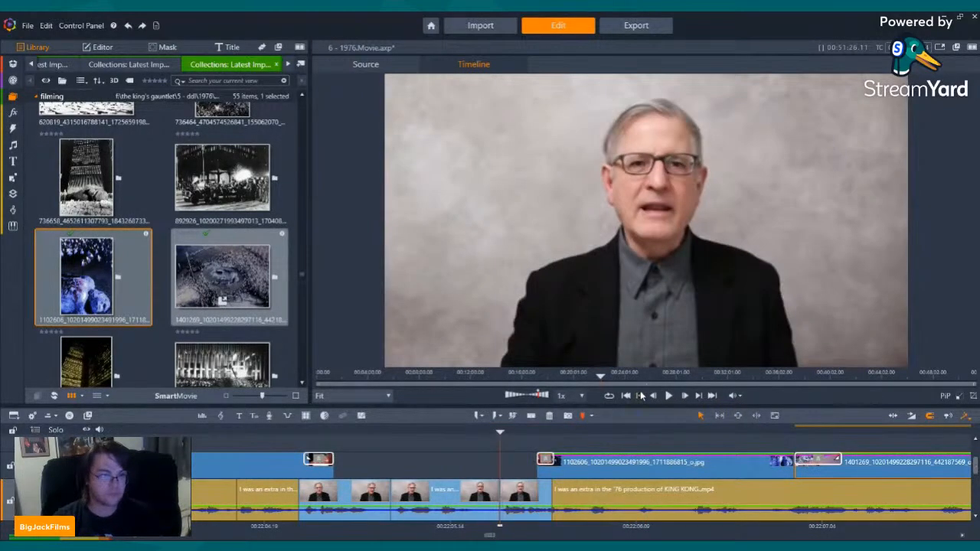
click(667, 395)
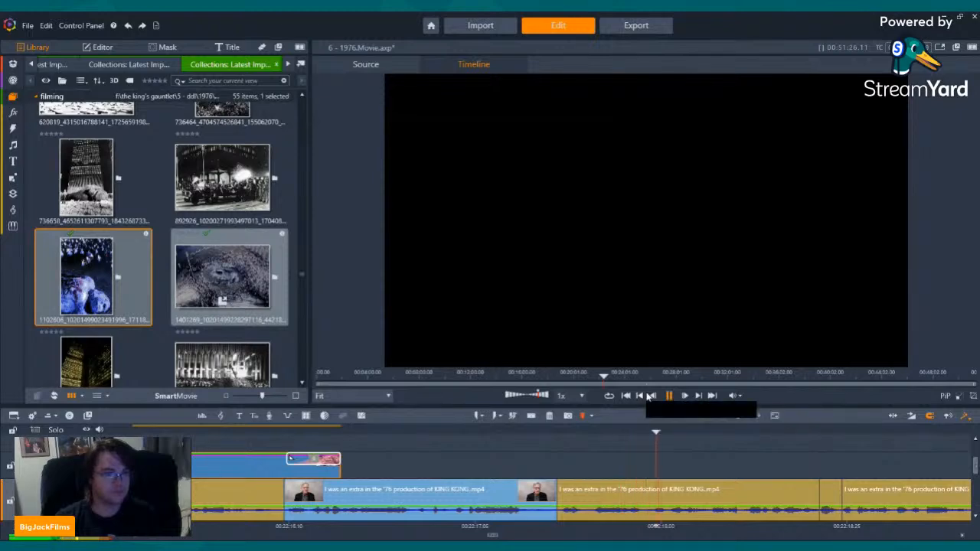
click(668, 395)
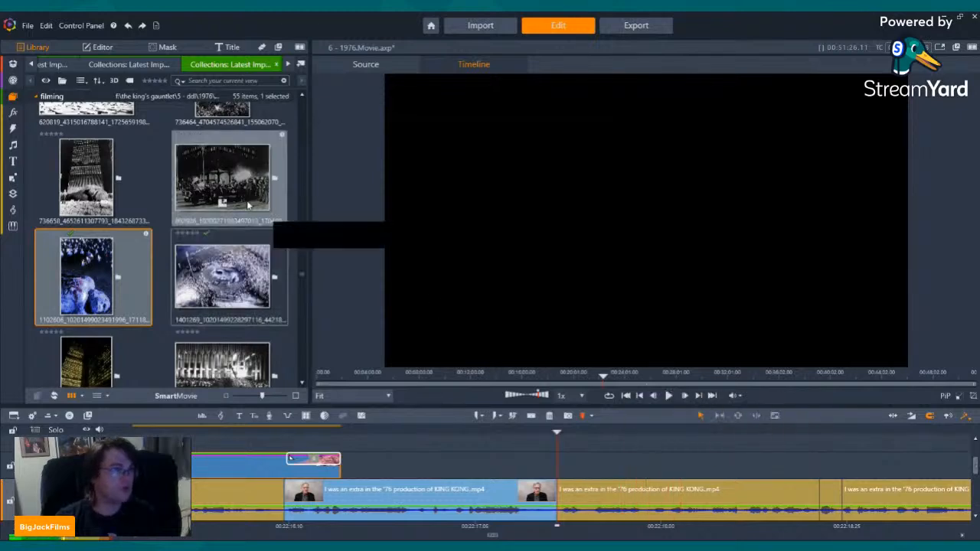
Browse the clip scenes and filming photos for one covering the black section, previewing several shots of Kong's body, hand and the blood-pouring crewman.
click(153, 65)
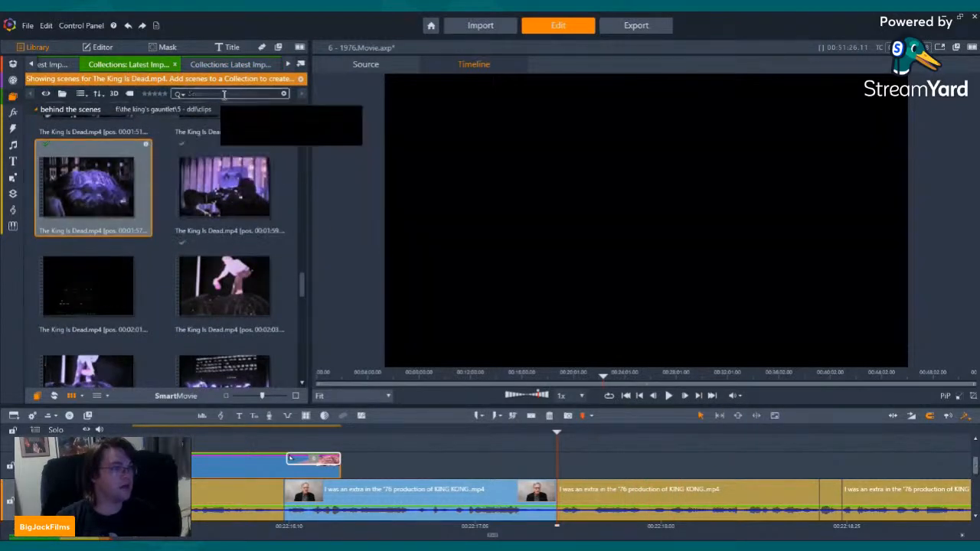
scroll(216, 267, up, 10)
scroll(217, 267, down, 5)
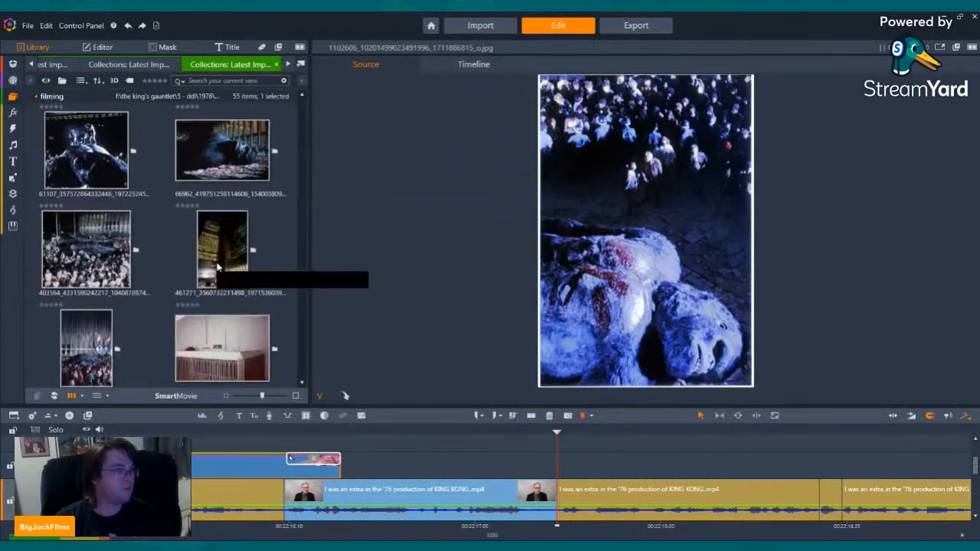
click(92, 146)
scroll(144, 196, down, 5)
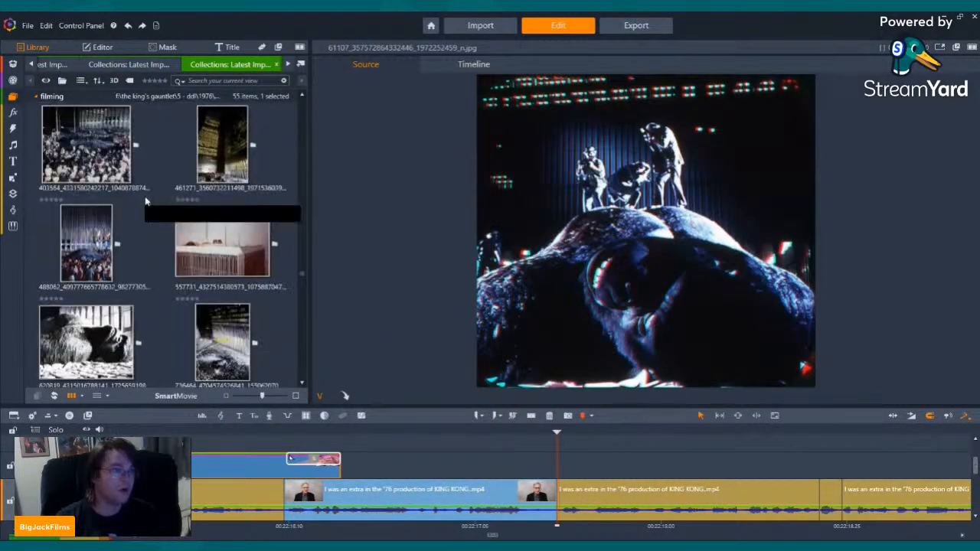
scroll(191, 239, down, 6)
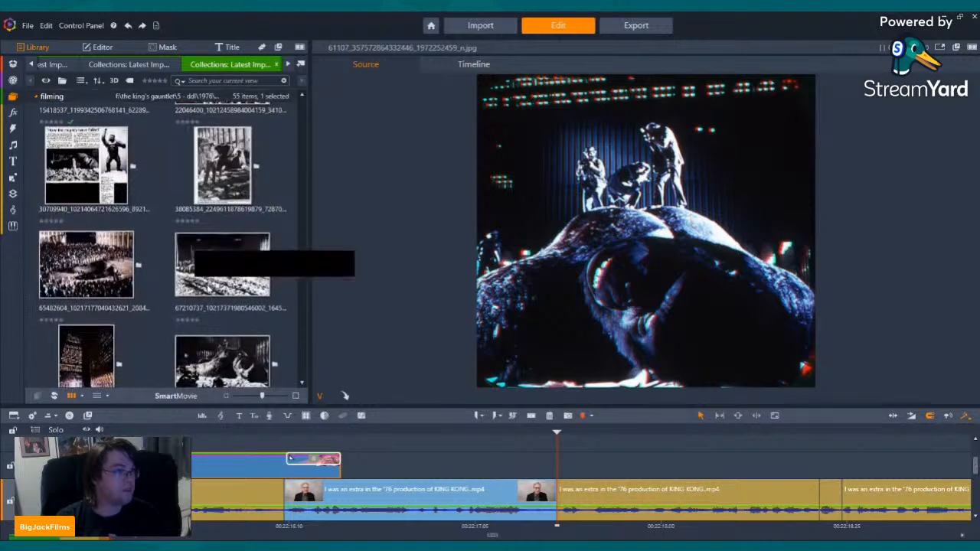
click(218, 201)
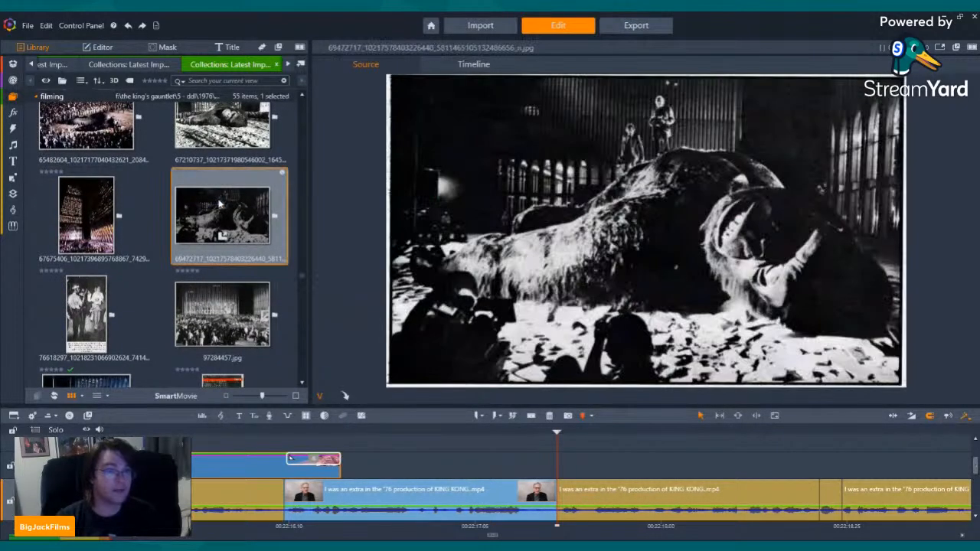
scroll(215, 248, down, 6)
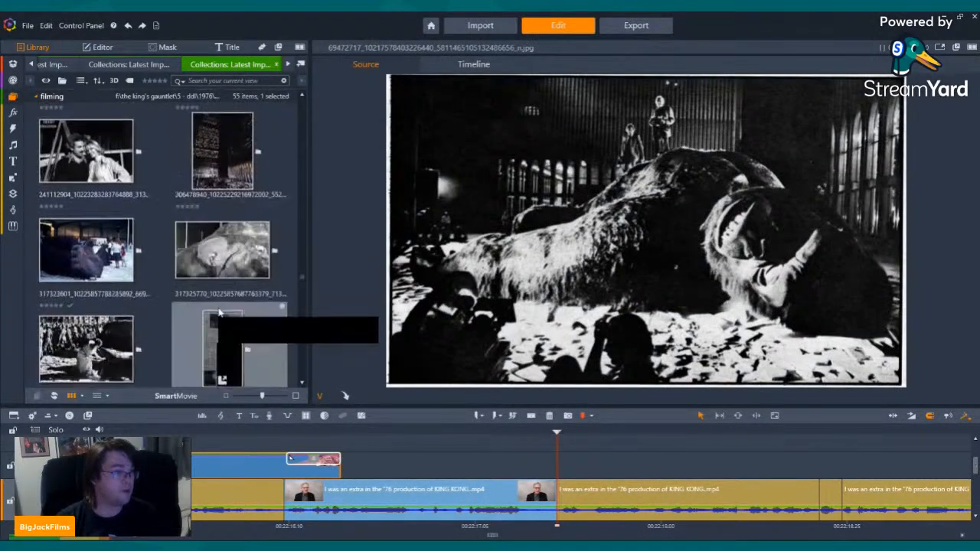
click(116, 235)
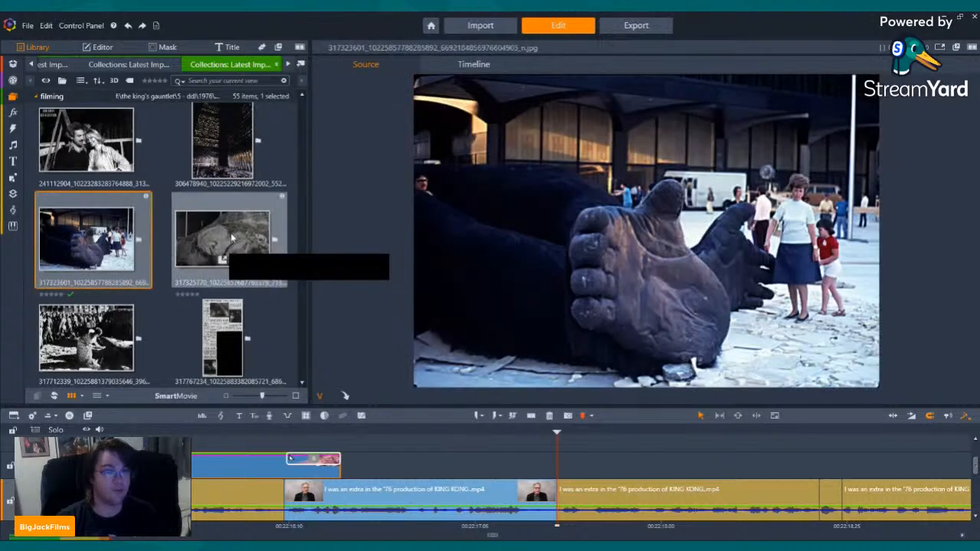
click(231, 233)
scroll(115, 220, down, 3)
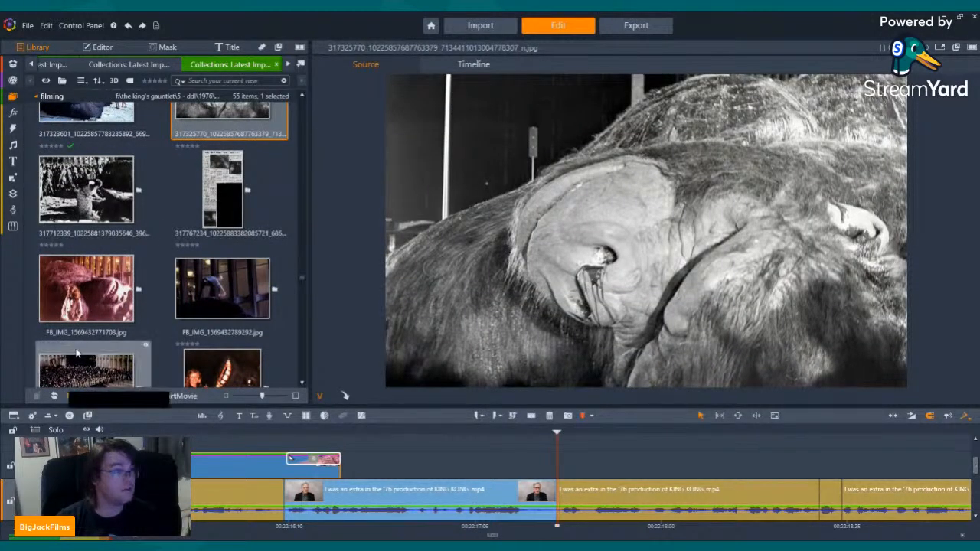
click(225, 271)
scroll(227, 266, down, 5)
scroll(227, 264, down, 8)
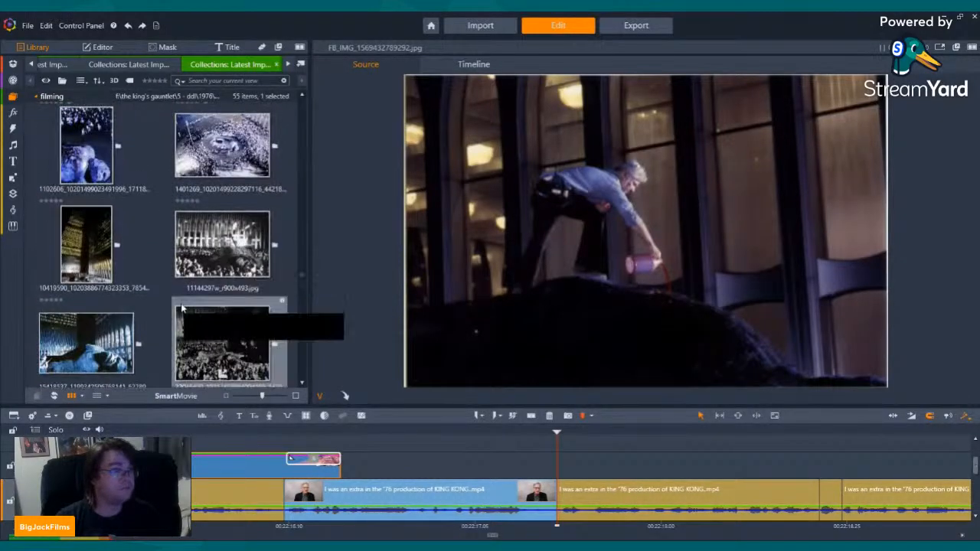
Look through the filming photos for a crowd shot, previewing the square color one and two black-and-white ones.
scroll(178, 299, up, 4)
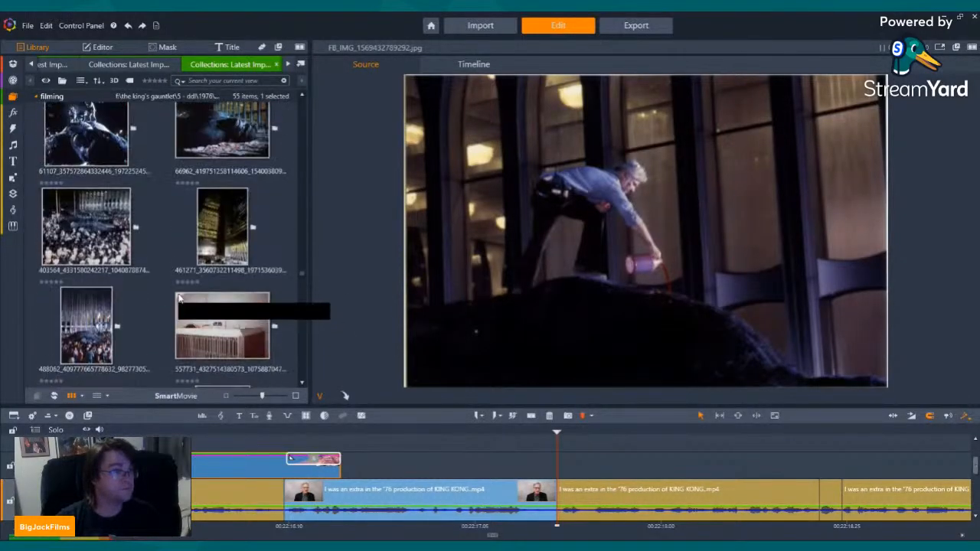
click(105, 204)
scroll(147, 244, down, 3)
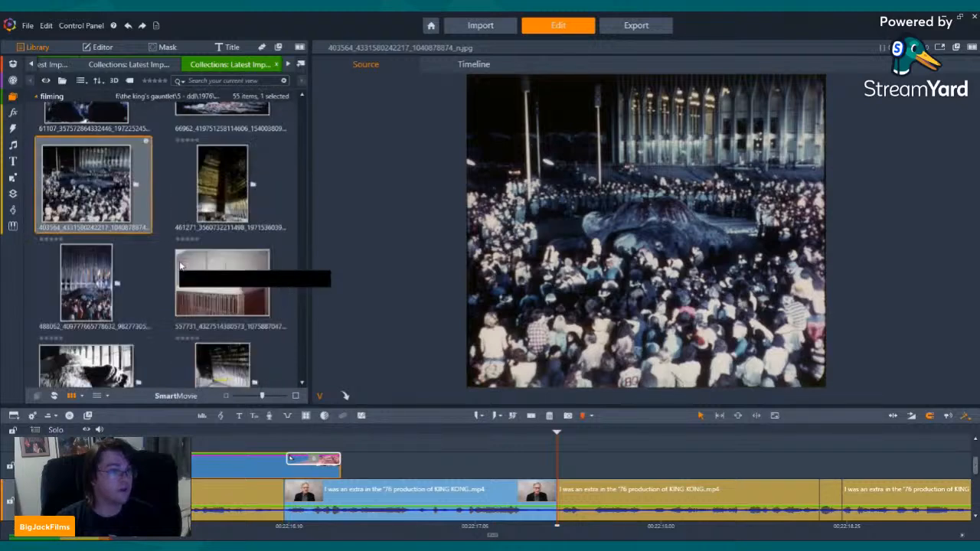
scroll(215, 245, down, 4)
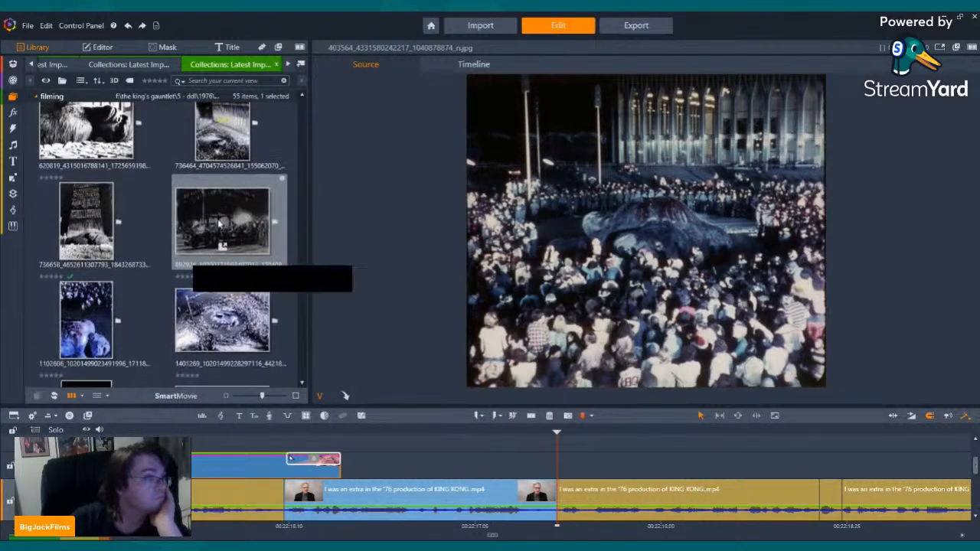
scroll(229, 225, down, 4)
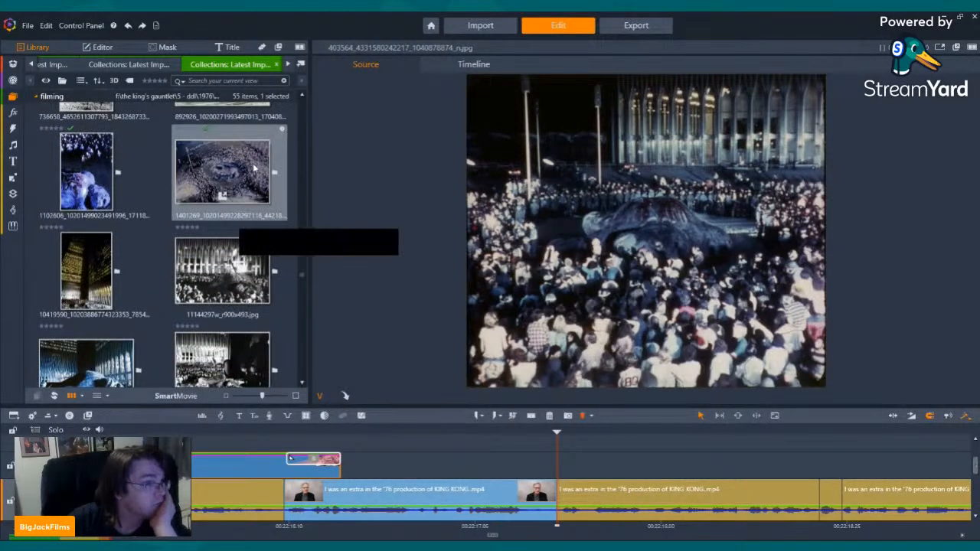
click(245, 250)
scroll(234, 237, down, 2)
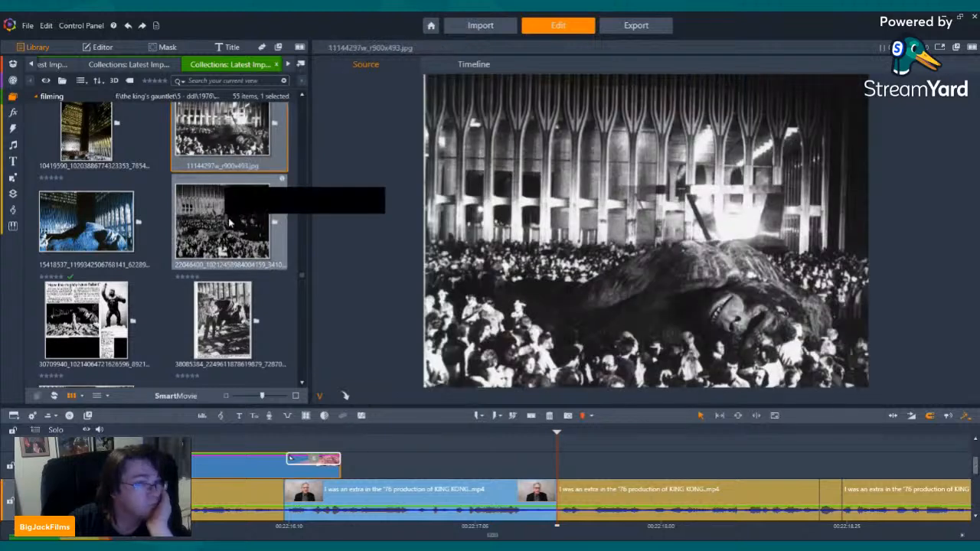
click(229, 224)
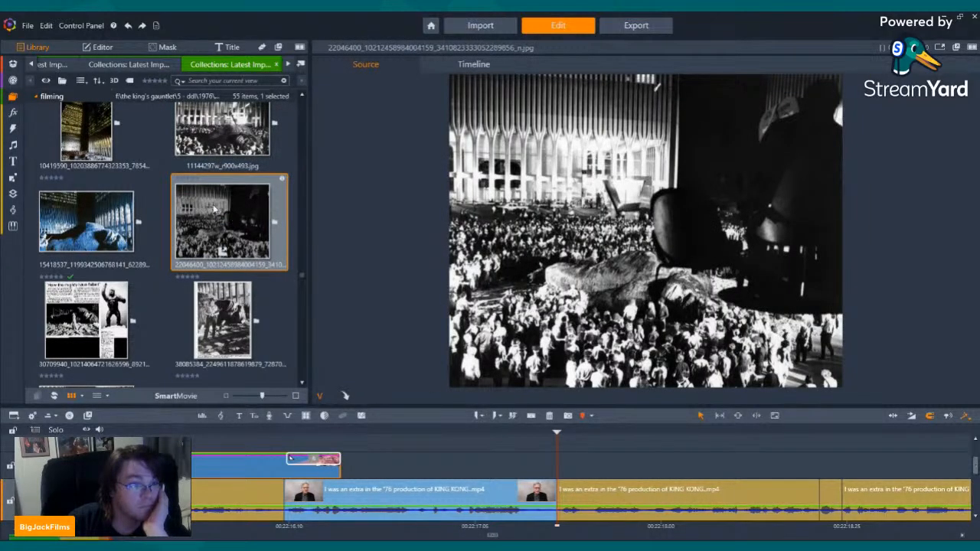
Place the black-and-white crowd photo with the foreground chair at the start of the black section and extend its end to the next cut.
drag(215, 208, 558, 462)
click(668, 396)
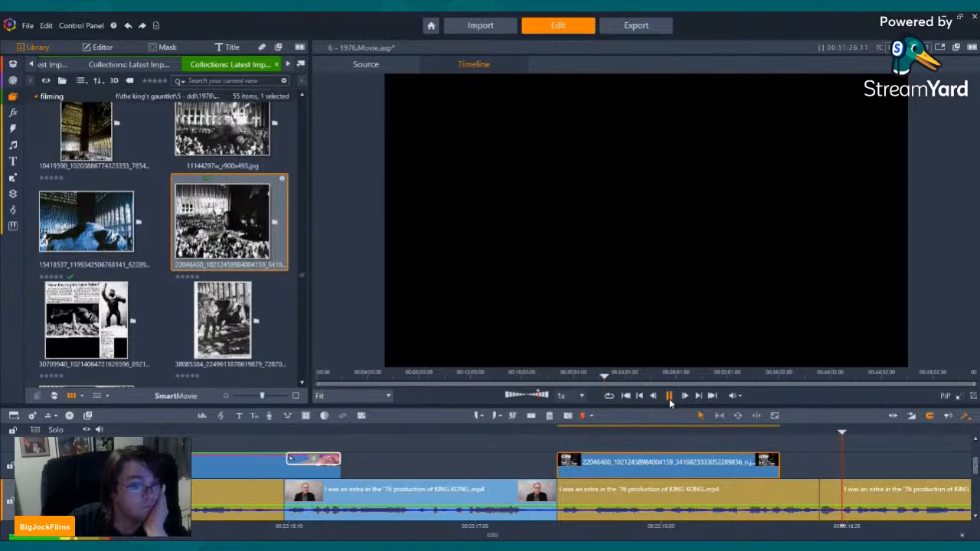
click(668, 395)
drag(356, 462, 417, 463)
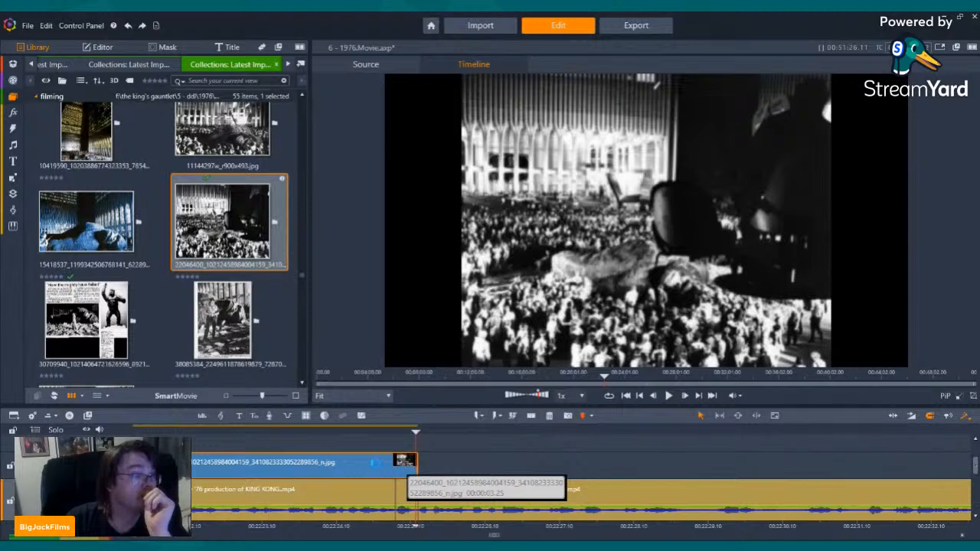
Apply Pan and Zoom to the black-and-white crowd photo, widening from the crowd near Kong toward the chair, and play back the move.
right_click(375, 464)
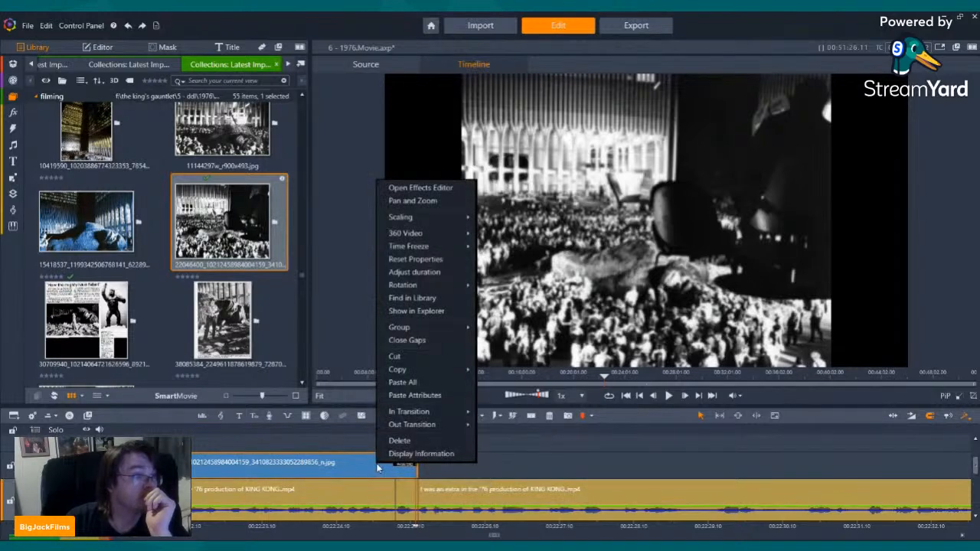
click(409, 201)
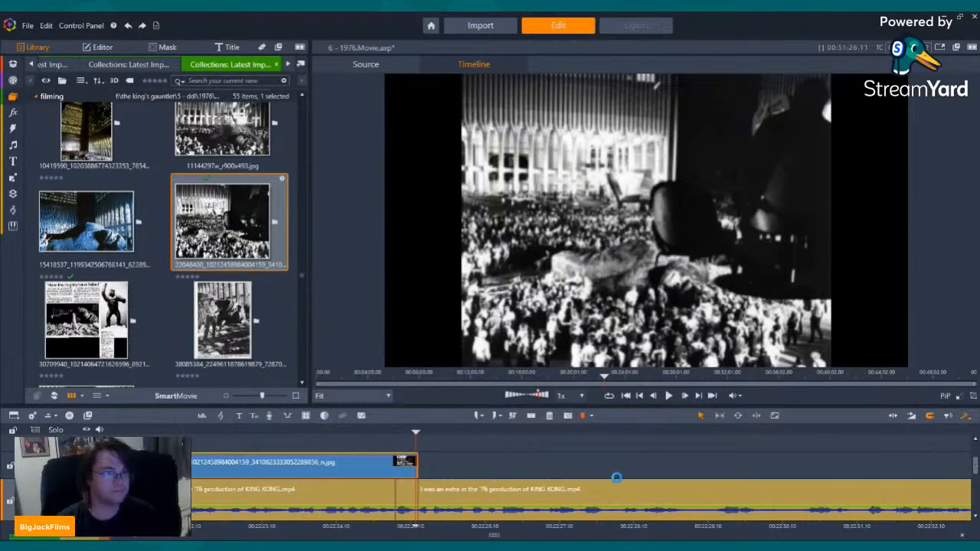
key(Left)
key(Left)
key(Left)
key(Left)
key(Left)
key(Left)
key(Left)
key(Left)
key(Left)
key(Left)
key(Left)
key(Left)
key(Left)
key(Left)
key(Left)
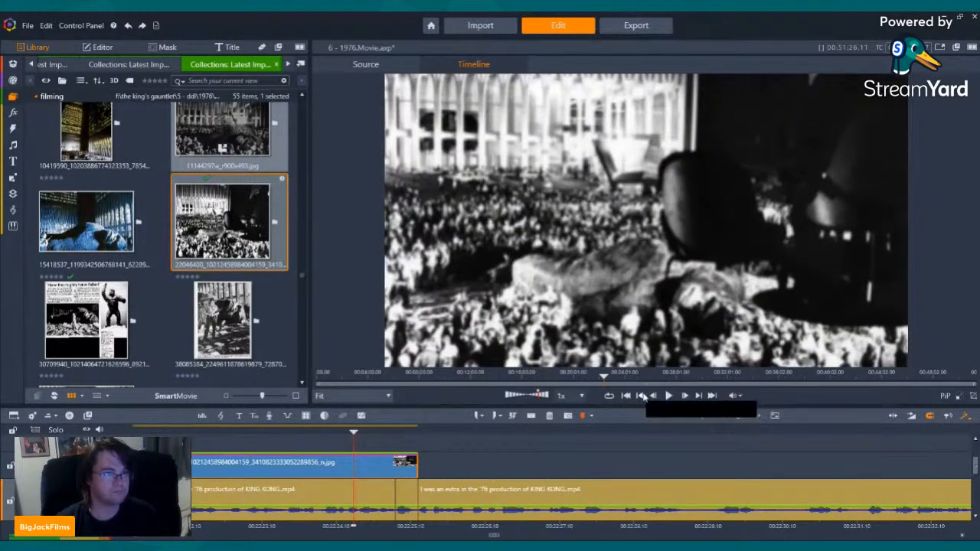
click(639, 396)
click(667, 396)
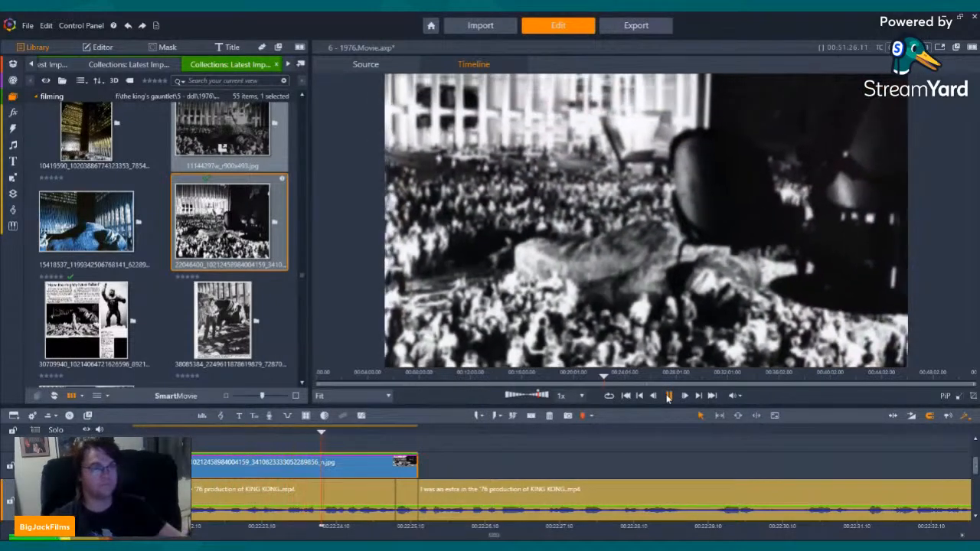
click(669, 397)
Preview the color night crowd photo from the filming collection and replay the black-and-white photo's zoom from its start.
scroll(177, 229, down, 4)
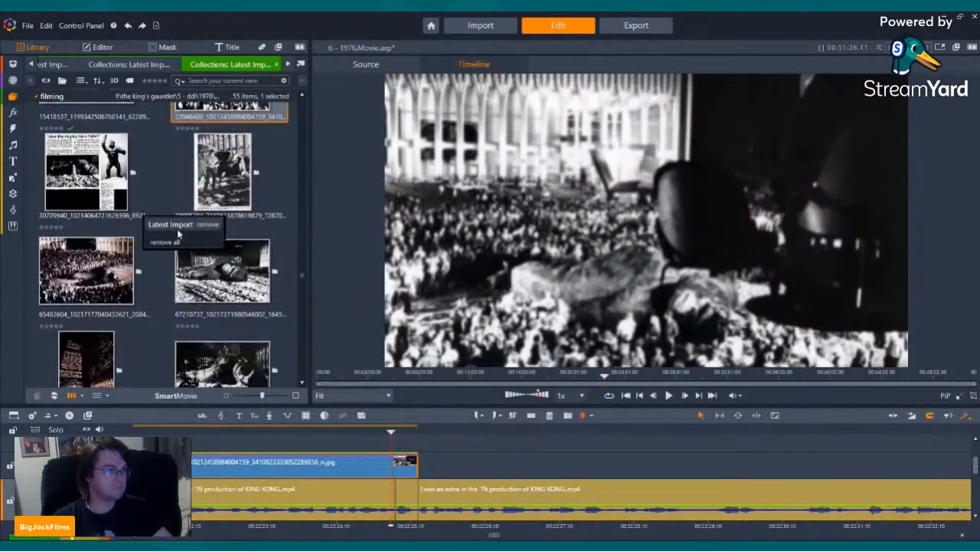
click(104, 266)
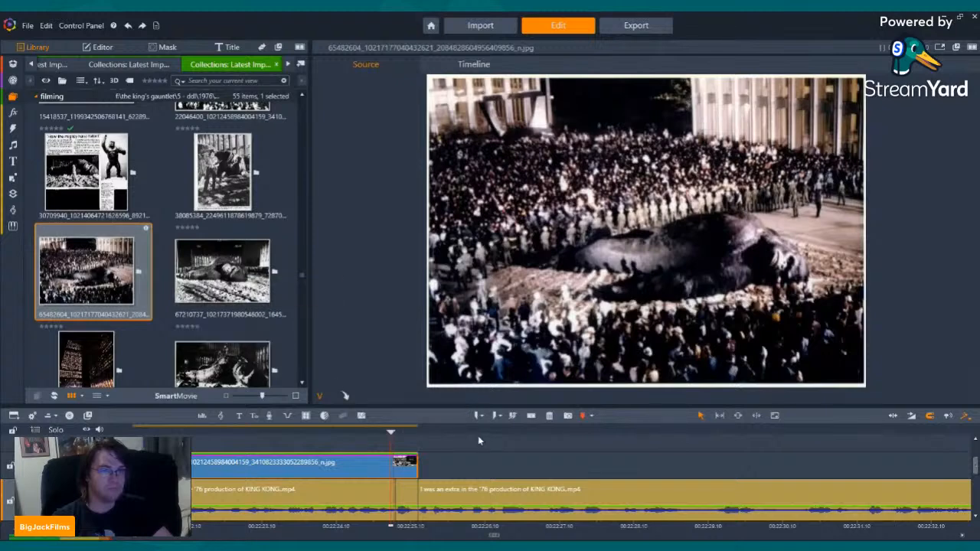
click(493, 460)
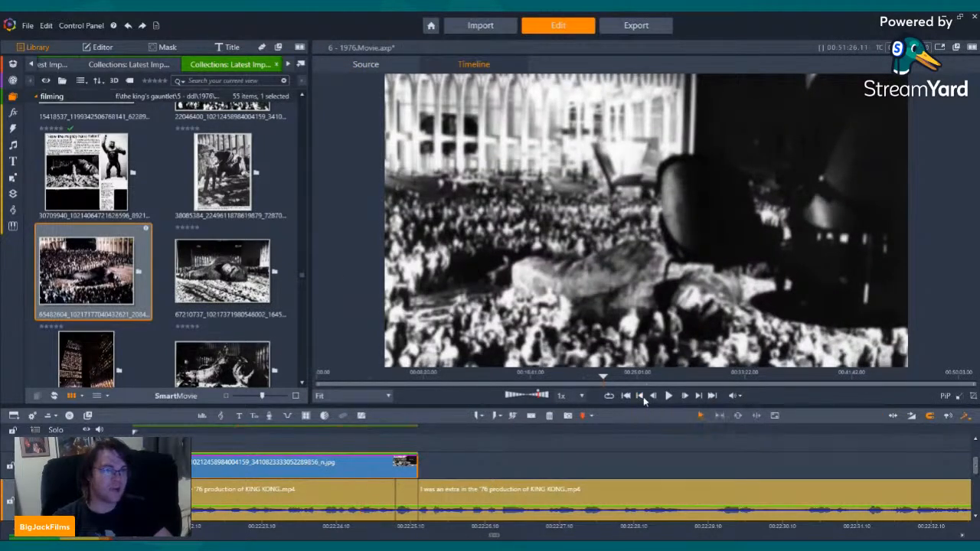
click(632, 397)
key(space)
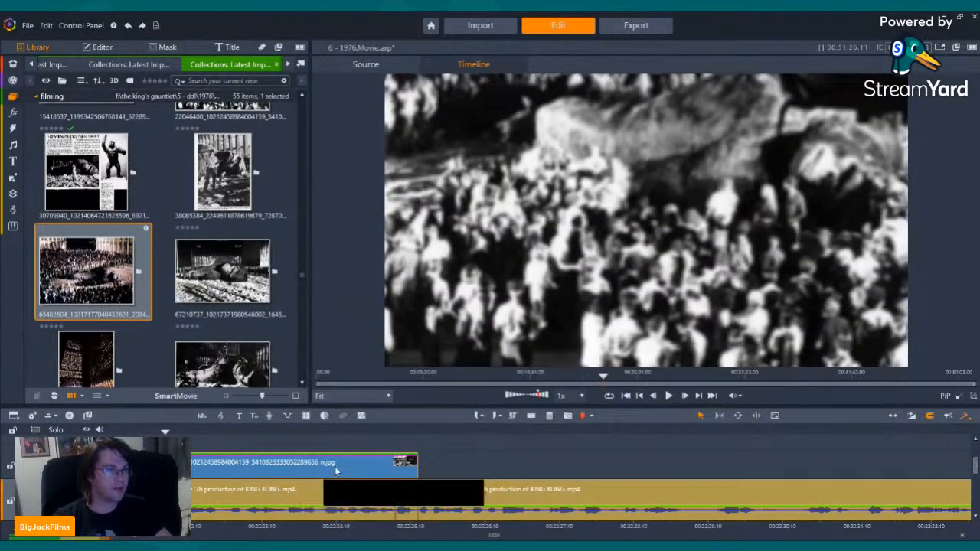
key(space)
click(668, 398)
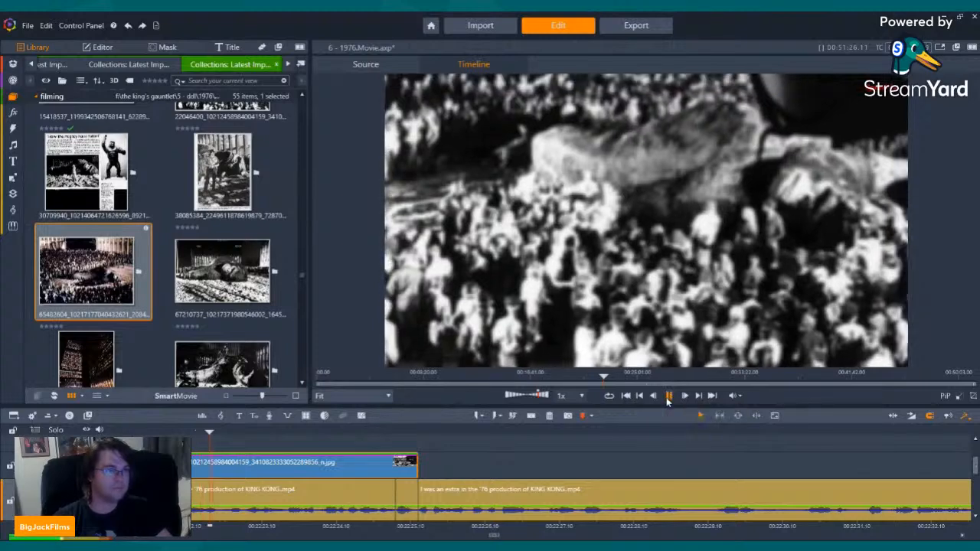
click(668, 397)
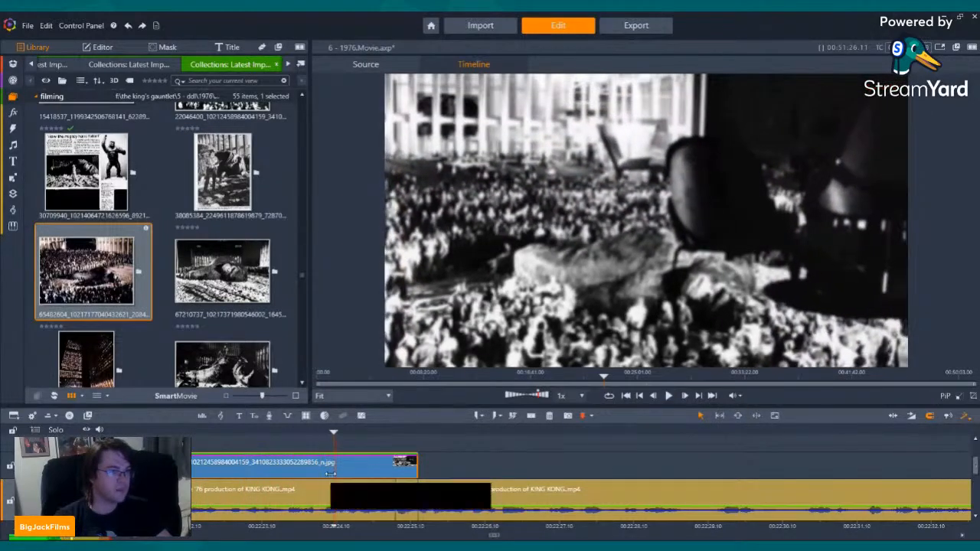
Replace the black-and-white crowd photo on the timeline with the color night crowd photo, starting where the interview clip ends.
right_click(333, 463)
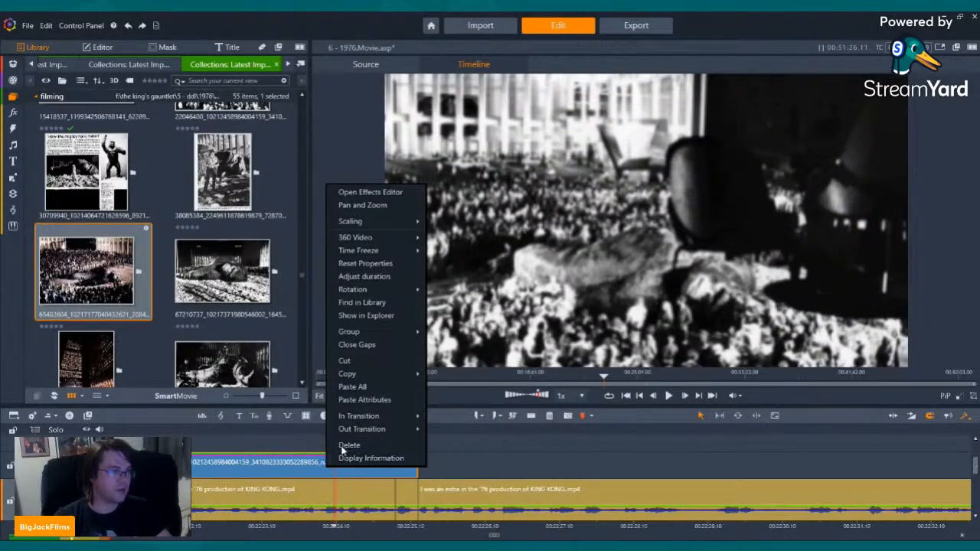
click(346, 445)
drag(253, 433, 169, 433)
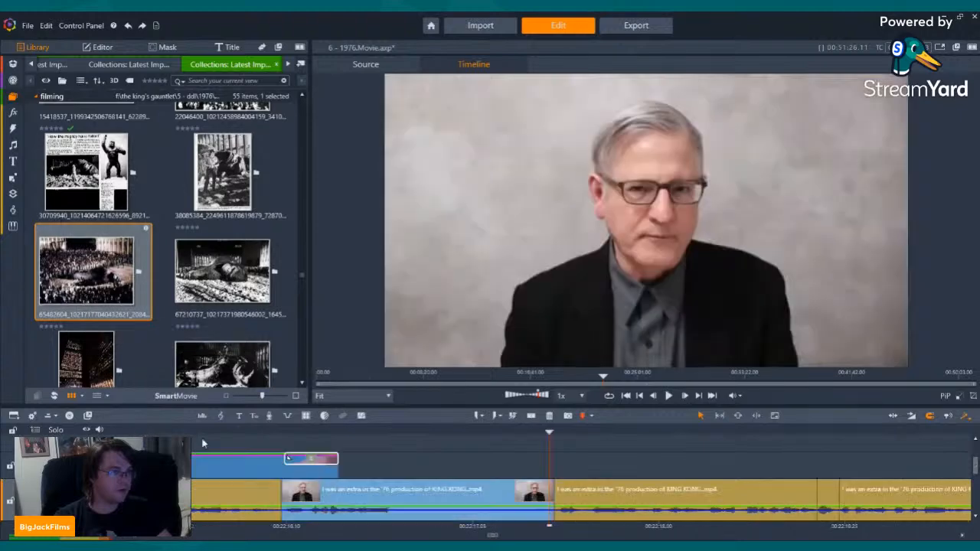
drag(549, 432, 534, 432)
drag(101, 280, 561, 461)
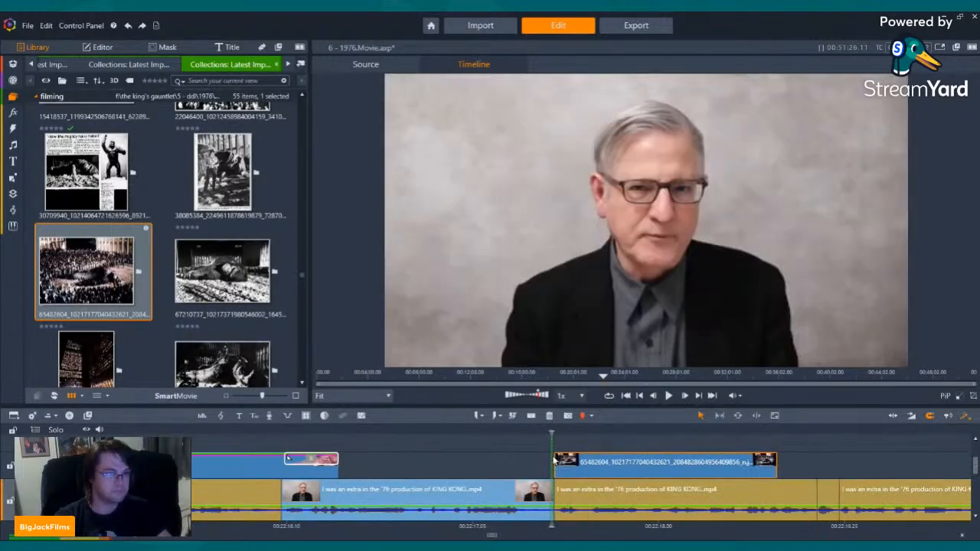
Extend the color night crowd photo's end to the next cut and apply Pan and Zoom to it.
drag(779, 464, 828, 470)
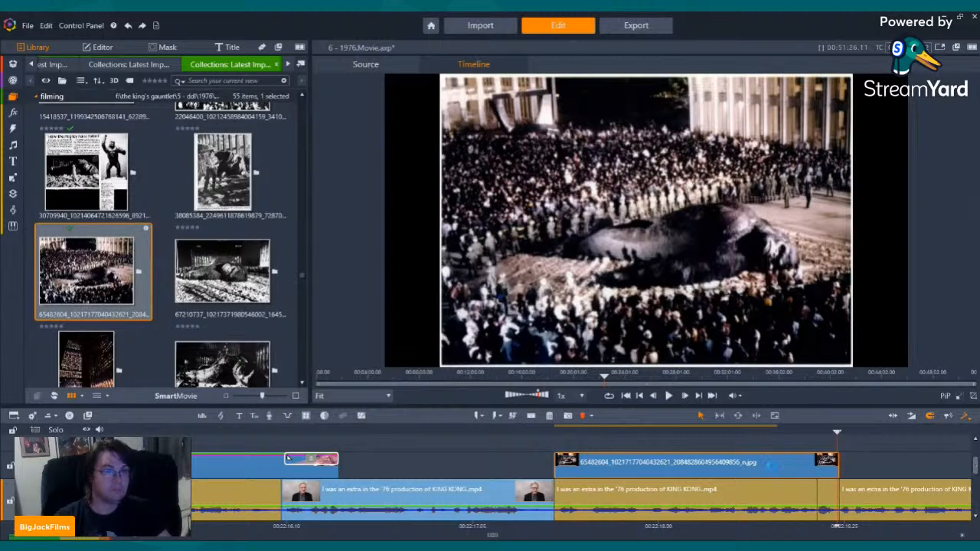
right_click(772, 467)
click(811, 204)
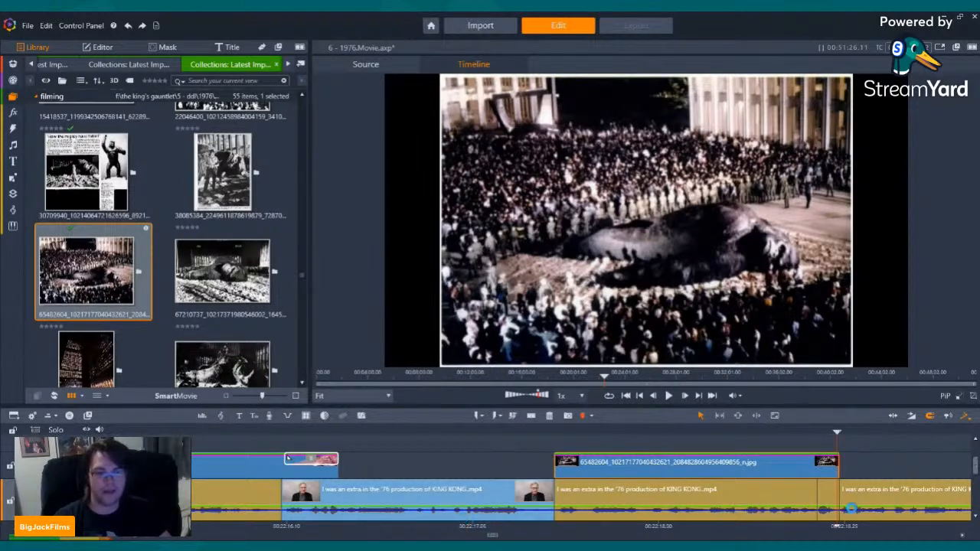
Scrub the color crowd photo's ending and browse the filming collection for a picture to follow it.
click(827, 495)
click(794, 496)
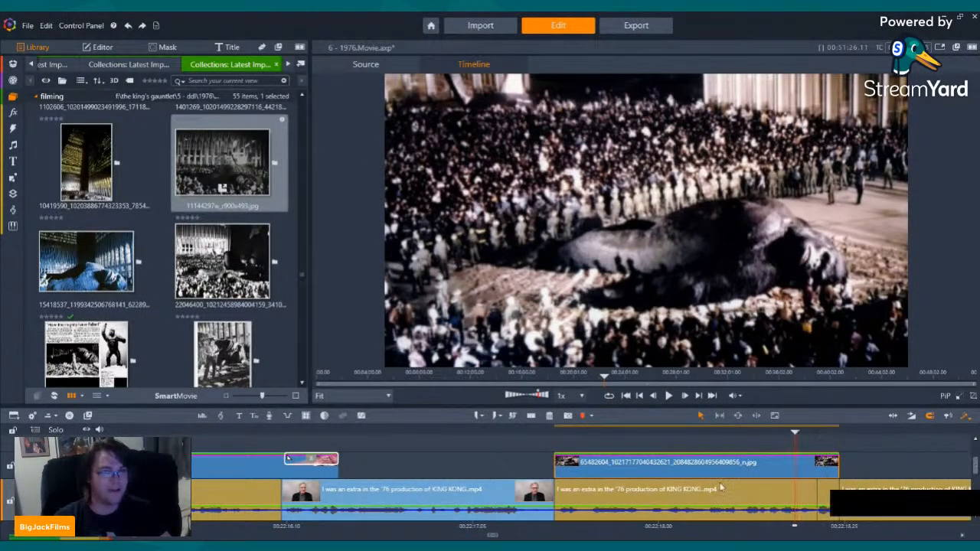
scroll(184, 209, down, 2)
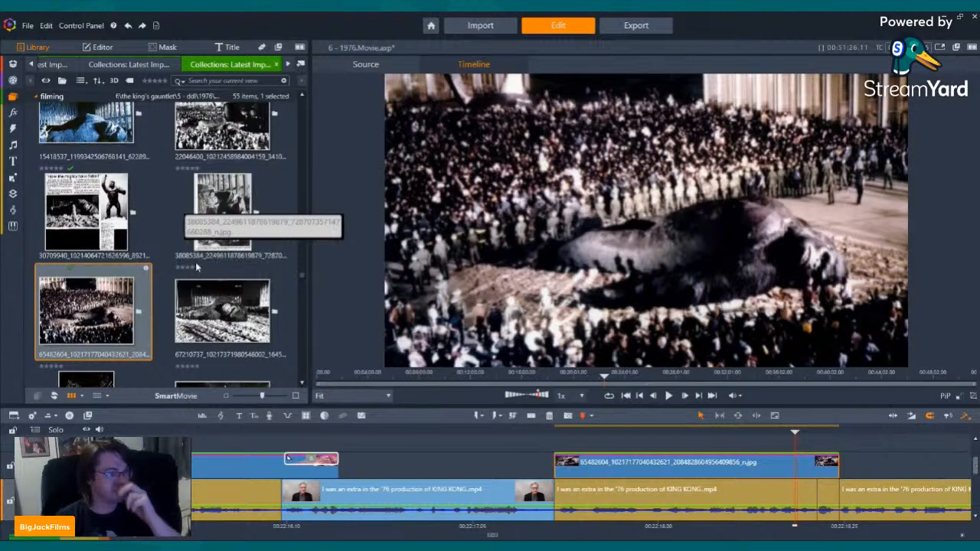
scroll(196, 261, up, 2)
scroll(204, 281, down, 5)
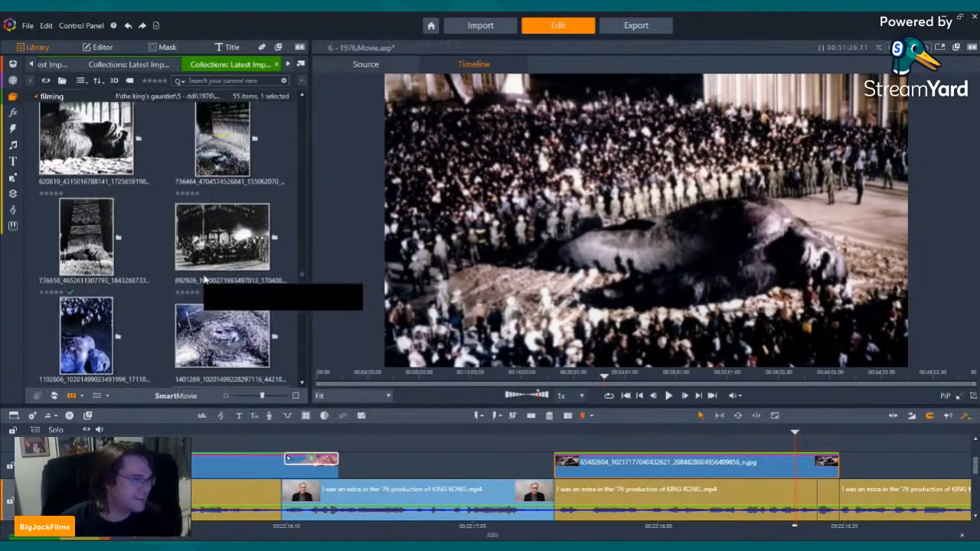
scroll(204, 282, down, 6)
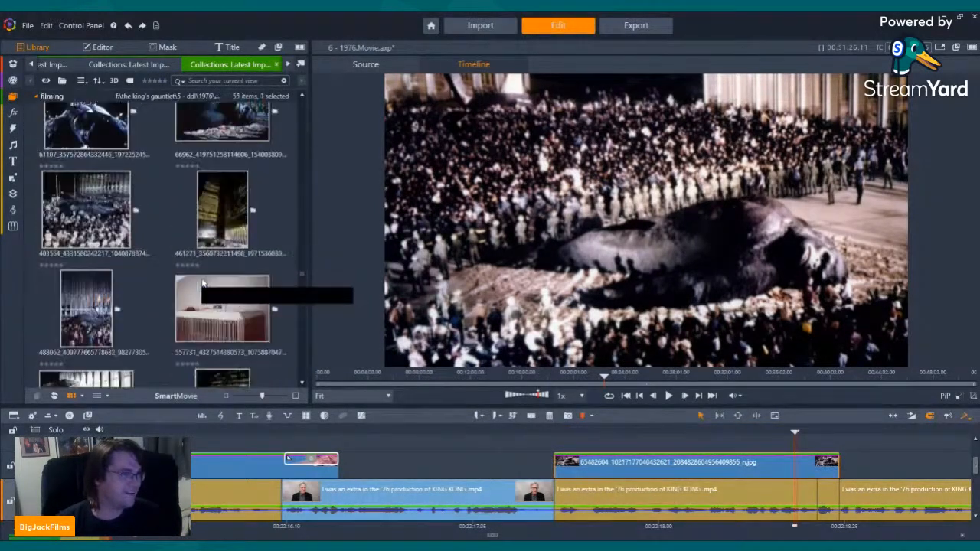
scroll(204, 282, down, 5)
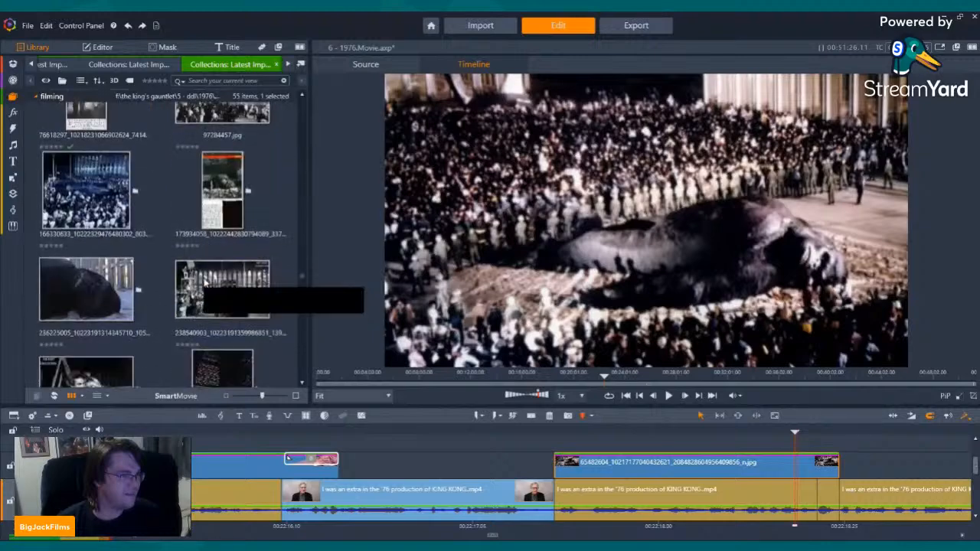
scroll(205, 281, down, 6)
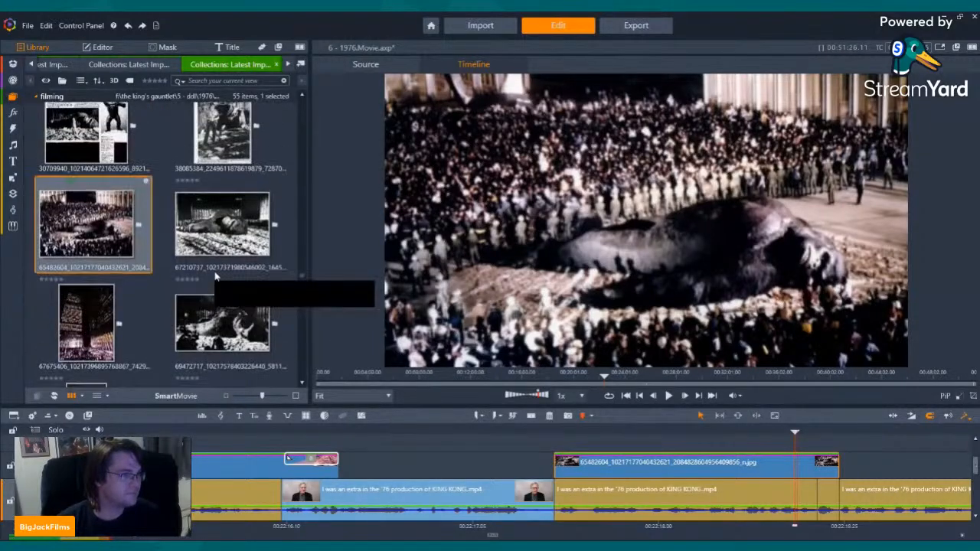
scroll(215, 277, up, 10)
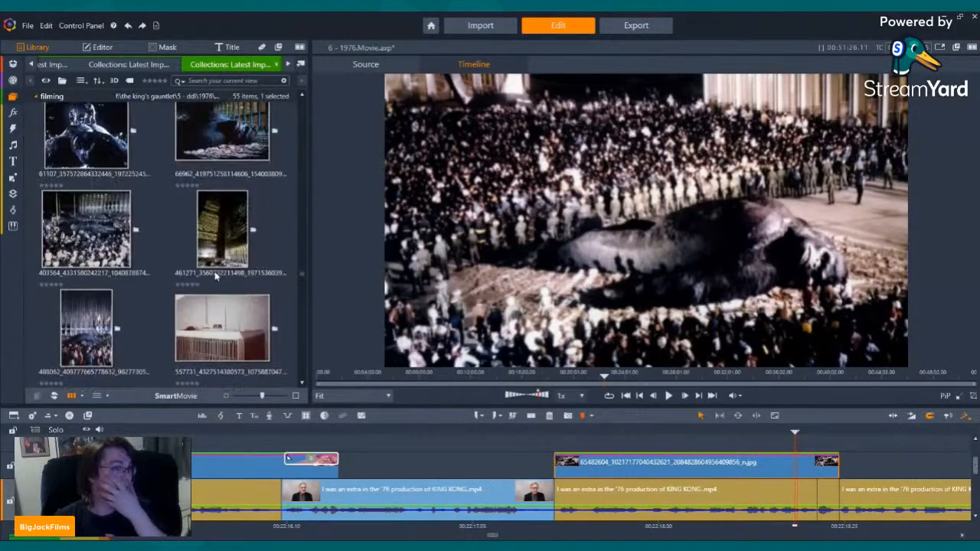
scroll(214, 277, up, 3)
scroll(216, 277, down, 6)
scroll(216, 277, down, 8)
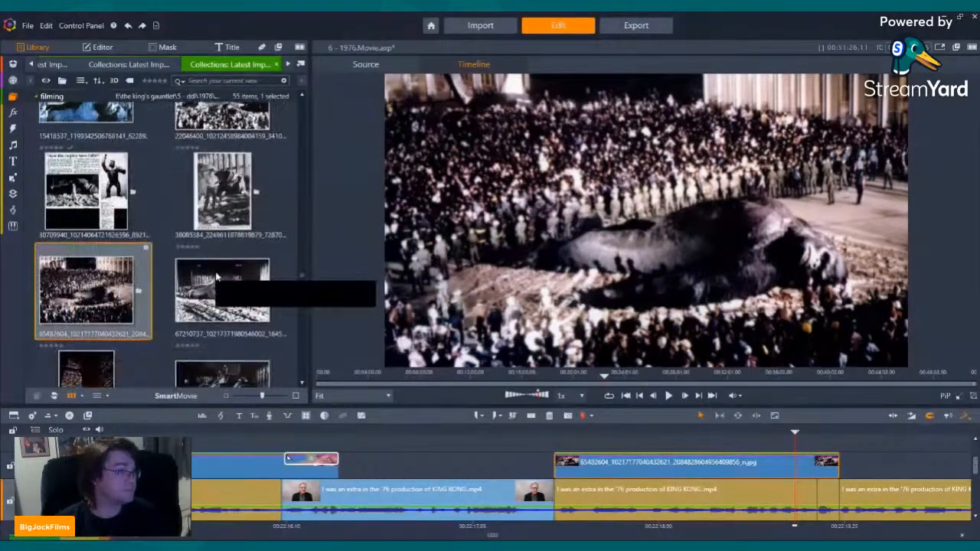
scroll(216, 277, down, 8)
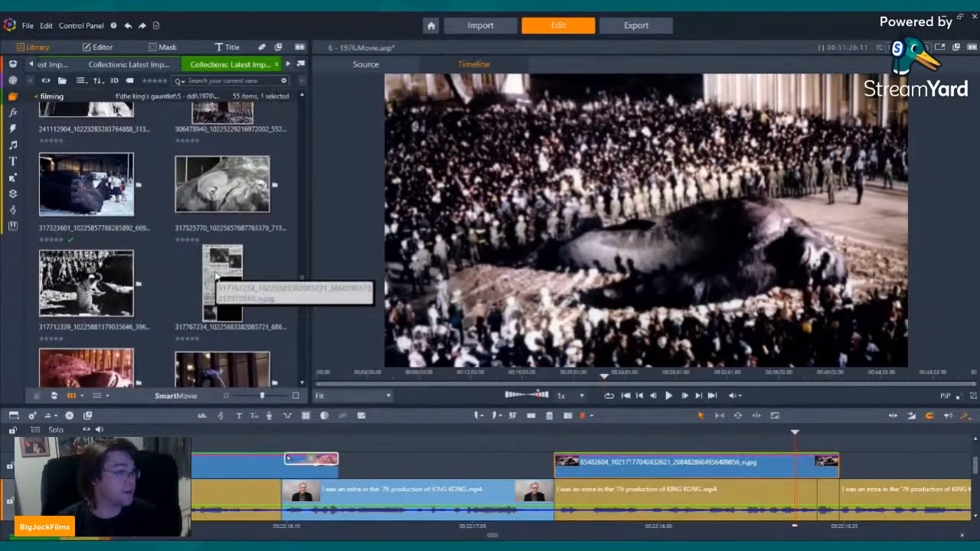
Place FB_IMG_1569432789292.jpg directly after the color crowd photo and add a dissolve at its start.
drag(210, 228, 836, 464)
click(878, 461)
key(Left)
key(Left)
key(Left)
key(Left)
key(Left)
key(Left)
key(Left)
drag(843, 456, 870, 453)
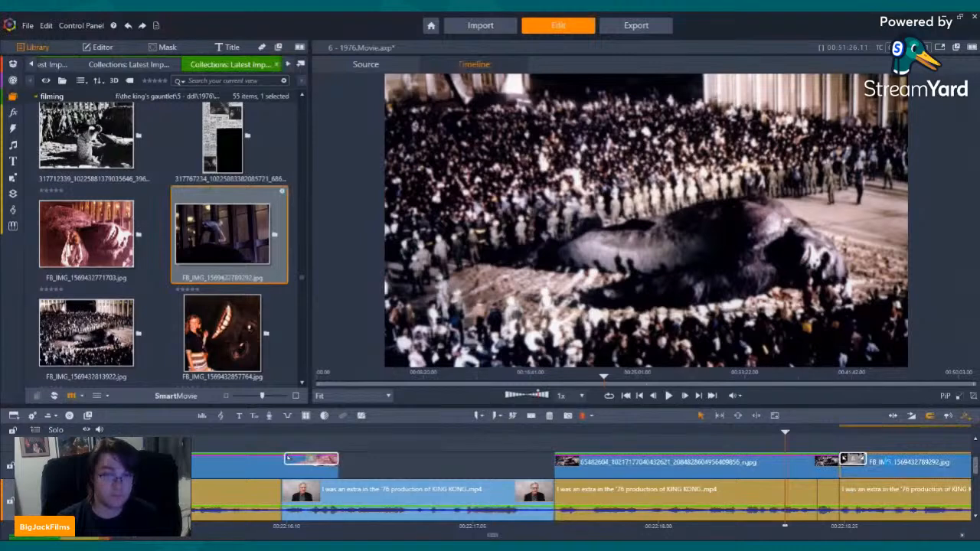
Apply Pan and Zoom to the photo of the man pouring blood and return the playhead to the crowd photo.
right_click(890, 463)
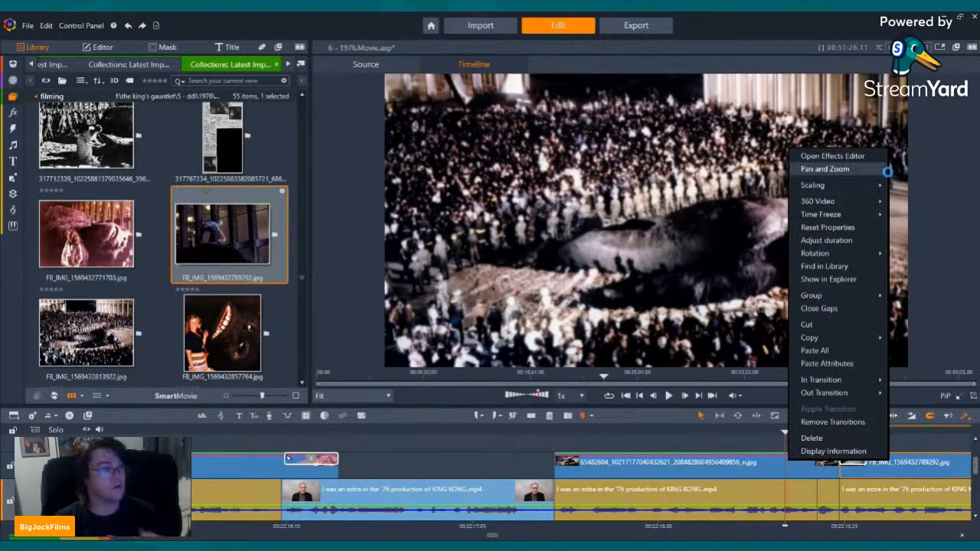
click(878, 170)
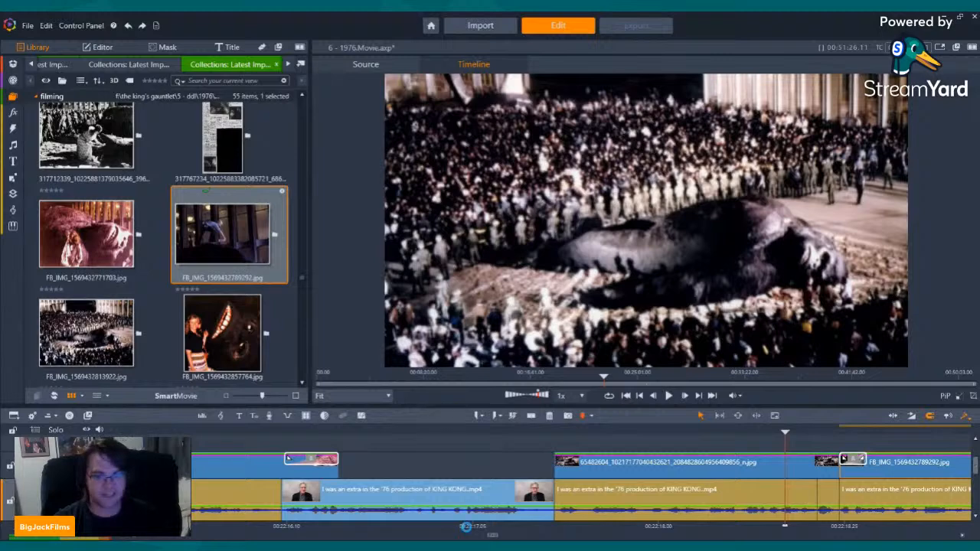
key(Left)
key(Left)
key(Left)
key(Left)
key(Left)
key(Left)
key(Left)
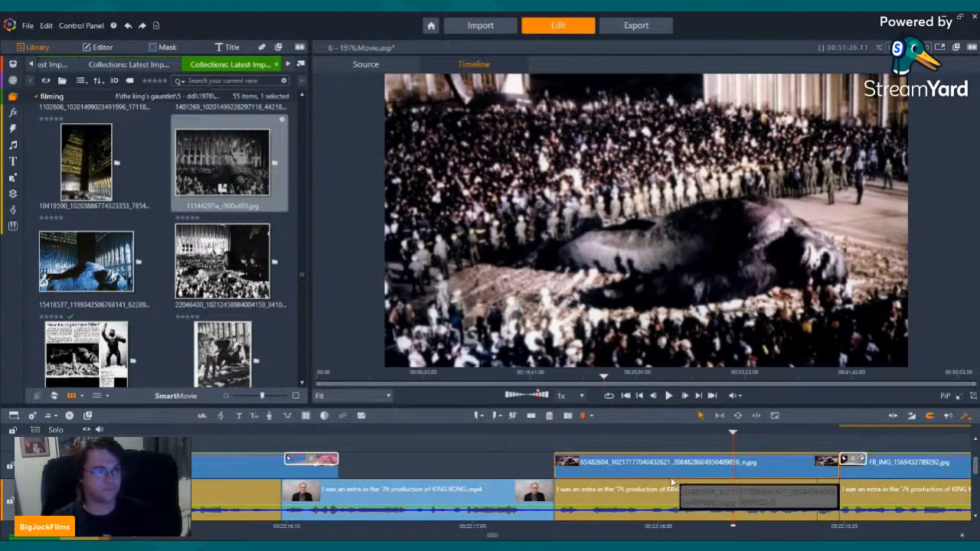
Add the Pan And Zoom camera effect to the color crowd photo, using the Default preset.
click(98, 47)
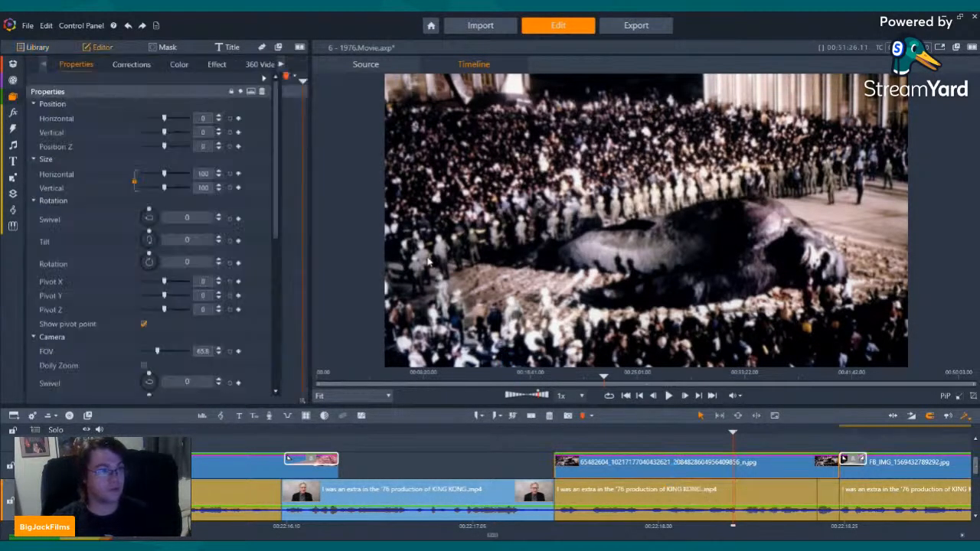
click(215, 66)
click(107, 80)
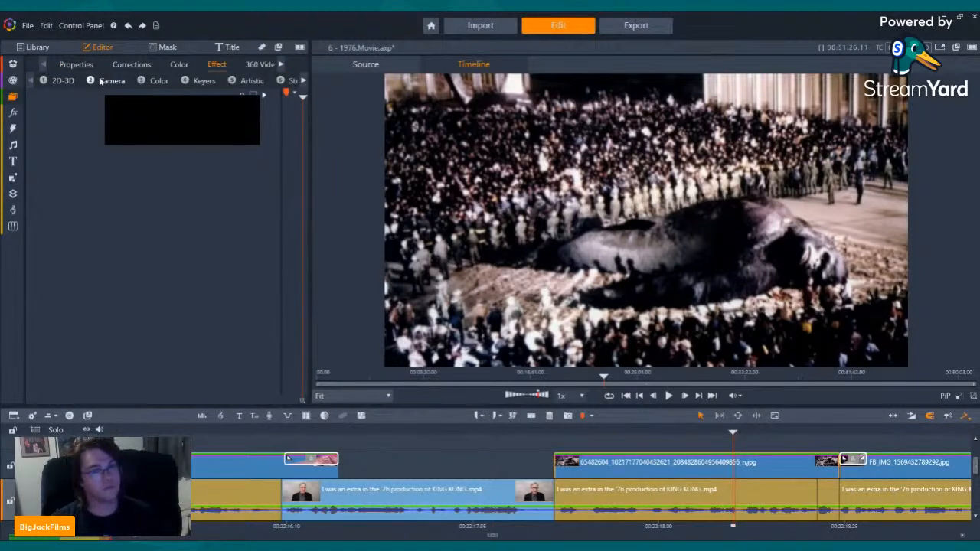
click(299, 124)
click(299, 124)
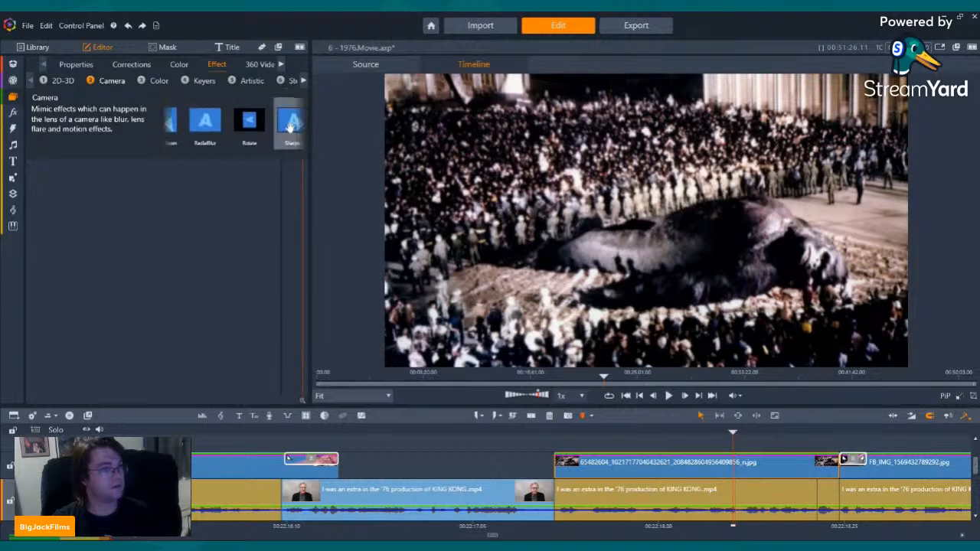
click(170, 130)
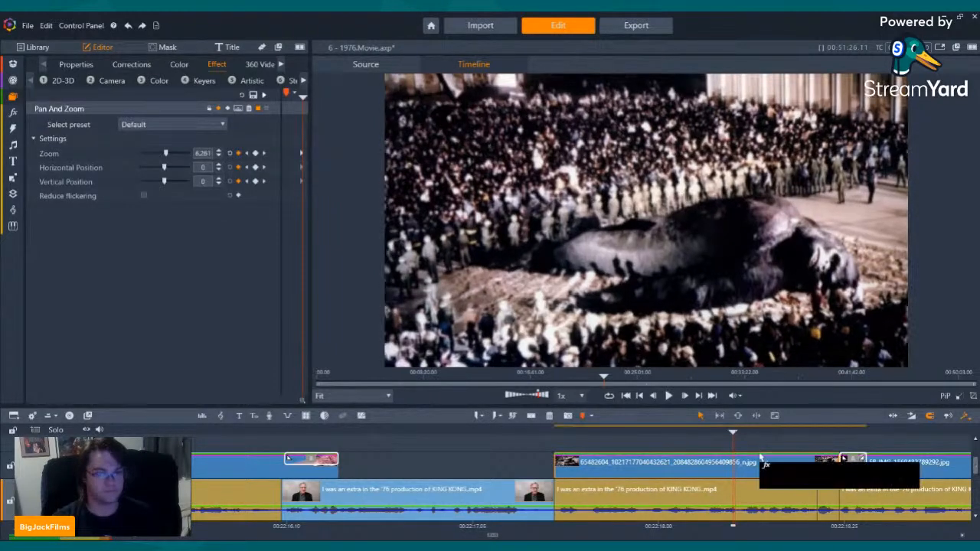
Copy the crowd photo's Pan And Zoom effect and paste all copied attributes onto the following photo of the man pouring blood.
right_click(760, 457)
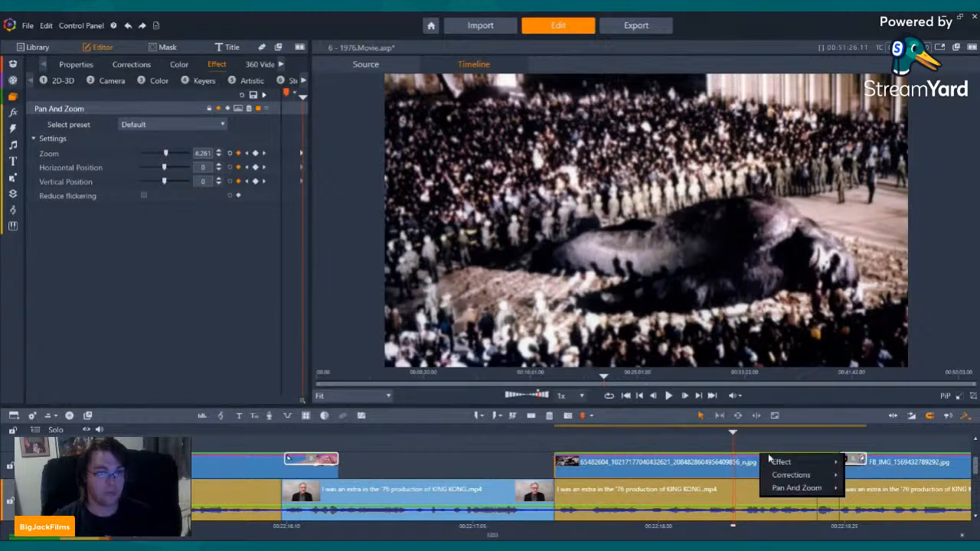
mouse_move(794, 491)
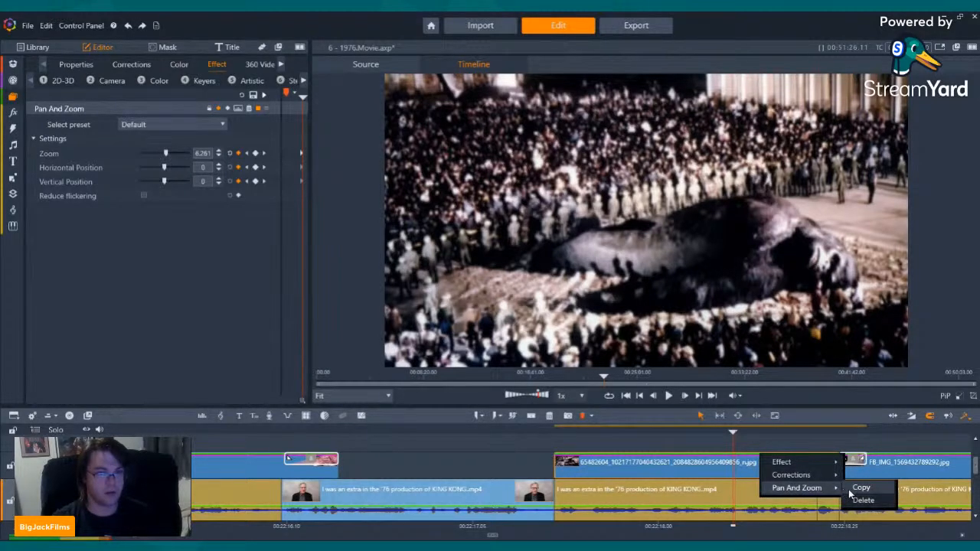
click(850, 490)
right_click(787, 459)
right_click(783, 458)
mouse_move(804, 463)
click(886, 394)
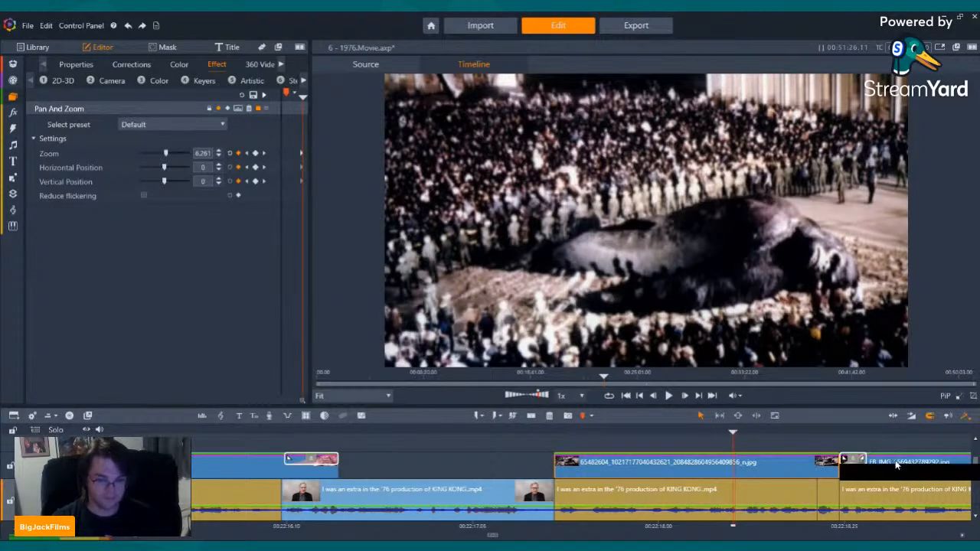
right_click(896, 463)
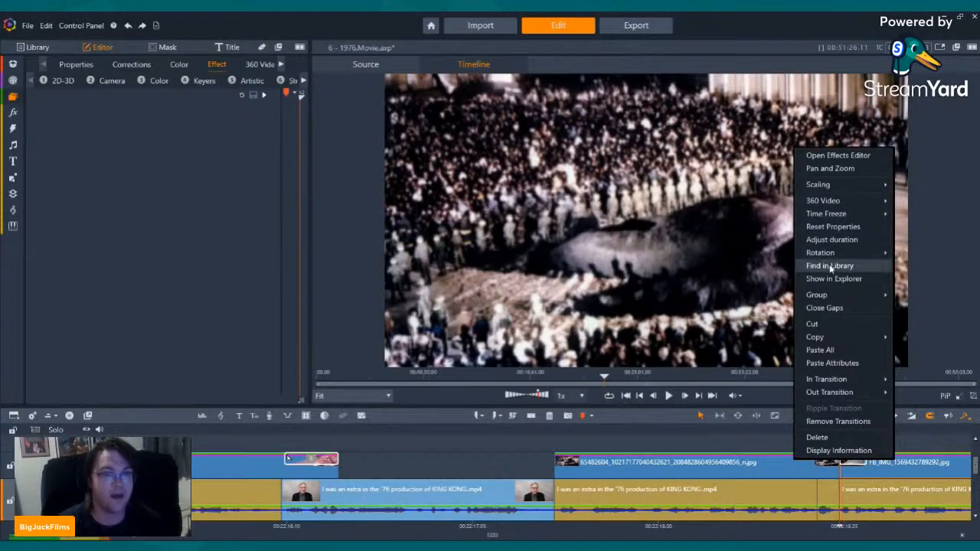
click(812, 352)
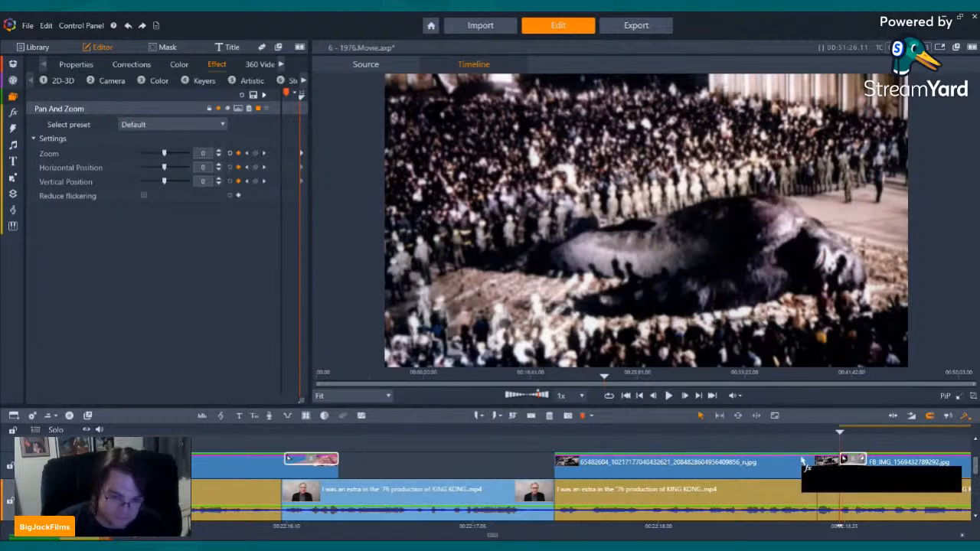
Play back the dissolve and zoom moves from the end of the crowd photo through the photo of the man pouring blood.
key(Left)
key(Left)
key(Left)
key(Left)
key(Left)
key(Left)
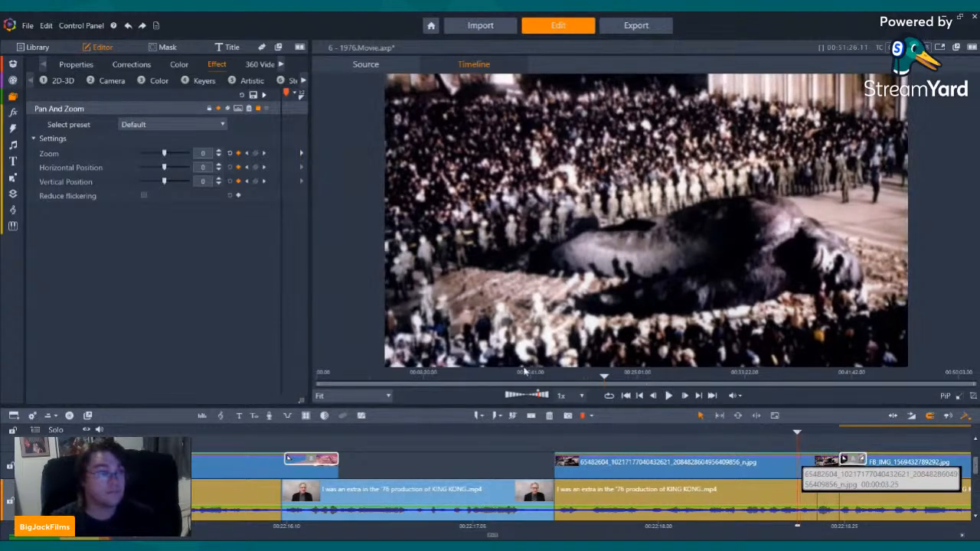
click(62, 103)
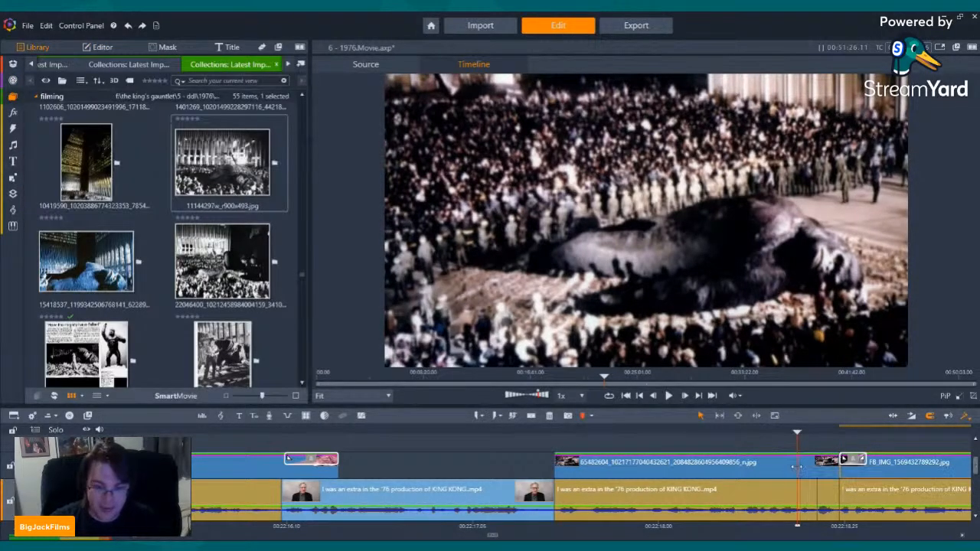
key(Left)
key(Left)
key(Left)
key(Left)
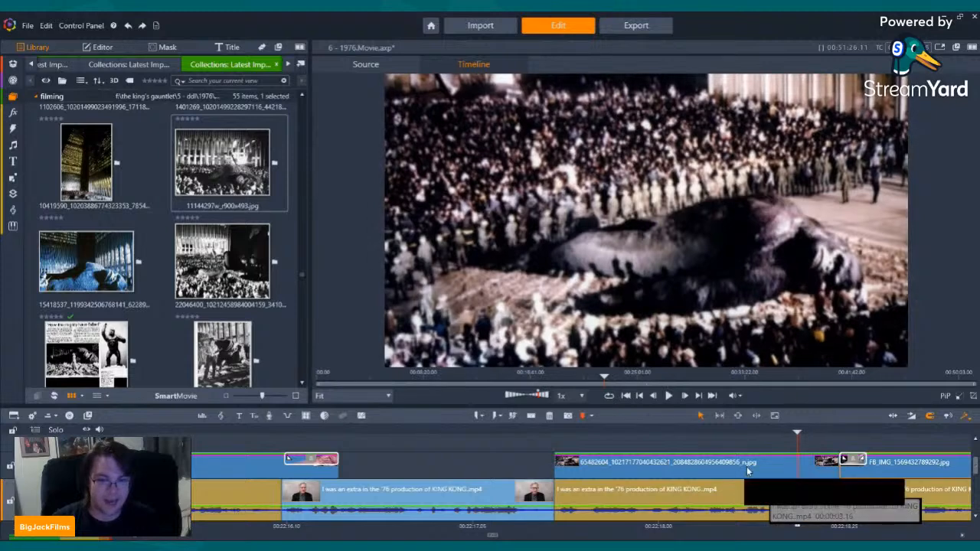
click(669, 396)
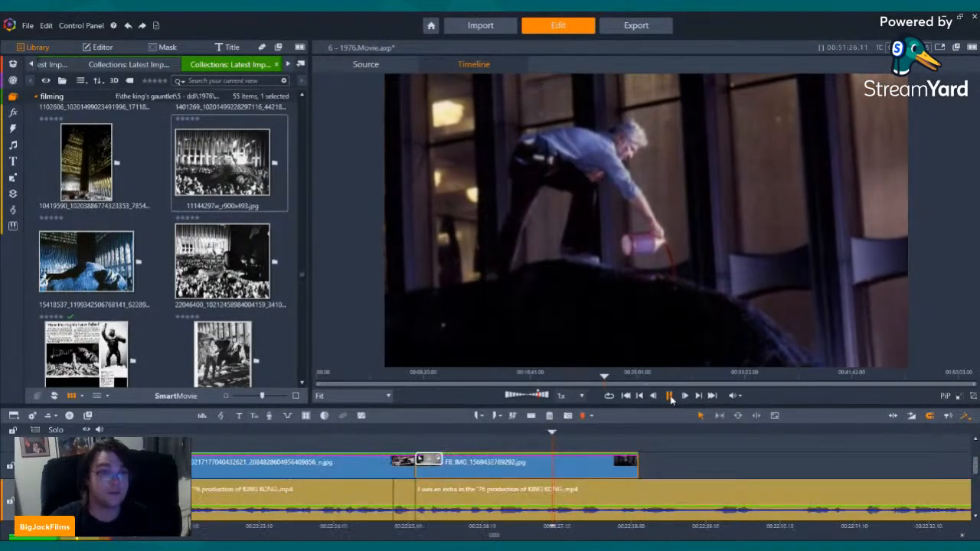
click(669, 395)
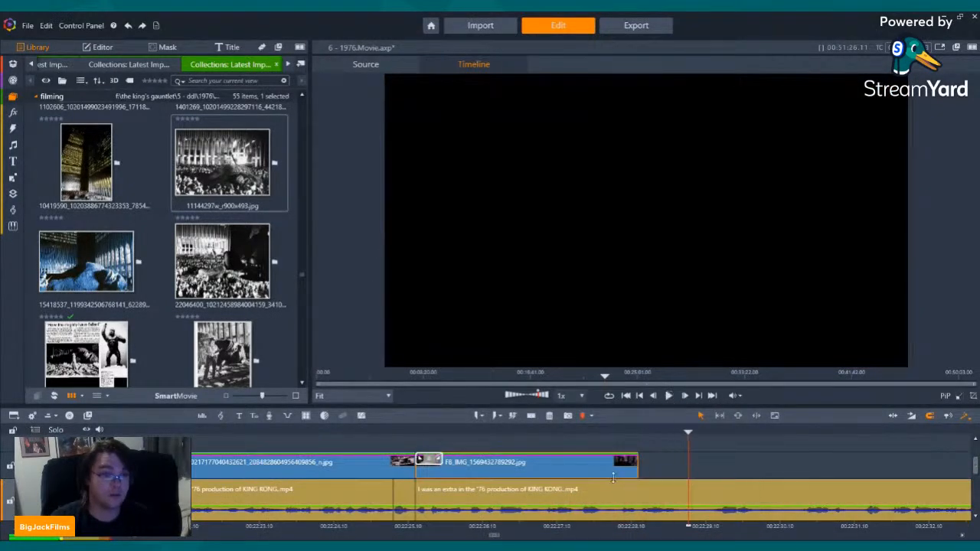
Extend the end of the pouring-blood photo to about 00:22:29.10 and play back its longer ending.
drag(634, 464, 747, 465)
drag(677, 470, 702, 468)
key(Left)
key(Left)
key(Left)
key(Left)
key(Left)
key(Left)
key(Left)
key(Left)
key(Left)
key(Left)
key(Left)
key(Left)
key(Left)
key(Left)
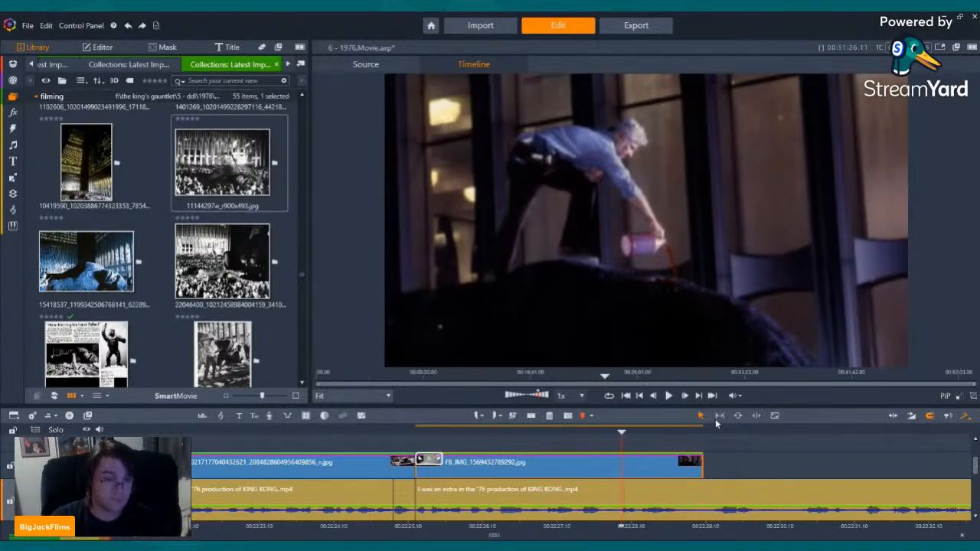
click(668, 396)
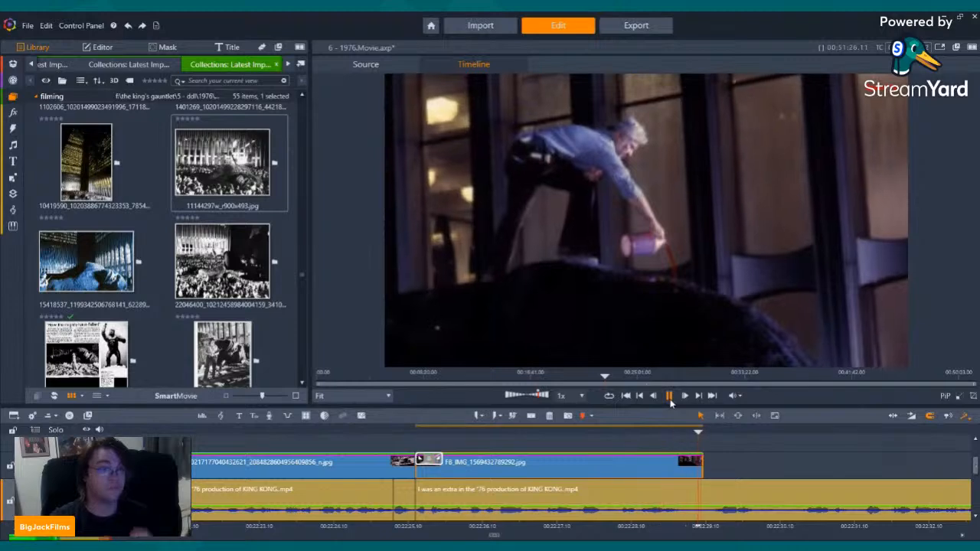
click(669, 398)
Preview the first two photos in the filming collection and place the one of Kong lying on rubble directly after the pouring-blood photo.
scroll(285, 239, down, 10)
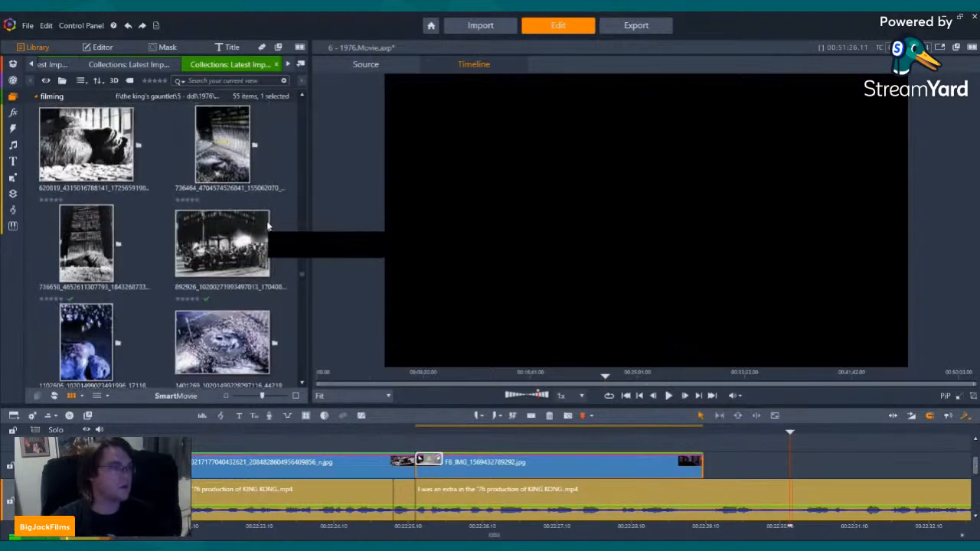
scroll(205, 276, up, 5)
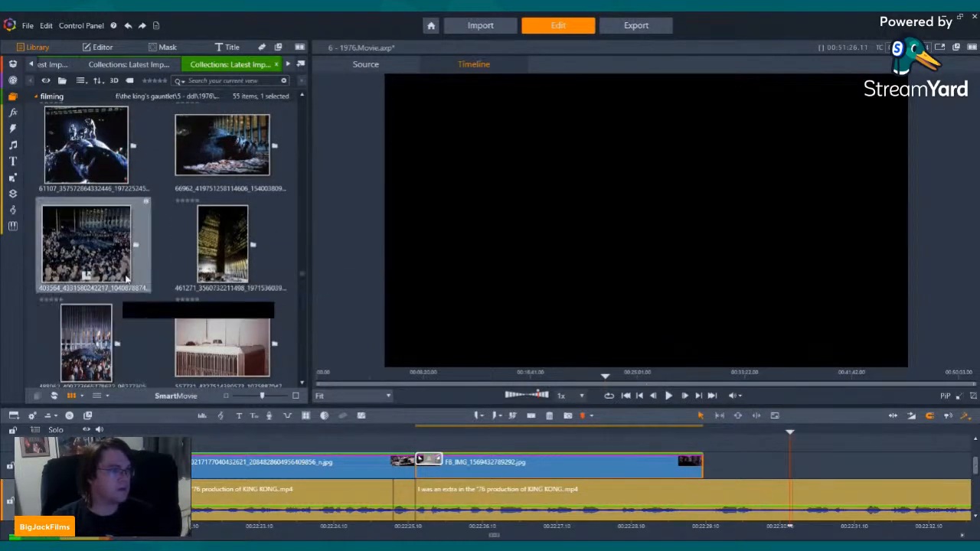
click(74, 300)
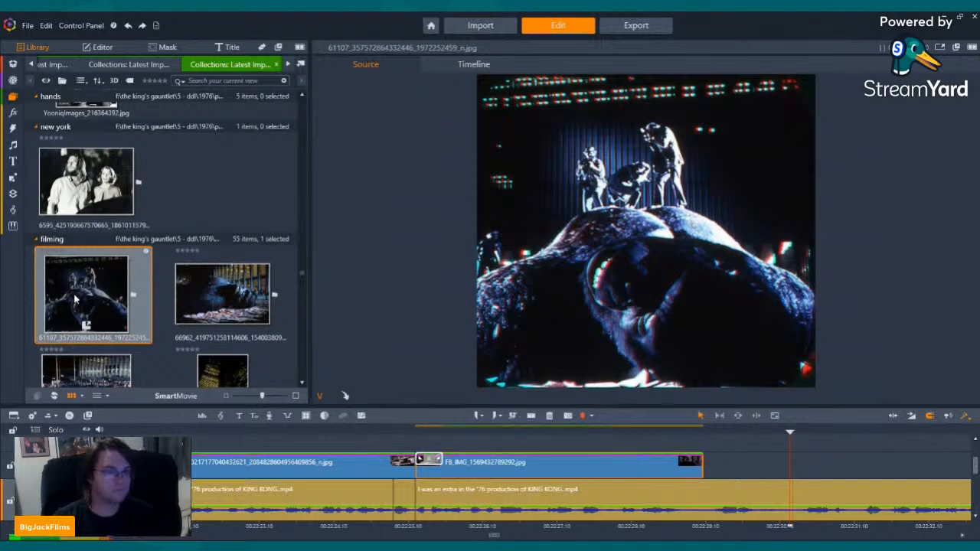
click(216, 277)
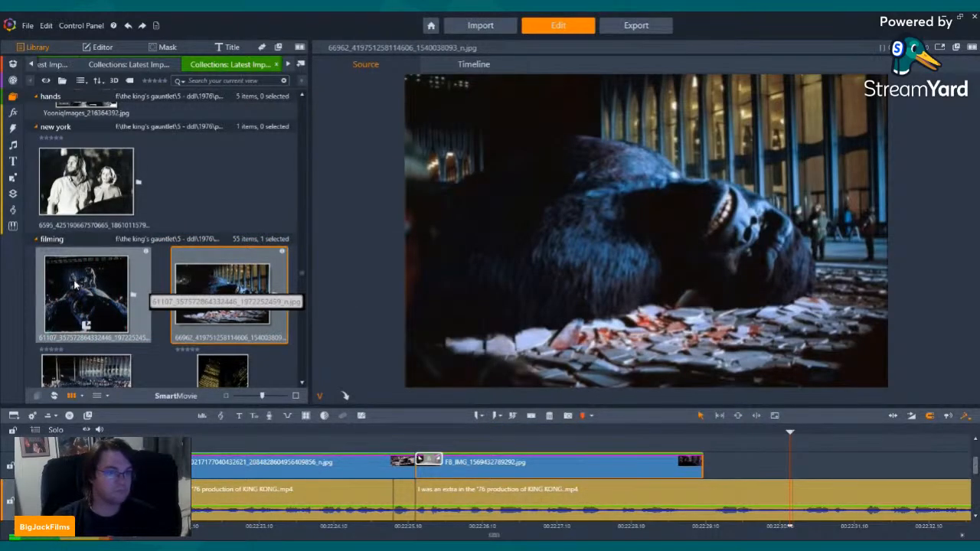
drag(203, 288, 705, 469)
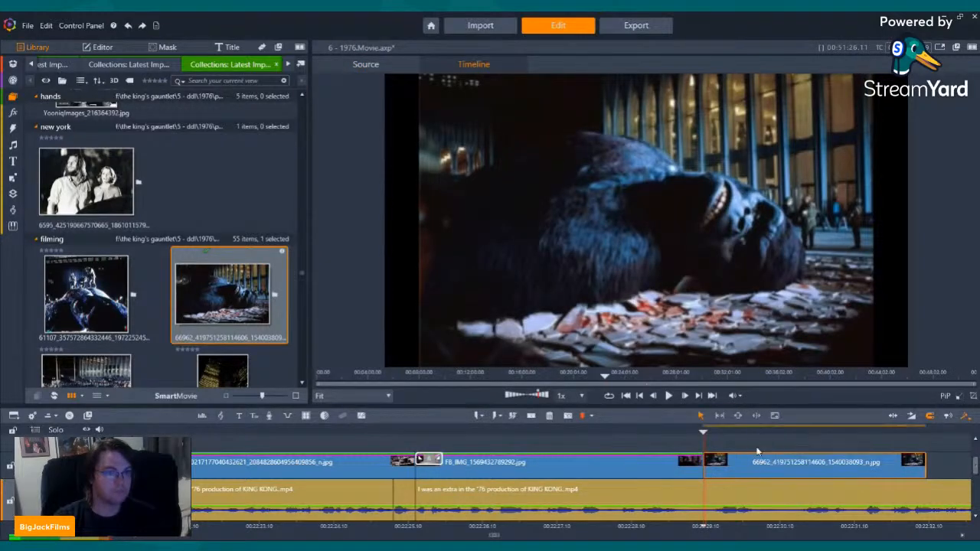
Play back the timeline from just before the newly placed photo of Kong on the rubble.
key(Left)
key(Left)
key(Left)
key(Left)
key(Left)
key(Left)
key(Left)
click(668, 396)
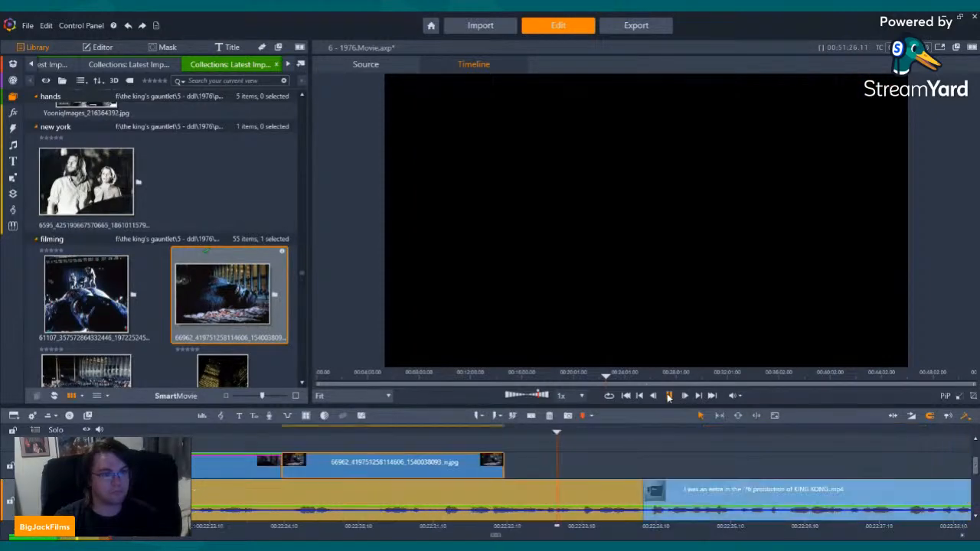
Stop playback and replace the Kong-on-rubble photo on the timeline with the filming photo of three figures standing on Kong's chest.
click(668, 396)
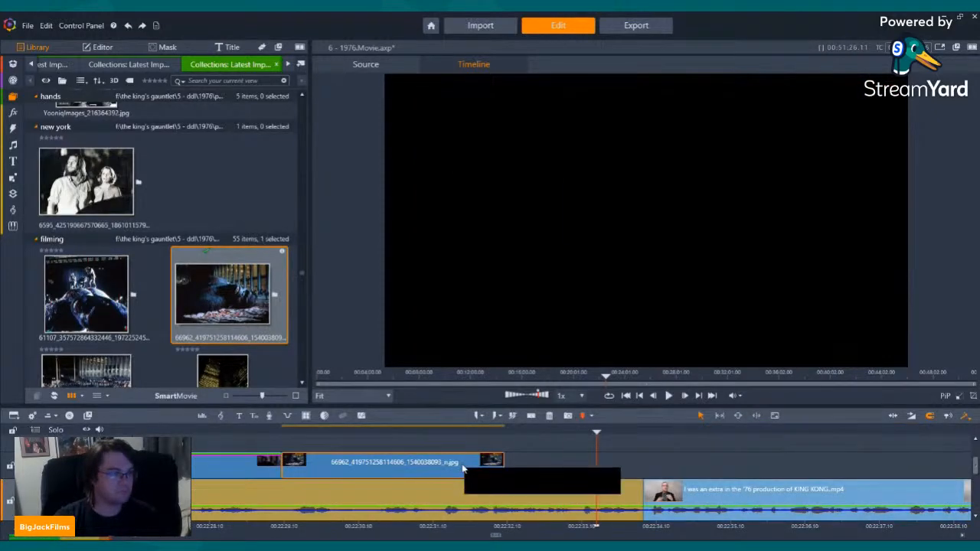
right_click(463, 467)
click(487, 441)
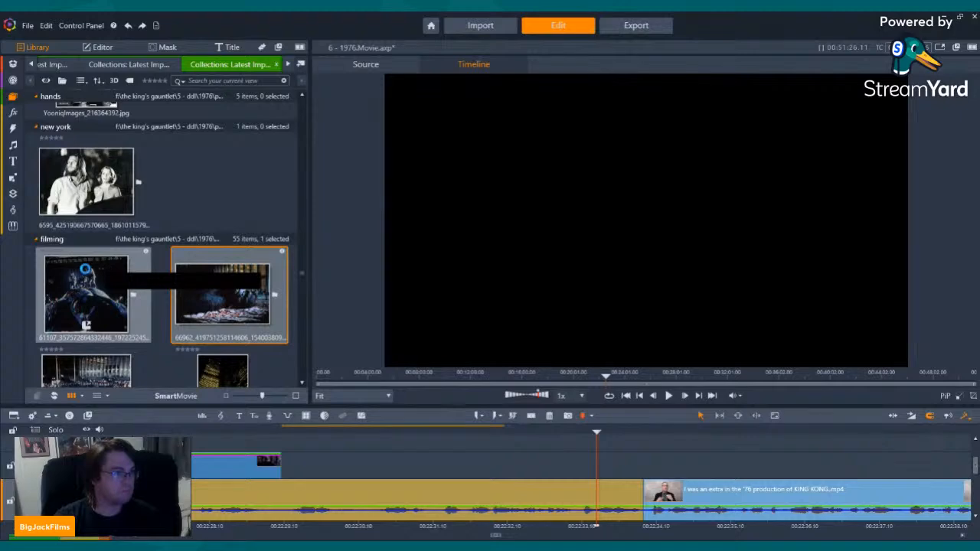
click(86, 272)
drag(86, 273, 288, 466)
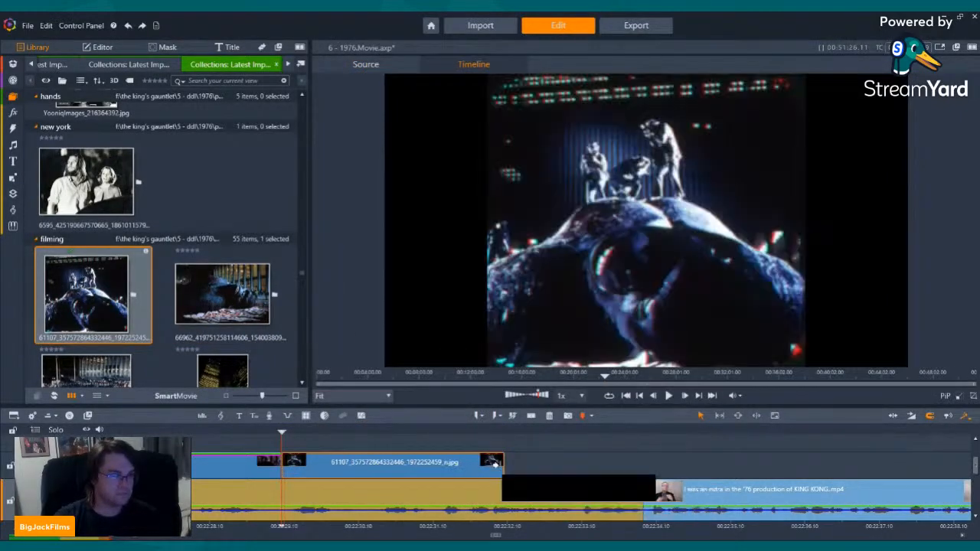
Extend the new photo's end just past the start of the next interview clip and add a pan-and-zoom move closing in on the three figures.
drag(505, 466, 688, 468)
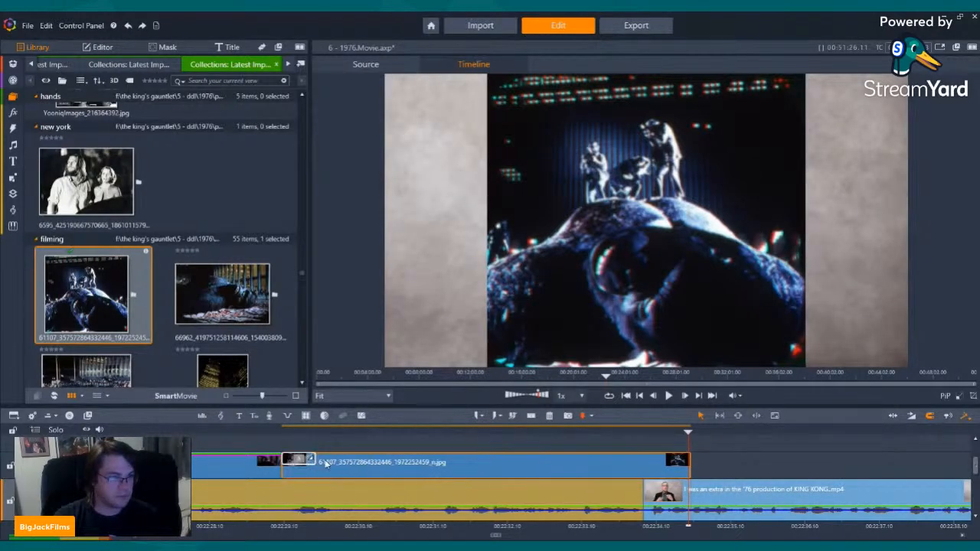
right_click(356, 471)
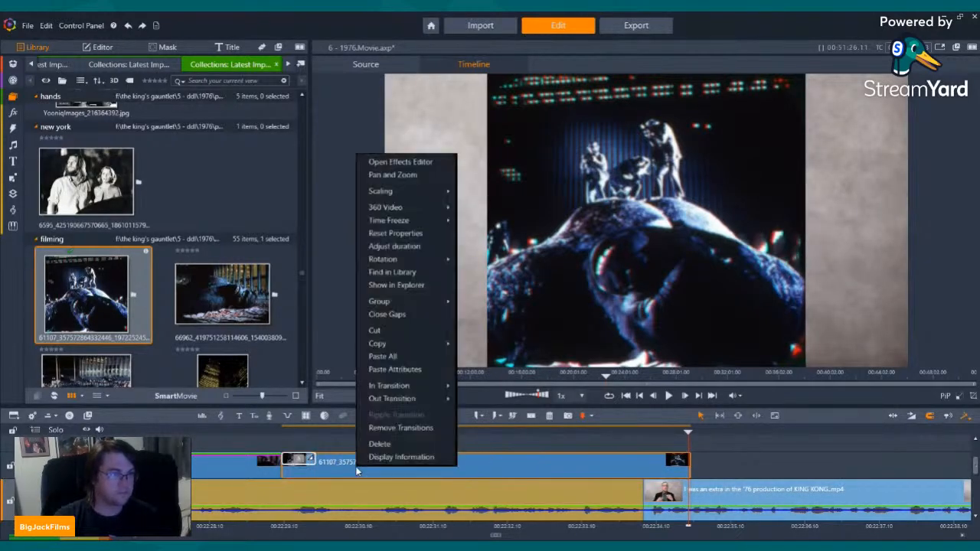
click(417, 175)
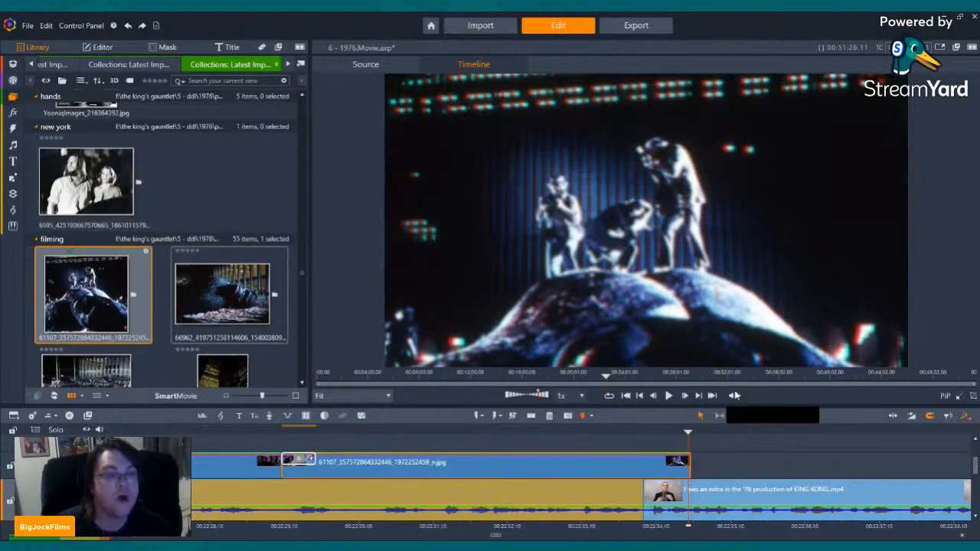
Look through the filming, cast and styrofoam kong collections and preview the photo of Kong lying on the plaza with his hand in front.
scroll(242, 144, down, 5)
scroll(241, 144, down, 10)
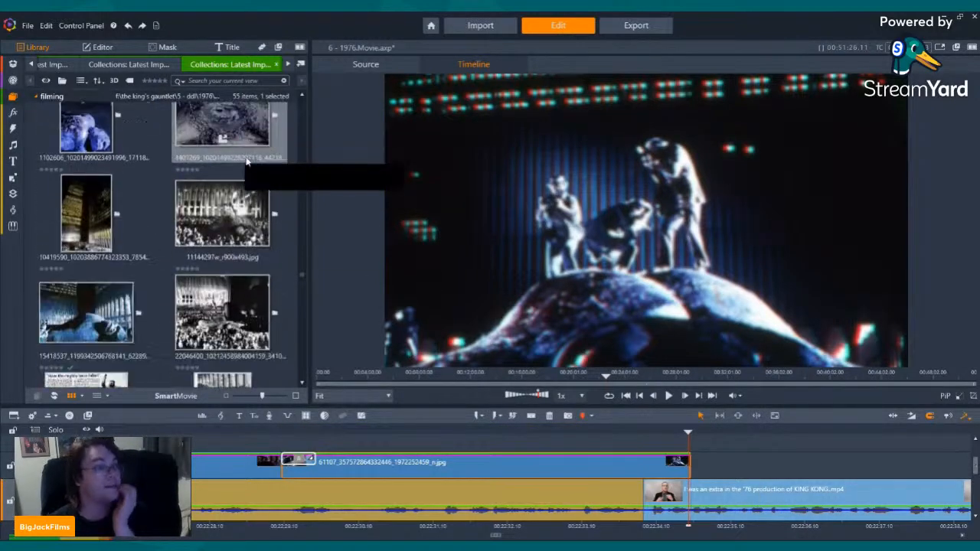
scroll(267, 212, down, 10)
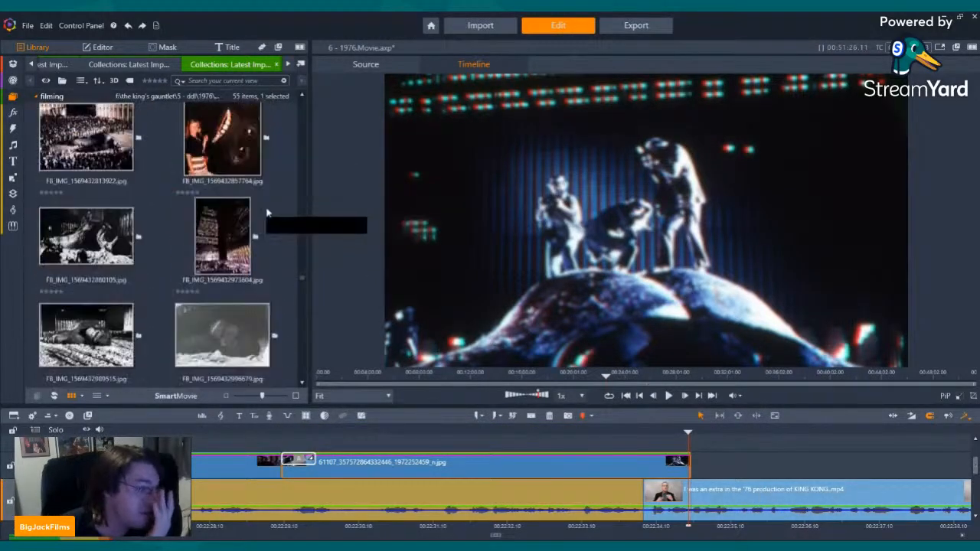
scroll(264, 264, down, 10)
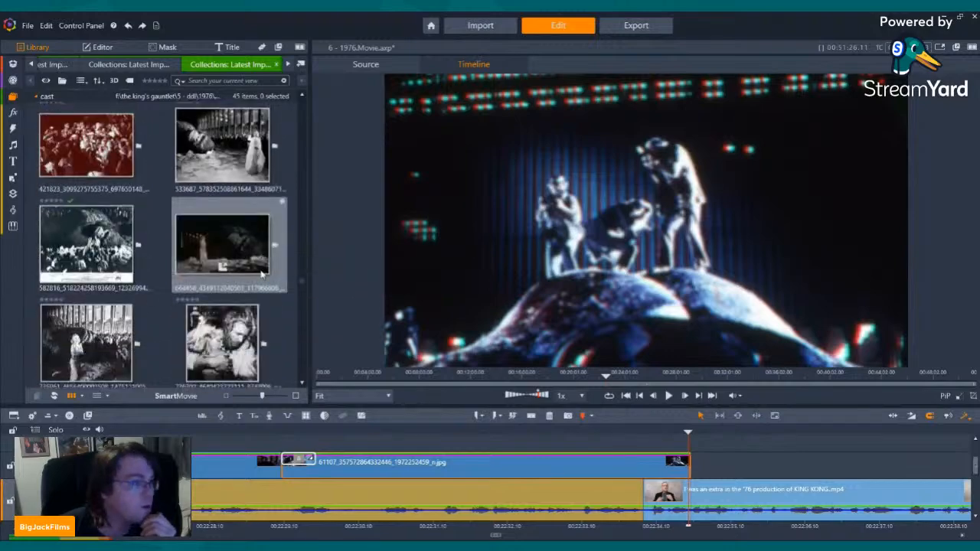
scroll(260, 279, down, 10)
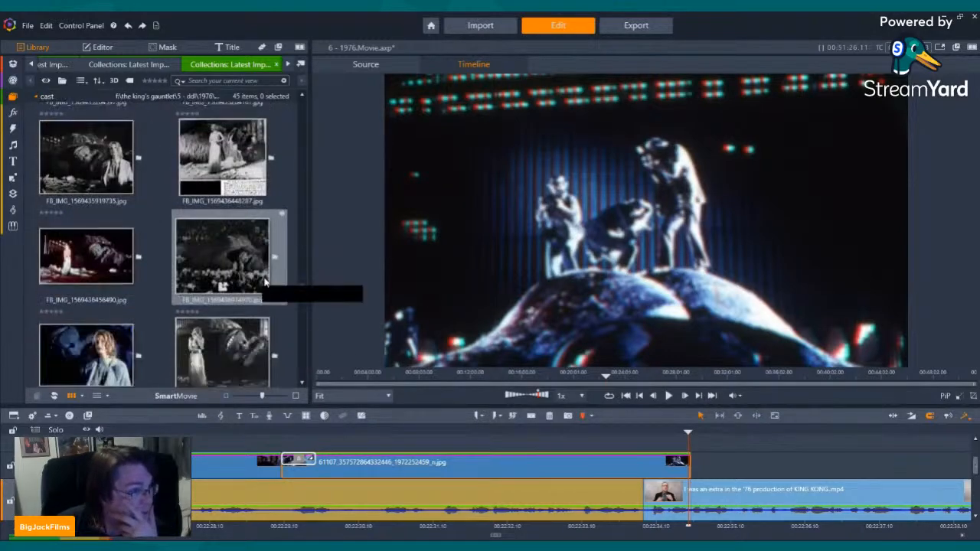
scroll(262, 284, down, 5)
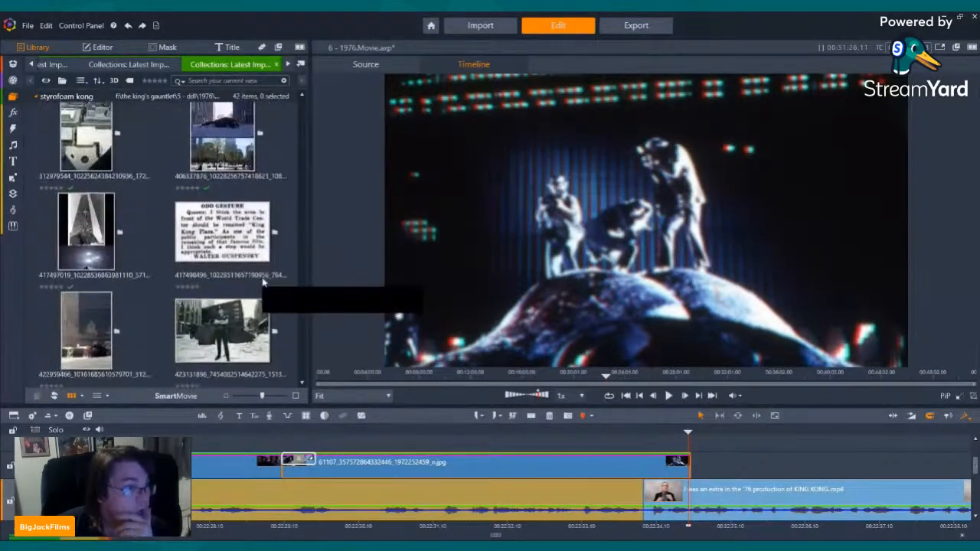
scroll(174, 261, up, 3)
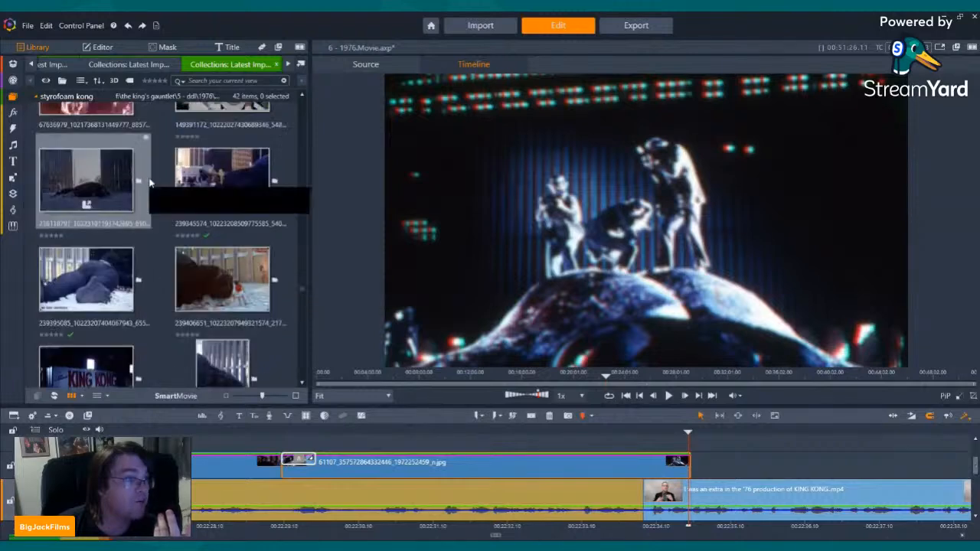
click(113, 277)
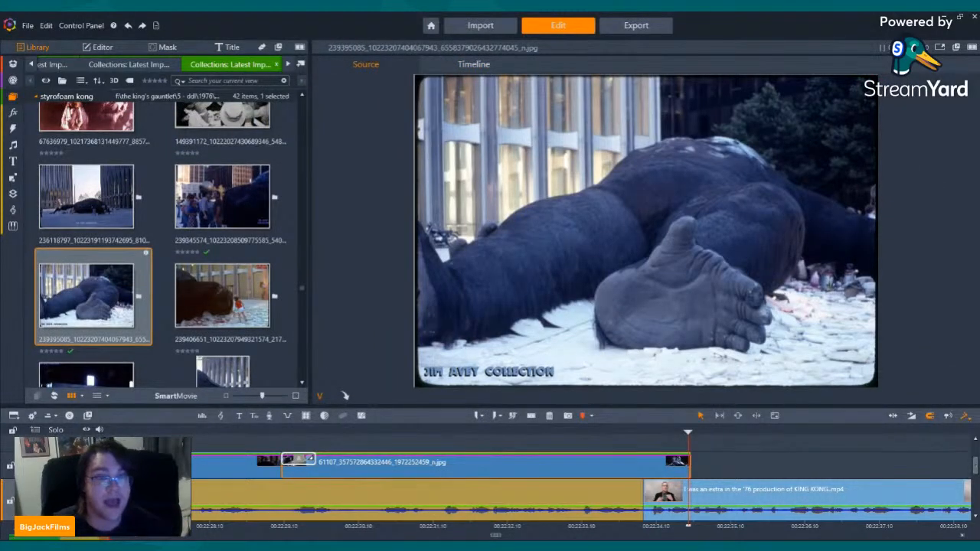
Browse the library collections from the rest of styrofoam kong through construction, ship, wall, storyboards, molds and train to wtc.
scroll(231, 197, down, 5)
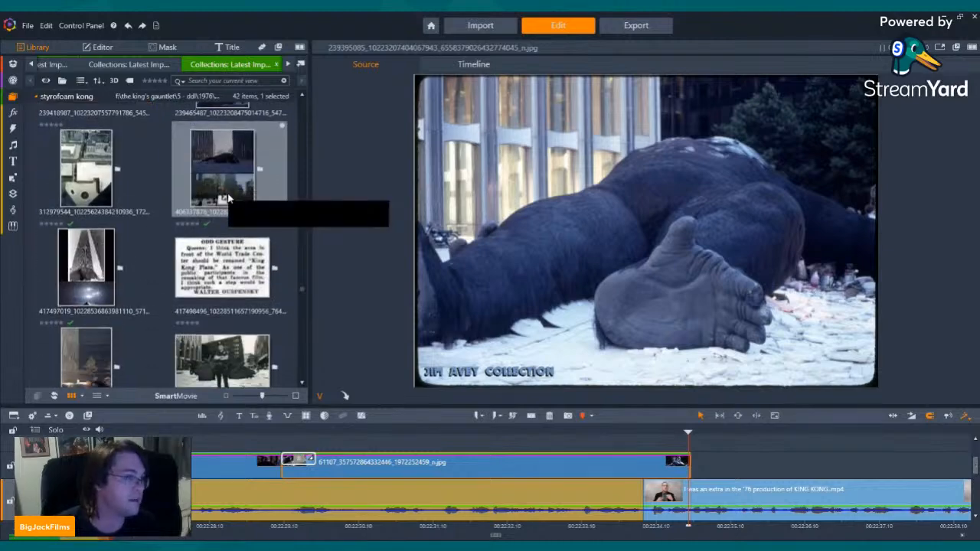
scroll(228, 205, down, 10)
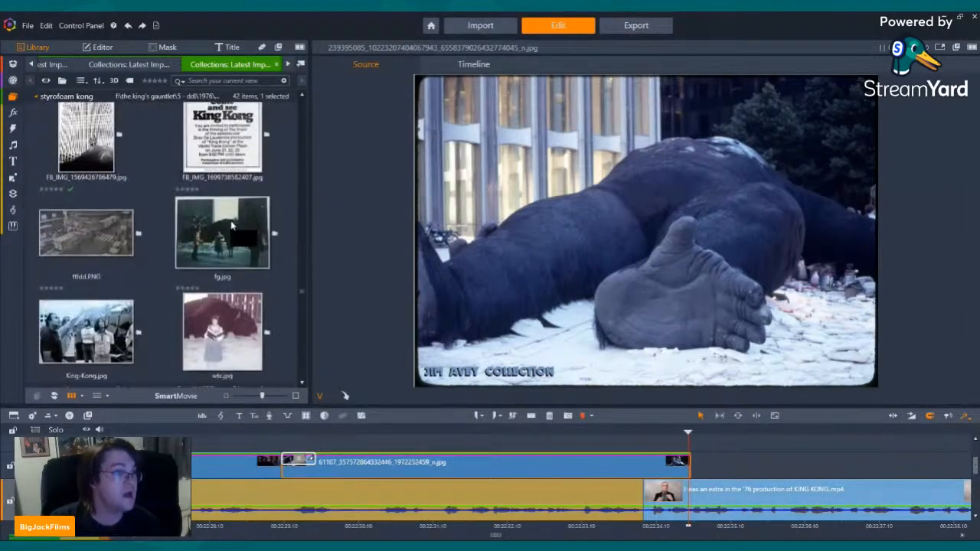
scroll(229, 227, down, 10)
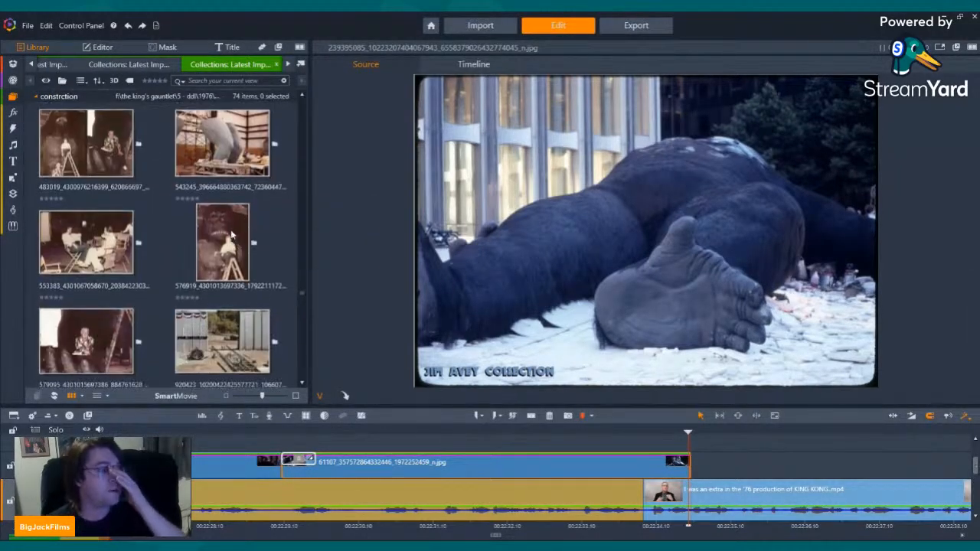
scroll(228, 237, down, 10)
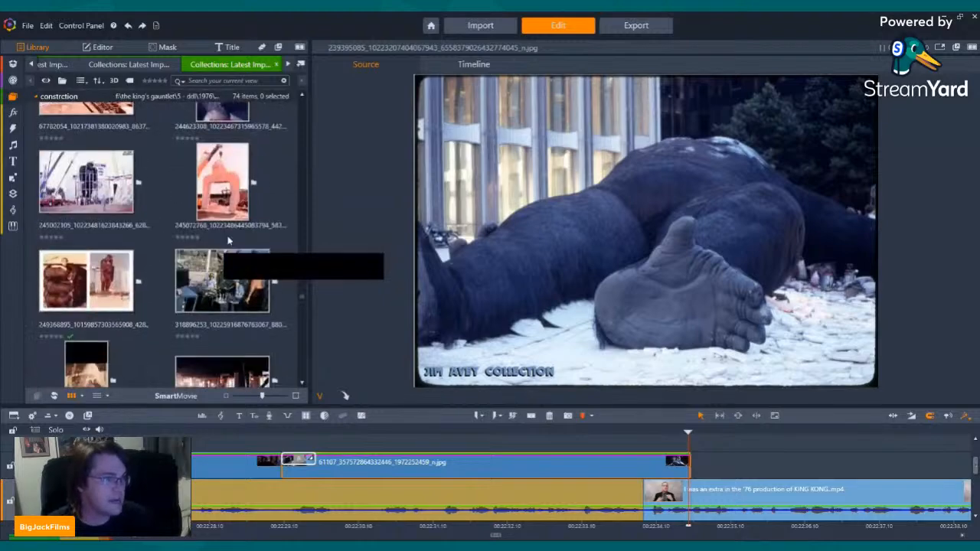
scroll(230, 240, down, 10)
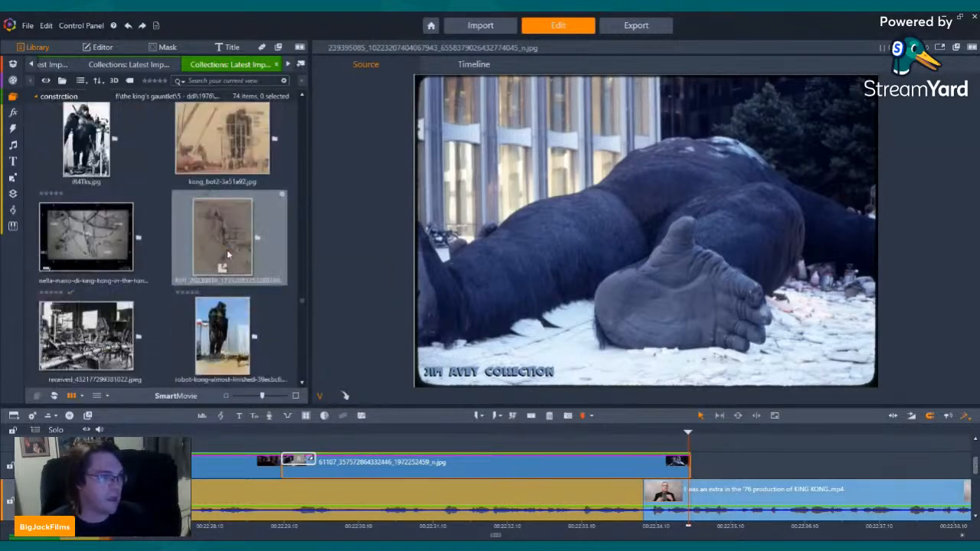
scroll(227, 250, down, 10)
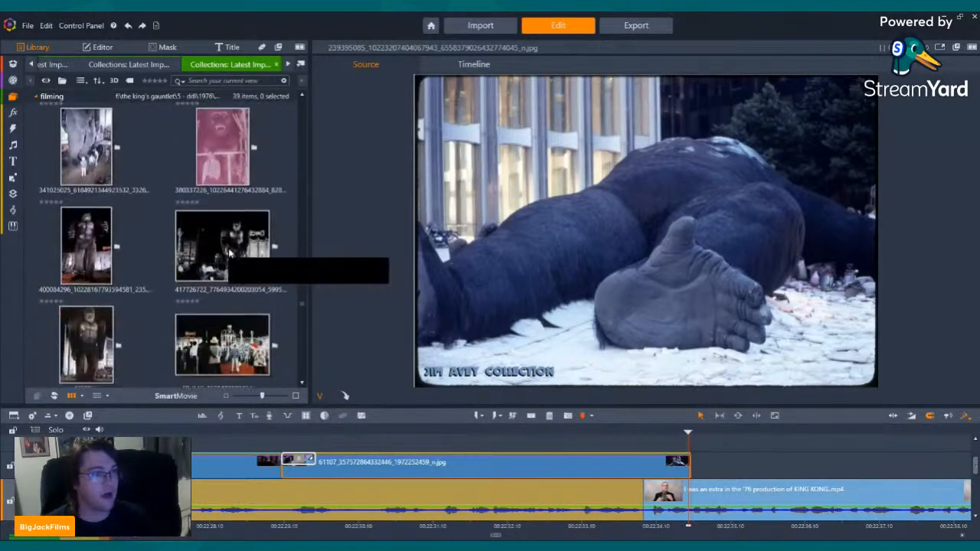
scroll(228, 254, down, 10)
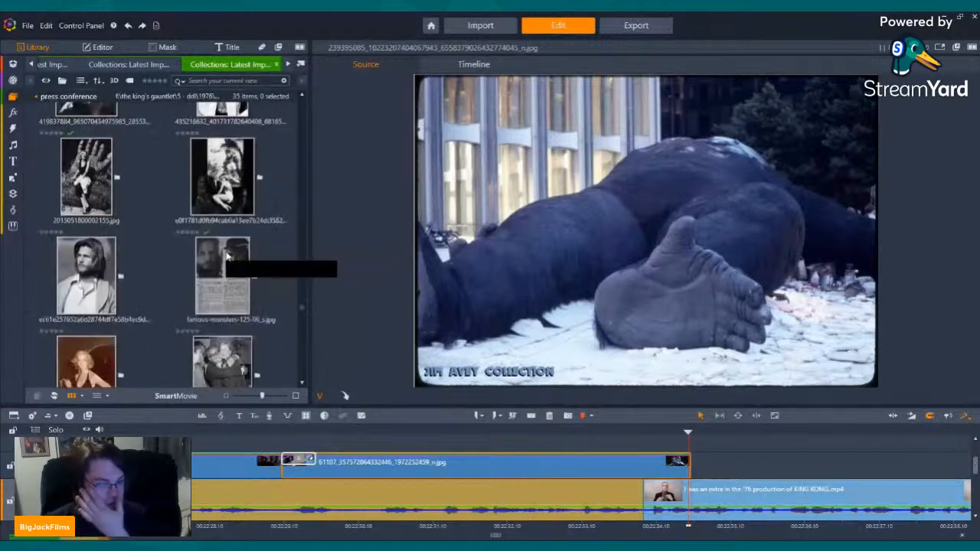
scroll(227, 260, down, 10)
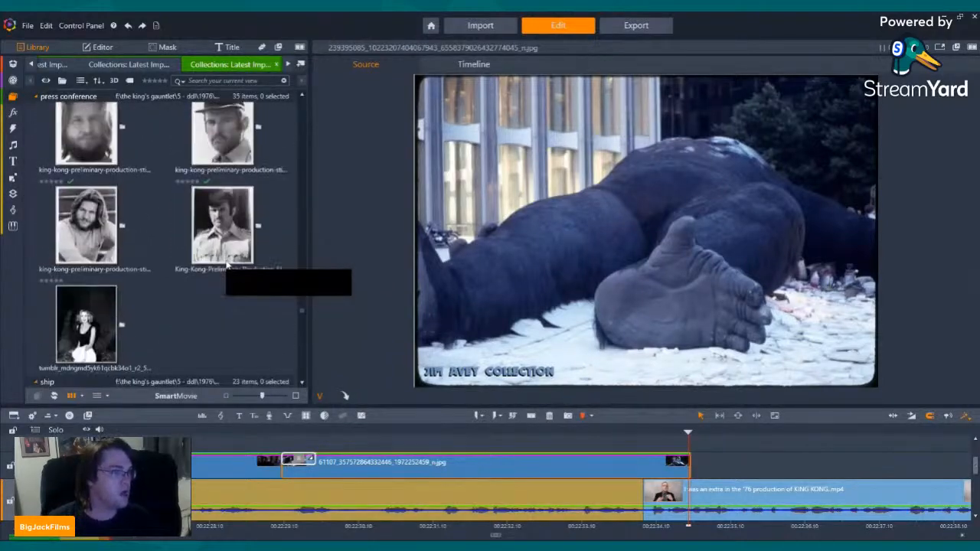
scroll(226, 264, down, 10)
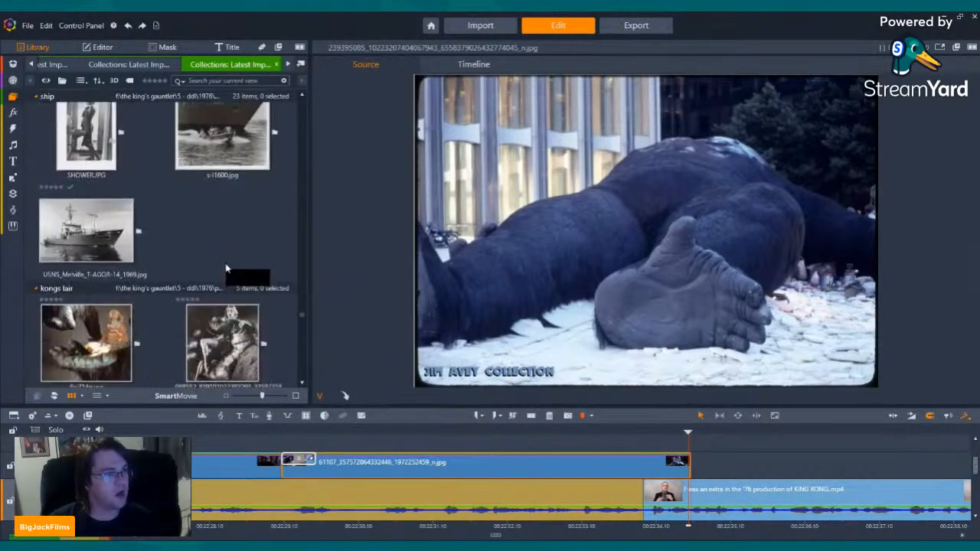
scroll(224, 264, down, 10)
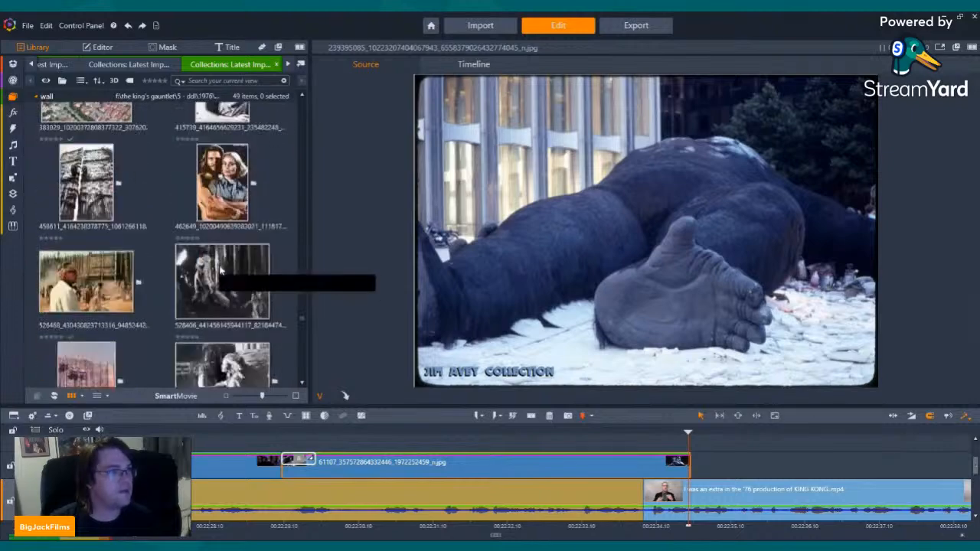
scroll(220, 271, down, 10)
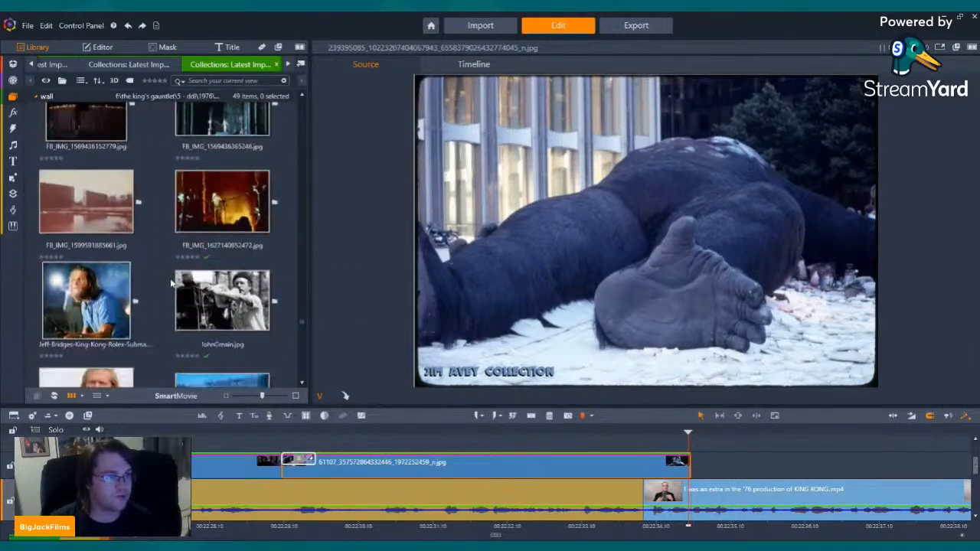
scroll(178, 287, down, 10)
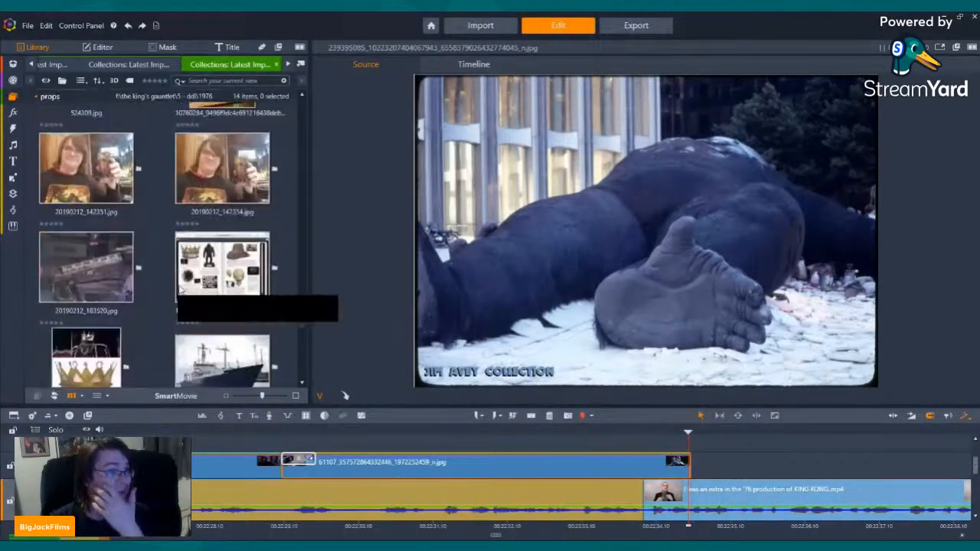
scroll(178, 287, down, 10)
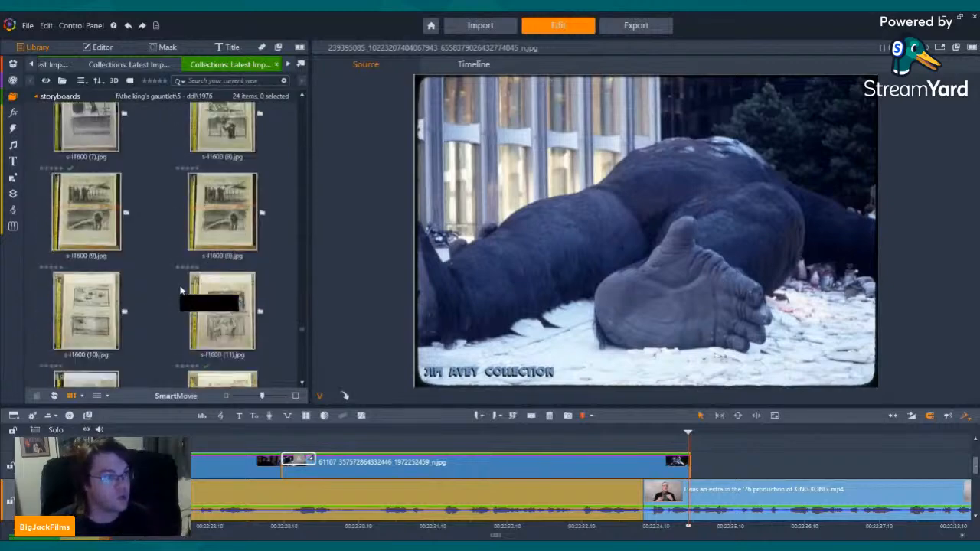
scroll(162, 301, down, 10)
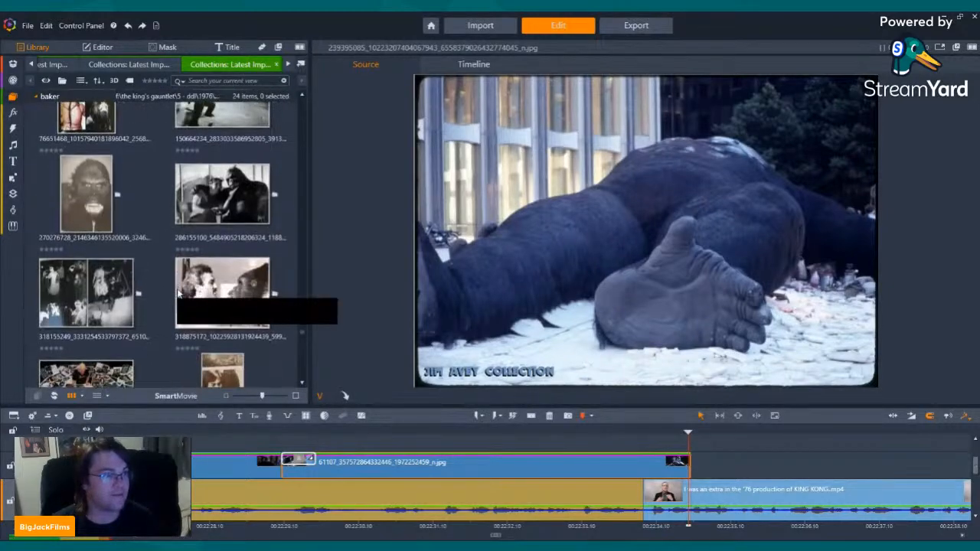
scroll(177, 288, down, 10)
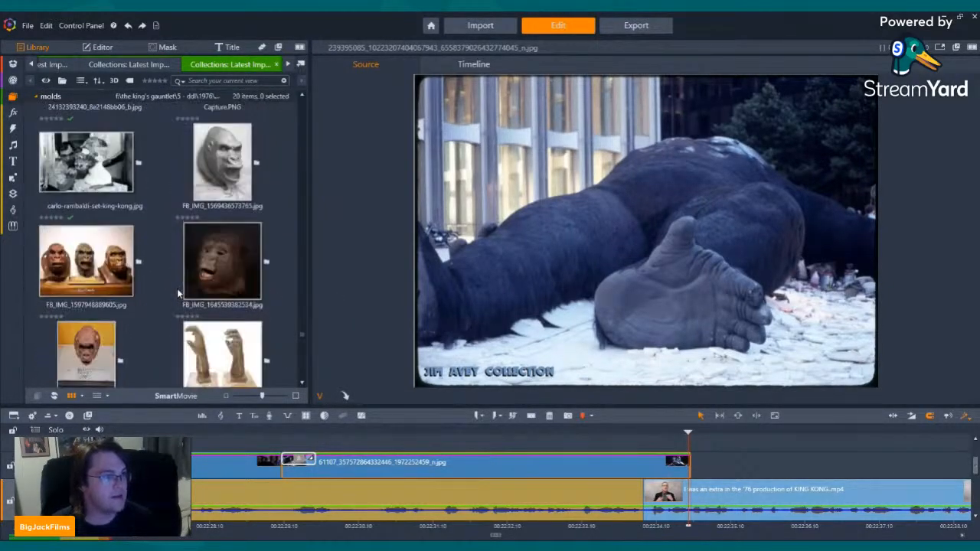
scroll(176, 289, down, 10)
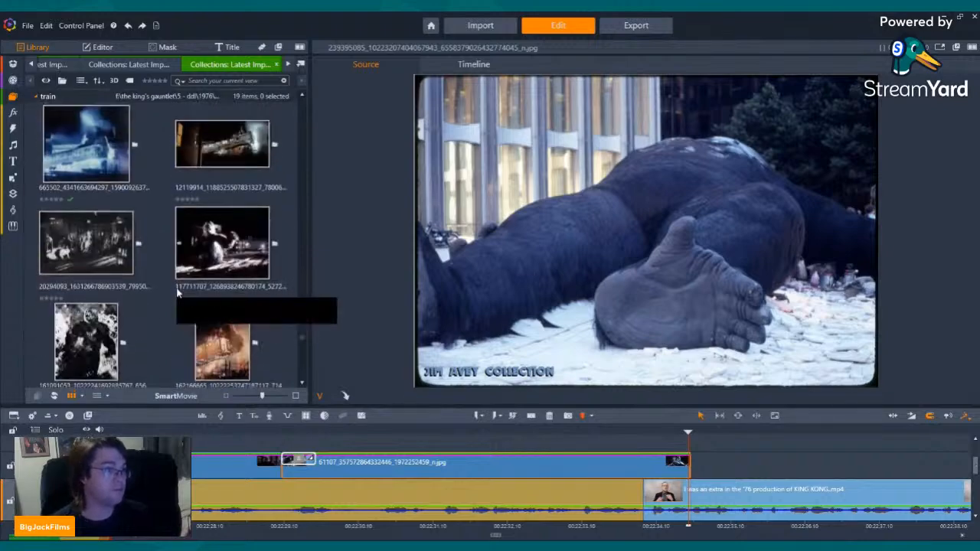
scroll(176, 293, down, 10)
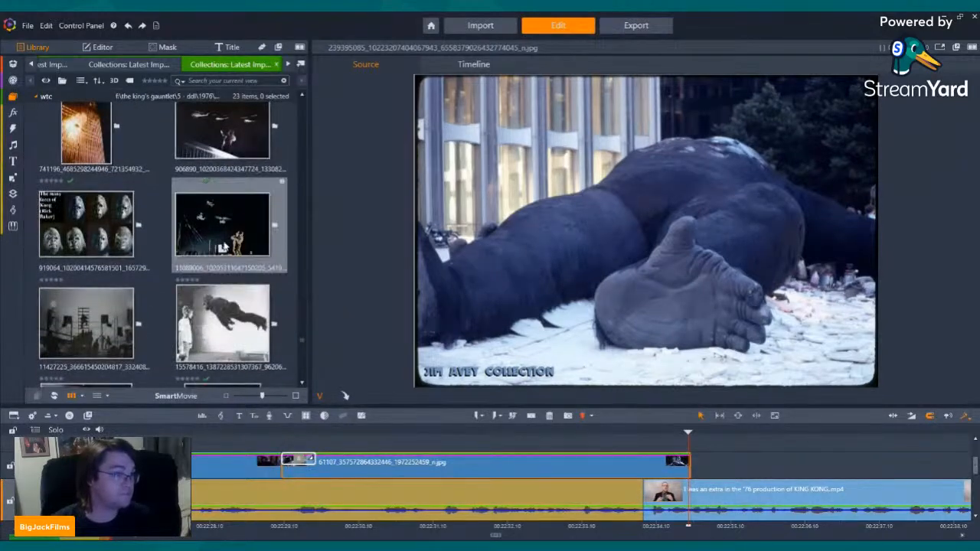
scroll(218, 249, down, 5)
scroll(91, 246, up, 3)
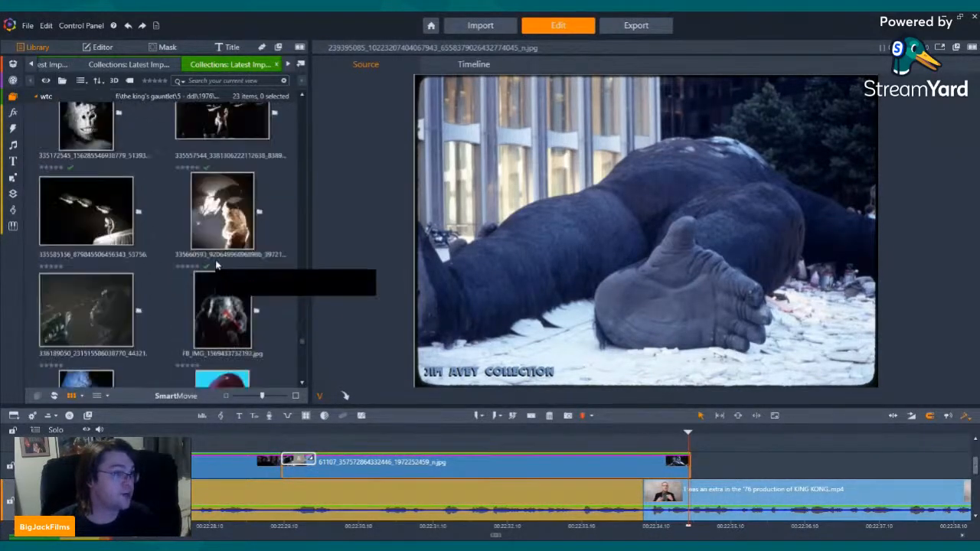
Preview the wtc photos of Kong with the helicopters and of Kong looking at his hand above the city lights.
click(188, 261)
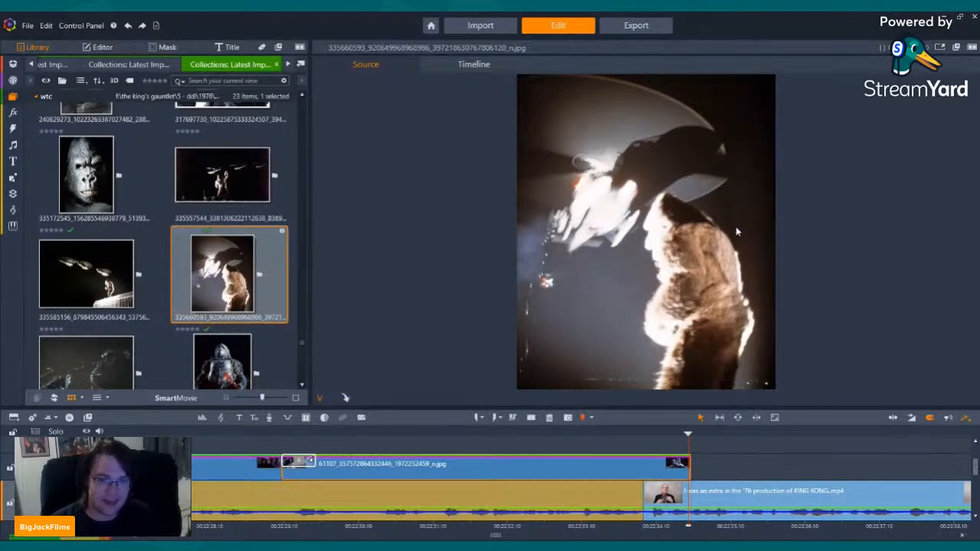
click(108, 276)
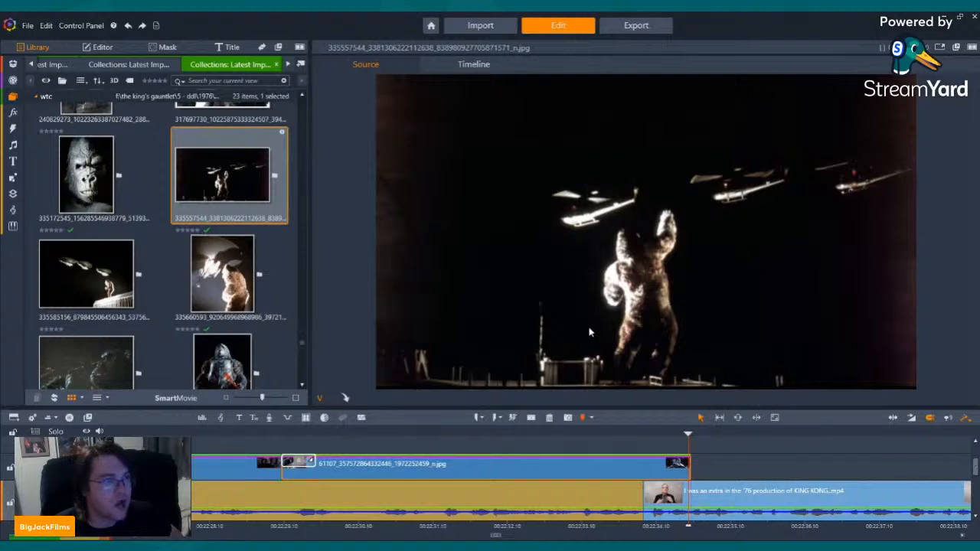
scroll(233, 272, up, 2)
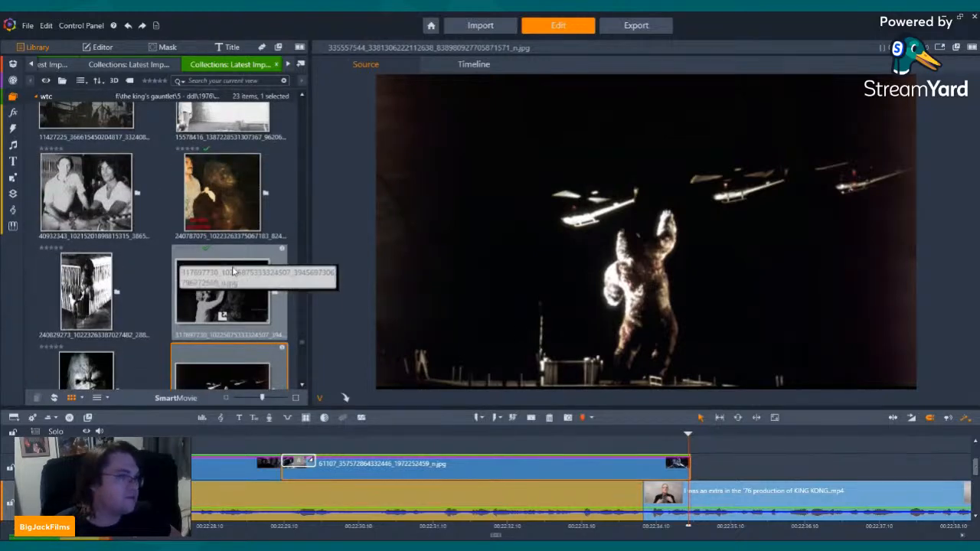
scroll(234, 272, down, 6)
scroll(213, 318, down, 1)
scroll(95, 228, up, 3)
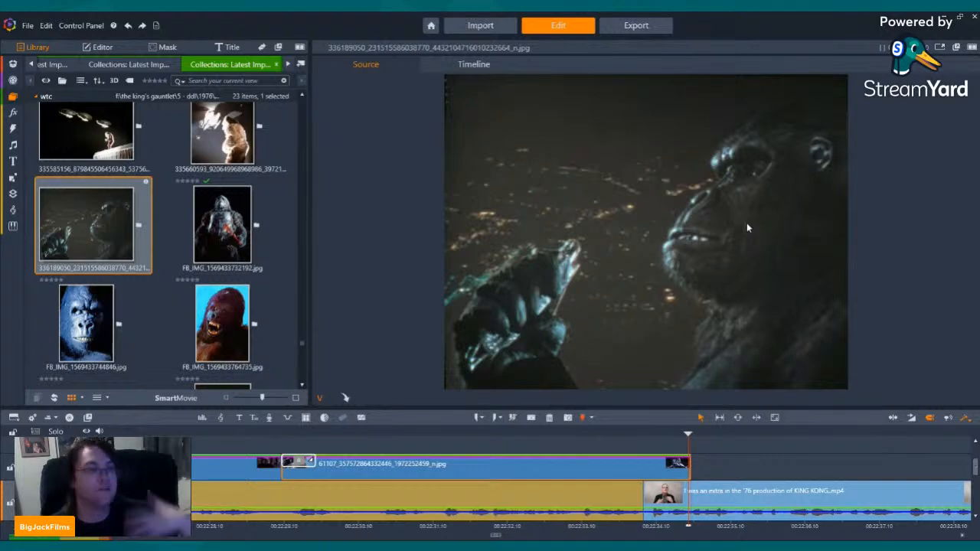
Preview the wtc photo of the bloodied Kong with his head thrown back and browse the earlier photos in that collection.
click(252, 220)
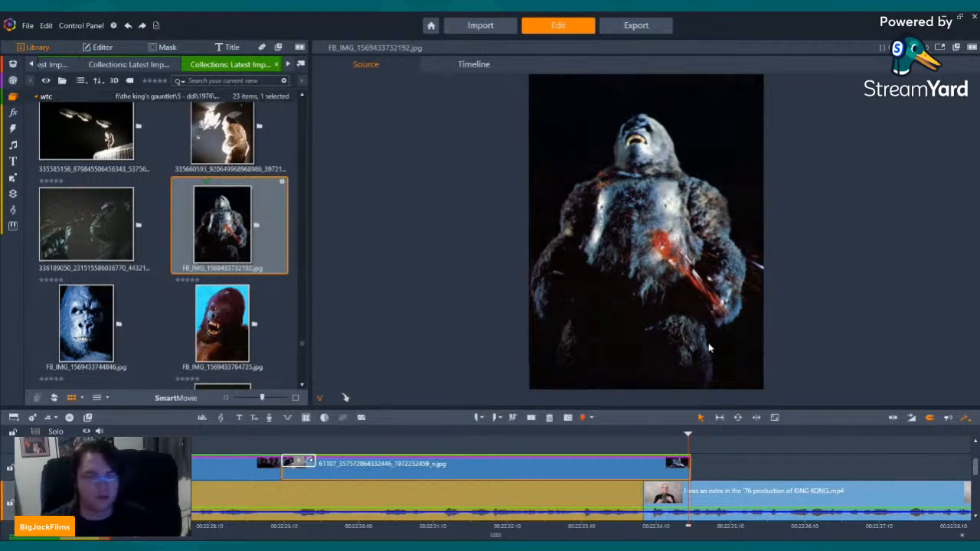
scroll(179, 225, up, 3)
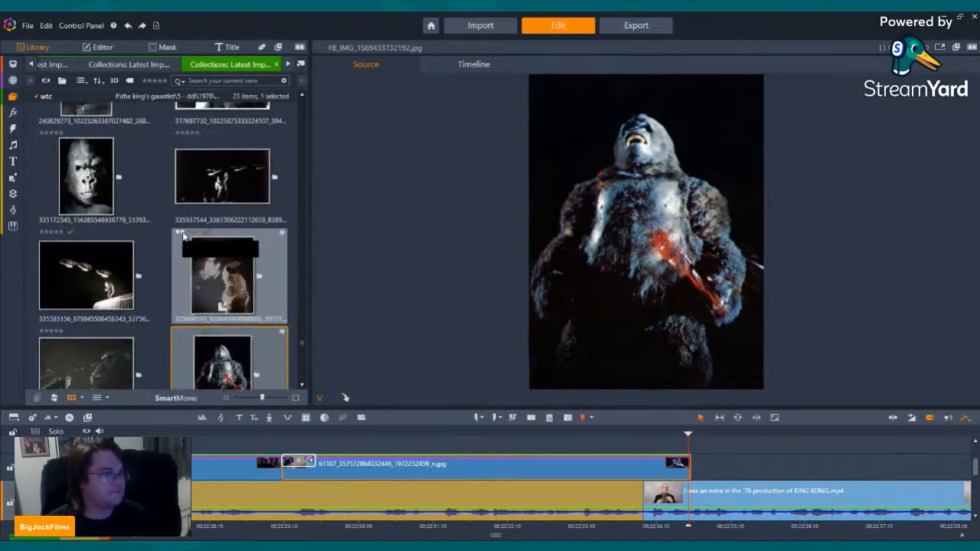
scroll(184, 237, up, 1)
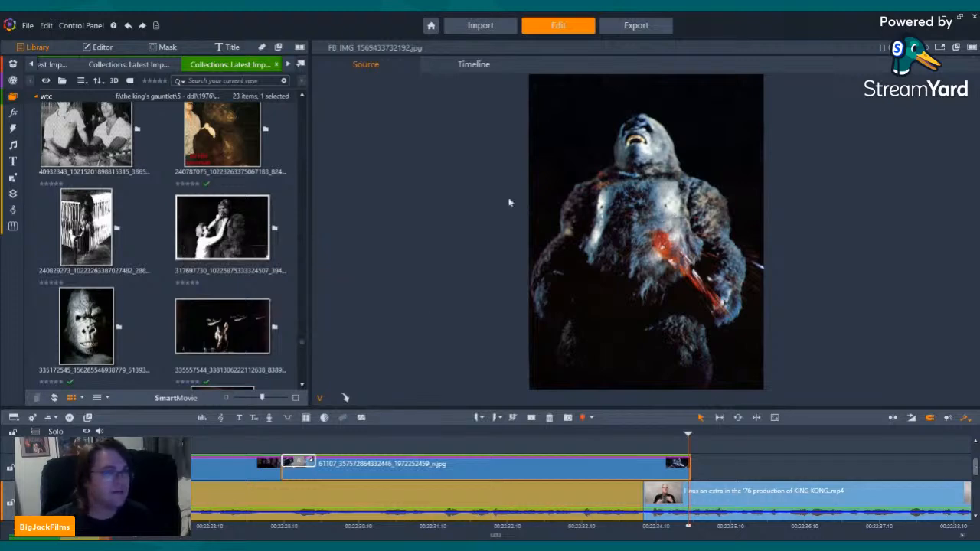
scroll(229, 214, up, 2)
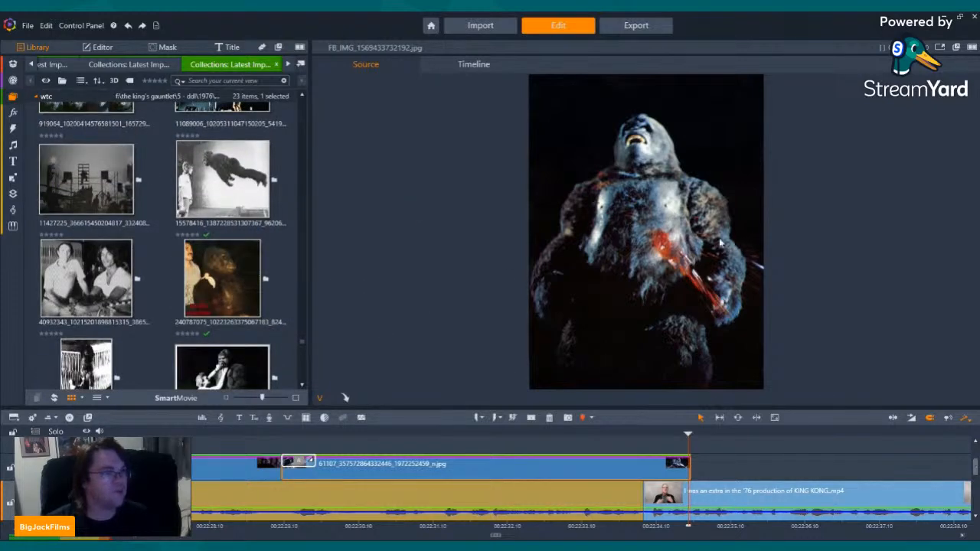
Add a dissolve at the end of the three-figures photo, starting where the next interview clip begins.
key(Left)
key(Left)
key(Left)
key(Left)
key(Left)
key(Left)
key(Left)
key(Left)
key(Left)
key(Left)
key(Left)
key(Left)
key(Left)
key(Left)
key(Left)
key(Left)
key(Left)
key(Left)
key(Left)
key(Left)
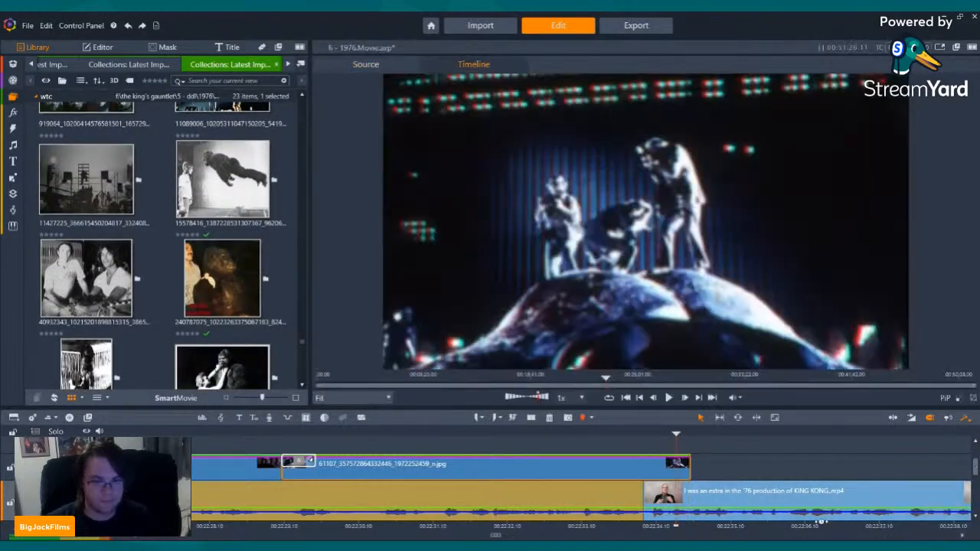
key(Left)
key(Left)
key(Left)
key(Left)
key(Left)
key(Left)
key(Left)
key(Left)
key(Left)
key(Left)
key(Left)
key(Left)
key(Left)
key(Left)
key(Left)
key(Left)
key(Left)
key(Left)
key(Left)
key(Left)
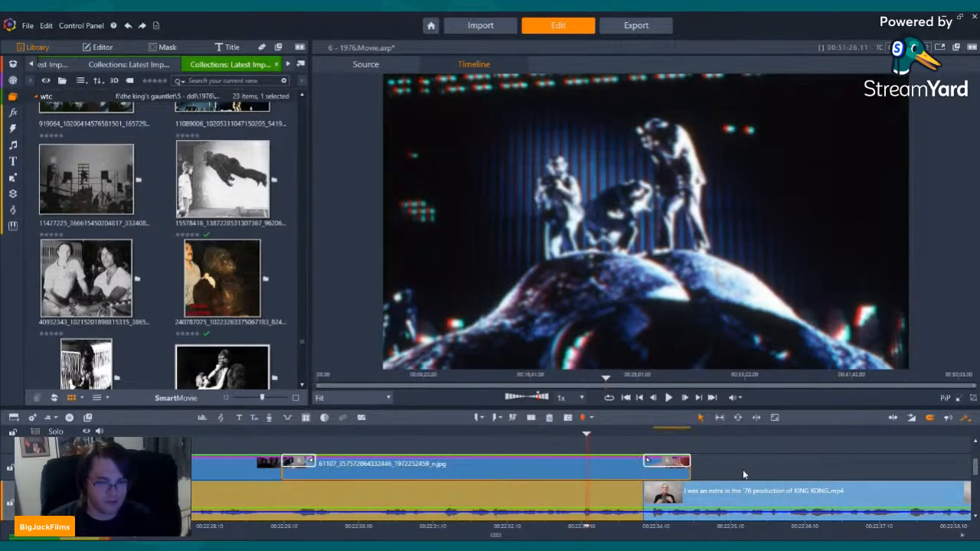
Play back the three-figures photo to check its pan-and-zoom move.
key(Left)
key(Left)
key(Left)
key(Left)
key(Left)
key(Left)
key(Left)
key(Left)
key(Left)
key(Left)
key(Left)
key(Left)
key(Left)
key(Left)
key(Left)
key(Left)
key(Left)
key(Left)
key(Left)
key(Left)
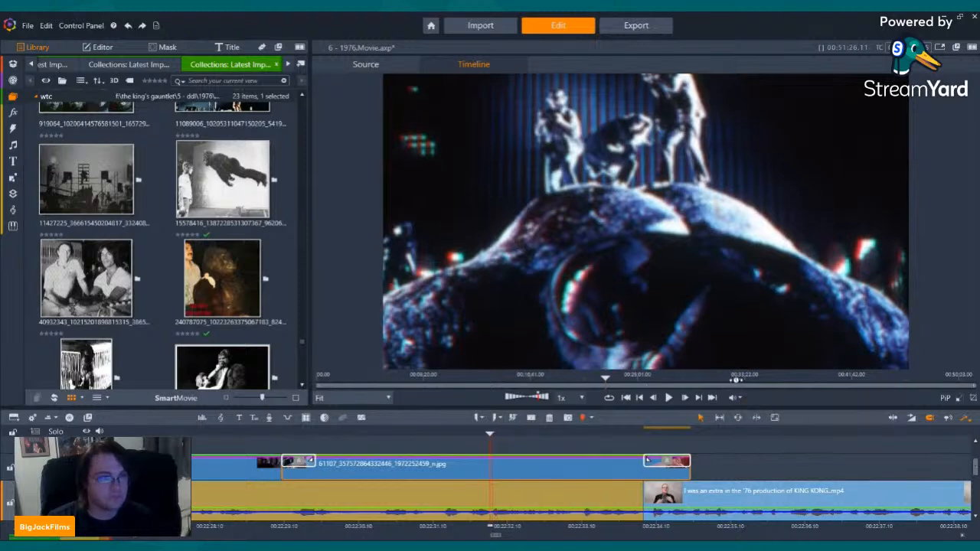
click(667, 398)
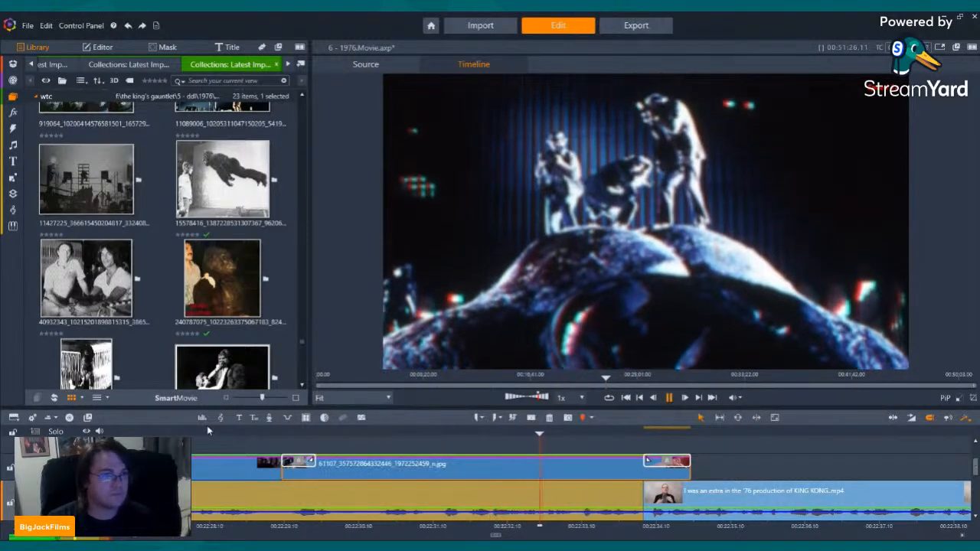
Return to the photo of Kong lying among the plaza crowd and play it back against the narration.
drag(215, 432, 134, 433)
key(Left)
key(Left)
key(Left)
key(Left)
key(Left)
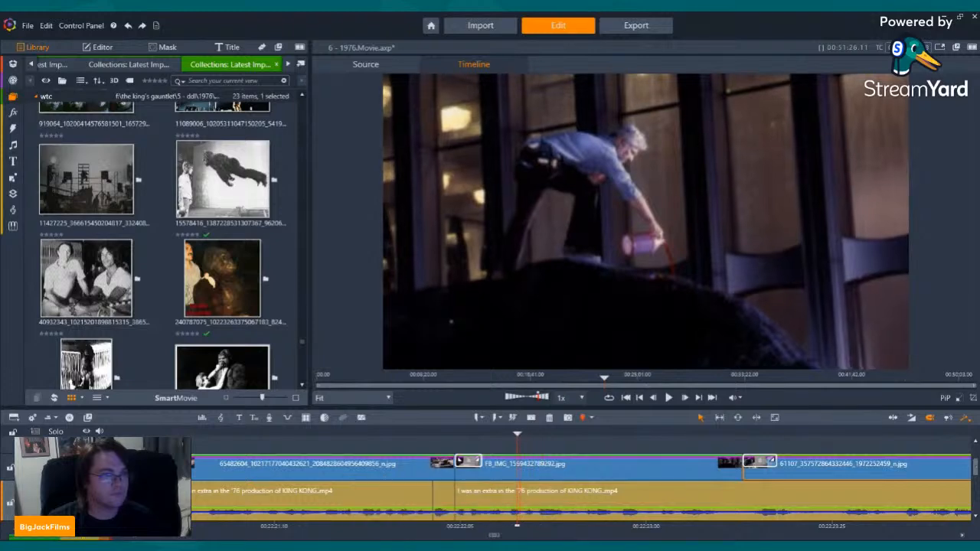
click(148, 430)
click(667, 397)
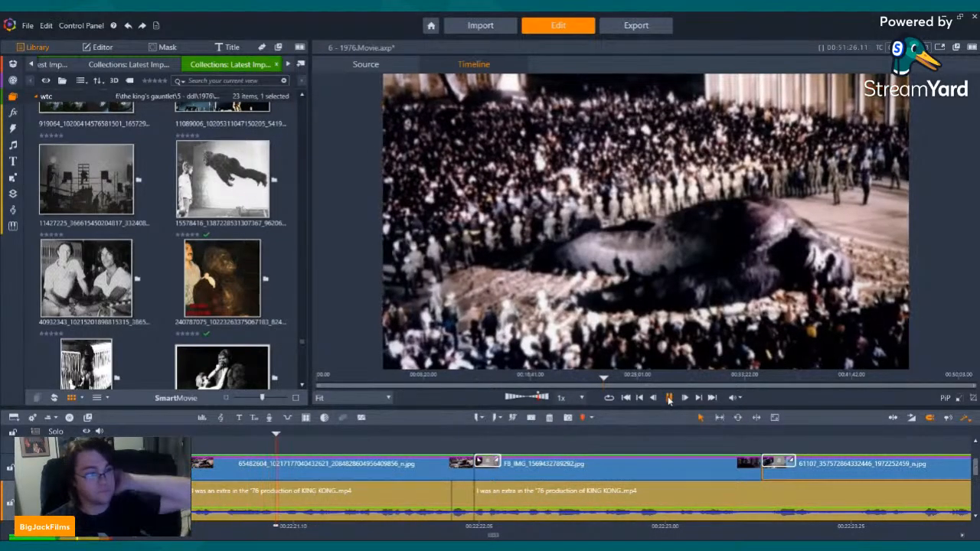
click(668, 397)
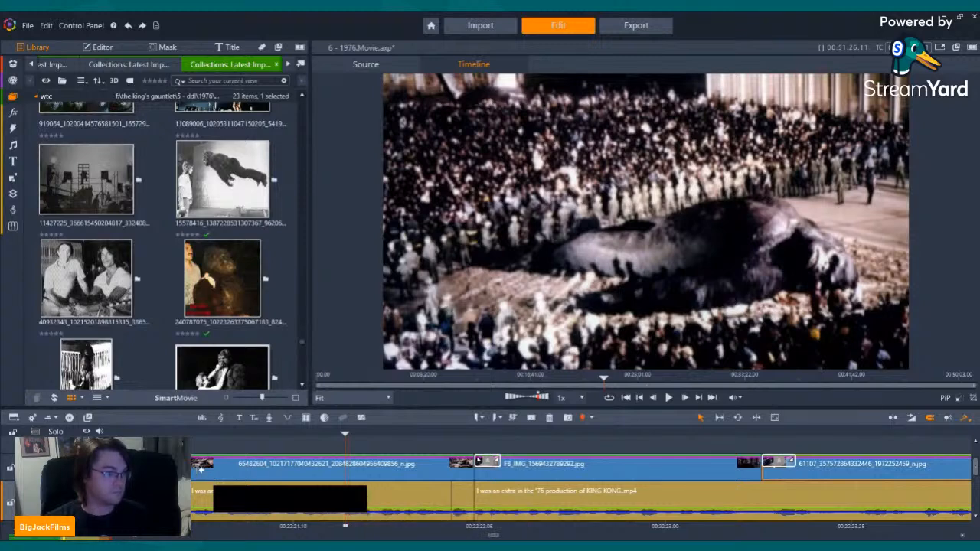
Extend the start of the plaza crowd photo slightly earlier over the interview, and play the sequence through to the uncovered gap after the interview clip.
drag(191, 464, 170, 464)
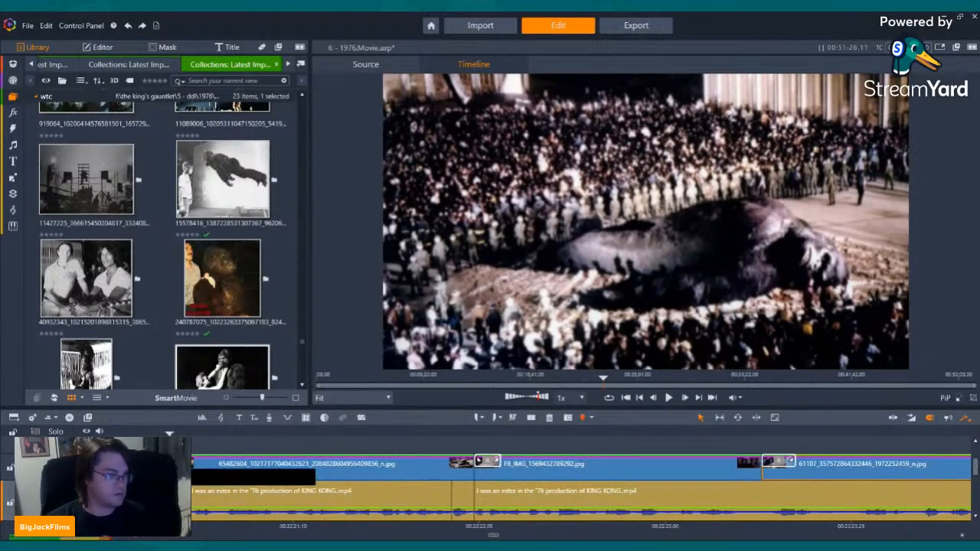
key(Left)
key(Left)
key(Left)
key(Left)
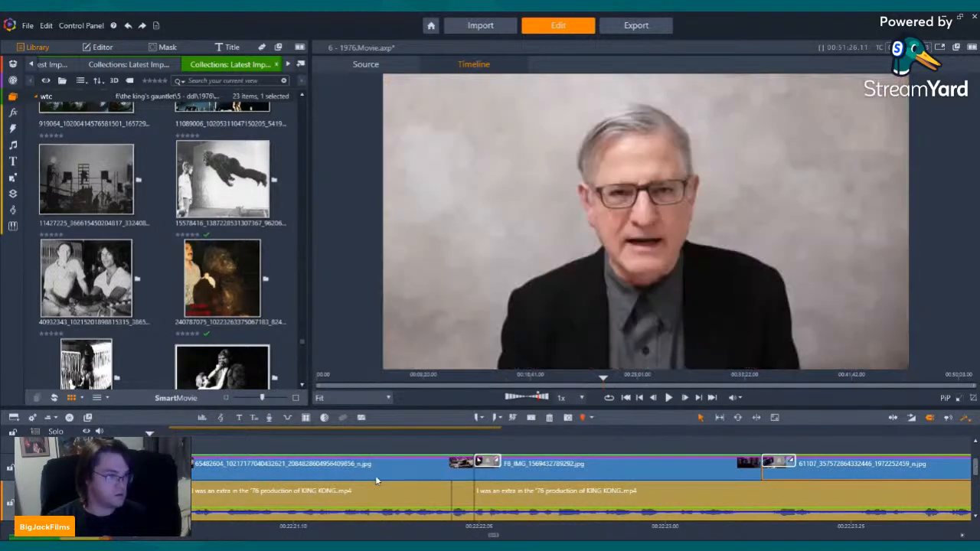
click(671, 400)
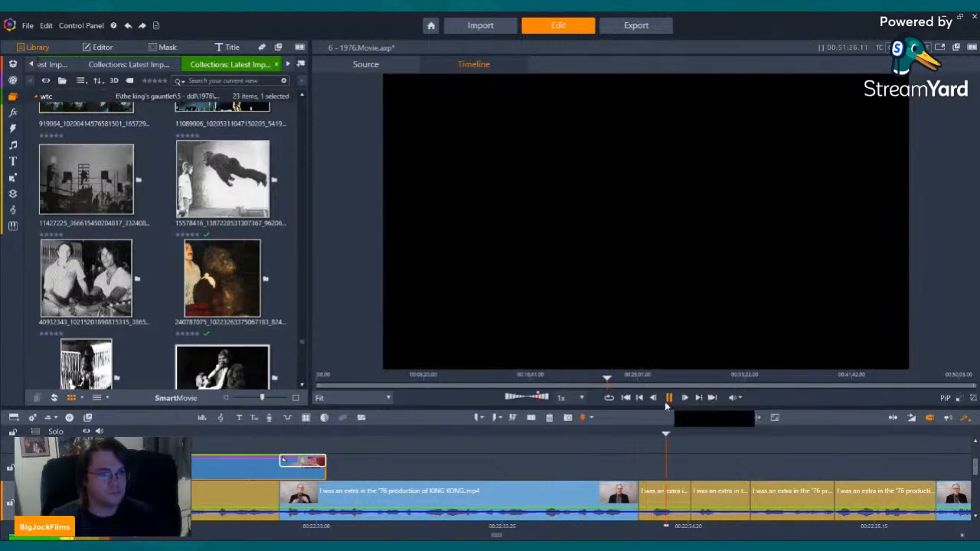
click(642, 400)
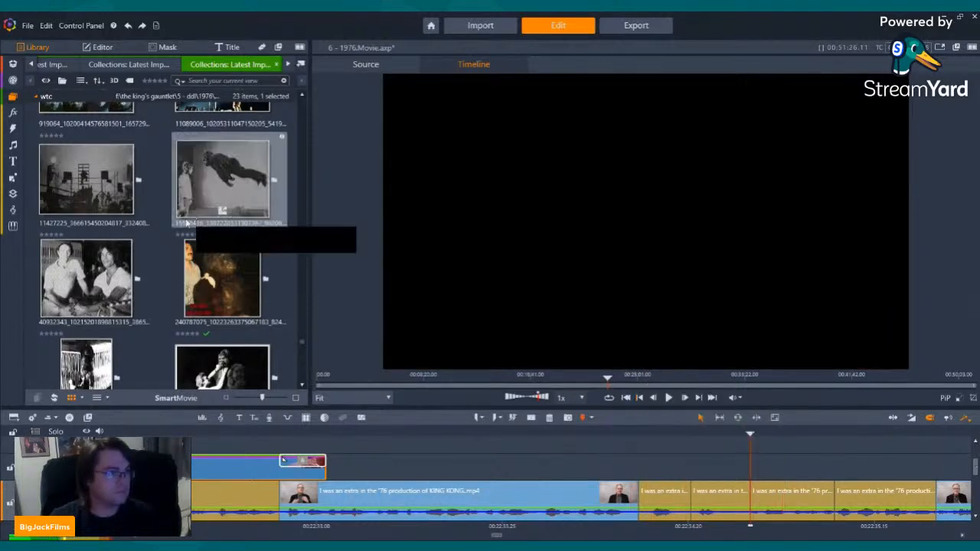
Browse the library collections back from wtc through train, molds, baker, storyboards, wall, kuai and ship to press conference.
scroll(184, 222, up, 5)
scroll(185, 249, up, 6)
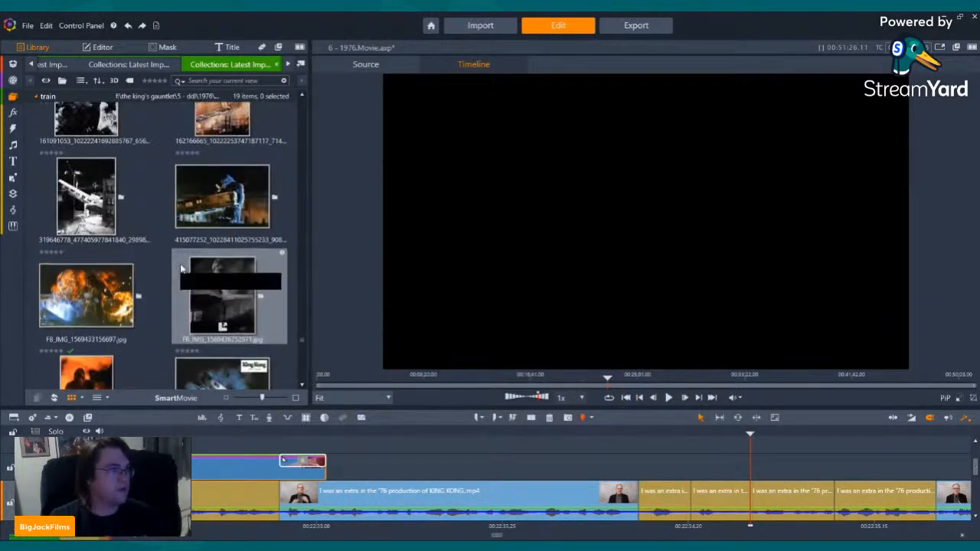
scroll(182, 260, up, 10)
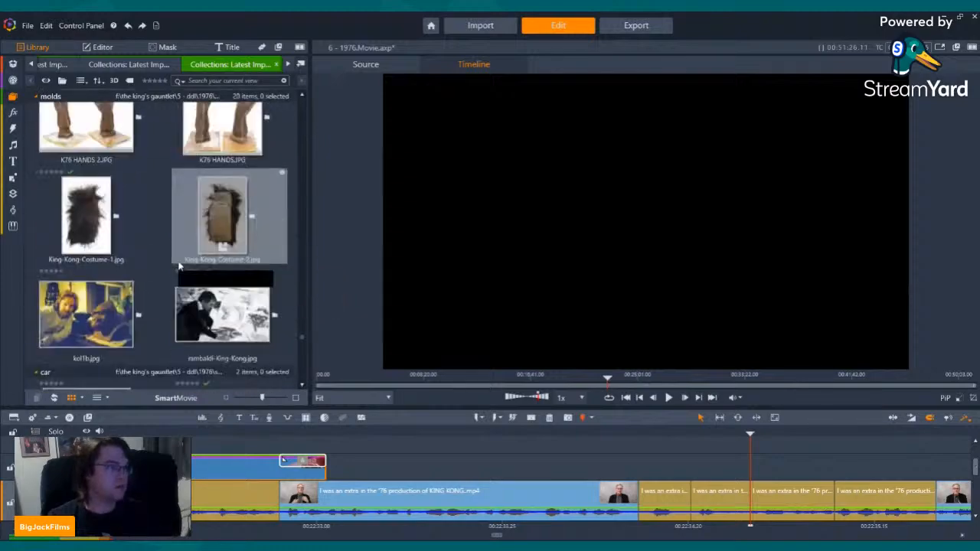
scroll(184, 249, up, 10)
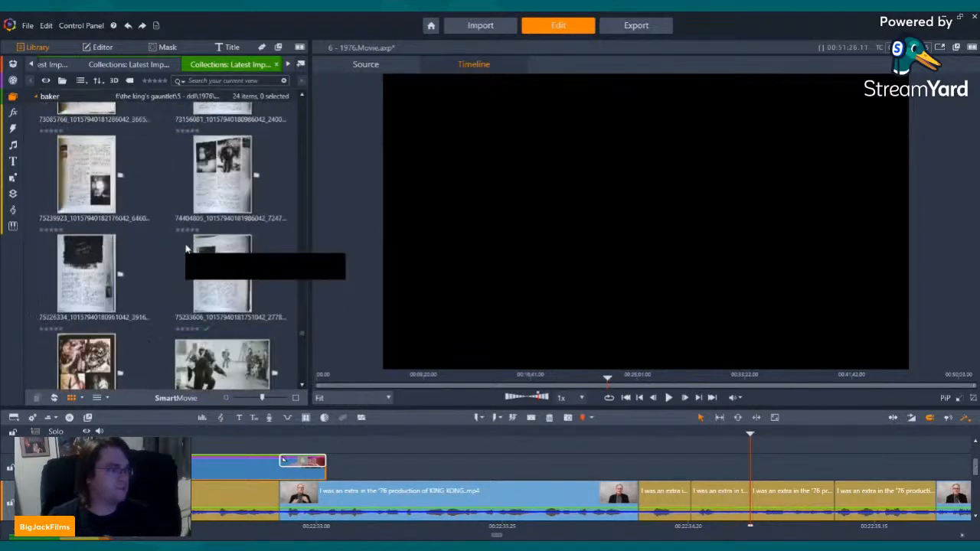
scroll(185, 249, up, 10)
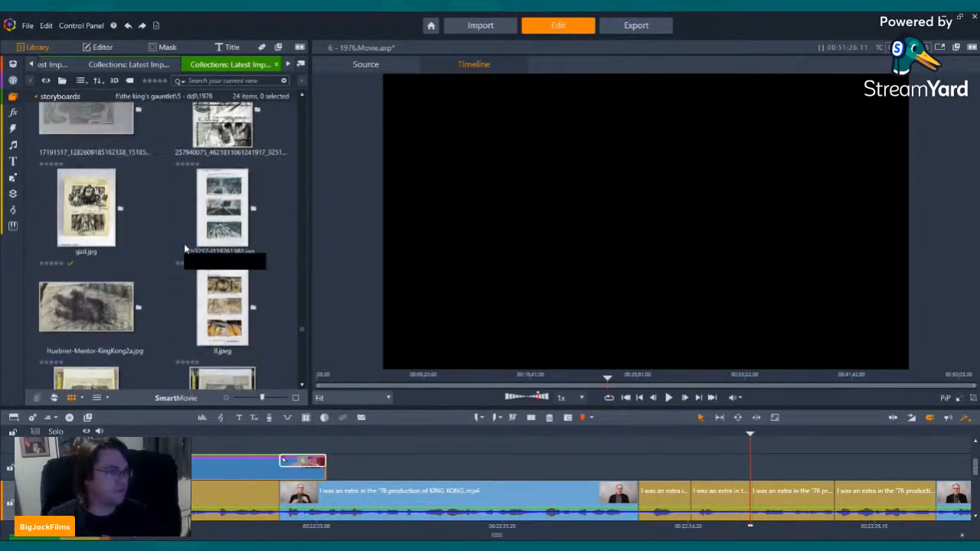
scroll(183, 243, up, 10)
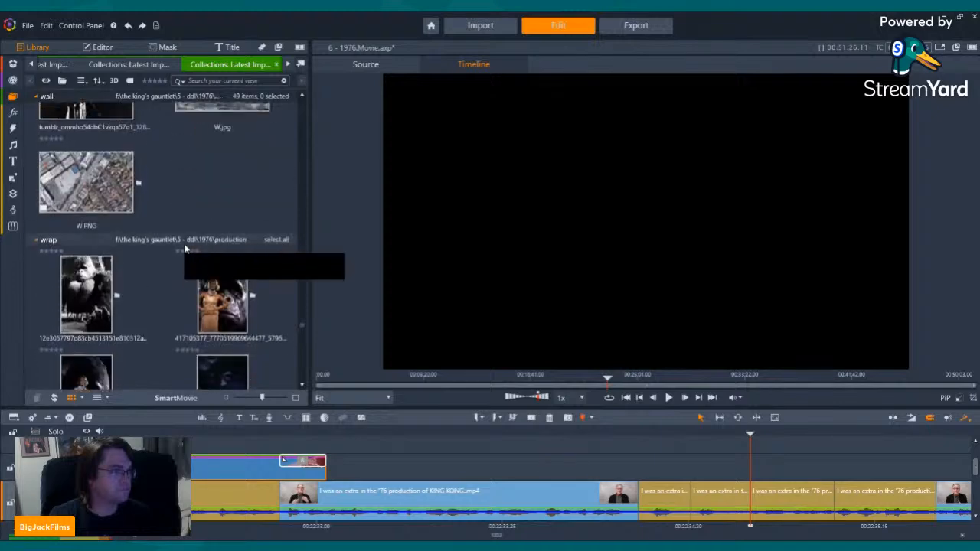
scroll(189, 240, up, 10)
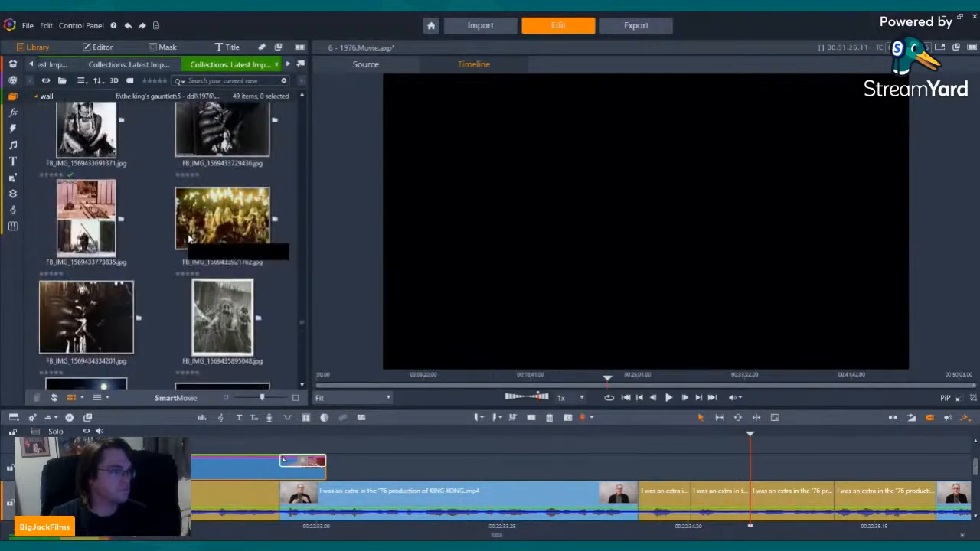
scroll(189, 240, up, 10)
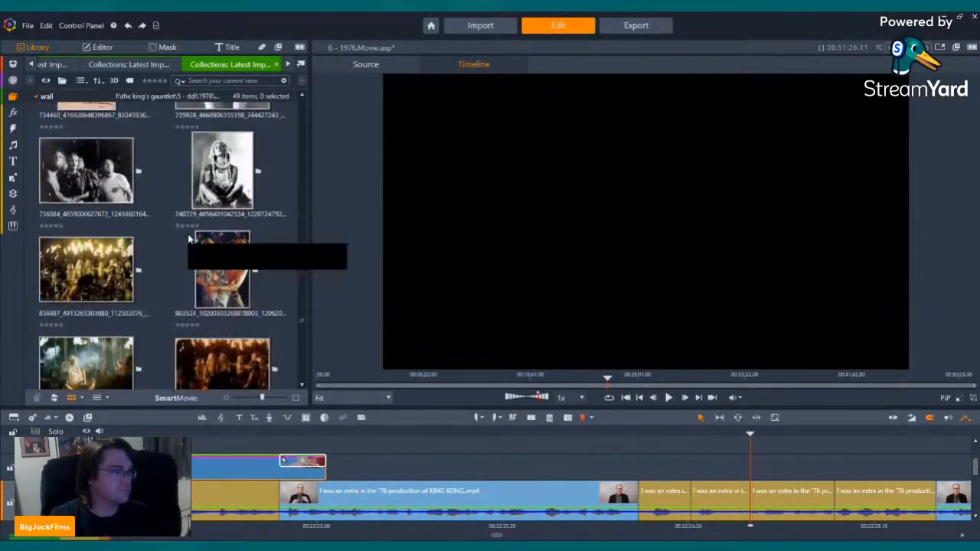
scroll(189, 239, up, 10)
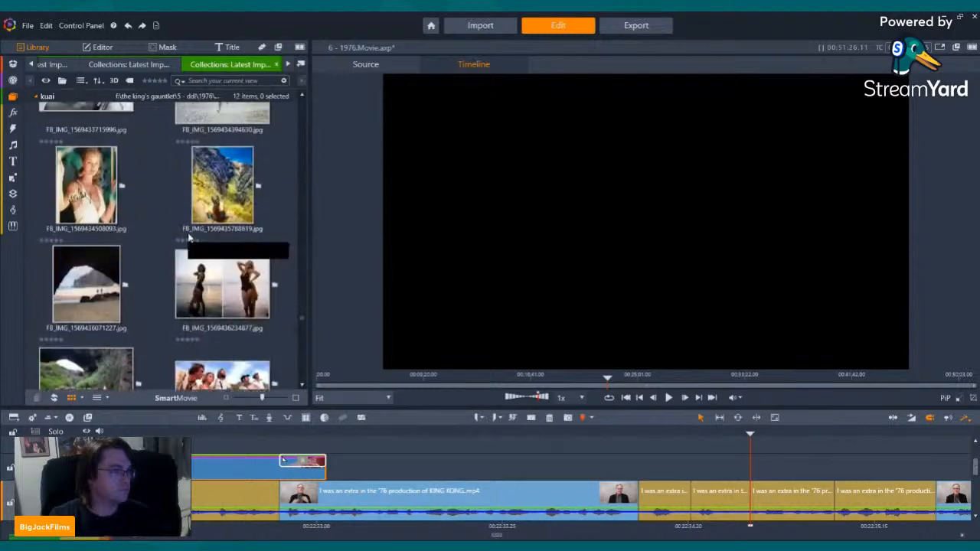
scroll(189, 239, up, 10)
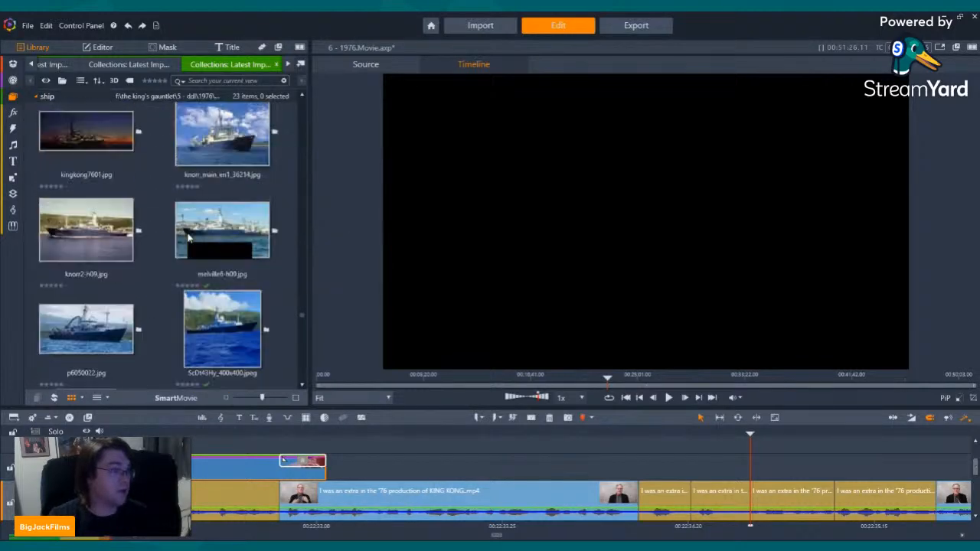
scroll(191, 241, up, 10)
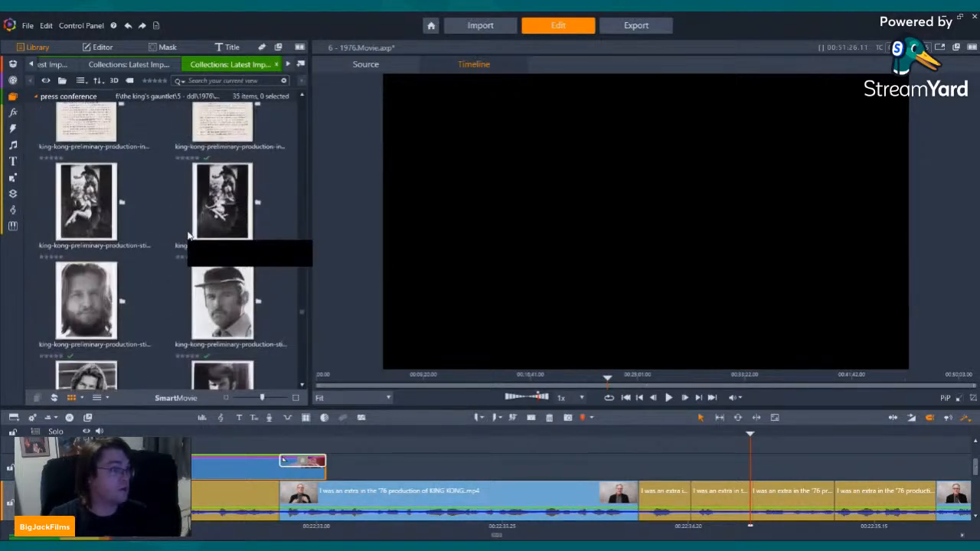
scroll(196, 243, up, 10)
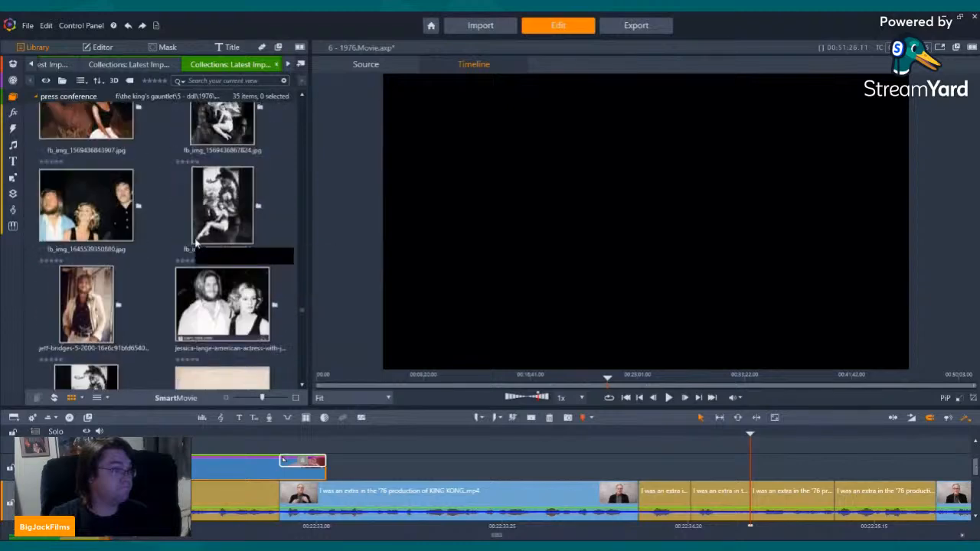
Place the black-and-white cast photo of the two standing men above the first gold interview audio clip.
scroll(194, 274, up, 5)
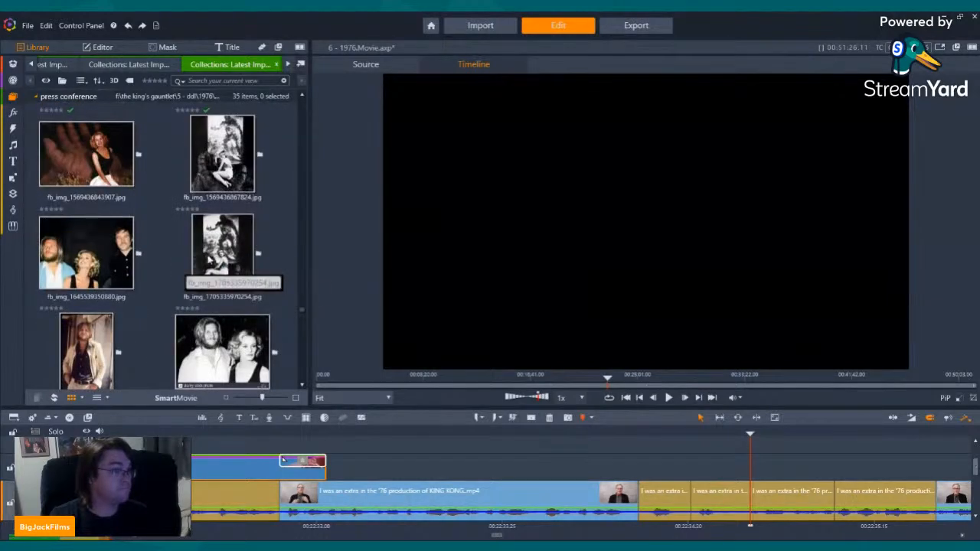
scroll(152, 257, up, 10)
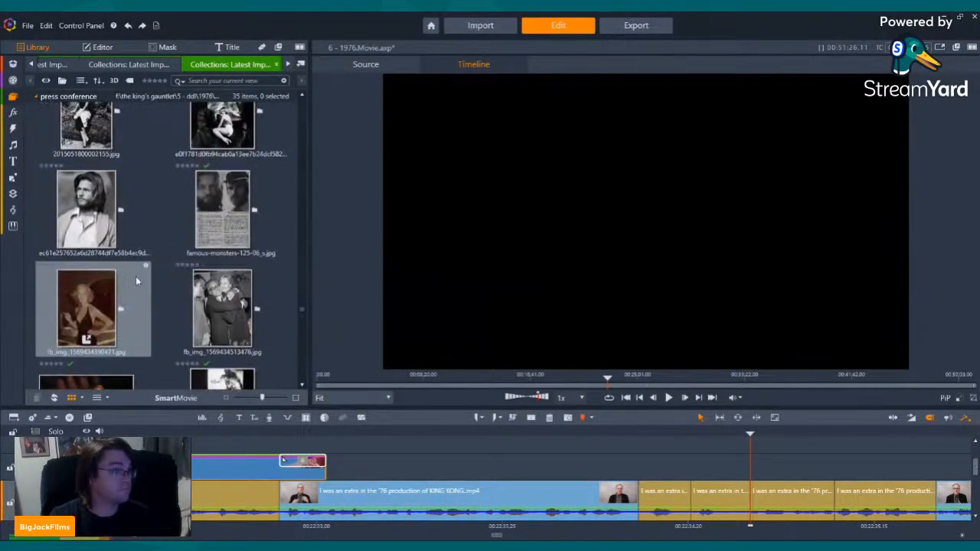
scroll(176, 257, up, 10)
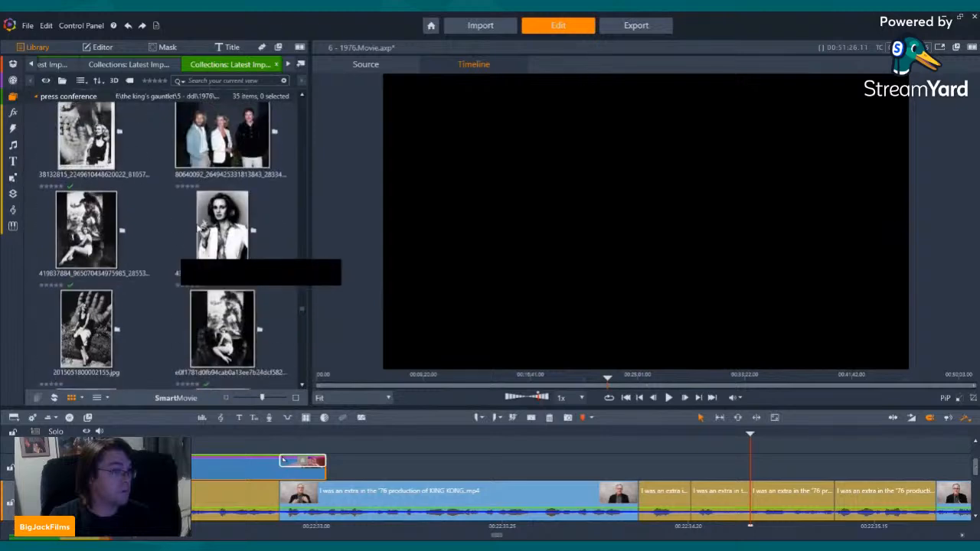
scroll(166, 261, up, 10)
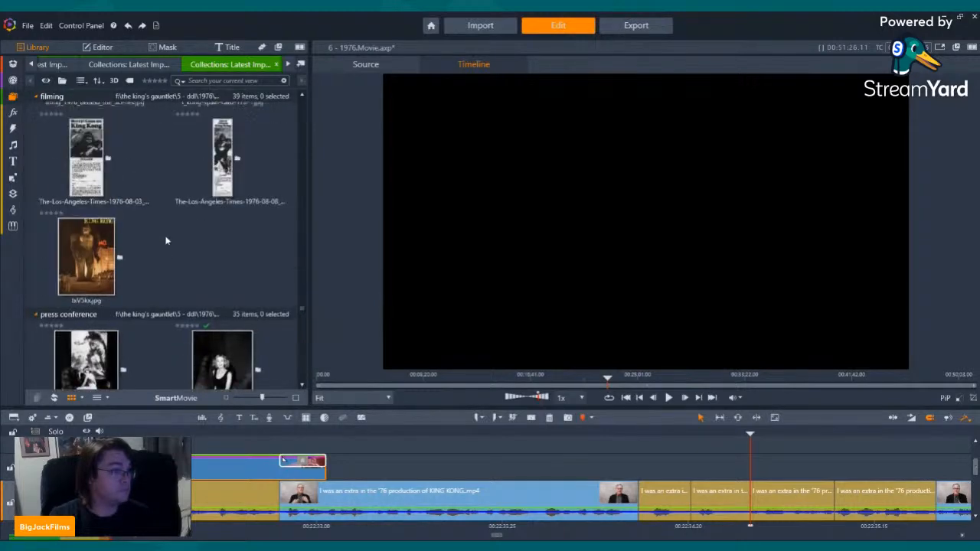
scroll(169, 244, up, 10)
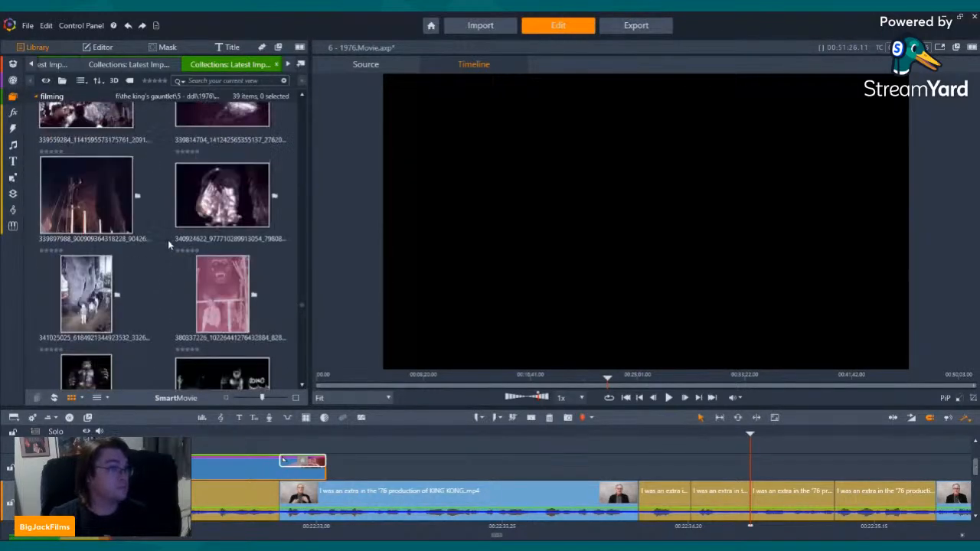
scroll(167, 240, up, 10)
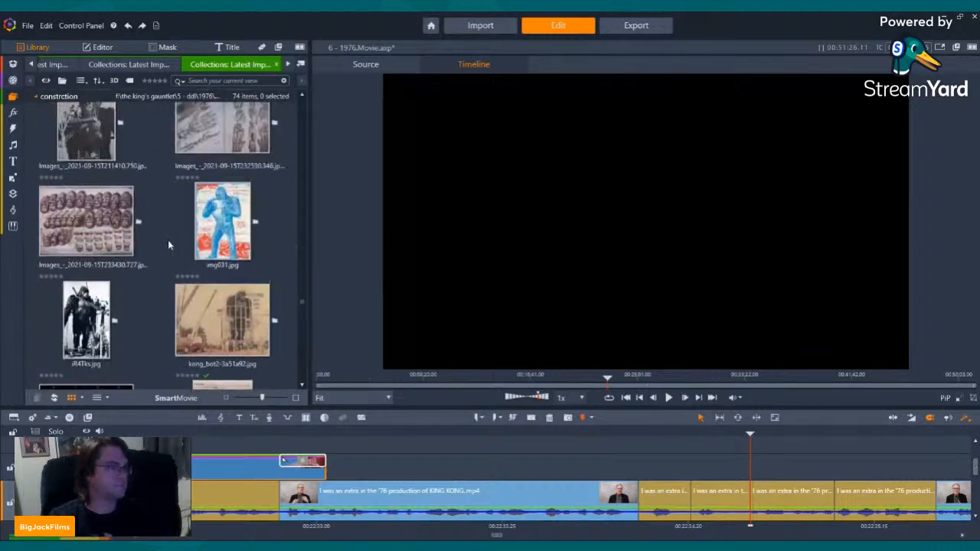
scroll(168, 240, up, 10)
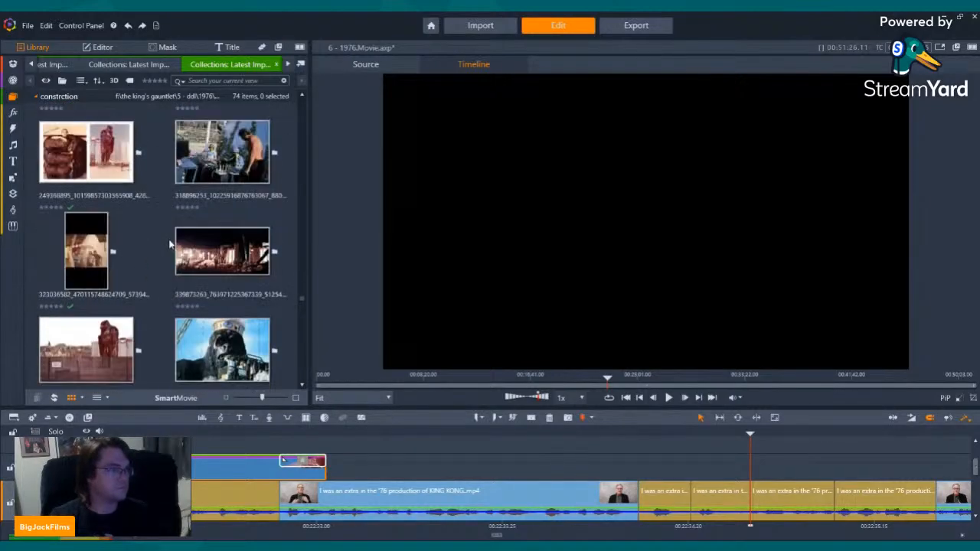
scroll(197, 248, up, 10)
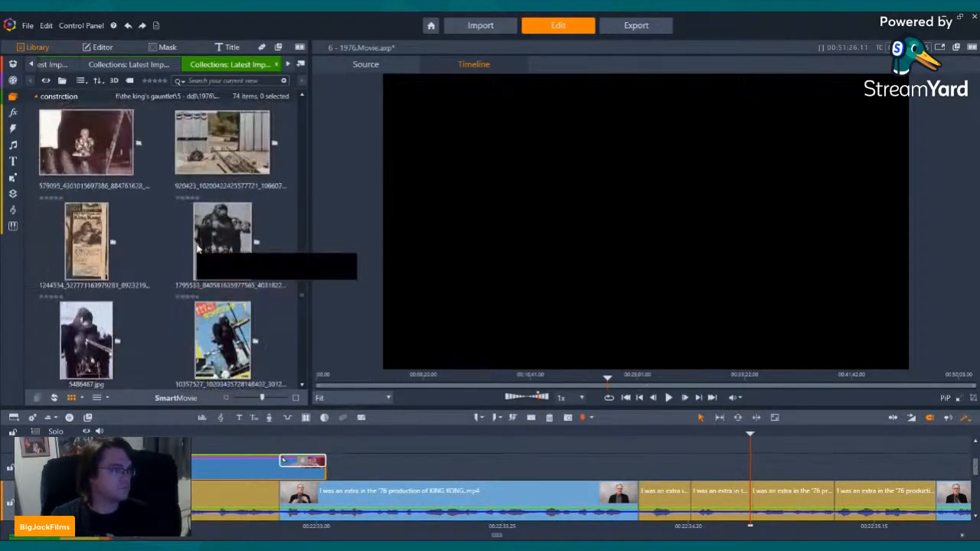
scroll(198, 249, up, 10)
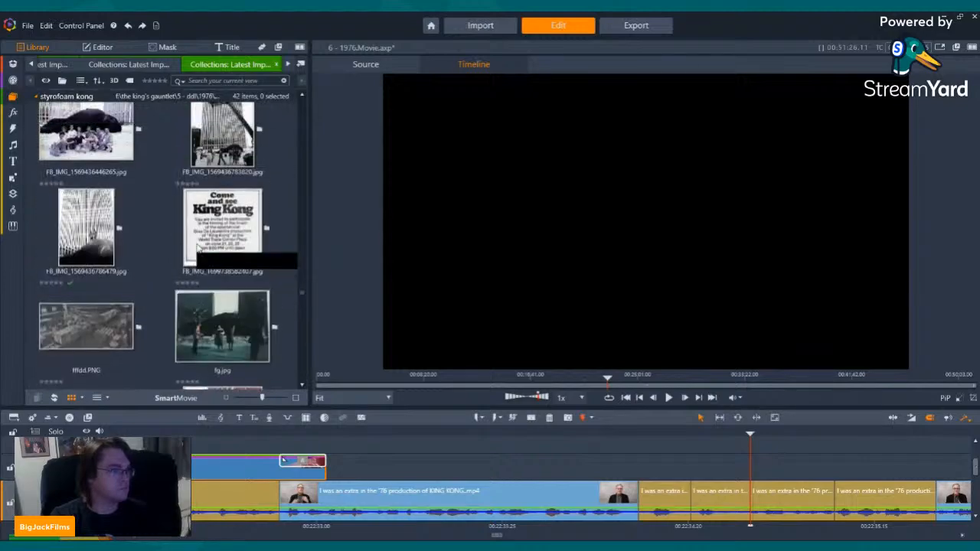
scroll(177, 241, up, 10)
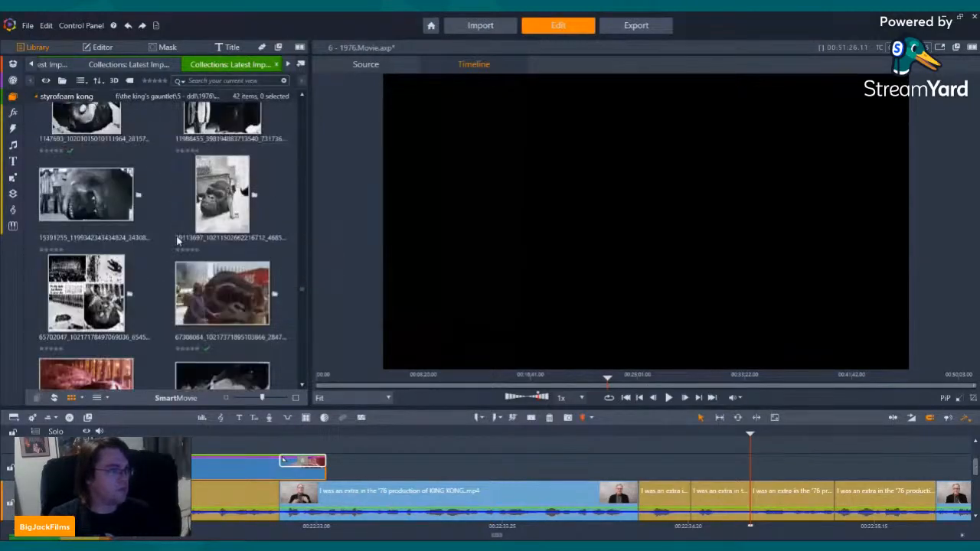
scroll(177, 241, up, 10)
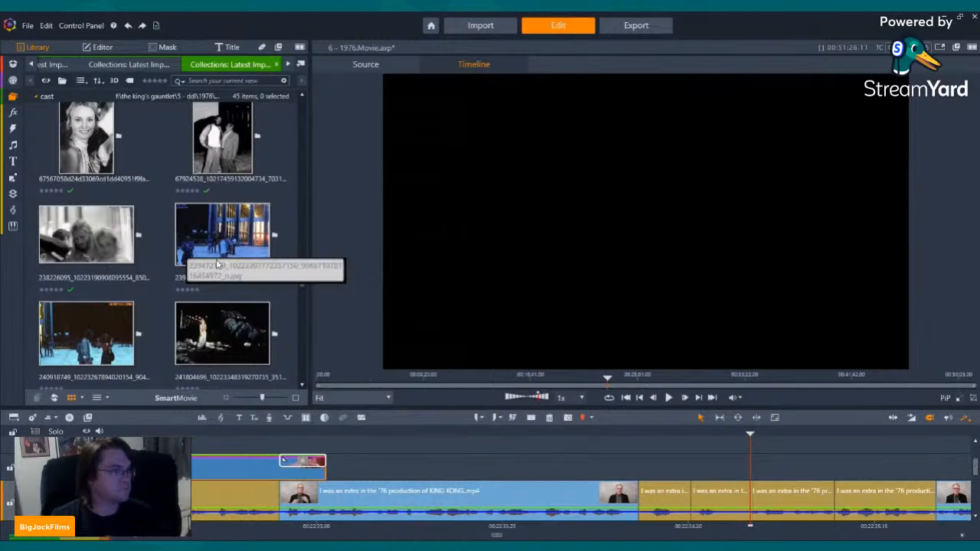
scroll(228, 200, up, 1)
scroll(228, 200, up, 5)
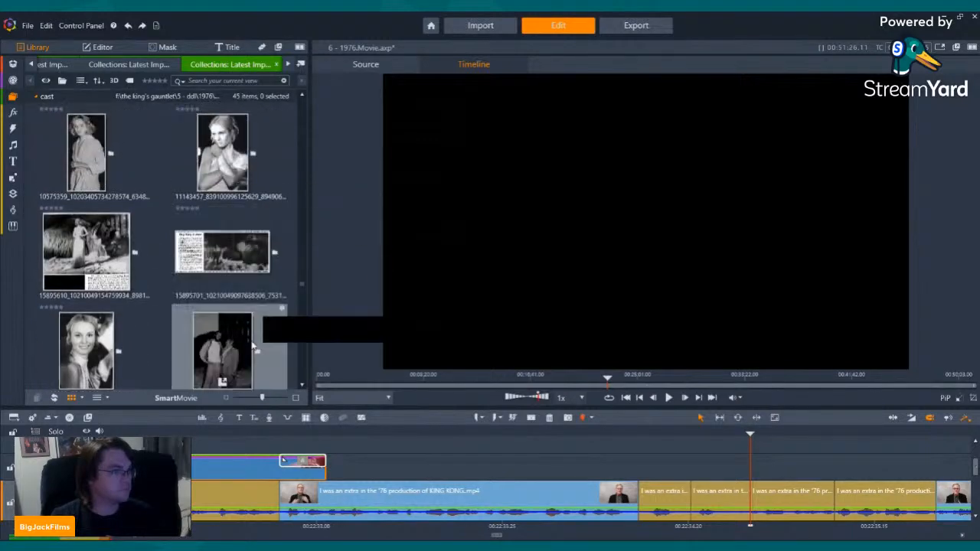
drag(229, 332, 635, 465)
Play the sequence across the new photo to check how long it must cover the interview audio.
click(668, 397)
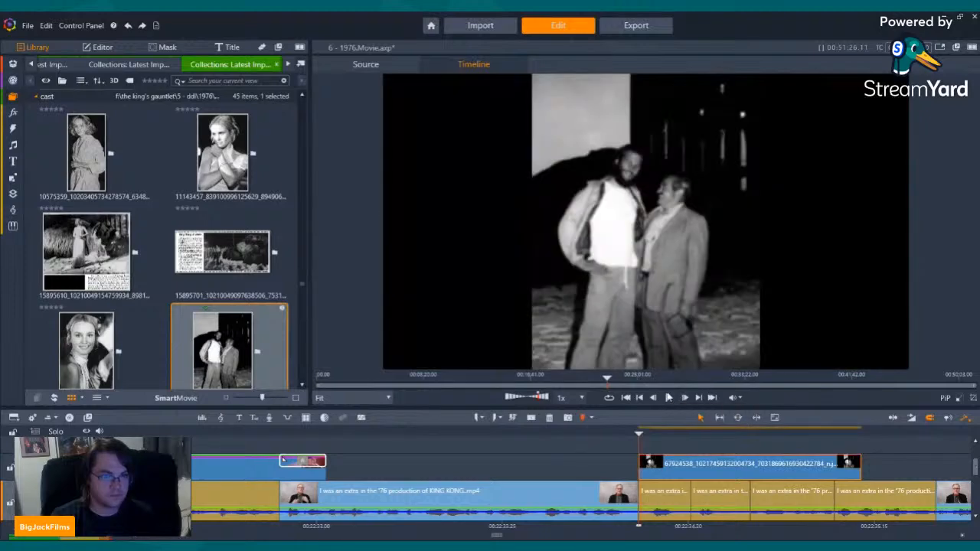
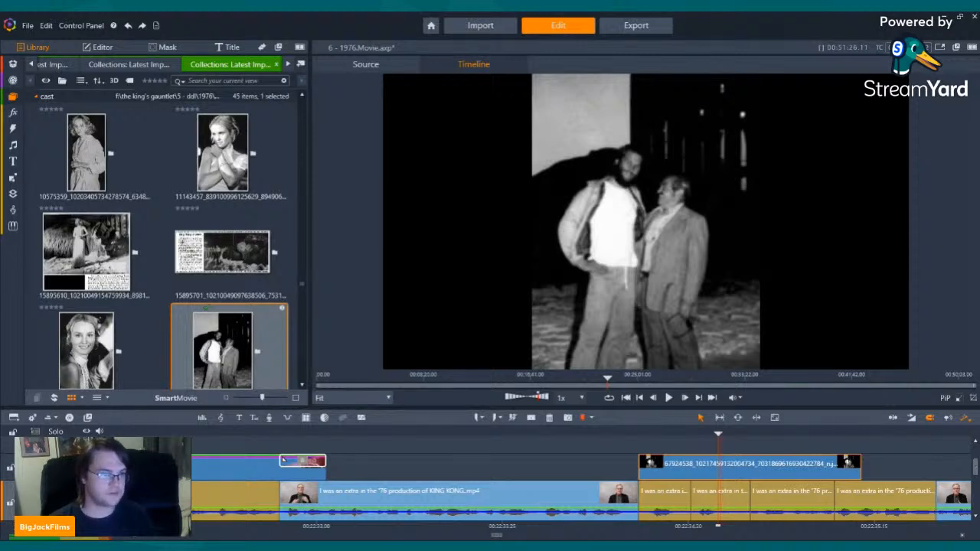
key(Left)
key(Left)
key(Left)
key(Left)
key(Left)
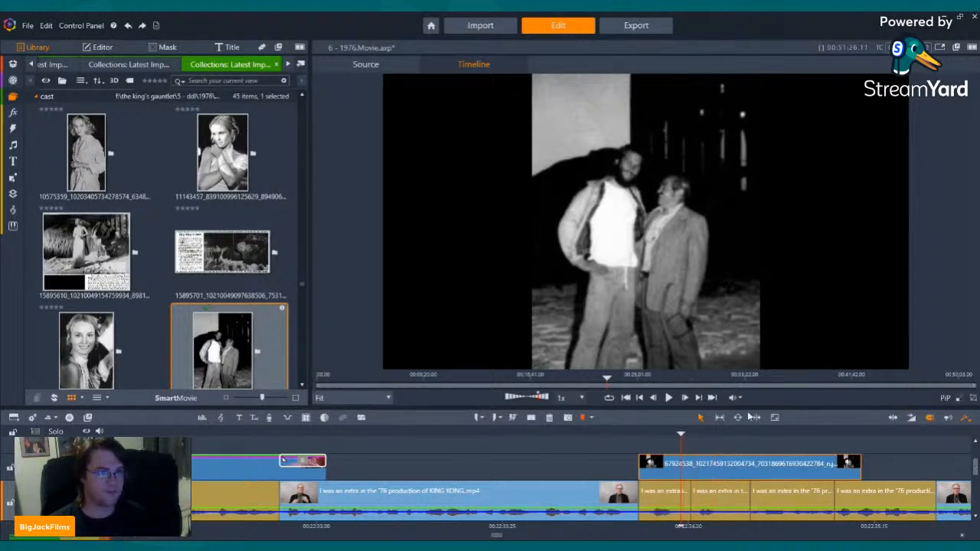
click(669, 397)
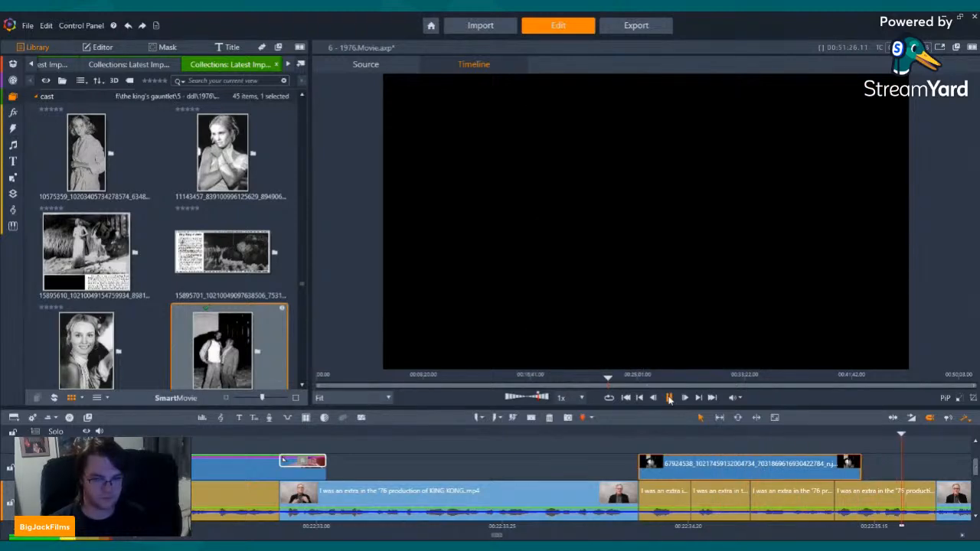
click(669, 399)
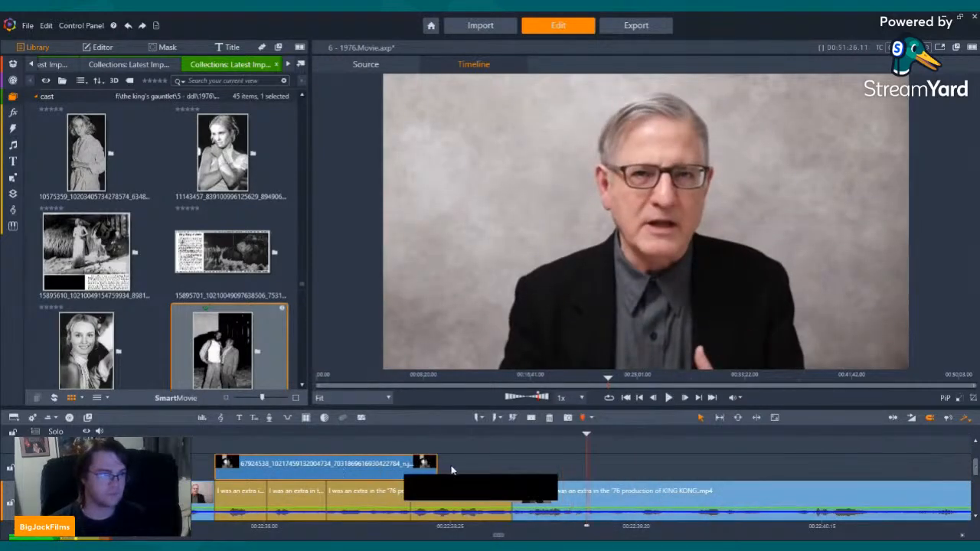
Extend the photo to the end of the gold audio clips and apply Pan and Zoom to it.
drag(434, 467, 504, 467)
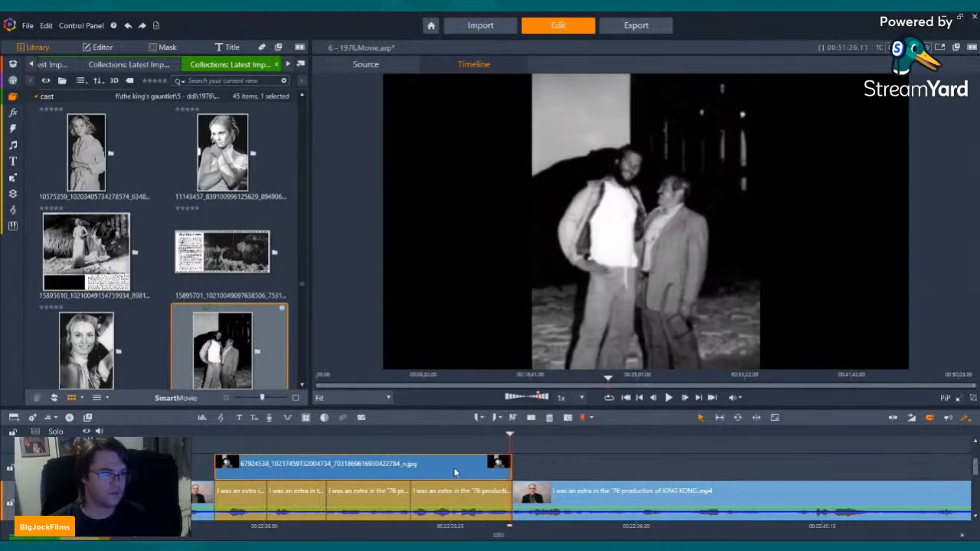
right_click(456, 467)
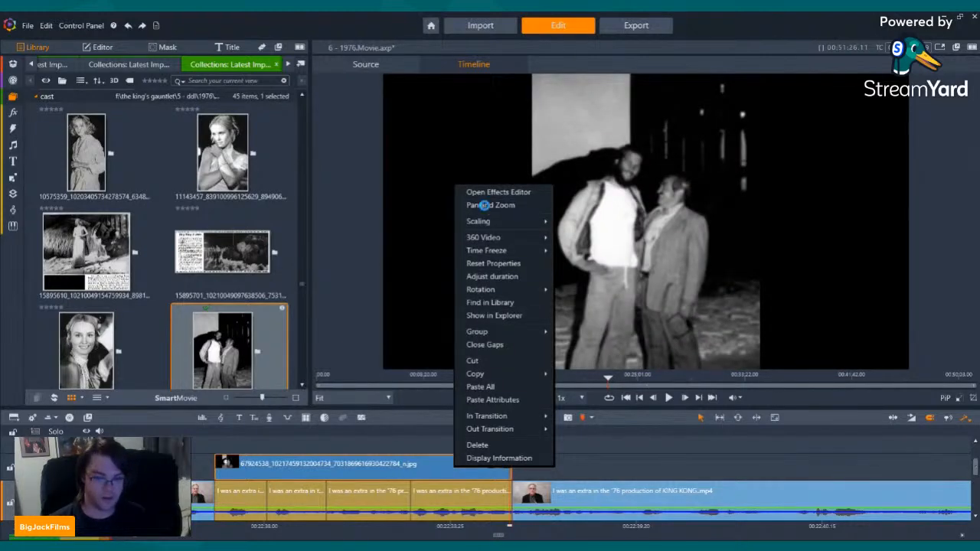
click(485, 207)
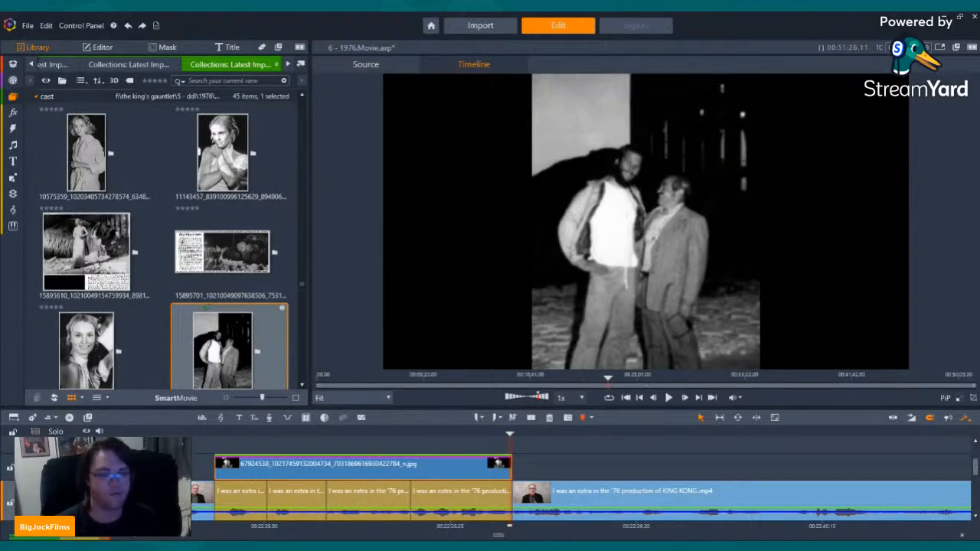
Extend both ends of the photo over the neighbouring interview clips, adding an in transition and an out transition.
key(Left)
key(Left)
key(Left)
key(Left)
key(Left)
key(Left)
key(Left)
key(Left)
key(Left)
key(Left)
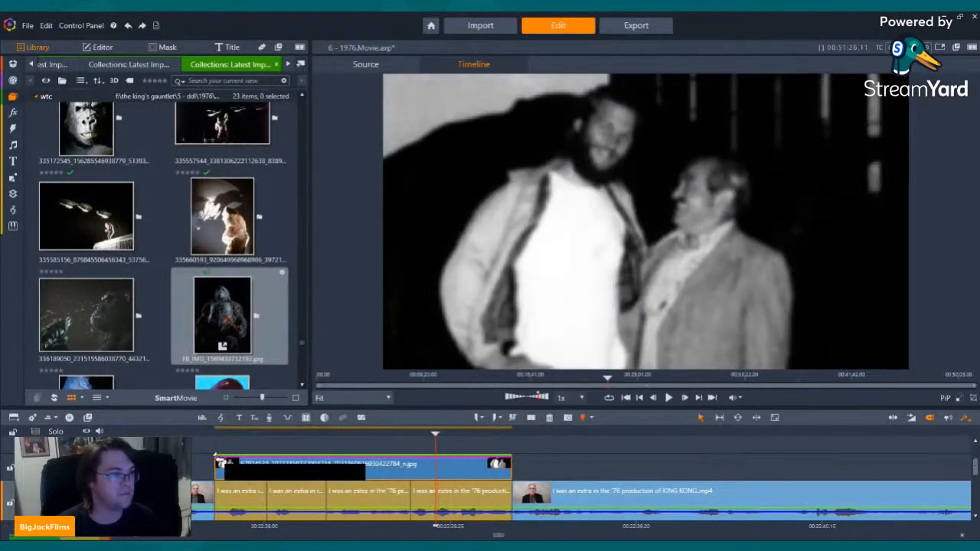
mouse_move(523, 467)
mouse_down()
mouse_move(548, 453)
mouse_move(518, 461)
mouse_up()
drag(218, 468, 200, 460)
Add the Pan And Zoom camera effect to the photo using the Default preset.
double_click(250, 468)
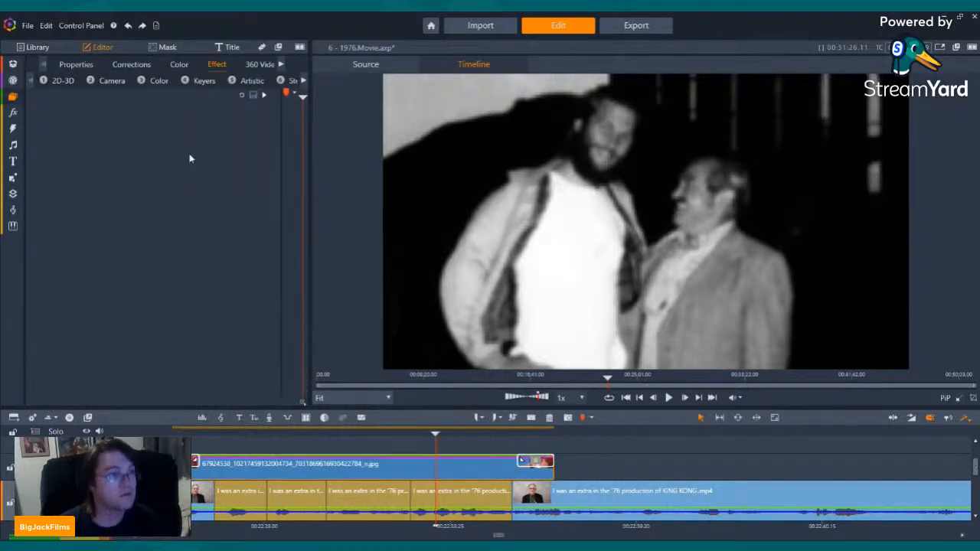
click(103, 85)
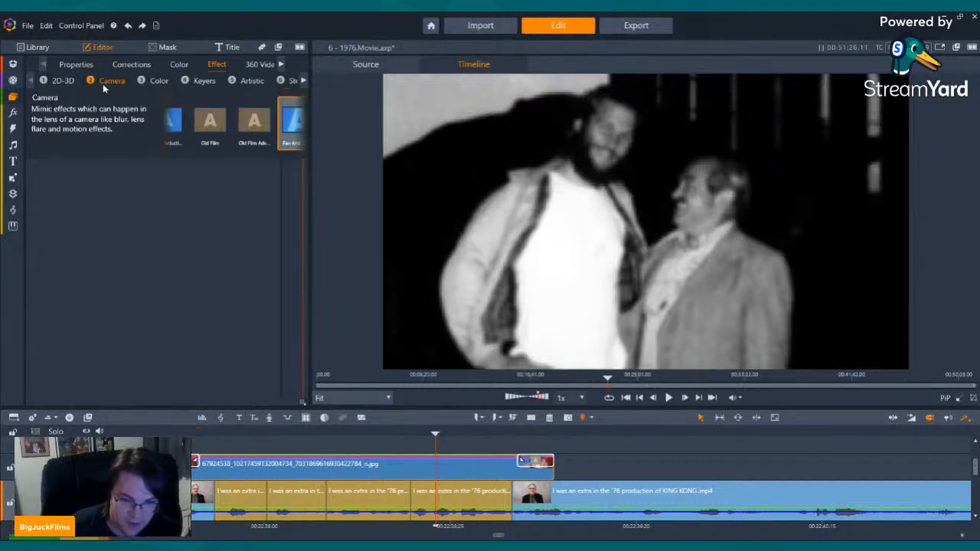
double_click(292, 118)
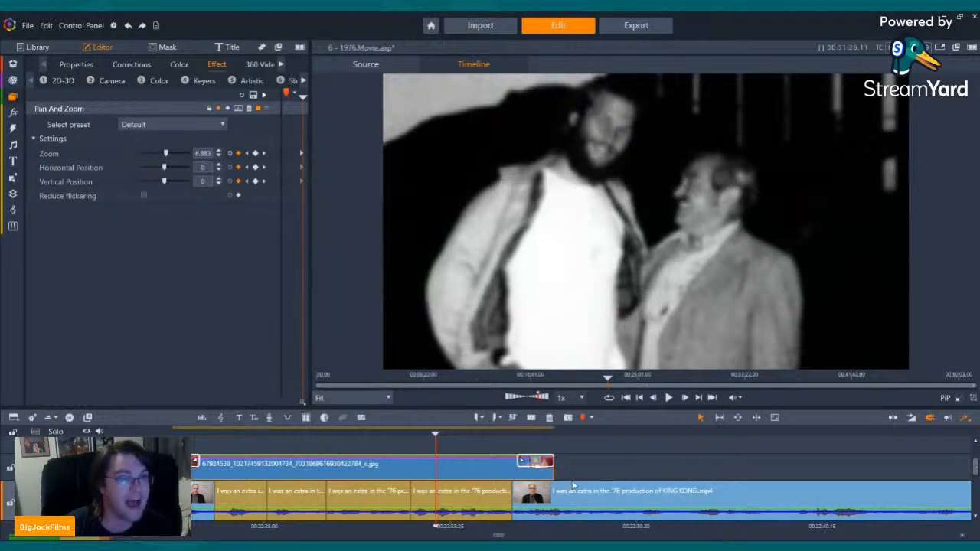
Step back through the photo to examine its zoom motion against the surrounding clips.
key(Left)
key(Left)
key(Left)
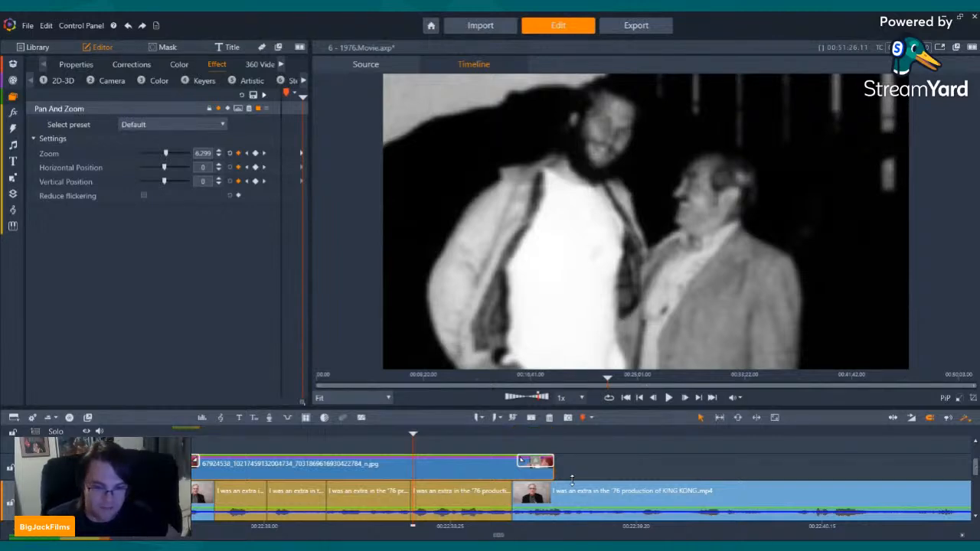
scroll(589, 487, left, 1)
key(Left)
key(Left)
key(Left)
key(Left)
key(Left)
key(Left)
key(Left)
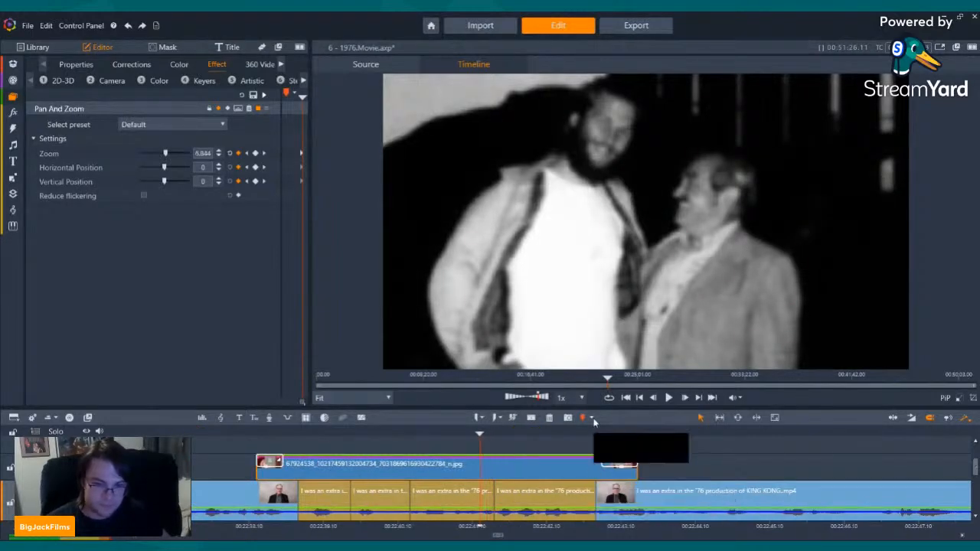
Return to the media library and play the sequence from just before the photo into the following interview clip.
click(244, 434)
click(13, 96)
click(64, 101)
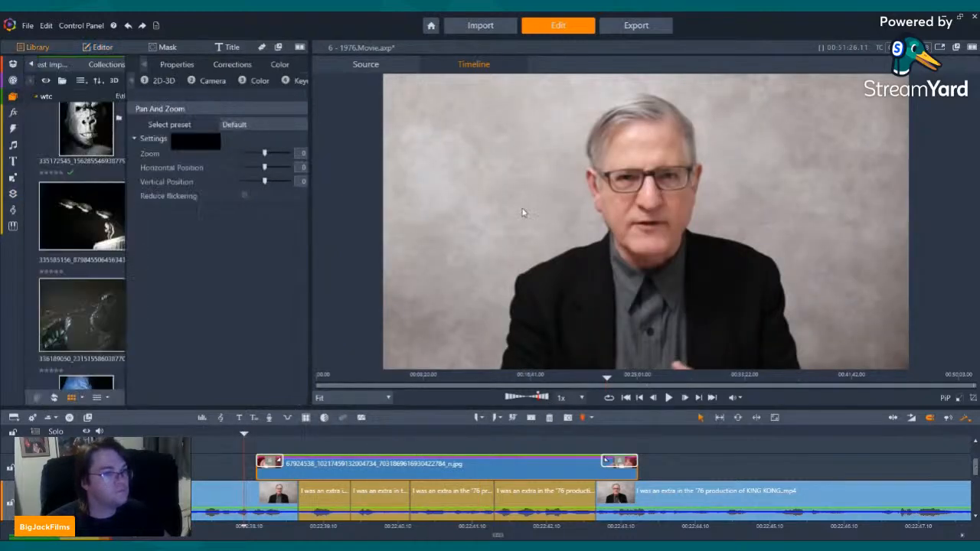
click(668, 398)
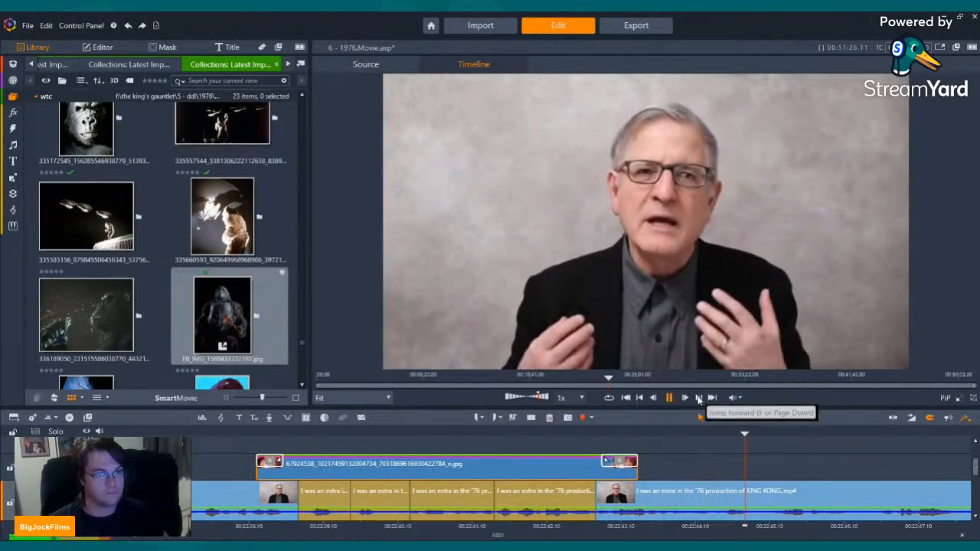
click(699, 398)
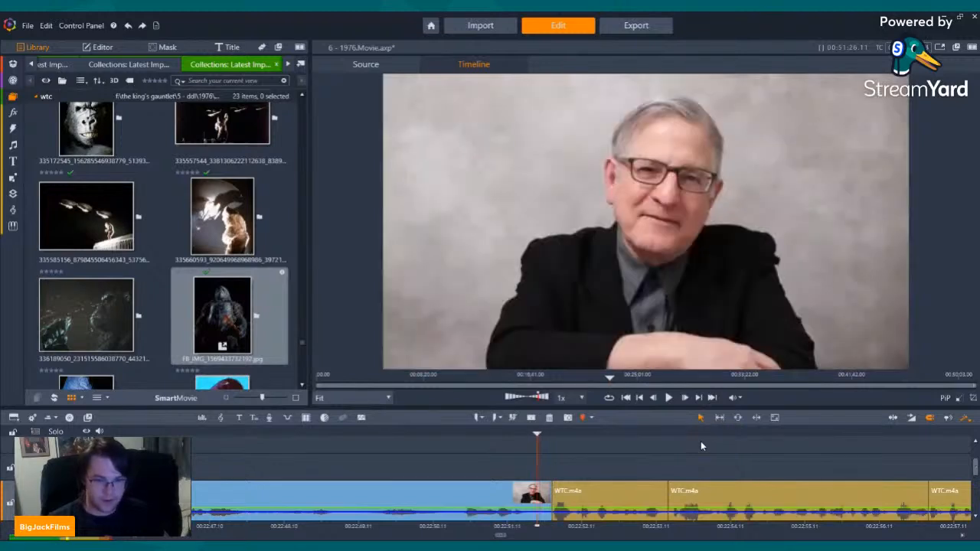
Browse the wtc, skull island, train and wall photo folders in the library for the next image.
click(139, 317)
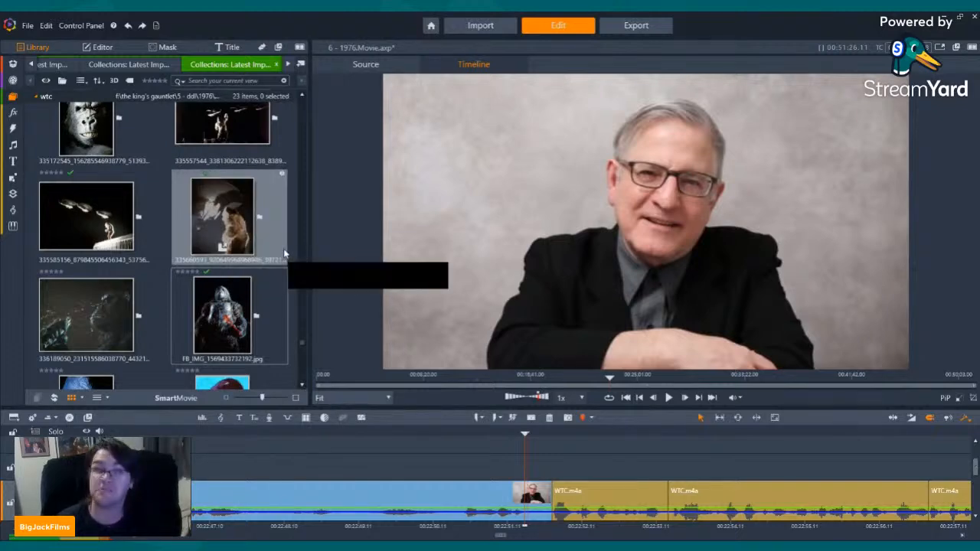
scroll(236, 275, down, 5)
scroll(235, 277, down, 1)
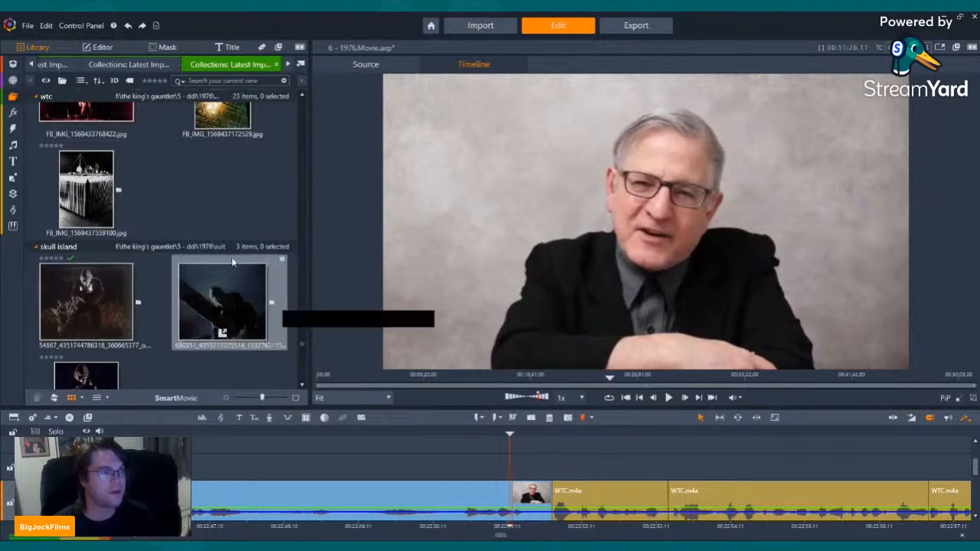
scroll(233, 263, down, 3)
scroll(229, 247, up, 6)
scroll(230, 245, up, 8)
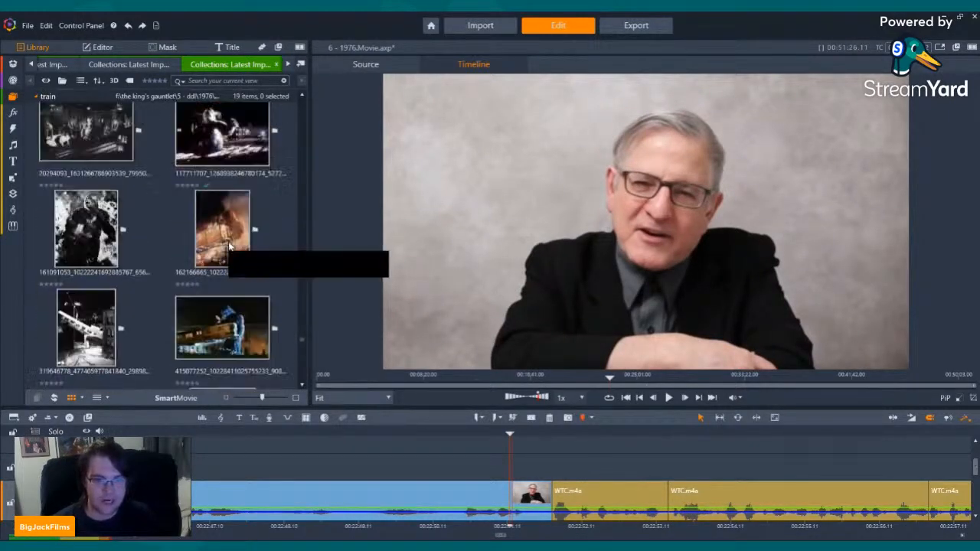
scroll(229, 241, down, 10)
scroll(205, 267, down, 10)
scroll(202, 267, down, 10)
scroll(190, 265, down, 10)
scroll(195, 250, up, 10)
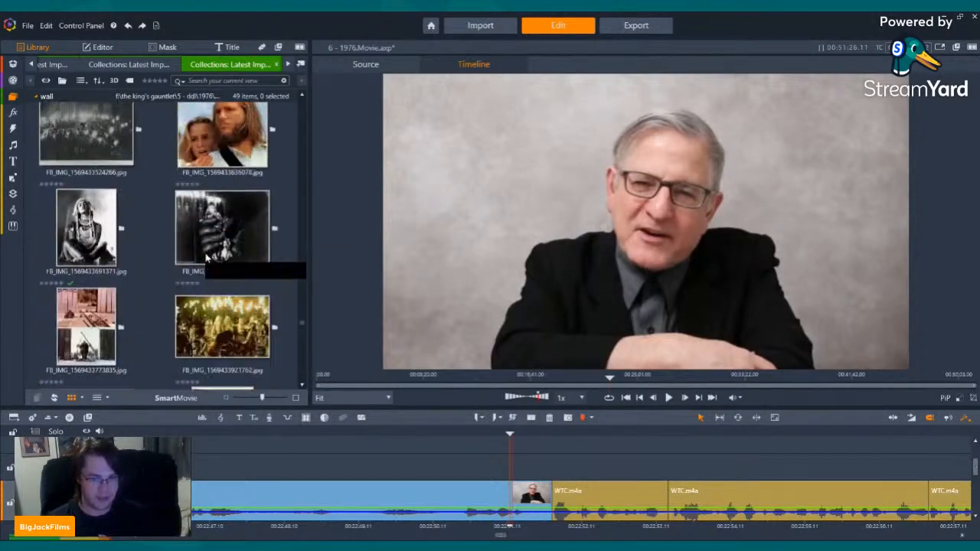
scroll(207, 260, up, 10)
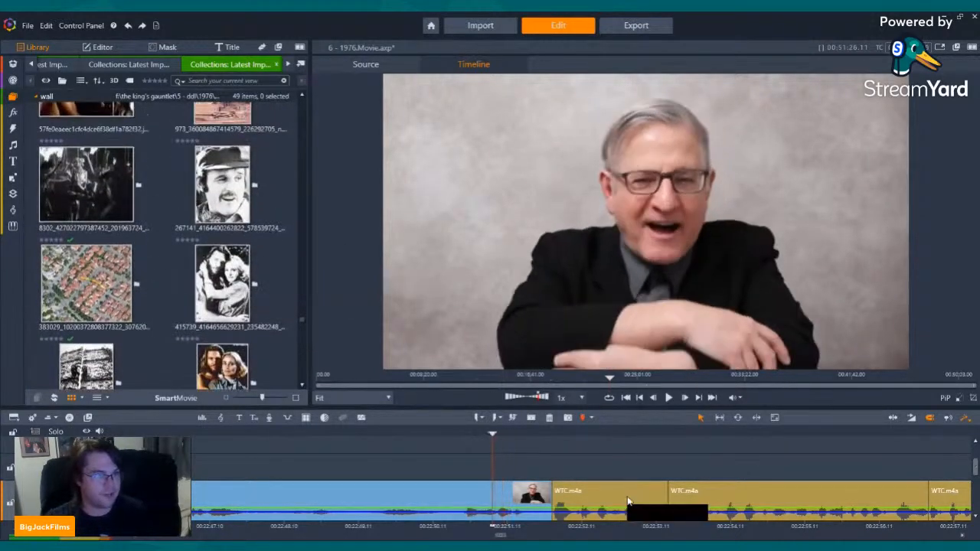
Play the WTC.m4a audio gap from just before it, then browse the press conference and filming photo folders for a matching image.
click(669, 398)
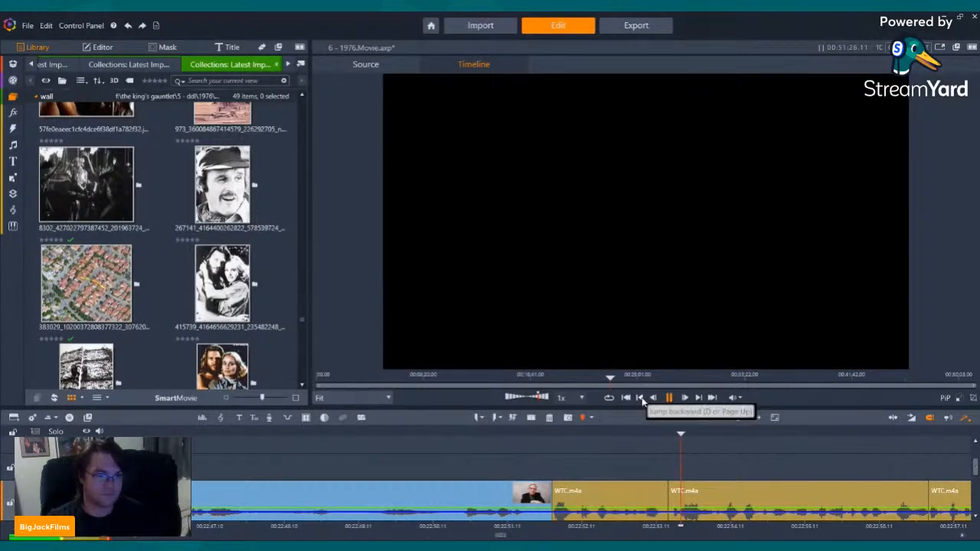
click(640, 398)
scroll(158, 235, up, 3)
scroll(159, 236, up, 10)
scroll(158, 235, up, 10)
scroll(158, 232, up, 10)
scroll(158, 230, up, 10)
scroll(166, 226, down, 3)
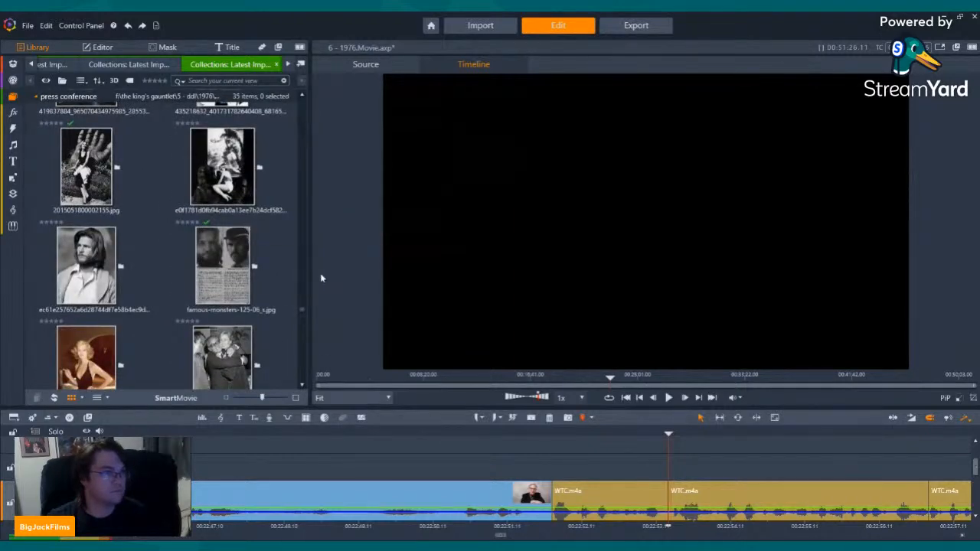
drag(302, 309, 310, 280)
scroll(182, 274, up, 5)
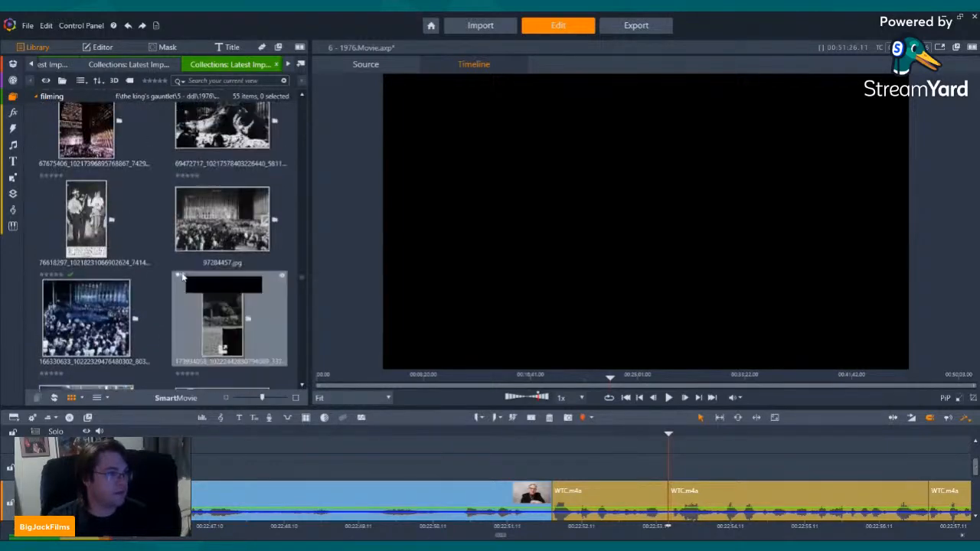
scroll(182, 277, up, 10)
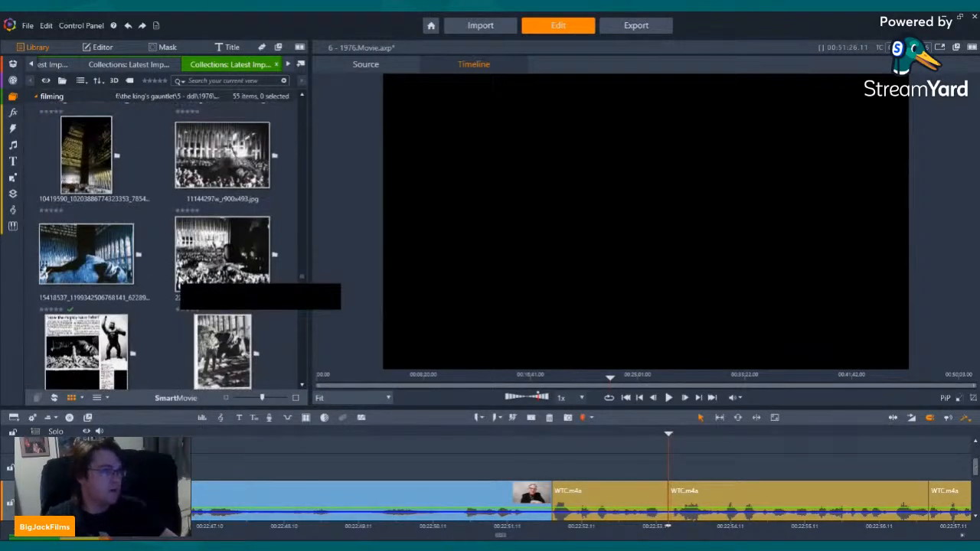
Preview the night-time tower photos in the filming folder and place the colour one above the start of the WTC.m4a clips.
click(73, 289)
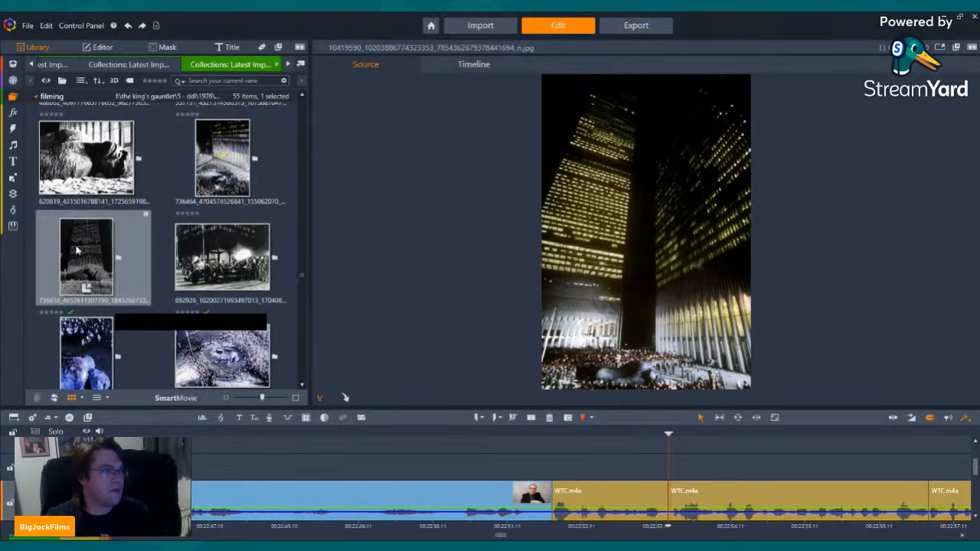
click(127, 257)
scroll(126, 265, down, 3)
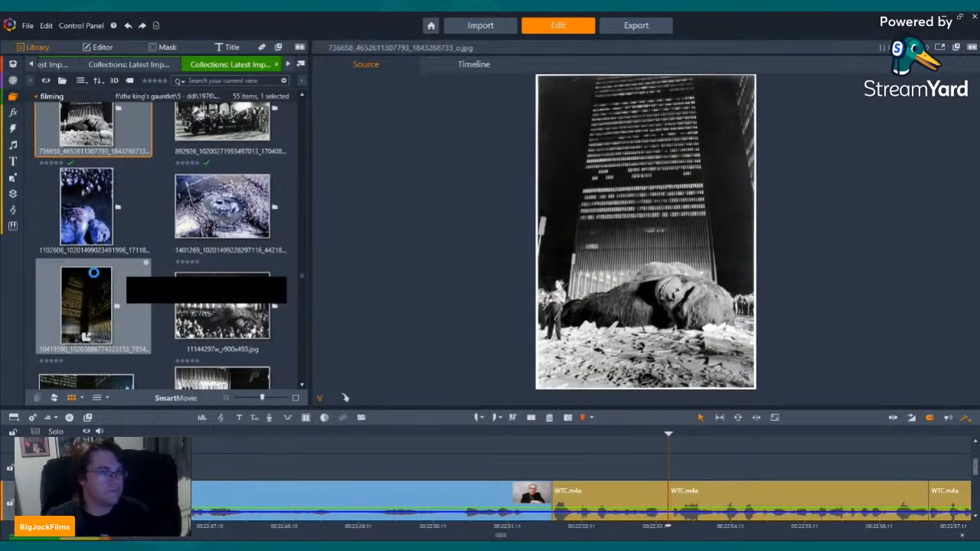
click(95, 272)
drag(93, 273, 536, 462)
Extend the tower photo to the end of the second WTC.m4a clip and apply Pan and Zoom to close in on the lit windows.
click(668, 397)
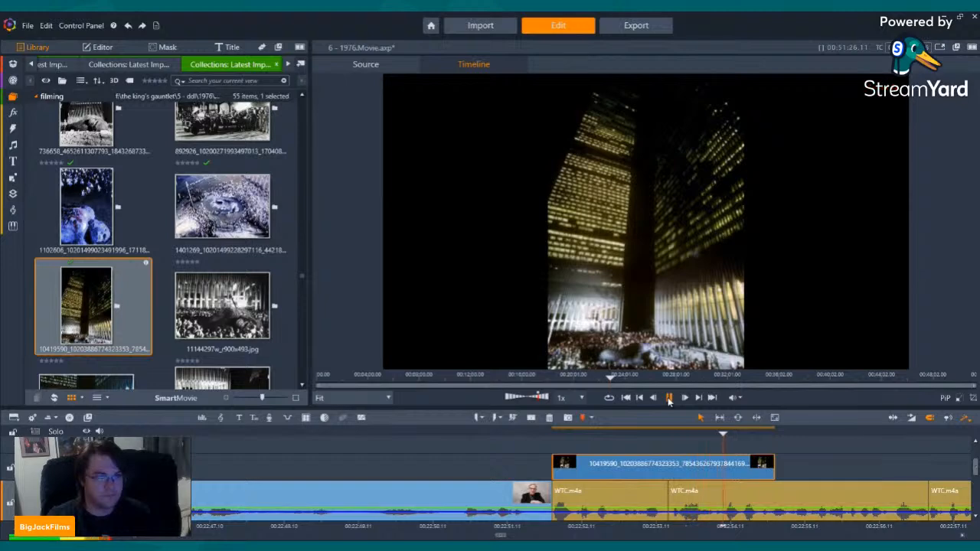
click(669, 400)
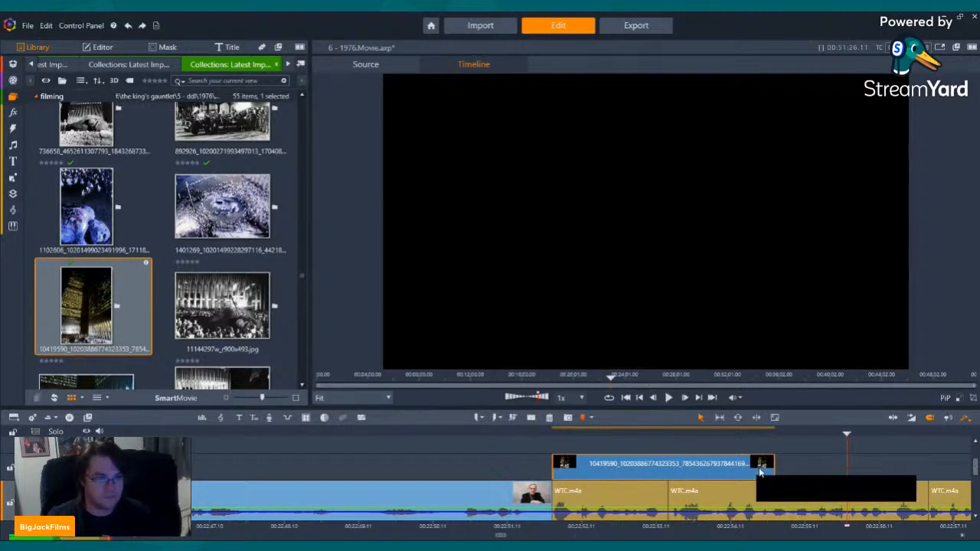
drag(768, 467, 927, 467)
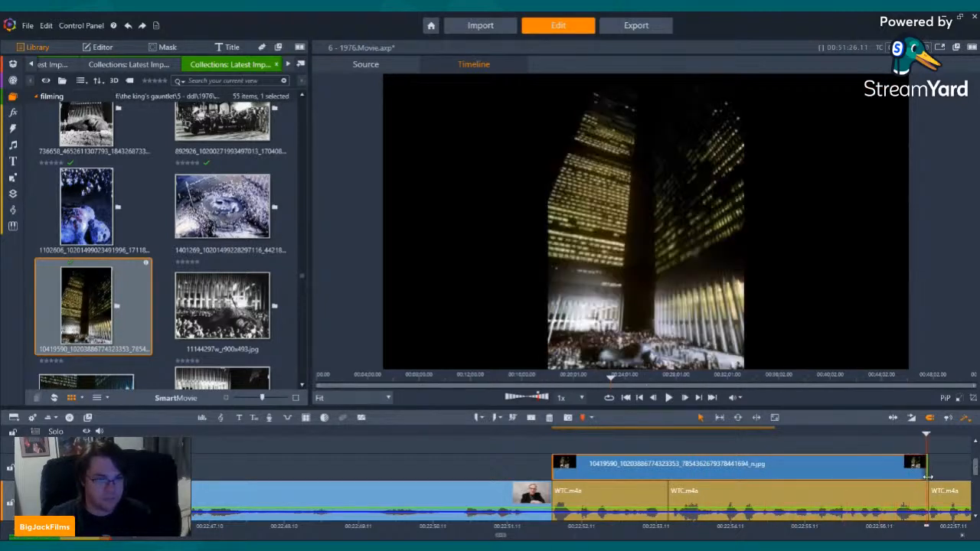
right_click(819, 465)
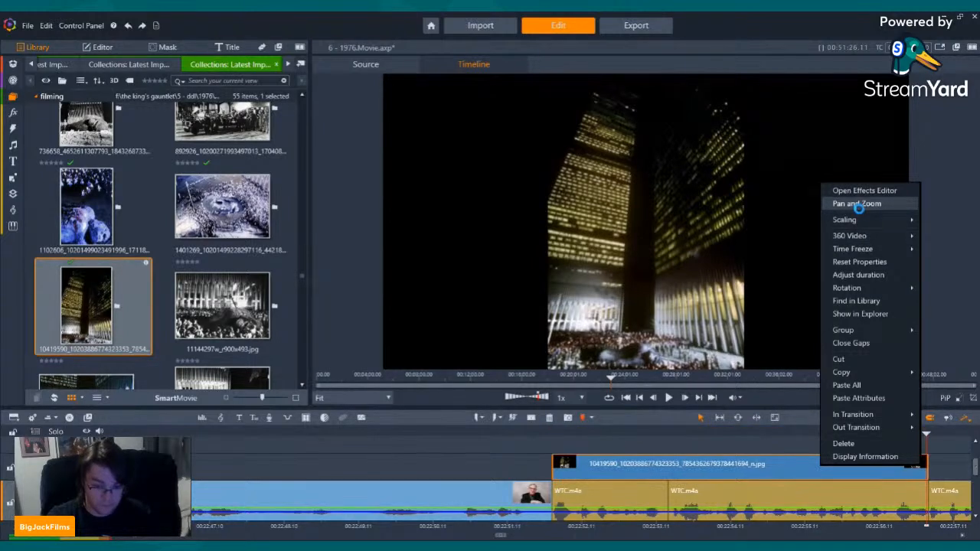
click(857, 203)
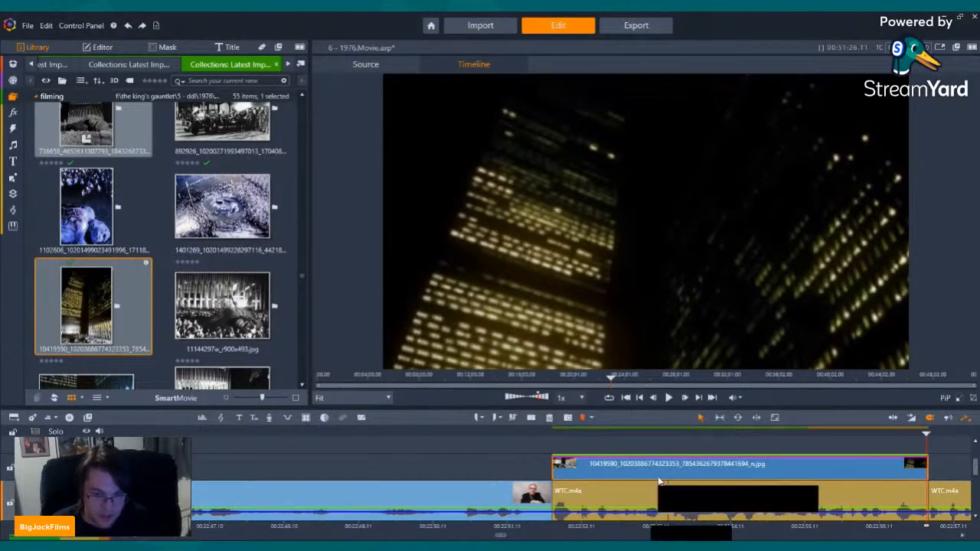
Step back from the tower photo's end and play it to examine its pan and zoom motion.
key(Left)
key(Left)
key(Left)
key(Left)
key(Left)
key(Left)
key(Left)
key(Left)
key(Left)
key(Left)
key(Left)
key(Left)
key(Left)
key(Left)
key(Left)
key(Left)
key(Left)
key(Left)
key(Left)
key(Left)
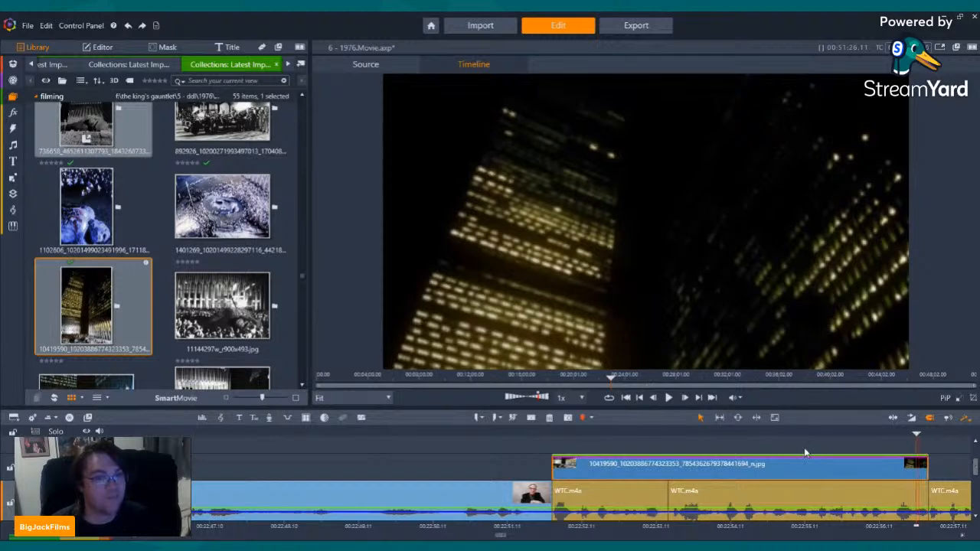
click(509, 435)
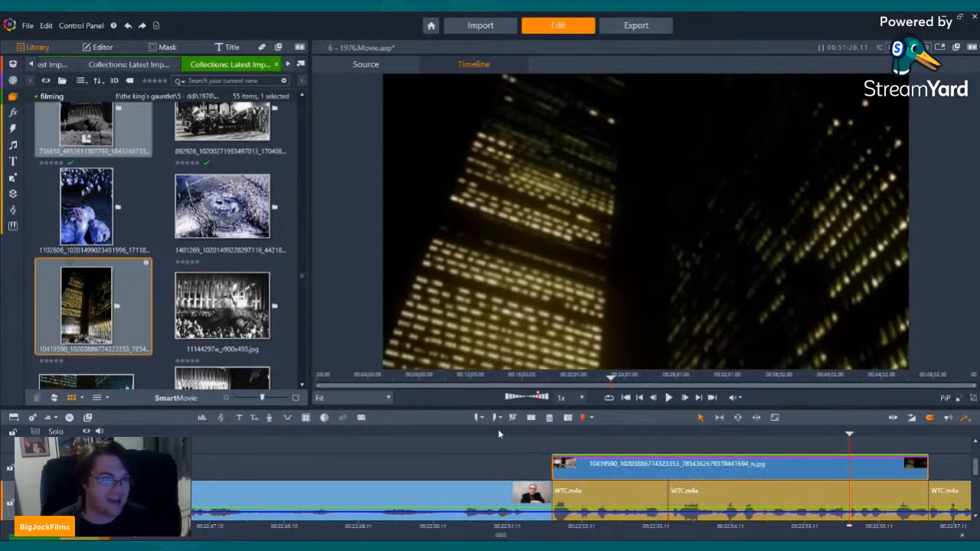
click(669, 397)
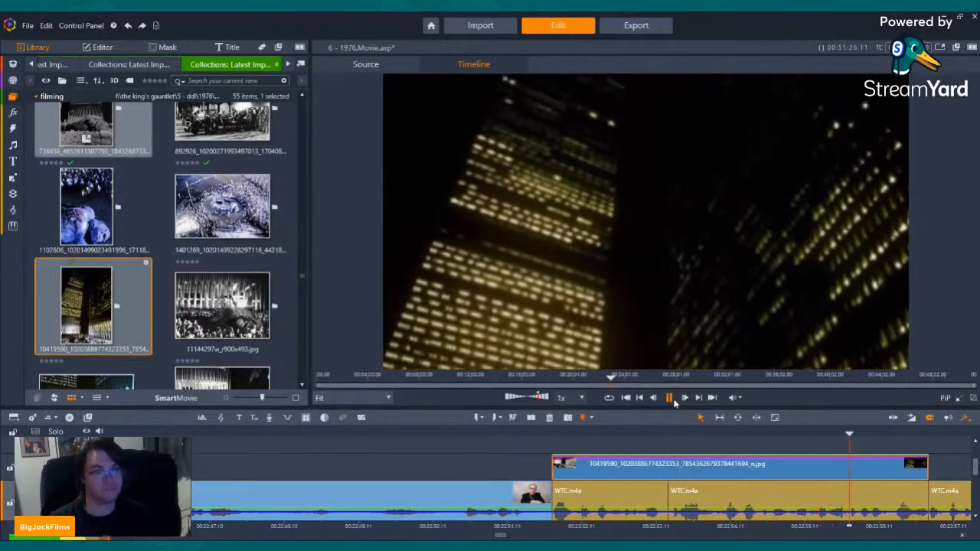
click(669, 397)
Delete the tower photo from above the WTC.m4a clips.
right_click(579, 473)
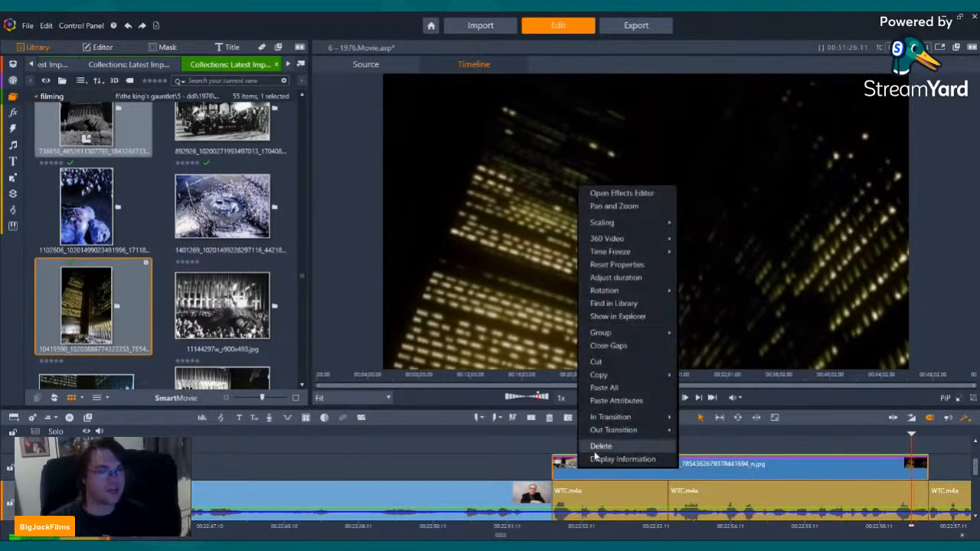
click(601, 446)
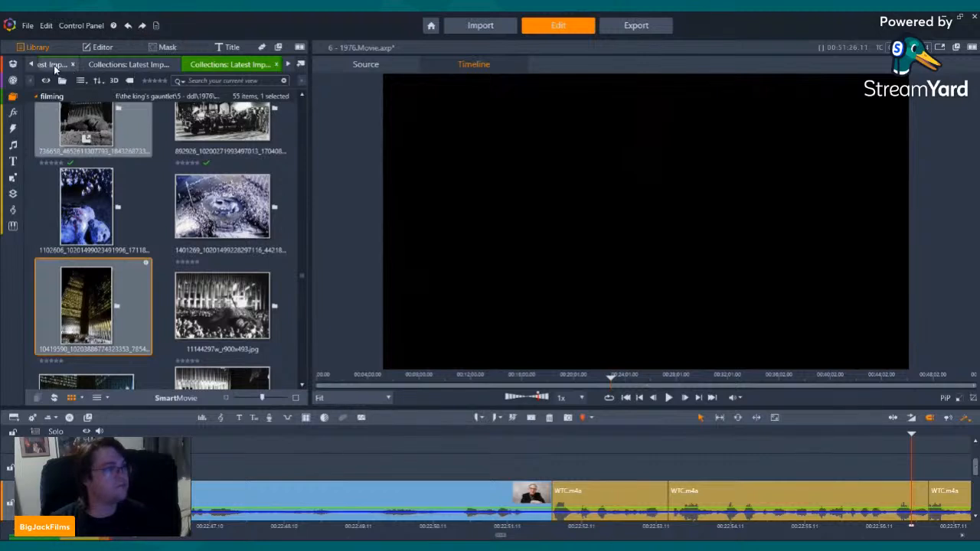
Show the King Kong 1976 TV CUT scenes in the library and move the playhead back to the start of Living For The City.mp3.
click(53, 67)
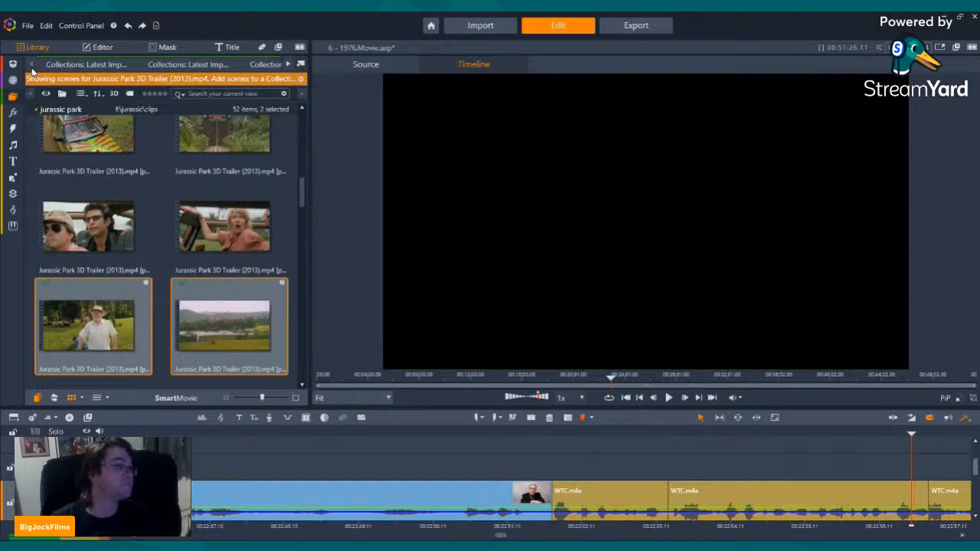
click(326, 434)
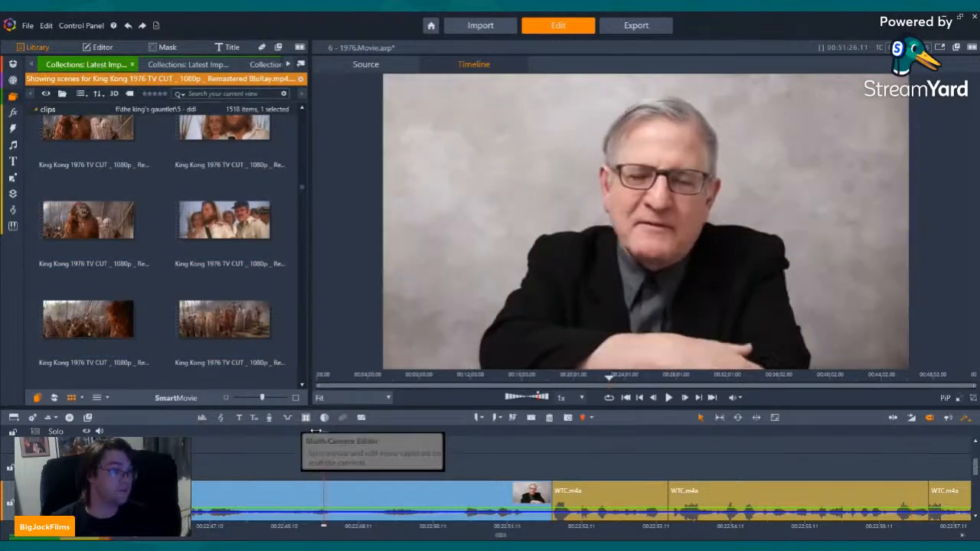
key(ctrl+Left)
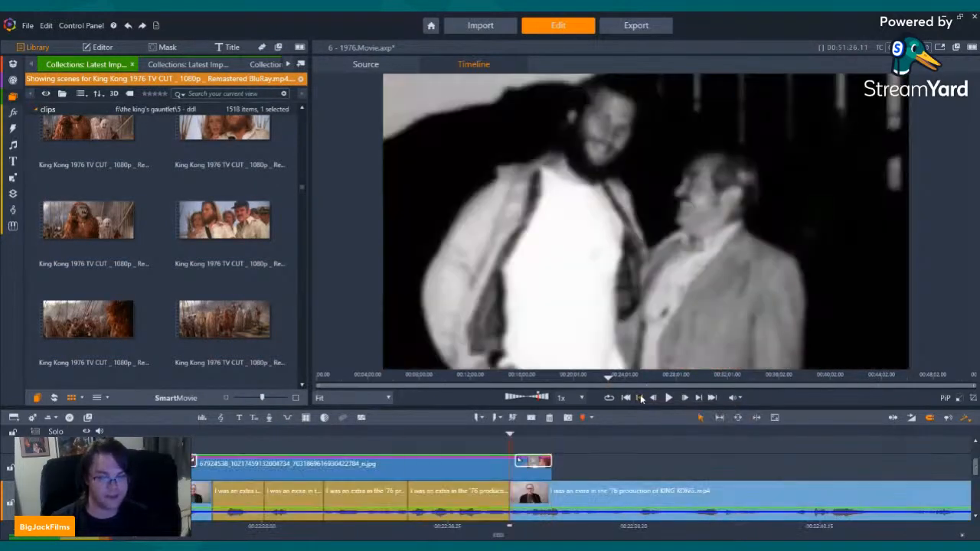
click(640, 397)
click(640, 398)
click(641, 397)
click(641, 397)
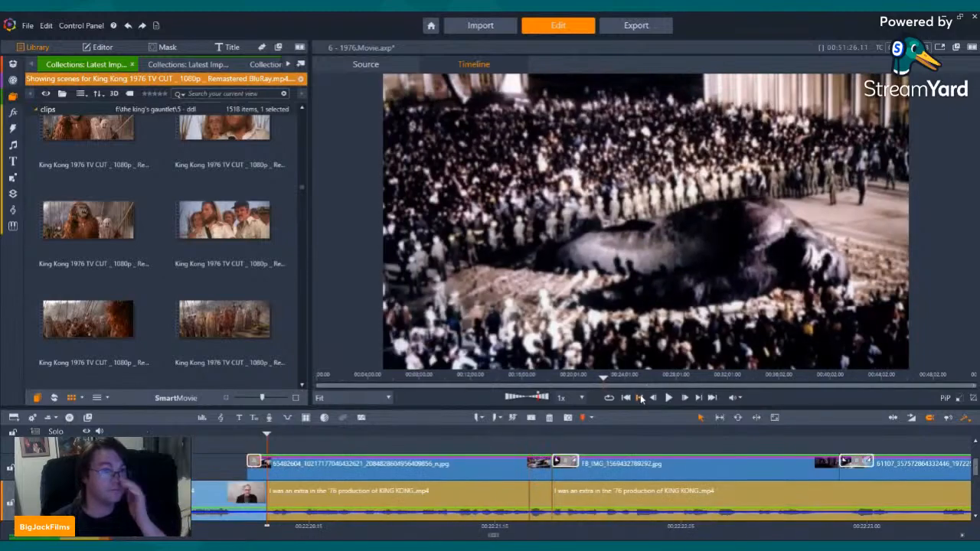
click(641, 397)
click(641, 397)
click(641, 397)
click(640, 397)
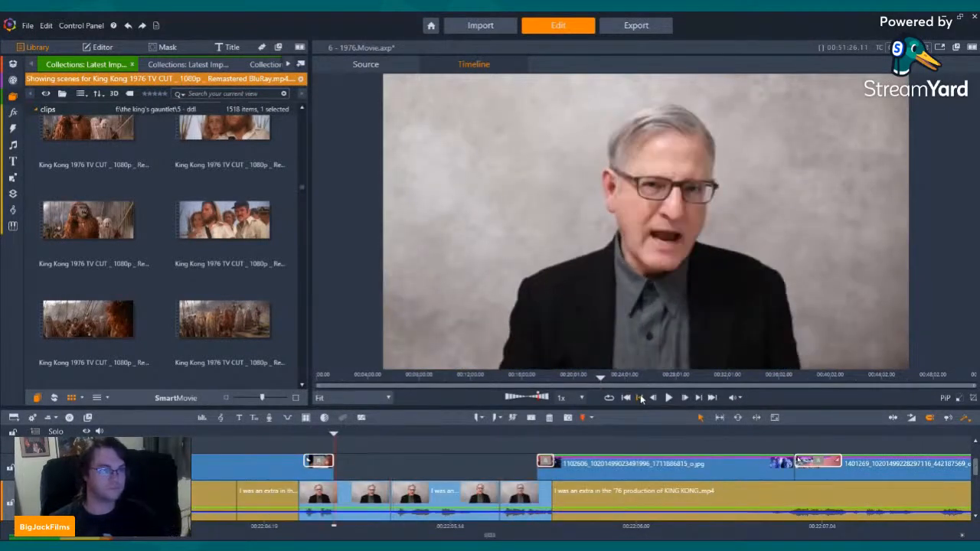
click(641, 397)
click(641, 397)
click(640, 398)
click(641, 398)
click(640, 397)
click(641, 398)
click(640, 397)
click(641, 397)
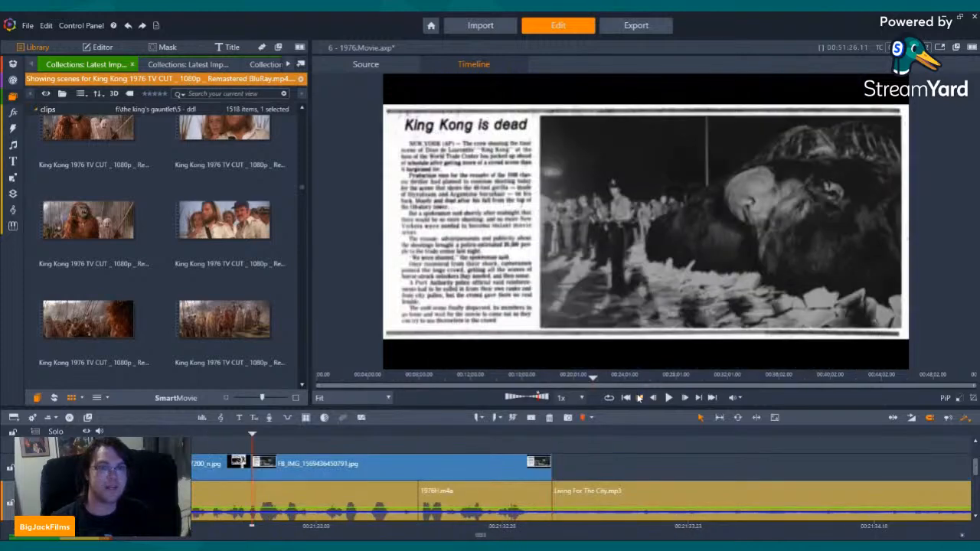
click(640, 397)
click(698, 397)
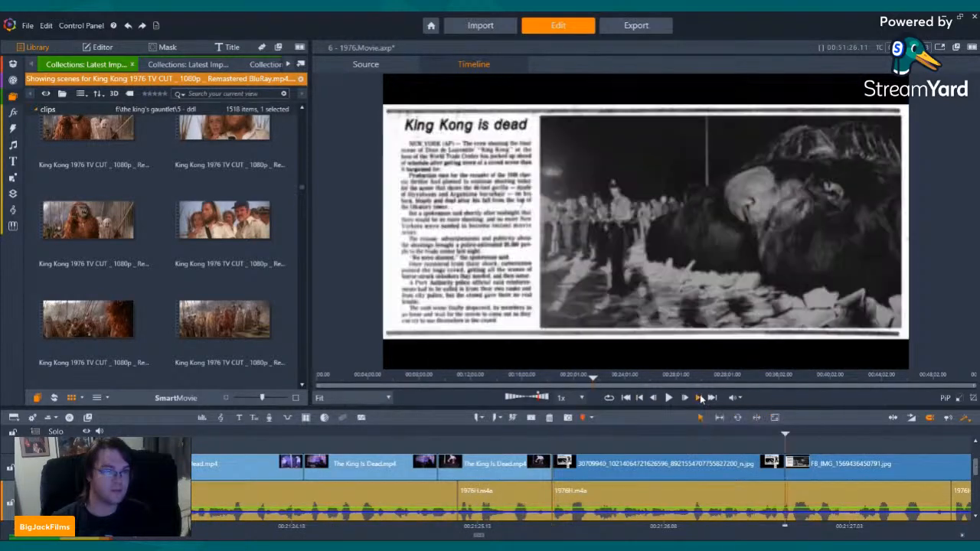
click(698, 398)
Look through the New York scenes of King Kong 1976 TV CUT, previewing the river, couple and officials shots.
scroll(206, 193, down, 5)
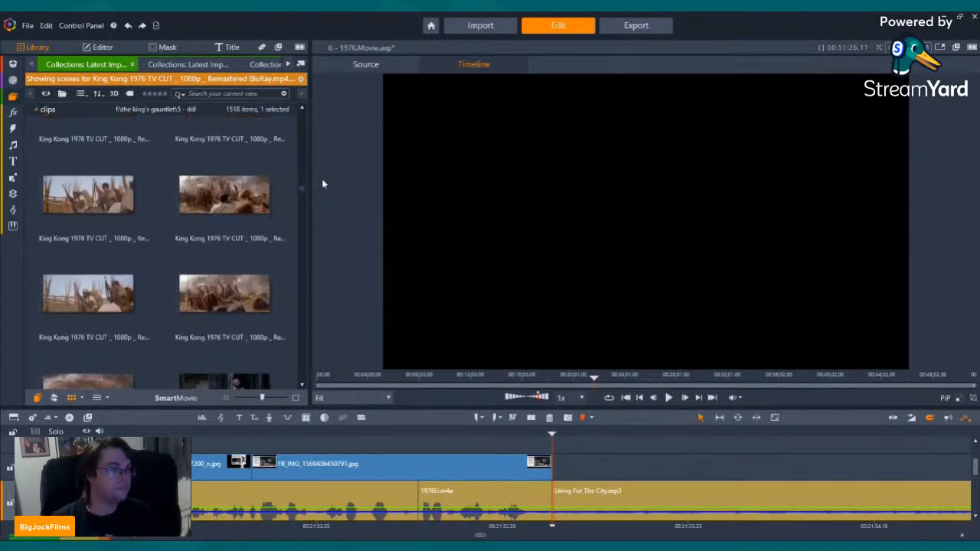
drag(303, 193, 301, 332)
scroll(230, 237, down, 5)
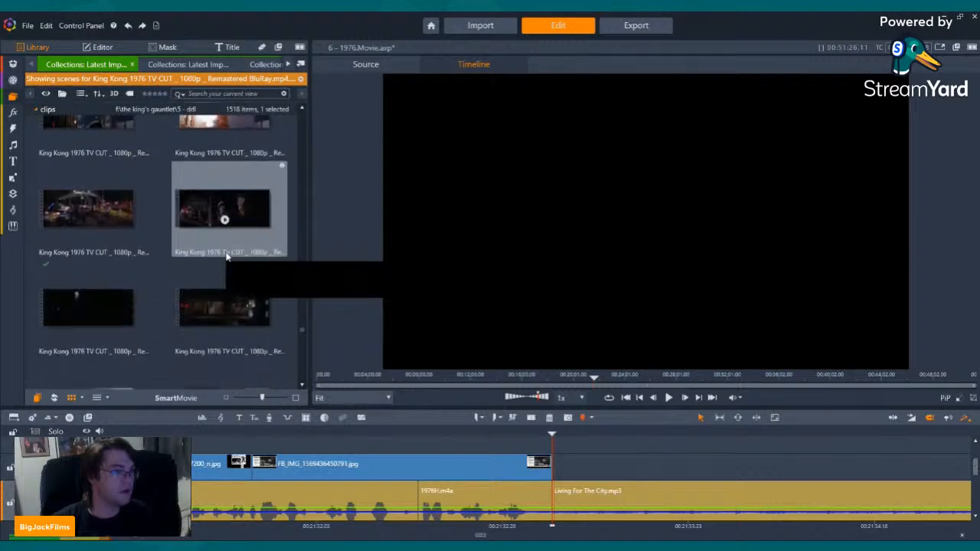
scroll(222, 262, down, 5)
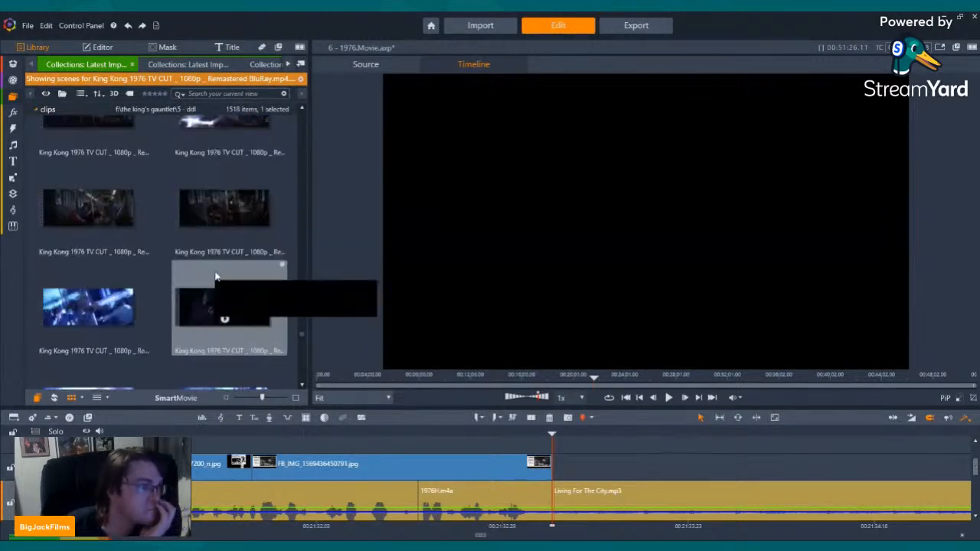
scroll(218, 272, down, 5)
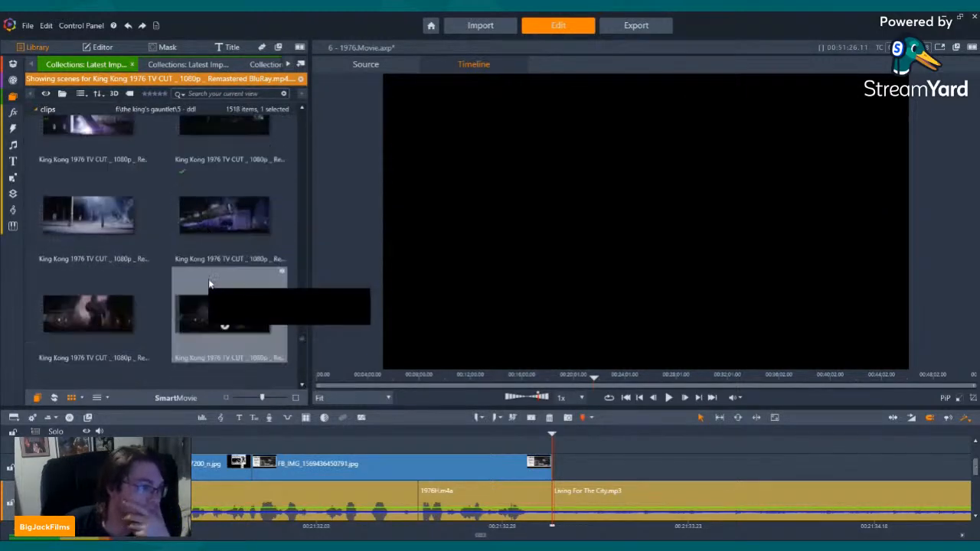
scroll(226, 268, down, 1)
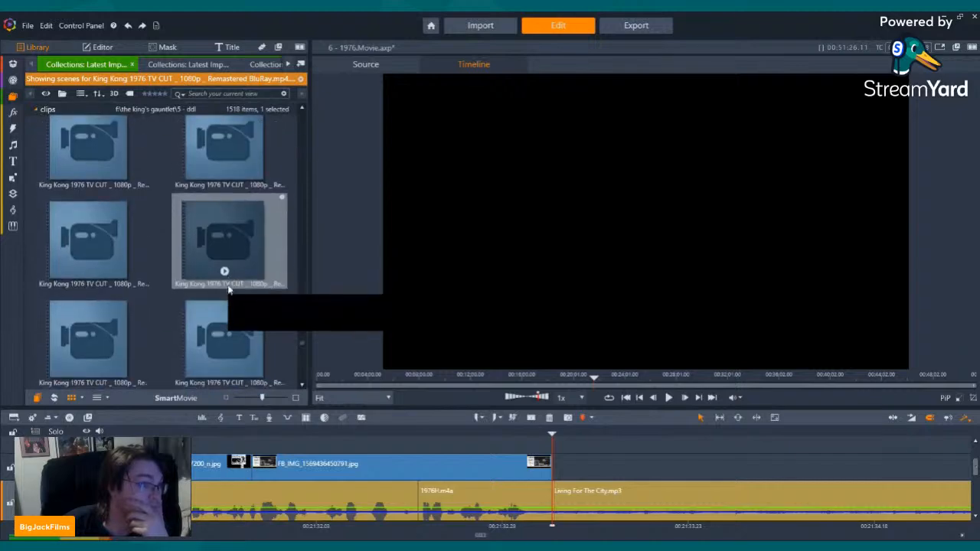
click(238, 336)
scroll(237, 329, down, 2)
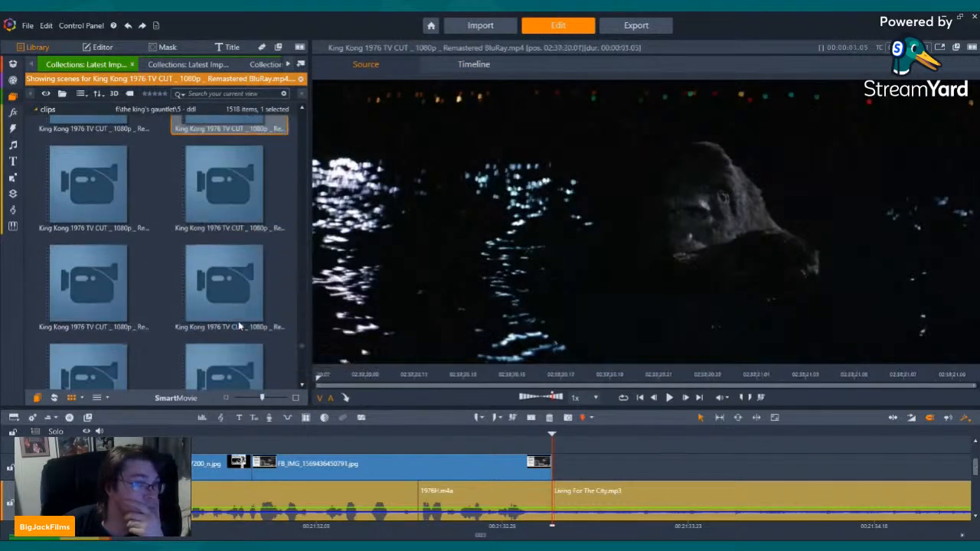
click(235, 309)
scroll(235, 309, down, 1)
click(237, 310)
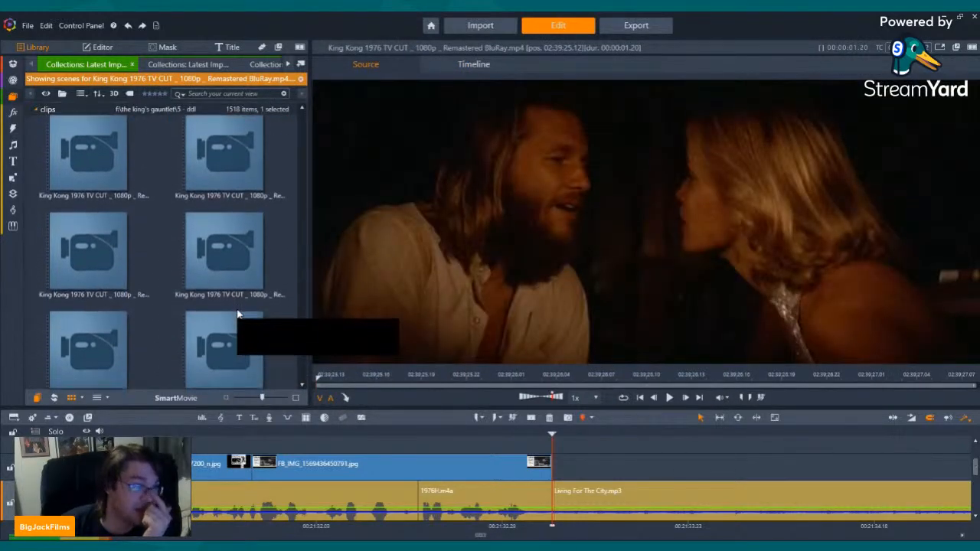
scroll(238, 313, down, 3)
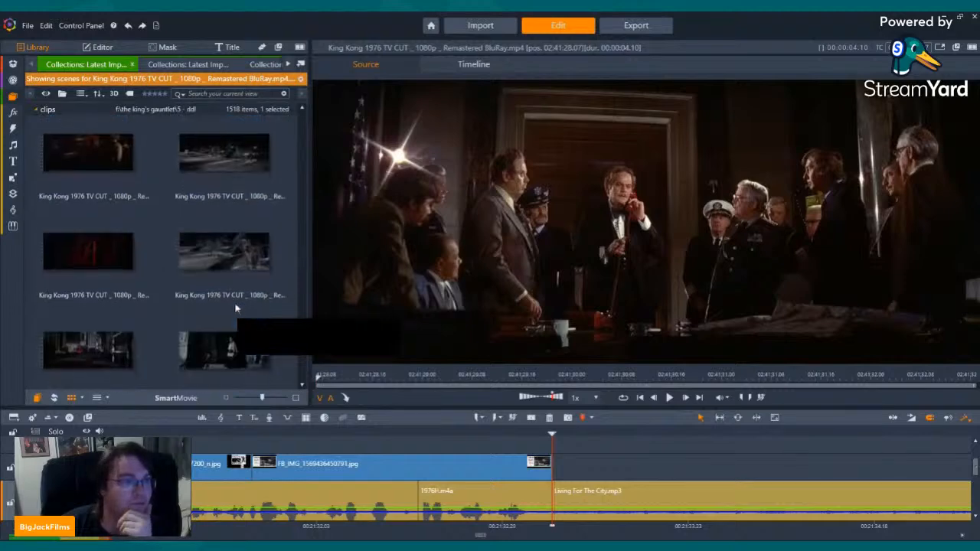
Place the scene of Kong's face against the lit tower windows at the start of Living For The City.mp3.
scroll(221, 264, down, 1)
scroll(221, 257, down, 3)
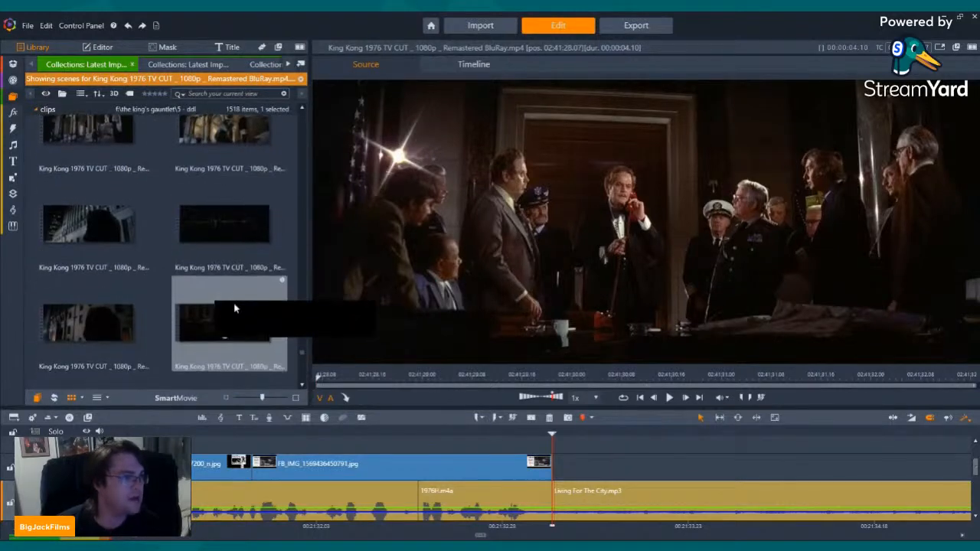
scroll(193, 203, down, 3)
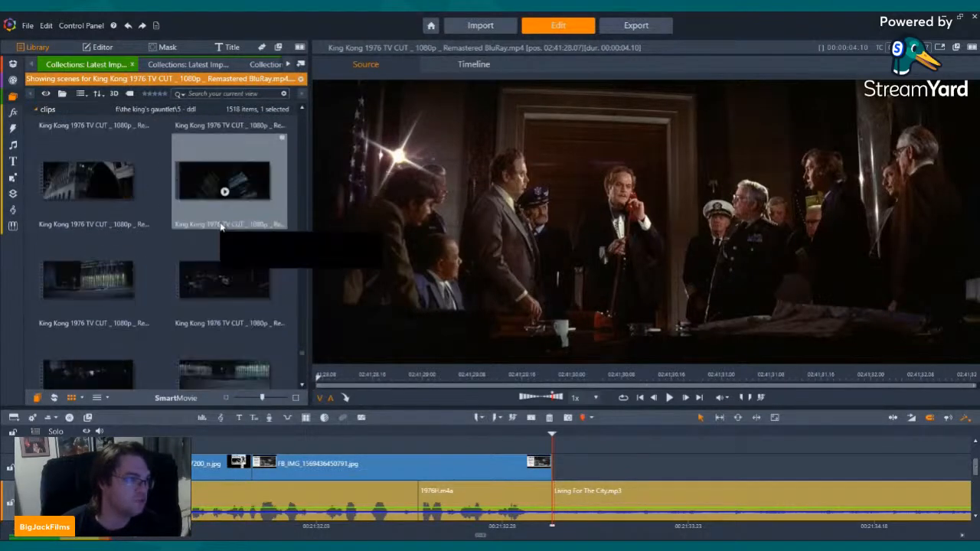
scroll(247, 258, down, 5)
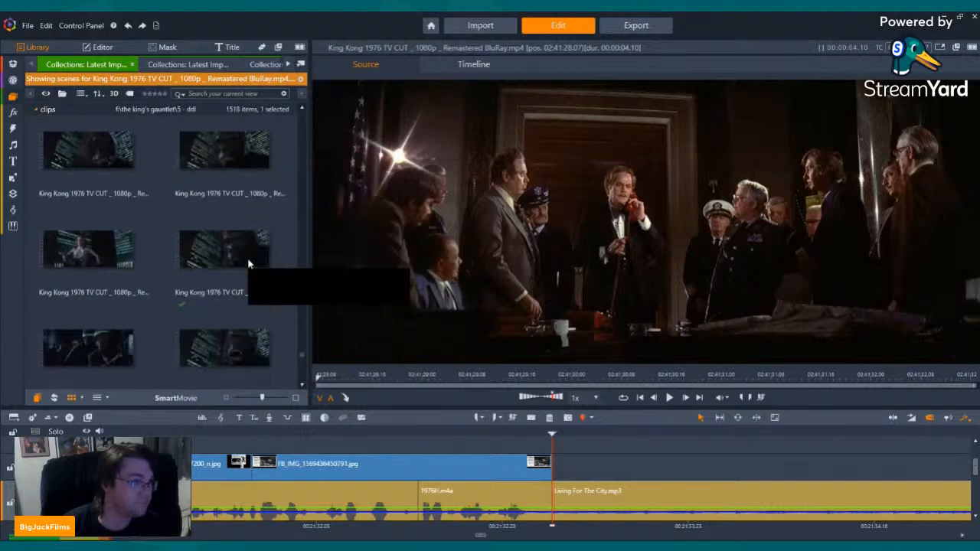
scroll(248, 264, down, 3)
scroll(249, 264, up, 4)
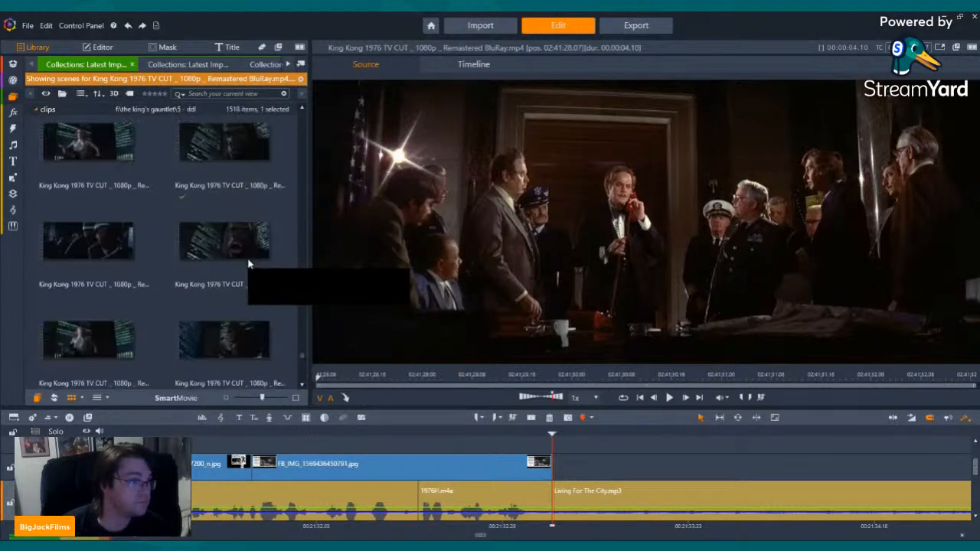
click(221, 229)
key(space)
drag(221, 226, 561, 471)
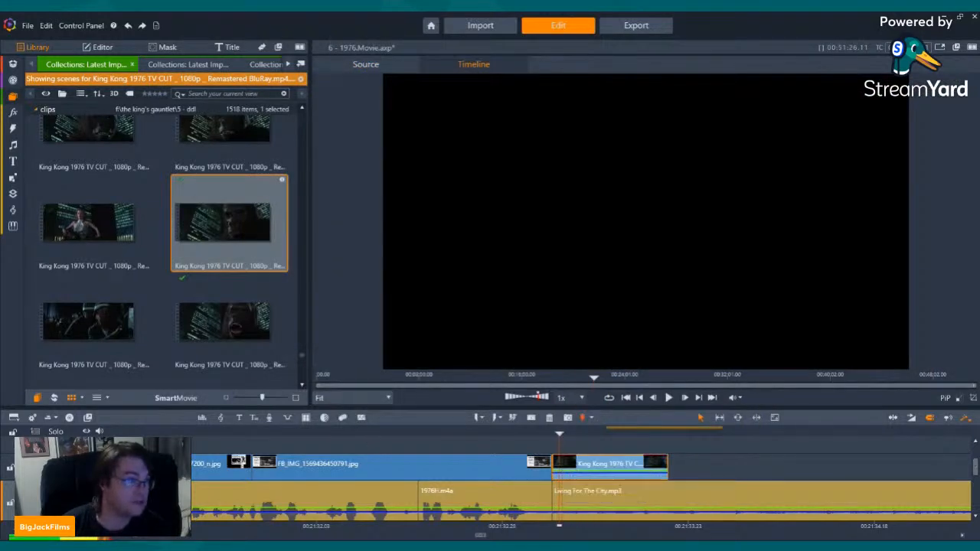
Display the audio mixer and play the timeline from just before the Kong close-up through its end.
click(203, 419)
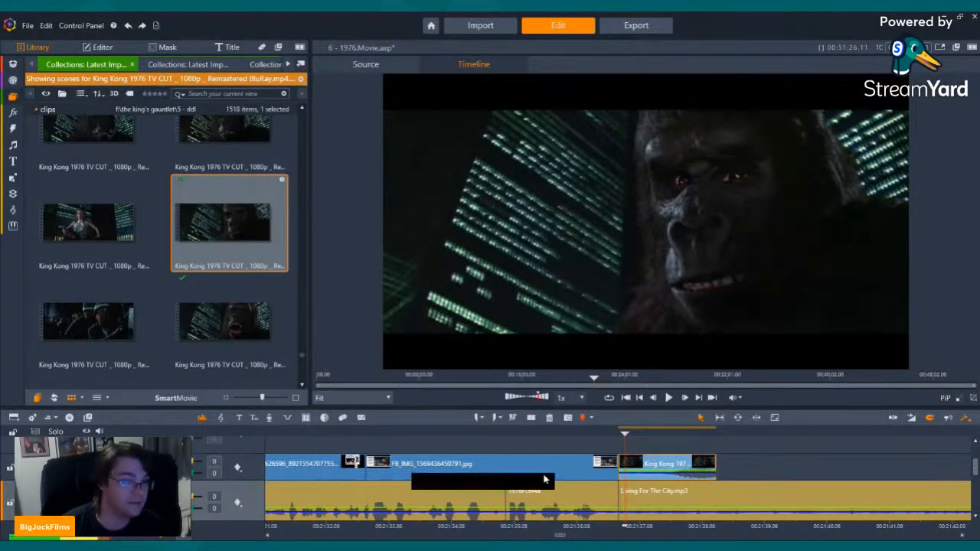
key(Right)
key(Right)
key(Right)
key(Left)
key(Left)
key(Left)
key(Left)
key(Left)
key(Left)
key(Left)
key(Left)
key(Left)
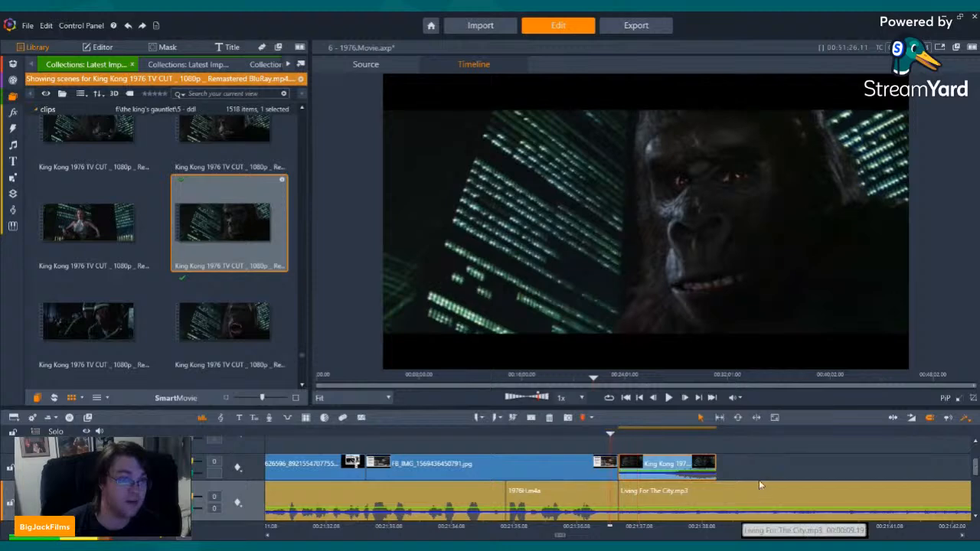
click(674, 398)
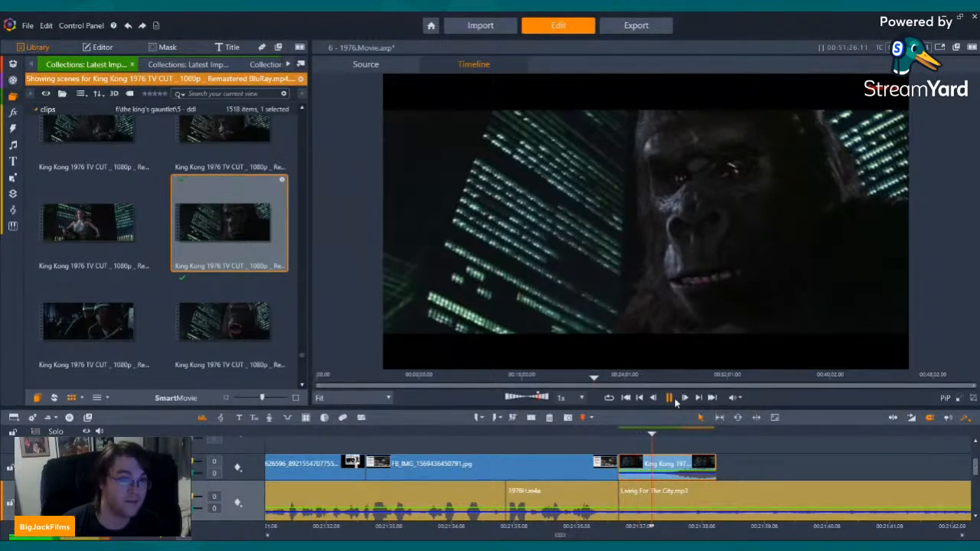
click(670, 398)
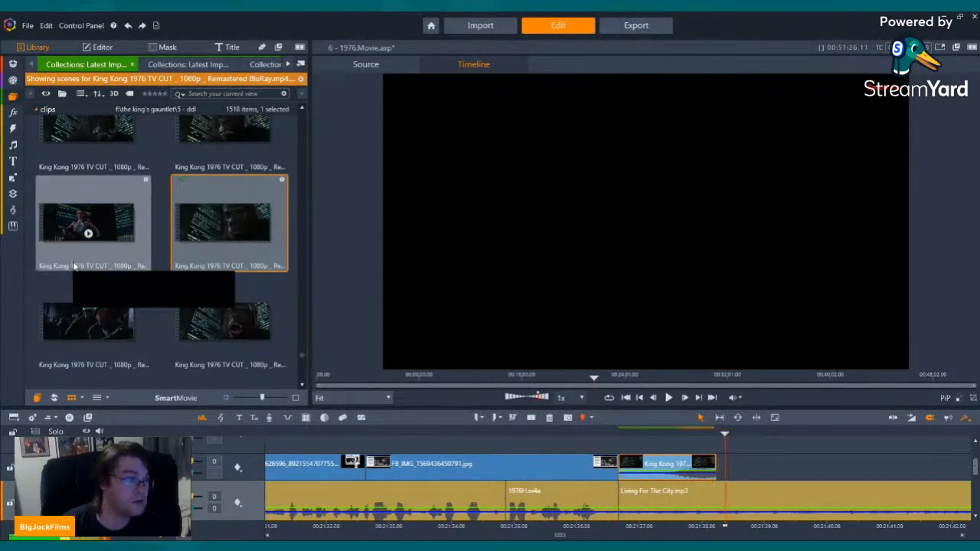
Preview the scenes of Kong climbing the tower, seen from the side and from above.
scroll(160, 248, down, 2)
scroll(163, 257, down, 5)
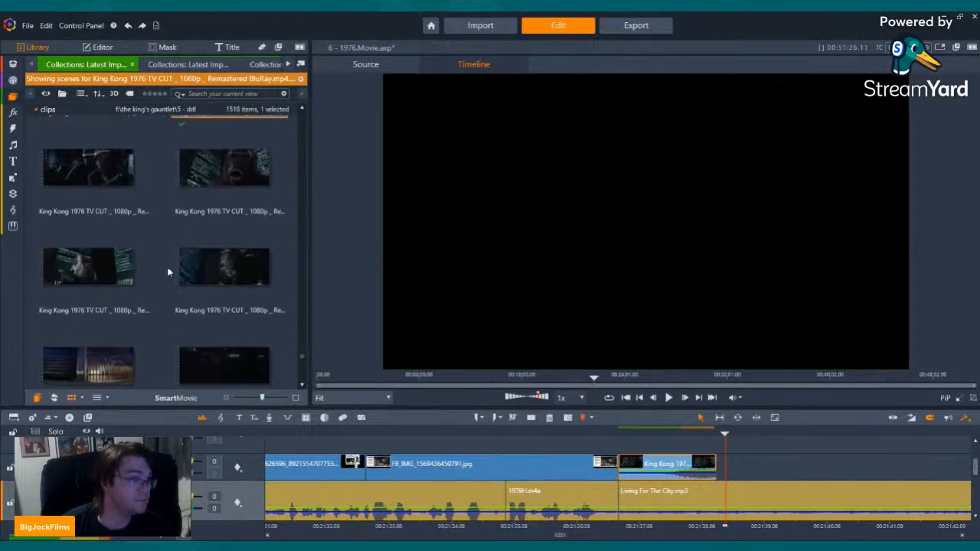
scroll(207, 230, down, 2)
scroll(197, 223, down, 2)
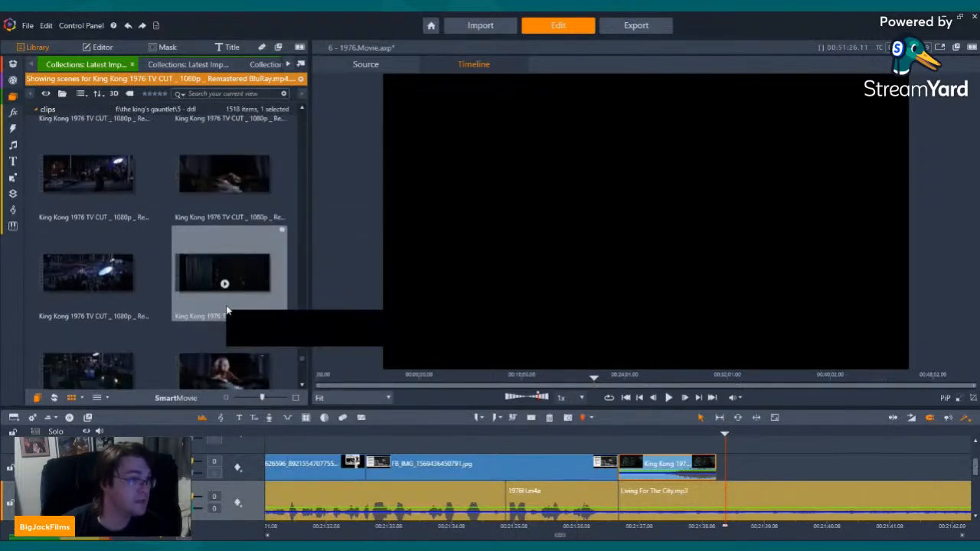
click(224, 282)
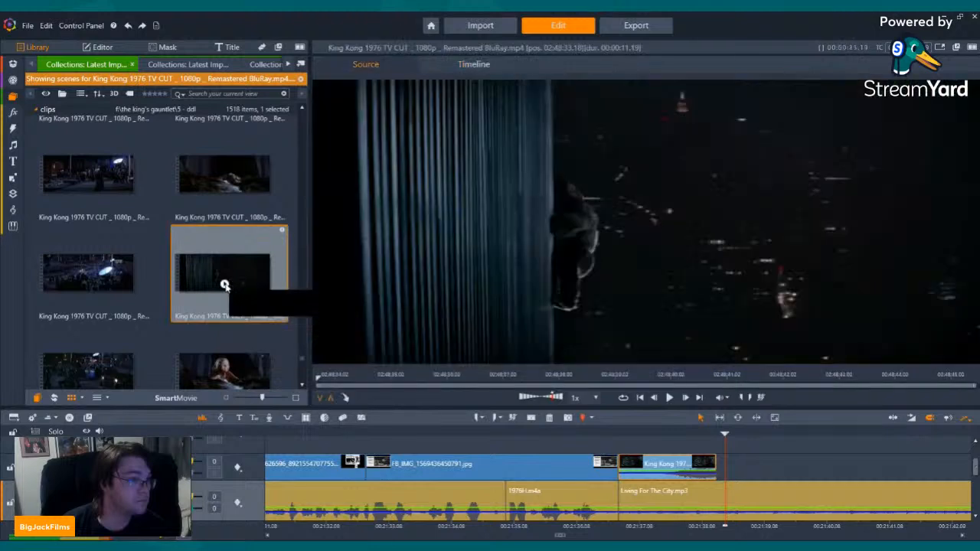
click(670, 397)
scroll(169, 282, down, 1)
scroll(170, 276, down, 1)
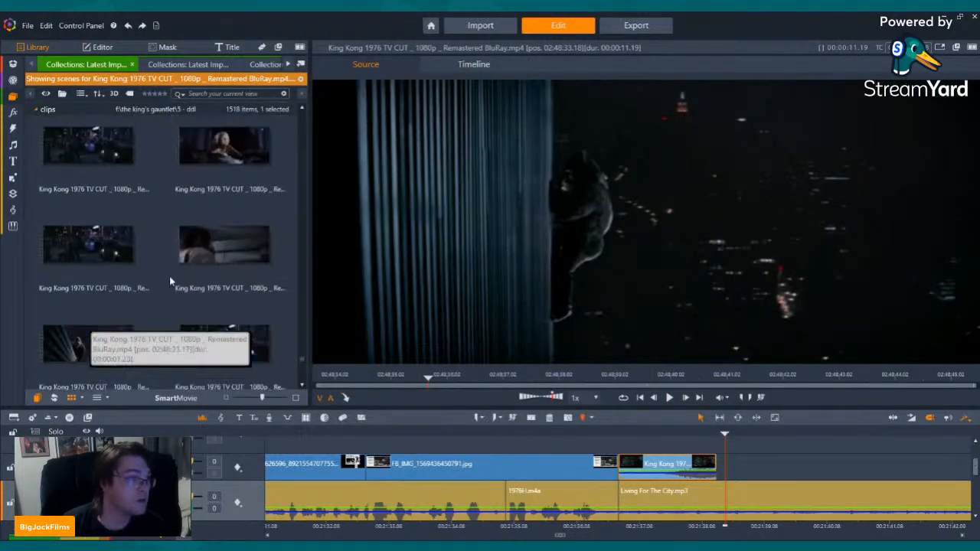
click(87, 293)
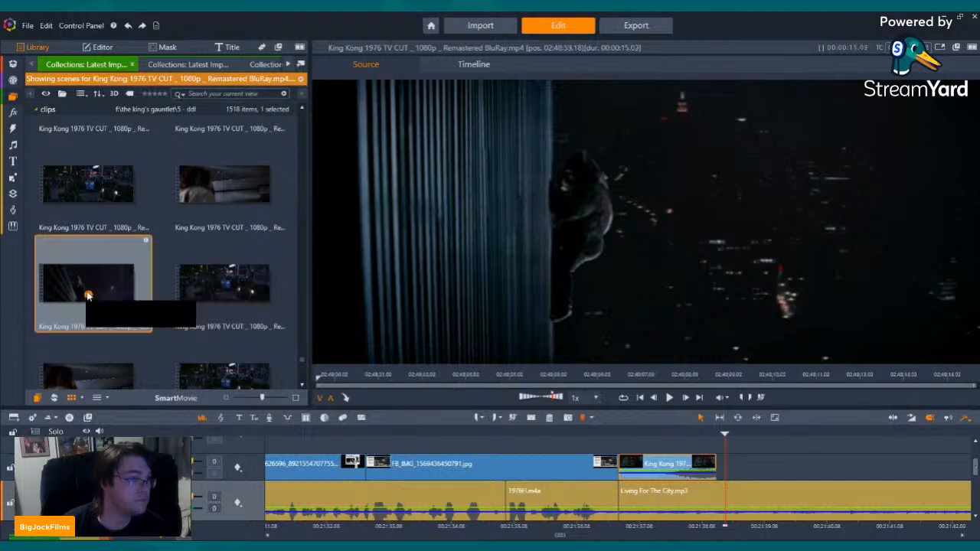
click(667, 397)
scroll(111, 277, down, 3)
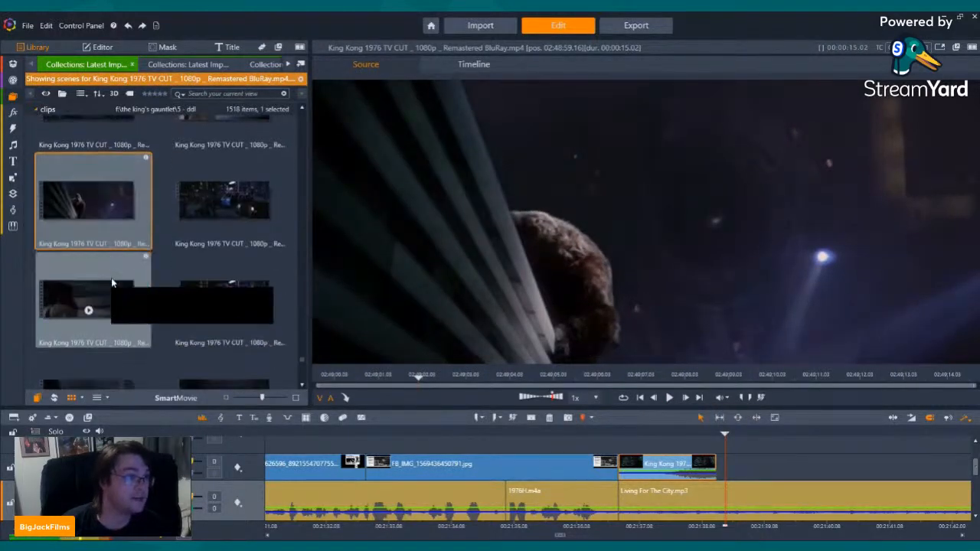
Preview the next high-angle shot of Kong climbing, place it right after the Kong close-up and turn off its audio.
click(92, 355)
click(89, 350)
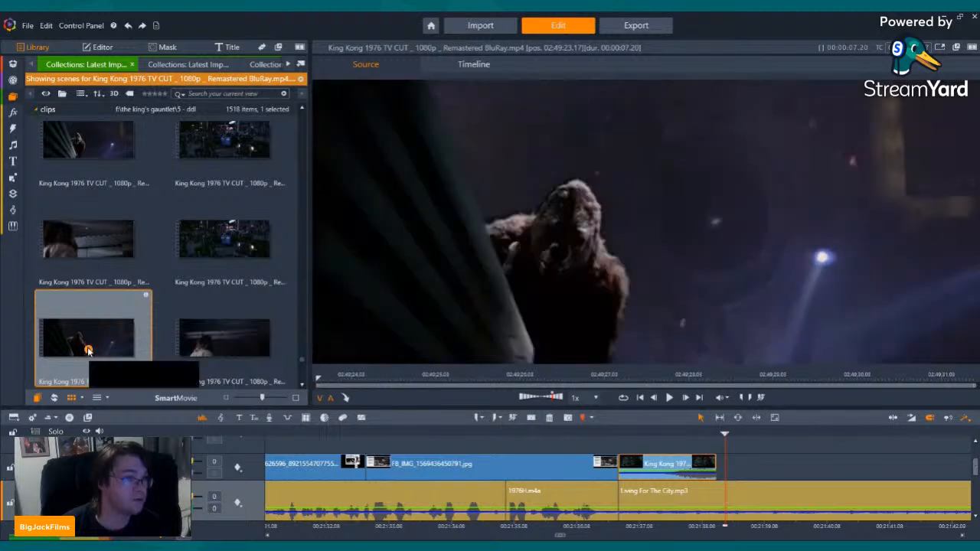
click(670, 397)
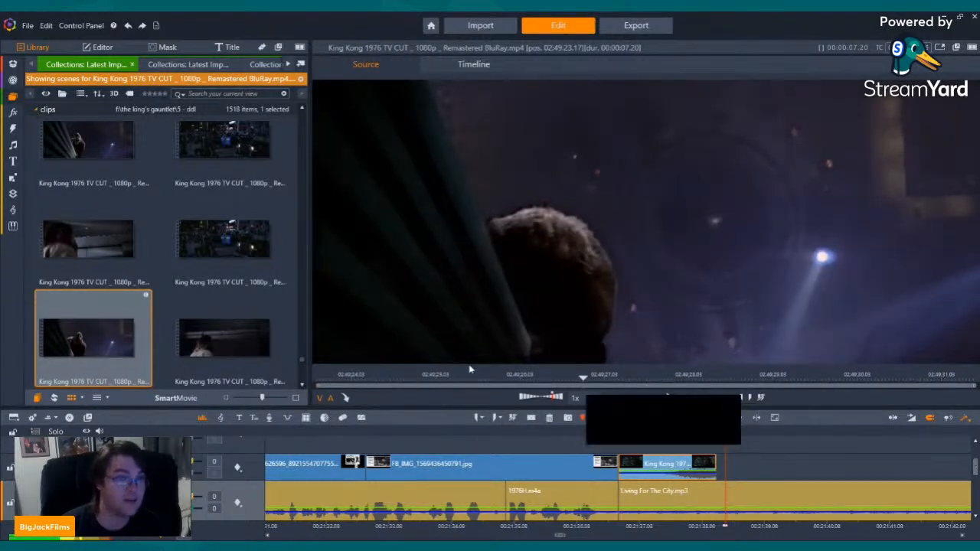
scroll(246, 315, down, 5)
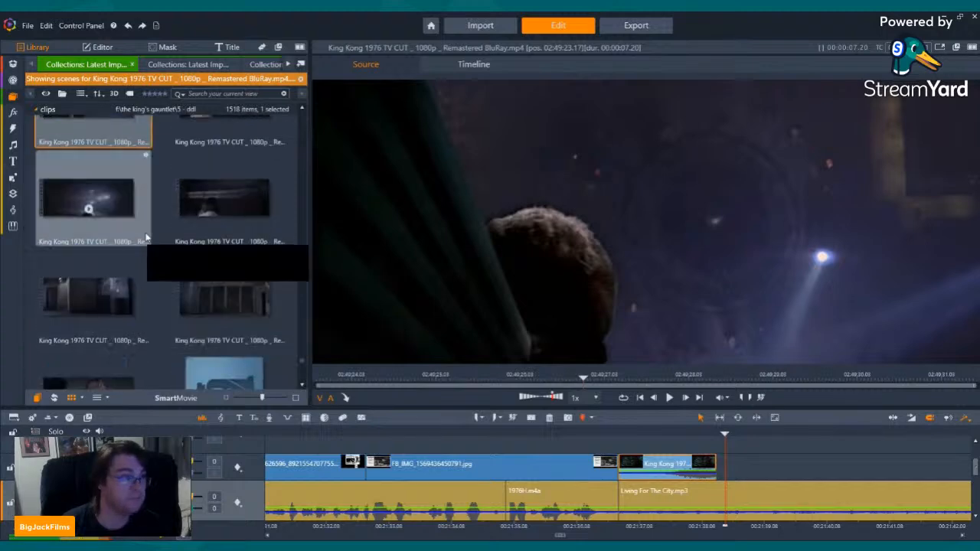
scroll(122, 218, up, 3)
drag(75, 226, 733, 462)
right_click(734, 463)
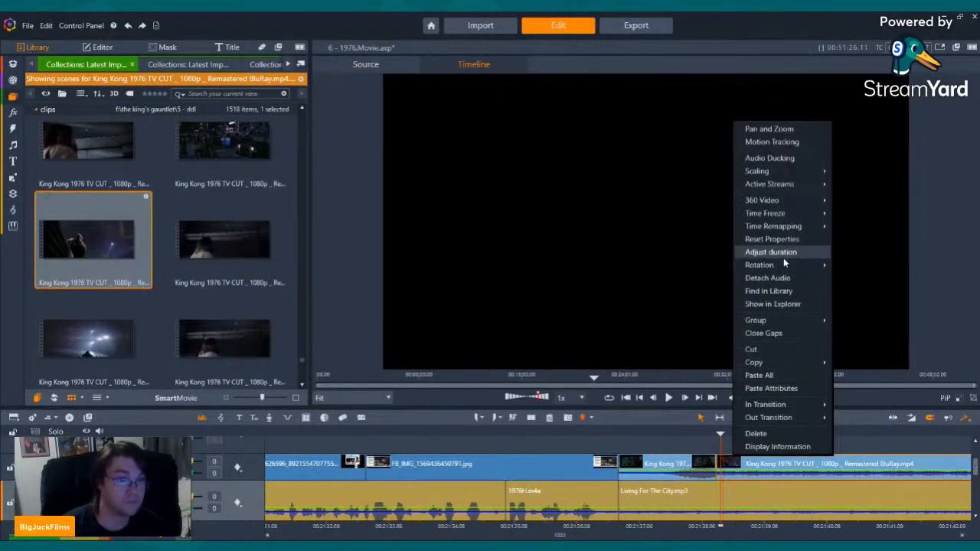
click(847, 218)
Play the cut into the high-angle climbing clip, trim a short piece off its start and close the gap.
drag(720, 434, 705, 407)
click(668, 399)
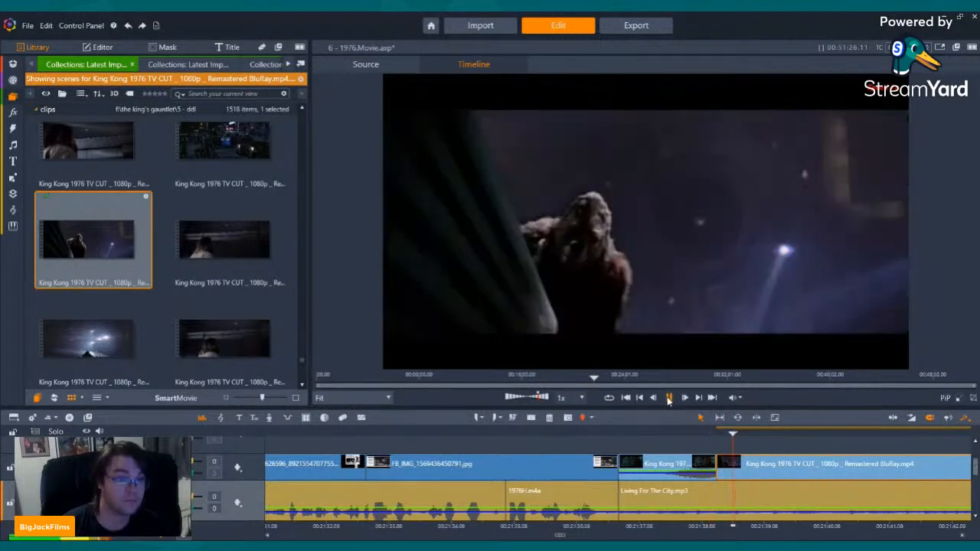
click(668, 398)
drag(724, 467, 734, 469)
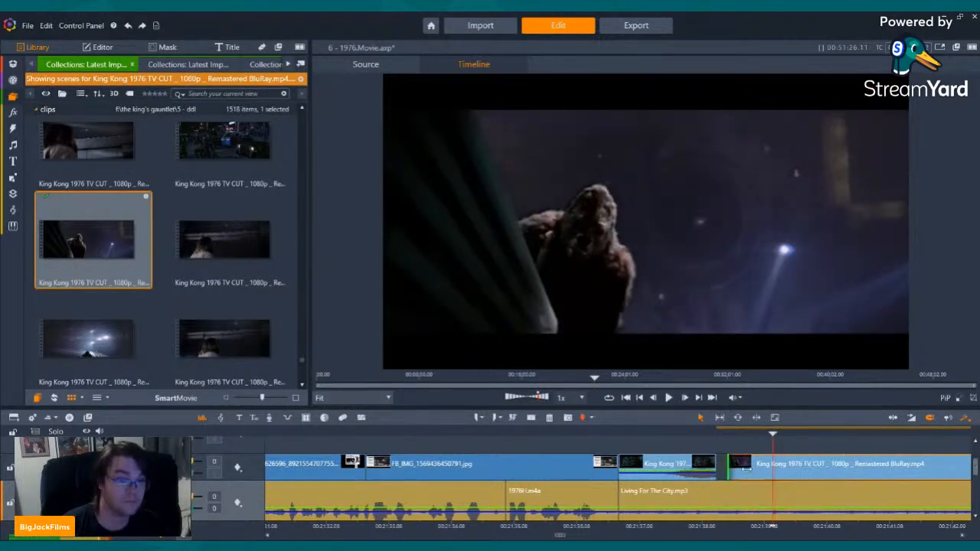
drag(922, 472, 749, 476)
Split the high-angle climbing clip where Kong raises his head, delete the first part and move the remainder against the close-up.
key(space)
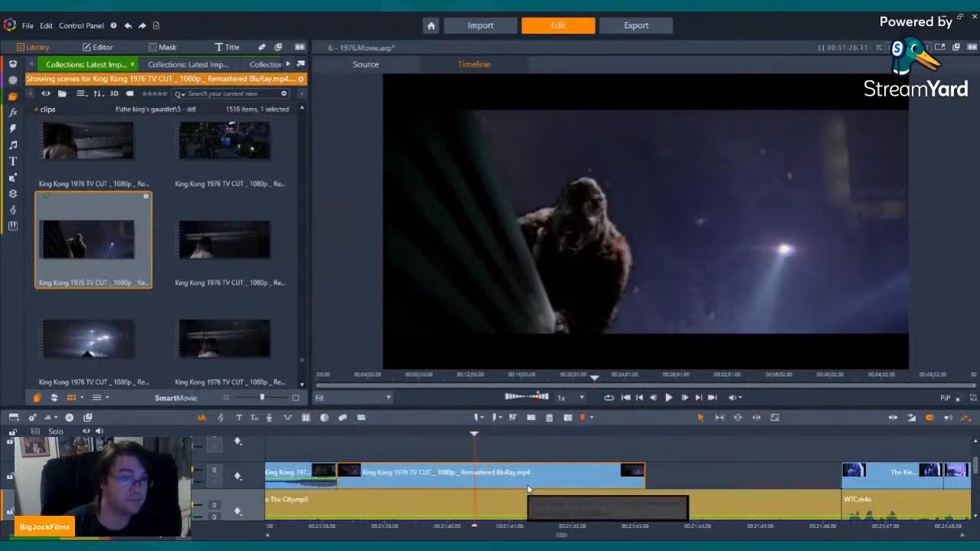
click(528, 419)
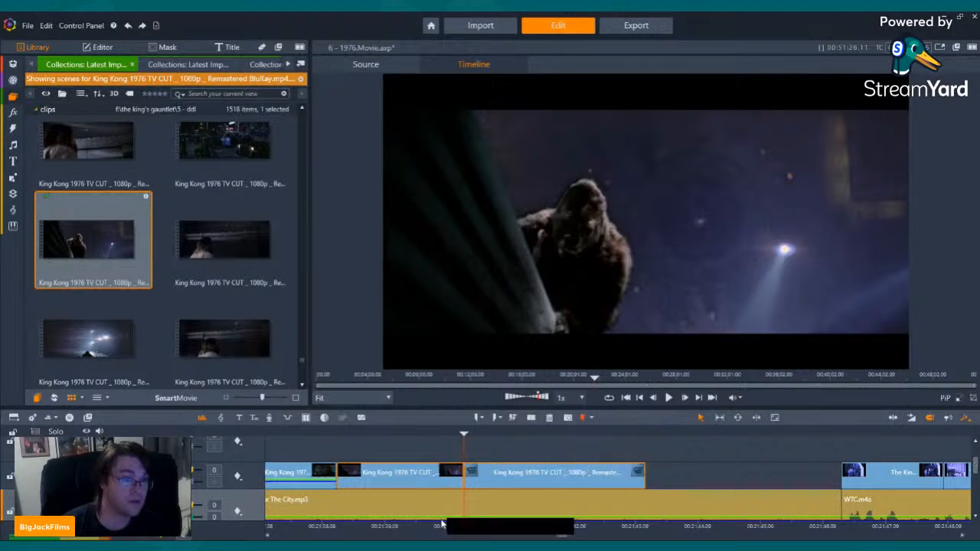
right_click(433, 482)
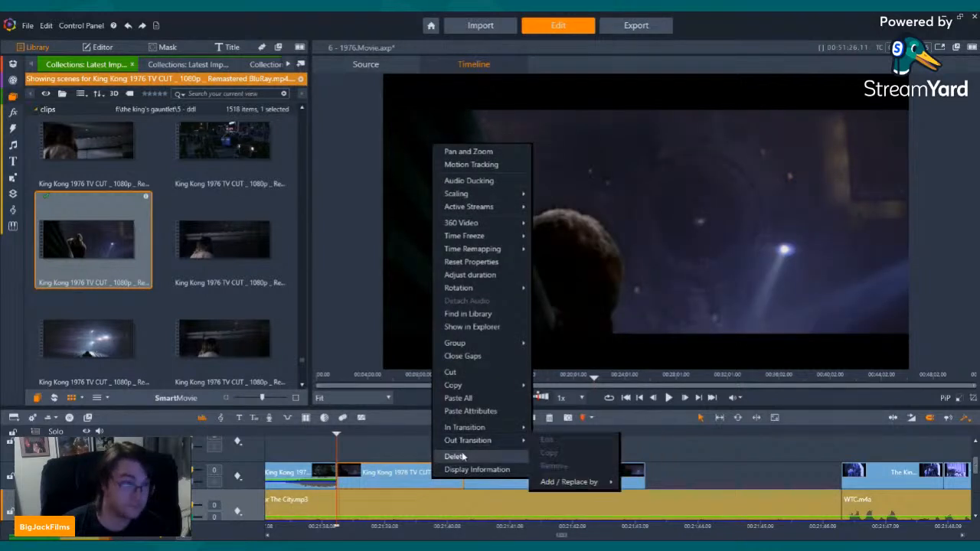
click(485, 454)
drag(505, 472, 398, 472)
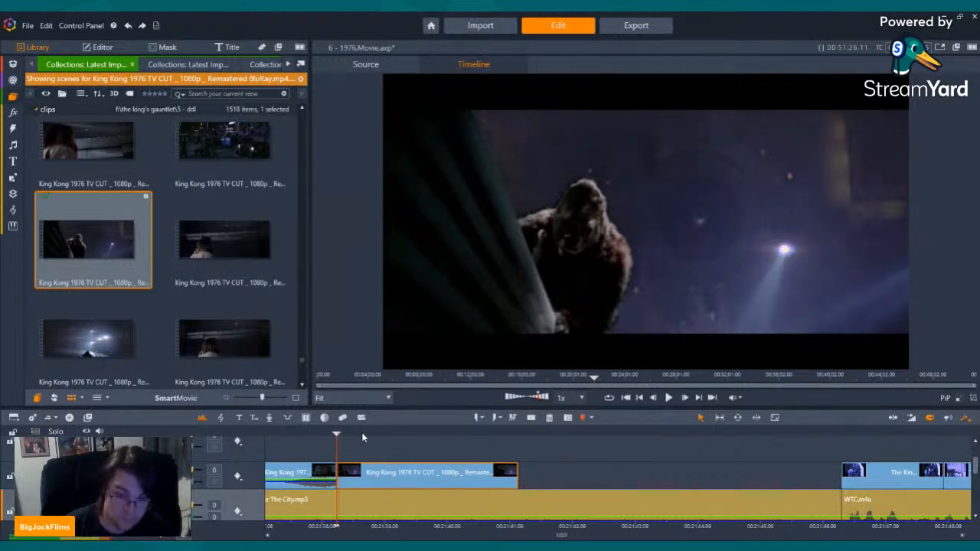
Browse the film's scenes past the climb and preview the shots of soldiers firing flamethrowers at Kong.
scroll(110, 251, down, 5)
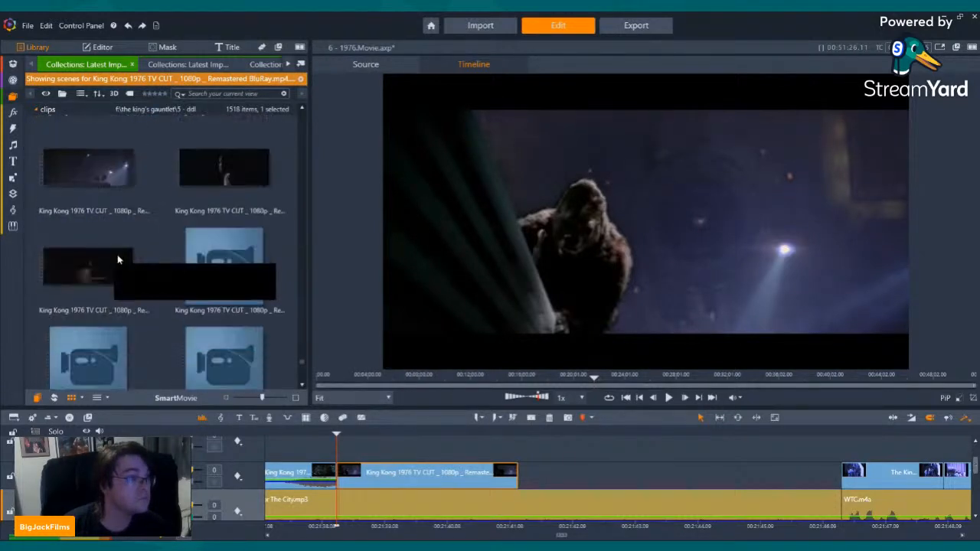
scroll(198, 267, down, 3)
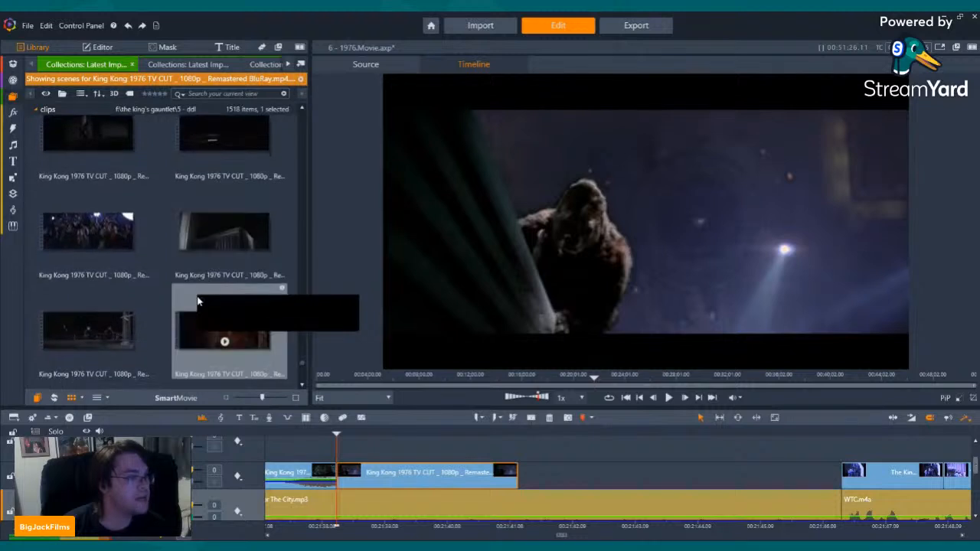
scroll(198, 336, down, 4)
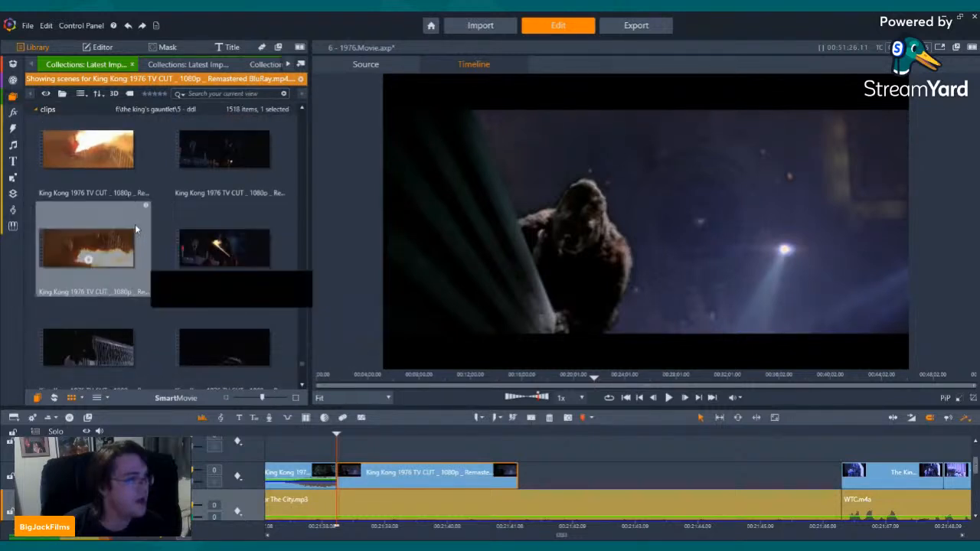
scroll(133, 224, down, 3)
scroll(150, 251, down, 4)
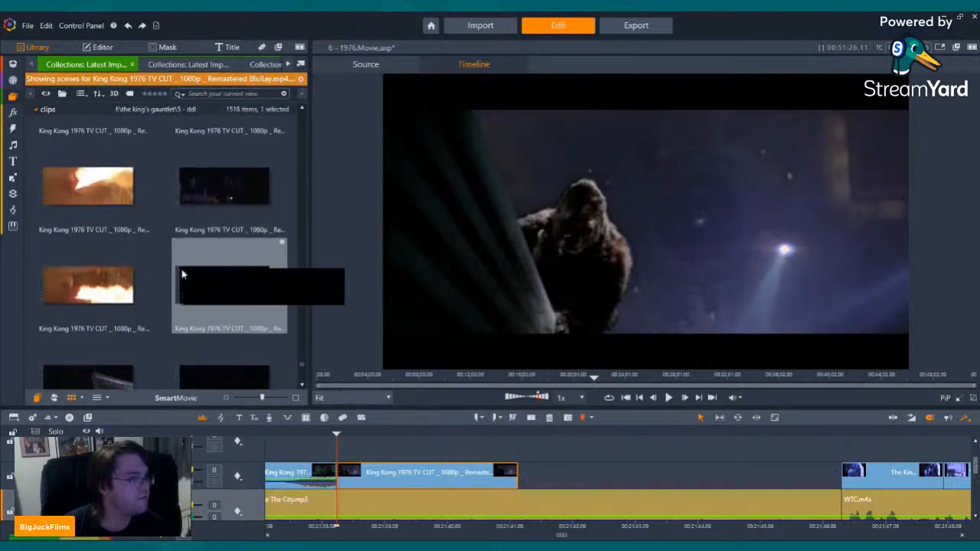
click(218, 194)
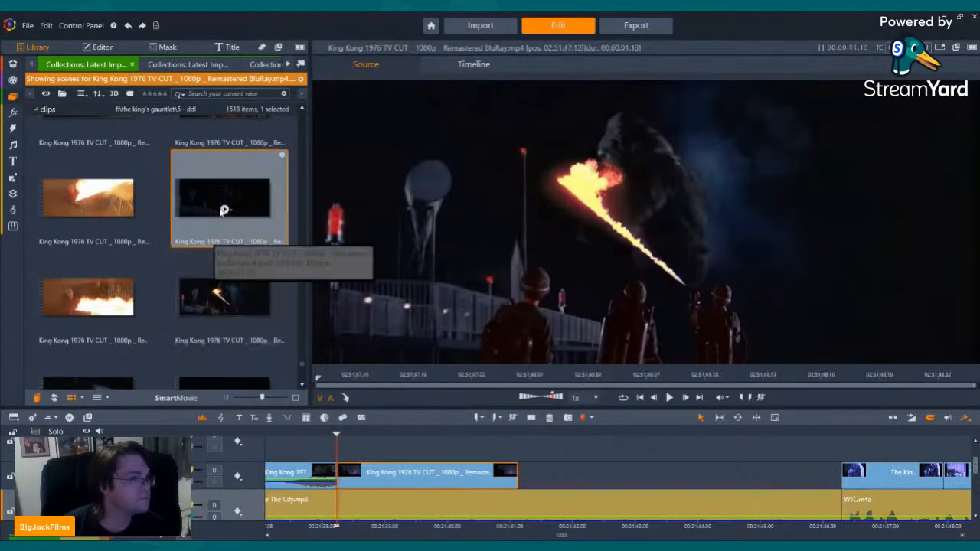
scroll(219, 192, up, 2)
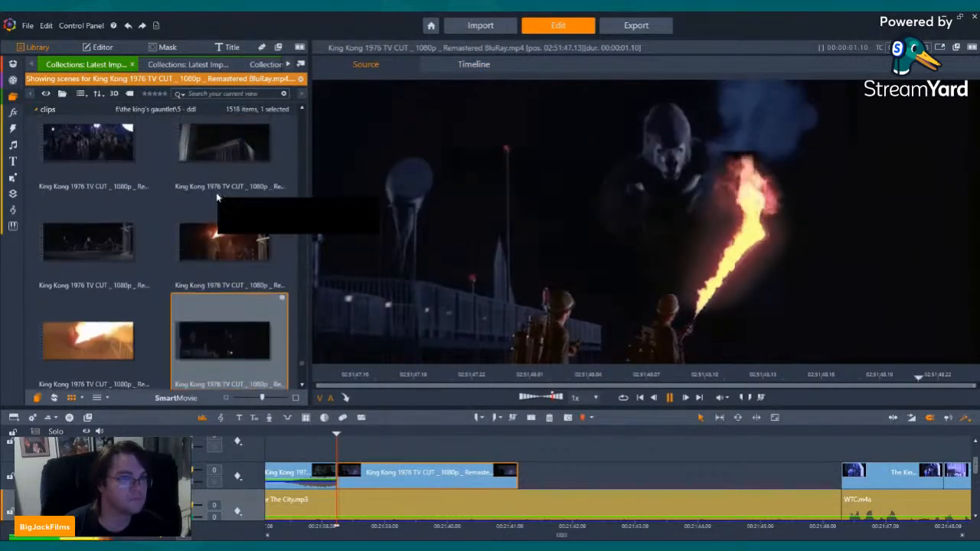
click(224, 234)
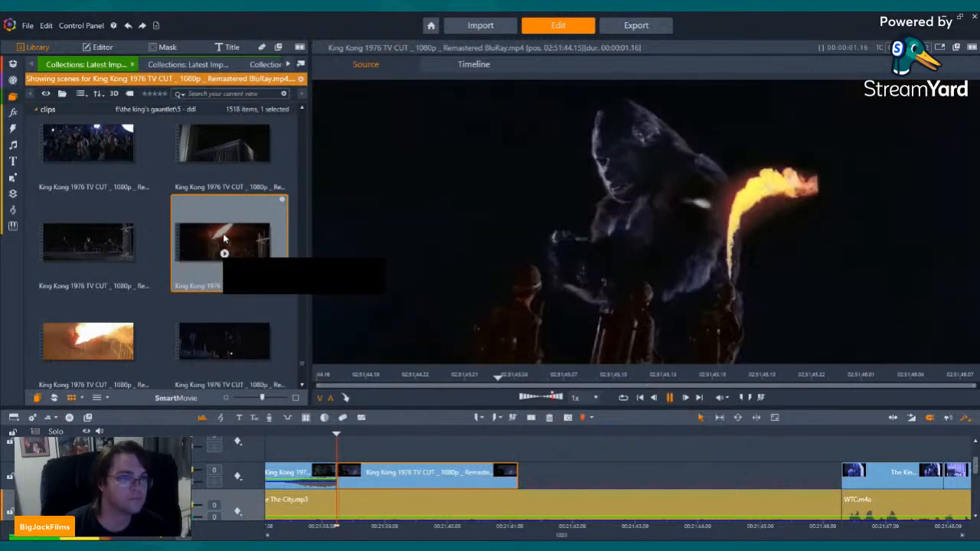
Try the flamethrower clip right after the high-angle climbing clip with its volume lowered to -9, and delete it again.
drag(224, 241, 521, 473)
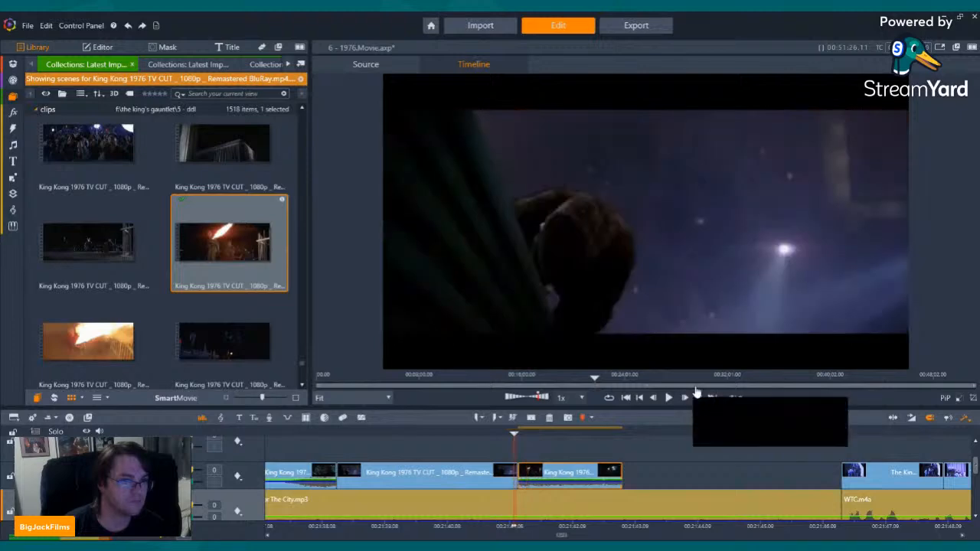
click(667, 397)
click(667, 397)
drag(193, 481, 184, 481)
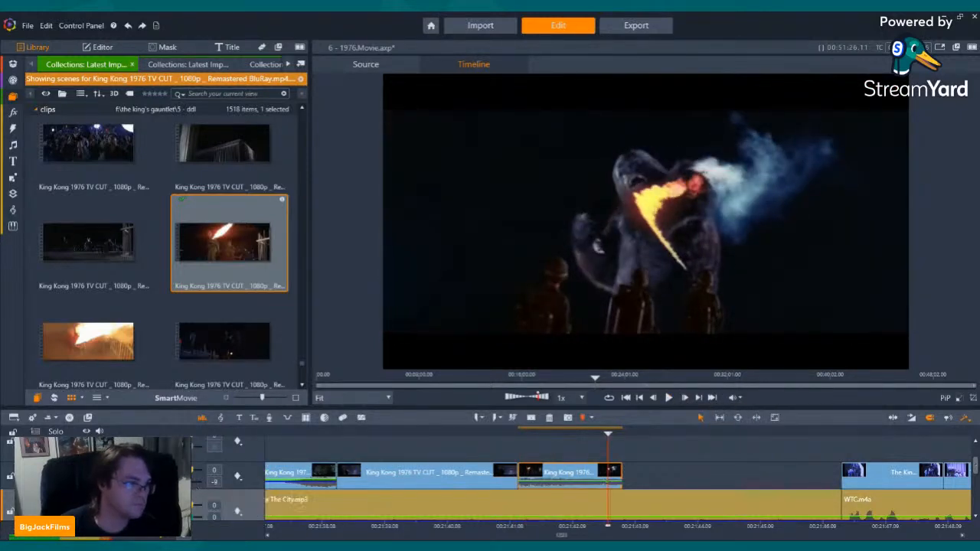
click(667, 397)
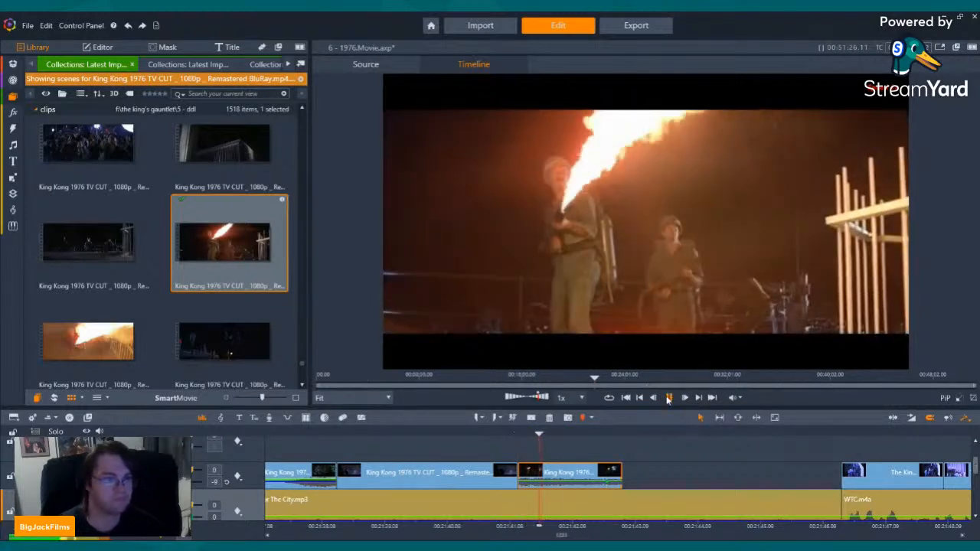
click(668, 397)
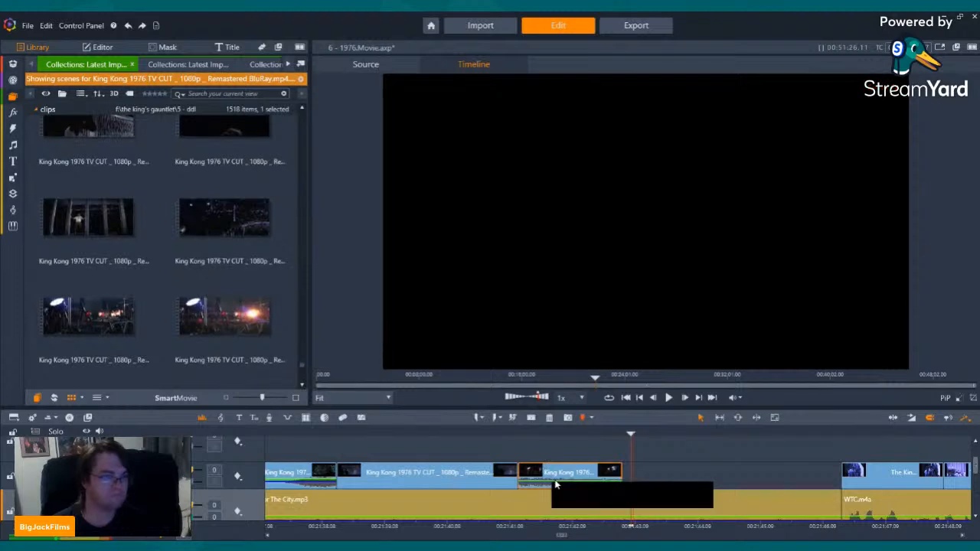
right_click(552, 476)
click(570, 457)
Place the dark close-up of Kong with distant red lights after the climbing clip, lower its volume to -16 and play it.
scroll(224, 236, down, 10)
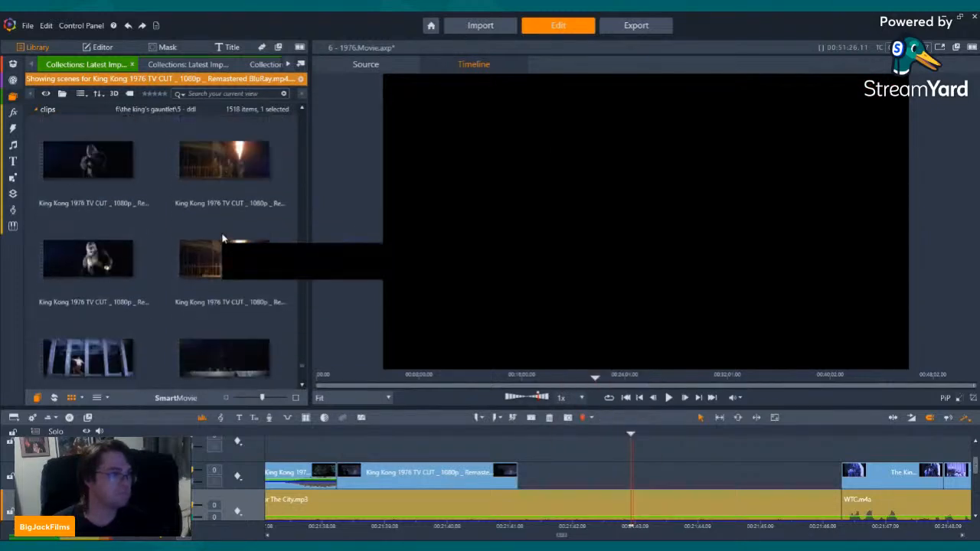
scroll(226, 239, down, 1)
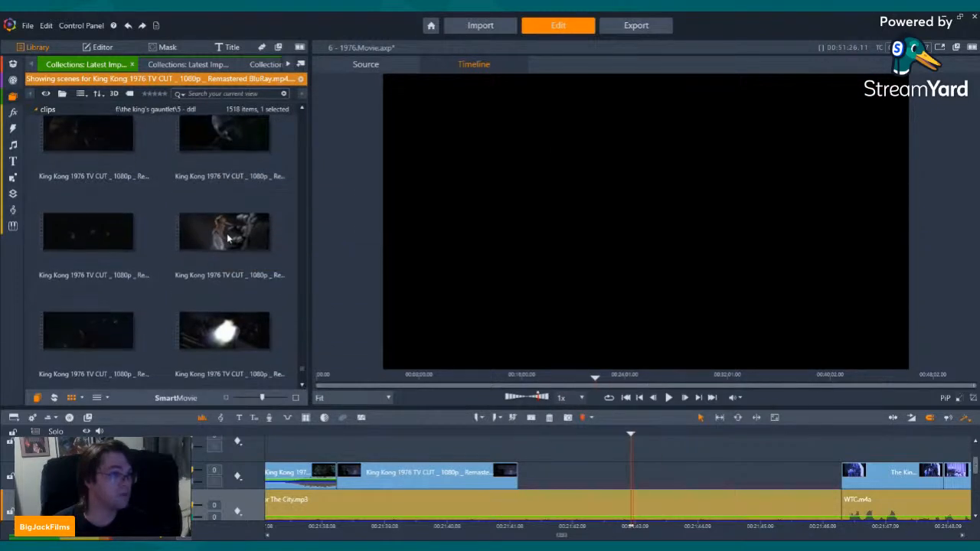
scroll(225, 252, up, 3)
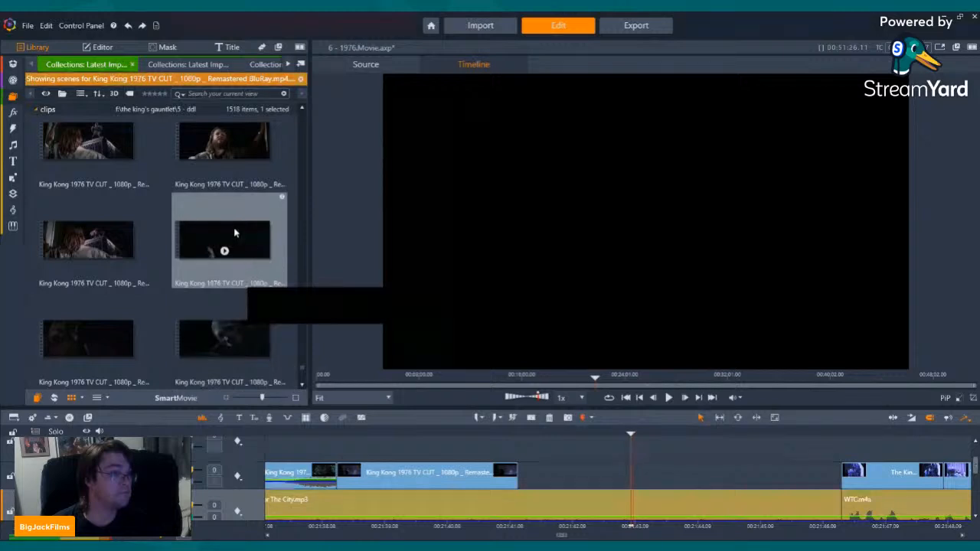
scroll(236, 249, up, 3)
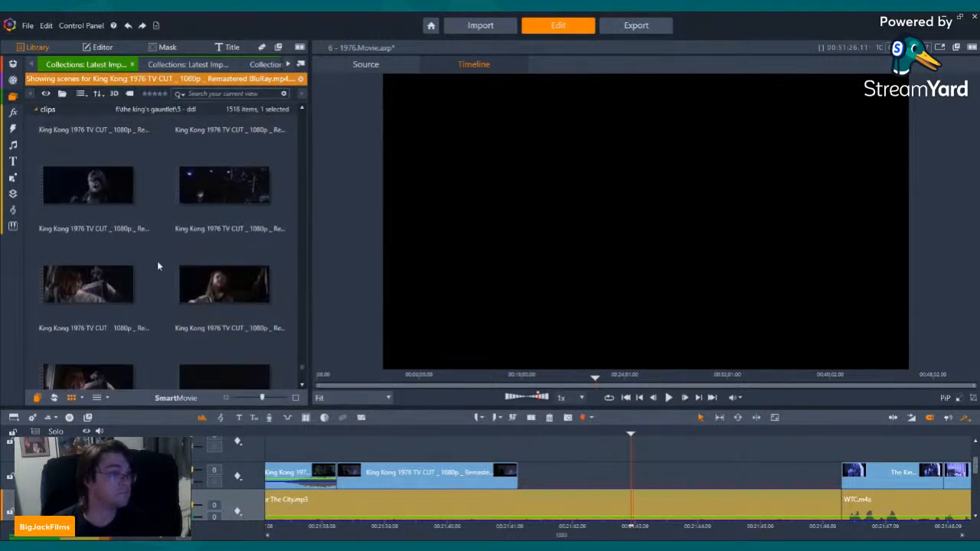
scroll(158, 265, up, 3)
scroll(161, 266, up, 5)
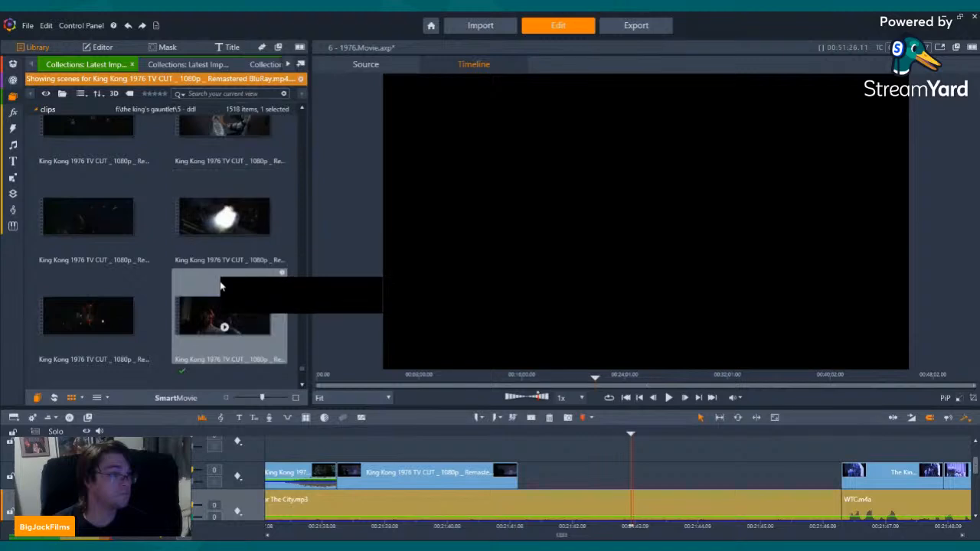
scroll(219, 283, down, 2)
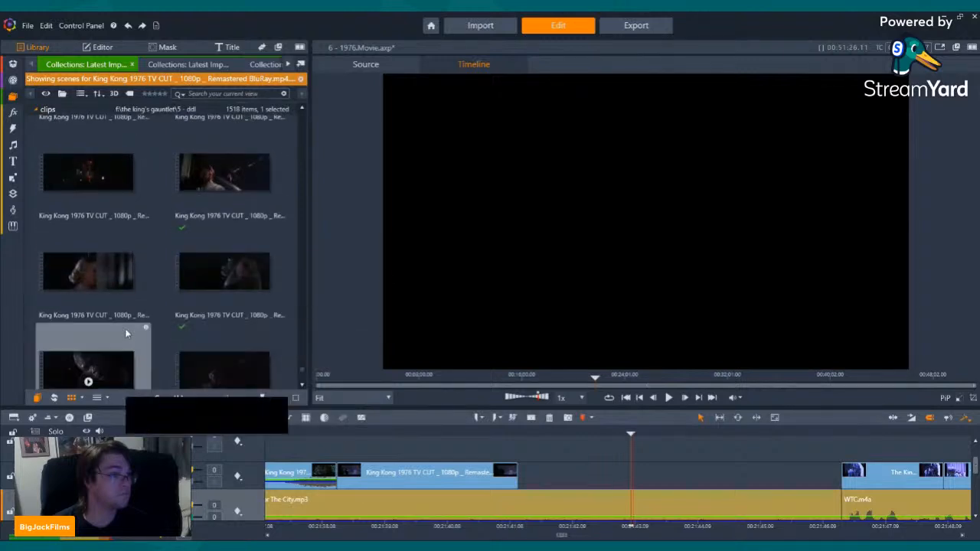
scroll(89, 253, down, 2)
click(89, 239)
drag(89, 238, 527, 483)
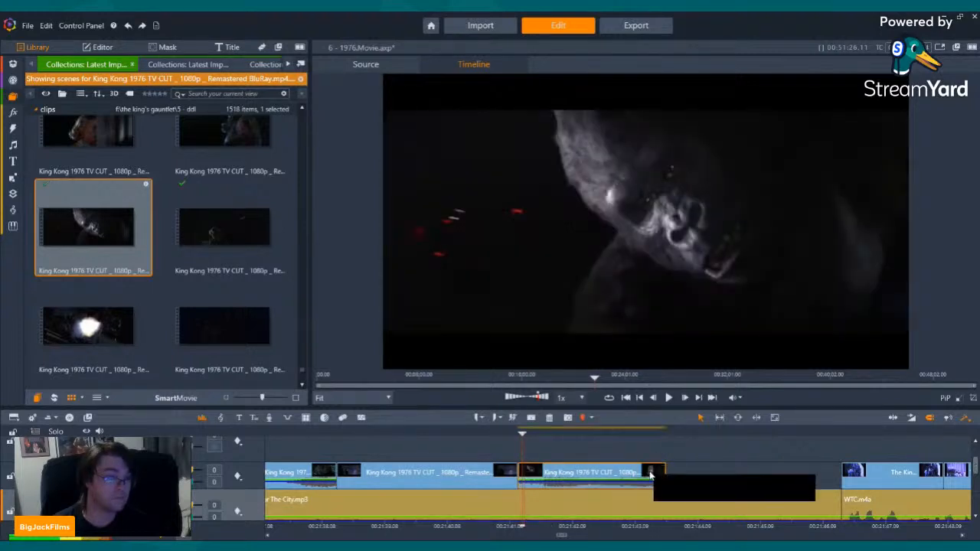
drag(196, 483, 186, 483)
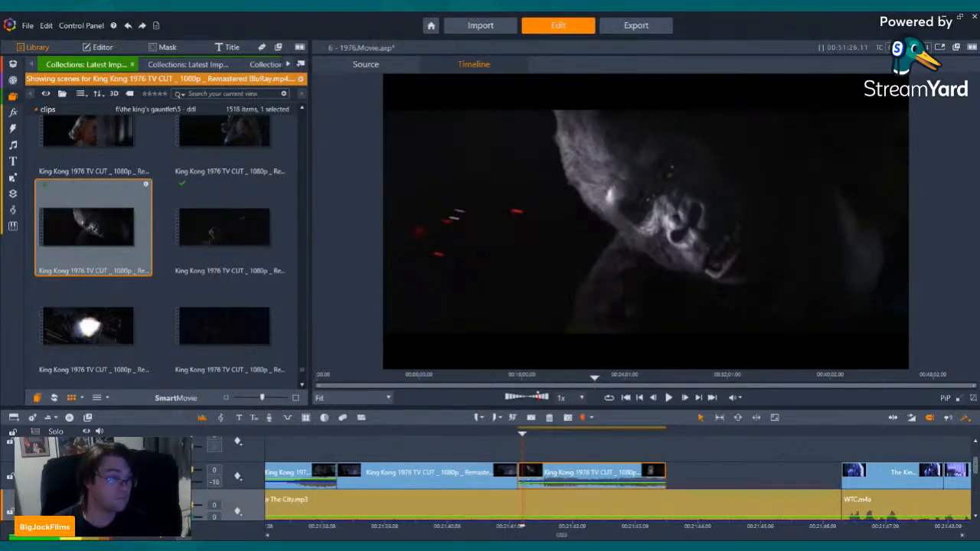
click(668, 398)
Add the long scene with the bright flash on the tower to the timeline after the Kong close-up clip and play into it.
scroll(252, 260, down, 3)
scroll(237, 257, down, 1)
scroll(237, 255, up, 2)
scroll(220, 229, up, 2)
scroll(153, 230, down, 3)
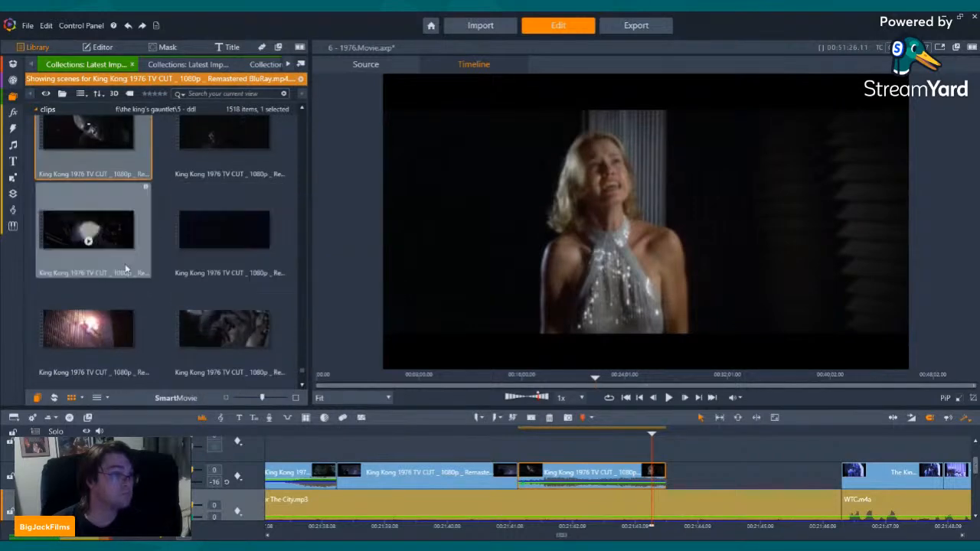
drag(797, 485, 670, 497)
click(918, 431)
key(space)
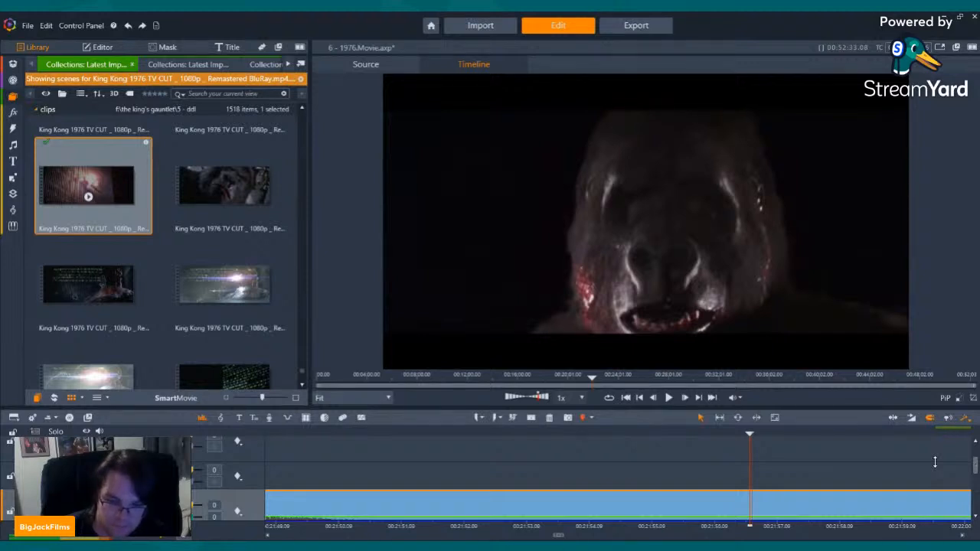
Scan the first part of the long clip, examining the frontal close-ups of the bloodied Kong.
scroll(935, 462, down, 1)
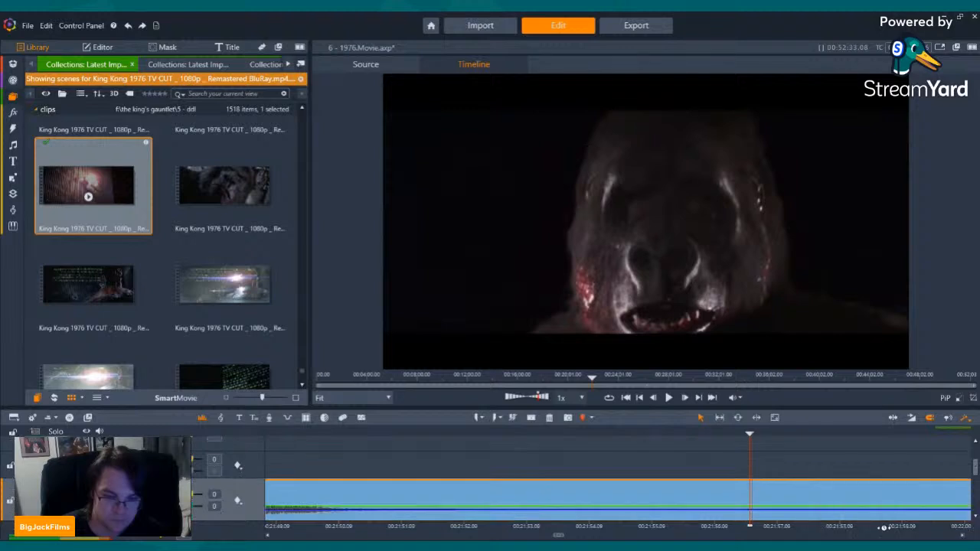
key(Right)
key(Right)
key(Right)
key(Right)
key(Right)
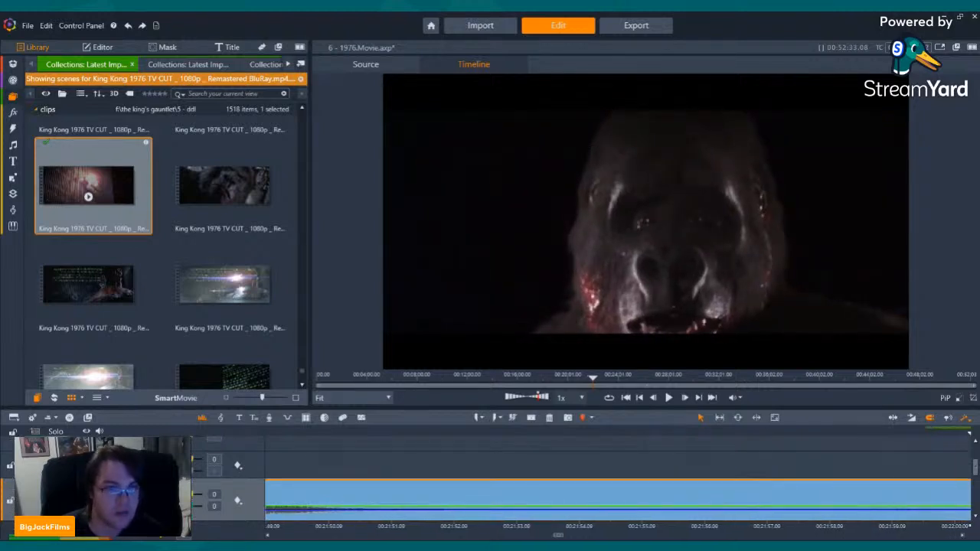
key(Right)
key(Right)
key(Right)
key(Right)
key(Right)
key(Right)
key(Right)
key(Right)
key(Right)
key(Right)
key(Right)
key(Right)
mouse_move(975, 466)
mouse_down()
mouse_move(976, 497)
mouse_move(978, 479)
mouse_up()
scroll(977, 459, down, 2)
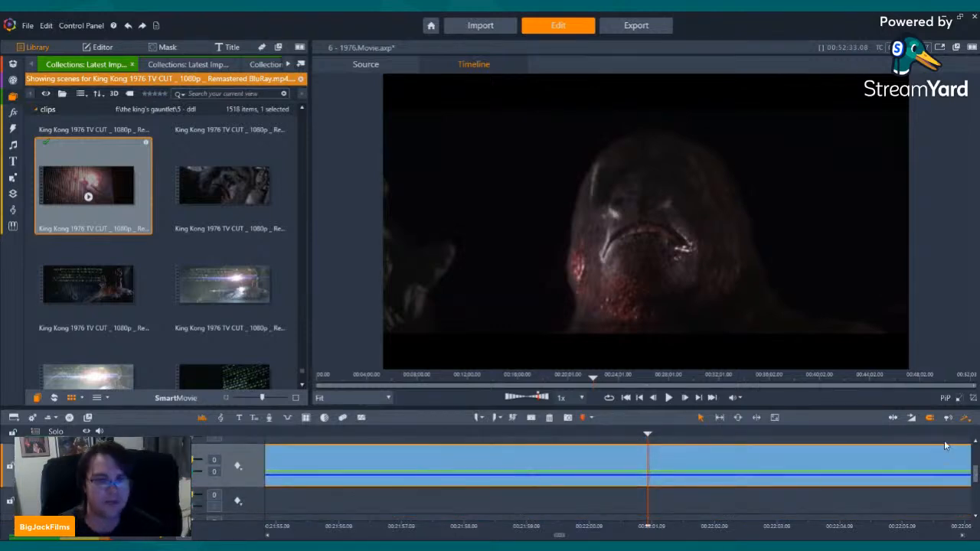
Scan further through the long clip and step back and forth around the shot of Kong lying above the city lights.
drag(933, 432, 931, 514)
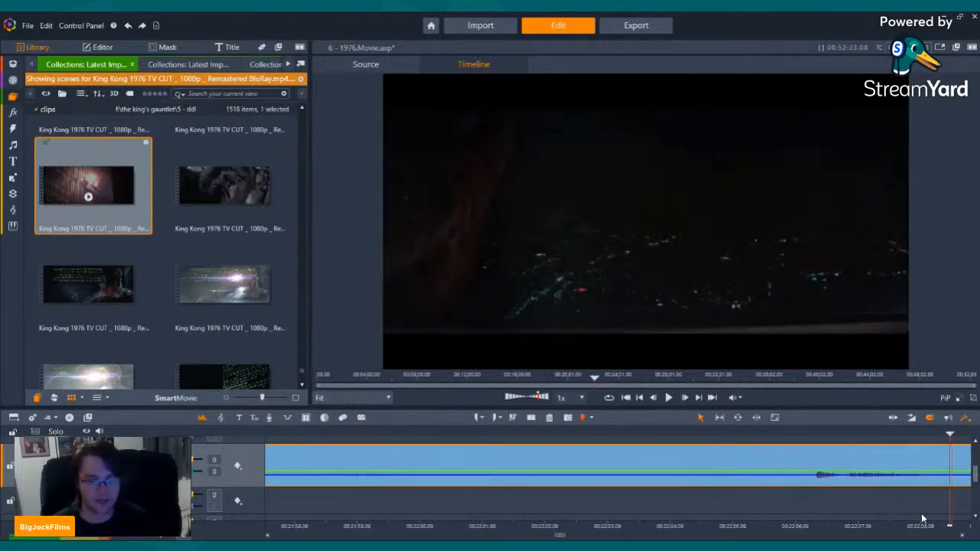
key(Right)
key(Right)
key(Right)
key(Right)
key(Right)
key(Right)
key(Right)
key(Right)
key(Right)
key(Right)
key(Right)
key(Right)
key(Right)
key(Right)
key(Right)
key(Right)
key(Right)
key(Right)
key(Right)
key(Right)
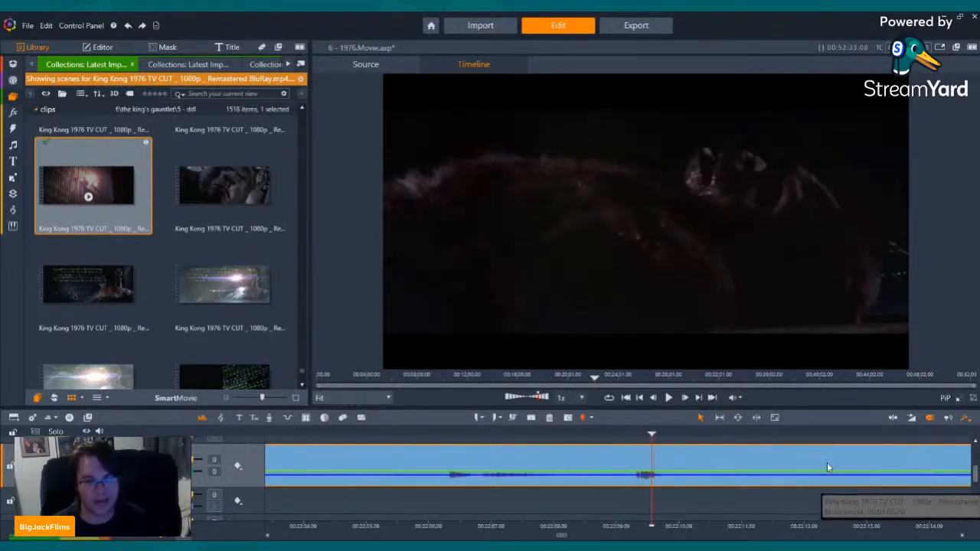
key(Right)
key(Right)
key(Right)
key(Right)
key(Right)
key(Left)
key(Left)
key(Left)
key(Left)
key(Left)
key(Left)
key(Left)
key(Left)
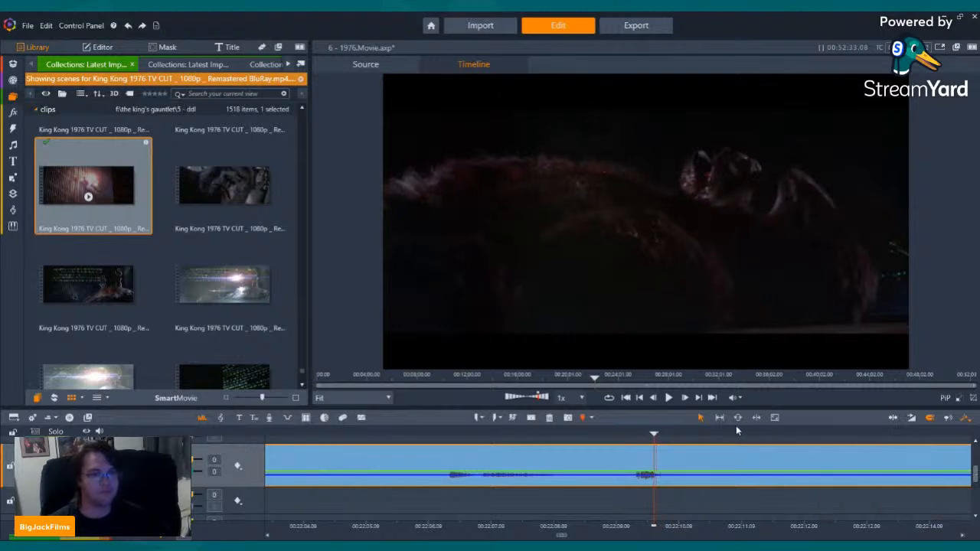
Search the middle of the long clip up to the shots of the woman standing on the tower roof.
drag(620, 440, 970, 434)
key(Right)
key(Right)
key(Right)
key(Right)
key(Right)
key(Right)
key(Right)
key(Right)
key(Right)
key(Right)
key(Right)
key(Right)
key(Right)
key(Right)
key(Right)
key(Right)
key(Right)
key(Right)
key(Right)
key(Right)
key(Right)
key(Right)
key(Right)
key(Right)
key(Right)
key(Right)
key(Right)
key(Right)
key(Right)
key(Right)
key(Right)
key(Right)
key(Right)
key(Right)
key(Right)
key(Right)
key(Right)
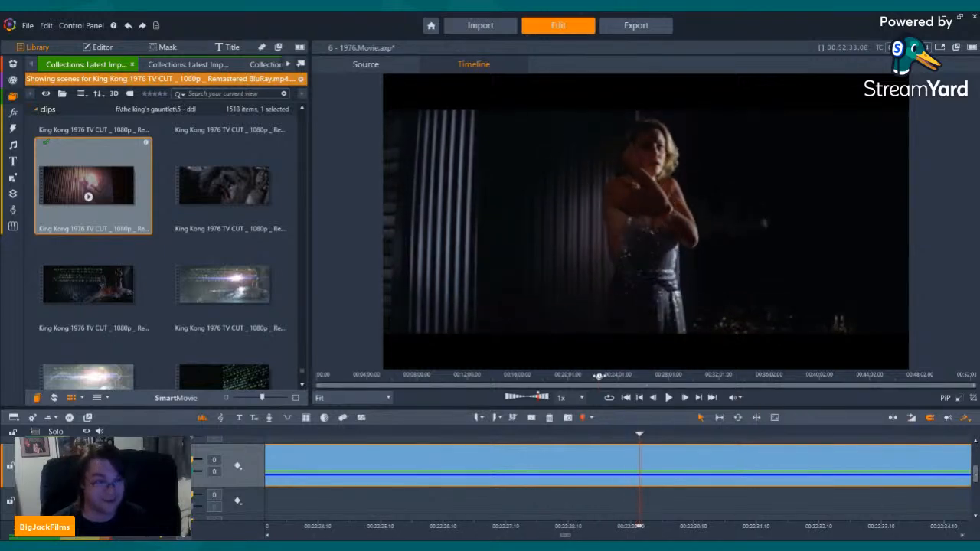
Examine the shot looking down the tower facade frame by frame to find where Kong's fall begins.
drag(599, 377, 601, 377)
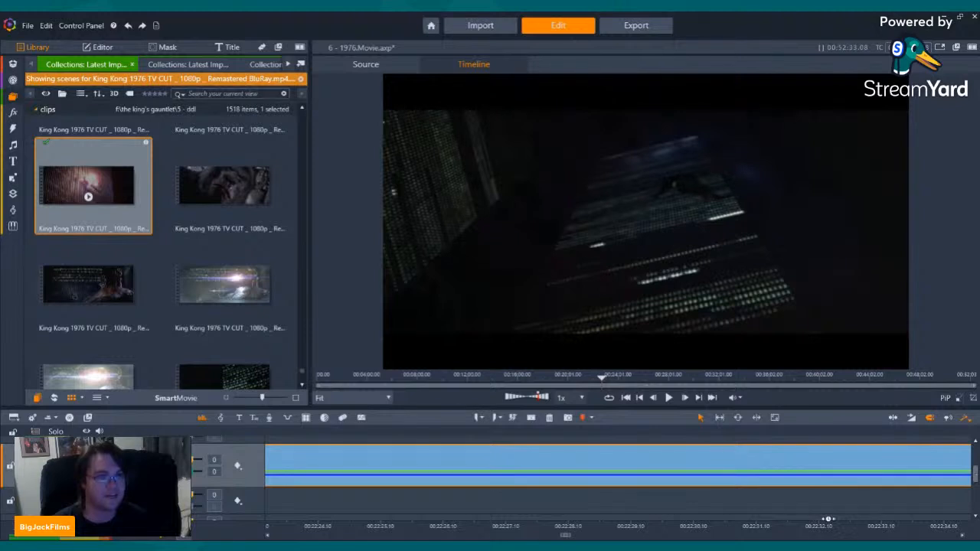
key(Left)
key(Left)
key(Left)
key(Left)
key(Left)
key(Left)
key(Left)
key(Left)
key(Left)
key(Left)
key(Left)
key(Left)
key(Left)
key(Left)
key(Left)
key(Left)
key(Left)
key(Left)
key(Left)
key(Left)
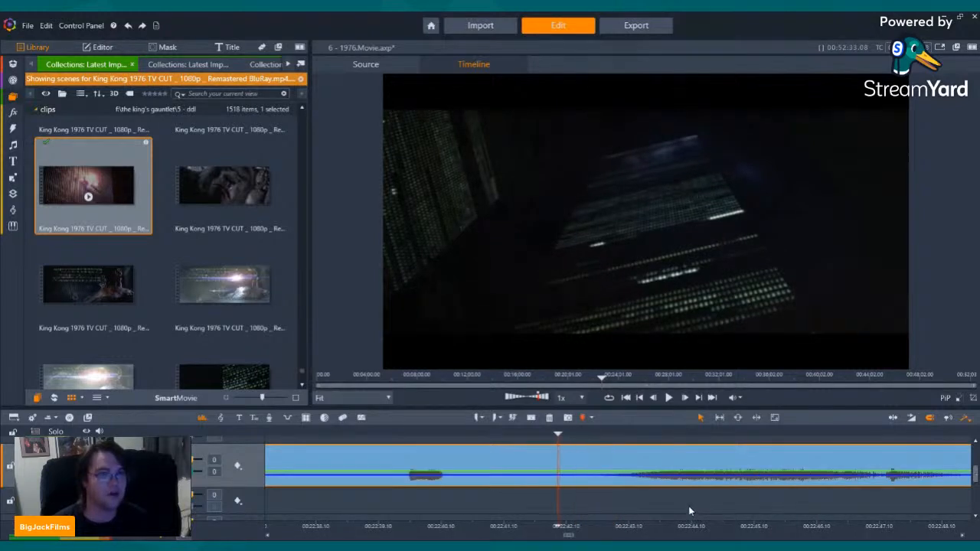
Split the long clip where Kong first becomes visible falling in the tower facade shot and delete the portion before it.
key(Left)
key(Left)
key(Left)
key(Left)
key(Left)
key(Left)
key(Left)
key(Left)
key(Left)
key(Left)
key(Left)
key(Left)
key(Left)
key(Left)
key(Left)
key(Left)
key(Left)
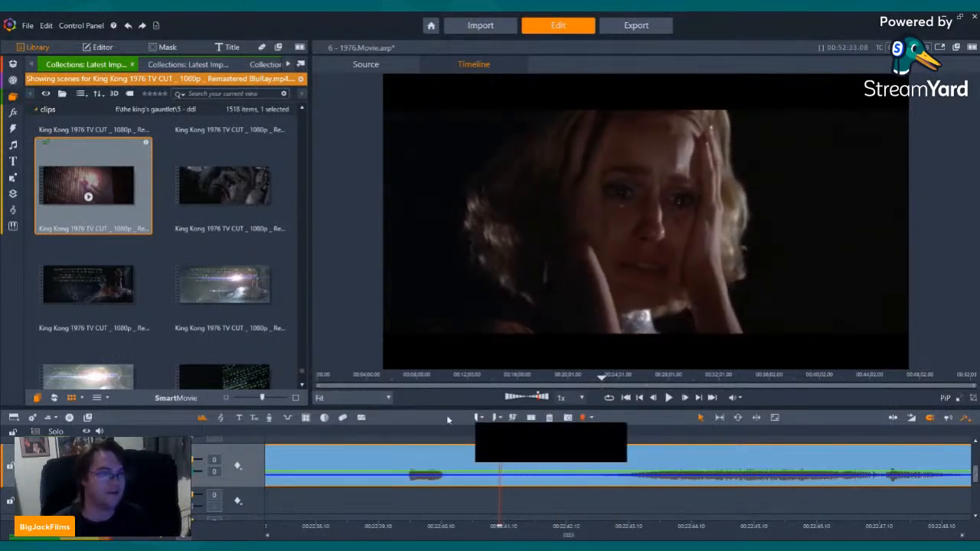
drag(365, 434, 737, 486)
key(Right)
key(Right)
key(Right)
key(Left)
key(Left)
key(Left)
key(Left)
key(Right)
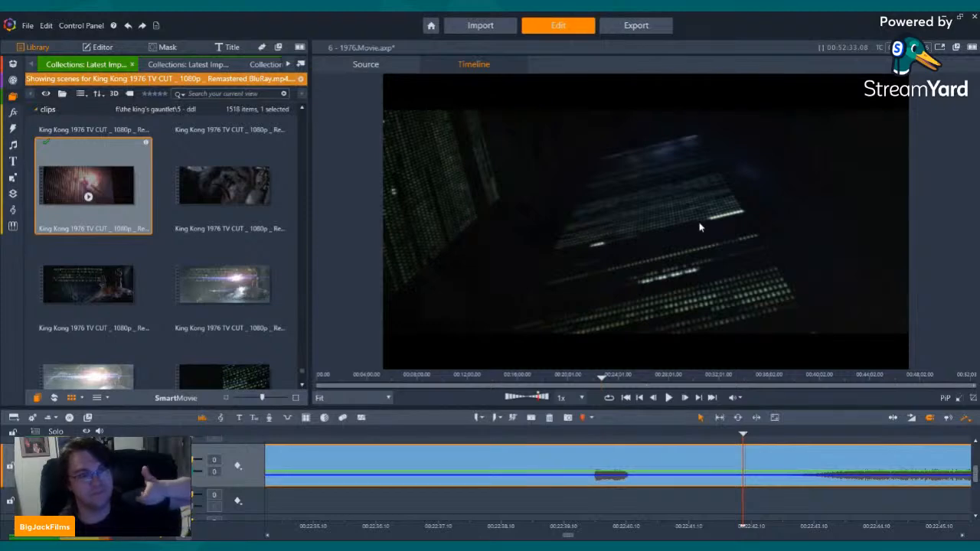
key(Right)
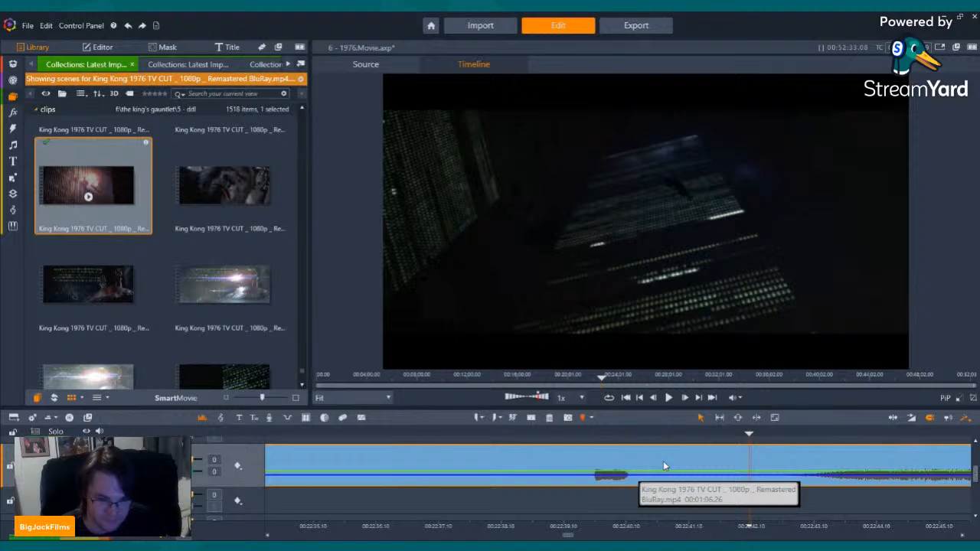
click(532, 419)
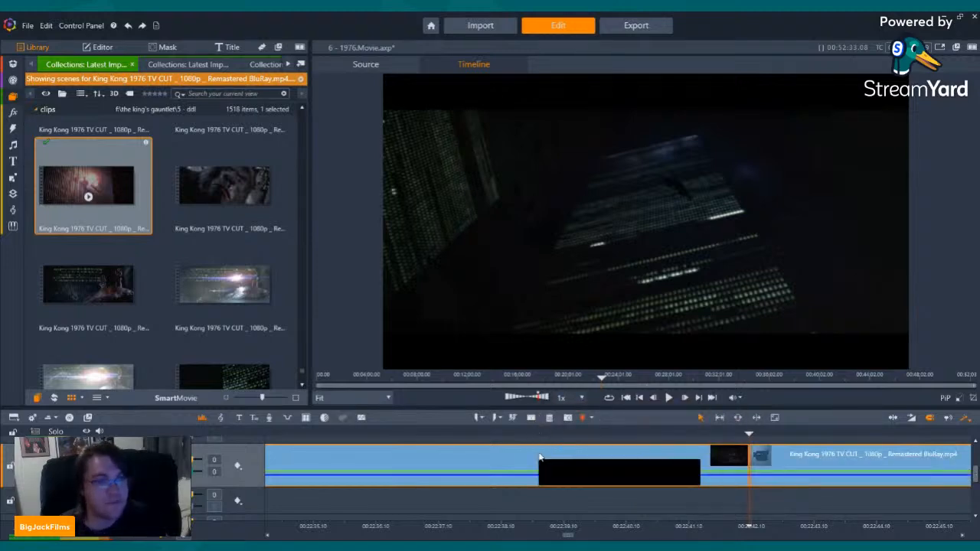
right_click(539, 457)
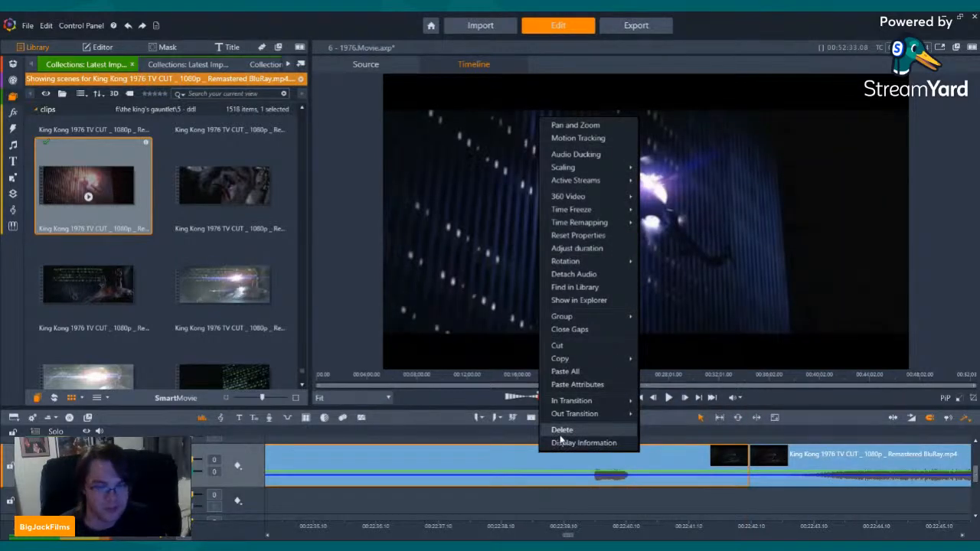
click(561, 431)
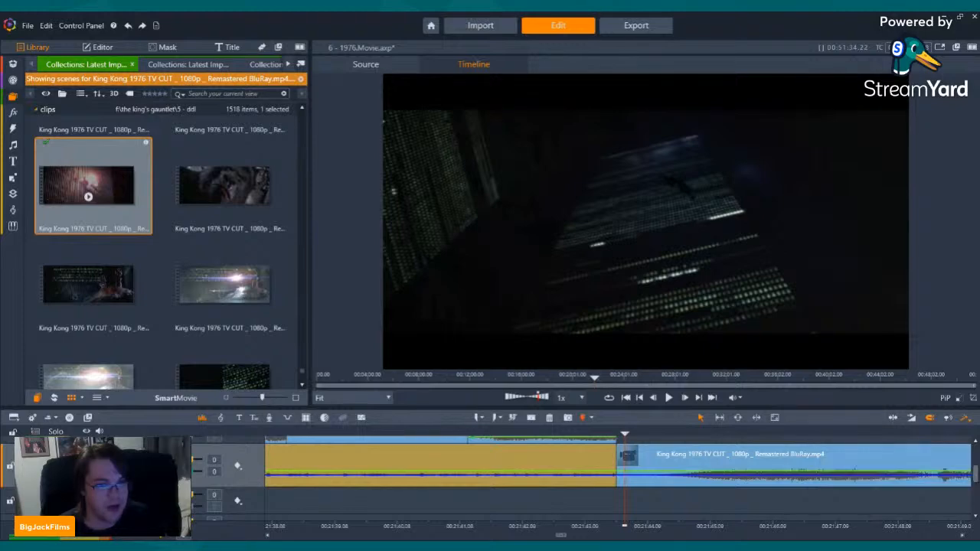
Move the trimmed fall clip to the track below, filling the gap directly after the shot of the woman.
mouse_move(978, 474)
mouse_down()
mouse_move(978, 464)
mouse_move(978, 473)
mouse_up()
drag(196, 480, 193, 481)
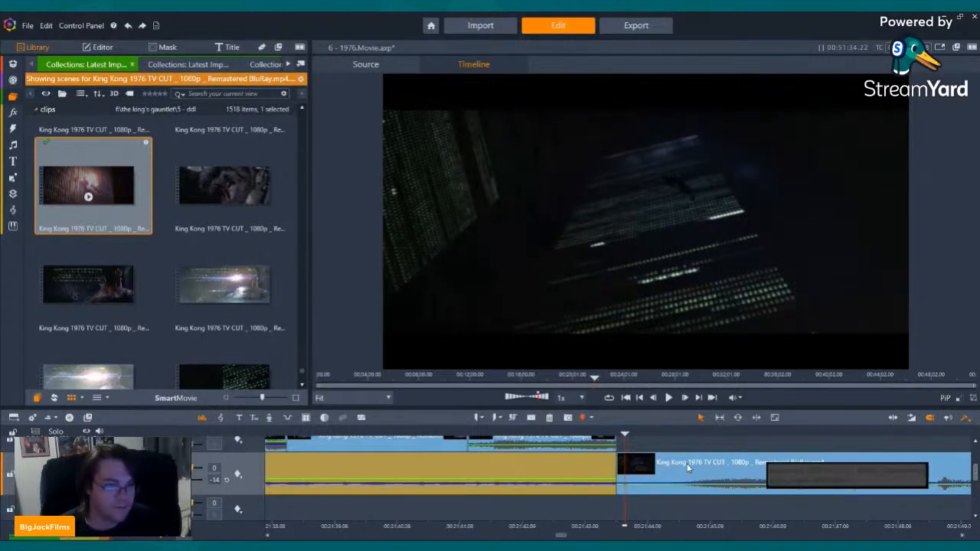
scroll(687, 465, up, 2)
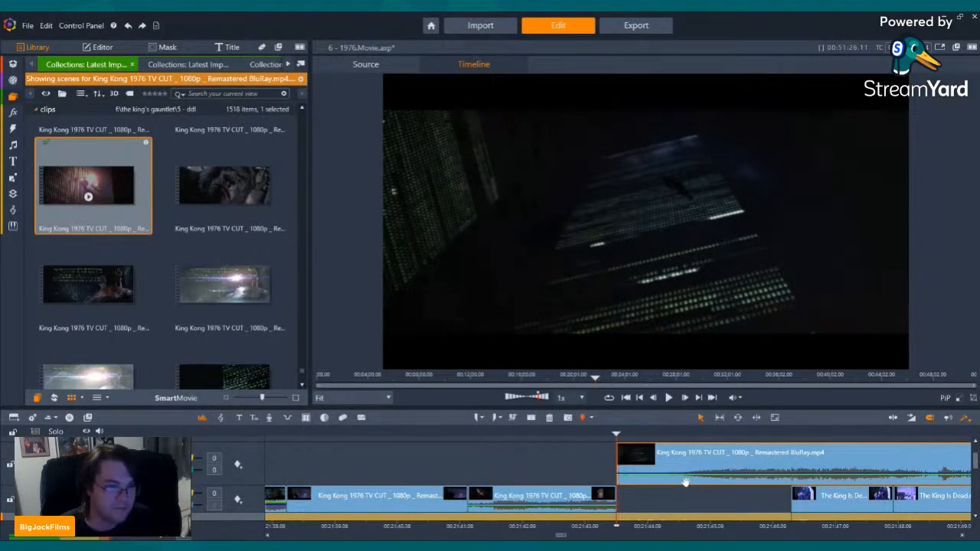
drag(682, 488, 684, 492)
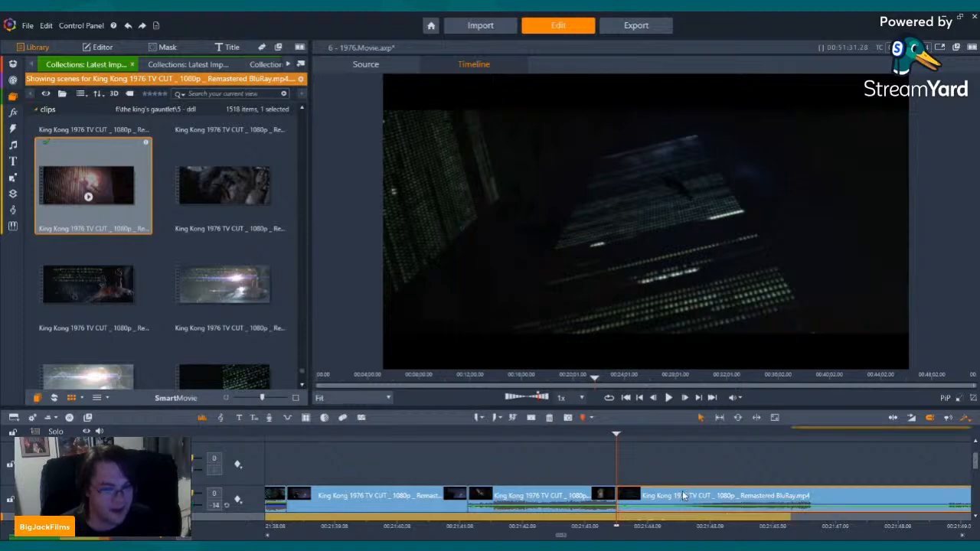
Step back and forth frame by frame through the opening of the placed fall clip to check Kong's descent.
key(Right)
key(Right)
key(Right)
key(Right)
key(Right)
key(Right)
key(Right)
key(Right)
key(Right)
key(Right)
key(Right)
key(Right)
key(Right)
key(Right)
key(Right)
key(Right)
key(Right)
key(Right)
key(Right)
key(Right)
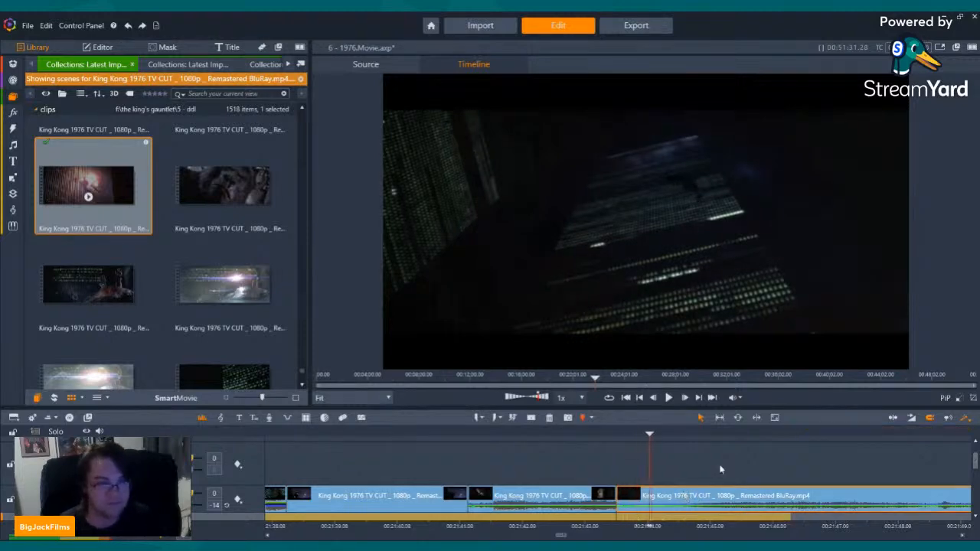
key(Right)
key(Right)
key(Right)
key(Right)
key(Right)
key(Right)
key(Right)
key(Right)
key(Right)
key(Right)
key(Right)
key(Left)
key(Left)
key(Left)
key(Left)
key(Left)
key(Left)
key(Left)
key(Left)
key(Left)
key(Left)
key(Left)
key(Left)
key(Left)
key(Left)
key(Left)
key(Left)
key(Left)
key(Left)
key(Left)
key(Left)
key(Left)
key(Left)
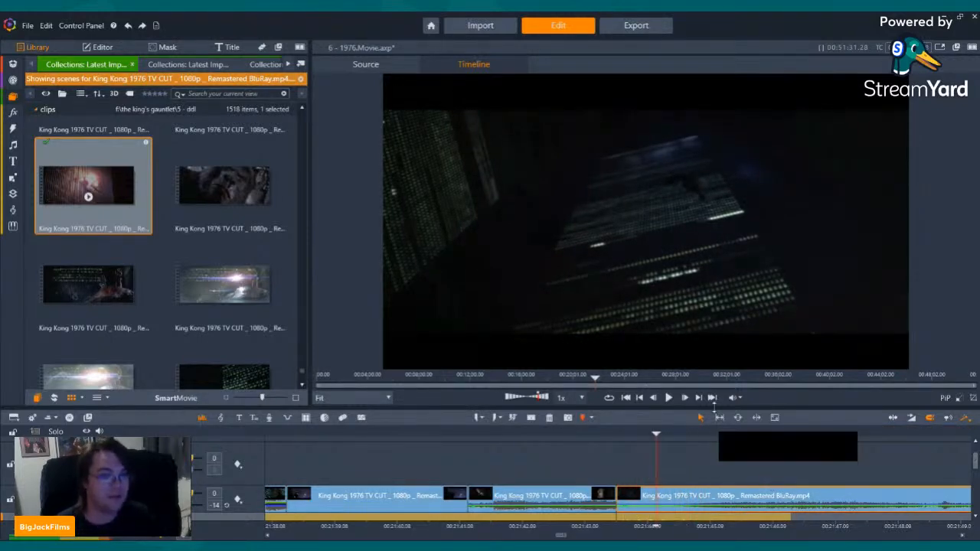
Play the fall, split its clip at the end of the gap and delete the remainder so The King Is Dead footage follows.
click(669, 398)
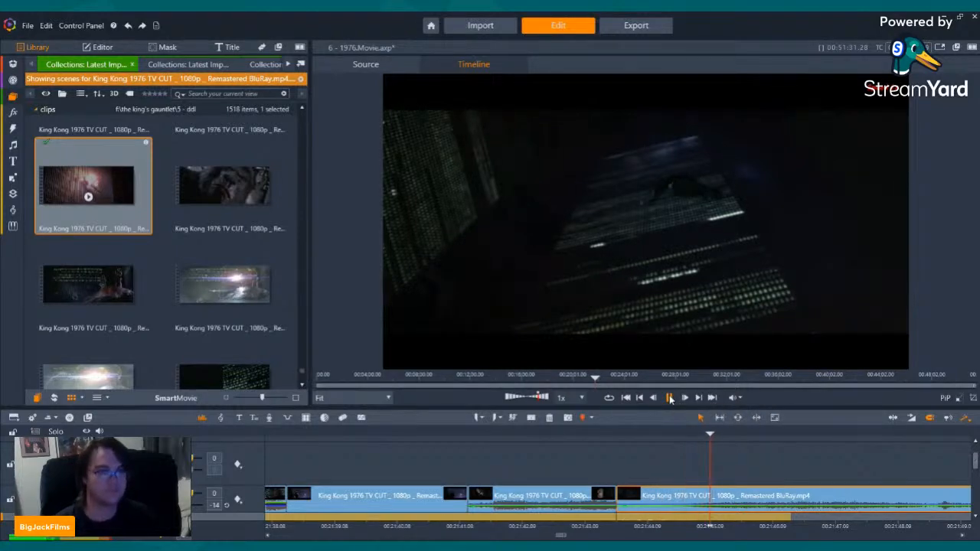
key(space)
click(512, 417)
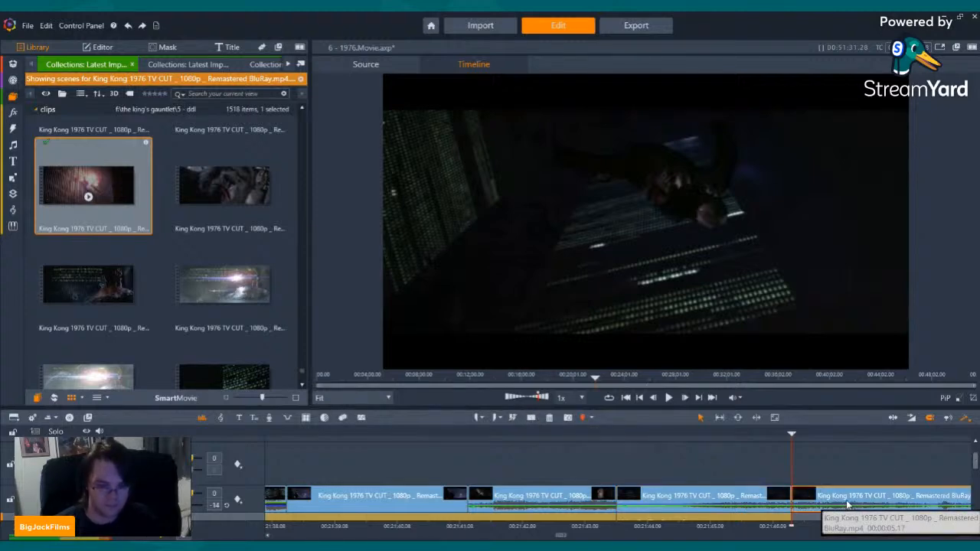
click(549, 417)
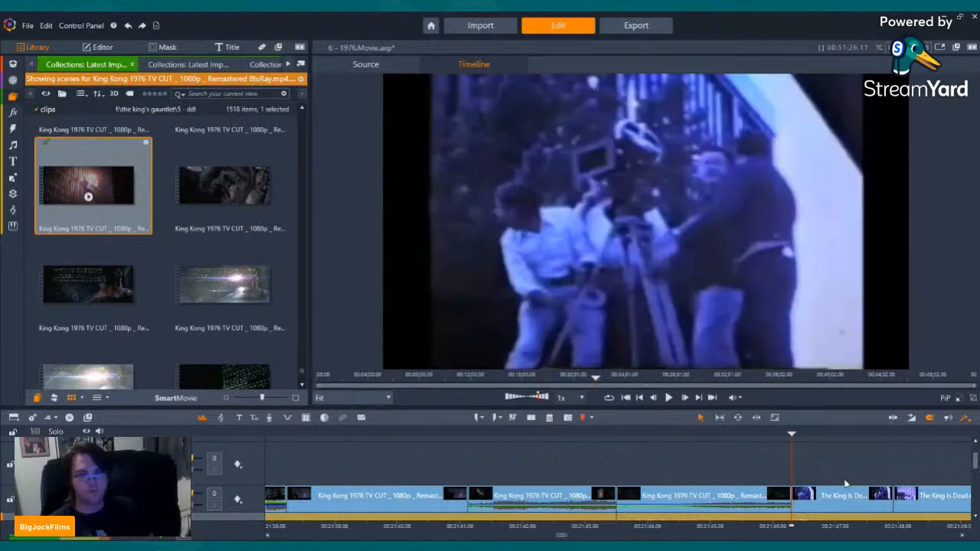
Step backward through the trimmed fall shot to the preceding shot of the woman, examining the cut between them.
key(Left)
key(Left)
key(Left)
key(Left)
key(Left)
key(Left)
key(Left)
key(Left)
key(Left)
key(Left)
key(Left)
key(Left)
key(Left)
key(Left)
key(Left)
key(Left)
key(Left)
key(Left)
key(Left)
key(Left)
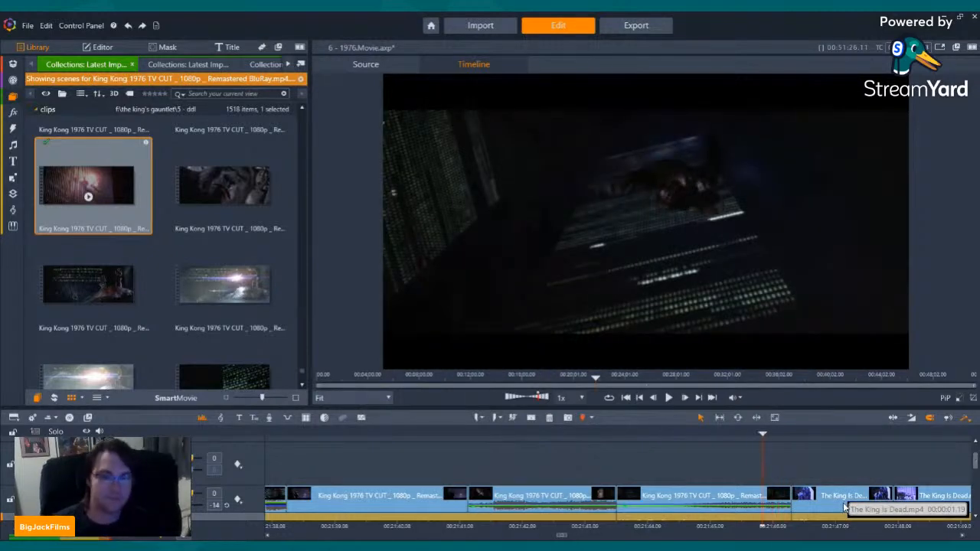
key(Left)
key(Left)
key(Left)
key(Left)
key(Left)
key(Left)
key(Left)
key(Left)
key(Left)
key(Left)
key(Left)
key(Left)
key(Left)
key(Left)
key(Left)
key(Left)
key(Left)
key(Left)
key(Left)
key(Left)
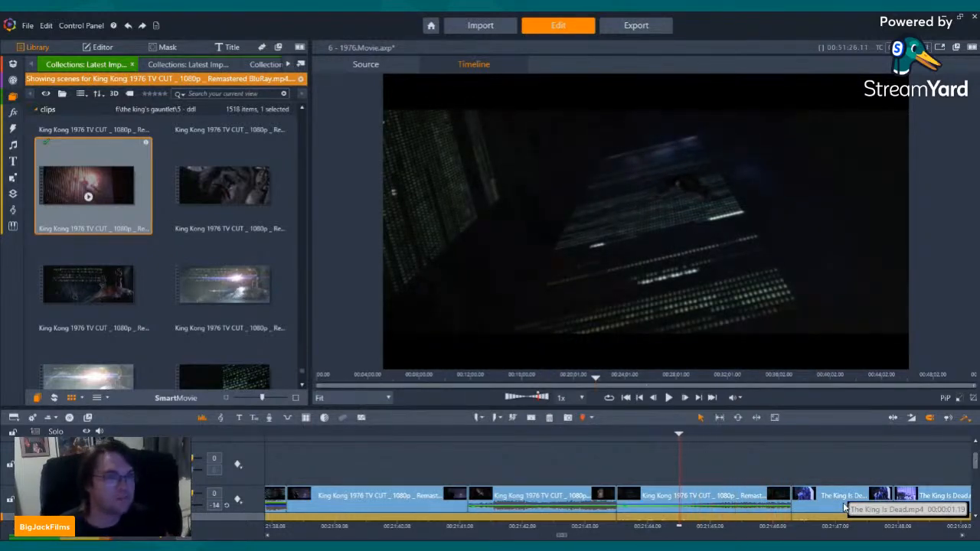
key(Left)
key(Left)
key(Left)
key(Left)
key(Left)
key(Left)
key(Left)
key(Left)
key(Left)
key(Left)
key(Left)
key(Left)
key(Left)
key(Left)
key(Left)
key(Left)
key(Left)
key(Left)
key(Left)
key(Left)
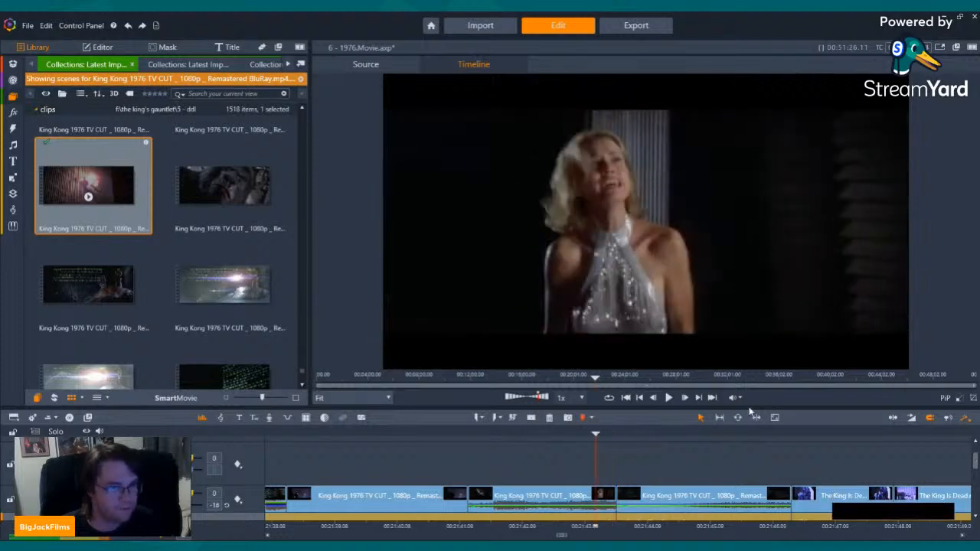
Play from the woman's shot through Kong's fall and the The King Is Dead footage, and skip ahead to the archive photos.
click(667, 398)
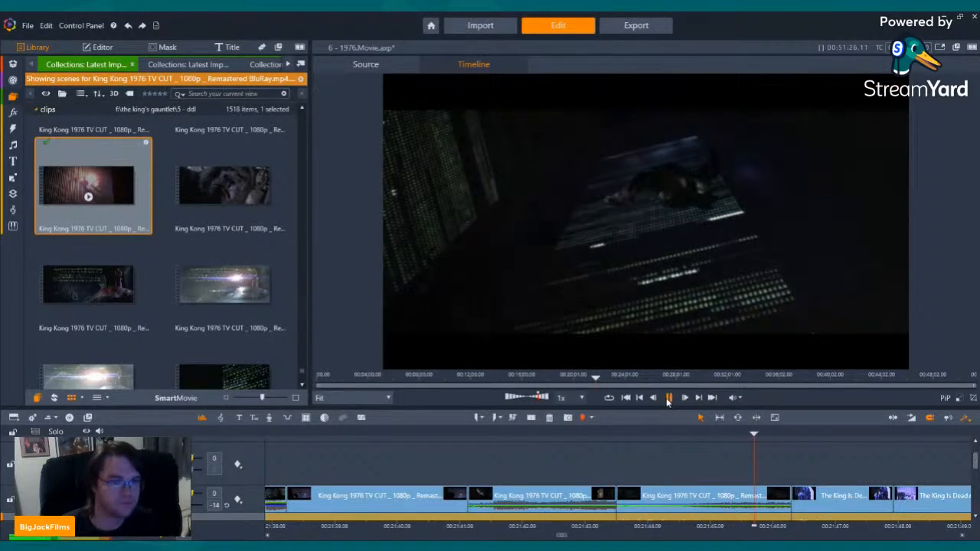
click(667, 398)
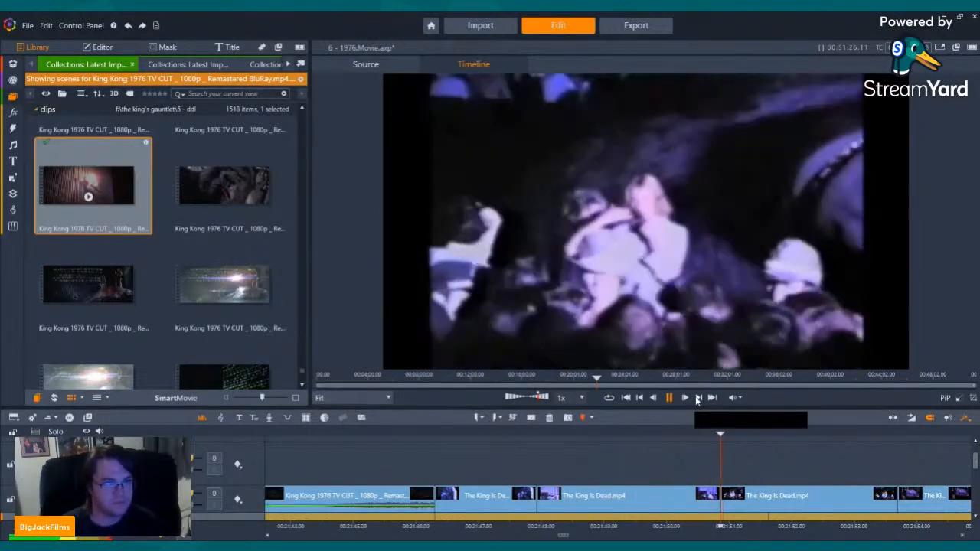
click(698, 397)
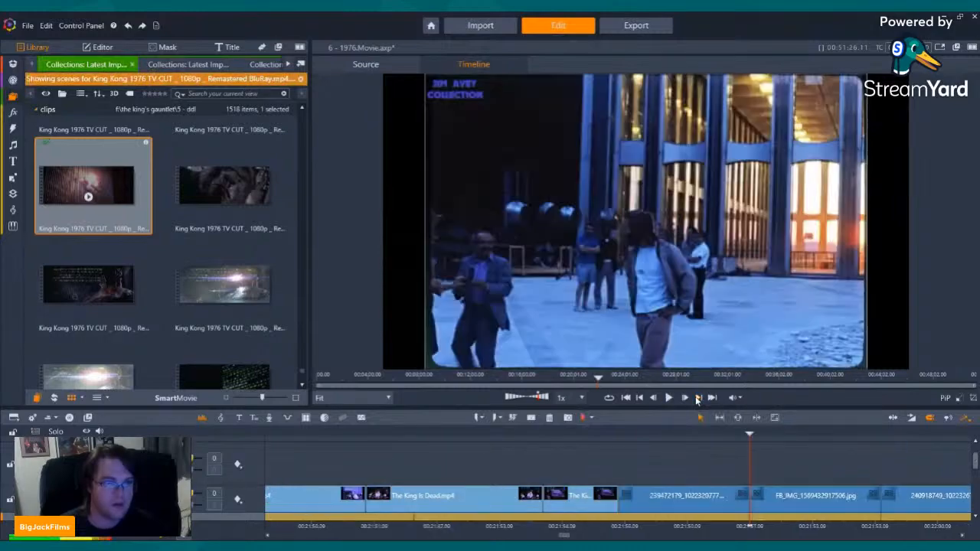
Skip forward through the archive photos after the The King Is Dead footage and back toward the interview shot, reviewing the sequence.
click(697, 398)
click(697, 397)
click(698, 398)
click(698, 397)
click(697, 397)
click(697, 397)
click(697, 398)
click(697, 397)
click(698, 397)
click(697, 397)
click(697, 398)
click(697, 397)
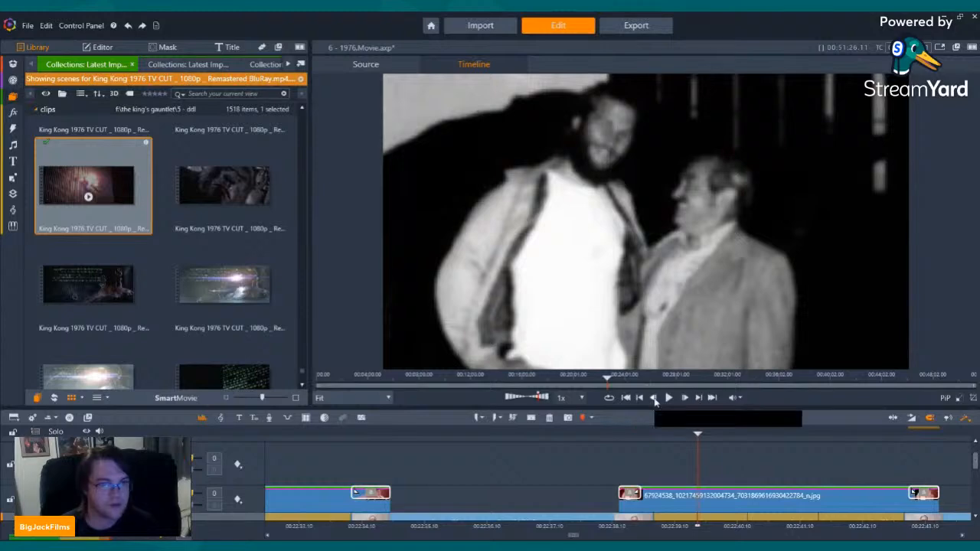
click(638, 398)
click(638, 398)
click(638, 398)
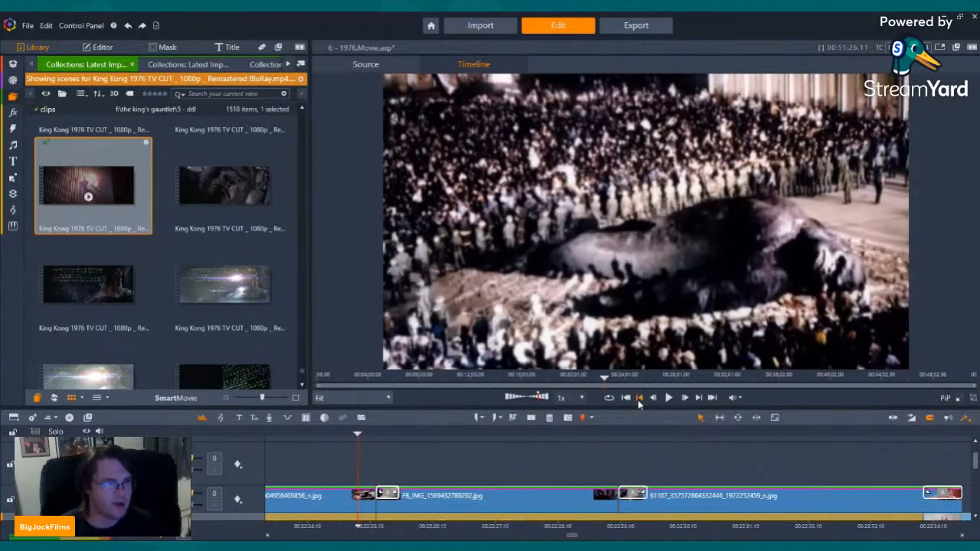
click(638, 398)
click(639, 398)
click(638, 398)
click(639, 398)
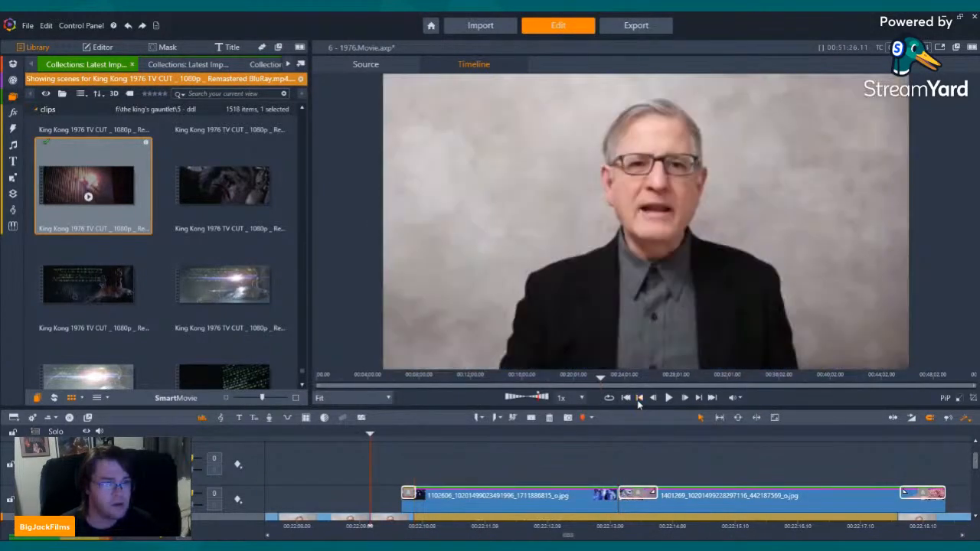
Apply Pan and Zoom to the black-and-white photo of the couple beside fallen Kong so it fills the frame.
click(639, 398)
right_click(421, 494)
click(473, 202)
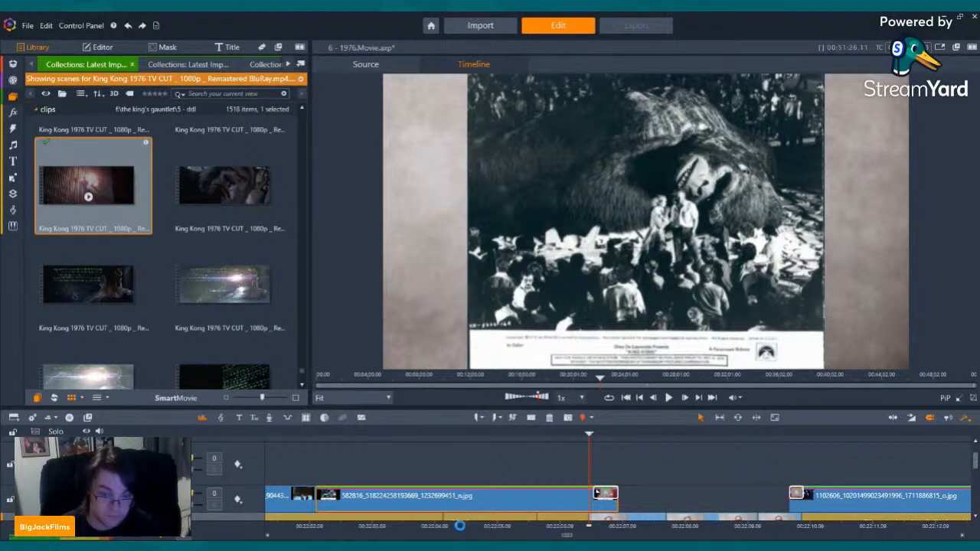
key(Left)
key(Left)
key(Left)
key(Left)
key(Left)
key(Left)
key(Left)
key(Left)
key(Left)
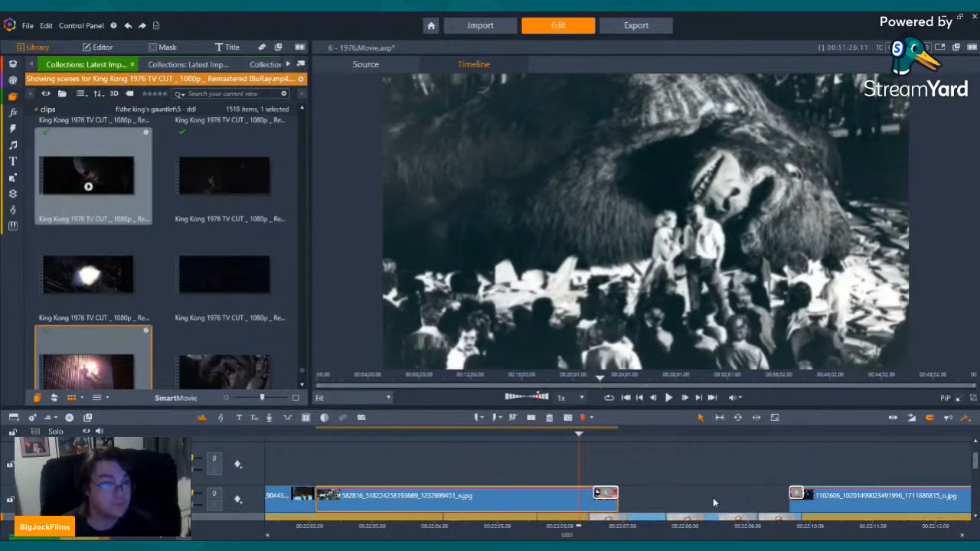
key(Left)
key(Left)
key(Left)
key(Left)
key(Left)
key(Left)
key(Left)
key(Left)
key(Left)
Enlarge the photo of the men on the tower plaza, right after the The King Is Dead footage, with Pan and Zoom to fill the frame.
drag(296, 436, 482, 464)
right_click(546, 500)
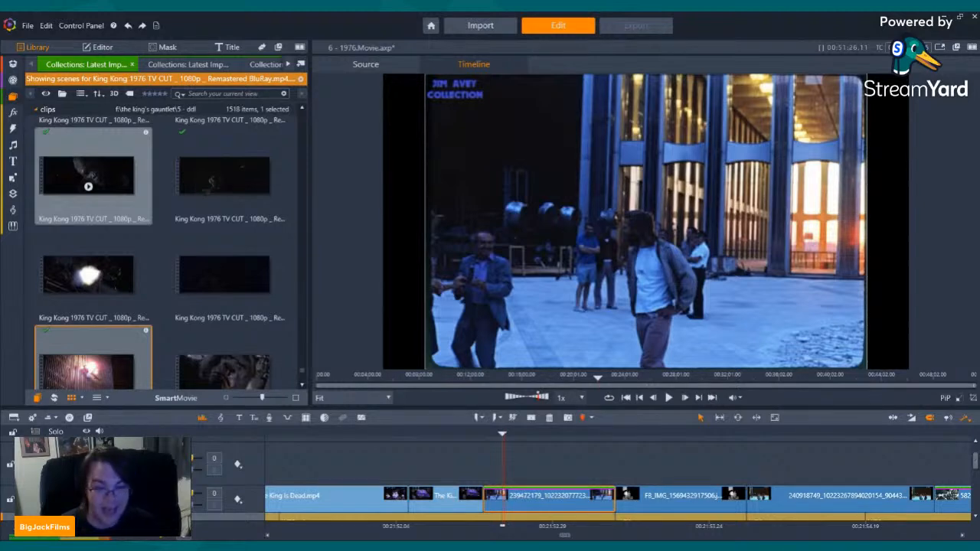
key(space)
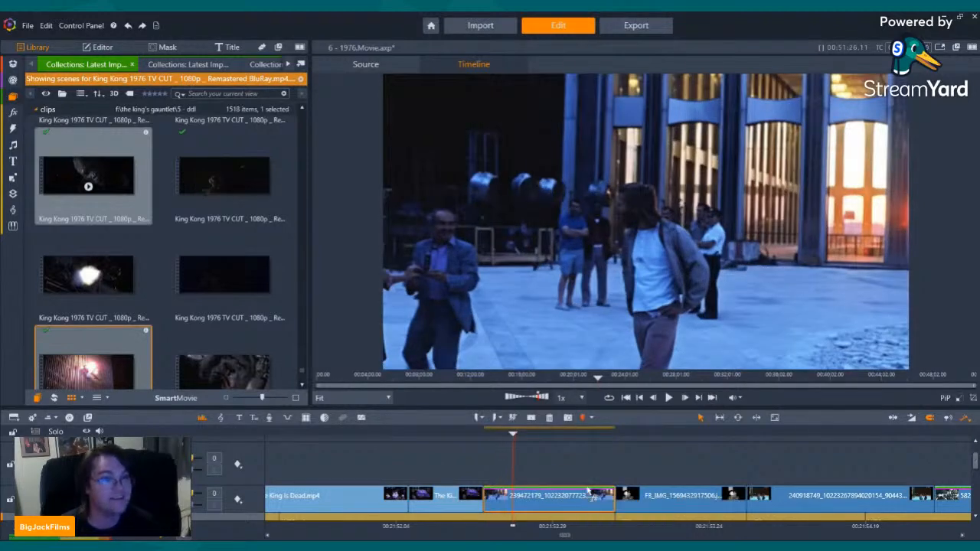
Copy the plaza photo's Pan and Zoom framing and paste it onto the two photos that follow it.
right_click(602, 495)
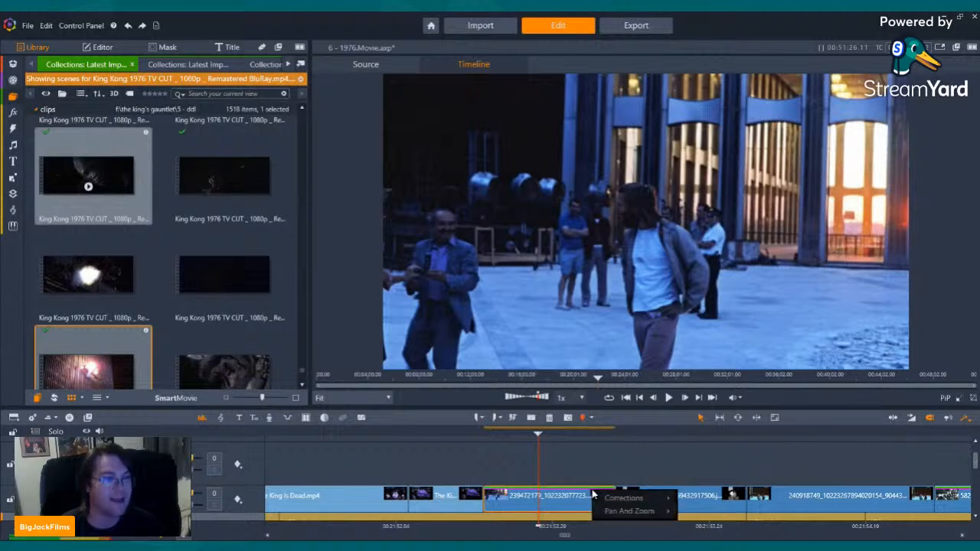
mouse_move(610, 512)
click(698, 511)
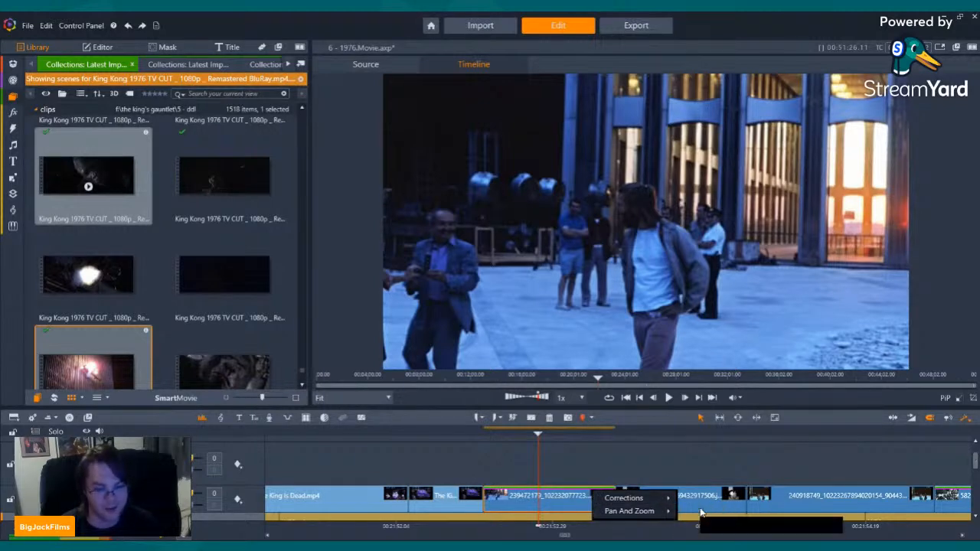
right_click(822, 498)
click(844, 415)
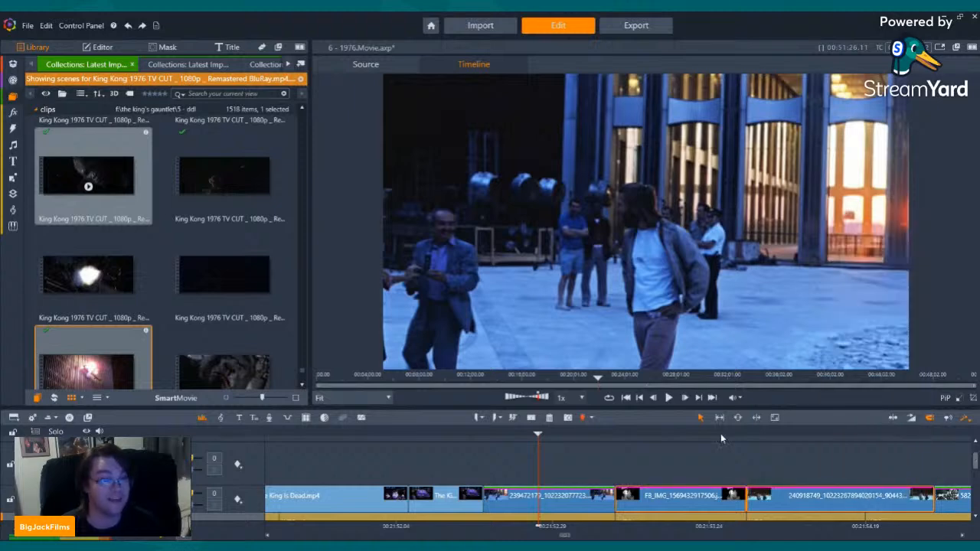
Delete the black-and-white photo of the two men and extend the plaza photo over the gap, dissolving into the next photo.
click(689, 433)
drag(690, 434, 652, 441)
right_click(701, 503)
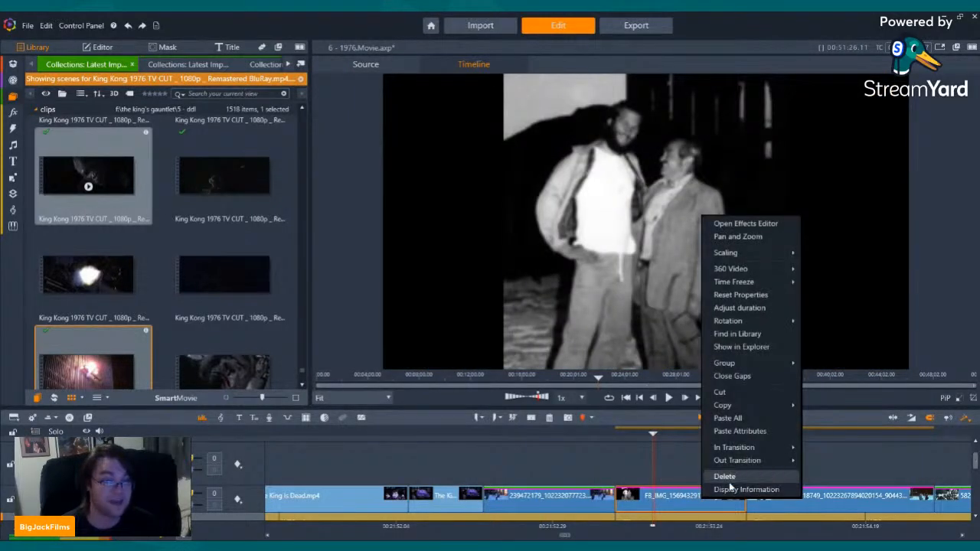
click(725, 481)
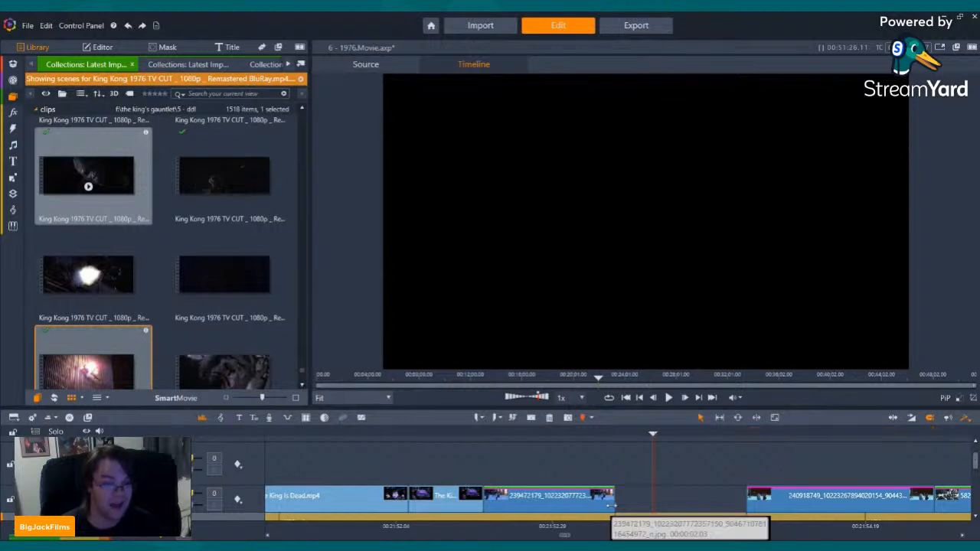
drag(614, 502, 732, 497)
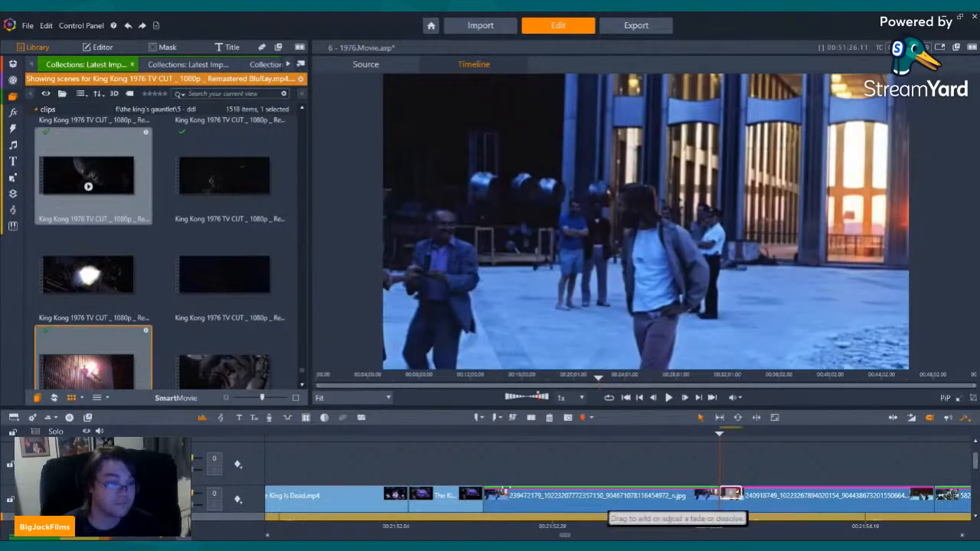
Add the Pan And Zoom camera effect to the extended plaza photo with its zoom gradually increasing.
click(548, 500)
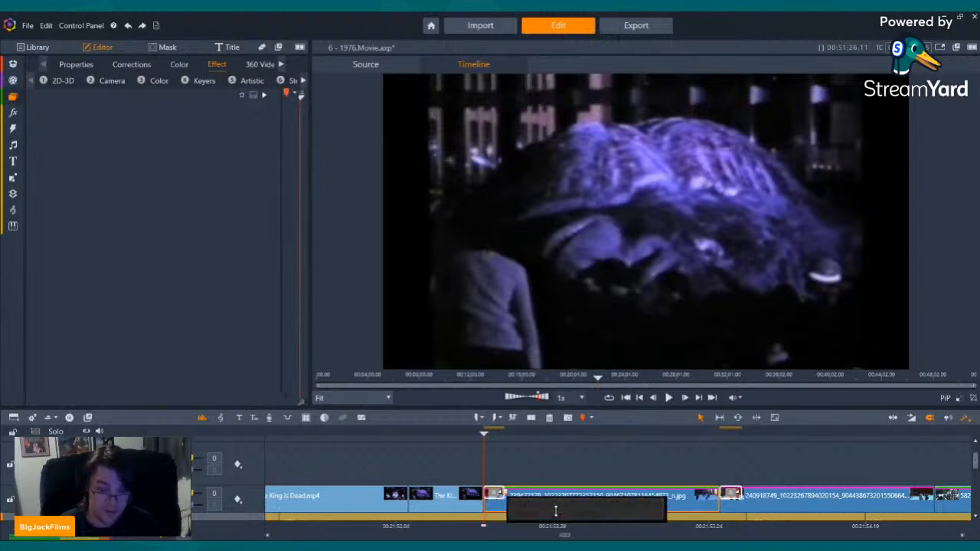
click(97, 82)
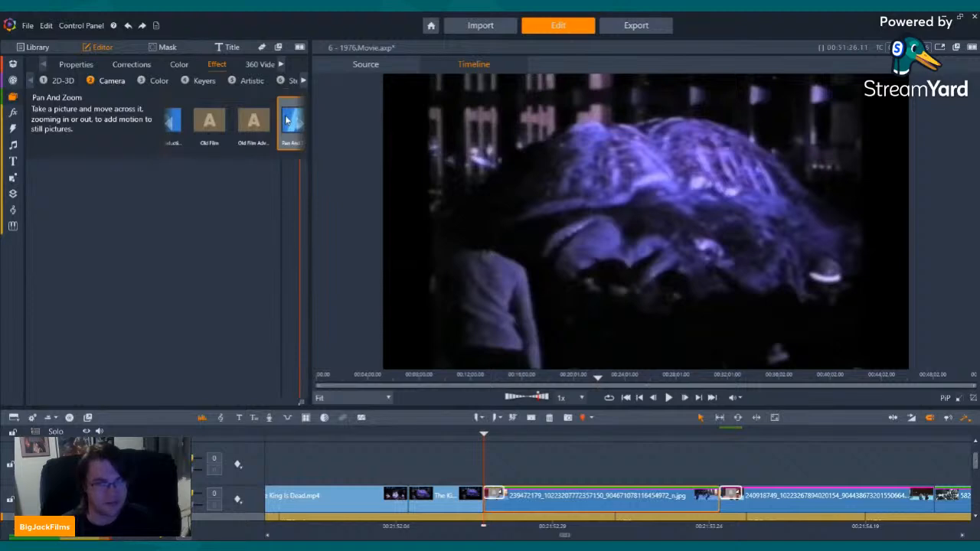
click(290, 120)
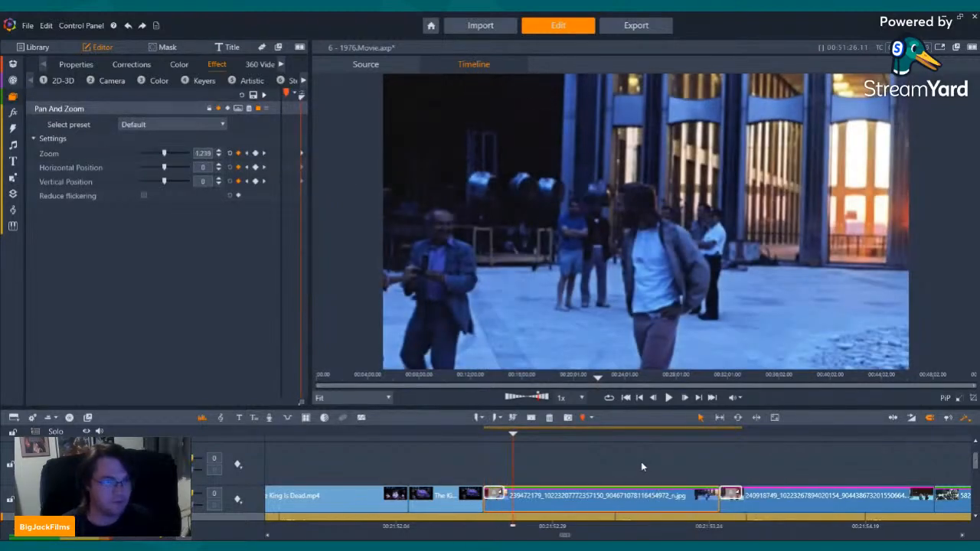
Copy the plaza photo's effect and paste it onto the following photo with the woman raising her arms.
right_click(660, 490)
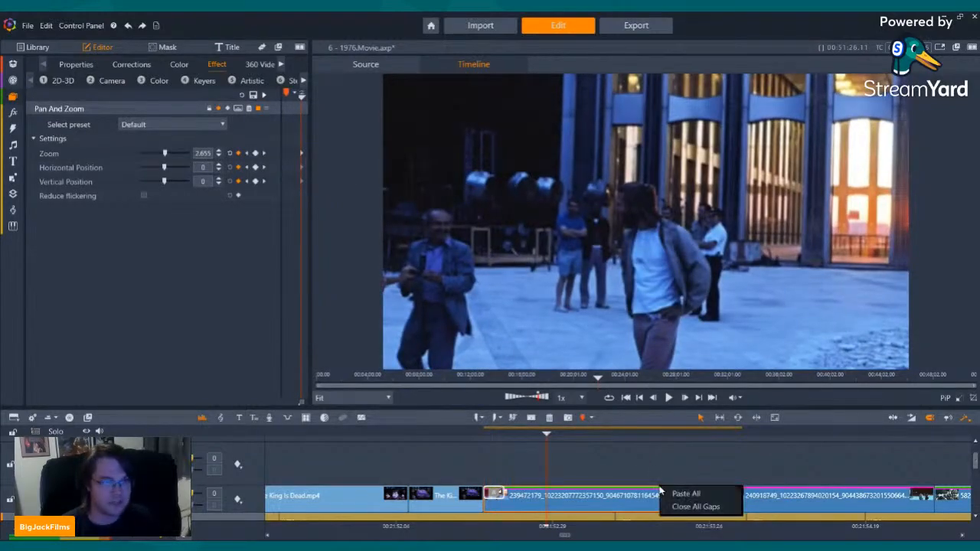
right_click(649, 490)
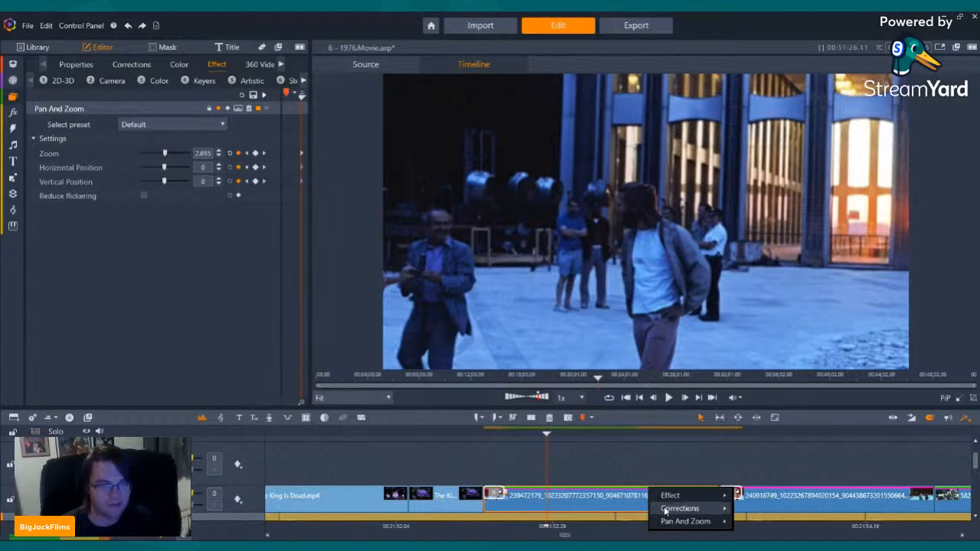
mouse_move(667, 499)
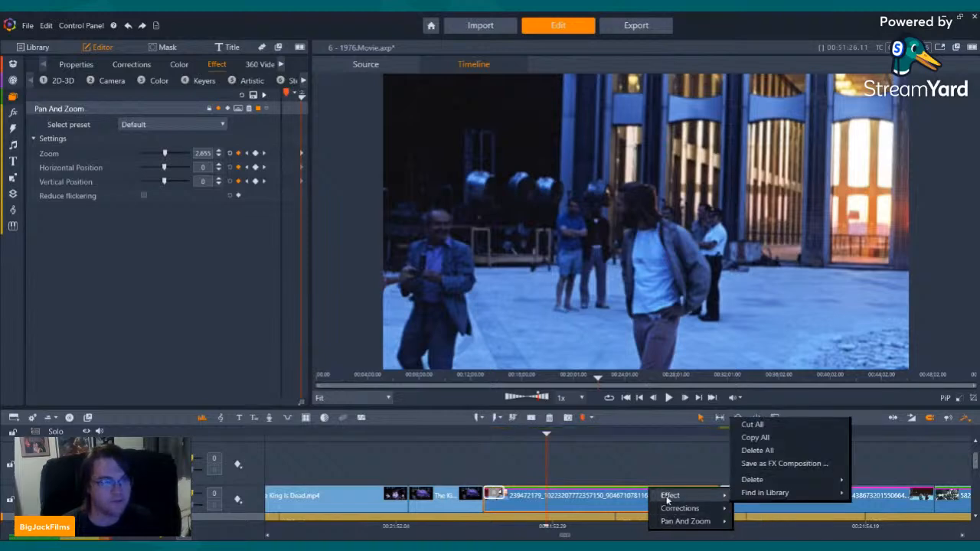
click(758, 438)
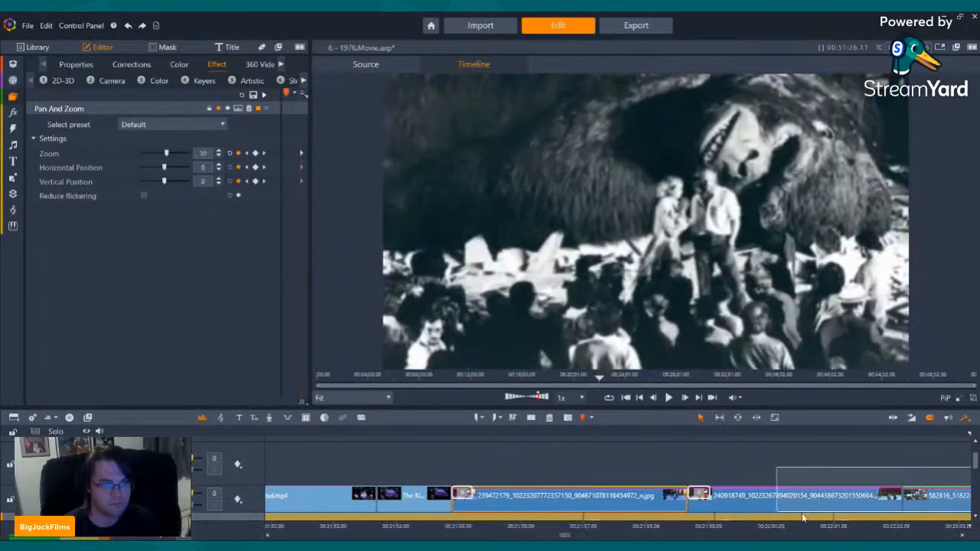
right_click(733, 506)
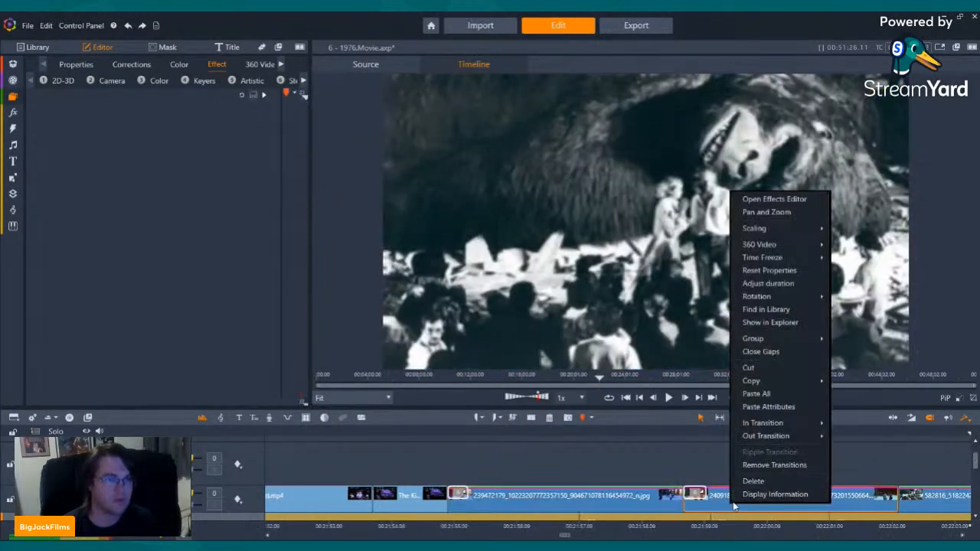
click(756, 395)
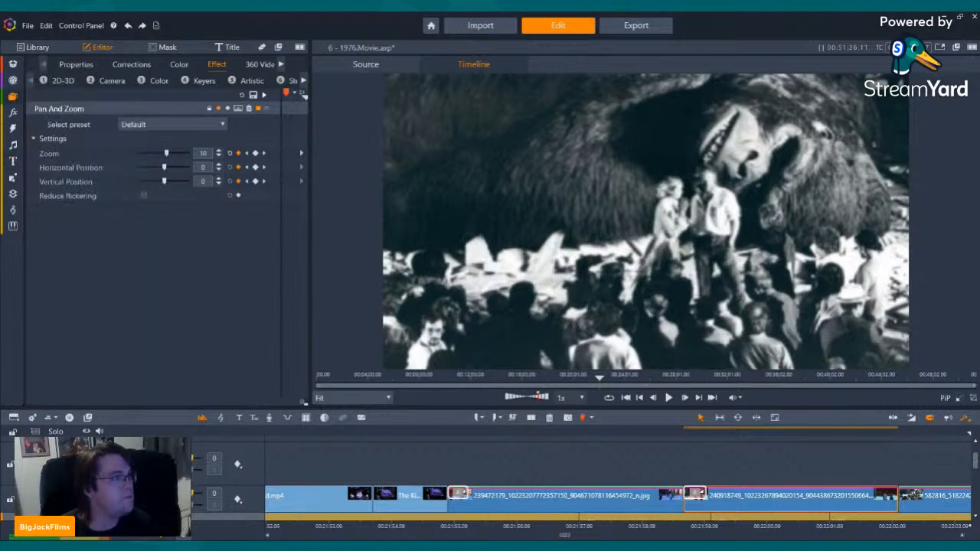
Reopen the scene library and go back to the woman's film shot, examining the cut into the The King Is Dead footage.
click(12, 96)
click(44, 104)
click(595, 380)
key(Left)
key(Left)
key(Left)
key(Left)
key(Left)
key(Left)
key(Left)
key(Left)
key(Left)
key(Left)
key(Left)
key(Left)
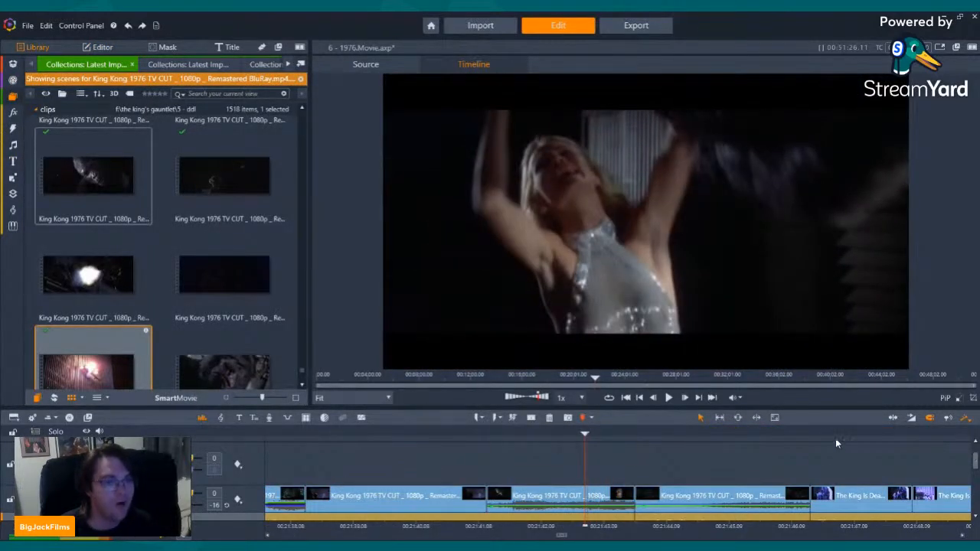
drag(821, 434, 770, 459)
drag(848, 459, 972, 453)
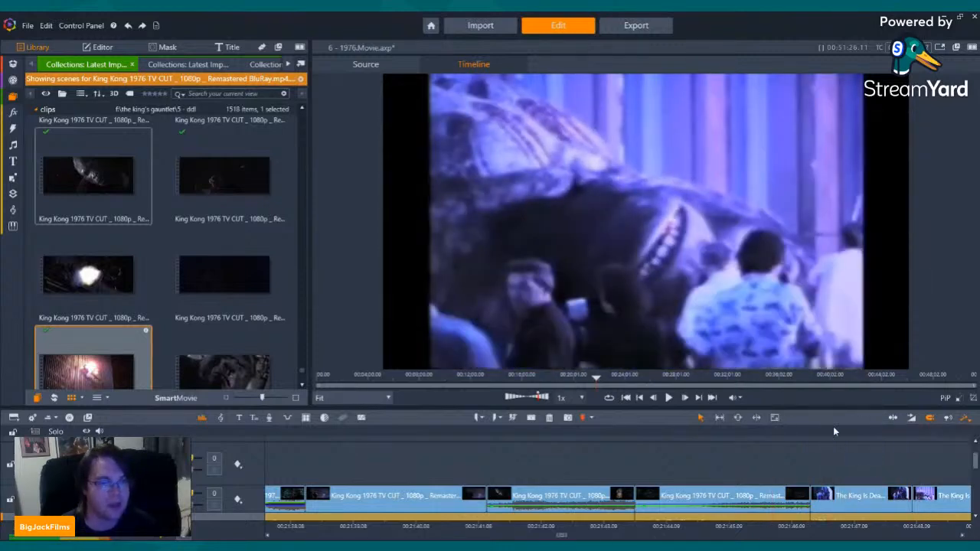
Move the cut to the black-and-white photo of the couple beside Kong earlier and add a dissolve at its start.
click(699, 398)
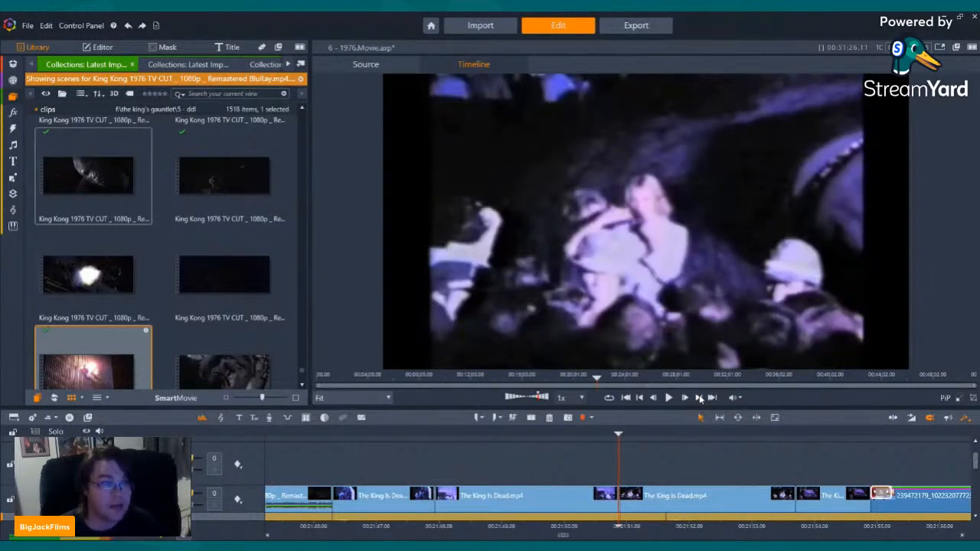
click(699, 398)
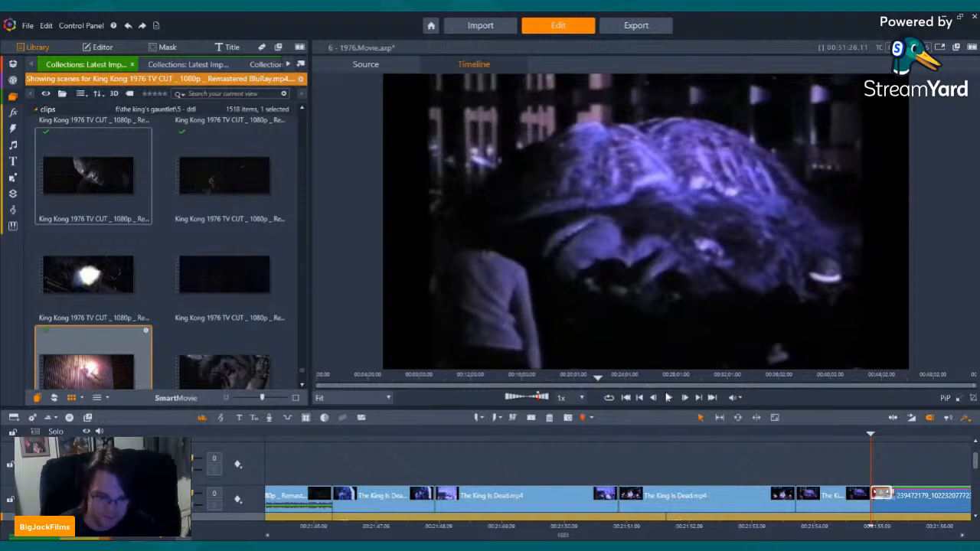
click(667, 397)
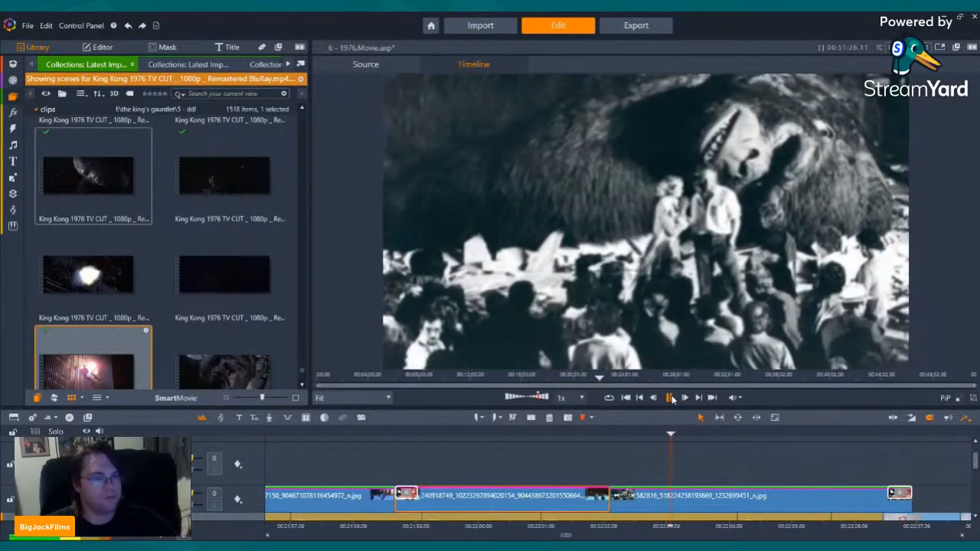
click(671, 397)
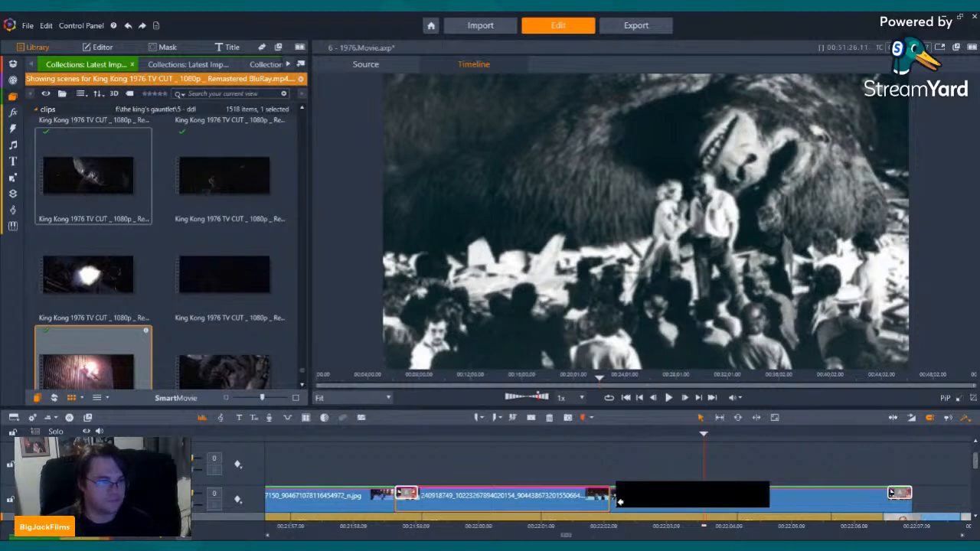
drag(613, 501, 586, 499)
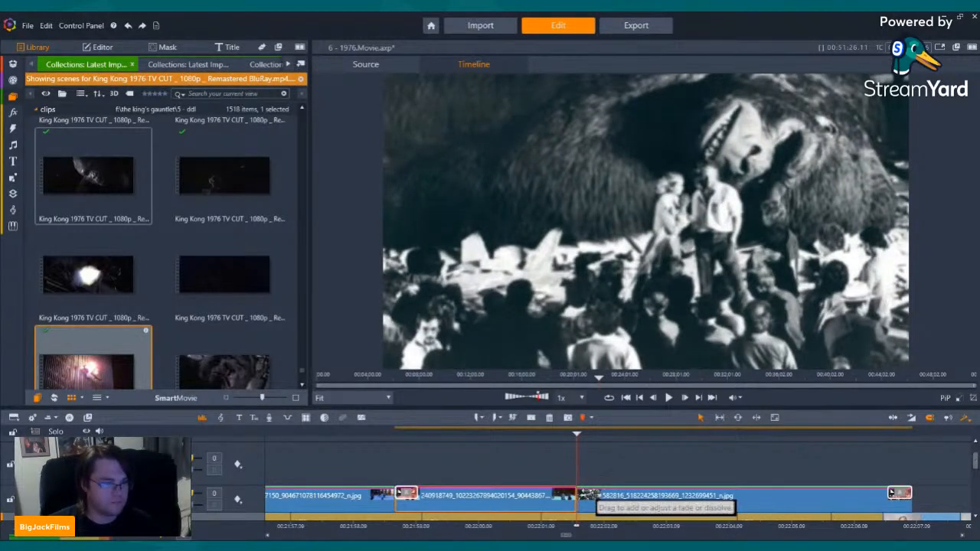
drag(609, 486, 627, 488)
Step back into the preceding photo and play through the dissolve and the remaining photos until the next black gap.
key(Left)
key(Left)
key(Left)
key(Left)
key(Left)
key(Left)
key(Left)
key(Left)
key(Left)
key(Left)
key(Left)
key(Left)
key(Left)
key(Left)
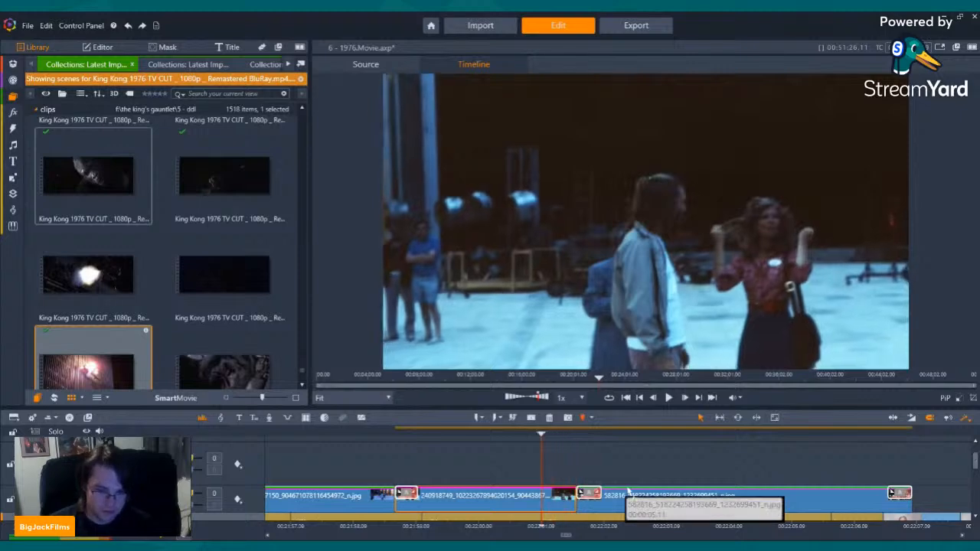
key(Left)
key(Left)
key(Left)
key(Left)
key(Left)
key(Left)
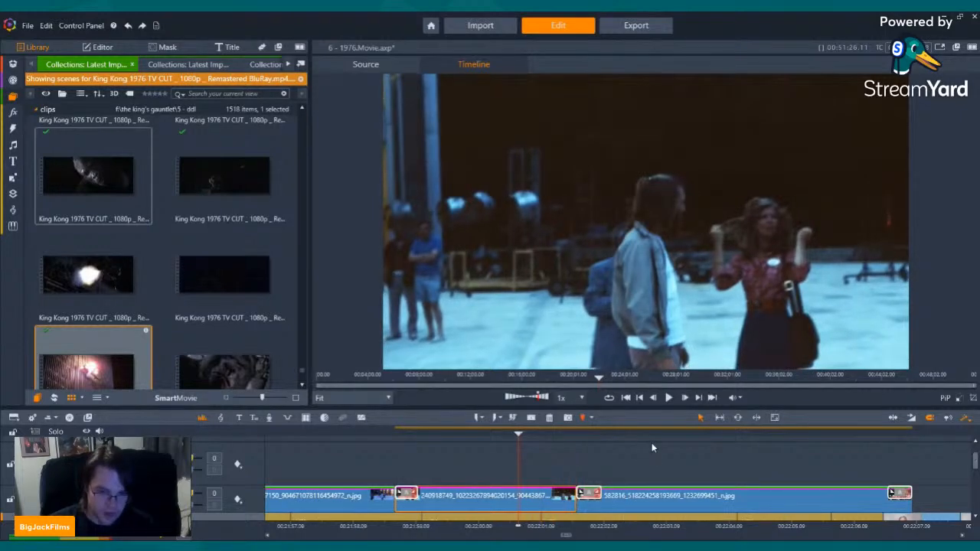
click(670, 397)
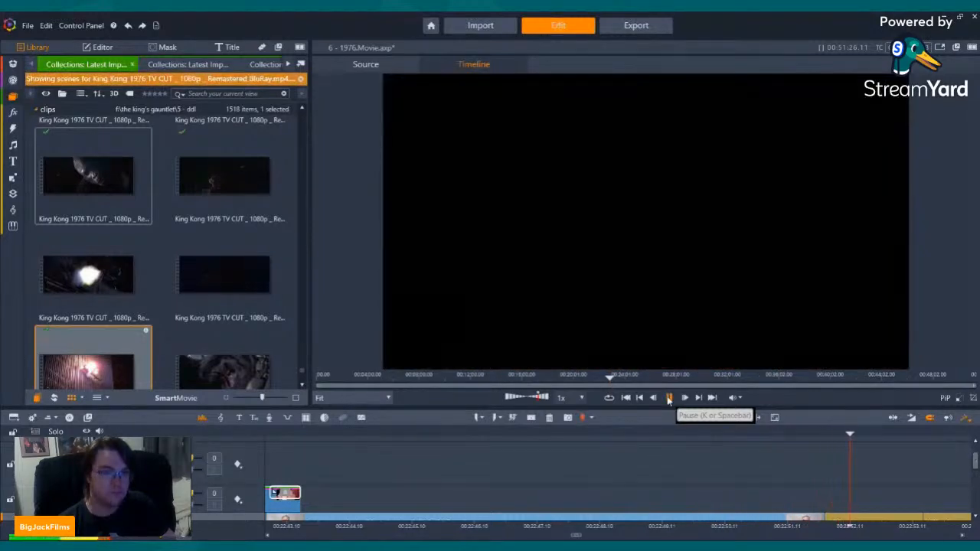
click(669, 398)
Browse the King Kong scenes for the night plaza shot with the sphere and place it over the first WTC.m4a clip.
scroll(111, 238, down, 3)
scroll(111, 237, down, 8)
scroll(129, 227, down, 4)
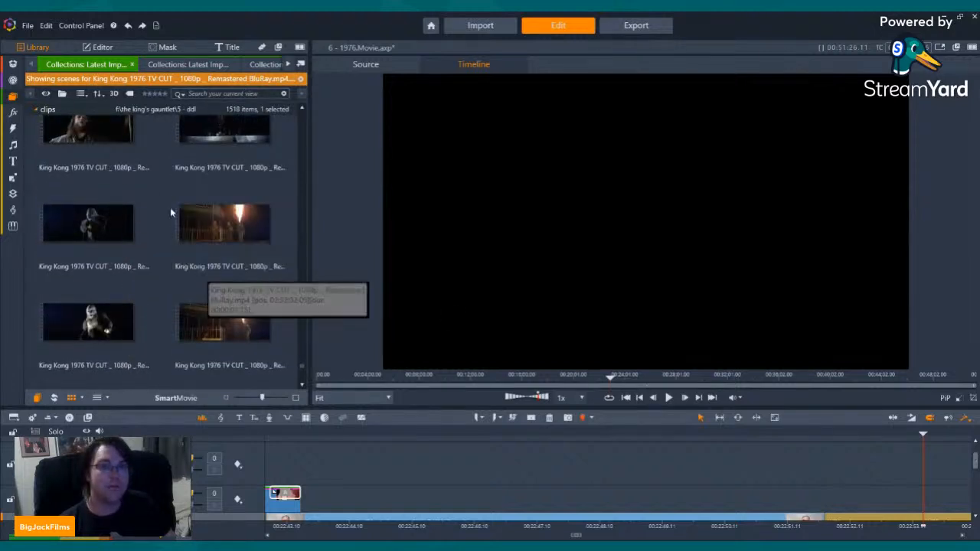
scroll(170, 219, down, 6)
scroll(173, 237, down, 6)
scroll(173, 237, down, 6)
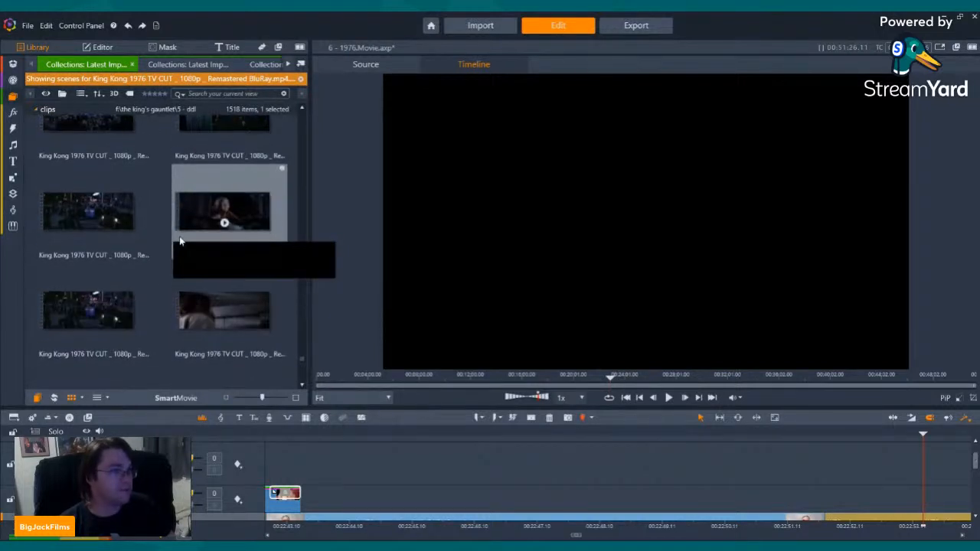
scroll(180, 241, down, 6)
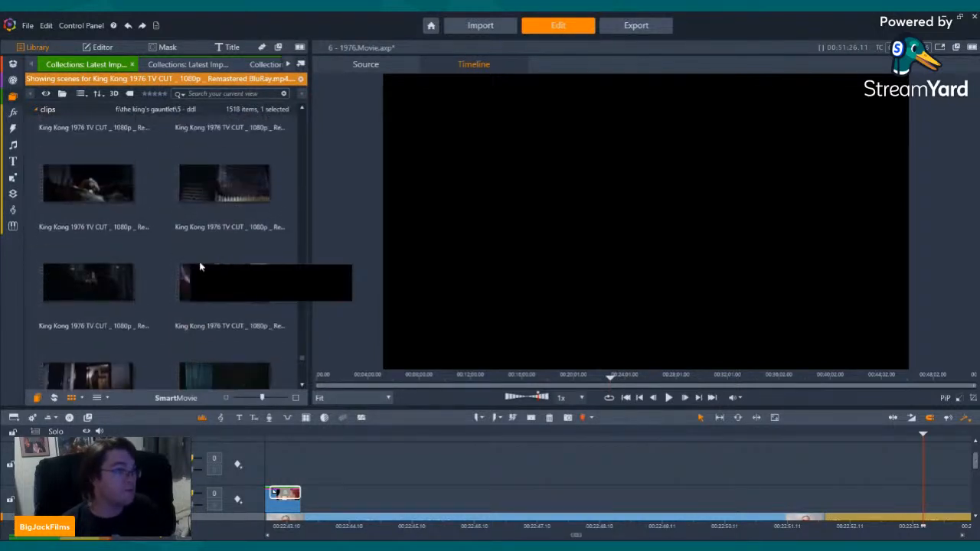
click(213, 191)
scroll(209, 201, up, 2)
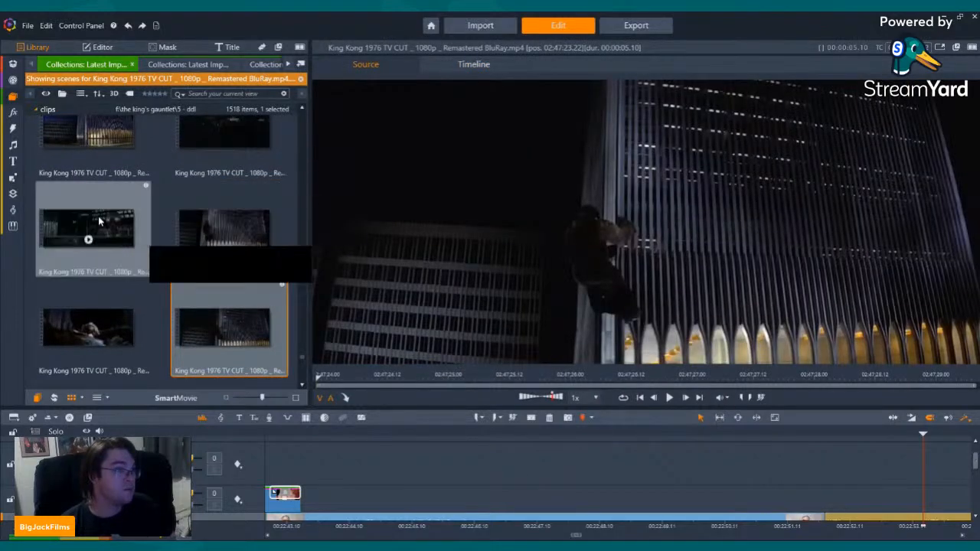
click(99, 220)
scroll(102, 230, up, 2)
scroll(102, 230, up, 1)
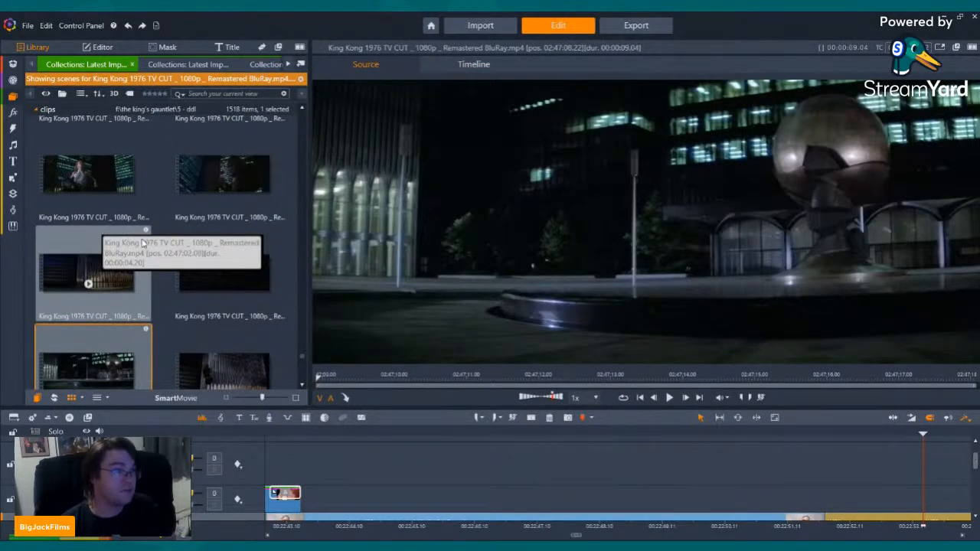
scroll(142, 242, down, 2)
mouse_move(138, 233)
mouse_down()
mouse_move(536, 360)
mouse_move(886, 507)
mouse_move(834, 505)
mouse_move(846, 503)
mouse_up()
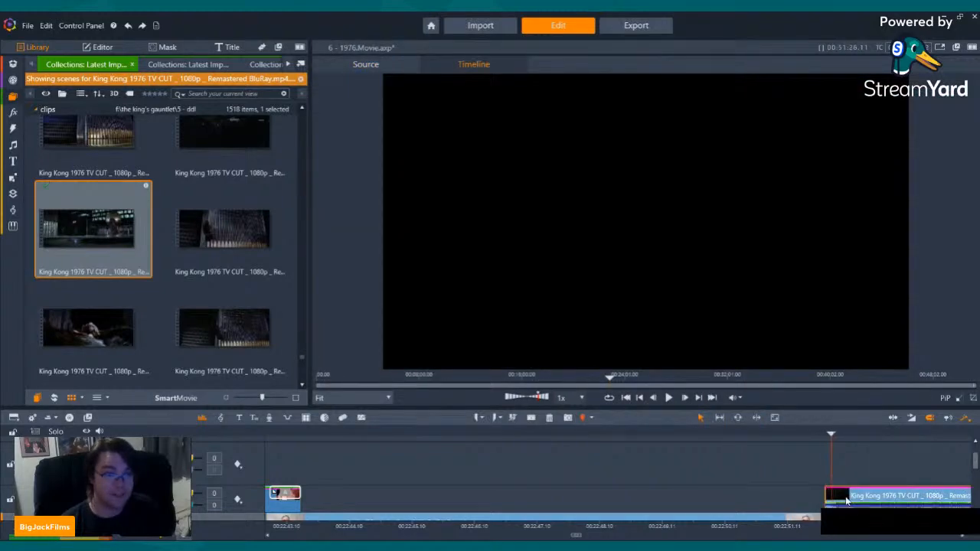
Trim the dark opening off the plaza shot and align its start with the end of the interview clip.
key(Right)
key(Right)
key(Right)
key(Right)
key(Right)
key(Right)
key(Right)
key(Right)
key(Right)
key(Right)
key(Right)
key(Right)
key(Right)
key(Right)
key(Right)
key(Right)
key(Right)
key(Right)
key(Right)
key(Right)
mouse_move(838, 503)
mouse_down()
mouse_move(922, 498)
mouse_move(851, 499)
mouse_up()
scroll(850, 498, down, 2)
drag(851, 435, 839, 446)
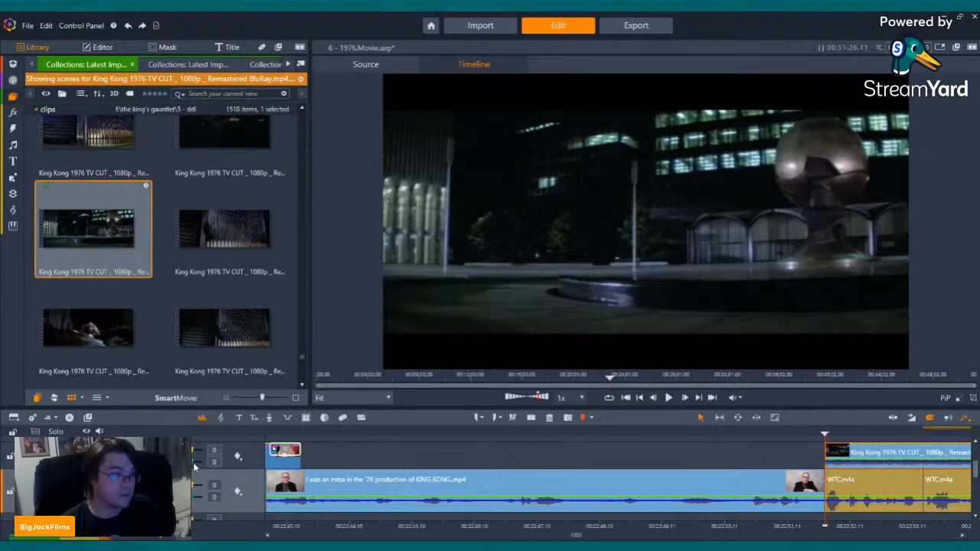
Lower the film track's volume to -15 and play from the end of the interview into the plaza shot.
drag(192, 463, 176, 463)
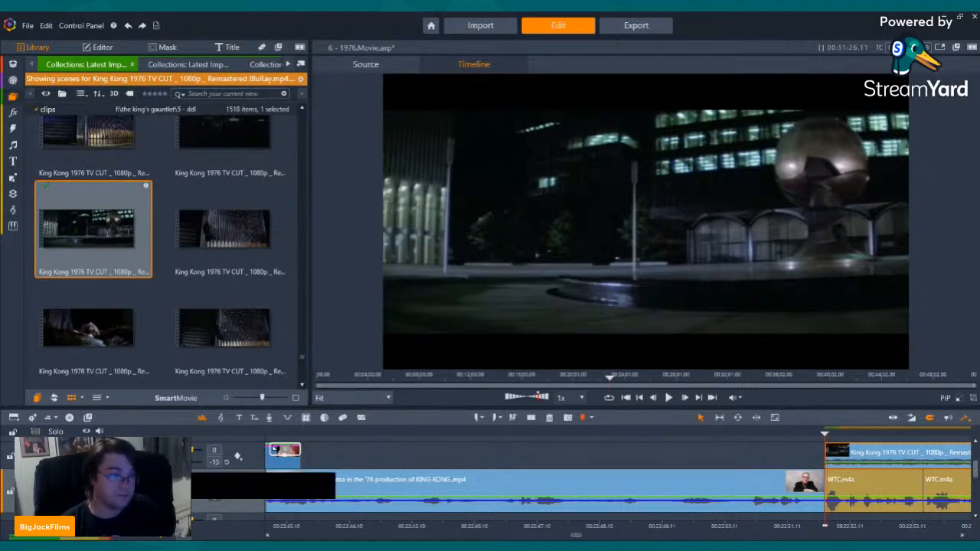
key(Left)
key(Left)
key(Left)
key(Left)
key(Left)
key(Left)
key(Left)
key(Left)
key(Left)
key(Left)
key(Left)
key(Left)
key(Left)
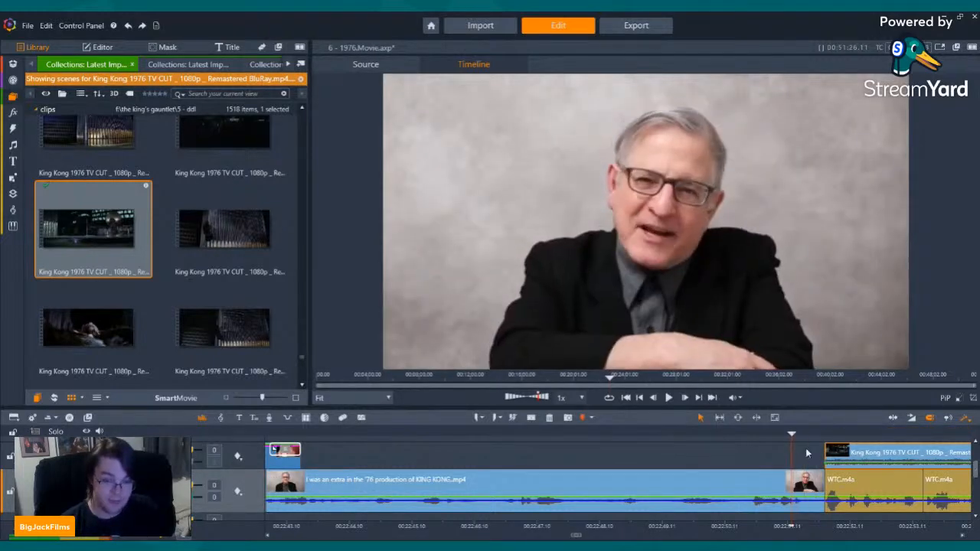
key(Left)
key(Left)
key(Left)
key(Left)
key(Left)
key(Left)
key(Left)
key(Left)
key(Left)
key(Left)
key(Left)
key(Left)
key(Left)
key(Left)
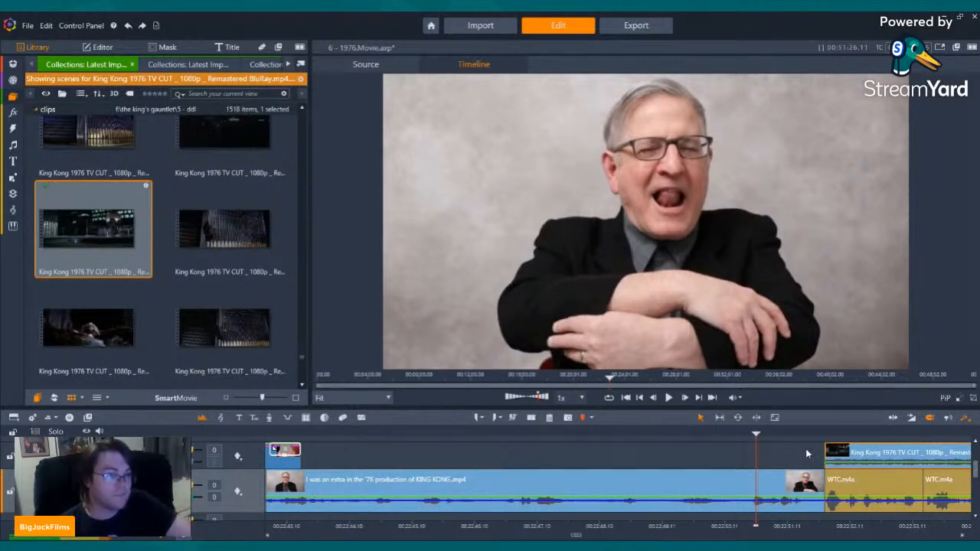
click(667, 398)
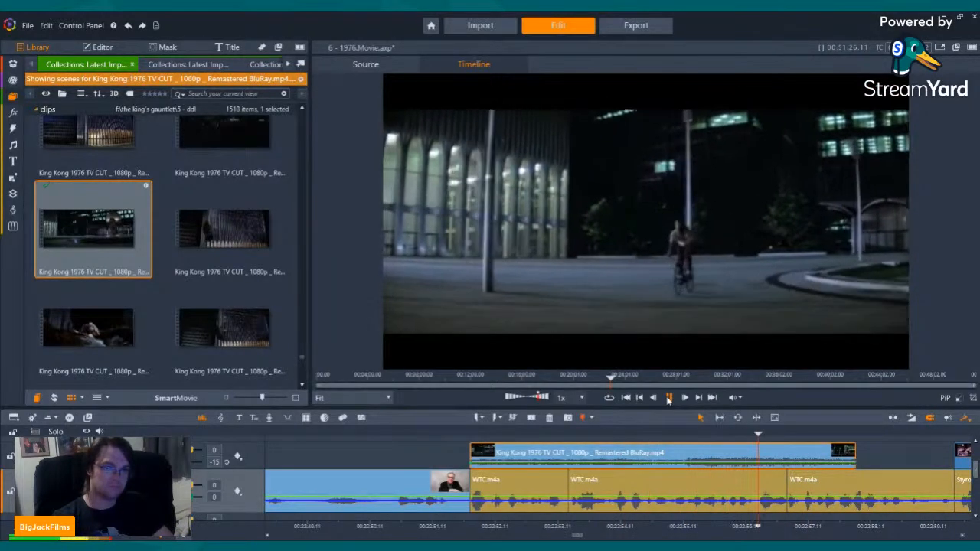
click(668, 398)
Trim more off the plaza shot's start so it ends where the third WTC.m4a clip begins, and lower its track volume to -23.
mouse_move(478, 456)
mouse_down()
mouse_move(628, 453)
mouse_move(606, 453)
mouse_move(554, 488)
mouse_move(602, 462)
mouse_move(470, 467)
mouse_up()
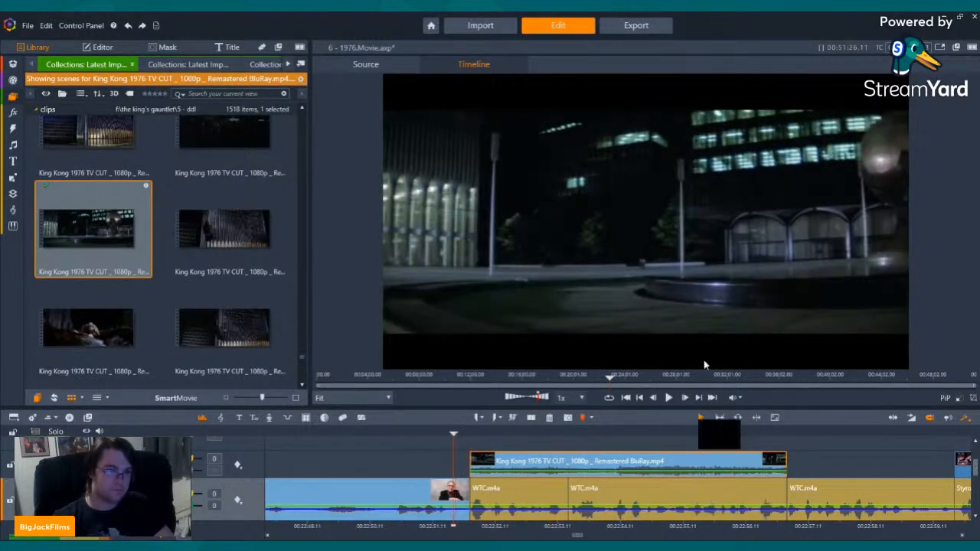
click(668, 397)
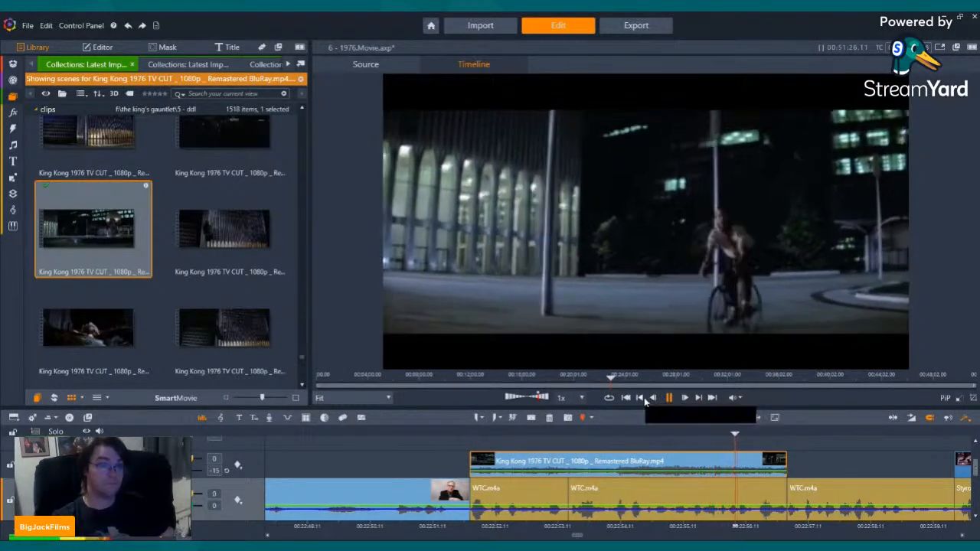
click(645, 399)
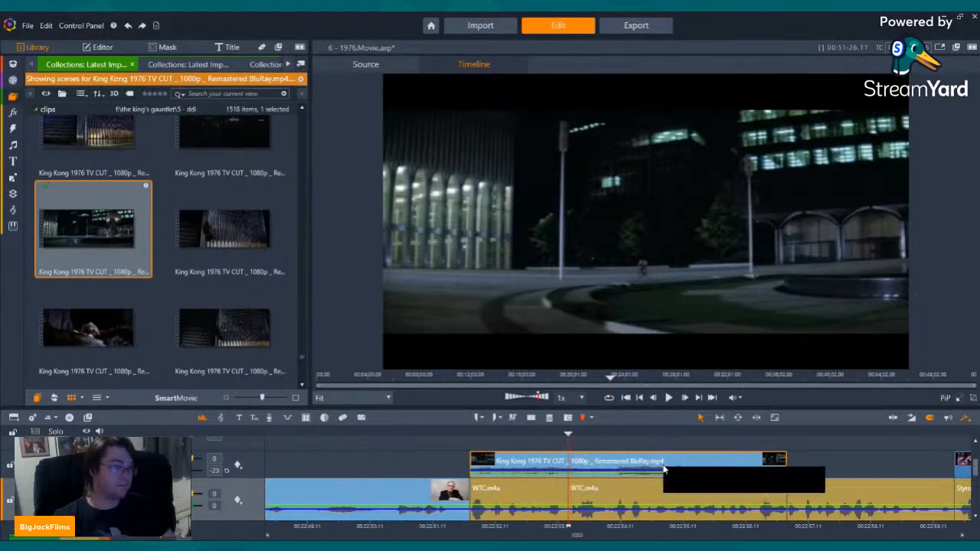
Replay the plaza shot repeatedly to check the film sound against the WTC.m4a narration.
key(Left)
key(Left)
key(Left)
key(Left)
key(Left)
key(Left)
key(Left)
key(Left)
key(Left)
key(Left)
key(Left)
key(Left)
key(Left)
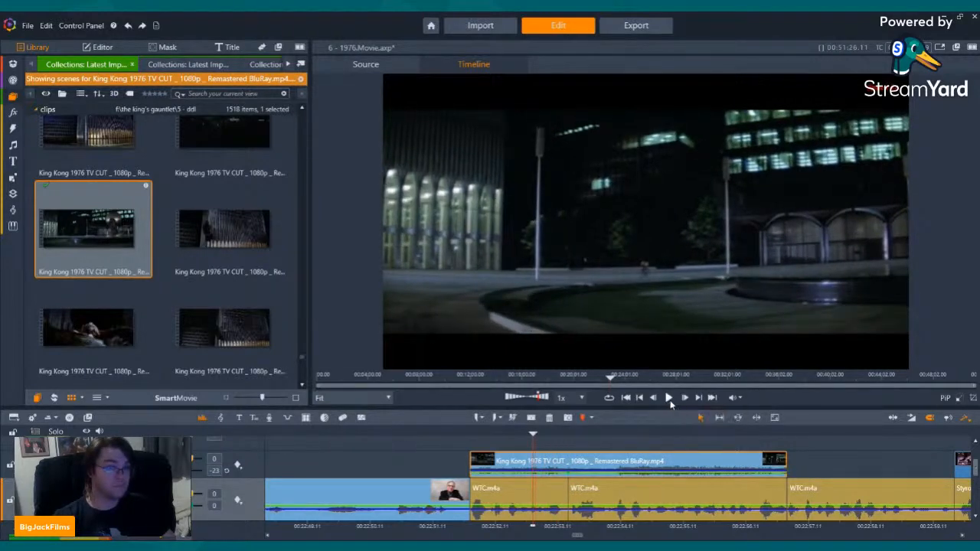
click(668, 398)
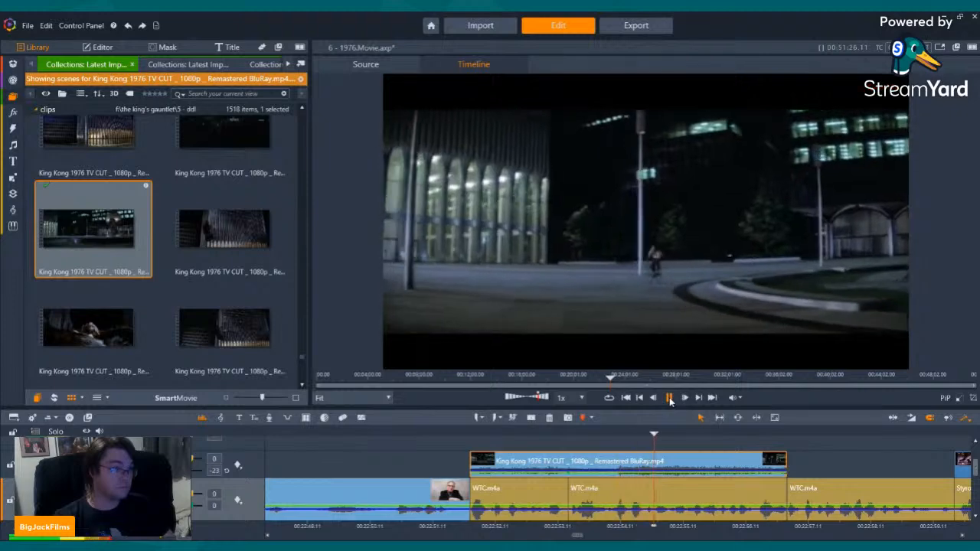
click(645, 398)
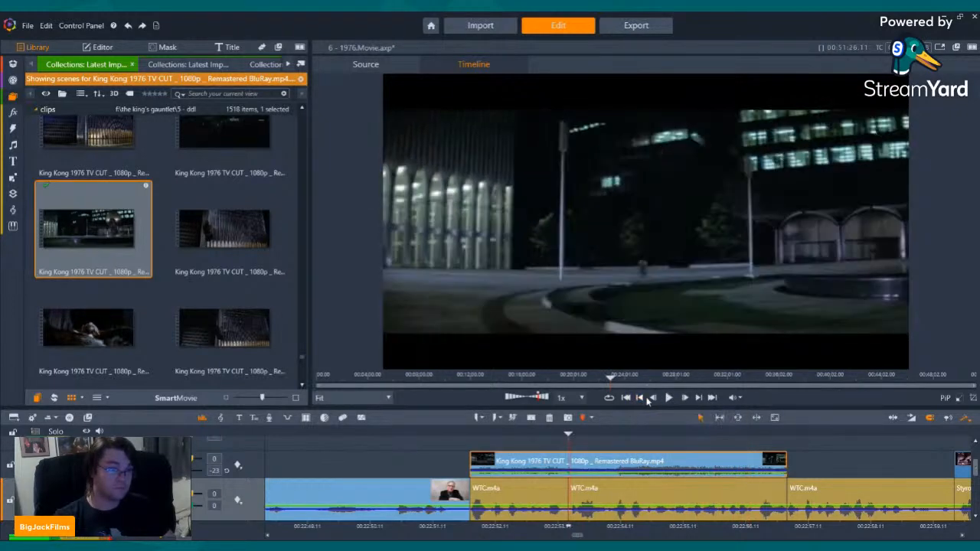
click(647, 400)
click(668, 398)
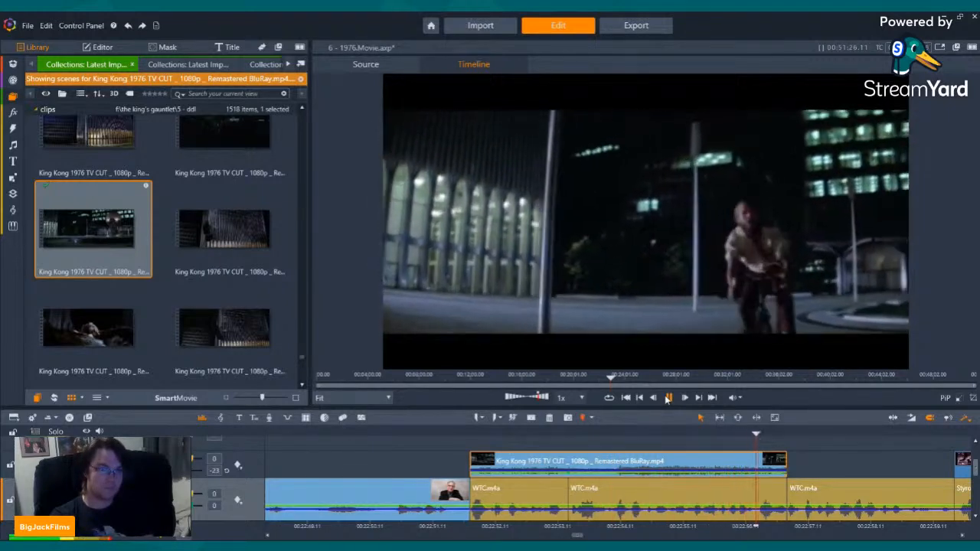
click(668, 398)
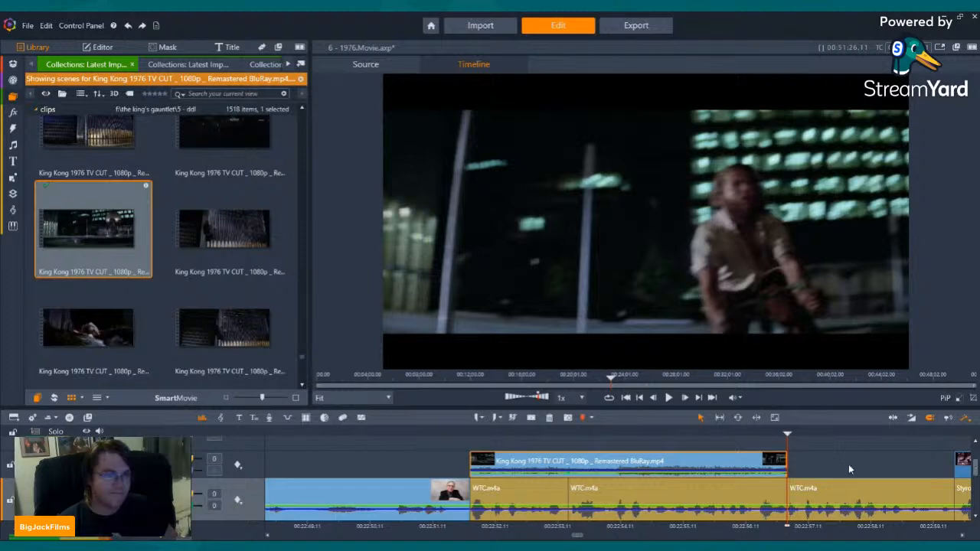
Split the plaza shot and the narration beneath it about two-thirds of the way through the second WTC.m4a clip.
key(Left)
key(Left)
key(Left)
key(Left)
key(Left)
key(Left)
key(Left)
key(Left)
key(Left)
click(634, 434)
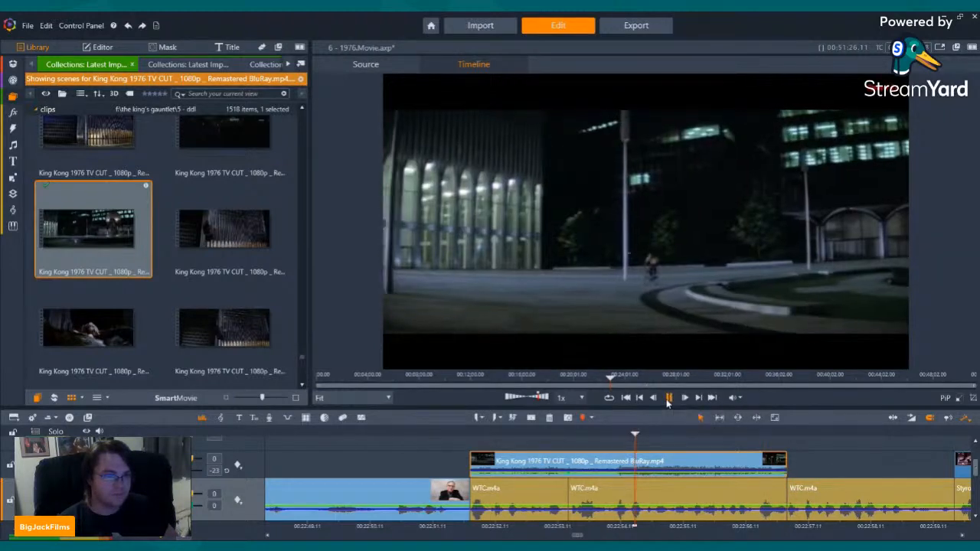
key(space)
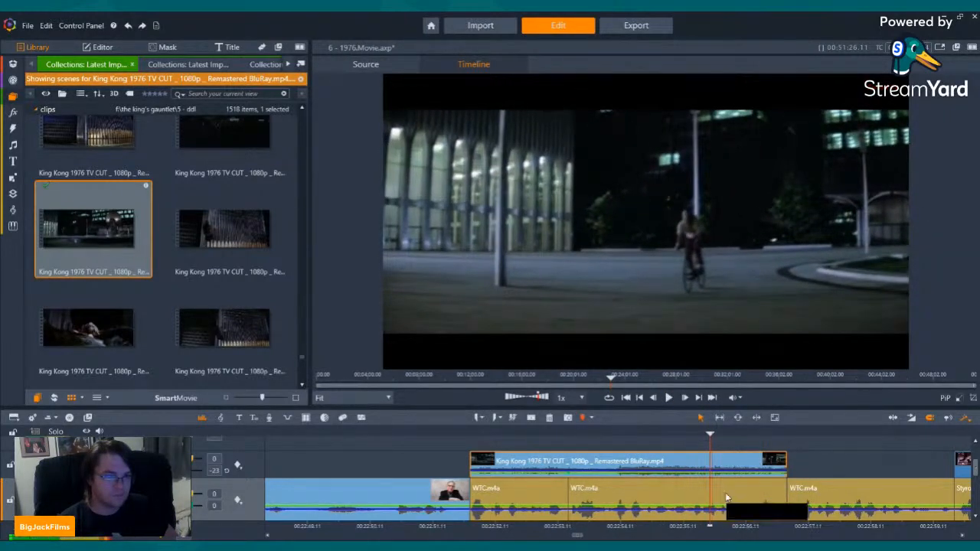
click(534, 418)
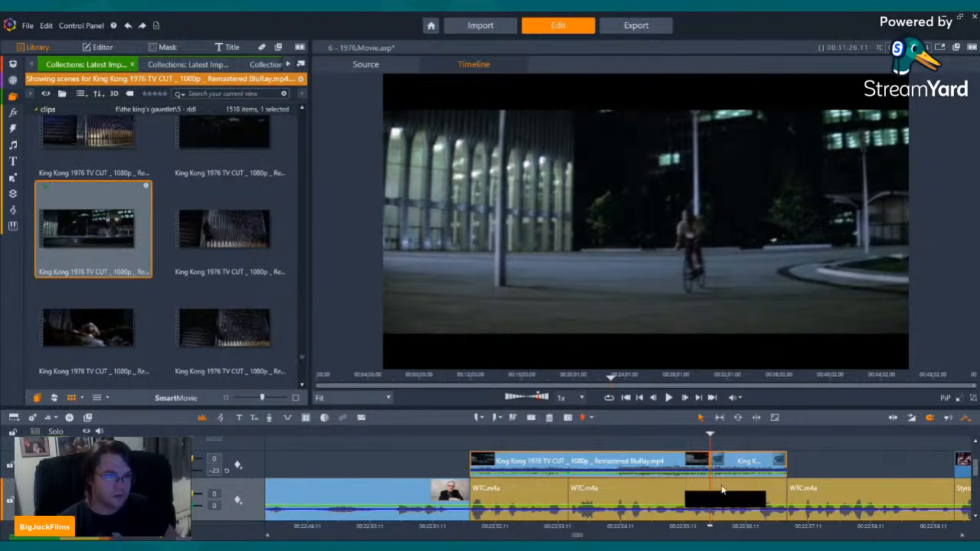
Remove the plaza shot's first part, slide the cyclist part back to end at the cut, and extend its start to the interview.
right_click(601, 462)
click(620, 445)
drag(737, 460, 643, 474)
drag(641, 475, 471, 473)
click(668, 397)
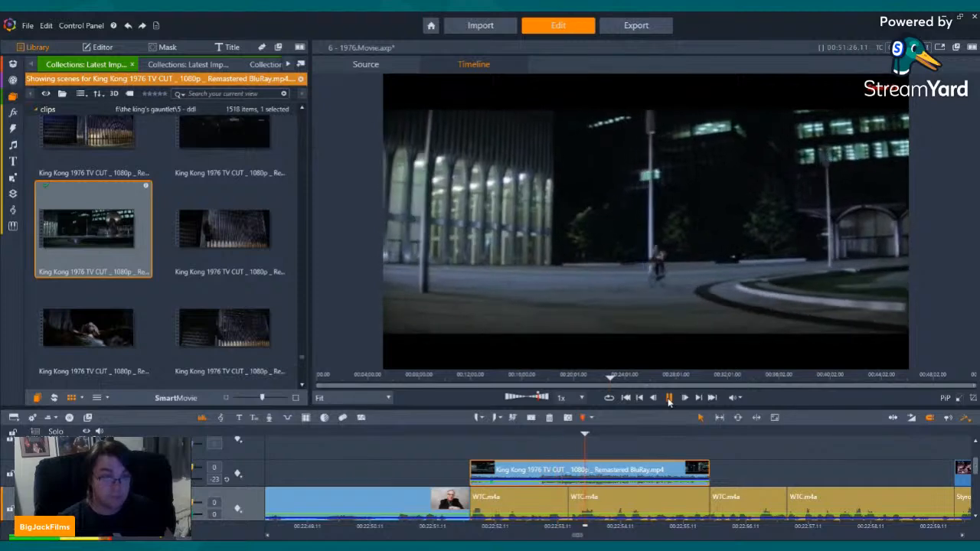
click(668, 397)
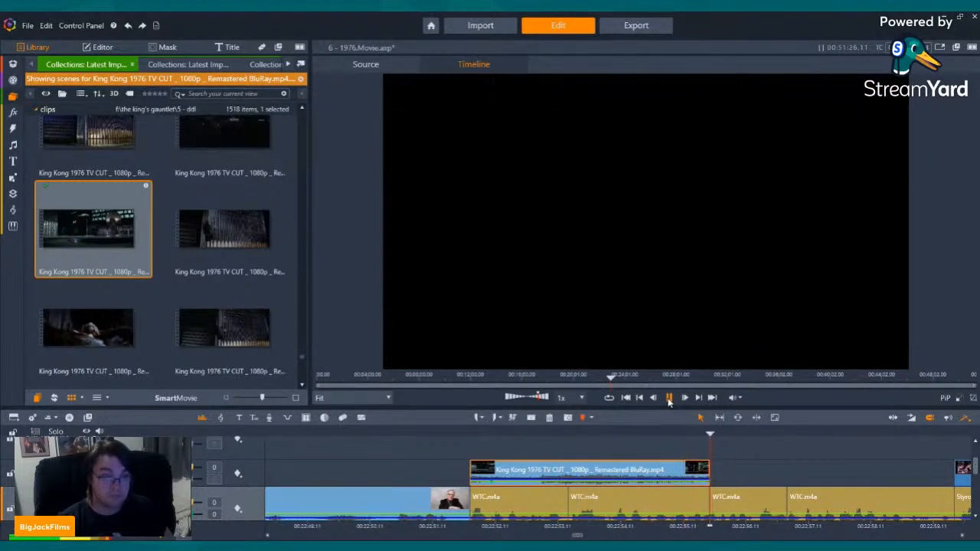
Delete the WTC.m4a section after the cut, closing the gap, and play across the join into the black gap.
click(549, 418)
key(Left)
key(Left)
key(Left)
key(Left)
key(Left)
key(Left)
key(Left)
key(Left)
key(Left)
key(Left)
key(Left)
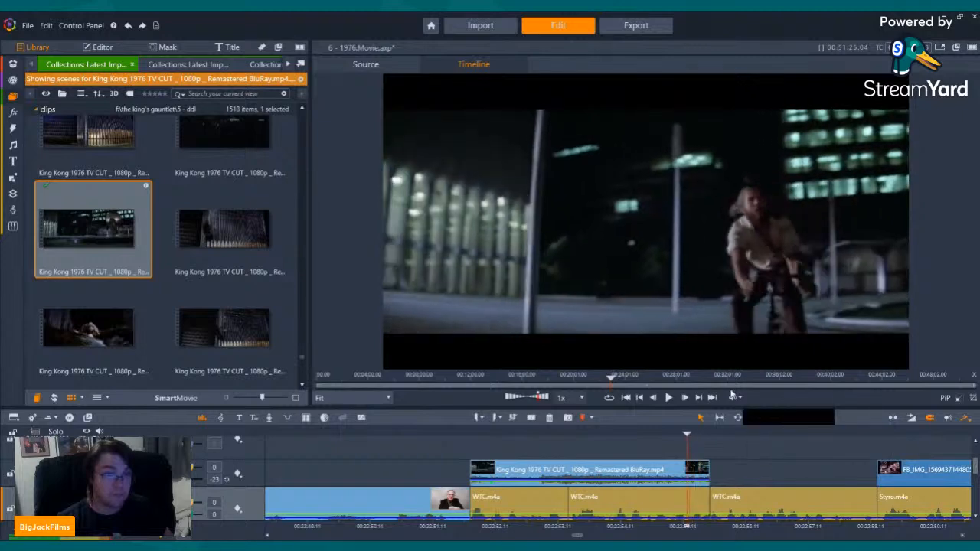
click(675, 399)
click(675, 399)
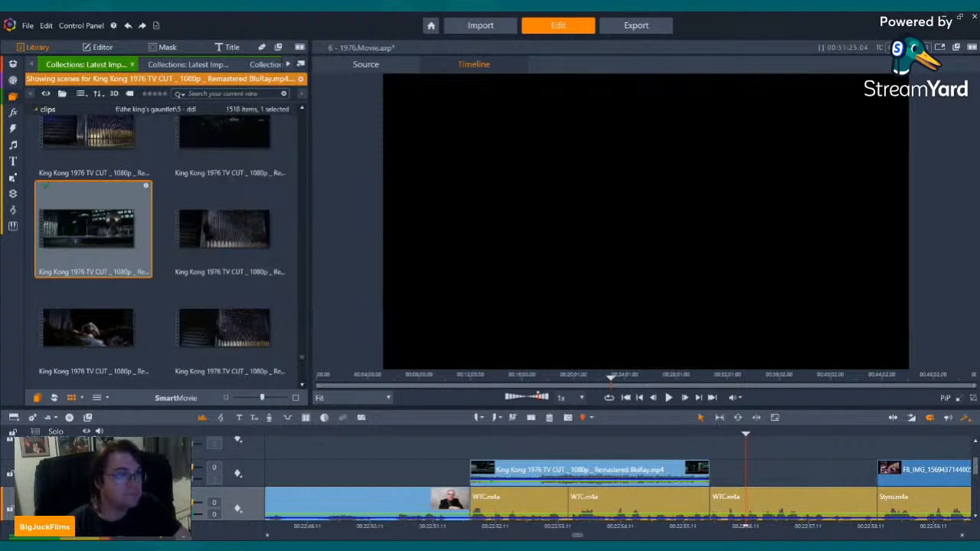
Switch the library from the film's scene list to the Latest Import collection.
click(287, 65)
click(288, 65)
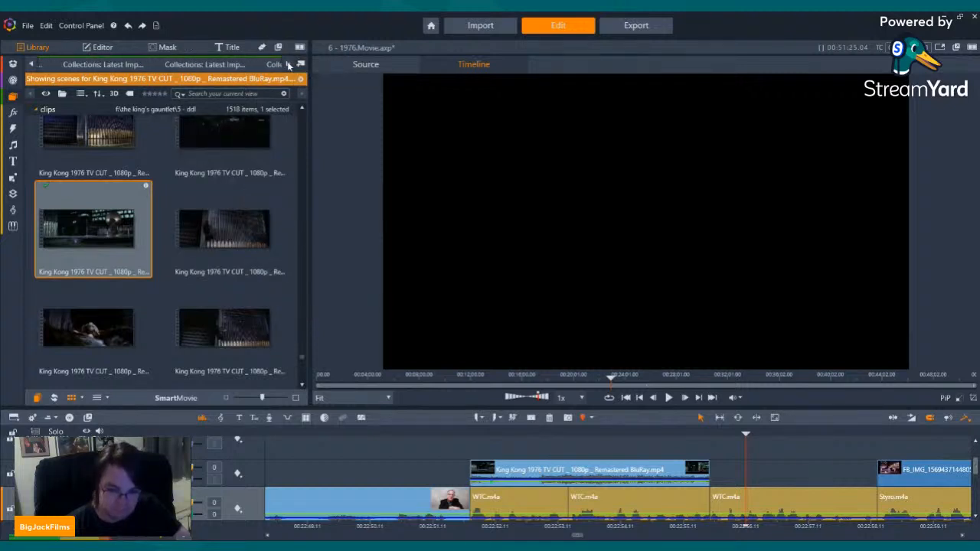
click(287, 65)
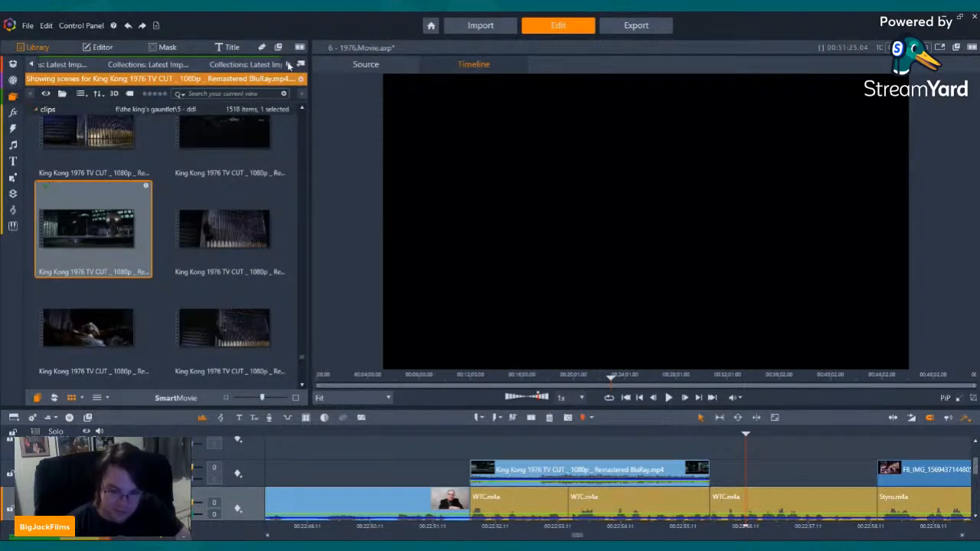
click(288, 65)
click(288, 65)
click(287, 66)
click(252, 64)
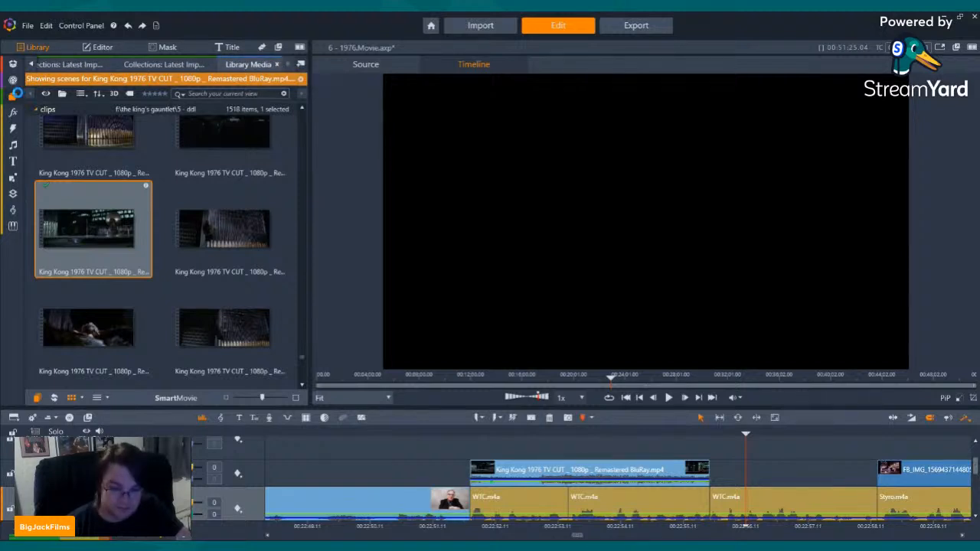
click(15, 95)
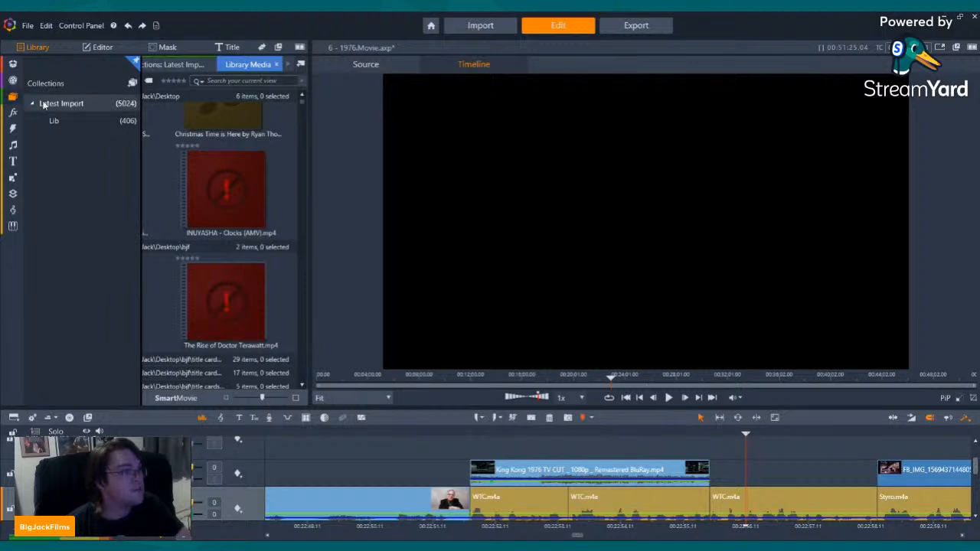
click(44, 105)
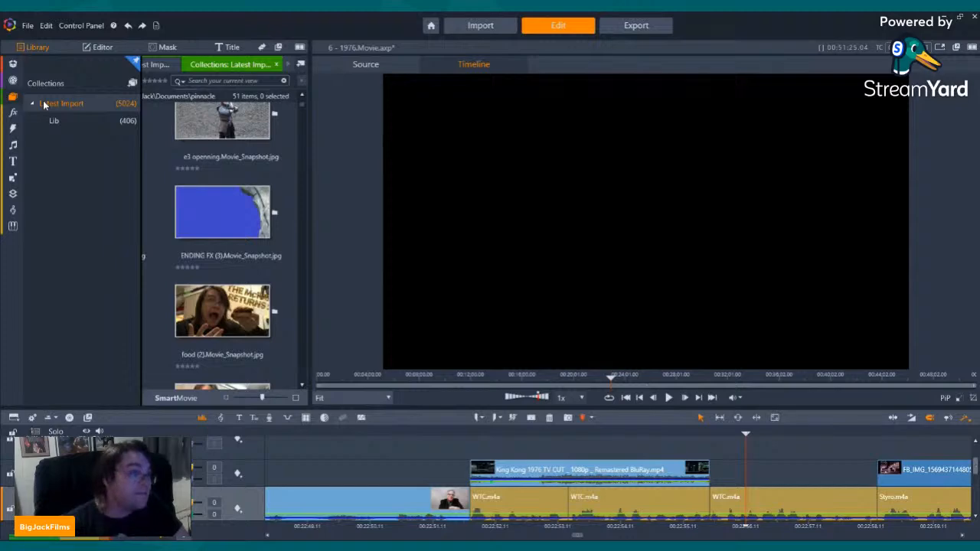
Browse the library to the wtc folder and preview its tightrope-walker photos.
scroll(272, 205, down, 5)
scroll(272, 205, down, 10)
scroll(244, 213, down, 2)
scroll(230, 199, up, 6)
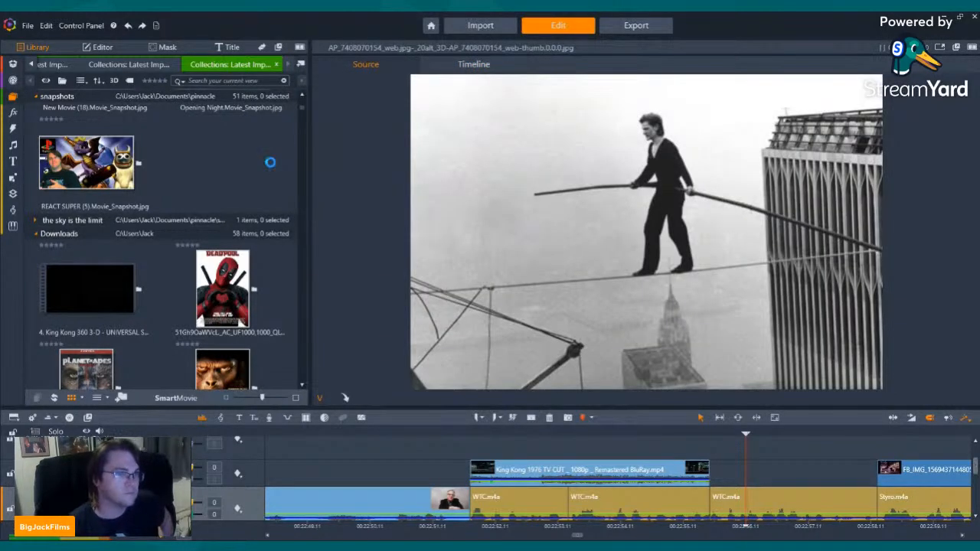
click(199, 226)
scroll(198, 225, down, 4)
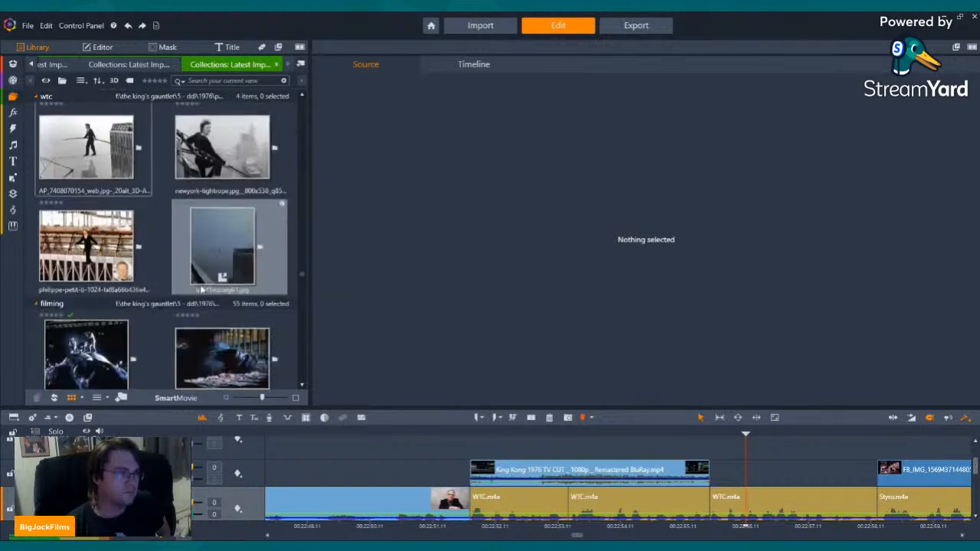
click(219, 182)
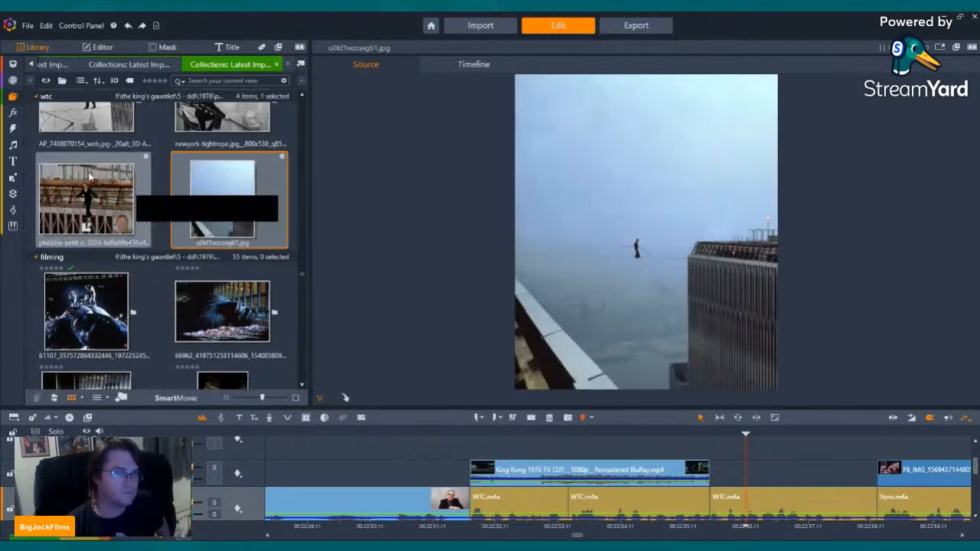
click(88, 172)
scroll(128, 201, up, 2)
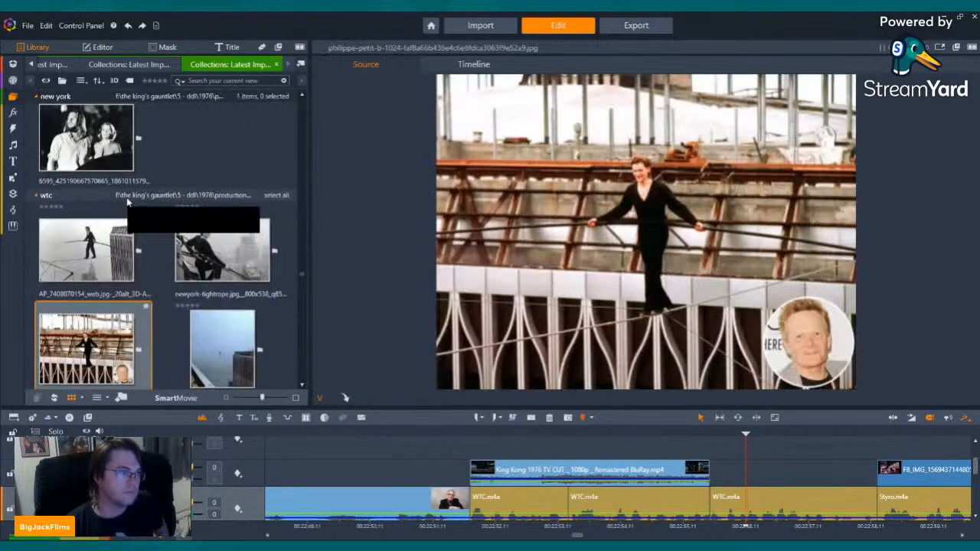
click(106, 248)
drag(104, 247, 714, 470)
click(668, 398)
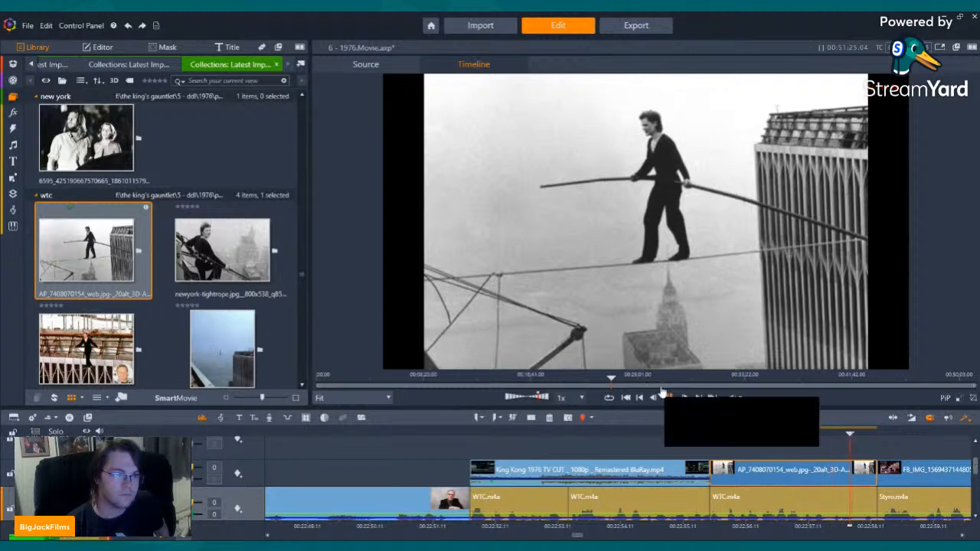
click(669, 398)
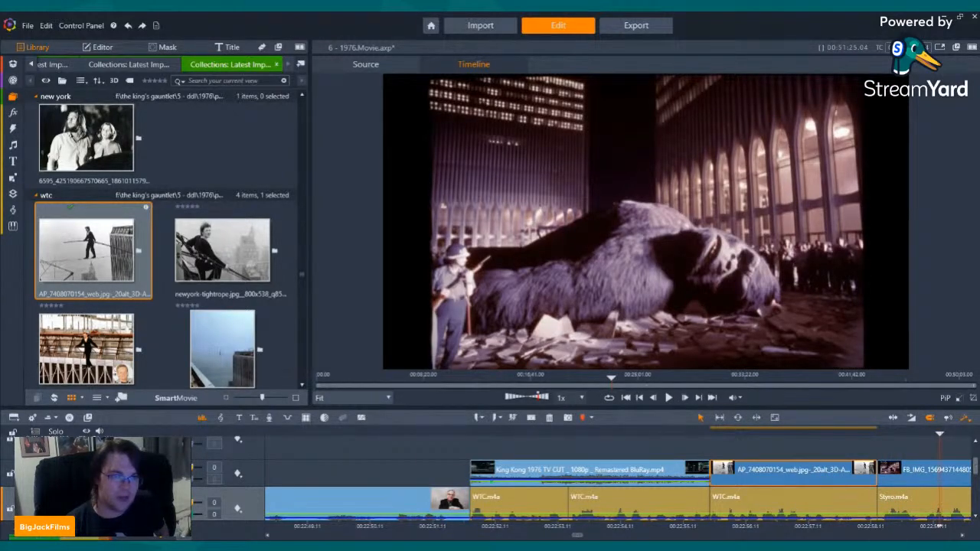
right_click(769, 480)
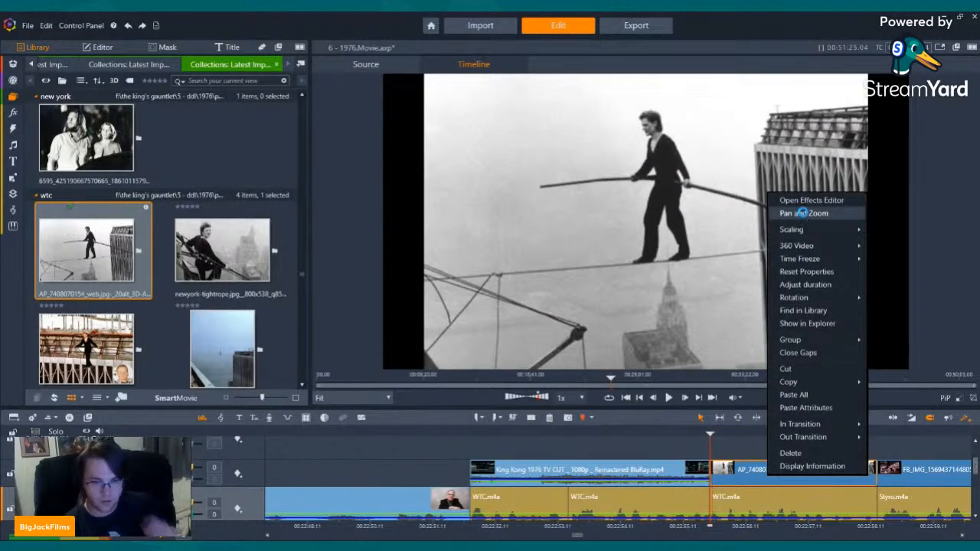
click(803, 214)
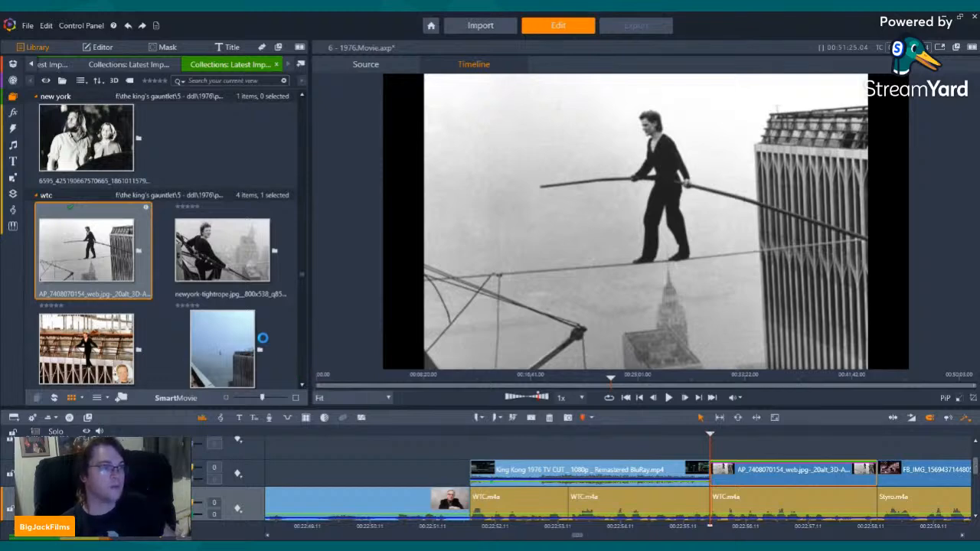
Find the SBIFF 2017 Jeff Bridges interview among the behind the scenes clips in the library.
scroll(221, 168, down, 3)
scroll(221, 170, up, 3)
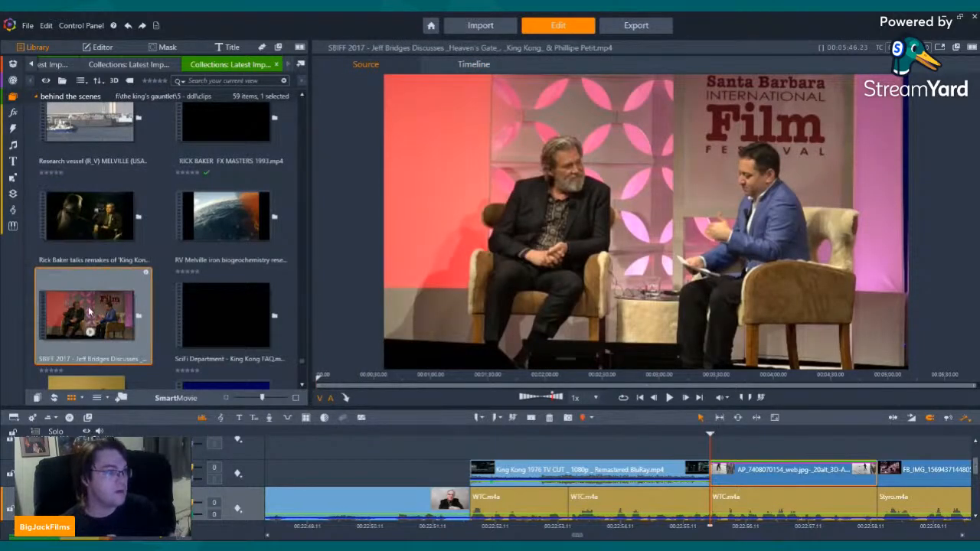
drag(84, 305, 721, 502)
Add a short dissolve from the film scene into the start of the tightrope photo and check the picture just after it.
drag(266, 255, 235, 252)
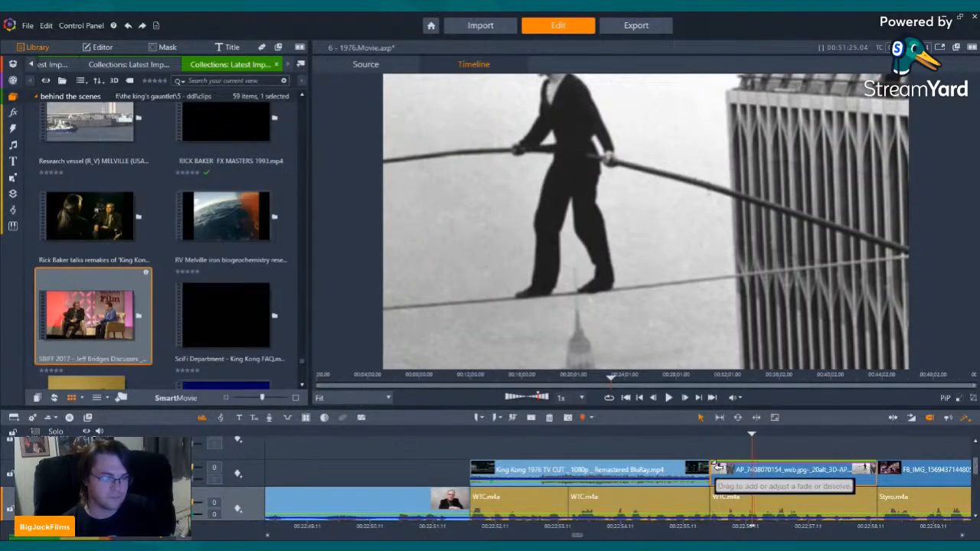
click(768, 463)
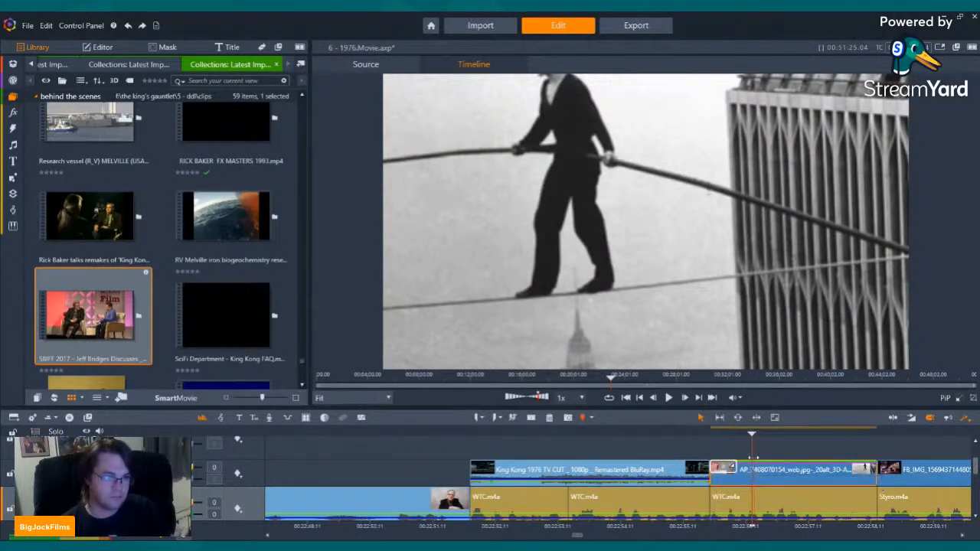
drag(712, 434, 735, 435)
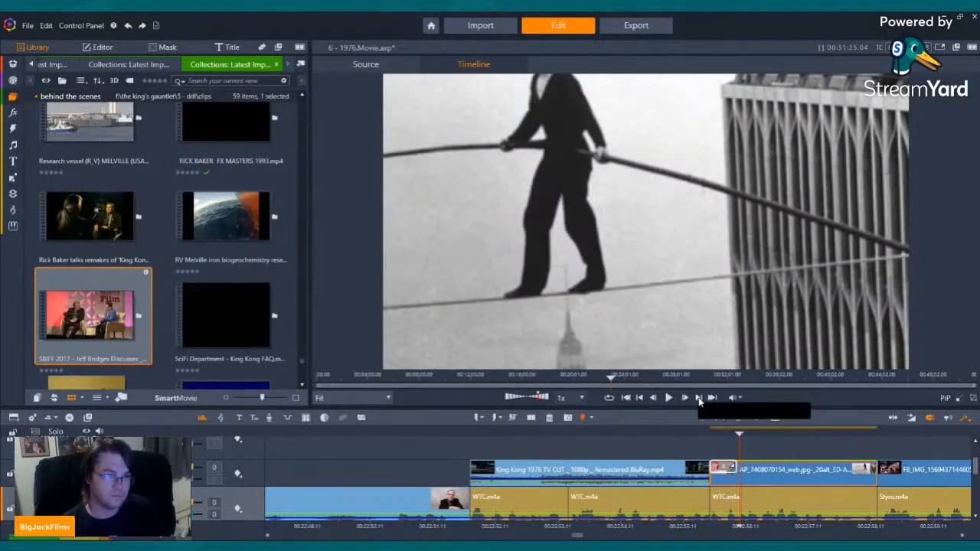
Place the SBIFF 2017 interview on the narration track right after the fallen Kong photo ends, and play its opening.
click(698, 397)
drag(92, 314, 674, 499)
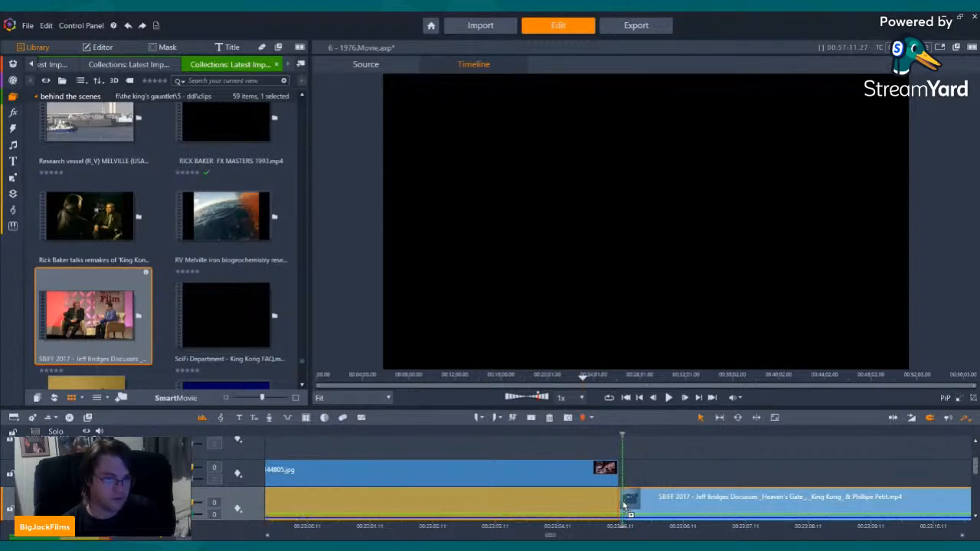
key(space)
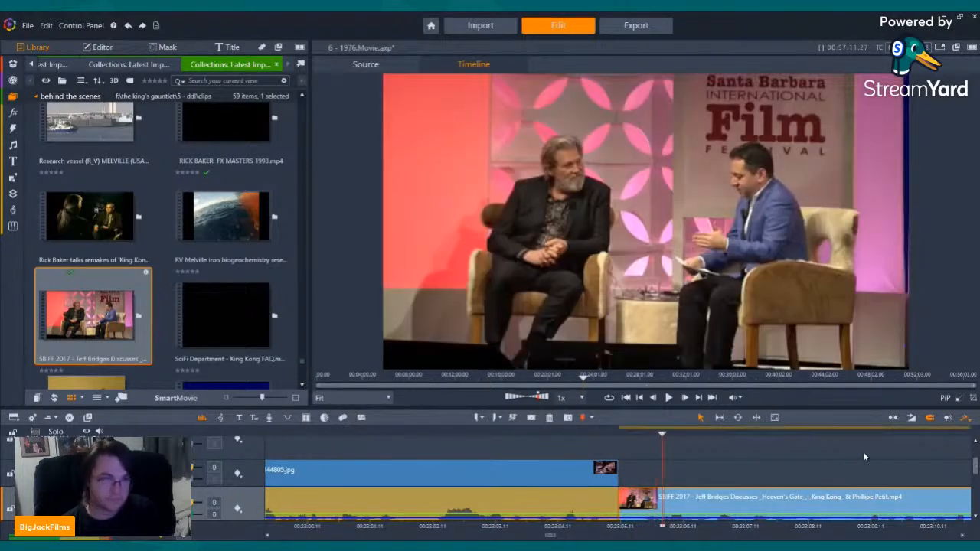
key(space)
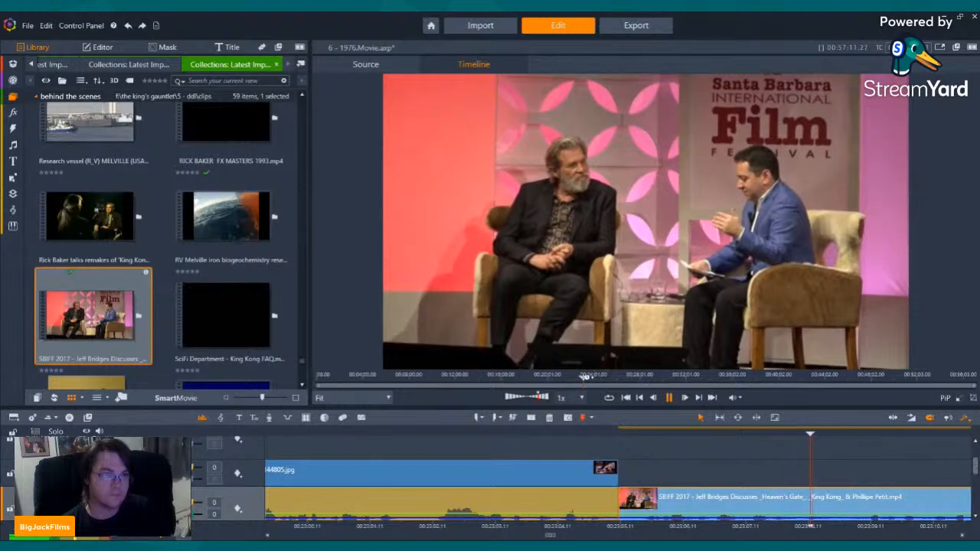
Locate the wanted answer about two minutes into the interview and remove everything before it, closing the gap.
drag(589, 377, 604, 378)
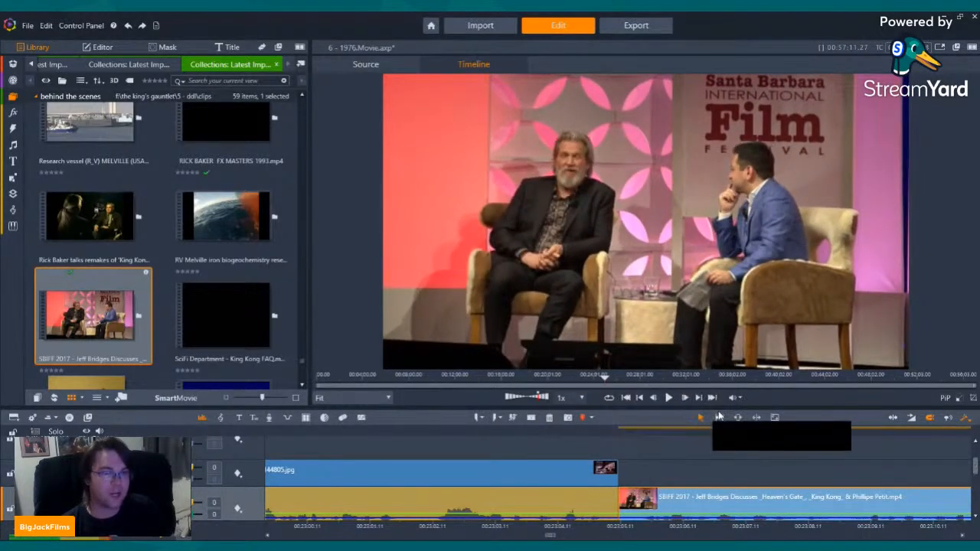
click(670, 398)
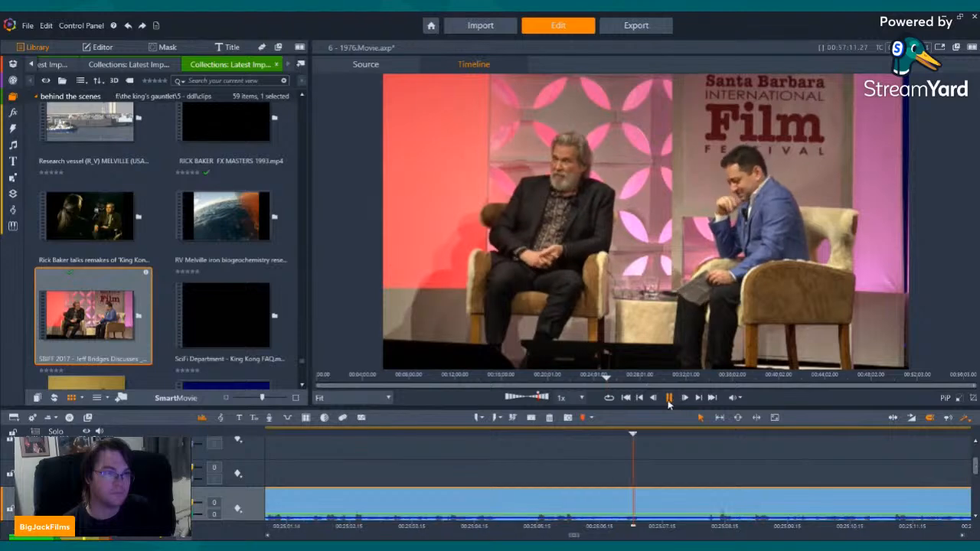
click(518, 432)
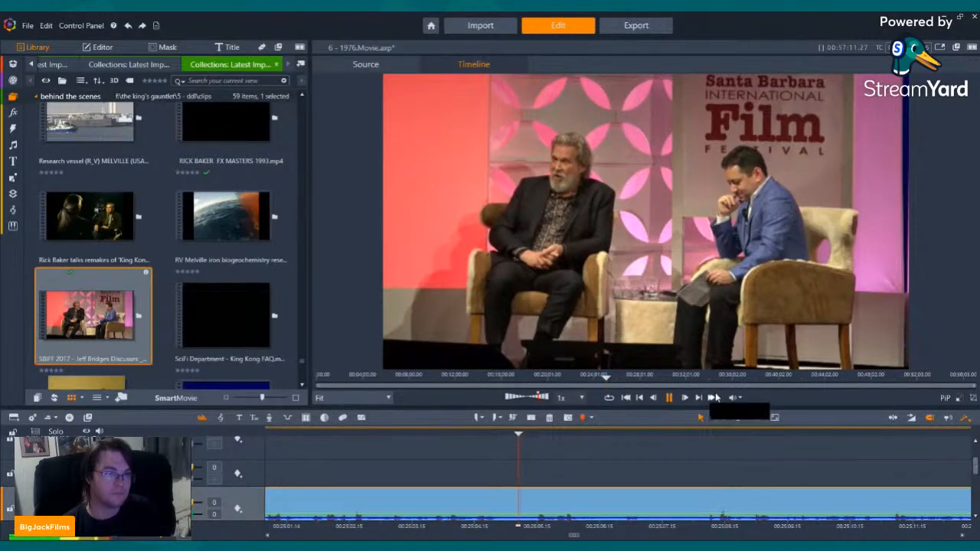
click(668, 397)
click(670, 398)
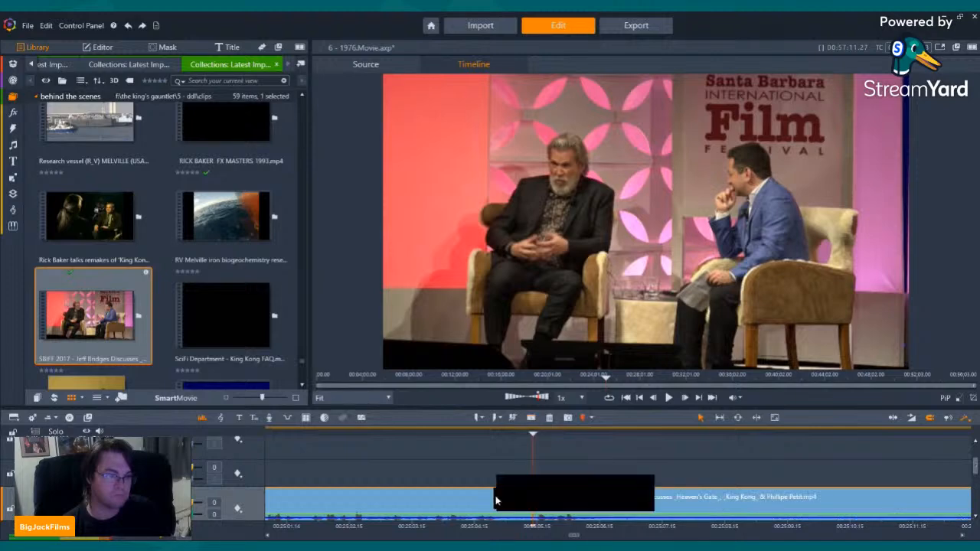
click(549, 417)
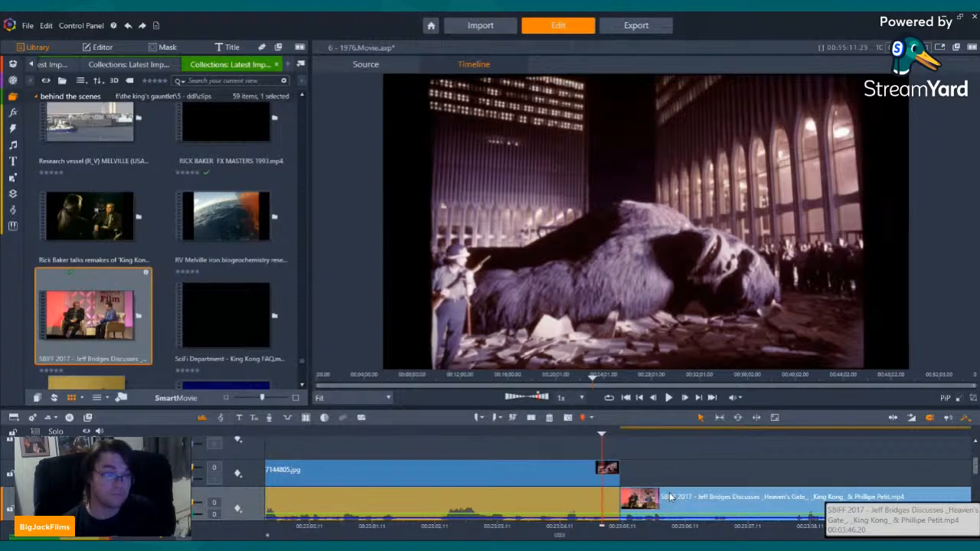
Move the trimmed interview to directly after the tightrope photo, ahead of the narration clip under the fallen Kong photo.
right_click(669, 498)
click(781, 403)
click(549, 418)
click(612, 379)
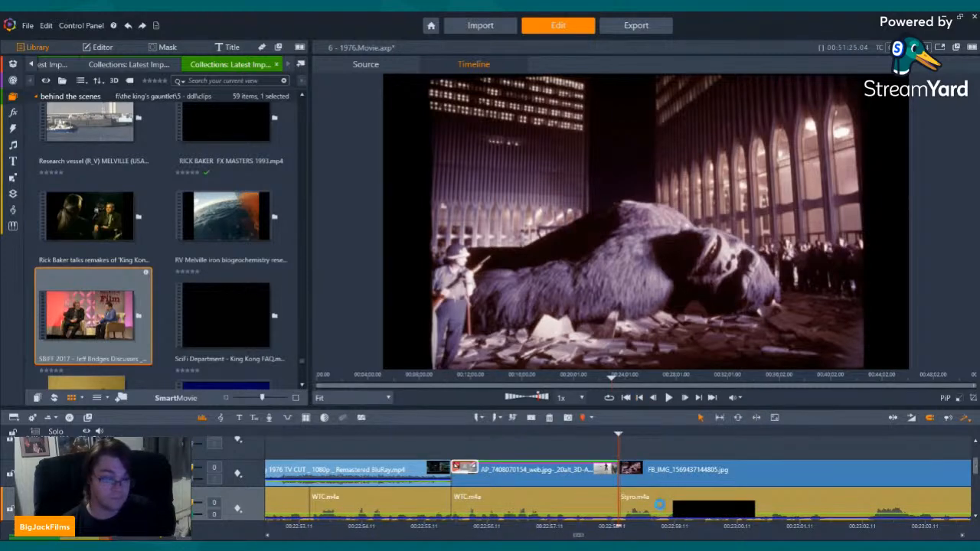
right_click(660, 504)
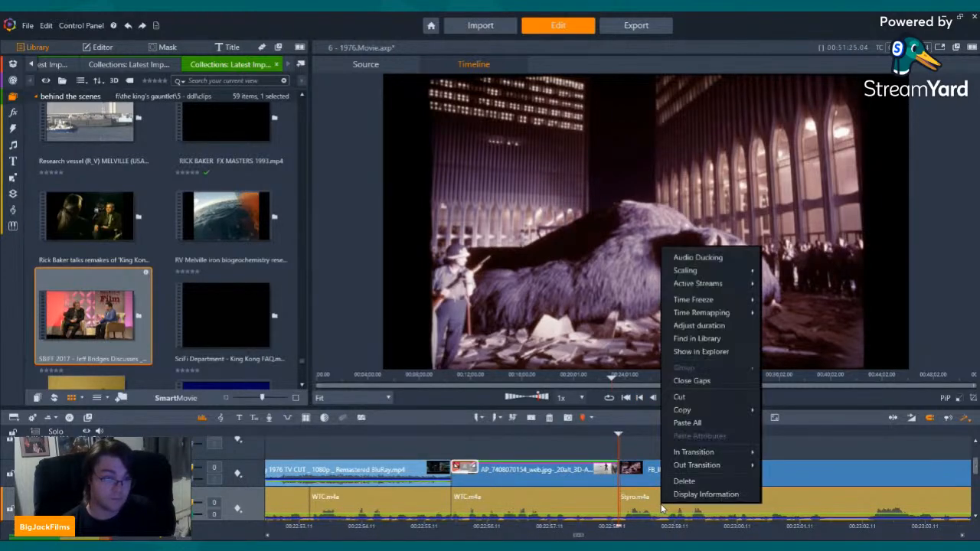
click(694, 423)
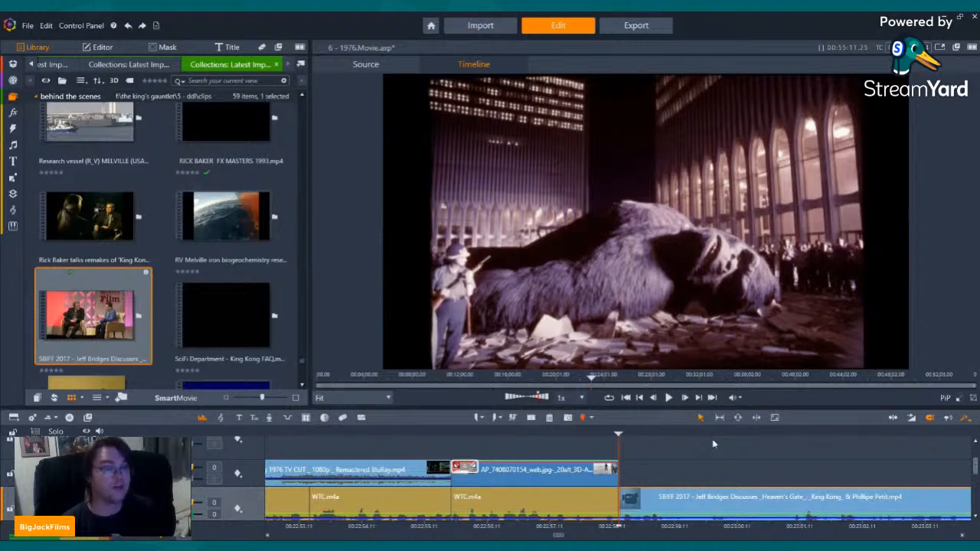
Step back into the end of the tightrope photo and play across the join into the interview.
key(Left)
key(Left)
key(Left)
key(Left)
key(Left)
key(Left)
key(Left)
key(Left)
key(Left)
key(Left)
key(Left)
key(Left)
key(Left)
key(Left)
key(Left)
key(Left)
key(Left)
key(Left)
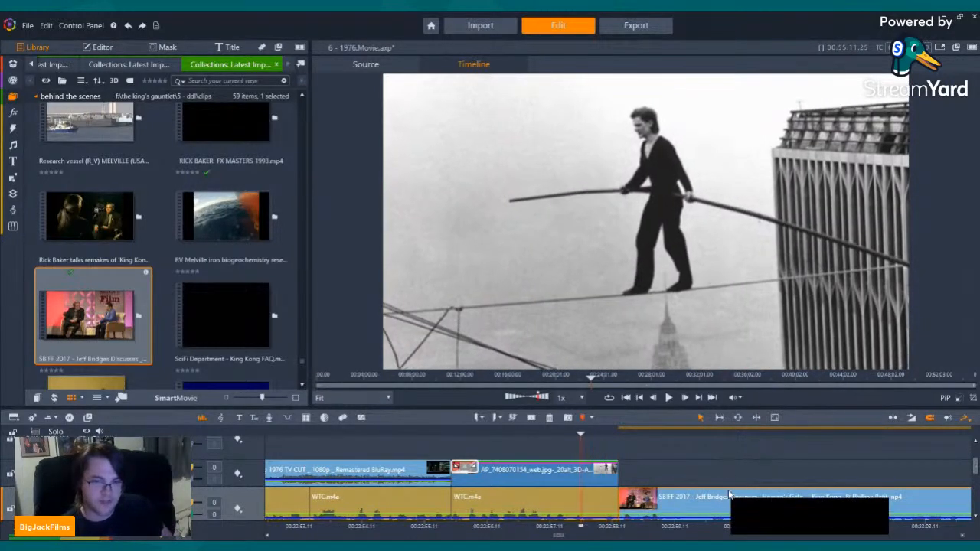
click(669, 398)
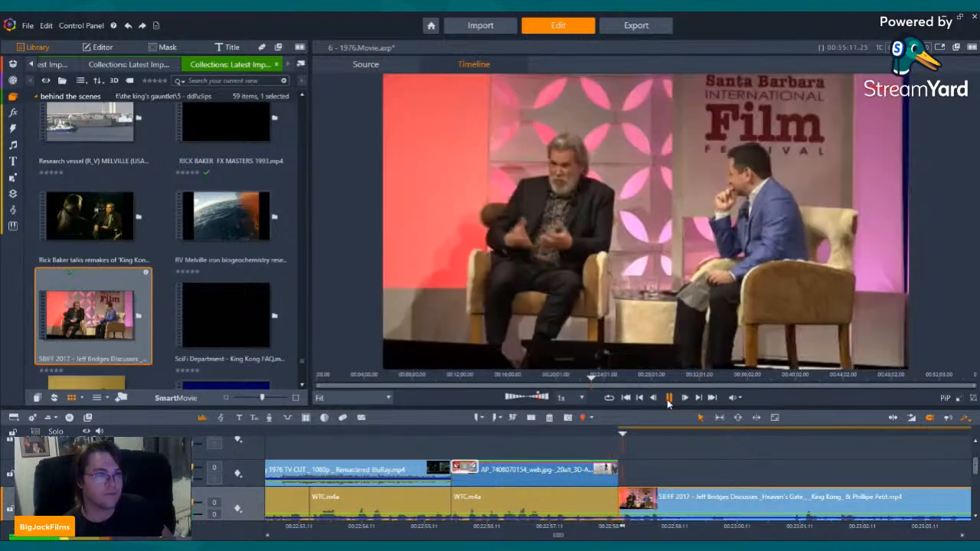
click(669, 398)
Split the interview about one and three seconds in, and delete the section between the cuts, closing the gap.
click(628, 434)
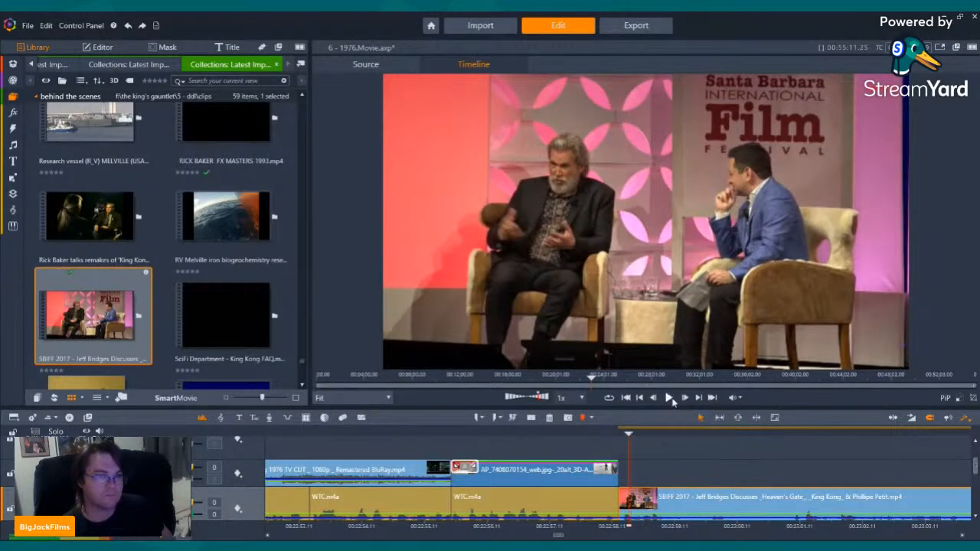
click(670, 398)
click(671, 398)
click(529, 418)
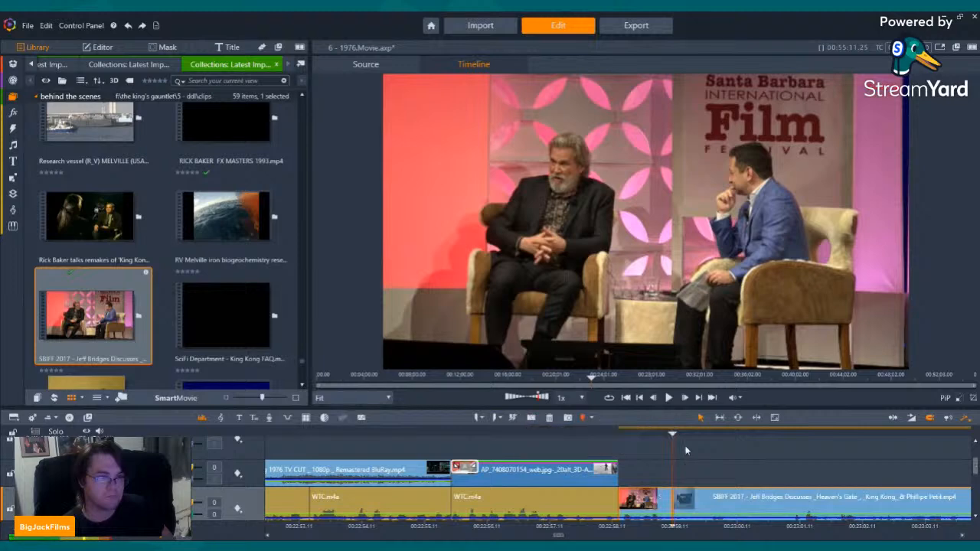
click(788, 434)
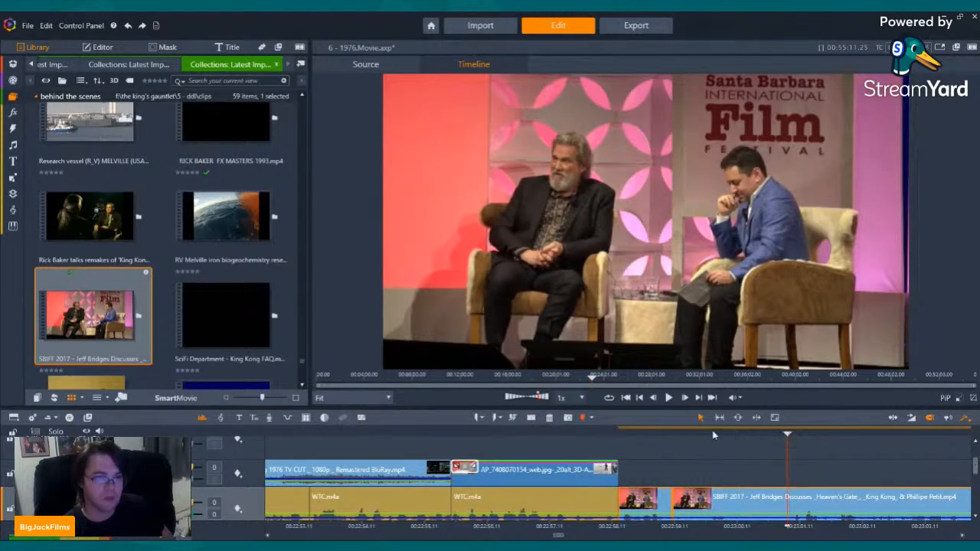
click(529, 418)
click(722, 499)
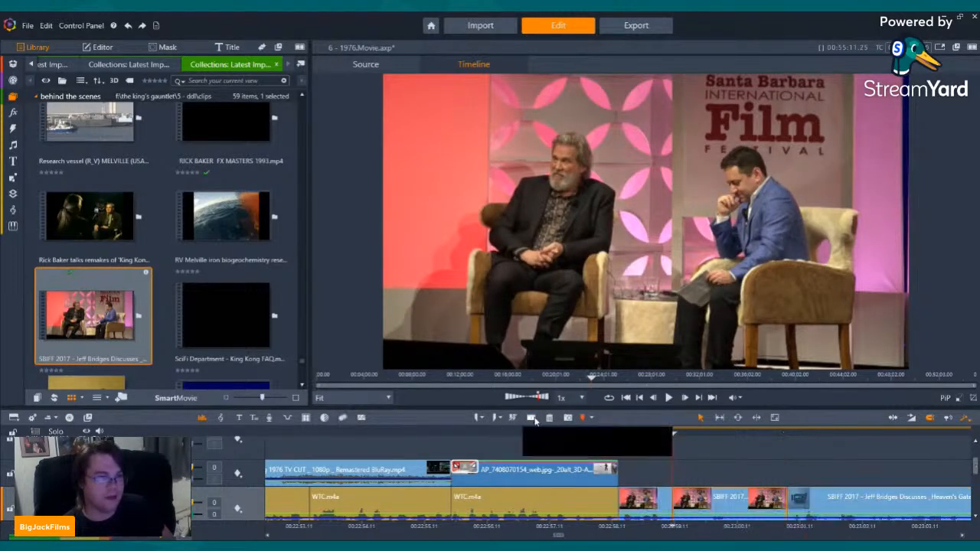
key(Delete)
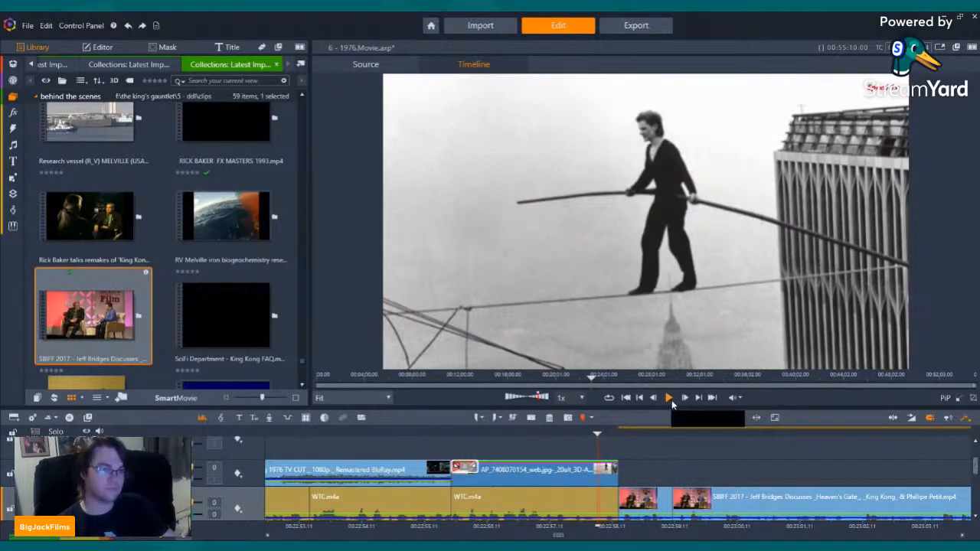
Play from the tightrope photo through the interview and split it about eight seconds after the internal cut.
click(668, 397)
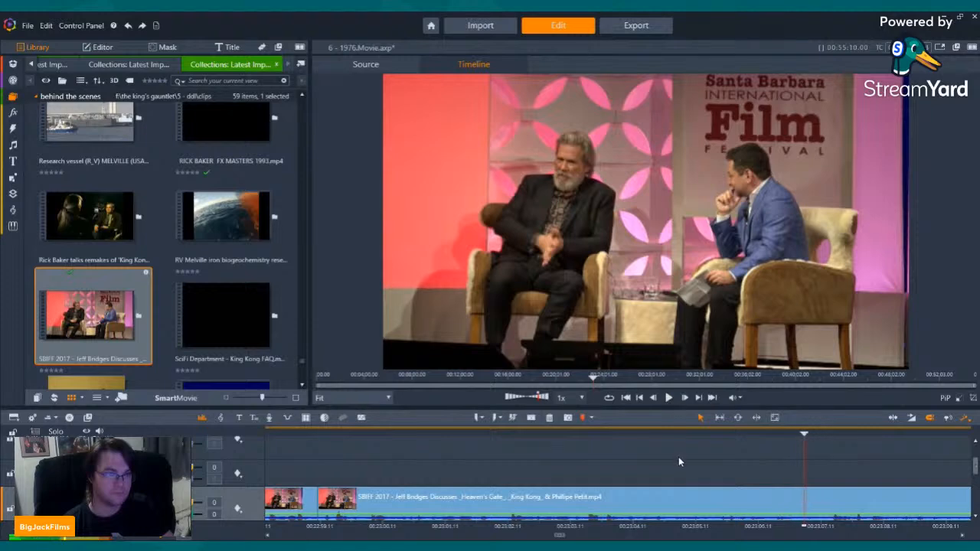
click(531, 418)
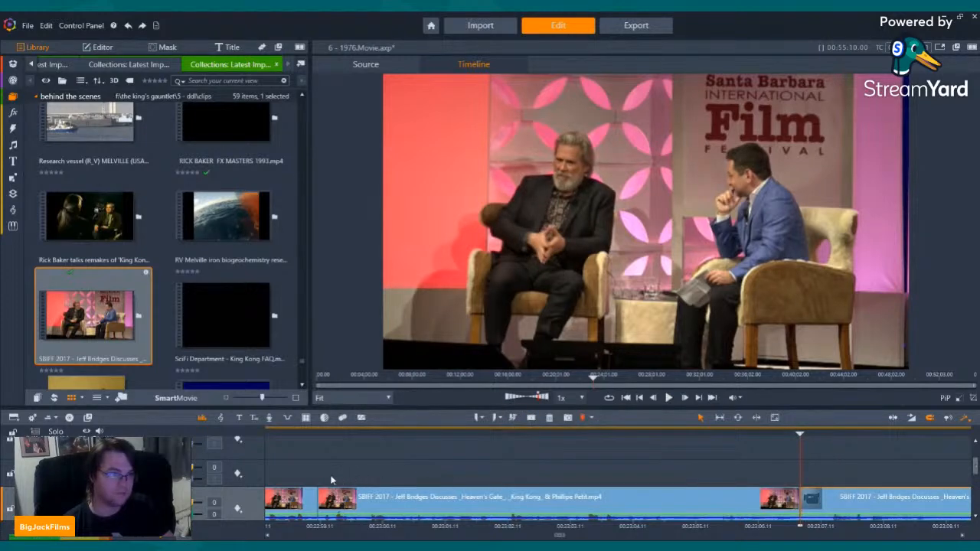
key(Home)
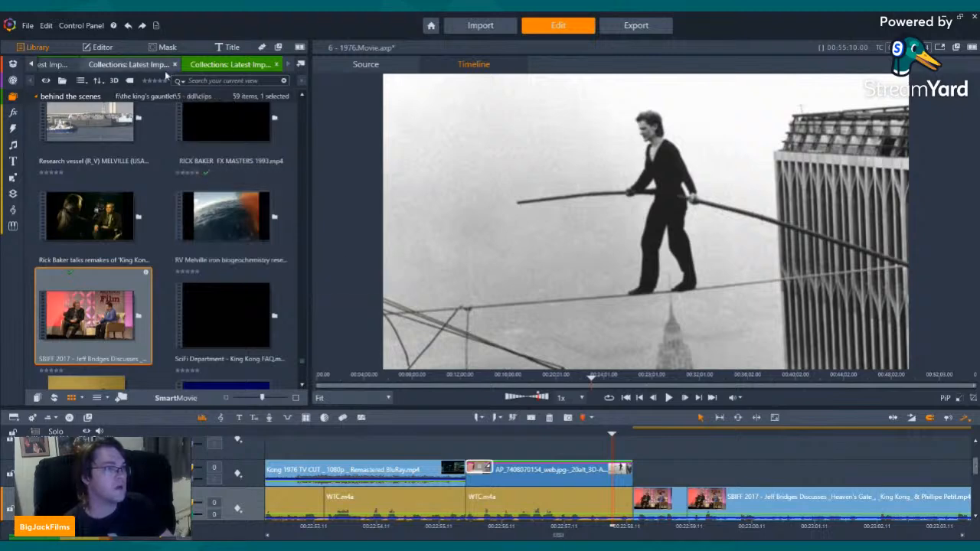
Browse the library back to the filming folder and preview the fallen Kong photo FB_IMG_1569437144805.jpg.
scroll(209, 152, up, 15)
scroll(210, 157, up, 12)
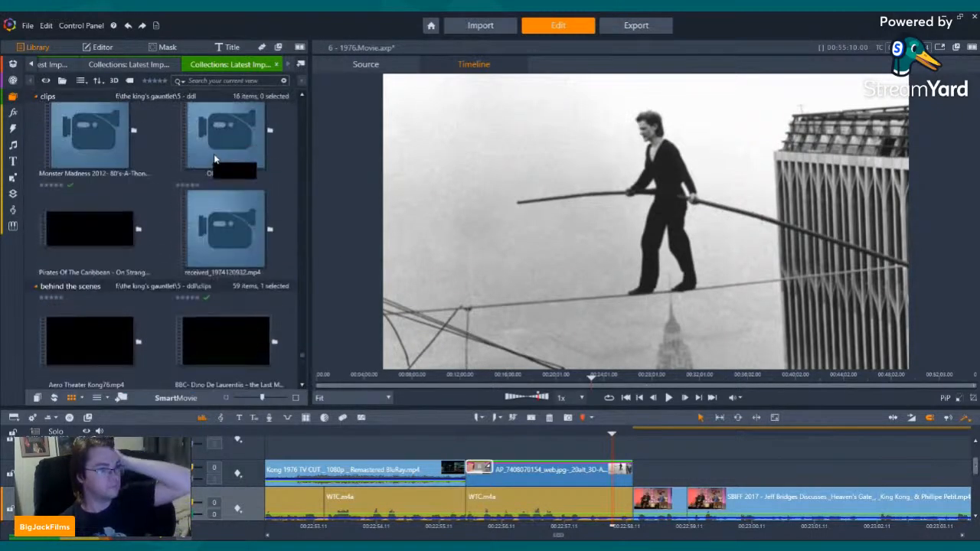
scroll(213, 154, down, 4)
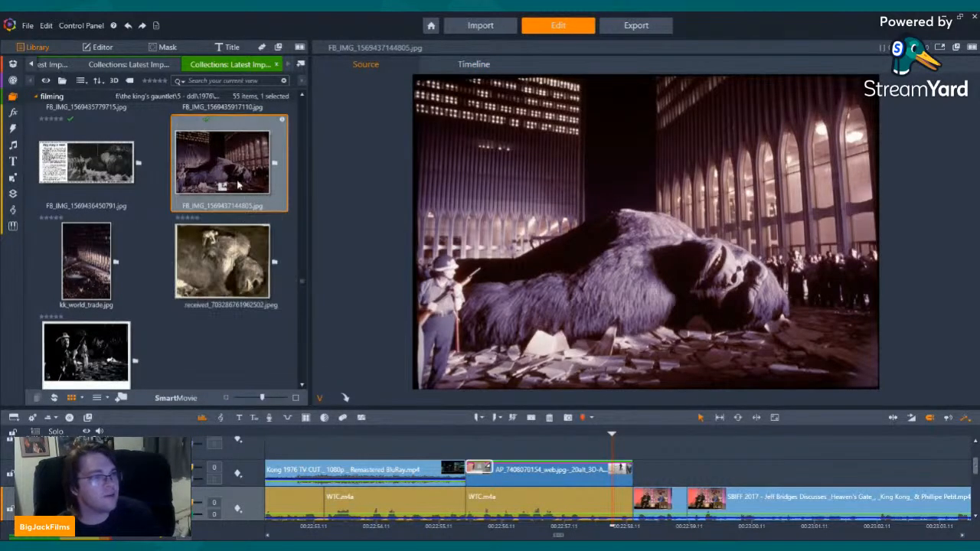
Preview further photos in the filming folder, including kk_world_trade.jpg and the upright shot of the crew standing on Kong, FB_IMG_1569433947042.jpg.
click(239, 224)
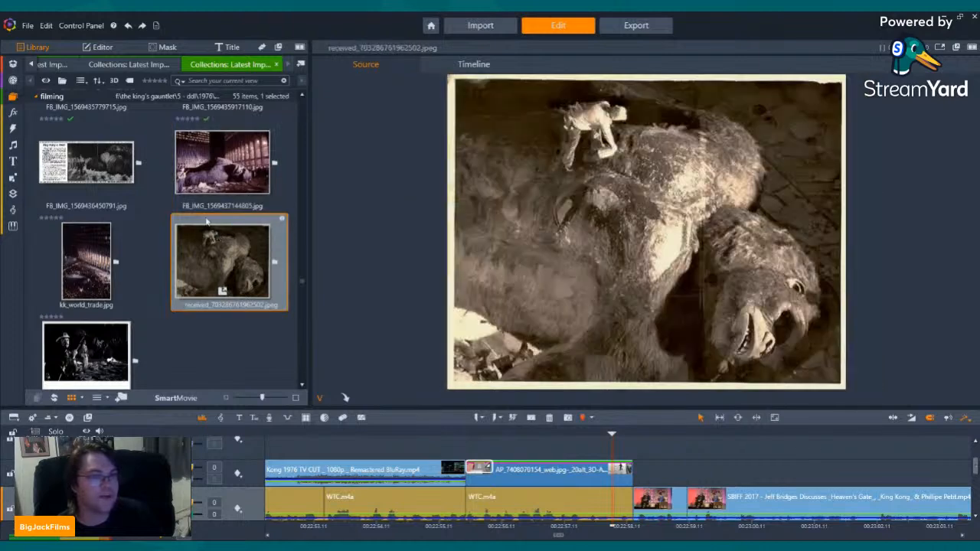
click(98, 231)
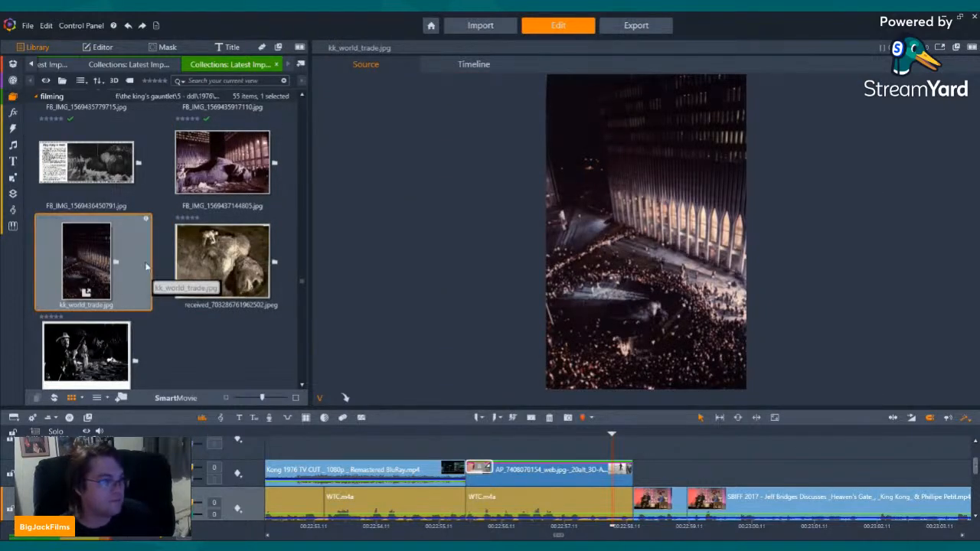
scroll(150, 280, up, 2)
scroll(149, 280, up, 2)
scroll(192, 222, up, 3)
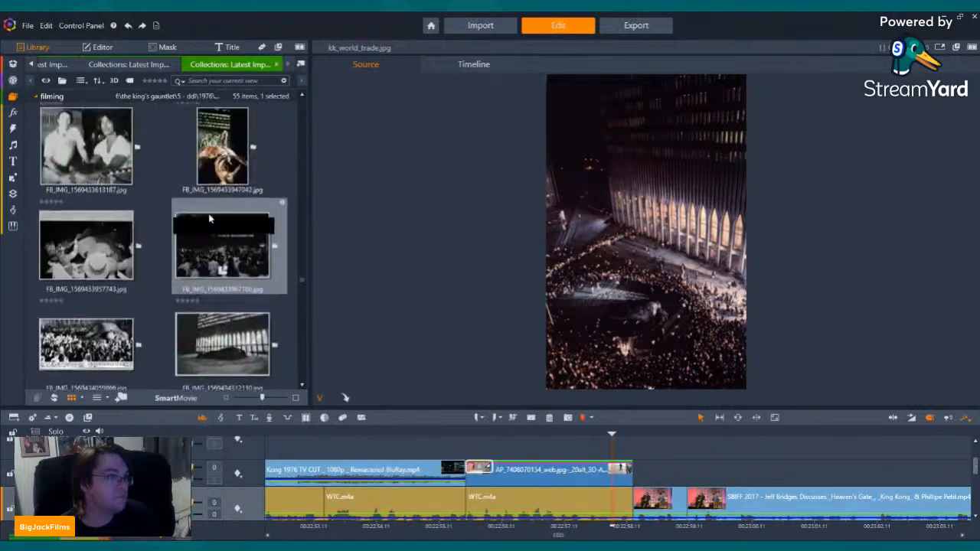
click(216, 224)
scroll(216, 196, up, 3)
click(223, 281)
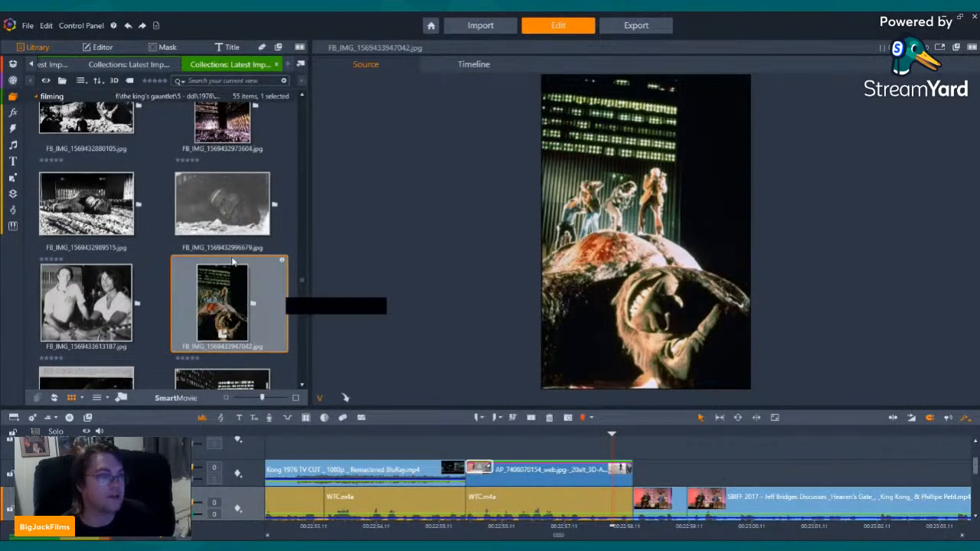
Copy the Pan and Zoom effect from the 61107 photo before the extra's interview, and delete that photo from the timeline.
drag(427, 427, 369, 468)
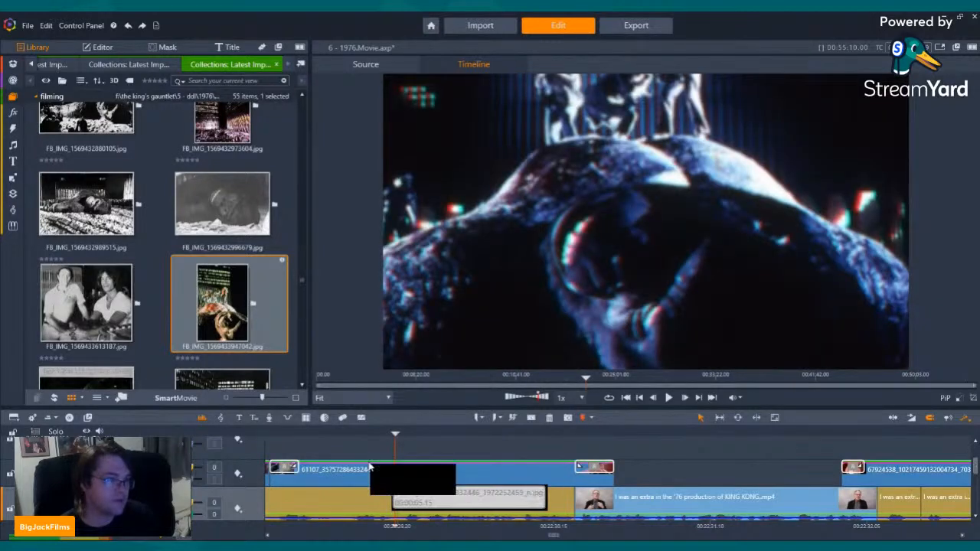
click(368, 465)
right_click(367, 466)
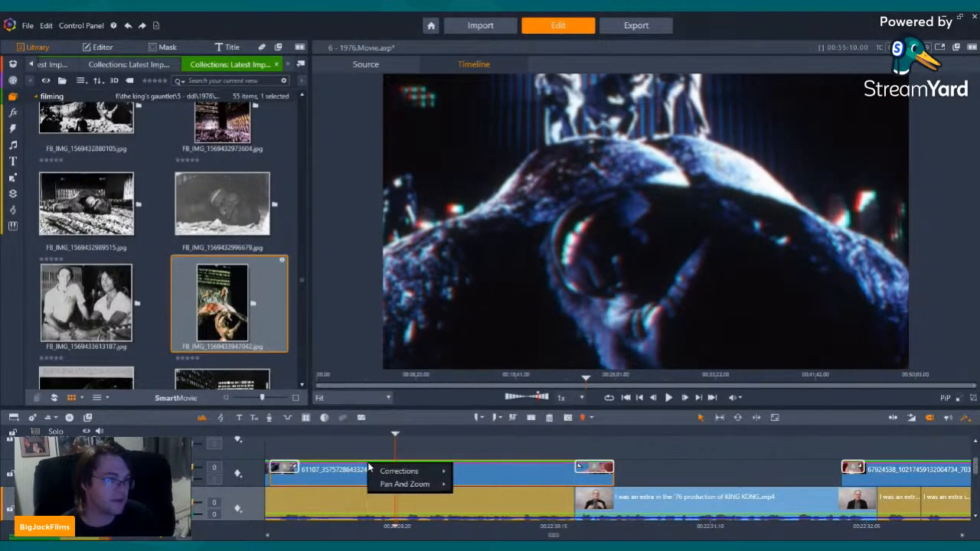
mouse_move(398, 486)
click(481, 484)
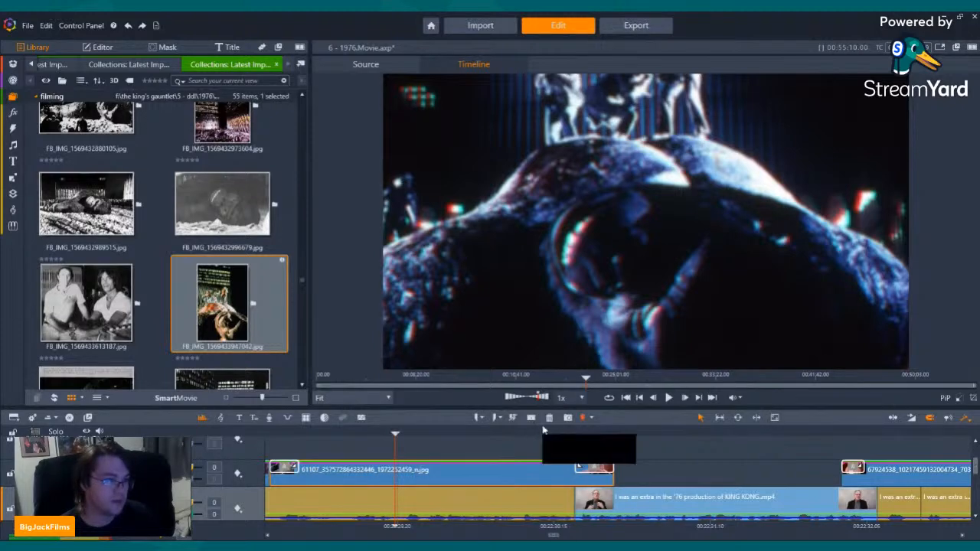
key(Delete)
Place FB_IMG_1569433947042.jpg in the emptied gap and paste the copied Pan and Zoom onto it.
drag(212, 287, 275, 479)
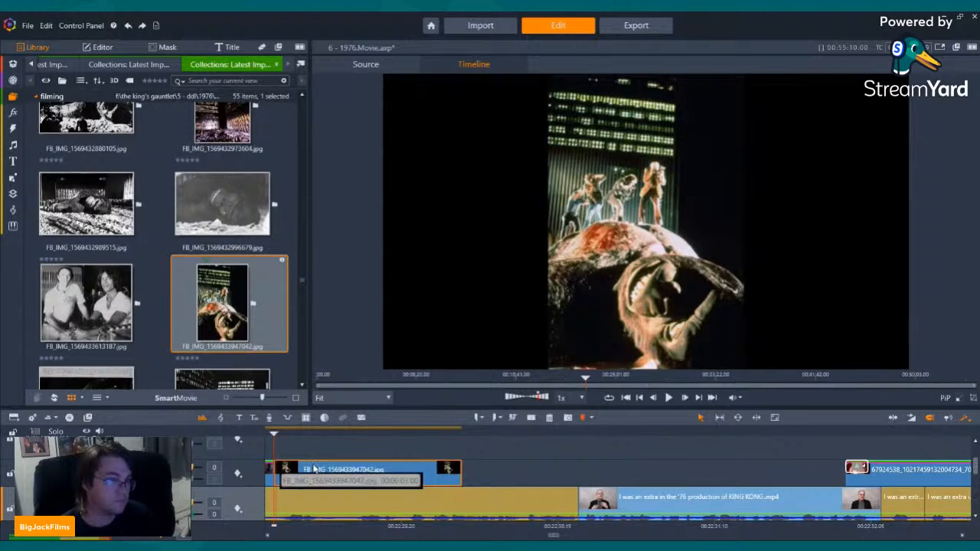
right_click(315, 469)
click(340, 382)
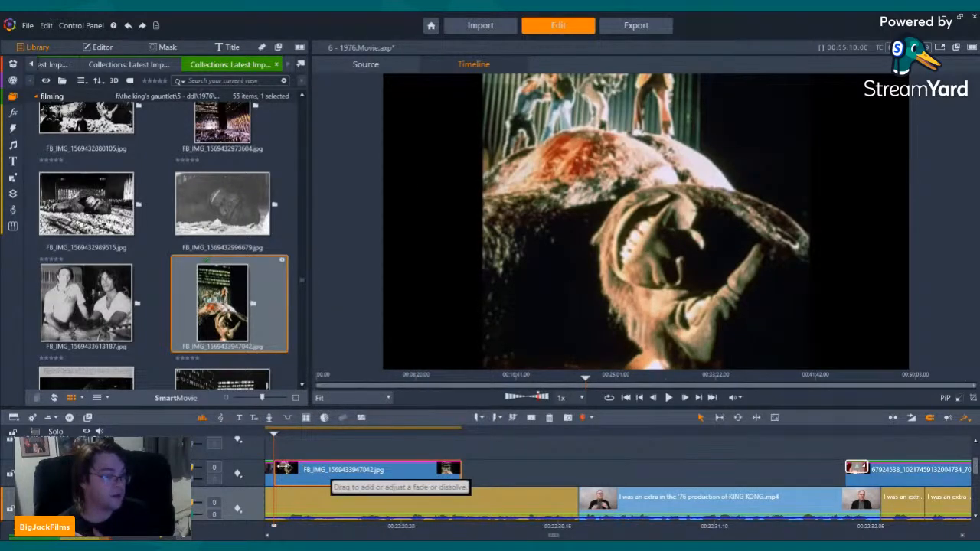
Add a dissolve at the new photo's start, extend it just past the start of the visible interview, and add a dissolve at its end.
drag(326, 460, 373, 463)
drag(460, 469, 616, 469)
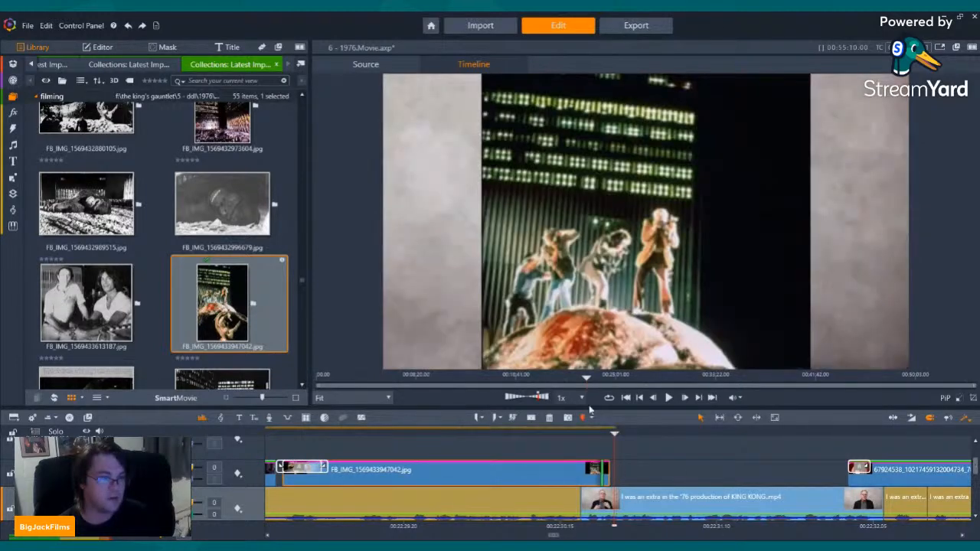
key(Left)
key(Left)
key(Left)
drag(611, 462, 589, 461)
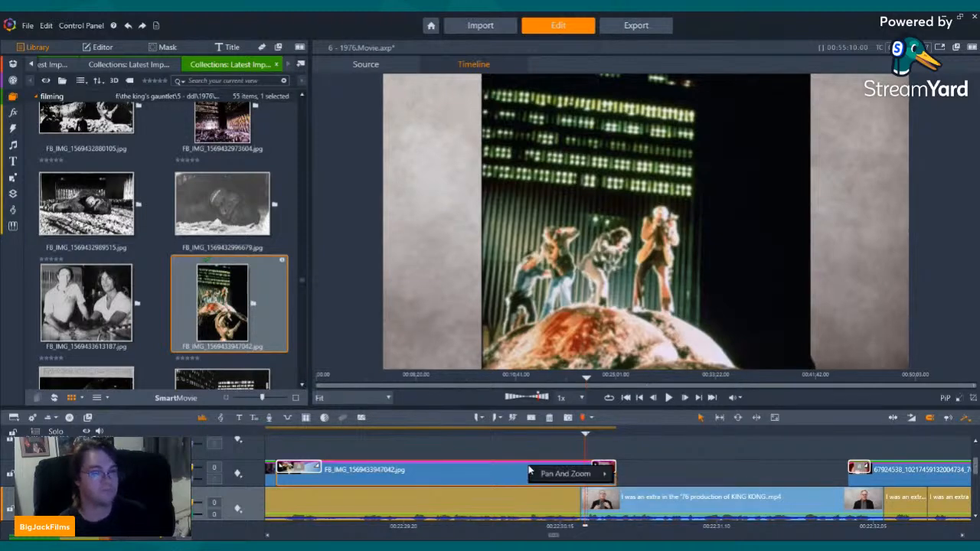
Adjust the photo's Pan and Zoom so the end framing moves in closer on the people standing on Kong.
right_click(454, 471)
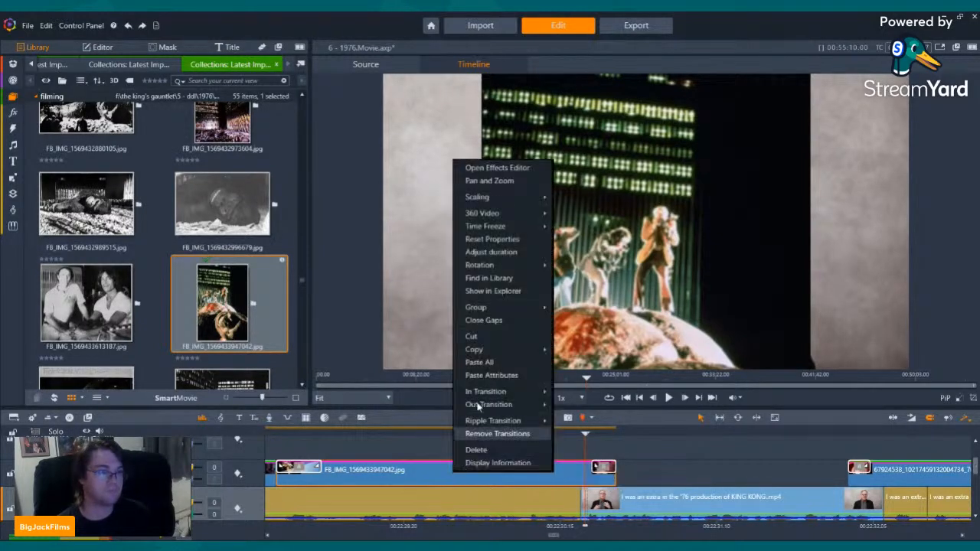
click(532, 180)
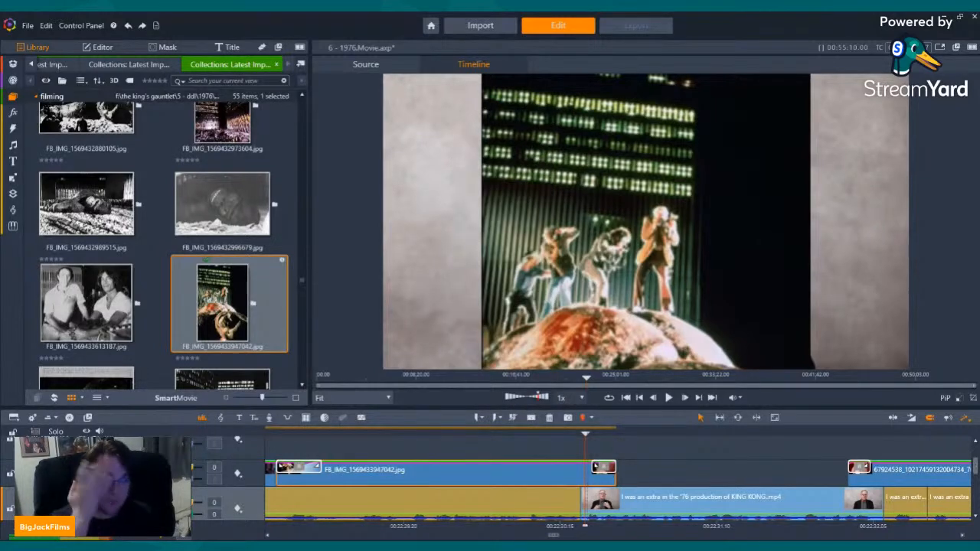
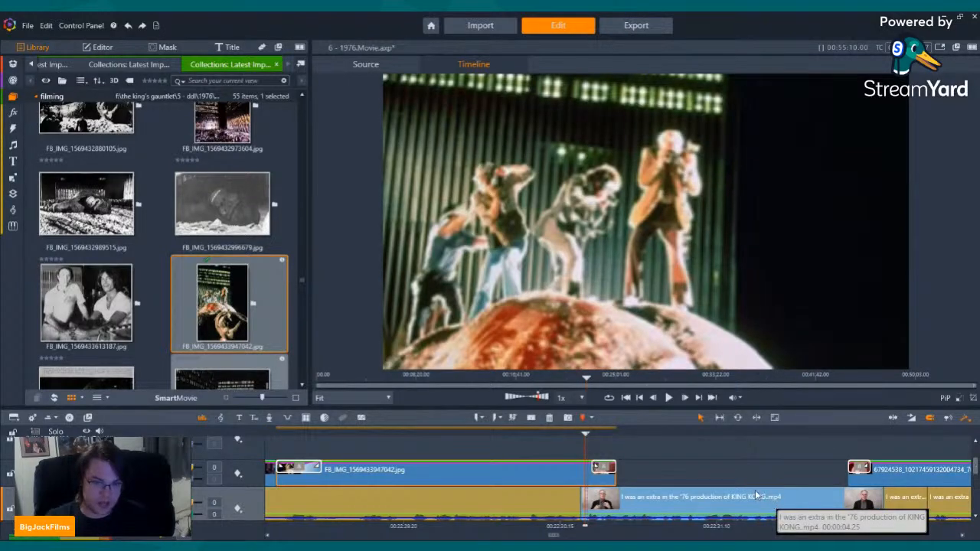
key(Left)
key(Left)
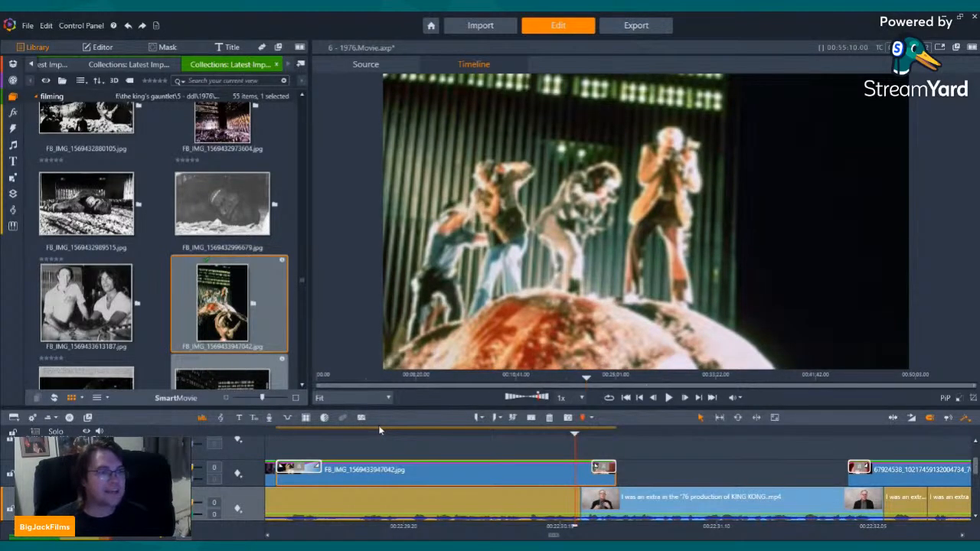
Go back to the previous photo of the man pouring paint and play through the new photo into the interview.
drag(379, 429, 267, 427)
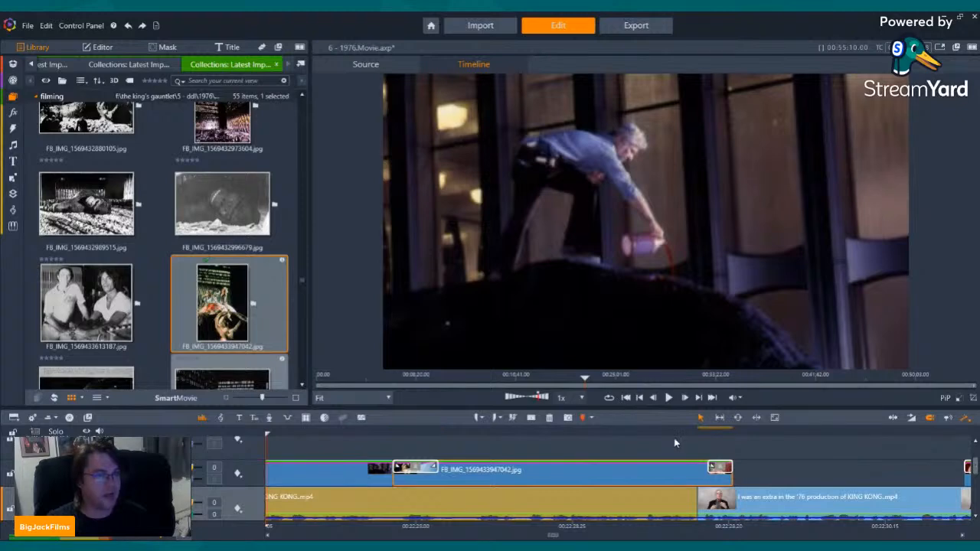
key(Left)
key(Left)
key(Left)
key(Left)
key(Left)
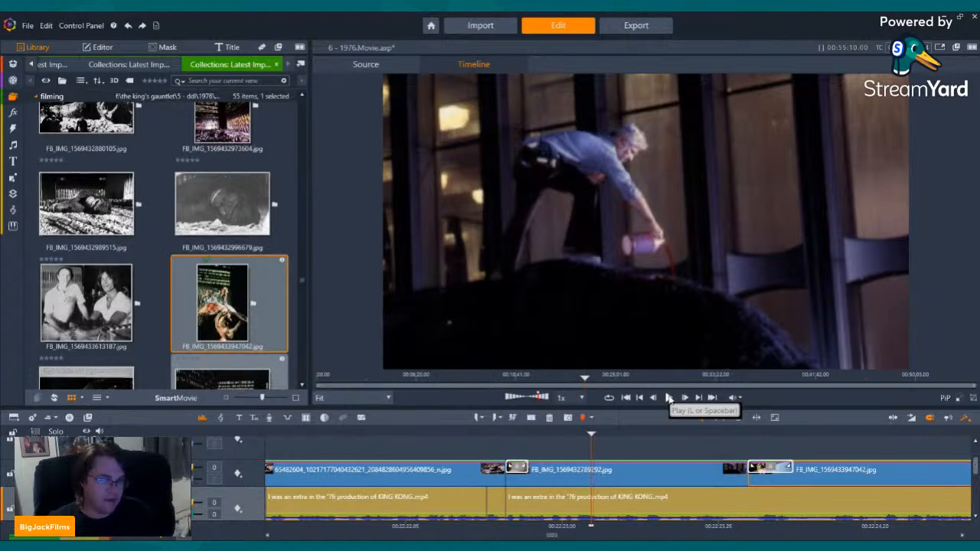
click(668, 397)
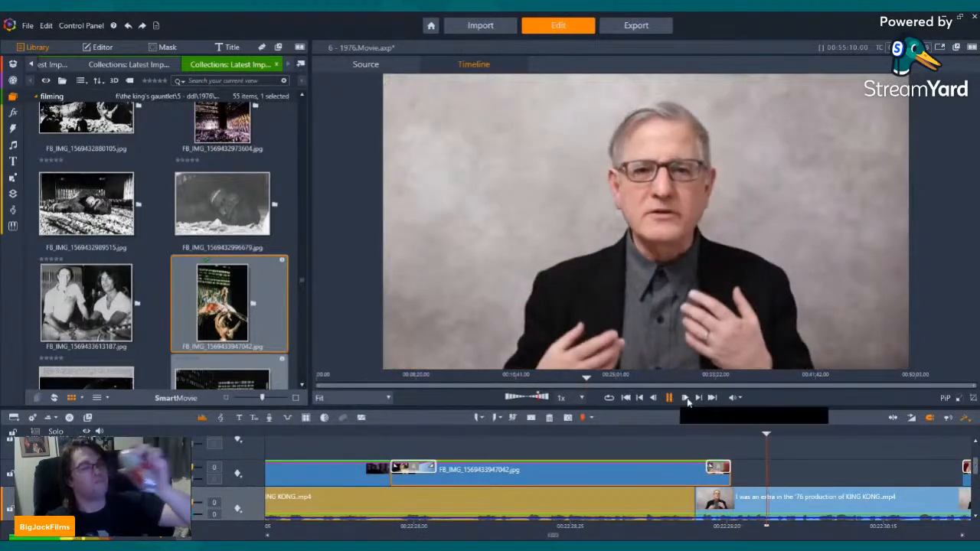
Jump ahead through the cuts to the start of the second piece of the SBIFF 2017 Jeff Bridges interview.
click(698, 398)
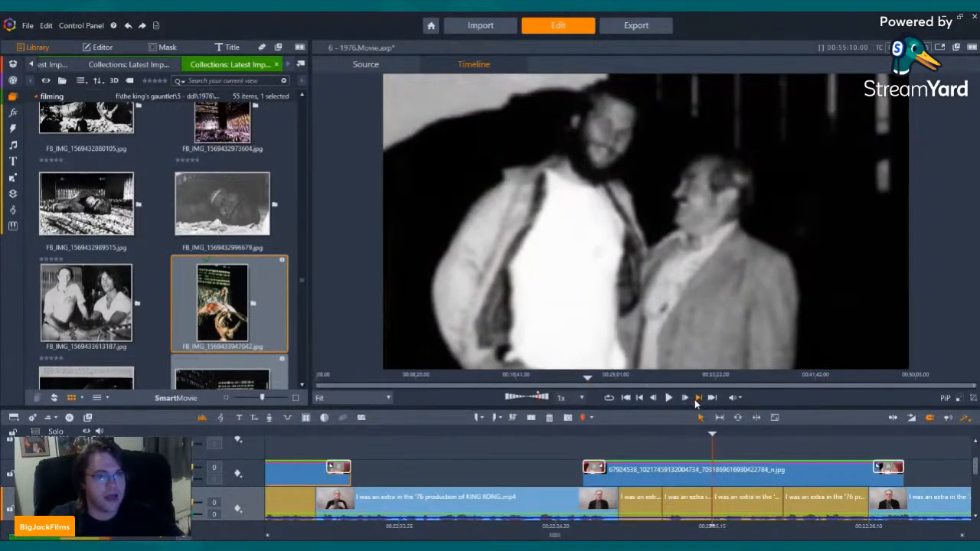
click(697, 398)
click(698, 398)
click(697, 398)
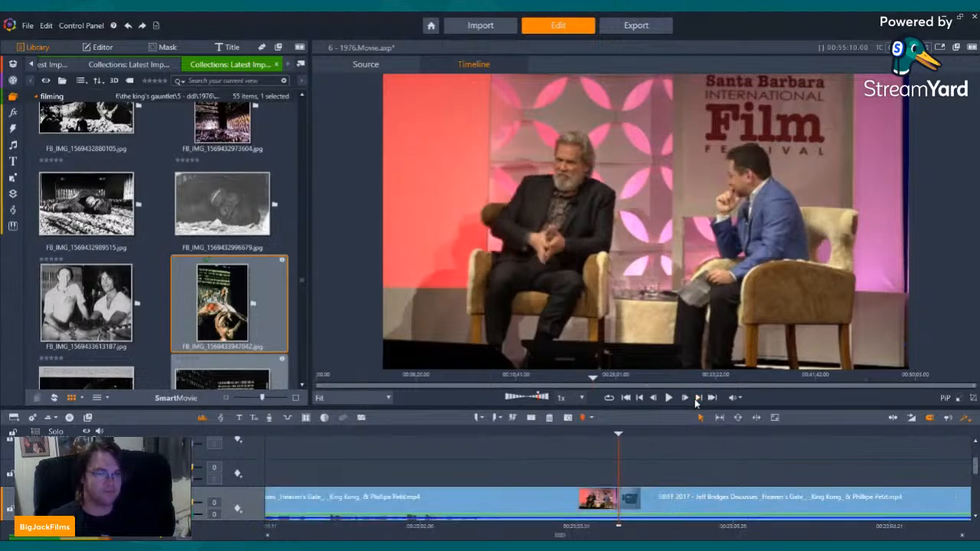
click(640, 399)
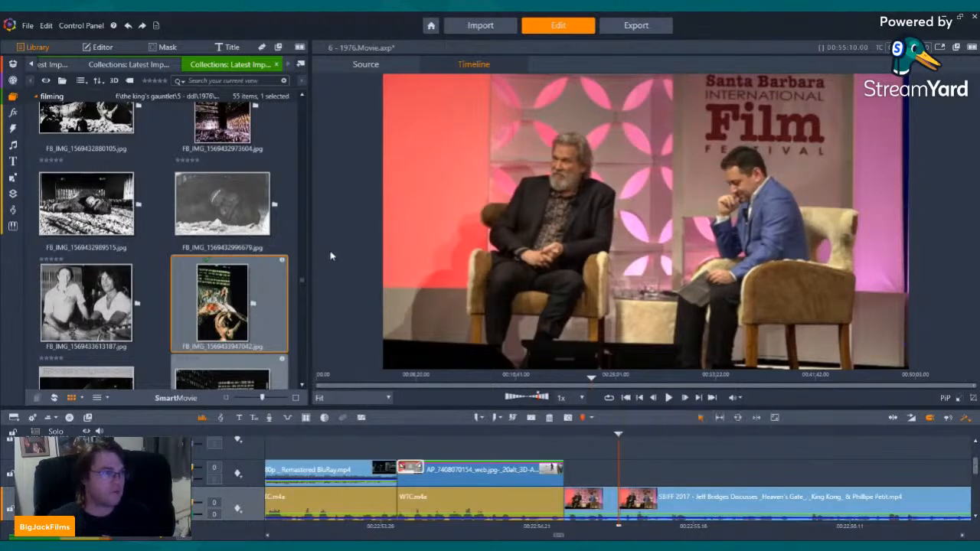
Look through the filming folder for a cover photo, previewing shots of fallen Kong, his hand and the towers at night.
click(118, 191)
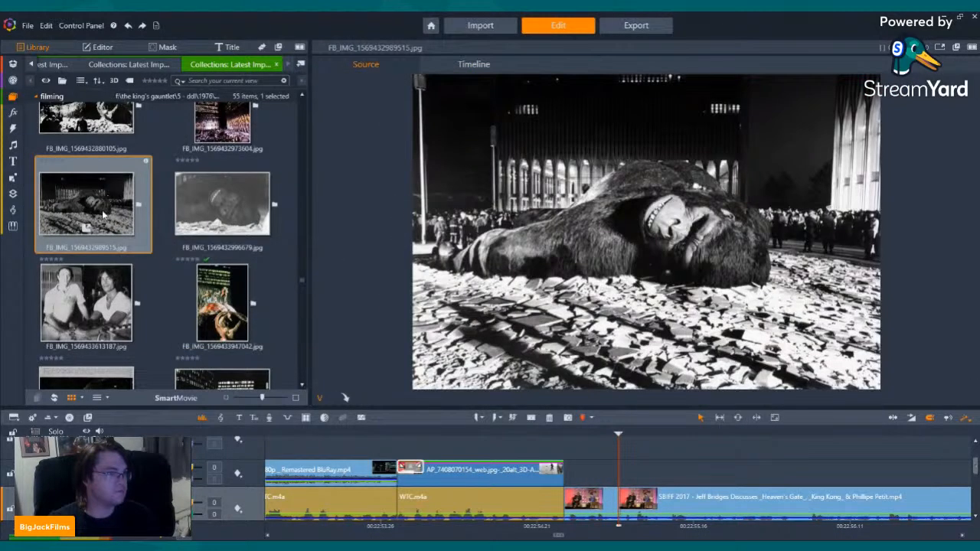
scroll(106, 217, up, 2)
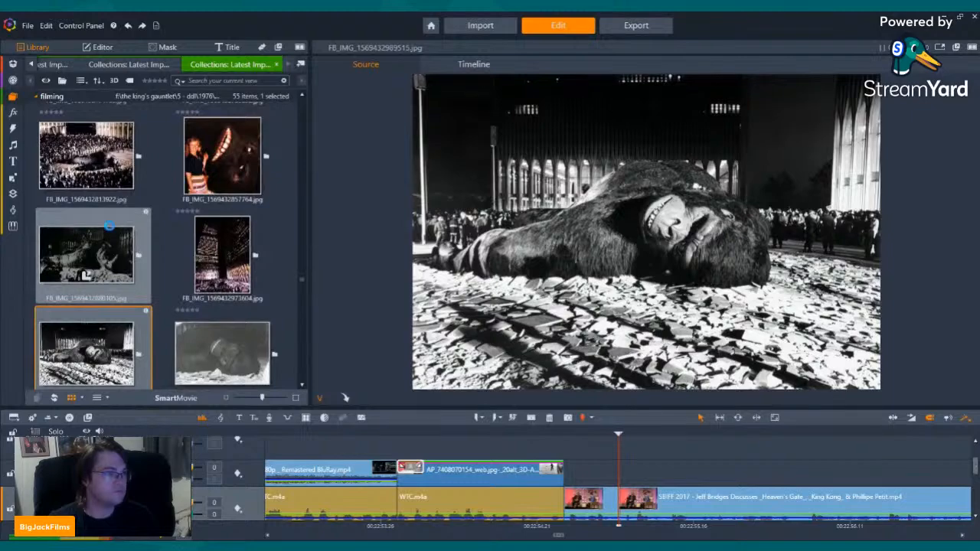
click(109, 225)
scroll(226, 222, up, 3)
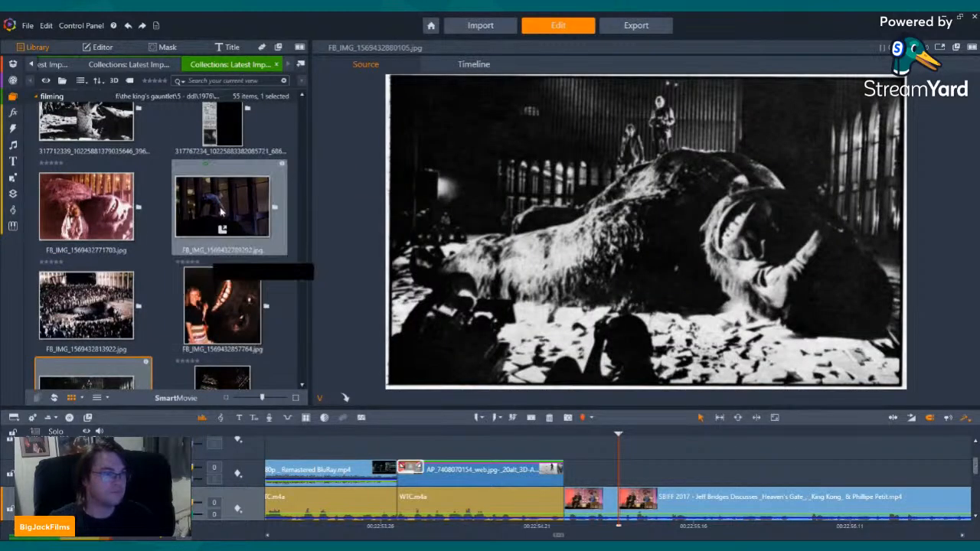
click(218, 188)
scroll(128, 239, up, 3)
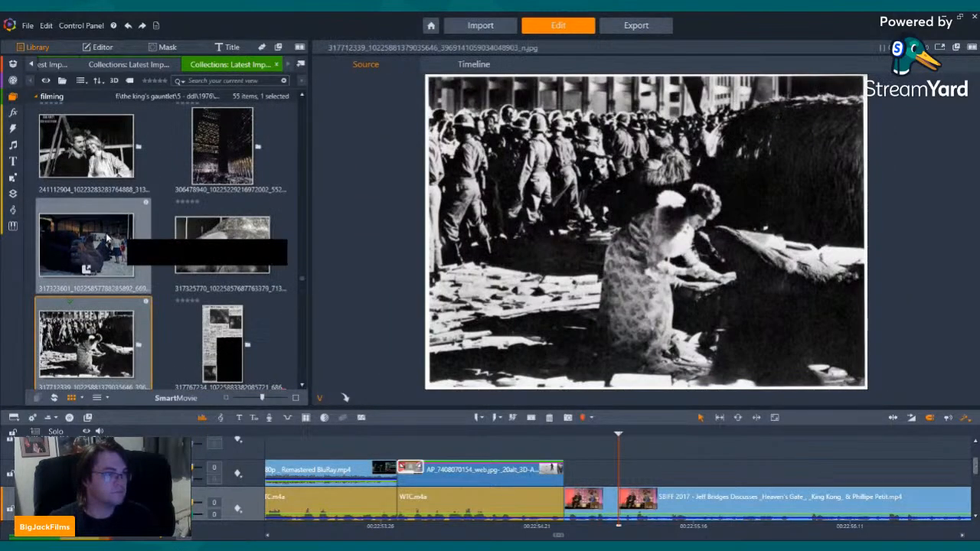
click(109, 236)
scroll(219, 272, up, 3)
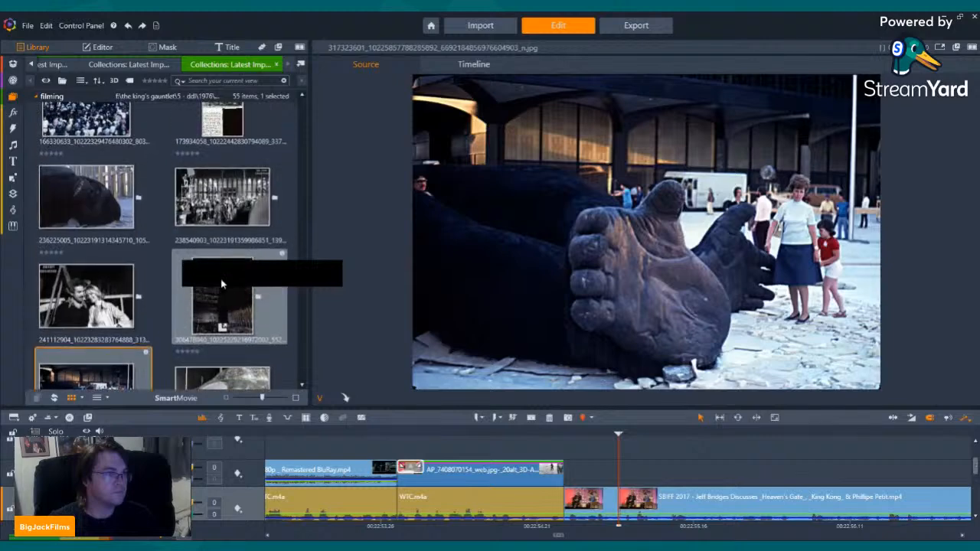
click(183, 290)
scroll(199, 264, up, 2)
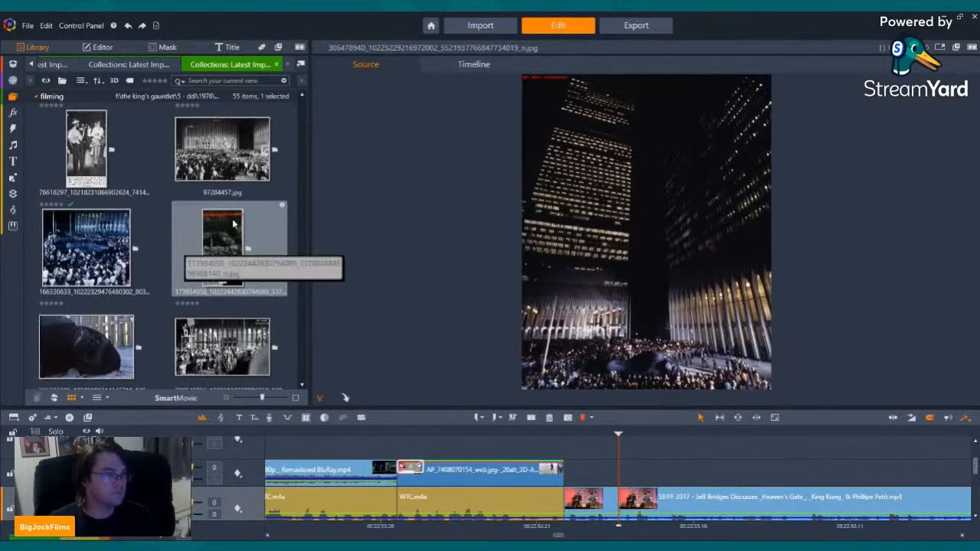
Compare the upright night photos of the lit towers above fallen Kong, previewing the 306478940, 67675406 and 10419590 files.
click(239, 142)
scroll(238, 229, up, 3)
scroll(234, 247, down, 3)
scroll(234, 248, down, 2)
click(230, 290)
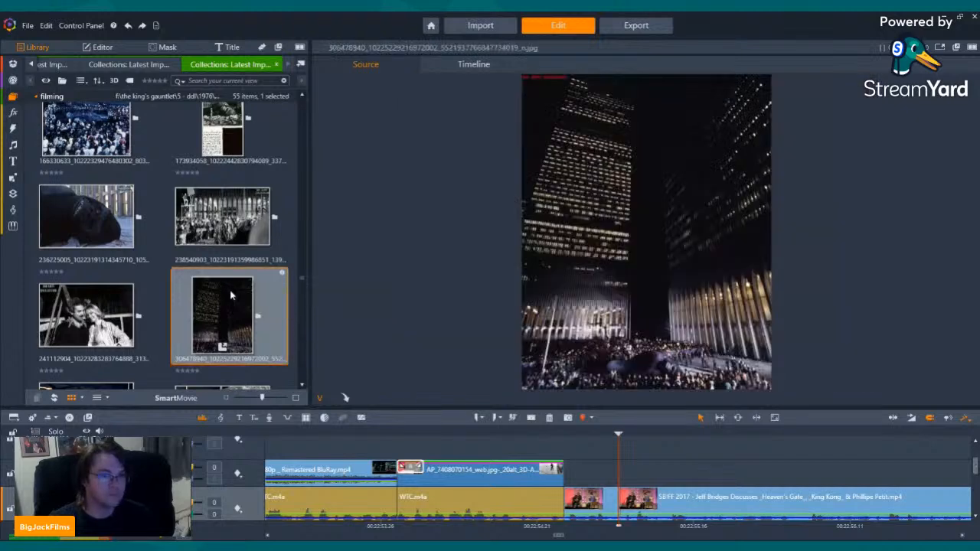
scroll(229, 290, down, 3)
click(107, 210)
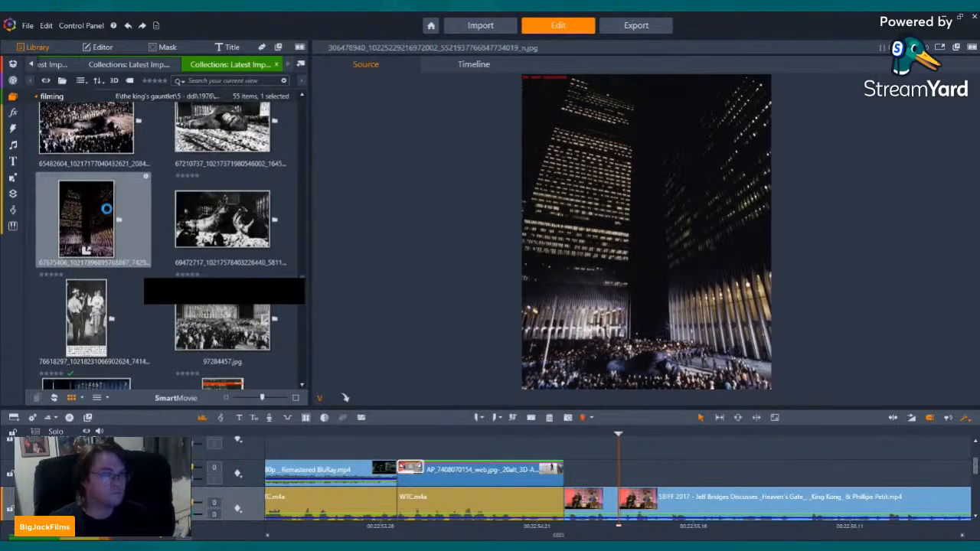
scroll(237, 237, up, 3)
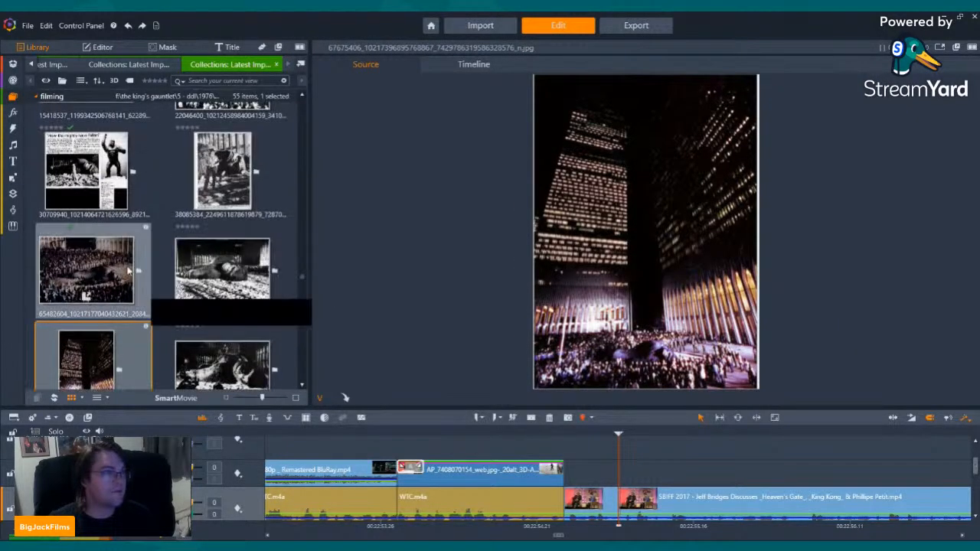
scroll(241, 260, up, 8)
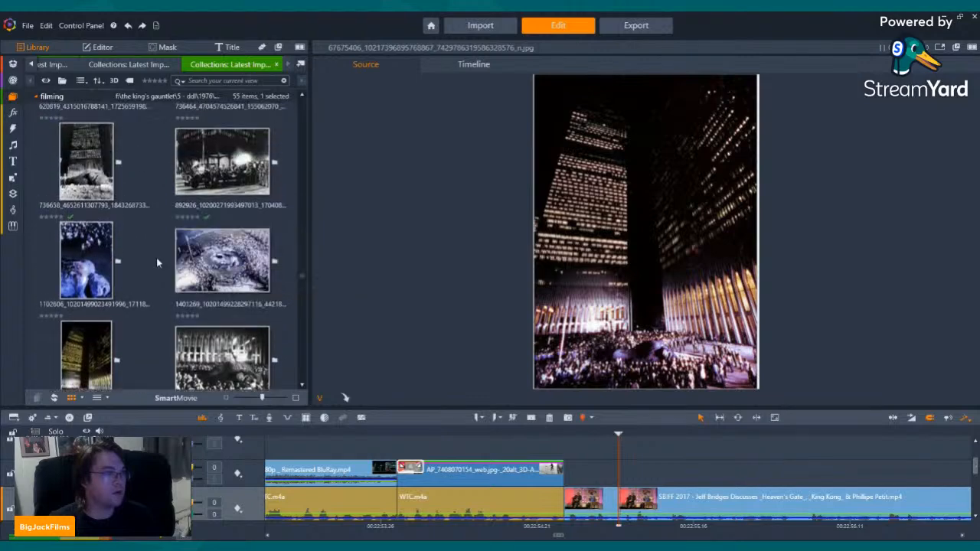
click(105, 340)
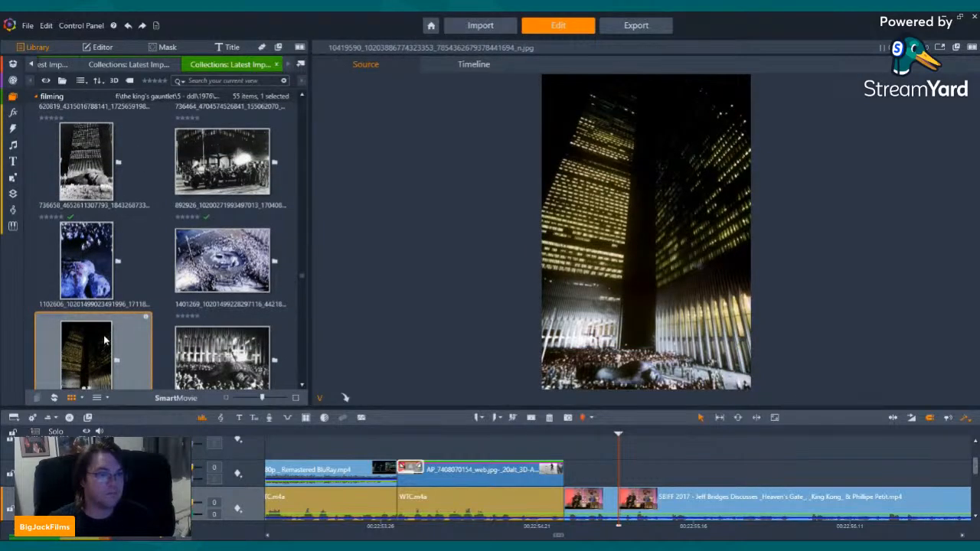
Look through the filming folder for a cover photo, previewing the lit towers, a close-up of fallen Kong and the plaza crowd at night.
scroll(230, 271, up, 5)
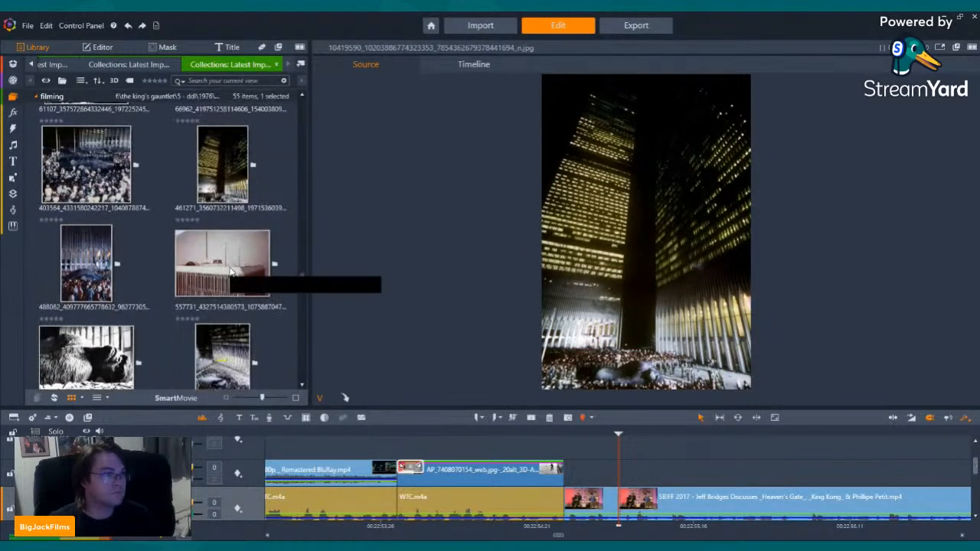
scroll(218, 291, up, 3)
click(208, 300)
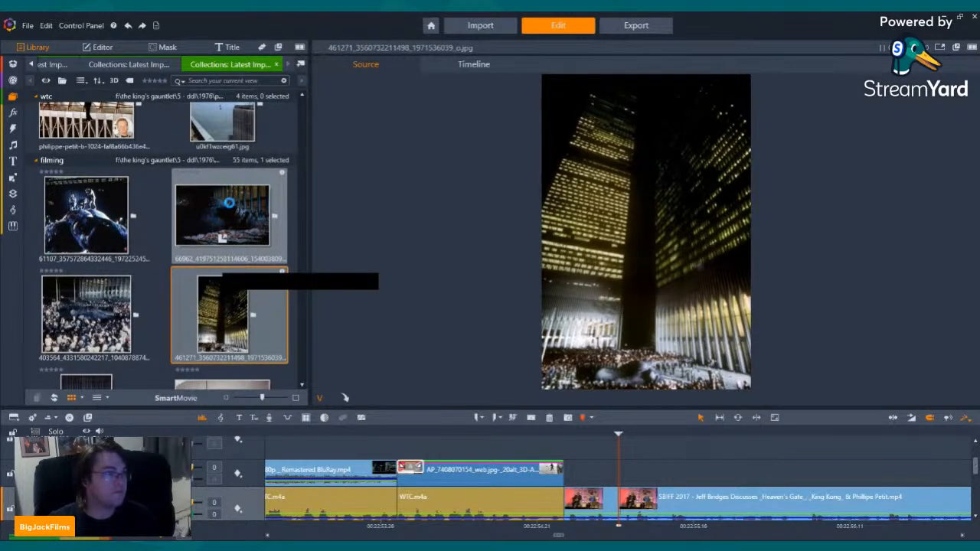
click(229, 203)
scroll(230, 229, down, 5)
scroll(234, 262, down, 5)
scroll(234, 261, down, 10)
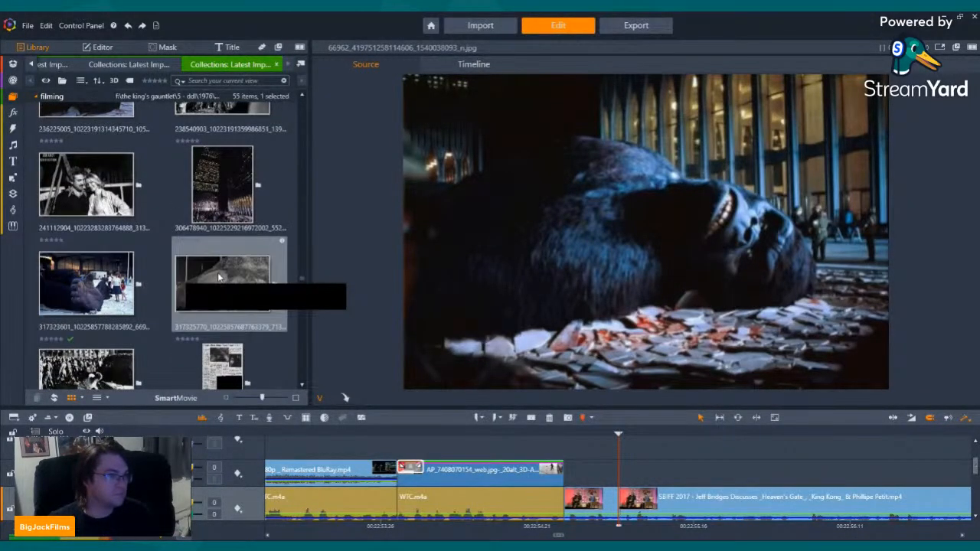
scroll(219, 277, down, 4)
scroll(204, 229, down, 4)
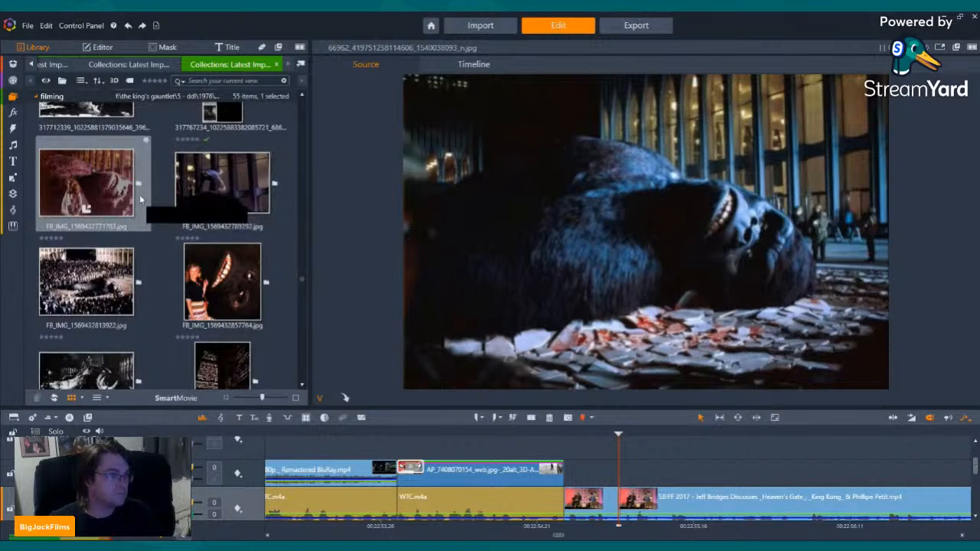
scroll(191, 245, down, 3)
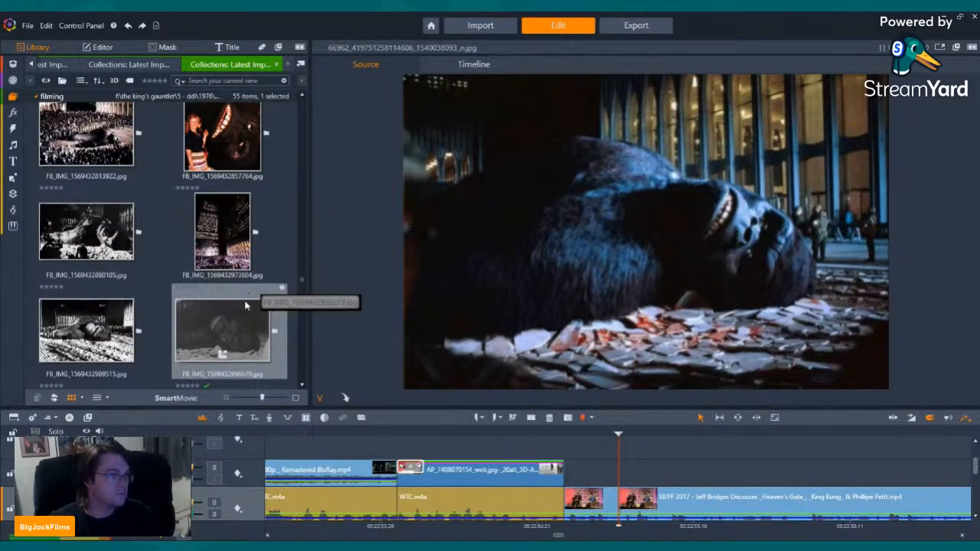
scroll(244, 300, down, 6)
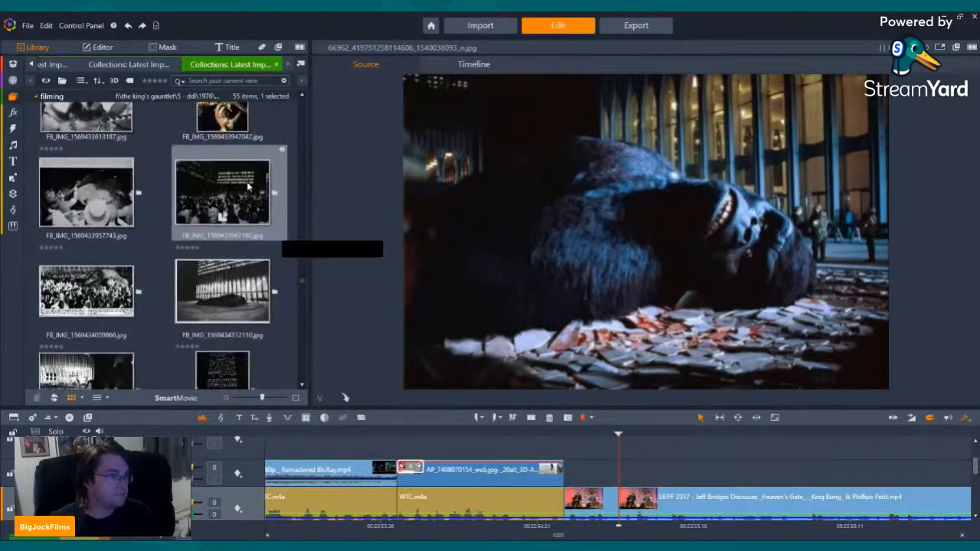
click(248, 186)
scroll(250, 245, down, 5)
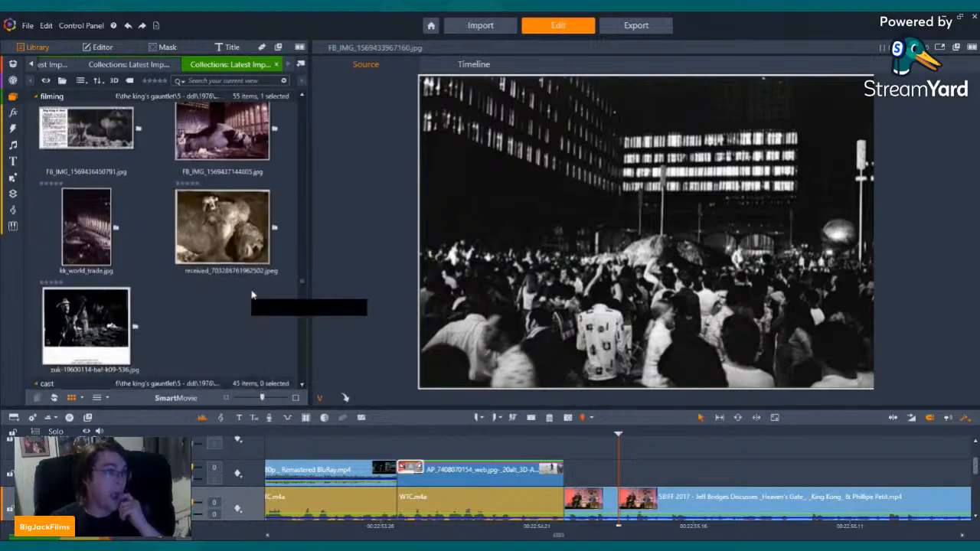
Look through the cast folder for a cover photo, previewing colour and black-and-white shots of the actress in the silver dress beside fallen Kong.
scroll(154, 282, down, 5)
click(227, 167)
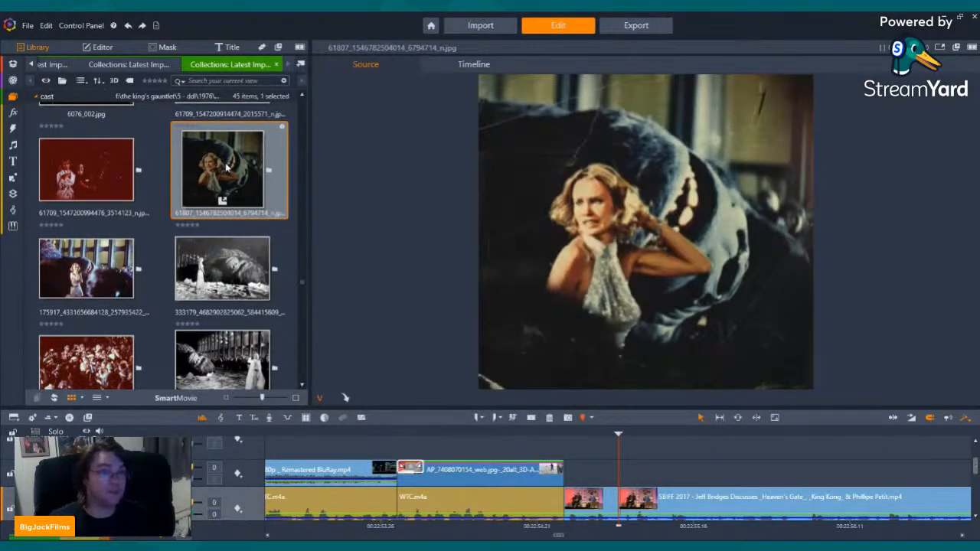
click(115, 255)
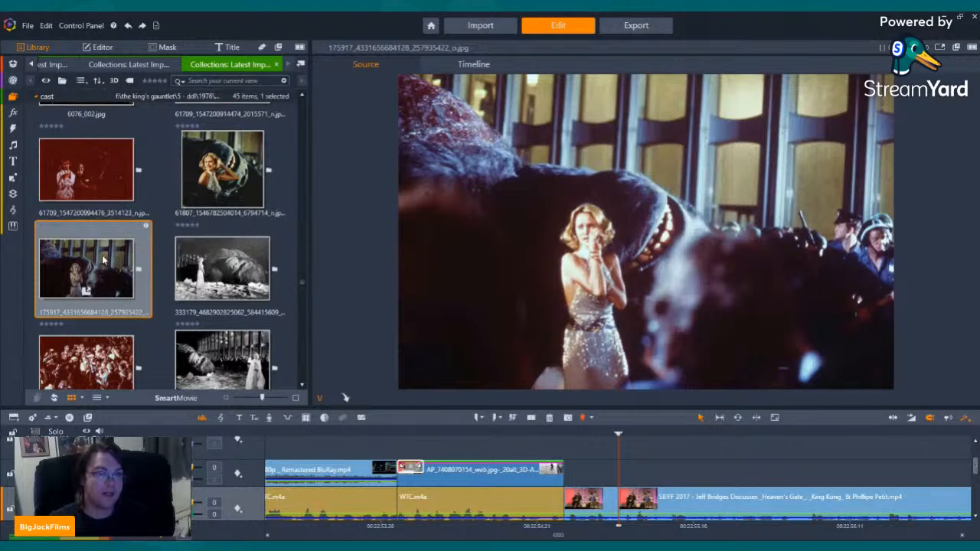
scroll(145, 253, down, 5)
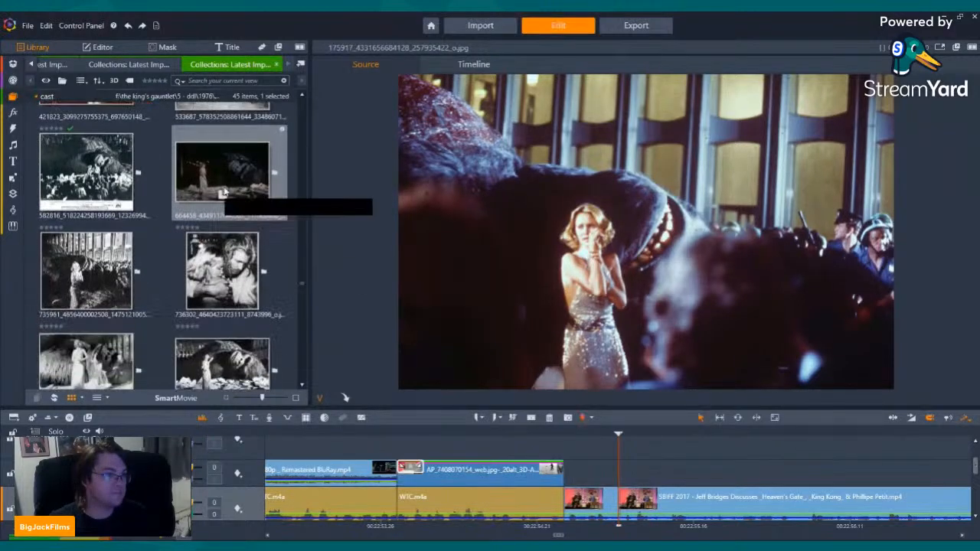
click(221, 173)
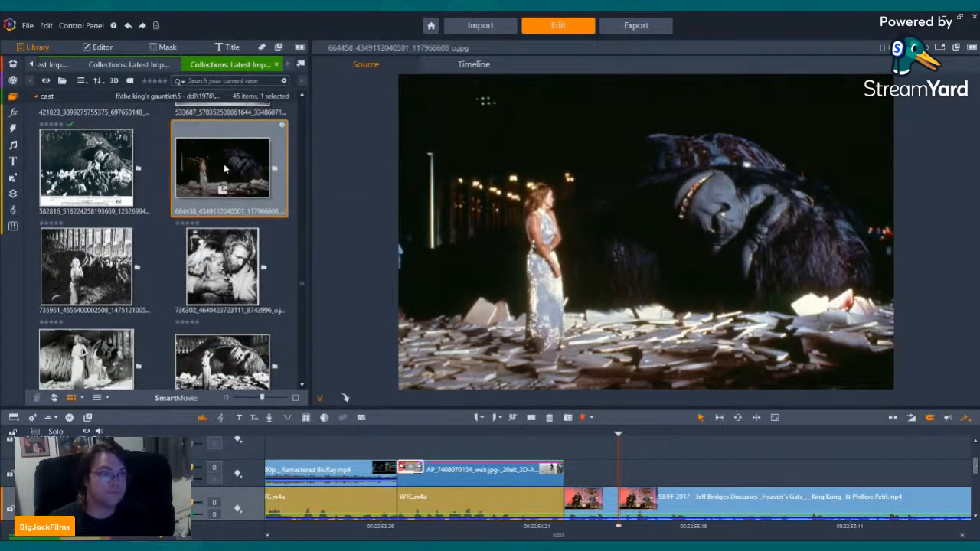
scroll(222, 172, down, 3)
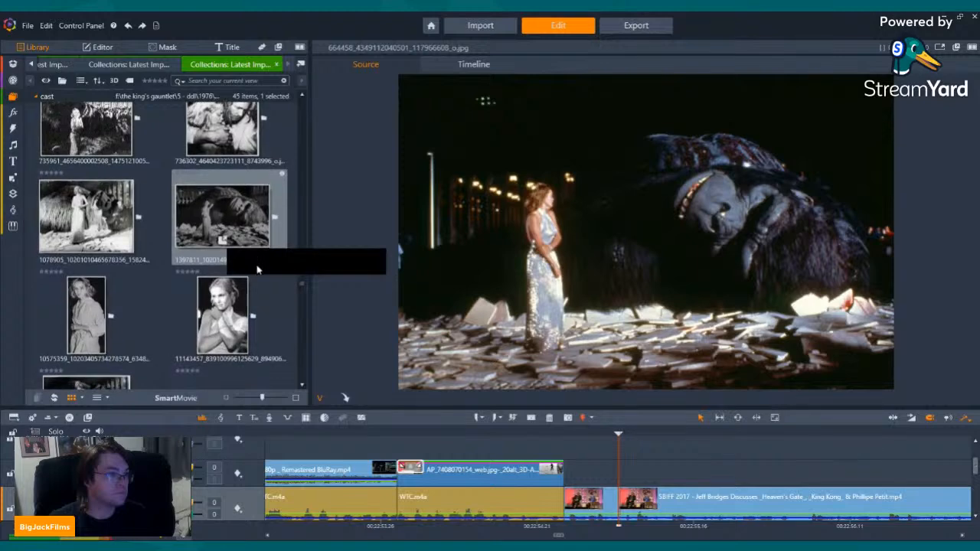
click(100, 208)
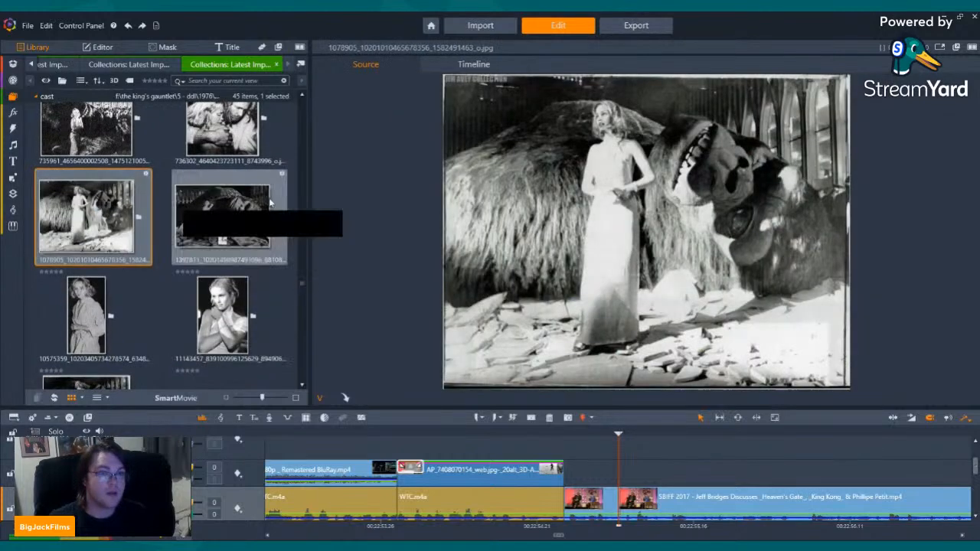
click(224, 211)
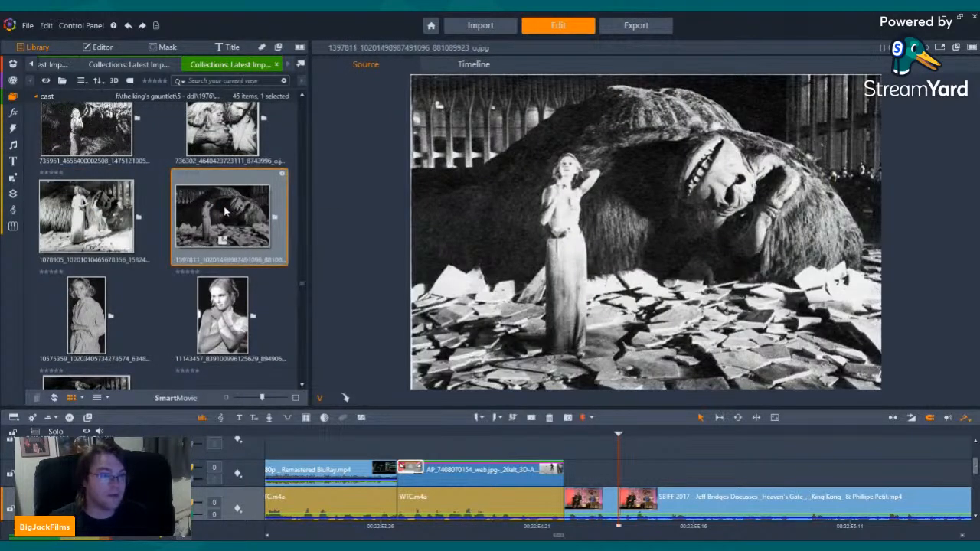
click(121, 208)
scroll(123, 214, down, 3)
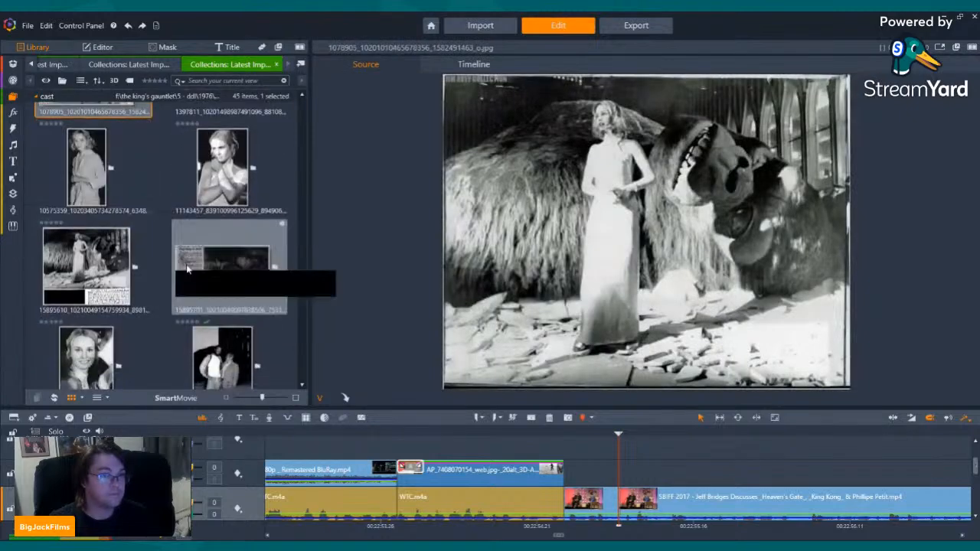
click(120, 245)
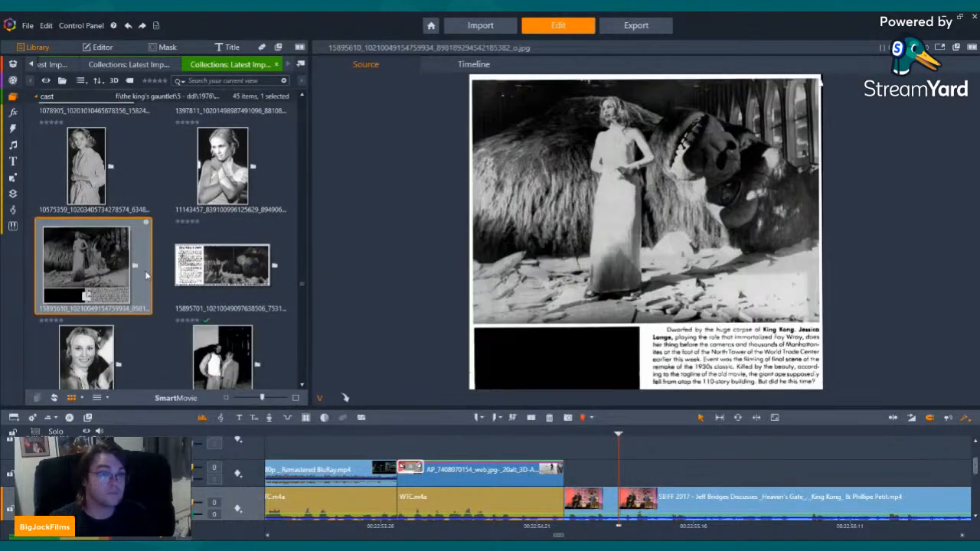
Preview the 241804696 night shot of the actress and the 317647999 plaza group photo, and review the cast photos around them.
scroll(152, 278, down, 6)
scroll(183, 273, down, 2)
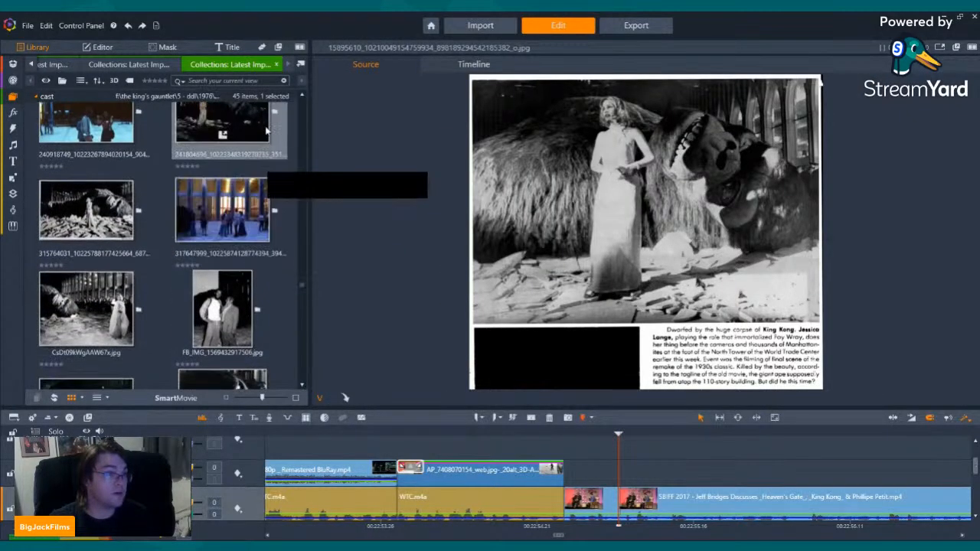
click(267, 132)
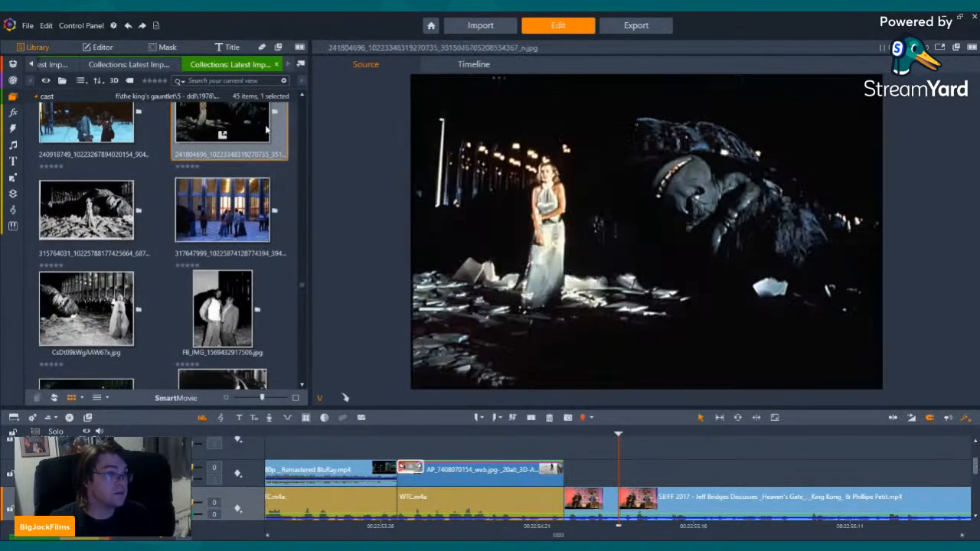
click(229, 208)
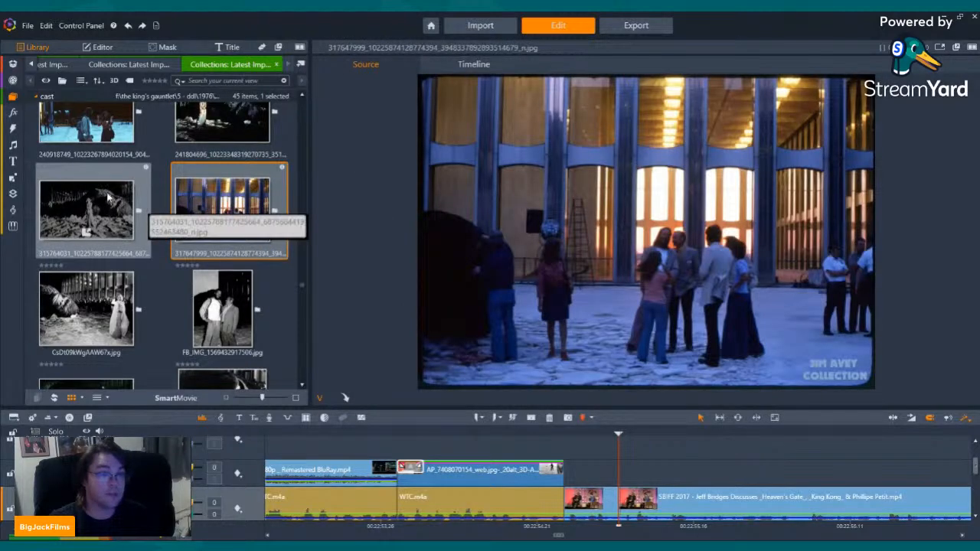
scroll(76, 220, up, 5)
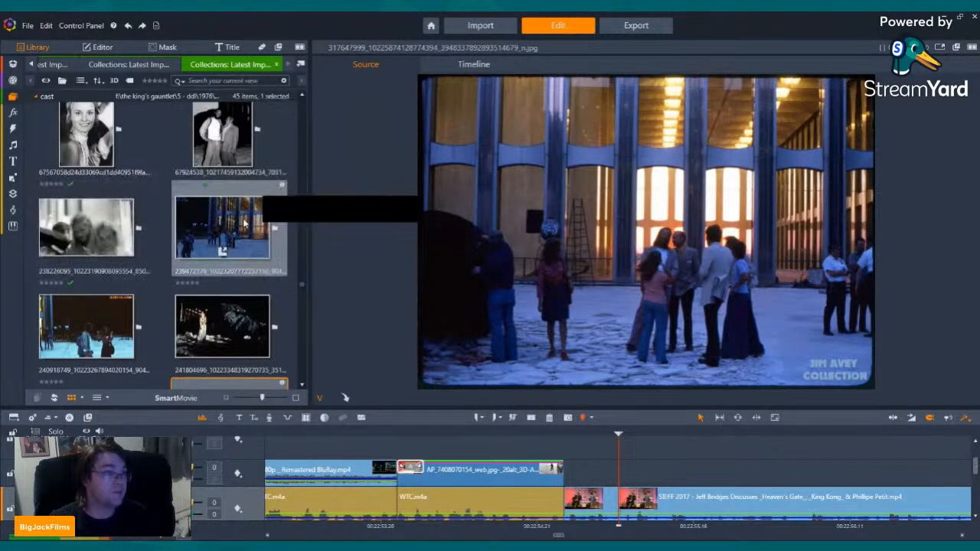
scroll(227, 244, up, 8)
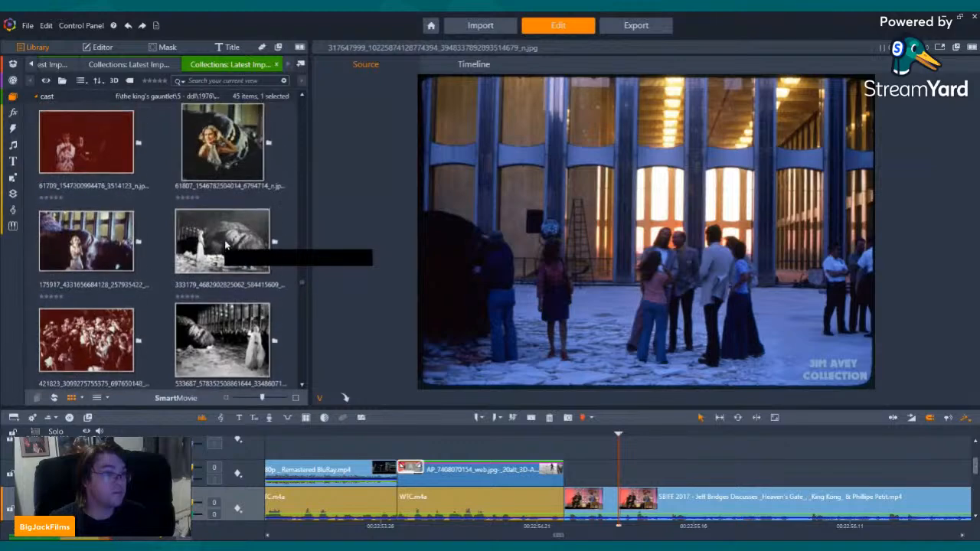
scroll(225, 245, down, 10)
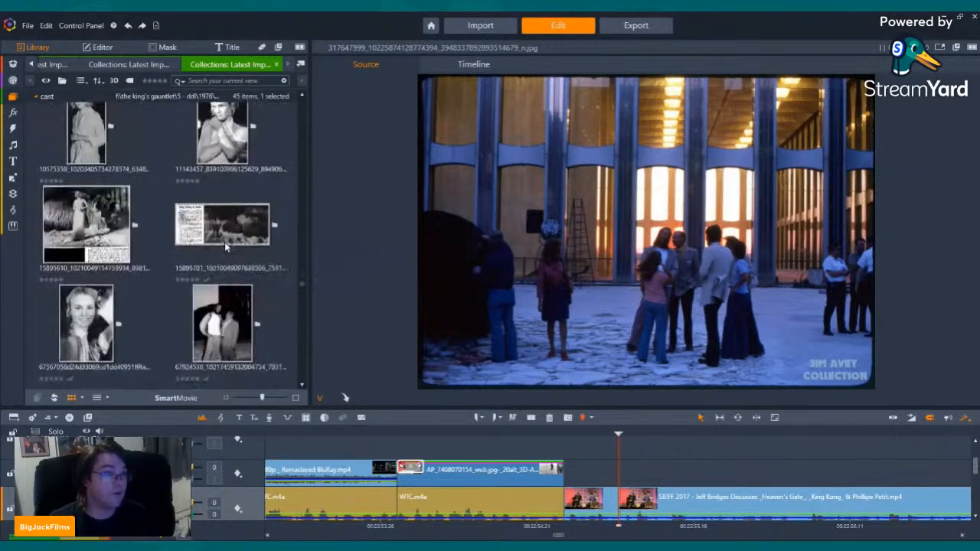
scroll(225, 246, down, 3)
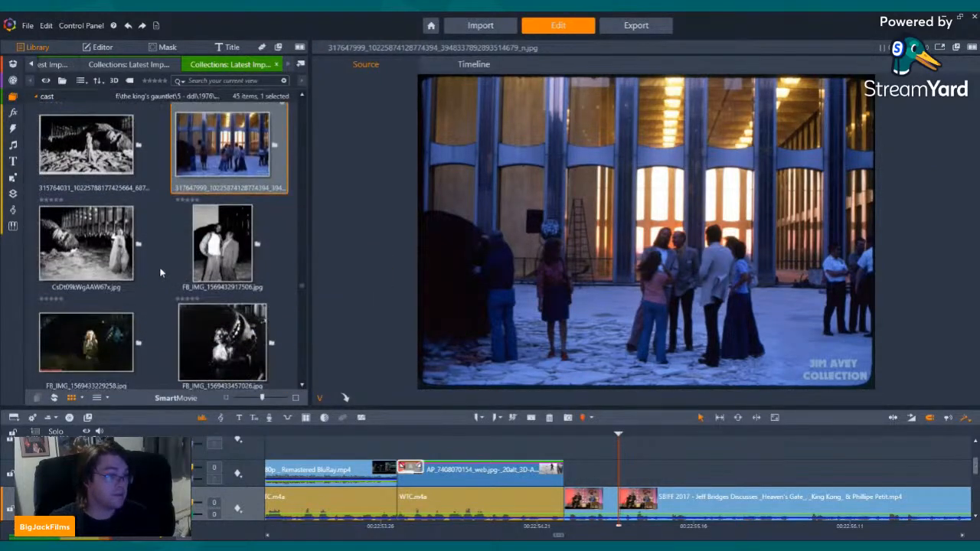
click(90, 325)
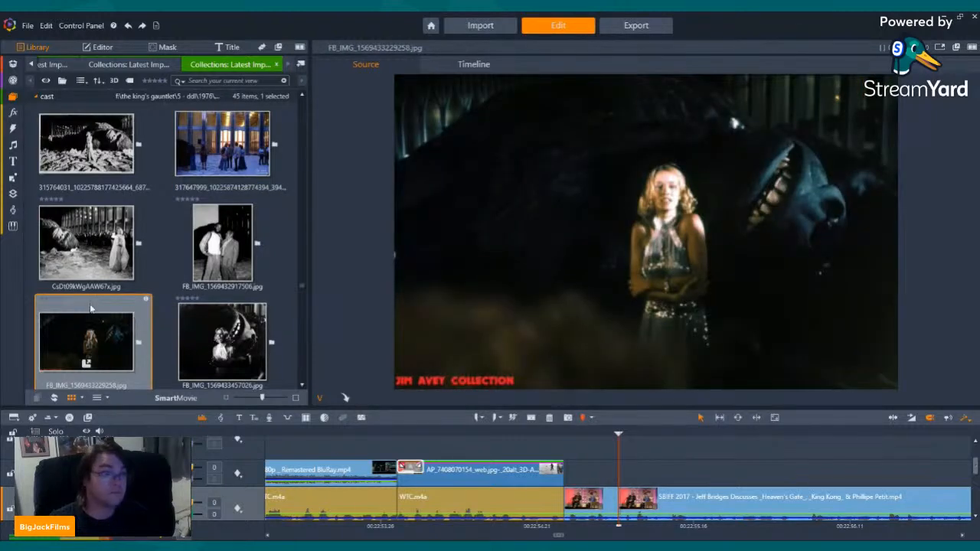
scroll(141, 255, down, 2)
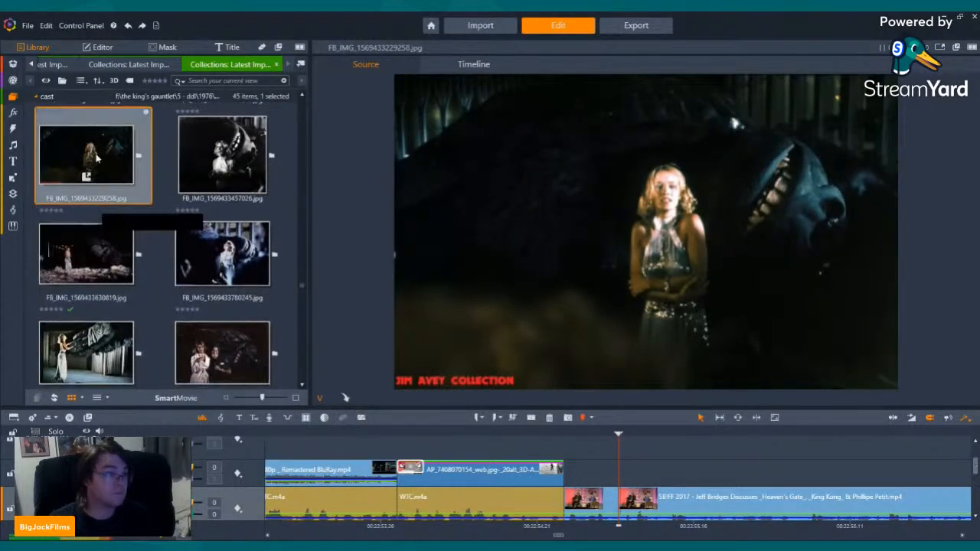
click(222, 245)
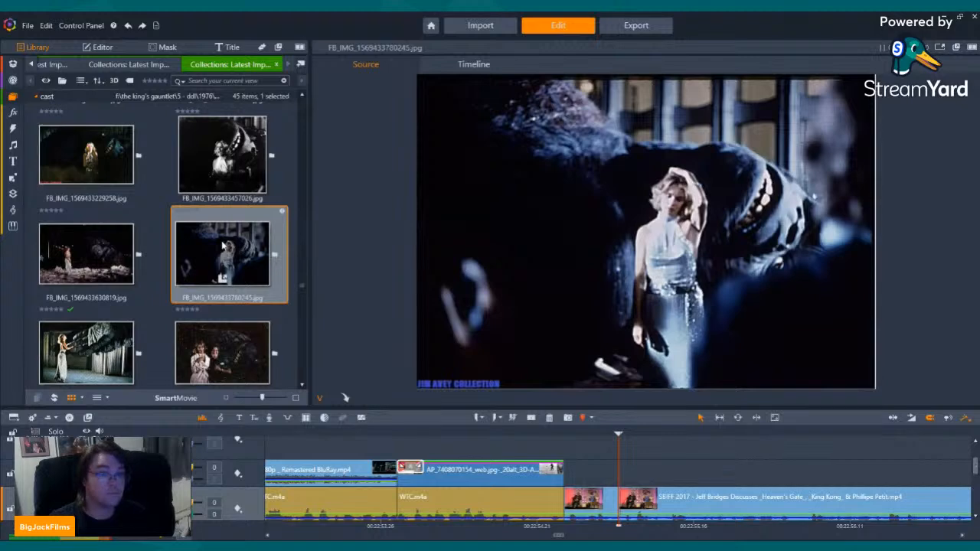
scroll(253, 297, down, 3)
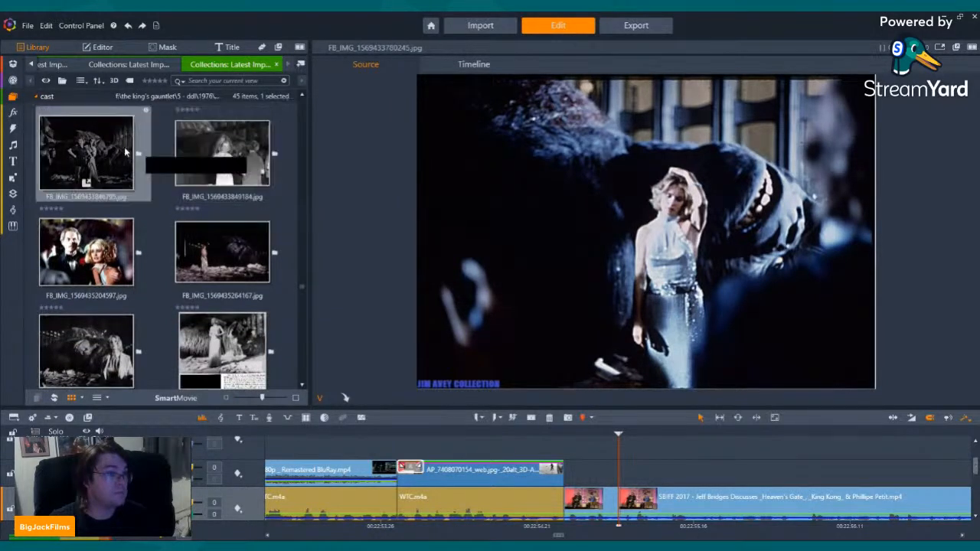
click(119, 144)
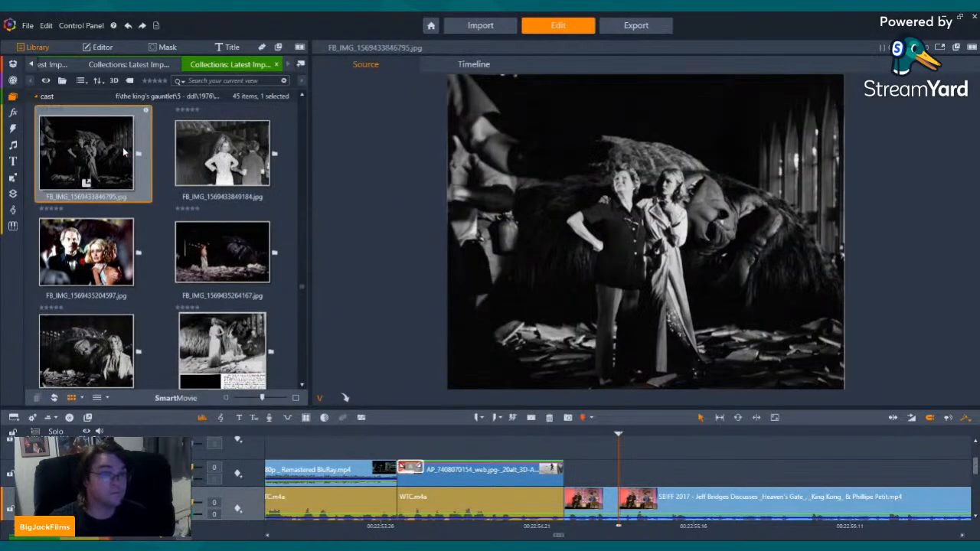
click(213, 144)
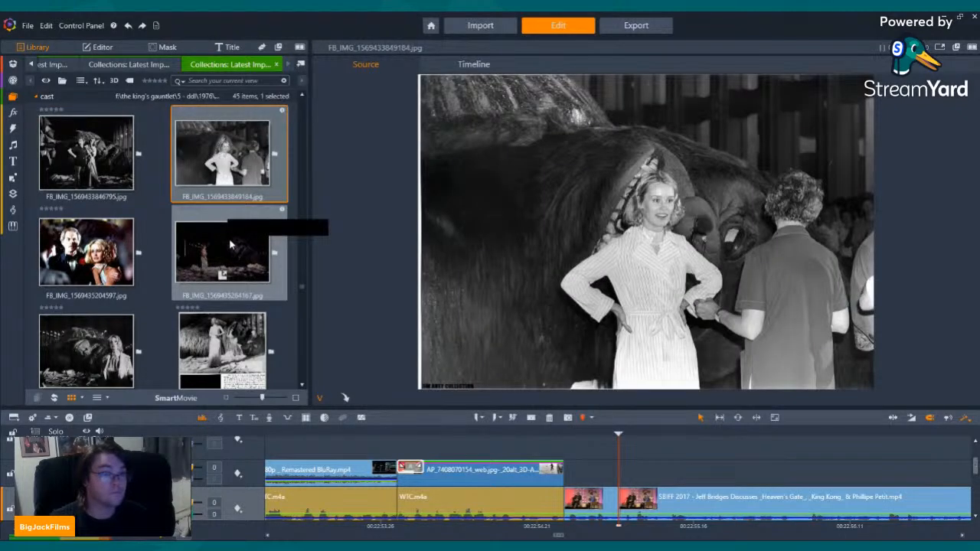
click(229, 240)
click(226, 147)
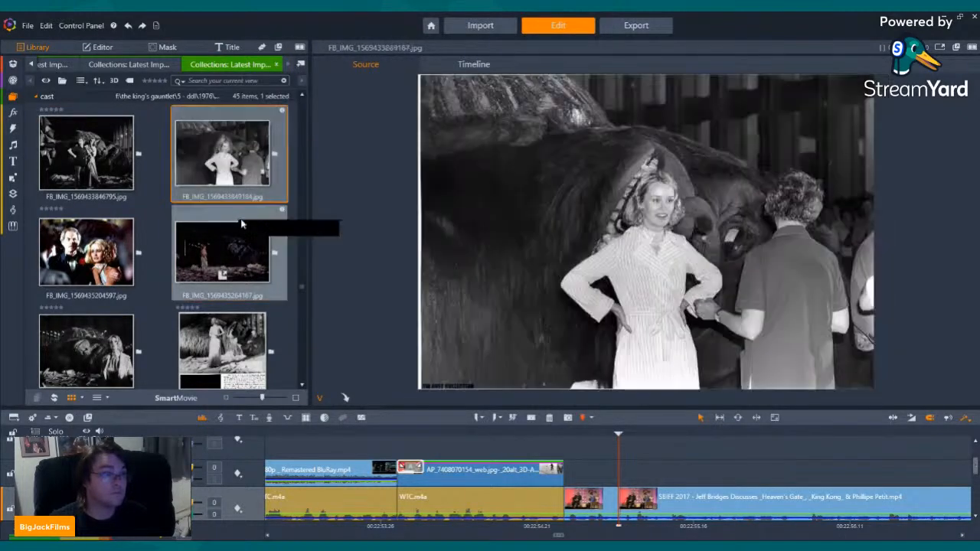
click(244, 245)
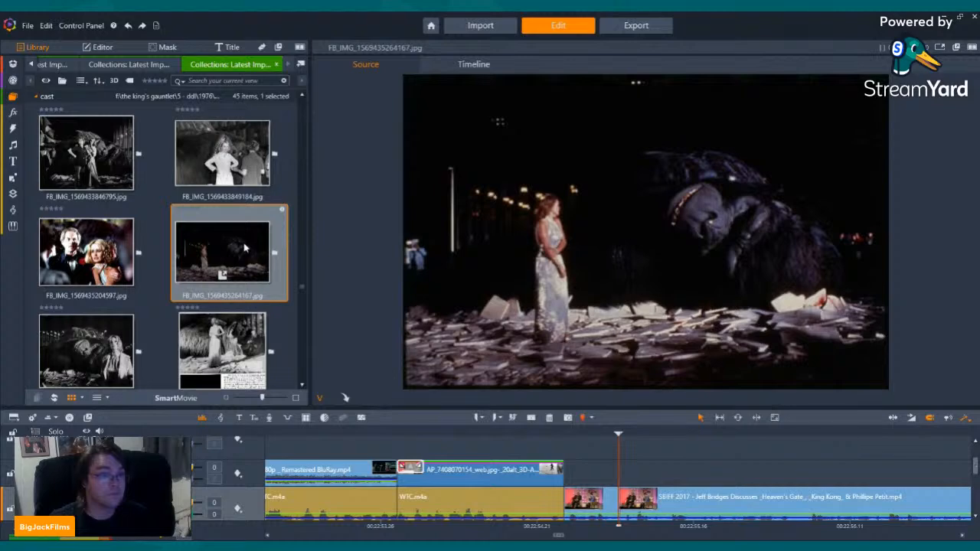
scroll(244, 247, down, 3)
click(109, 203)
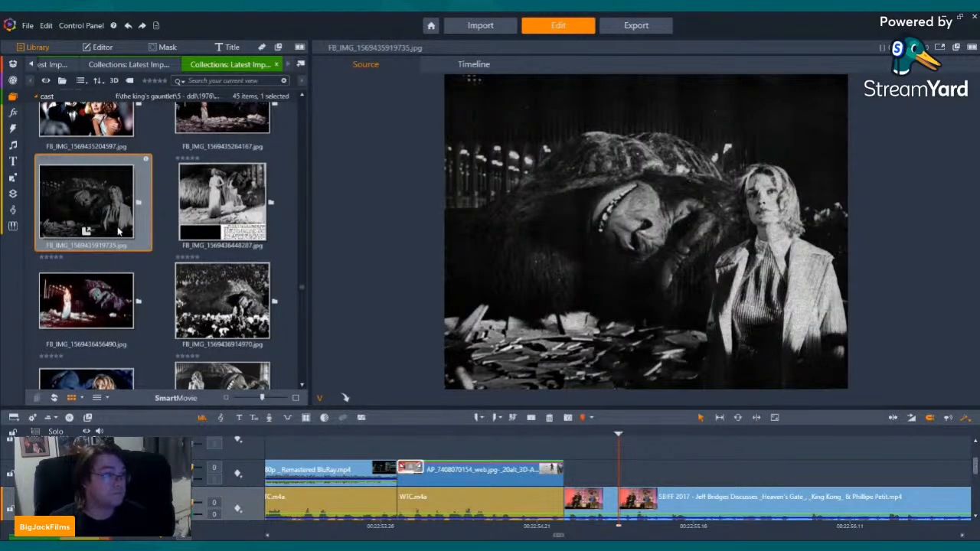
scroll(85, 246, down, 3)
click(85, 247)
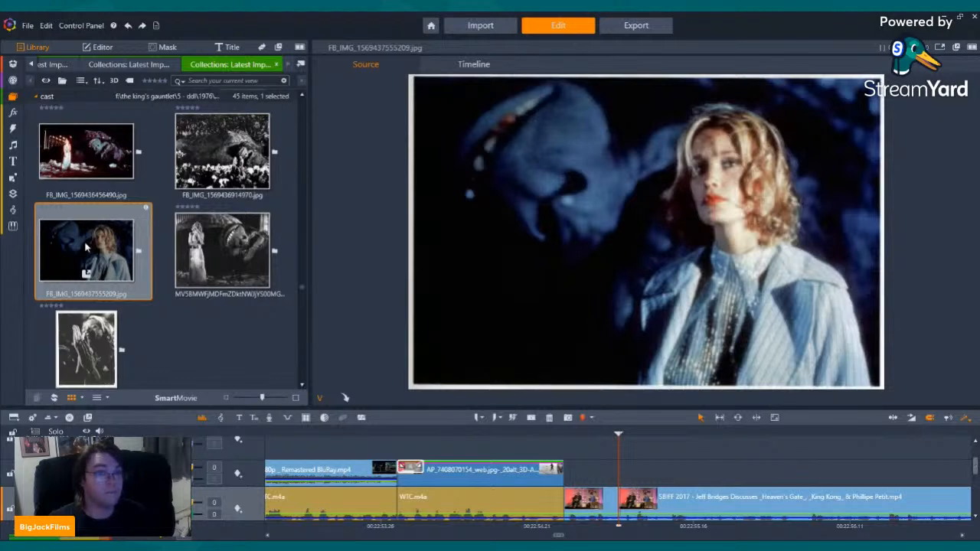
drag(84, 241, 568, 471)
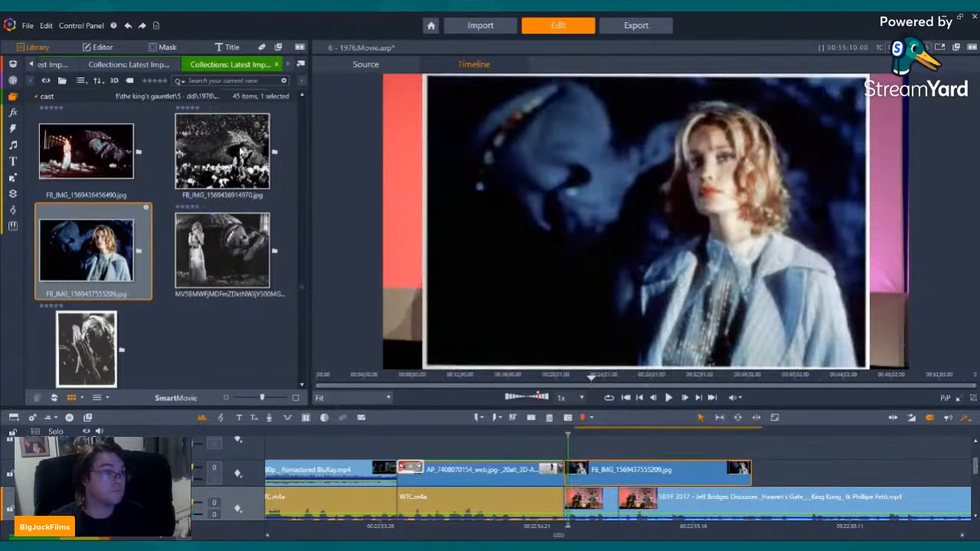
click(242, 151)
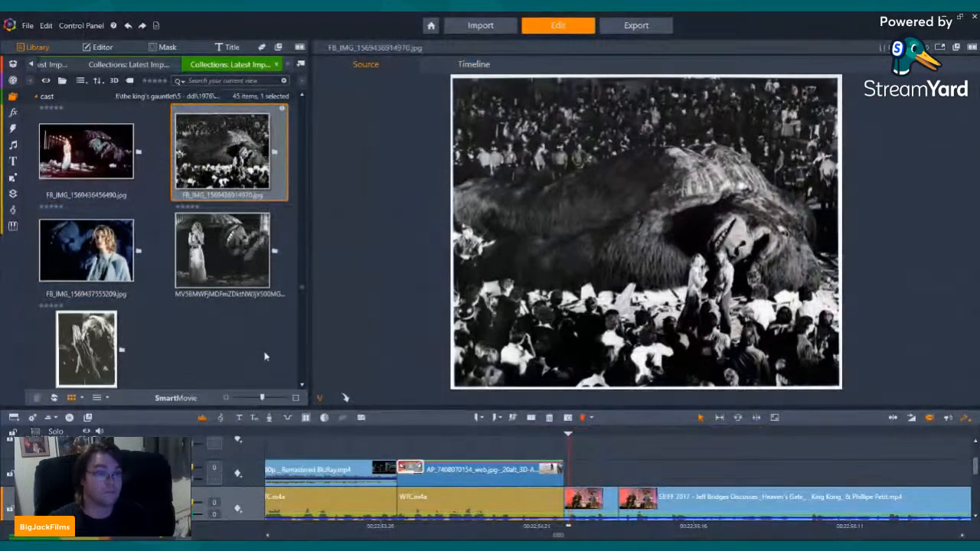
scroll(222, 229, down, 5)
scroll(208, 261, down, 8)
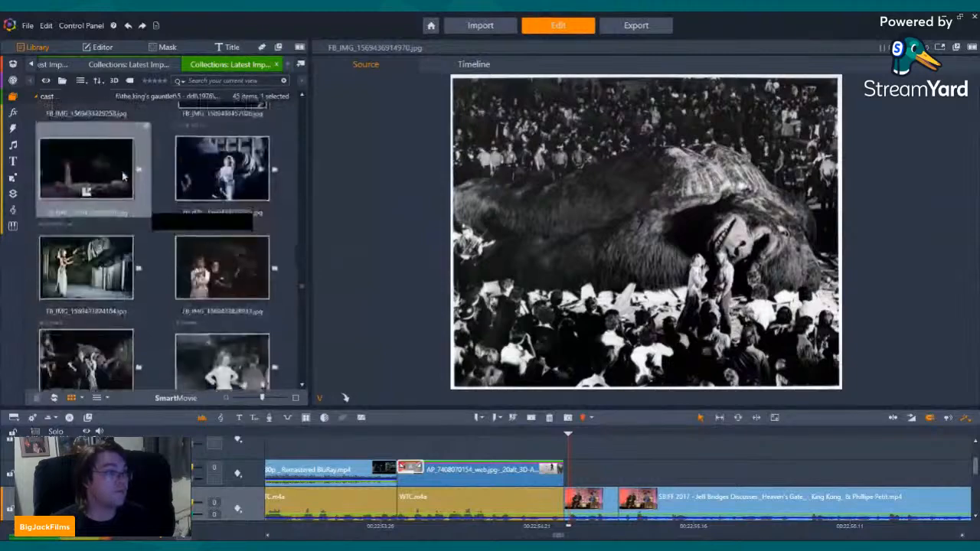
scroll(127, 280, down, 3)
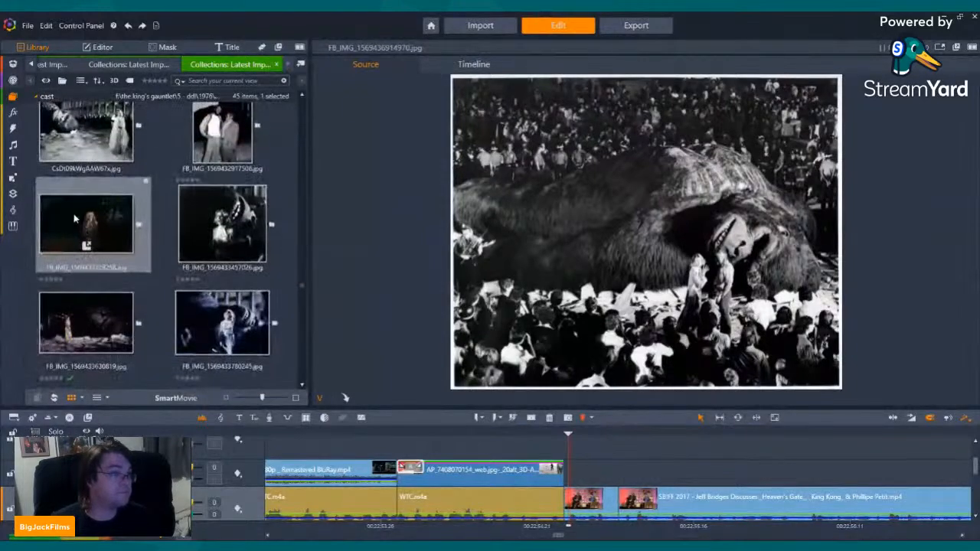
drag(81, 219, 591, 476)
right_click(590, 476)
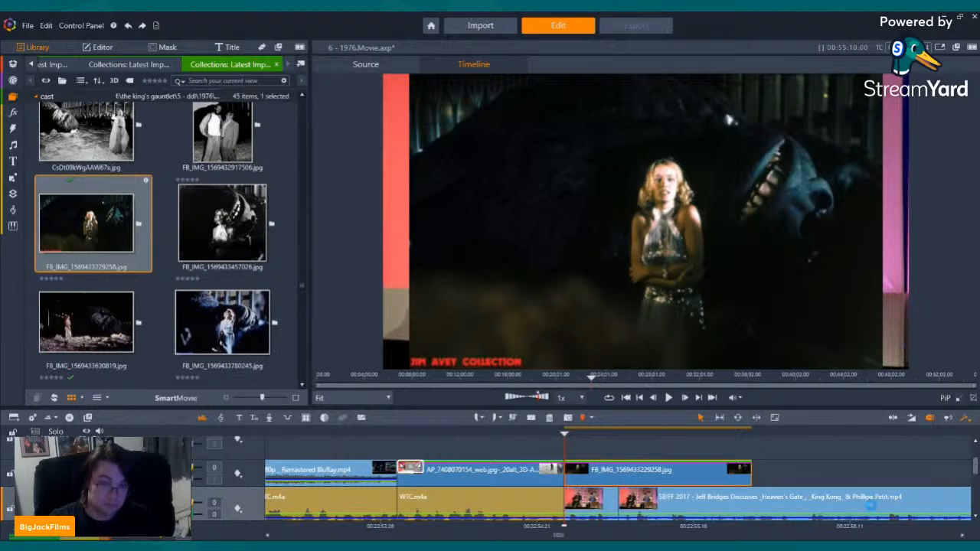
key(Left)
key(Left)
key(Left)
key(Left)
scroll(865, 502, down, 1)
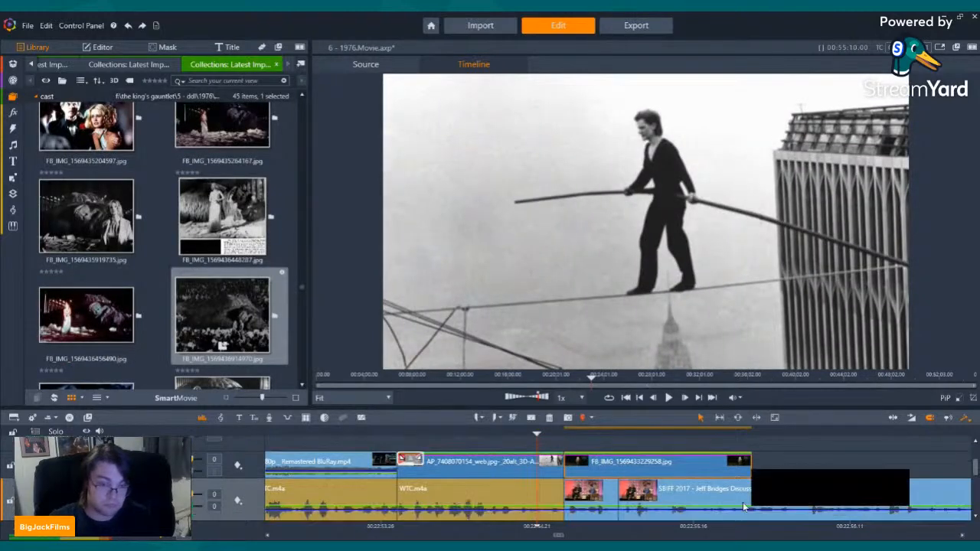
double_click(659, 462)
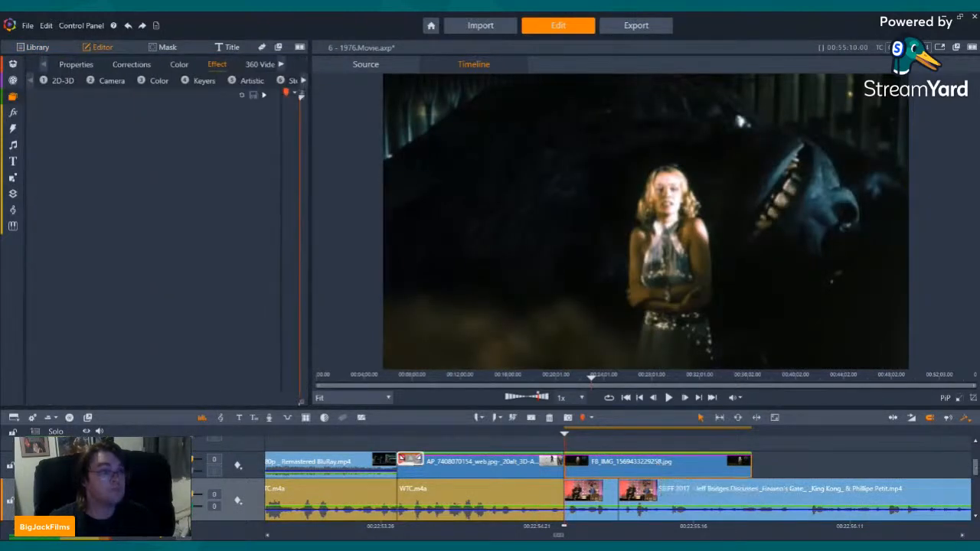
click(102, 82)
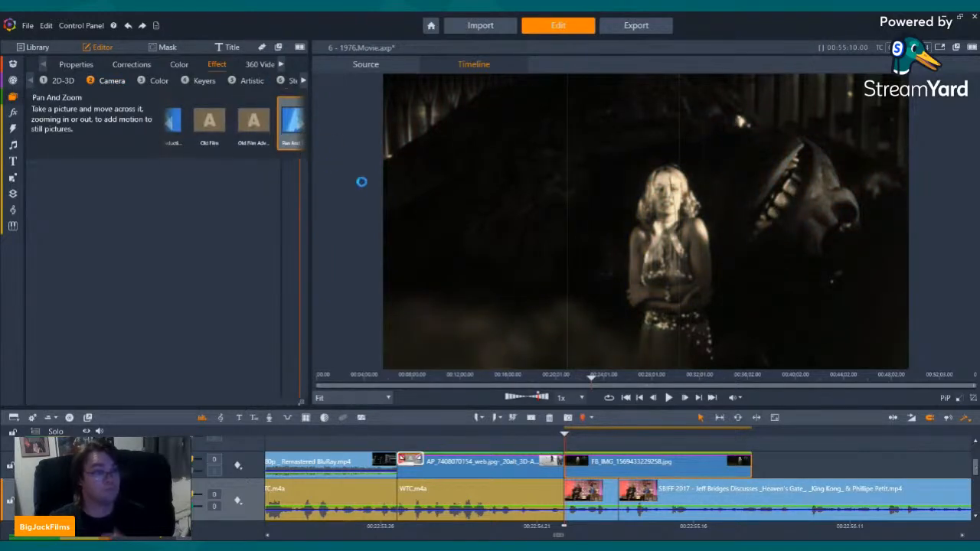
click(554, 434)
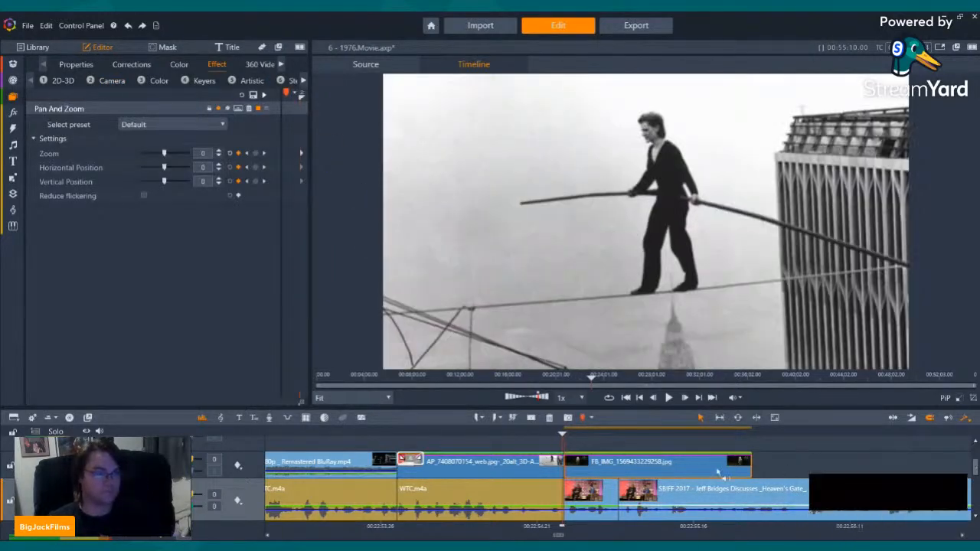
mouse_move(6, 98)
click(61, 104)
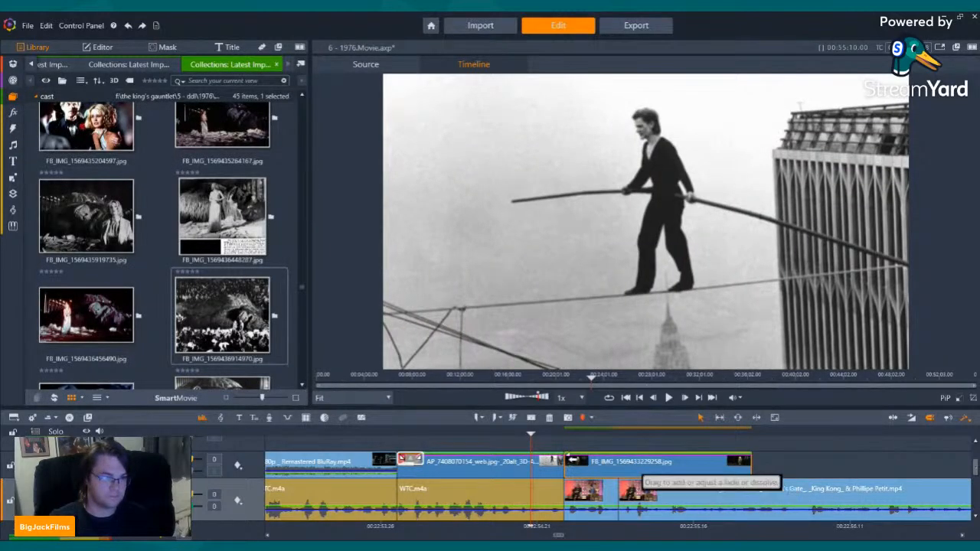
drag(598, 456, 601, 460)
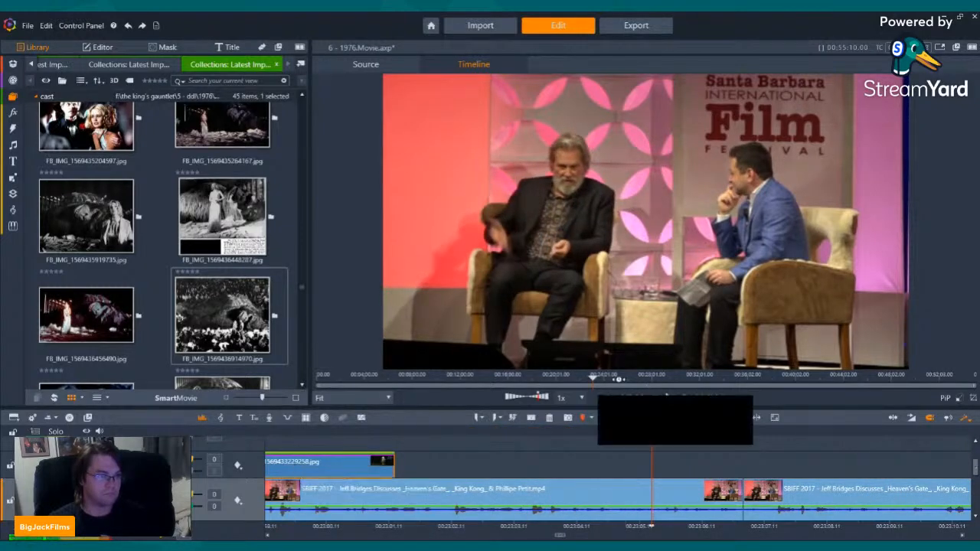
Try the photo further along over the interview, and return it to directly behind the wire-walker photo.
click(640, 398)
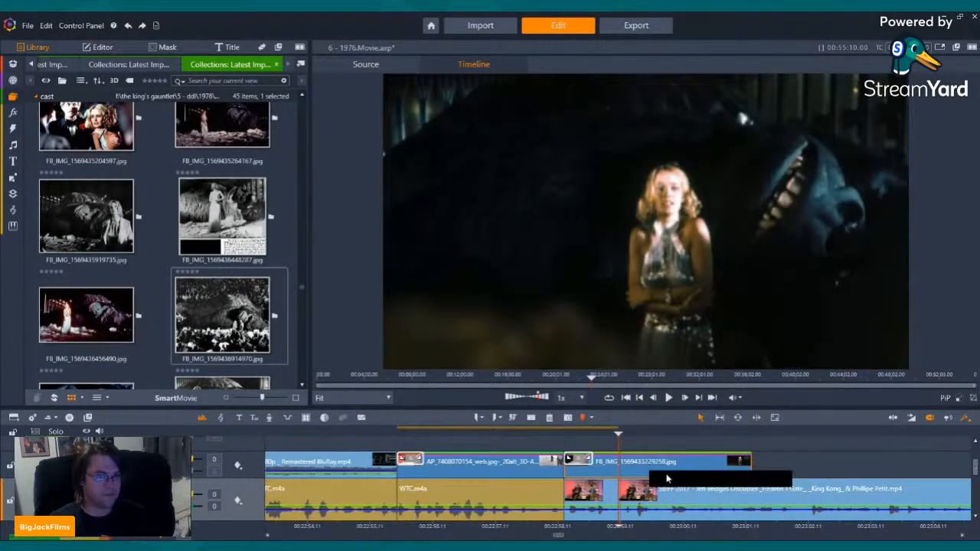
drag(778, 467, 908, 463)
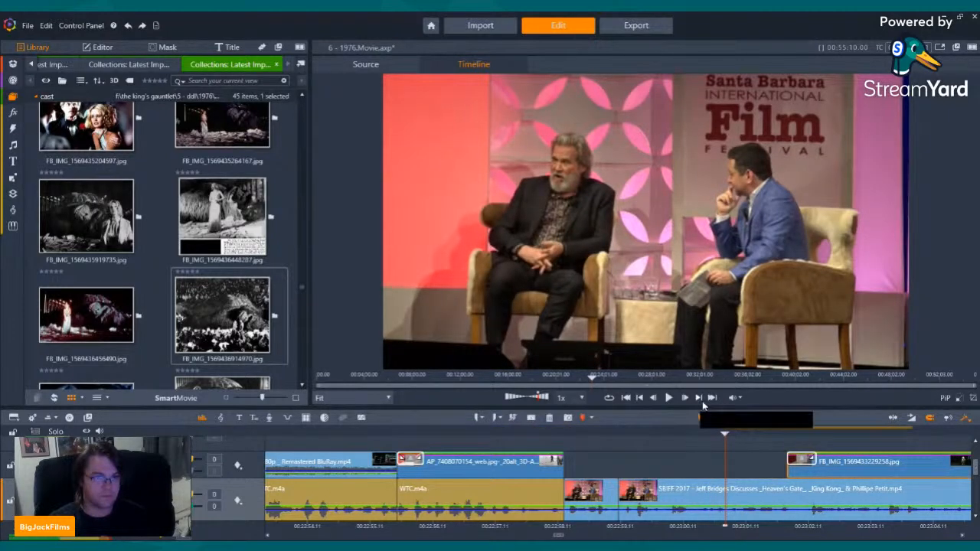
click(698, 400)
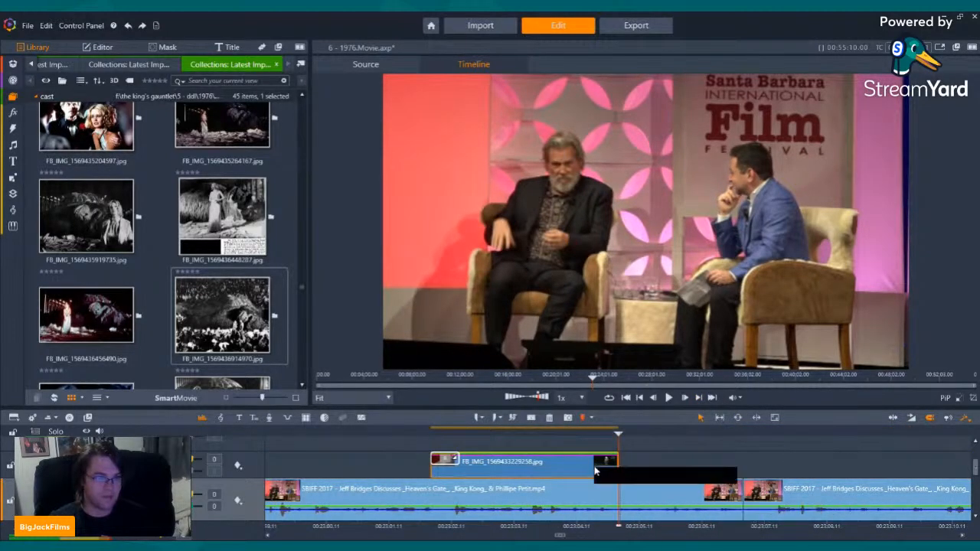
drag(660, 467, 712, 485)
drag(440, 487, 360, 494)
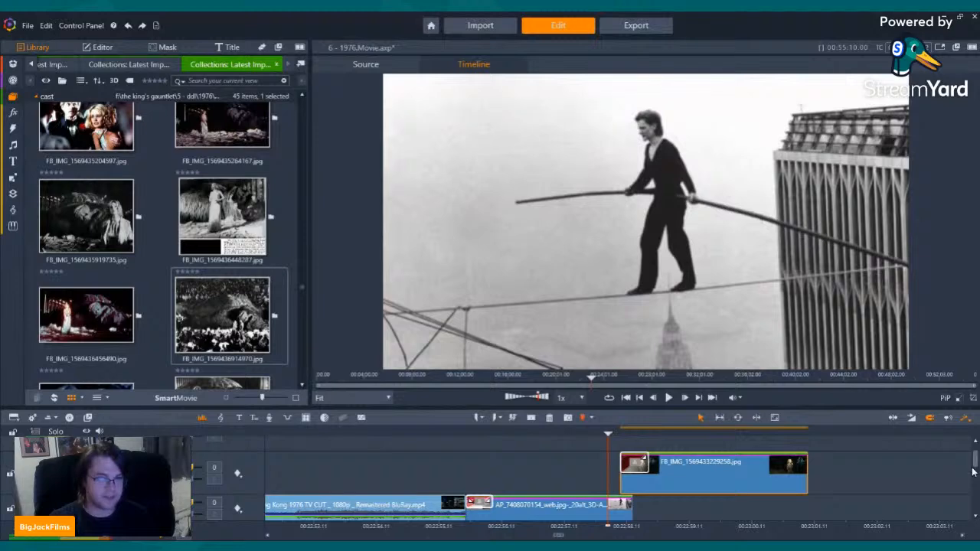
drag(975, 467, 975, 469)
right_click(701, 460)
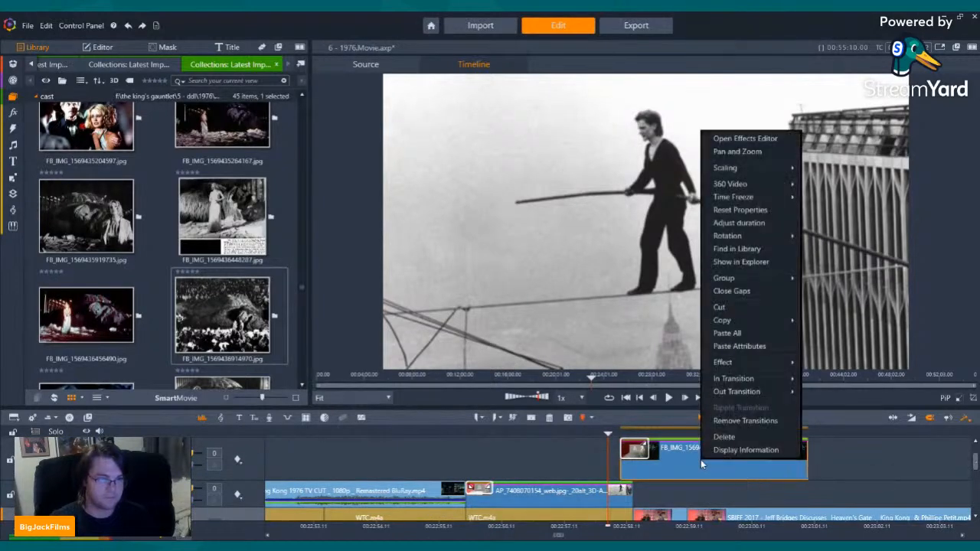
drag(712, 467, 706, 494)
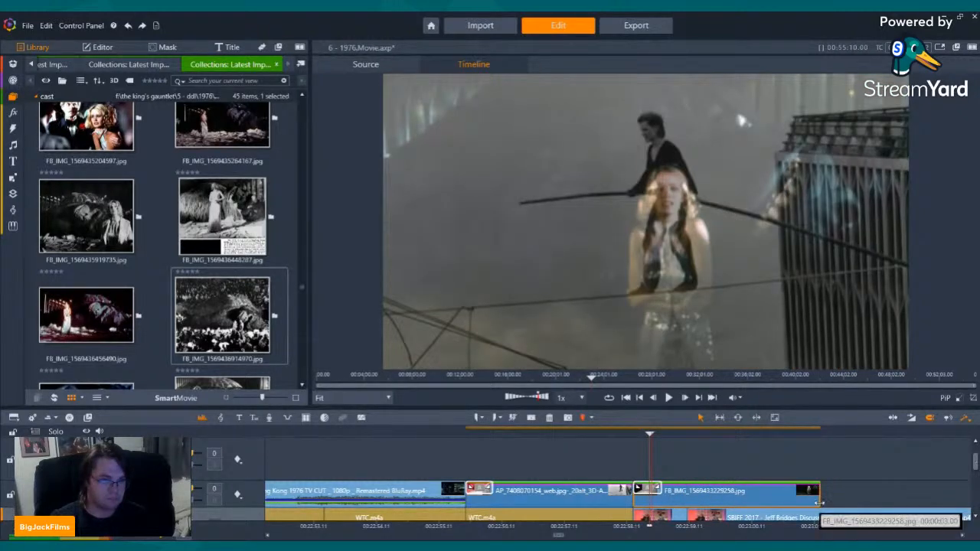
drag(878, 481, 881, 490)
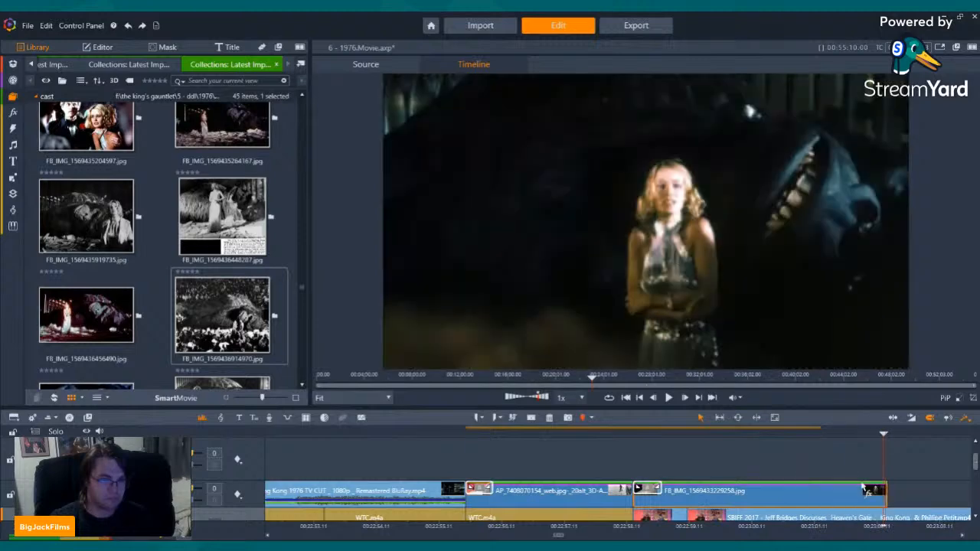
click(617, 435)
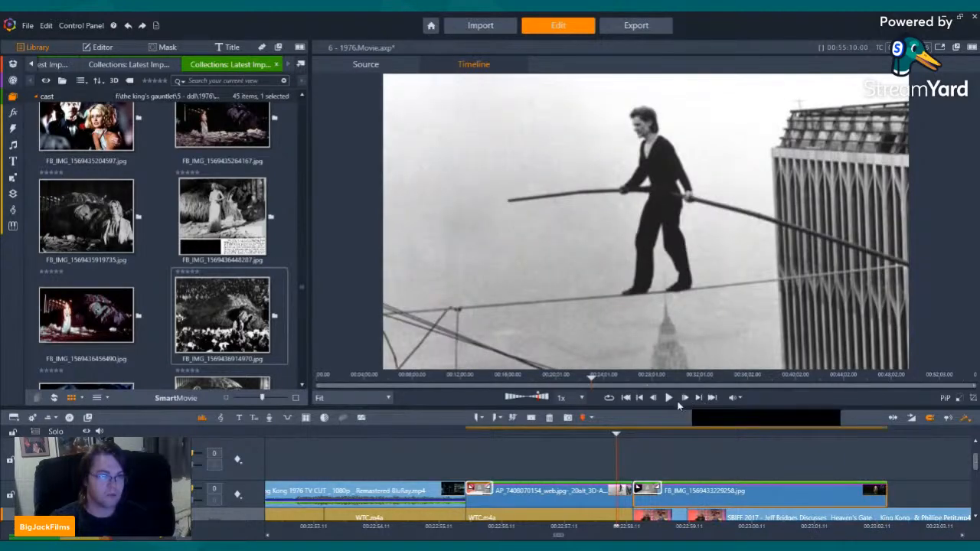
click(669, 398)
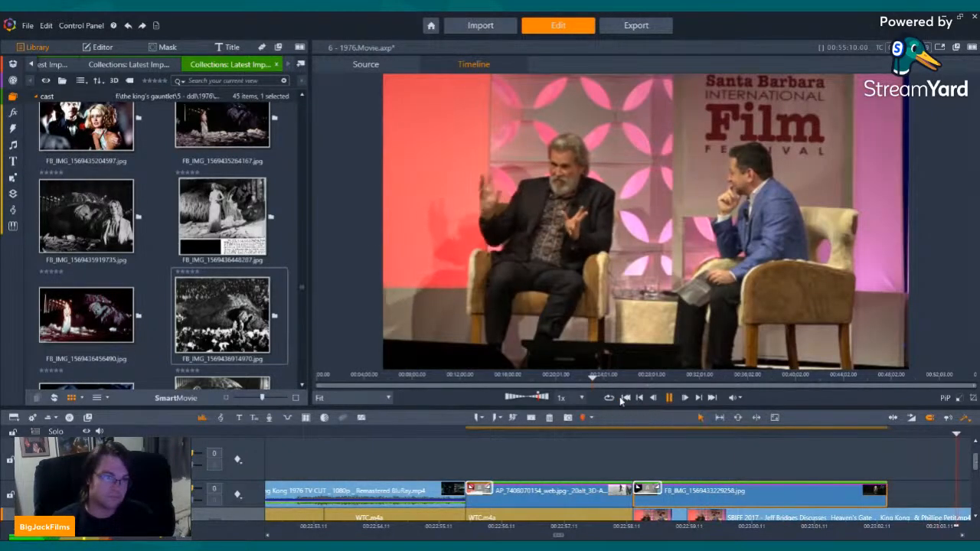
click(638, 399)
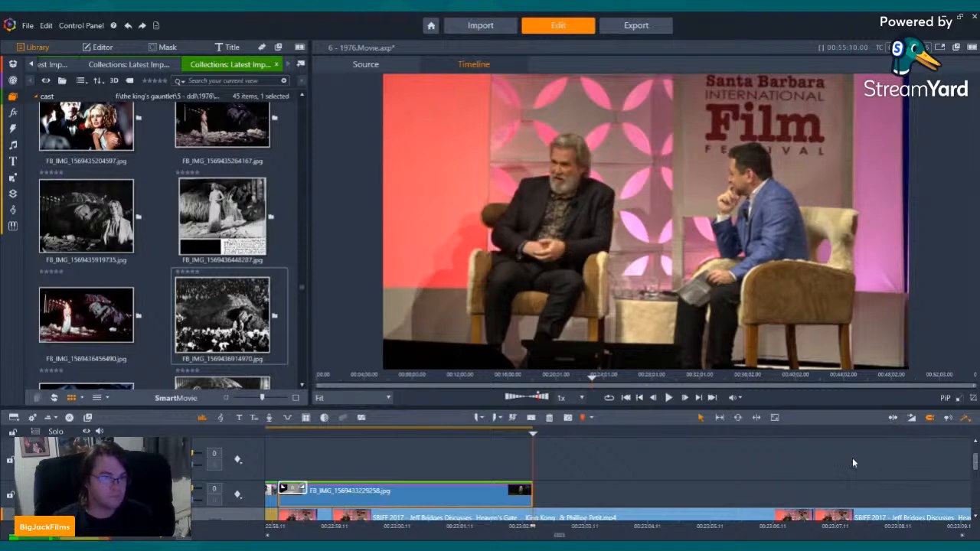
click(796, 435)
click(671, 401)
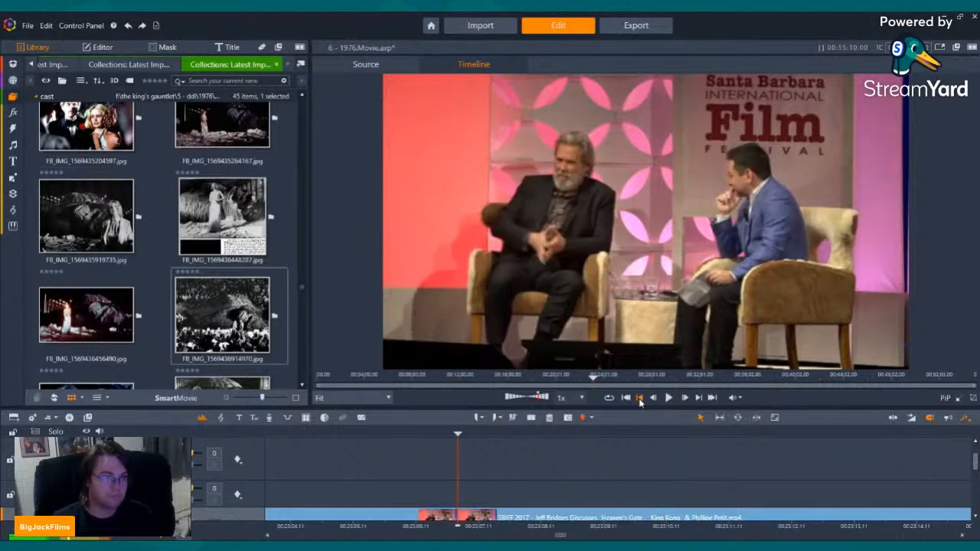
click(640, 398)
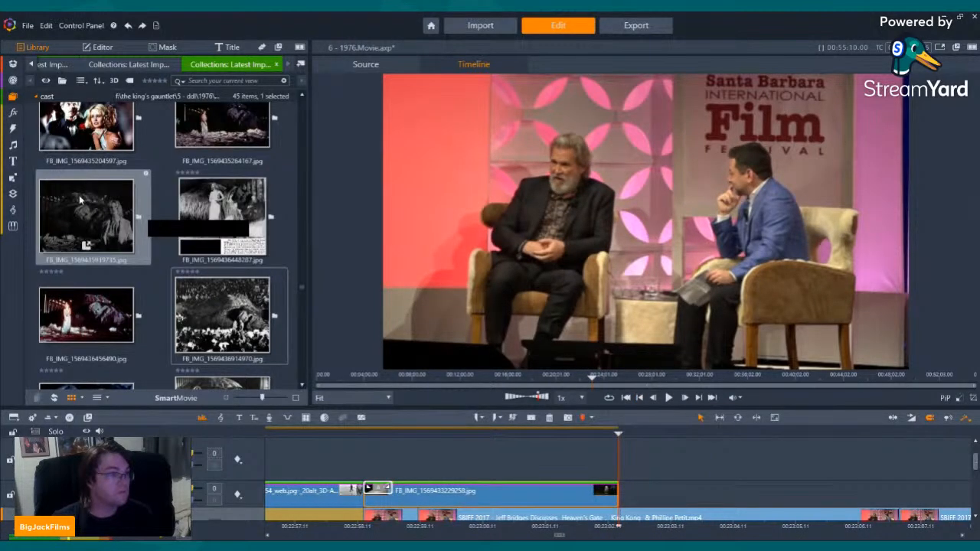
click(80, 200)
scroll(98, 230, down, 4)
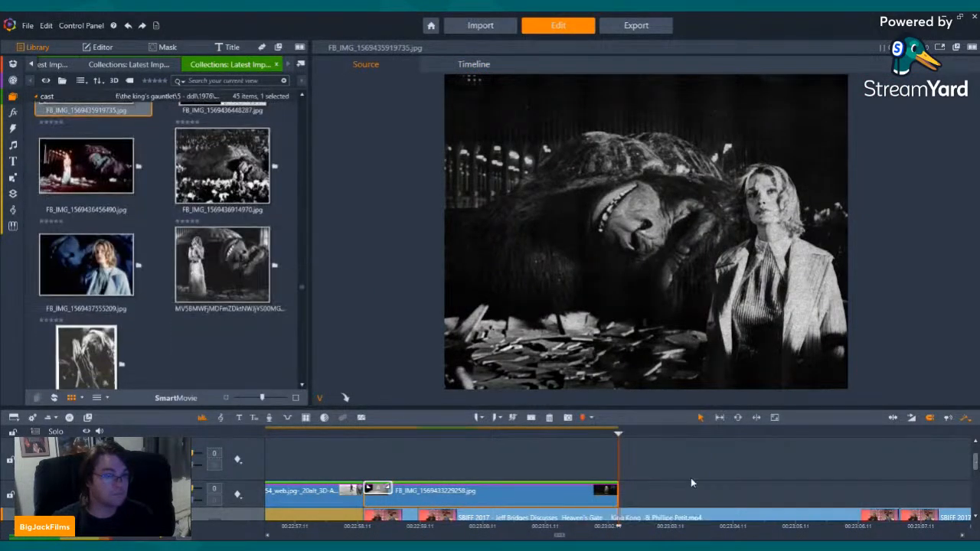
click(659, 480)
key(Left)
key(Left)
key(Left)
key(Left)
key(Left)
key(Left)
key(Left)
key(Left)
key(Left)
key(Left)
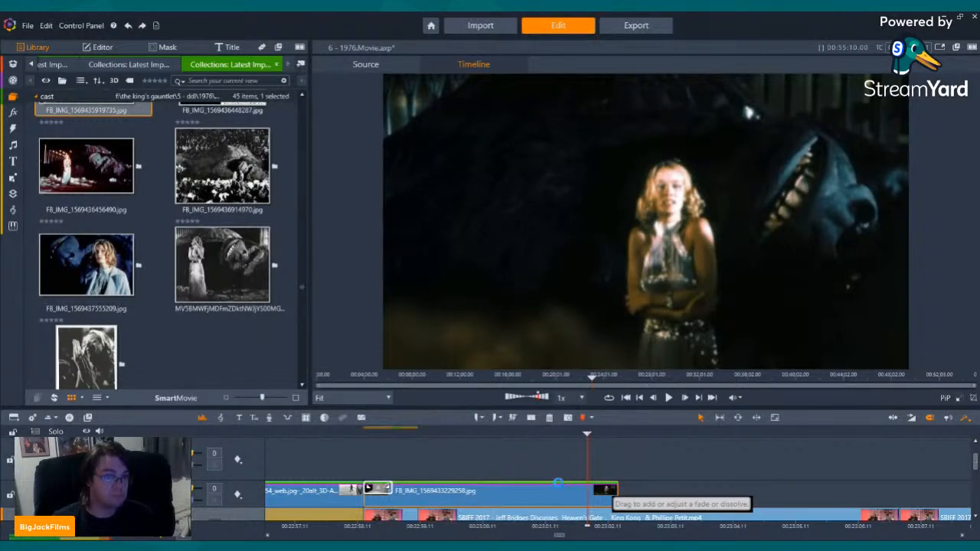
drag(612, 487, 560, 483)
click(356, 434)
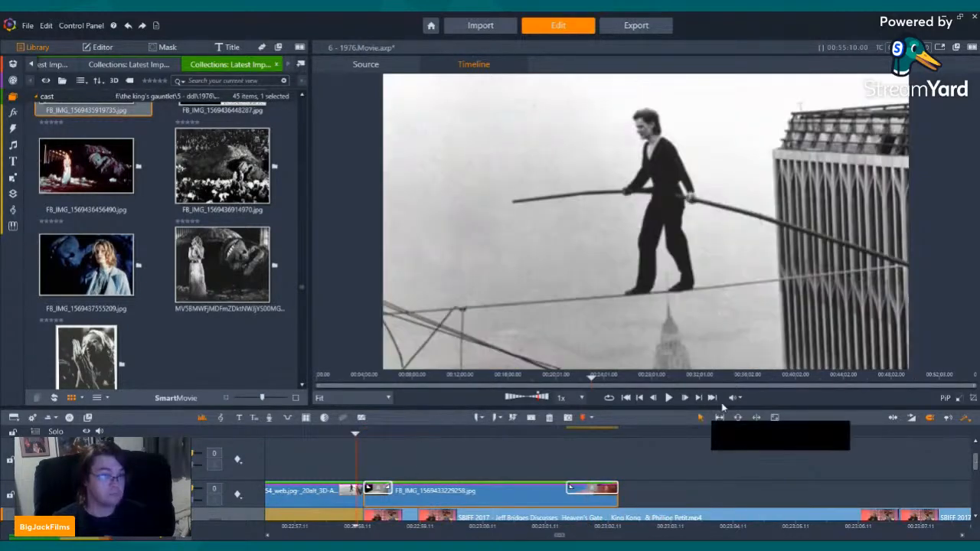
click(668, 399)
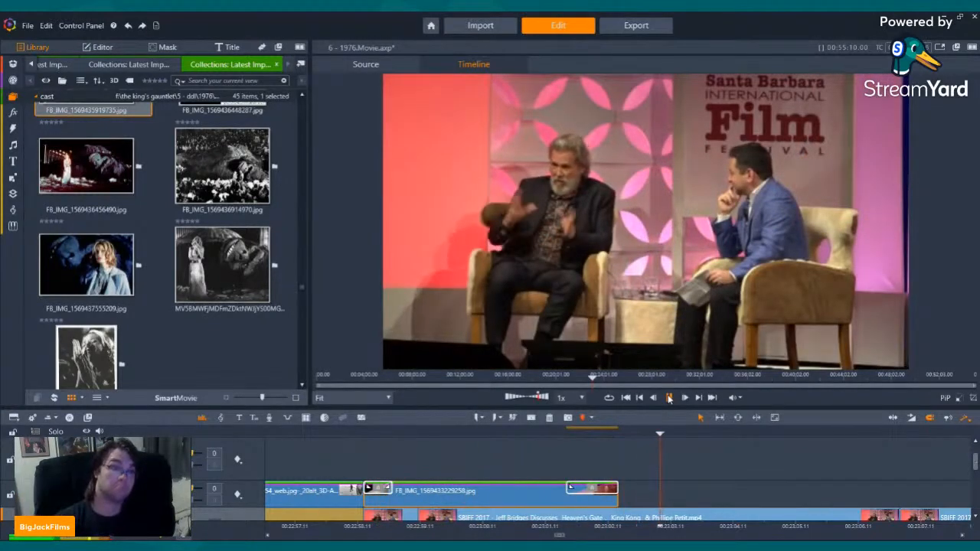
click(668, 396)
drag(608, 503, 679, 495)
key(Left)
key(Left)
key(Left)
key(Left)
key(Left)
key(Left)
key(Left)
key(Left)
key(Left)
key(Left)
key(Left)
key(Left)
key(Left)
key(Left)
key(Left)
key(Left)
key(Left)
key(Left)
key(Left)
key(Left)
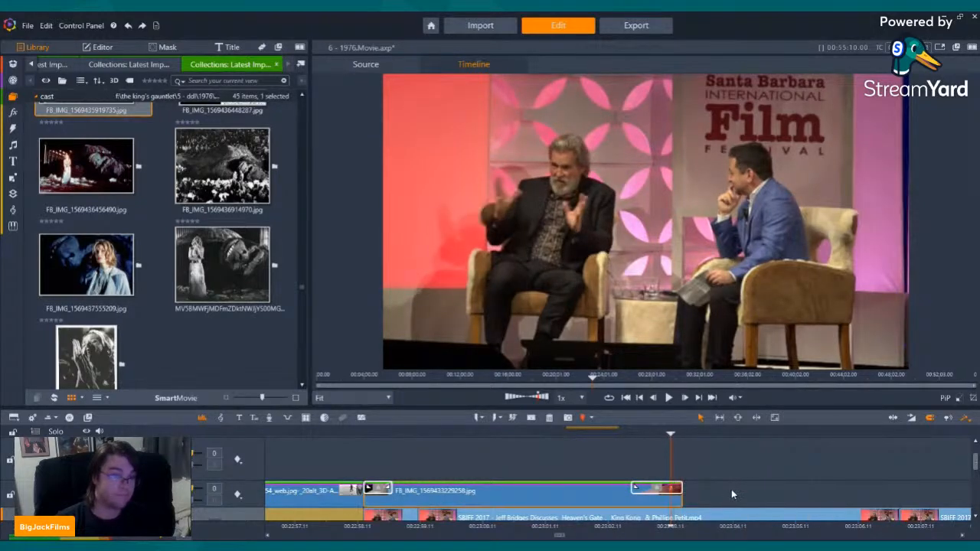
click(669, 398)
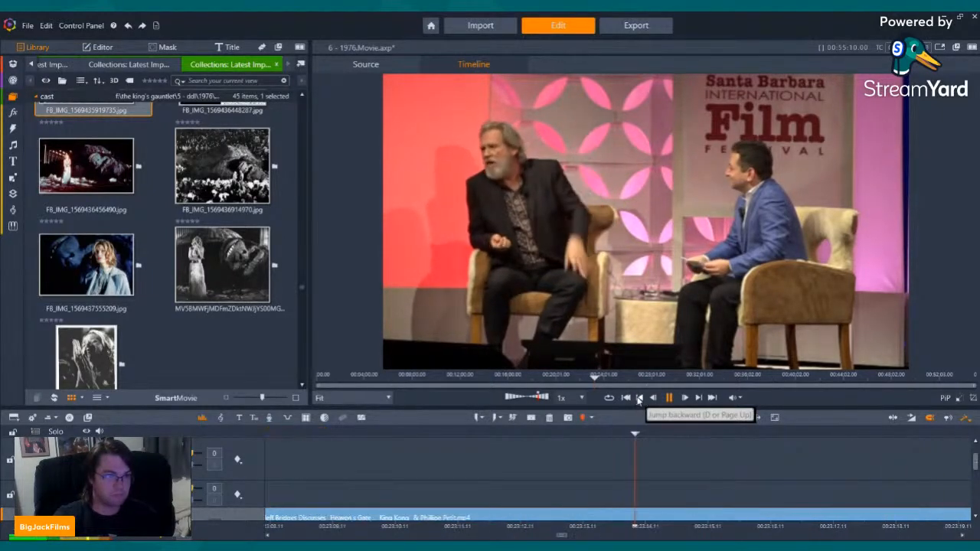
key(space)
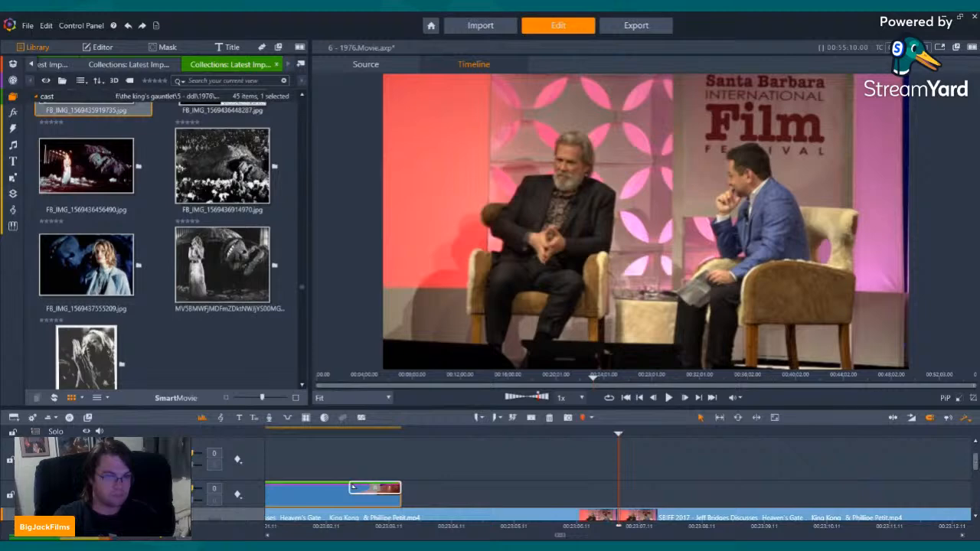
Place the 317647999 plaza group photo above the interview, starting at the next interview cut.
scroll(976, 471, down, 2)
scroll(259, 248, down, 8)
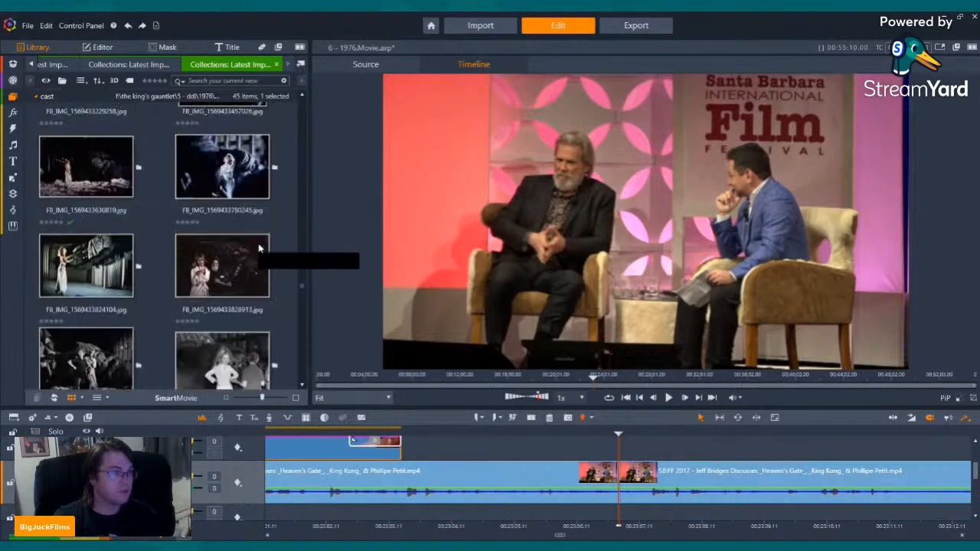
scroll(259, 249, up, 5)
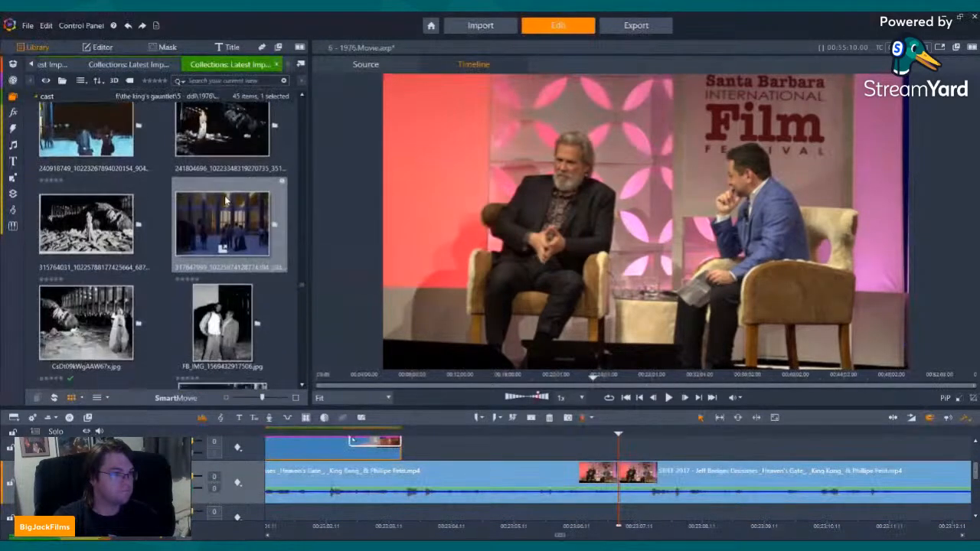
drag(222, 197, 622, 443)
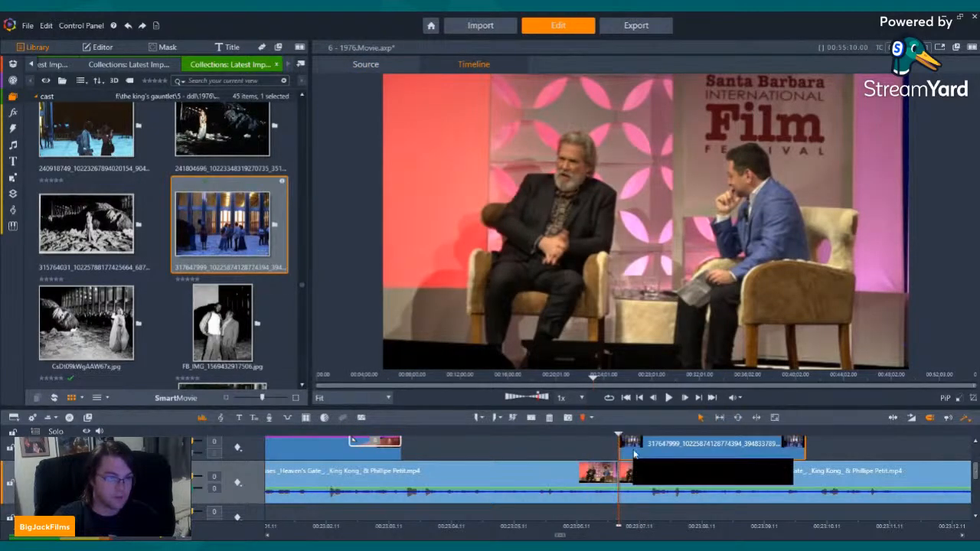
Delete the plaza photo clip 317647999 from the track above the interview footage.
right_click(632, 442)
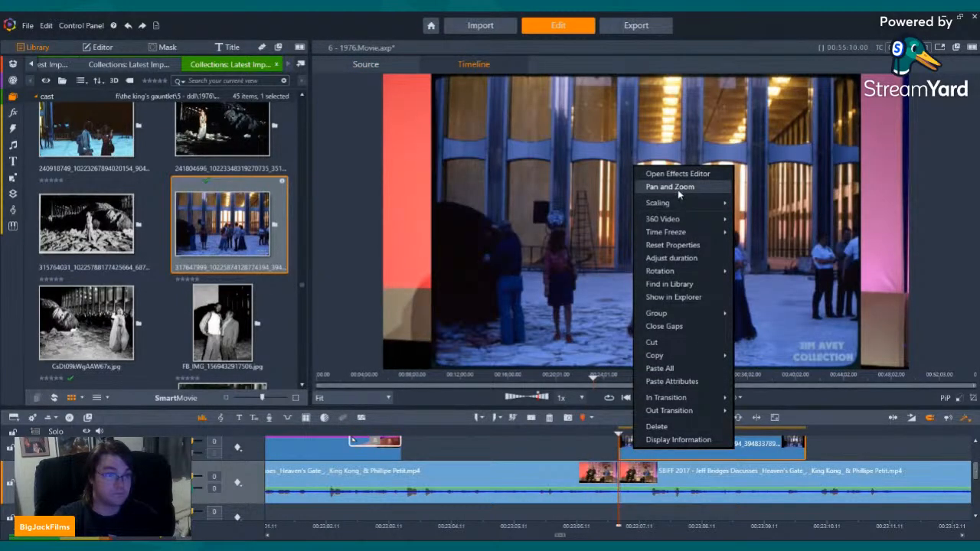
click(648, 431)
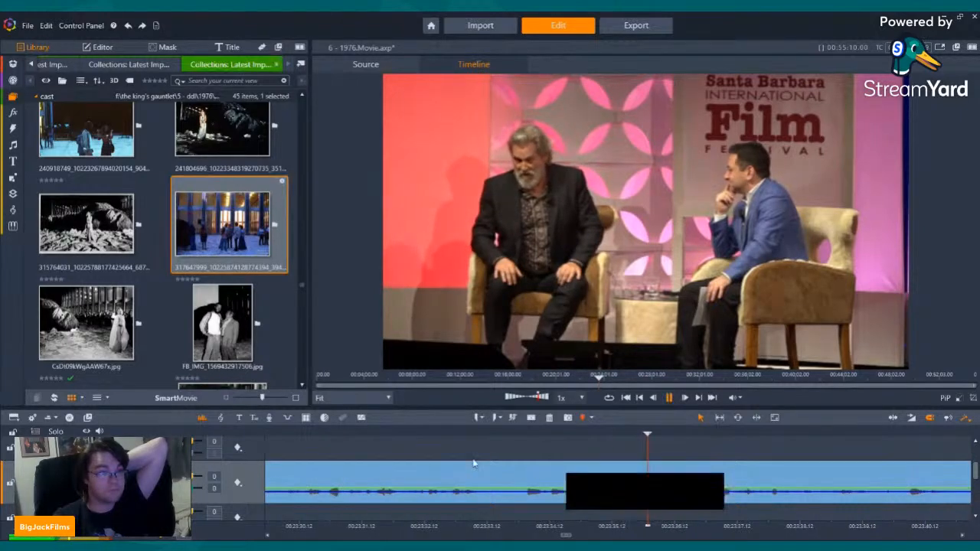
Cut out the short section of the SBIFF 2017 interview clip at about 00:23:33 and delete it.
click(442, 435)
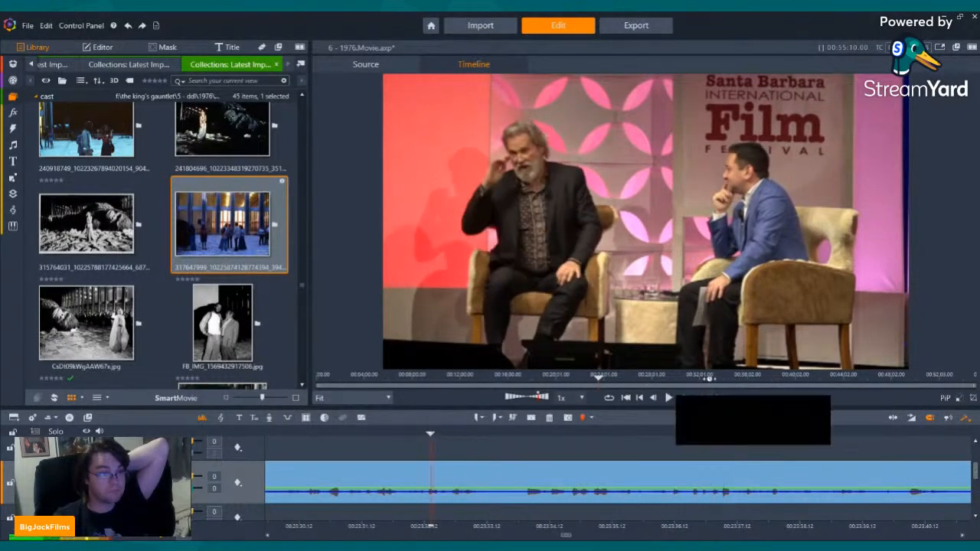
click(669, 399)
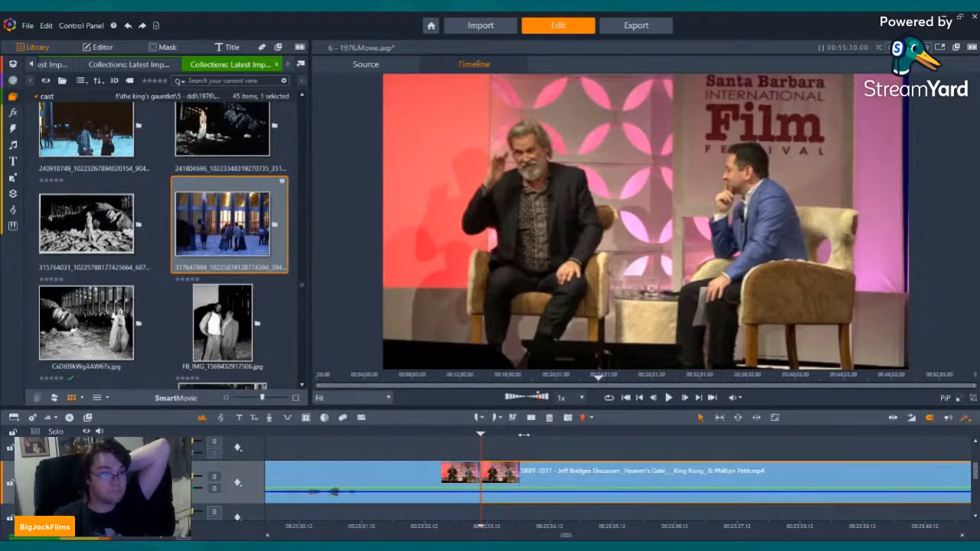
click(520, 435)
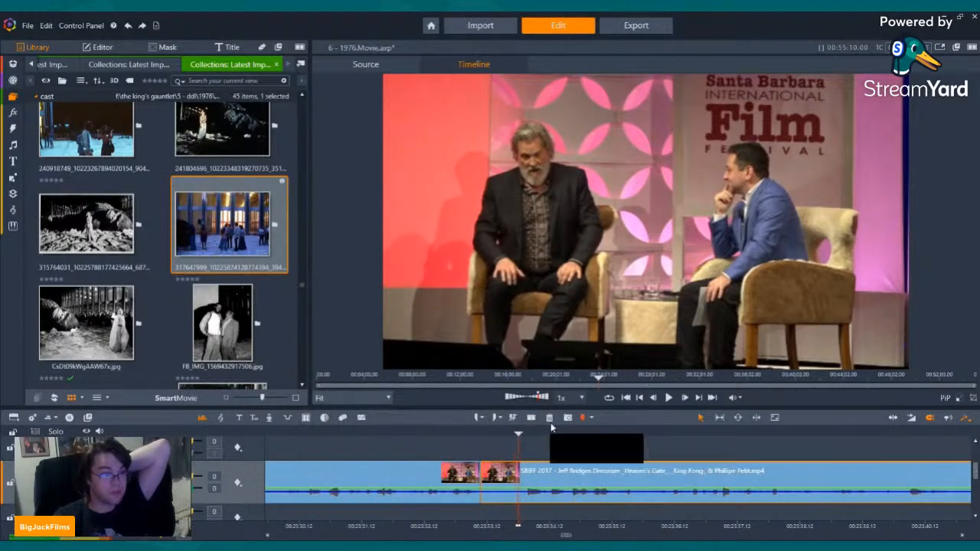
right_click(498, 489)
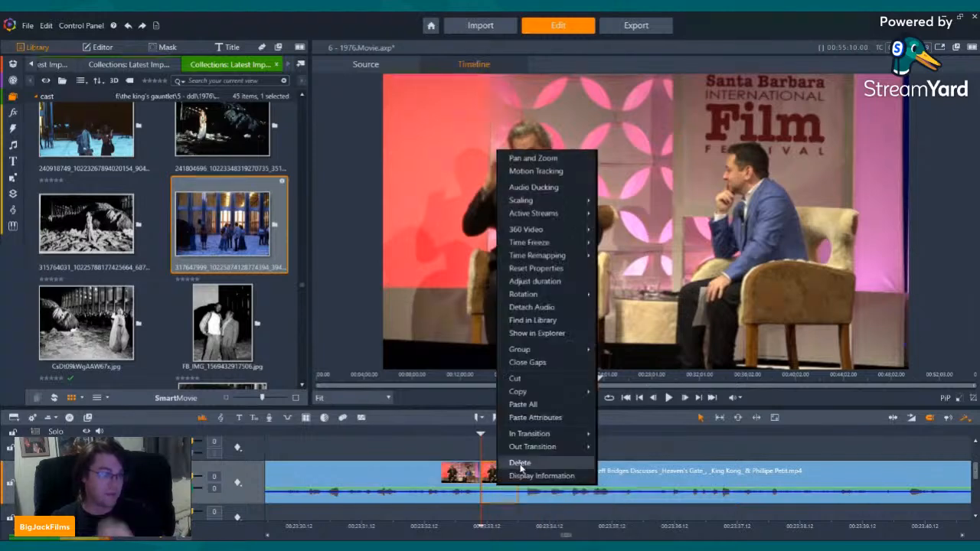
click(521, 464)
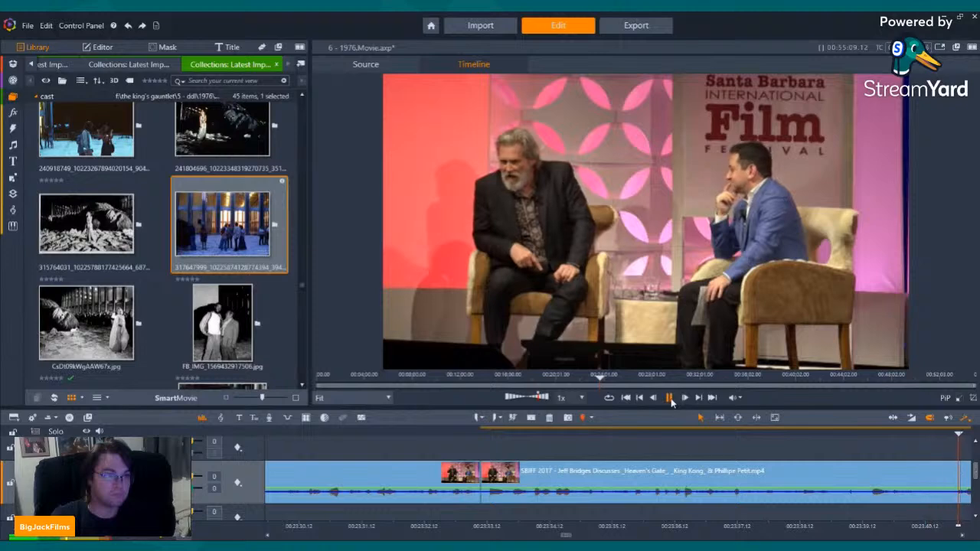
Play the interview onward, split it at about 00:23:41, and delete the section before the split back to the previous cut.
click(595, 434)
click(672, 398)
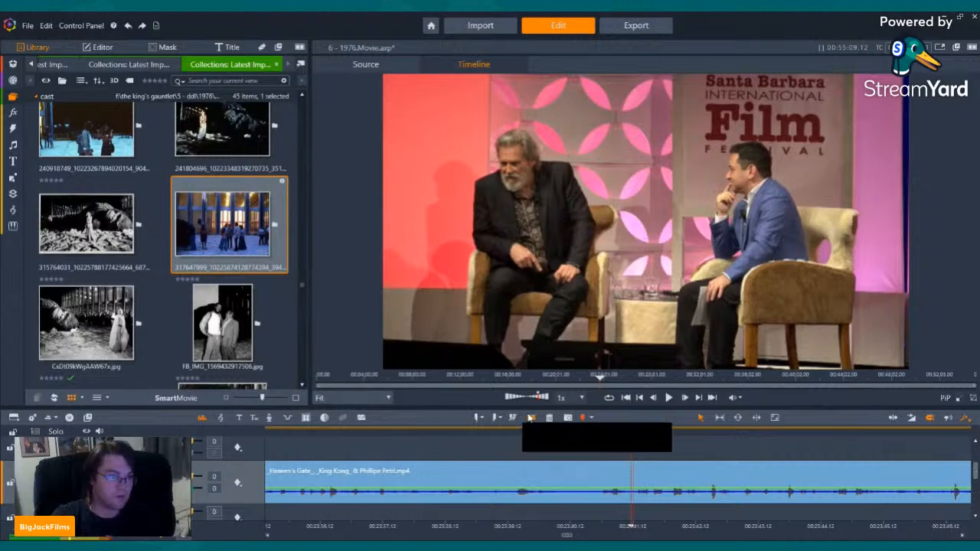
click(514, 418)
click(521, 481)
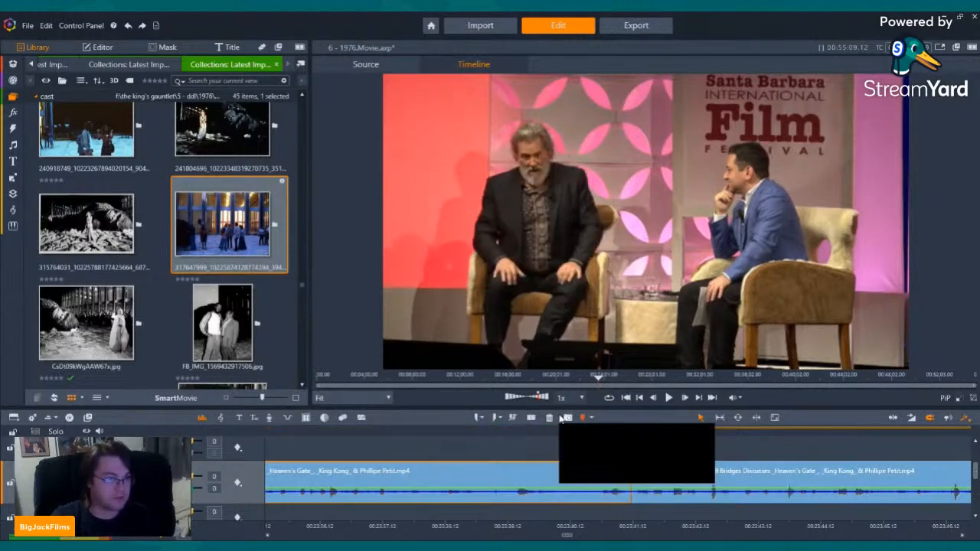
click(548, 418)
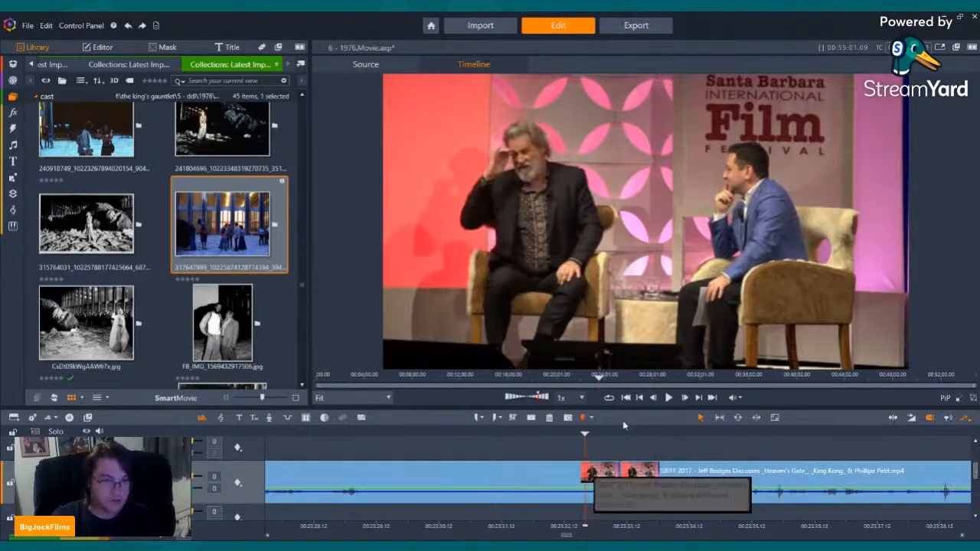
Review the earlier interview footage, split it at about 00:23:22, and delete the section from there to the next cut.
click(639, 398)
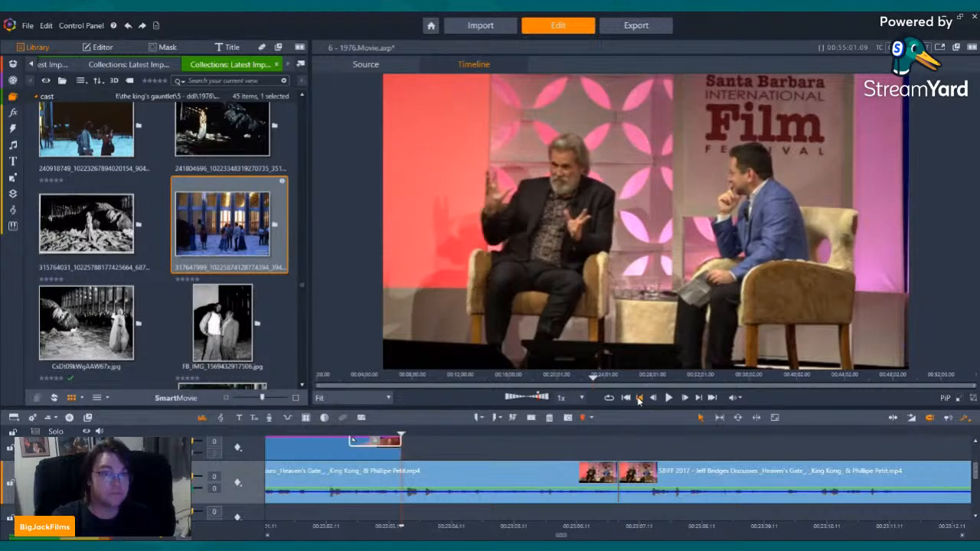
click(638, 397)
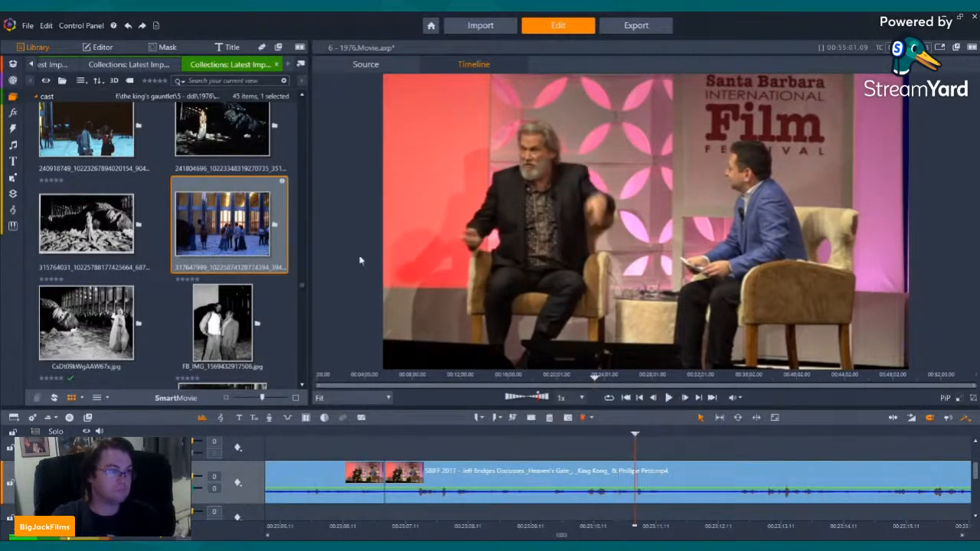
click(241, 228)
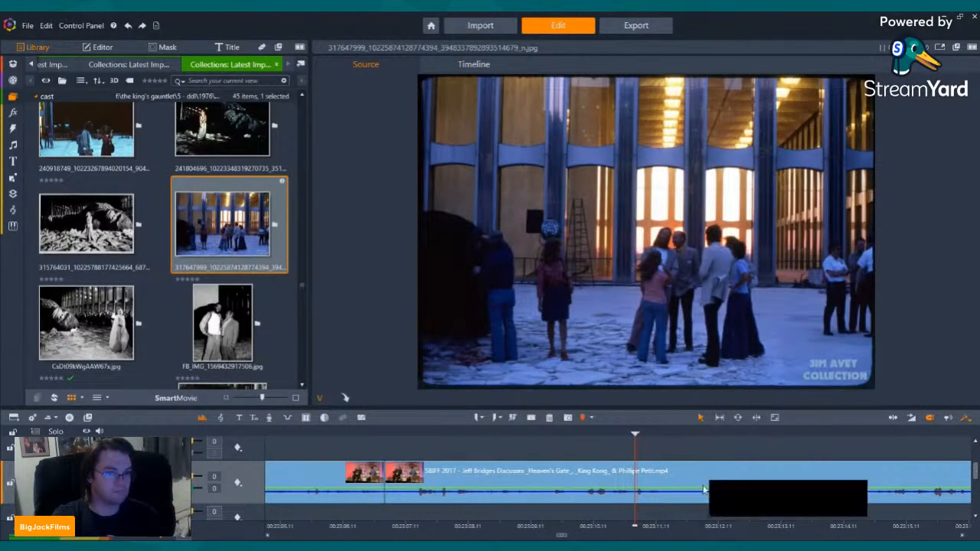
click(704, 490)
click(670, 397)
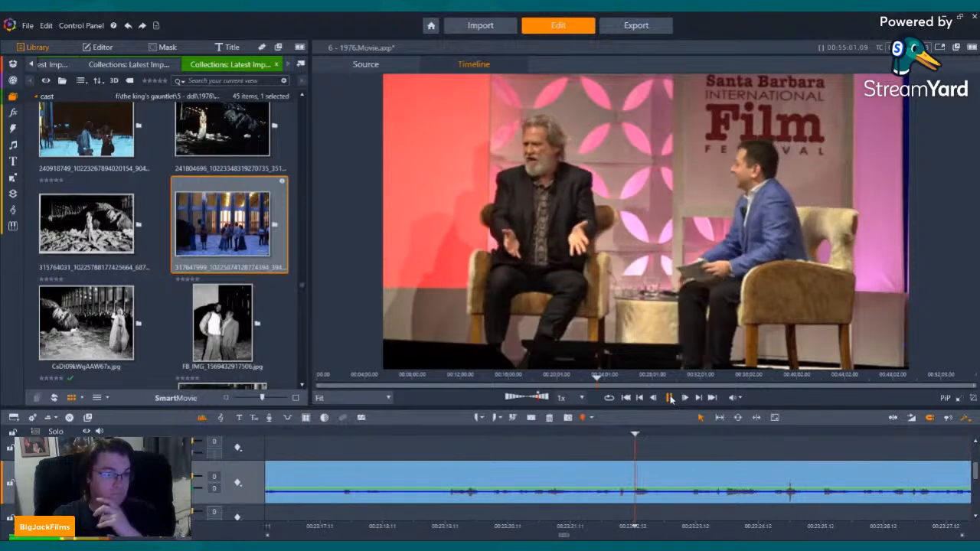
click(670, 397)
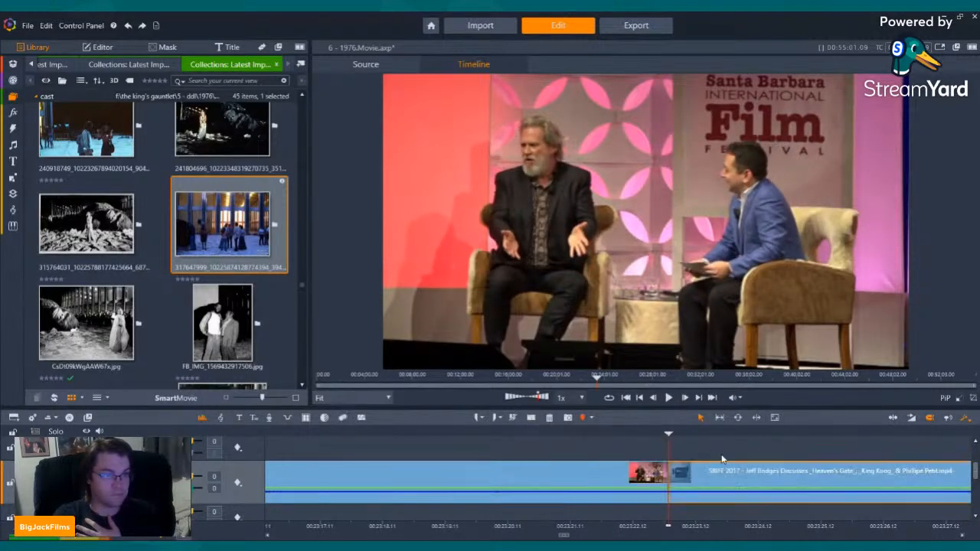
click(549, 417)
Apply Pan and Zoom to the interview clip that begins under the photo overlay, framing the bearded speaker more closely.
key(Left)
key(Left)
key(Left)
key(Left)
key(Left)
key(Left)
key(Left)
key(Left)
key(Left)
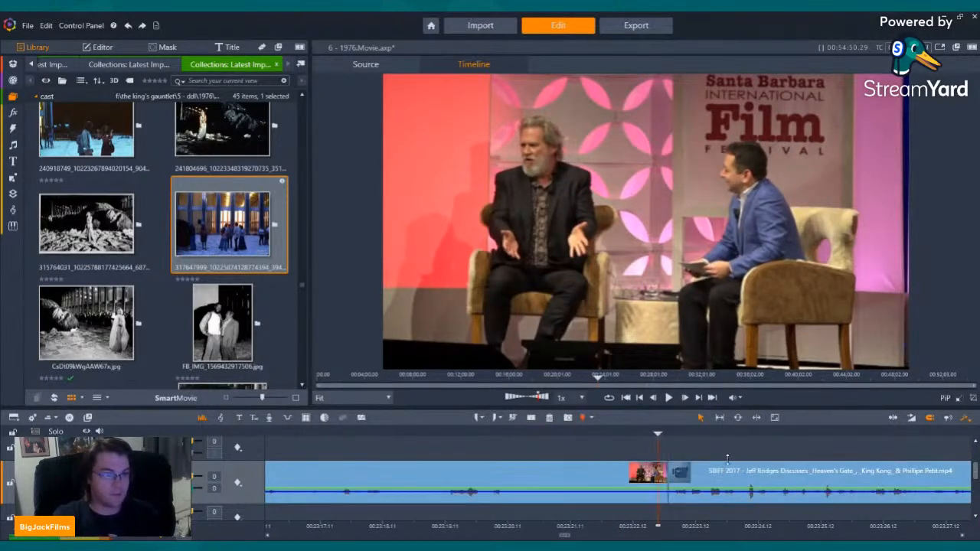
click(641, 399)
click(641, 398)
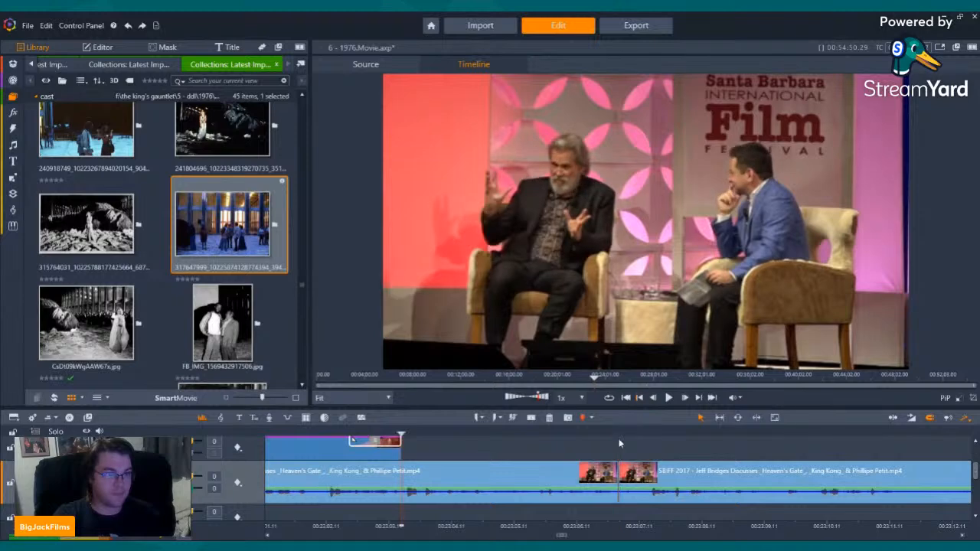
right_click(536, 470)
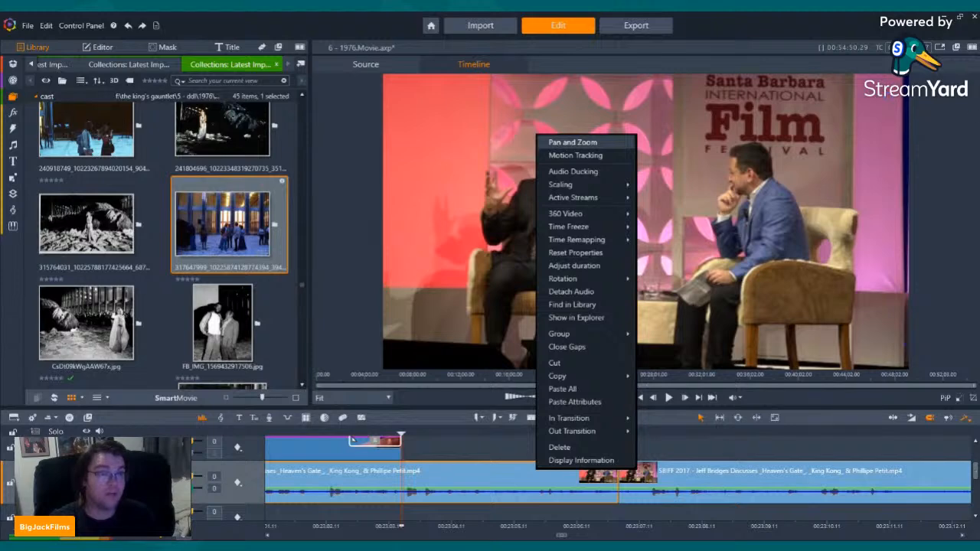
click(572, 142)
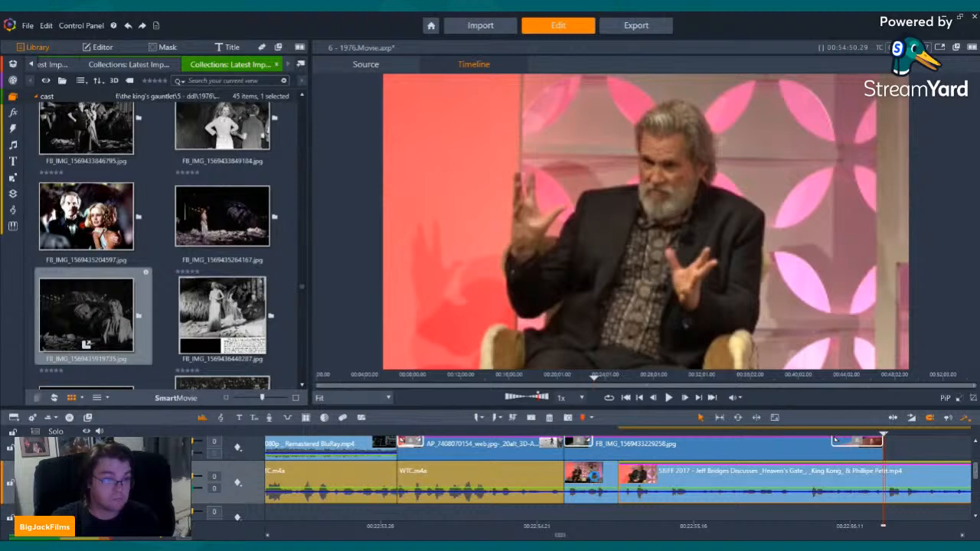
Change the scaling of the FB_IMG_1569433229258.jpg photo clip and play the zoomed interview up to the next cut.
right_click(595, 444)
mouse_move(657, 206)
click(717, 204)
key(Left)
click(669, 397)
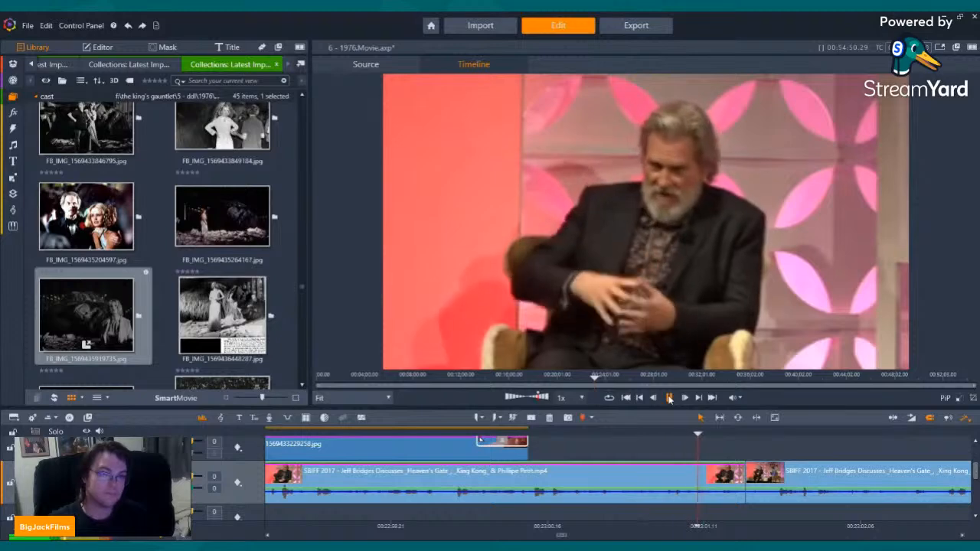
click(669, 398)
Try pasting the copied effects onto the interview clip after the cut, play it back, and undo the paste.
right_click(776, 475)
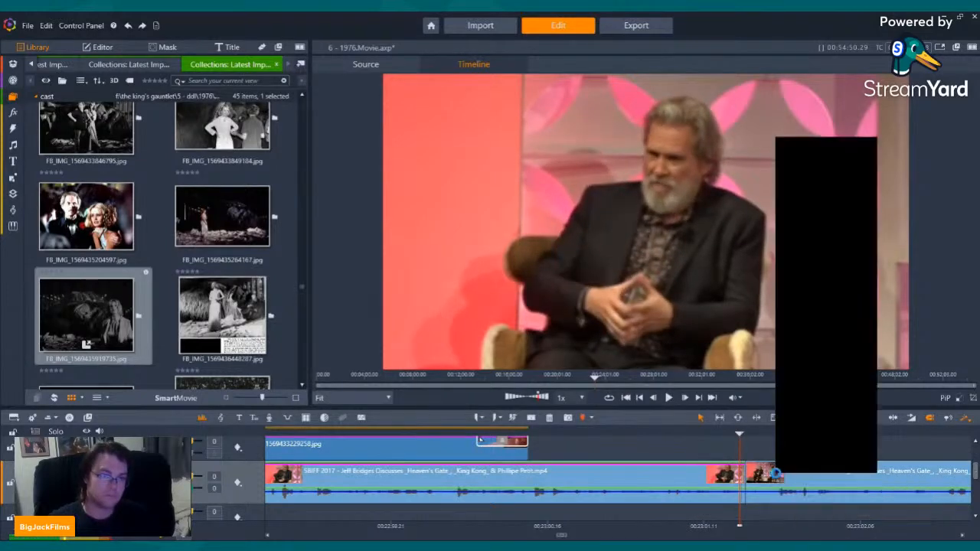
click(796, 393)
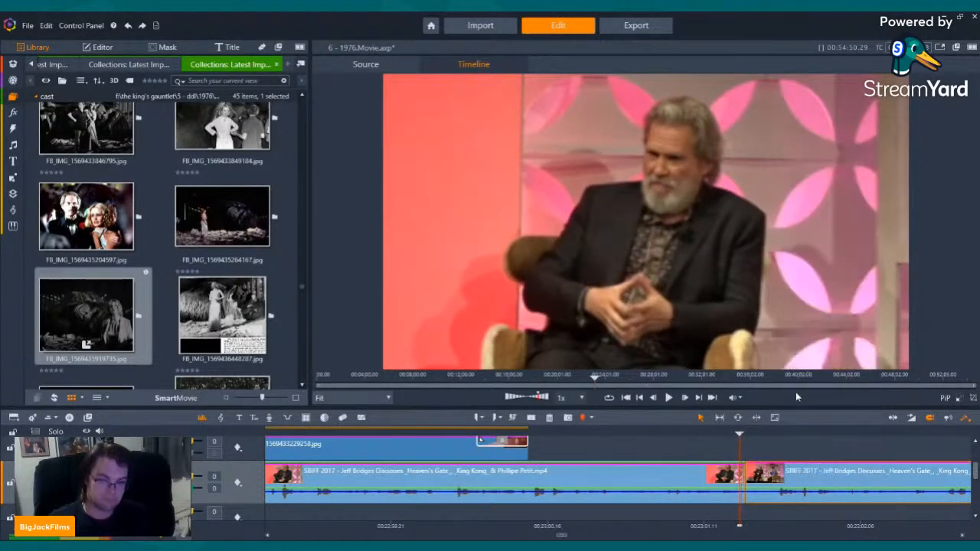
click(670, 397)
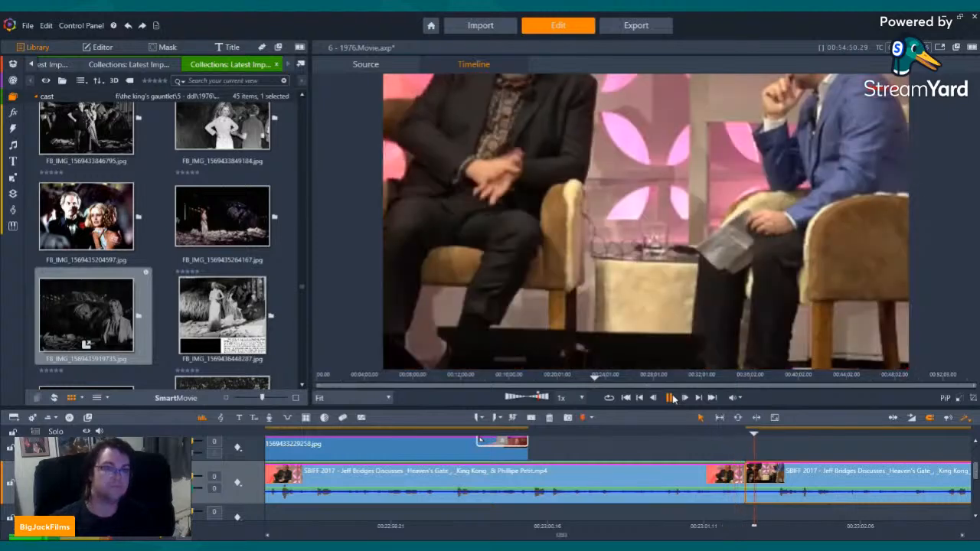
click(671, 398)
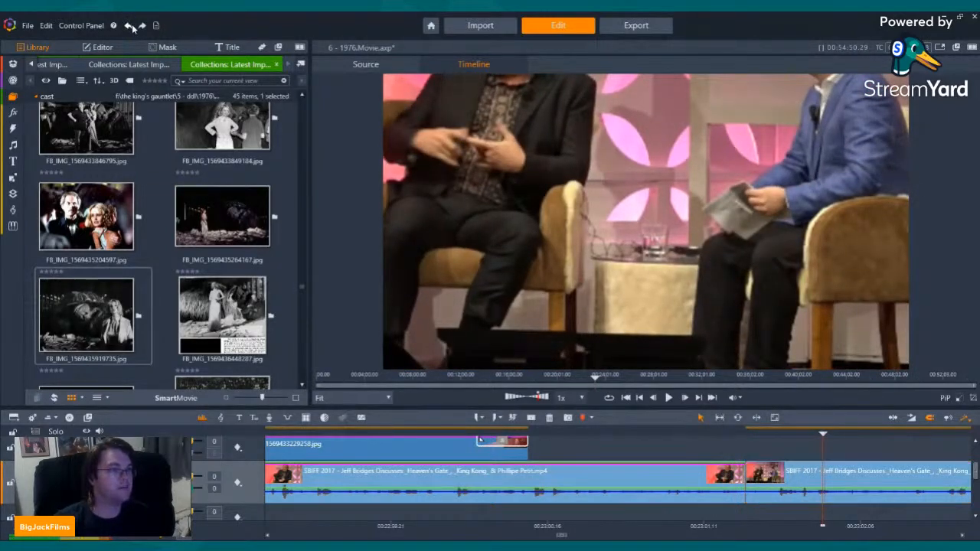
click(129, 25)
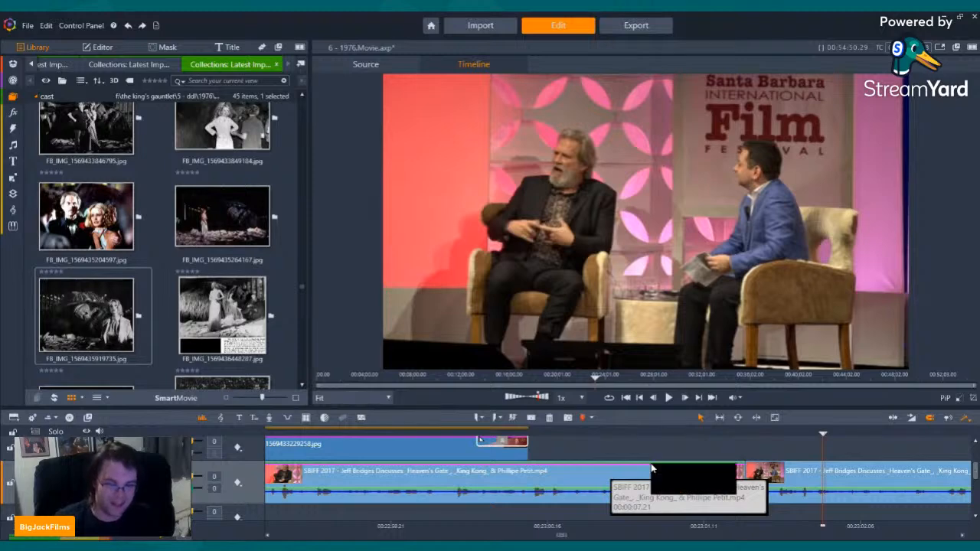
Copy the Pan and Zoom effect from the first interview clip and paste it onto the following interview clip.
right_click(651, 468)
mouse_move(690, 488)
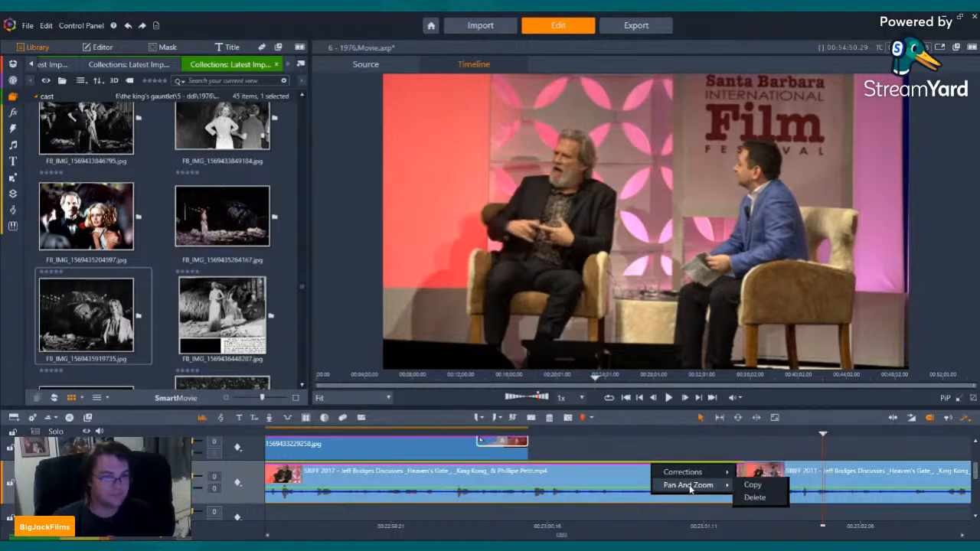
click(767, 489)
right_click(815, 474)
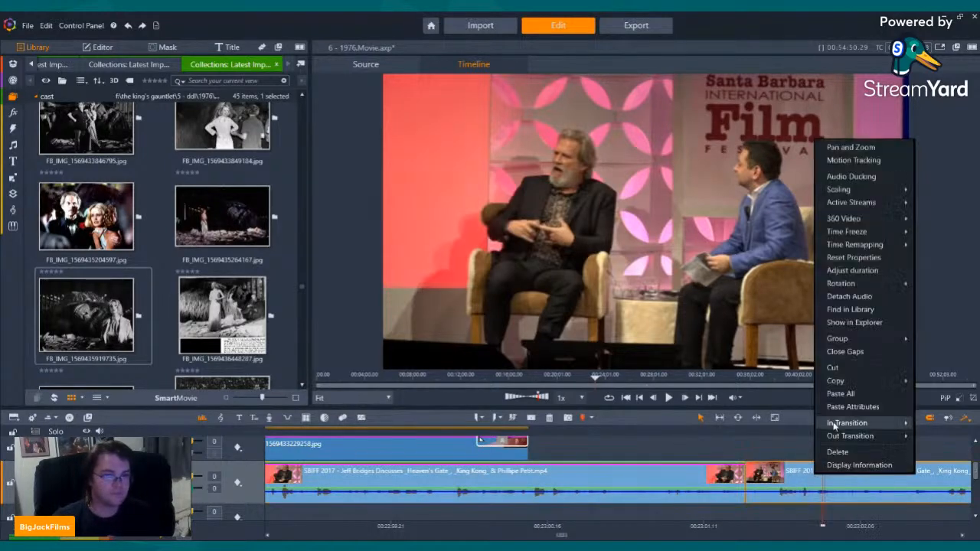
click(836, 393)
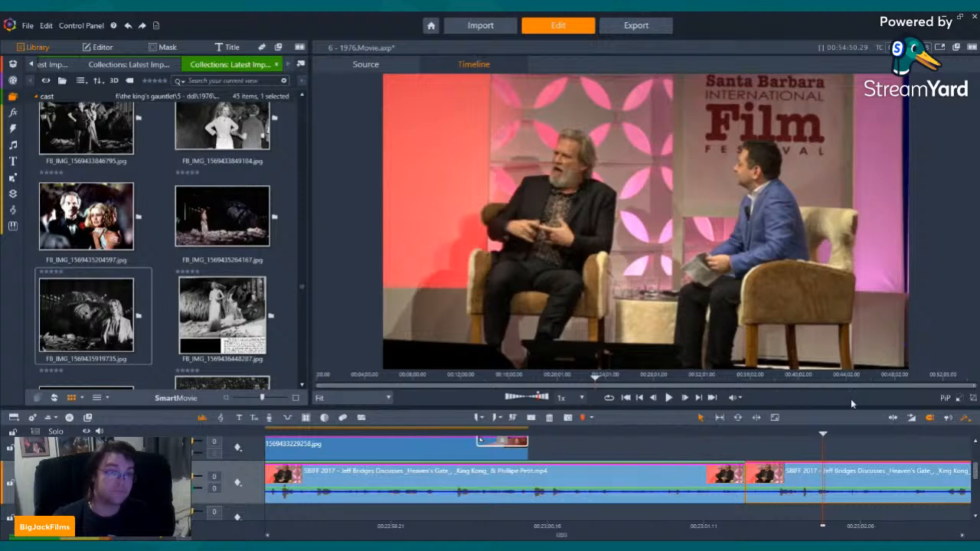
Play back across the cut between the two zoomed interview clips and on into the next clip to check the framing.
key(Left)
key(Left)
key(Left)
key(Left)
click(711, 434)
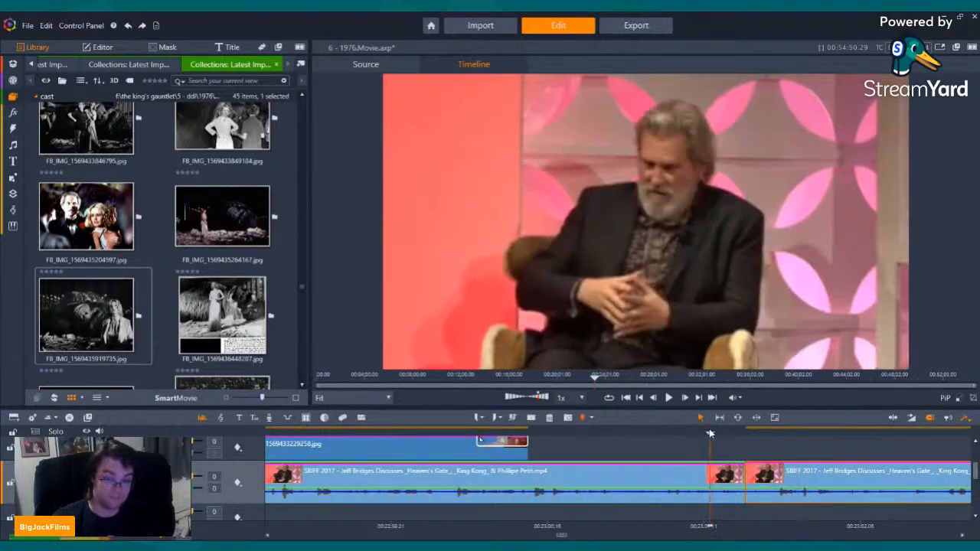
click(671, 398)
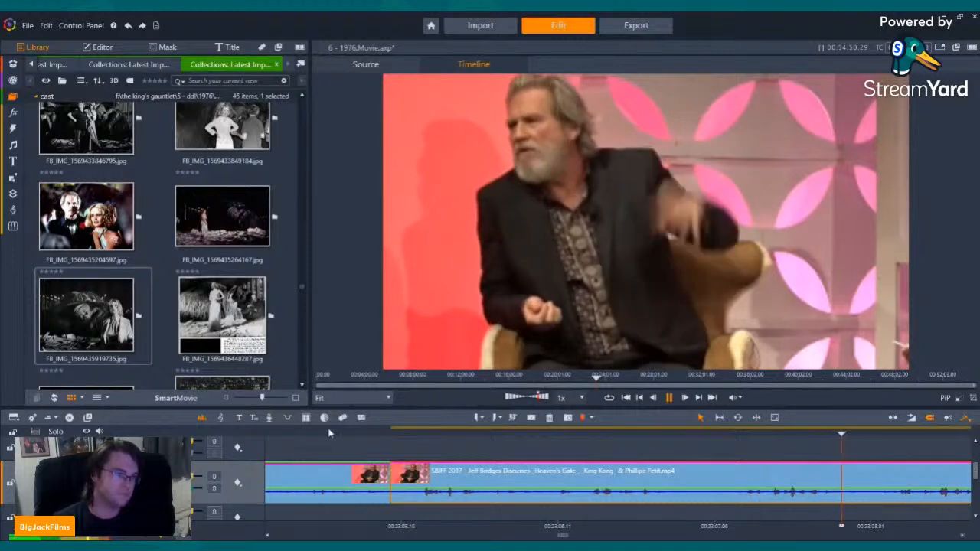
click(369, 435)
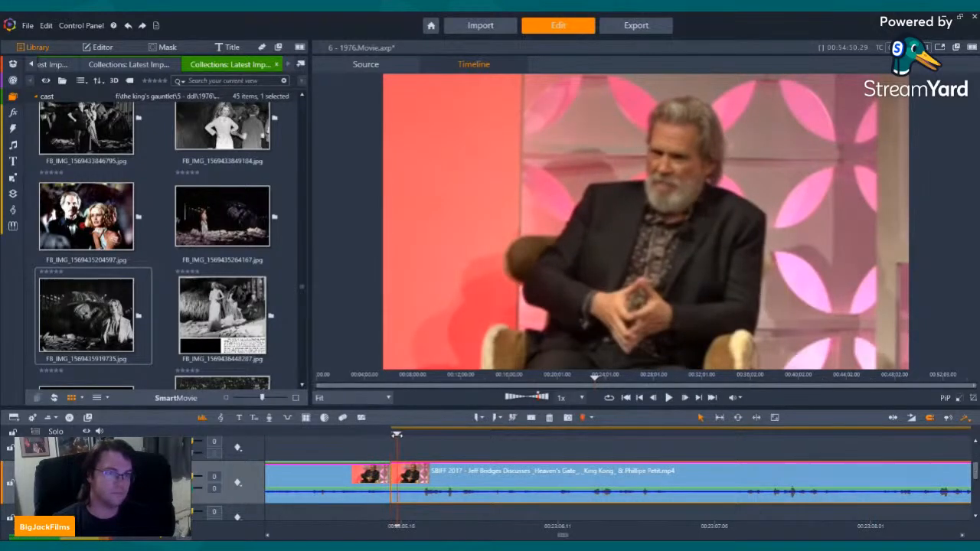
click(359, 434)
click(668, 397)
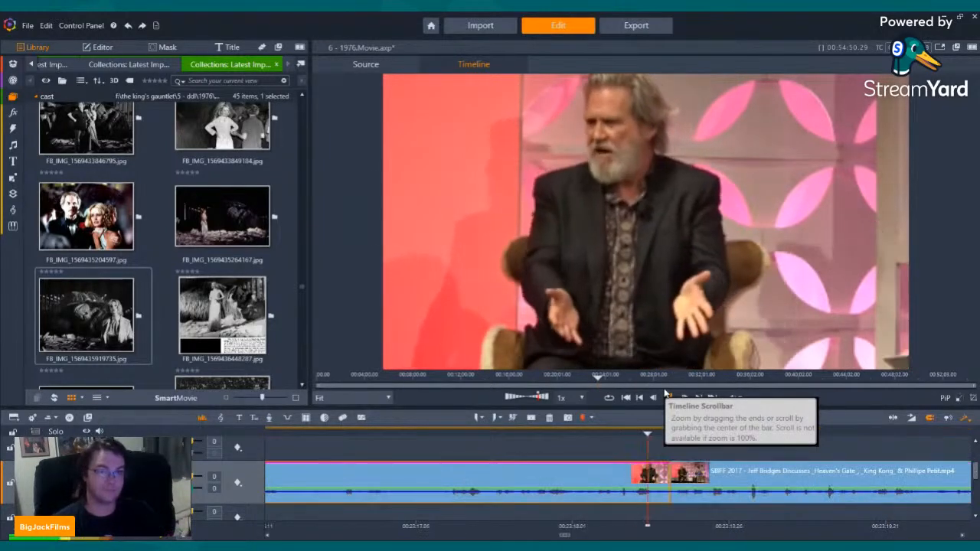
click(671, 398)
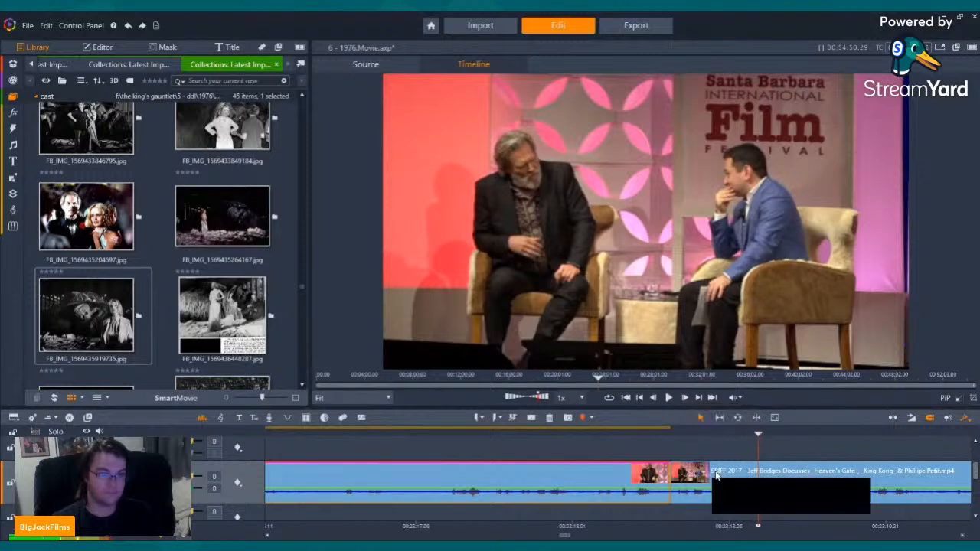
Paste the copied Pan and Zoom effect onto the third interview clip and browse the cast photos in the library.
right_click(716, 477)
key(Escape)
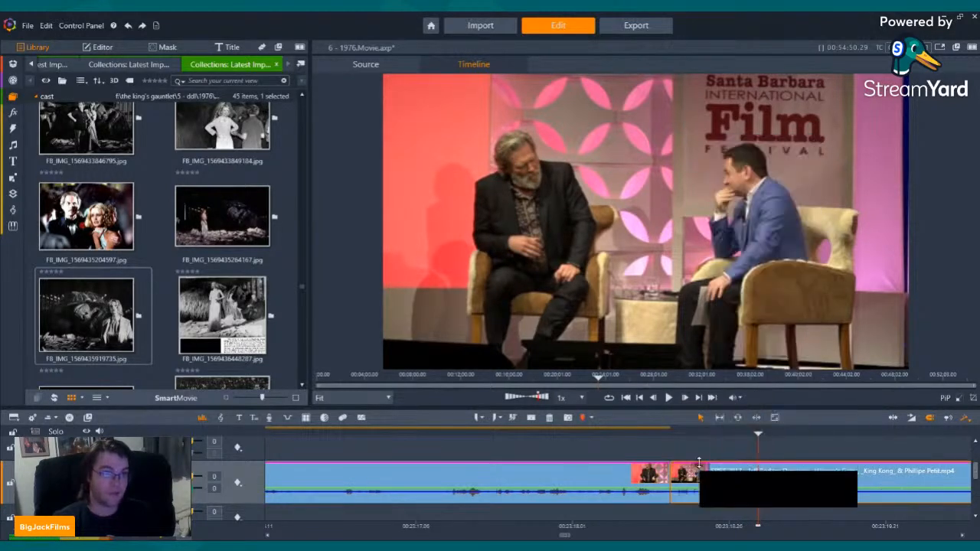
scroll(208, 225, up, 5)
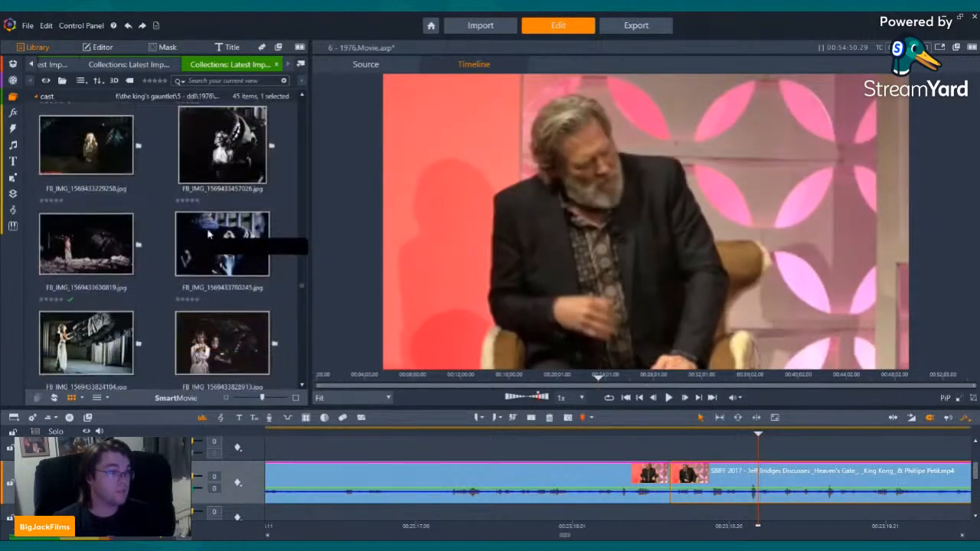
Place the 317647999 cast photo above the third interview clip, starting at the cut, and lengthen it to about 5 seconds.
scroll(210, 235, up, 3)
drag(222, 213, 718, 446)
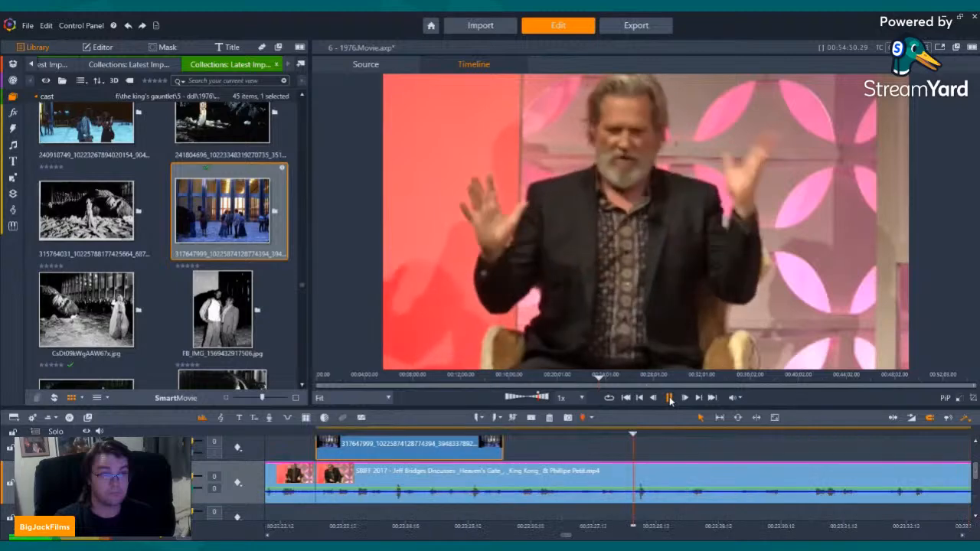
drag(503, 444, 613, 444)
Zoom the photo in on the group of standing people with Pan and Zoom, and add the Pan And Zoom camera effect to it.
right_click(563, 458)
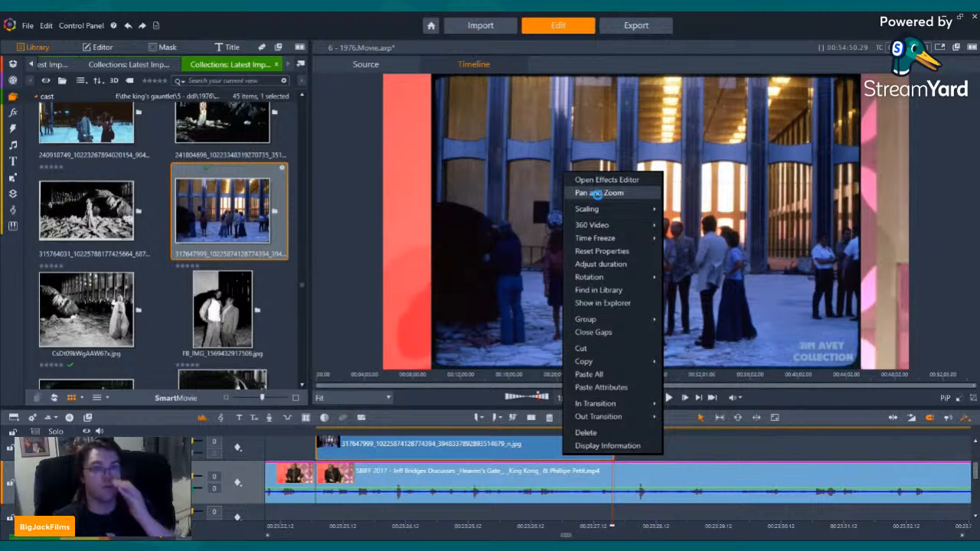
click(594, 193)
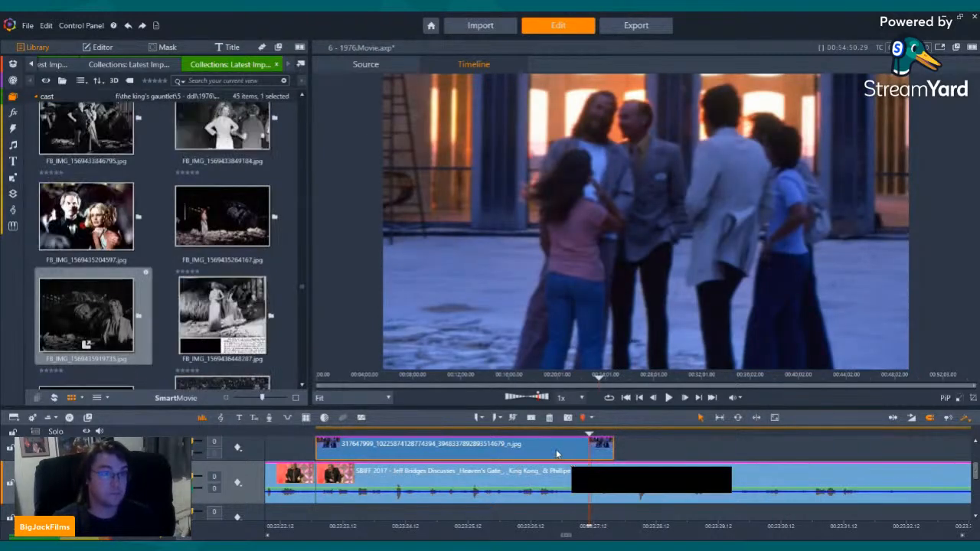
double_click(574, 457)
click(120, 80)
click(295, 128)
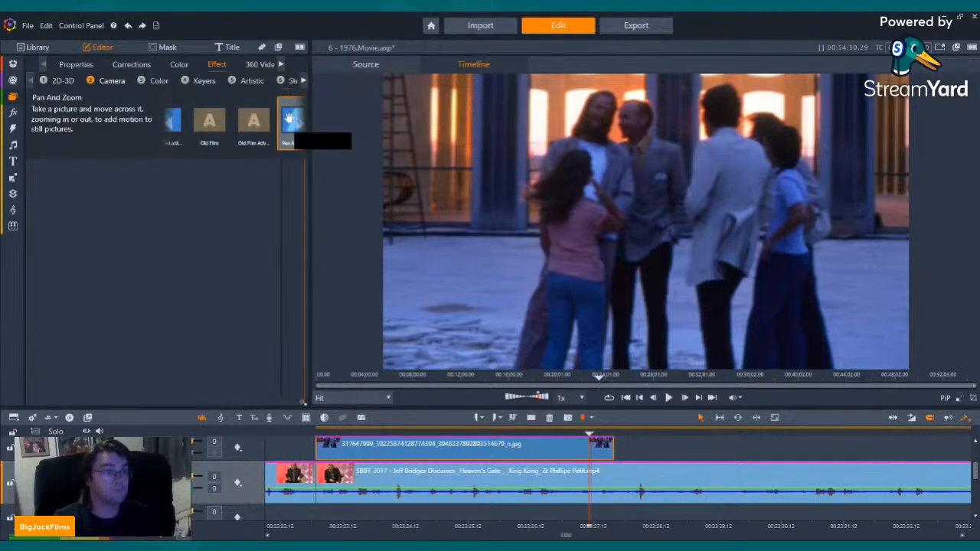
Play back from shortly before the photo overlay and on through the interview to find the next part to trim.
click(296, 431)
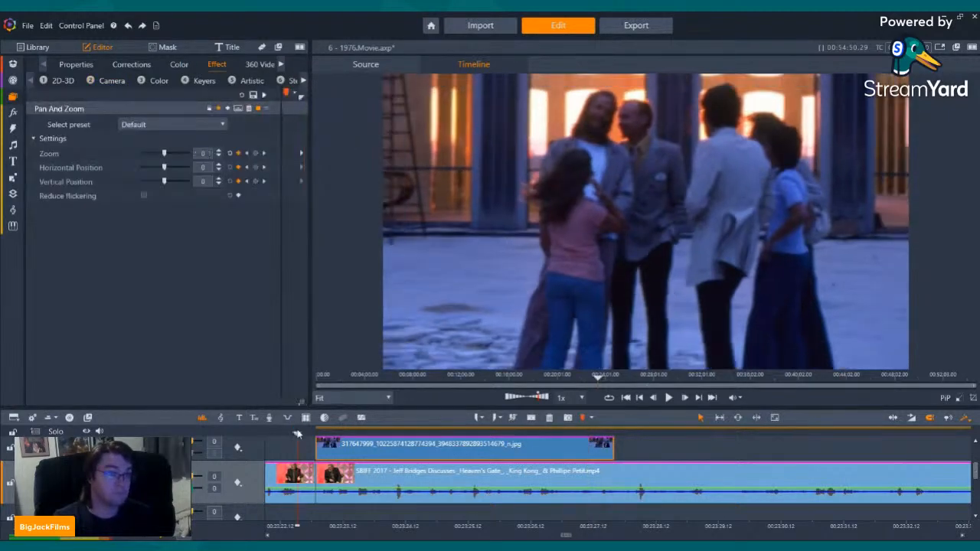
key(Left)
key(Left)
key(Left)
key(Left)
key(Left)
key(Left)
key(Left)
key(Left)
key(Left)
key(Left)
key(Left)
key(Left)
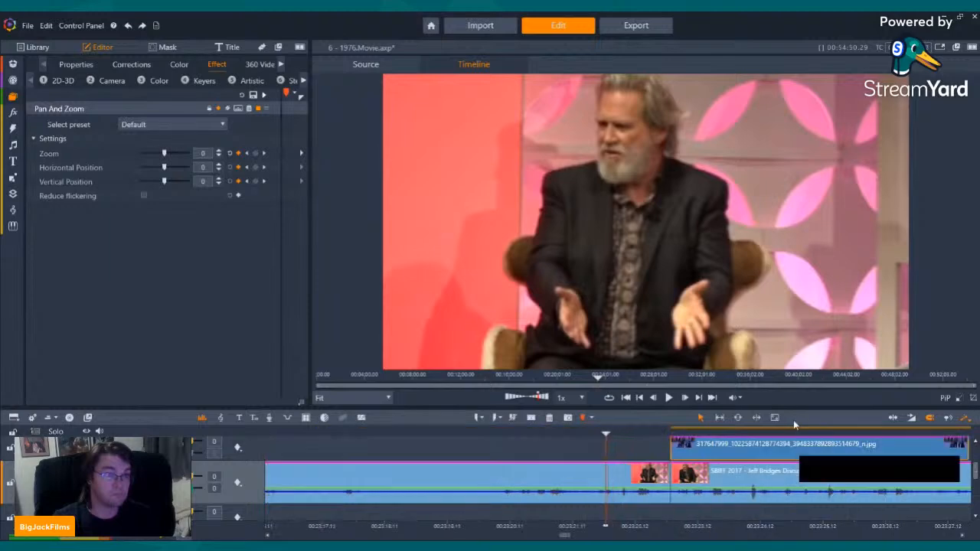
click(668, 398)
click(669, 397)
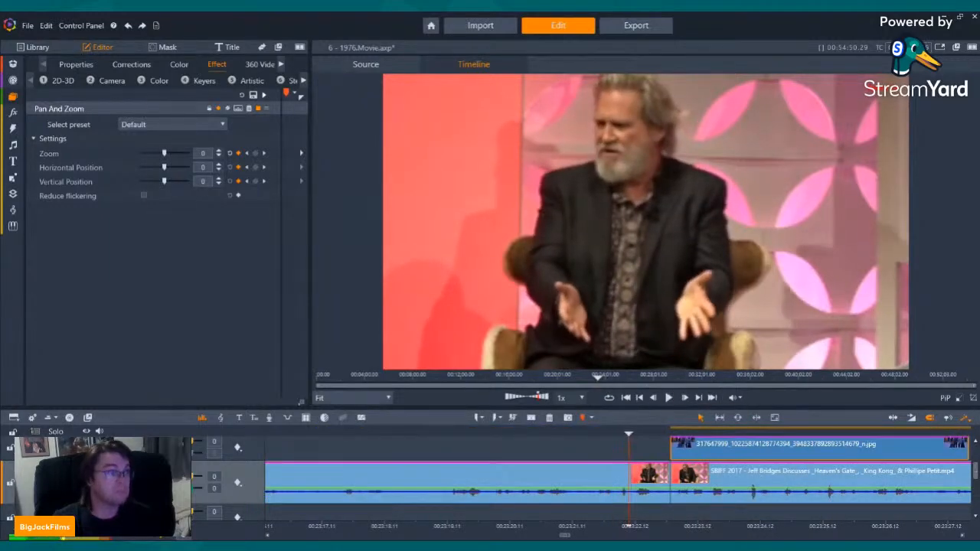
click(13, 96)
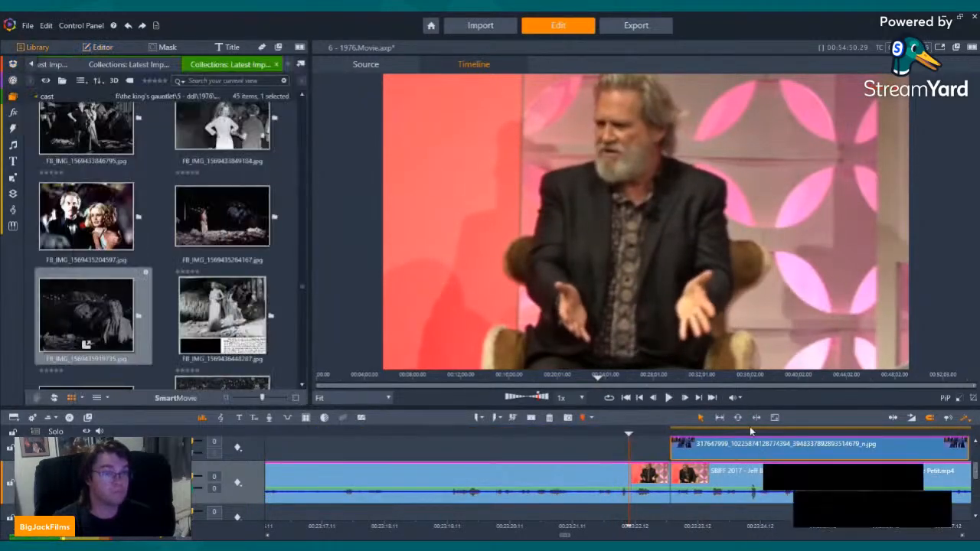
click(668, 398)
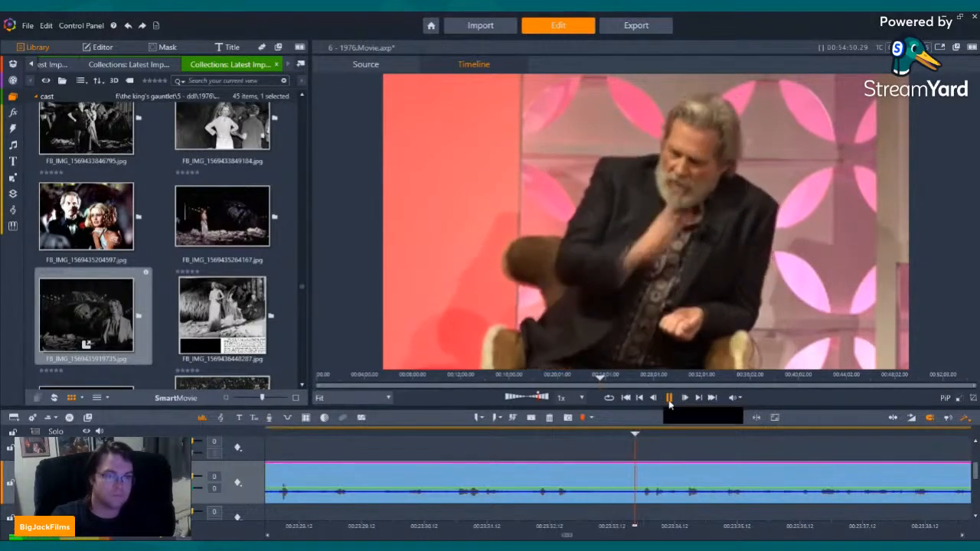
click(668, 398)
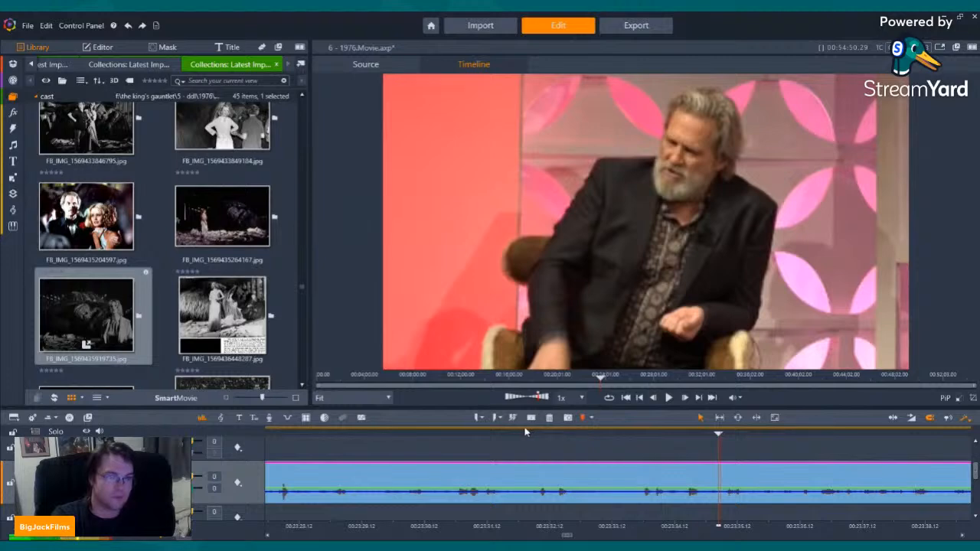
Split the interview clip at about 00:23:33 and again just under a second after, and delete the short segment between the cuts.
click(525, 433)
click(667, 398)
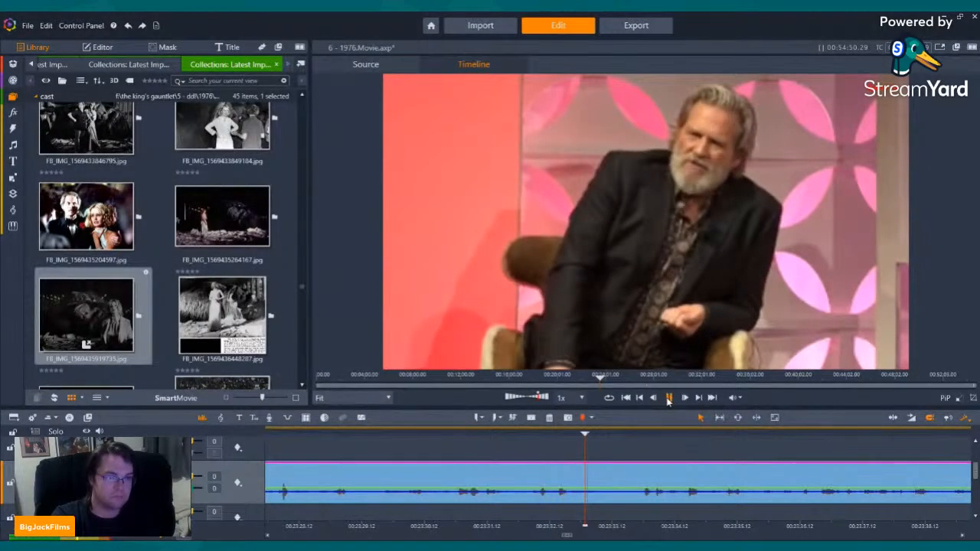
click(515, 417)
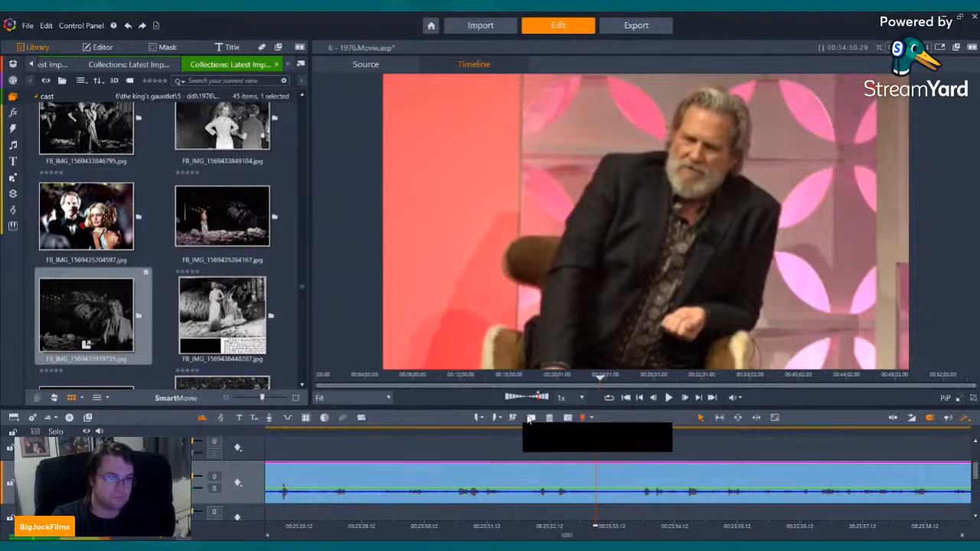
click(531, 418)
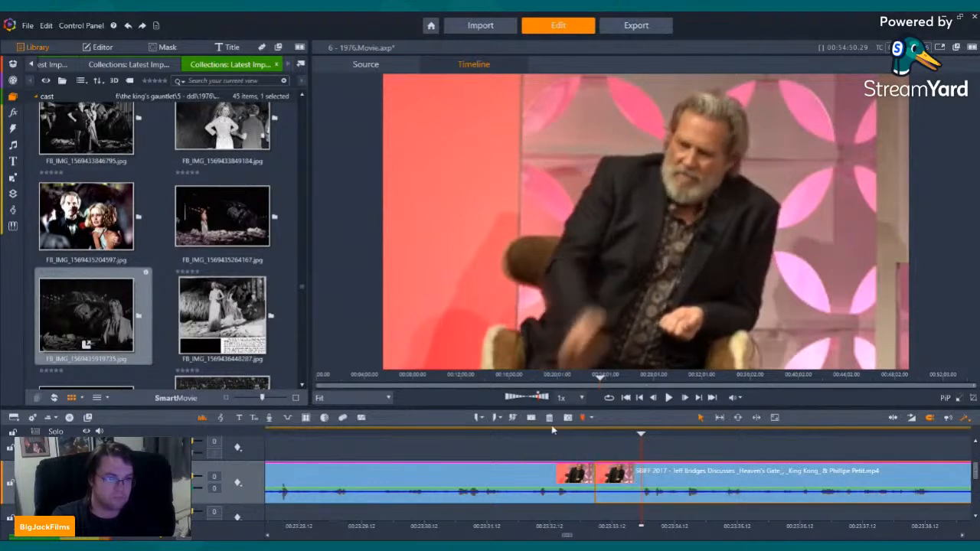
click(608, 481)
key(Delete)
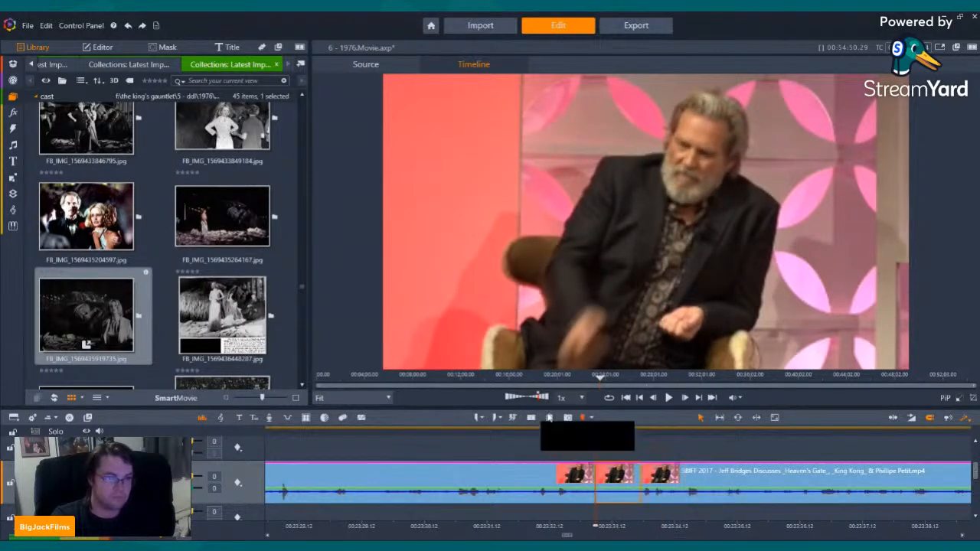
click(549, 418)
Play back the interview across the new cut and the speech that follows to check the edit and find the next split point.
key(Left)
key(Left)
key(Left)
key(Left)
key(Left)
key(Left)
key(Left)
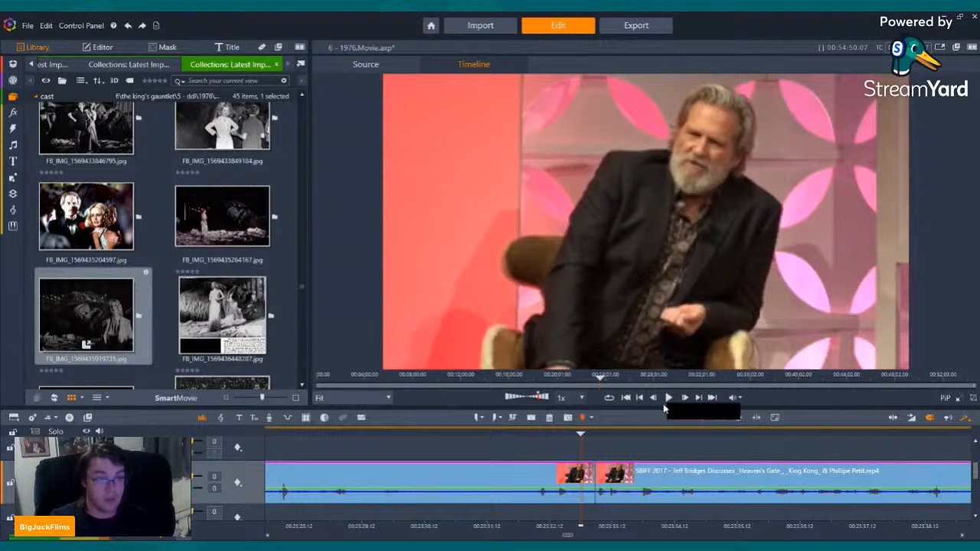
click(668, 397)
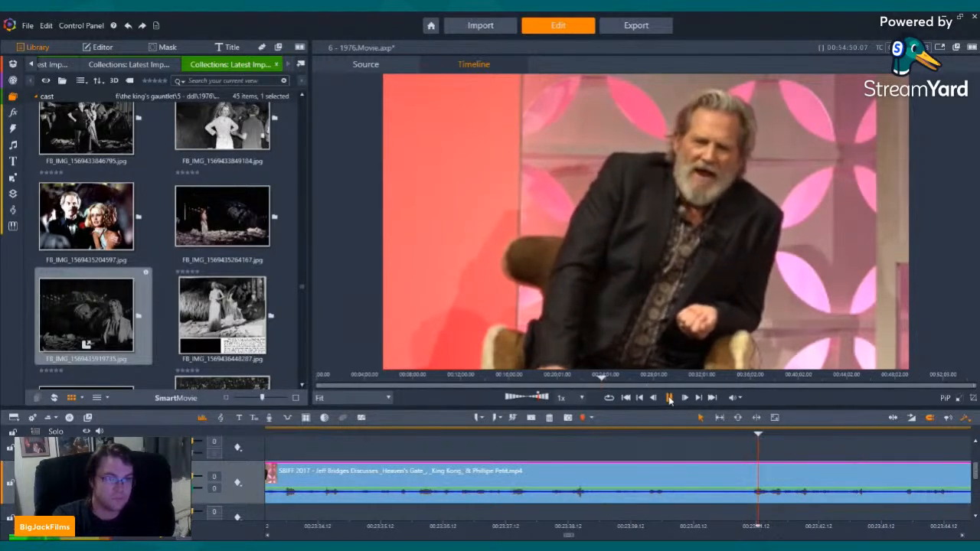
click(642, 399)
click(670, 399)
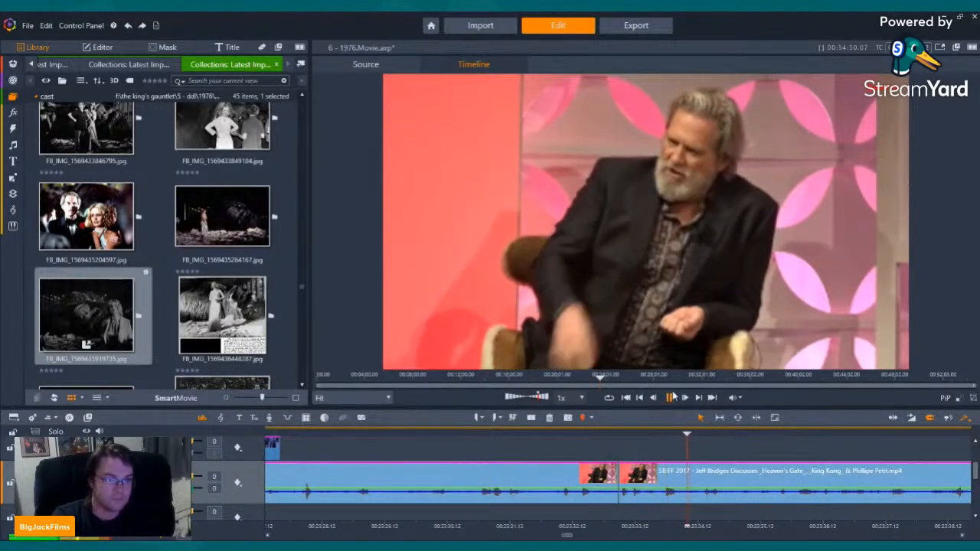
click(670, 399)
click(670, 399)
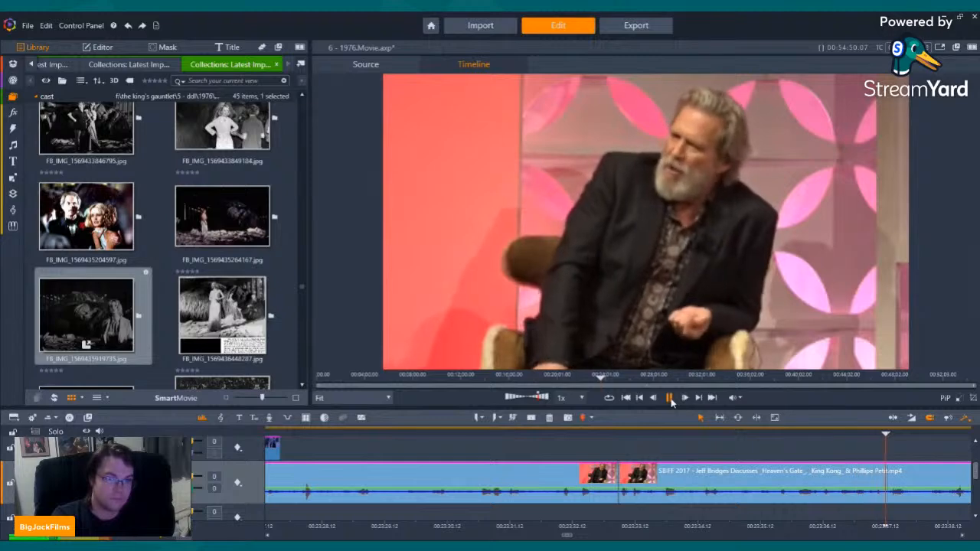
Split the interview at about 00:23:38 and disable the video stream of the segment between the last two cuts.
click(670, 399)
click(536, 418)
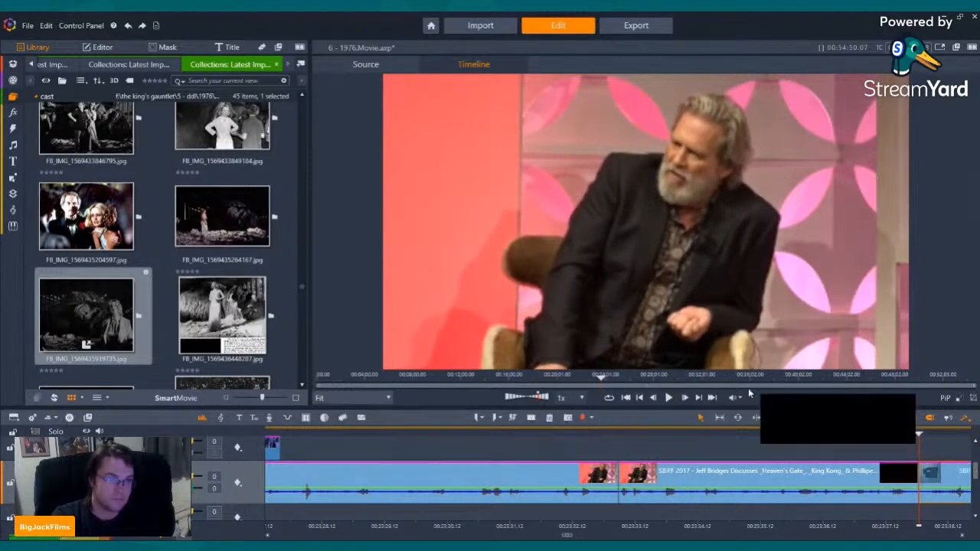
right_click(696, 468)
mouse_move(773, 197)
click(824, 197)
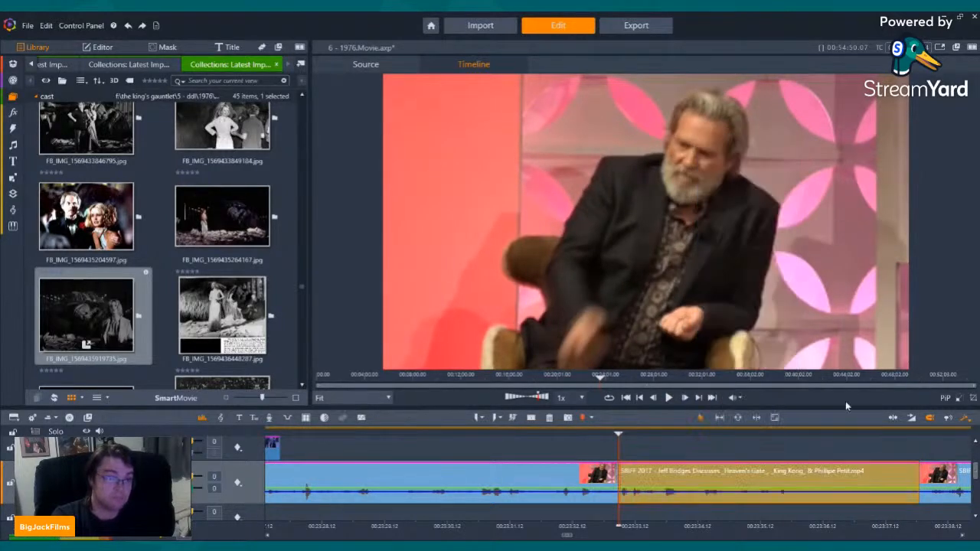
Replay the speech around the audio-only segment and split the interview clip ahead of it at about 00:23:30.
click(668, 398)
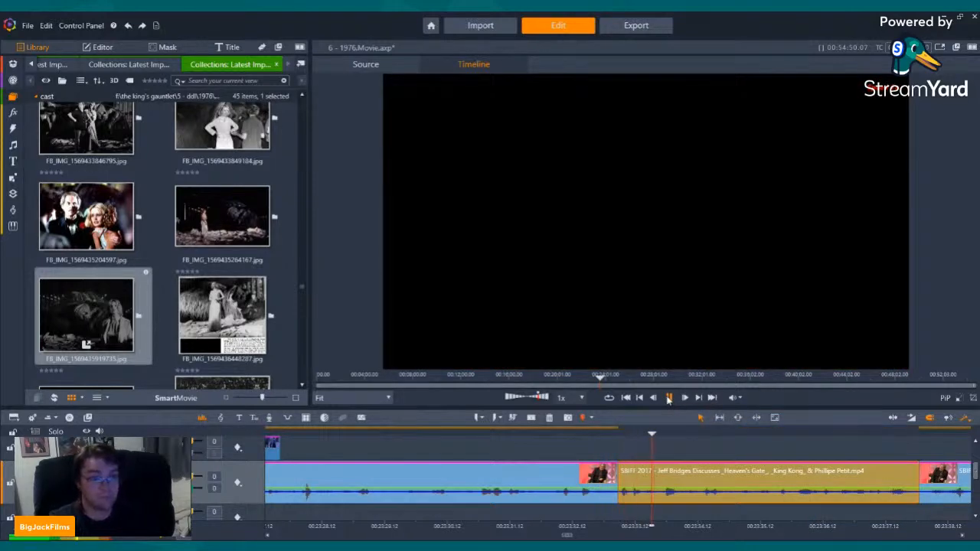
click(669, 398)
click(539, 435)
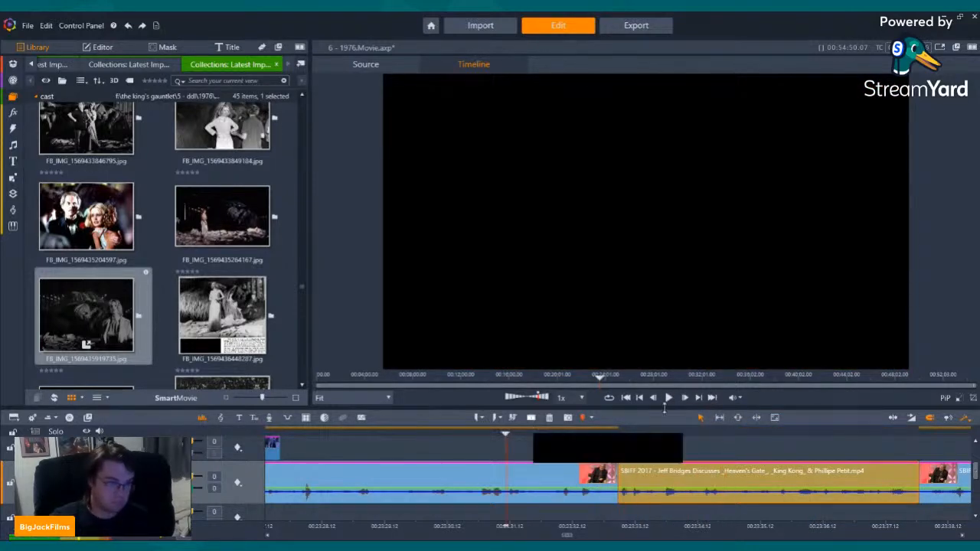
click(668, 398)
click(669, 398)
click(361, 437)
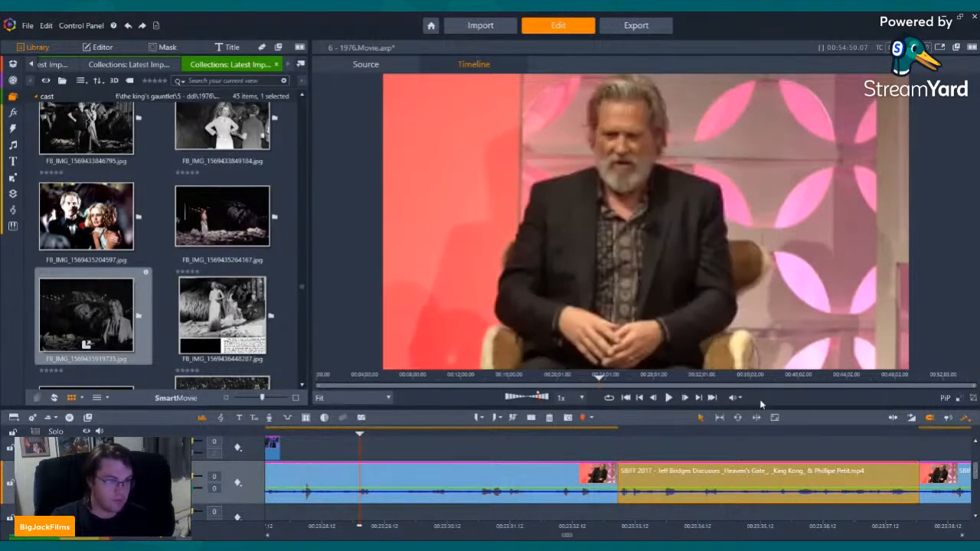
click(668, 398)
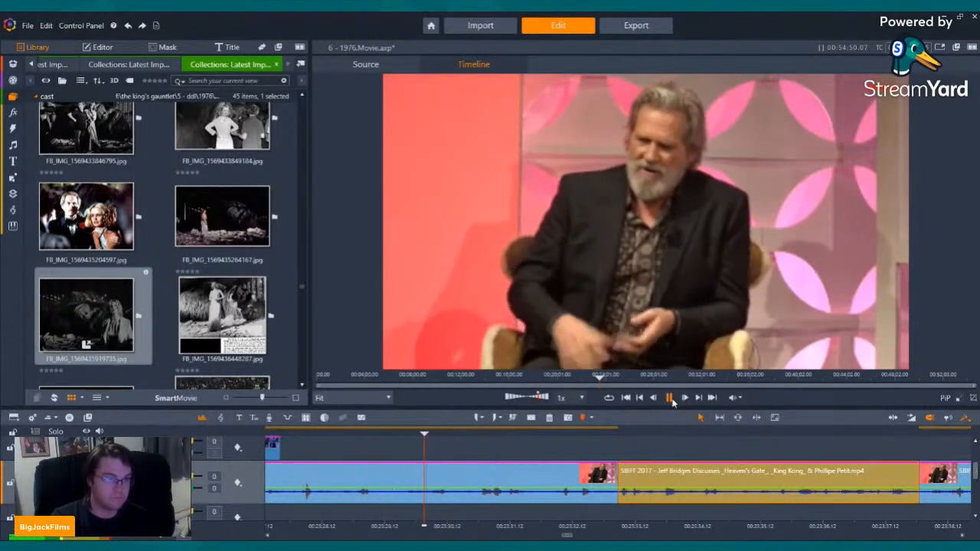
click(669, 398)
click(341, 434)
click(669, 398)
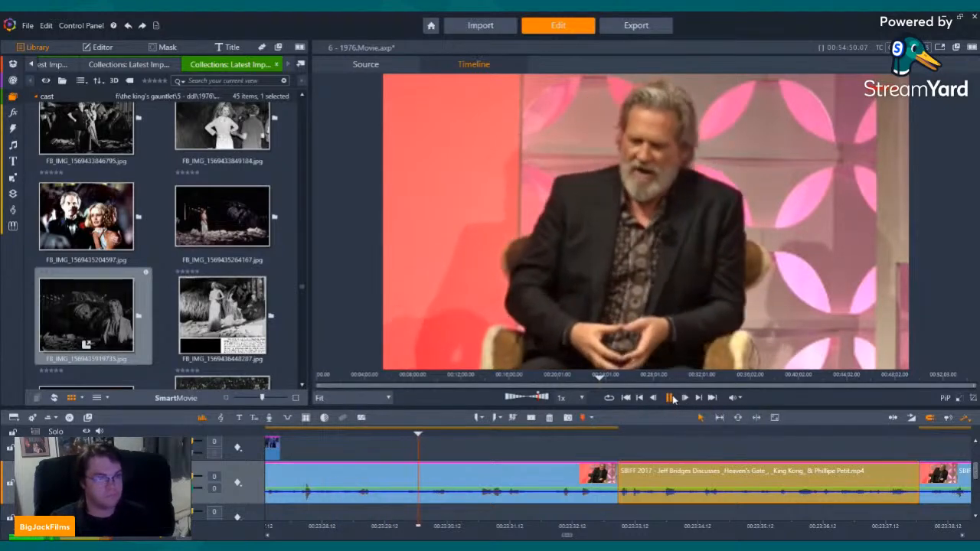
click(670, 398)
click(530, 420)
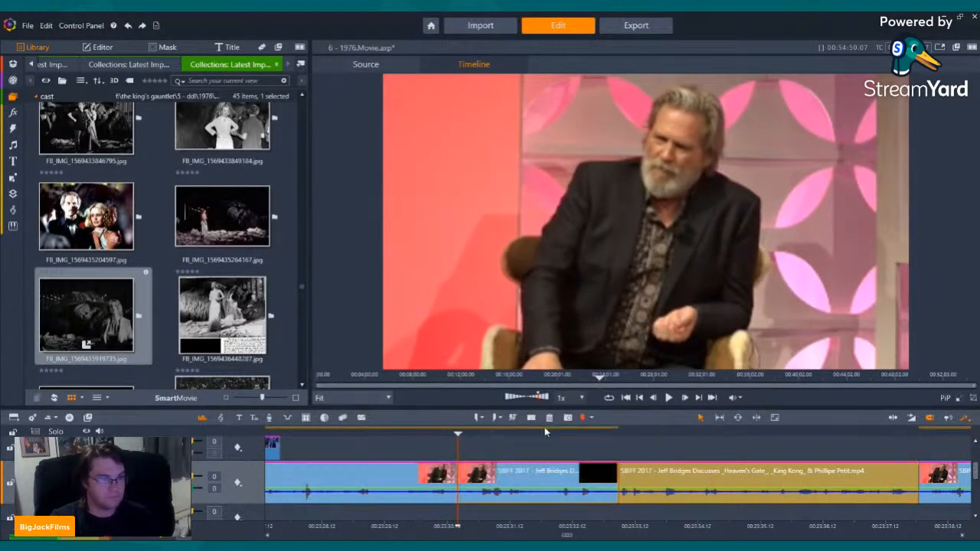
Split the interview again at about 00:23:32 and delete the segment between the two newest cuts, closing the gap.
click(671, 398)
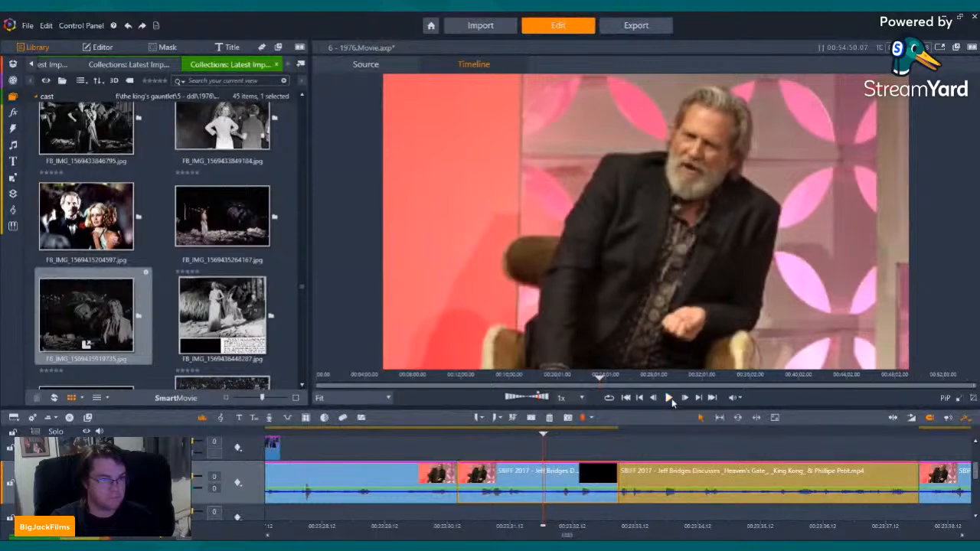
click(672, 398)
key(Left)
key(Left)
key(Left)
key(Left)
key(Left)
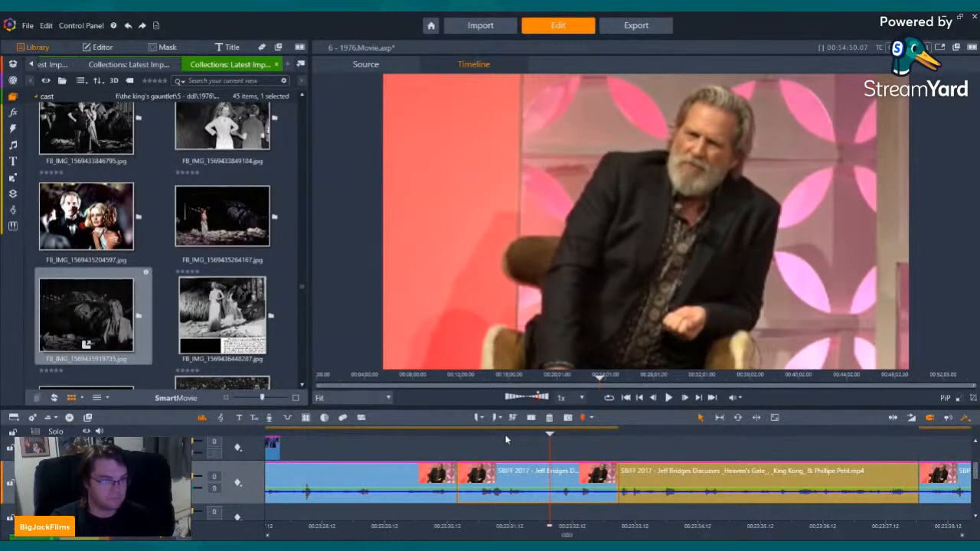
click(530, 419)
right_click(508, 455)
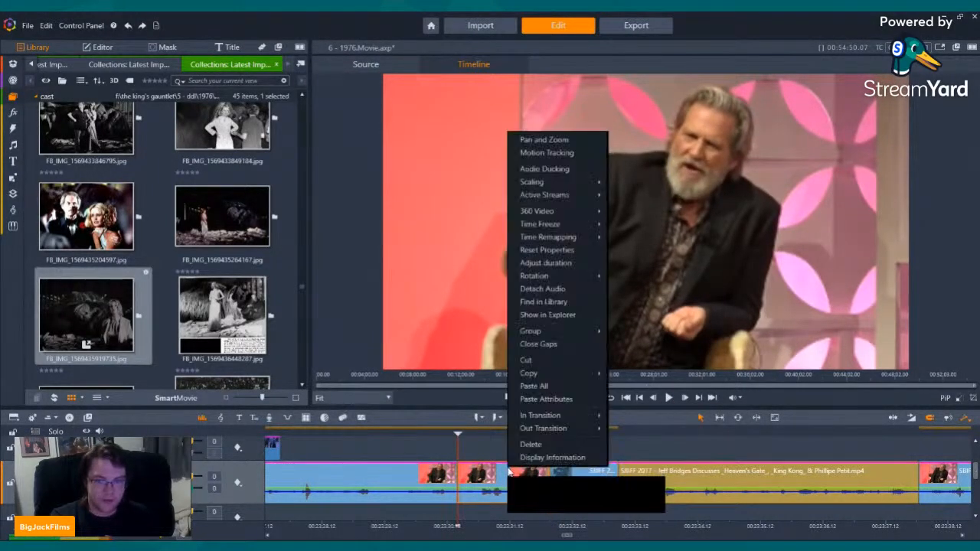
click(531, 444)
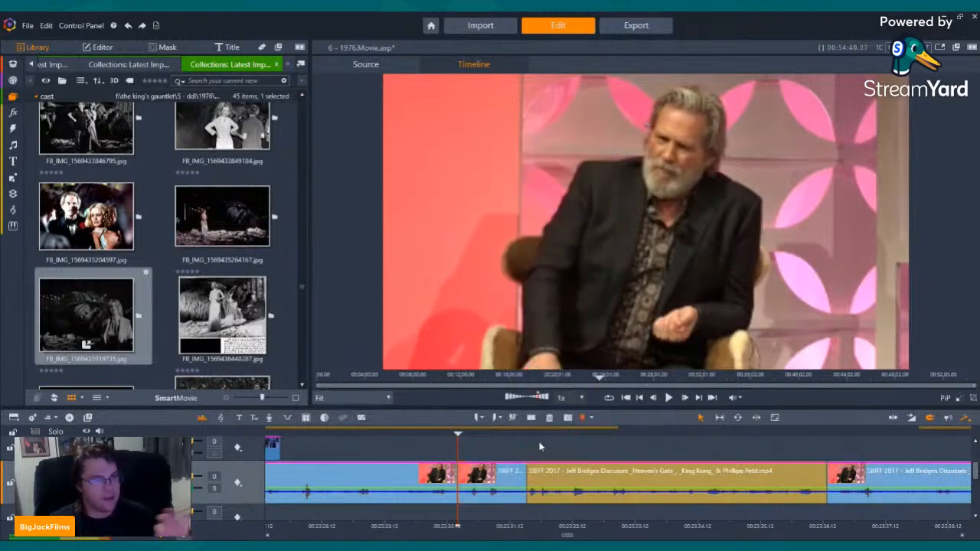
Disable the video stream of the short interview segment just before the existing audio-only segment.
right_click(492, 466)
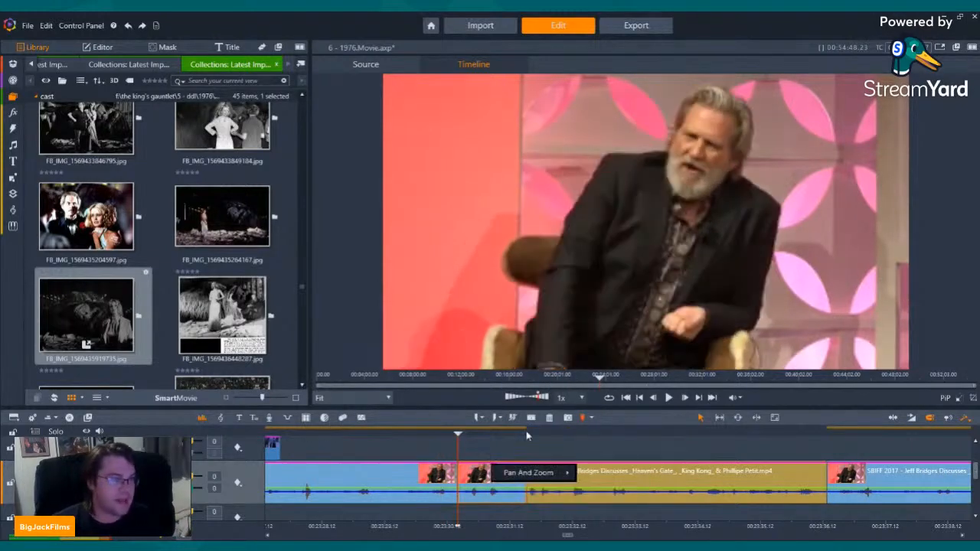
right_click(483, 484)
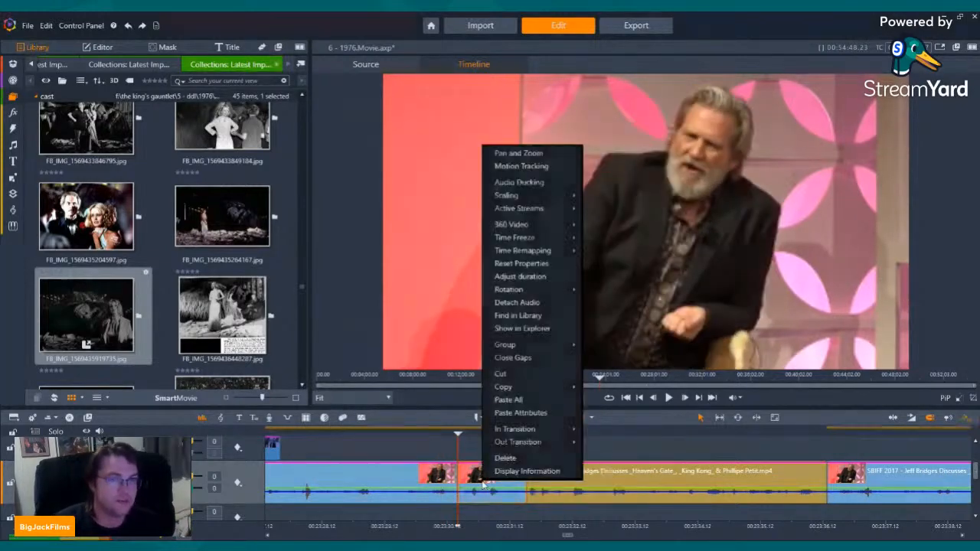
click(589, 210)
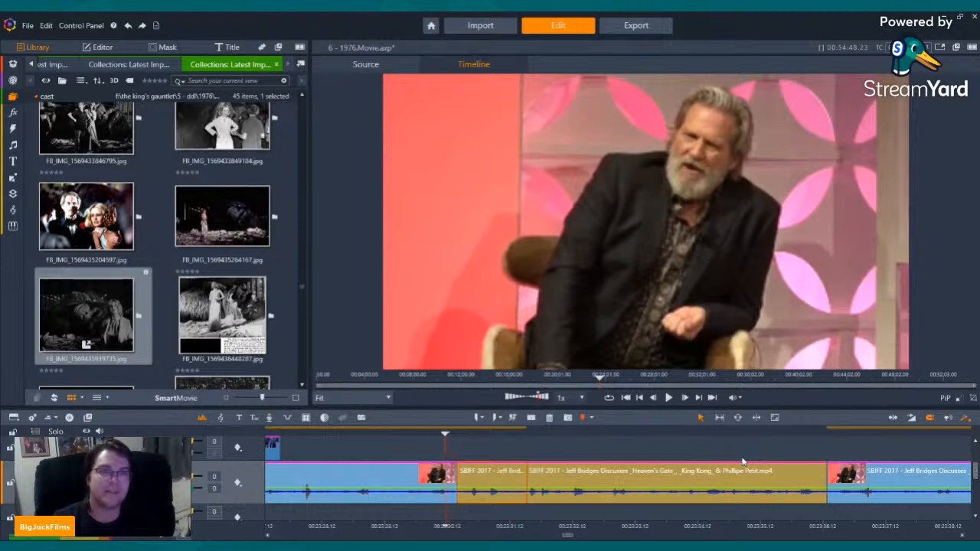
Split the interview at about 00:23:39 and disable the video stream of the segment between the audio-only part and that cut.
click(669, 397)
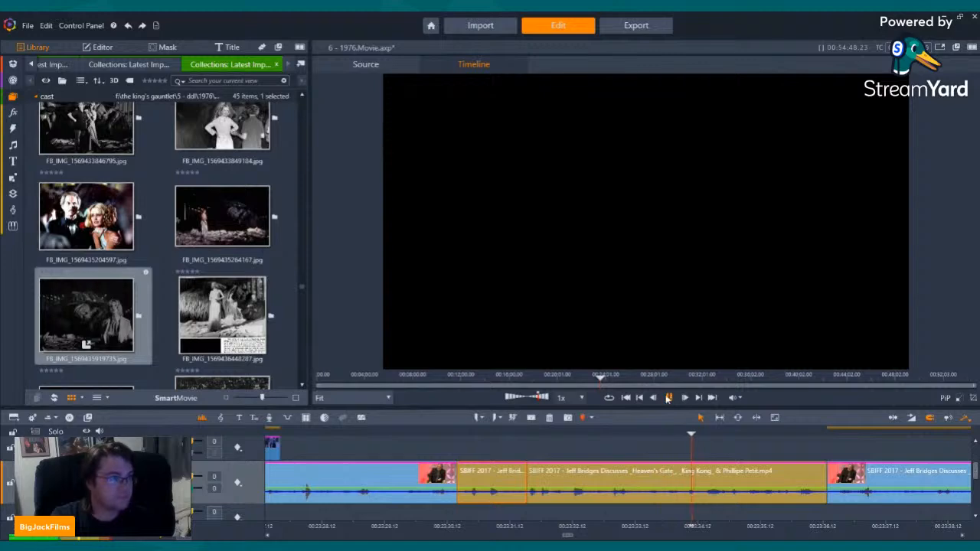
scroll(216, 212, down, 10)
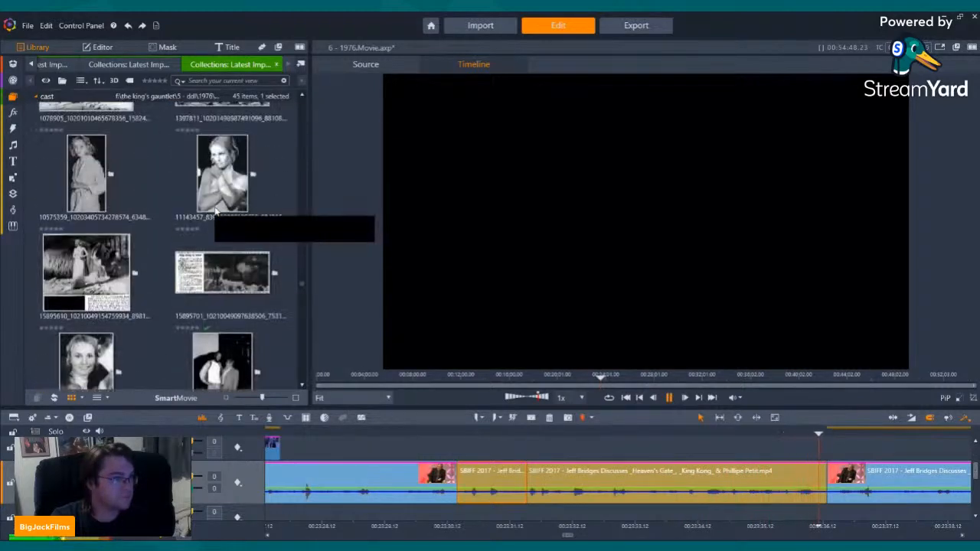
scroll(216, 211, down, 10)
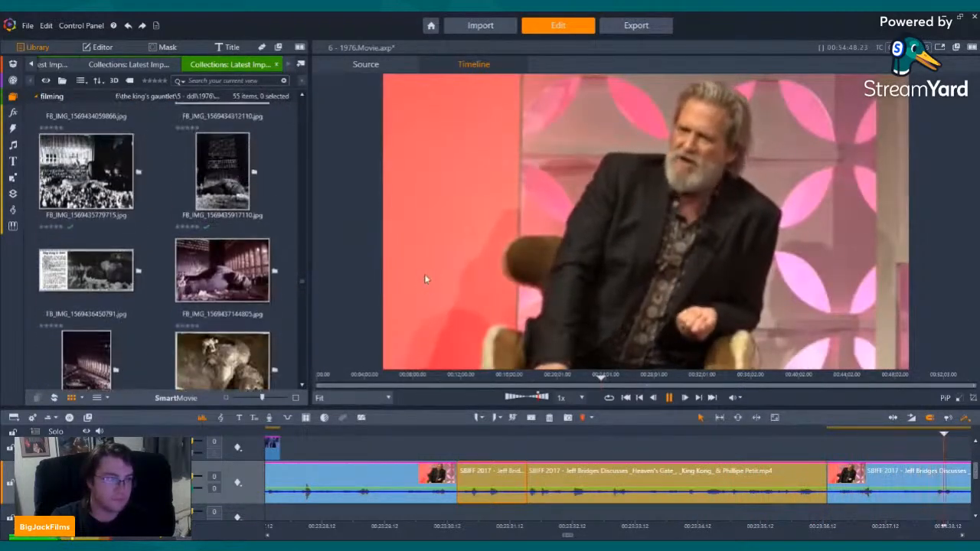
scroll(230, 276, up, 5)
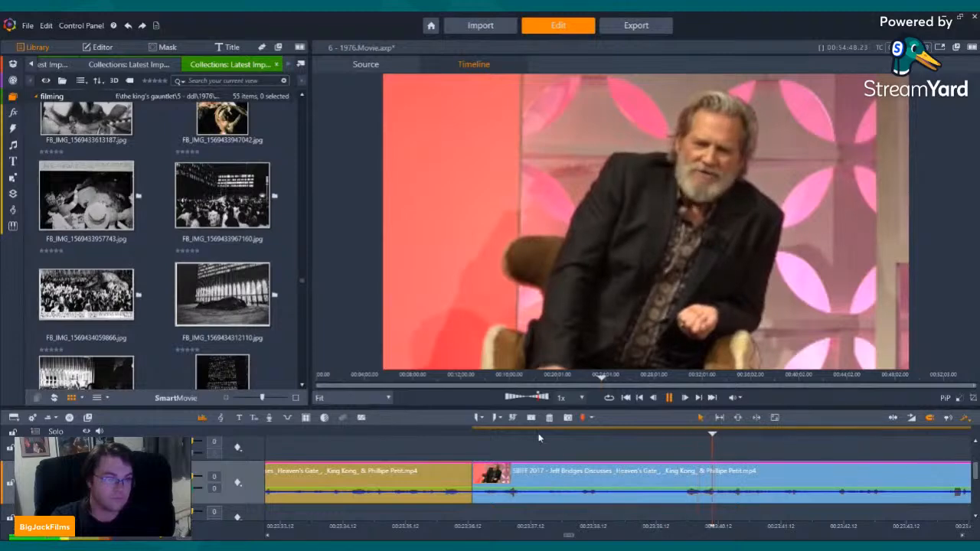
click(670, 397)
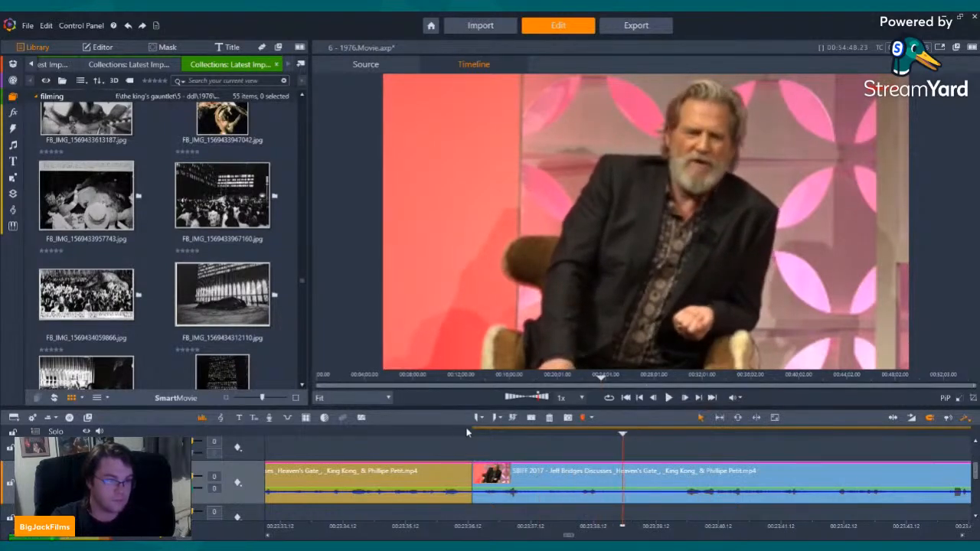
click(518, 418)
right_click(540, 472)
mouse_move(597, 197)
click(651, 196)
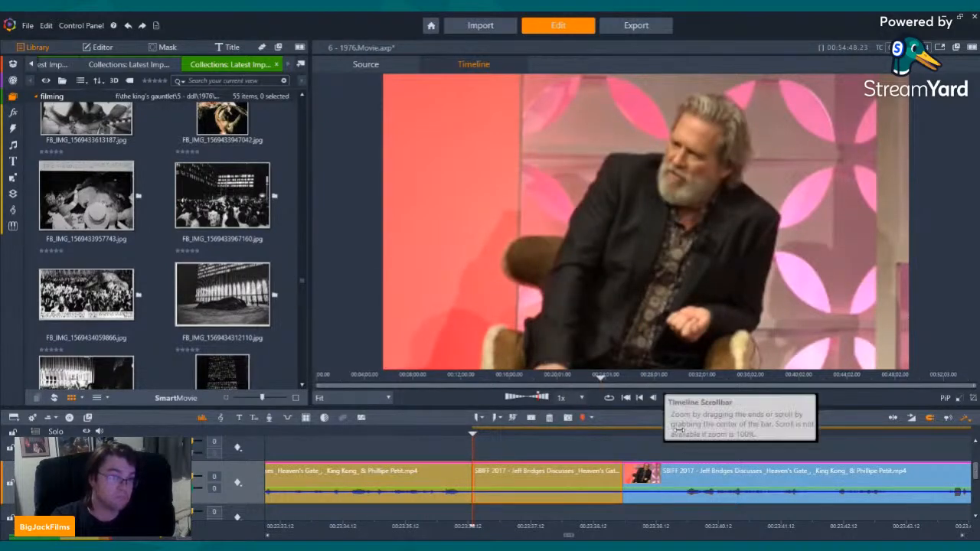
Split the interview at about 00:23:40 and delete the short segment between the two newest cuts, closing the gap.
click(679, 431)
click(516, 417)
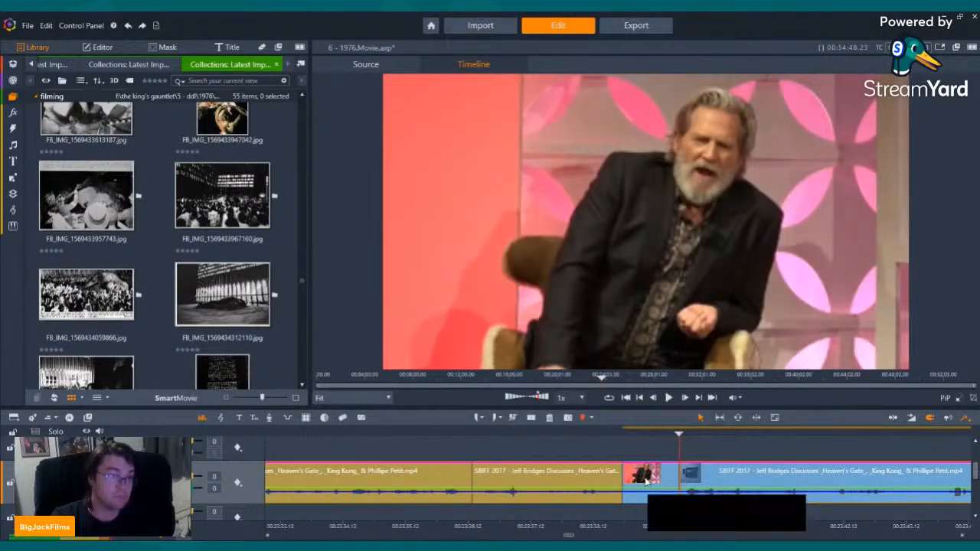
click(645, 481)
click(548, 417)
Preview the tightrope photos in the wtc folder and place the newyork-tightrope photo above the start of the audio-only interview segments.
scroll(272, 176, up, 6)
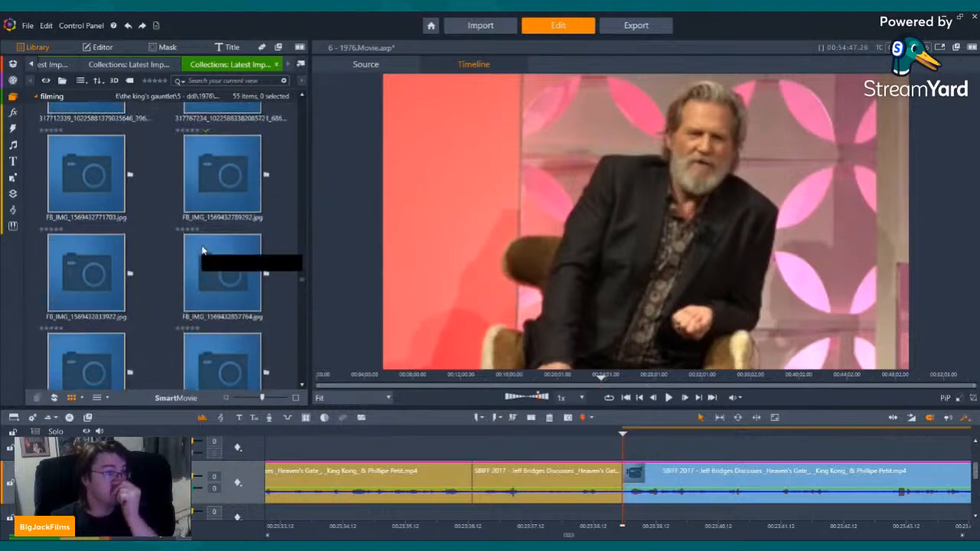
scroll(202, 245, up, 10)
scroll(163, 230, up, 9)
scroll(127, 201, down, 2)
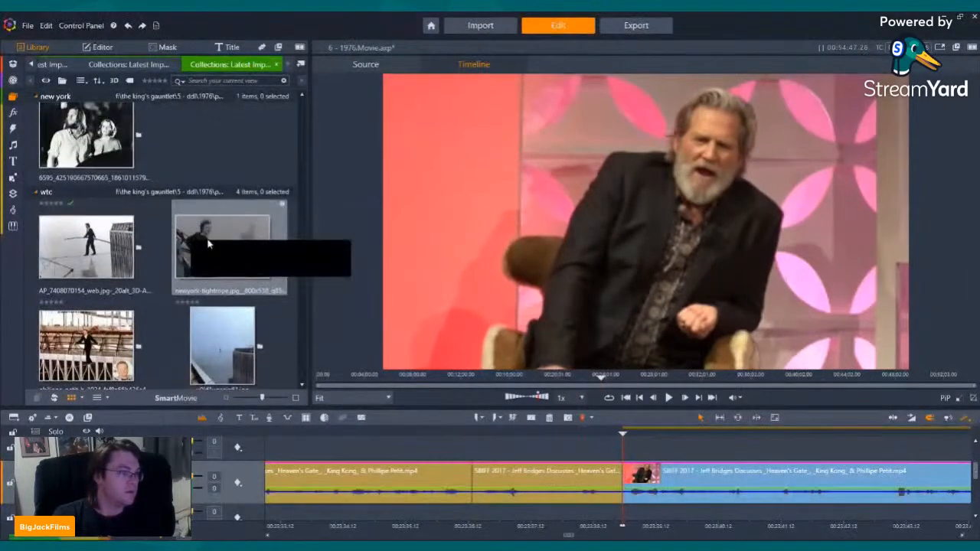
click(208, 243)
click(85, 346)
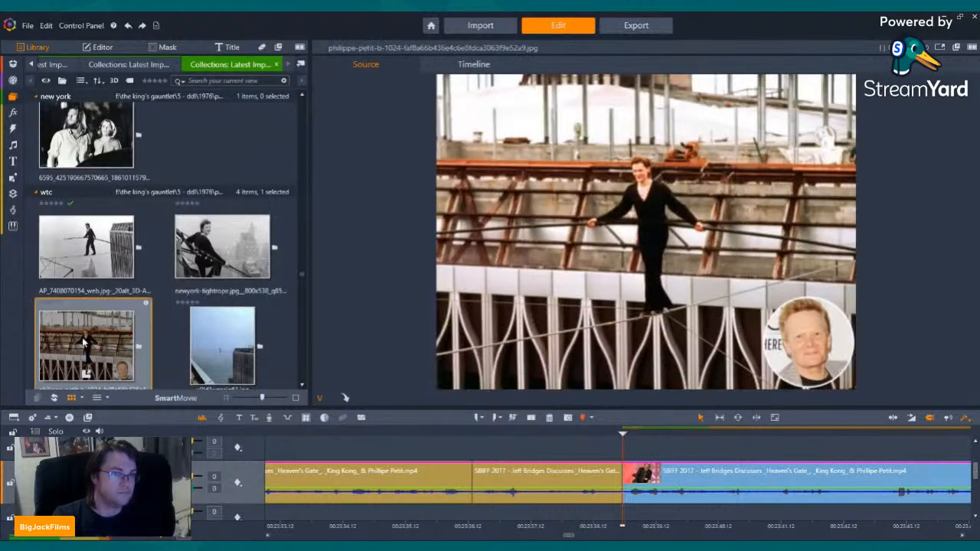
click(305, 431)
drag(215, 263, 495, 445)
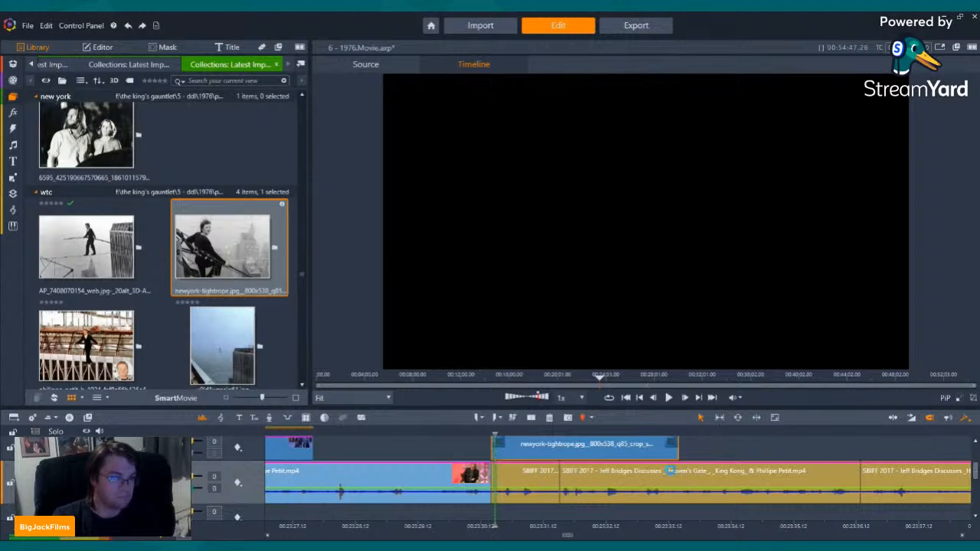
Extend the tightrope photo to the end of the audio-only interview segments and scale it to fill the frame.
drag(695, 440, 677, 447)
mouse_move(571, 442)
mouse_down()
mouse_move(544, 442)
mouse_move(575, 443)
mouse_up()
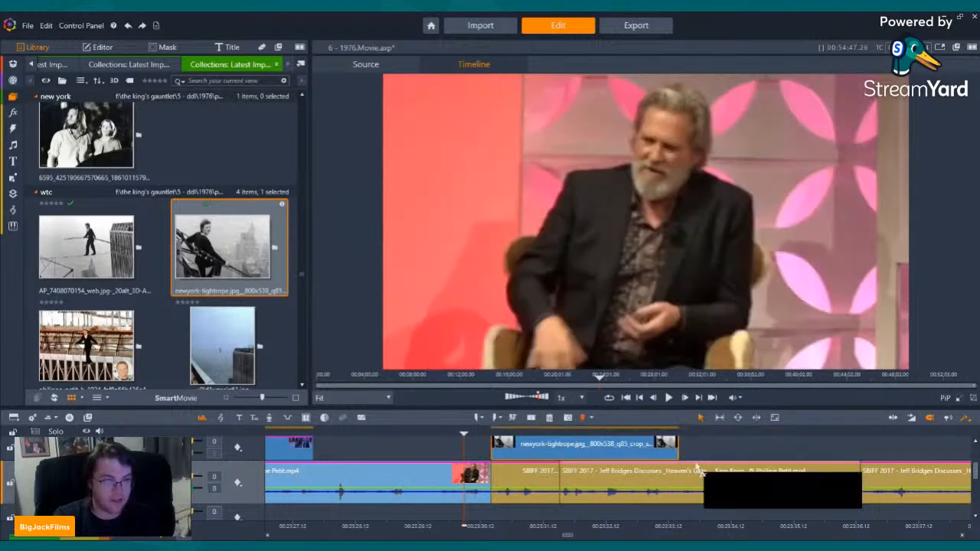
drag(668, 453, 970, 444)
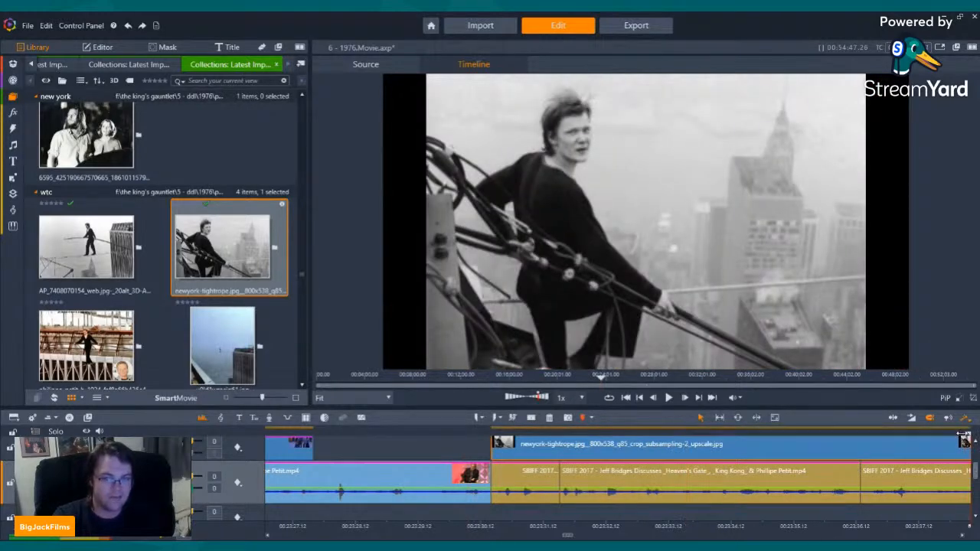
scroll(754, 477, down, 5)
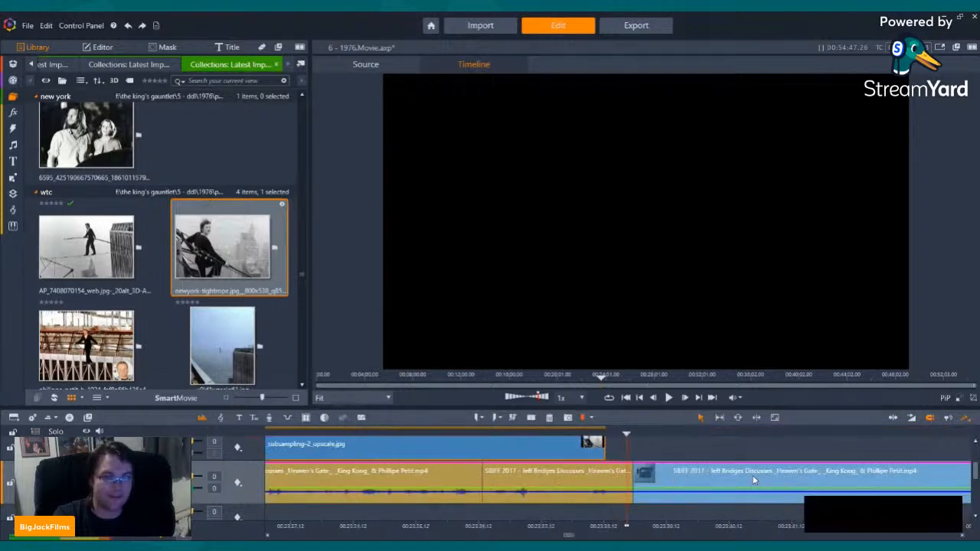
right_click(580, 445)
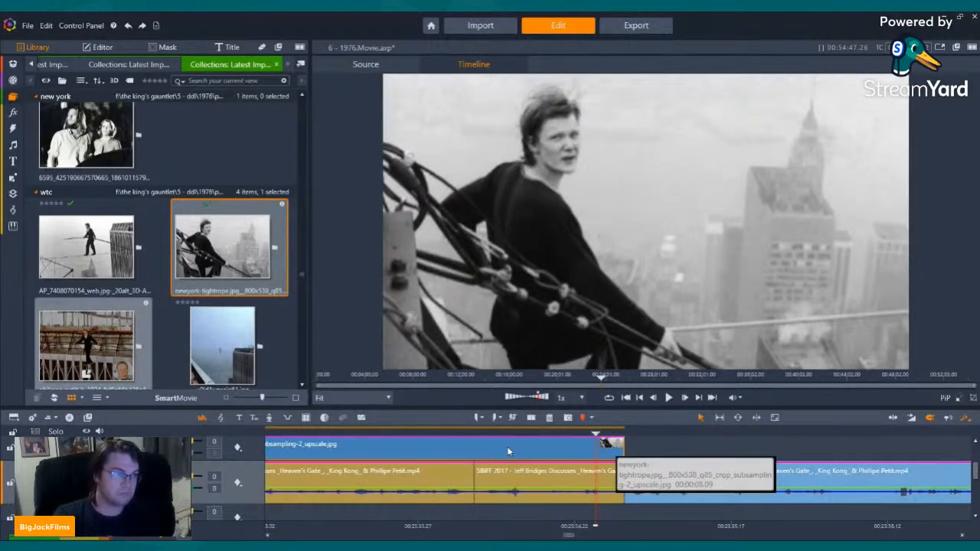
Apply a keyframed Pan And Zoom from 0 to about 10 to the tightrope photo and extend its end about 20 frames.
click(137, 48)
click(111, 79)
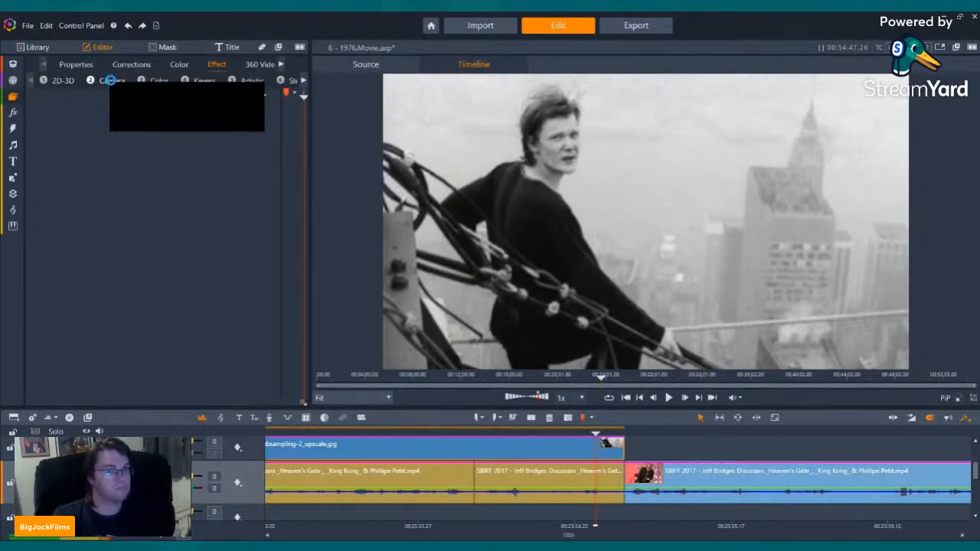
click(287, 117)
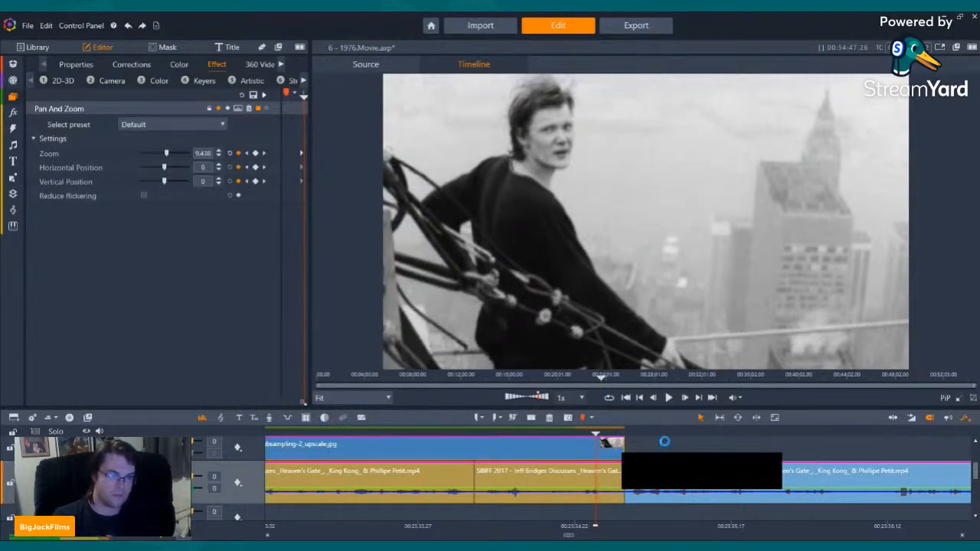
drag(624, 445, 665, 445)
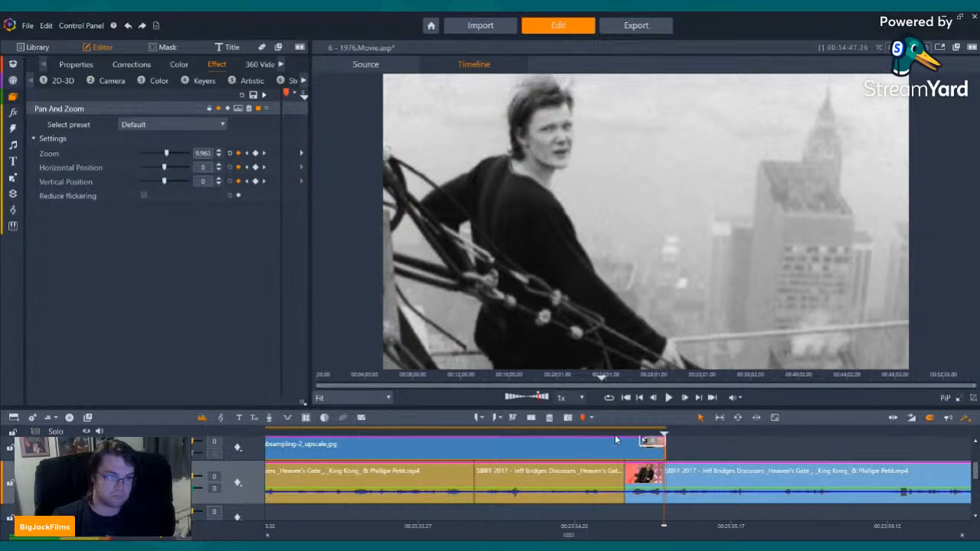
Try extending the tightrope photo's start earlier over the preceding interview clip, and undo the change.
drag(290, 428, 237, 433)
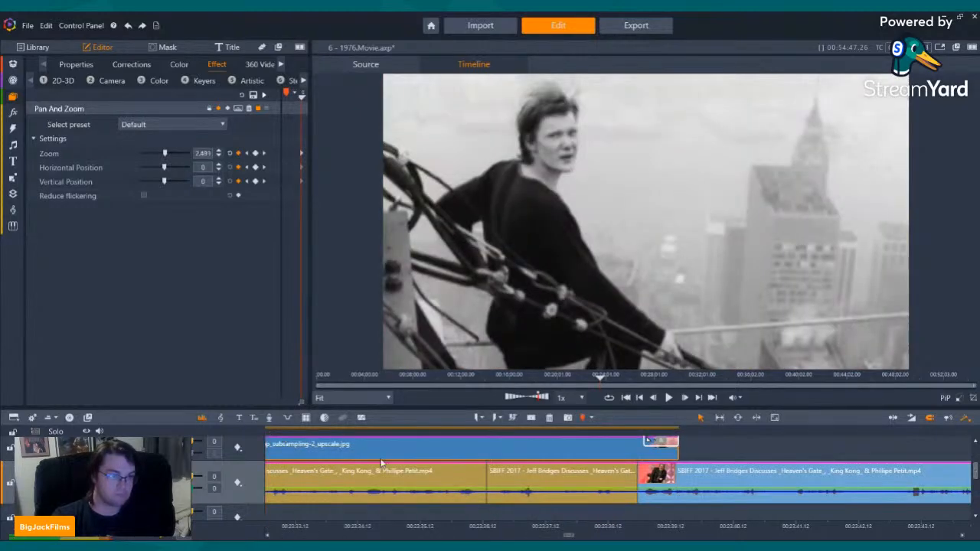
scroll(381, 462, left, 5)
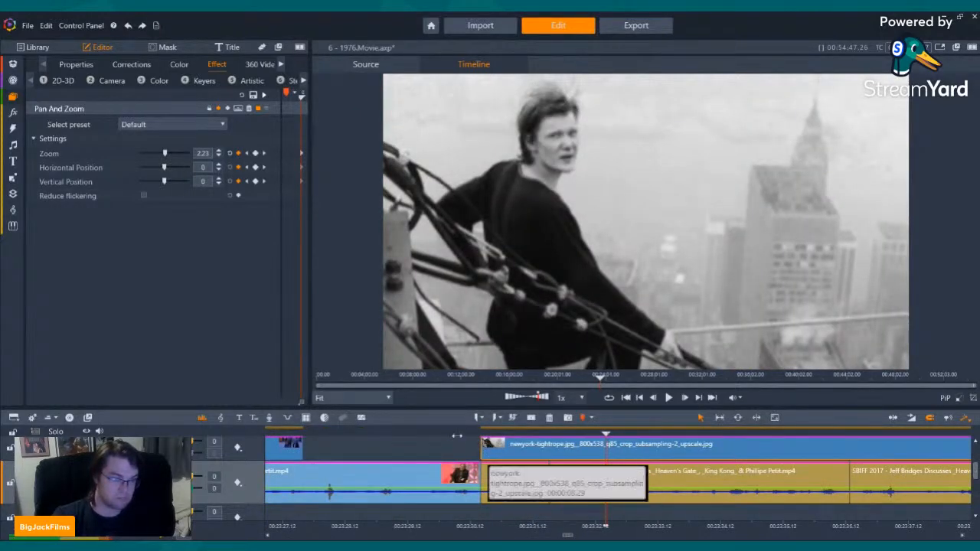
drag(453, 434, 460, 439)
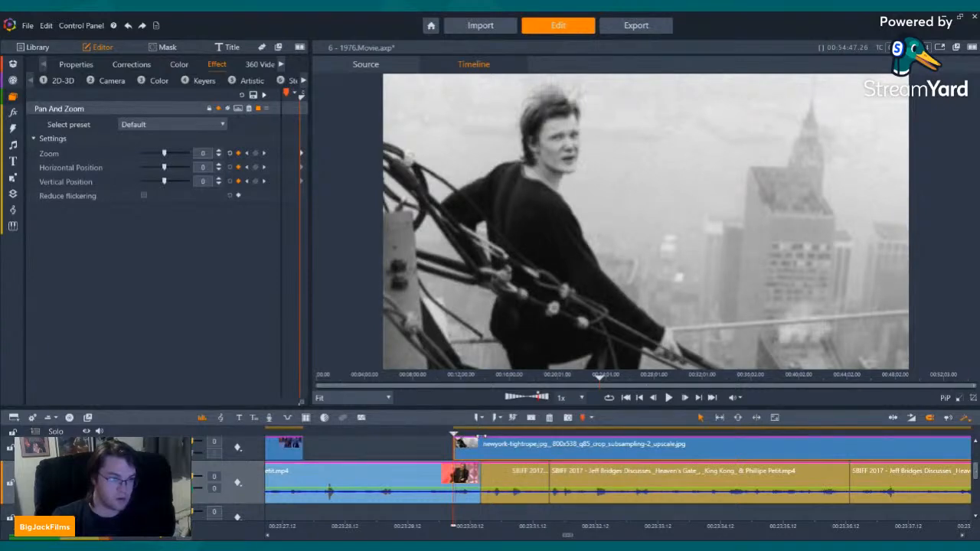
click(128, 26)
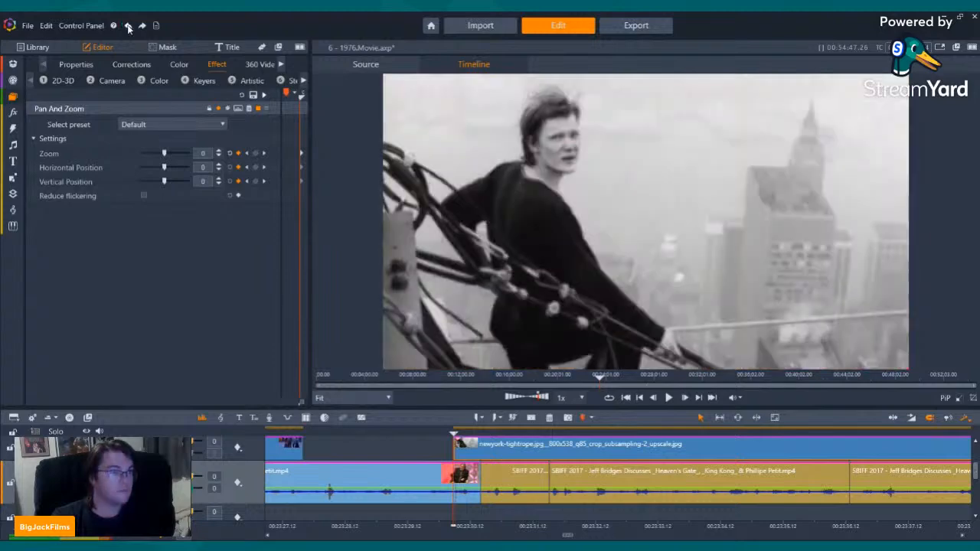
click(128, 26)
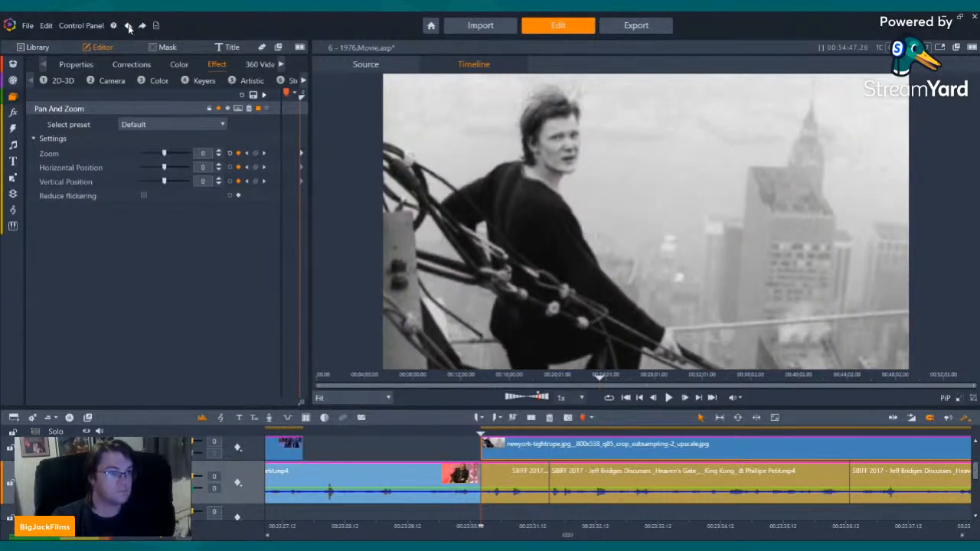
Play the interview on from the tightrope photo and split the clip at about 00:24:53.
mouse_move(13, 96)
click(66, 105)
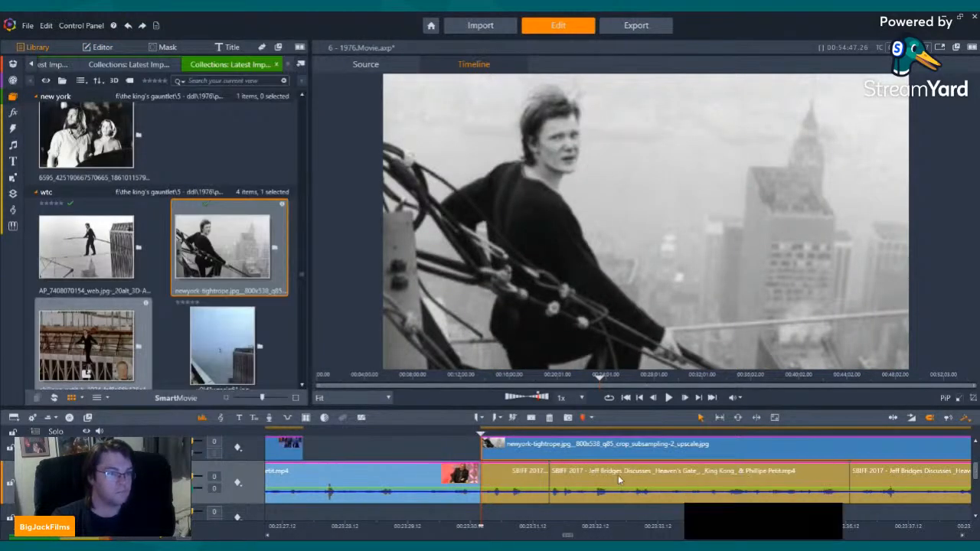
click(669, 398)
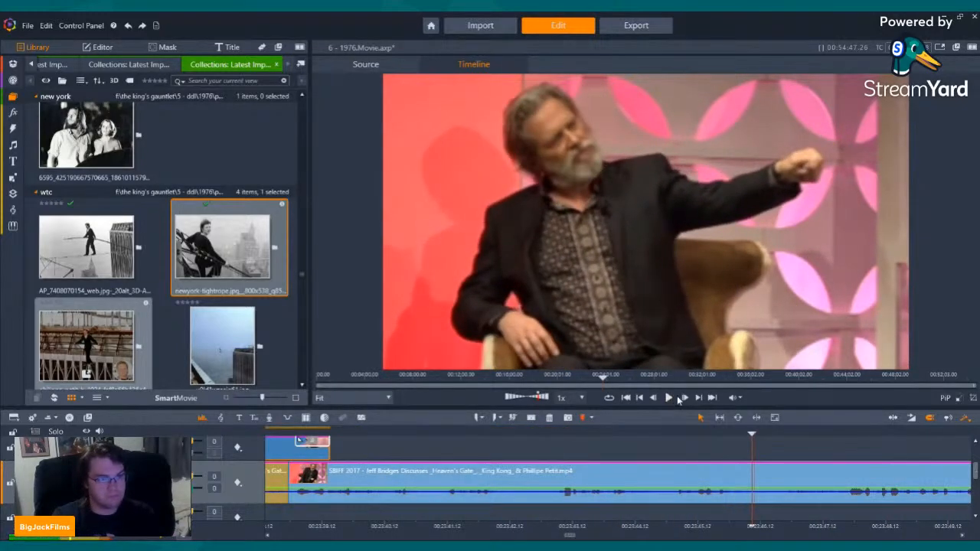
click(668, 399)
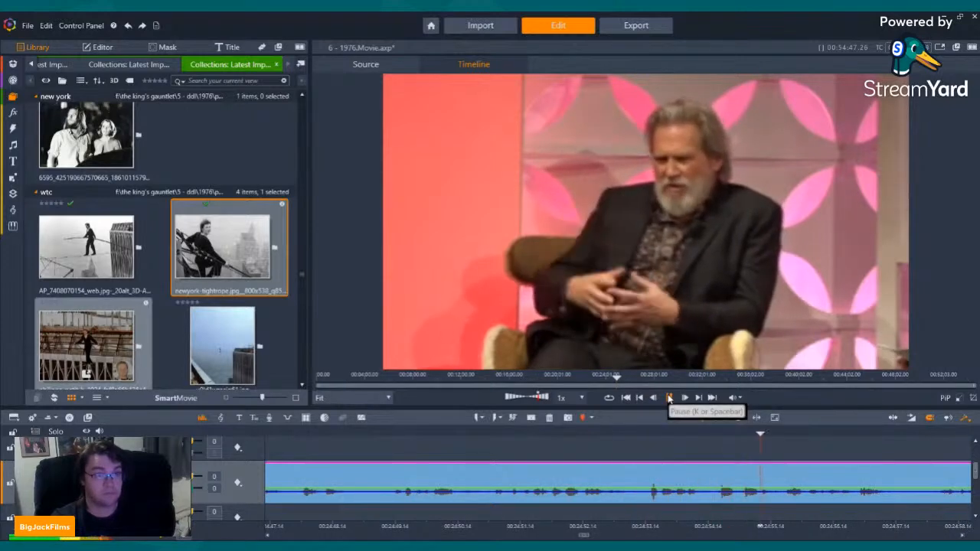
click(649, 433)
click(532, 418)
click(546, 472)
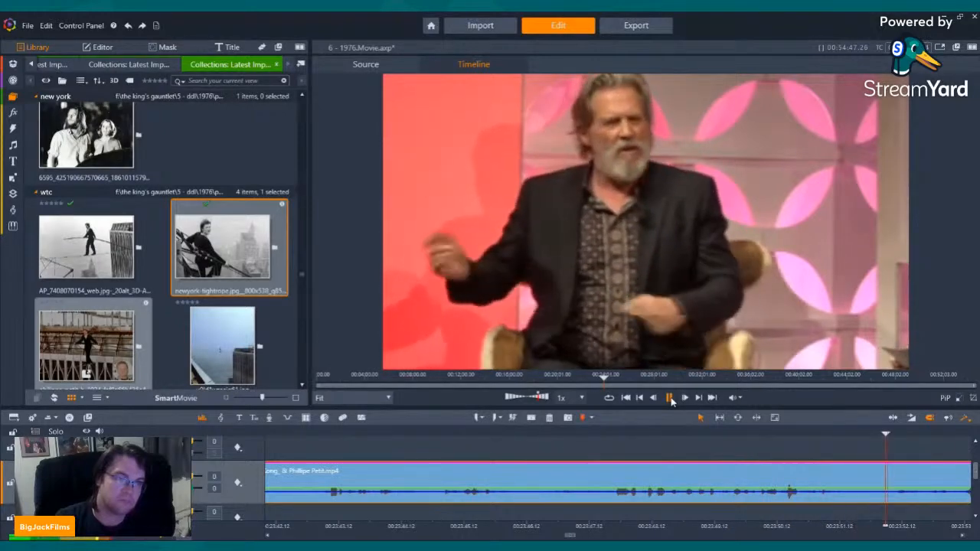
Split the interview at about 00:23:48 and delete the segment up to the cut at about 00:24:53, closing the gap.
click(514, 433)
click(669, 397)
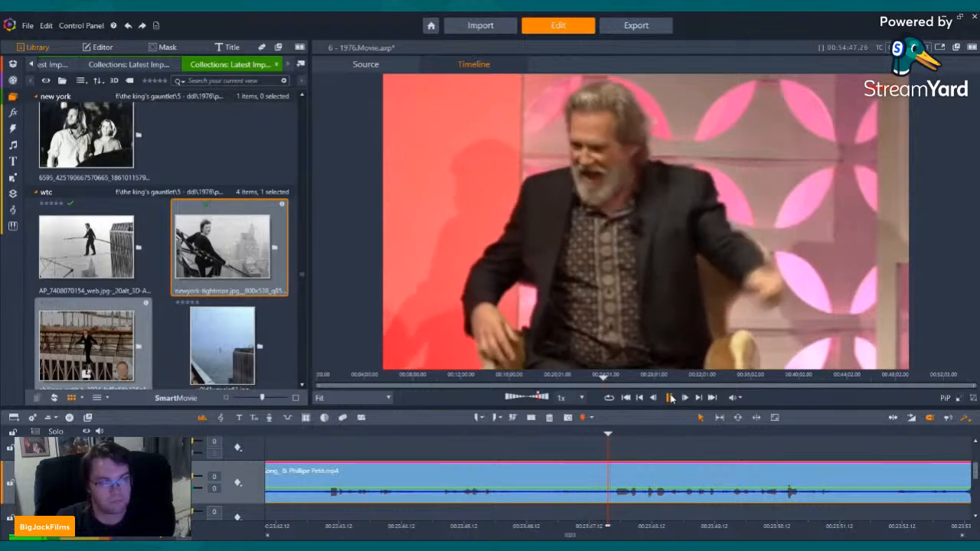
click(531, 417)
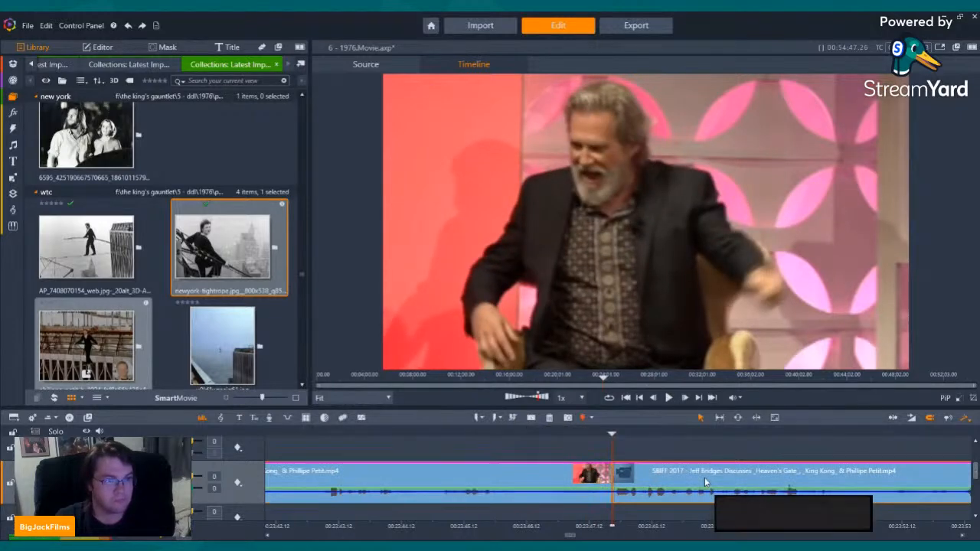
click(549, 418)
Play the speech across the newest cut and delete the rest of the interview after about 00:23:48, closing the gap.
click(595, 433)
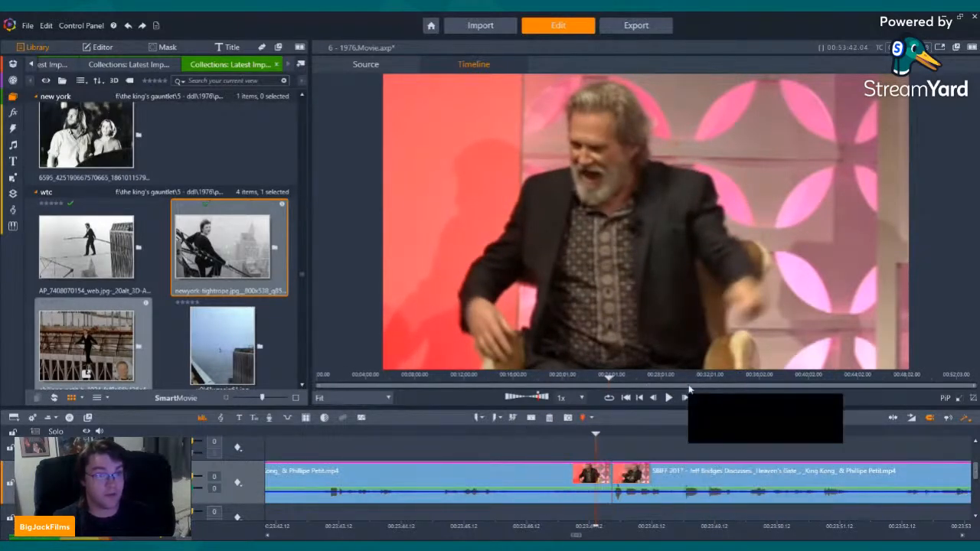
click(669, 397)
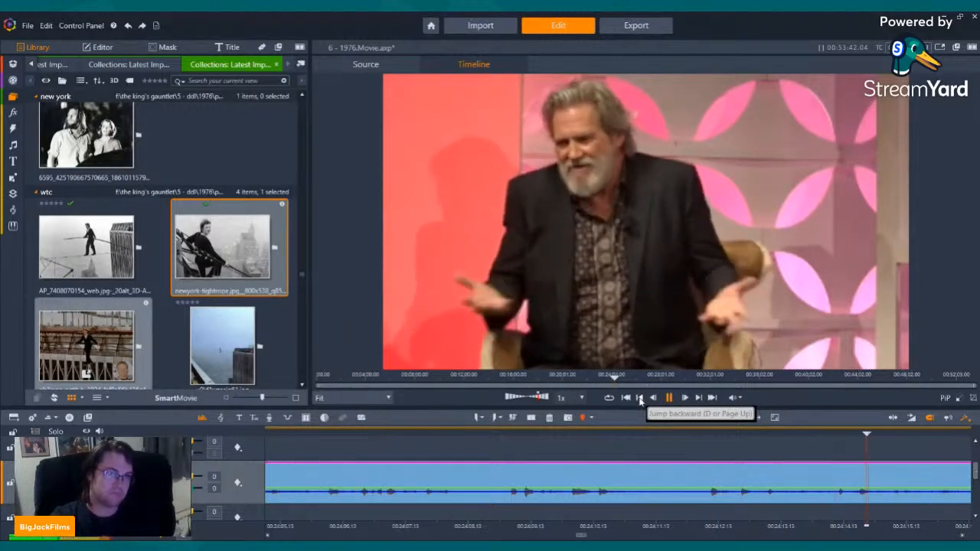
click(640, 397)
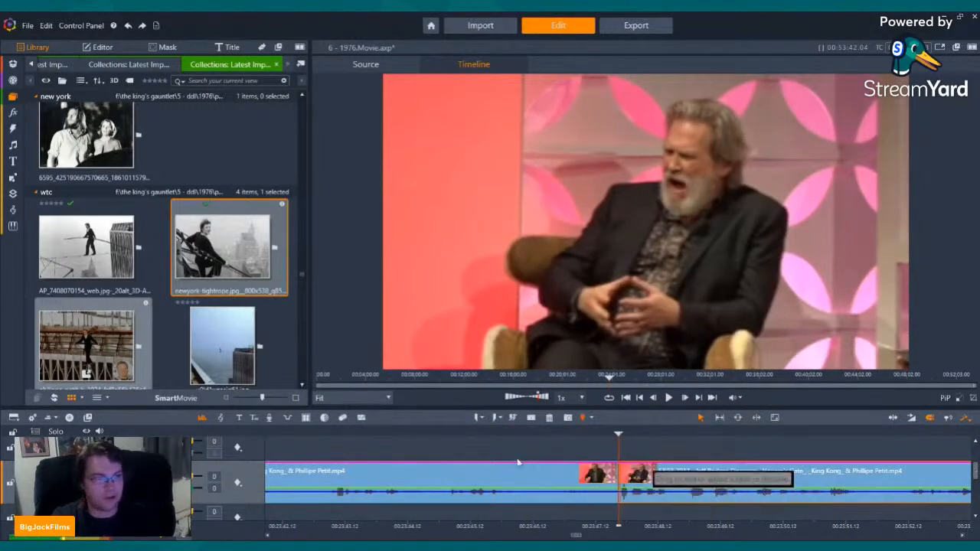
click(549, 420)
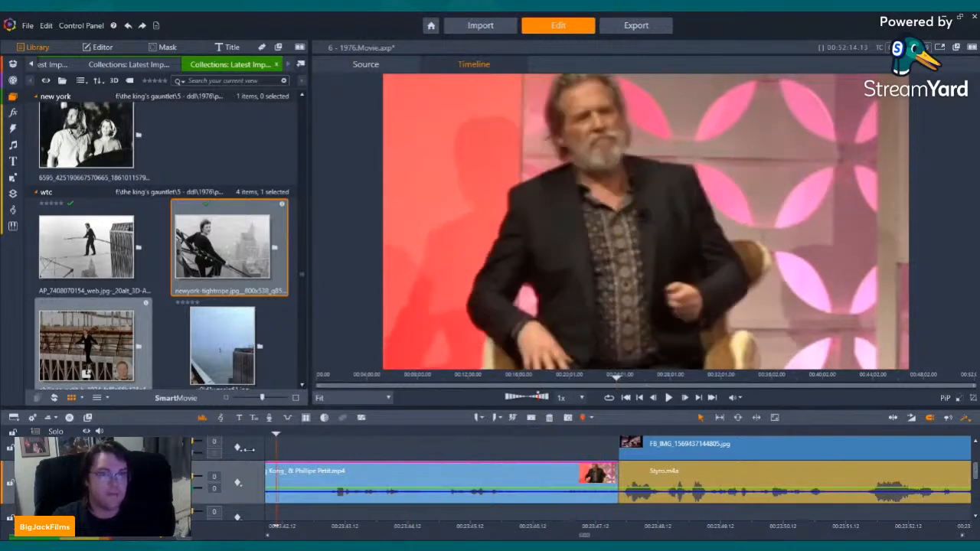
Return through the earlier cuts to about 00:22:55 and play the edited interview section through to the start of the 1976H.m4a narration.
click(645, 397)
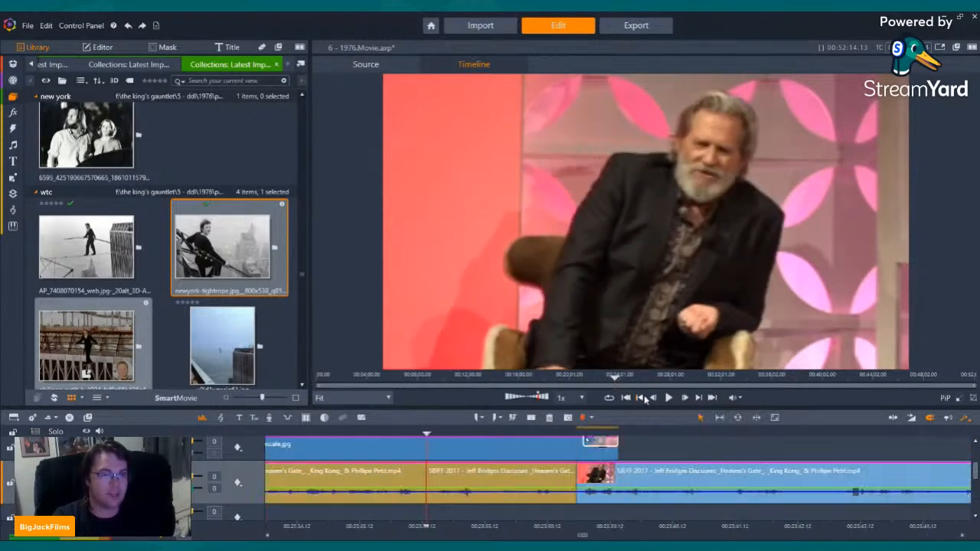
click(646, 397)
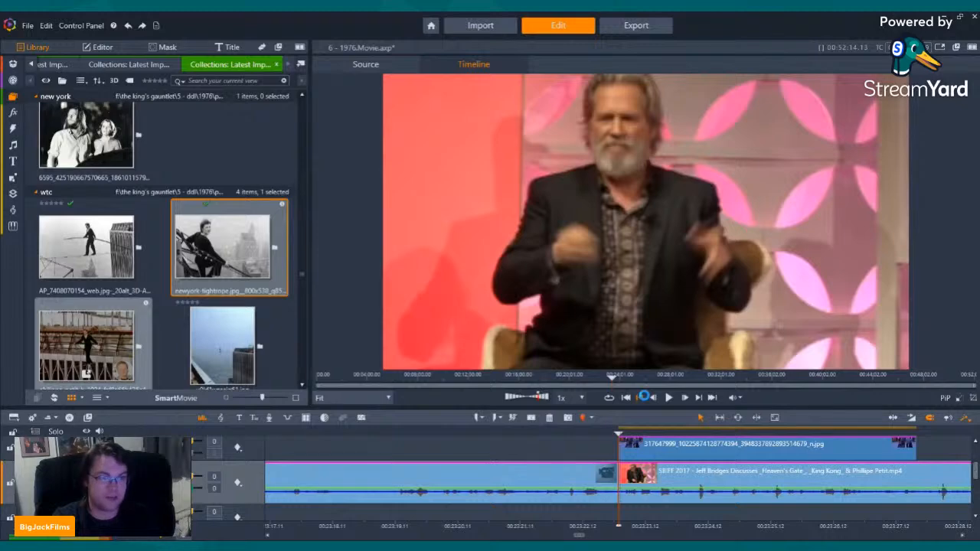
click(645, 398)
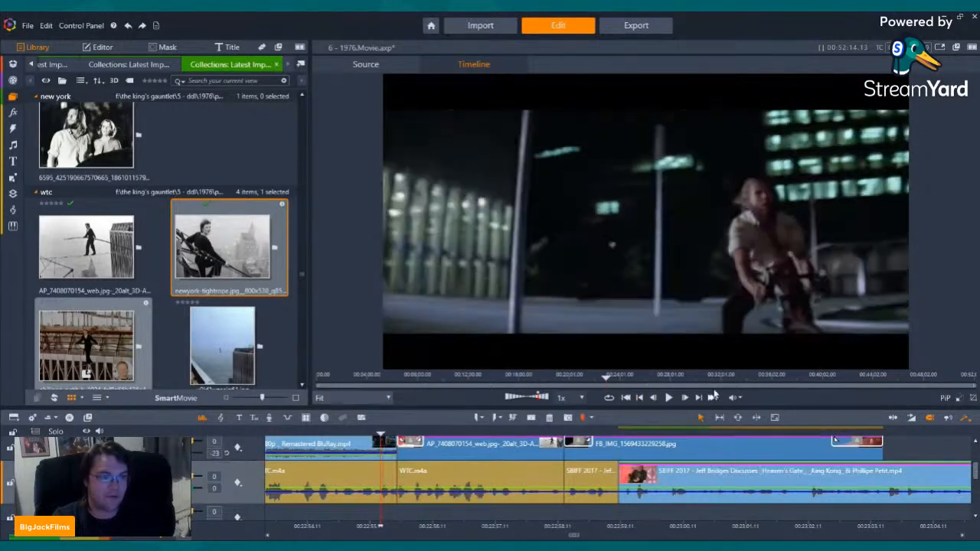
click(668, 397)
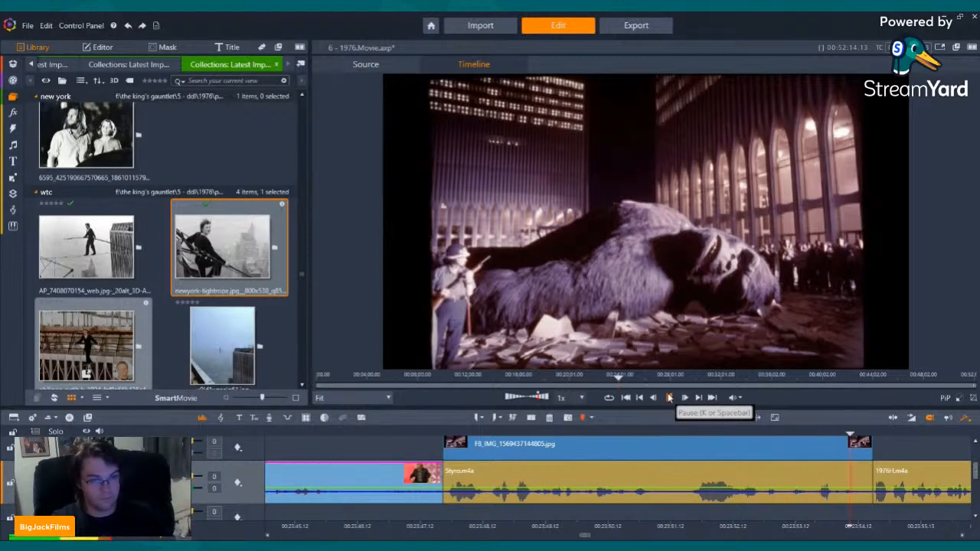
click(669, 398)
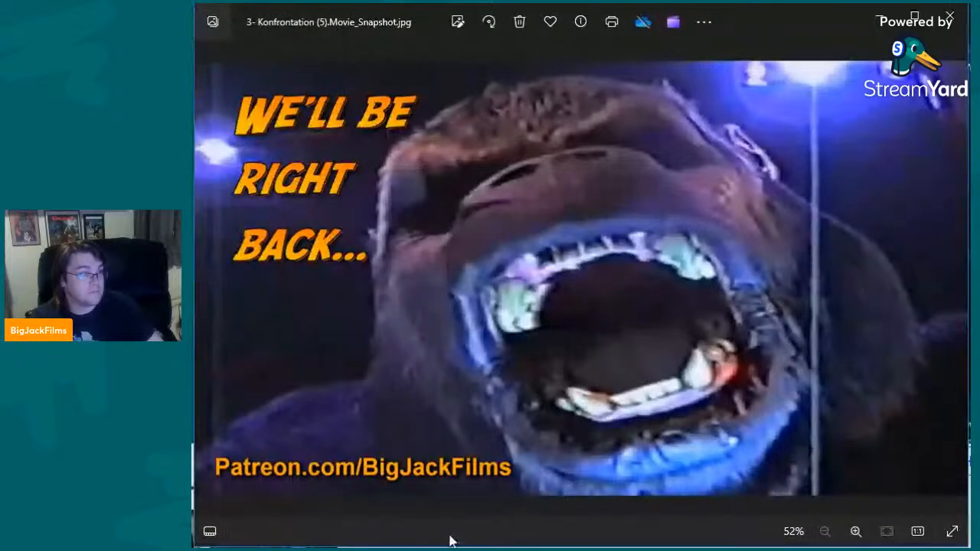
Switch to the Photos viewer, enlarge the "We'll Be Right Back" snapshot, maximize its window and reposition the image to show the Patreon address.
click(856, 531)
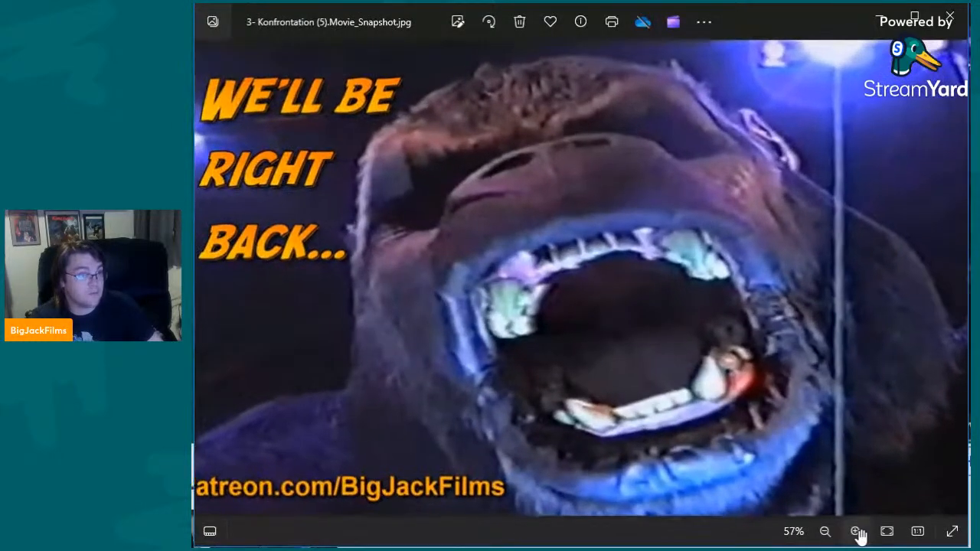
drag(719, 398, 756, 381)
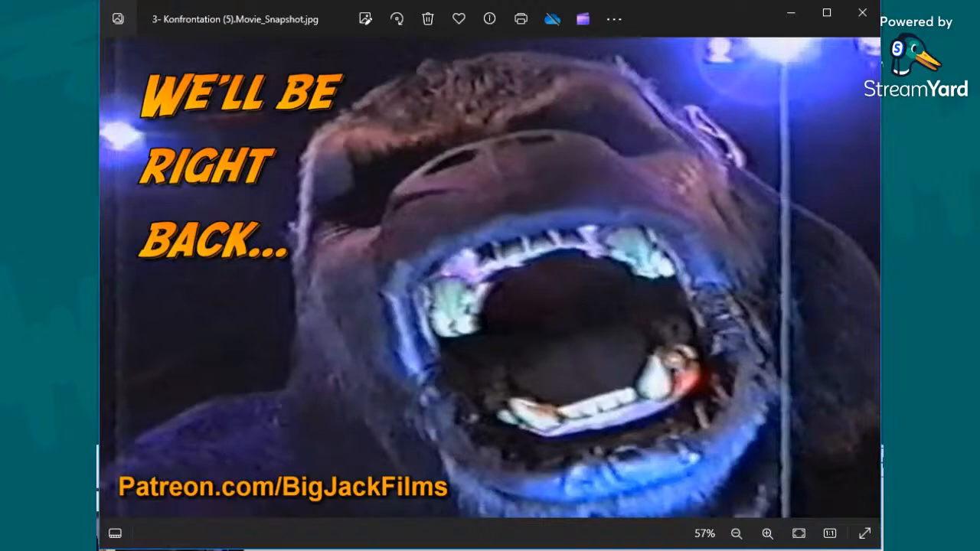
click(827, 13)
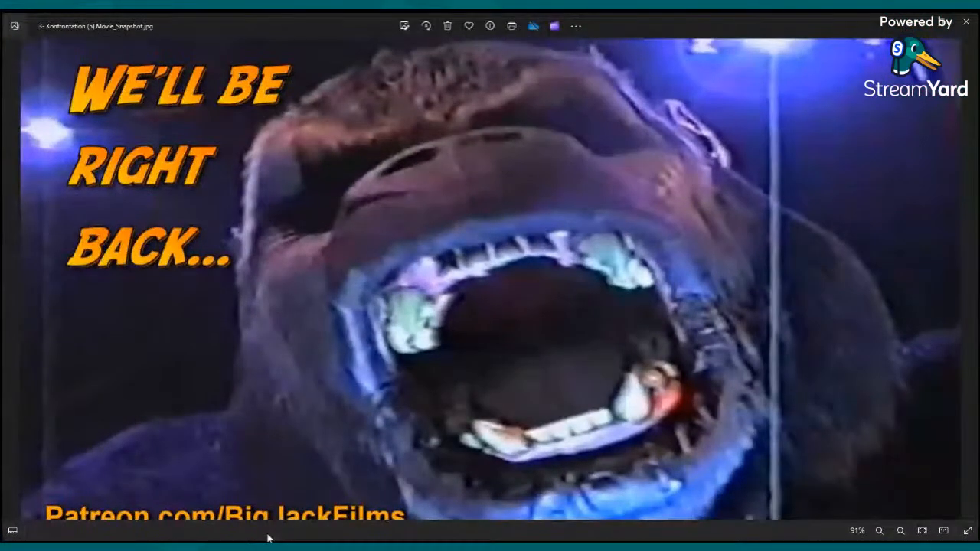
drag(569, 361, 570, 329)
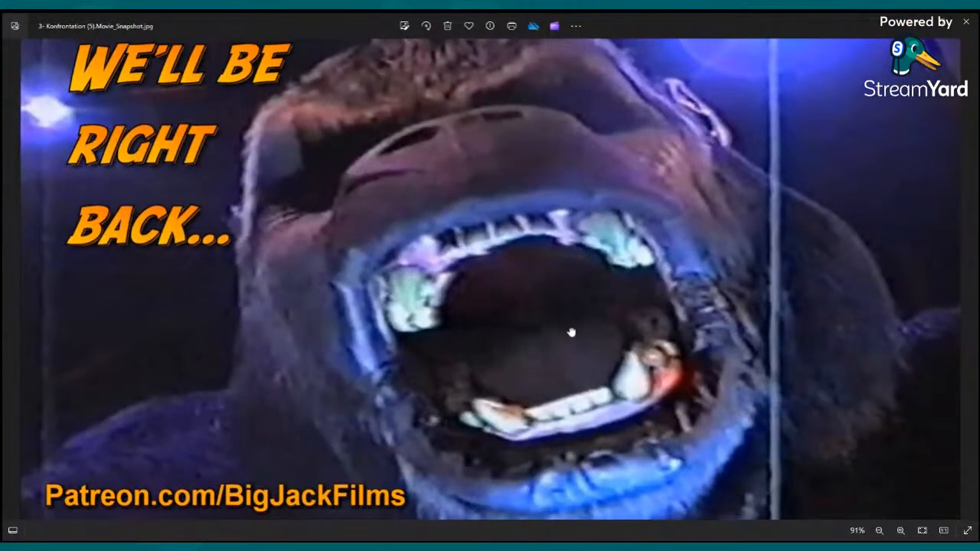
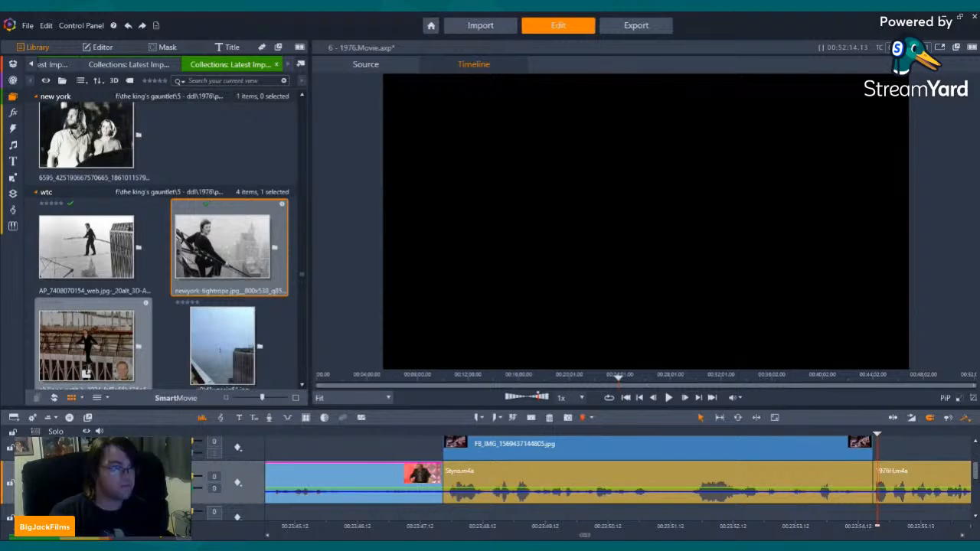
Play from near the end of the fallen Kong photo into the 1976H.m4a narration, and return to the narration's start.
click(840, 469)
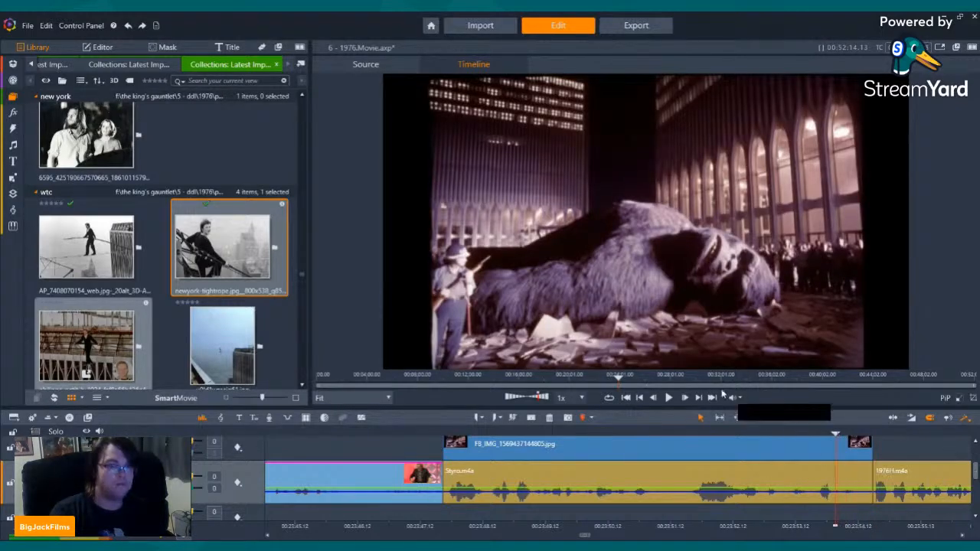
click(668, 398)
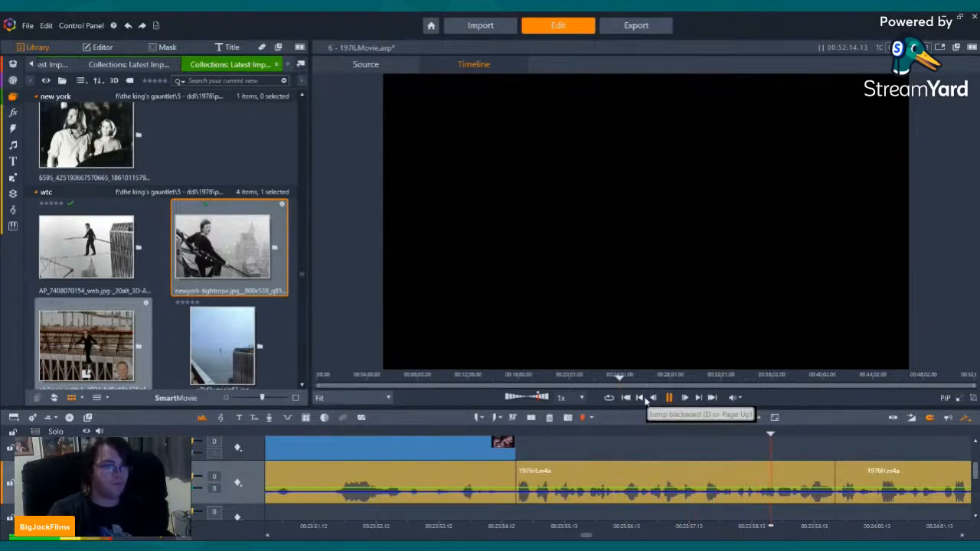
click(650, 398)
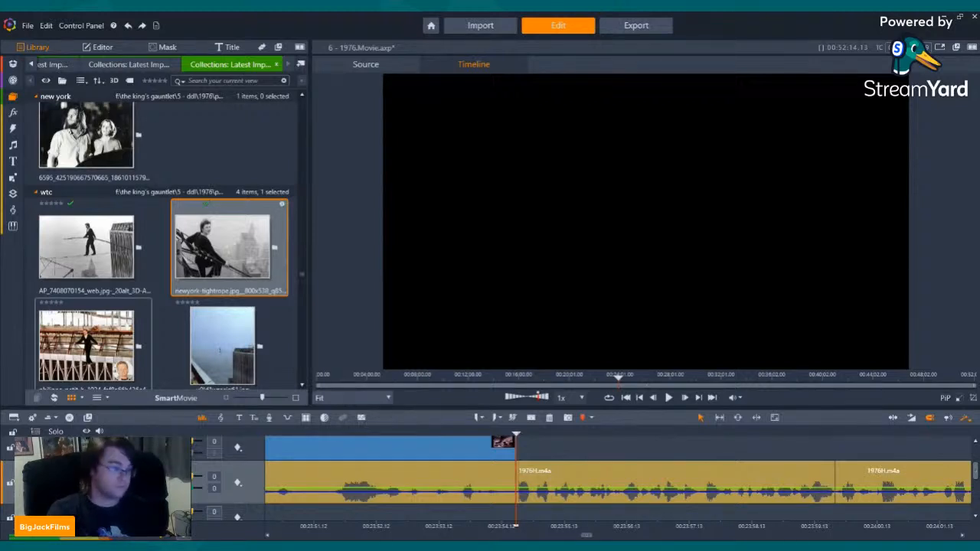
Look through the styrofoam folder, previewing the Italian theme park post and the black-and-white photos KING-KONG-NYLAF152594-24.jpg and KING-KONG-NYC-LAF-152595-6.jpg.
drag(294, 167, 268, 153)
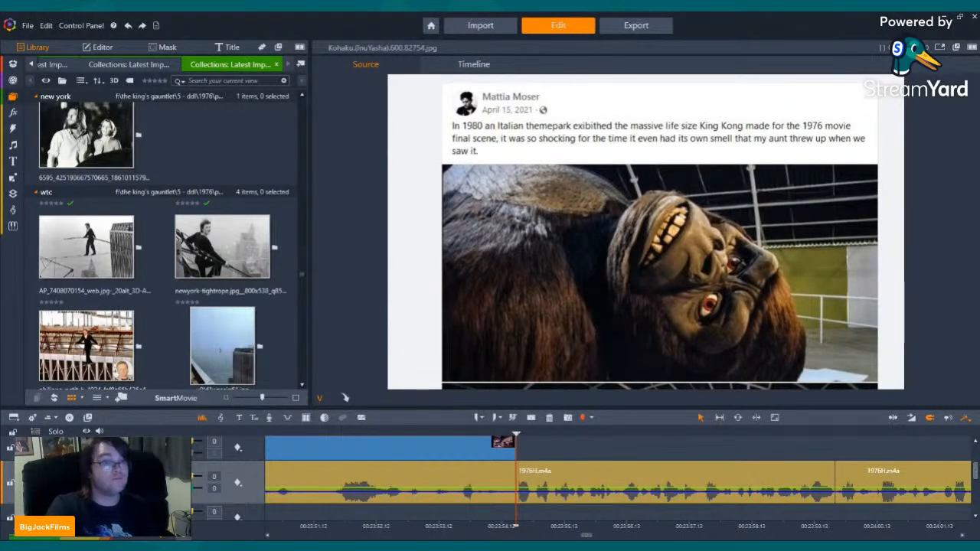
click(242, 151)
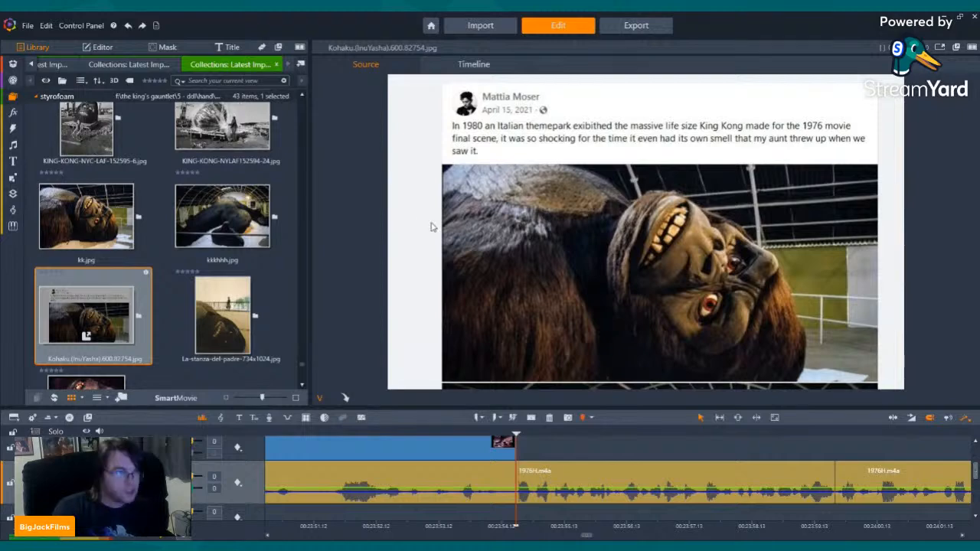
scroll(230, 222, up, 3)
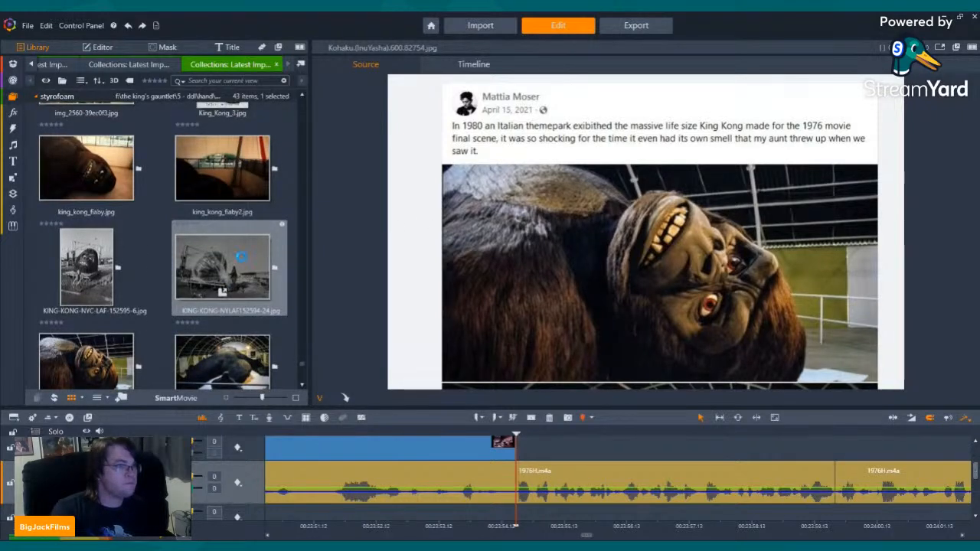
click(240, 260)
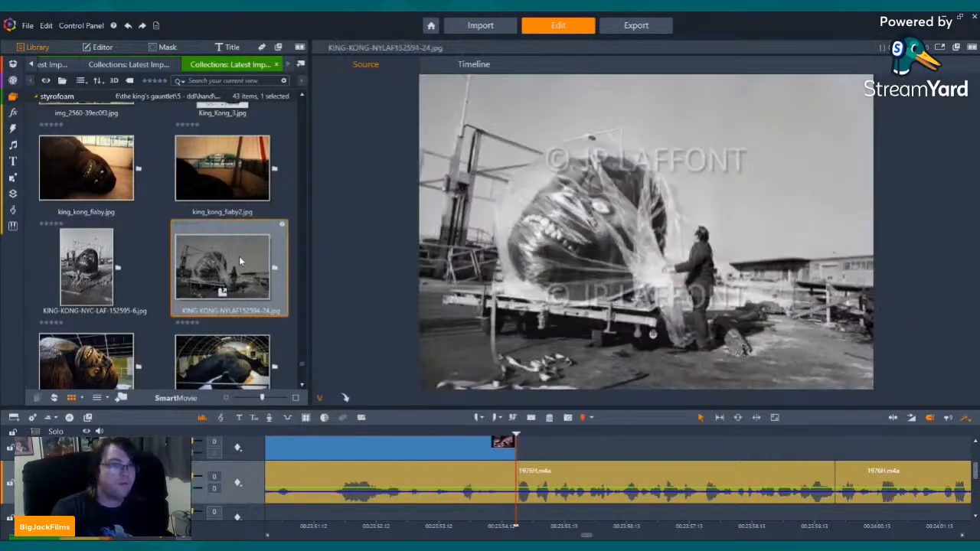
click(97, 270)
scroll(119, 261, up, 2)
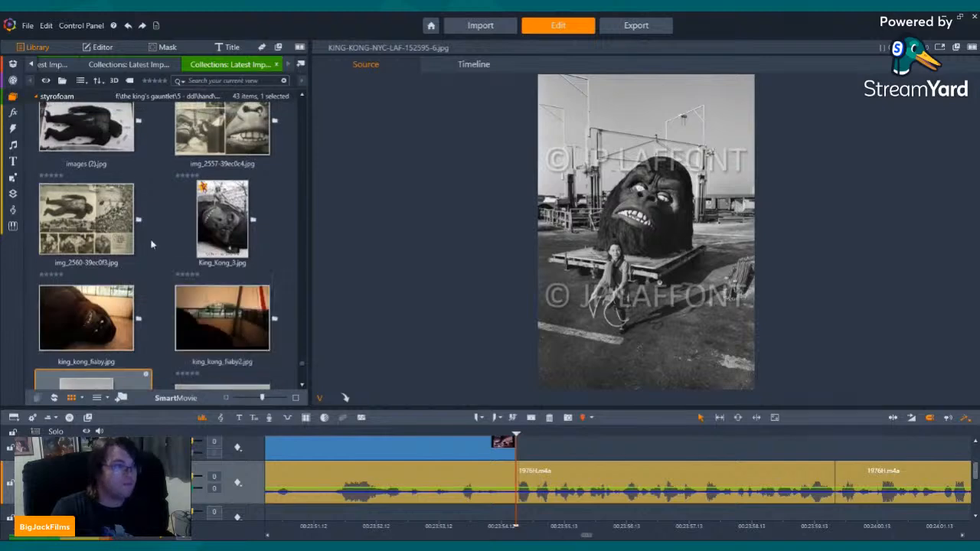
Preview the magazine spreads img_2560-39ec0f3.jpg and img_2557-39ec0c4.jpg and the photo of two workers with the plastic-wrapped head.
click(96, 213)
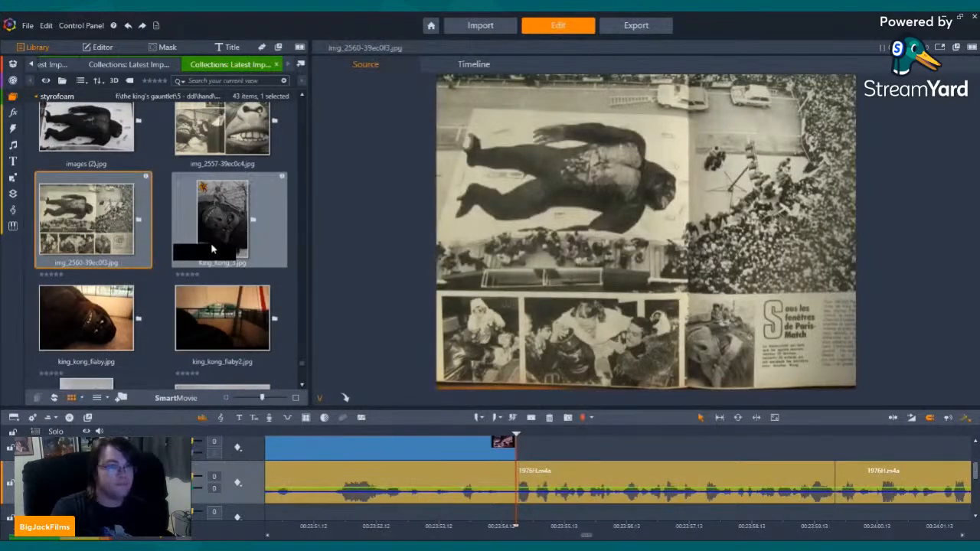
scroll(205, 324, up, 3)
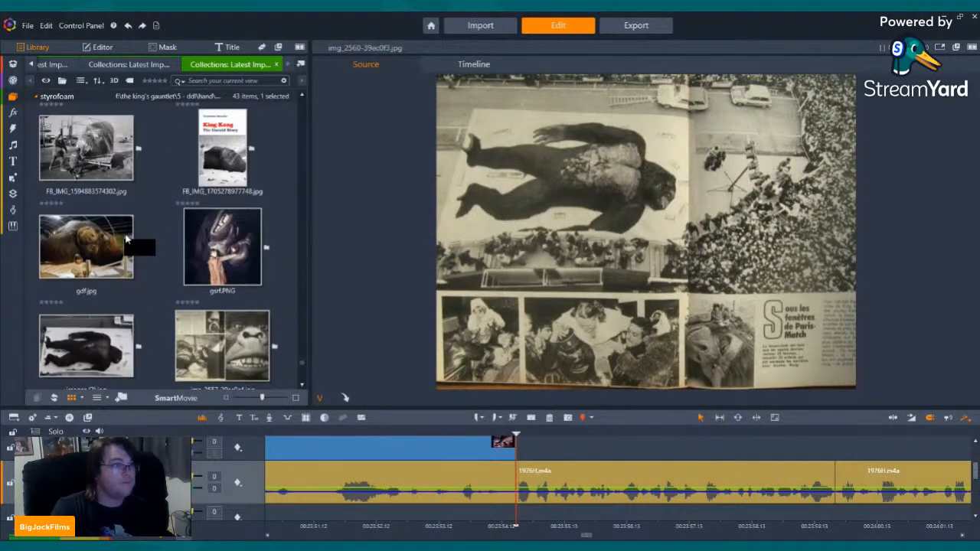
click(205, 326)
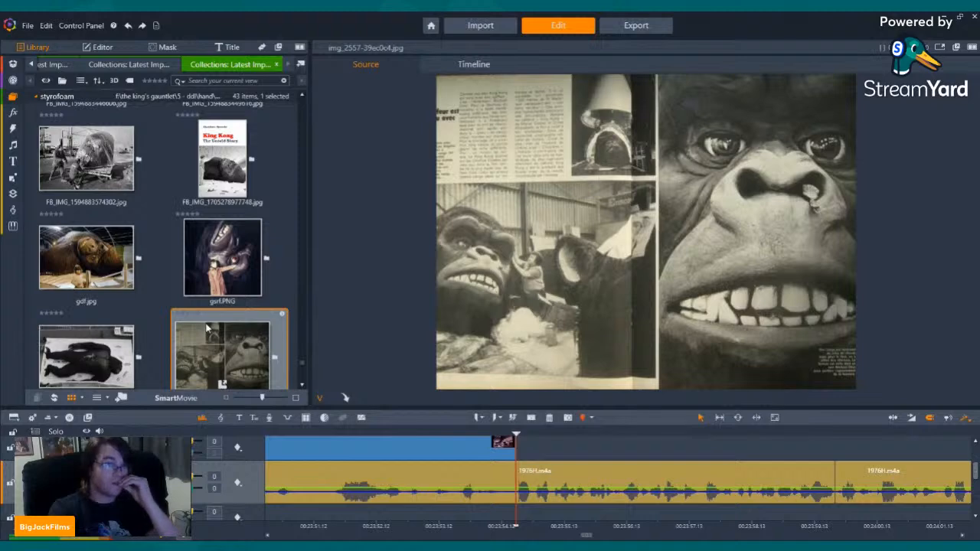
scroll(189, 334, up, 2)
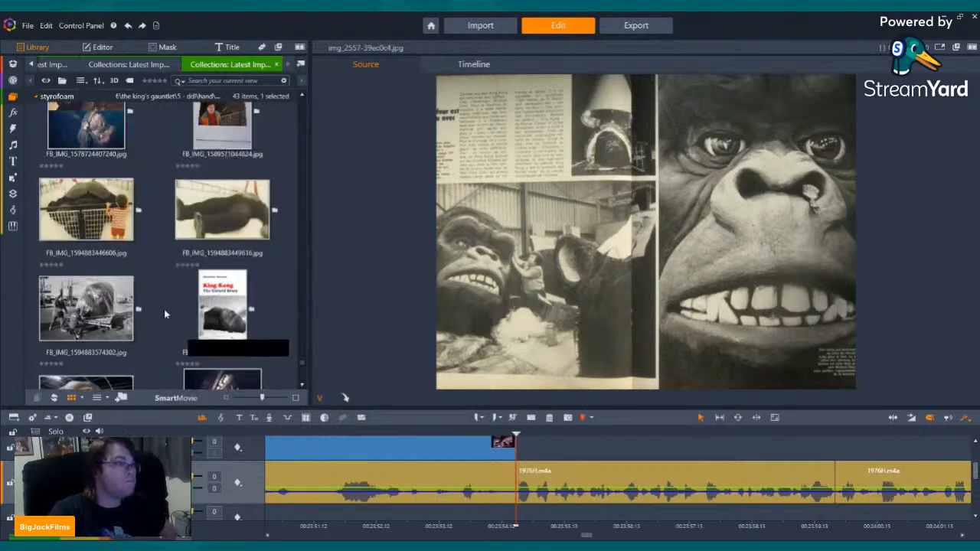
click(115, 315)
scroll(124, 280, up, 3)
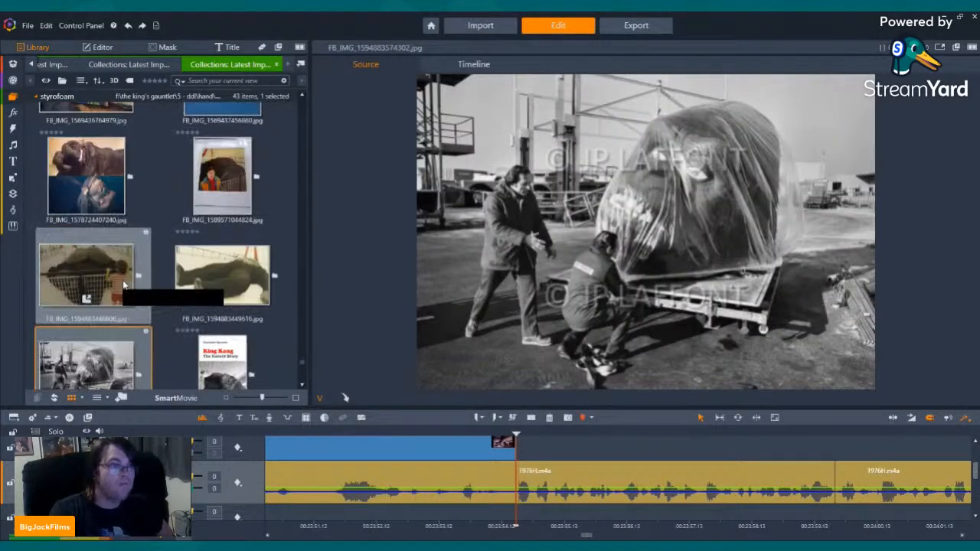
scroll(125, 269, down, 2)
scroll(125, 268, up, 5)
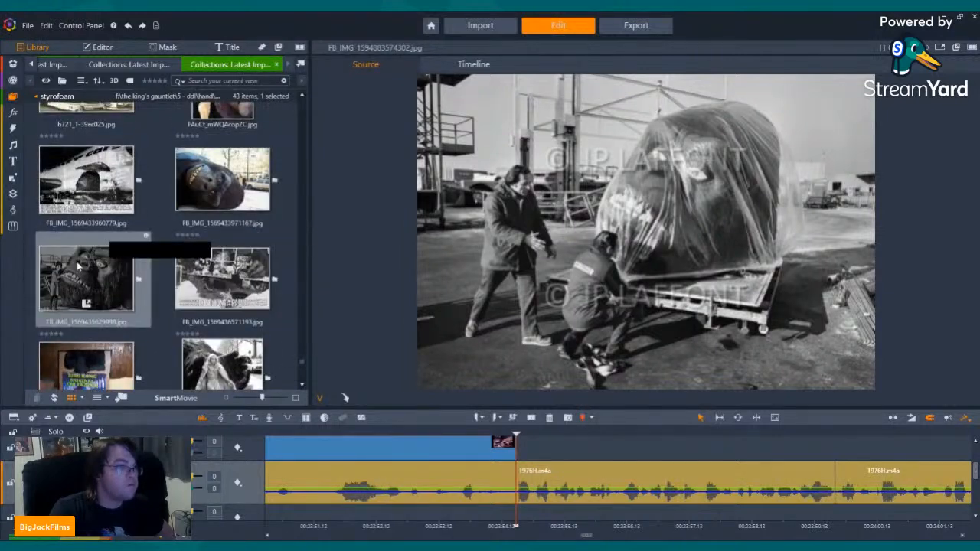
Preview the "King Kong a Paris" page, the two Air France cargo plane photos and the "King Kong en Palermo" article.
click(201, 269)
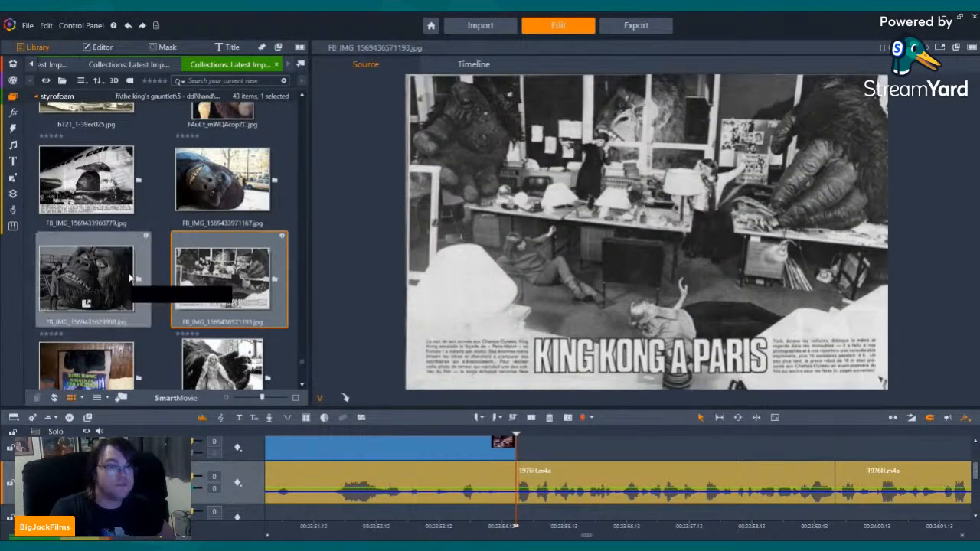
click(113, 181)
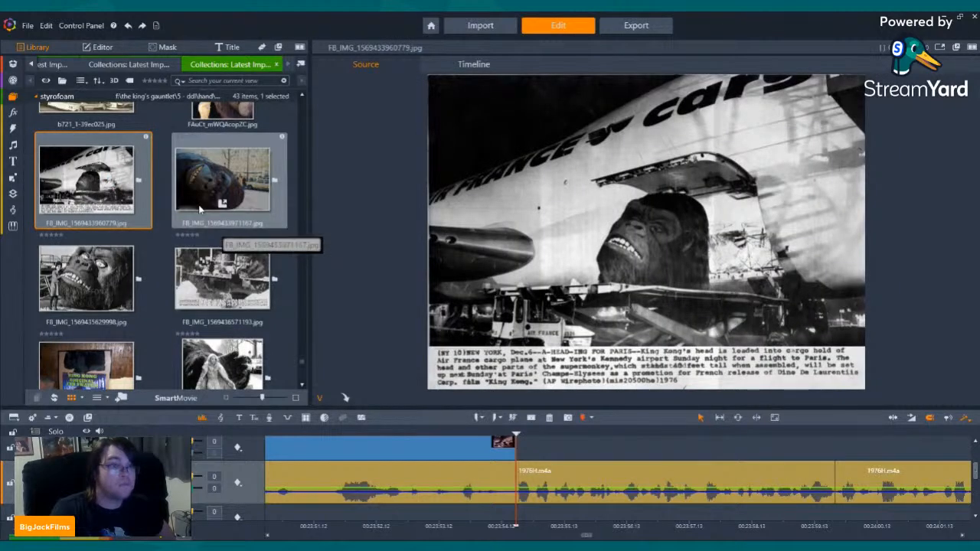
scroll(142, 229, up, 2)
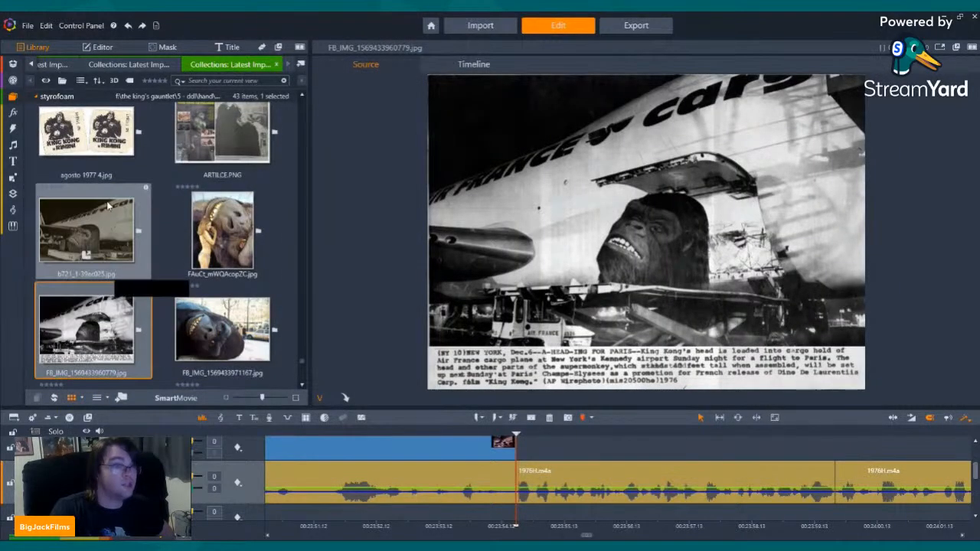
click(107, 205)
scroll(132, 290, up, 2)
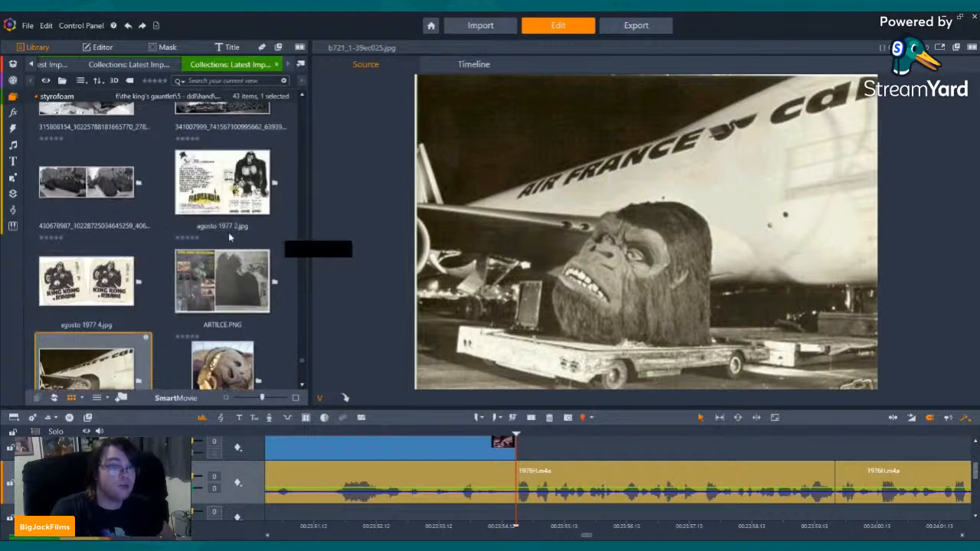
click(246, 287)
scroll(153, 283, up, 2)
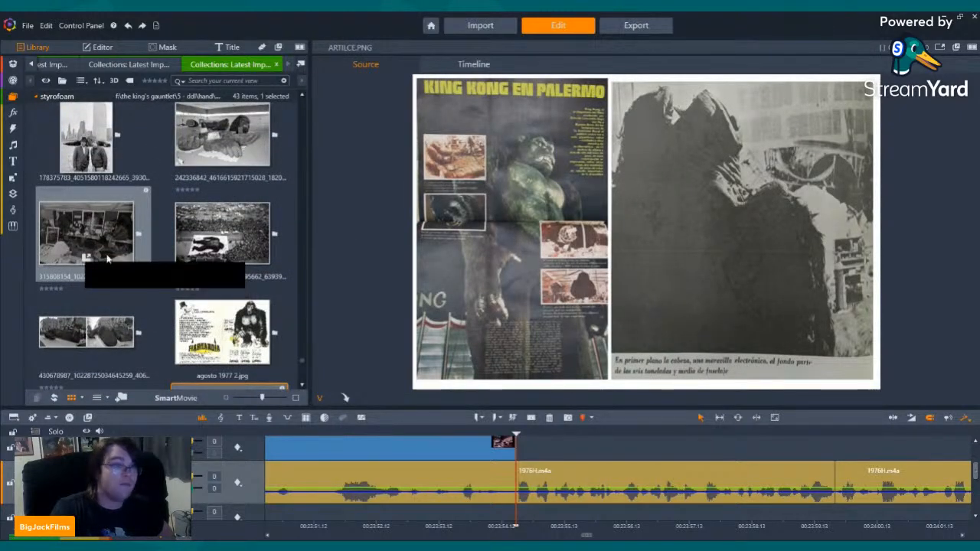
Check the start of the styrofoam folder and preview the photo of Kong's head and hands laid out in a hall.
scroll(201, 287, up, 4)
scroll(201, 288, up, 2)
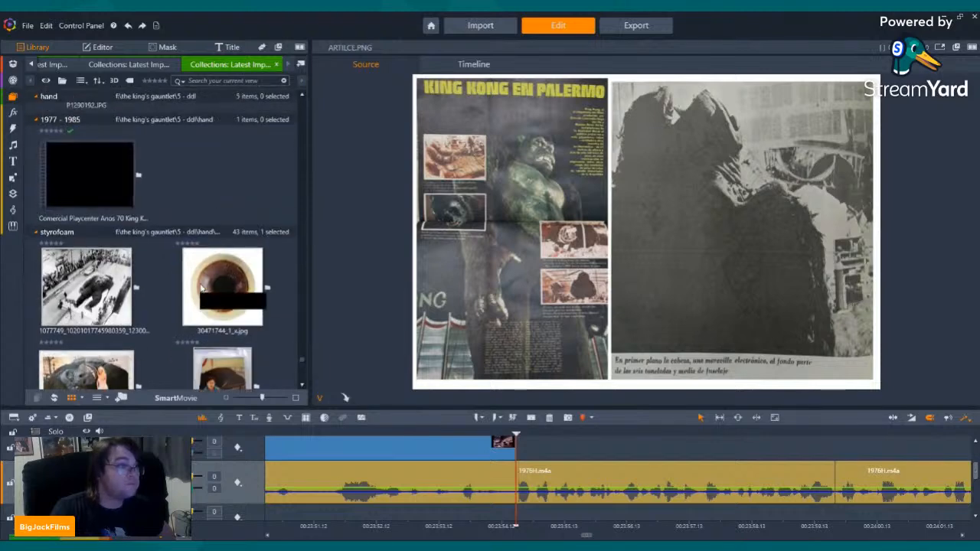
scroll(202, 287, down, 5)
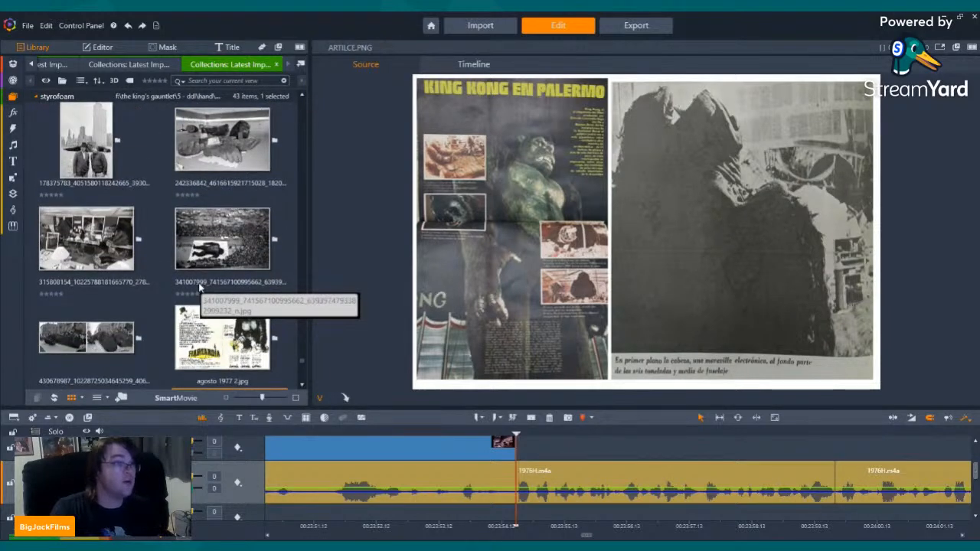
click(199, 147)
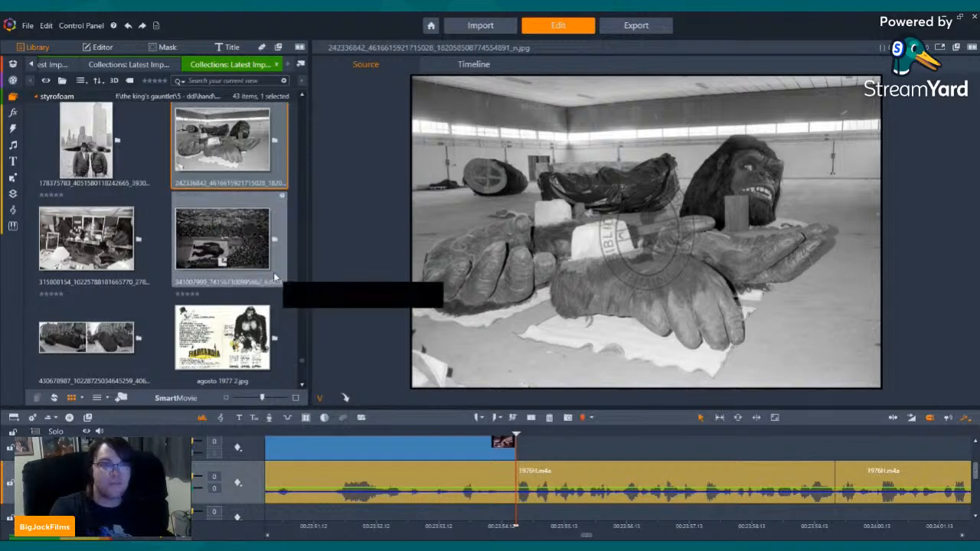
Compare the Air France photos and place FB_IMG_1569433960779.jpg above the start of the 1976H.m4a narration, directly after the fallen Kong photo.
scroll(115, 281, down, 3)
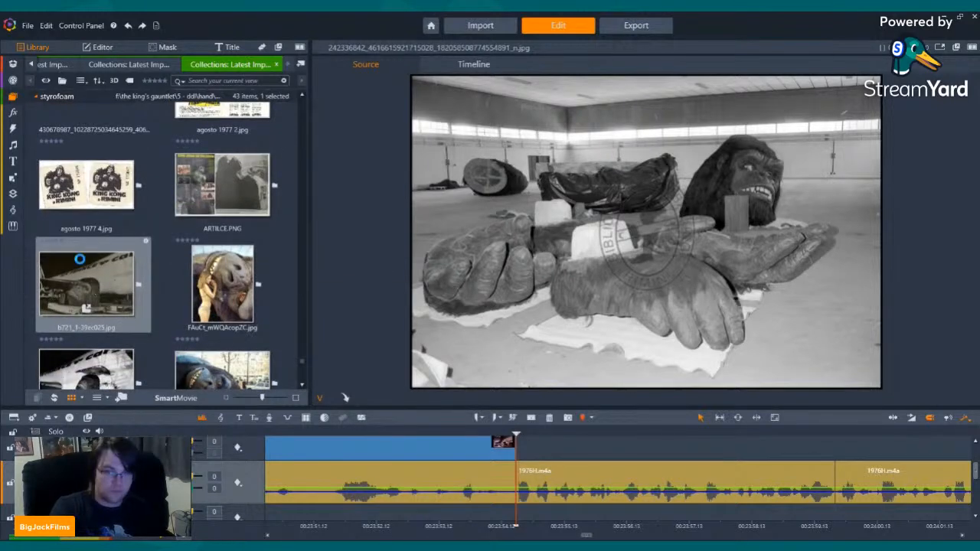
click(82, 264)
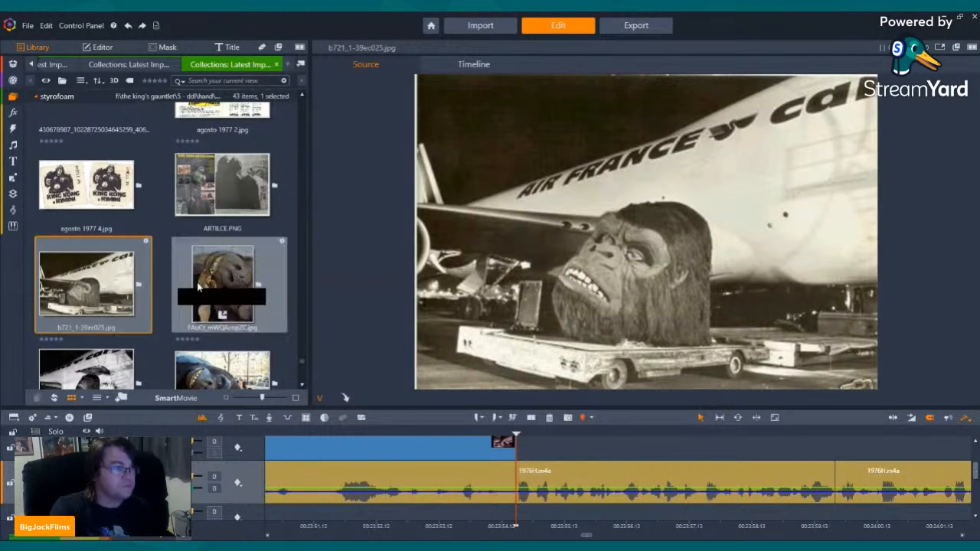
scroll(91, 245, down, 3)
drag(96, 228, 527, 448)
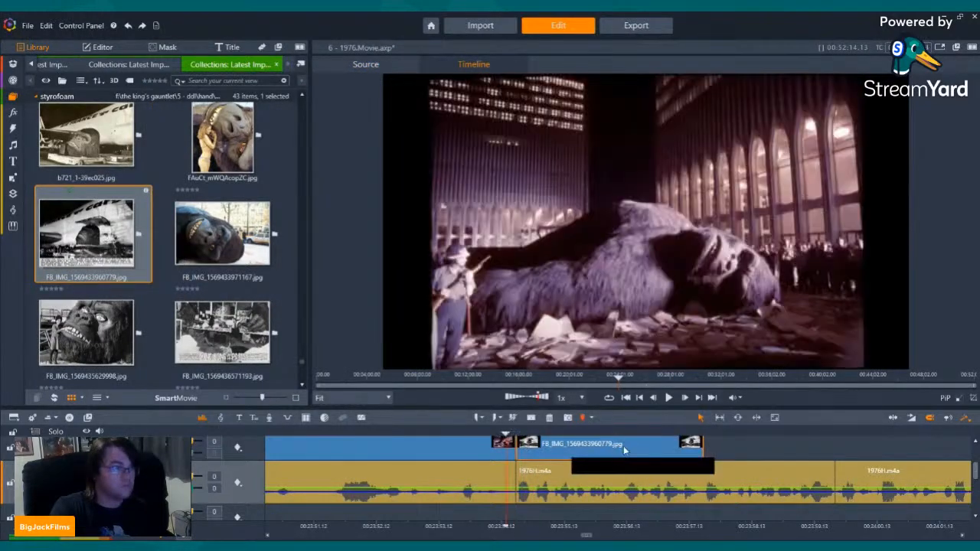
Play through the 1976H.m4a narration and delete FB_IMG_1569433960779.jpg from above its start.
click(669, 398)
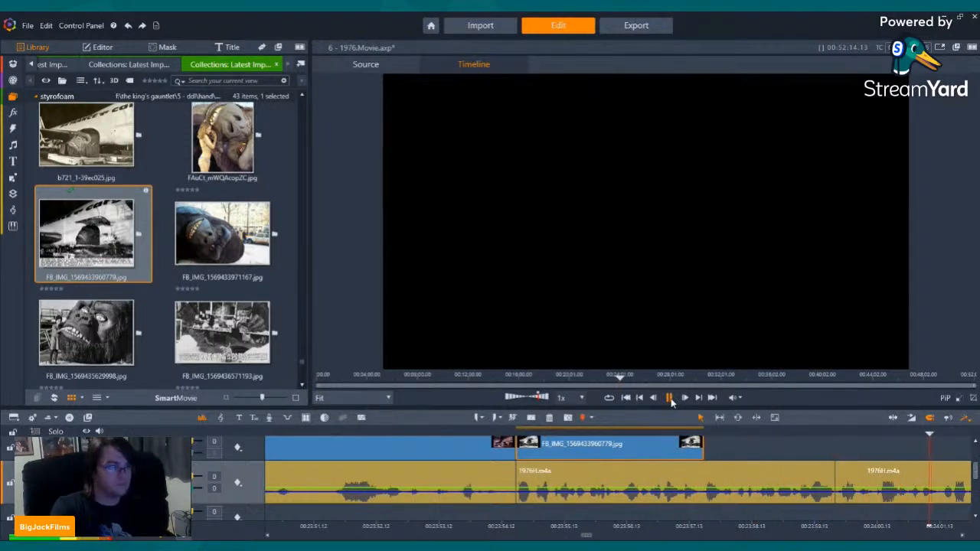
click(669, 398)
key(Delete)
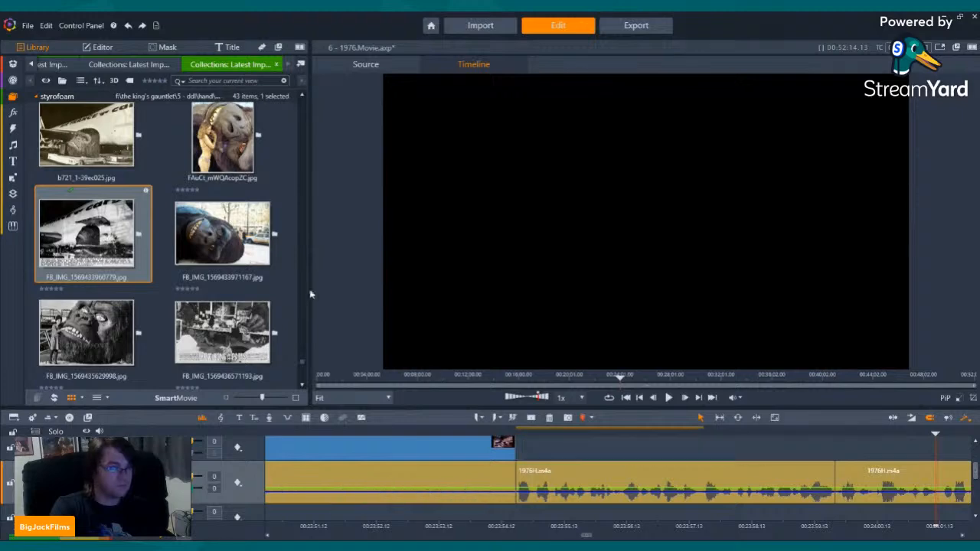
Preview the "King Kong a Paris" page, Kong's head on the street, the woman in the fur coat, the plastic-wrapped head and img_2557-39ec0c4.jpg.
click(222, 334)
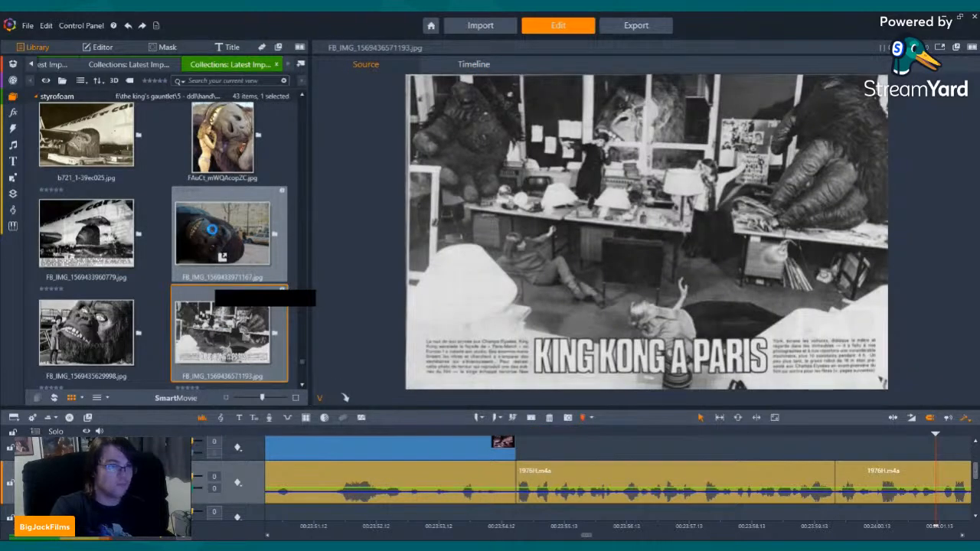
click(214, 233)
scroll(215, 233, down, 5)
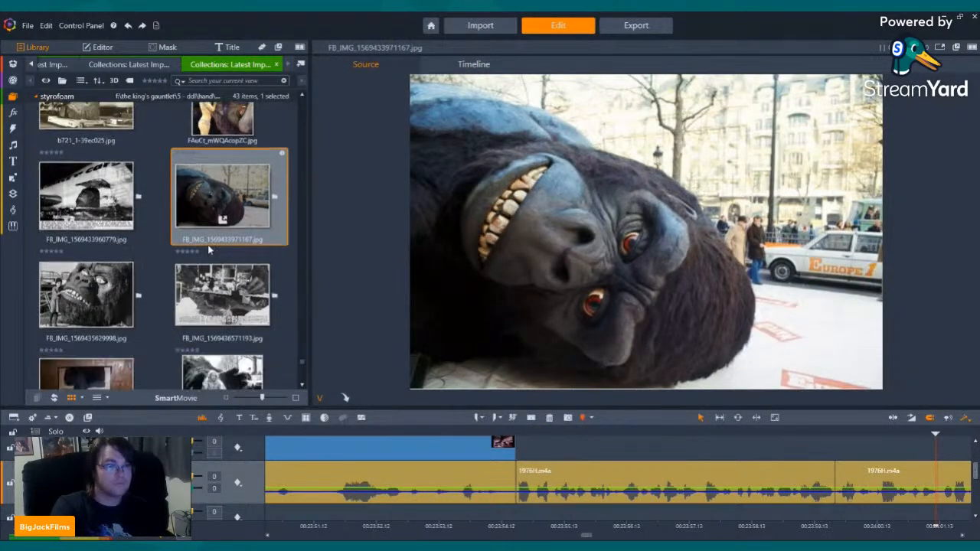
click(211, 144)
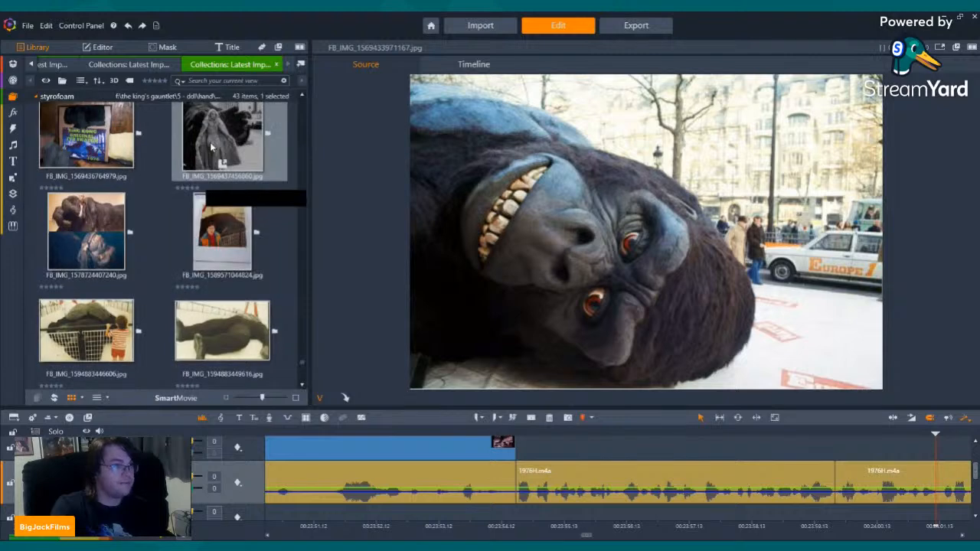
scroll(229, 184, down, 3)
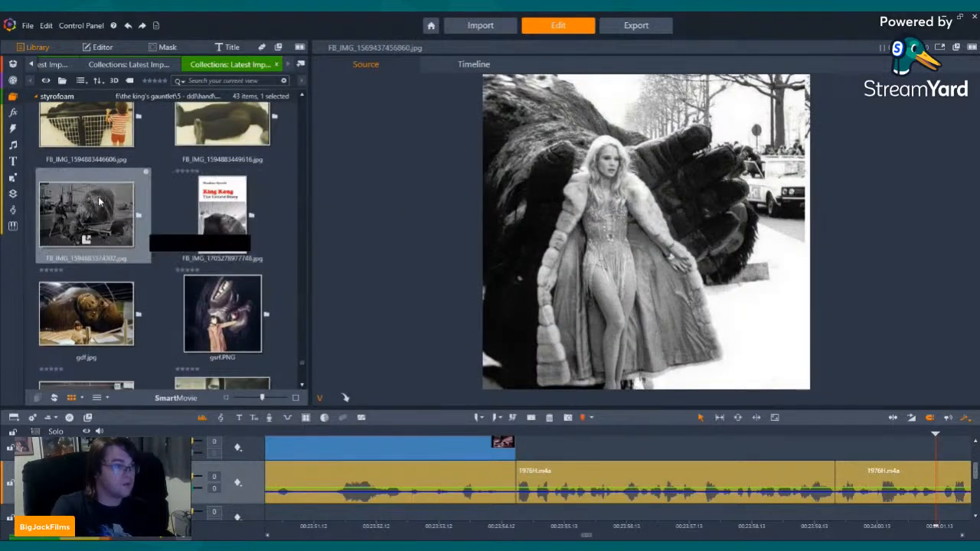
click(151, 215)
scroll(176, 230, down, 5)
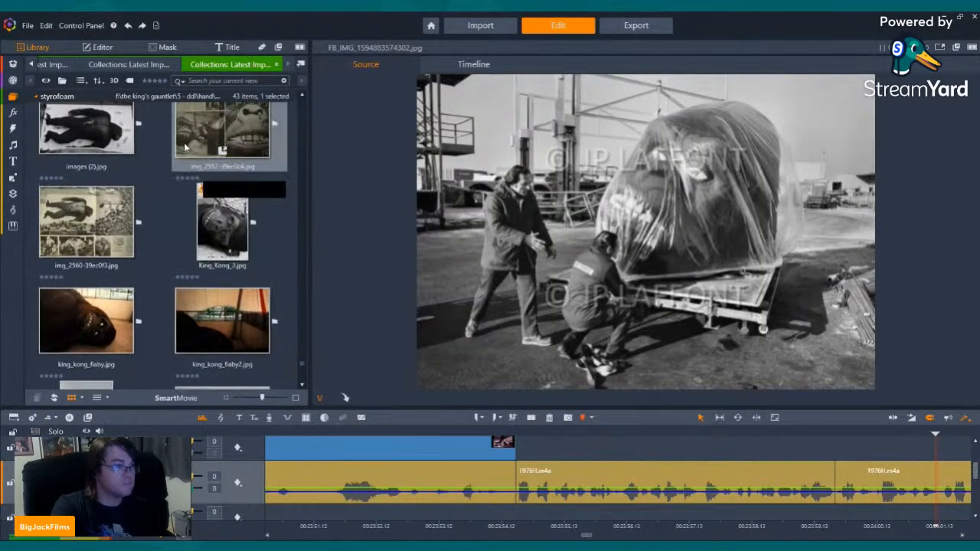
click(213, 131)
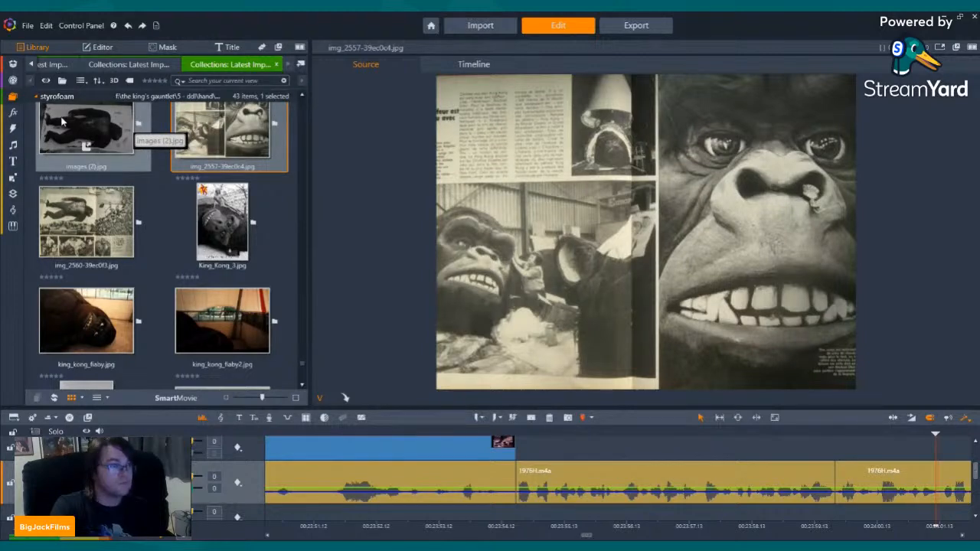
Place img_2560-39ec0f3.jpg above the start of the 1976H.m4a narration and img_2557-39ec0c4.jpg directly after it.
drag(67, 212, 534, 446)
drag(229, 314, 92, 139)
click(89, 126)
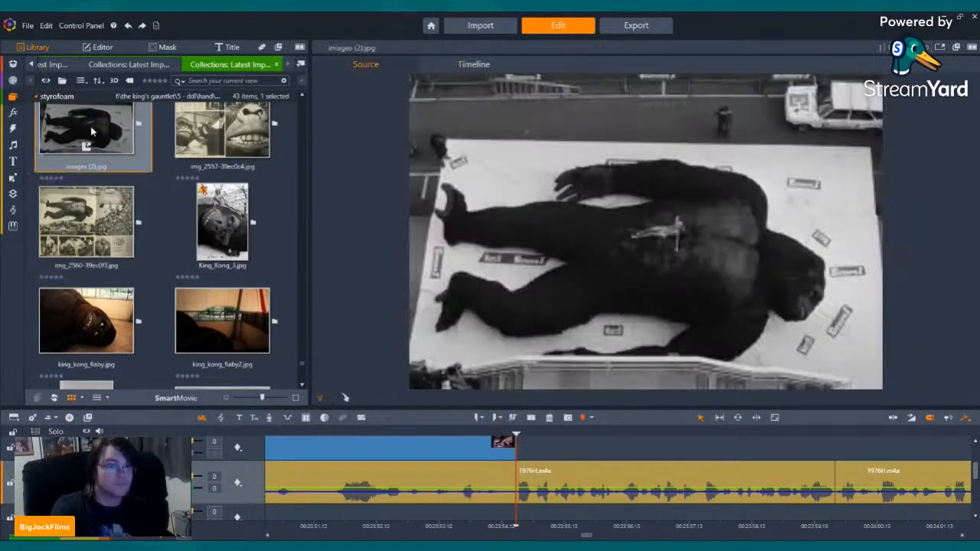
drag(88, 218, 514, 457)
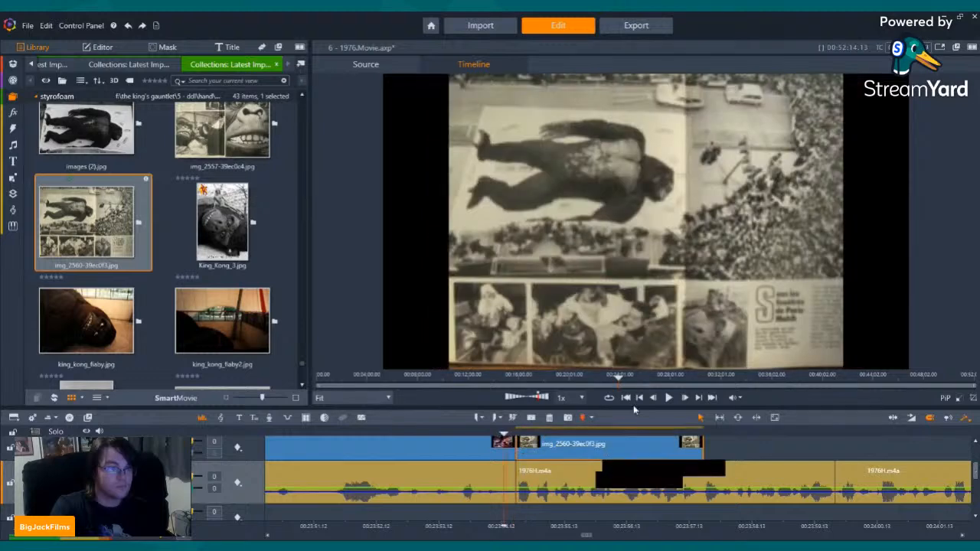
click(668, 397)
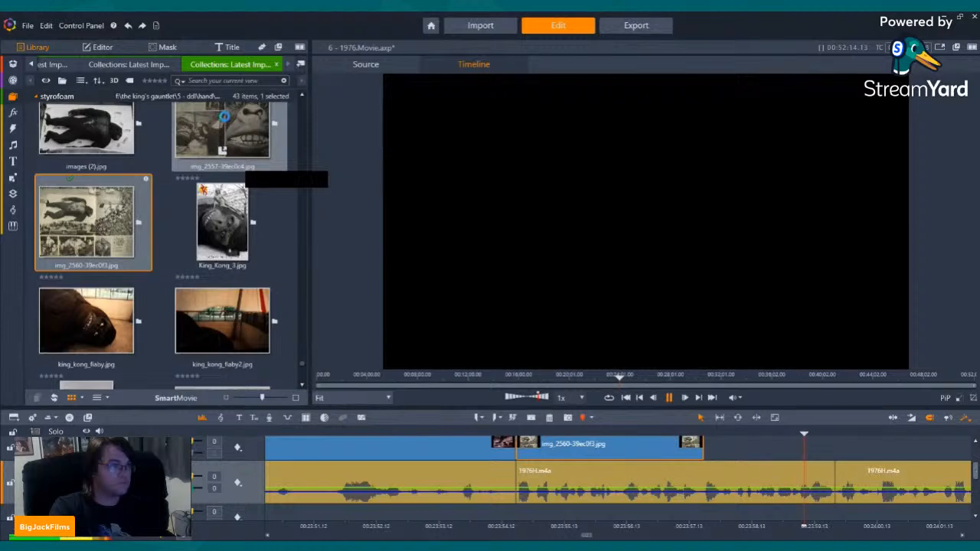
click(225, 121)
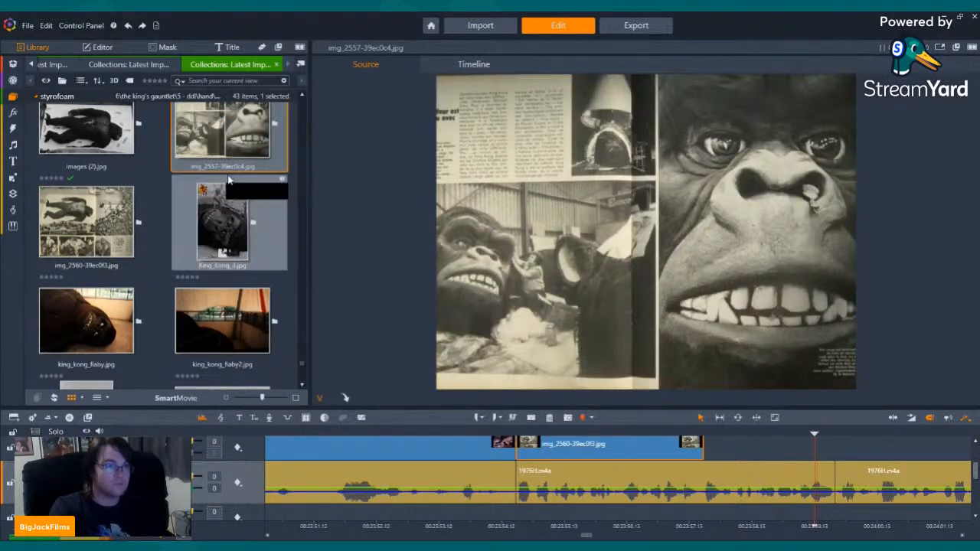
drag(228, 147, 680, 460)
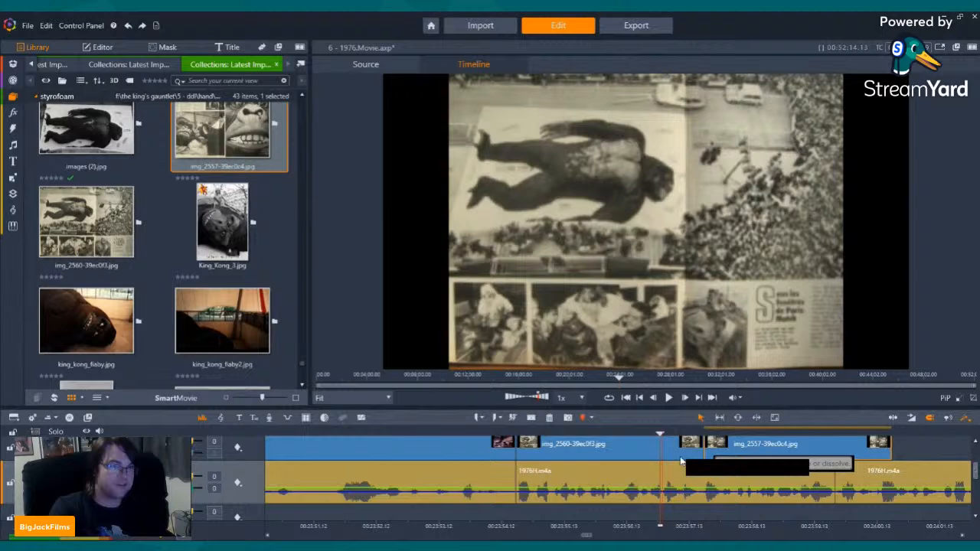
Apply Pan and Zoom to the img_2560-39ec0f3.jpg clip, filling the frame with the lying Kong and the crowd beside it.
right_click(630, 458)
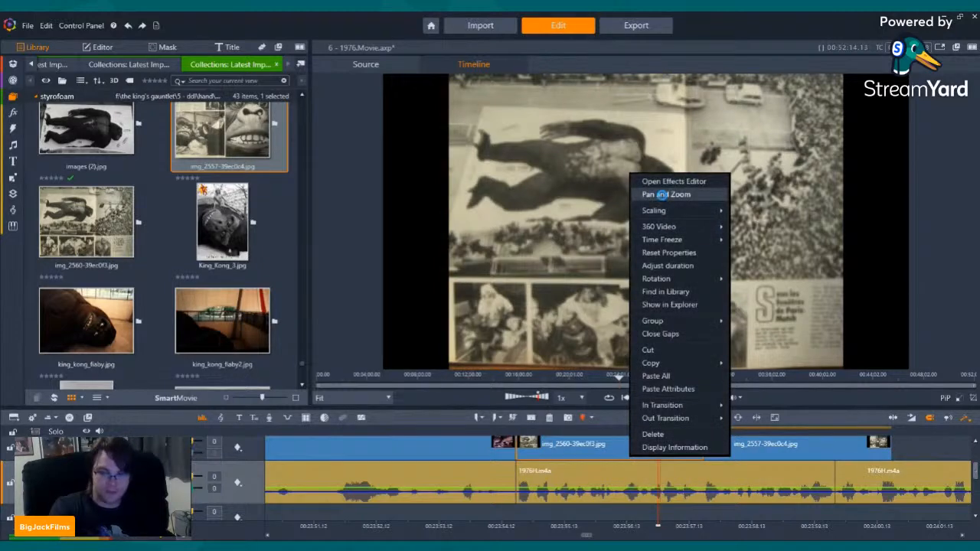
click(661, 195)
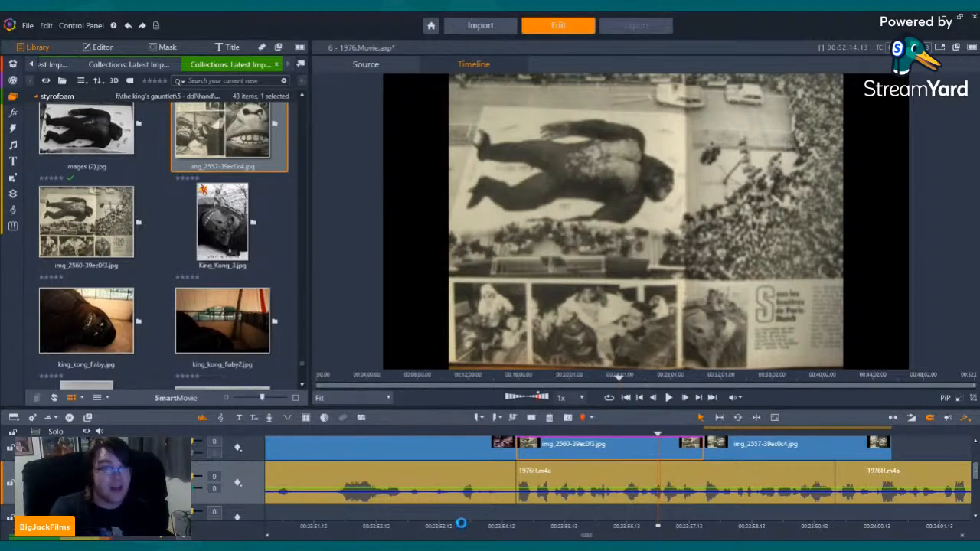
key(Left)
key(Left)
key(Left)
key(Left)
key(Left)
key(Left)
key(Left)
key(Left)
key(Left)
key(Left)
key(Left)
key(Left)
key(Left)
key(Left)
key(Left)
key(Left)
key(Left)
key(Left)
key(Left)
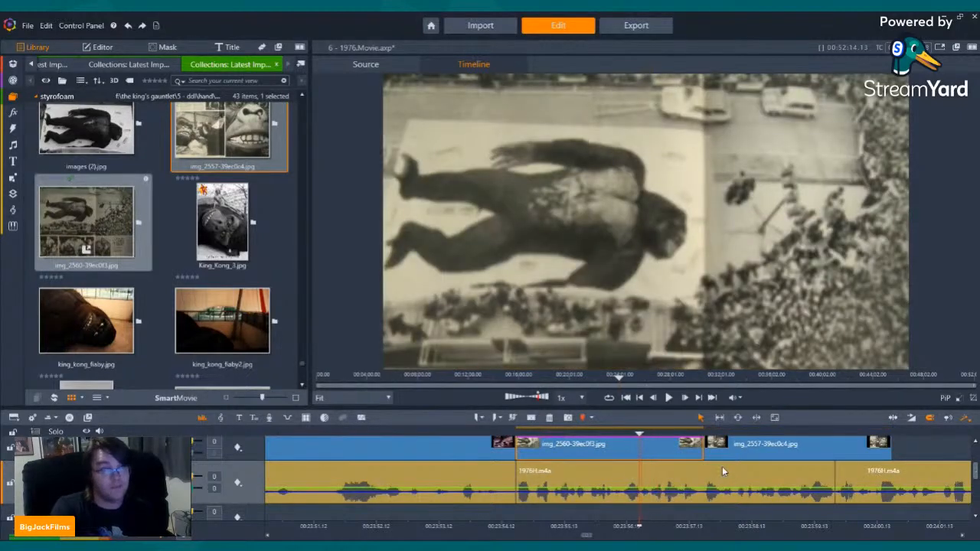
Apply Pan and Zoom to the img_2557-39ec0c4.jpg clip and give it an opening dissolve from the previous spread.
right_click(727, 452)
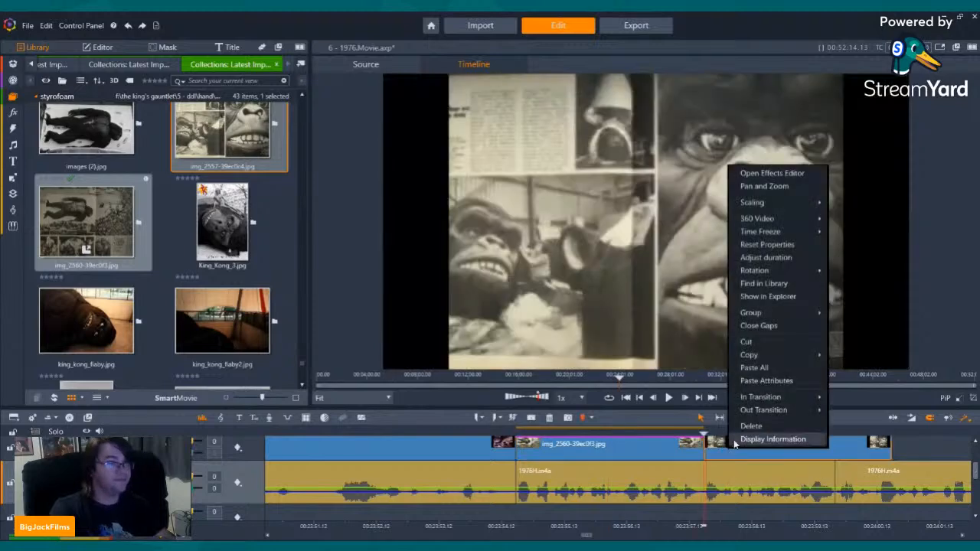
click(756, 186)
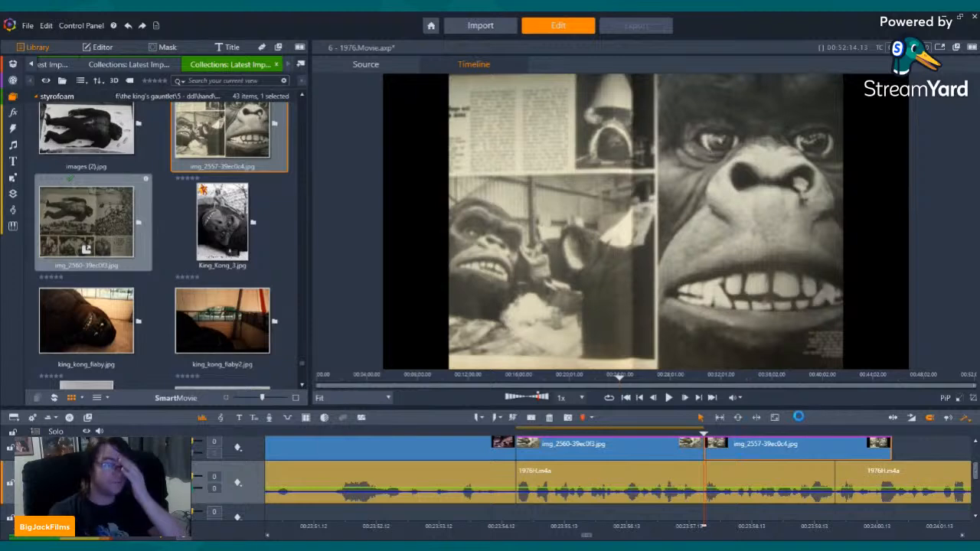
key(Left)
key(Left)
key(Left)
key(Left)
key(Left)
key(Left)
key(Left)
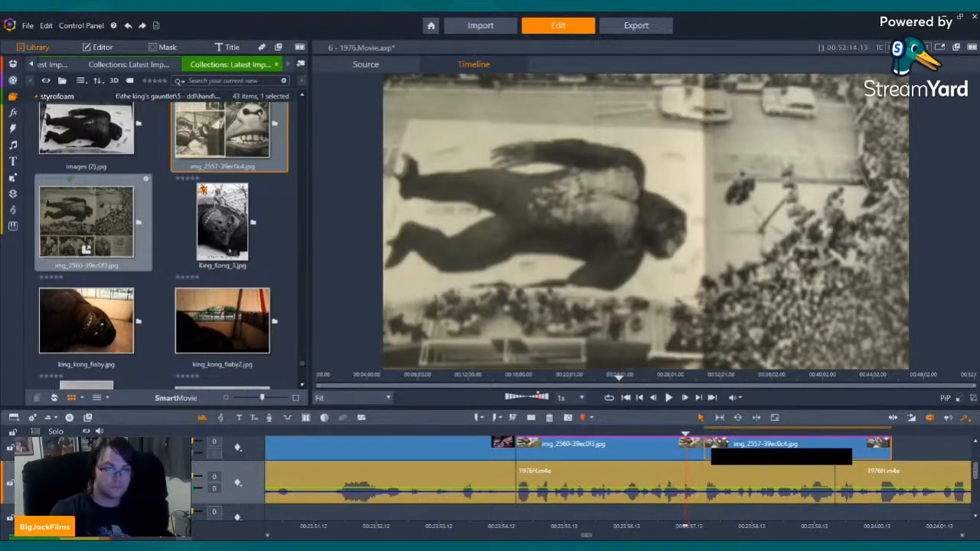
Go back to the newyork-tightrope photo under the Jeff Bridges interview and copy all of its effects.
click(454, 434)
key(Left)
key(Left)
key(Left)
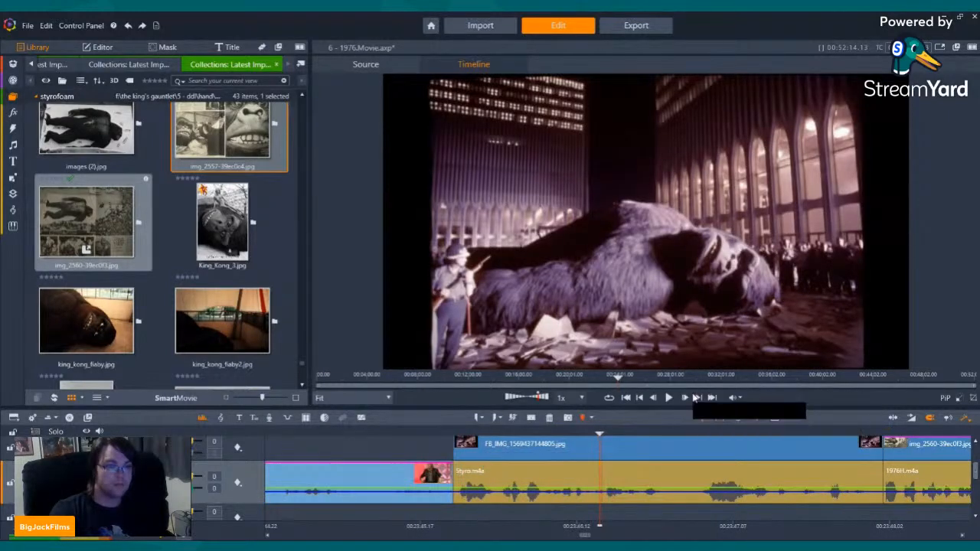
click(642, 399)
click(642, 399)
click(642, 399)
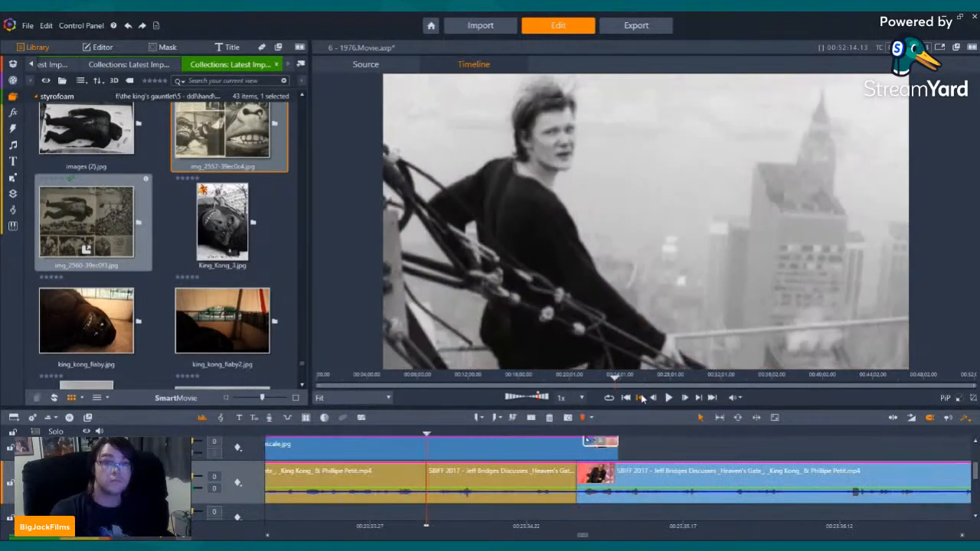
click(642, 399)
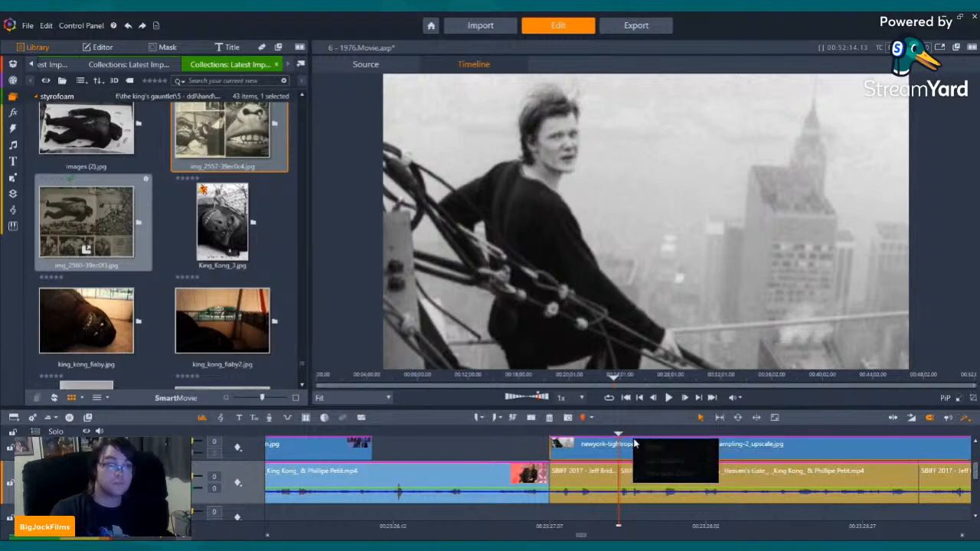
right_click(633, 442)
mouse_move(670, 449)
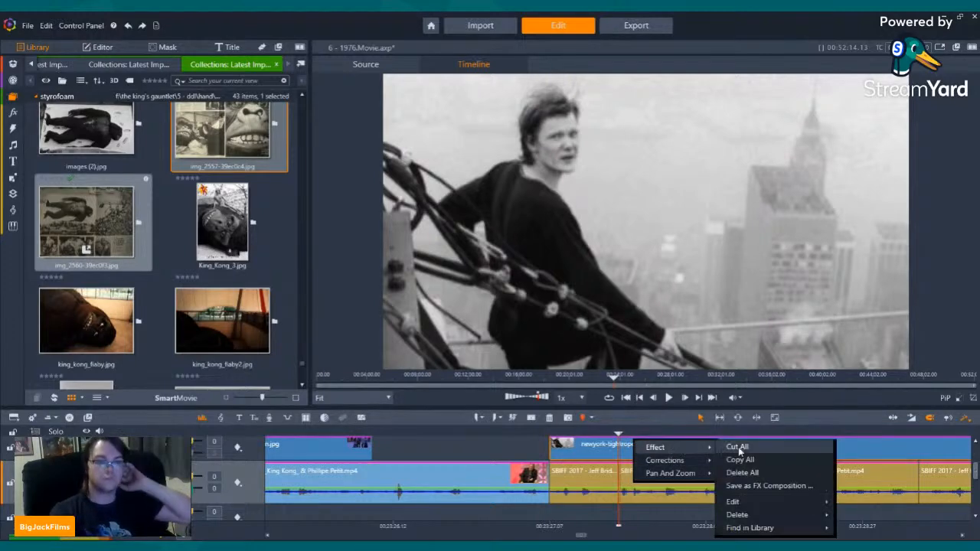
click(742, 460)
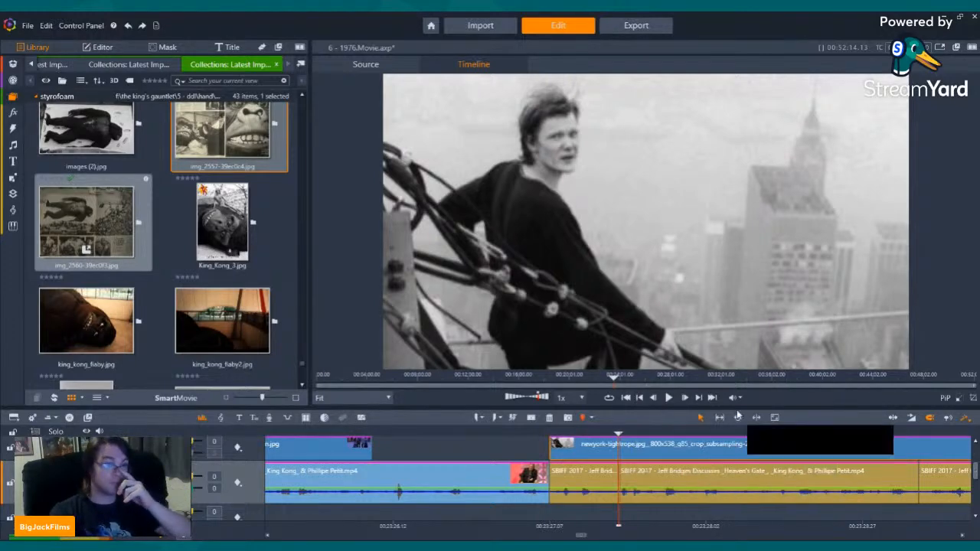
Paste the copied effects onto the two magazine spread clips, img_2560-39ec0f3.jpg and img_2557-39ec0c4.jpg.
click(698, 398)
click(699, 397)
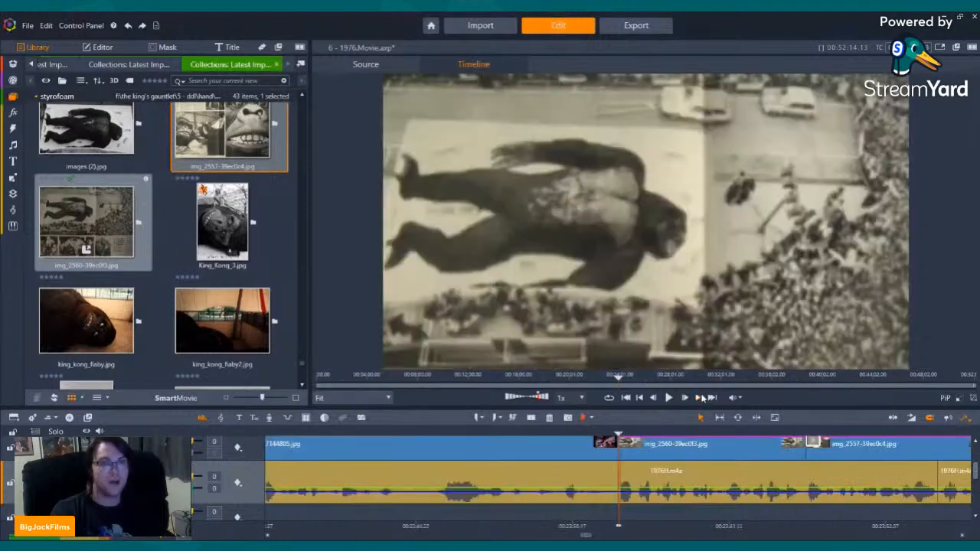
click(700, 397)
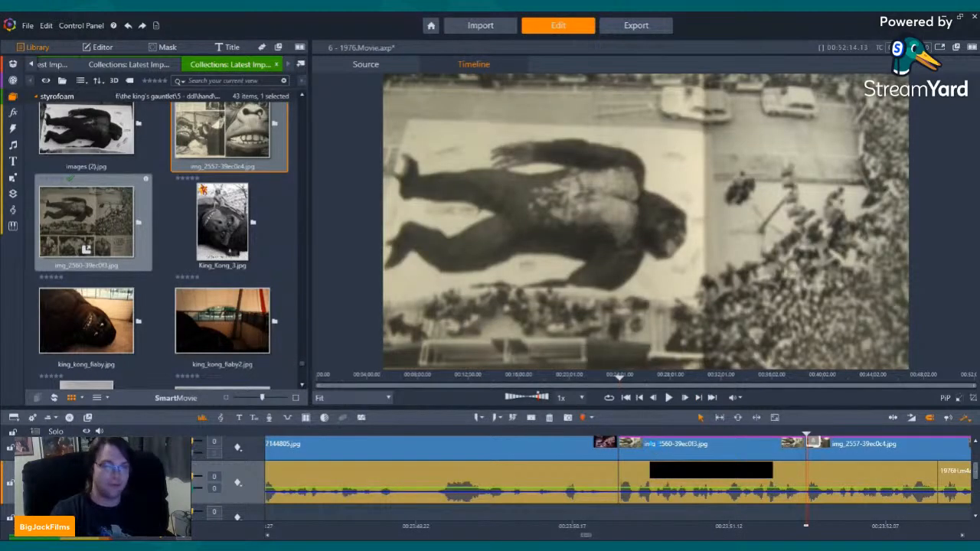
right_click(655, 447)
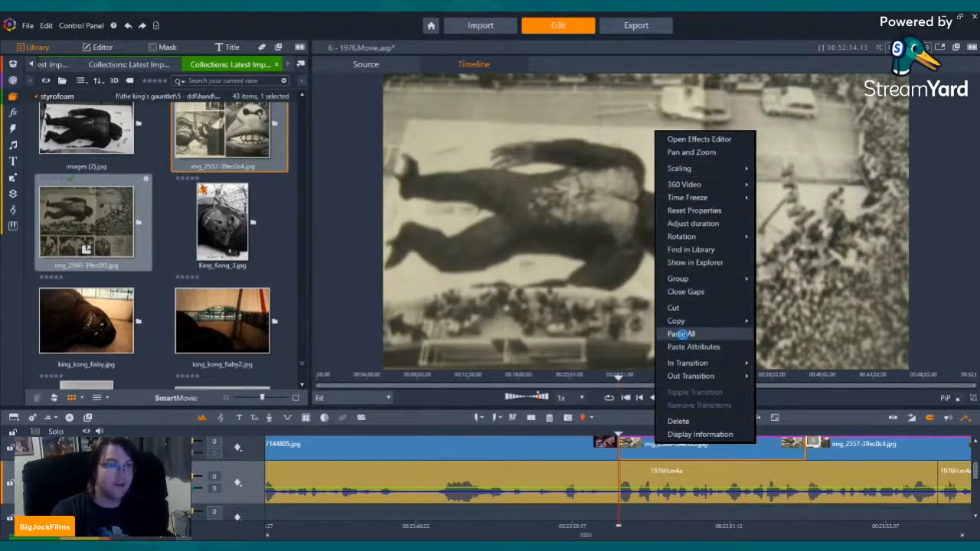
click(682, 333)
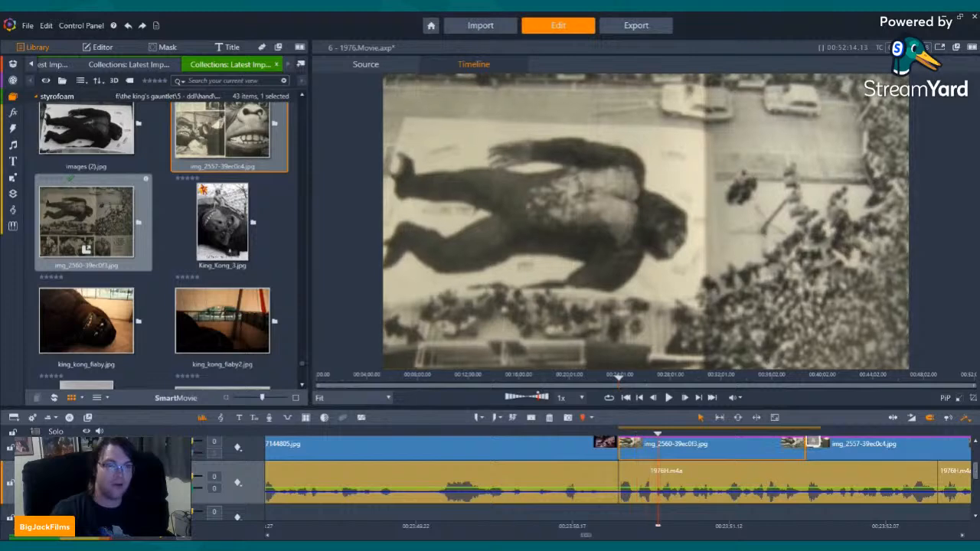
click(878, 441)
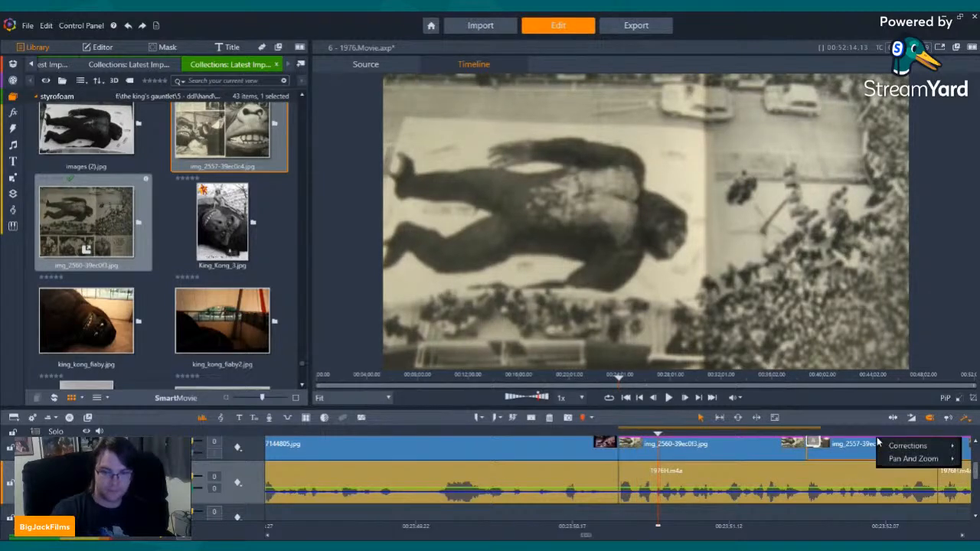
right_click(868, 455)
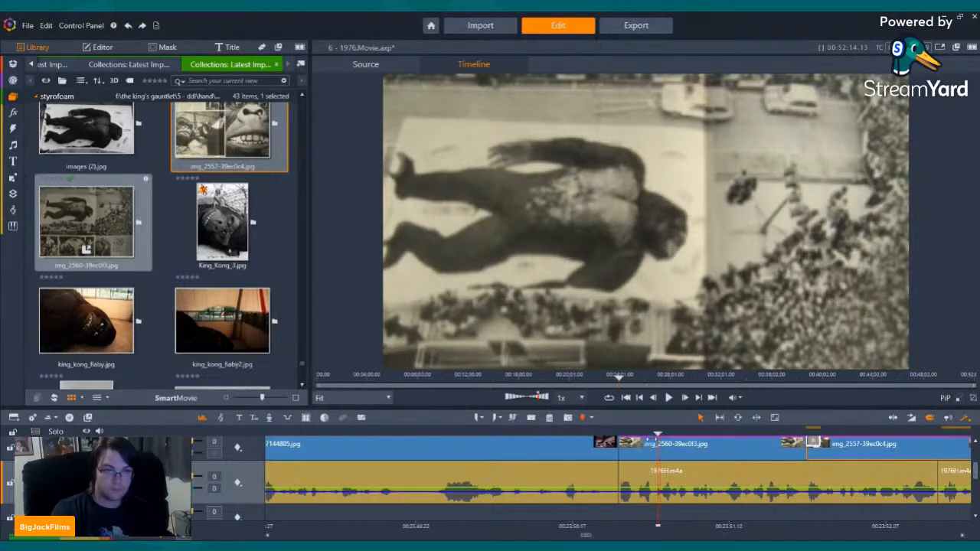
Add an opening dissolve to img_2560-39ec0f3.jpg from the fallen Kong photo and return to the start of the transition.
drag(652, 439, 650, 440)
key(Left)
key(Left)
key(Left)
key(Left)
key(Left)
key(Left)
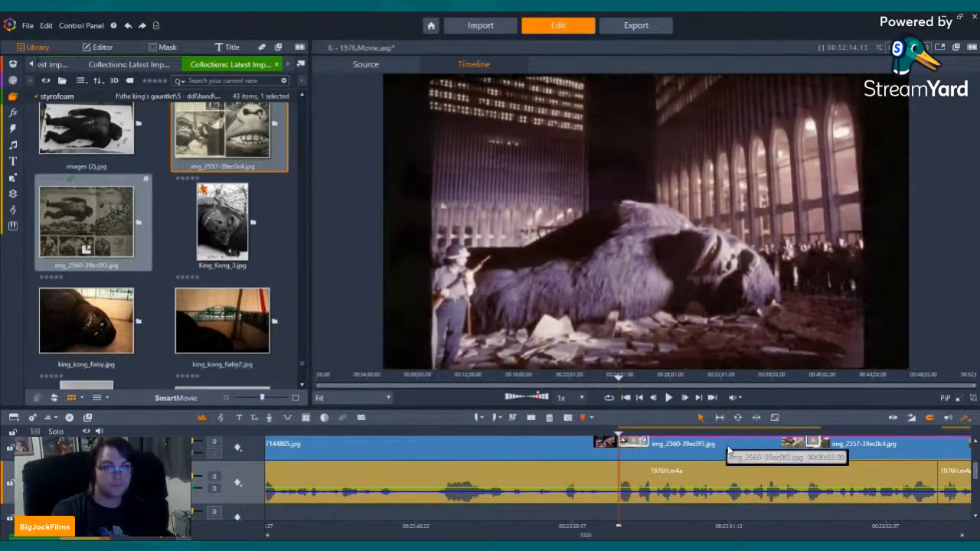
Play the magazine spreads and the uncovered 1976H.m4a narration, then return to the start of a narration segment.
click(668, 398)
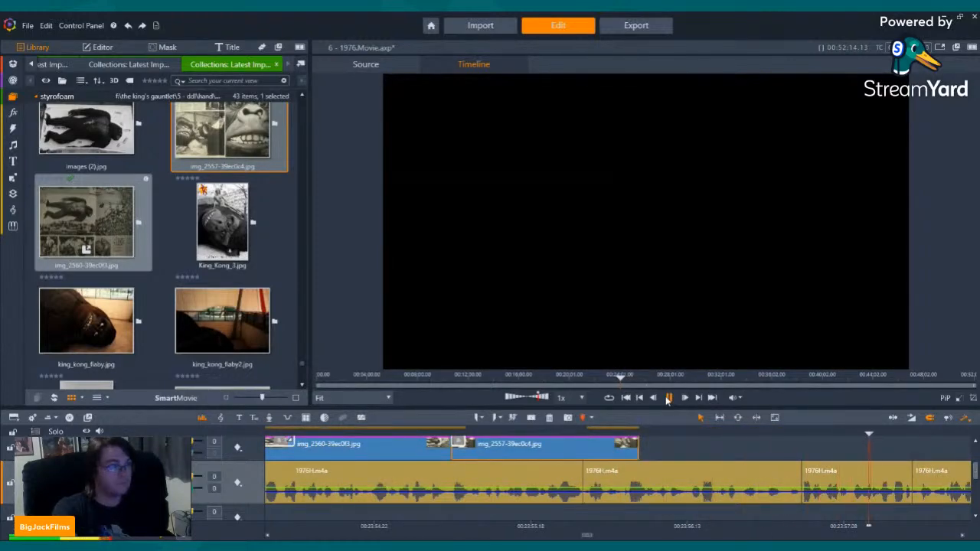
click(668, 398)
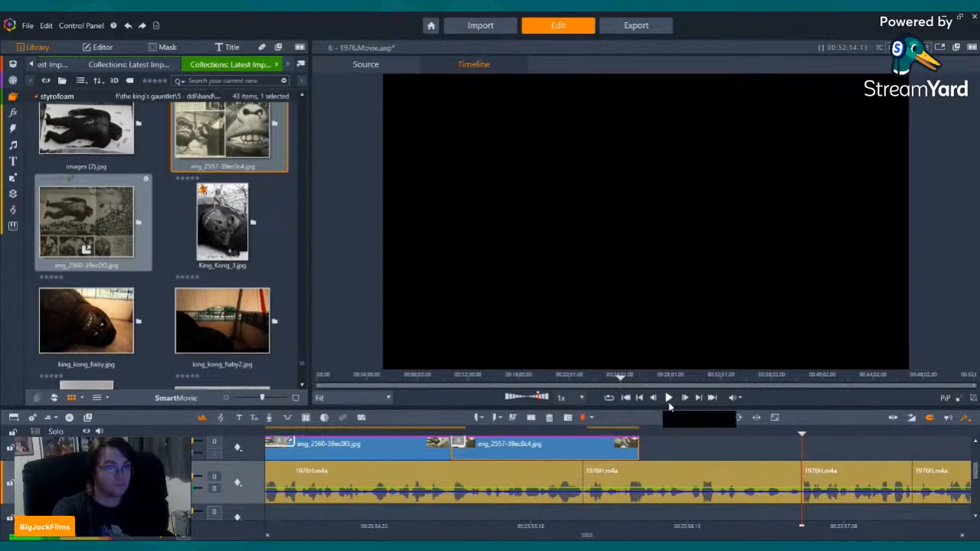
click(668, 398)
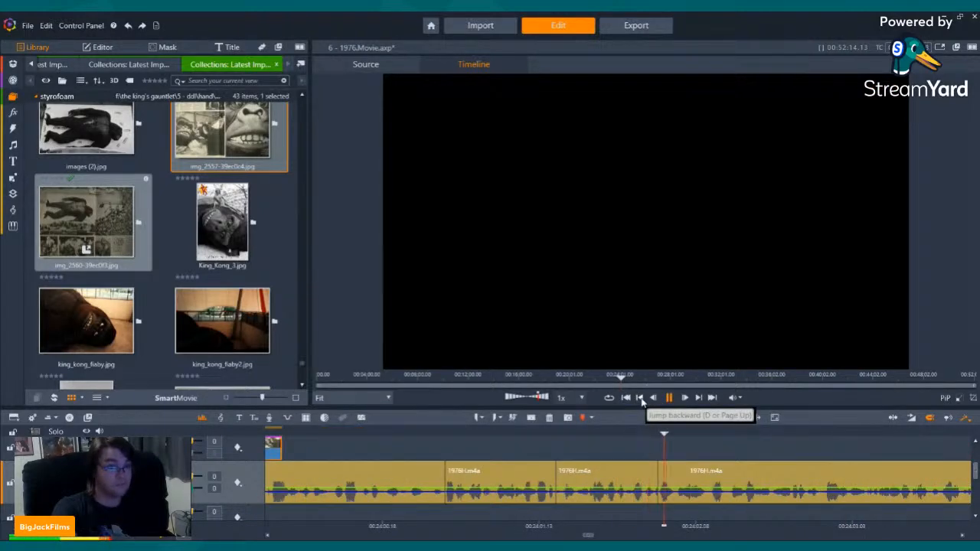
click(640, 398)
click(640, 397)
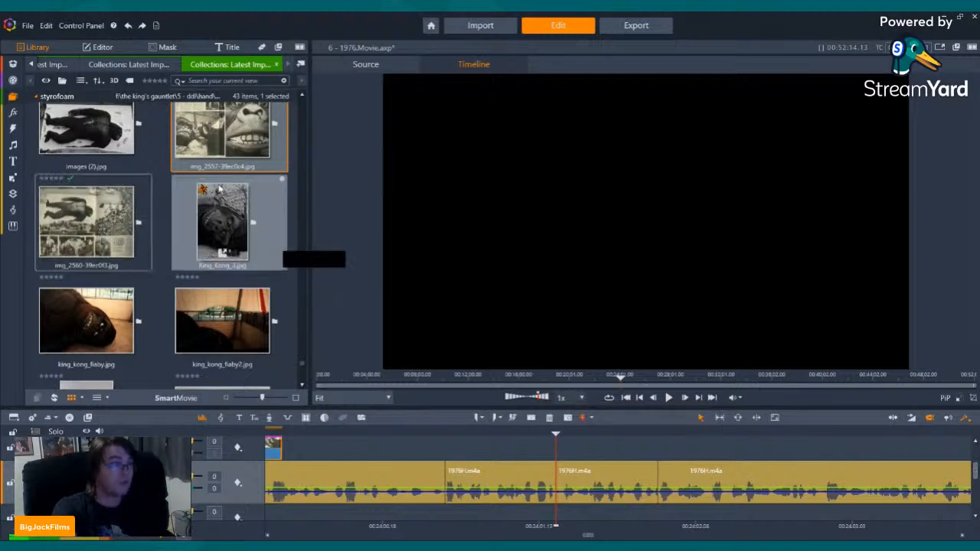
Add the warehouse photo of Kong's dismantled parts from the styrofoam folder to the video track above the 1976H.m4a narration.
scroll(220, 189, up, 5)
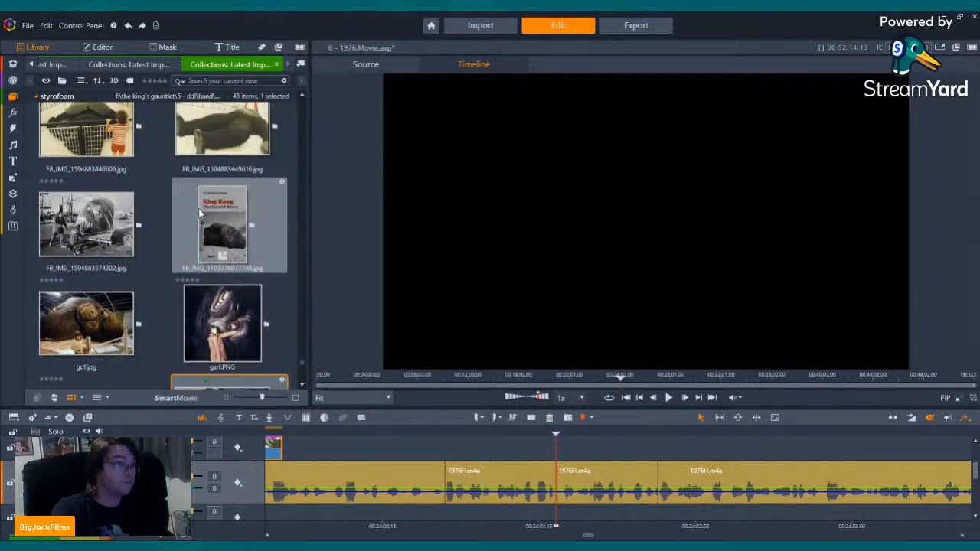
scroll(202, 229, up, 3)
scroll(219, 222, up, 3)
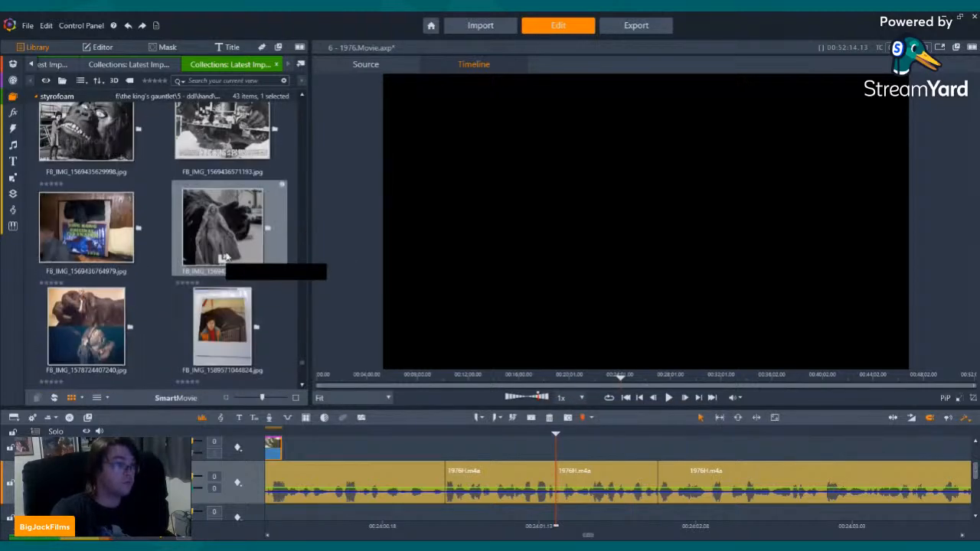
click(229, 198)
scroll(248, 225, up, 10)
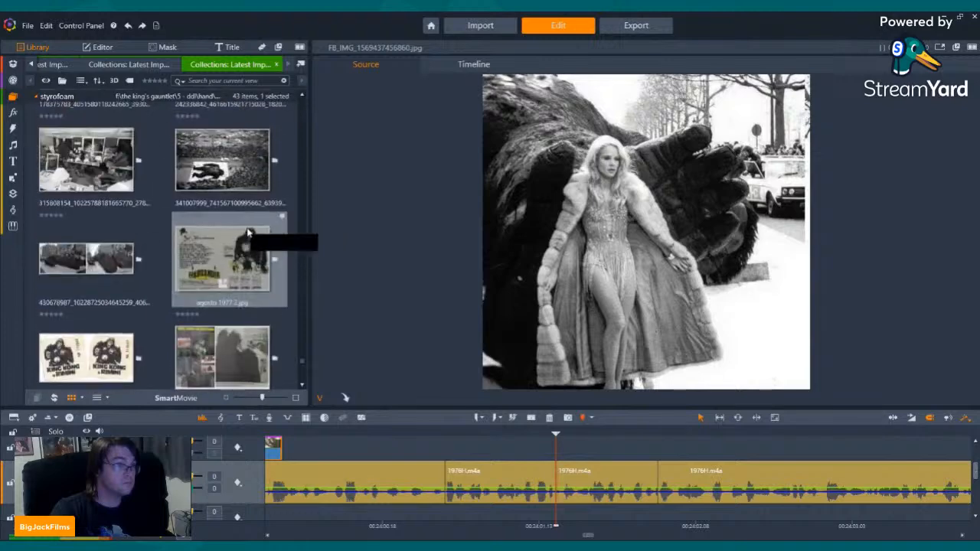
scroll(239, 256, up, 3)
click(224, 353)
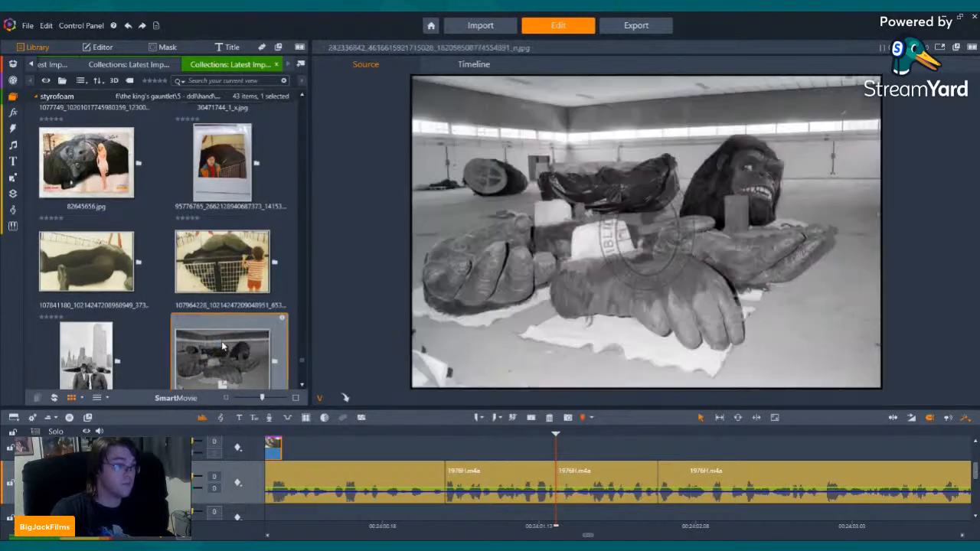
drag(223, 354, 600, 451)
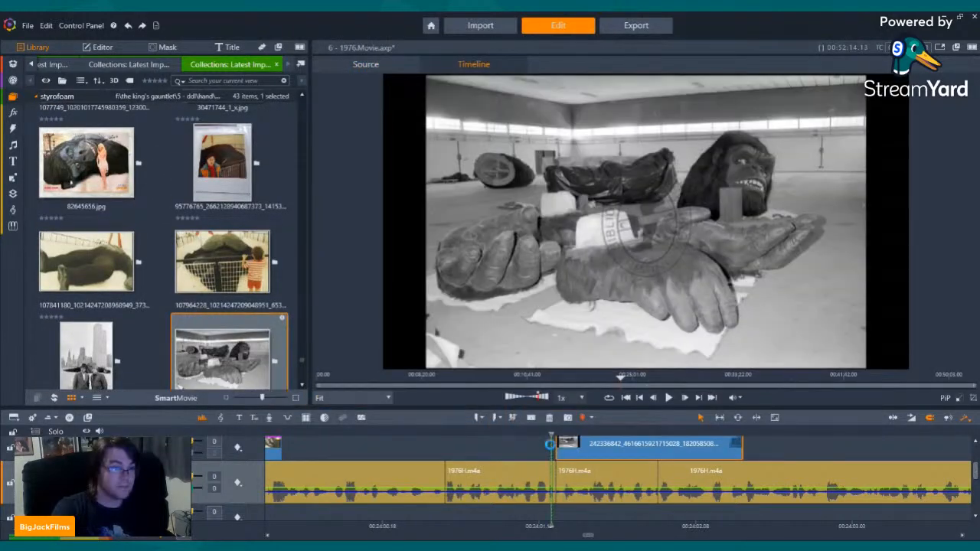
Move the warehouse photo clip back to the start of the preceding 1976H.m4a segment and extend its end over the following narration.
click(668, 397)
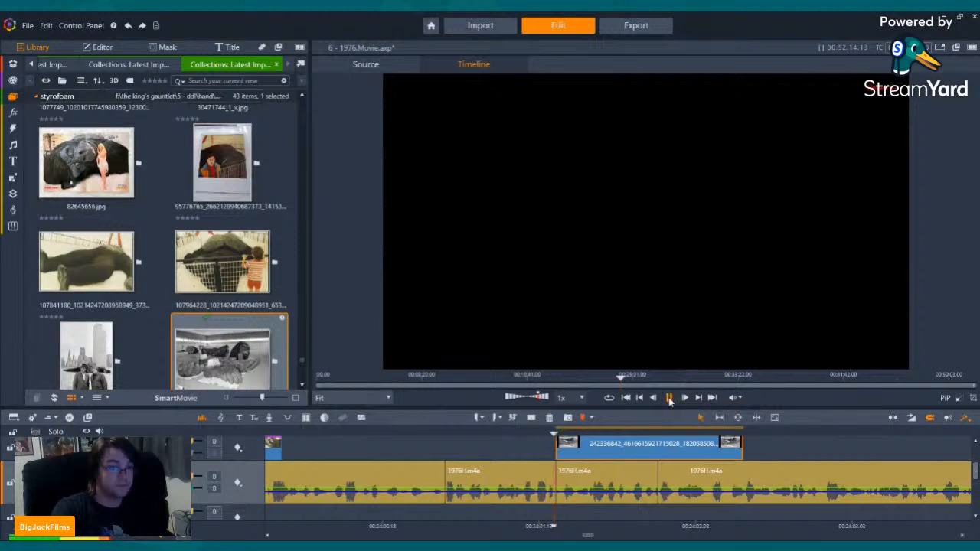
click(668, 397)
drag(630, 450, 553, 493)
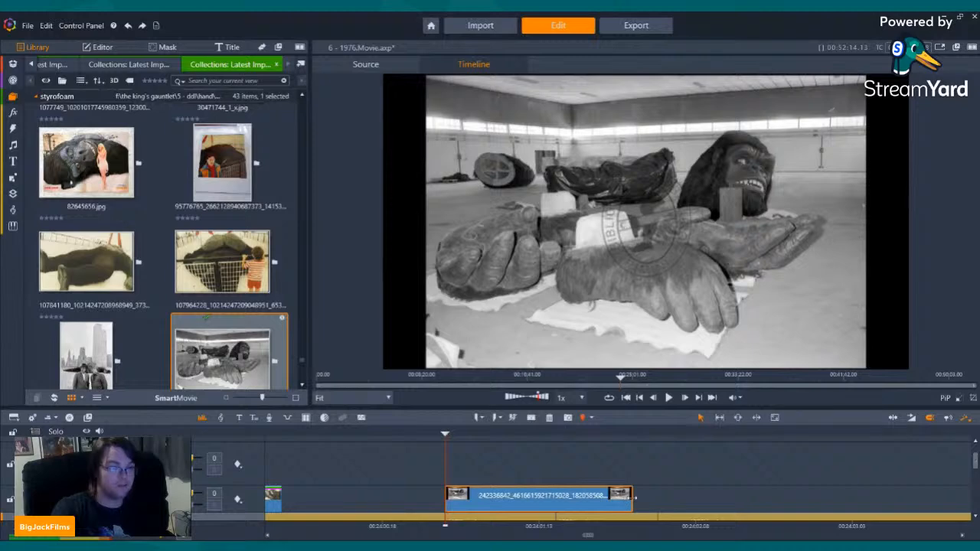
drag(716, 497, 736, 498)
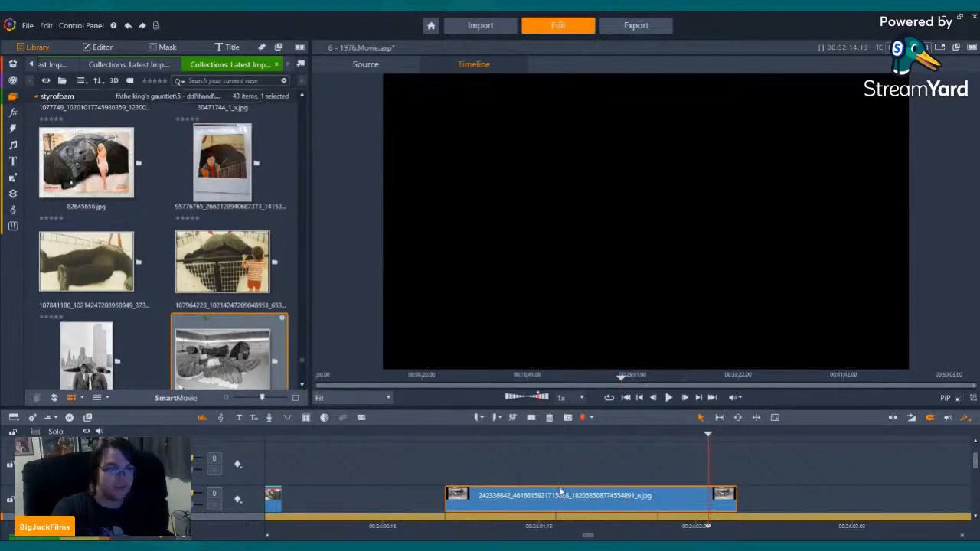
Paste all the copied effects onto the warehouse photo clip.
right_click(561, 499)
right_click(555, 510)
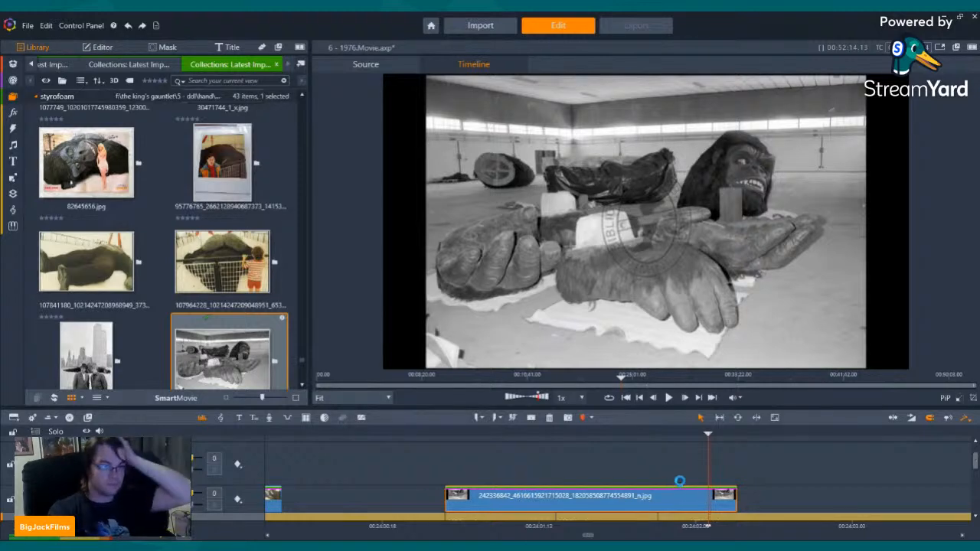
scroll(230, 329, down, 5)
right_click(602, 504)
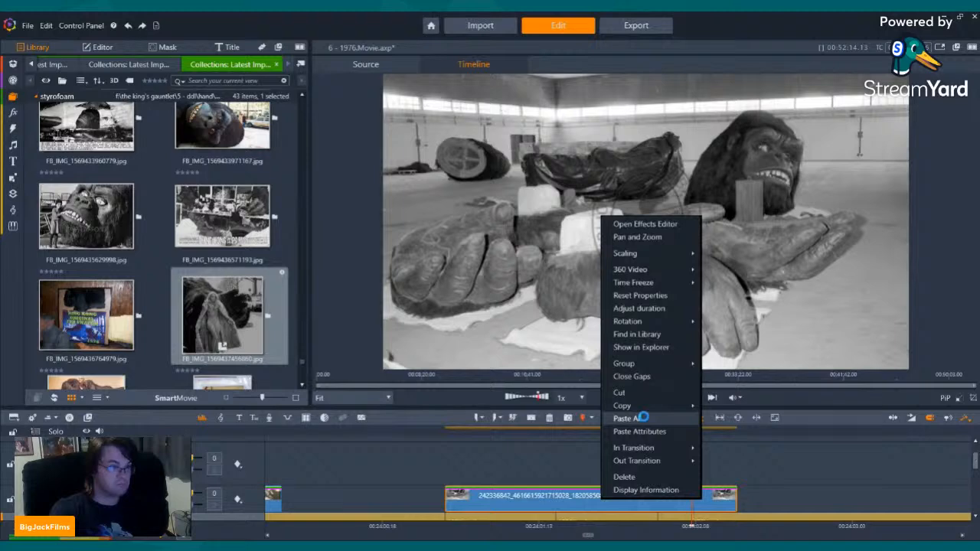
click(641, 417)
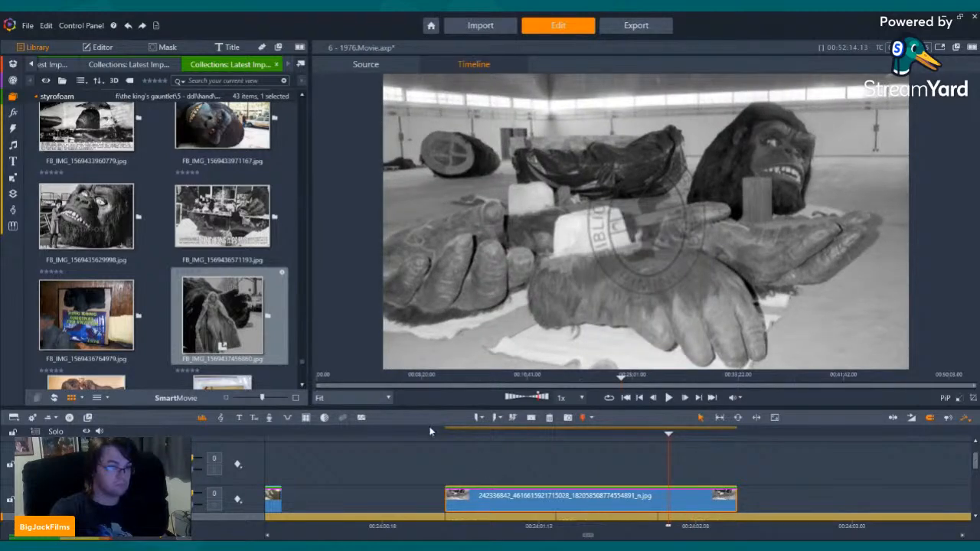
Preview FB_IMG_1569433960779.jpg and play the gap between img_2557-39ec0c4.jpg and the warehouse photo.
scroll(117, 237, up, 2)
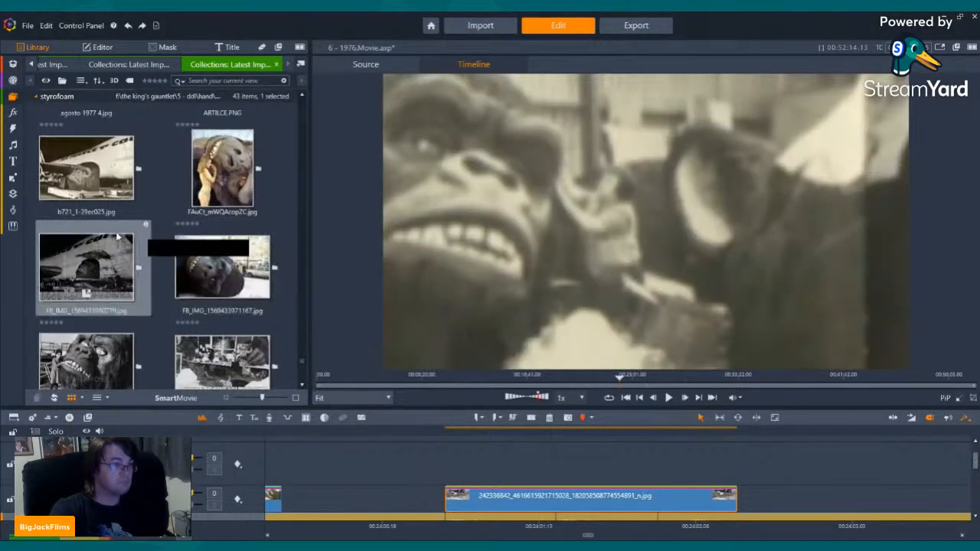
click(93, 255)
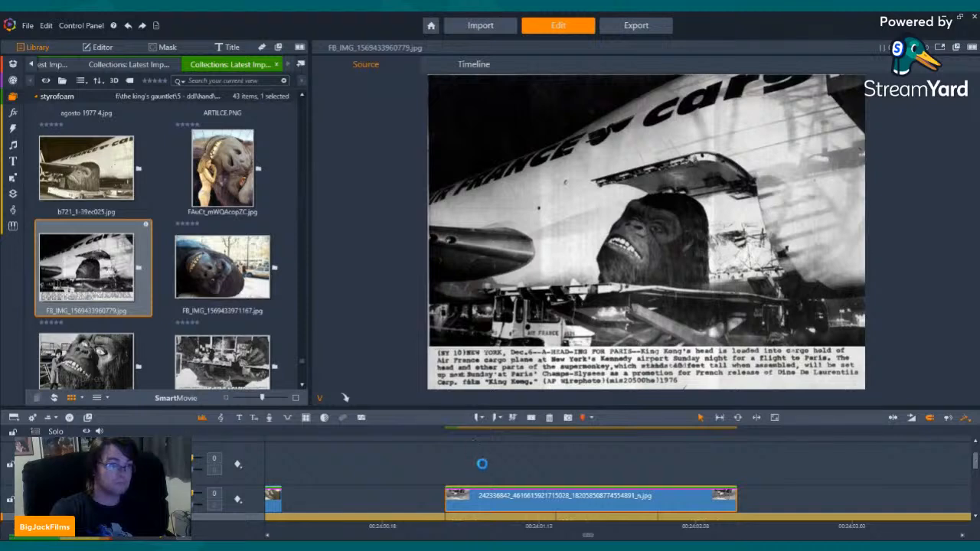
key(ctrl+z)
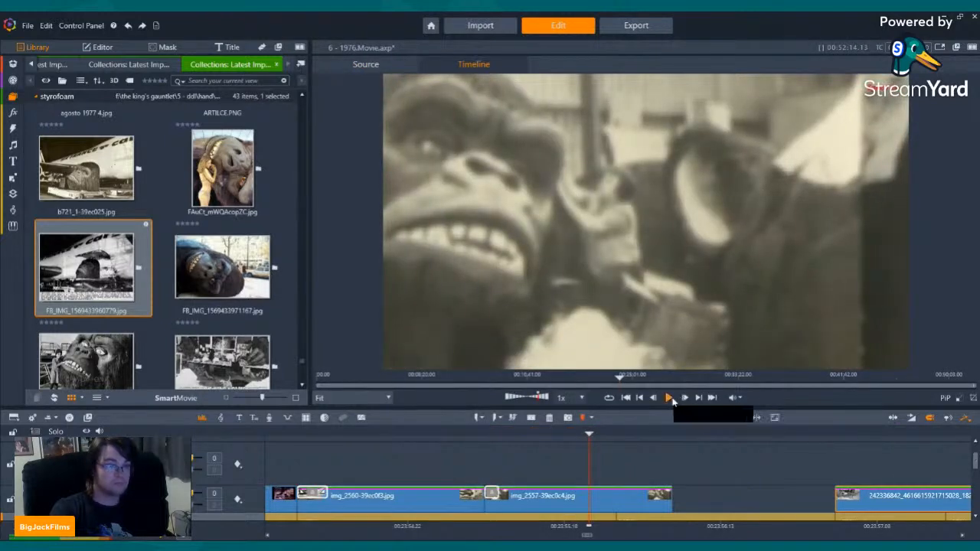
click(672, 399)
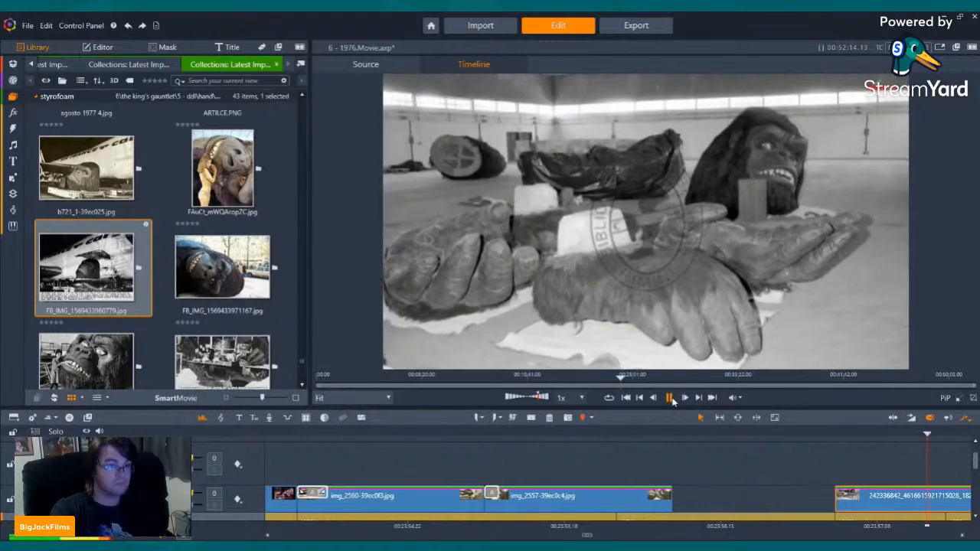
click(670, 399)
Examine the magazine article, the paired street photos, the office scene and the aerial crowd photo as candidates for the gap.
scroll(151, 222, up, 3)
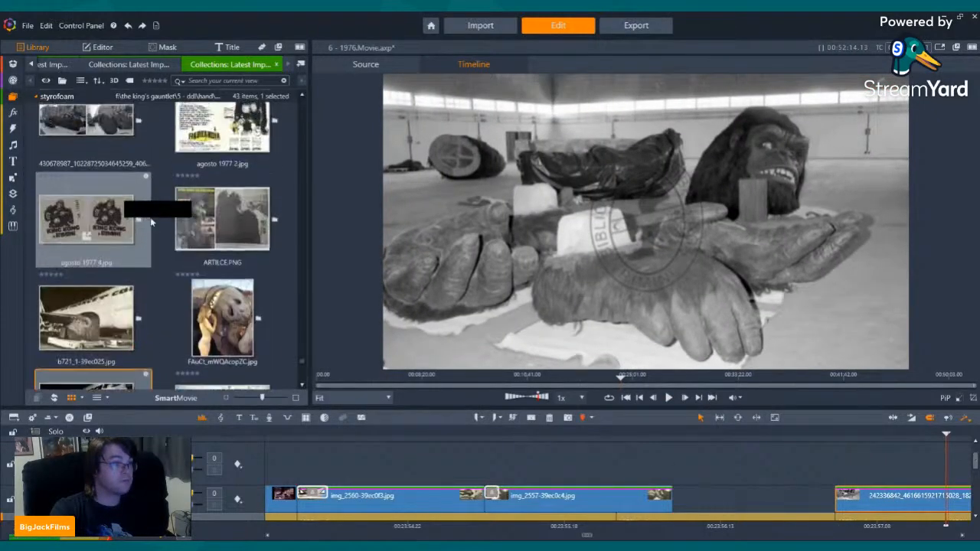
click(229, 210)
scroll(112, 226, up, 3)
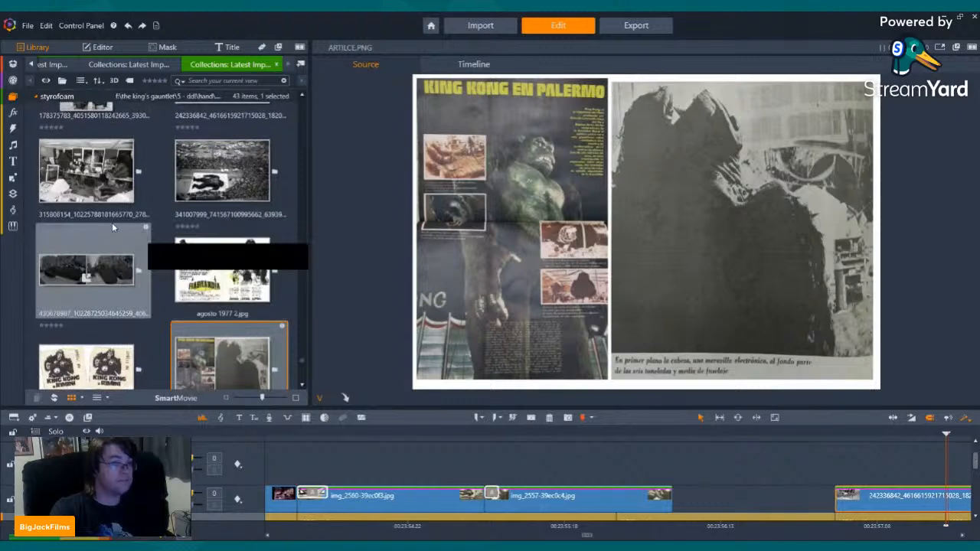
click(113, 225)
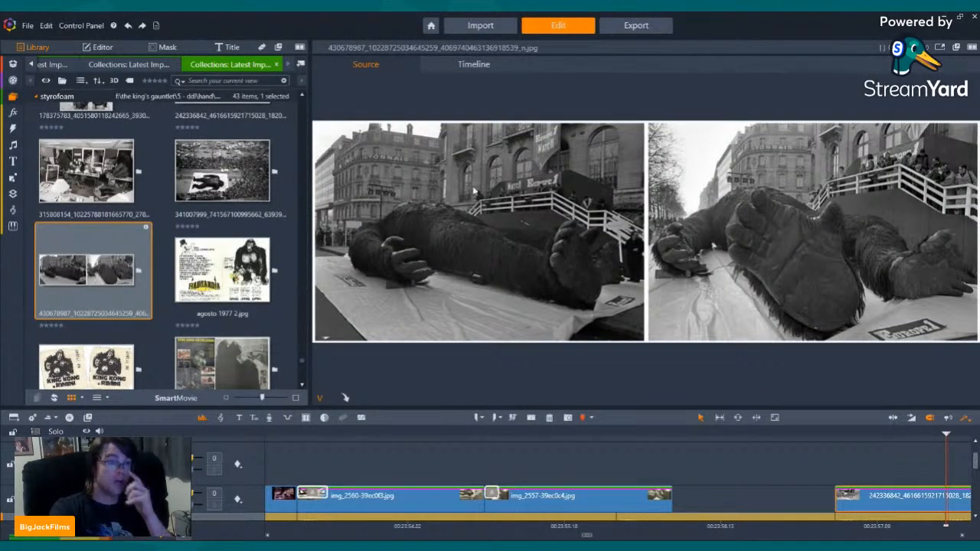
scroll(111, 291, up, 3)
click(105, 301)
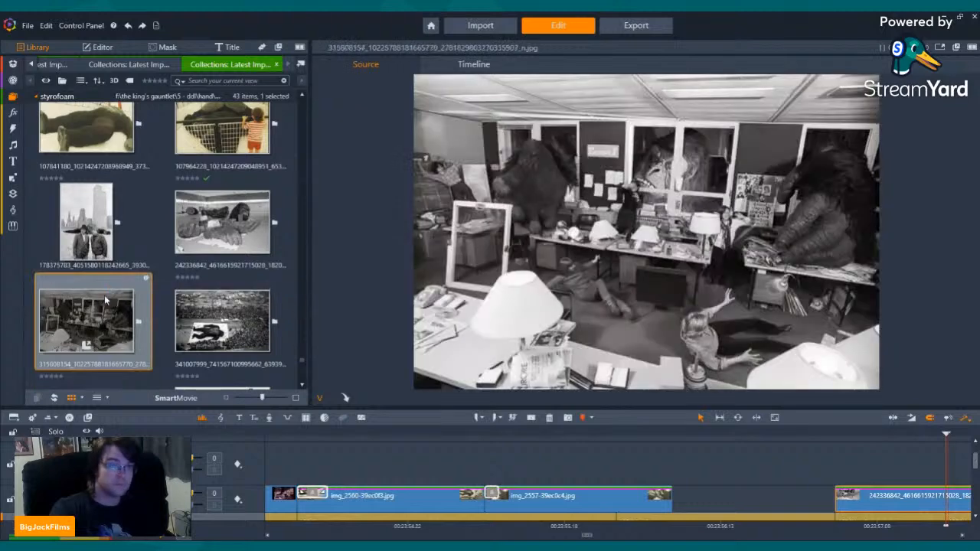
mouse_move(98, 306)
mouse_down()
mouse_move(619, 333)
mouse_move(779, 417)
mouse_move(245, 283)
mouse_up()
click(238, 315)
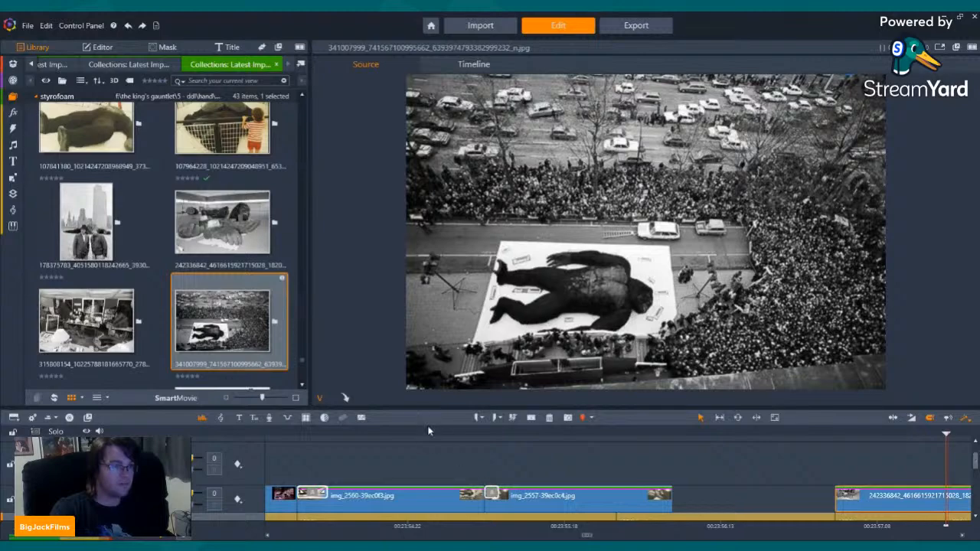
Play the uncovered narration after img_2557-39ec0c4.jpg and preview the high-angle photo of Kong lying in the street.
drag(407, 434, 506, 449)
click(669, 397)
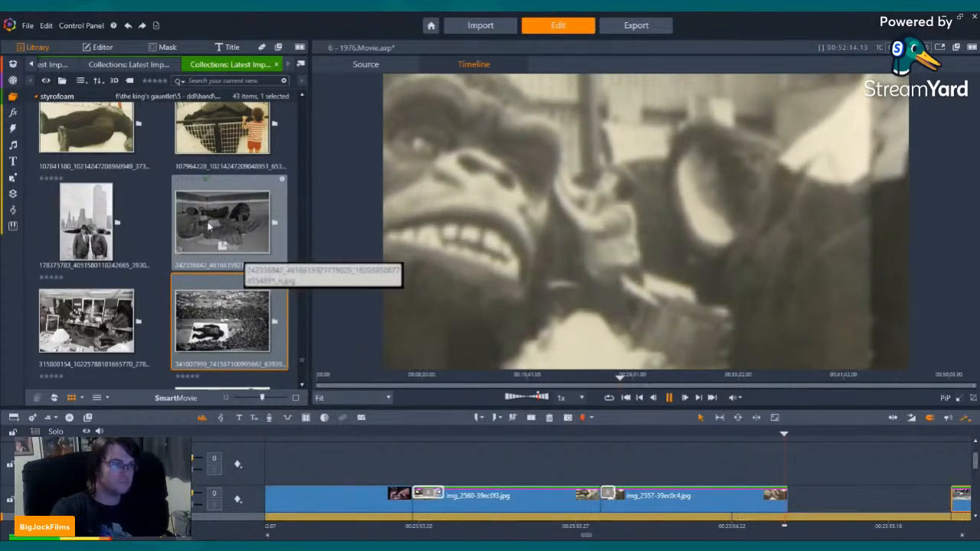
scroll(223, 238, up, 3)
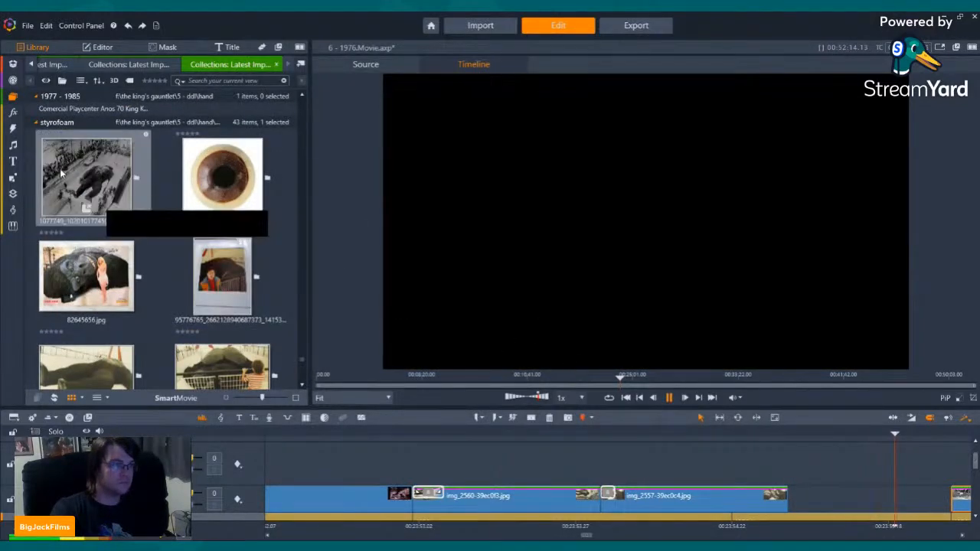
click(141, 207)
scroll(140, 206, up, 2)
scroll(181, 284, down, 2)
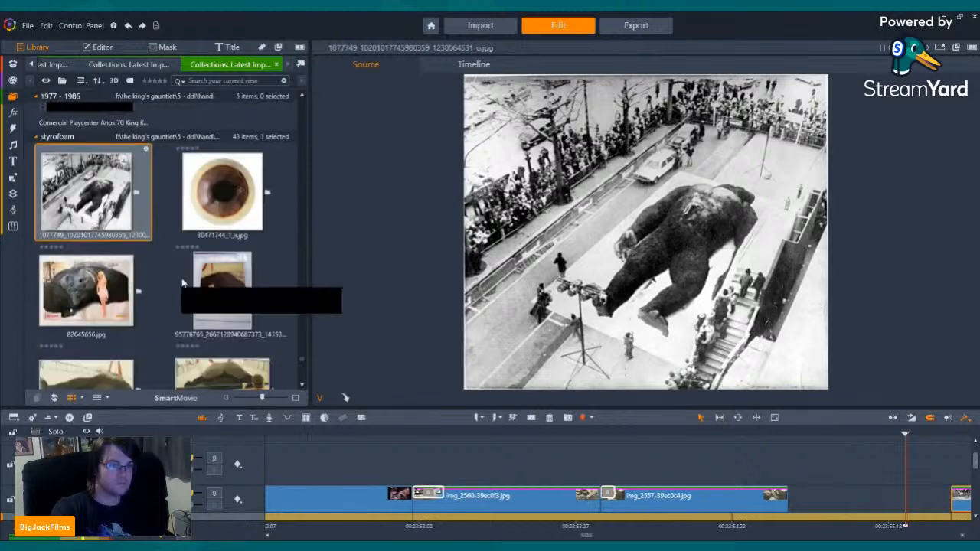
Fill the gap between img_2557-39ec0c4.jpg and the warehouse photo with FB_IMG_1569433971167.jpg.
scroll(157, 293, down, 5)
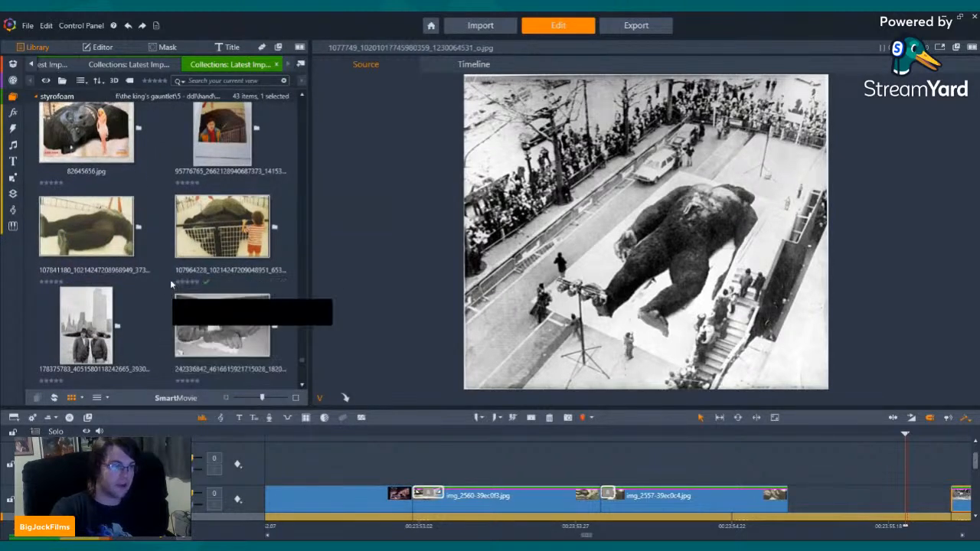
scroll(170, 283, down, 1)
click(107, 222)
scroll(115, 219, down, 3)
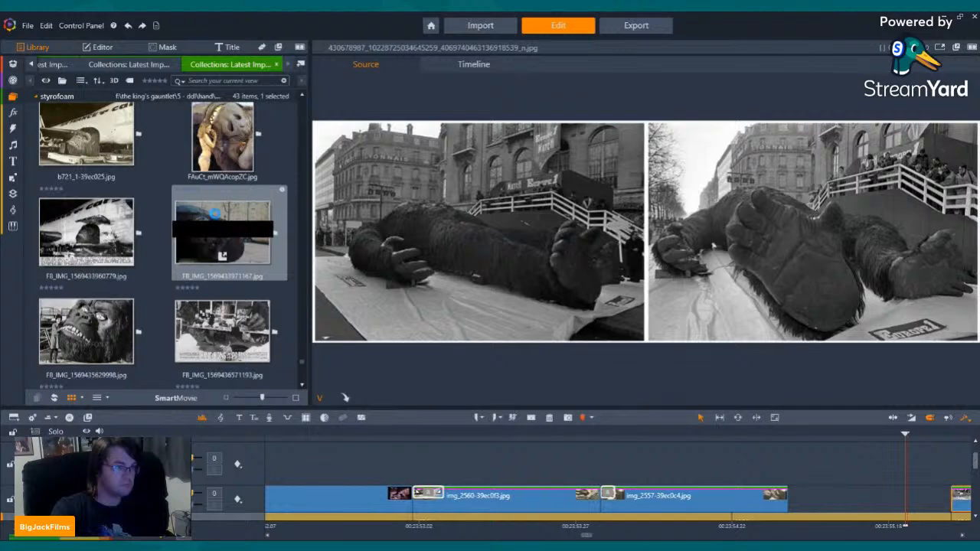
click(215, 212)
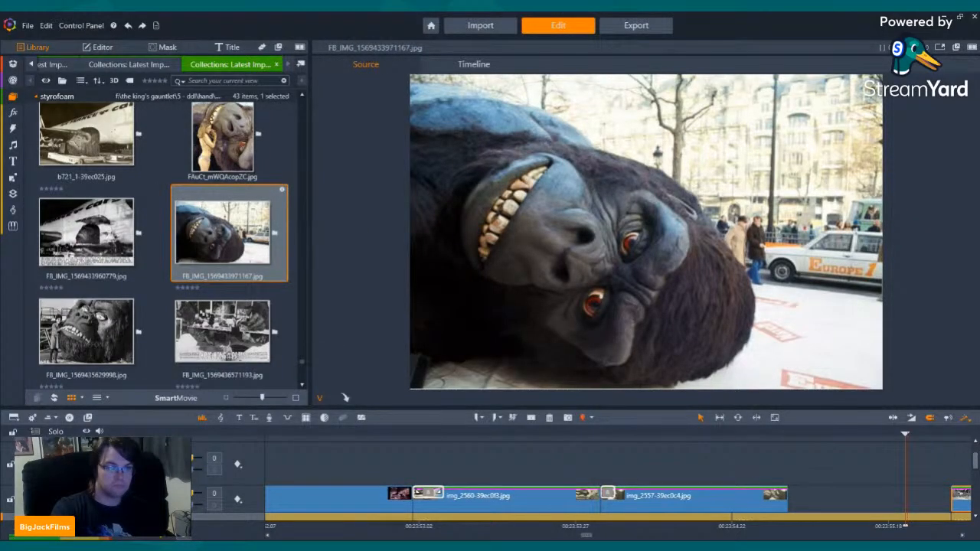
drag(285, 243, 790, 497)
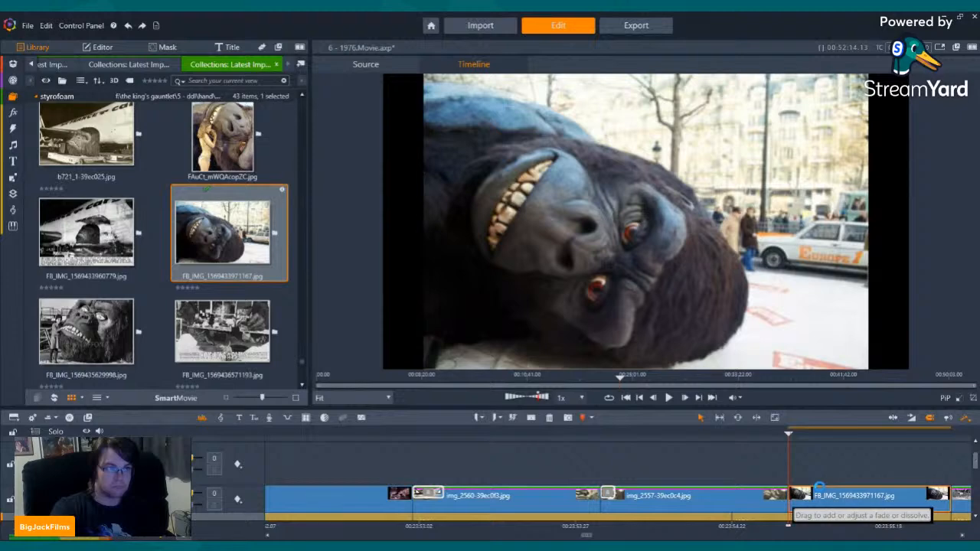
Add an opening dissolve to FB_IMG_1569433971167.jpg and apply Pan and Zoom to the clip.
right_click(833, 498)
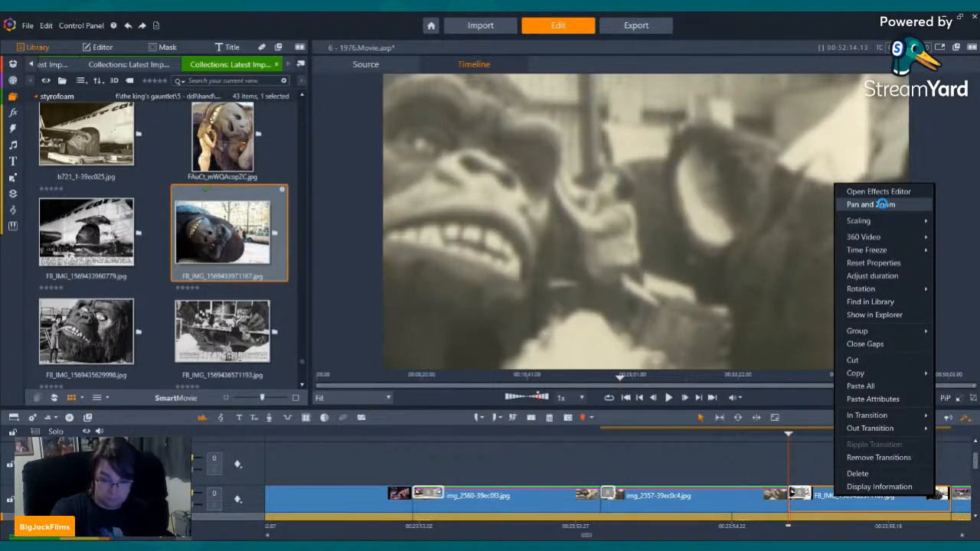
click(882, 205)
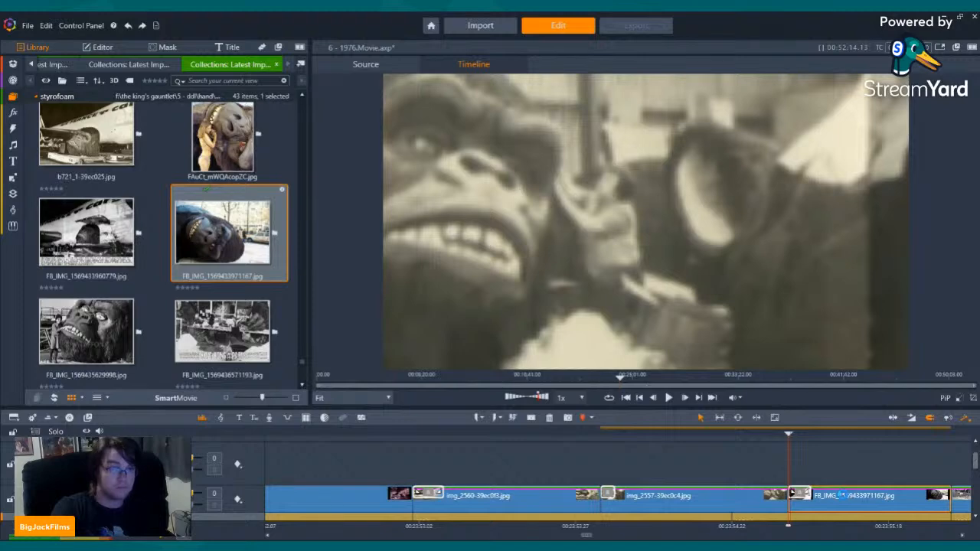
right_click(844, 494)
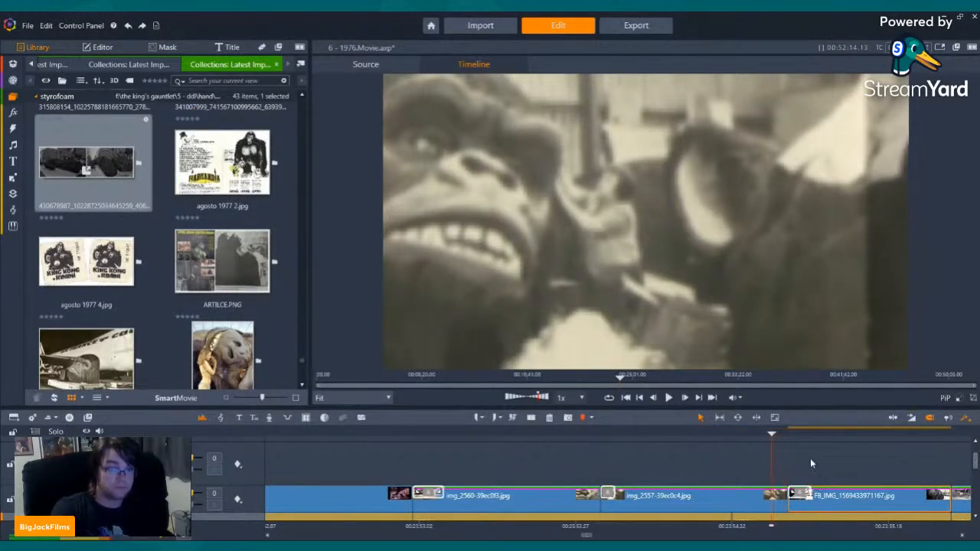
Play the new photo sequence, then add an opening dissolve to the warehouse photo clip and lengthen it.
click(668, 397)
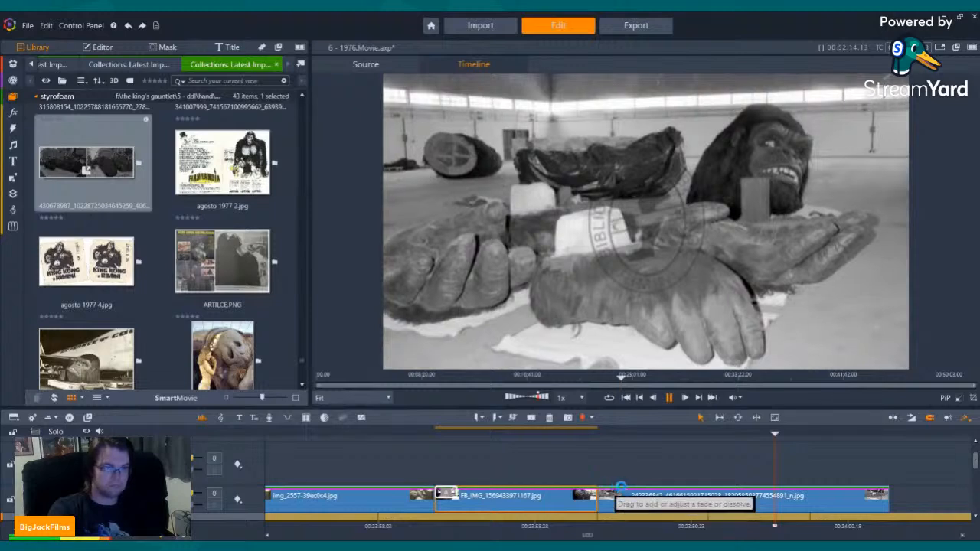
drag(604, 490, 621, 488)
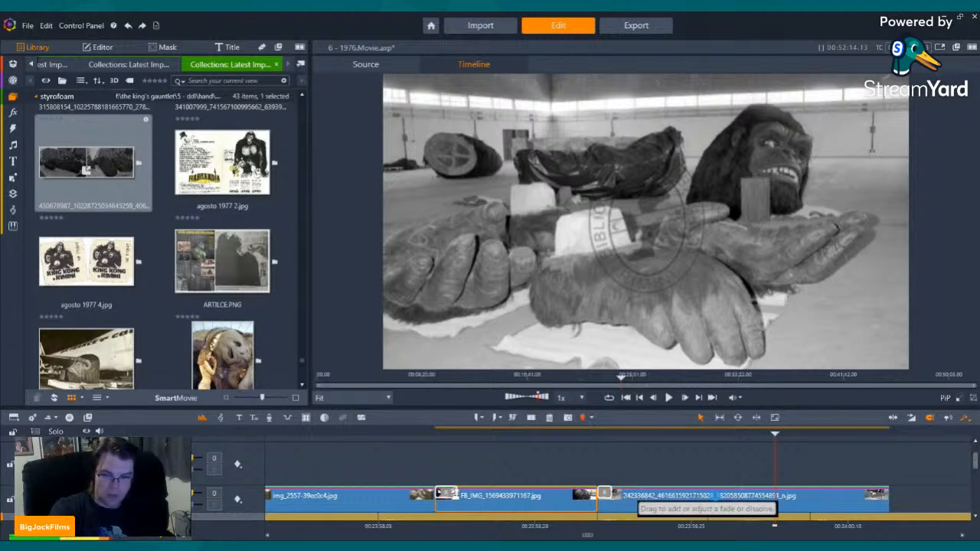
drag(610, 493, 635, 495)
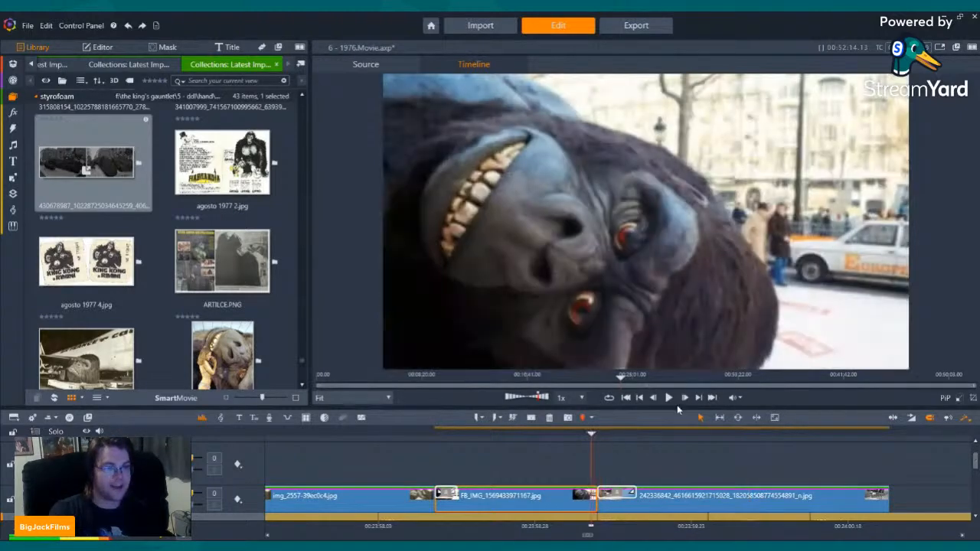
Play the dissolve into the warehouse photo and the narration beyond it, then return to the end of the clip.
click(669, 398)
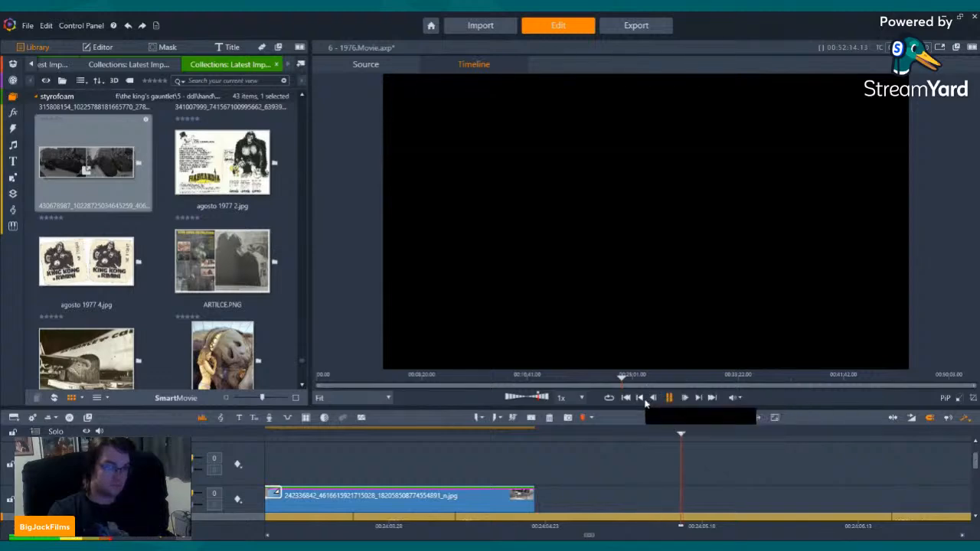
click(641, 400)
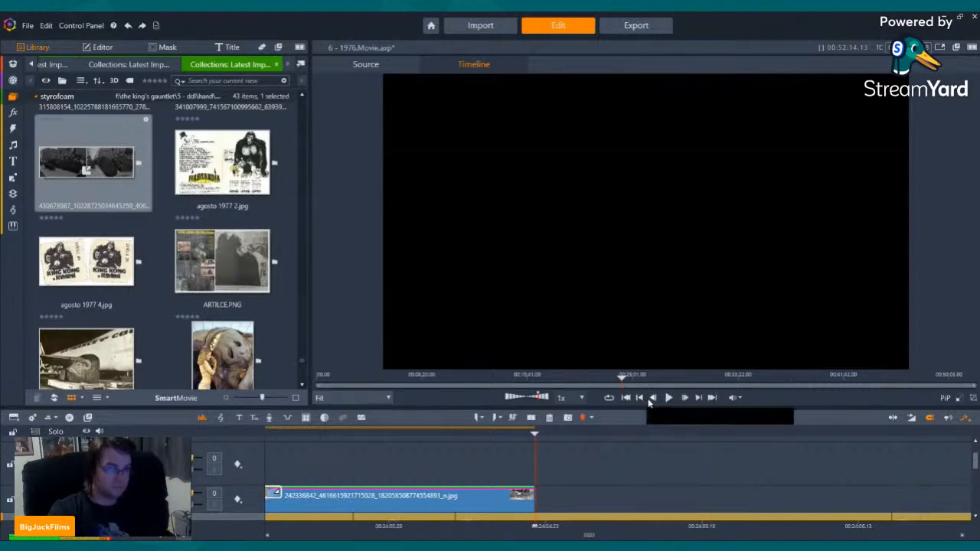
Play the uncovered narration beyond the warehouse photo, skipping ahead between cuts, then return to the start of a 1976H.m4a segment.
scroll(144, 239, down, 3)
scroll(153, 239, down, 6)
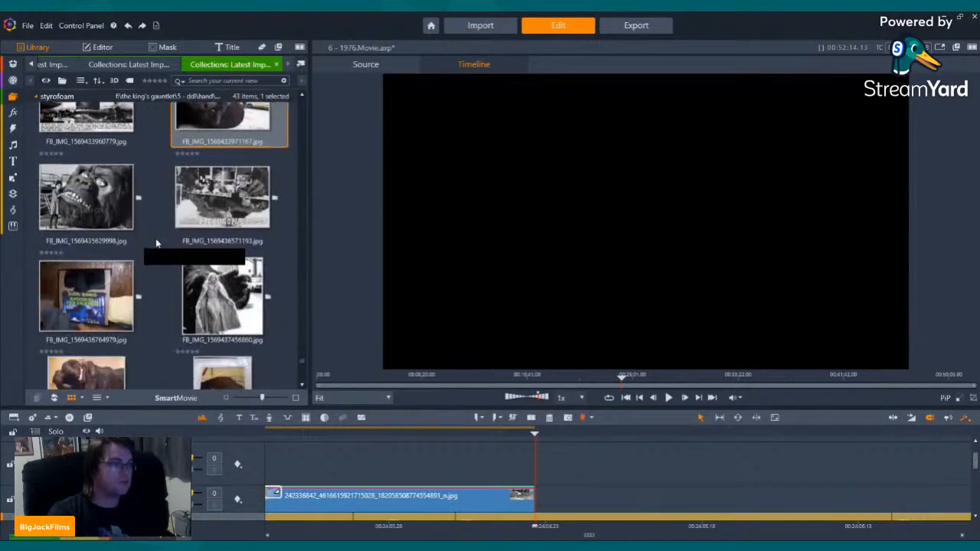
key(Right)
key(Right)
key(Right)
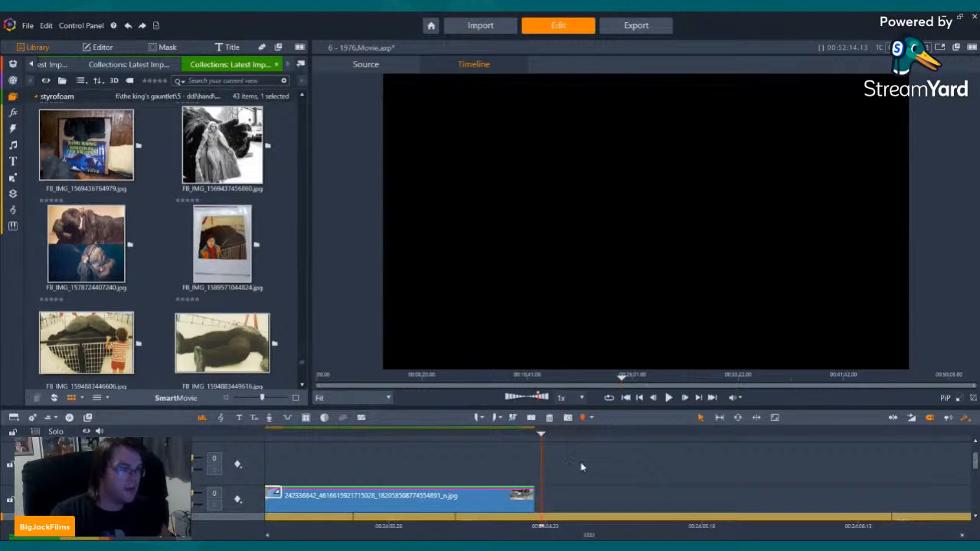
scroll(613, 465, down, 2)
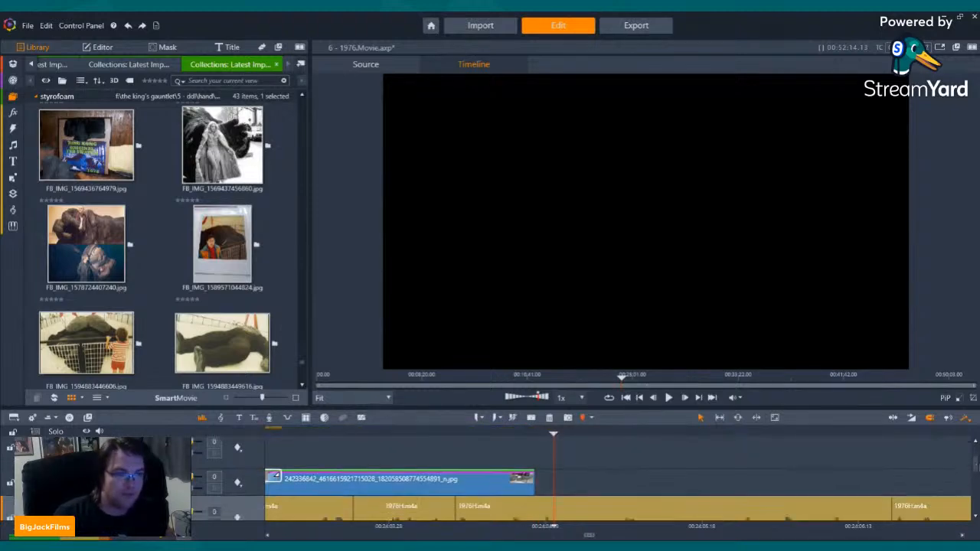
key(Left)
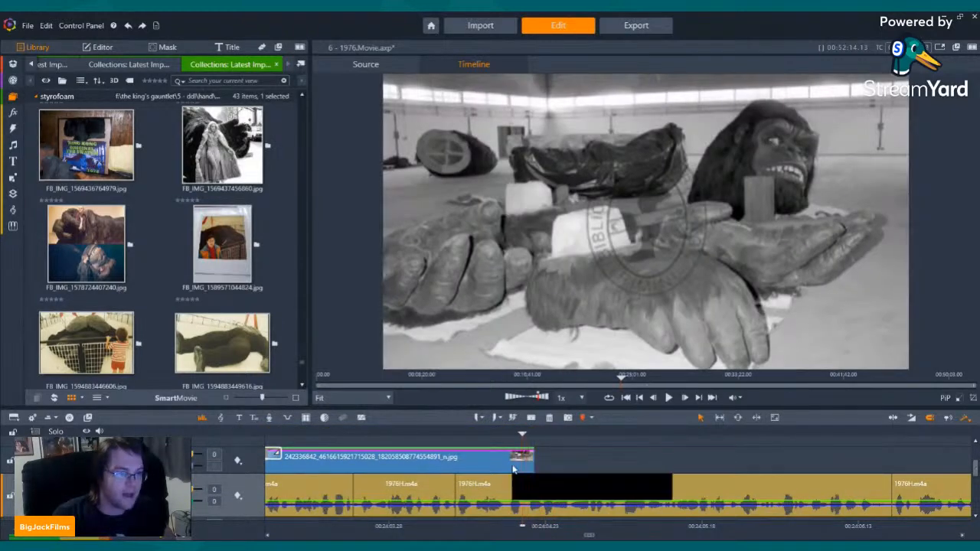
click(668, 398)
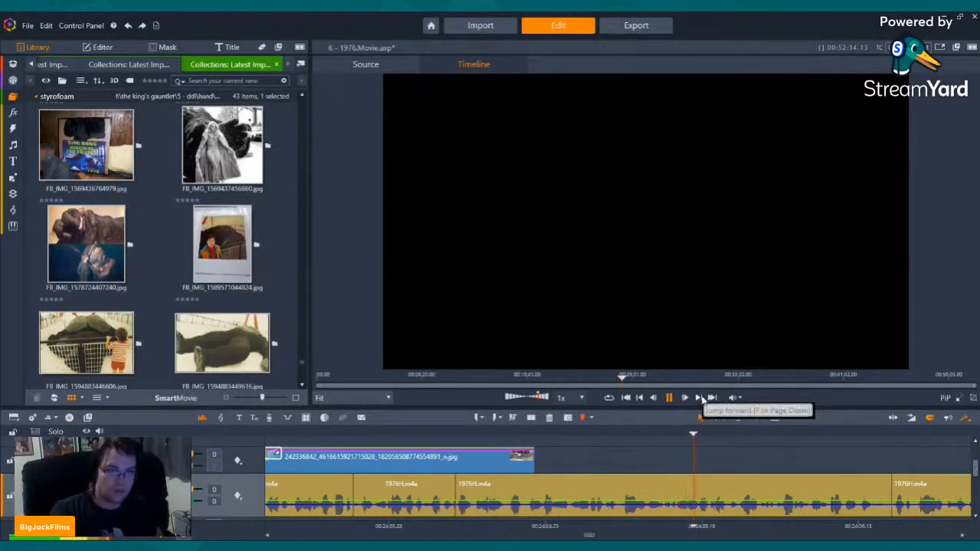
click(697, 398)
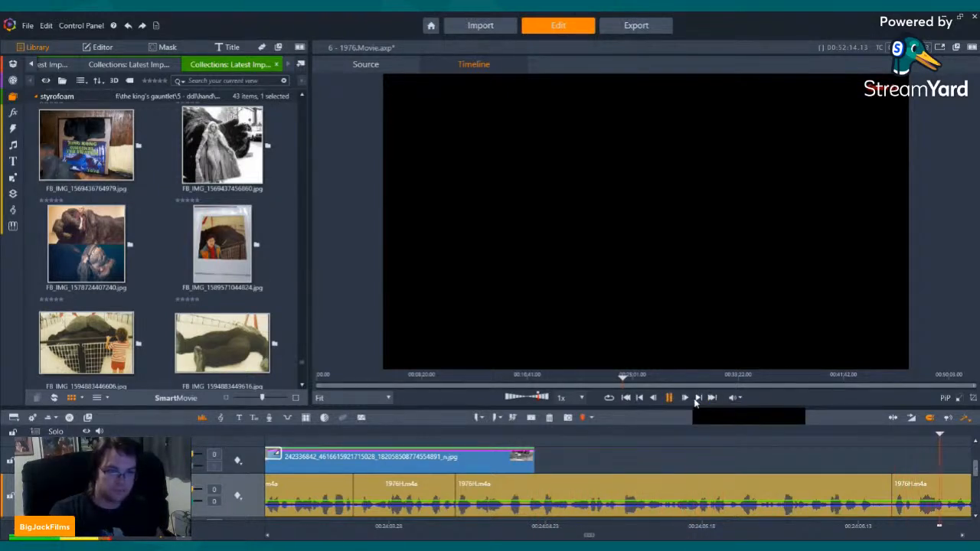
click(698, 399)
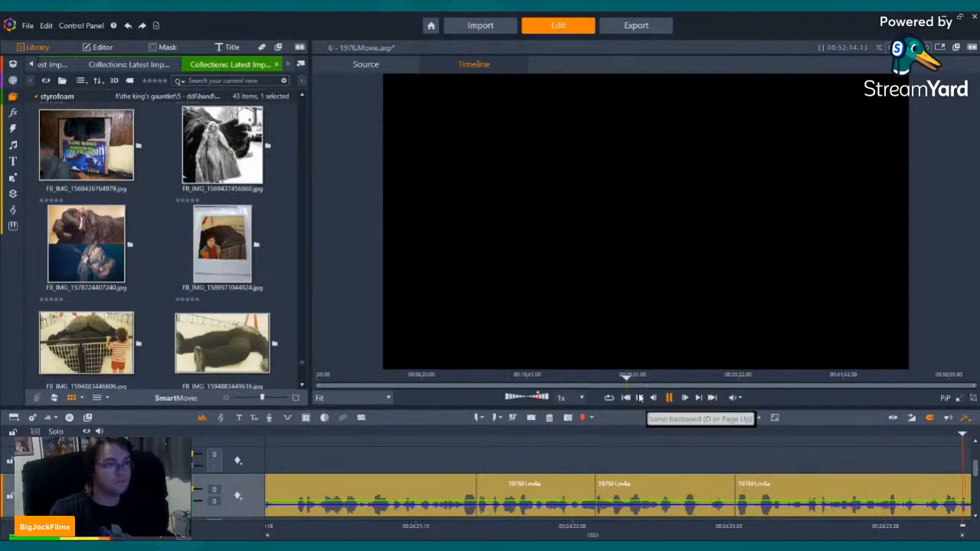
click(640, 398)
Place agosto 1977 2.jpg above the narration at the playhead cut and extend it to the end of that 1976H.m4a segment.
scroll(233, 175, up, 10)
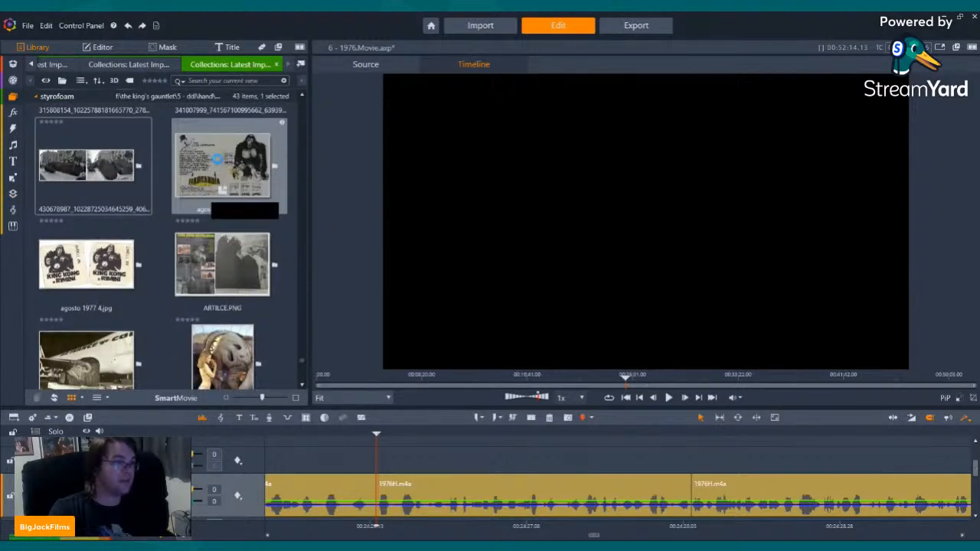
click(218, 159)
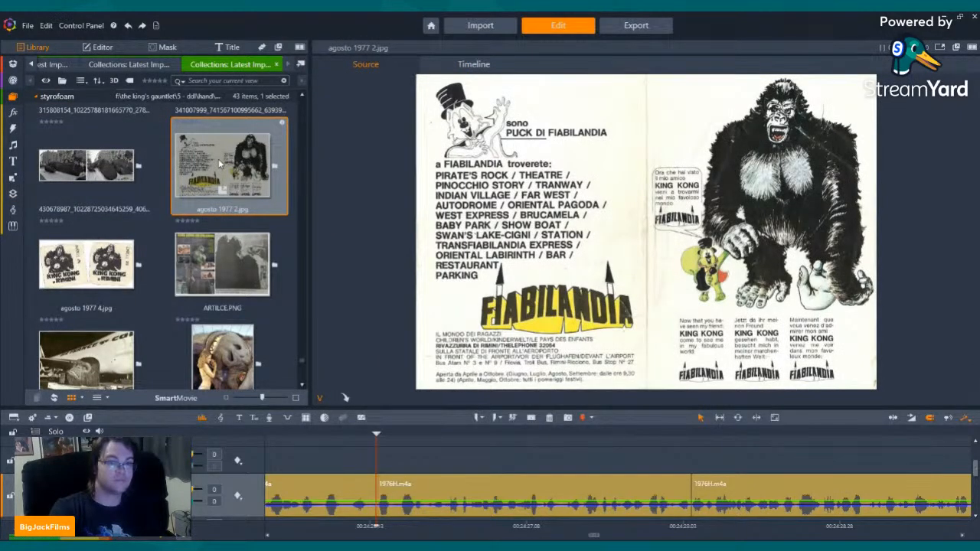
mouse_move(218, 159)
mouse_down()
mouse_move(310, 230)
mouse_move(364, 253)
mouse_move(409, 398)
mouse_move(395, 467)
mouse_move(382, 465)
mouse_up()
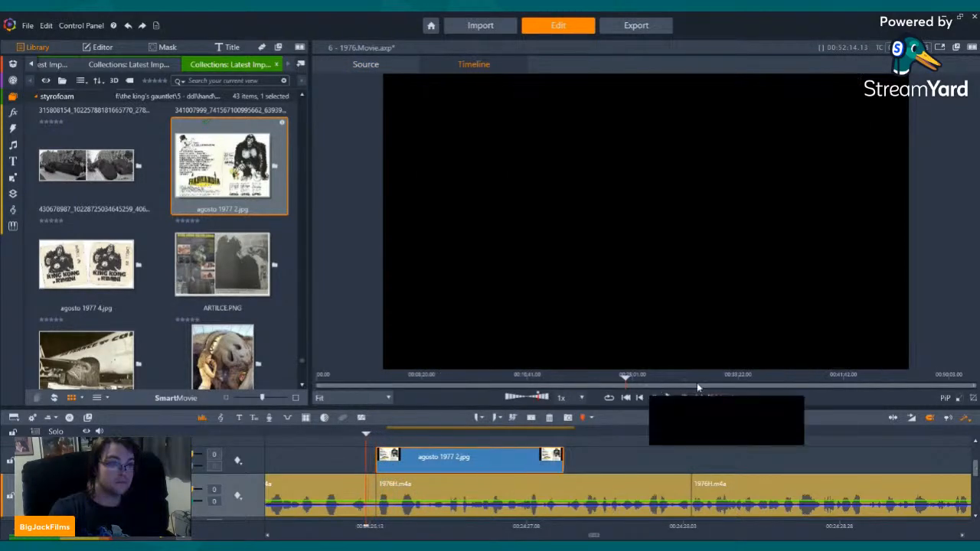
click(669, 398)
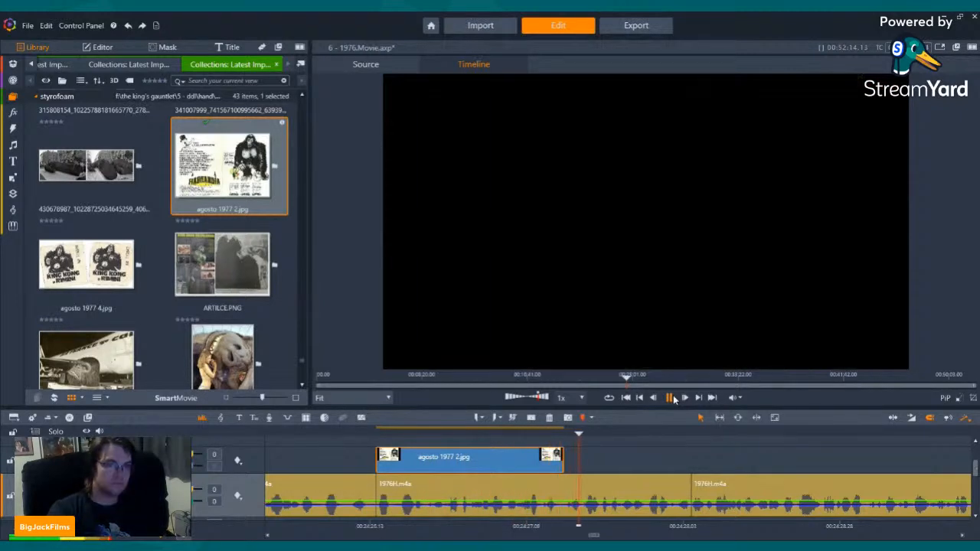
click(671, 398)
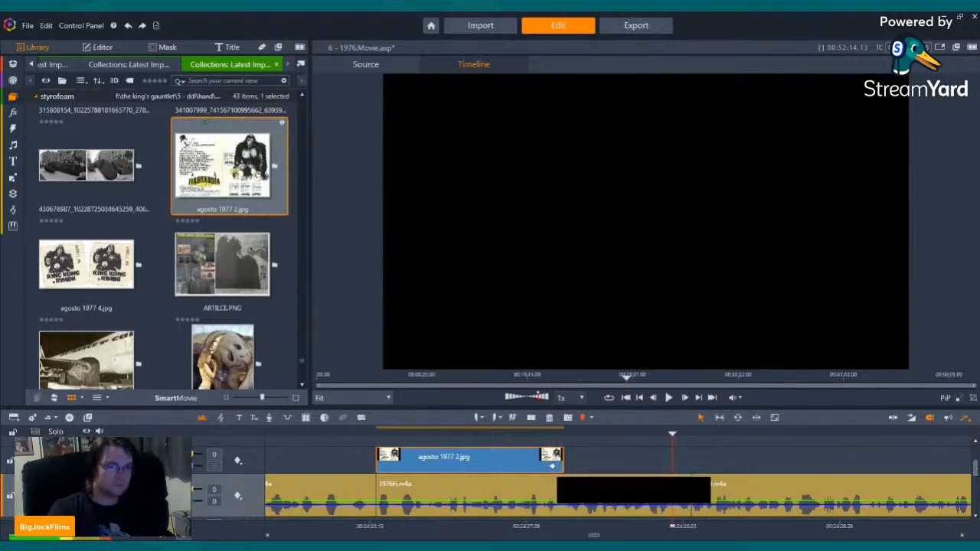
drag(553, 466, 678, 467)
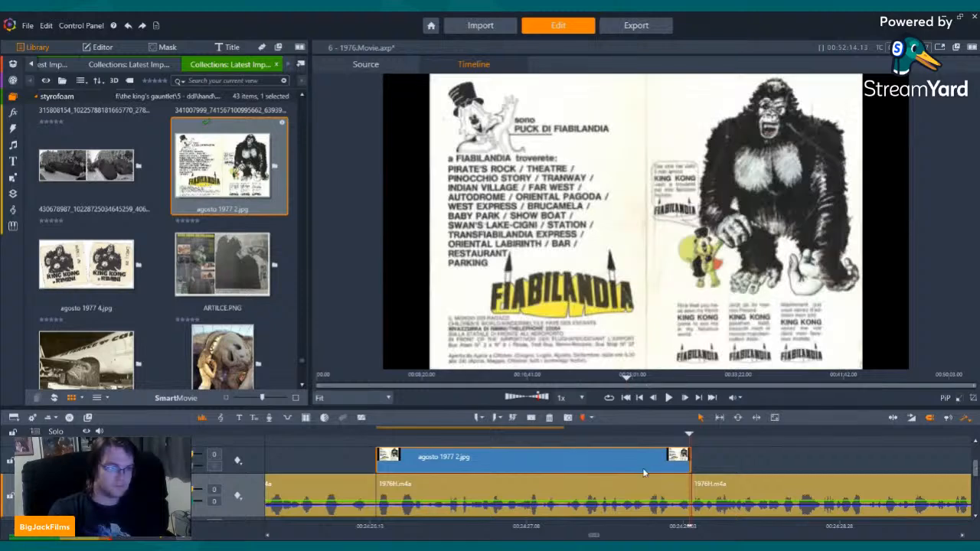
Apply Pan and Zoom to the agosto 1977 2.jpg clip and play from its end into the following narration.
right_click(641, 468)
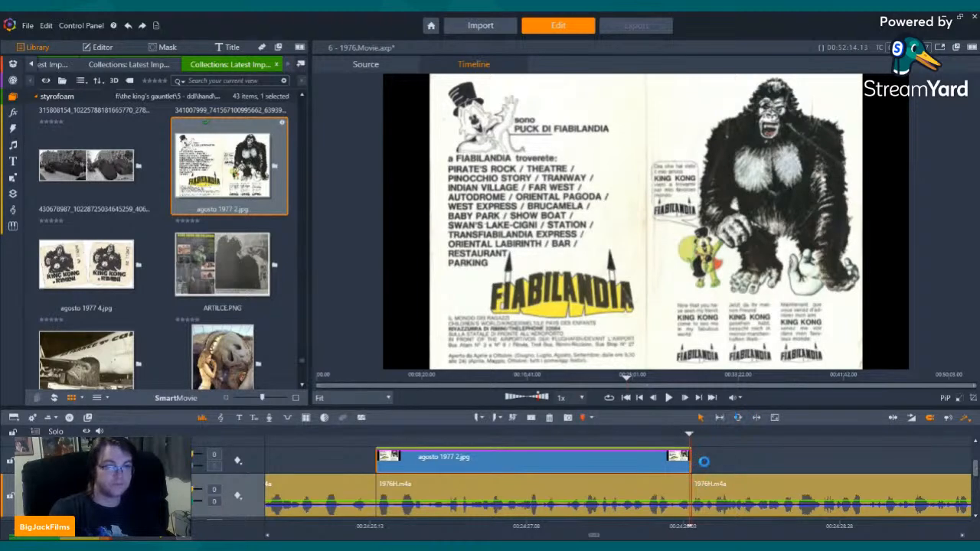
key(Left)
key(Left)
key(Left)
key(Left)
key(Left)
click(670, 398)
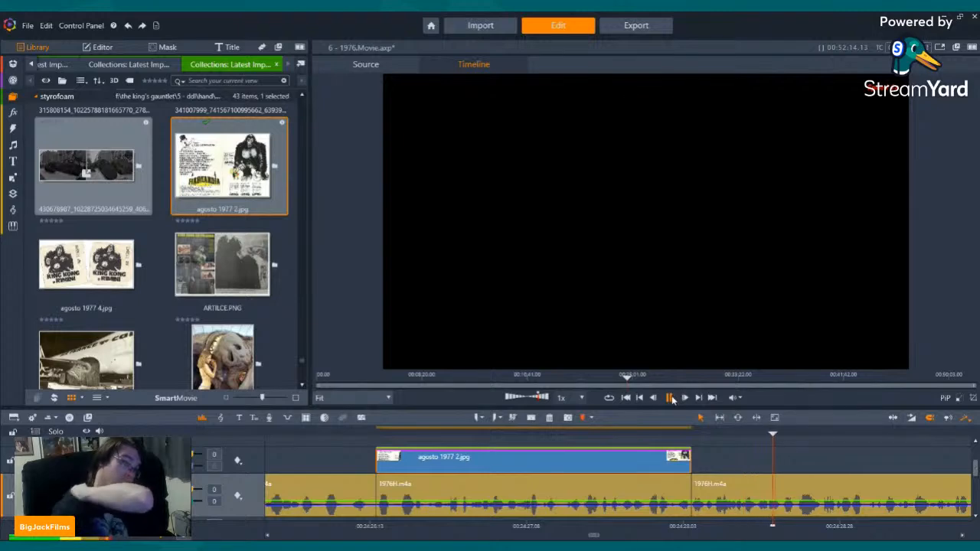
click(671, 398)
Browse the styrofoam collection and preview candidate photos of the reclining Kong, including king_kong_fiaby.jpg and kkkhhh.jpg.
scroll(192, 258, down, 5)
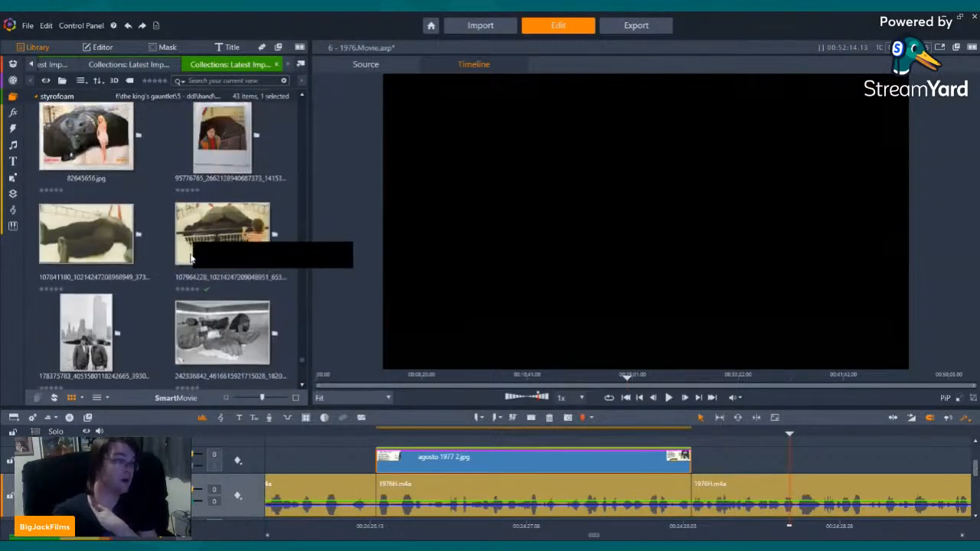
click(111, 221)
scroll(123, 238, up, 2)
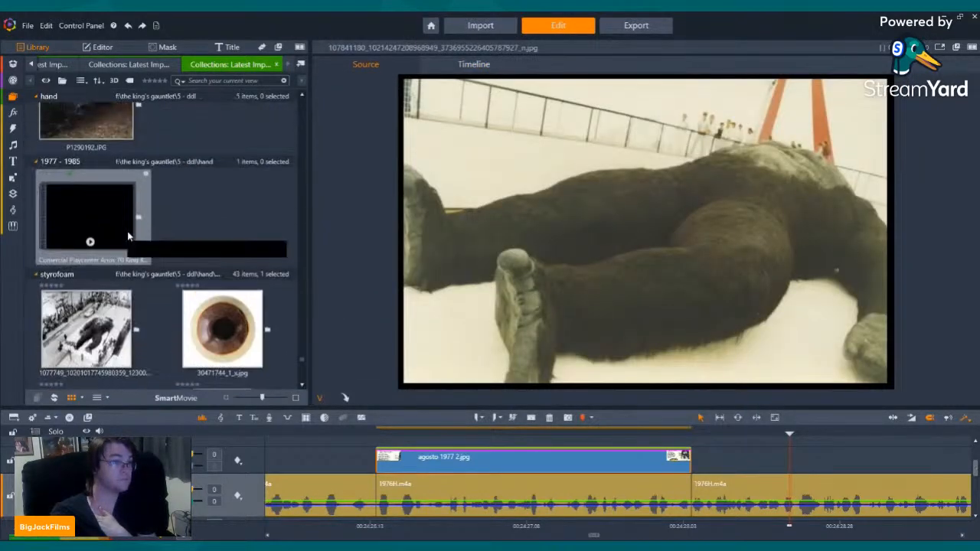
scroll(138, 249, down, 10)
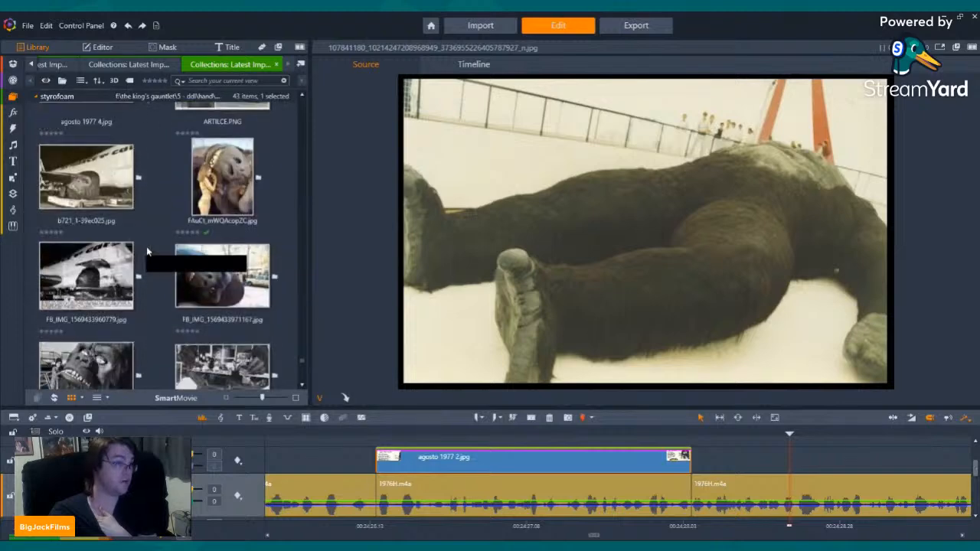
scroll(149, 254, down, 2)
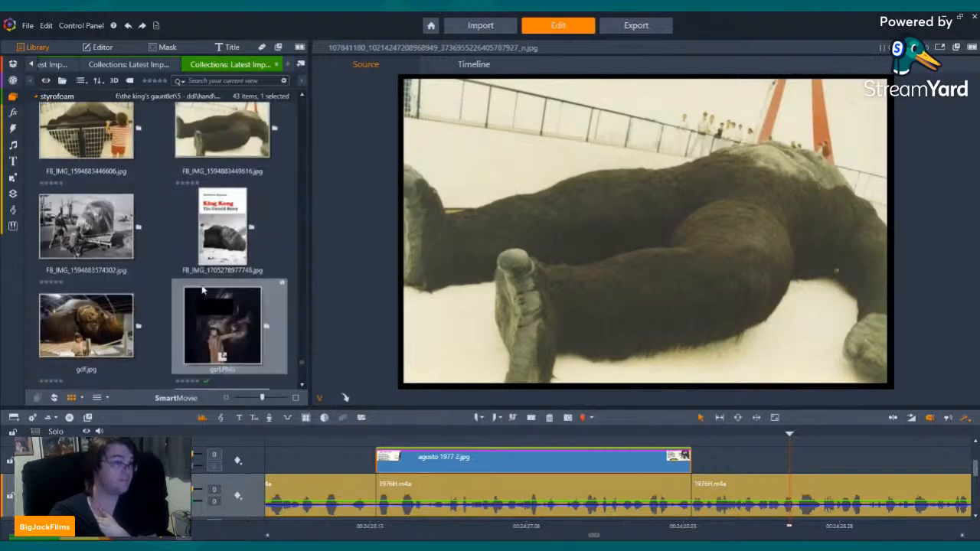
click(214, 119)
scroll(138, 222, down, 6)
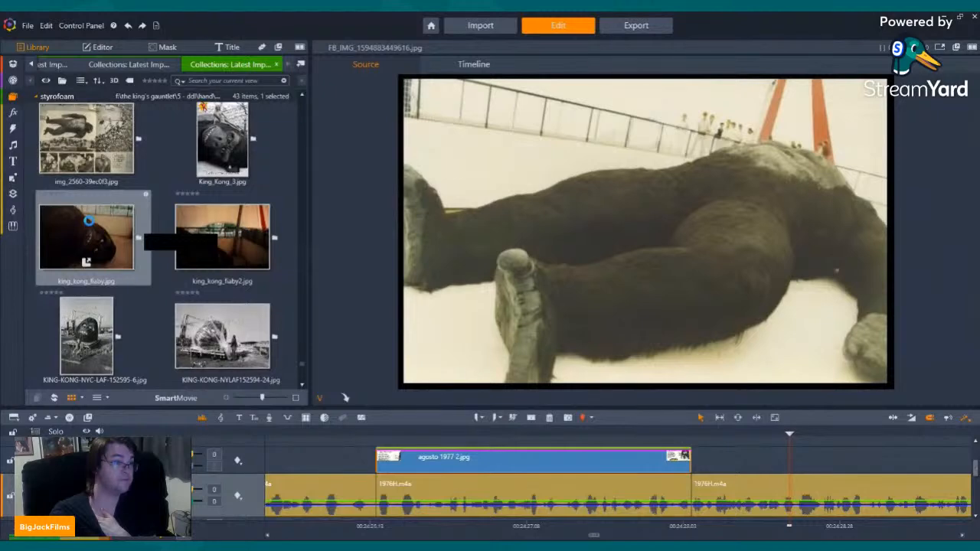
click(90, 220)
scroll(89, 220, down, 5)
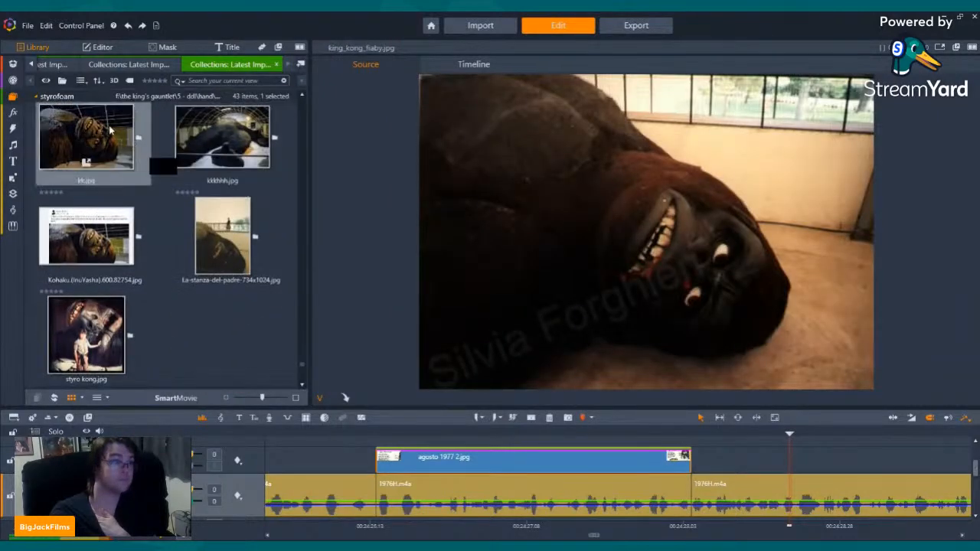
click(187, 112)
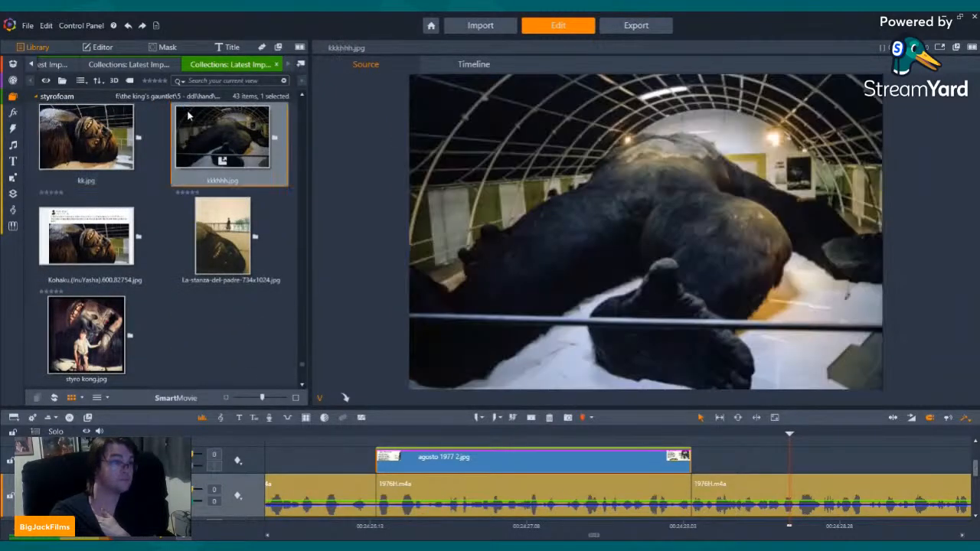
Add kk.jpg directly after agosto 1977 2.jpg, play the narration, and extend the photo to the next narration cut.
mouse_move(188, 110)
mouse_down()
mouse_move(337, 146)
mouse_move(252, 189)
mouse_move(221, 193)
mouse_move(588, 219)
mouse_move(725, 459)
mouse_up()
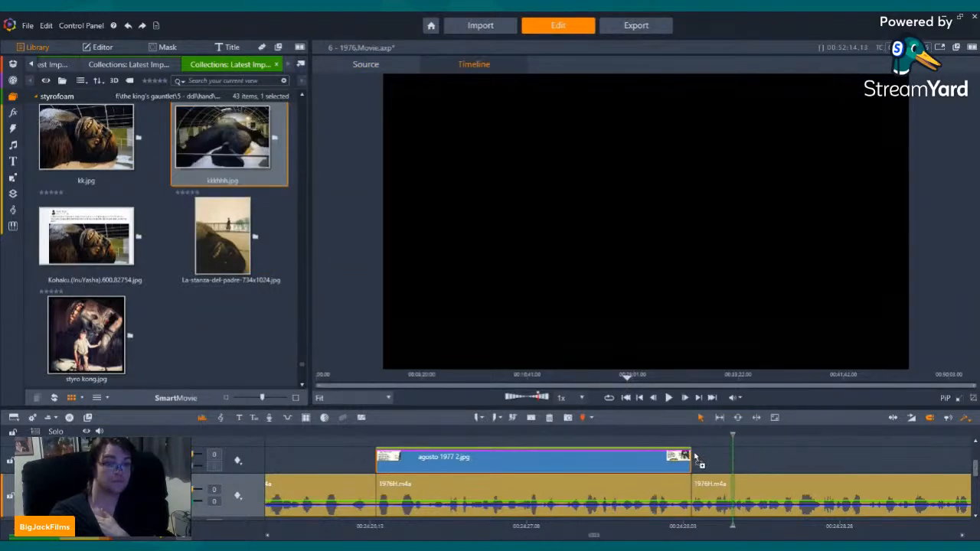
drag(198, 199, 696, 467)
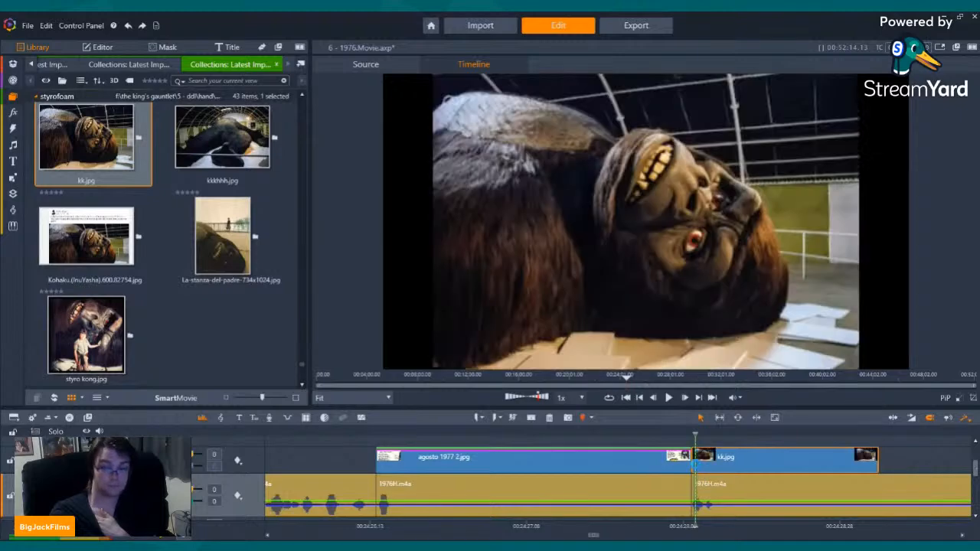
key(Left)
key(Left)
key(Left)
key(Left)
key(Left)
key(Left)
key(Left)
key(Left)
key(Left)
key(Left)
key(Left)
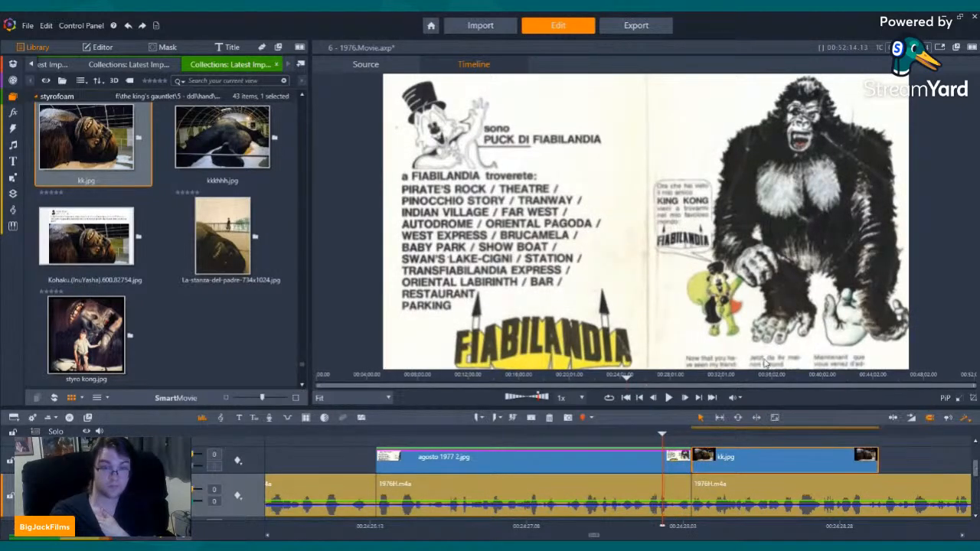
click(670, 398)
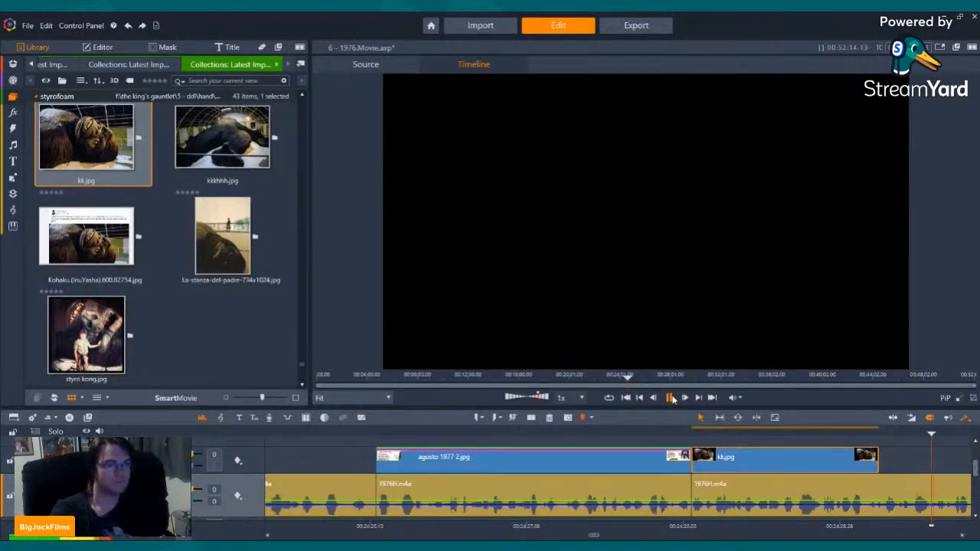
click(640, 399)
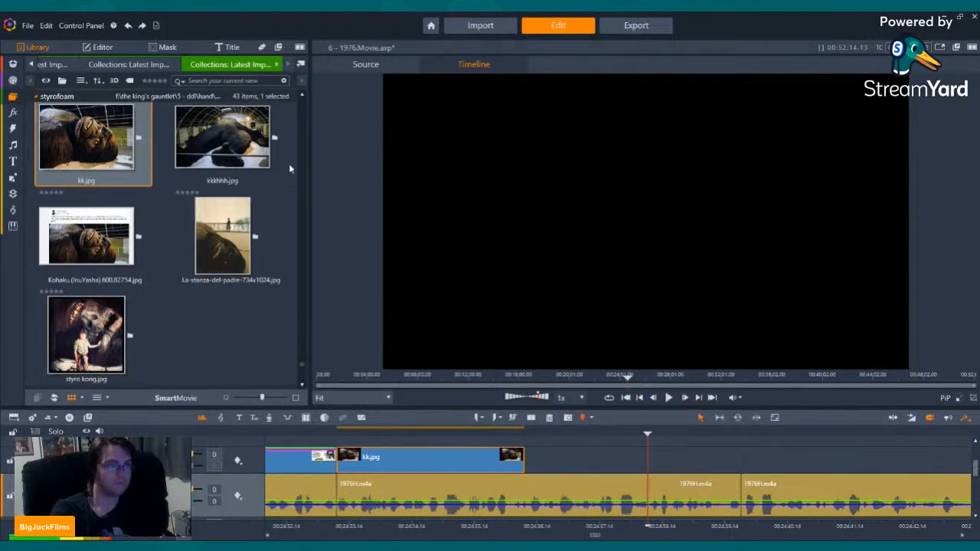
drag(519, 462, 648, 466)
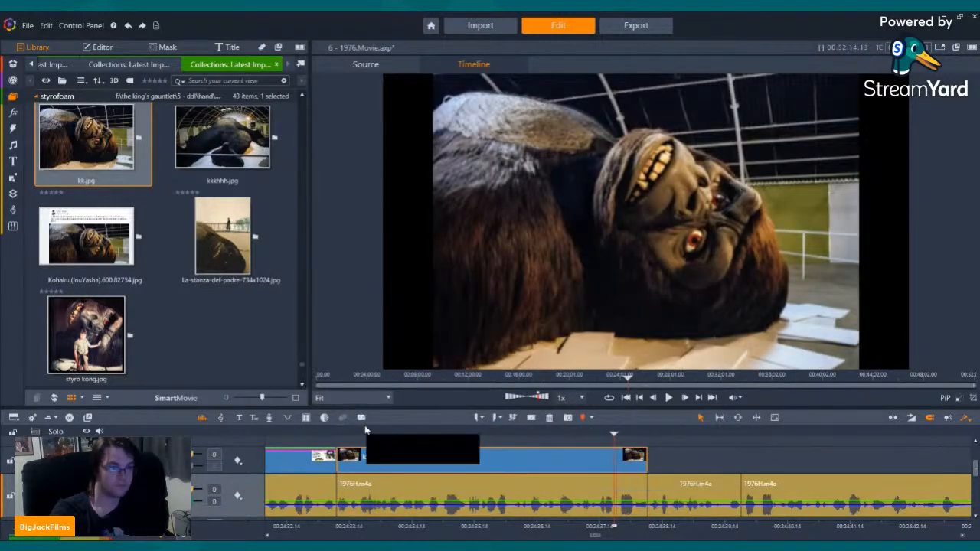
Play the sequence from the agosto 1977 2.jpg clip through the end of kk.jpg.
click(297, 435)
key(Left)
key(Left)
key(Left)
key(Left)
key(Left)
key(Left)
key(Left)
key(Left)
key(Left)
key(Left)
key(Left)
key(Left)
key(Left)
key(Left)
key(Left)
key(Left)
key(Left)
key(Left)
key(Left)
key(Left)
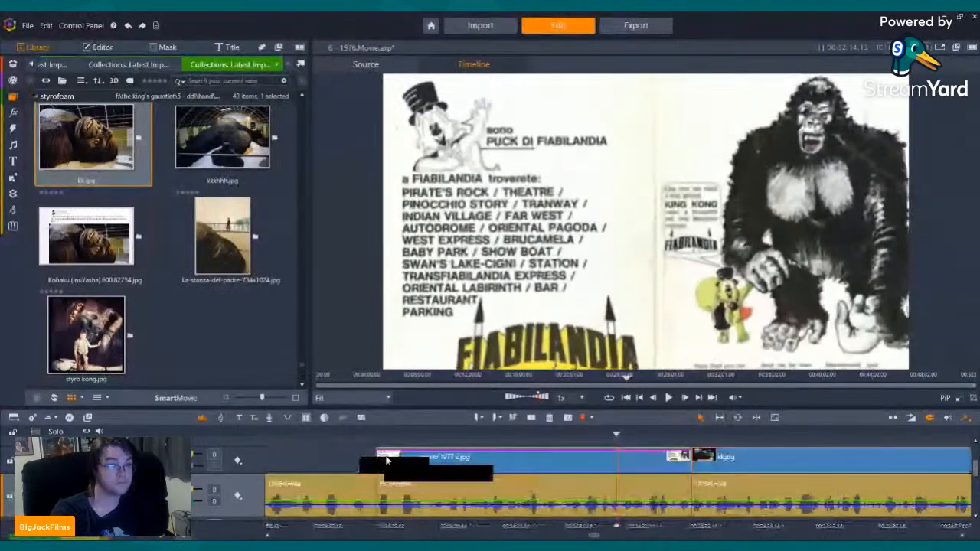
click(668, 398)
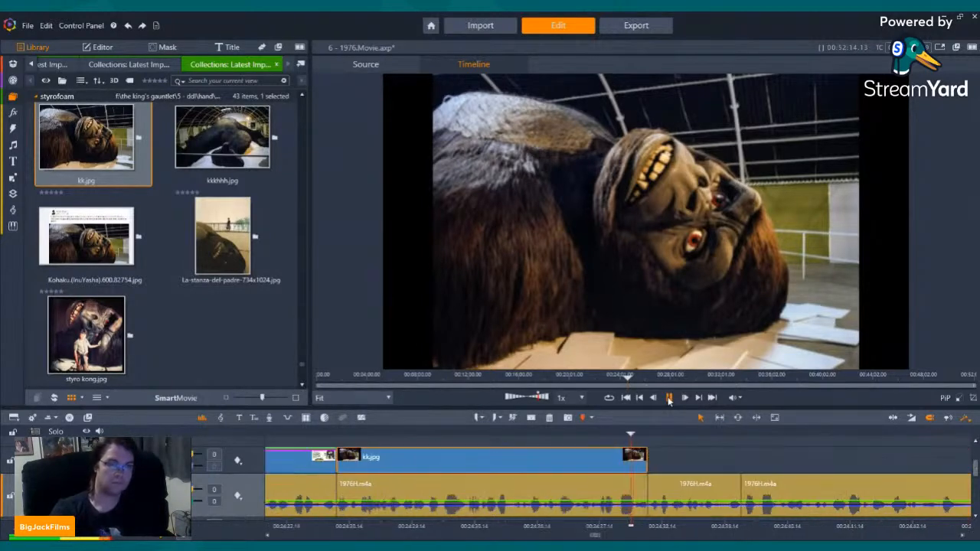
click(668, 397)
Replace the kk.jpg clip with gdf.jpg and extend the new photo to the same narration cut.
scroll(176, 247, down, 10)
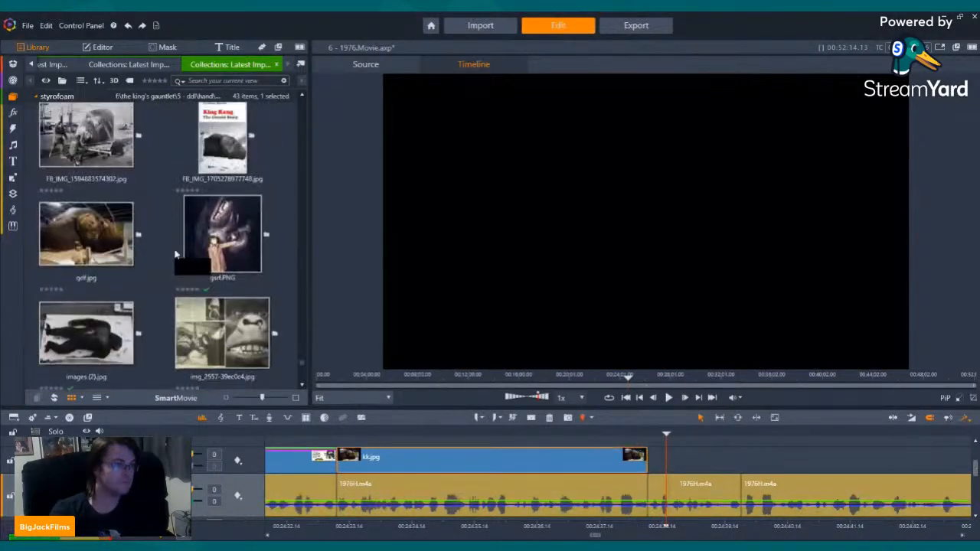
scroll(176, 252, up, 5)
click(85, 218)
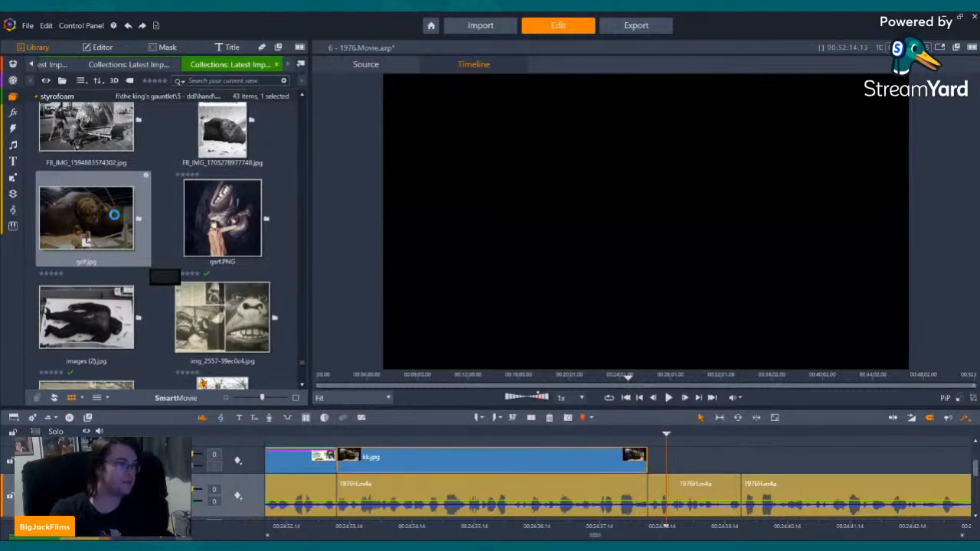
click(605, 463)
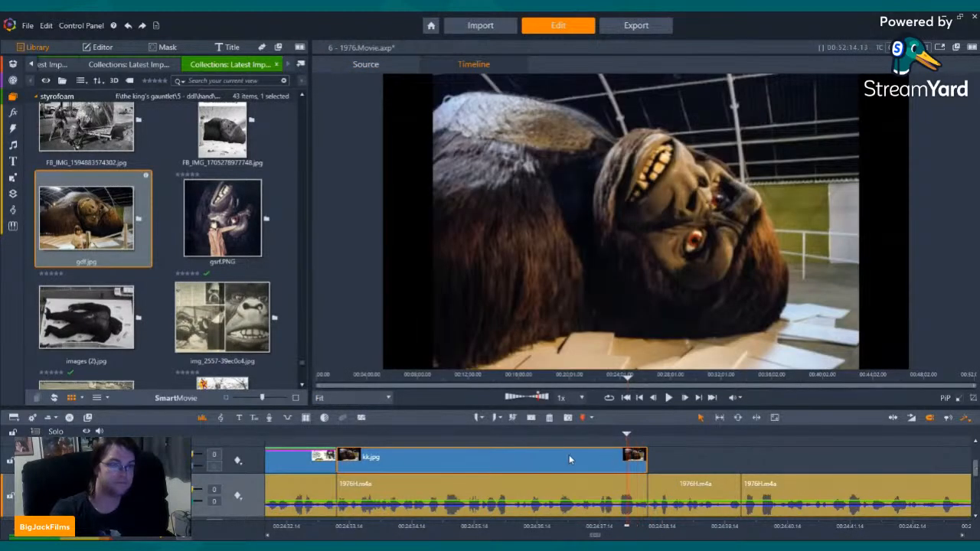
right_click(562, 460)
drag(90, 236, 342, 464)
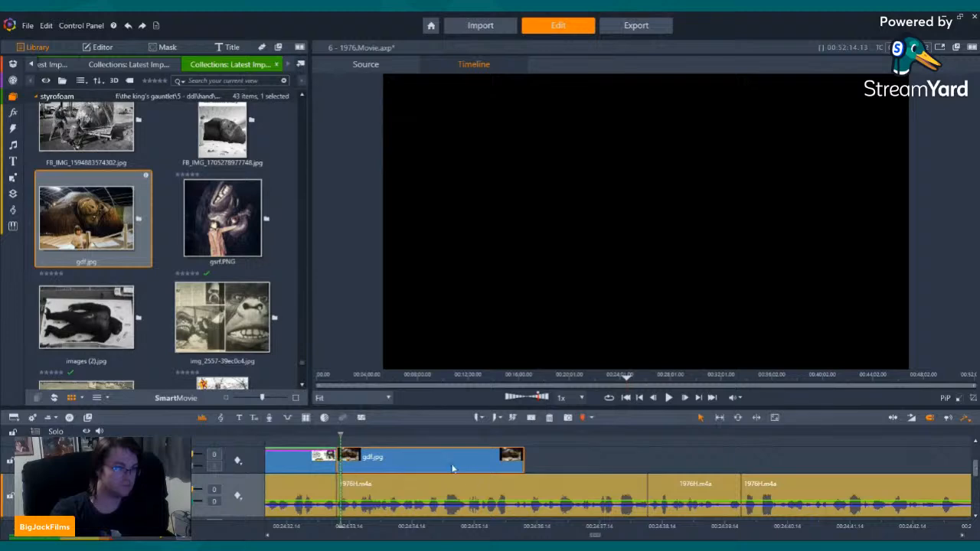
drag(517, 464, 647, 457)
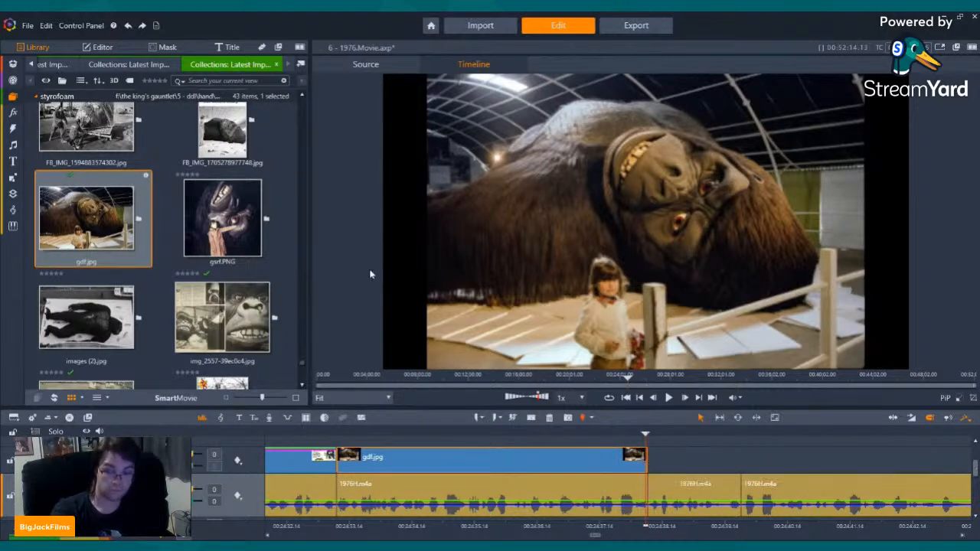
Browse the styrofoam collection for another Kong photo to follow gdf.jpg.
scroll(288, 222, down, 5)
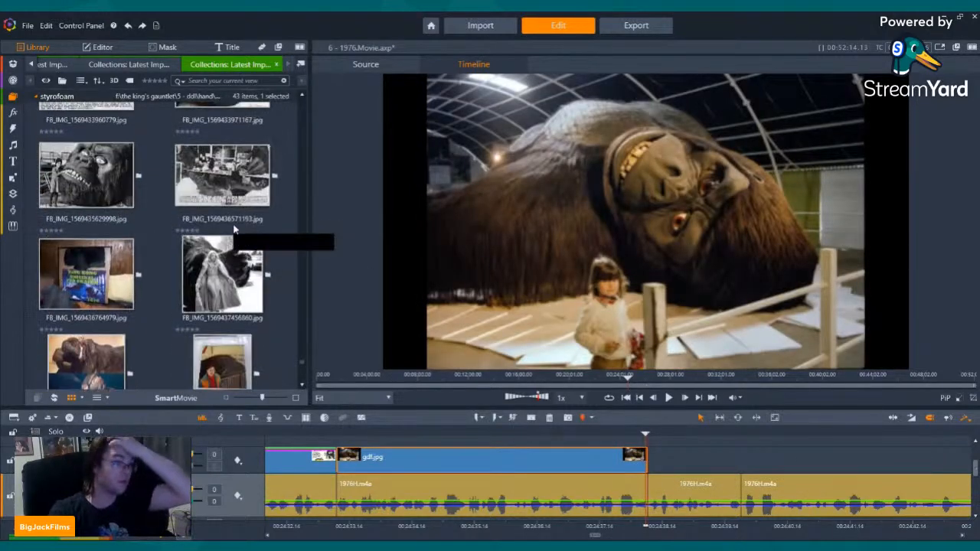
scroll(235, 268, up, 3)
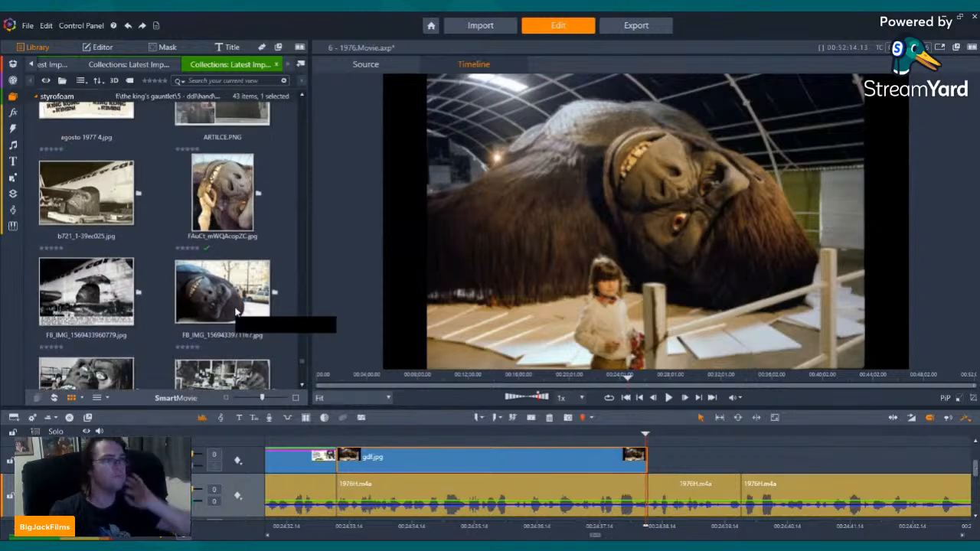
scroll(236, 310, up, 10)
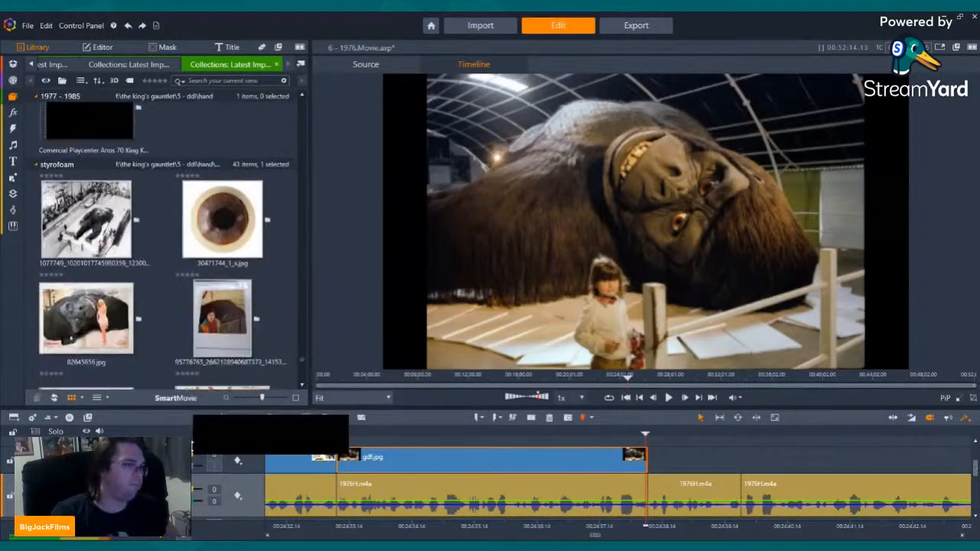
scroll(222, 306, down, 1)
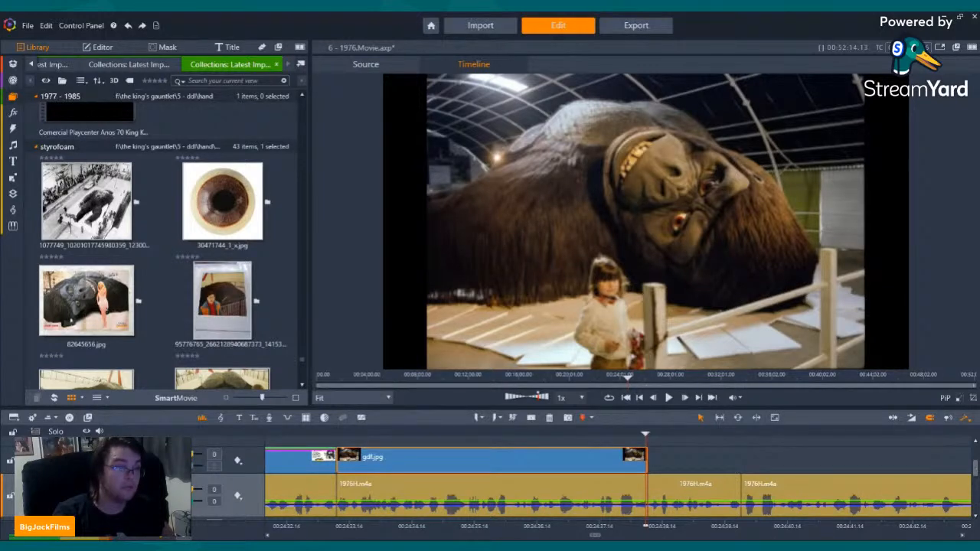
Play the narration past the end of gdf.jpg, and shorten the photo to 00:00:03.14.
key(Left)
key(Left)
key(Left)
key(Left)
key(Left)
key(Left)
key(Left)
key(Left)
key(Left)
key(Left)
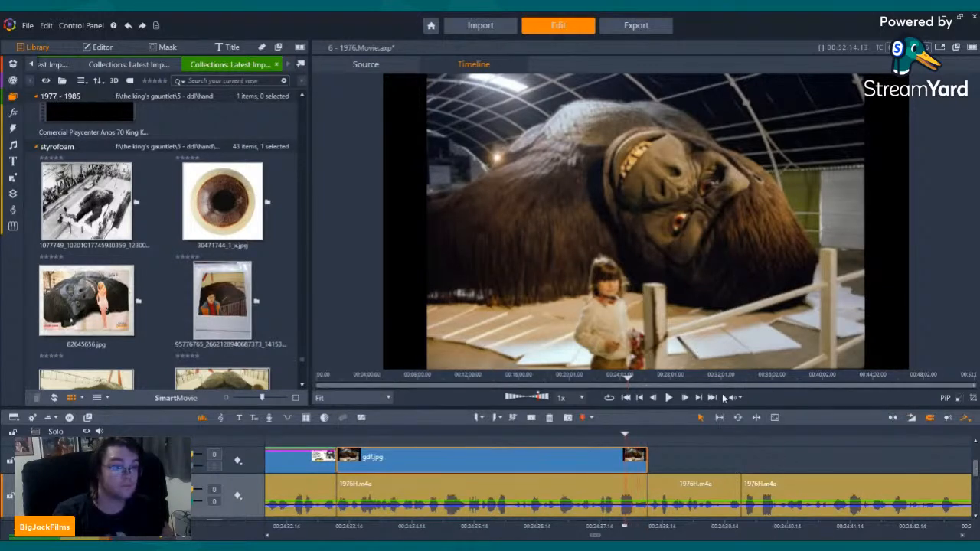
click(670, 398)
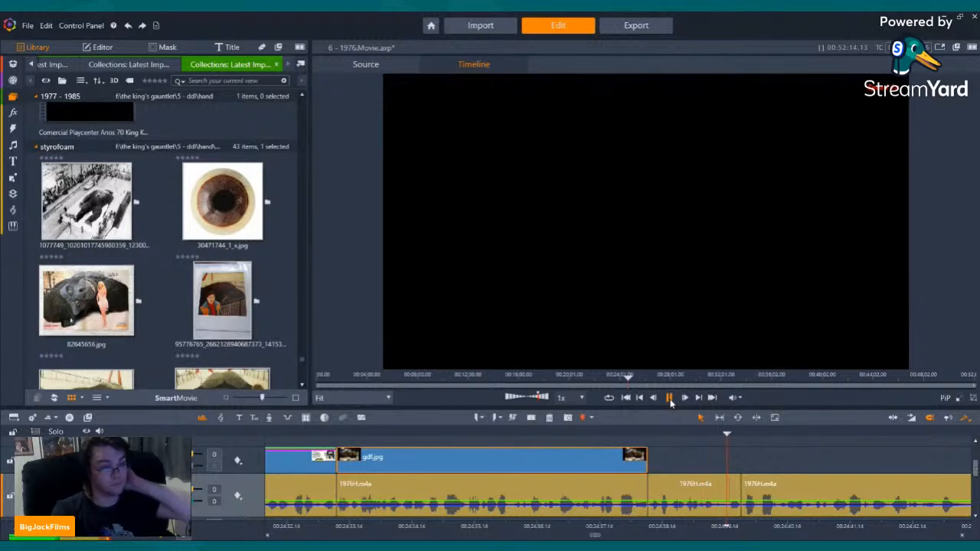
click(669, 398)
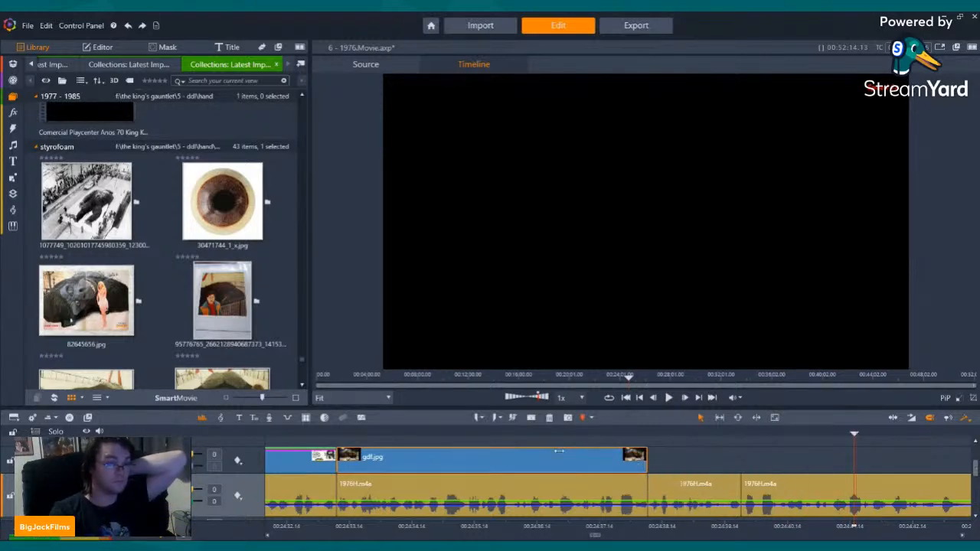
drag(558, 451, 551, 452)
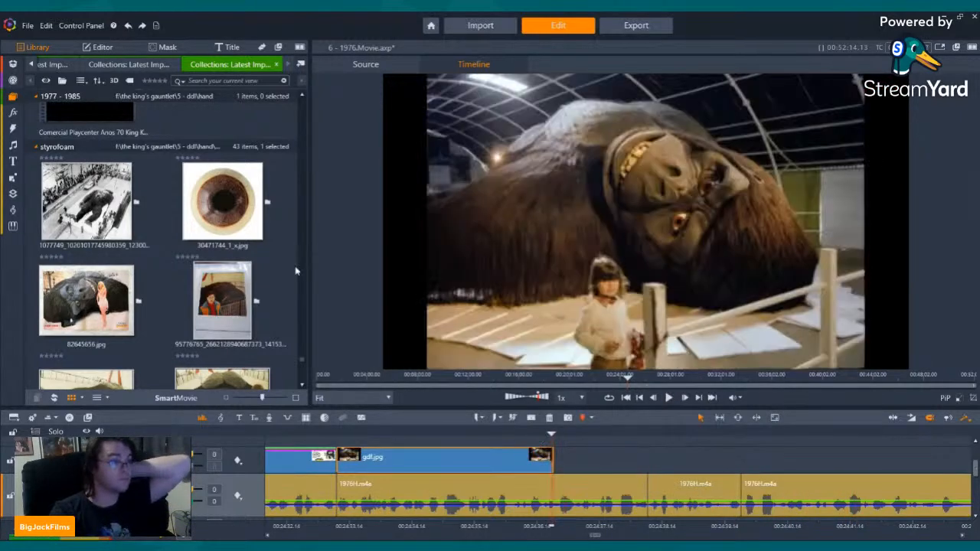
Look through the styrofoam photos and preview candidates to follow gdf.jpg, including the framed snapshot, king_kong_fiaby.jpg and king_kong_fiaby2.jpg.
click(235, 299)
scroll(236, 299, down, 5)
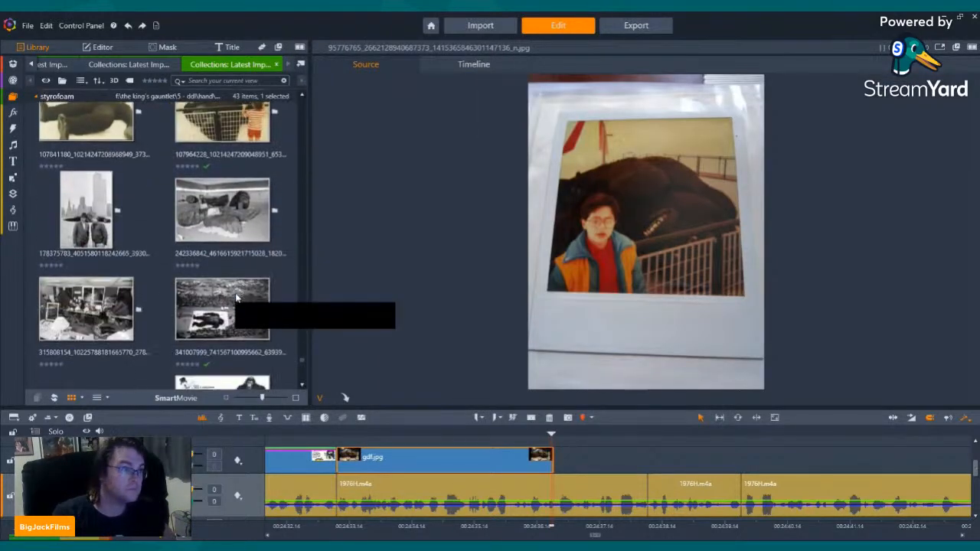
scroll(236, 298, down, 10)
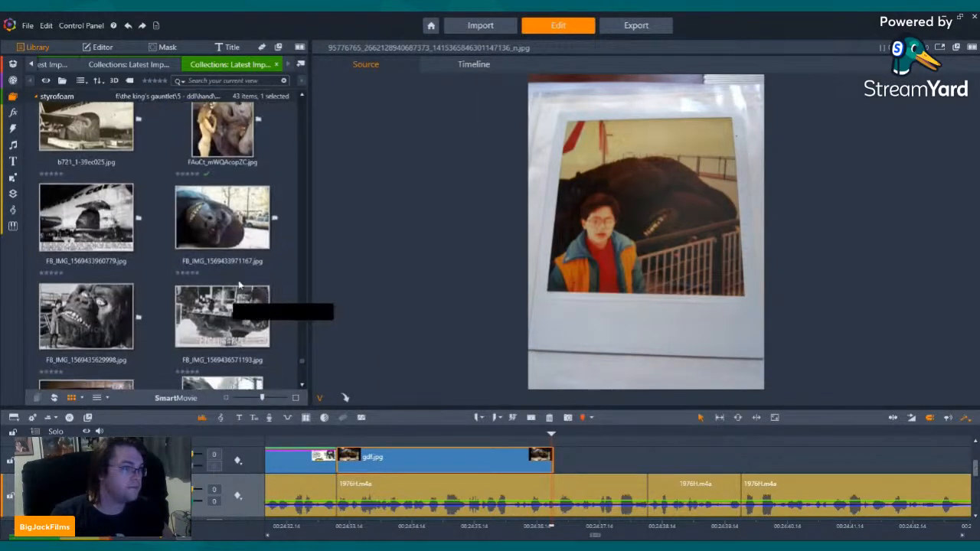
scroll(238, 329, up, 2)
scroll(239, 334, down, 2)
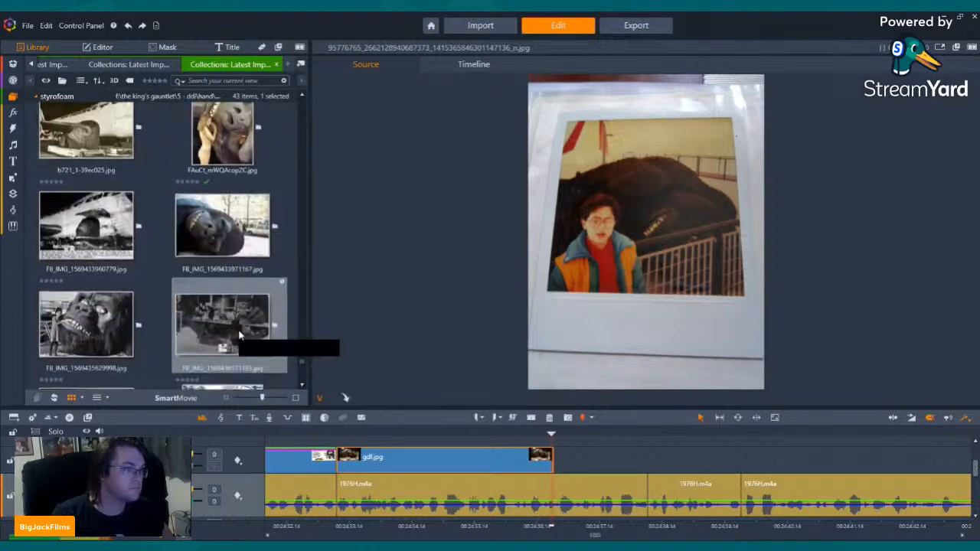
scroll(239, 335, down, 10)
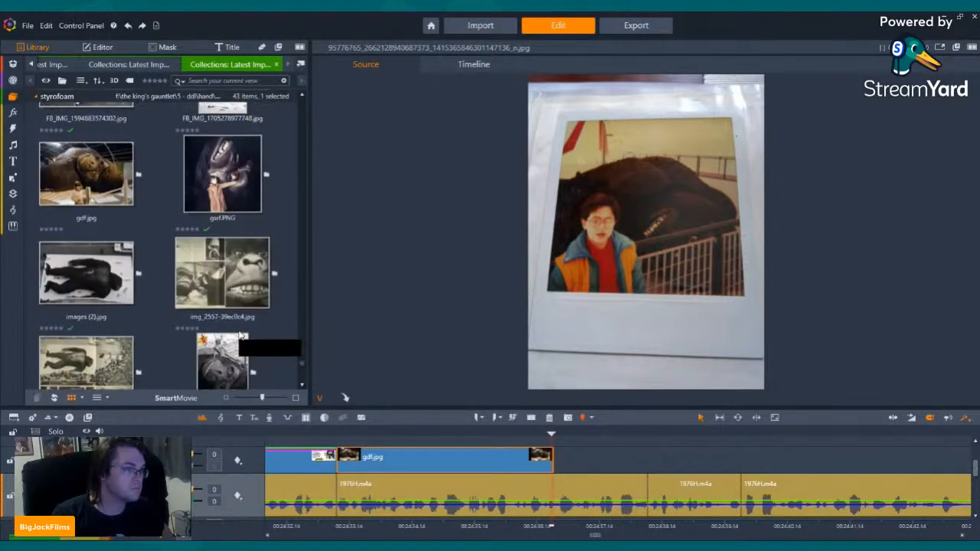
scroll(239, 335, down, 10)
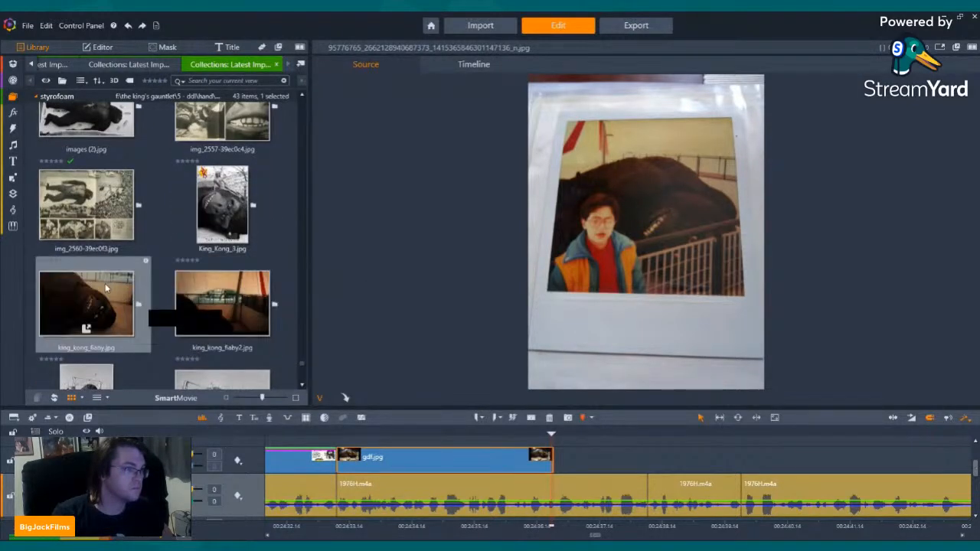
click(106, 288)
scroll(107, 288, down, 7)
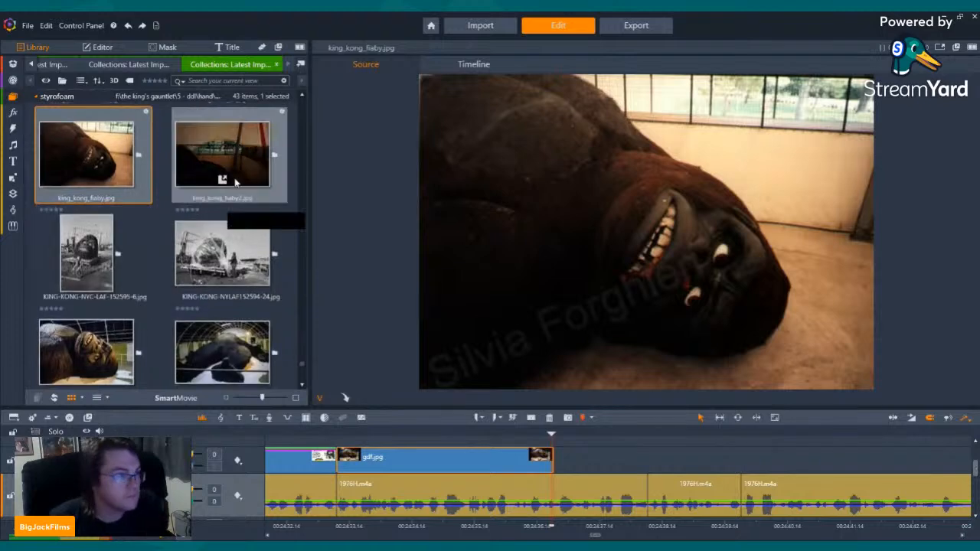
click(250, 135)
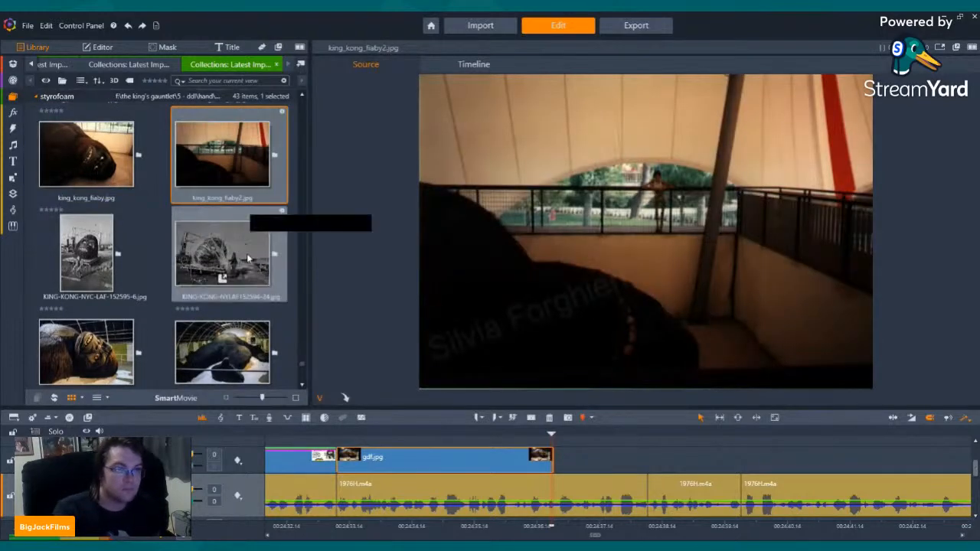
scroll(247, 258, down, 5)
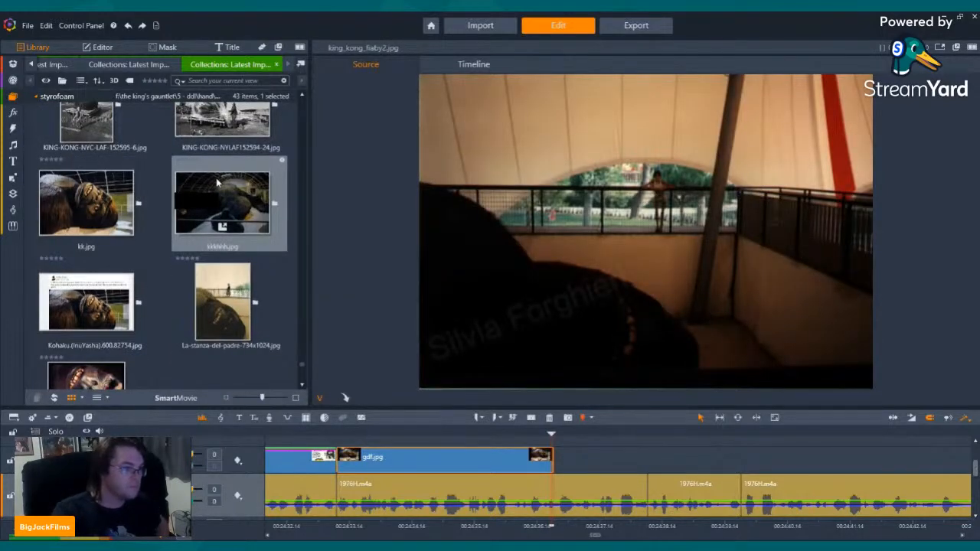
click(217, 182)
Add Kohaku.(InuYasha).600.82754.jpg directly after gdf.jpg and scale the photo to fill the frame.
drag(92, 294, 564, 454)
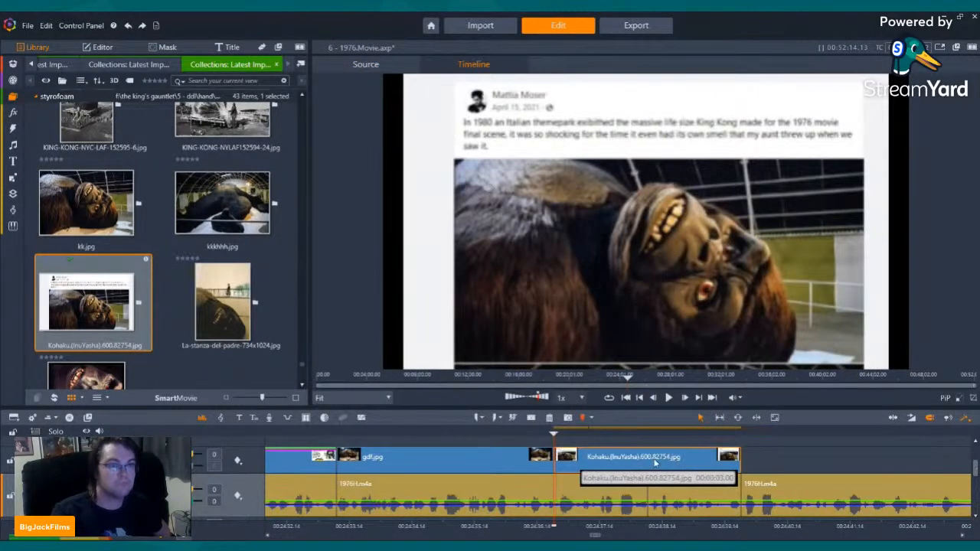
right_click(654, 464)
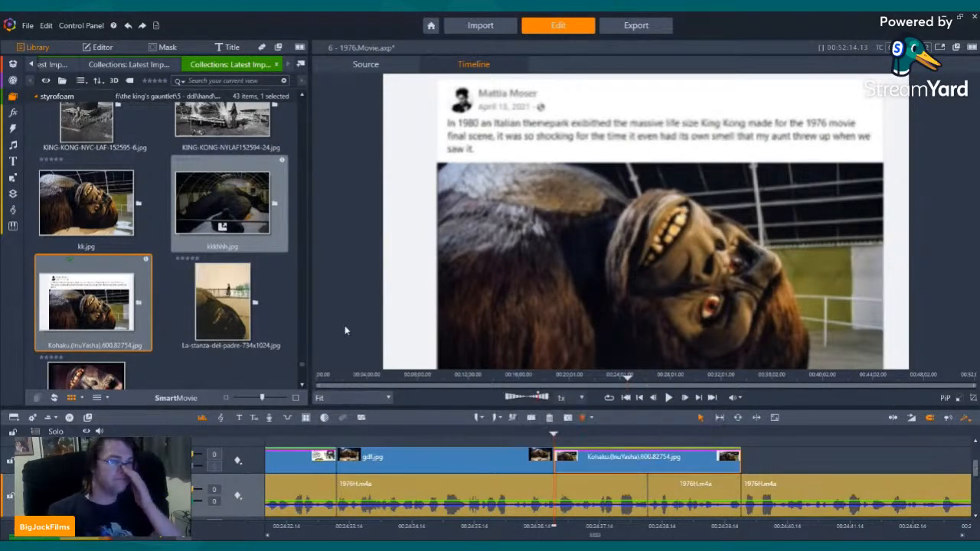
scroll(242, 319, down, 3)
scroll(241, 318, down, 3)
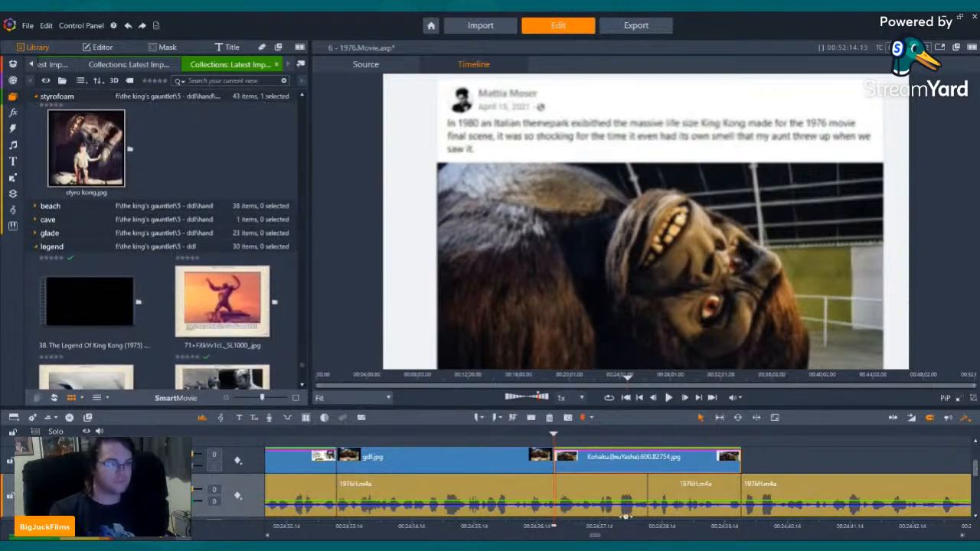
Go back to the gdf.jpg clip and scale its photo to fill the frame.
key(Left)
key(Left)
key(Left)
key(Left)
key(Left)
key(Left)
key(Left)
key(Left)
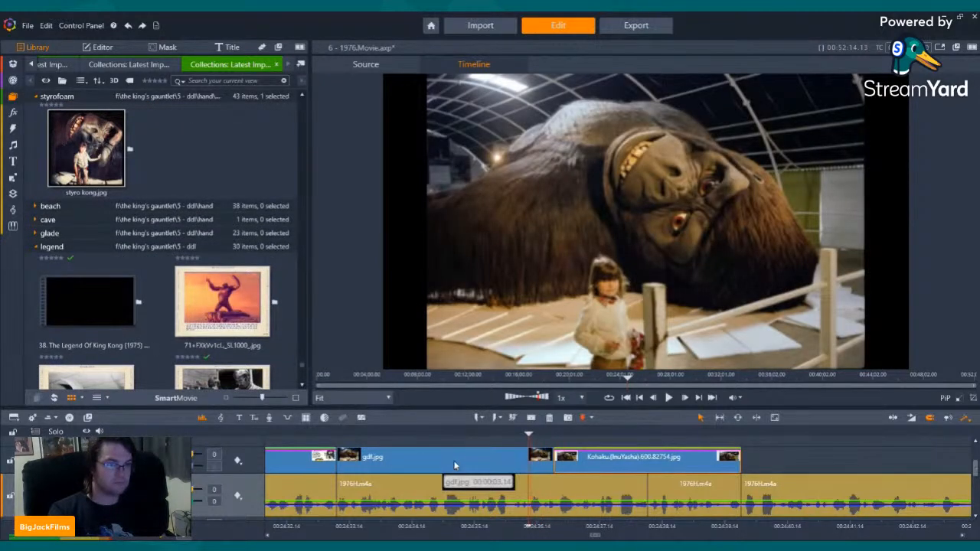
right_click(455, 465)
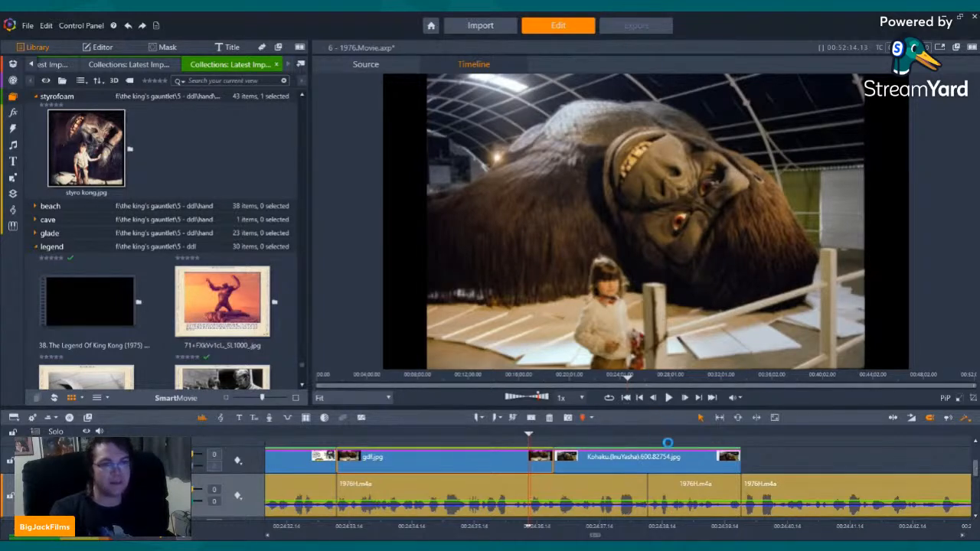
Review the photo movement and dissolves in the earlier styrofoam clips, and return through agosto 1977 2.jpg to gdf.jpg.
key(Left)
key(Left)
key(Left)
key(Left)
key(Left)
key(Left)
key(Left)
key(Left)
key(Left)
key(Left)
key(Left)
key(Left)
key(Left)
key(Left)
key(Left)
key(Left)
key(Left)
key(Left)
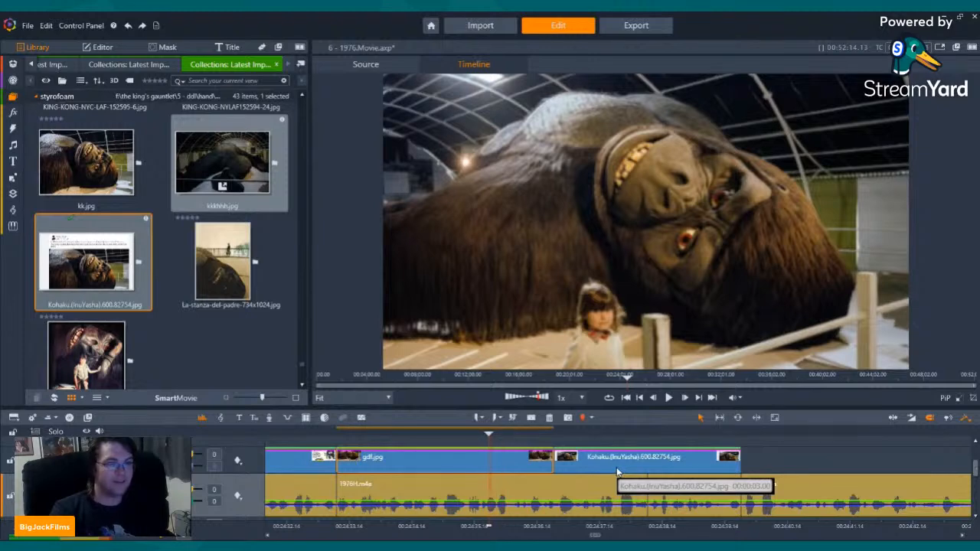
drag(292, 435, 267, 432)
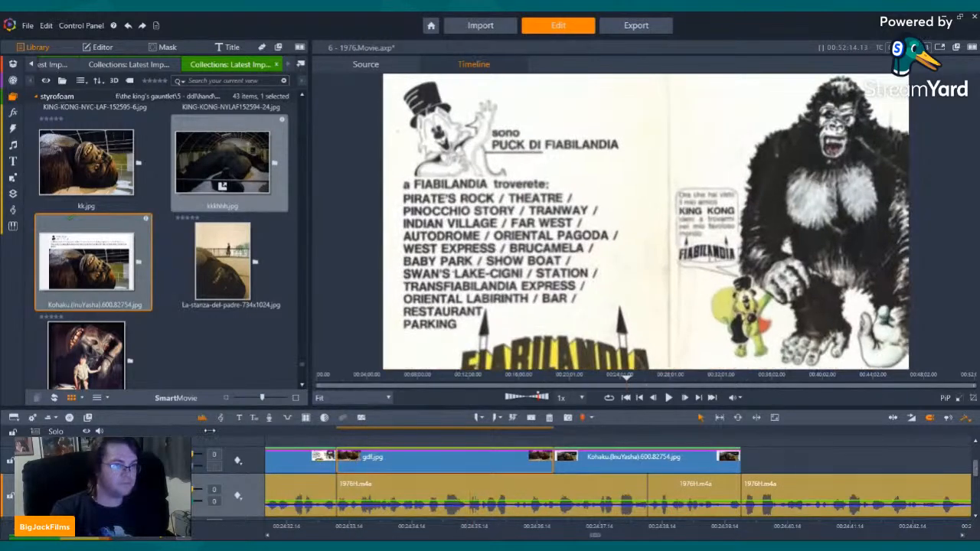
click(640, 398)
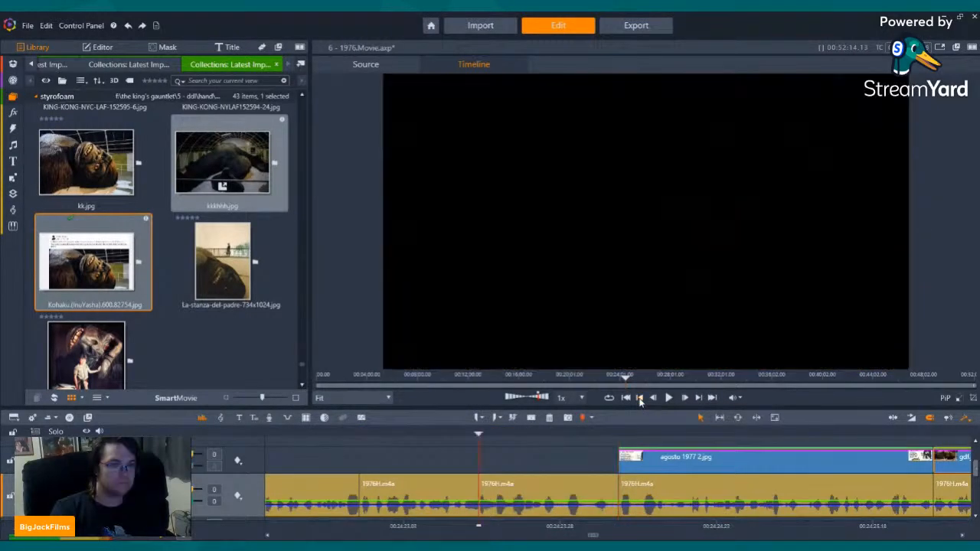
click(640, 400)
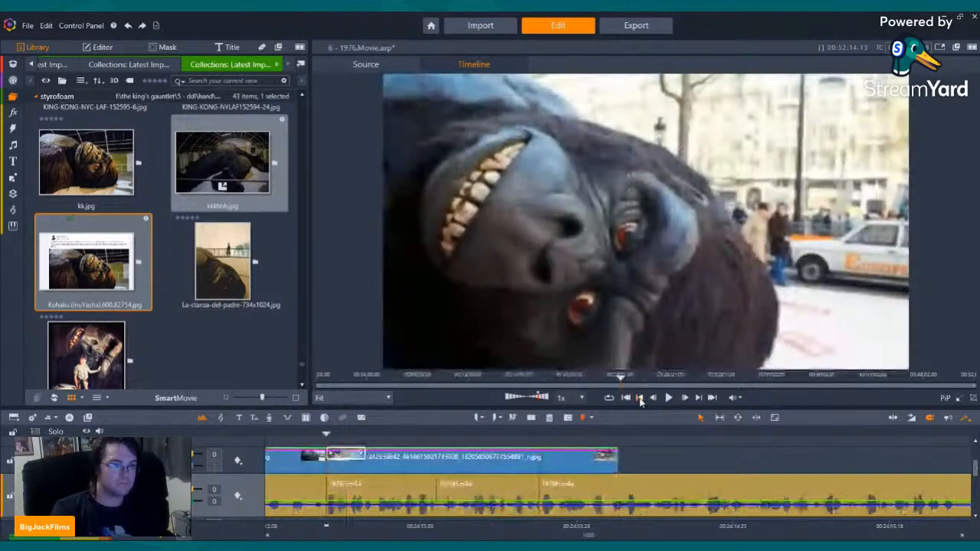
click(640, 400)
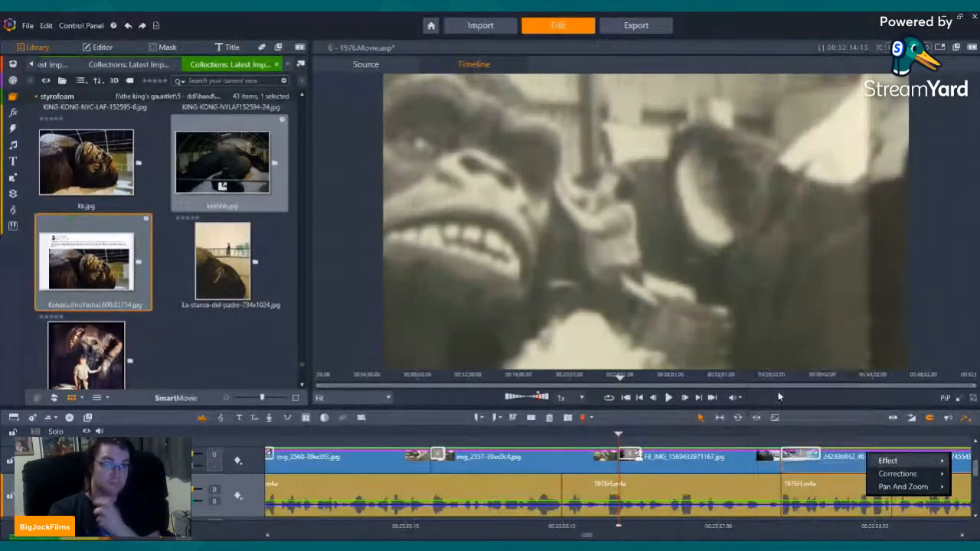
click(668, 398)
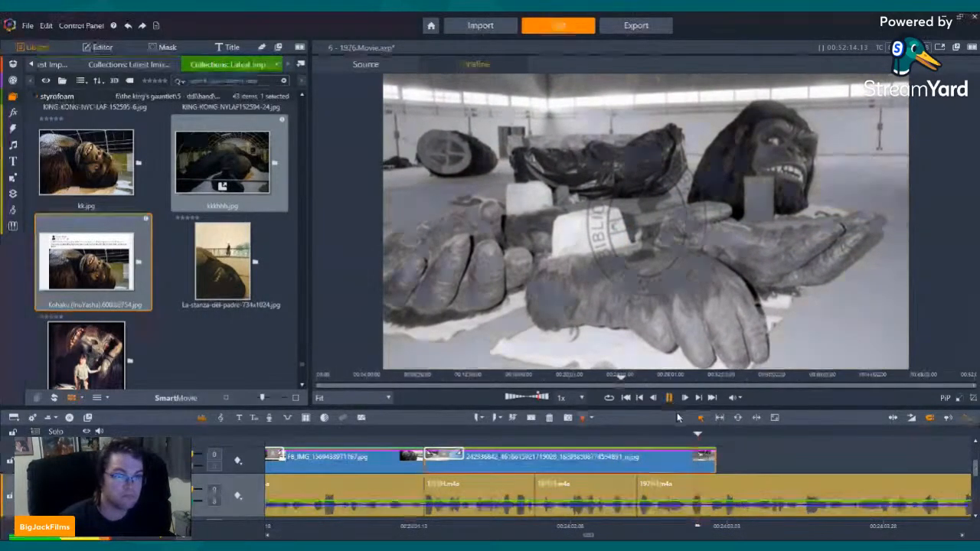
click(698, 397)
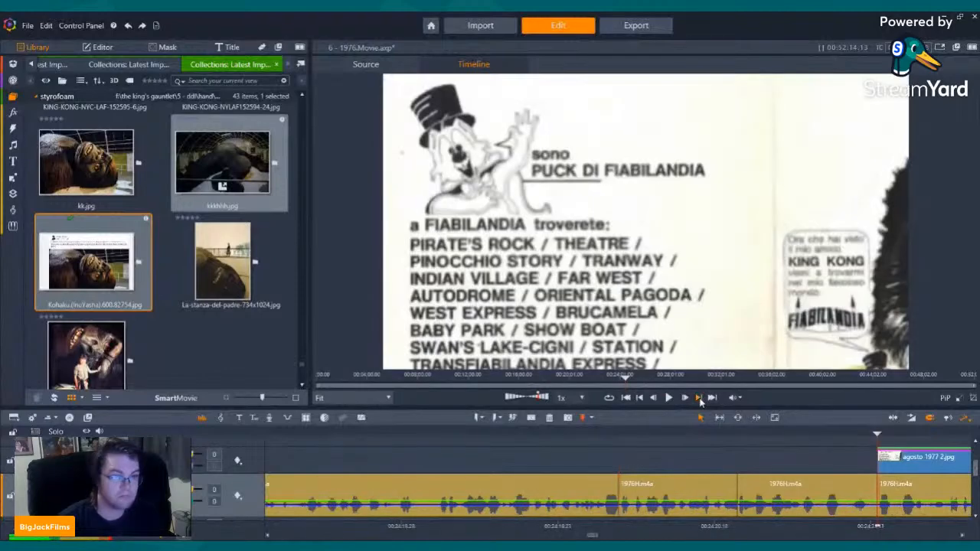
click(698, 398)
click(668, 397)
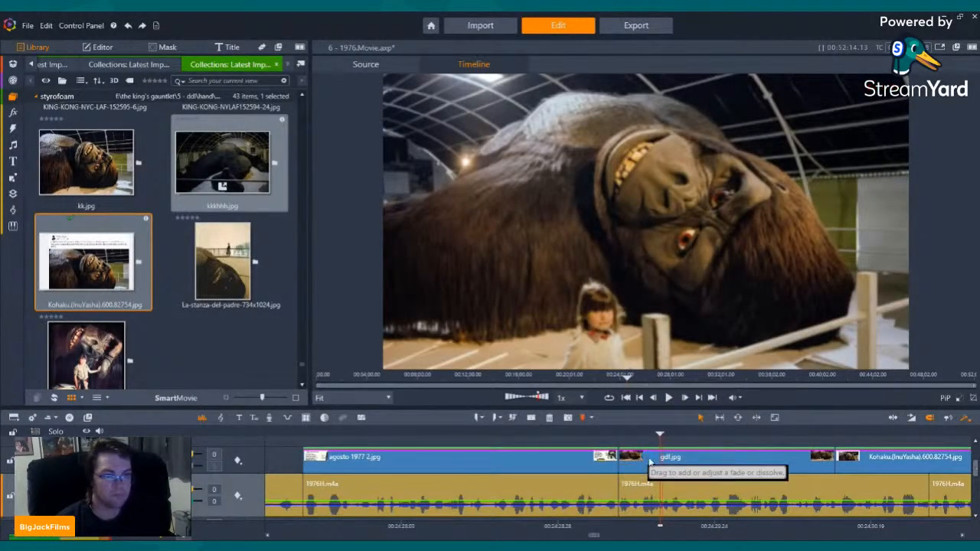
Add short dissolves from agosto 1977 2.jpg to gdf.jpg and from gdf.jpg to the Kohaku photo, playing the sequence in between.
click(604, 432)
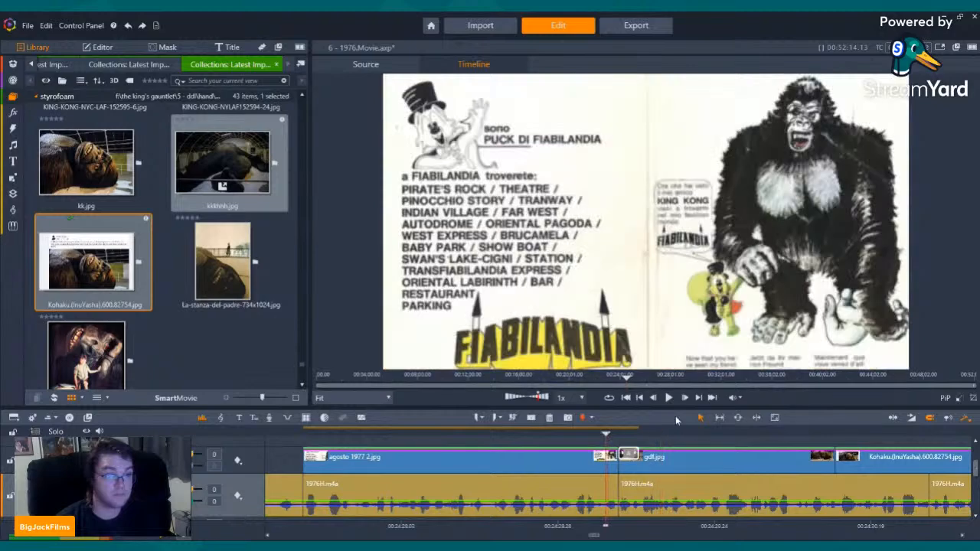
click(667, 398)
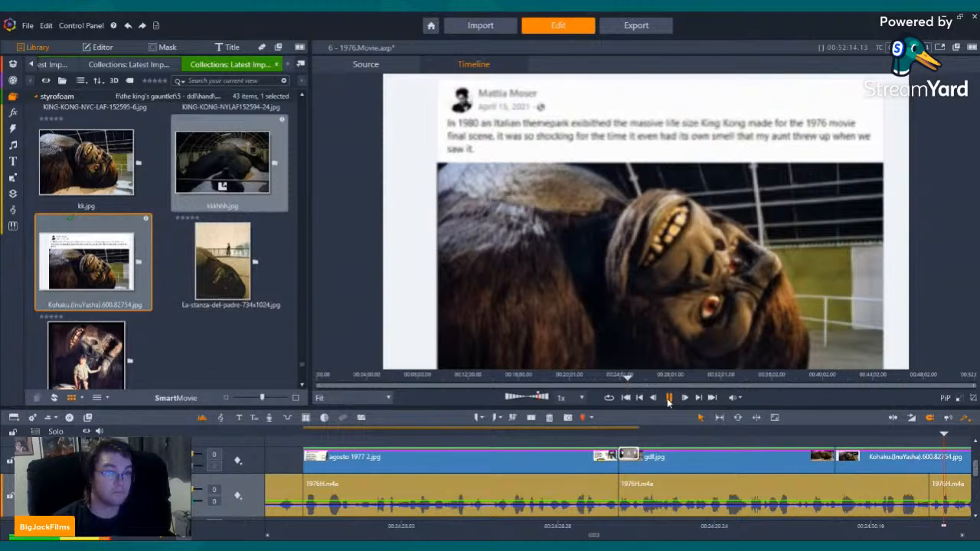
click(668, 398)
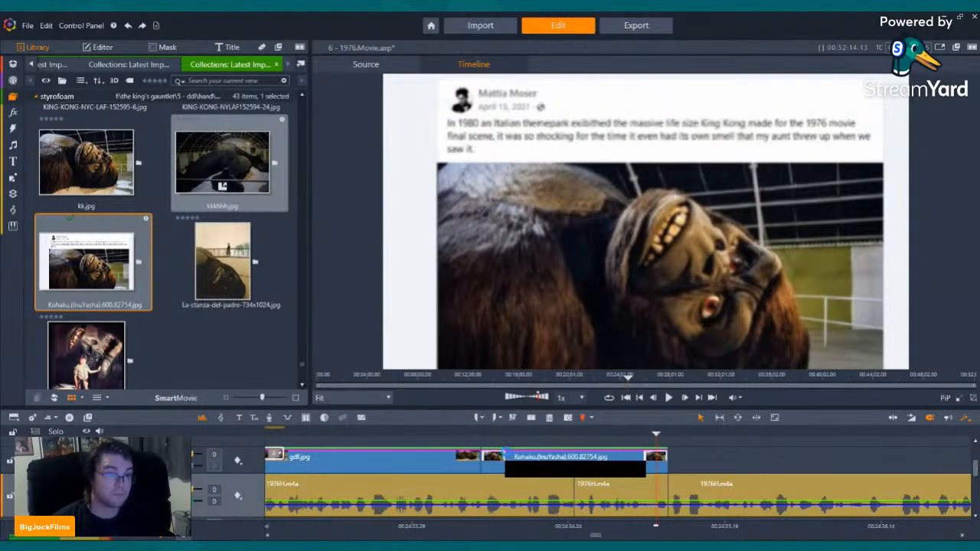
drag(505, 453, 504, 452)
mouse_move(444, 434)
mouse_down()
mouse_move(431, 435)
mouse_move(507, 436)
mouse_move(453, 448)
mouse_up()
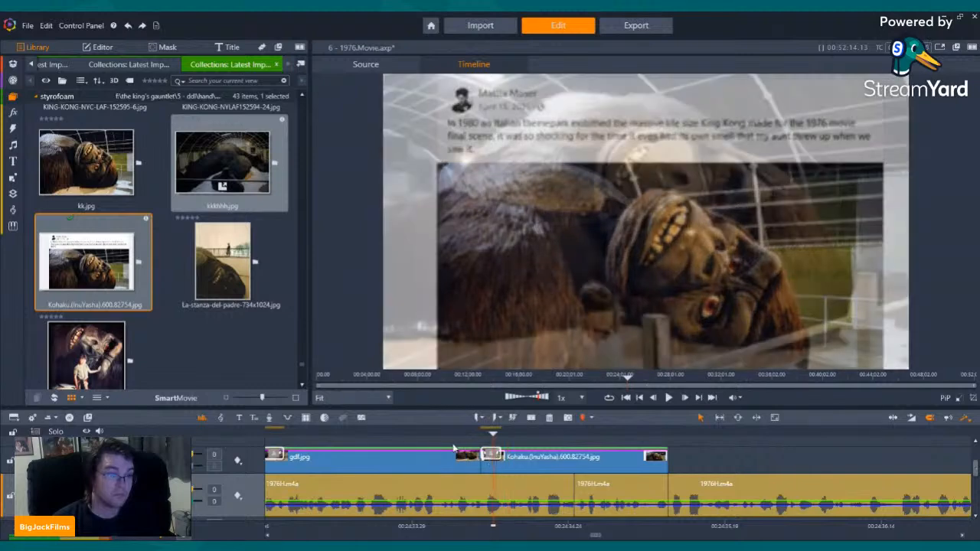
Apply a slow zoom movement to the gdf.jpg and Kohaku photo clips.
right_click(532, 464)
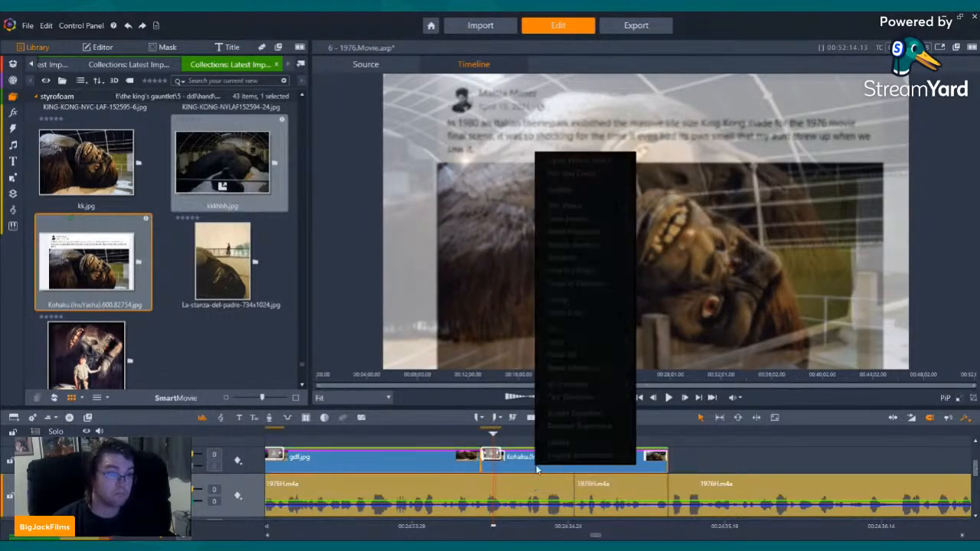
click(563, 356)
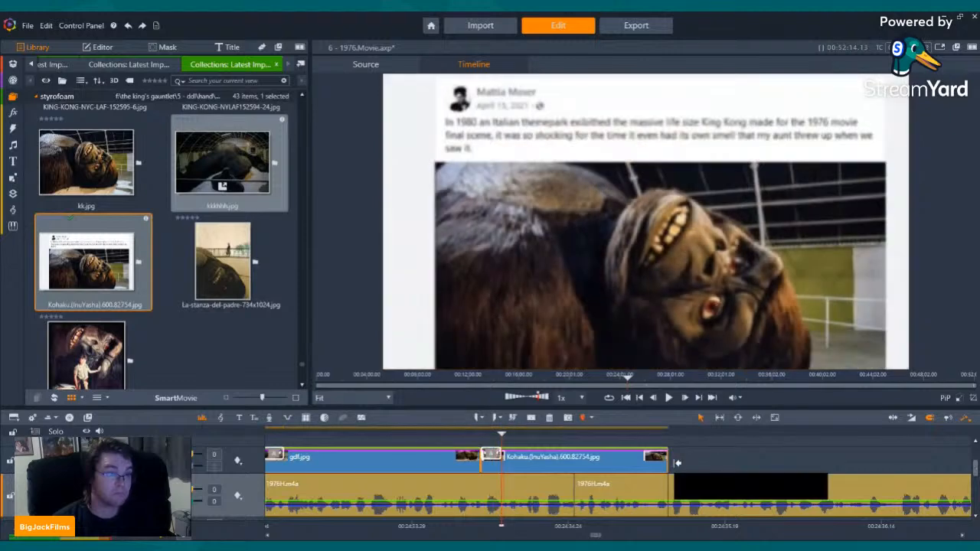
Play the narration past the end of the Kohaku photo clip and extend the clip slightly to cover the spoken phrase.
click(669, 397)
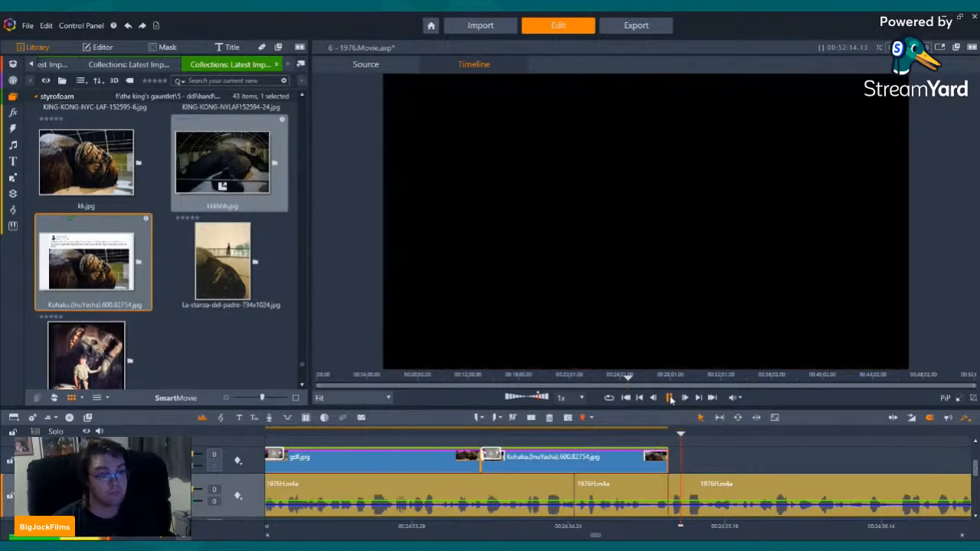
click(670, 398)
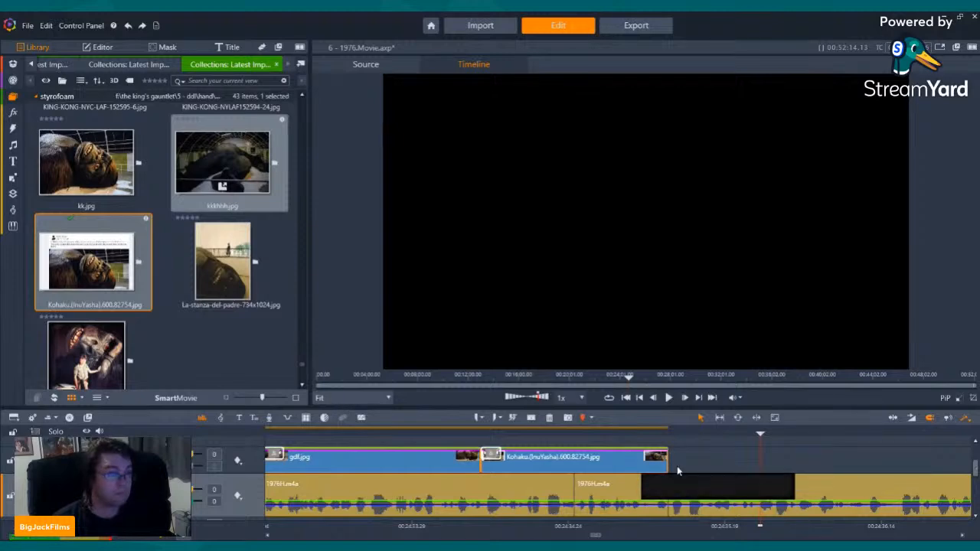
click(671, 461)
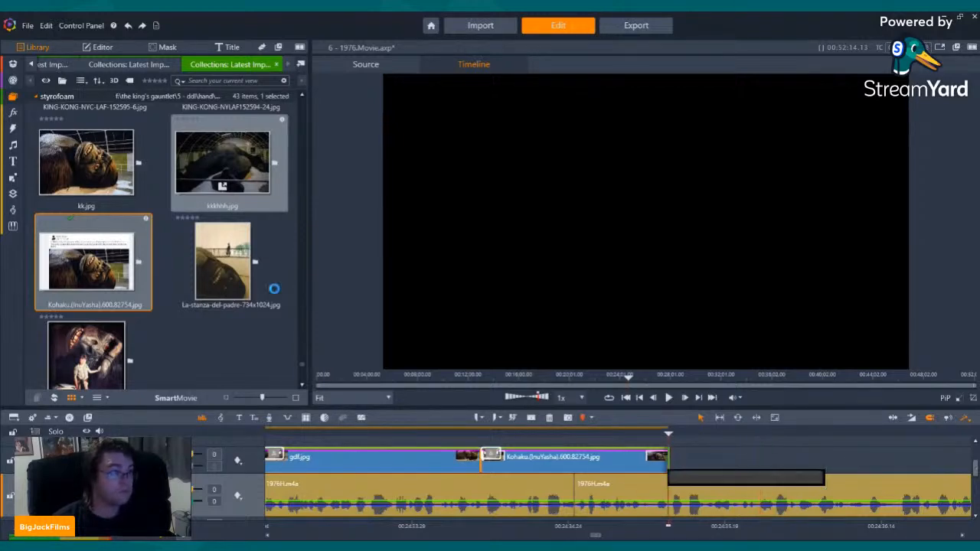
Browse the styrofoam photos, previewing La-stanza-del-padre-734x1024.jpg and kkkhhh.jpg as candidates for the next clip.
click(218, 262)
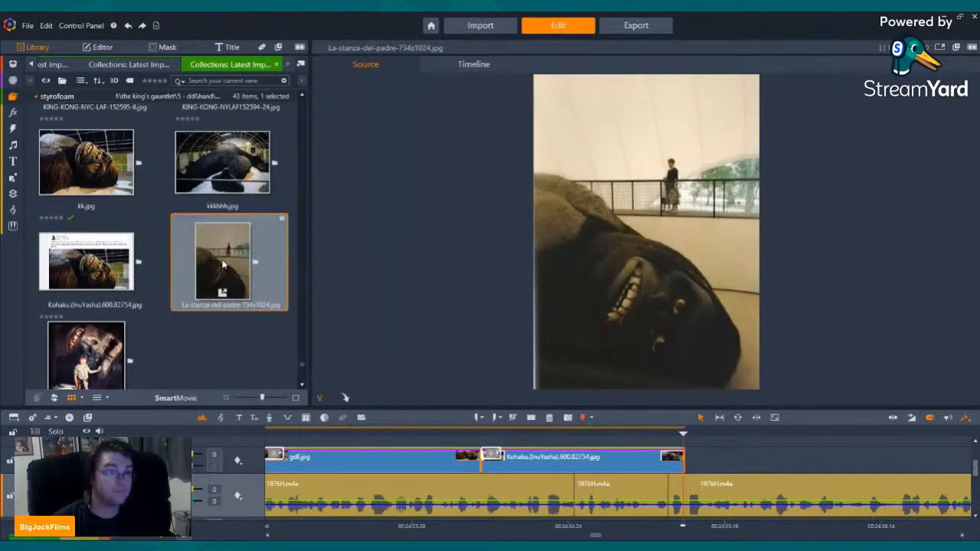
scroll(226, 265, up, 5)
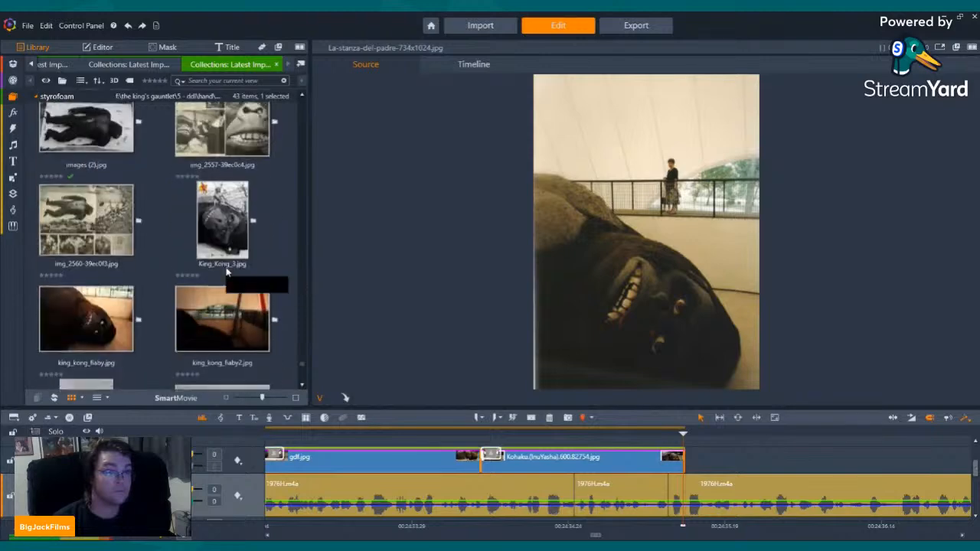
scroll(233, 283, up, 6)
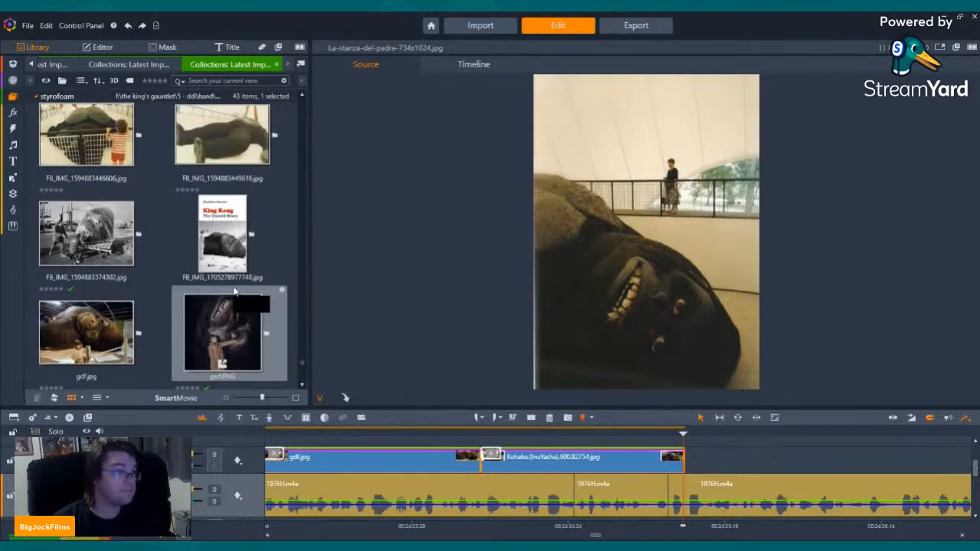
scroll(233, 291, down, 5)
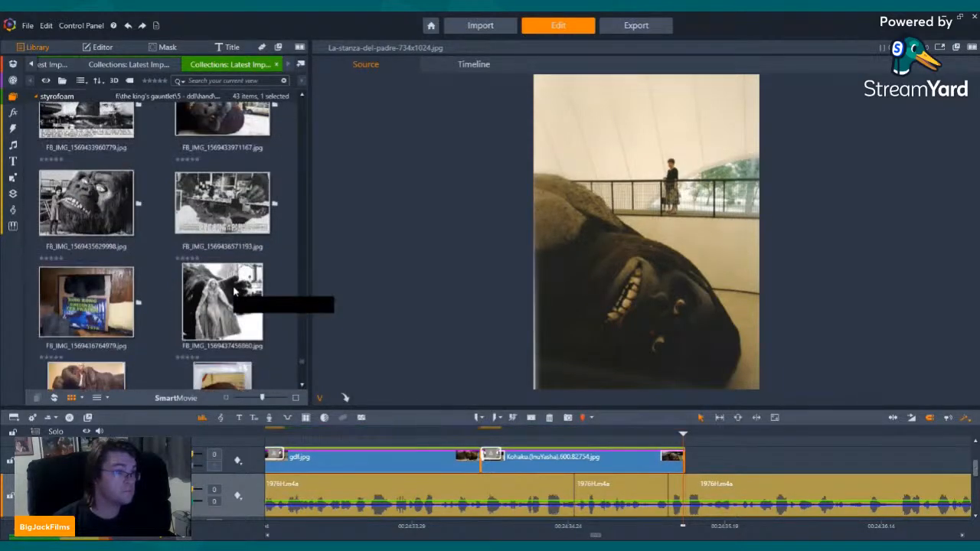
scroll(291, 324, down, 5)
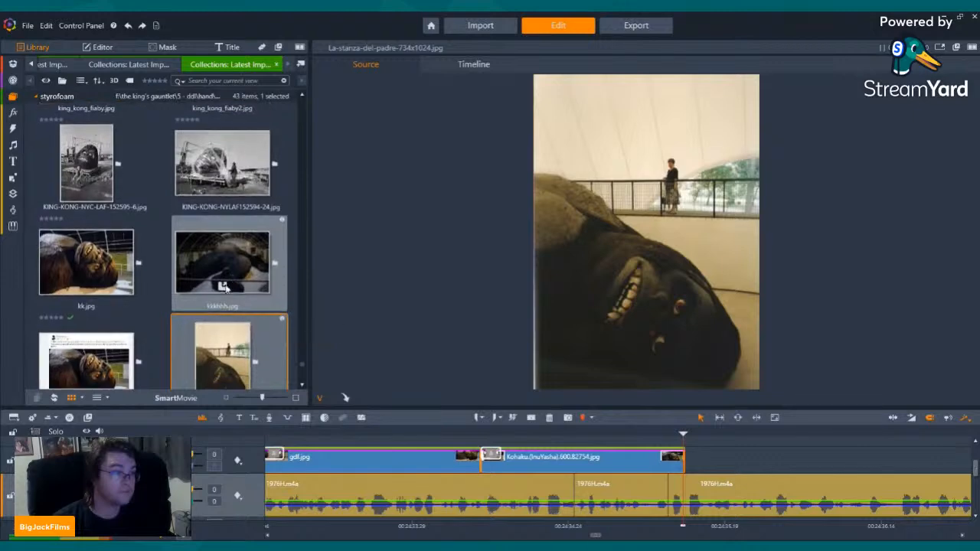
scroll(217, 269, up, 3)
scroll(217, 266, down, 3)
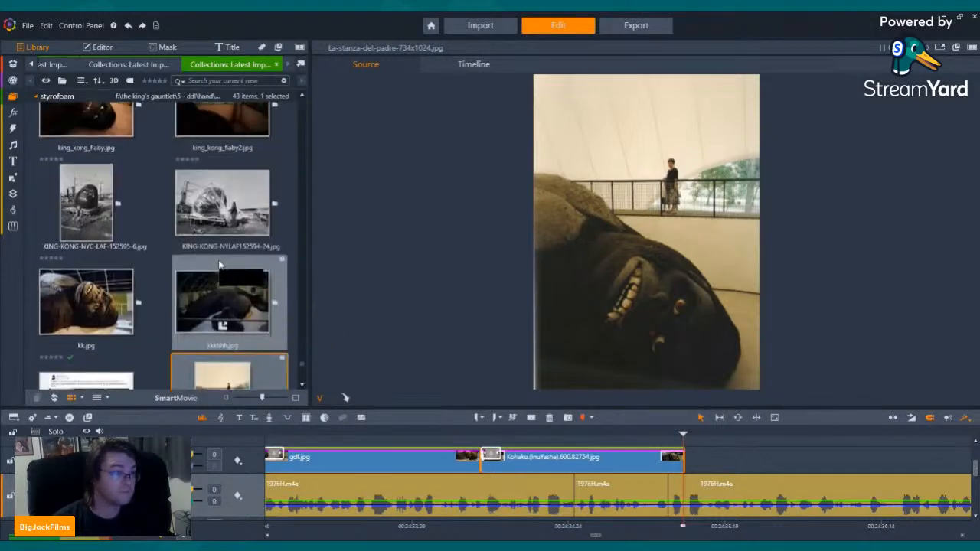
click(217, 269)
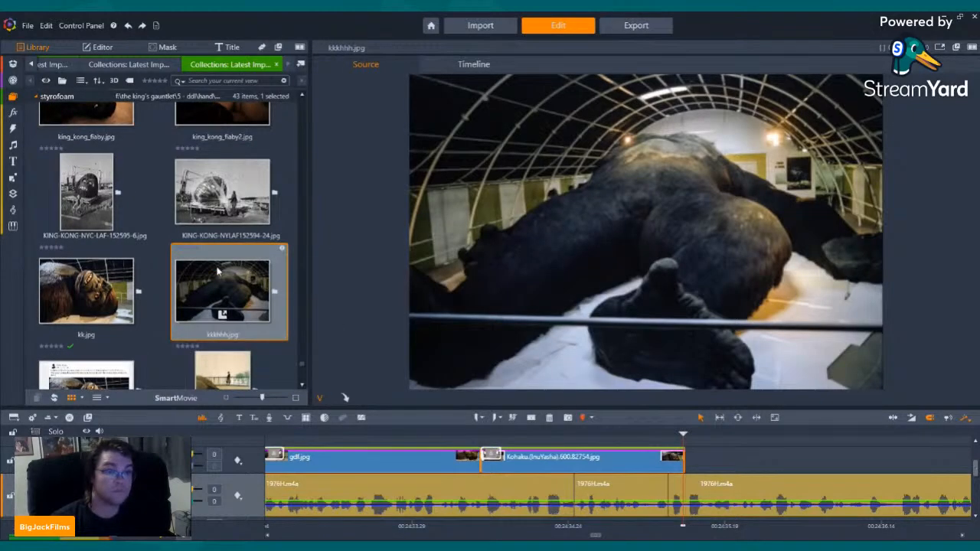
drag(218, 269, 90, 199)
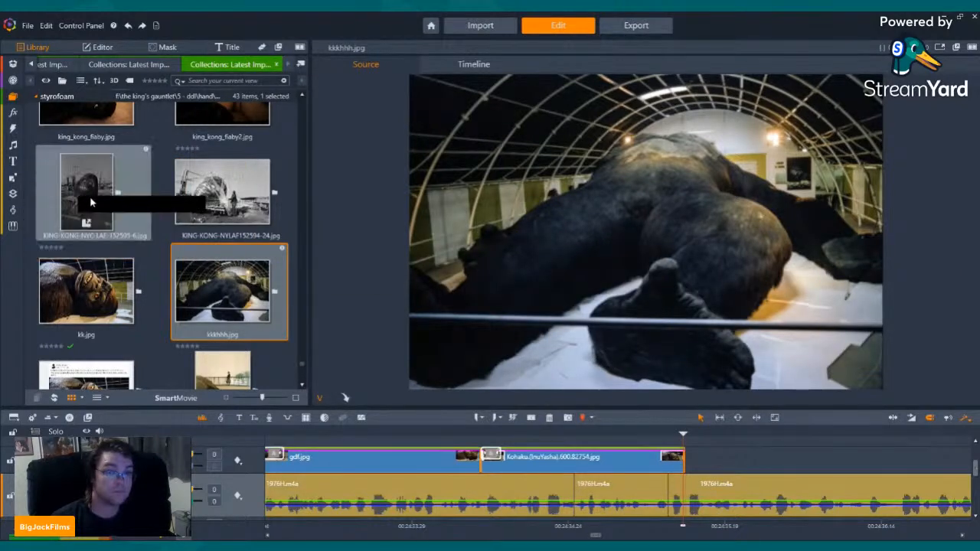
Place FB_IMG_1594883446606.jpg directly after the Kohaku clip and extend it slightly to suit the narration.
scroll(94, 204, up, 3)
scroll(93, 204, up, 5)
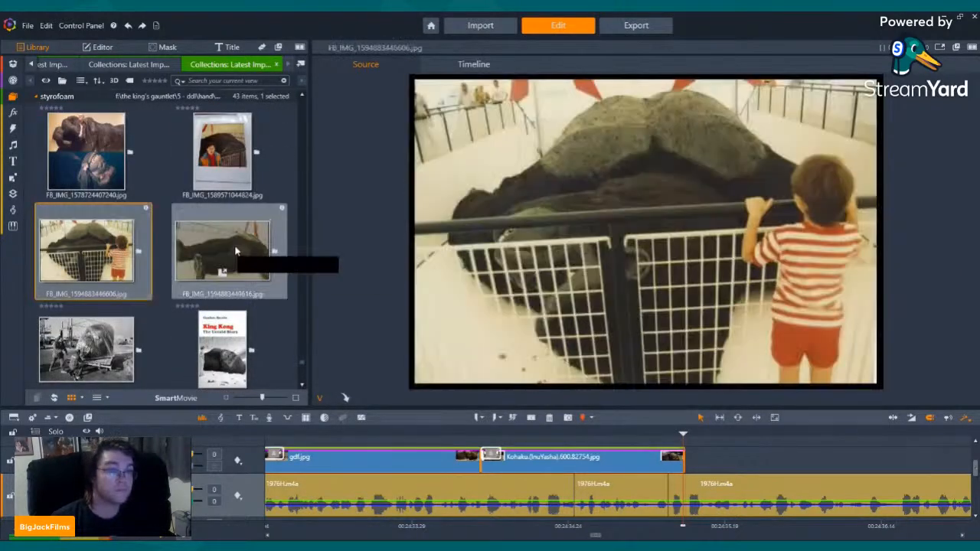
click(237, 247)
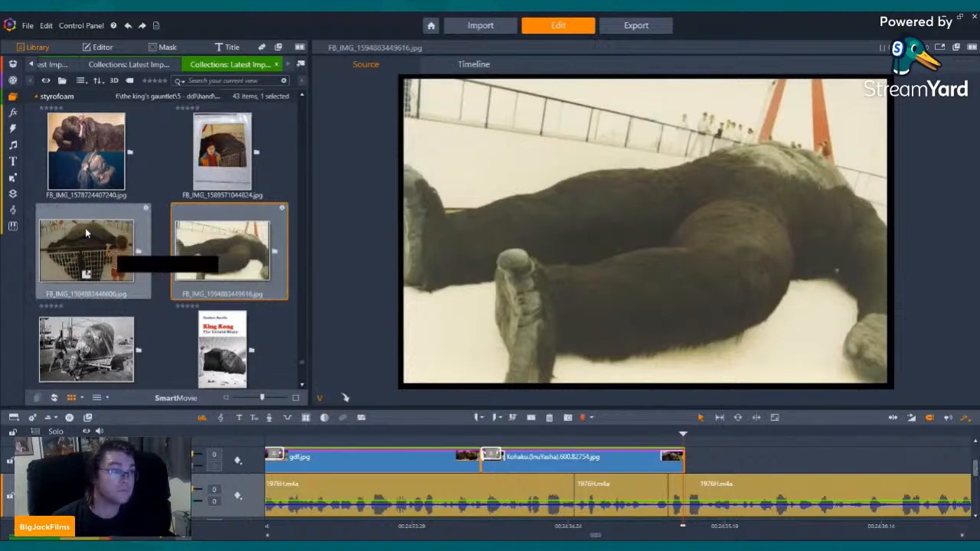
drag(86, 228, 688, 459)
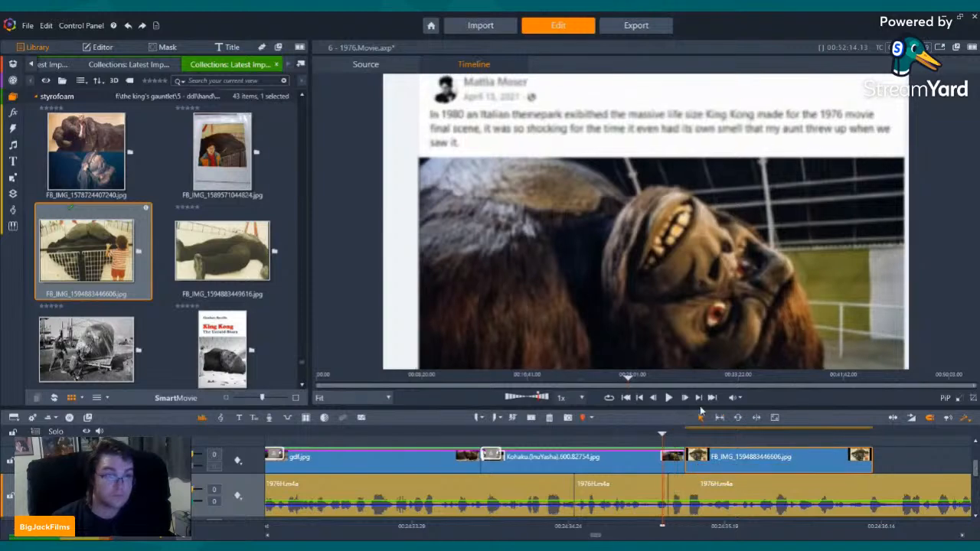
click(668, 398)
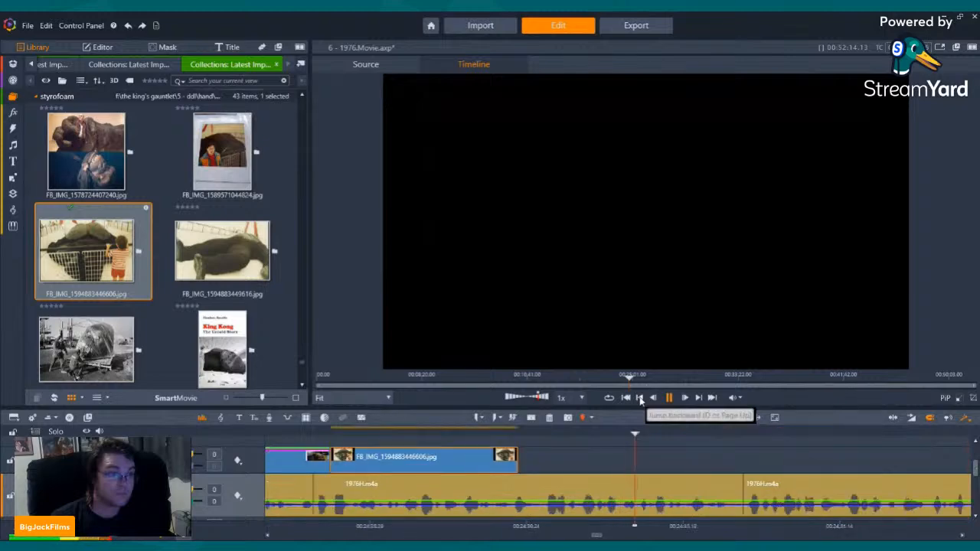
click(639, 398)
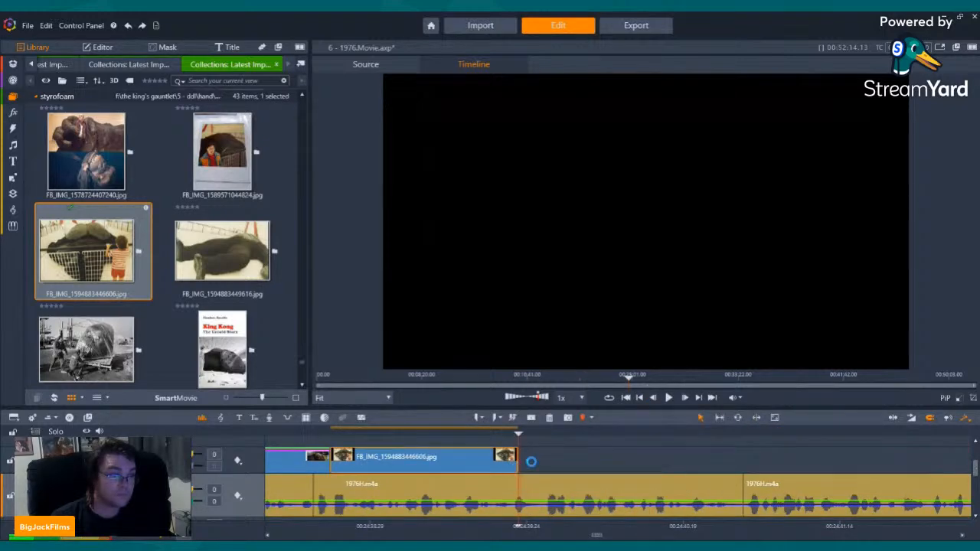
drag(519, 459, 538, 459)
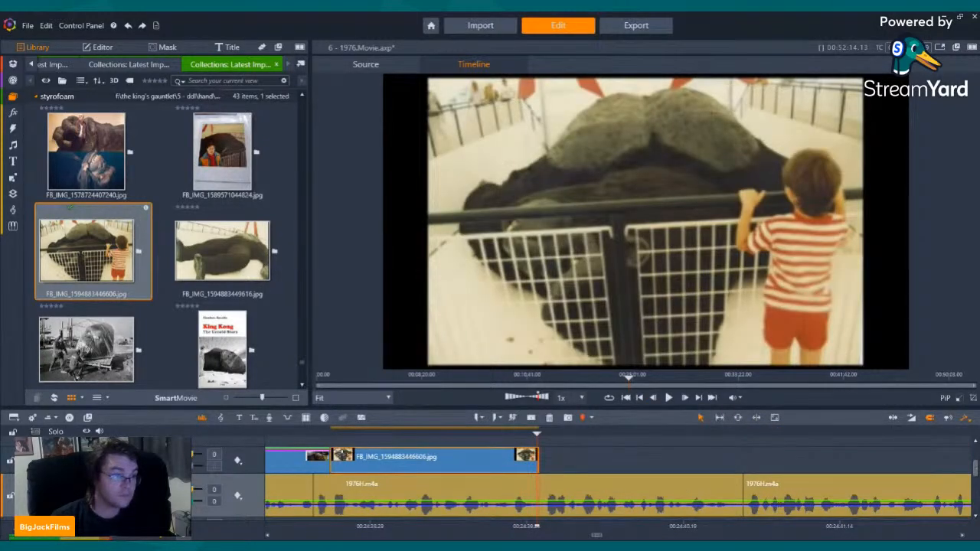
Give the FB_IMG_1594883446606.jpg clip an opening dissolve and a pan-and-zoom movement that fills the frame.
right_click(410, 461)
click(446, 349)
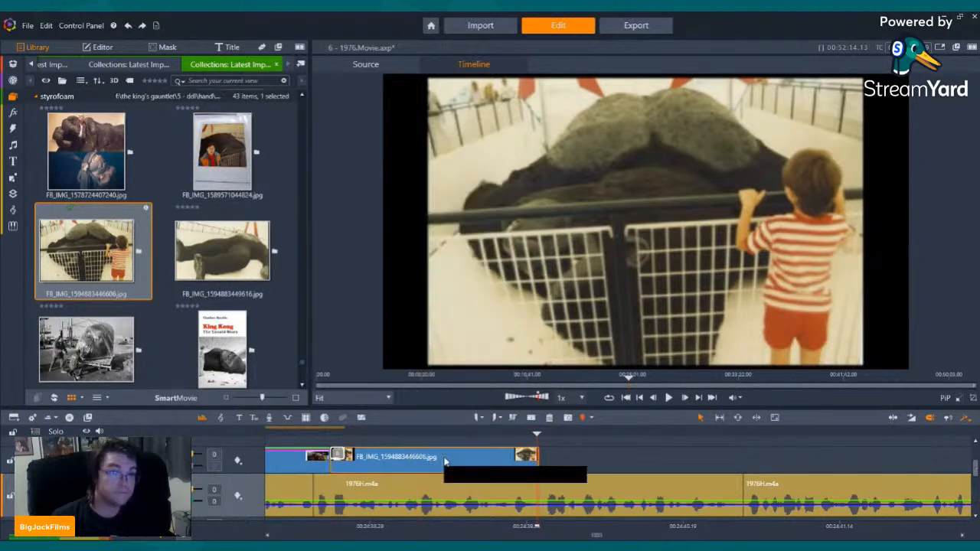
right_click(450, 464)
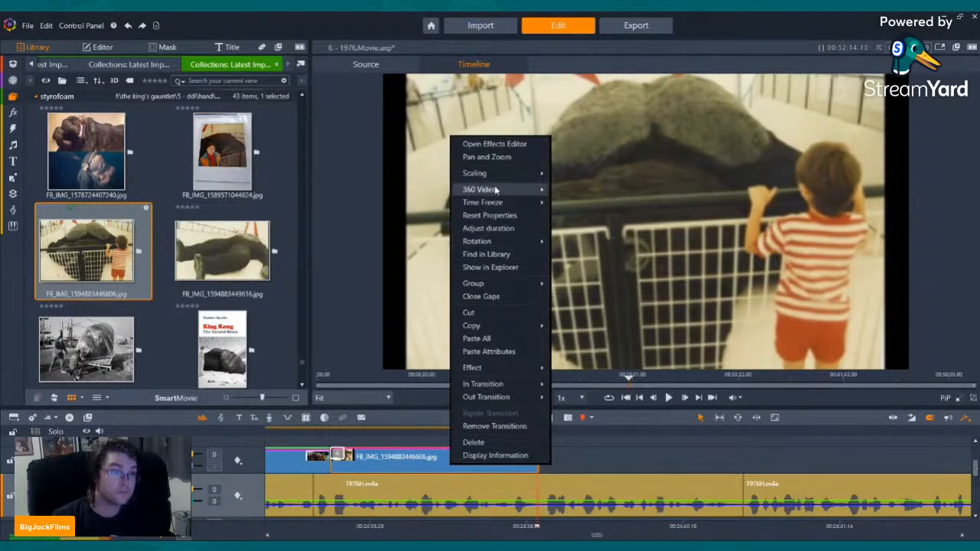
click(498, 158)
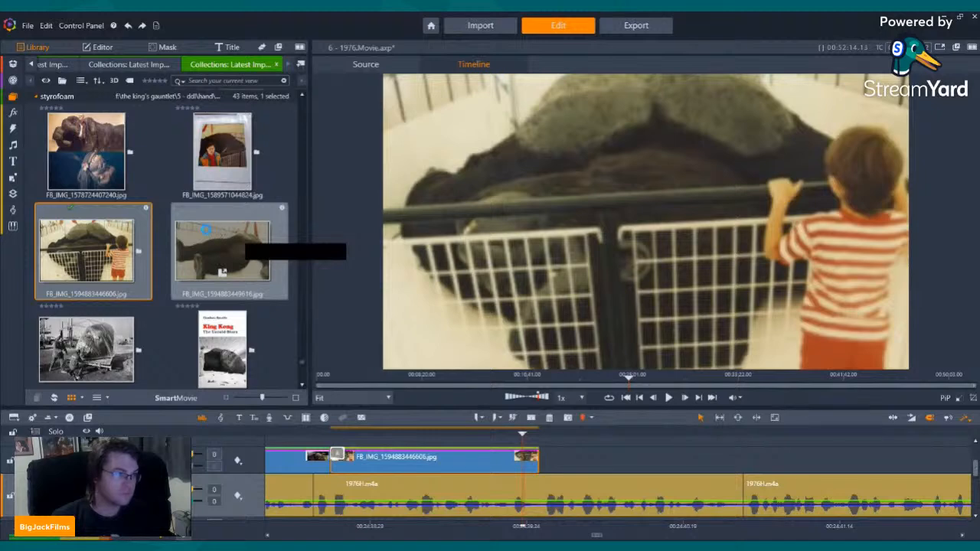
Place FB_IMG_1594883449616.jpg after the boy-at-the-fence photo up to the narration cut, with an opening dissolve and frame-filling scale.
click(206, 231)
drag(208, 233, 540, 459)
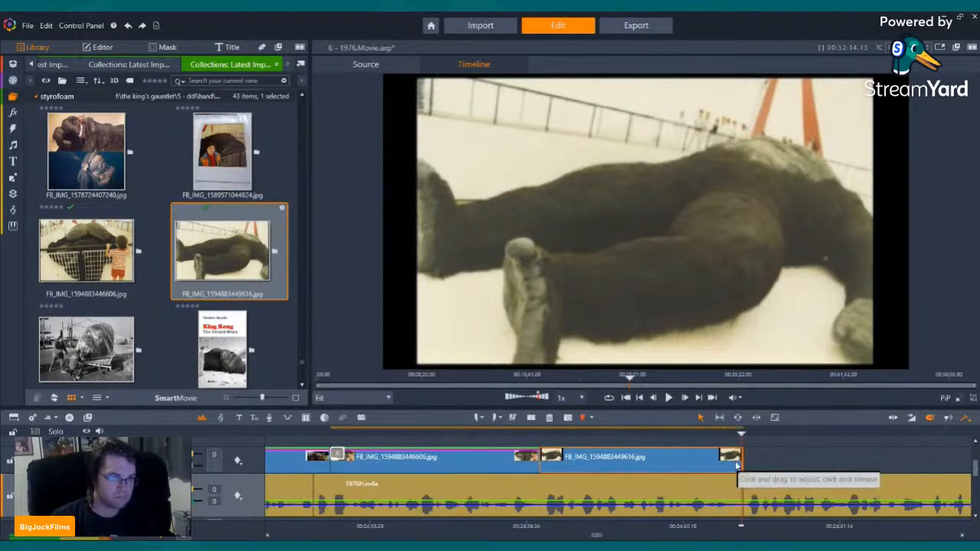
right_click(711, 461)
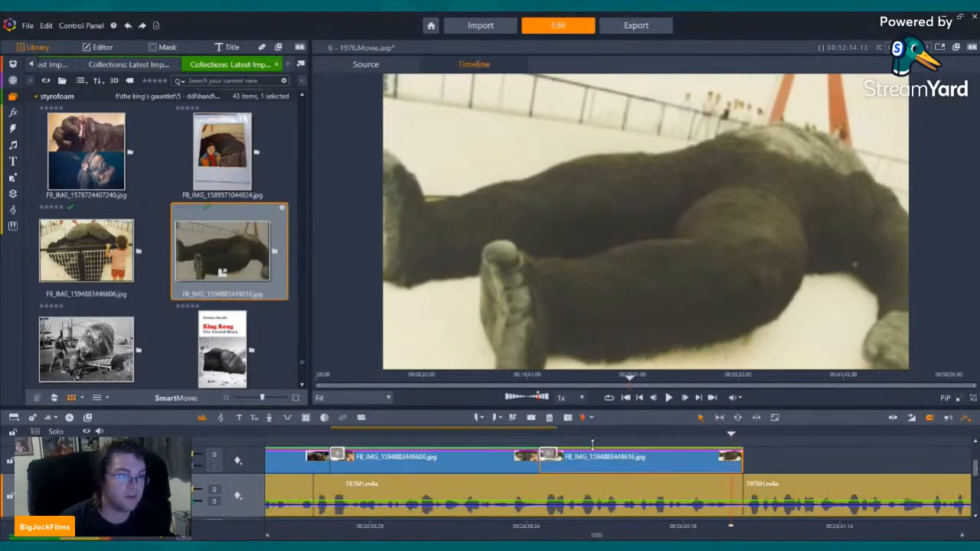
click(593, 457)
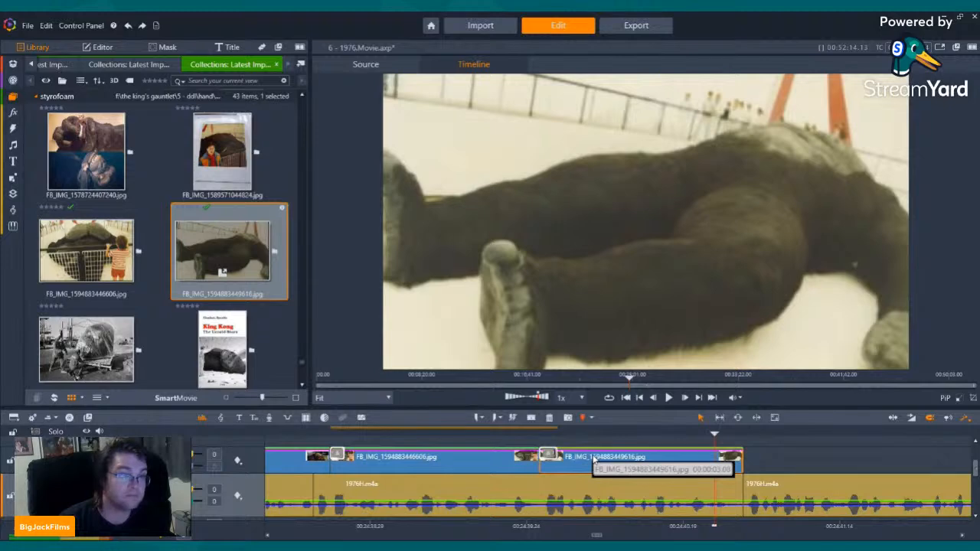
right_click(594, 455)
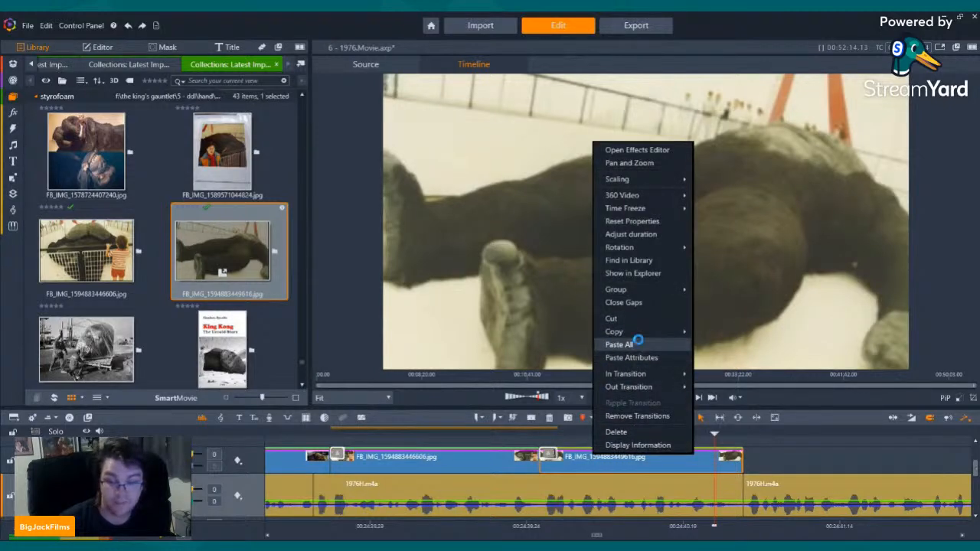
click(636, 343)
Play the two new photo clips from the end of the Kohaku clip, and return to the end of the last photo.
click(415, 431)
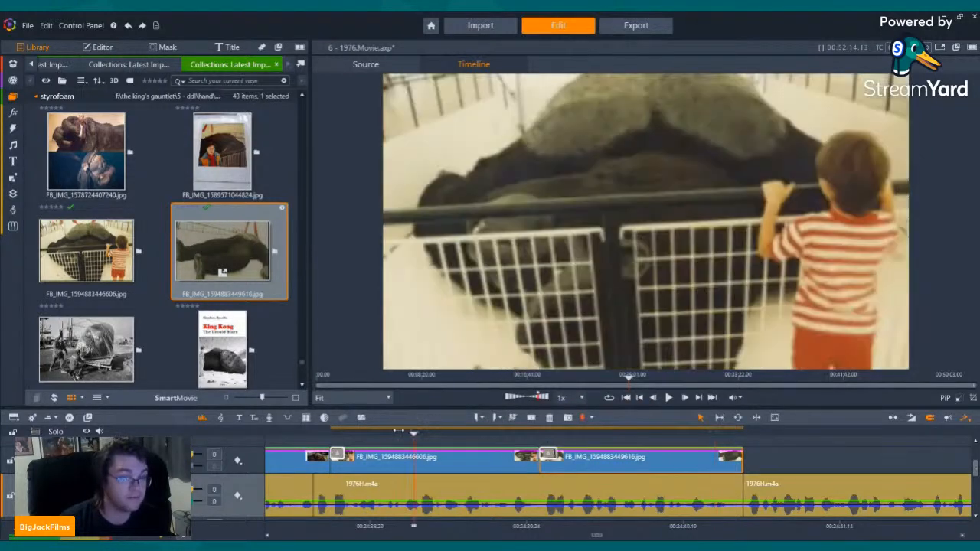
drag(398, 431, 318, 432)
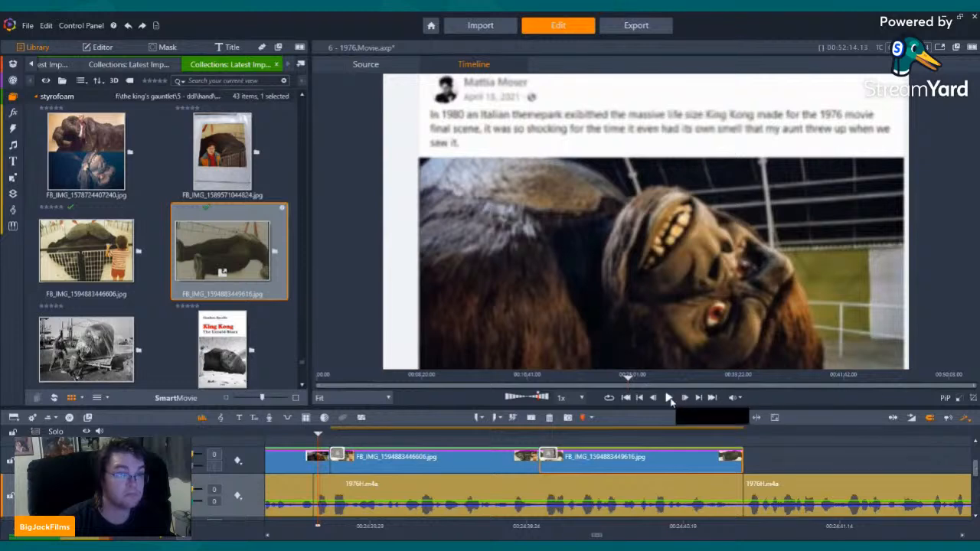
click(668, 398)
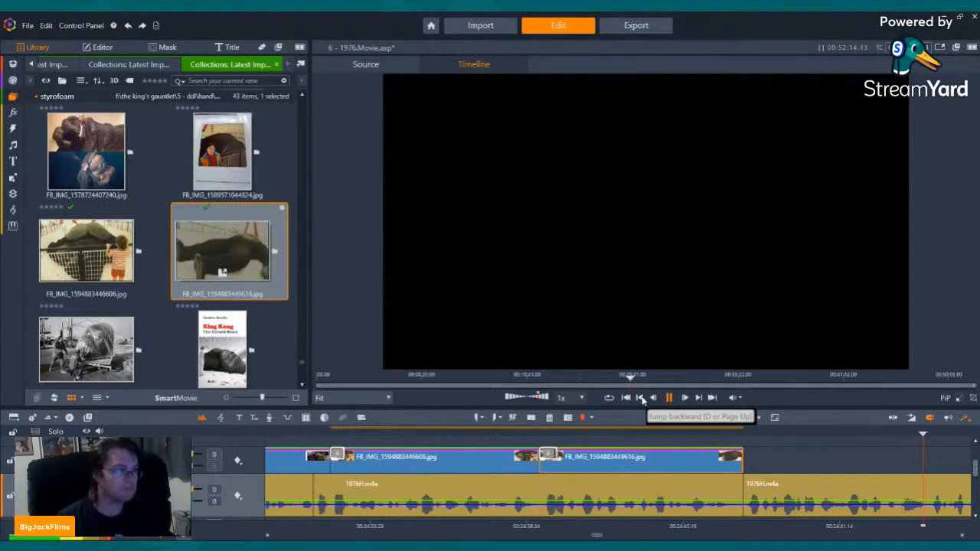
click(642, 399)
Find the King Kong fur swatch photo FB_IMG_1569436764979.jpg among the styrofoam images and place it after the last clip.
scroll(130, 270, down, 5)
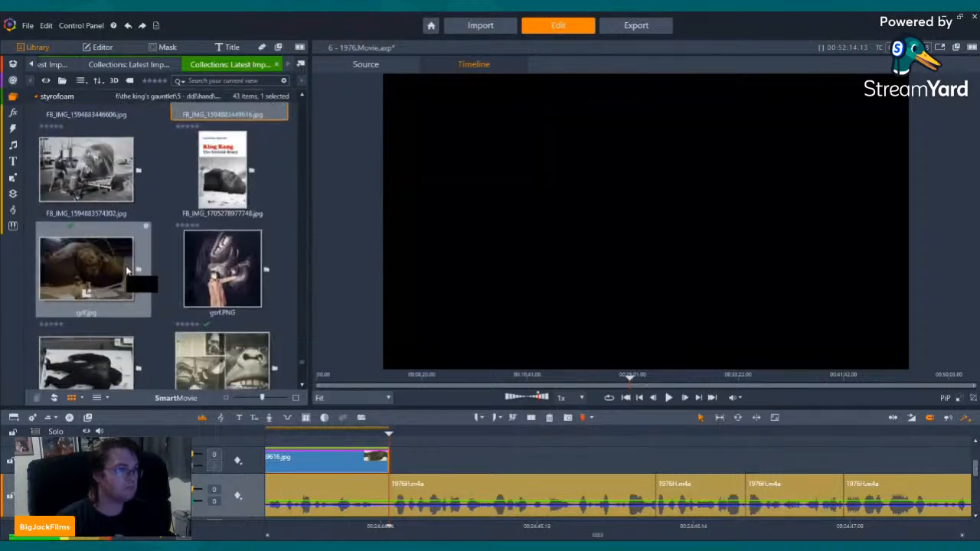
scroll(130, 268, down, 3)
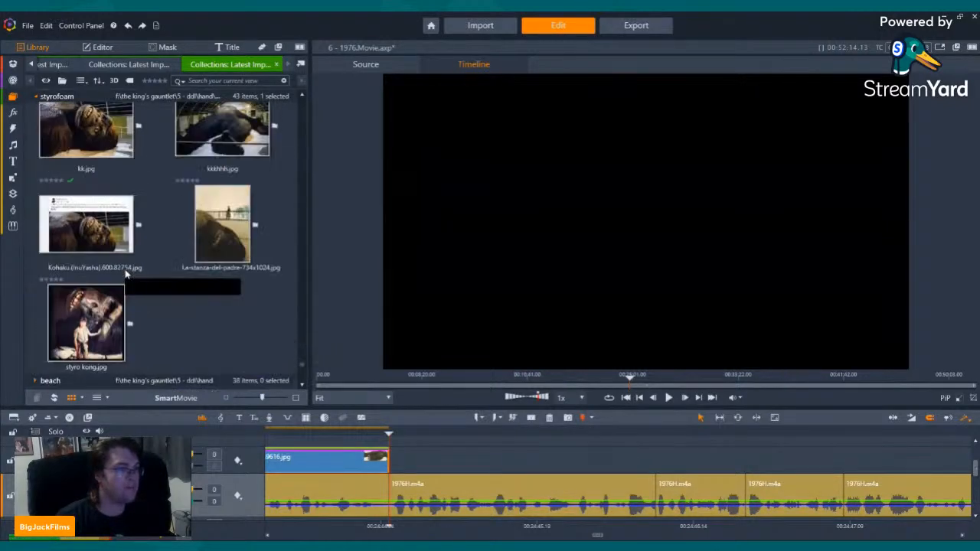
scroll(138, 252, down, 8)
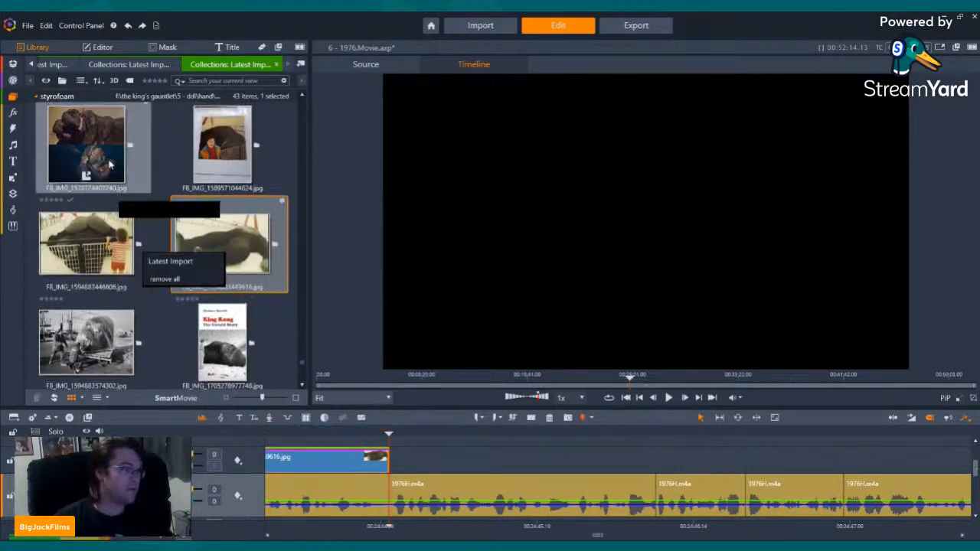
drag(103, 273, 392, 459)
drag(556, 453, 557, 453)
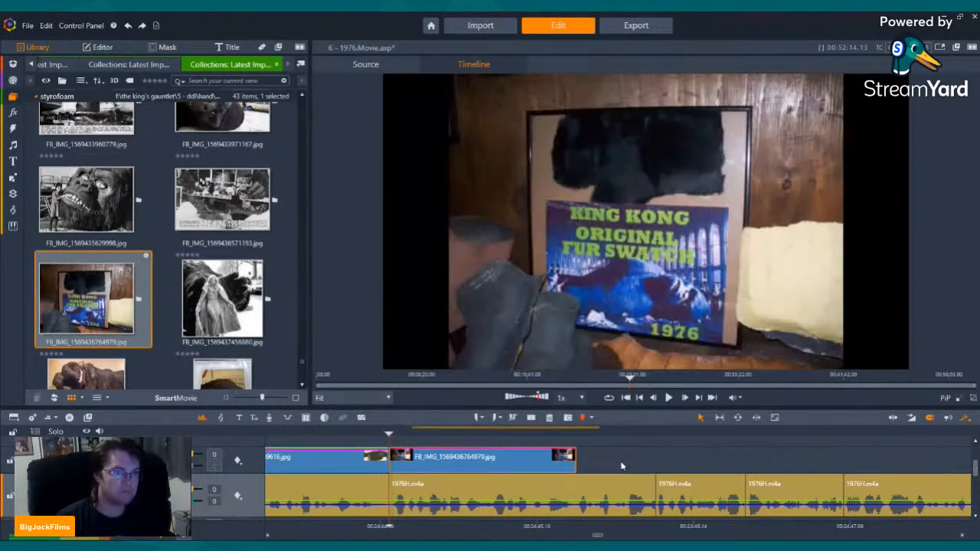
Play the narration past the fur swatch photo and extend FB_IMG_1569436764979.jpg to the start of the third 1976H.m4a segment.
click(668, 398)
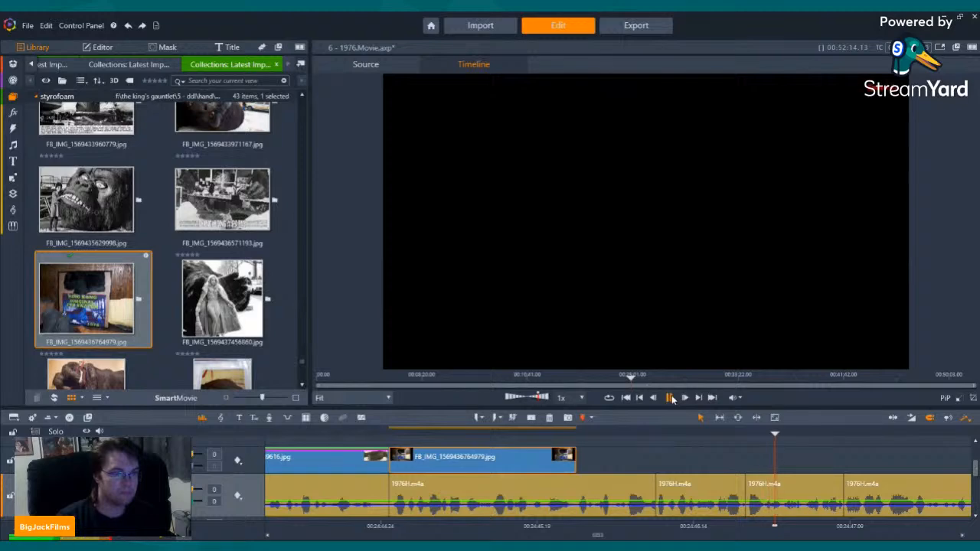
key(space)
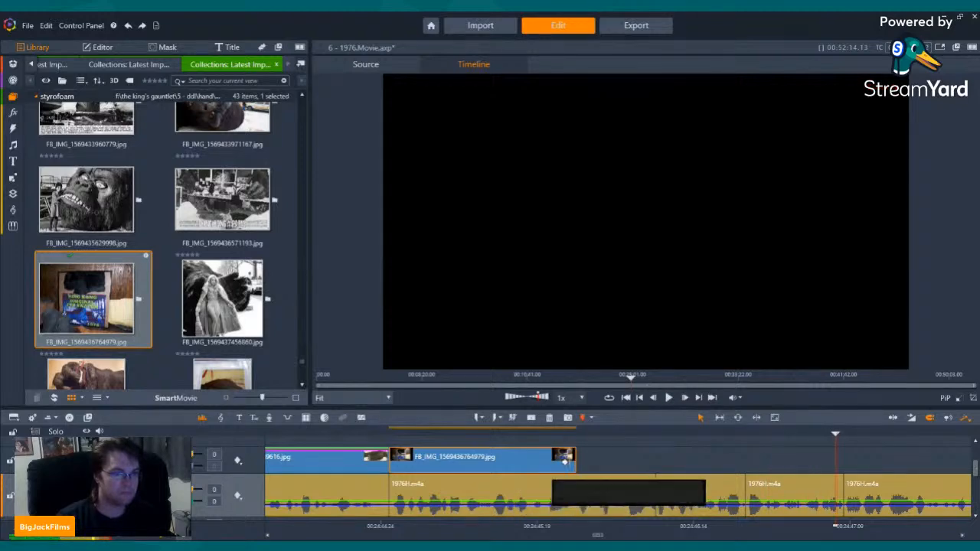
drag(665, 453, 742, 453)
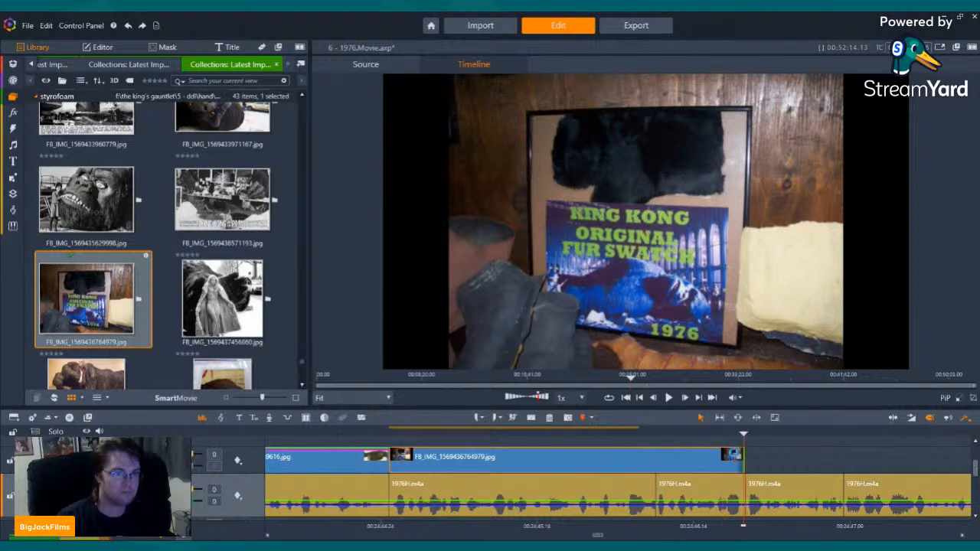
Give the fur swatch clip a pan-and-zoom movement that closes in on the fur, and add an opening dissolve.
right_click(704, 457)
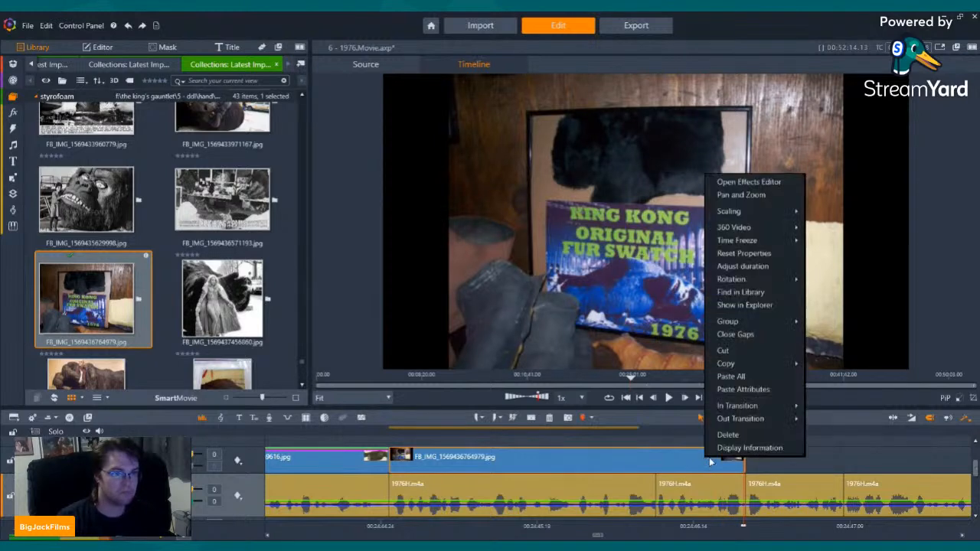
click(776, 195)
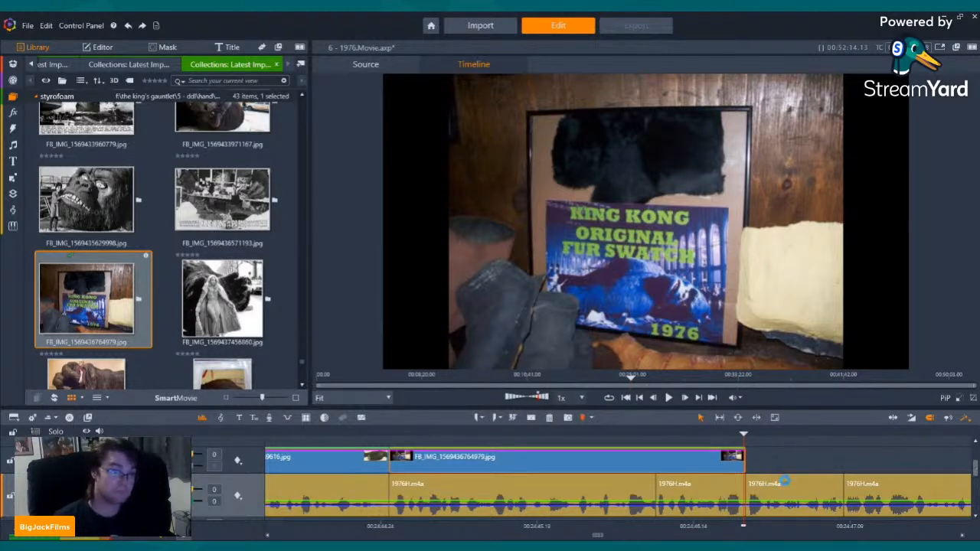
key(Left)
key(Left)
key(Left)
key(Left)
scroll(224, 333, down, 2)
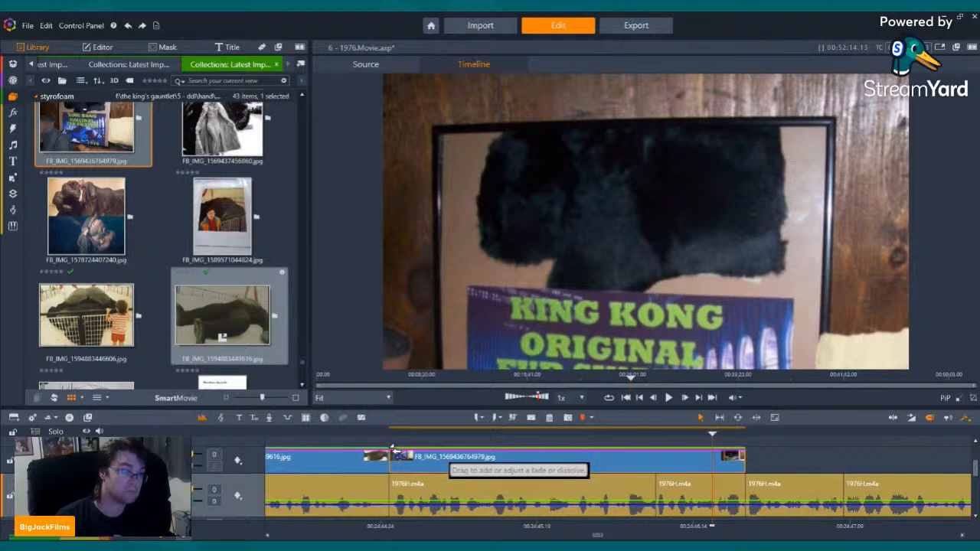
drag(422, 454, 428, 452)
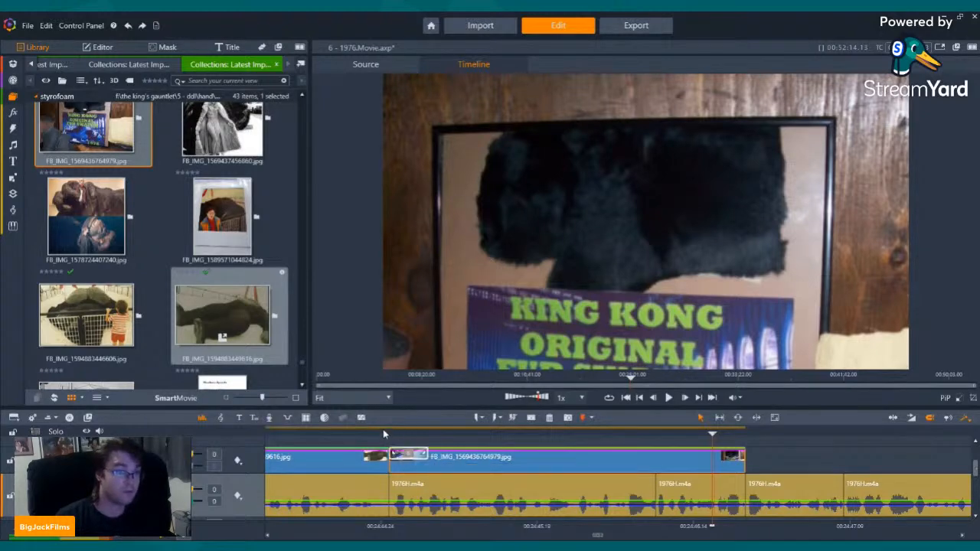
Play the fur swatch clip with its narration, starting shortly before its opening dissolve.
click(384, 433)
key(Left)
key(Left)
key(Left)
key(Left)
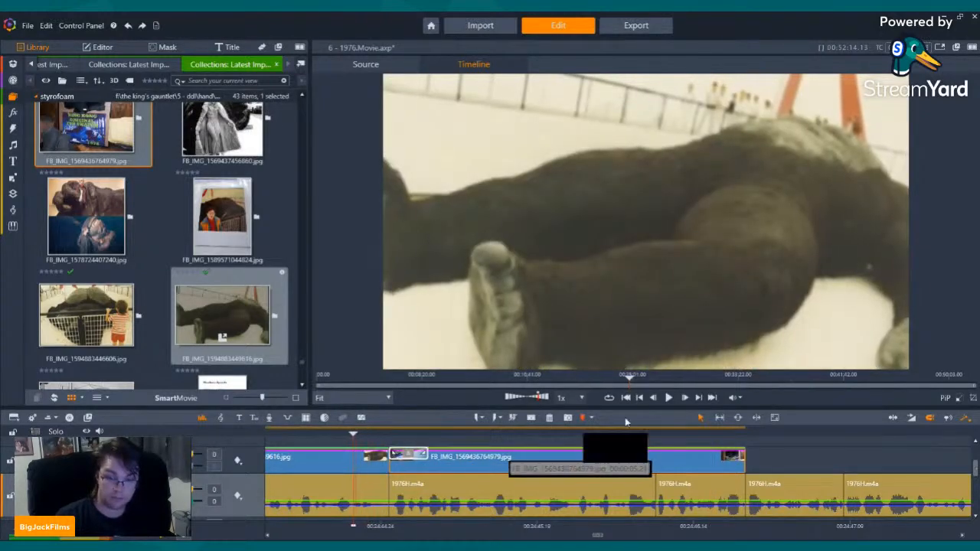
click(668, 398)
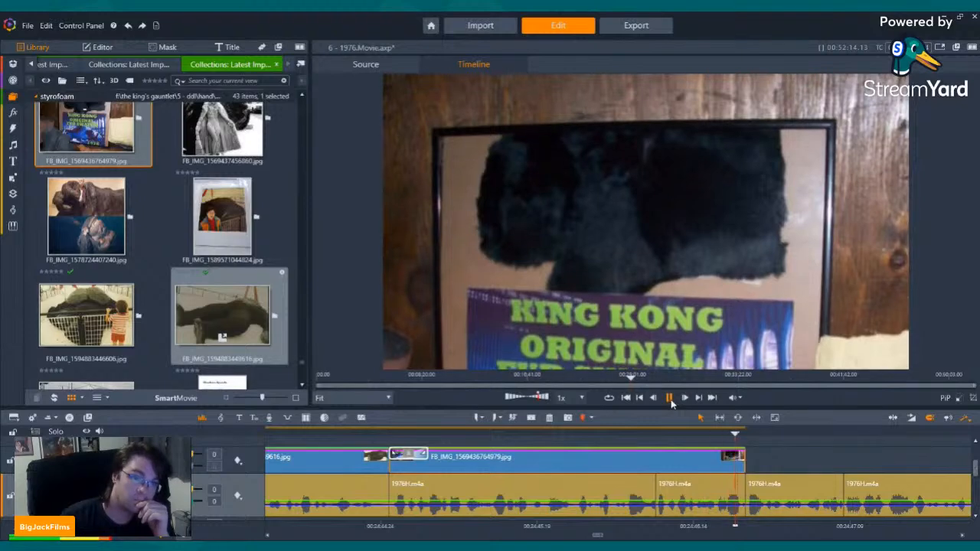
click(669, 399)
Find the auction catalogue page with the Kong eyeball among the props images and place it directly after the fur swatch clip.
scroll(252, 217, down, 5)
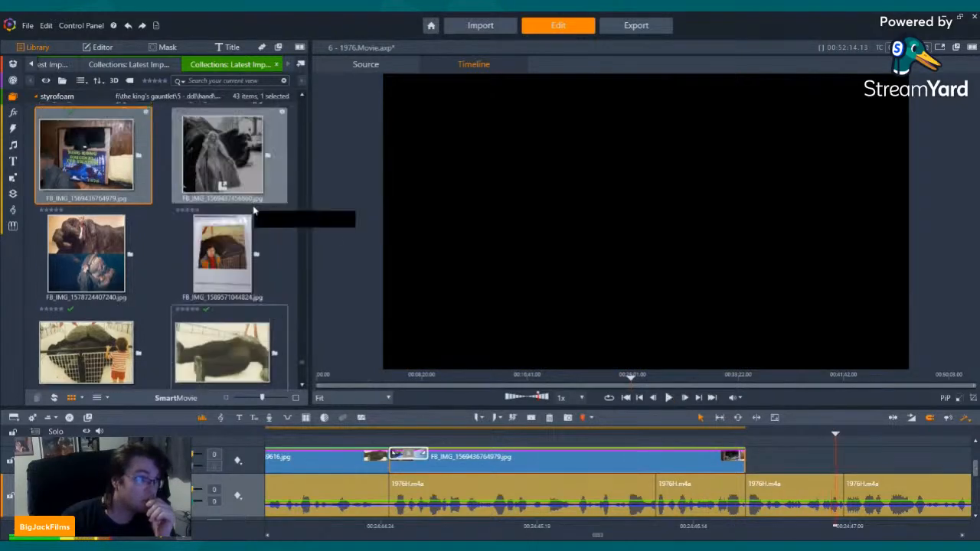
scroll(253, 216, up, 10)
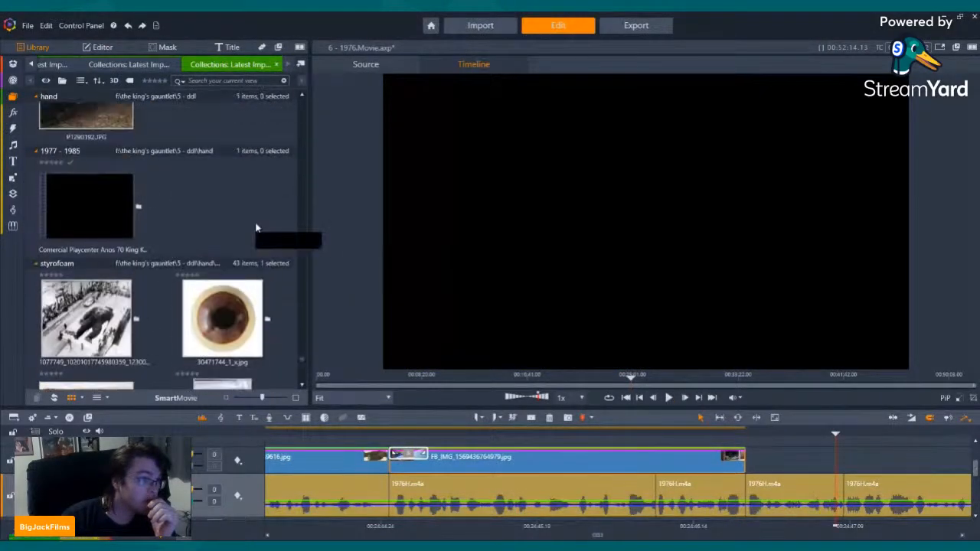
scroll(244, 262, down, 1)
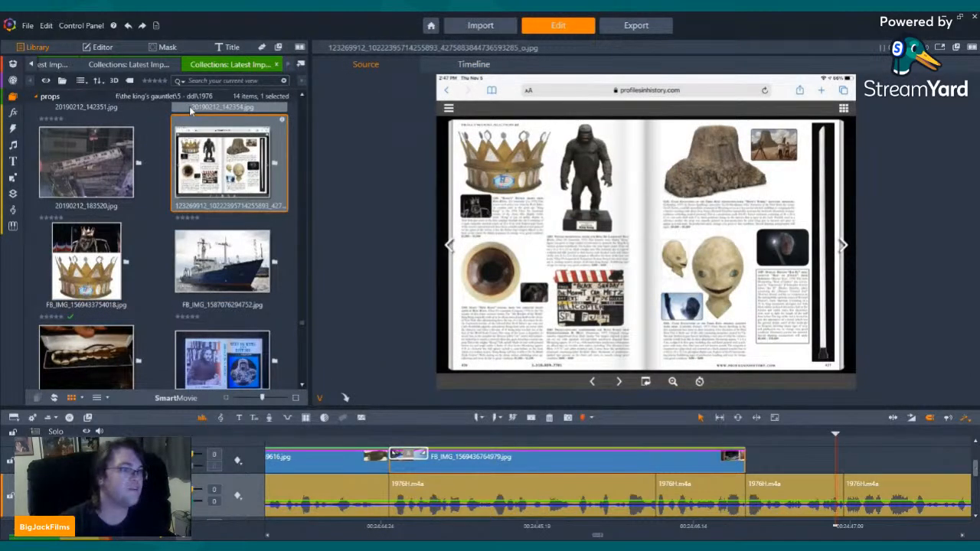
drag(222, 159, 936, 456)
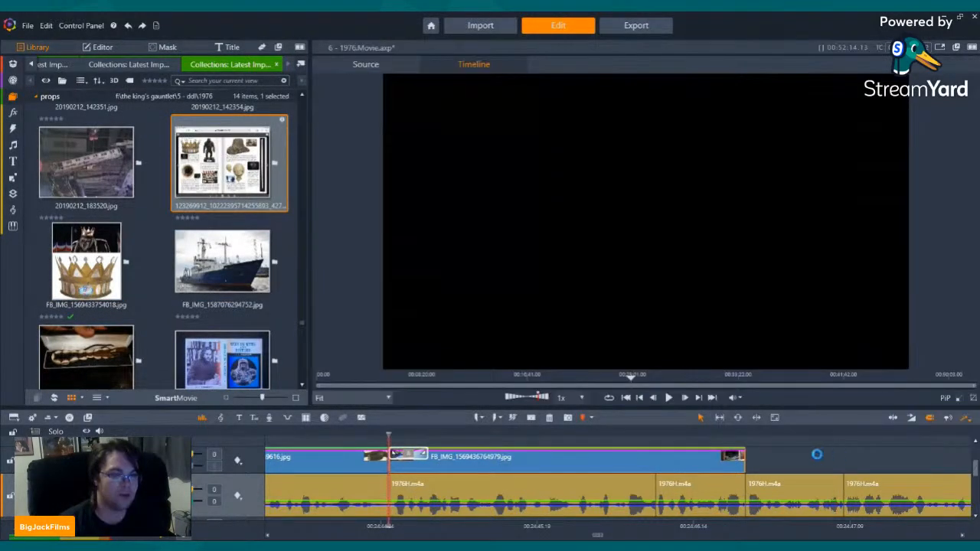
drag(778, 465, 748, 461)
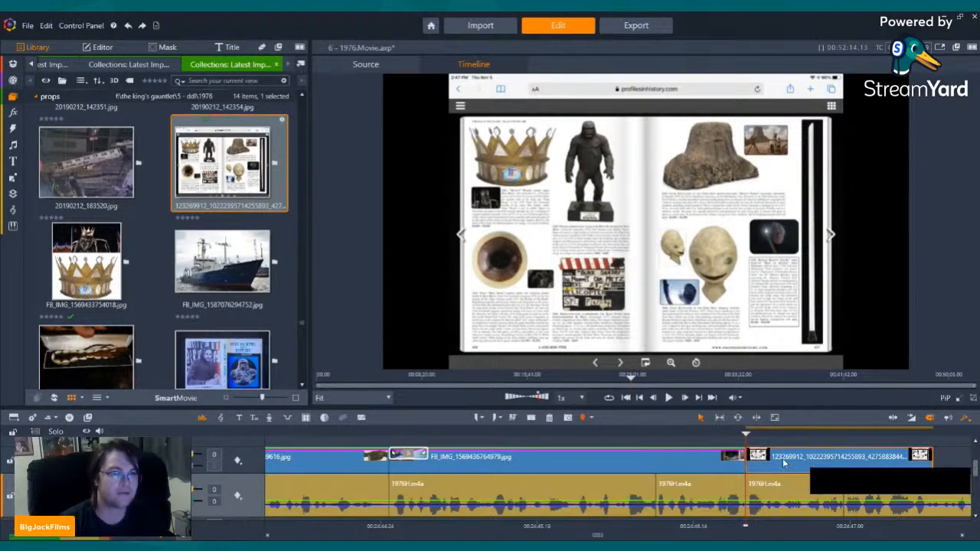
Give the catalogue page clip a pan-and-zoom movement towards the Kong eyeball, and add an opening dissolve.
right_click(770, 458)
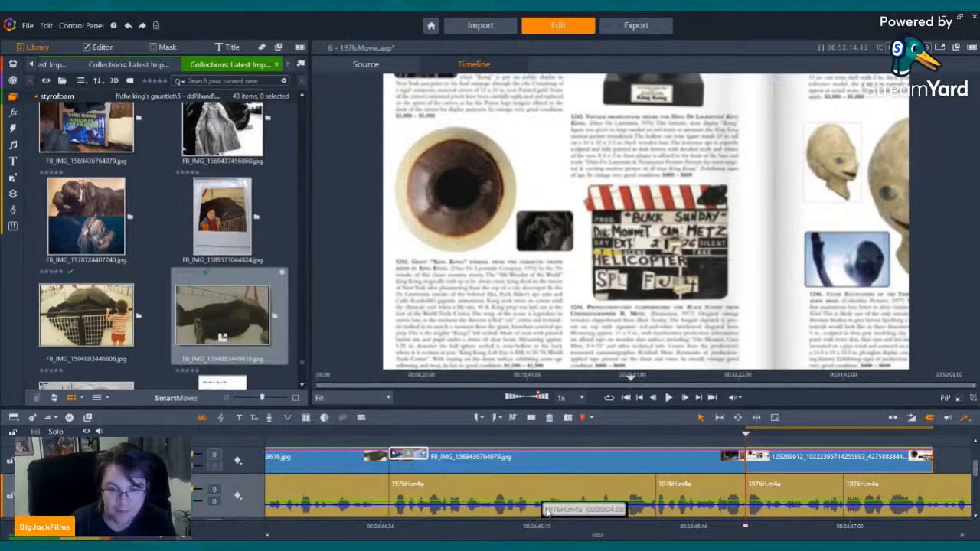
key(Left)
key(Left)
key(Left)
key(Left)
key(Left)
key(Left)
key(Left)
key(Left)
key(Left)
key(Left)
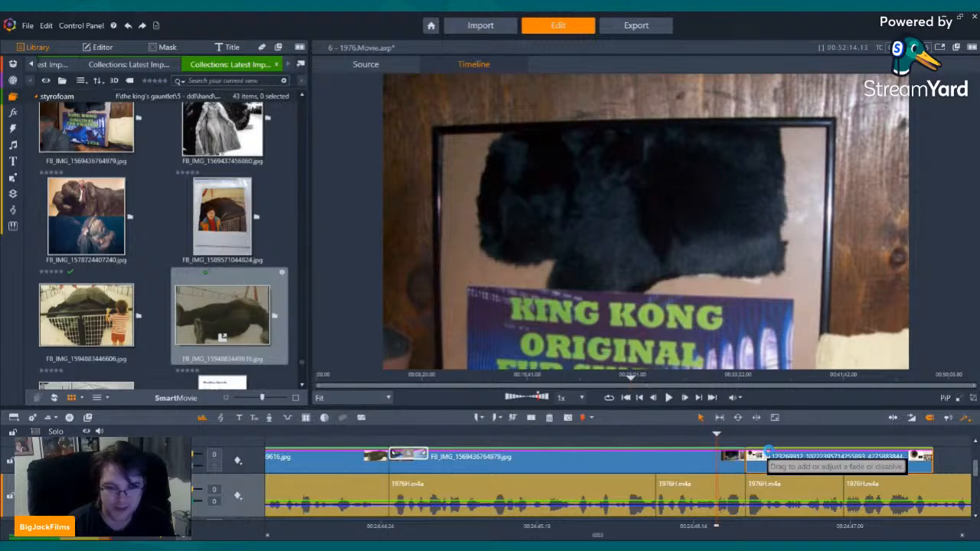
Play through the catalogue page clip and extend its end to the next narration cut.
click(668, 397)
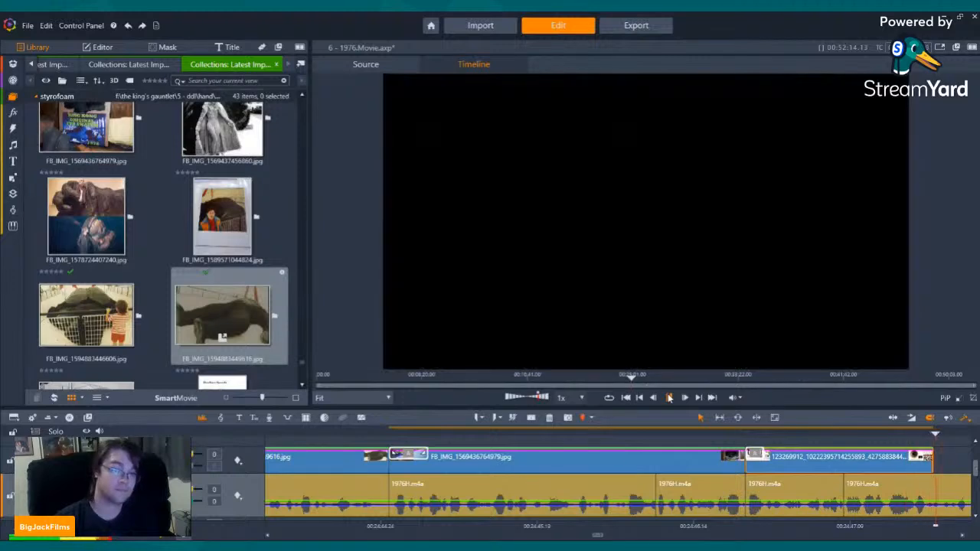
click(670, 397)
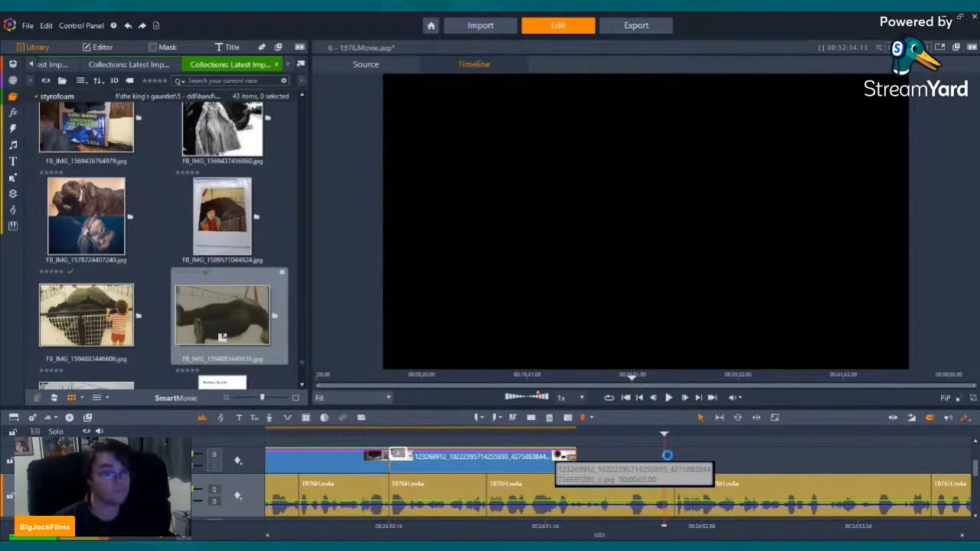
drag(575, 456, 667, 456)
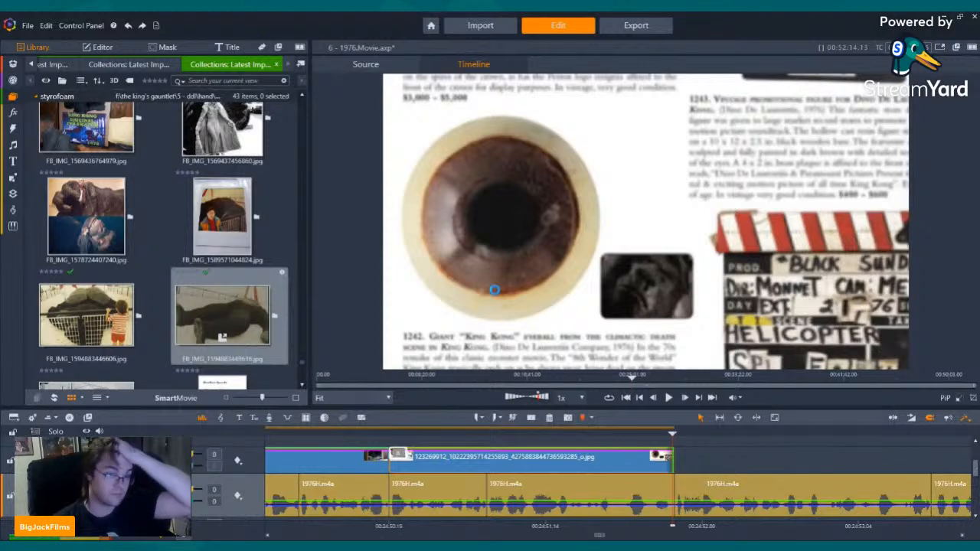
Step back to just before the catalogue page clip and play its dissolve and zoom with the narration.
key(Left)
key(Left)
key(Left)
key(Left)
key(Left)
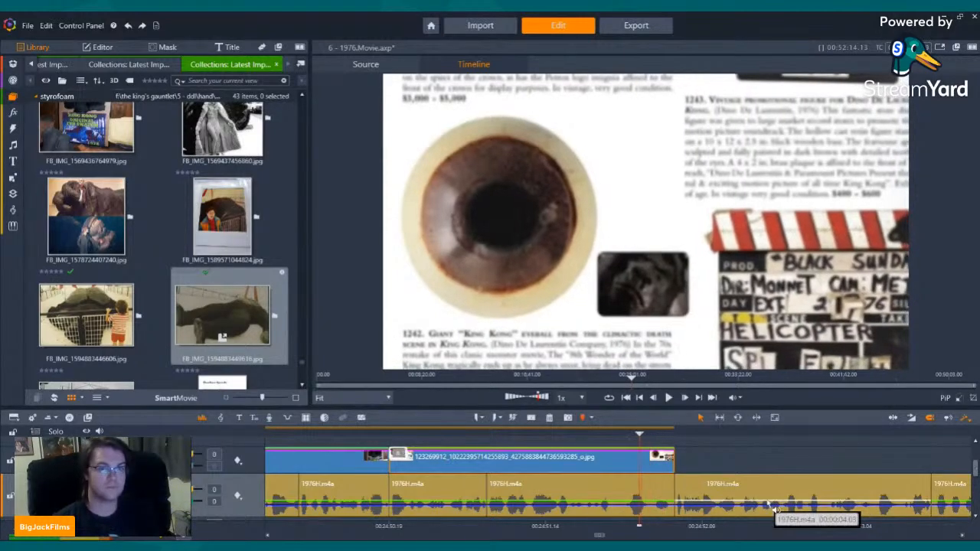
key(Left)
key(Left)
key(Left)
key(Left)
key(Left)
key(Left)
key(Left)
key(Left)
key(Left)
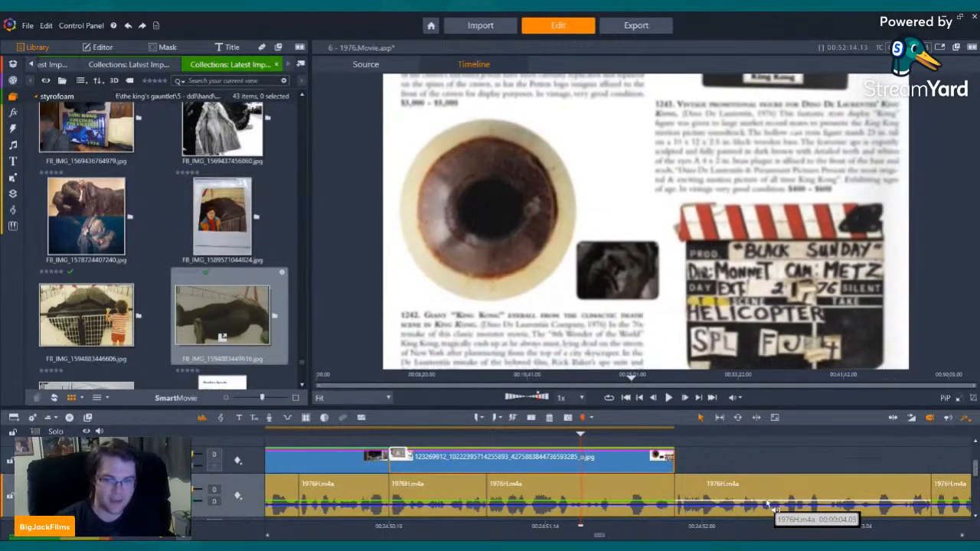
key(Left)
key(Left)
key(Left)
key(Left)
key(Left)
key(Left)
key(Left)
key(Left)
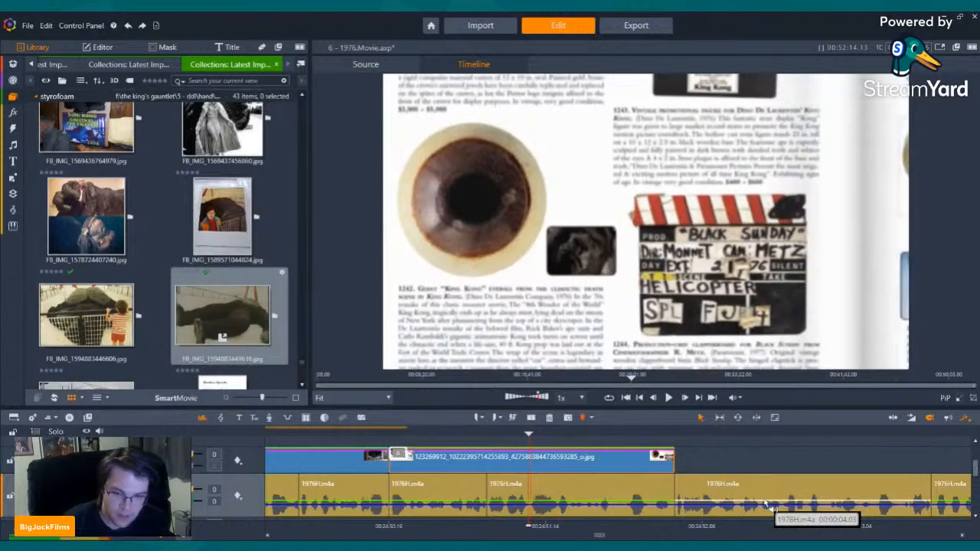
key(Left)
key(Left)
key(Left)
key(Left)
key(Left)
key(Left)
key(Left)
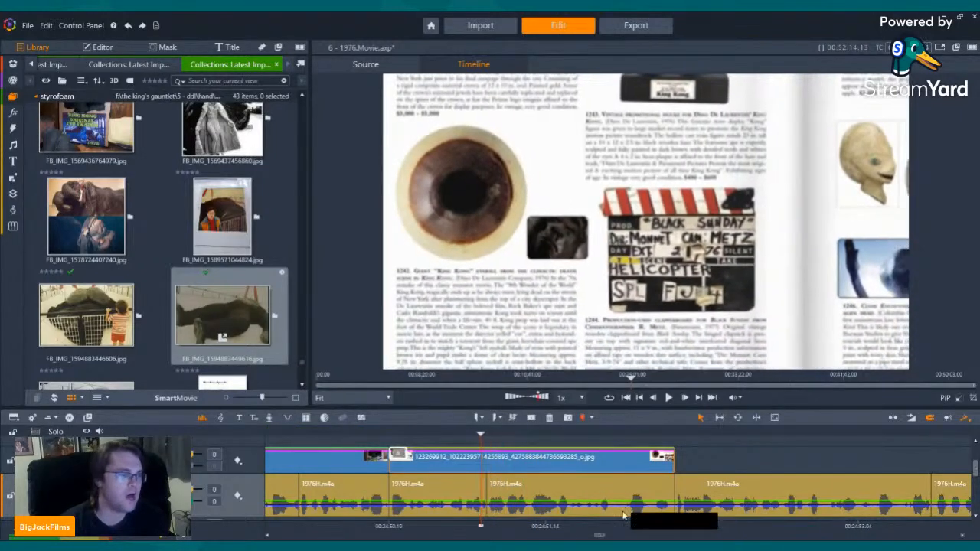
key(Left)
key(Left)
key(Left)
key(Left)
key(Left)
key(Left)
key(Left)
key(Left)
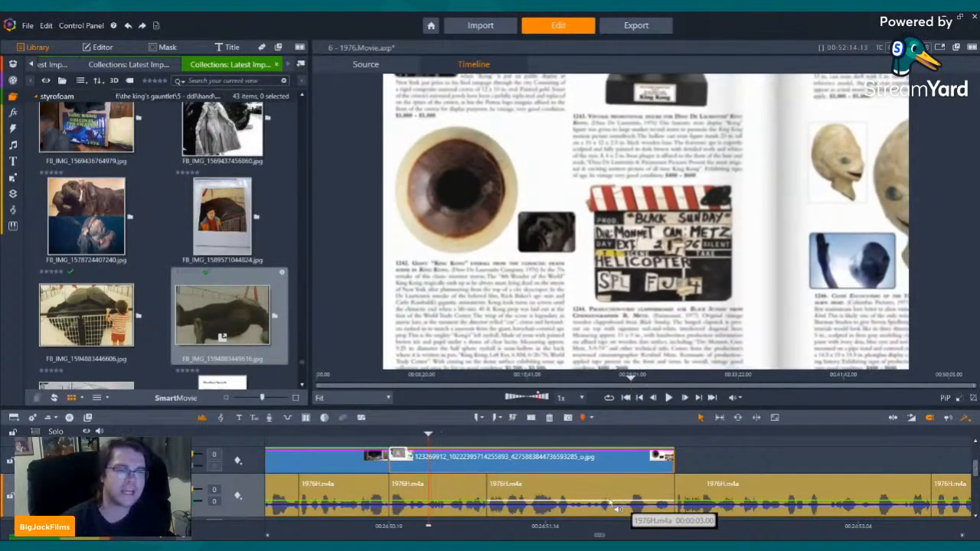
key(Left)
key(Left)
key(Left)
key(Left)
key(Left)
key(Left)
key(Left)
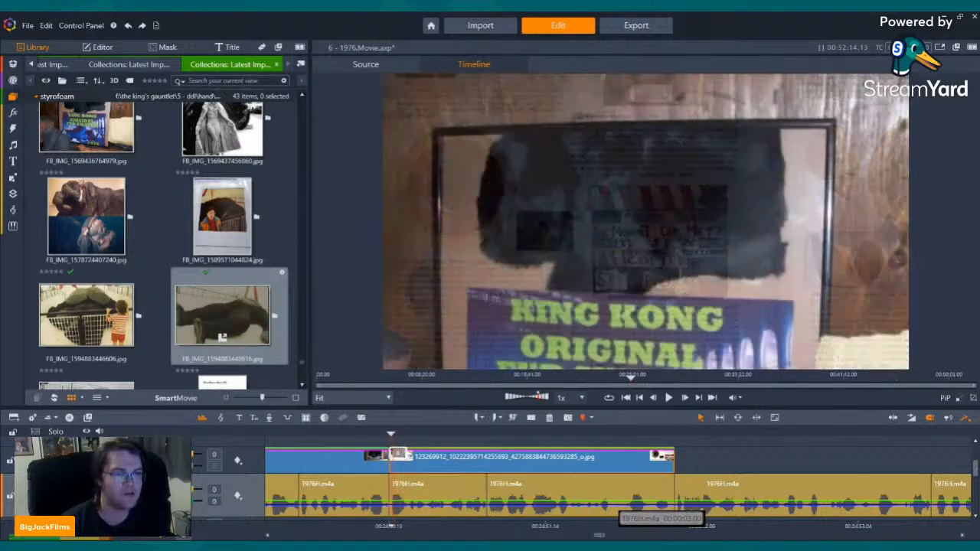
key(Left)
key(Left)
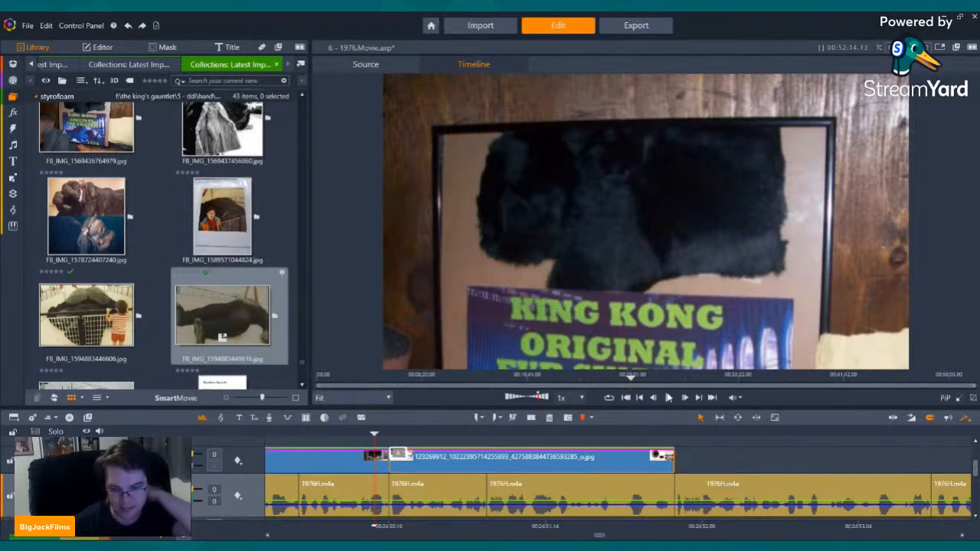
click(668, 397)
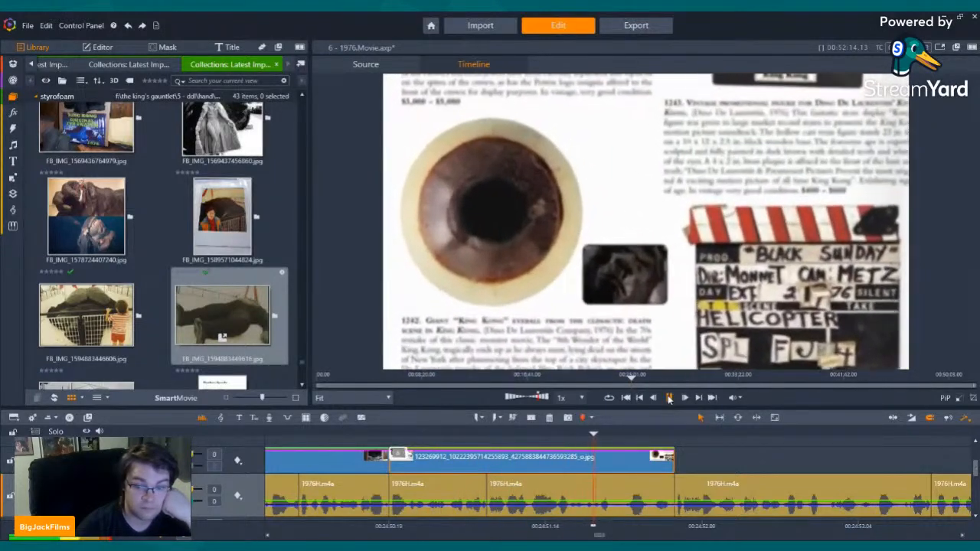
click(669, 397)
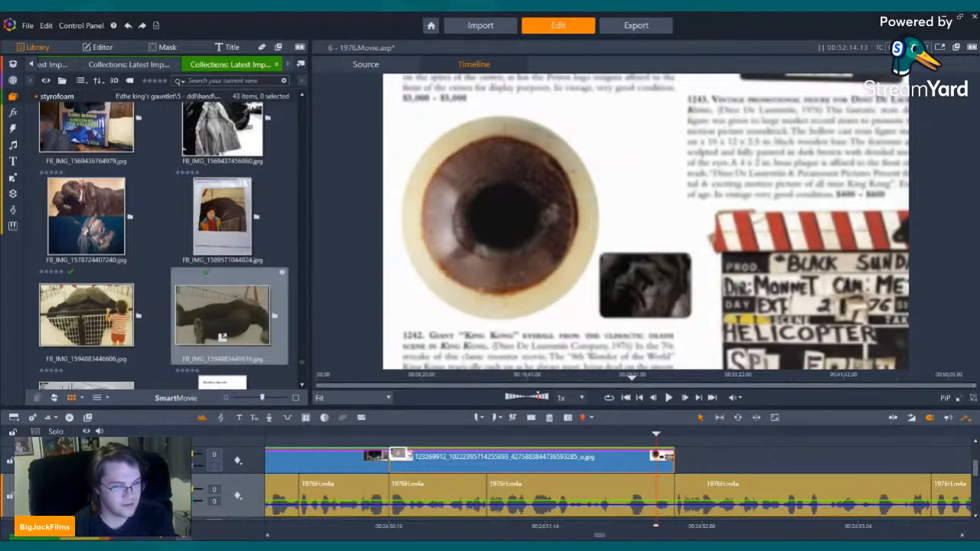
Step back through the catalogue-page clip with the giant eyeball and play past its end to review its pan and zoom.
key(Left)
key(Left)
key(Left)
key(Left)
key(Left)
key(Left)
key(Left)
key(Left)
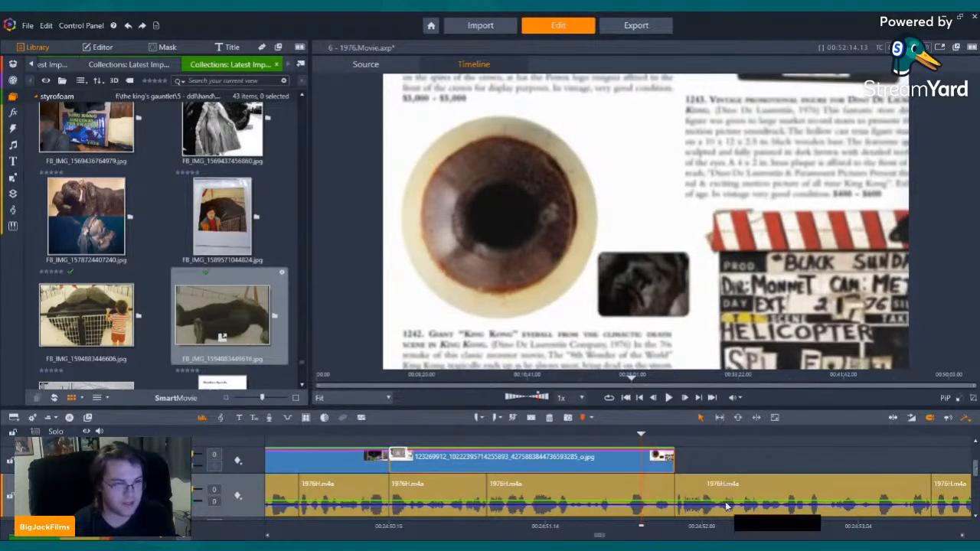
key(Left)
key(Left)
key(Left)
key(Left)
key(Left)
key(Left)
key(Left)
key(Left)
key(Left)
key(Left)
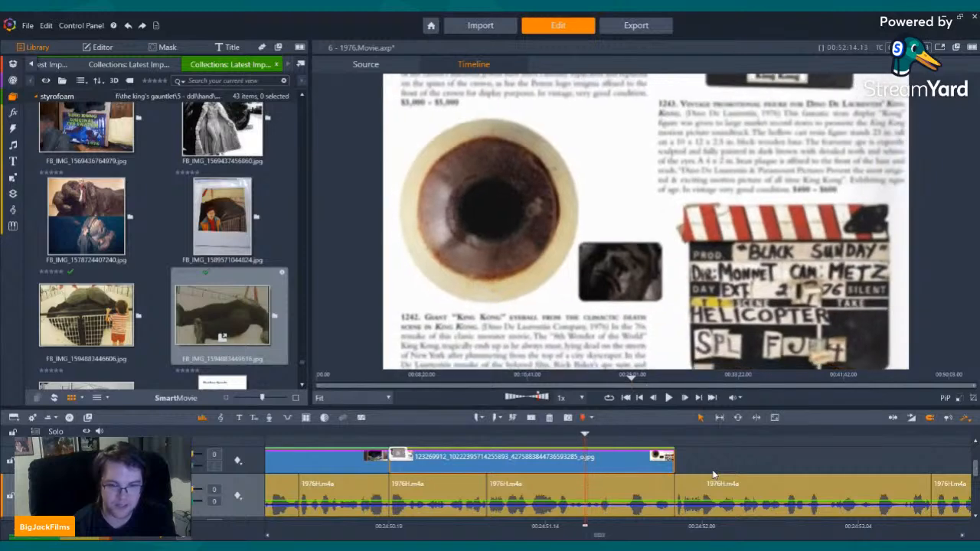
key(Left)
key(Left)
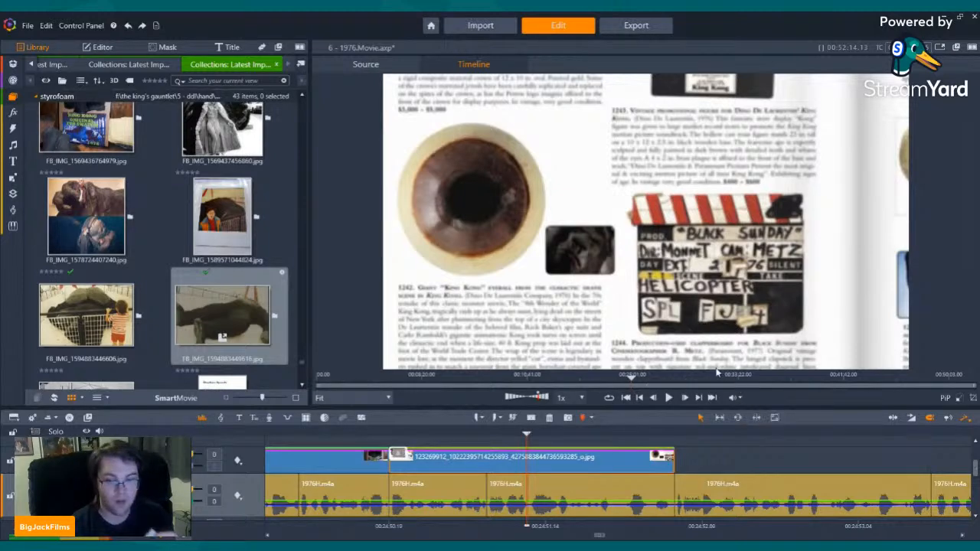
key(Left)
key(Left)
key(Left)
key(Left)
key(Left)
key(Left)
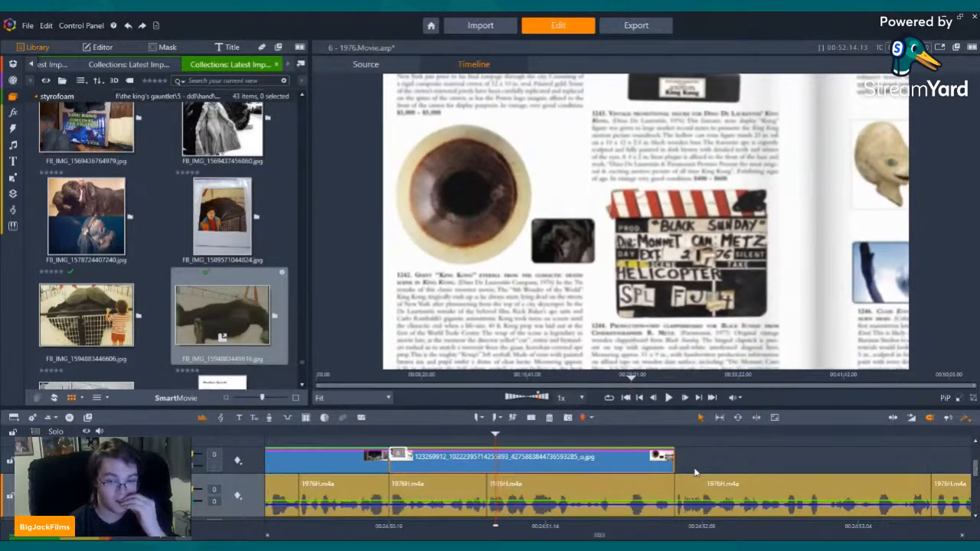
click(668, 398)
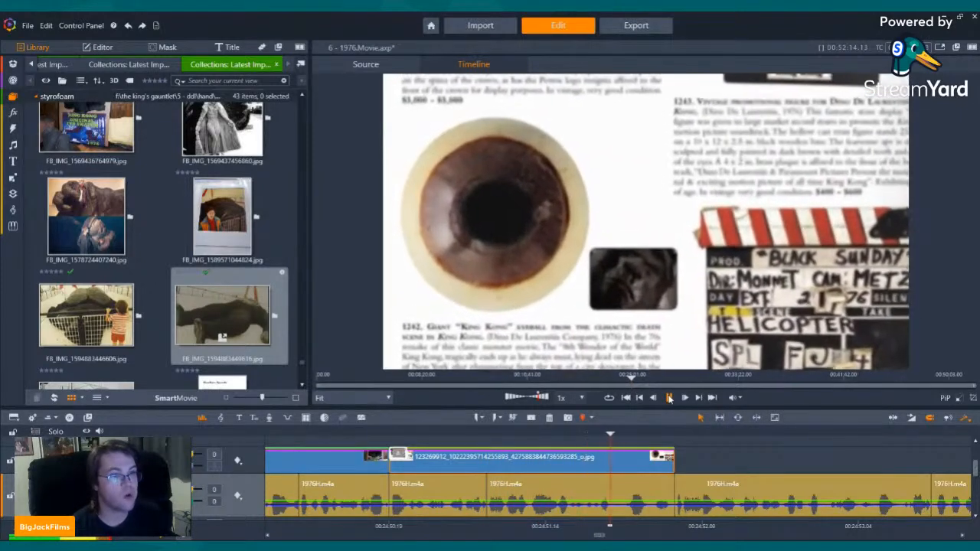
click(642, 398)
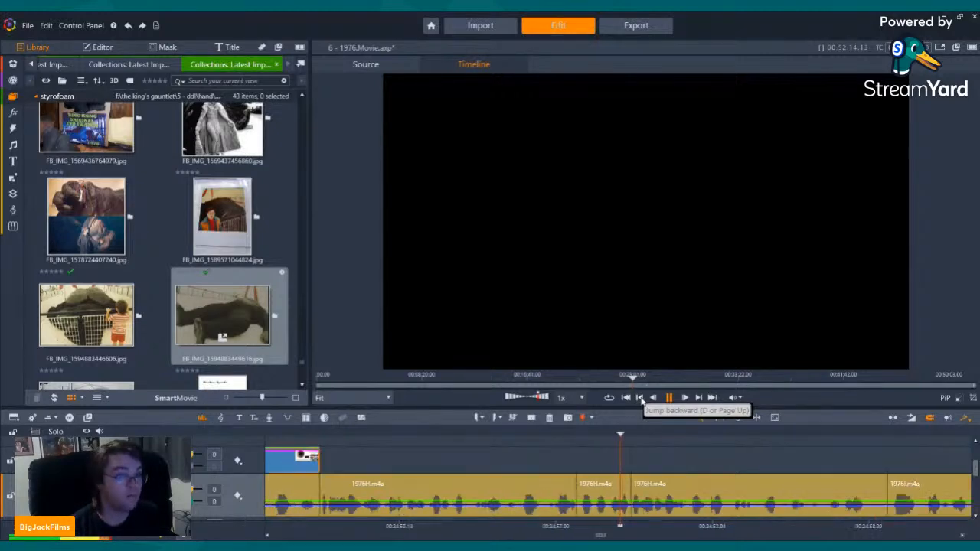
Browse the styrofoam collection and preview its King Kong photos for an image to follow the eyeball clip.
scroll(186, 236, up, 3)
scroll(182, 249, up, 3)
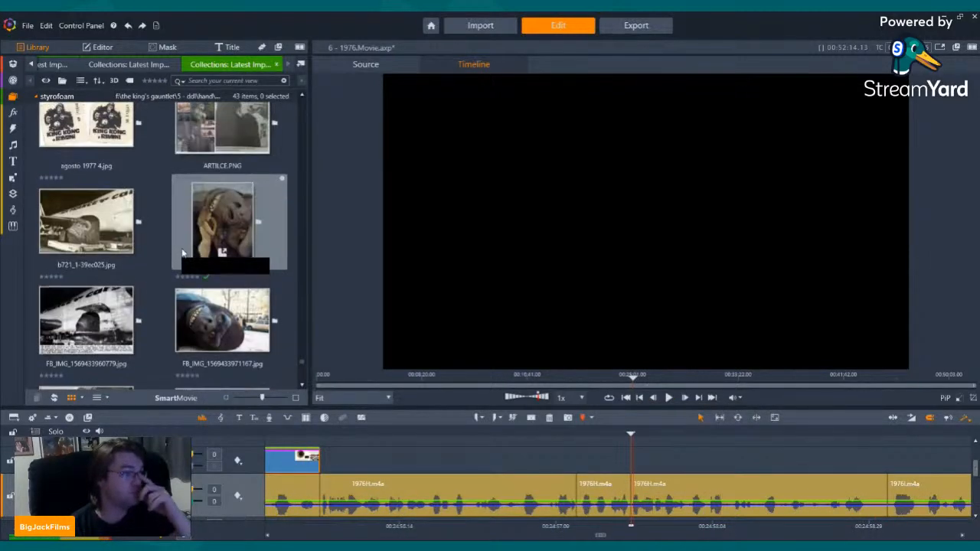
scroll(207, 284, down, 2)
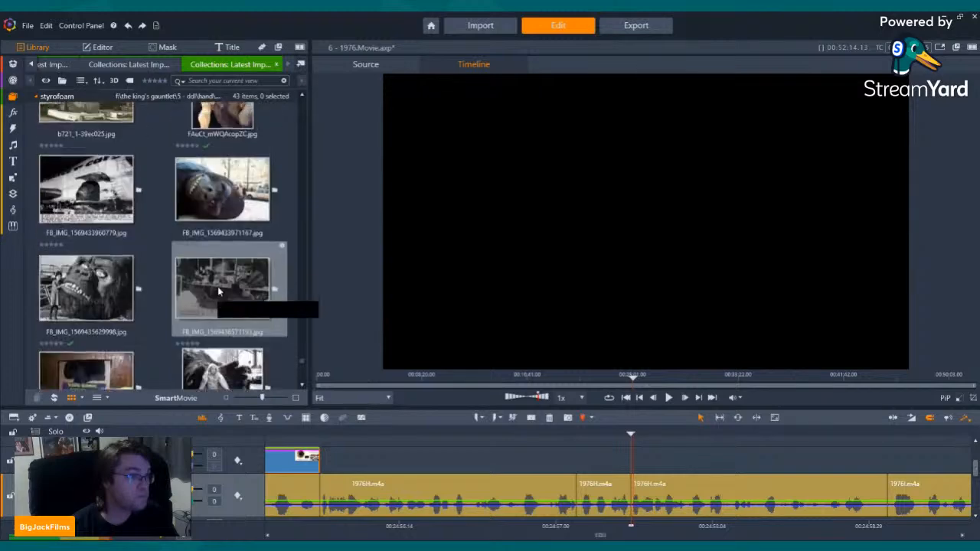
click(221, 292)
scroll(221, 271, up, 3)
scroll(222, 271, down, 6)
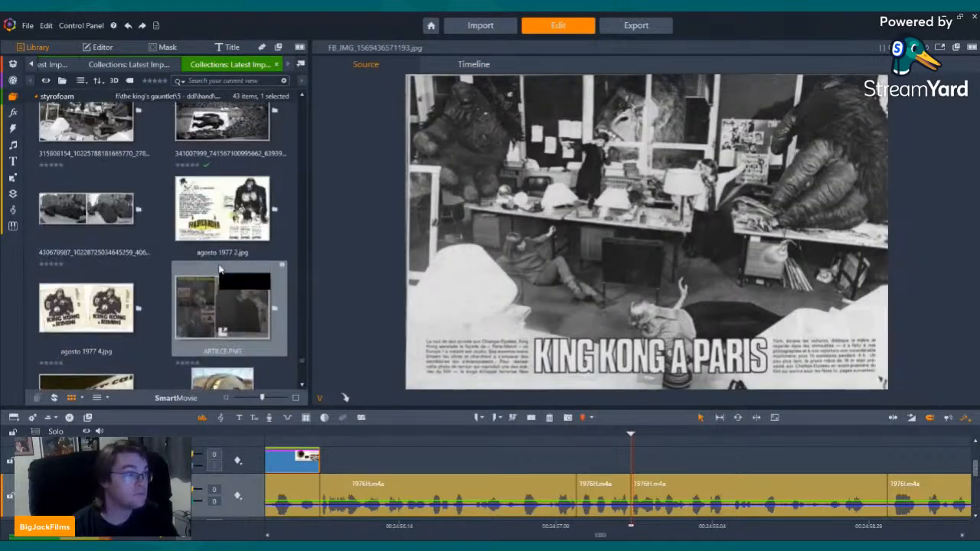
click(98, 353)
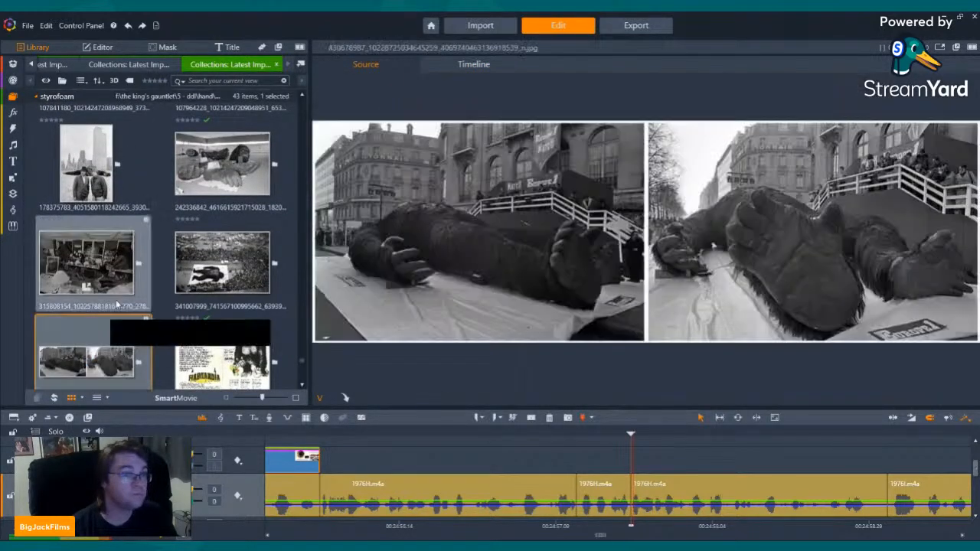
scroll(132, 272, up, 3)
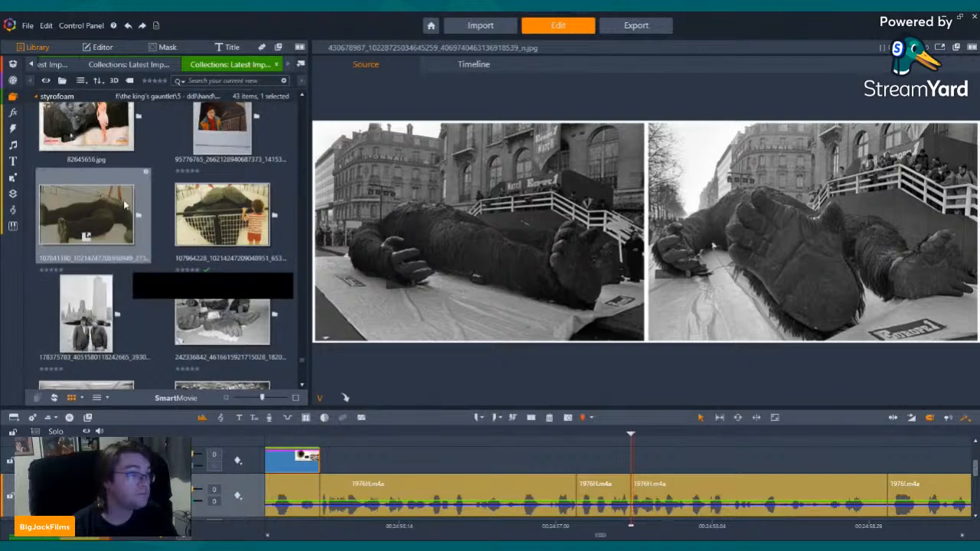
scroll(115, 264, up, 3)
click(111, 261)
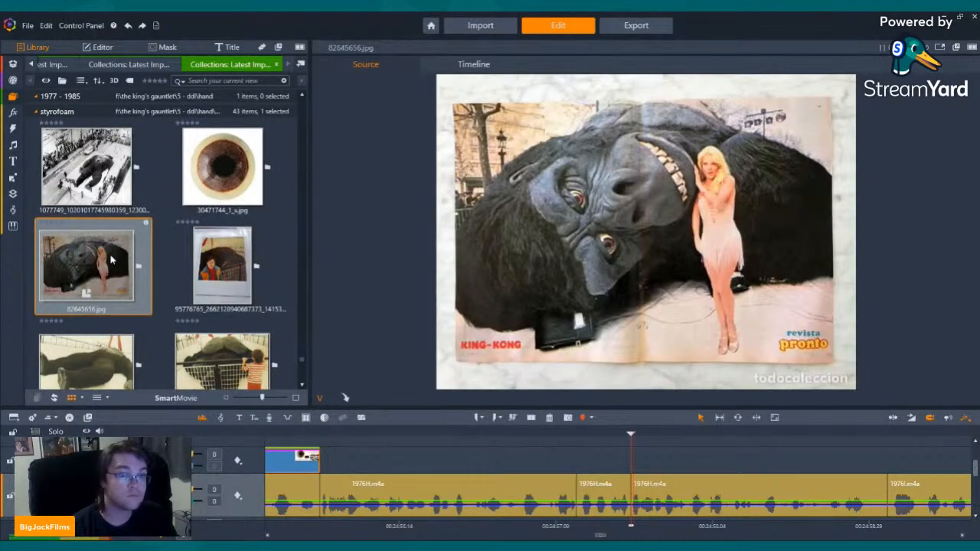
scroll(111, 260, up, 4)
click(86, 321)
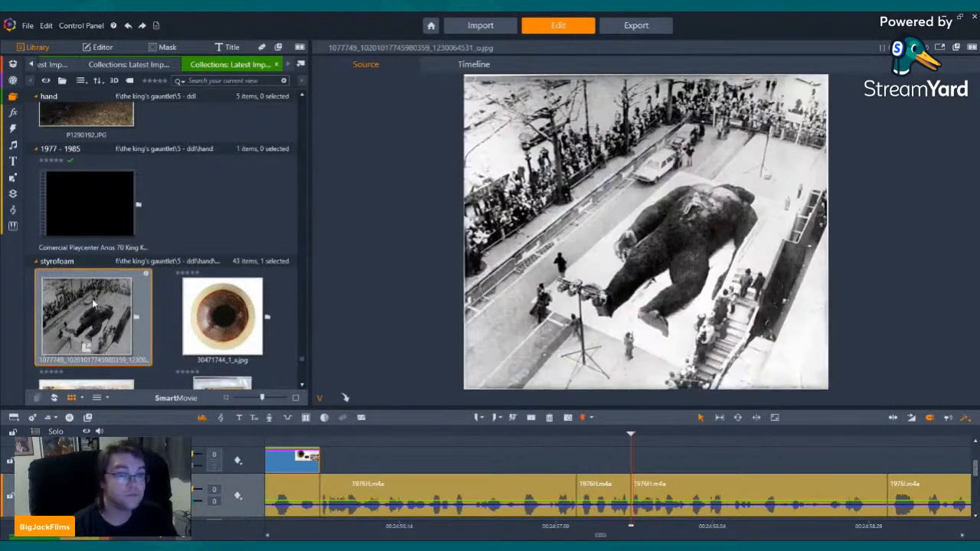
scroll(94, 305, down, 10)
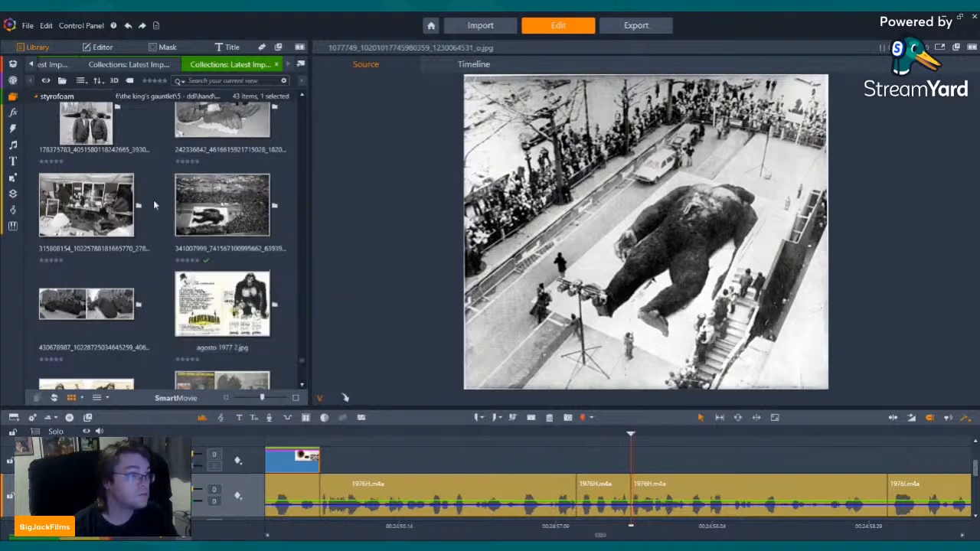
Place the 315808154 office photo directly after the eyeball clip on the timeline and extend its end to the next narration cut.
click(107, 203)
drag(107, 204, 329, 465)
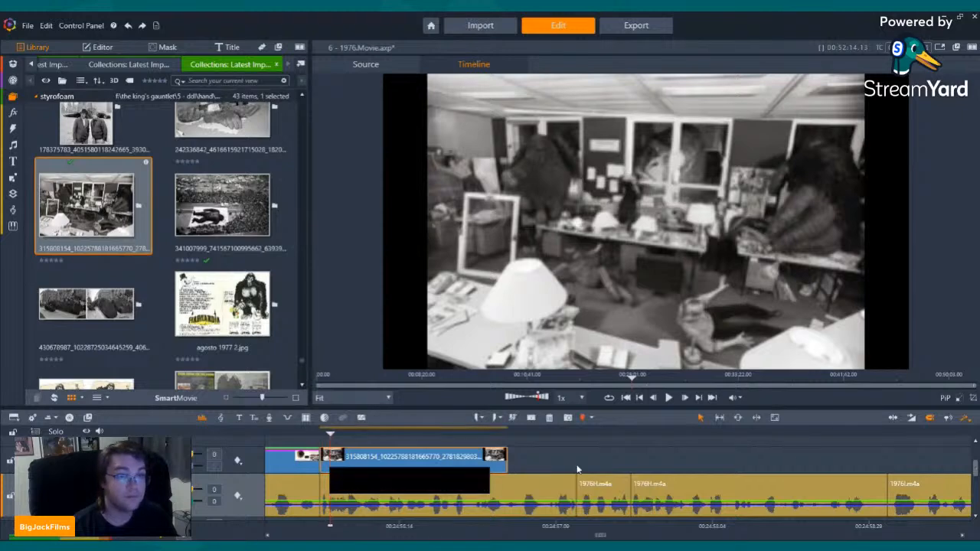
click(668, 397)
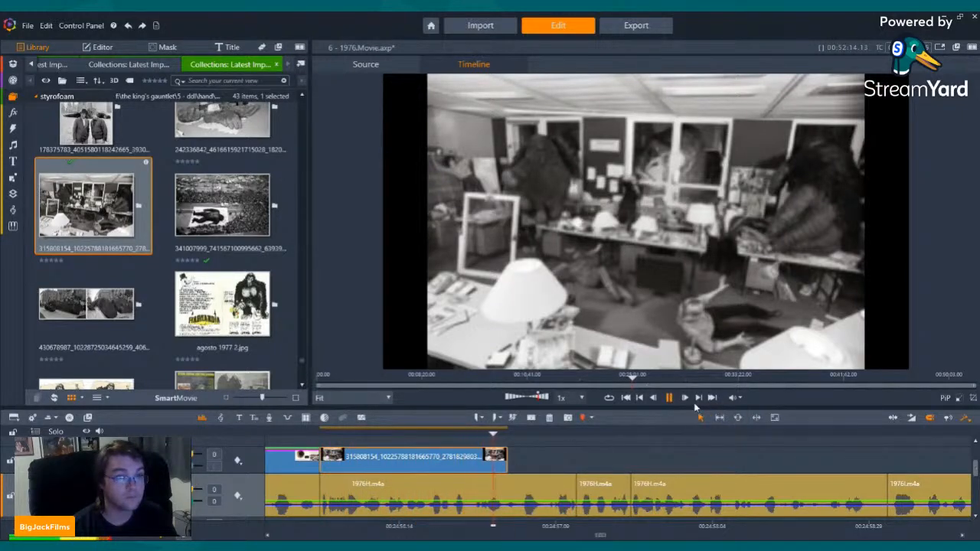
key(space)
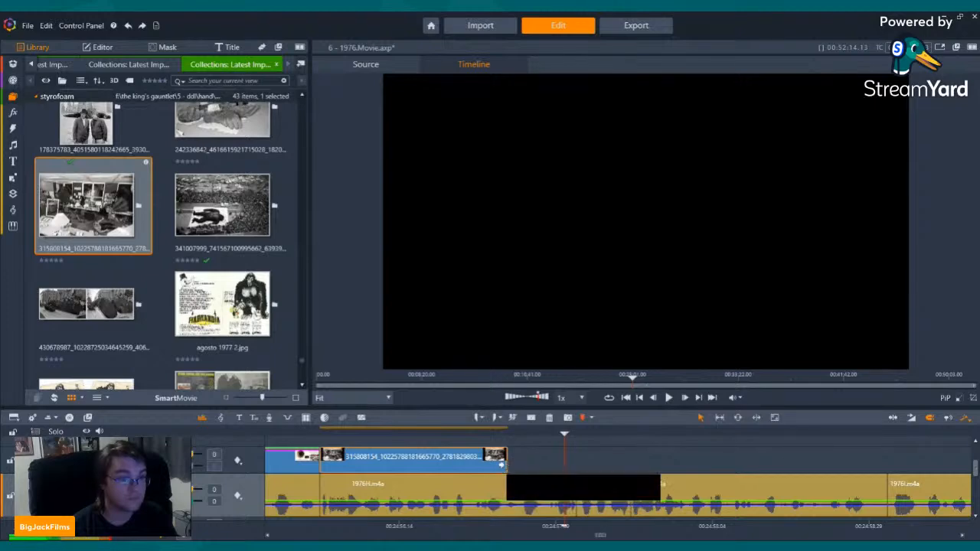
drag(501, 461, 573, 462)
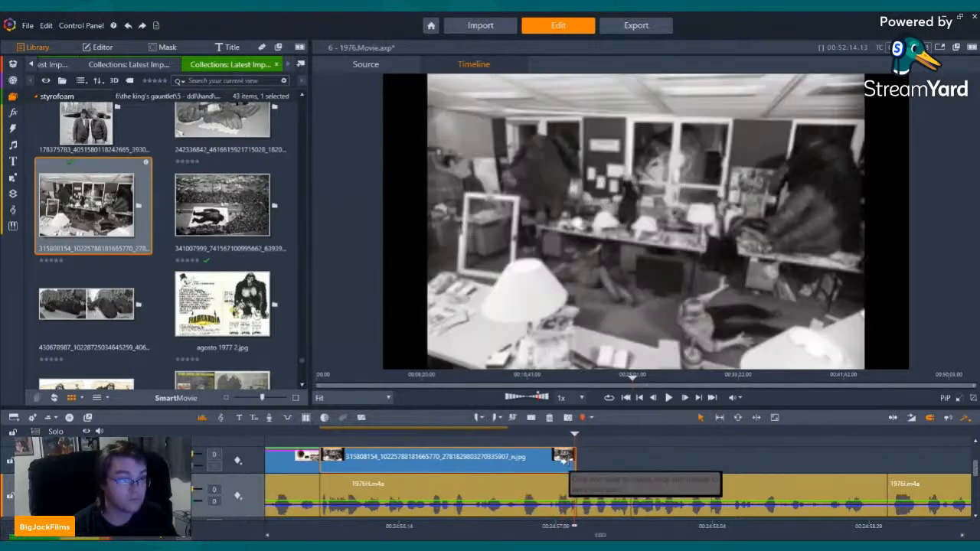
Apply Pan and Zoom to the office photo clip and step back from its end to check the movement.
right_click(546, 459)
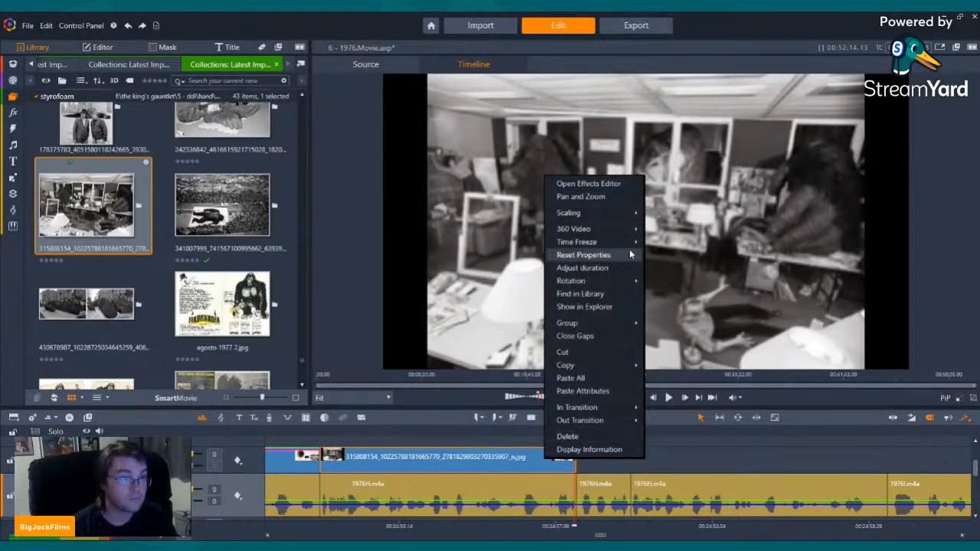
click(605, 196)
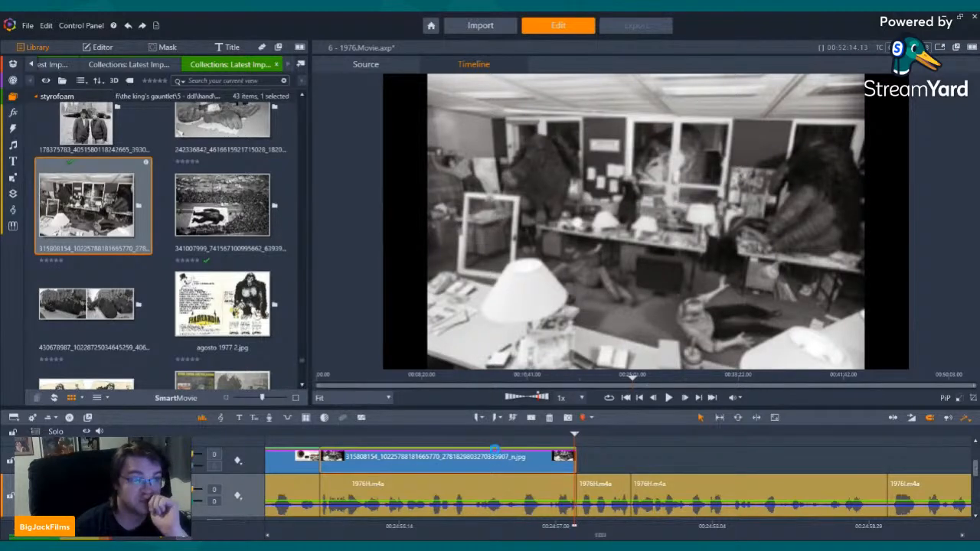
key(Left)
key(Left)
key(Left)
key(Left)
key(Left)
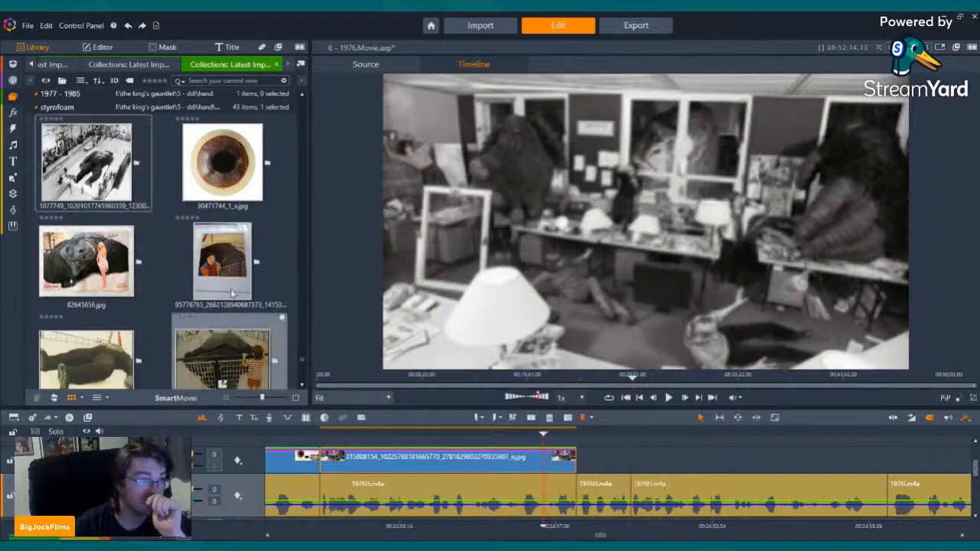
Preview more King Kong photos in the styrofoam collection for an image to follow the office photo.
scroll(184, 230, up, 3)
scroll(183, 233, down, 5)
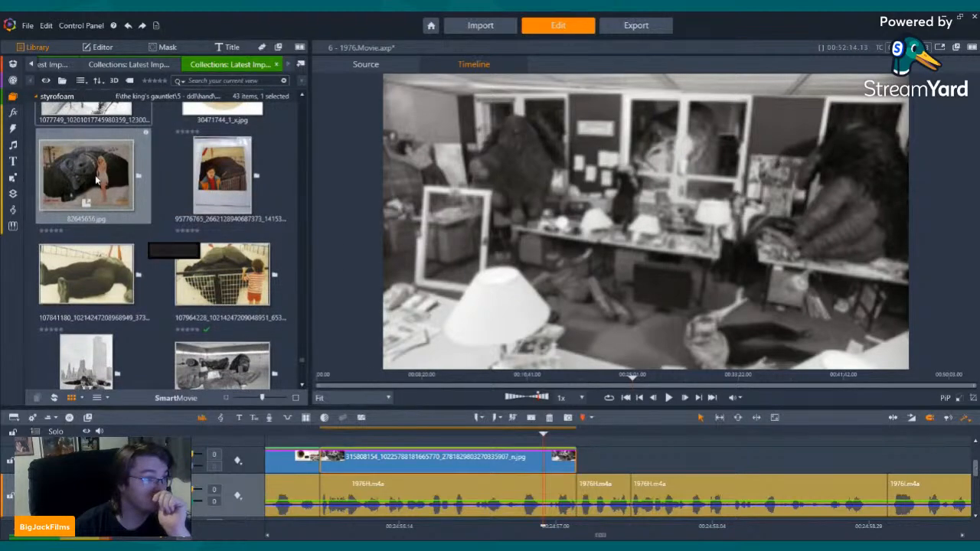
click(98, 180)
scroll(84, 199, up, 2)
click(77, 228)
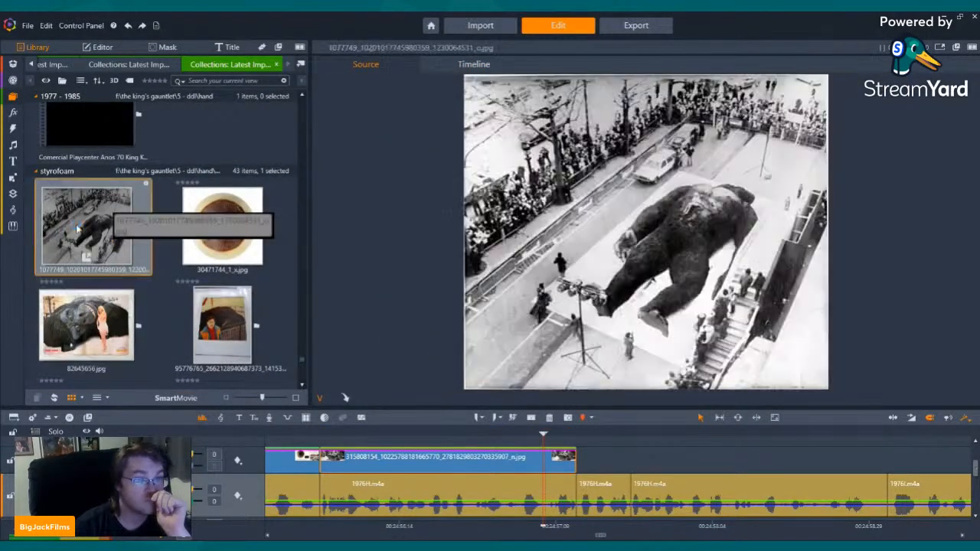
click(222, 314)
scroll(222, 313, down, 5)
scroll(222, 312, down, 8)
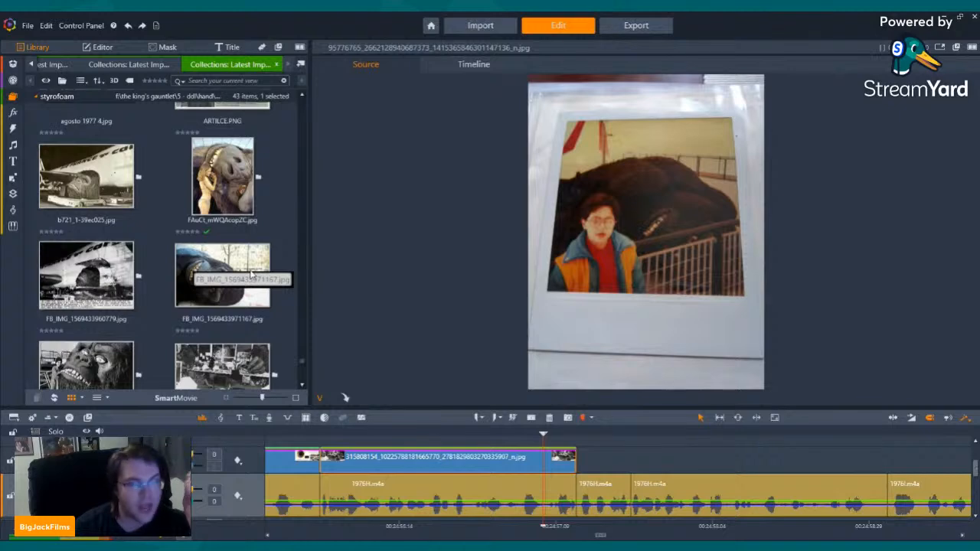
click(99, 268)
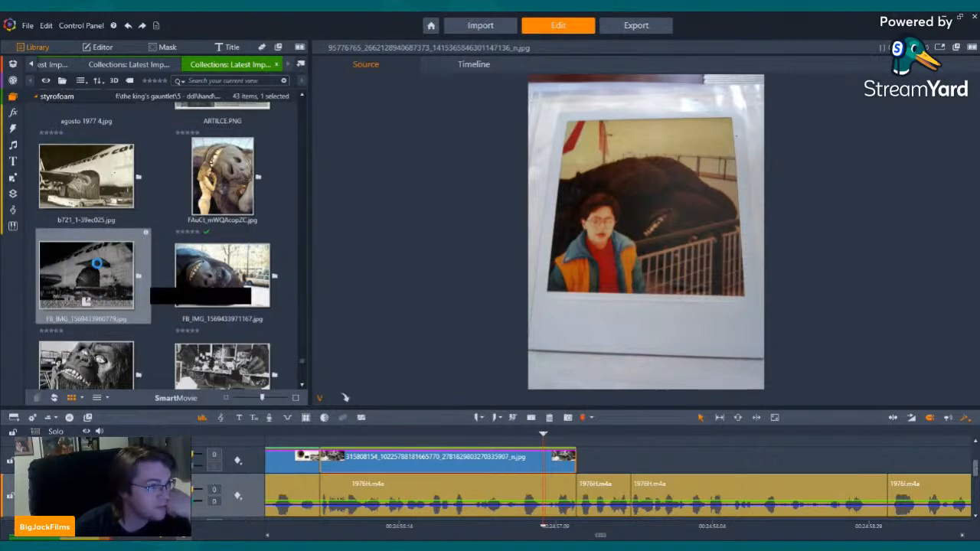
scroll(230, 252, down, 2)
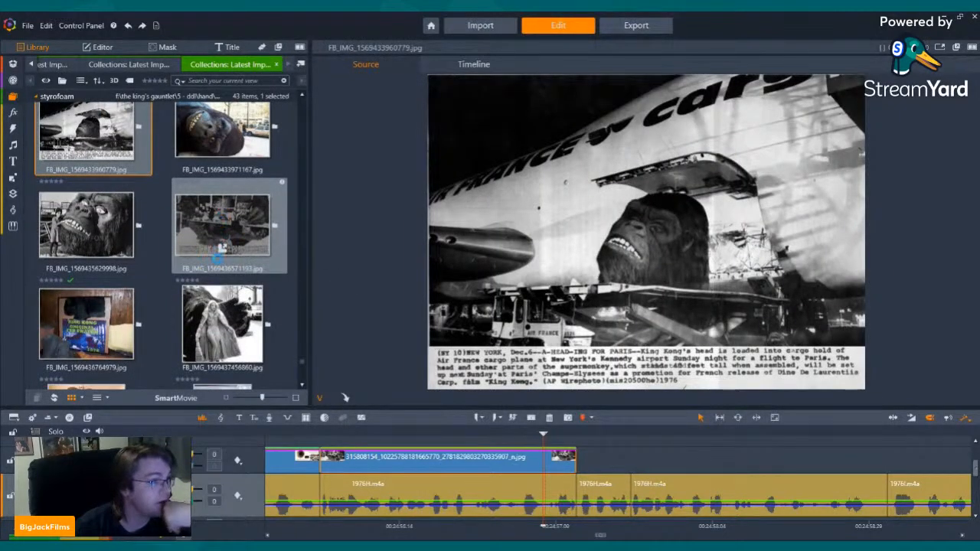
click(221, 218)
click(229, 285)
scroll(230, 281, down, 2)
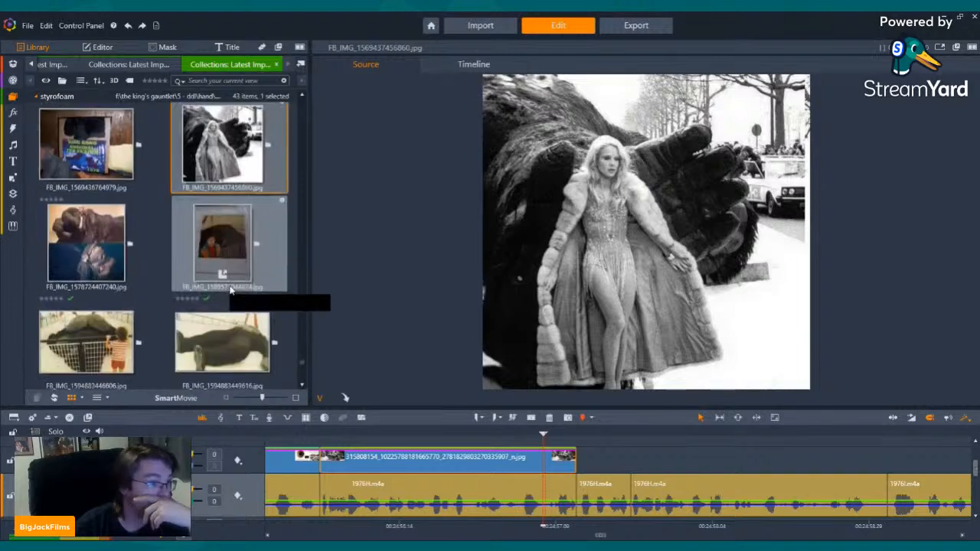
click(222, 213)
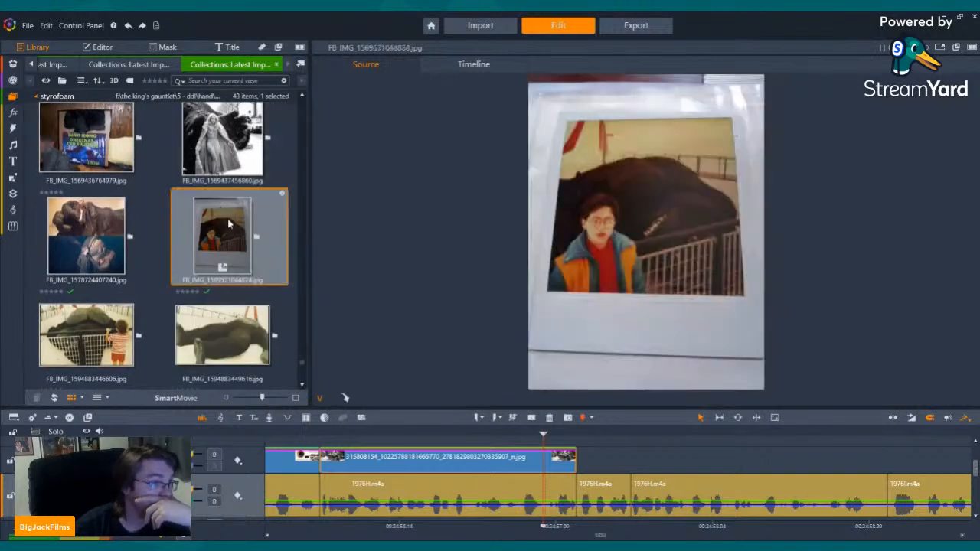
Place FB_IMG_1578724407240.jpg directly after the office photo on the timeline and extend its end to the start of a later narration clip.
click(69, 227)
drag(72, 226, 583, 459)
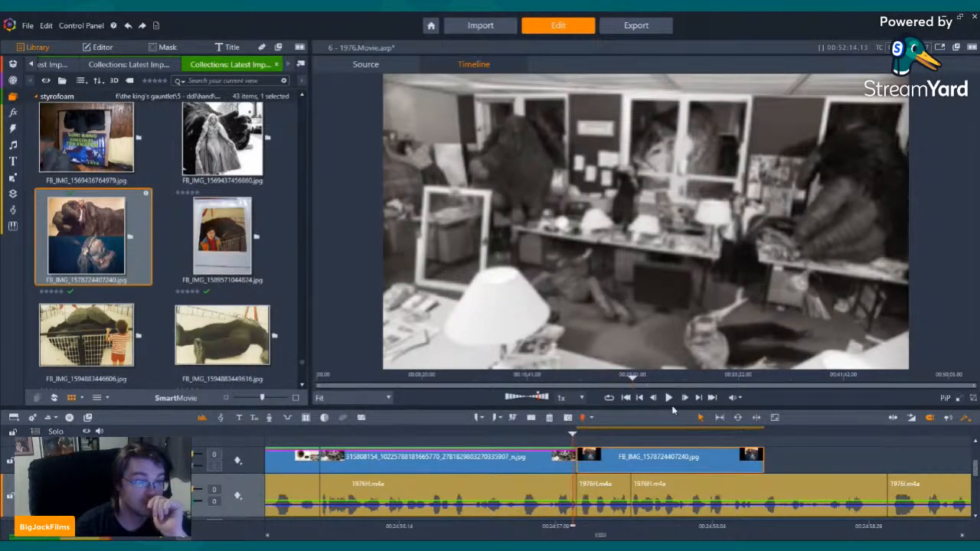
click(669, 398)
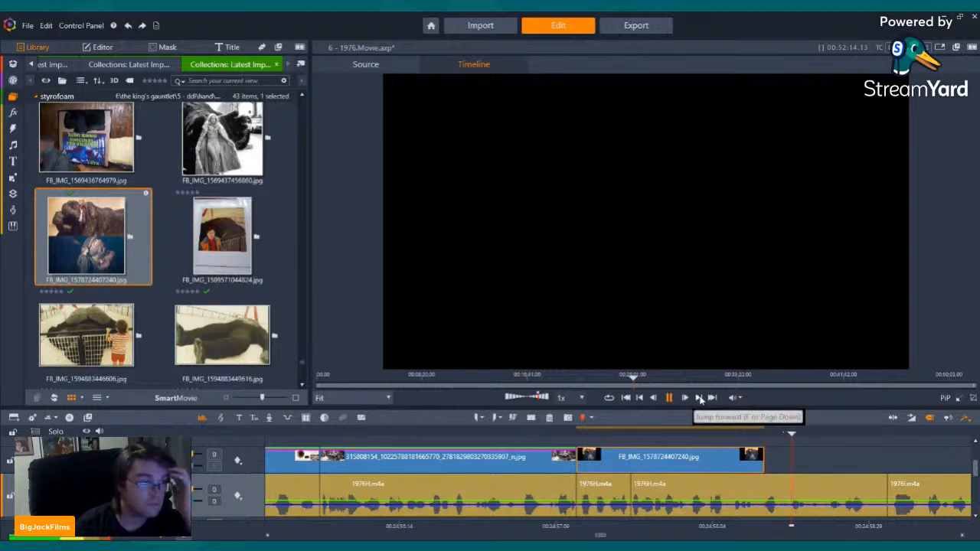
click(642, 399)
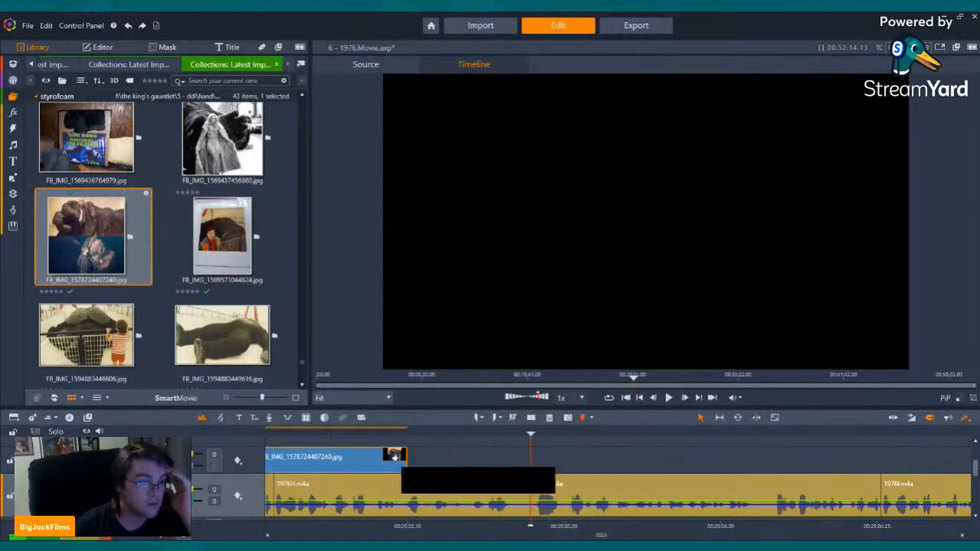
drag(402, 461, 527, 467)
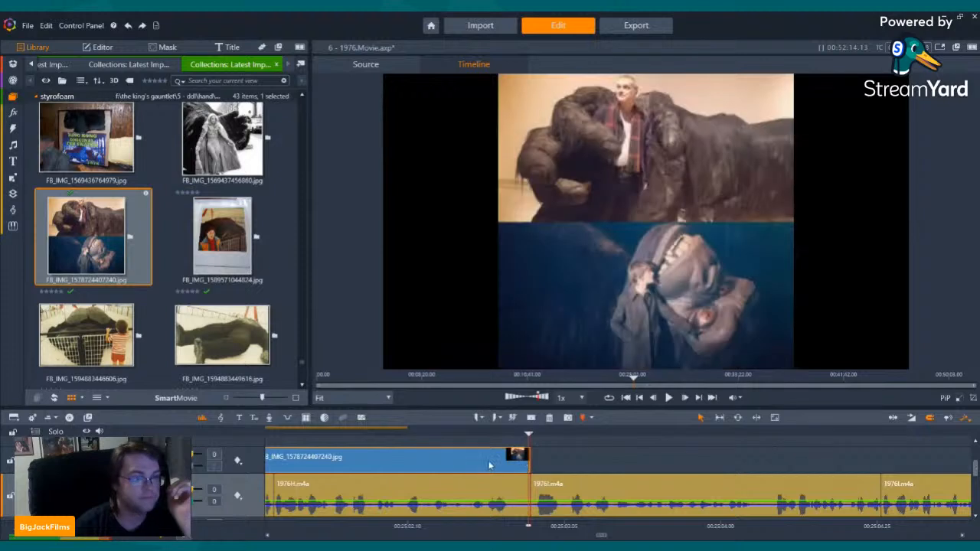
Apply Pan and Zoom to the FB_IMG_1578724407240.jpg clip and step back from its end to check the movement.
right_click(490, 465)
click(562, 199)
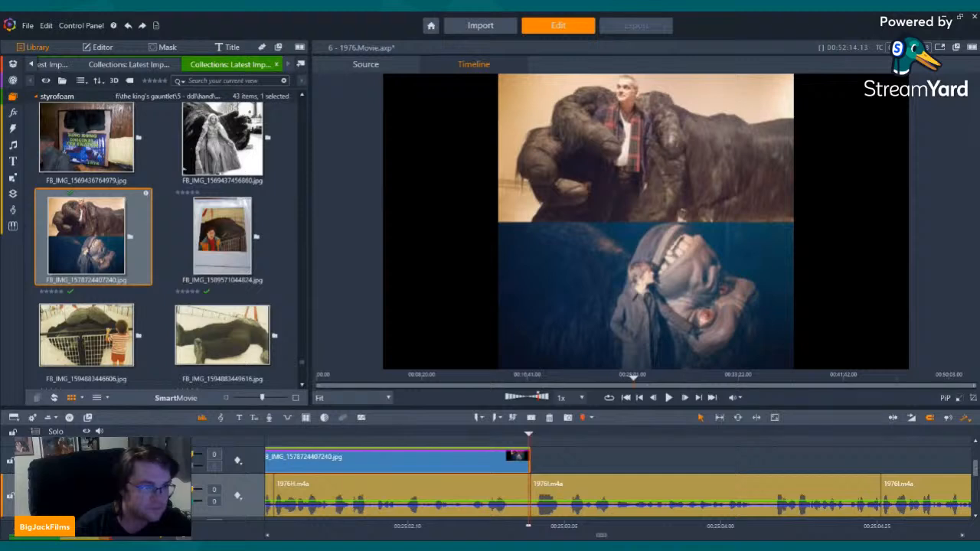
scroll(465, 527, left, 3)
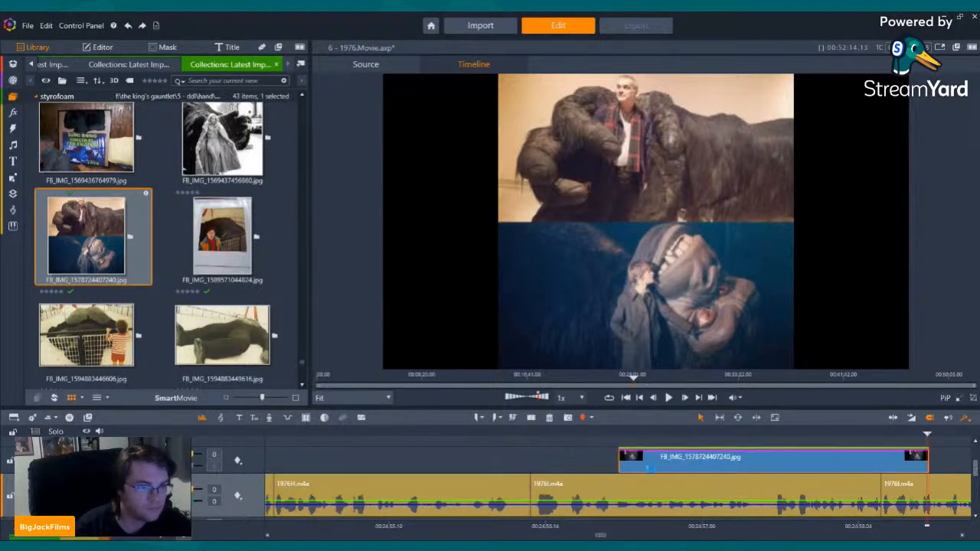
key(Left)
key(Left)
key(Left)
key(Left)
key(Left)
key(Left)
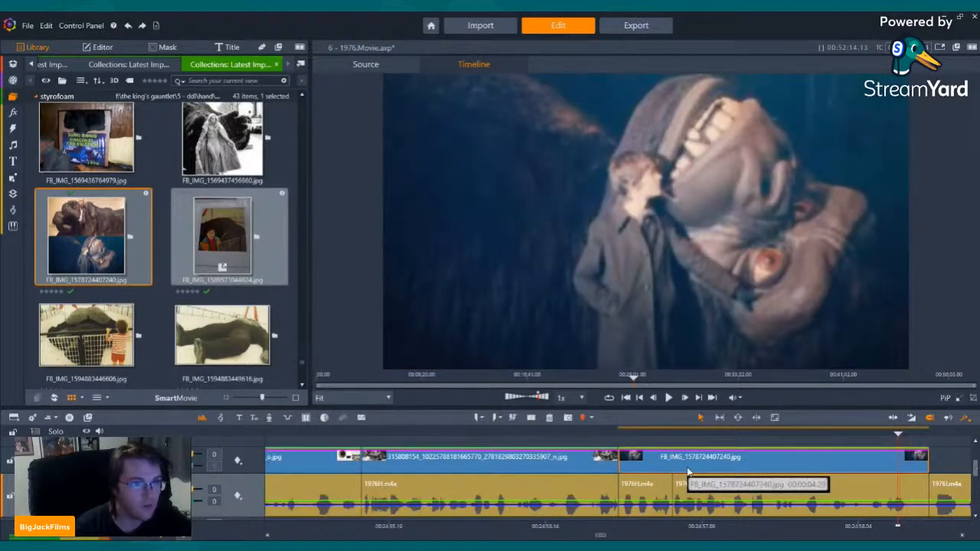
Add a dissolve at the start of the FB_IMG_1578724407240.jpg clip and lengthen it slightly.
key(Left)
key(Left)
key(Left)
key(Left)
key(Left)
key(Left)
key(Left)
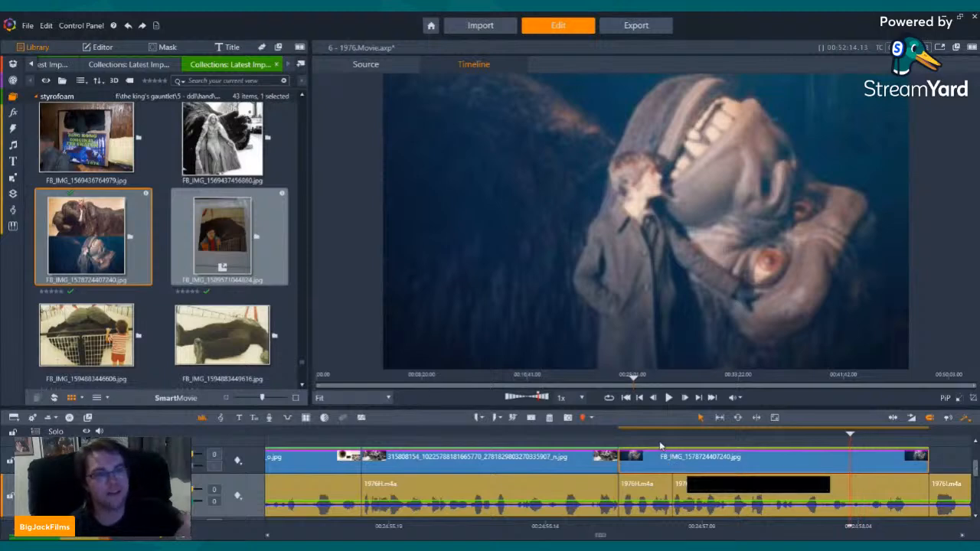
key(Left)
key(Left)
key(Left)
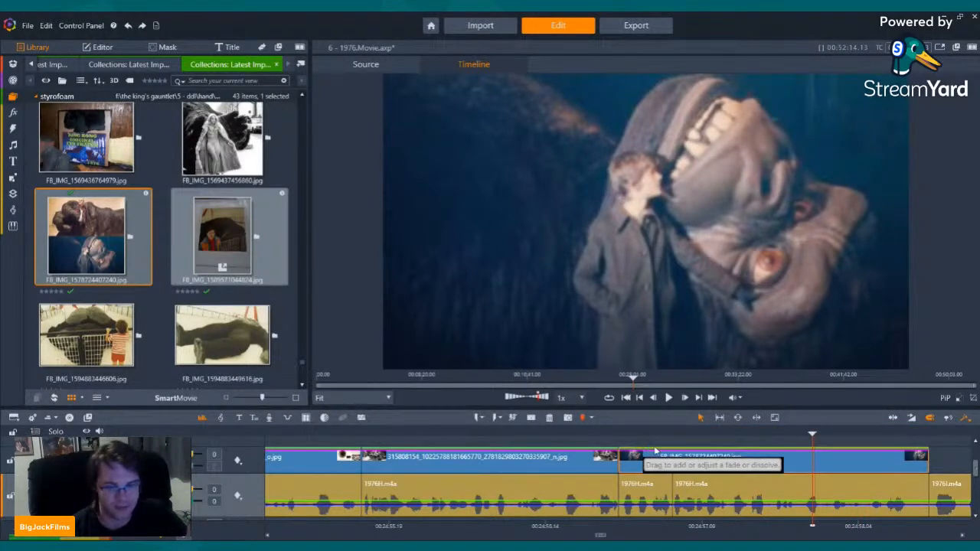
drag(624, 450, 653, 448)
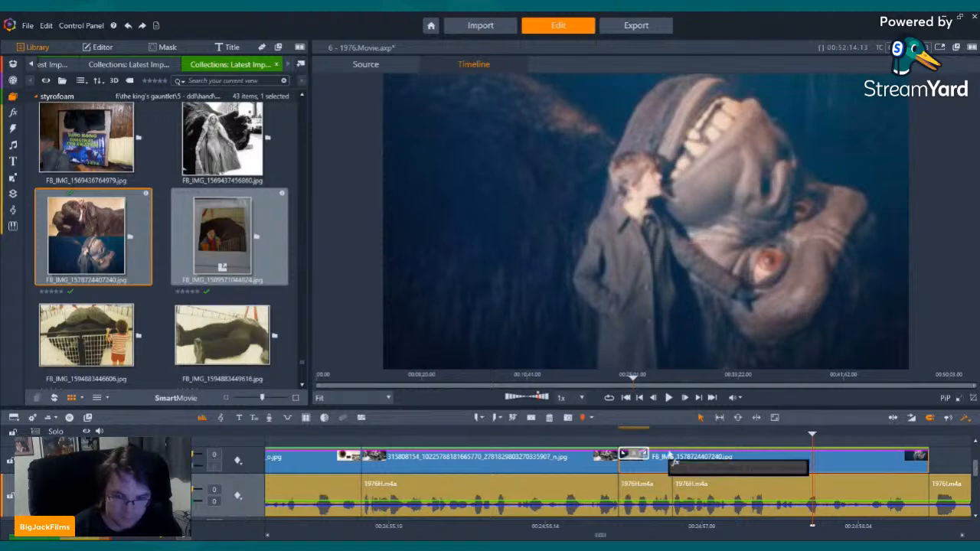
drag(648, 453, 666, 453)
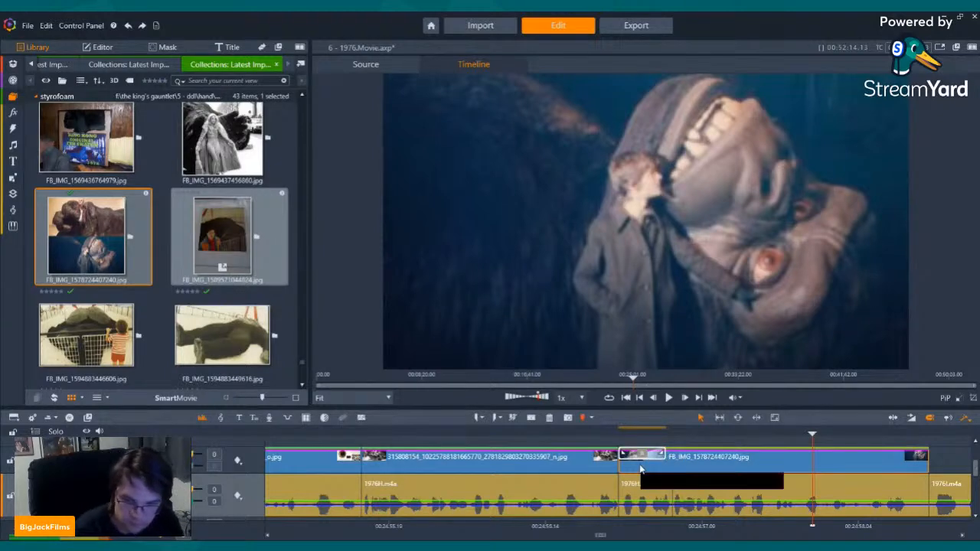
Add a short dissolve at the start of the office photo clip, coming out of the eyeball catalogue image.
scroll(677, 529, left, 2)
key(Left)
key(Left)
key(Left)
key(Left)
key(Left)
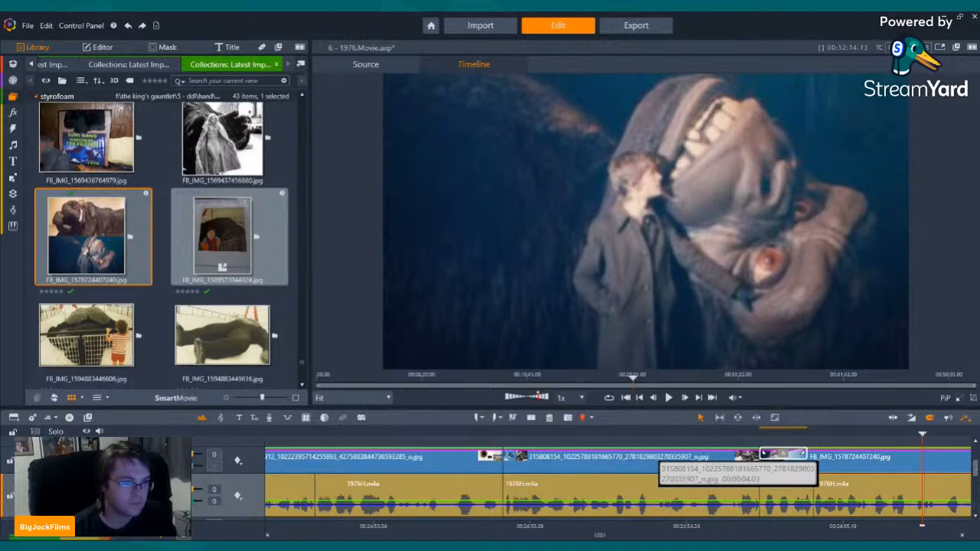
click(505, 456)
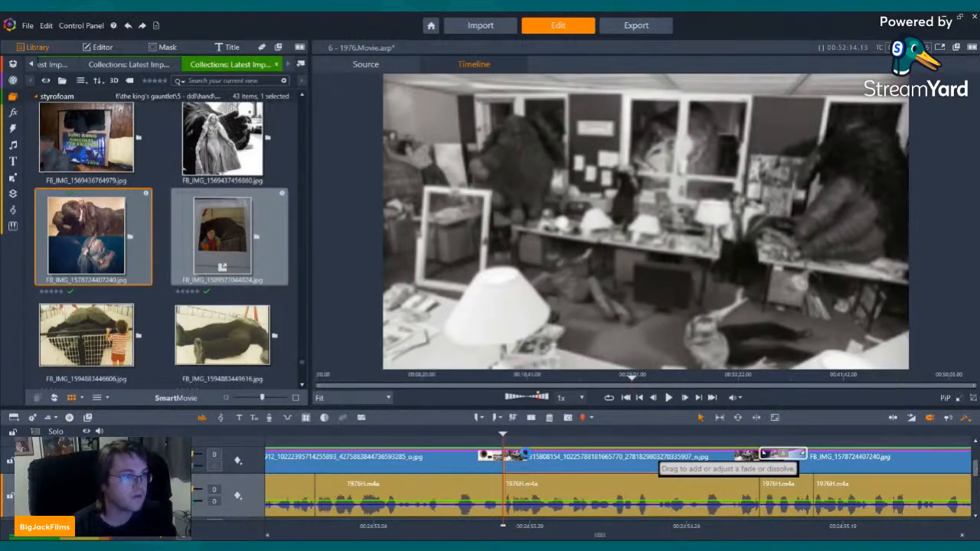
drag(509, 453, 525, 453)
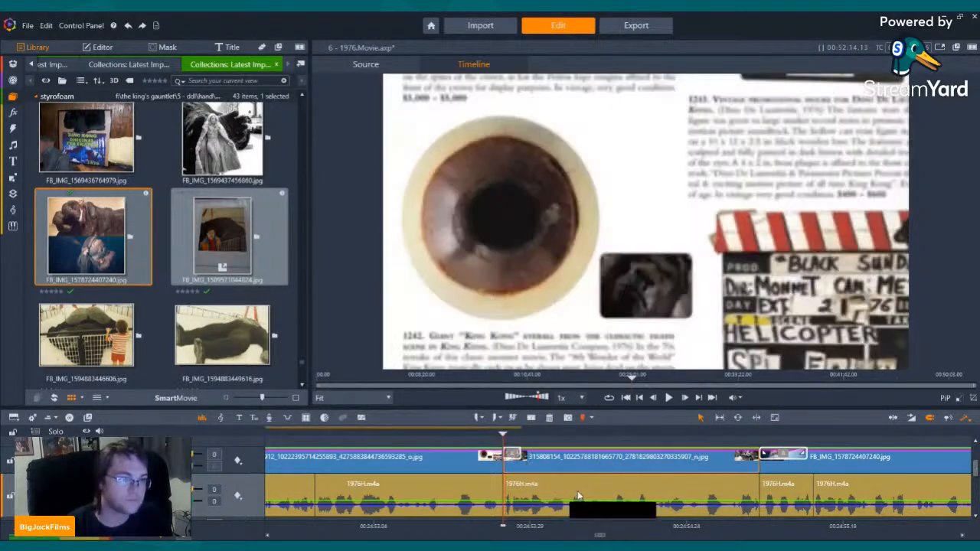
Apply the Pan And Zoom camera effect to the office photo clip and return to the Latest Import collection.
double_click(603, 471)
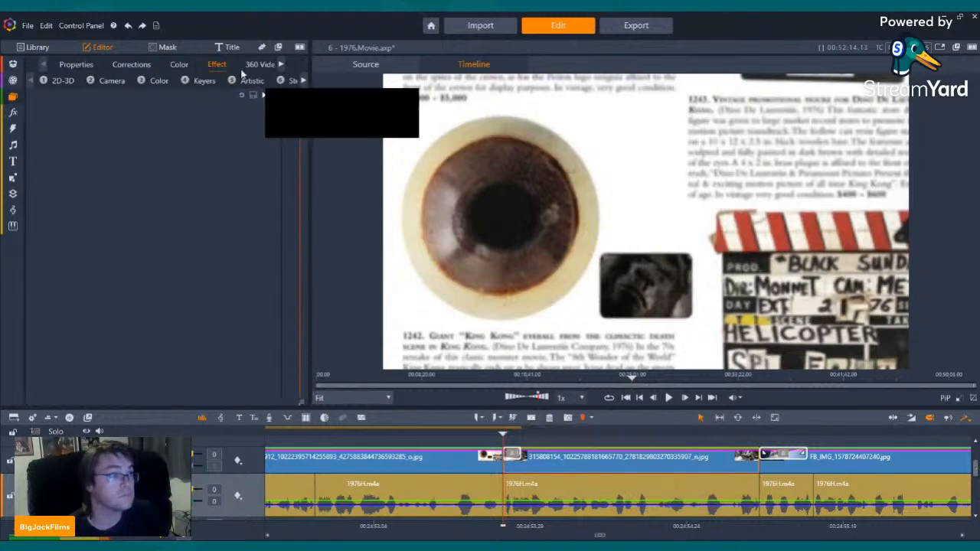
click(99, 81)
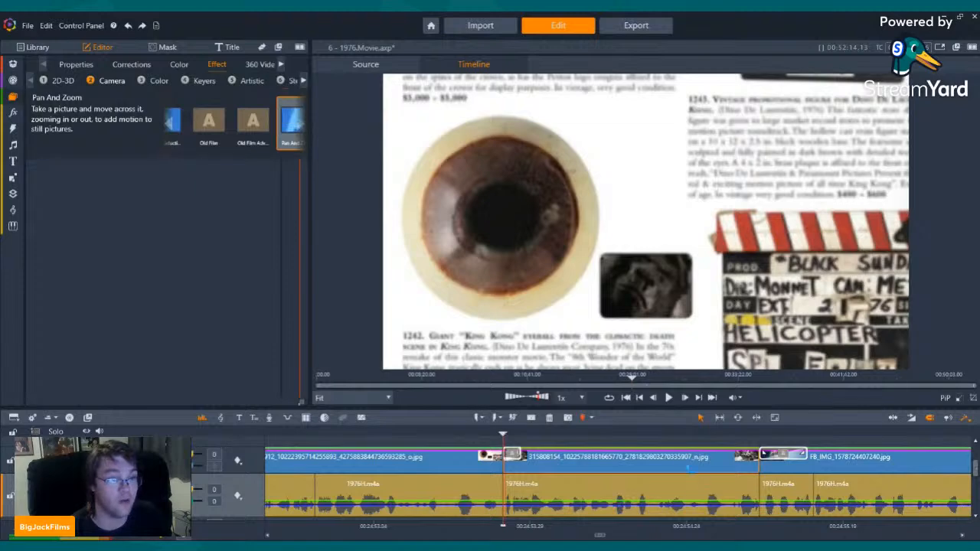
mouse_move(19, 101)
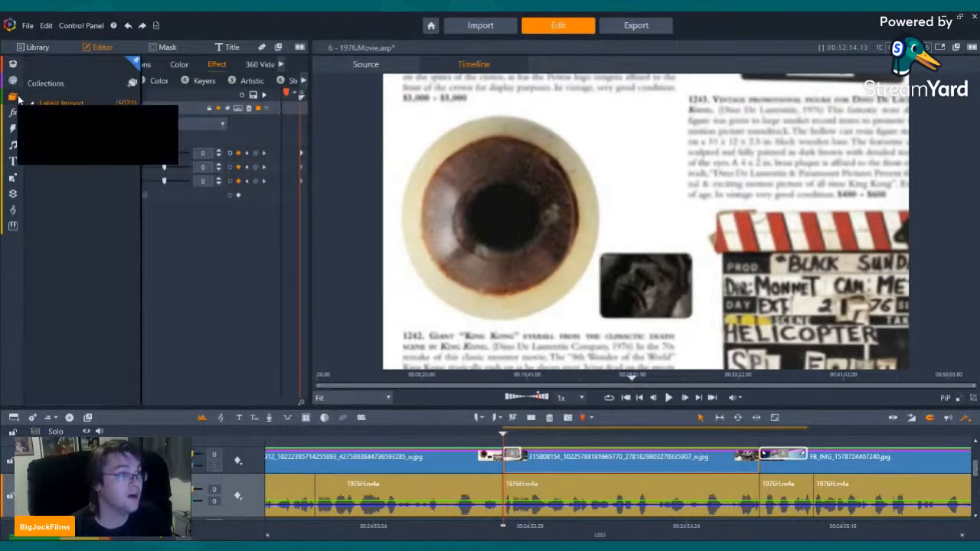
click(61, 103)
Copy all effects from the office photo clip and paste them onto the FB_IMG_1578724407240.jpg clip.
drag(86, 235, 625, 453)
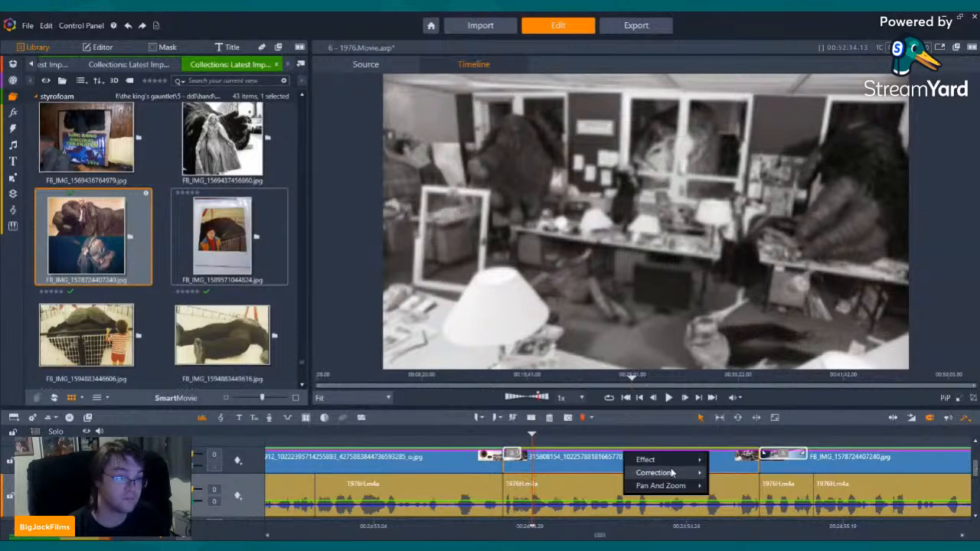
mouse_move(652, 460)
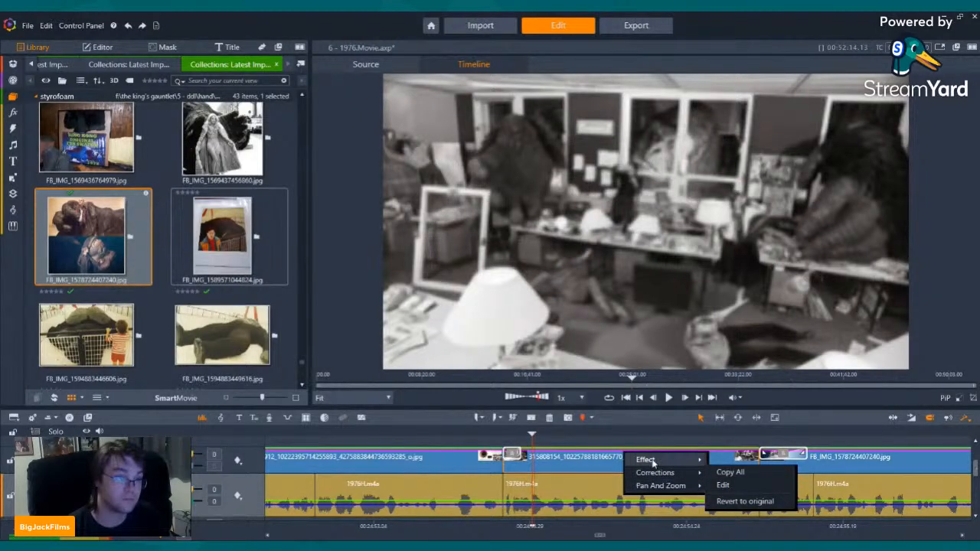
click(733, 389)
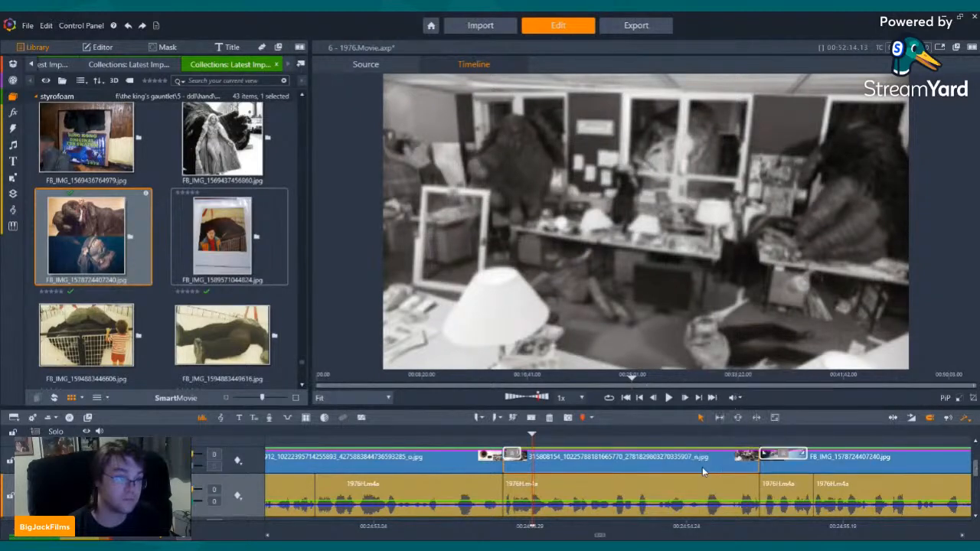
right_click(802, 458)
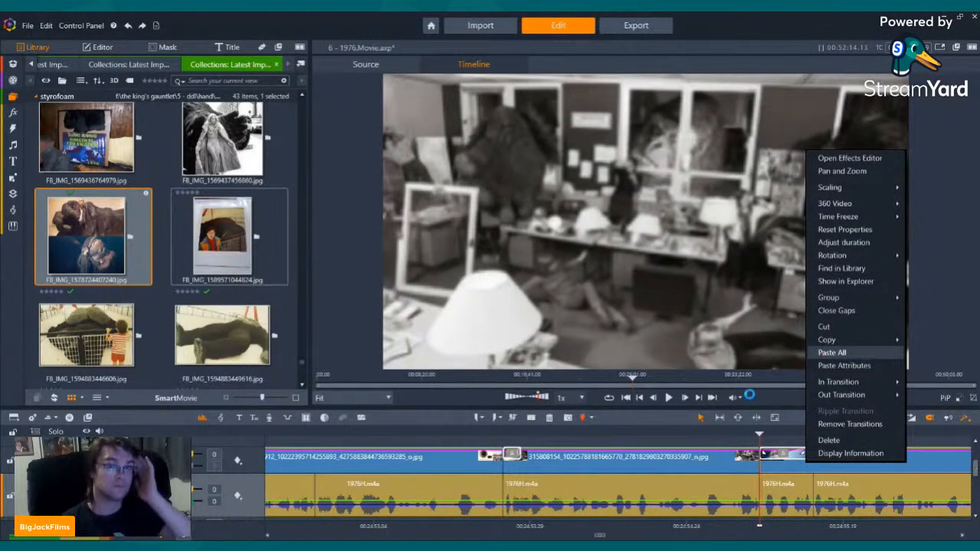
click(832, 352)
Play from the end of the office photo into the uncovered narration, and return to the end of the FB_IMG_1578724407240.jpg clip.
key(Left)
key(Left)
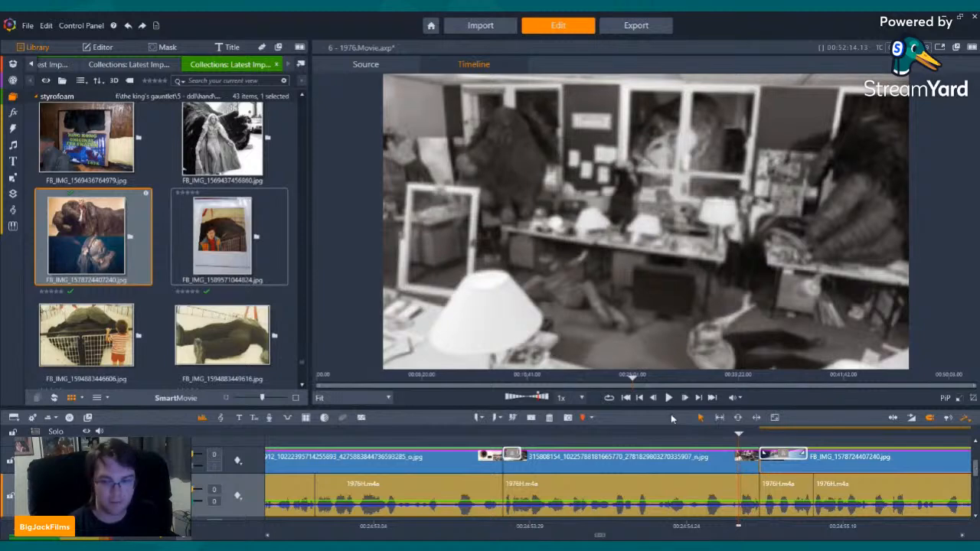
click(669, 398)
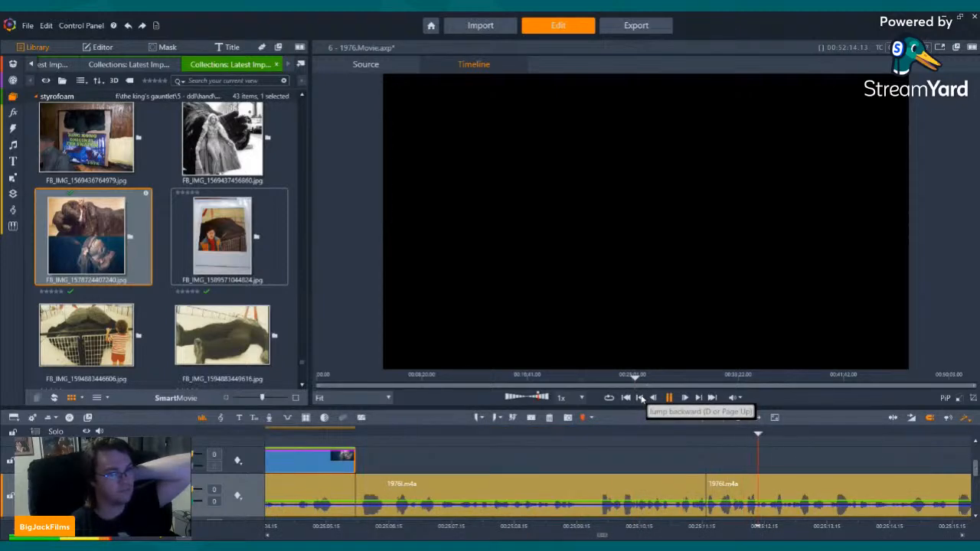
click(641, 398)
click(641, 398)
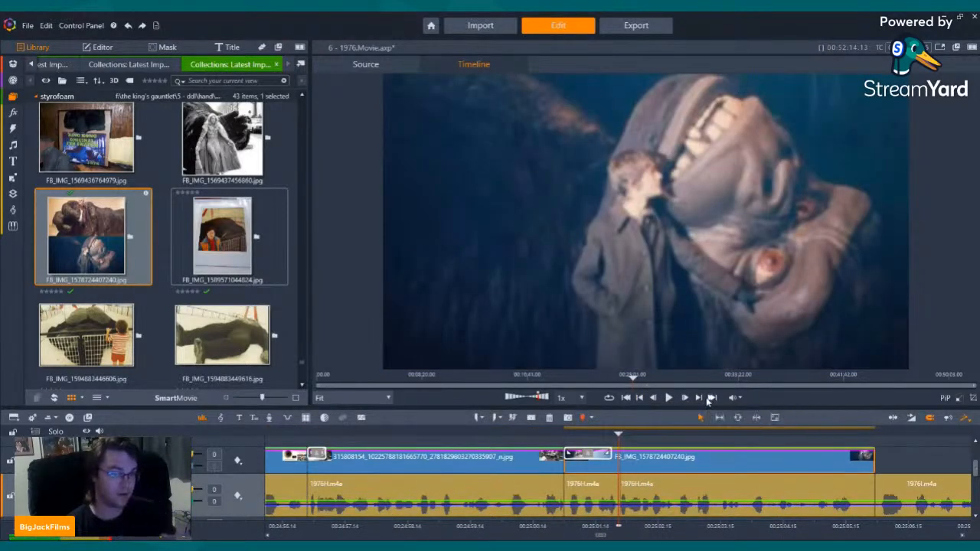
click(698, 397)
click(698, 397)
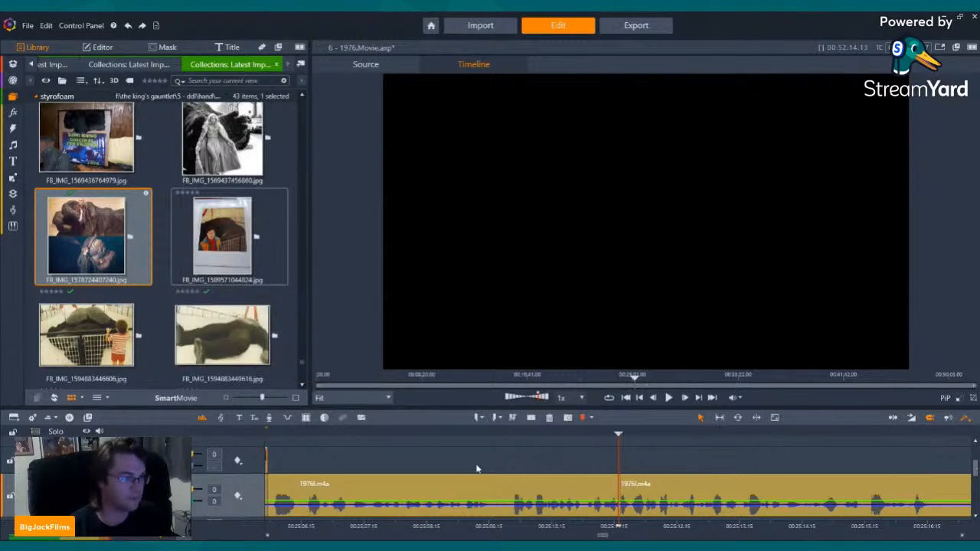
key(Left)
key(Left)
key(Left)
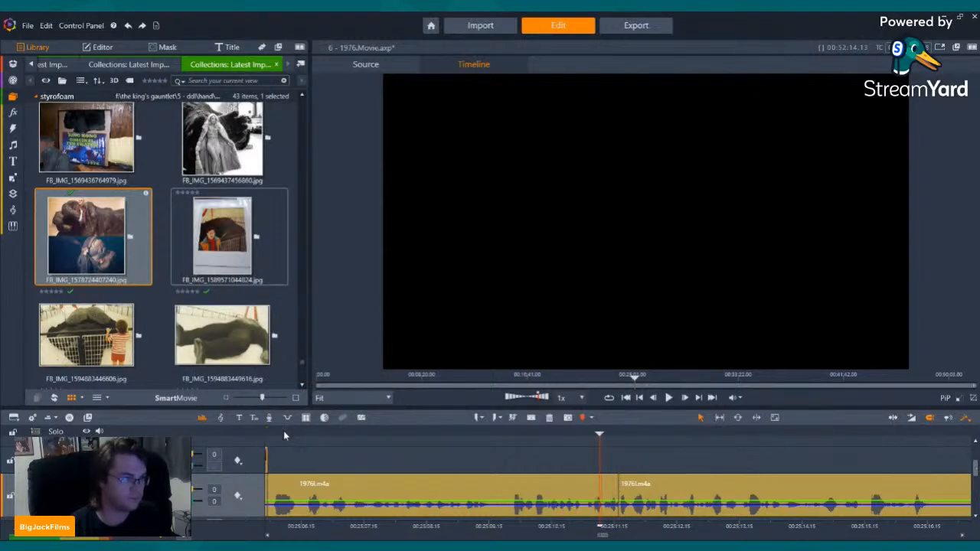
click(266, 433)
key(Left)
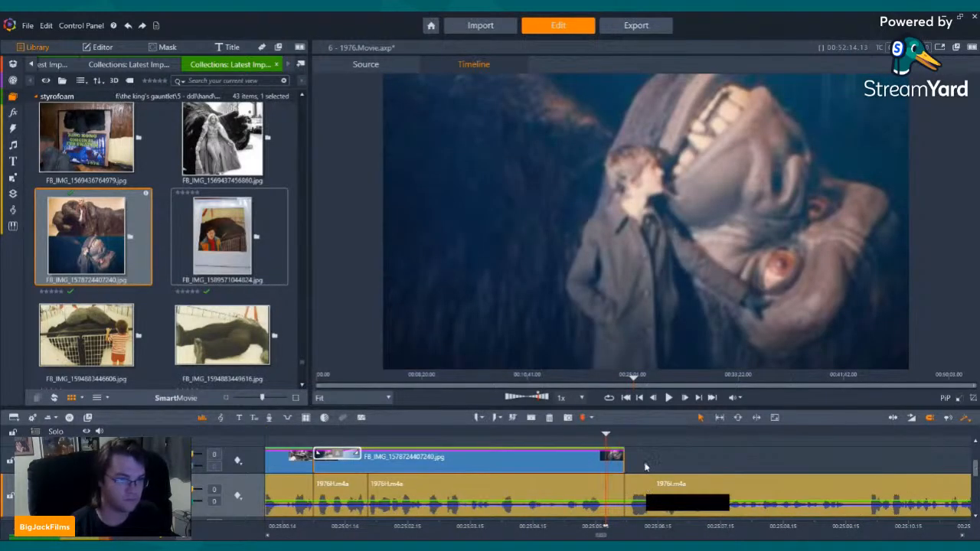
drag(623, 459, 826, 461)
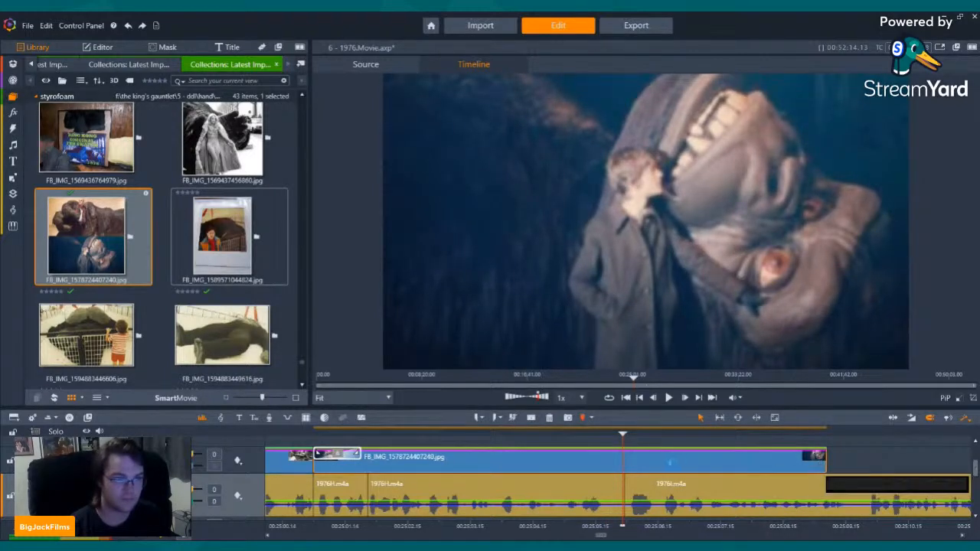
key(ctrl+z)
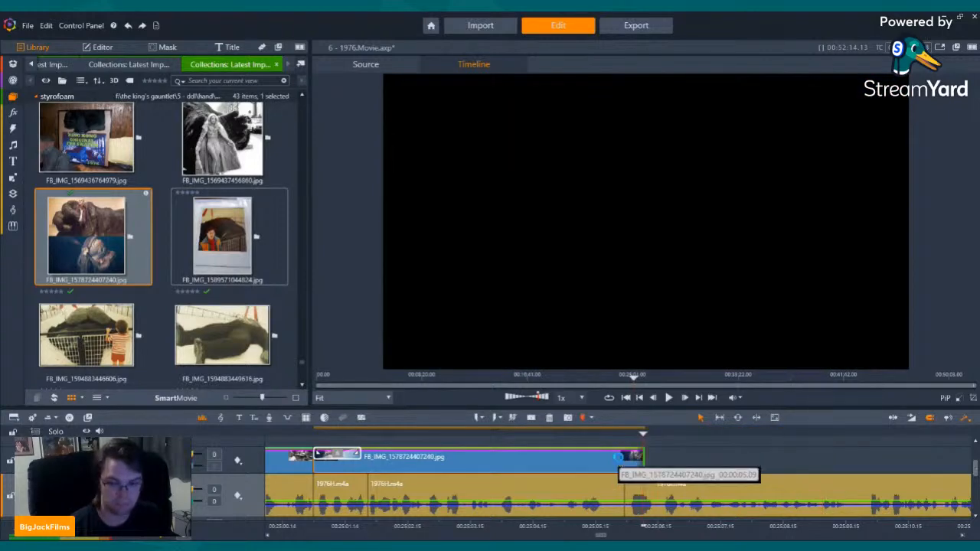
drag(618, 457, 623, 457)
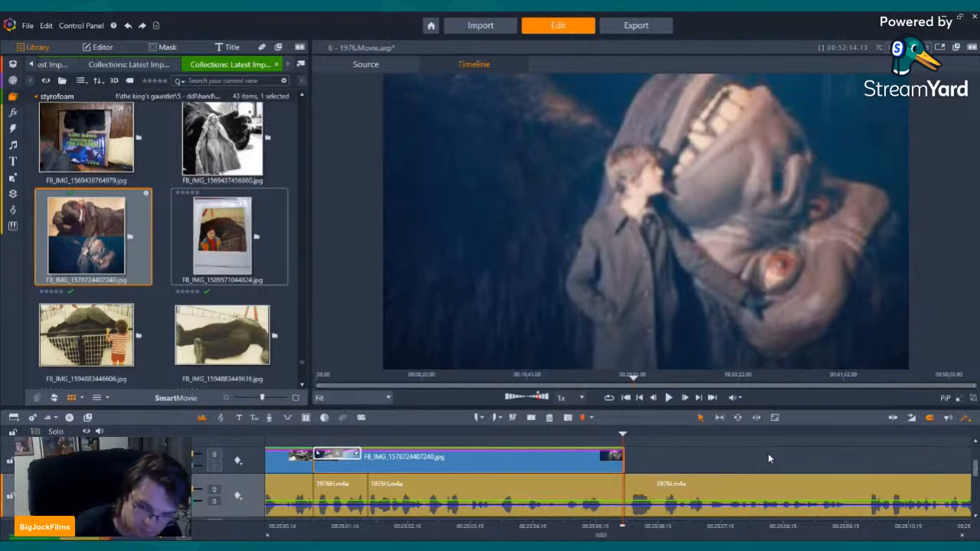
Browse the open library collections for footage to follow the FB_IMG_1578724407240.jpg clip.
click(104, 66)
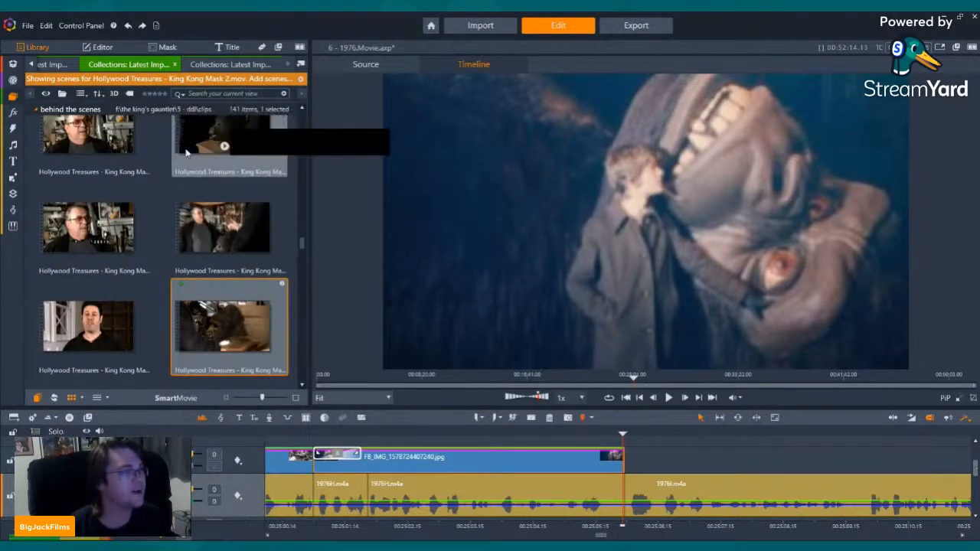
click(47, 66)
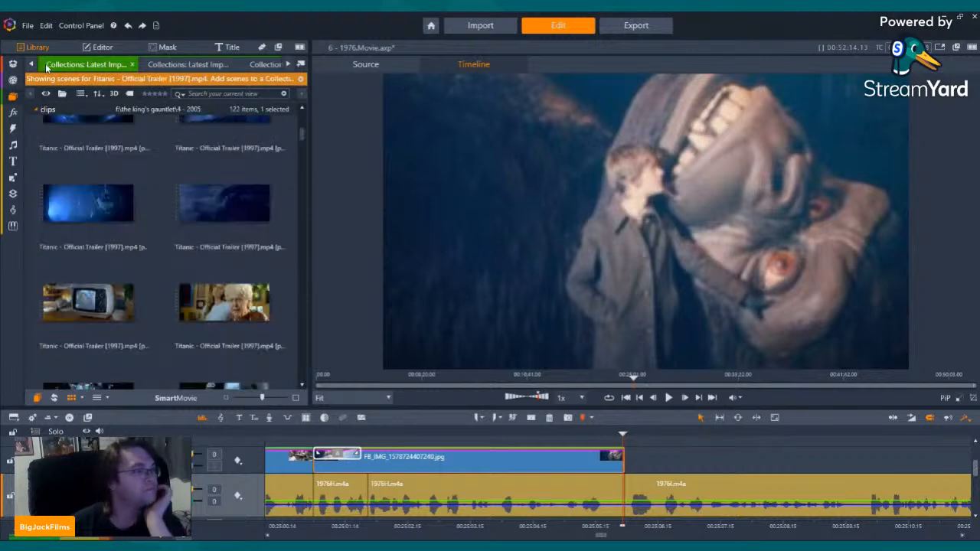
click(255, 66)
scroll(294, 180, down, 10)
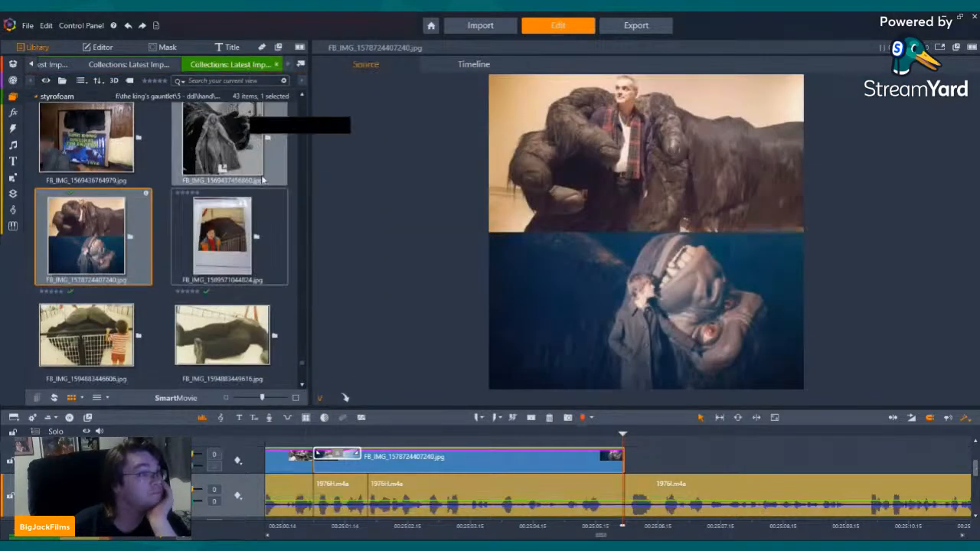
scroll(294, 181, down, 10)
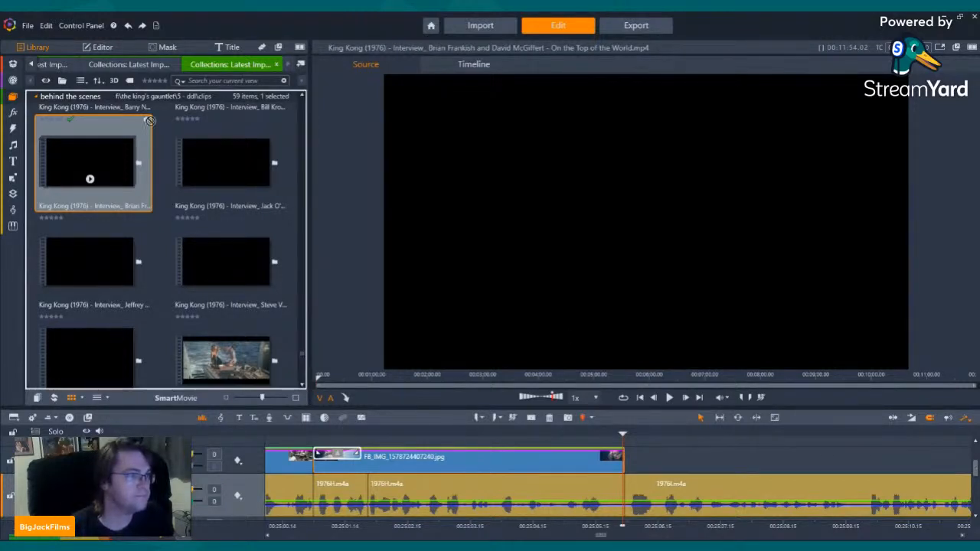
Detect the scenes in the King Kong (1976) interview "When the Monkey Dies. Everybody Cries" and look through them.
key(Down)
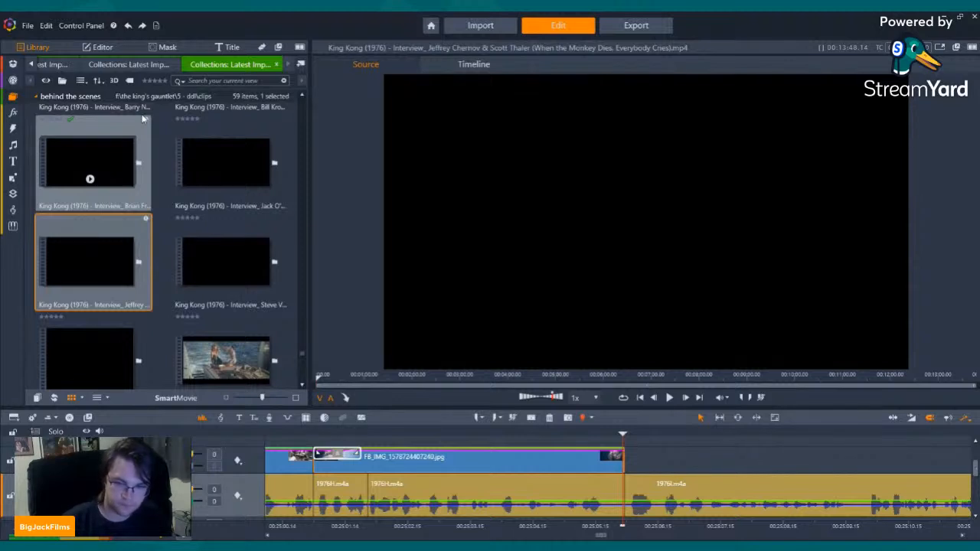
scroll(95, 189, up, 3)
scroll(279, 182, down, 3)
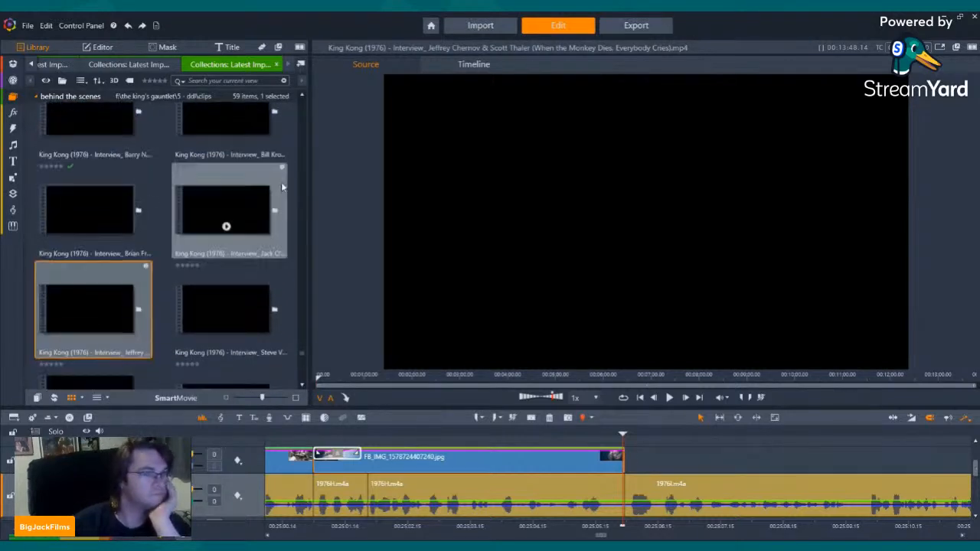
right_click(107, 251)
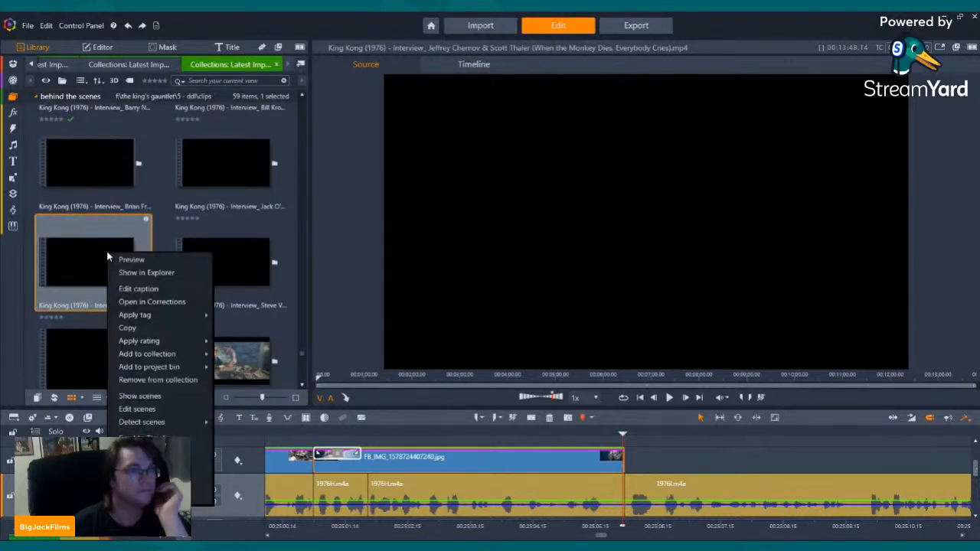
mouse_move(160, 425)
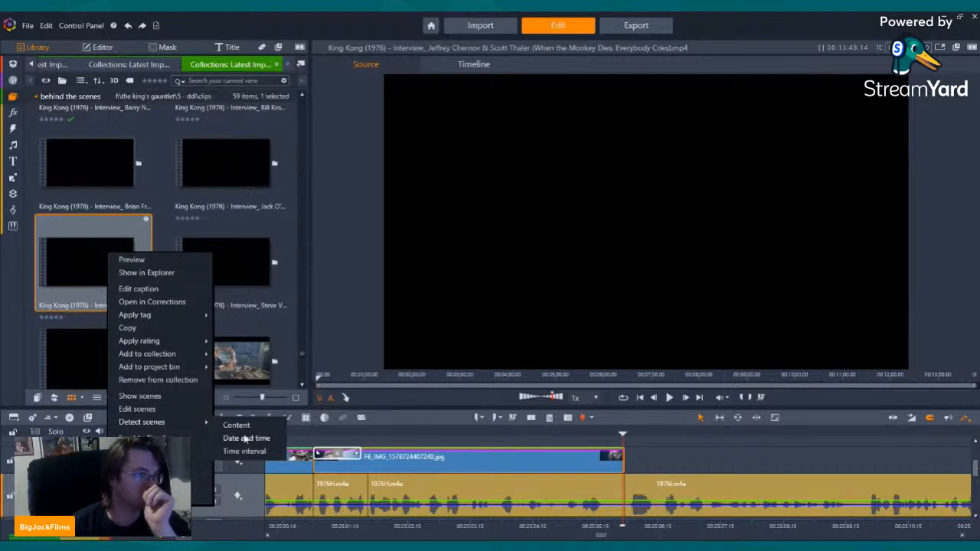
click(369, 415)
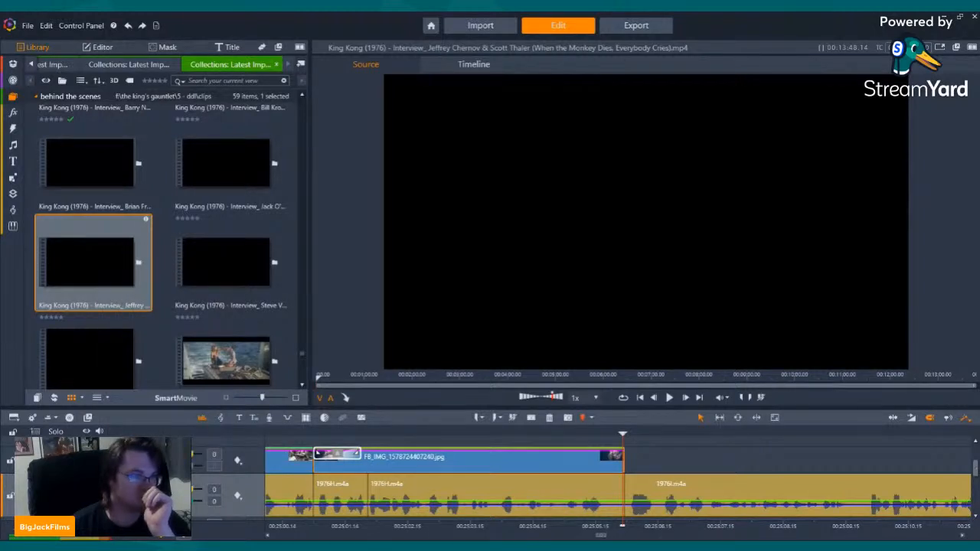
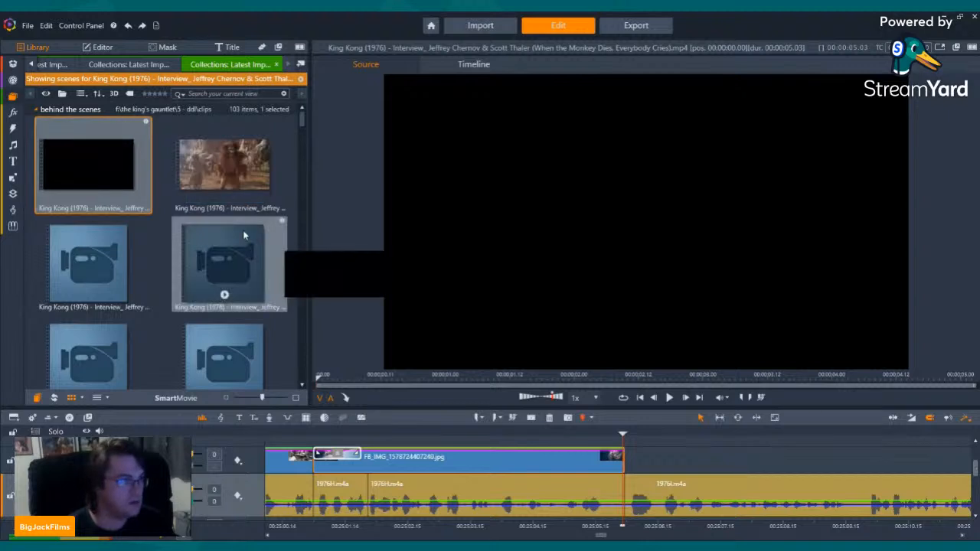
scroll(231, 230, down, 5)
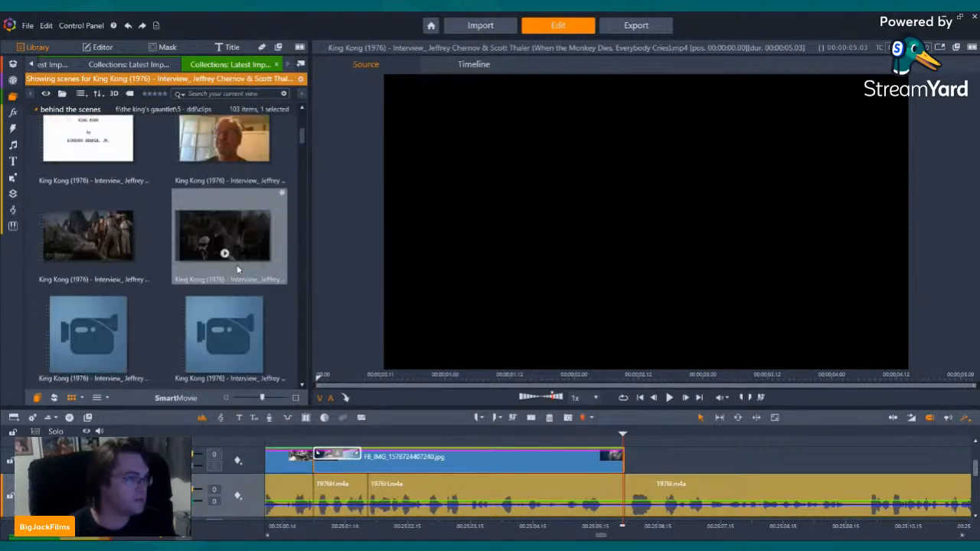
scroll(215, 241, up, 2)
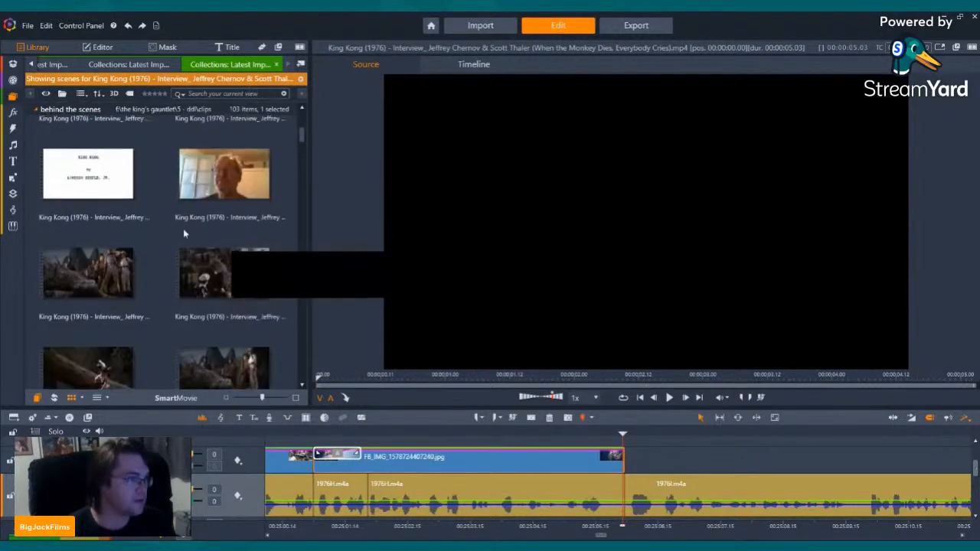
Preview the interview's script title page, King Kong sign, yellow Kong figure and black-and-white director photo scenes.
click(89, 193)
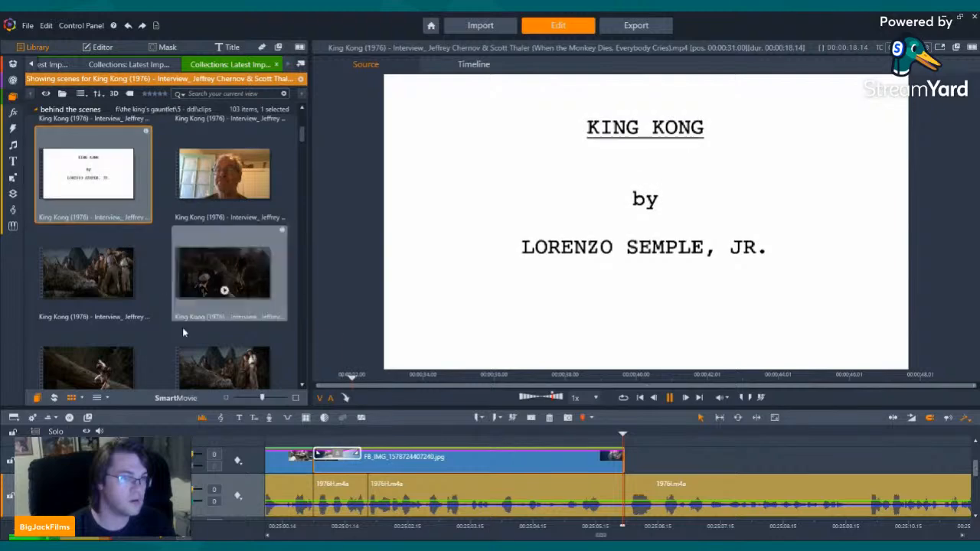
scroll(191, 291, down, 4)
click(223, 242)
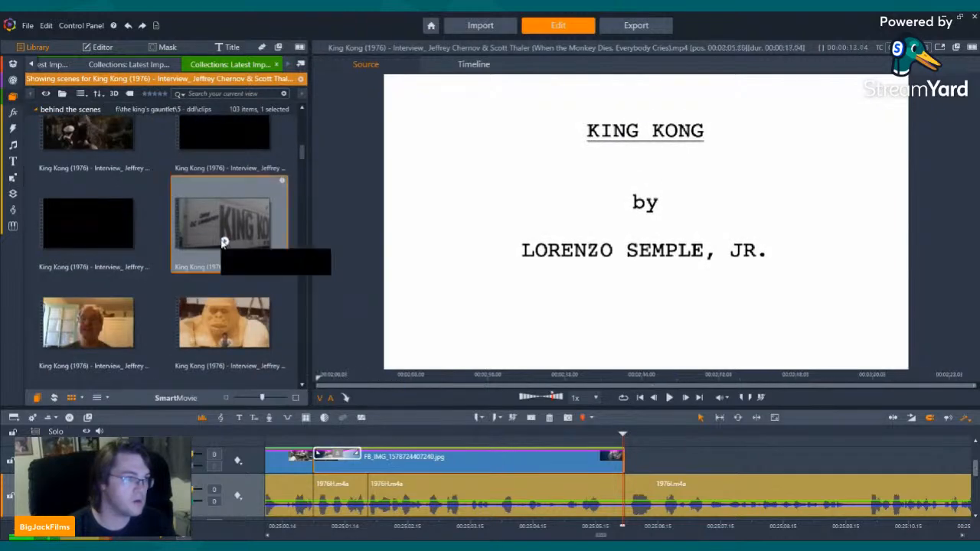
scroll(224, 241, down, 3)
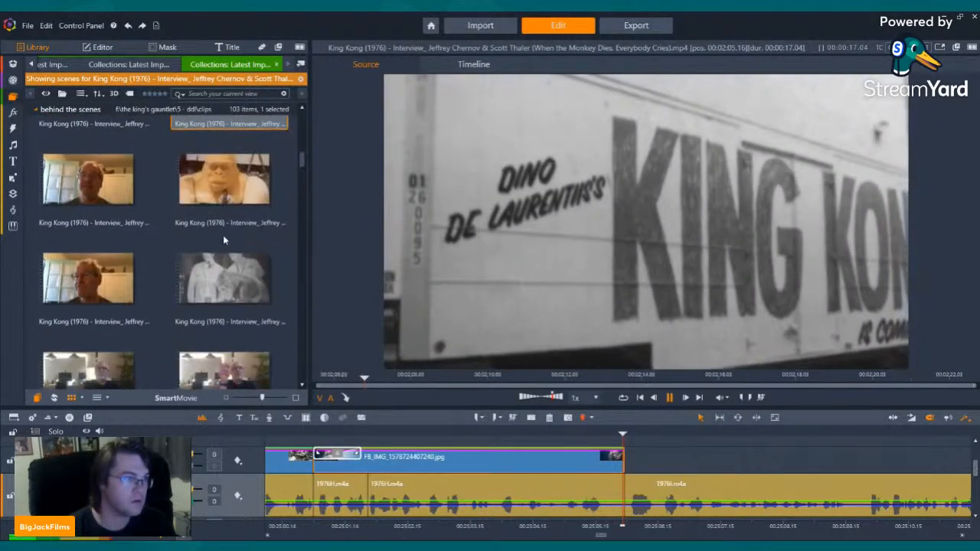
click(224, 197)
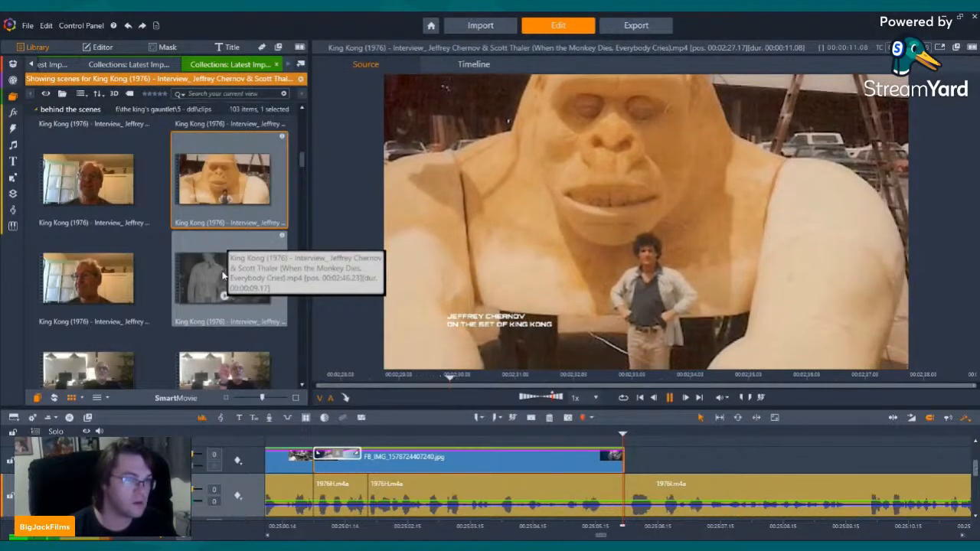
scroll(224, 276, down, 2)
click(224, 153)
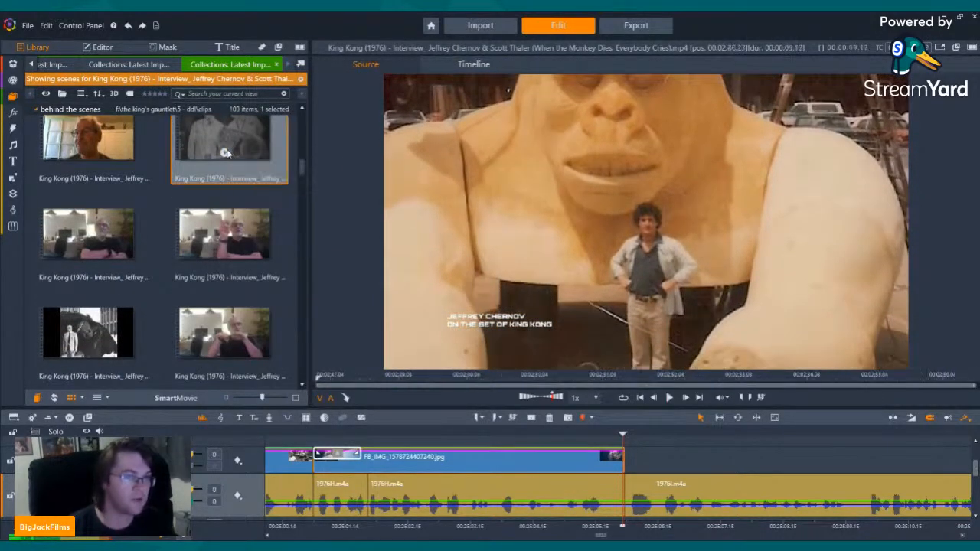
key(space)
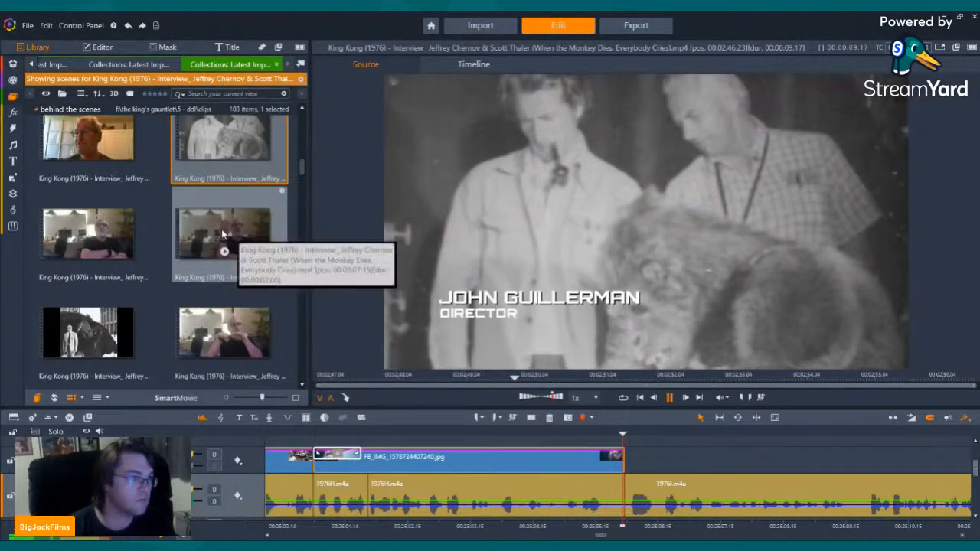
Preview the black-and-white scene of three men on set and look through the scenes that follow it.
scroll(161, 264, up, 2)
scroll(173, 267, down, 1)
click(114, 174)
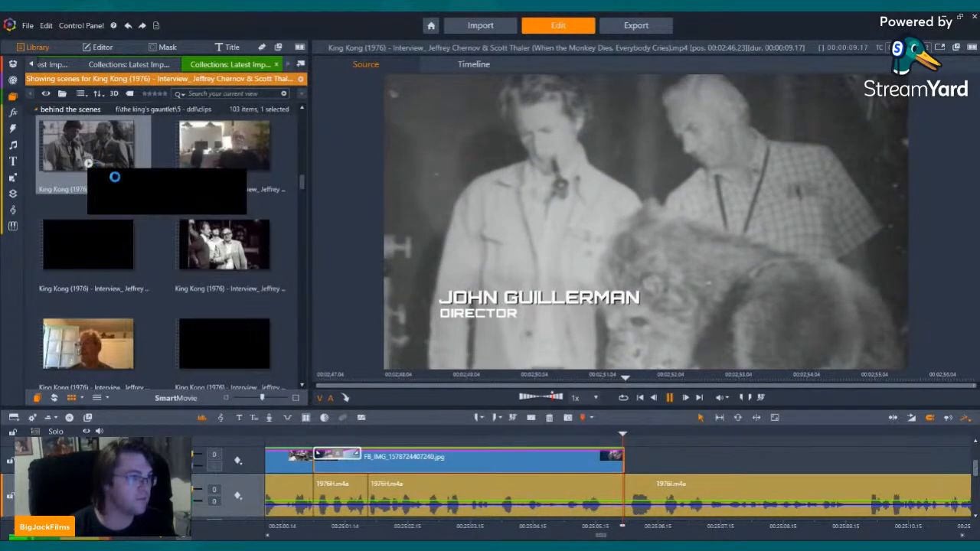
click(225, 243)
scroll(225, 243, down, 5)
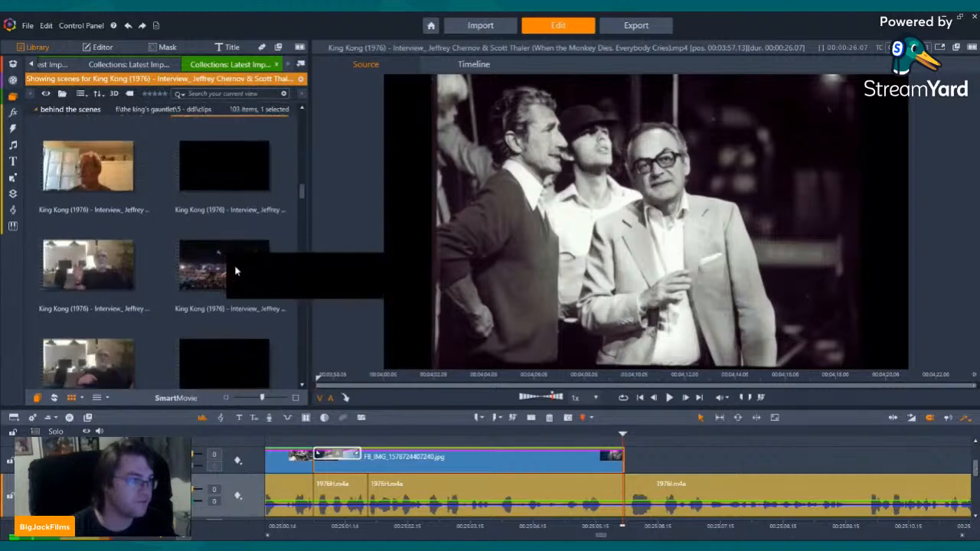
scroll(238, 267, down, 4)
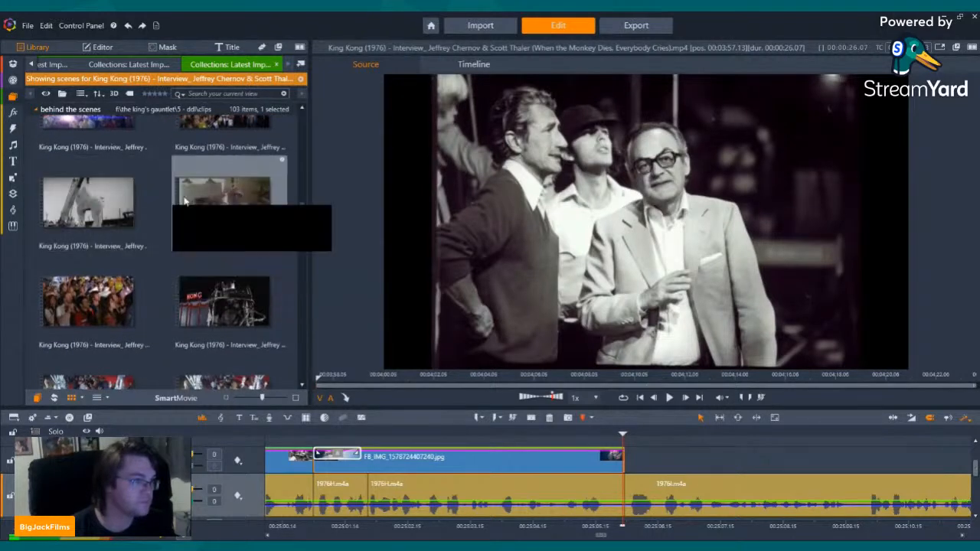
scroll(196, 204, down, 5)
scroll(196, 204, down, 6)
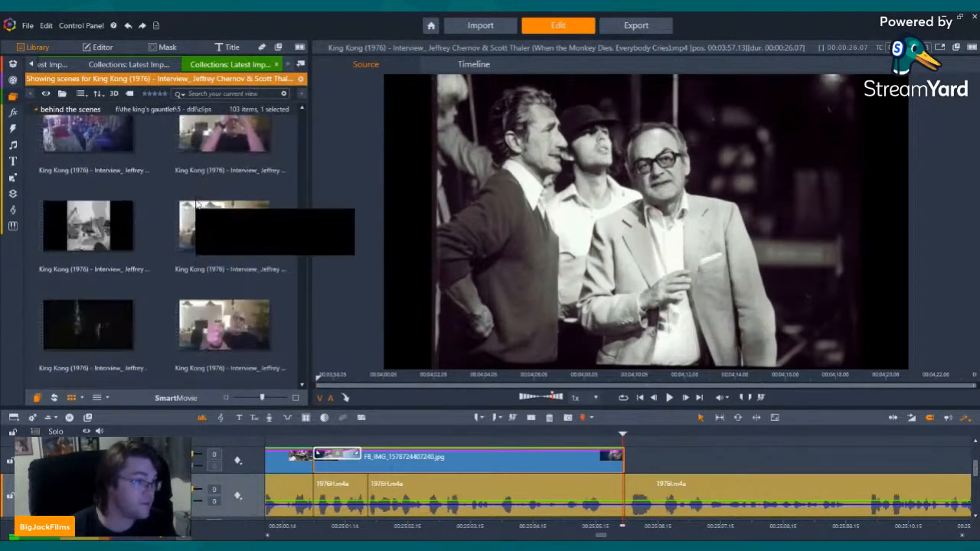
scroll(123, 160, down, 1)
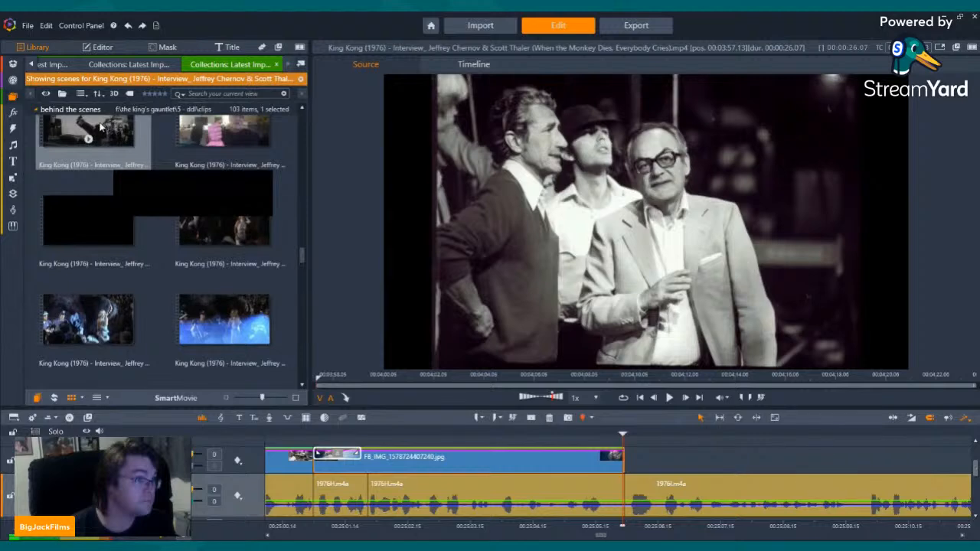
Preview the black-and-white scenes of the giant mechanical arm on set and the covered Kong body outside the towers.
click(100, 128)
key(space)
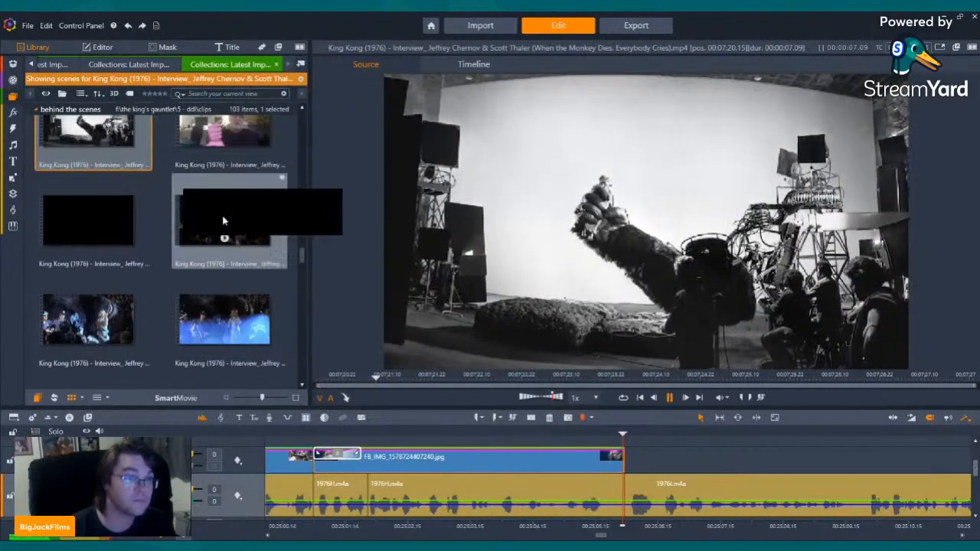
scroll(252, 258, down, 5)
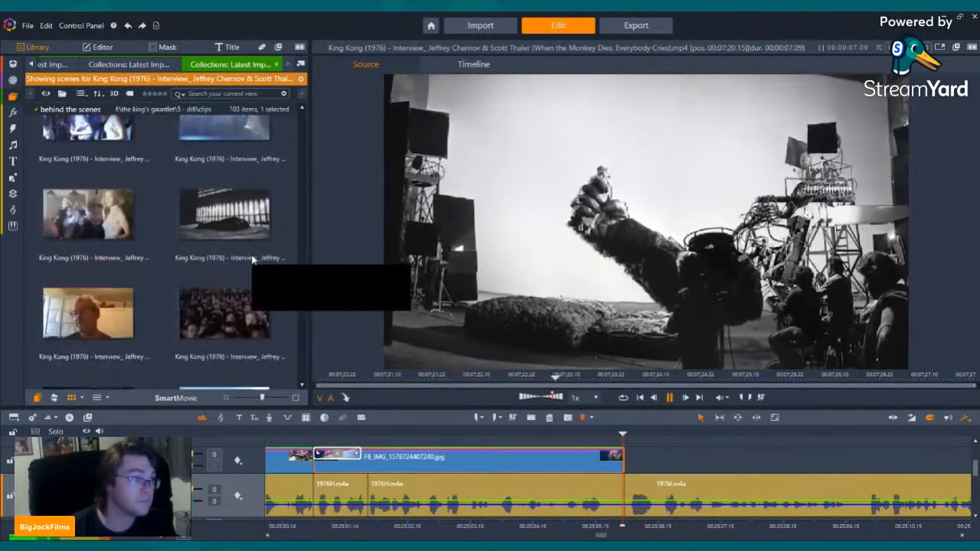
click(222, 219)
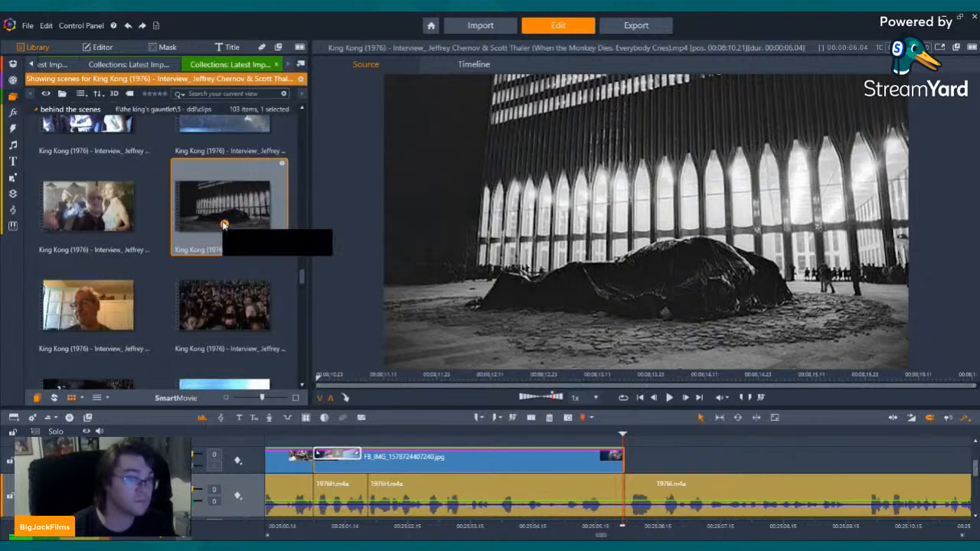
key(space)
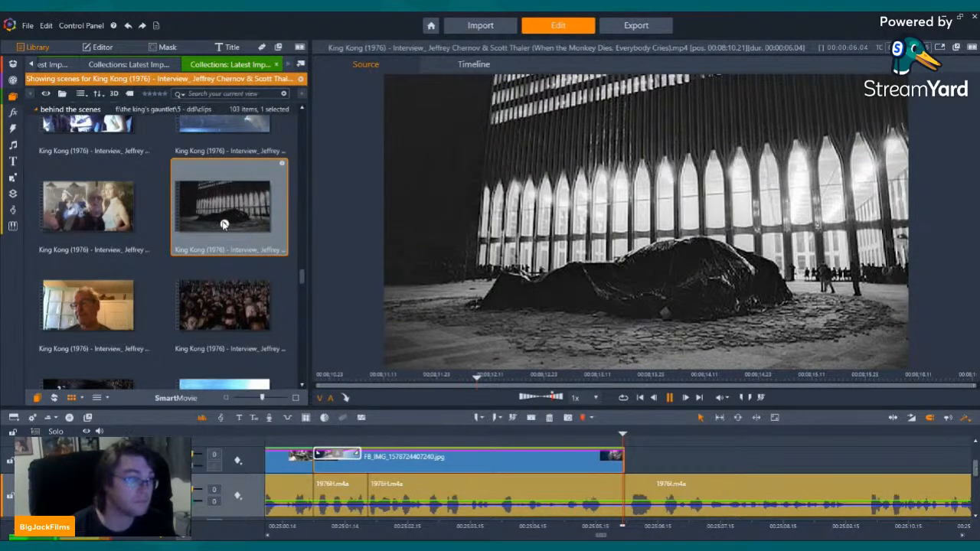
scroll(224, 224, down, 2)
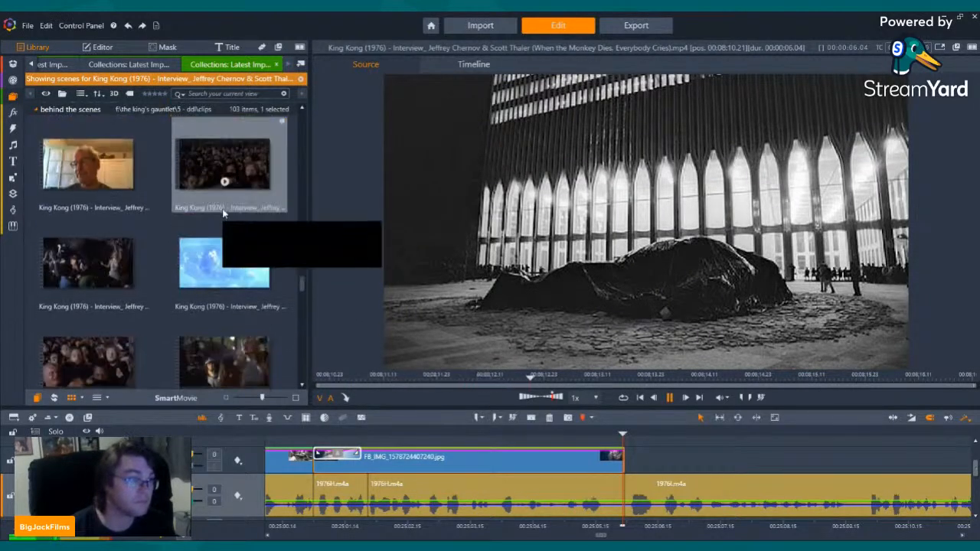
Preview the night crowd scene, the fallen Kong poster scene and the interview scene that follows the poster.
click(108, 262)
scroll(108, 262, down, 3)
click(219, 303)
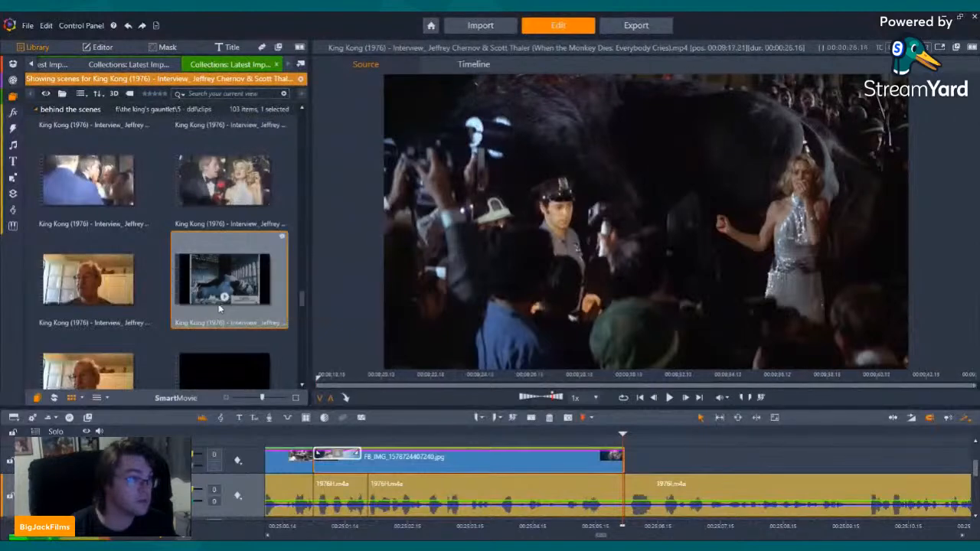
click(224, 297)
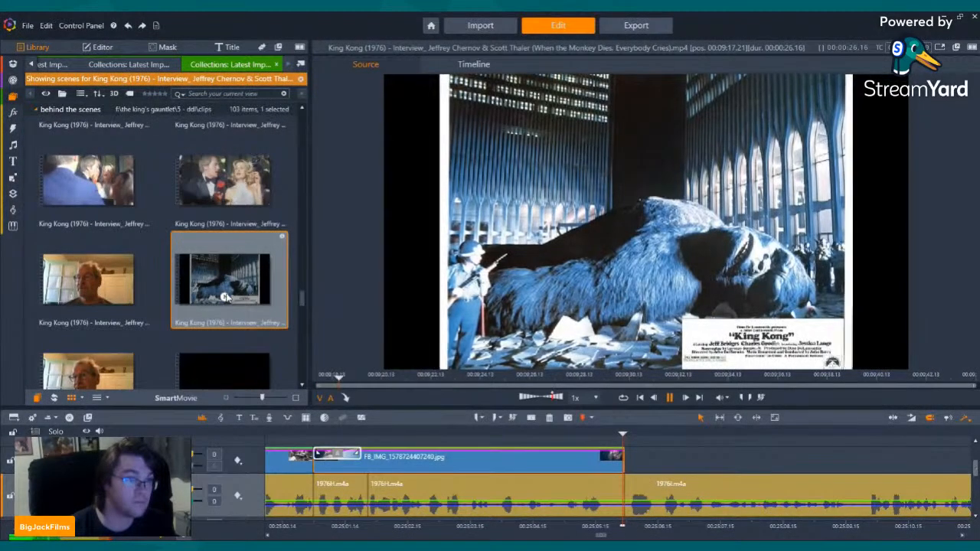
scroll(224, 297, down, 2)
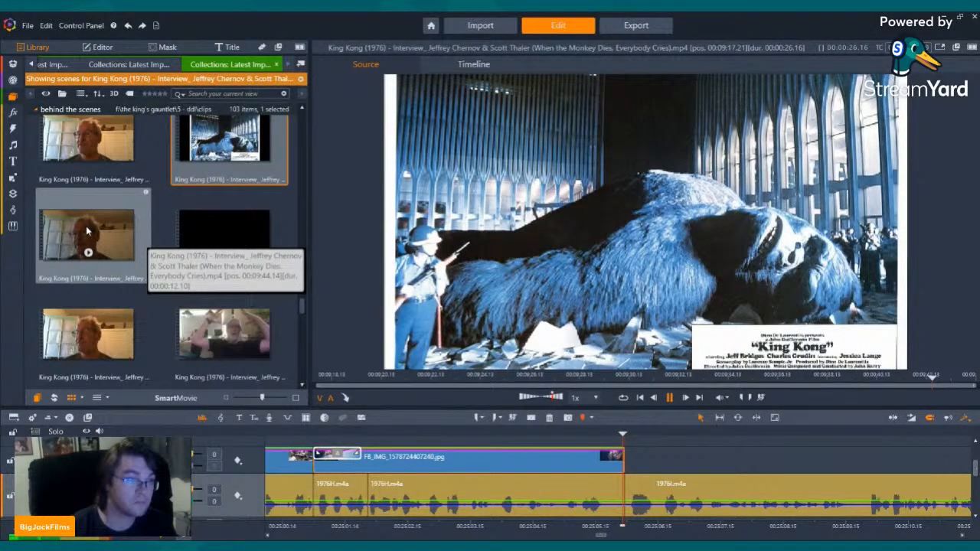
click(88, 254)
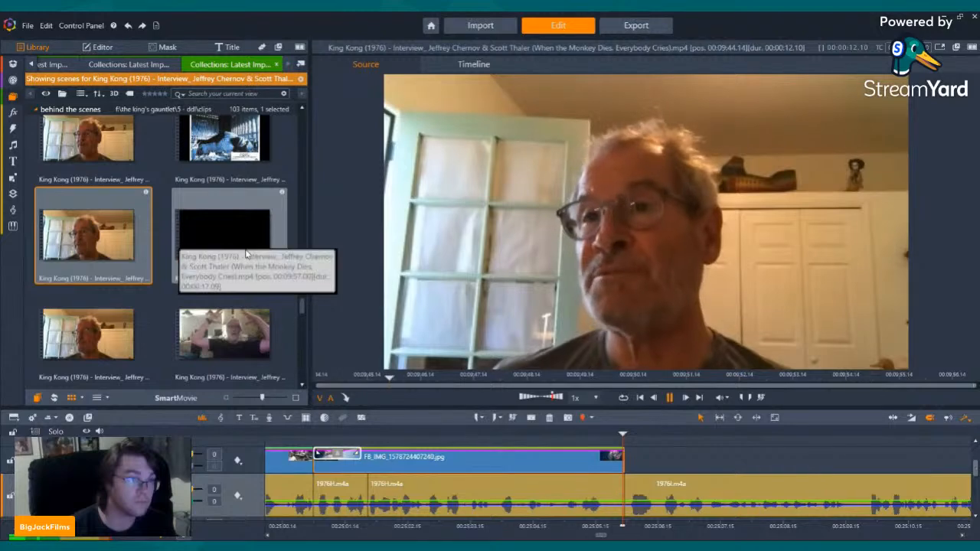
scroll(230, 245, down, 2)
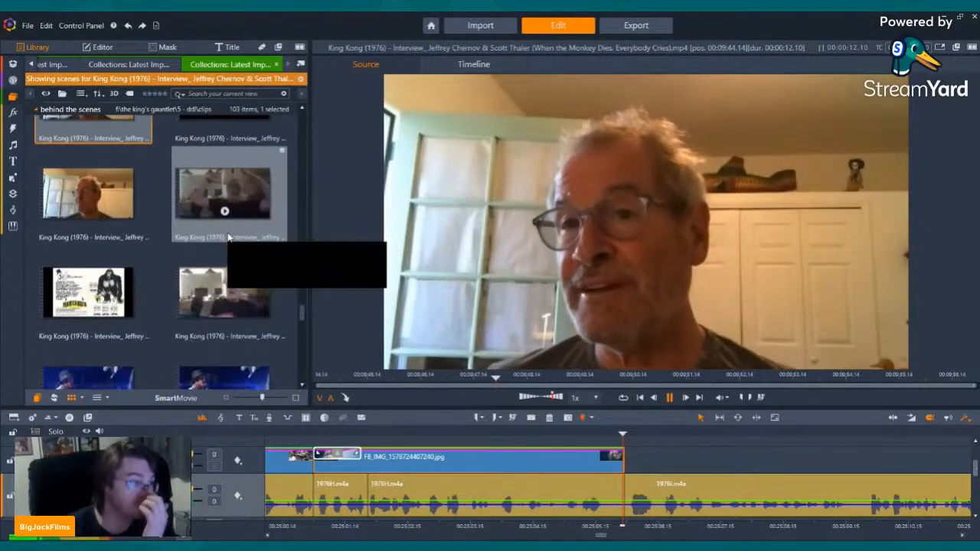
Go back to the film excerpts before the poster and preview the tuxedo couple and crowd scenes.
scroll(226, 260, up, 2)
scroll(222, 245, up, 3)
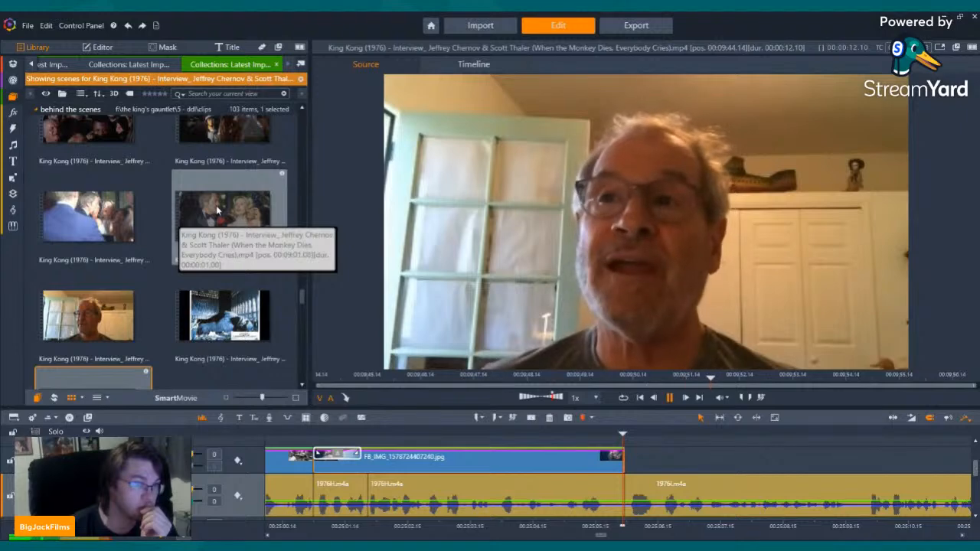
click(217, 222)
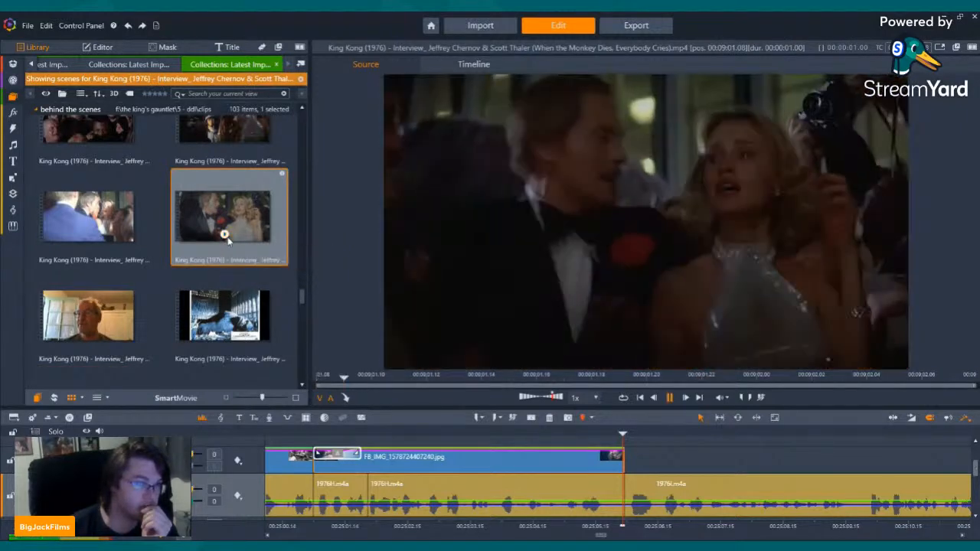
click(92, 233)
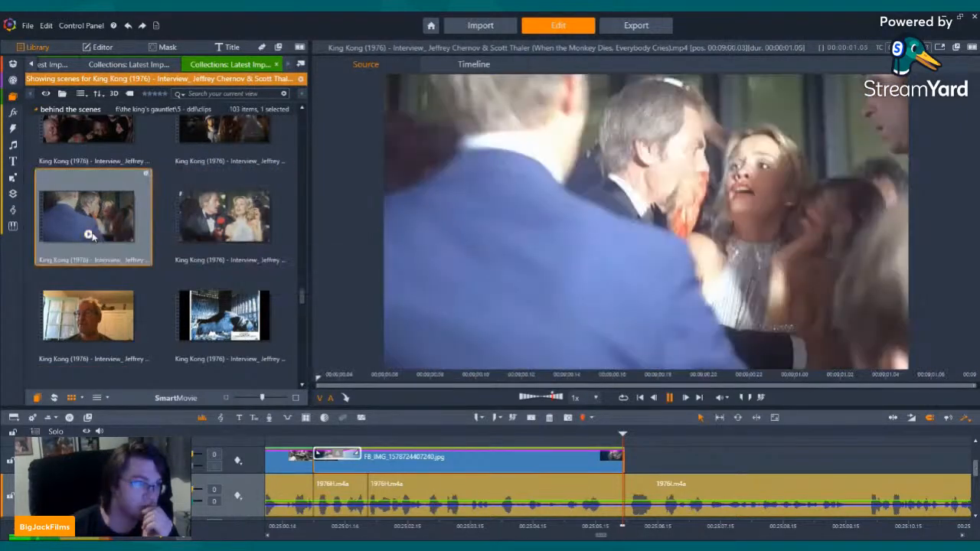
scroll(208, 249, up, 2)
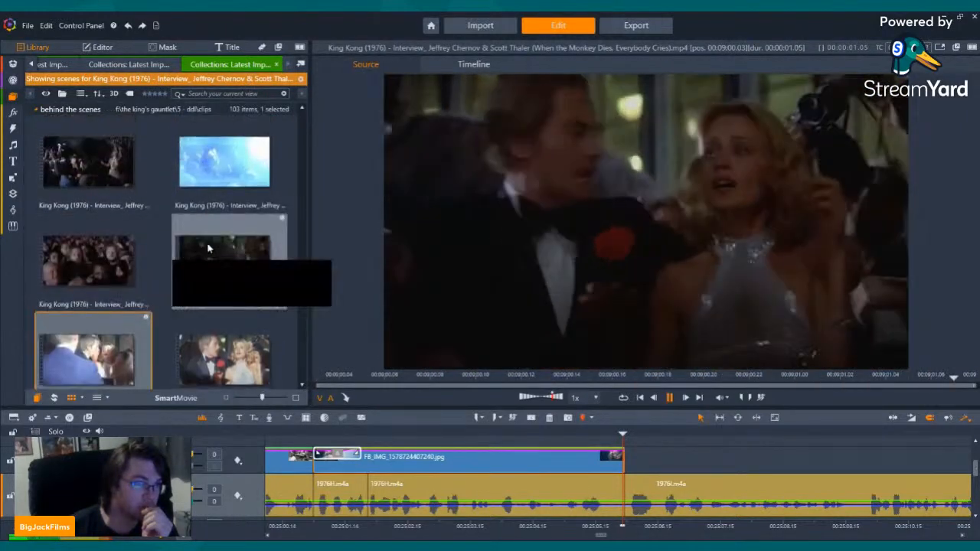
click(223, 162)
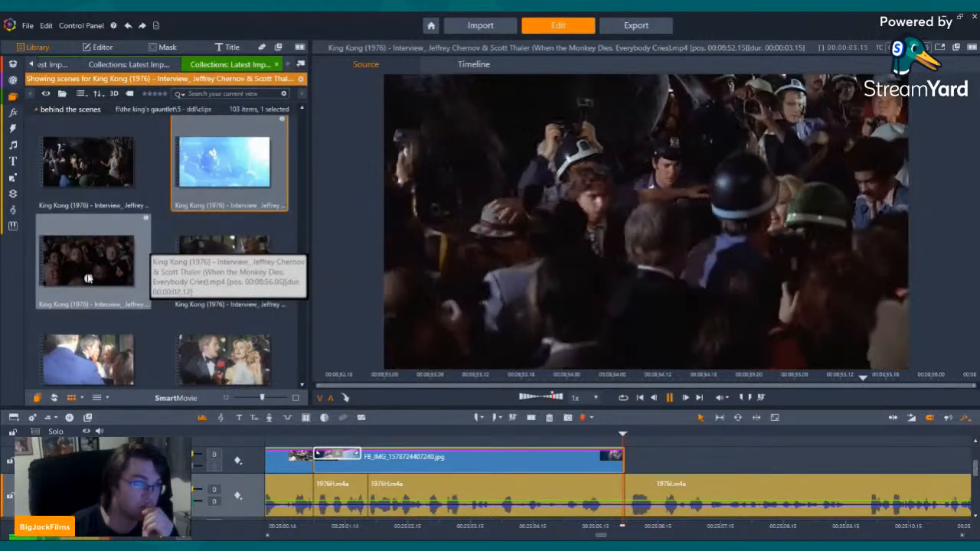
click(88, 278)
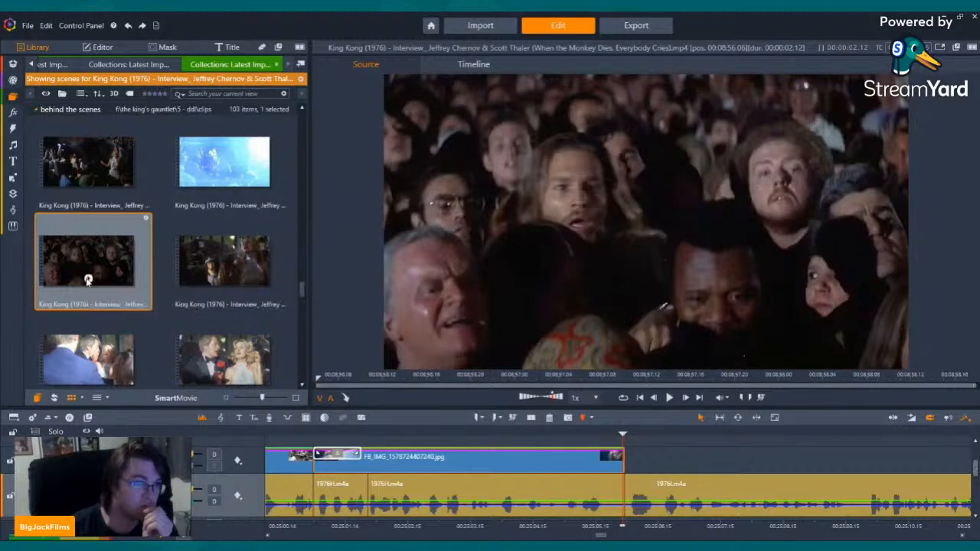
Preview the short shots of the actress in the silver dress among photographers once more, in sequence.
click(224, 280)
key(space)
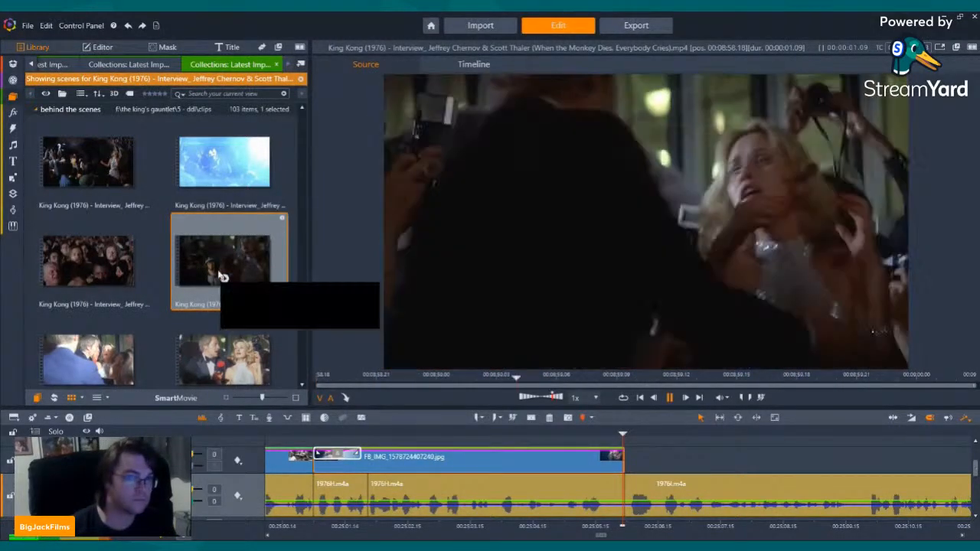
scroll(87, 328, down, 2)
click(88, 232)
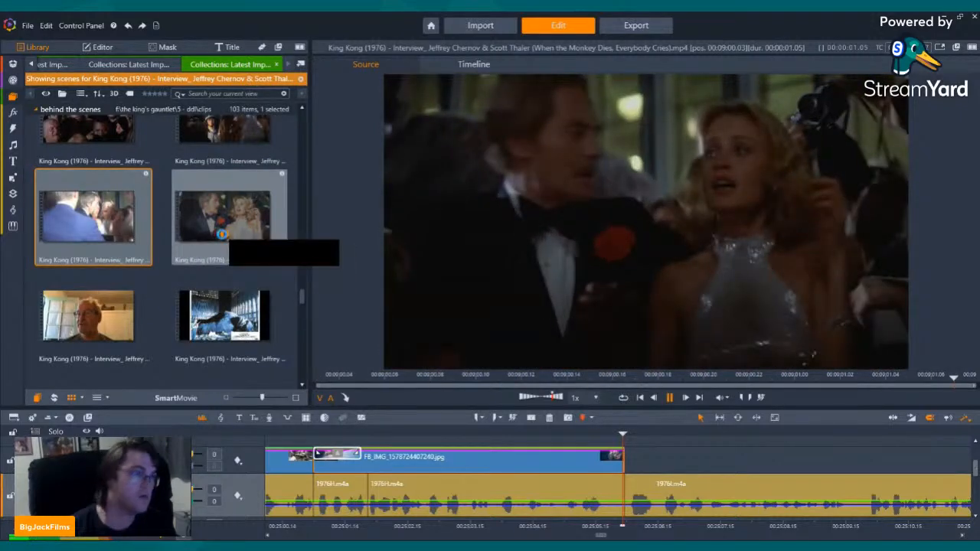
click(224, 236)
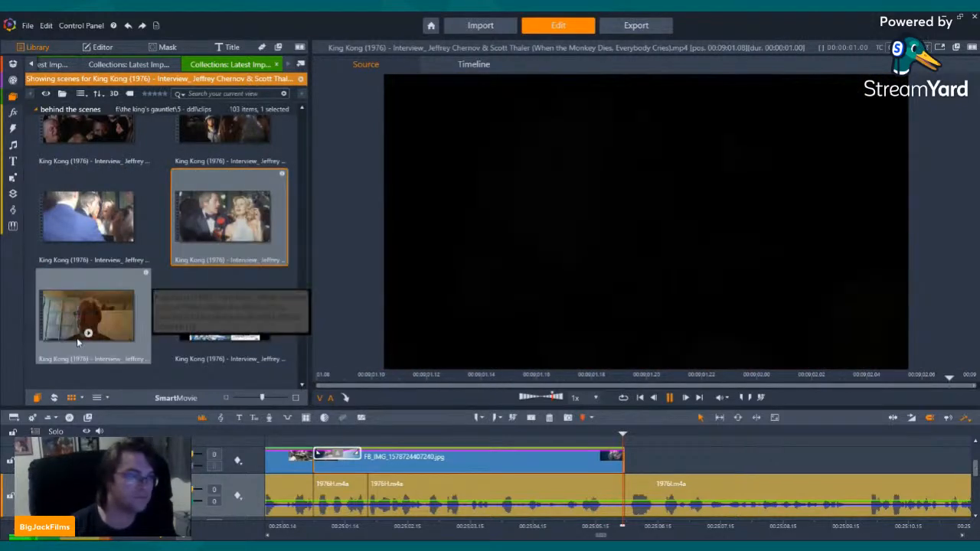
Preview the talking-head scene before the poster, the black-and-white fallen Kong scene, the Fiabilandia flyer and the interview scene after it.
click(87, 334)
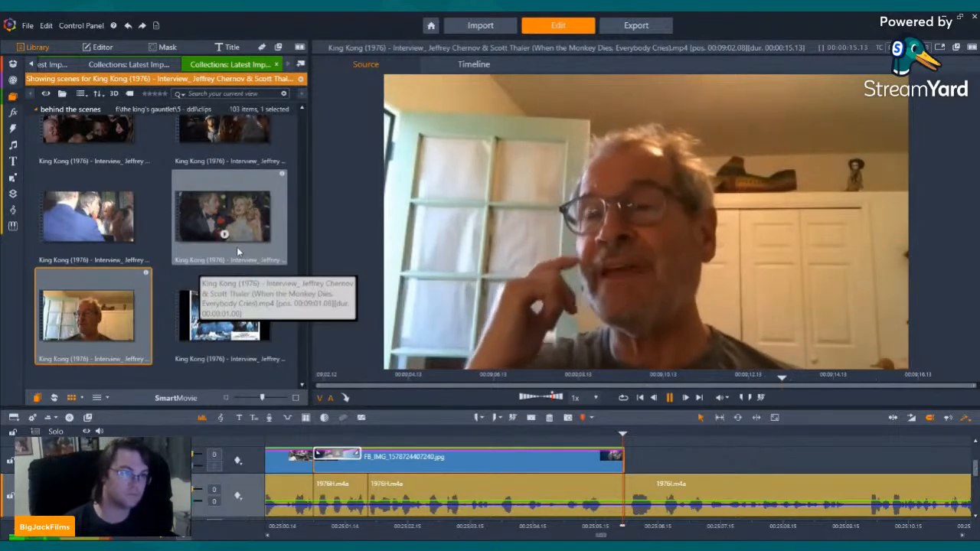
scroll(222, 287, down, 2)
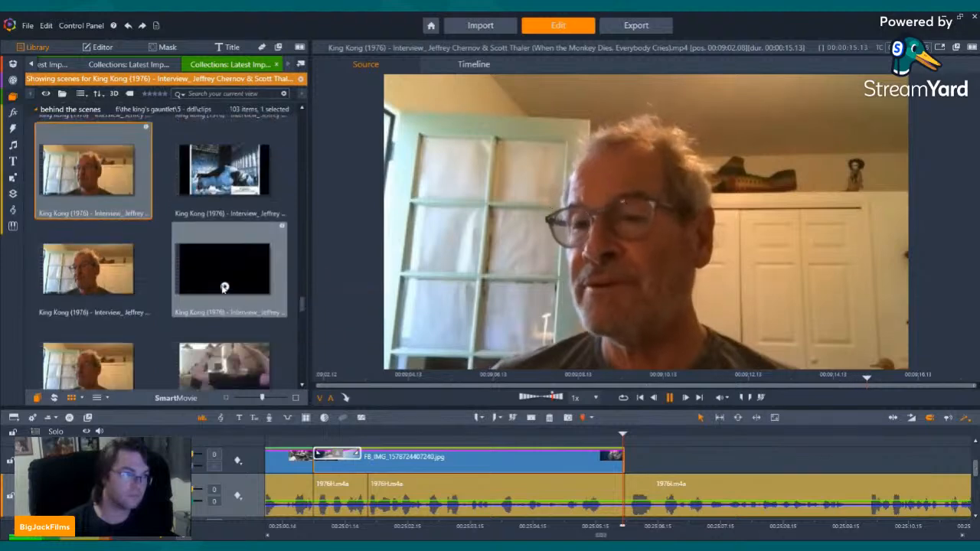
click(224, 226)
click(224, 226)
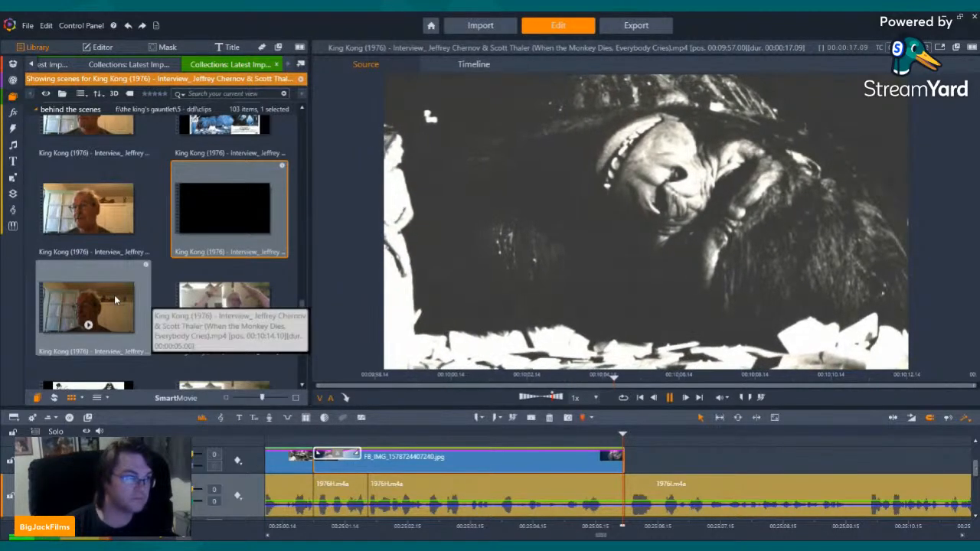
scroll(145, 256, down, 2)
click(91, 203)
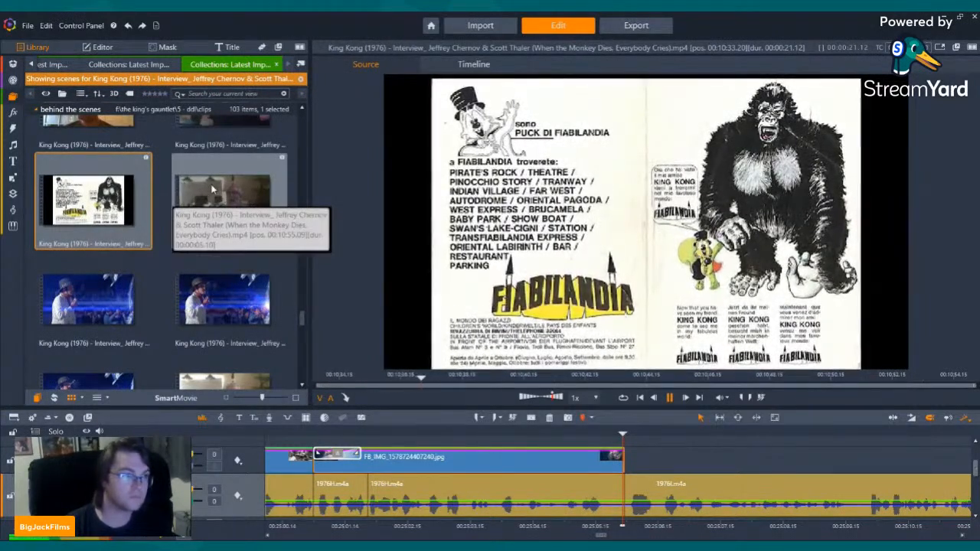
click(218, 215)
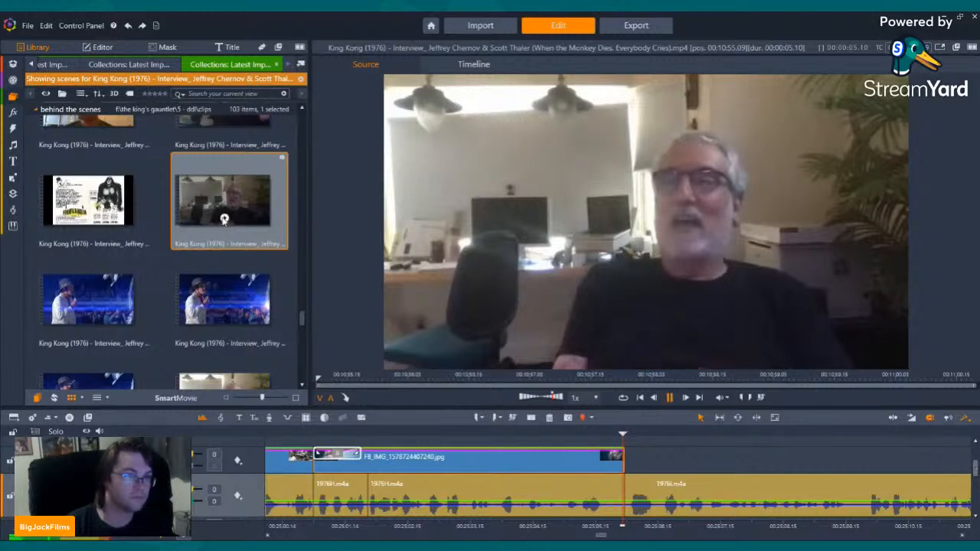
Preview the interview scene after the white-suited man shots, the photo of two men on Kong, the next interview scene and the fallen brown Kong scene.
scroll(206, 233, down, 3)
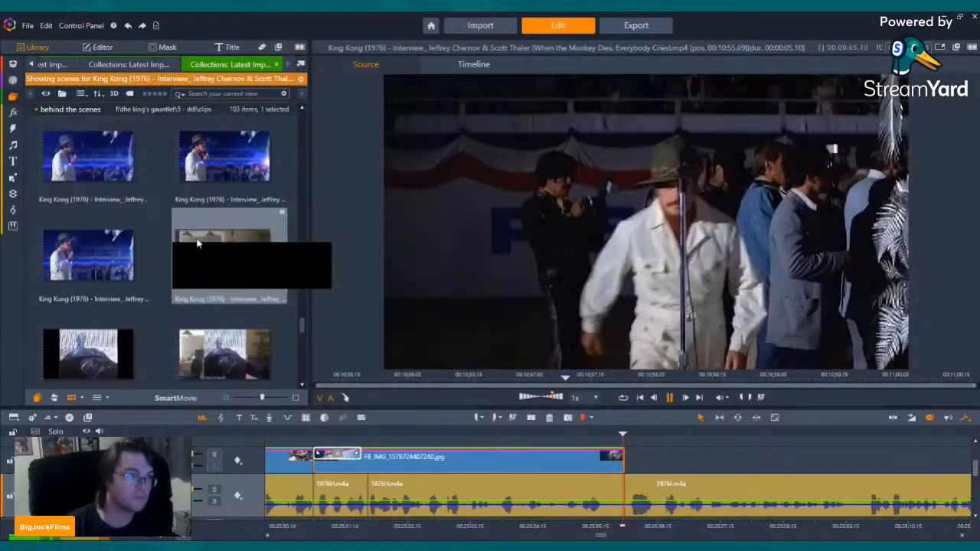
click(224, 276)
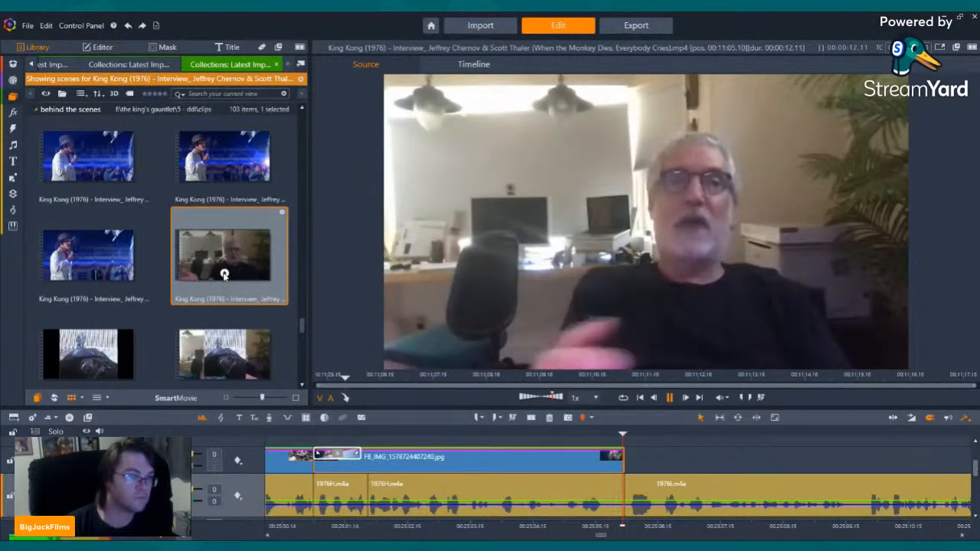
scroll(129, 307, down, 3)
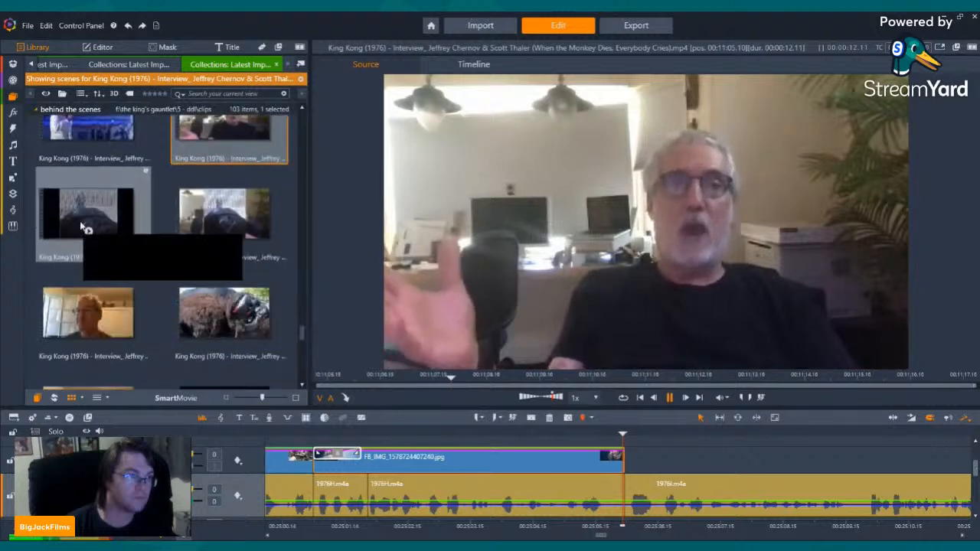
click(88, 230)
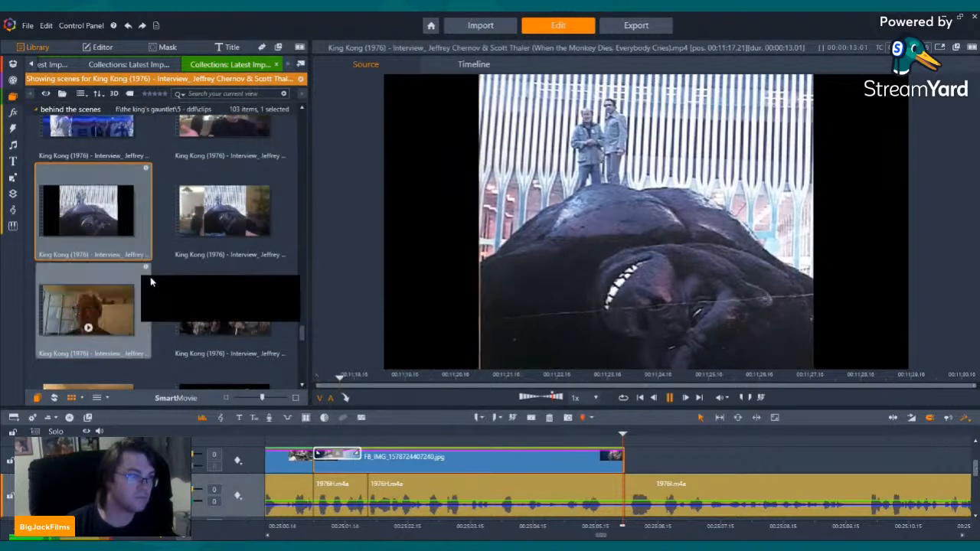
click(87, 327)
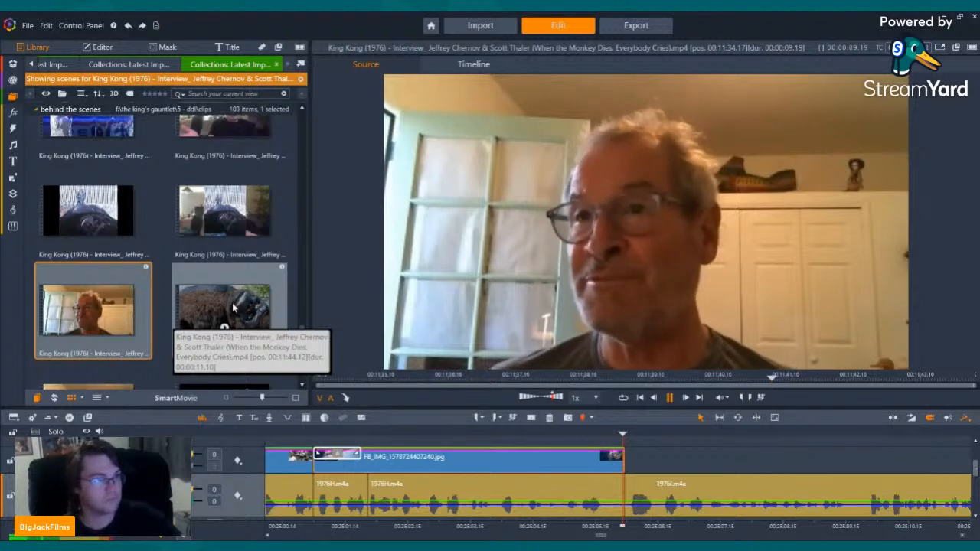
click(230, 322)
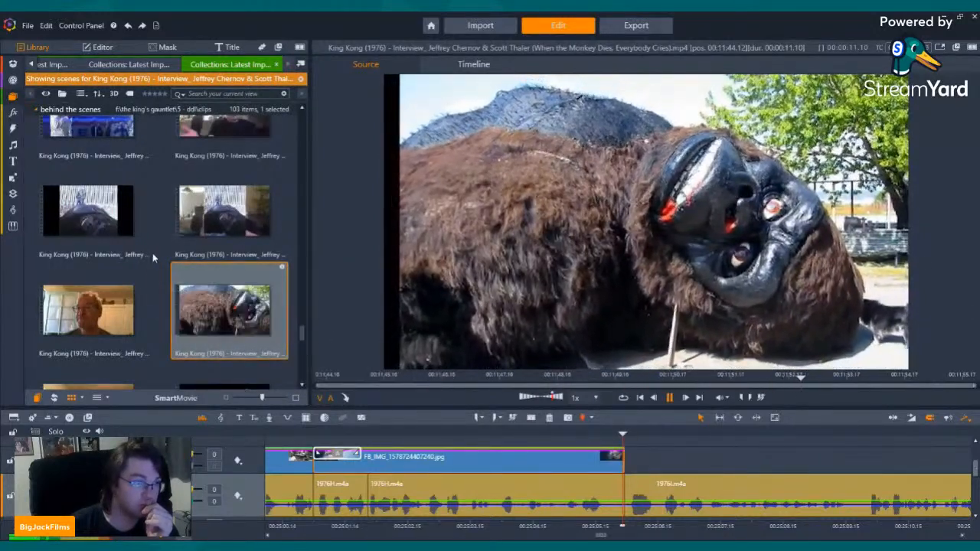
Preview the interview scene after the brown Kong scene and the two interview scenes that follow the explosion clip.
scroll(146, 260, down, 2)
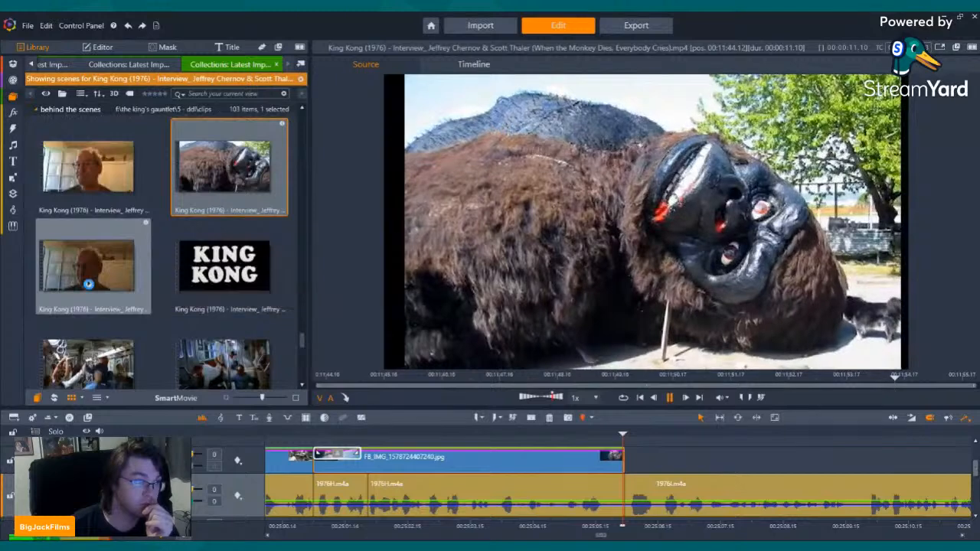
click(89, 285)
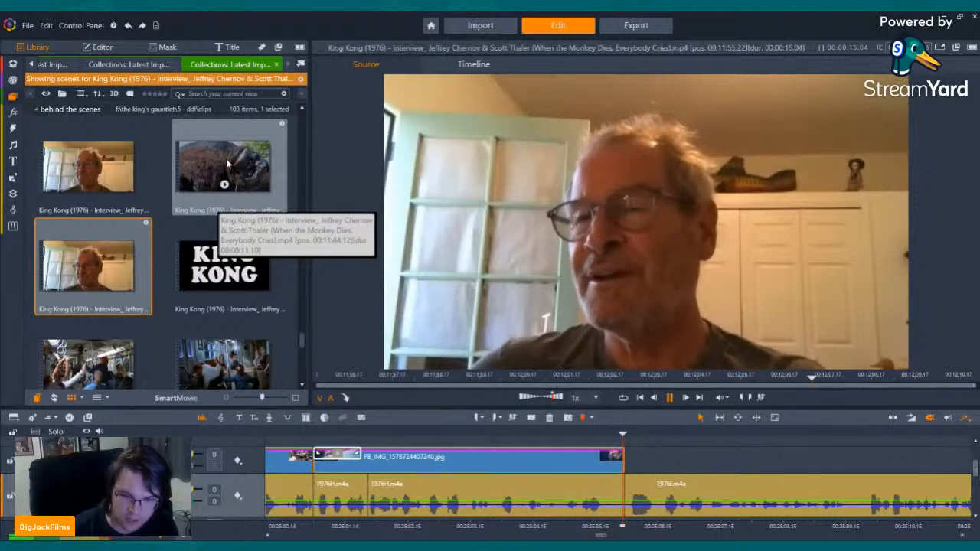
scroll(208, 252, down, 2)
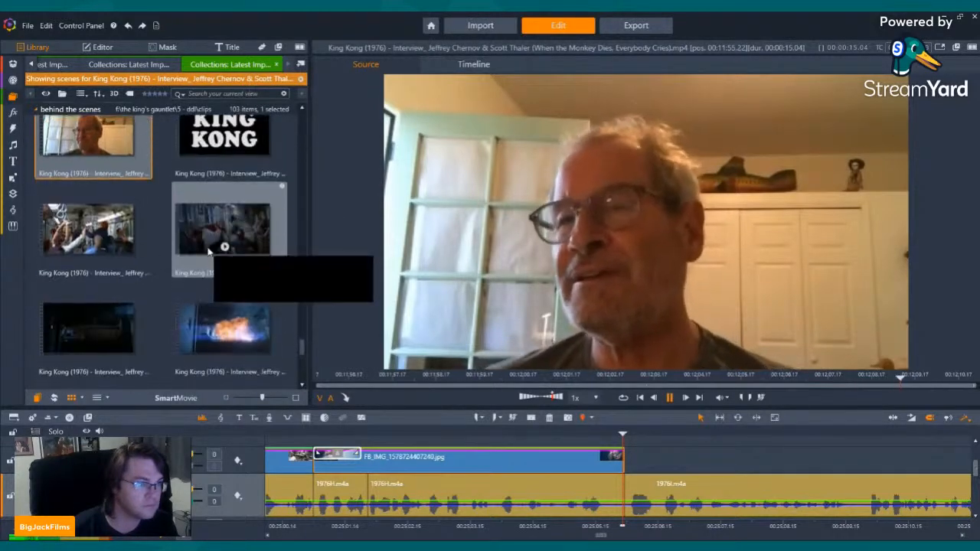
scroll(208, 251, down, 2)
click(89, 296)
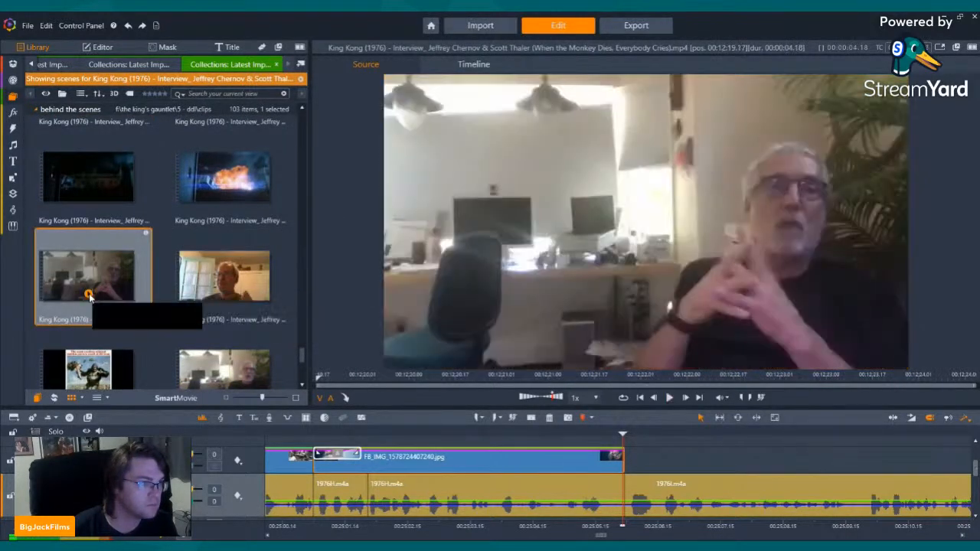
key(space)
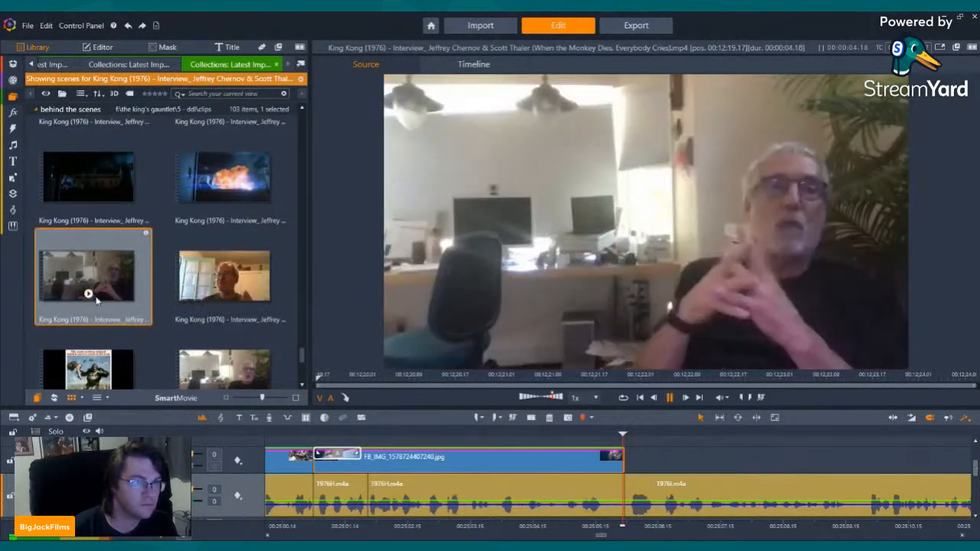
click(224, 295)
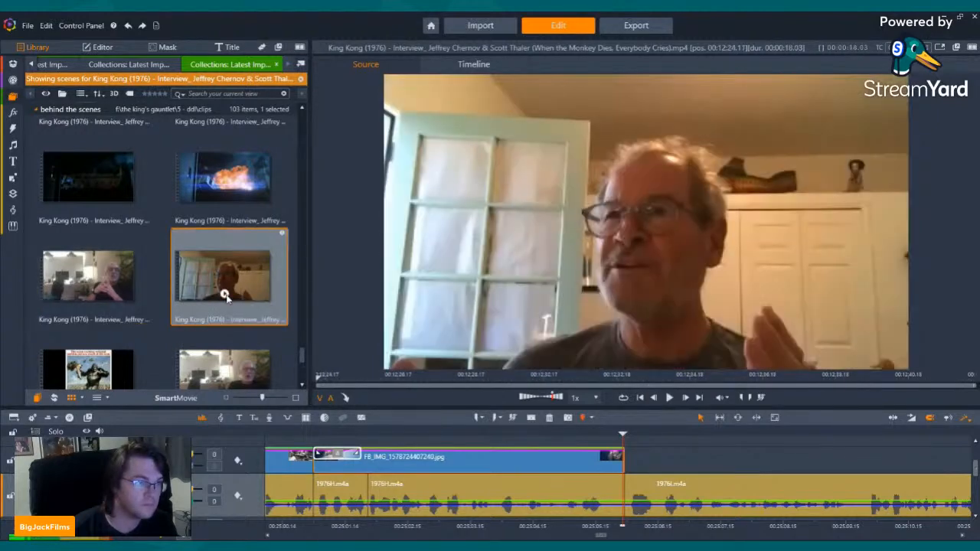
key(space)
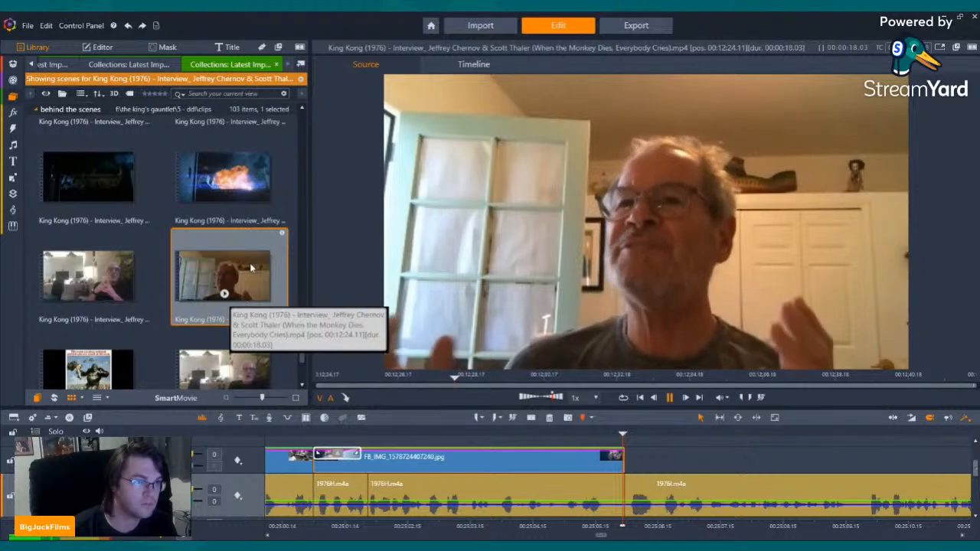
Go back to the fallen brown Kong scene and preview it again, along with the interview scene directly after it.
scroll(250, 269, up, 5)
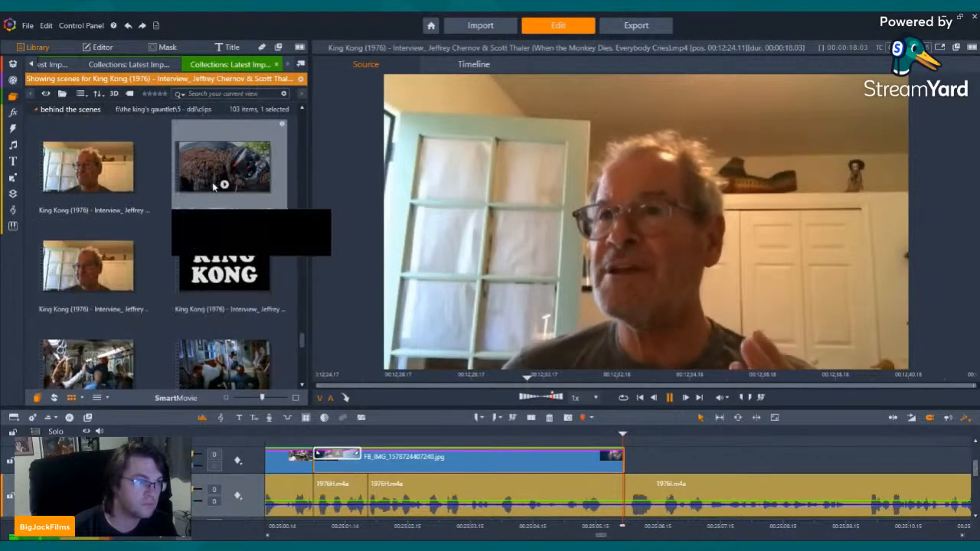
click(225, 186)
key(space)
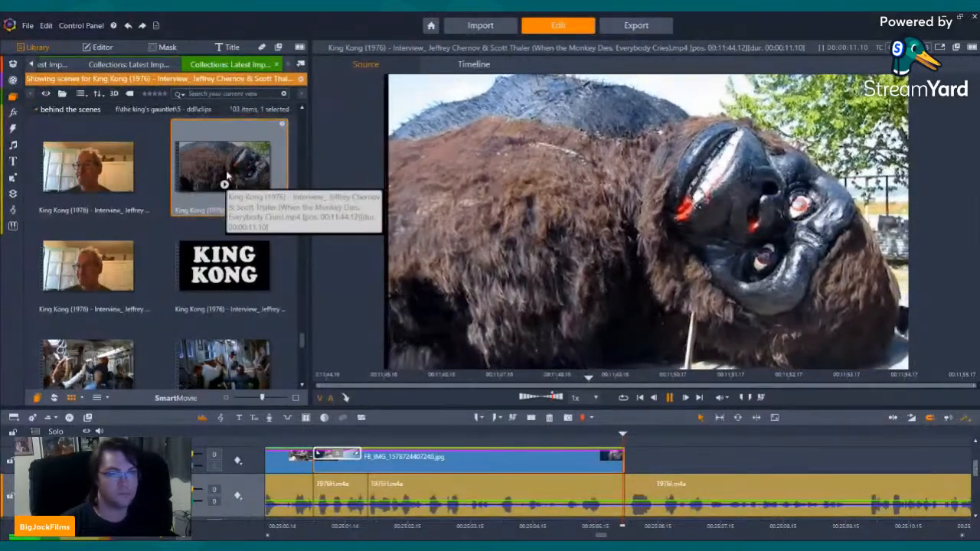
click(88, 285)
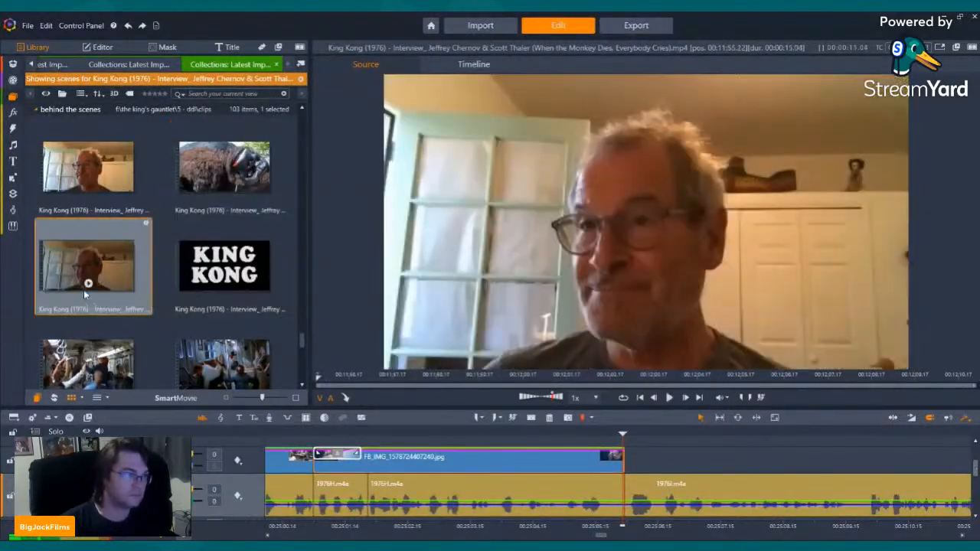
key(space)
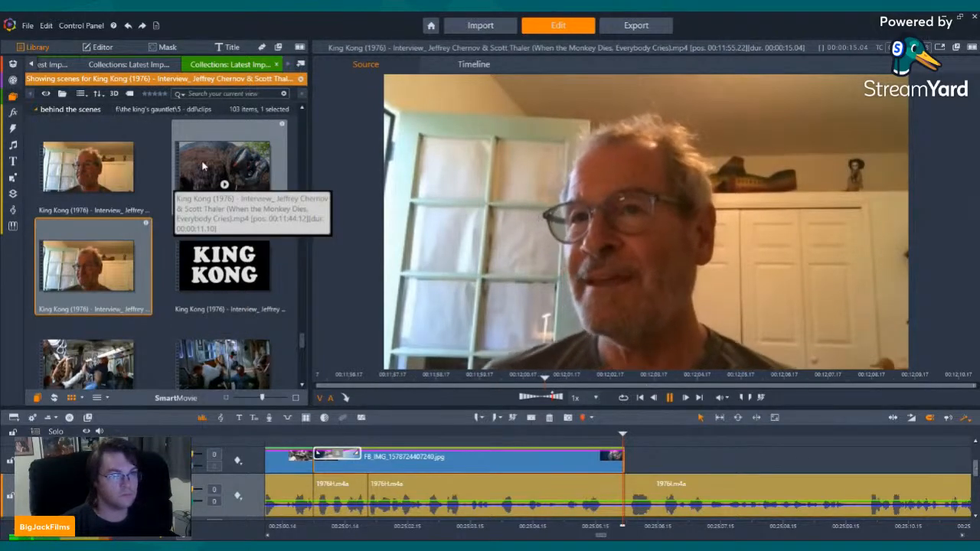
Preview the interview scene before the brown Kong scene and insert it on the narration track between 1976H.m4a and 1976I.m4a.
click(94, 184)
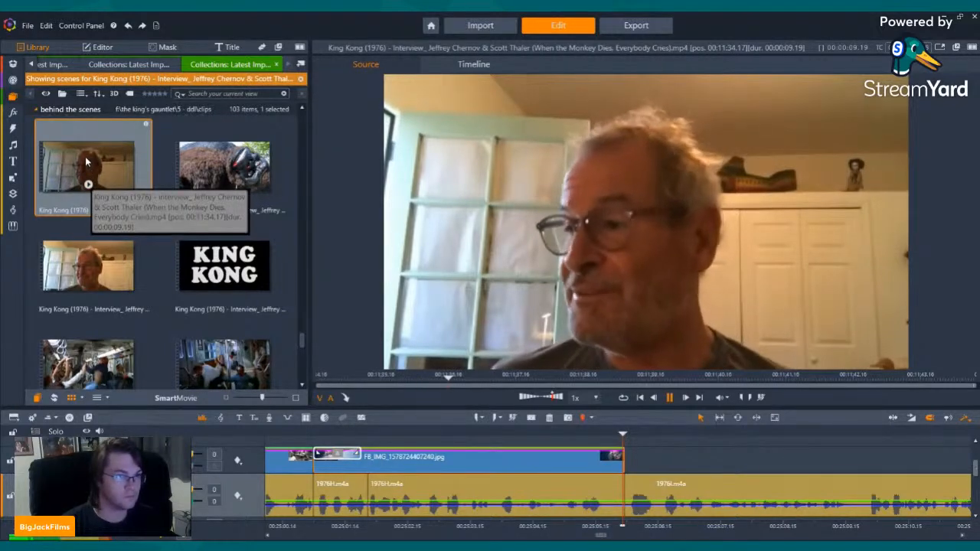
drag(87, 162, 658, 536)
drag(634, 494, 629, 490)
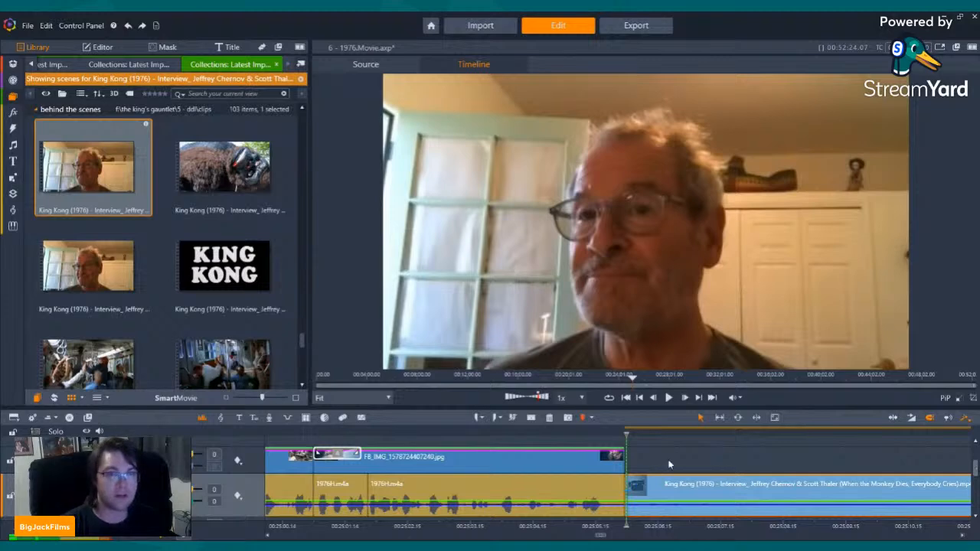
Check the frames around the cut and extend the FB_IMG photo over the start of the interview clip with a transition at its end.
key(Left)
key(Left)
key(Left)
key(Left)
key(Left)
key(Left)
key(Left)
key(Right)
key(Right)
key(Right)
key(Right)
key(Right)
key(Right)
key(Right)
key(Right)
key(Right)
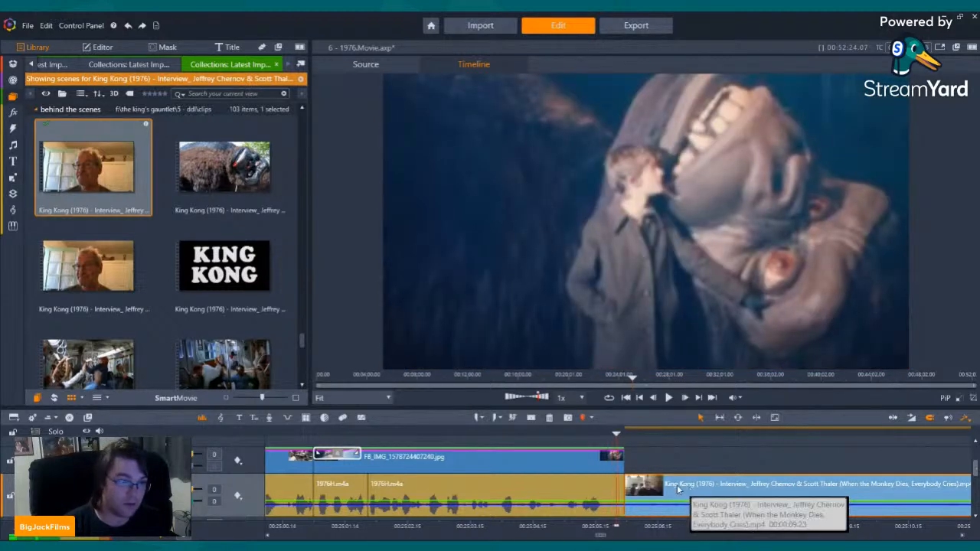
drag(677, 490, 656, 460)
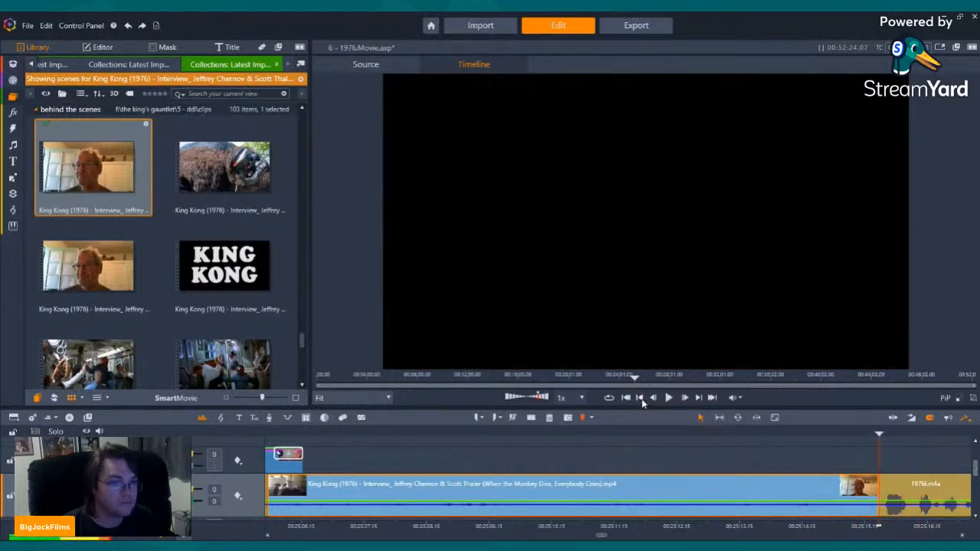
Insert the fallen brown Kong scene directly after the interview clip on the narration track and play back the result.
click(200, 153)
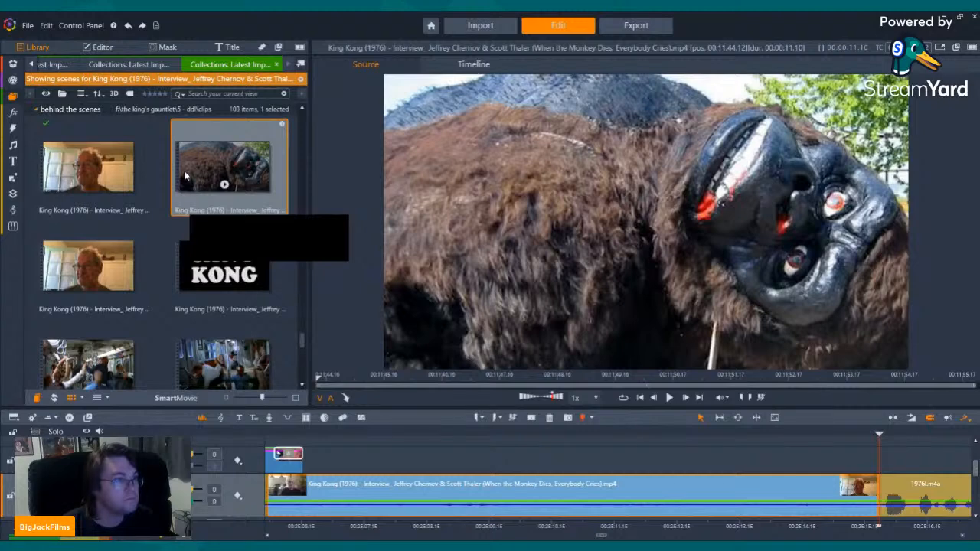
click(937, 519)
click(889, 494)
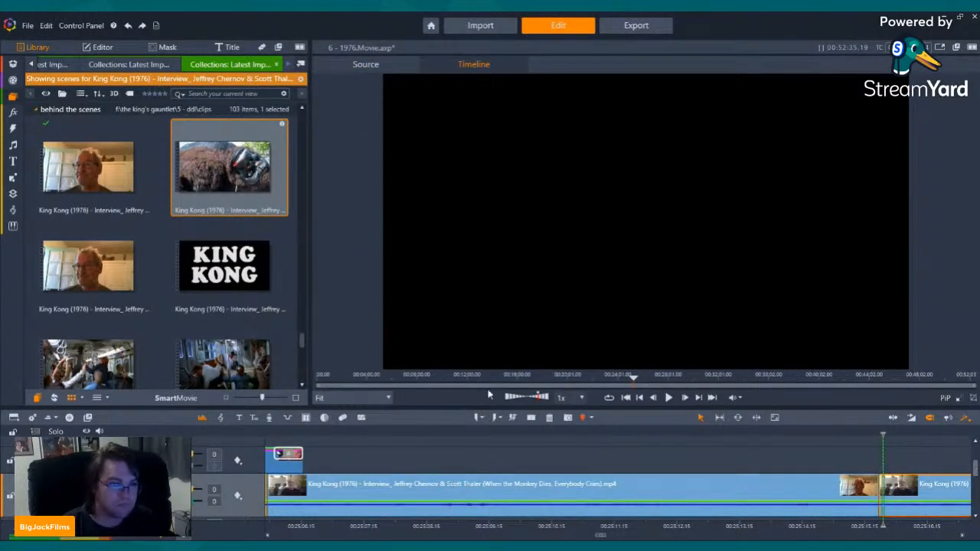
click(308, 435)
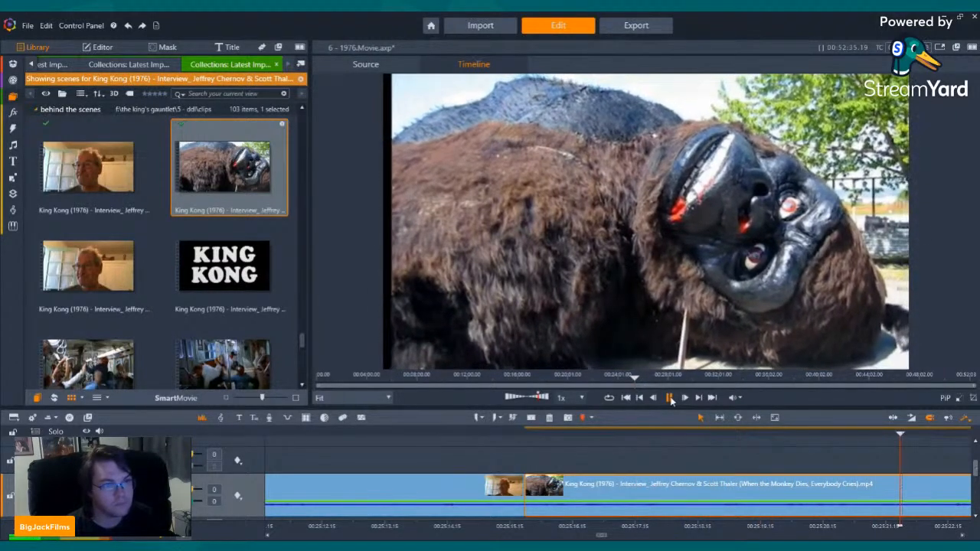
click(669, 398)
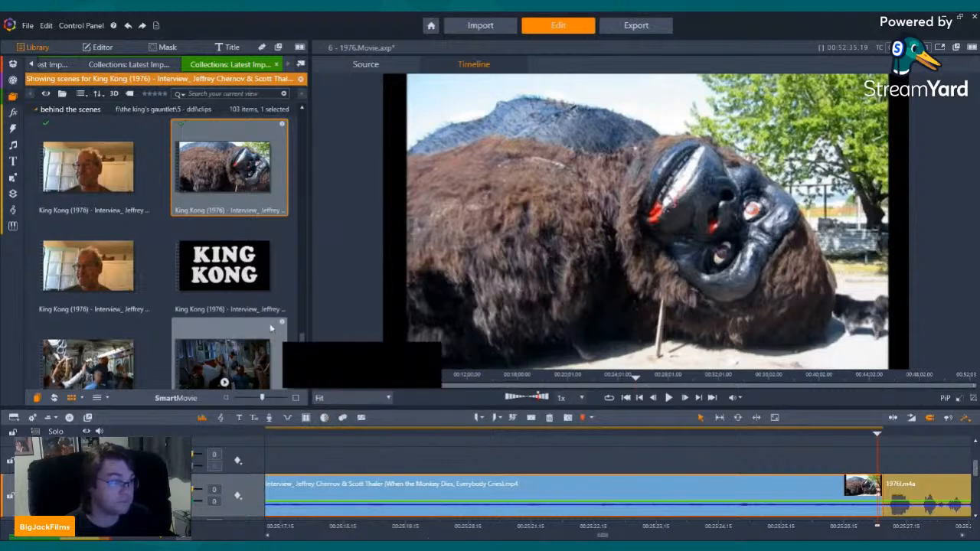
Preview the 18-second interview scene that begins at 00:12:24.11 and insert it after the brown Kong clip, before the 1976I.m4a narration.
scroll(151, 272, down, 3)
scroll(153, 279, down, 2)
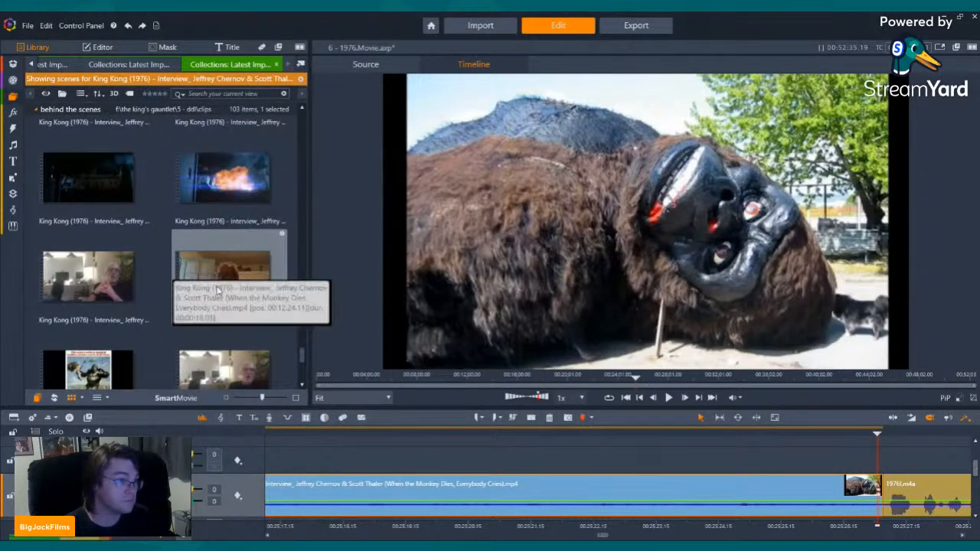
click(223, 296)
key(space)
scroll(219, 291, up, 2)
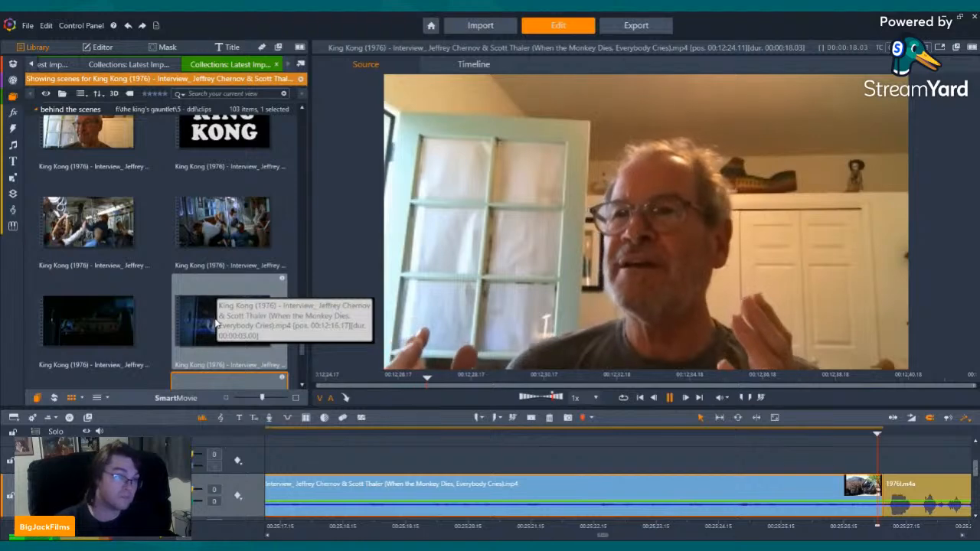
scroll(222, 306, down, 2)
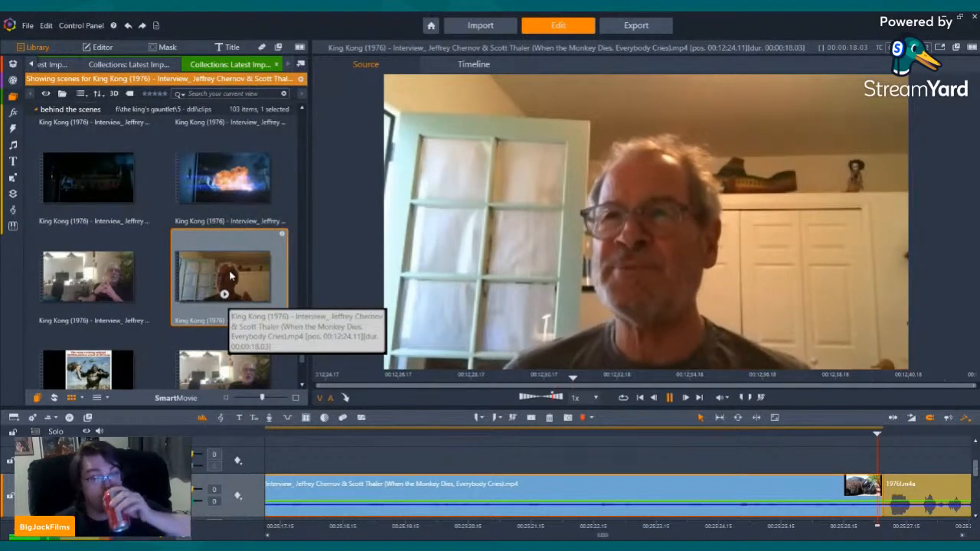
scroll(233, 270, down, 3)
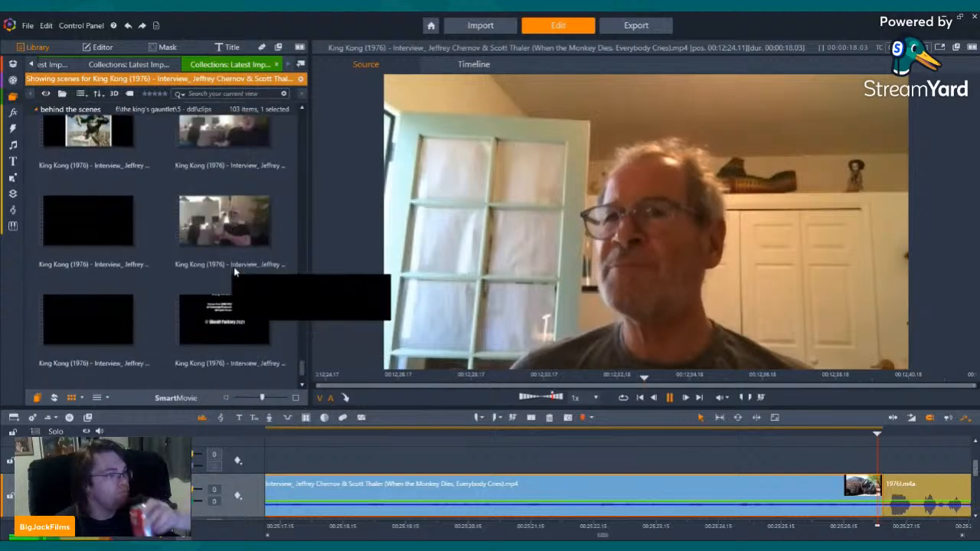
scroll(247, 264, up, 3)
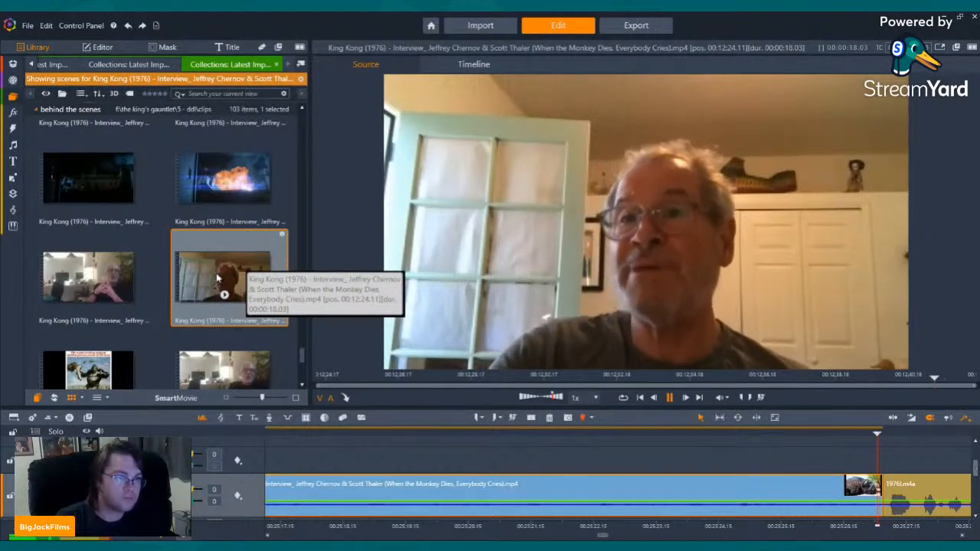
drag(218, 280, 893, 496)
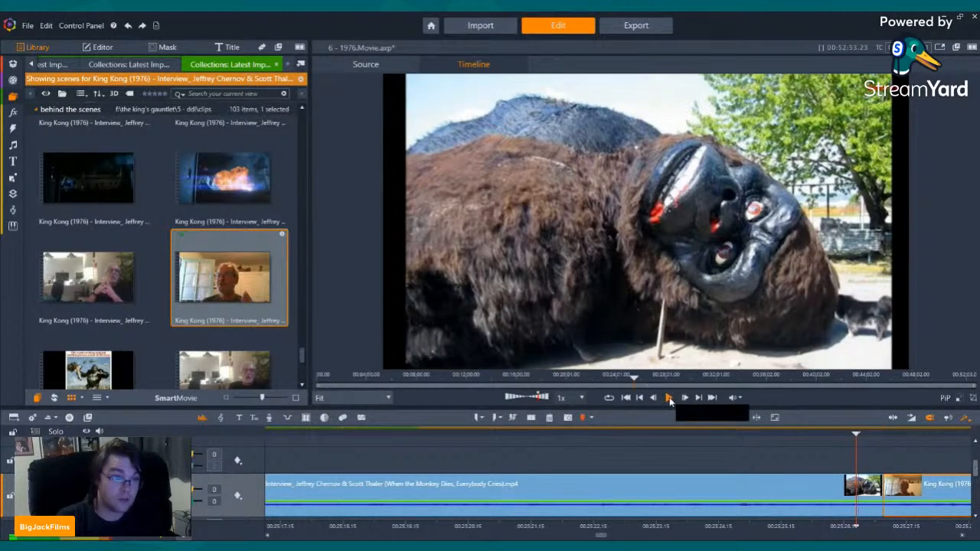
Play back the newly inserted interview clip, split it a few frames after its start and delete the short leading fragment.
click(669, 398)
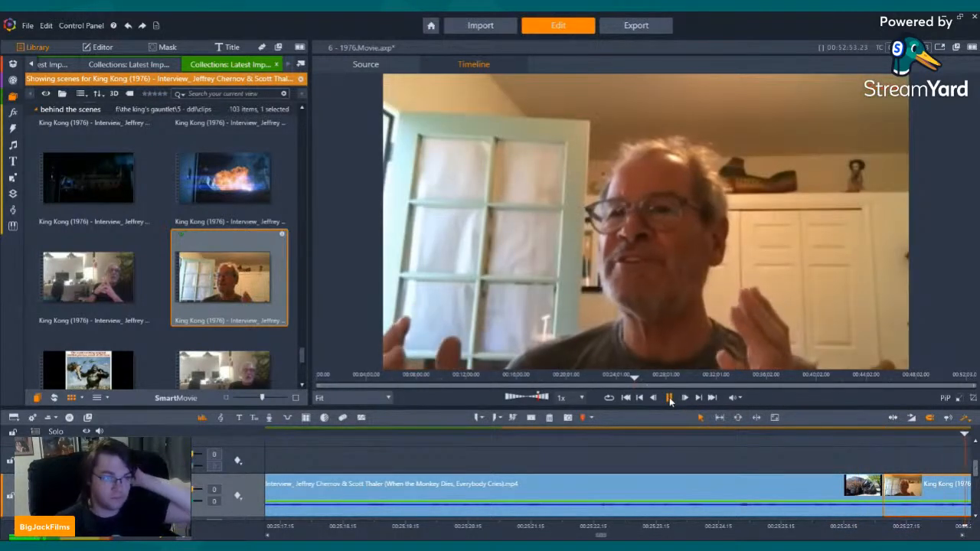
click(545, 435)
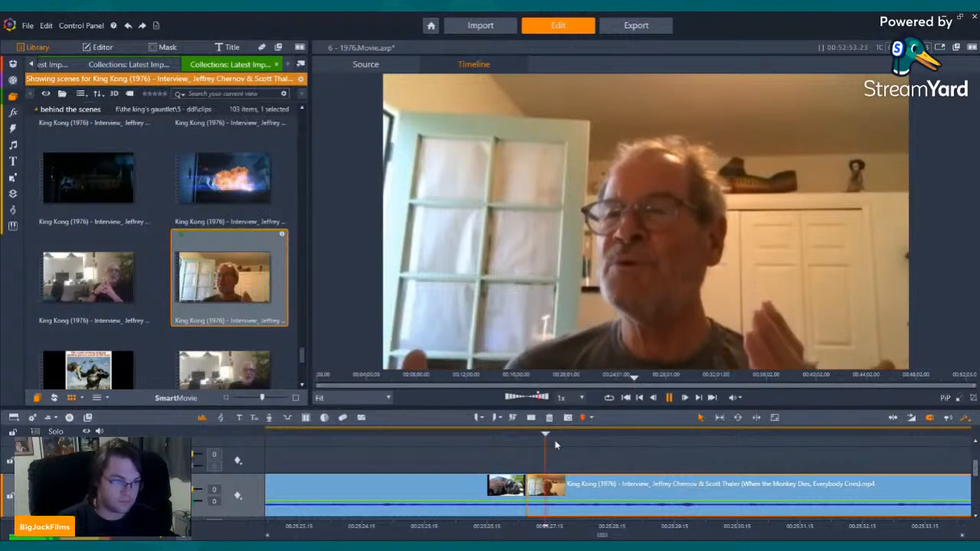
click(530, 418)
click(530, 489)
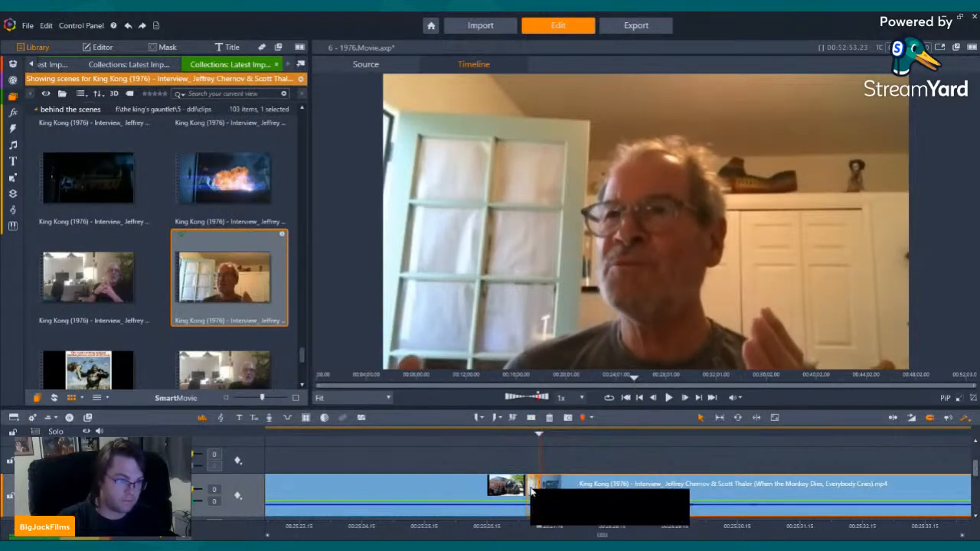
click(549, 418)
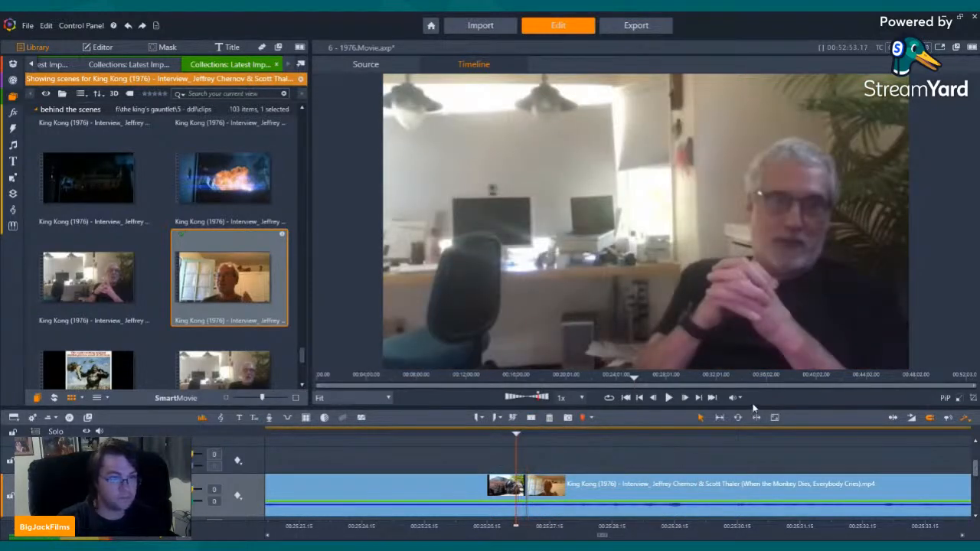
Play back the new interview clip, split it about three seconds before the 1976I.m4a narration and delete the trailing portion.
click(669, 397)
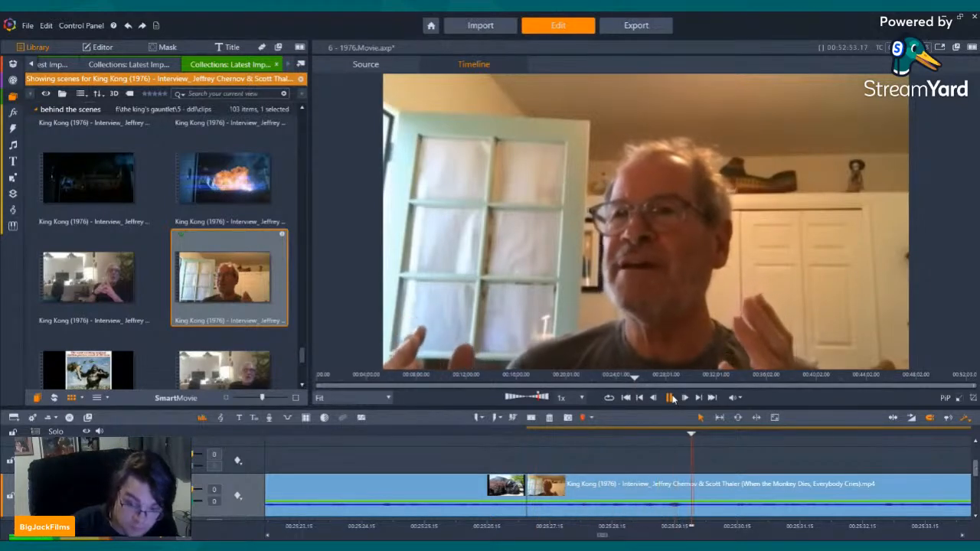
click(671, 397)
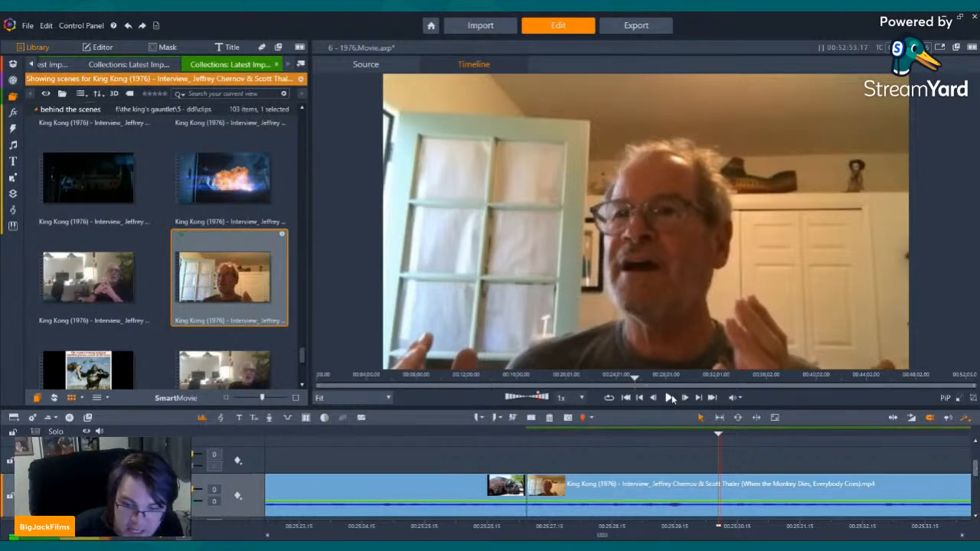
click(671, 397)
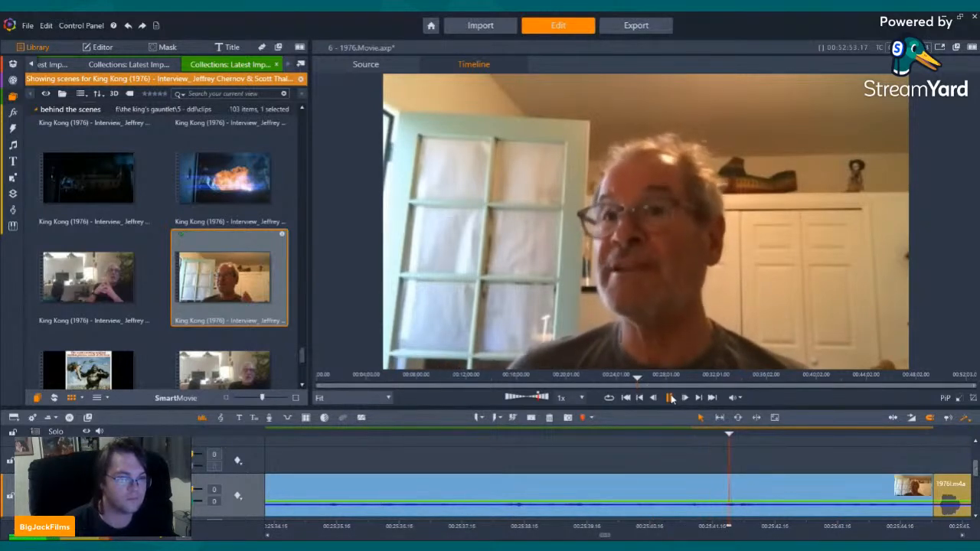
click(668, 431)
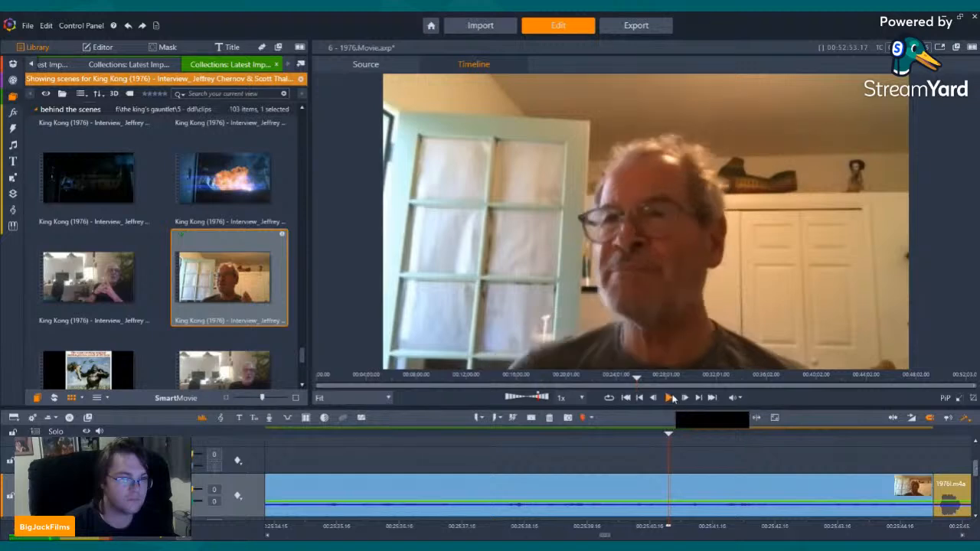
key(space)
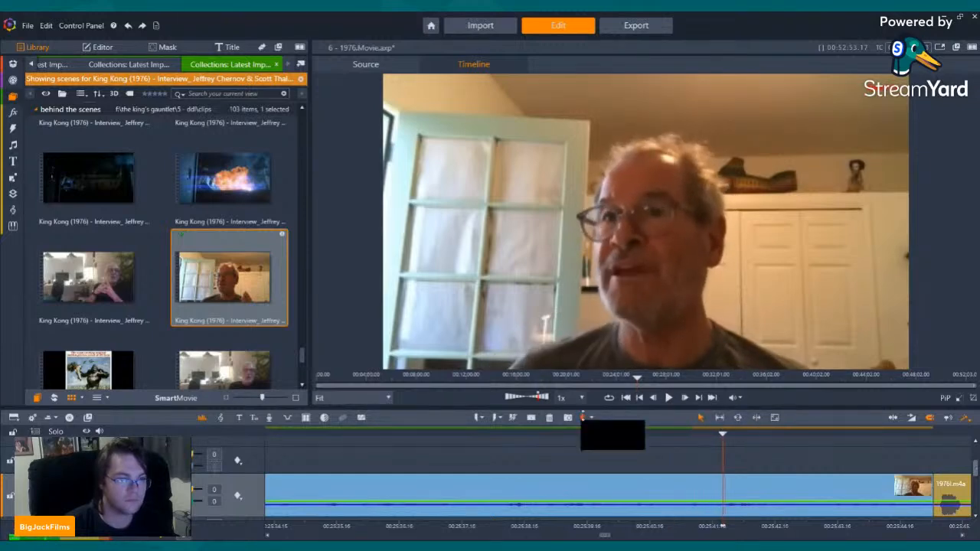
click(532, 417)
click(764, 491)
click(552, 418)
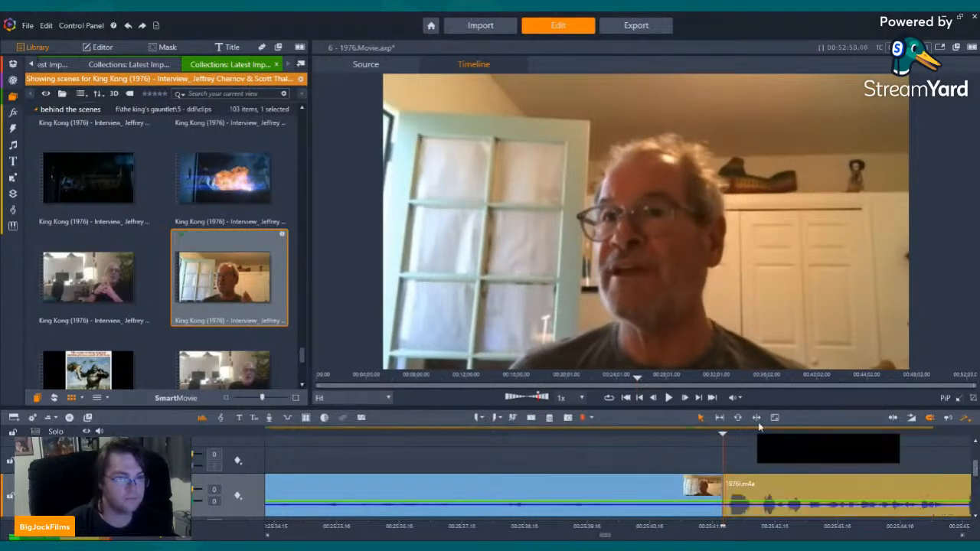
Raise the volume of the interview clip that follows the 1976H.m4a narration and play it back.
click(640, 400)
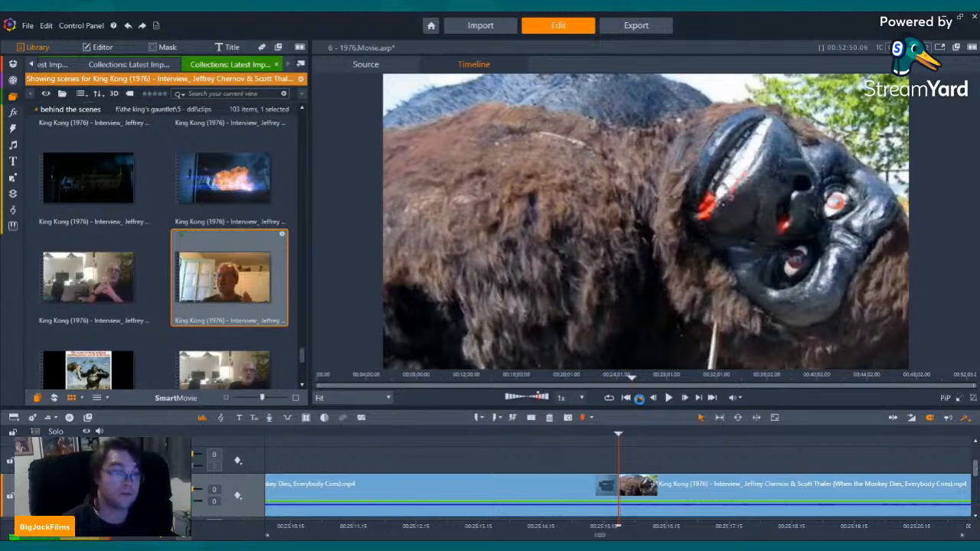
click(640, 400)
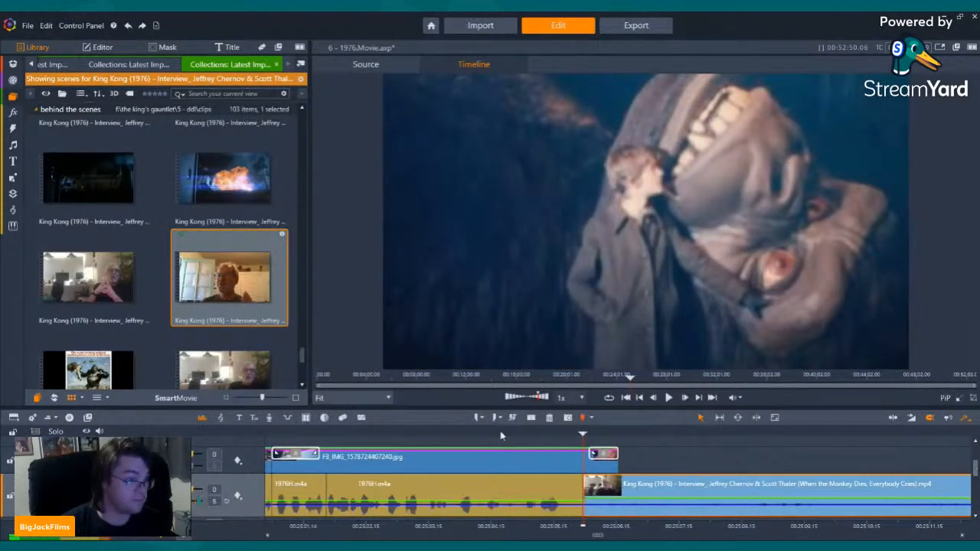
click(676, 401)
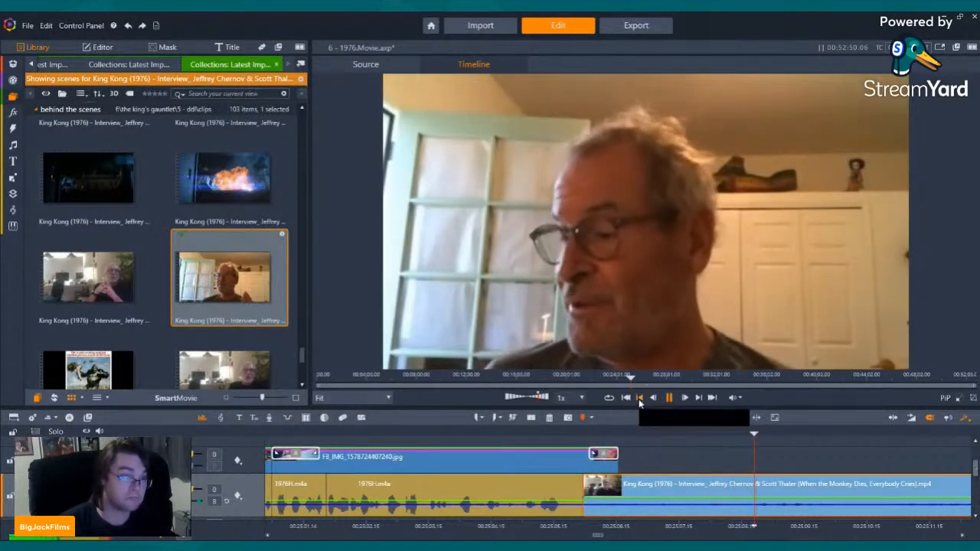
click(639, 397)
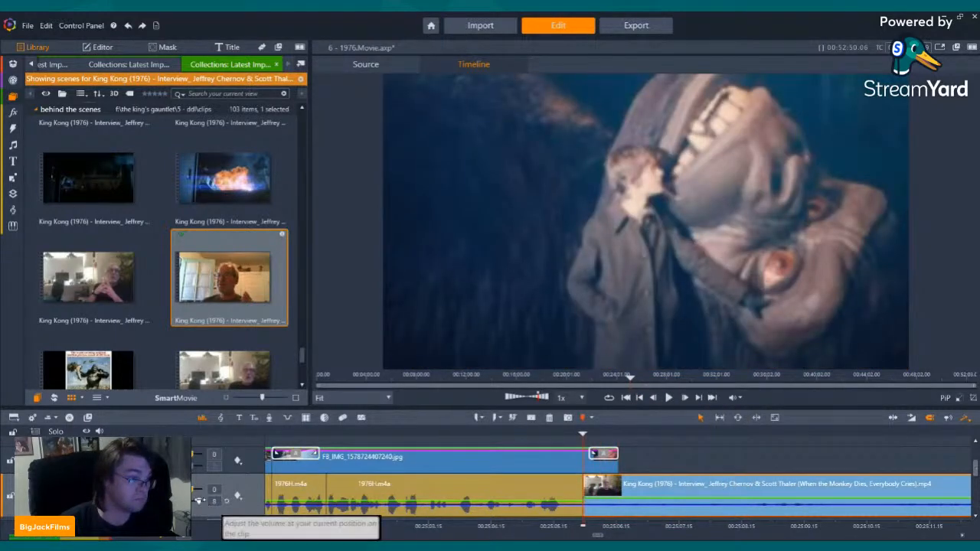
drag(200, 501, 202, 500)
click(668, 398)
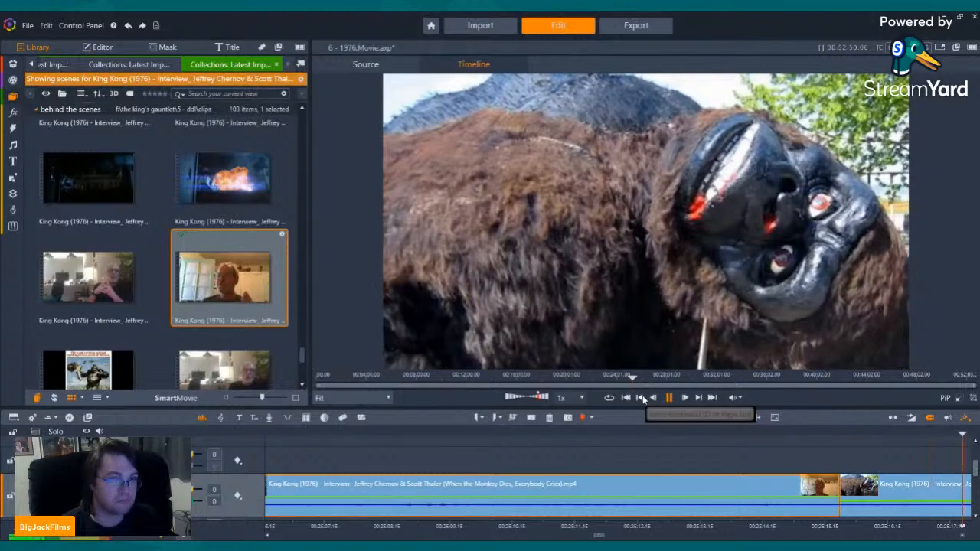
Raise the volume of the fallen brown Kong clip to 10 and play back from a few frames before its start.
click(641, 398)
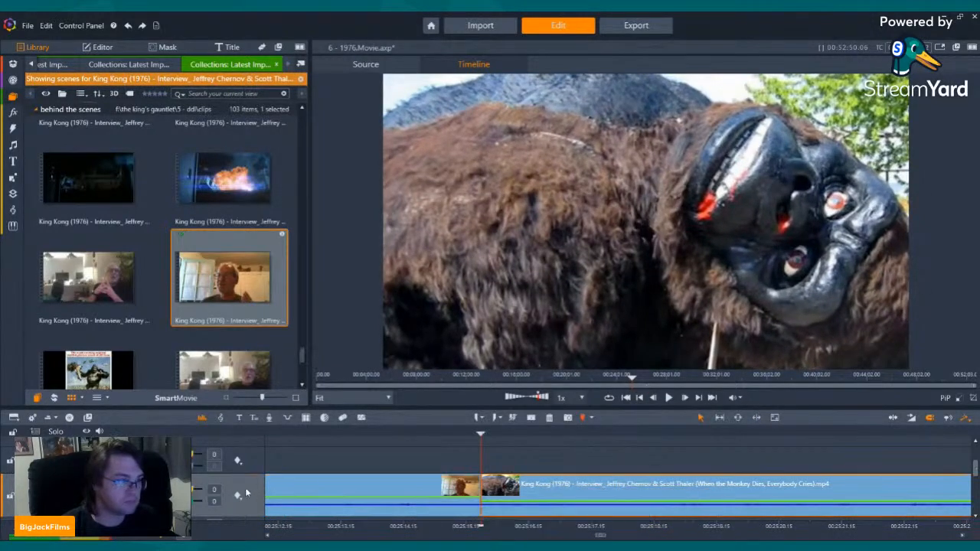
click(200, 503)
key(Left)
key(Left)
key(Left)
key(Left)
key(Left)
key(Left)
key(Left)
key(Left)
key(Left)
key(Left)
key(Left)
key(Left)
key(Left)
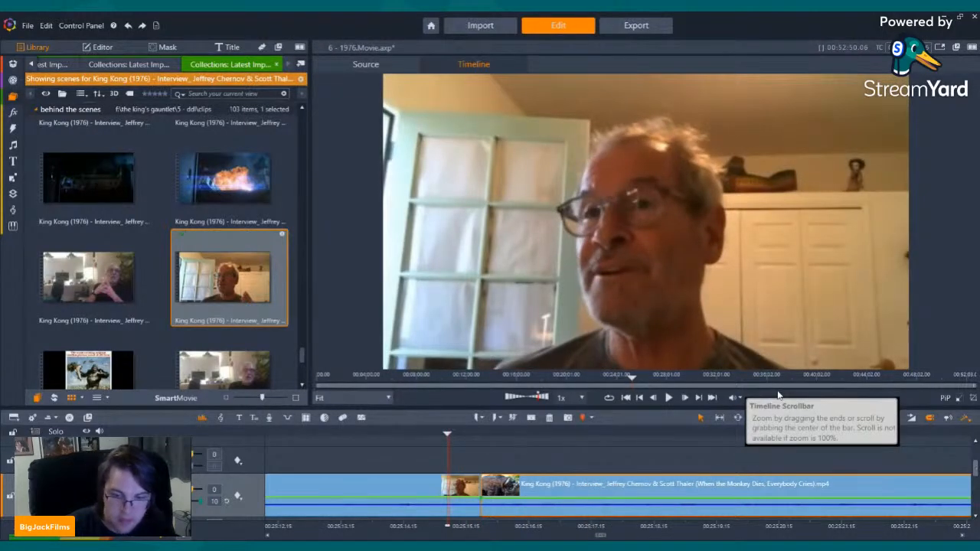
click(670, 399)
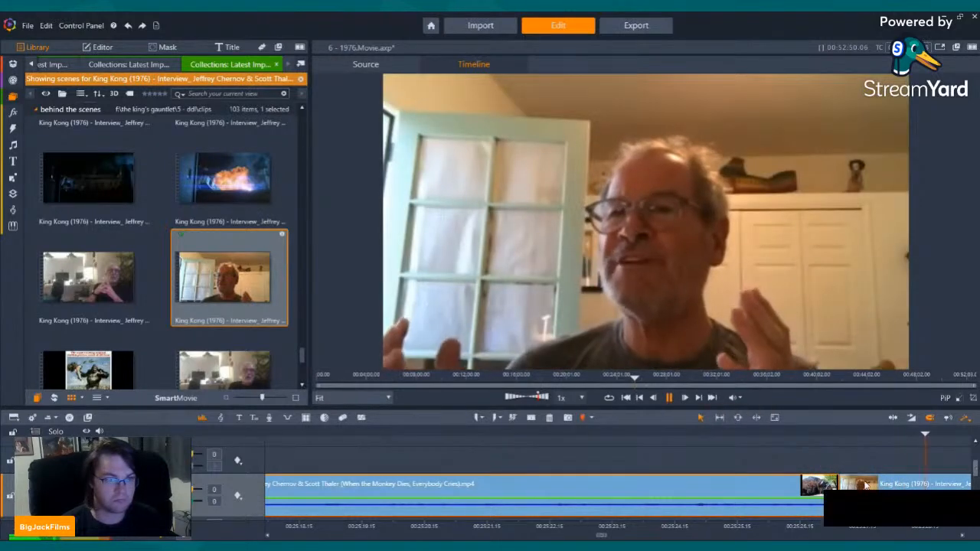
Raise the volume of the interview clip after the fallen brown Kong clip and step back a few frames before its start.
click(639, 398)
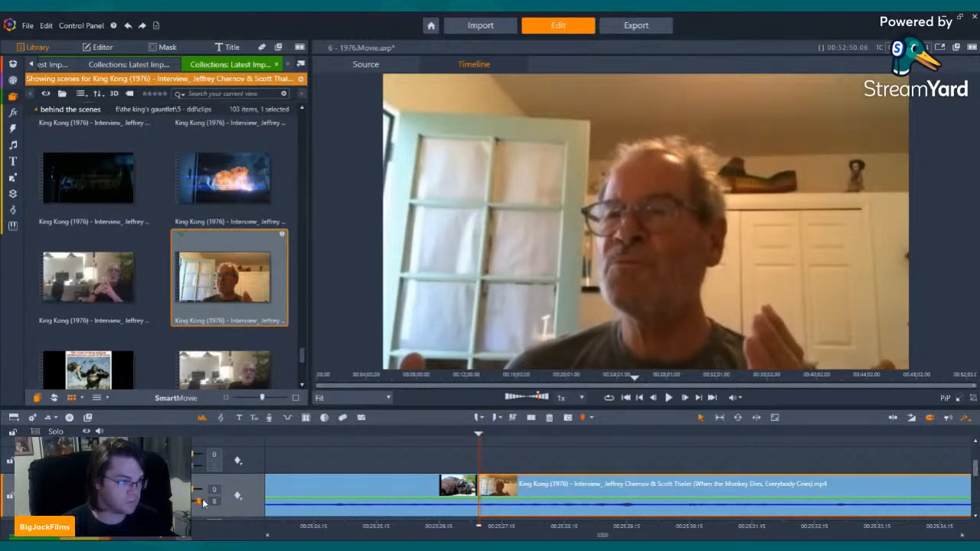
key(Left)
key(Left)
key(Left)
key(Left)
key(Left)
key(Left)
key(Left)
key(Left)
key(Left)
key(Left)
key(Left)
key(Left)
key(Left)
key(Left)
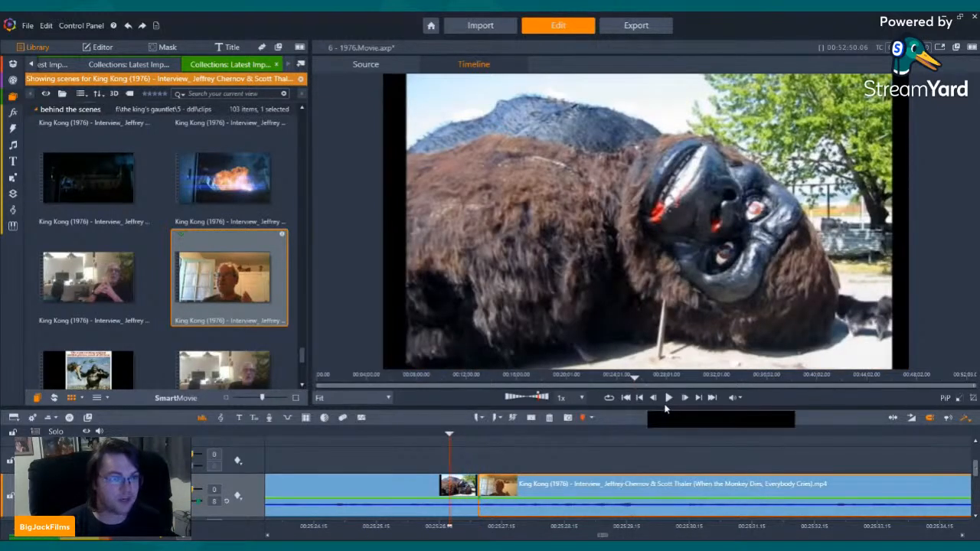
Apply Pan and Zoom to the fallen brown Kong clip and play back the result into the following interview clip.
click(642, 398)
right_click(661, 486)
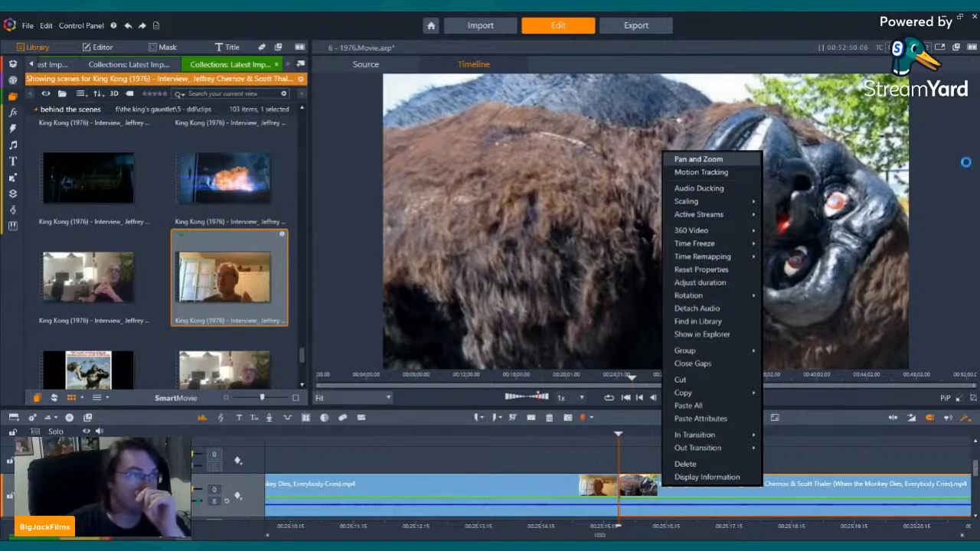
click(698, 160)
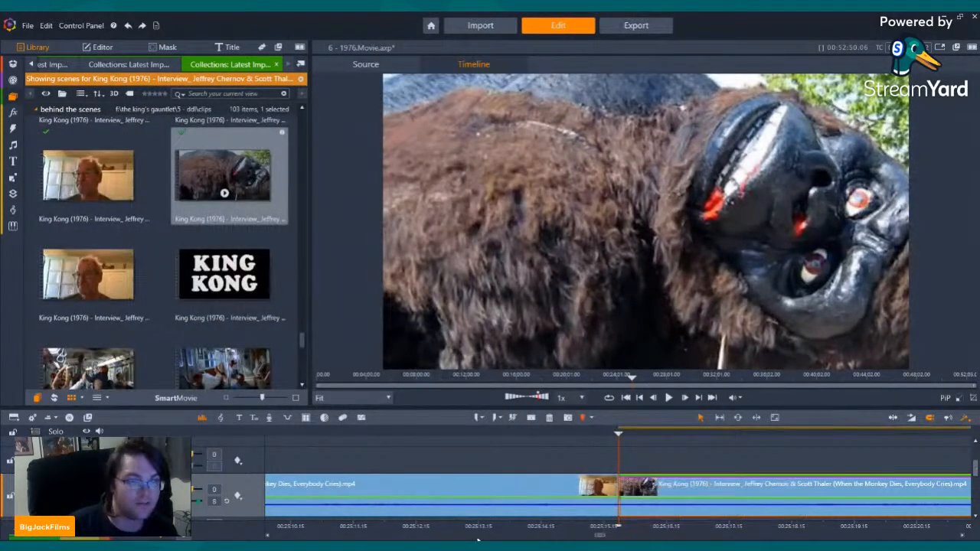
click(669, 397)
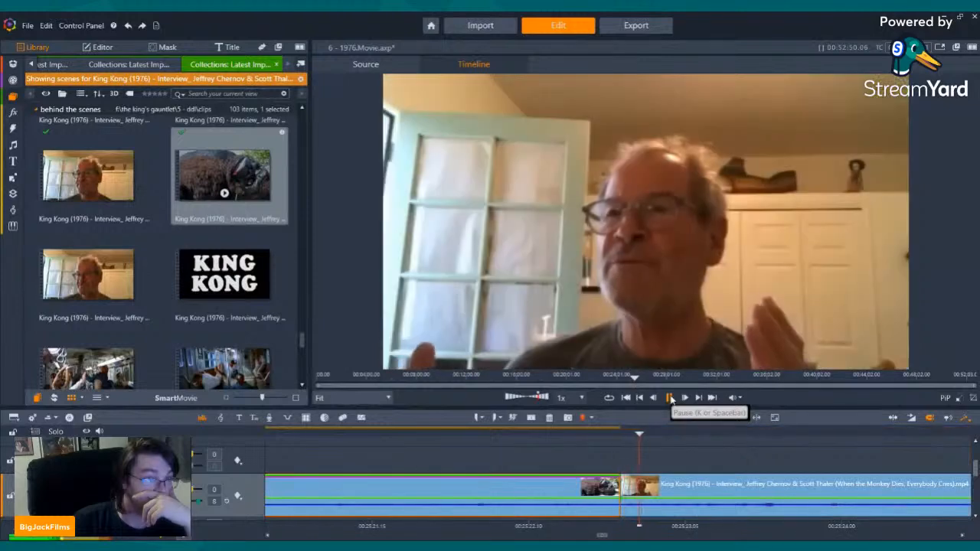
click(670, 398)
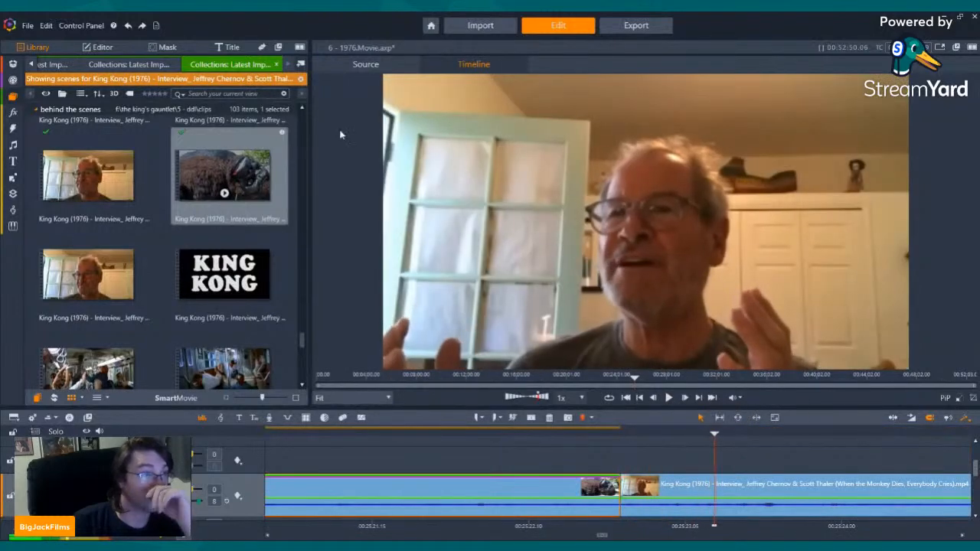
Look through the open library collections and open the Latest Import collection to find behind-the-scenes footage.
click(135, 66)
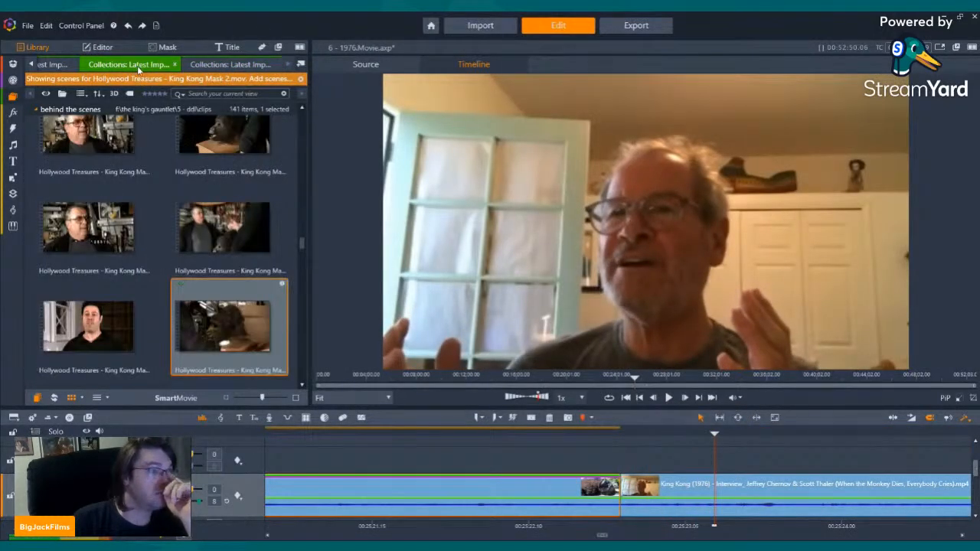
click(57, 64)
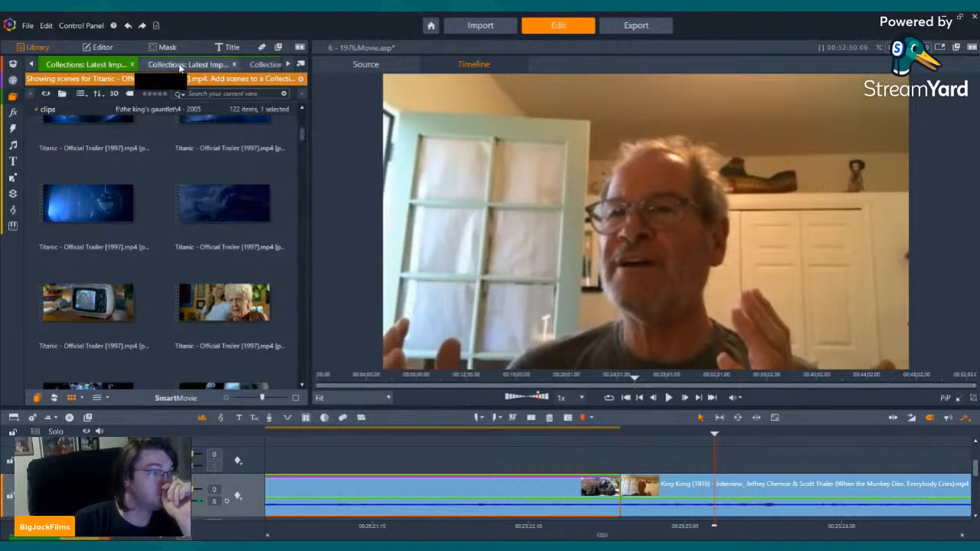
click(265, 64)
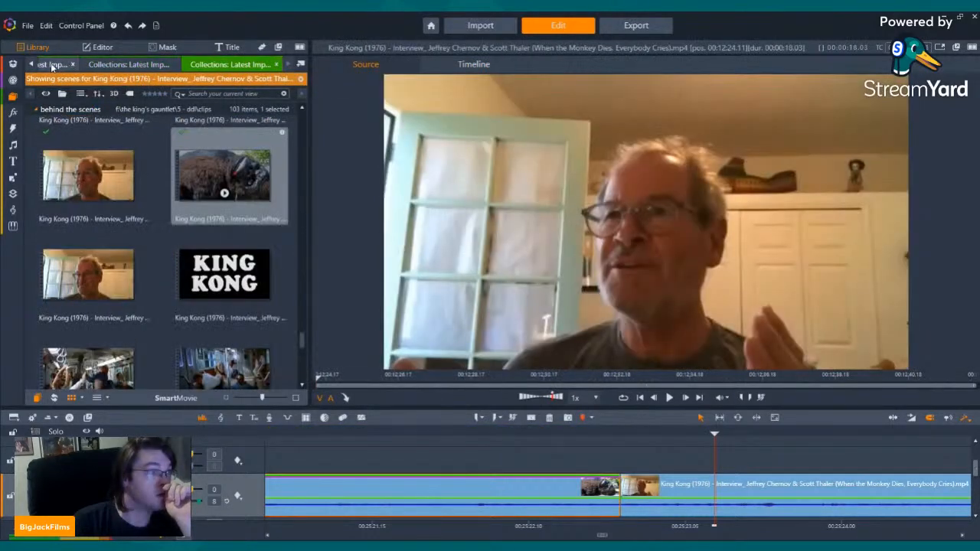
click(53, 66)
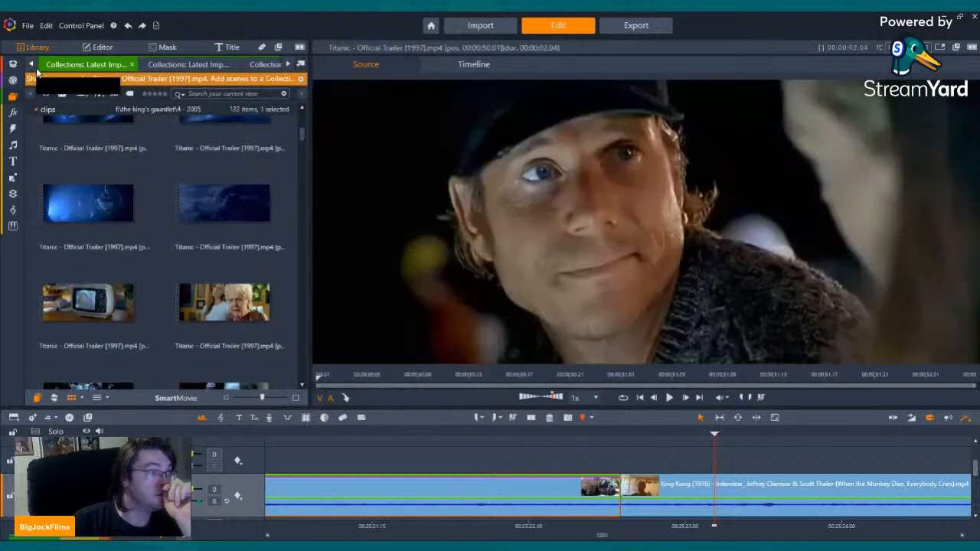
click(13, 96)
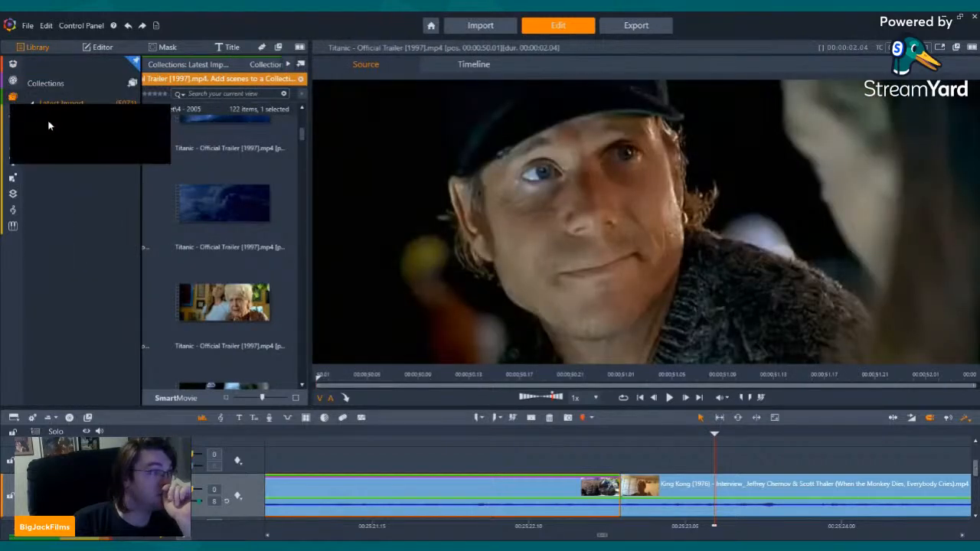
click(59, 104)
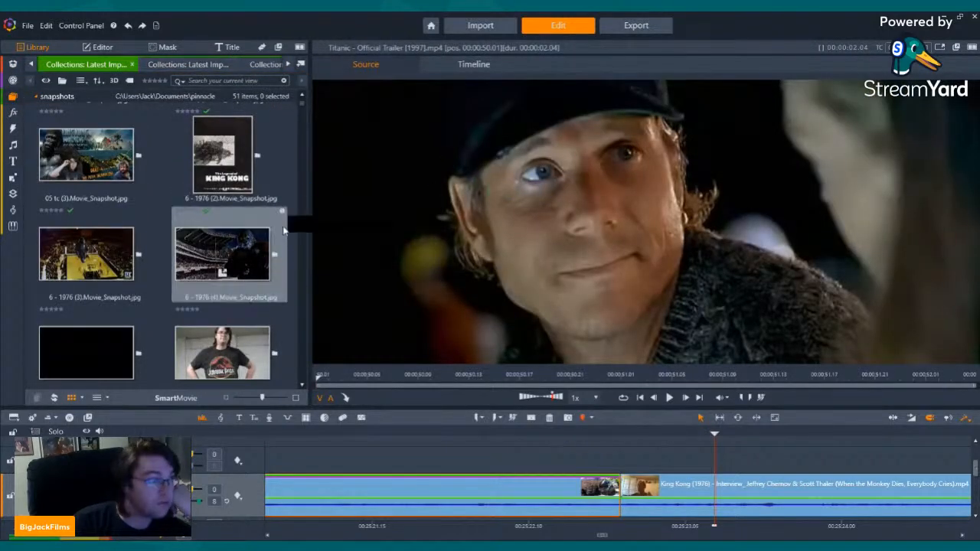
scroll(206, 184, up, 10)
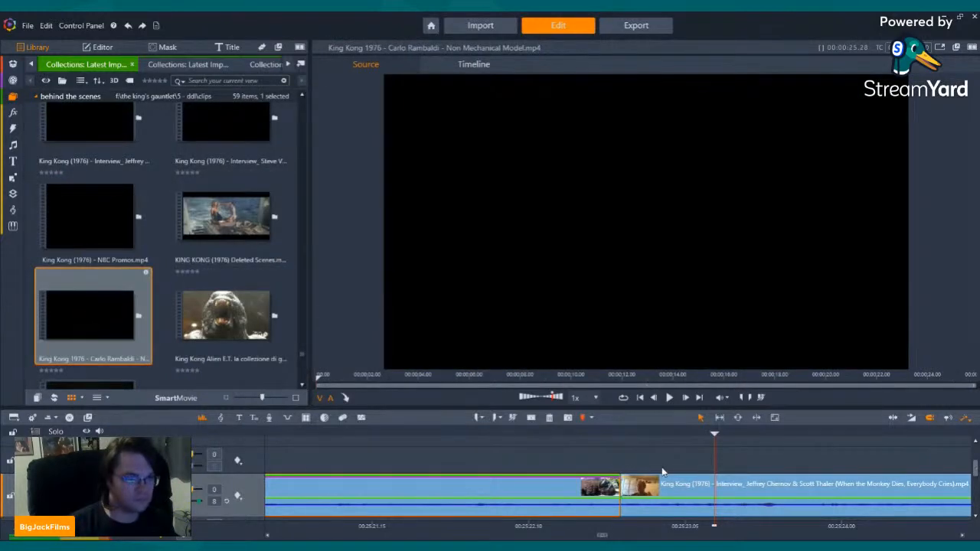
Preview King Kong 1976 - Carlo Rambaldi - Non Mechanical Model.mp4 from the behind the scenes folder up to the King Kong caption.
click(663, 471)
key(Left)
key(Left)
key(Left)
click(90, 335)
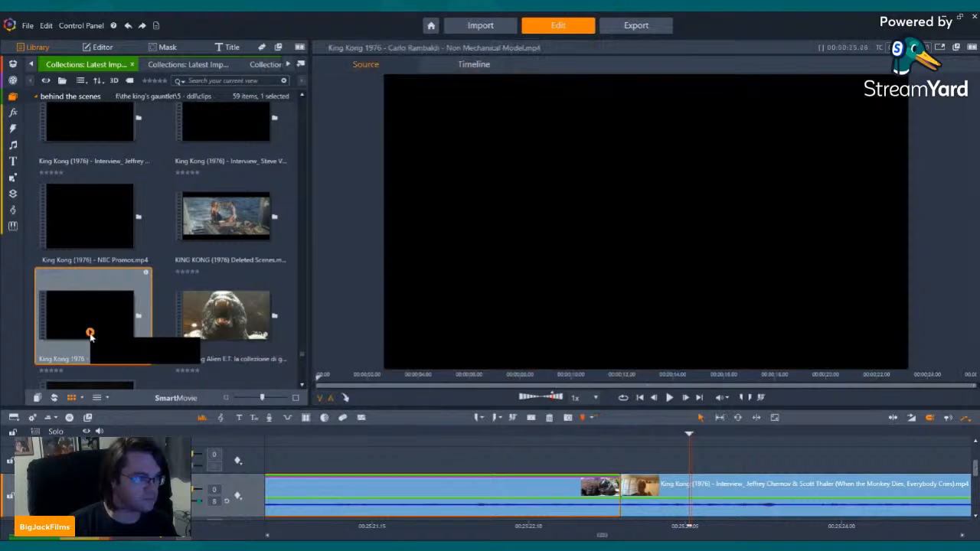
key(space)
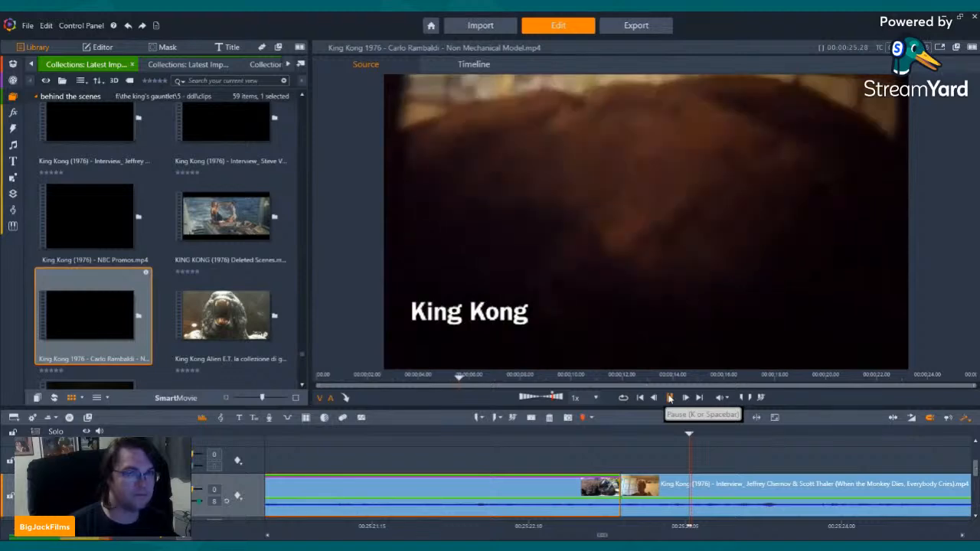
click(670, 397)
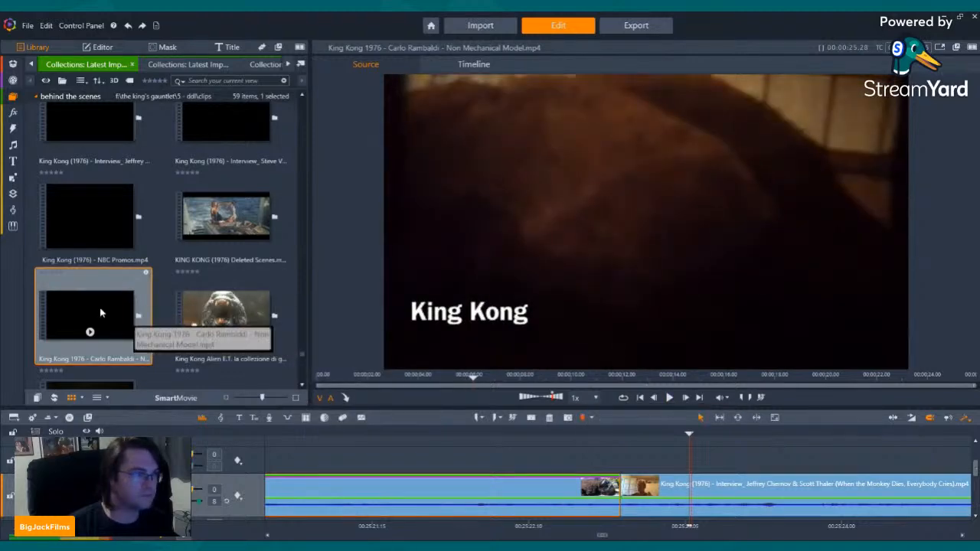
Insert the Non Mechanical Model clip directly after the fallen brown Kong clip, split it at the King Kong caption and delete its black opening.
drag(100, 307, 632, 488)
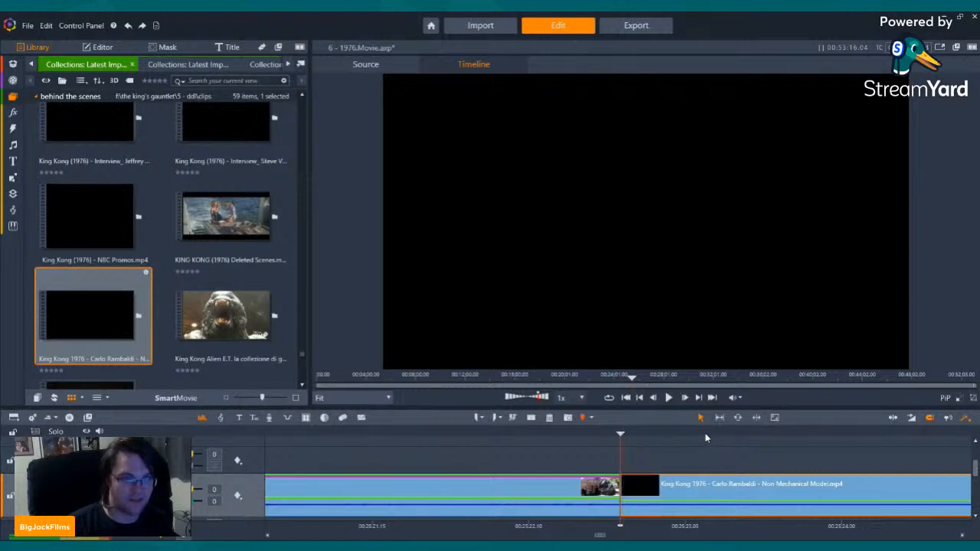
drag(827, 433, 901, 434)
key(Right)
key(Right)
key(Right)
key(Right)
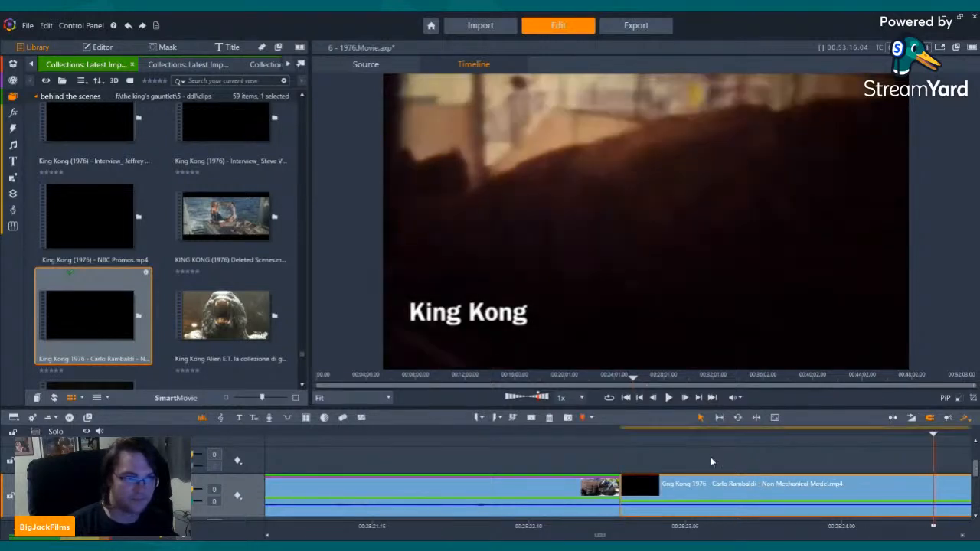
key(Left)
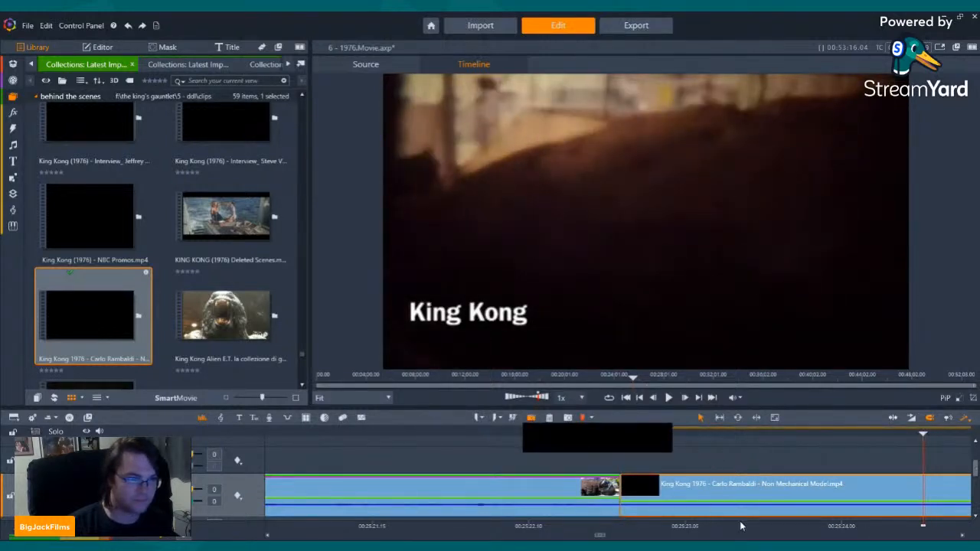
click(548, 417)
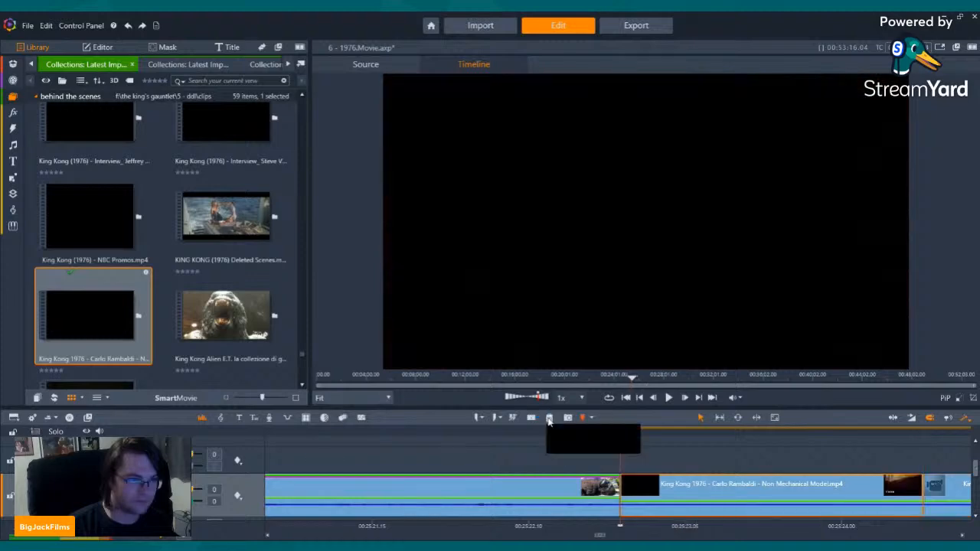
key(Delete)
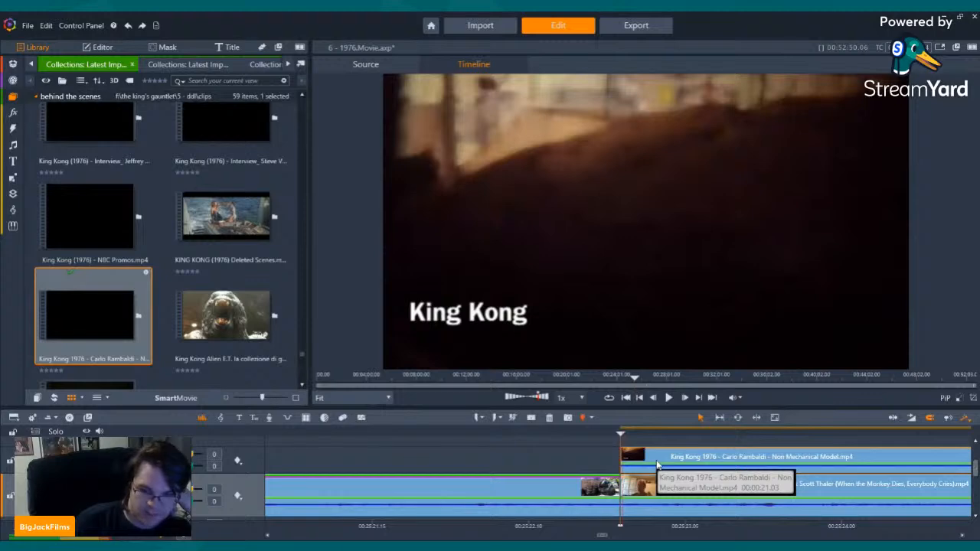
Keep only the video stream of the Non Mechanical Model clip and play it back over the interview excerpt.
key(Left)
key(Left)
key(Left)
key(Left)
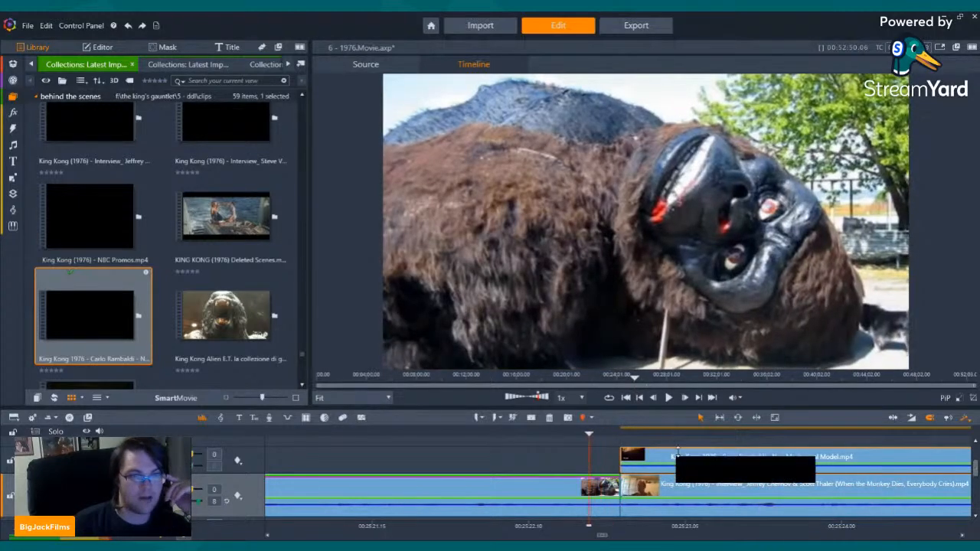
key(Right)
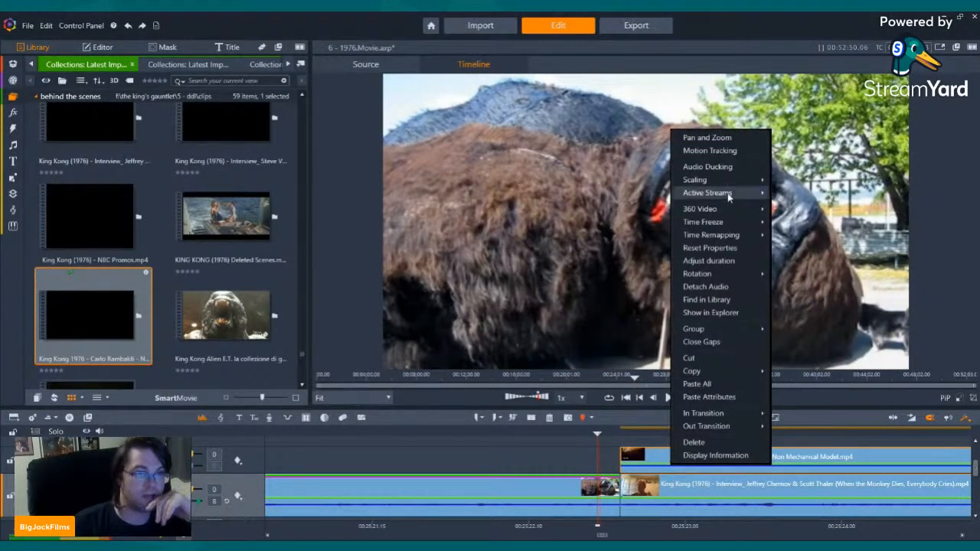
mouse_move(712, 193)
click(788, 193)
key(Left)
key(Left)
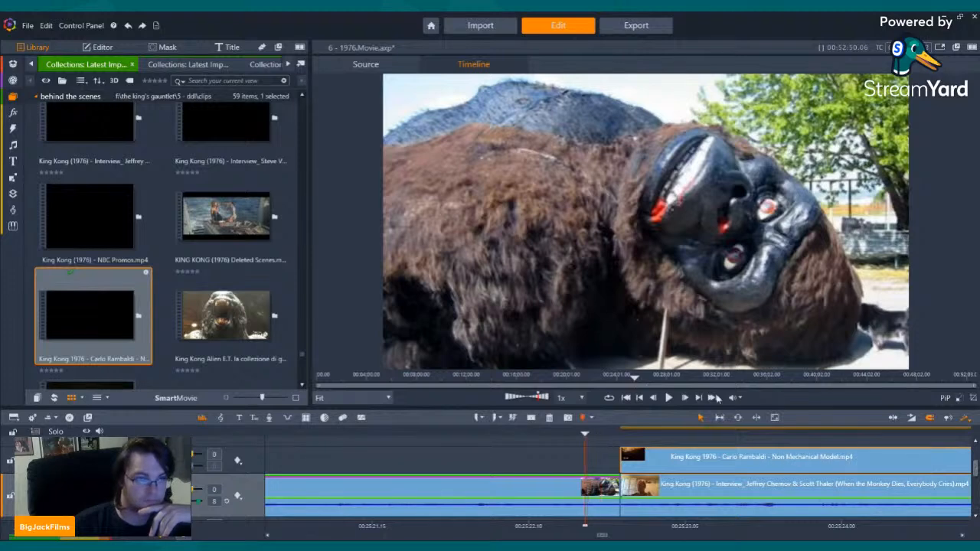
click(669, 397)
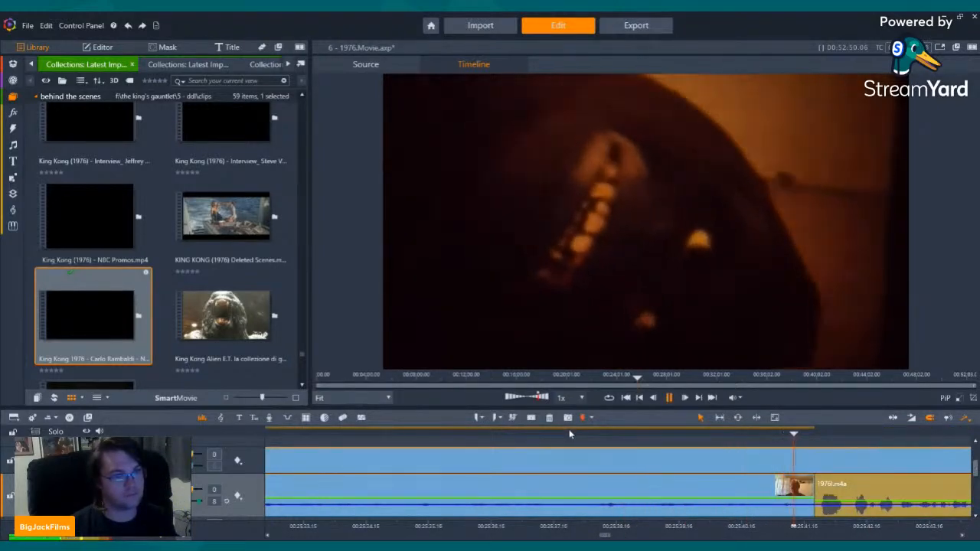
Shift the Non Mechanical Model clip later over the interview excerpt and play back to the end of the interview.
click(505, 437)
drag(505, 438, 271, 442)
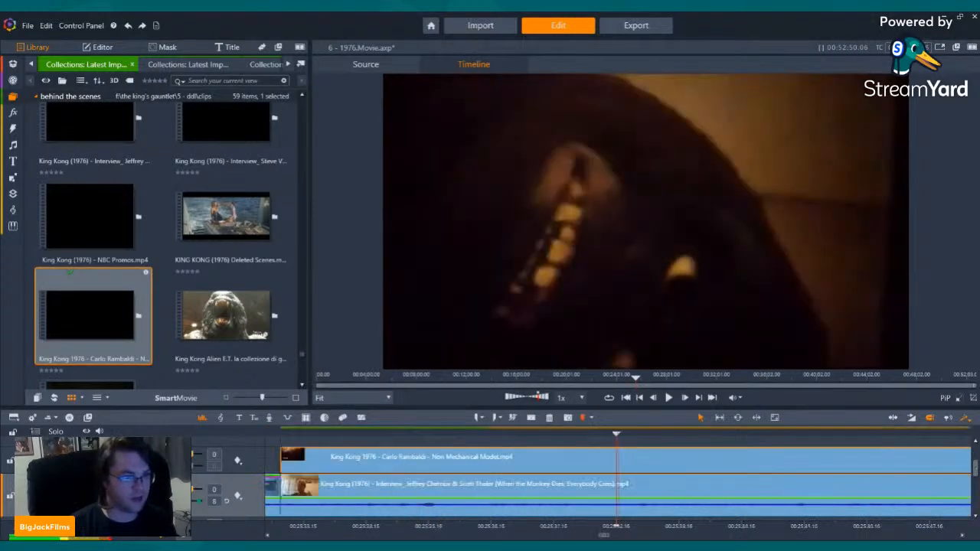
drag(718, 526, 657, 516)
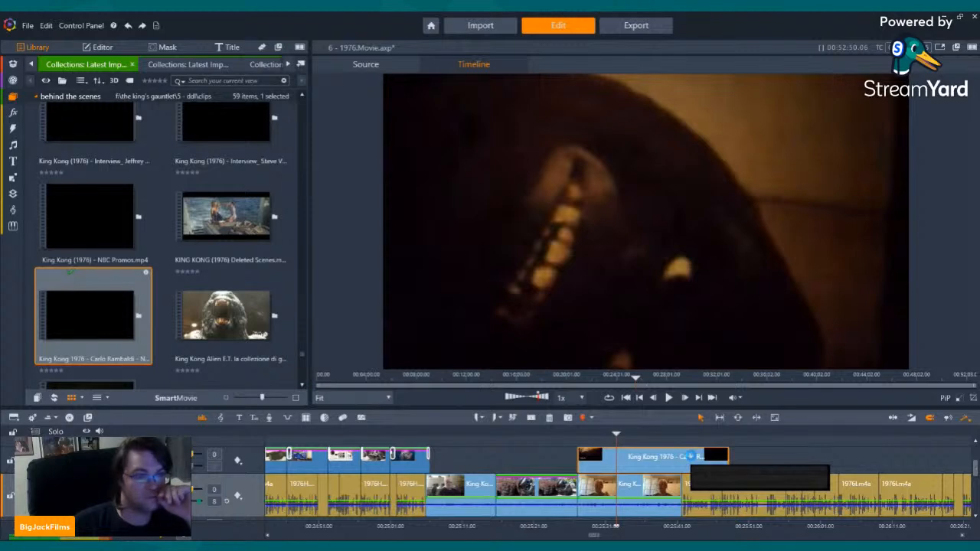
drag(653, 457, 692, 457)
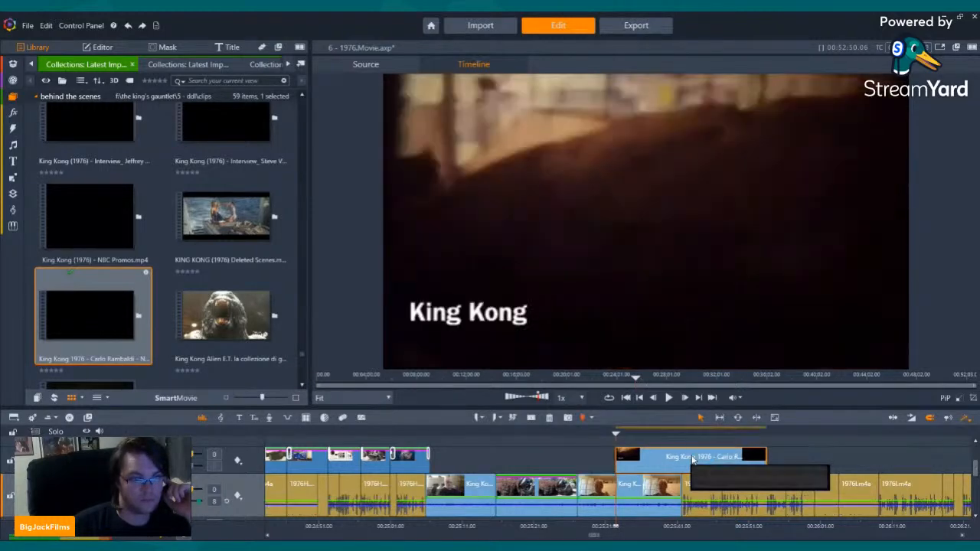
key(Left)
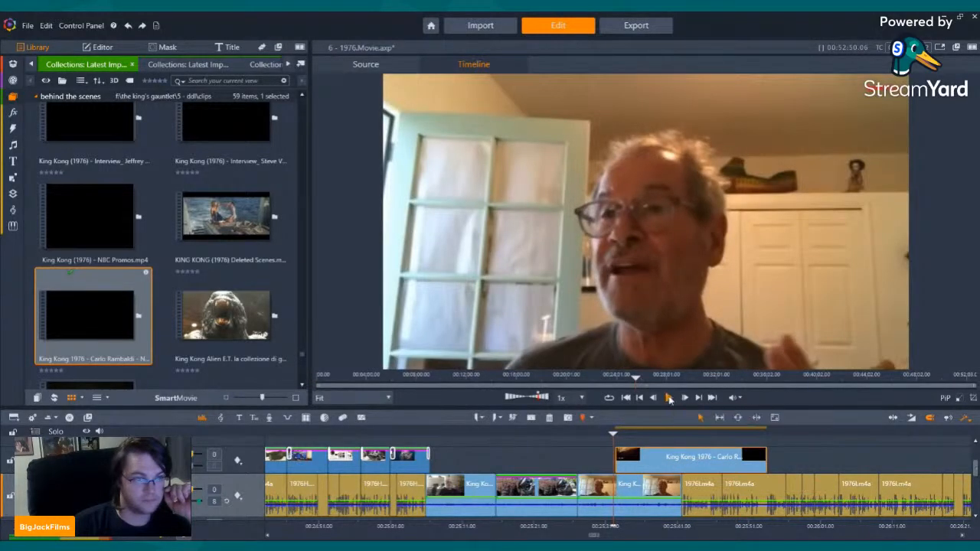
click(669, 398)
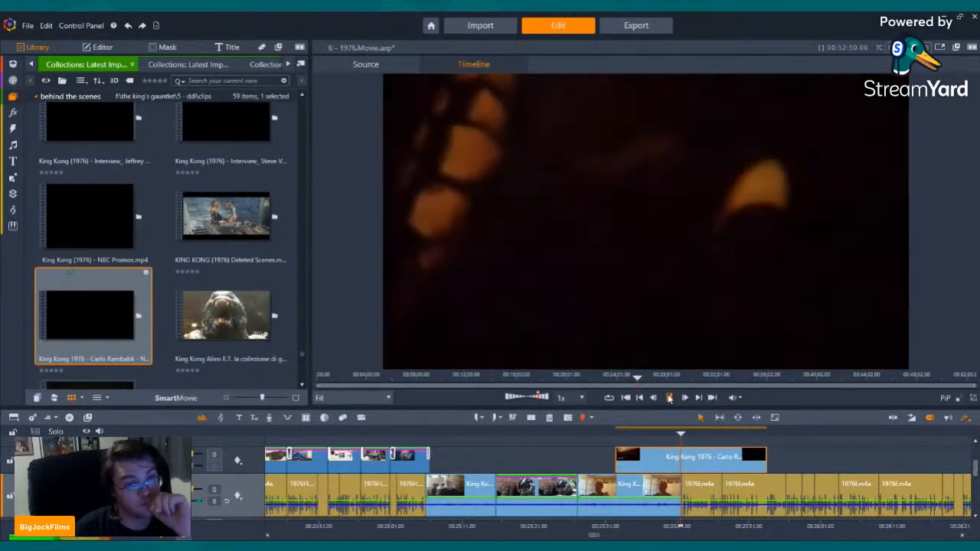
Trim the Non Mechanical Model clip so that it ends just before the interview excerpt does.
click(669, 397)
key(Left)
key(Left)
key(Left)
key(Left)
key(Left)
key(Left)
key(Left)
key(Left)
key(Left)
key(Left)
key(Left)
key(Left)
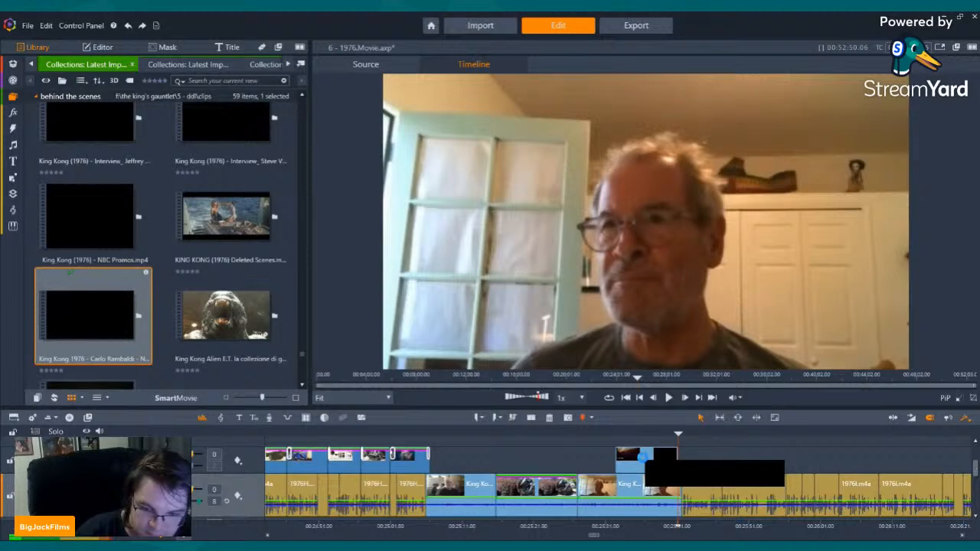
Copy the trimmed clip, delete the original, and insert the copy on the interview track directly after the interview excerpt.
right_click(642, 457)
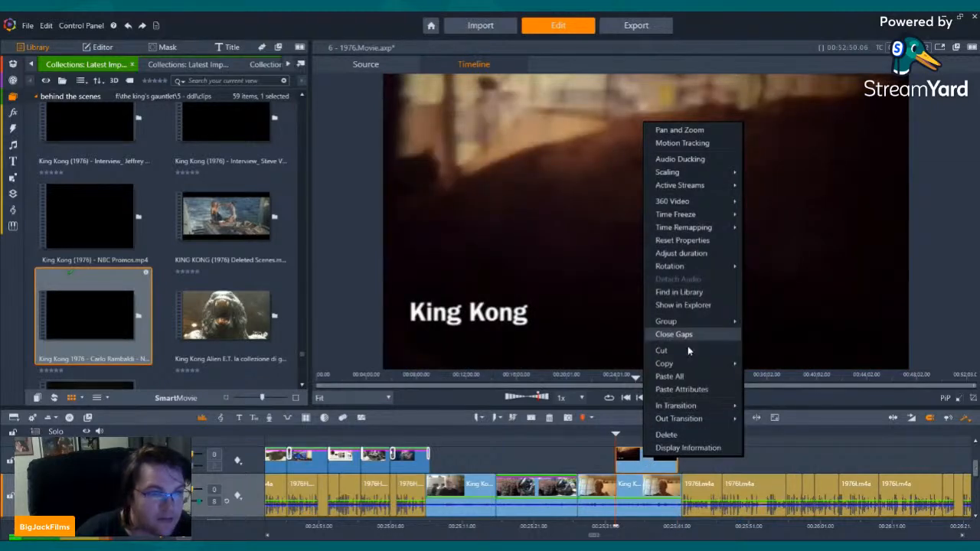
mouse_move(690, 363)
click(766, 366)
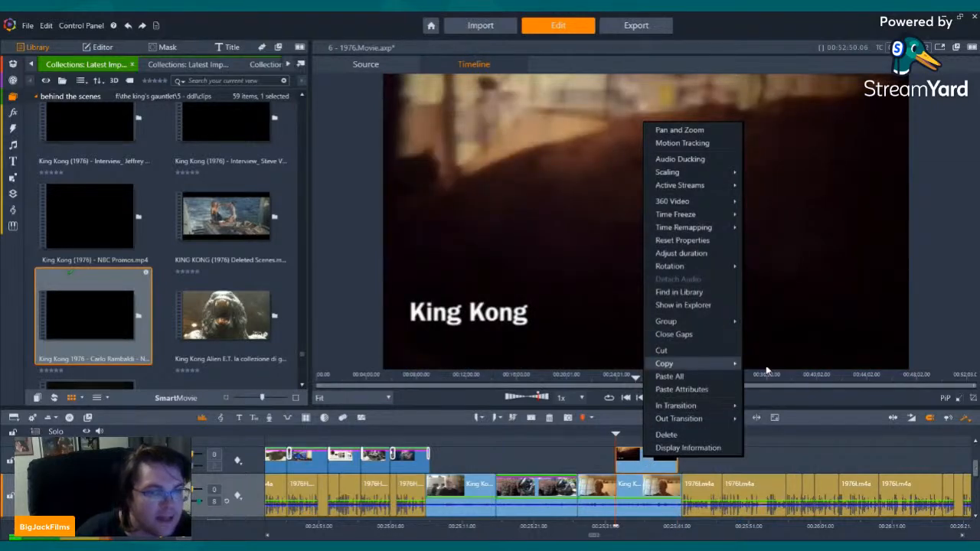
click(549, 420)
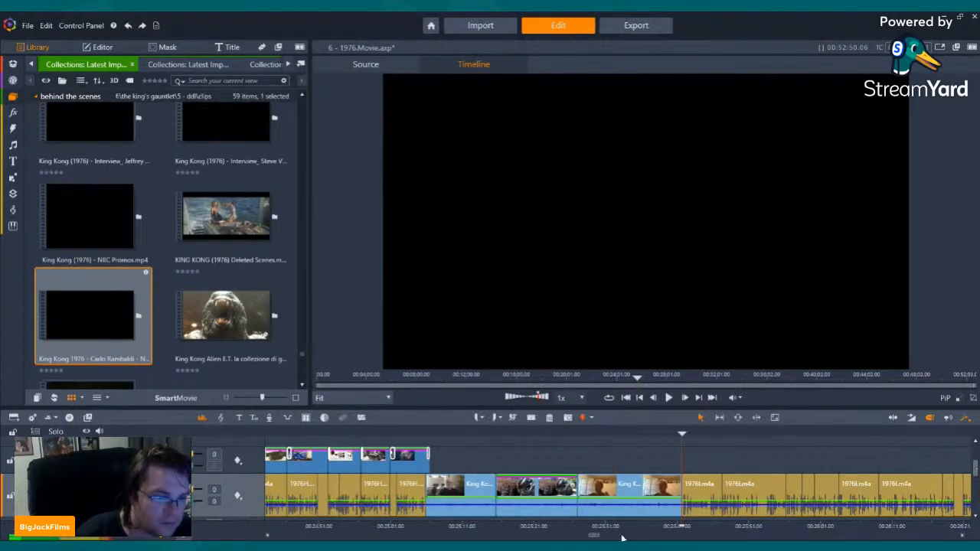
drag(617, 526, 857, 519)
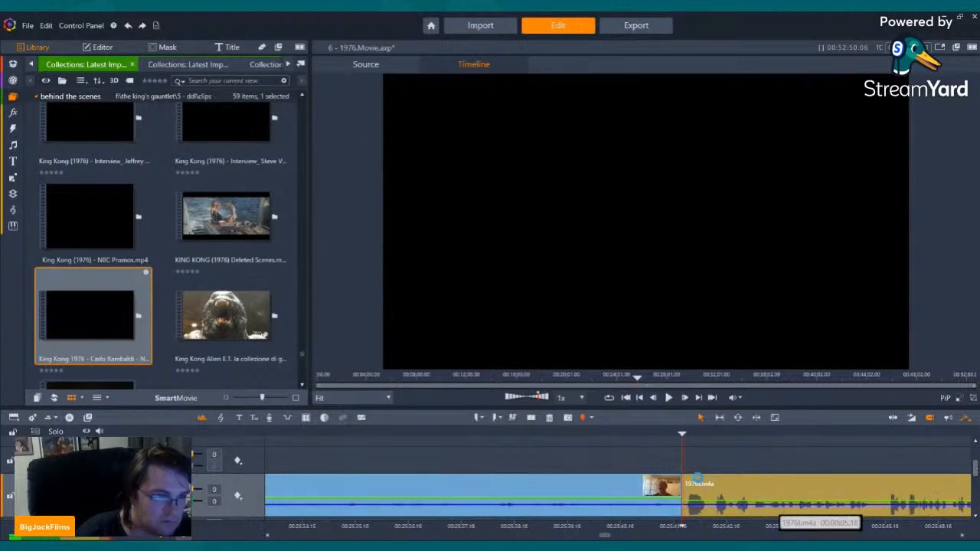
right_click(698, 476)
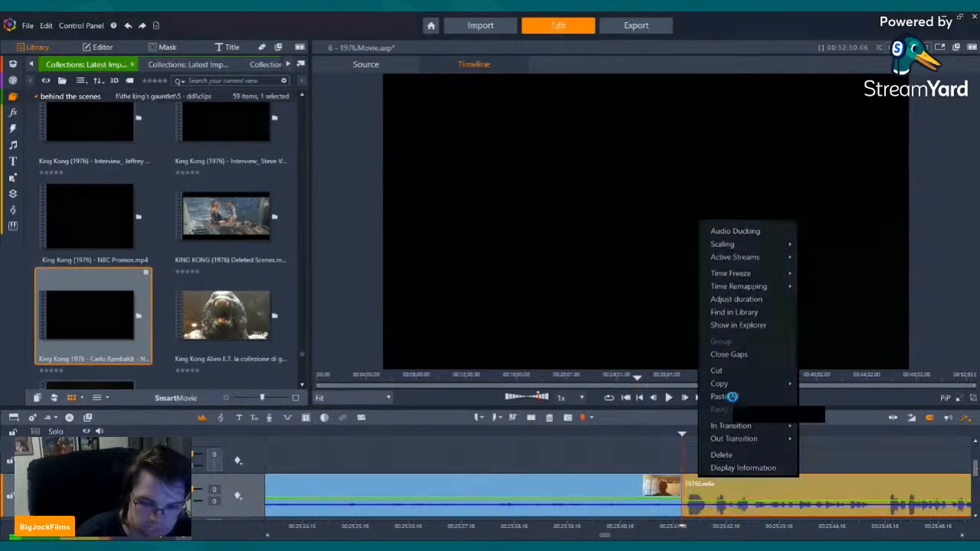
click(732, 396)
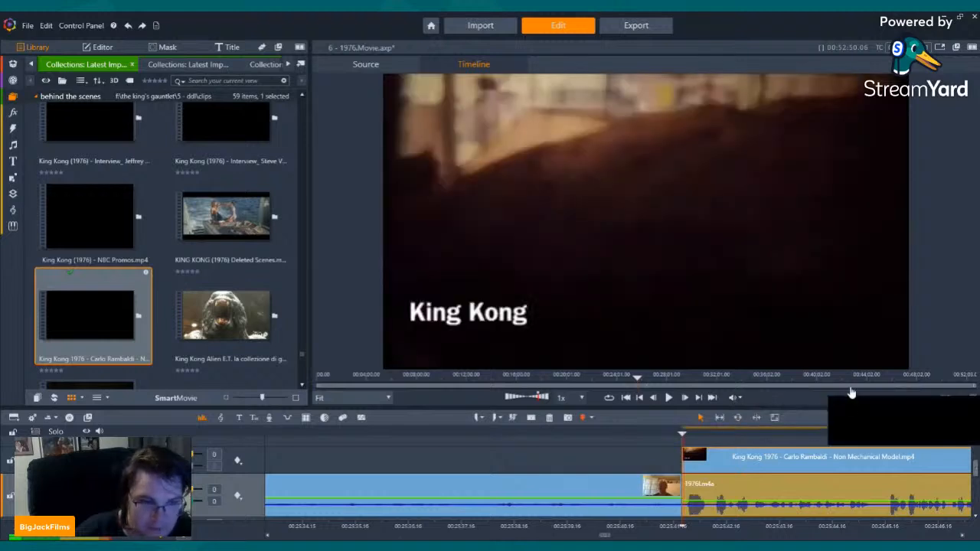
drag(717, 470, 719, 491)
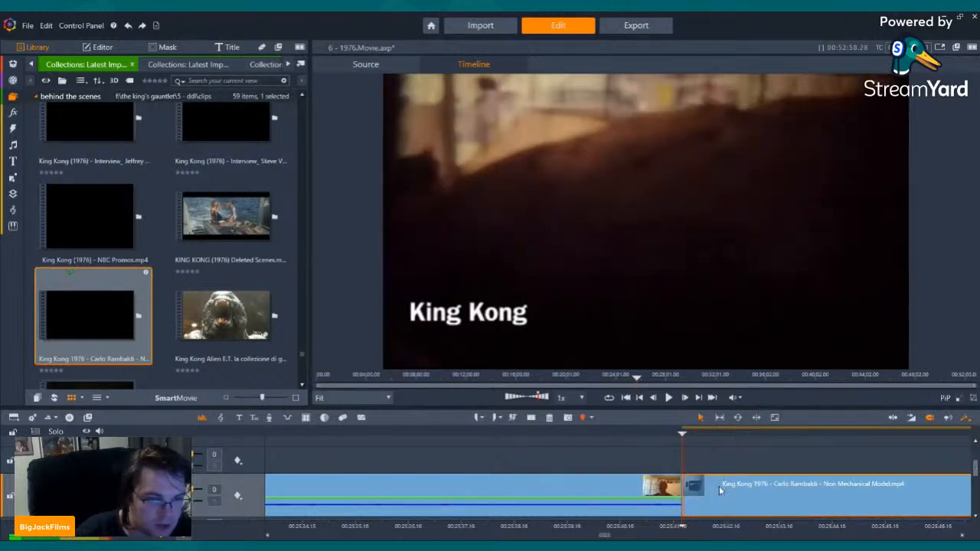
Split the inserted Non Mechanical Model clip about 1.6 seconds before its end, ahead of the fade to black.
click(698, 398)
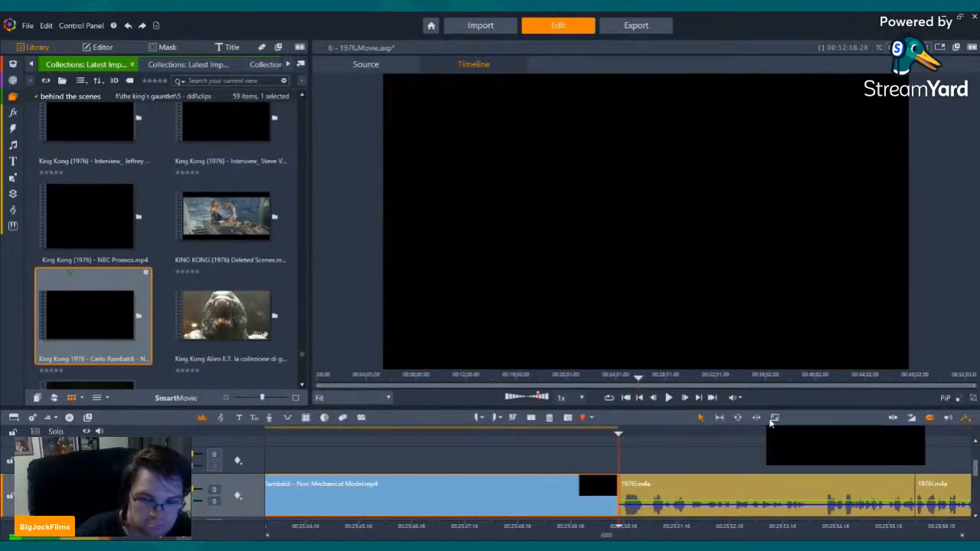
key(Left)
key(Left)
key(Left)
key(Left)
key(Left)
key(Left)
key(Left)
key(Left)
key(Left)
key(Left)
key(Left)
key(Left)
key(Left)
key(Left)
key(Left)
key(Left)
key(Left)
key(Left)
key(Left)
key(Left)
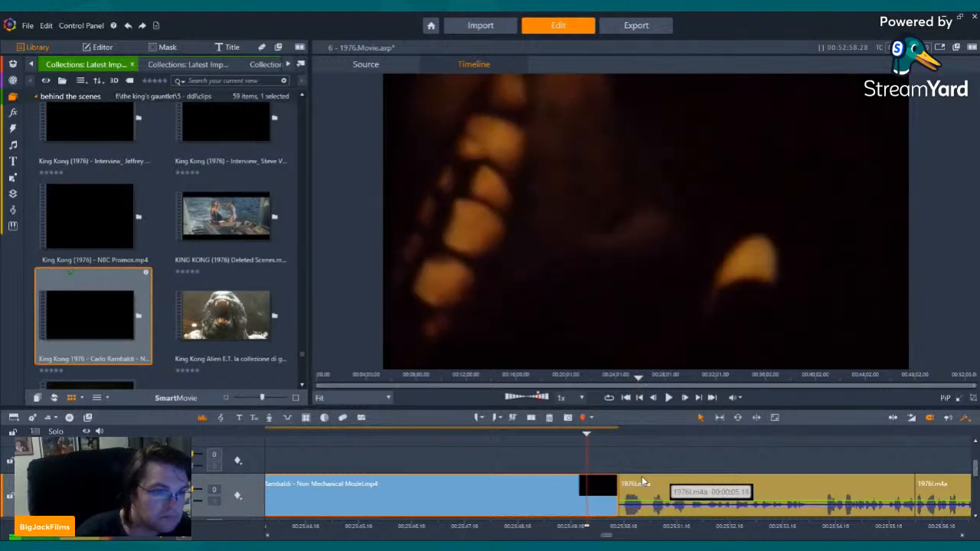
key(Left)
key(Left)
key(Left)
key(Left)
key(Left)
key(Left)
key(Left)
key(Left)
key(Left)
key(Left)
key(Left)
key(Left)
key(Left)
key(Left)
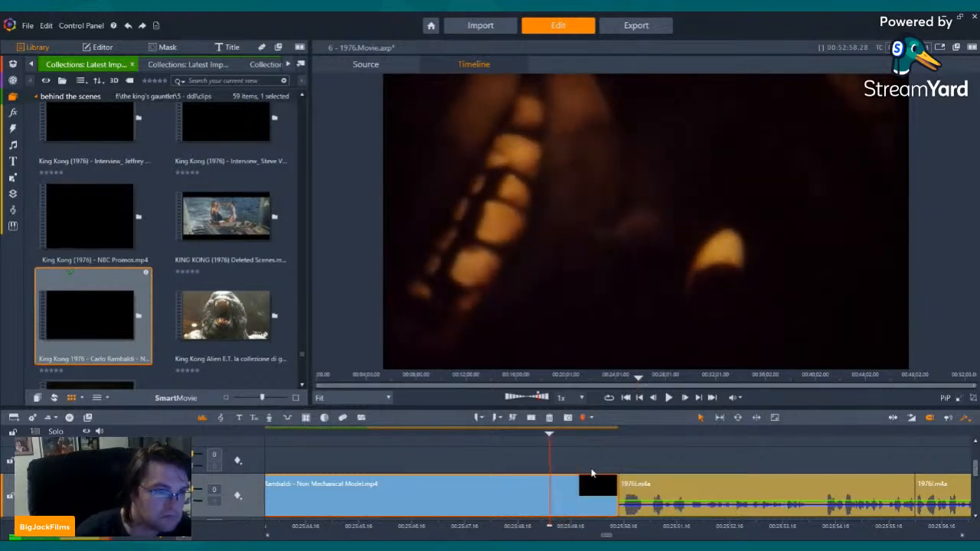
click(531, 418)
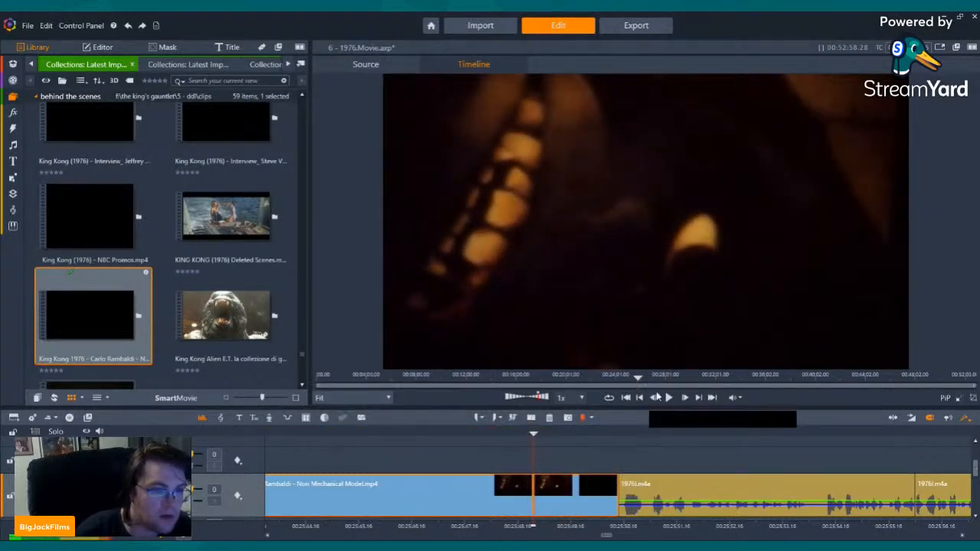
Move the first part of the split clip to the overlay track above the end of the interview excerpt.
click(640, 398)
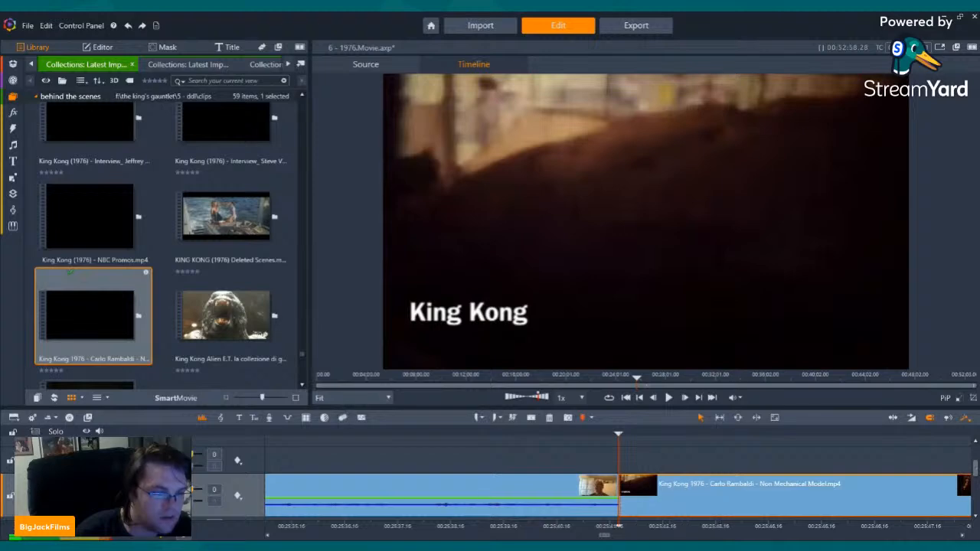
scroll(668, 535, down, 3)
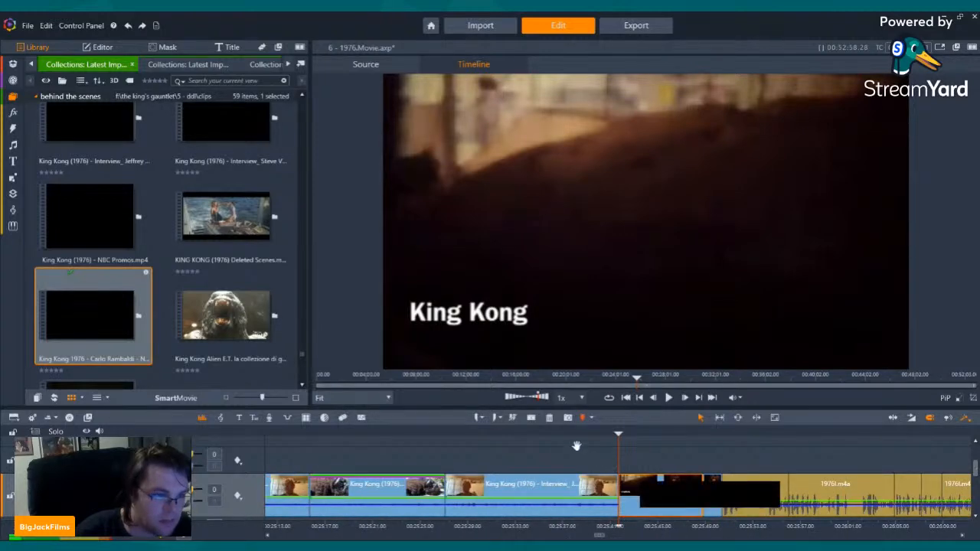
drag(641, 477, 572, 454)
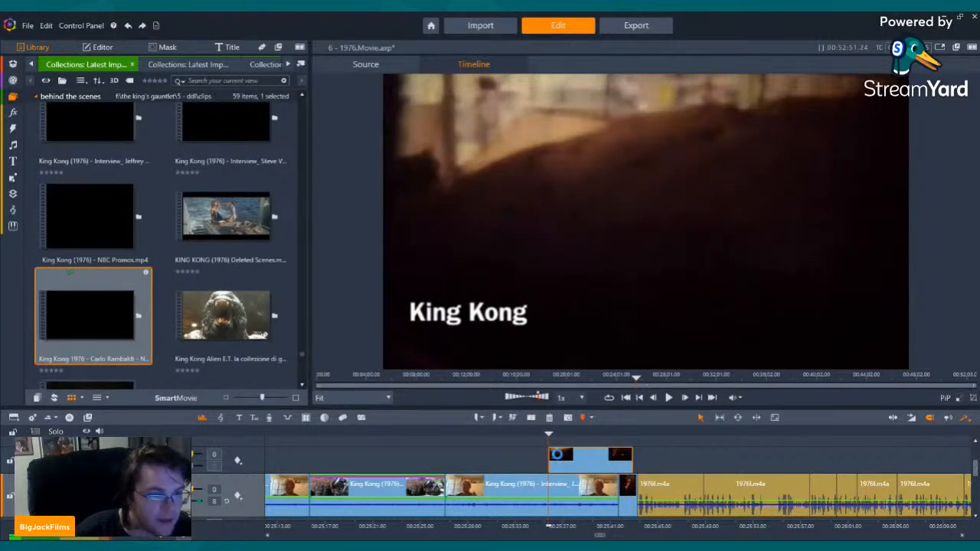
drag(582, 454, 557, 453)
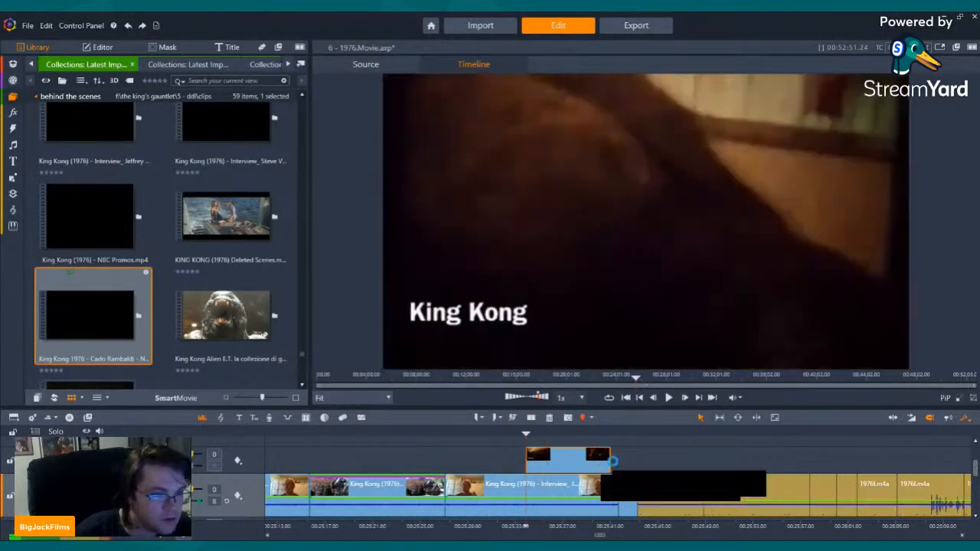
mouse_move(601, 459)
mouse_down()
mouse_move(613, 461)
mouse_move(591, 459)
mouse_move(606, 465)
mouse_up()
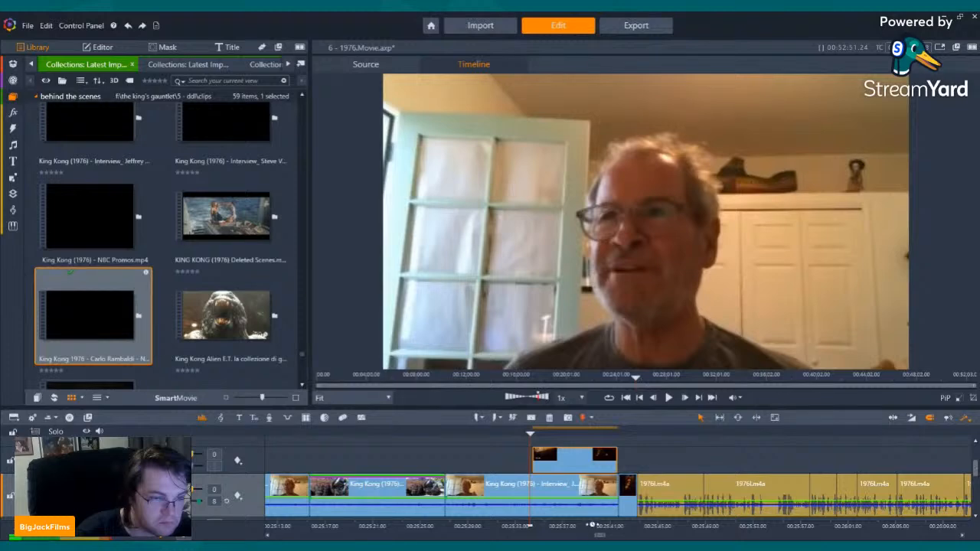
Fine-position the overlay clip so its end lines up with the end of the interview excerpt.
drag(592, 525, 673, 525)
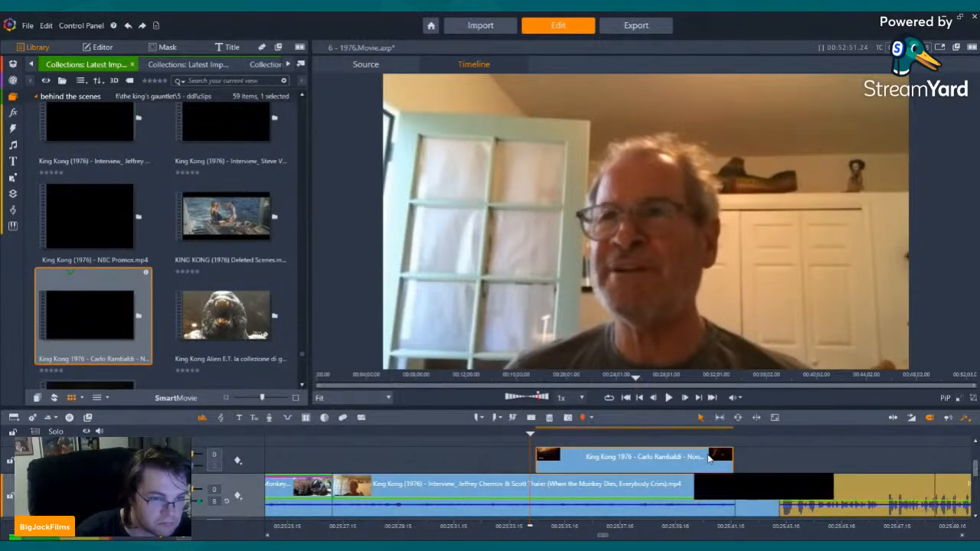
drag(714, 463, 717, 468)
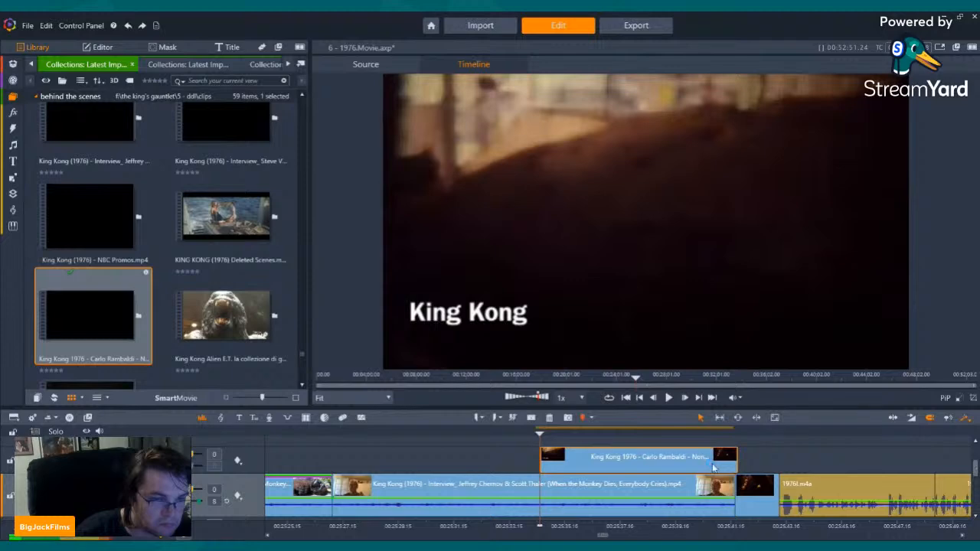
drag(712, 463, 708, 463)
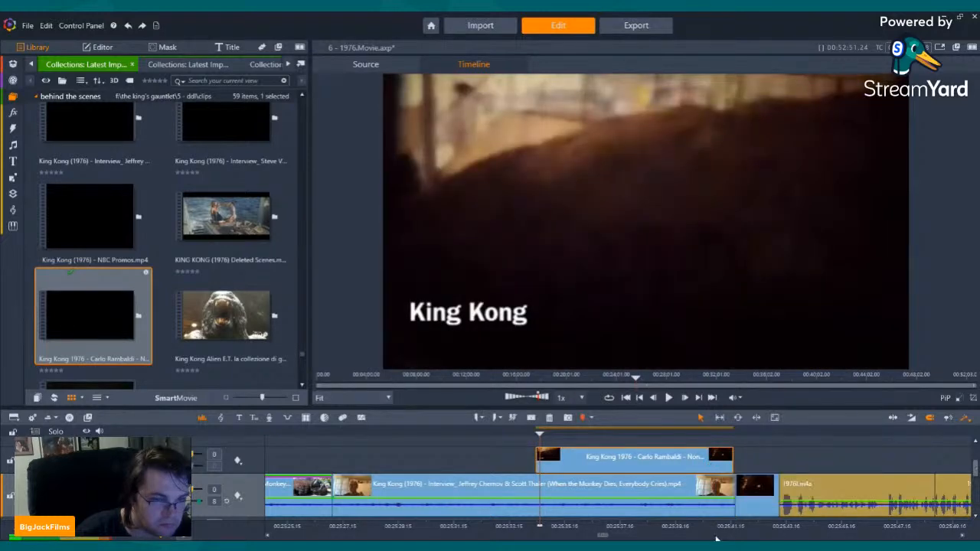
click(736, 526)
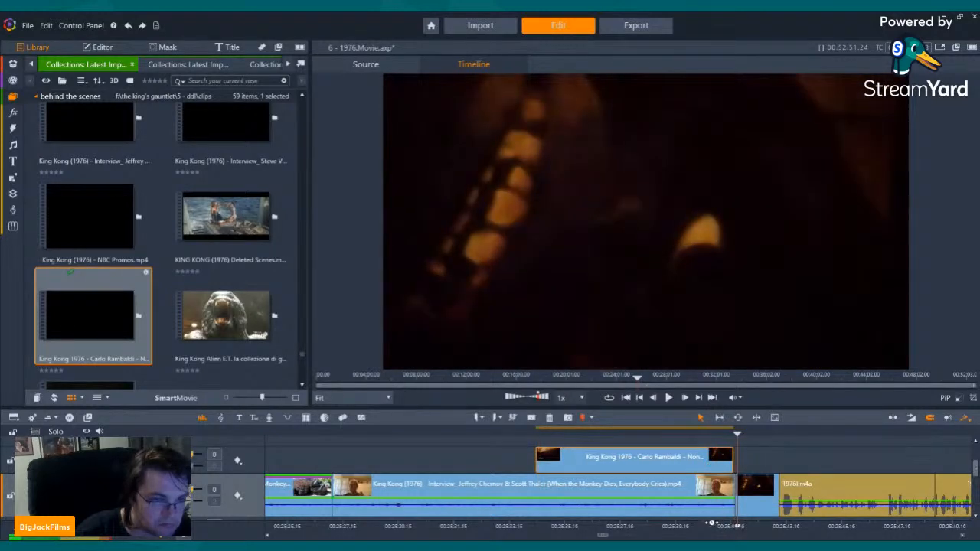
scroll(706, 482, up, 5)
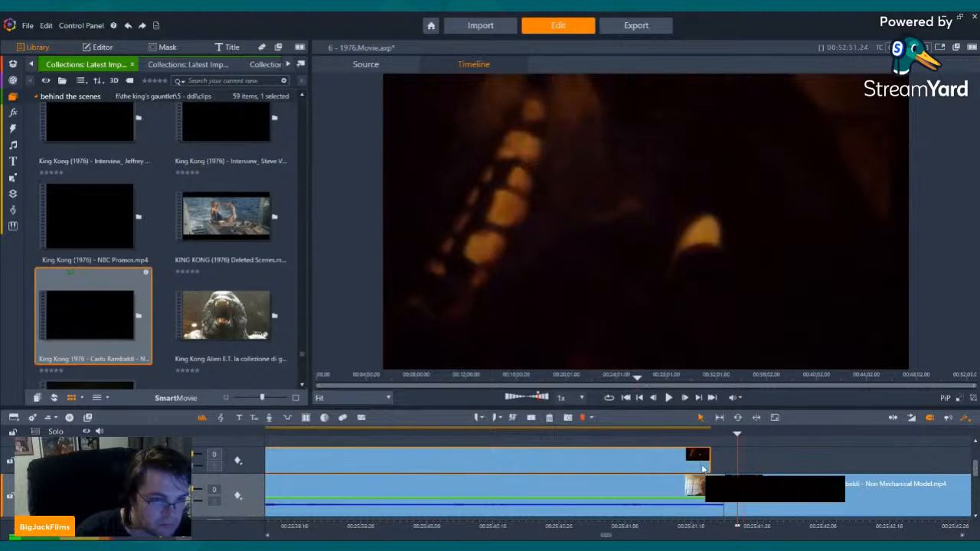
drag(703, 469, 713, 459)
key(ctrl+Left)
key(Left)
key(Left)
key(Left)
key(Left)
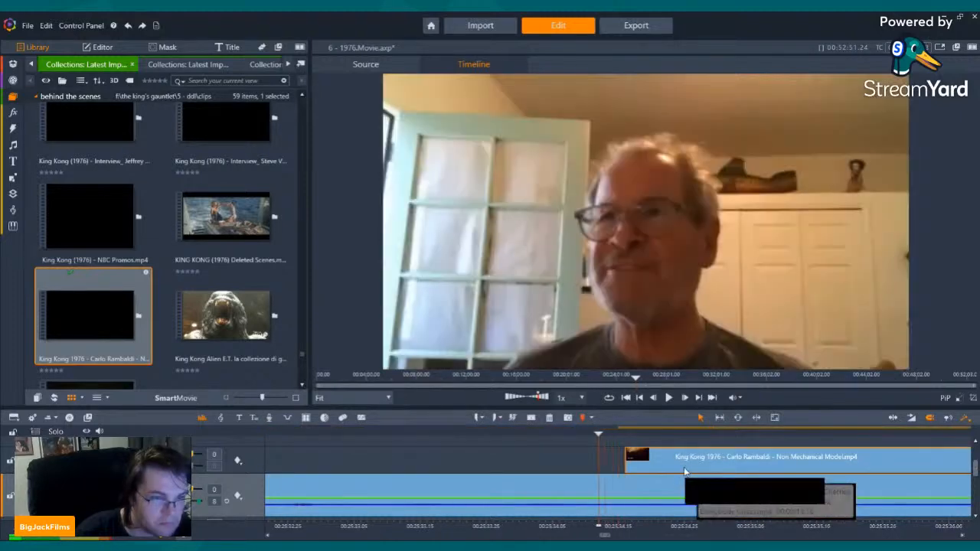
Add a transition at the start of the overlay clip and place the playhead shortly before it.
scroll(689, 522, down, 6)
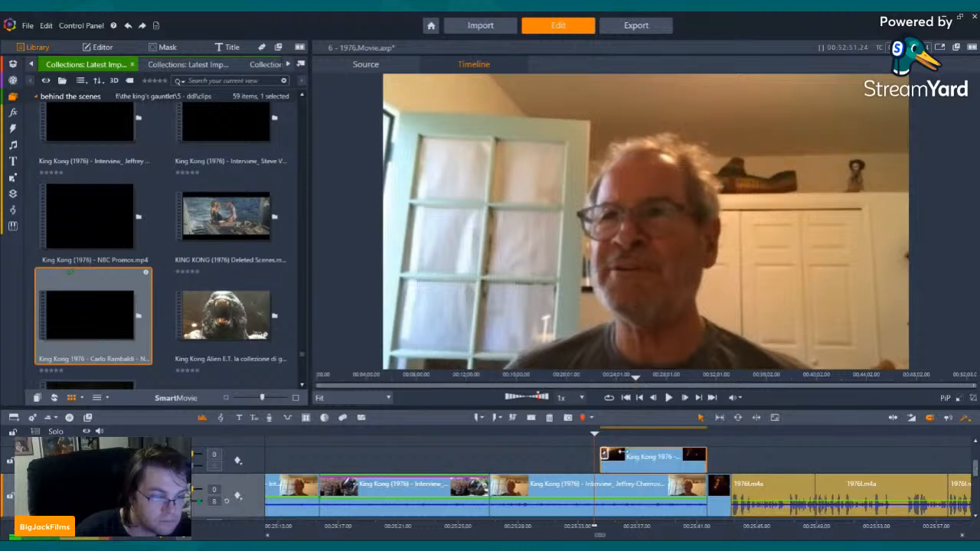
key(Left)
key(Left)
key(Left)
key(Left)
key(Left)
key(Left)
key(Left)
key(Left)
key(Left)
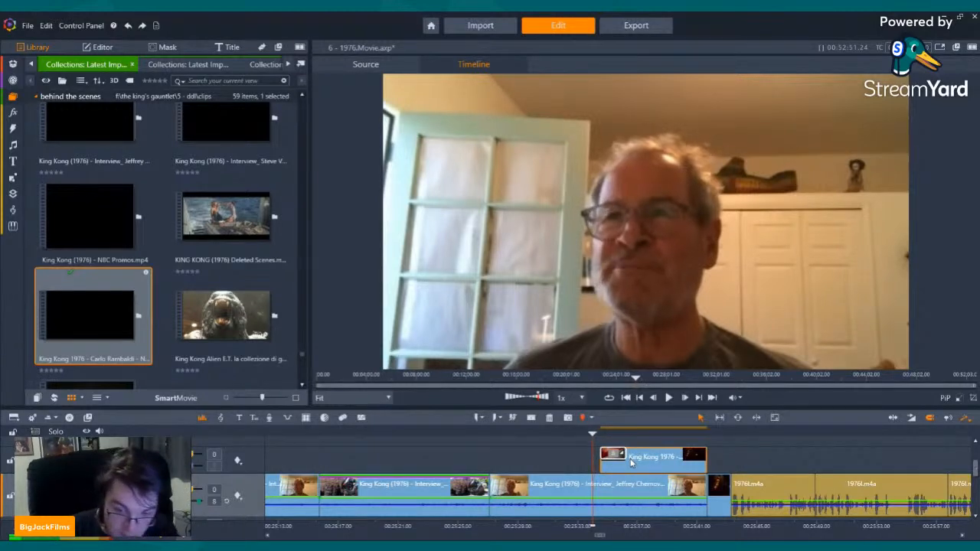
key(Left)
key(Left)
key(Left)
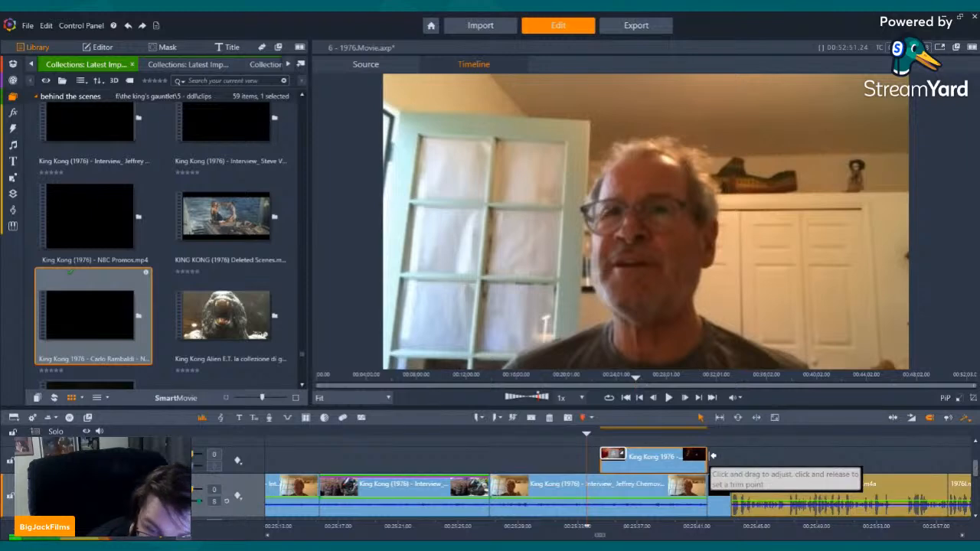
Play the timeline from just before the overlay clip through its end, rechecking the cut into the remaining Non Mechanical Model footage.
key(Left)
key(Left)
key(Left)
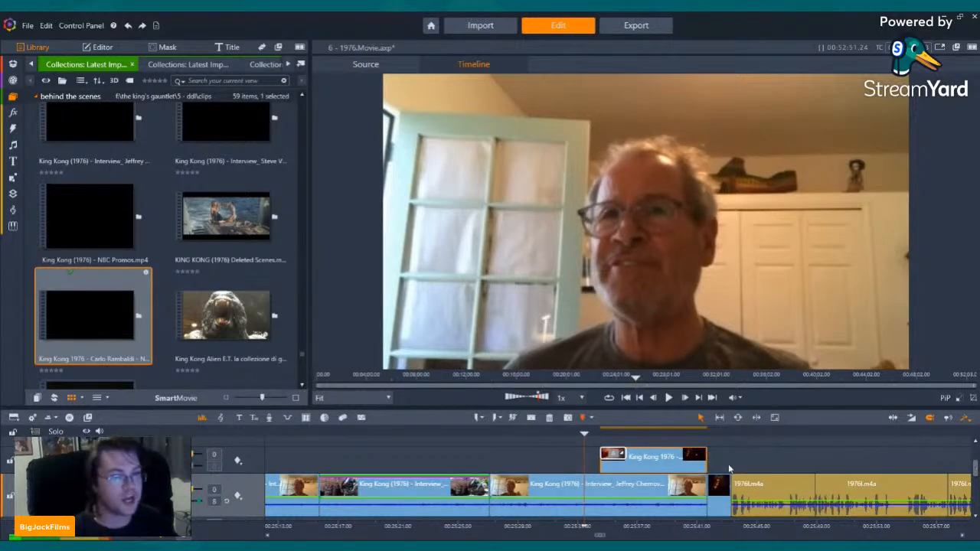
key(Left)
key(Left)
key(Left)
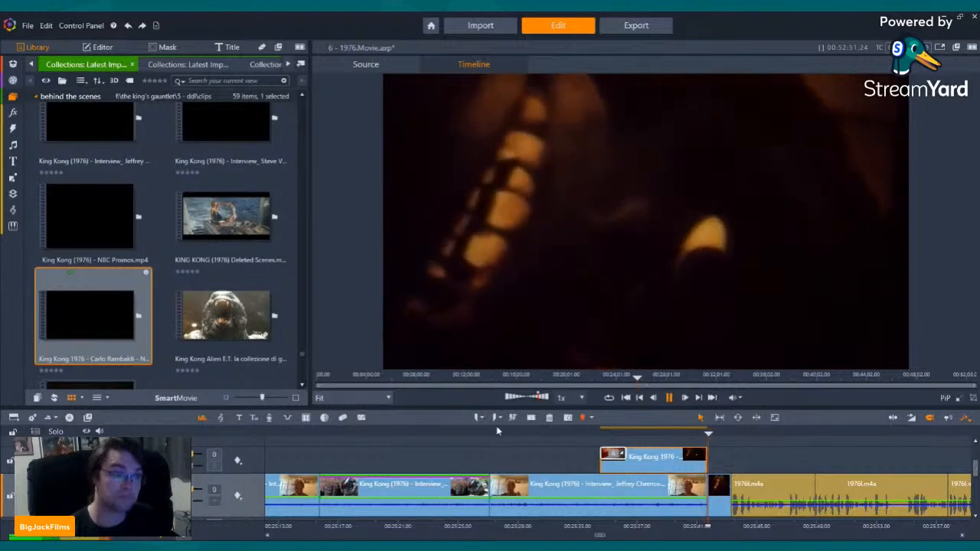
click(686, 433)
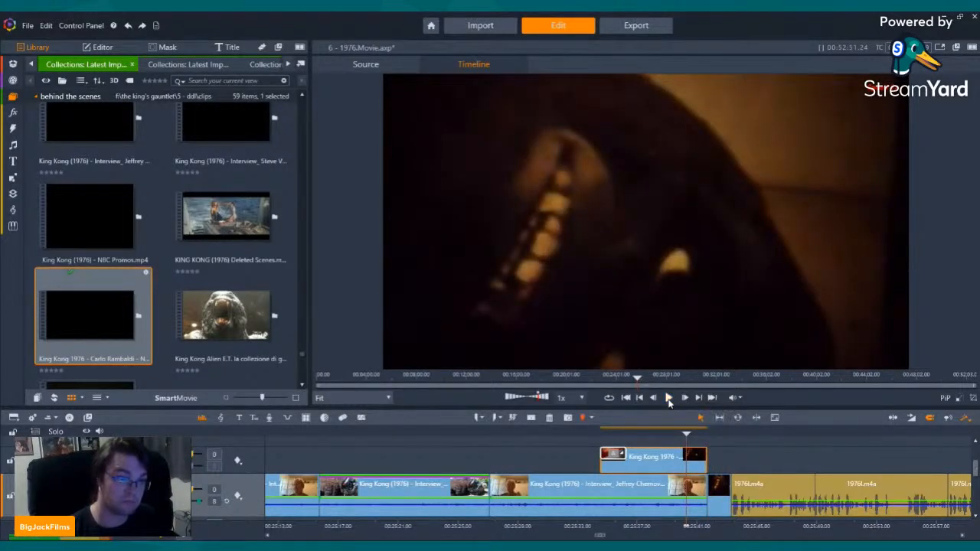
click(668, 402)
click(669, 402)
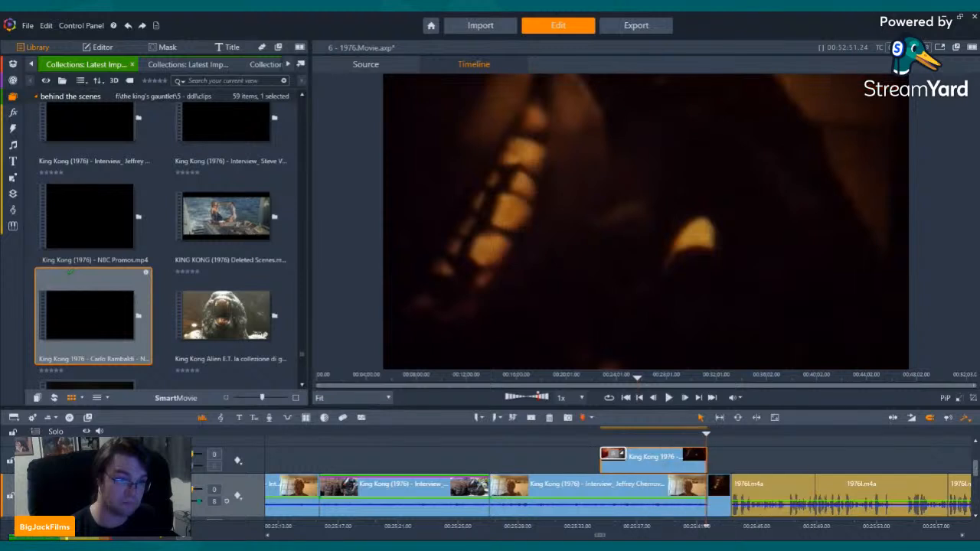
Cut the last two frames off both the interview excerpt and the overlay clip above it, closing the gap before the Non Mechanical Model remainder.
drag(625, 527, 928, 527)
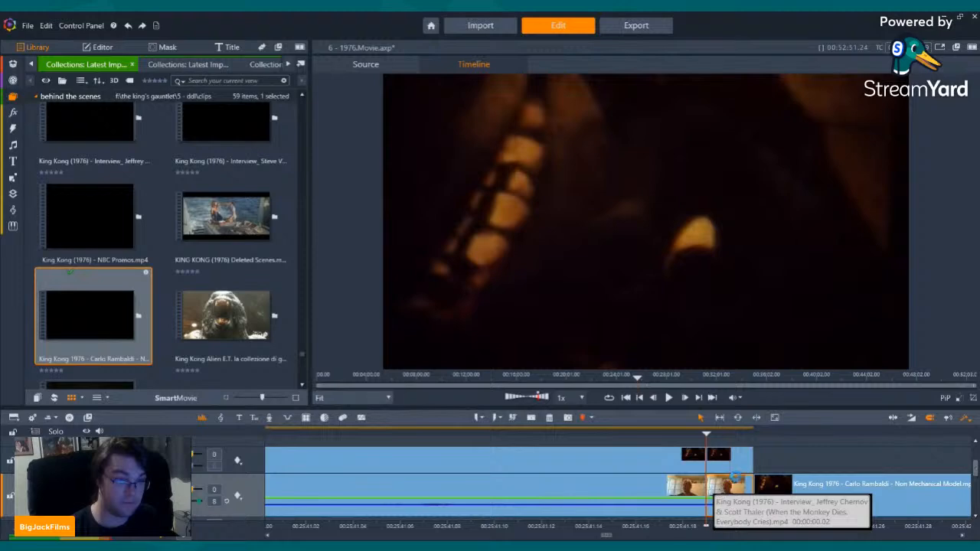
right_click(719, 486)
click(718, 441)
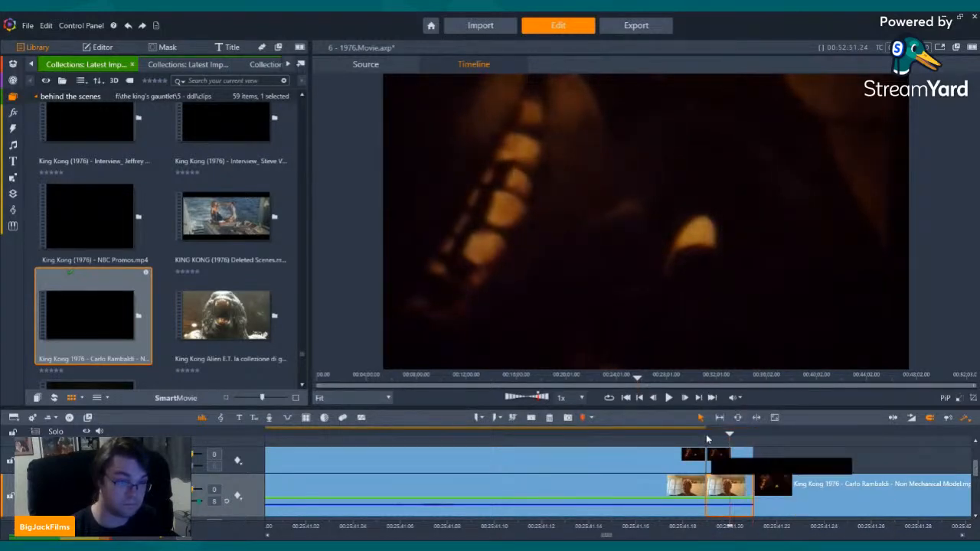
click(550, 419)
drag(663, 463, 701, 499)
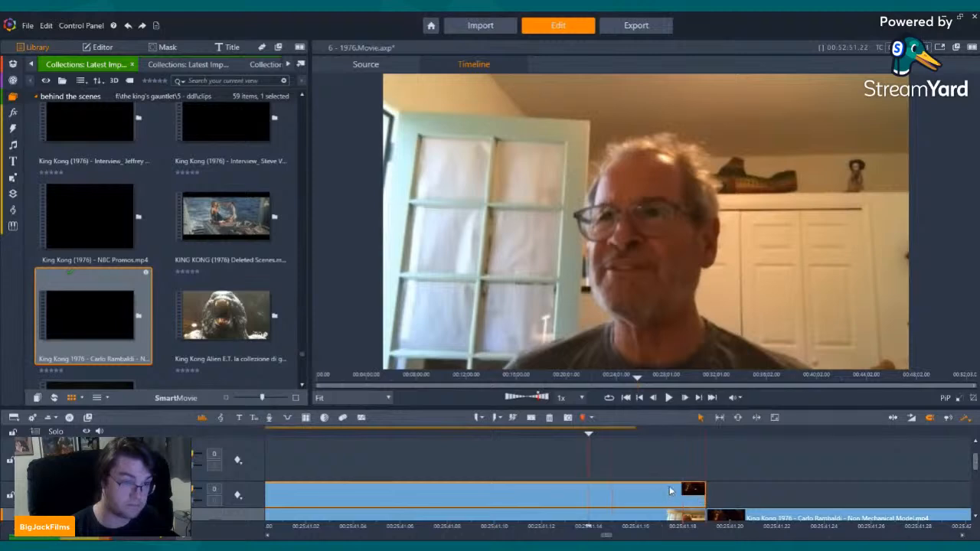
Play the interview section leading into the overlay clip to review its opening transition and trimmed end.
click(640, 398)
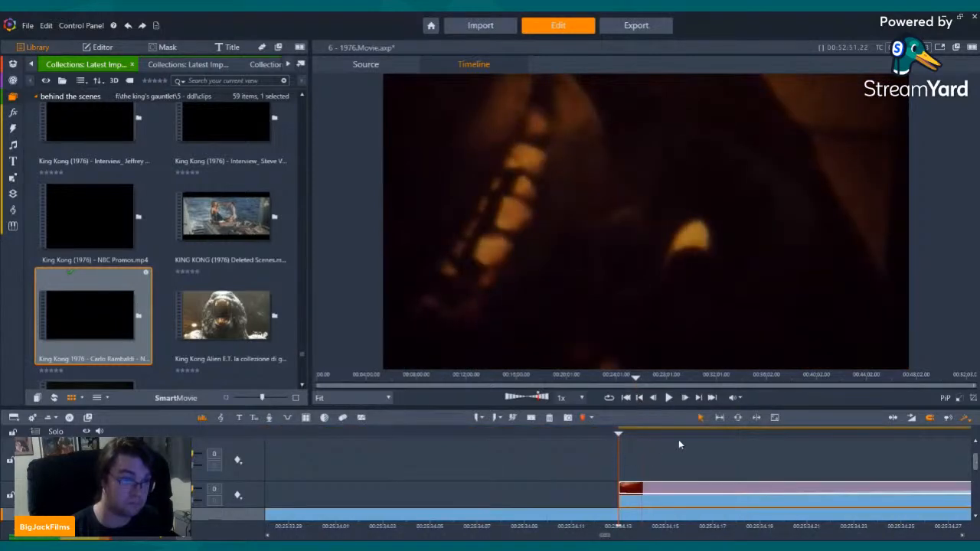
key(Left)
key(Left)
scroll(704, 524, down, 3)
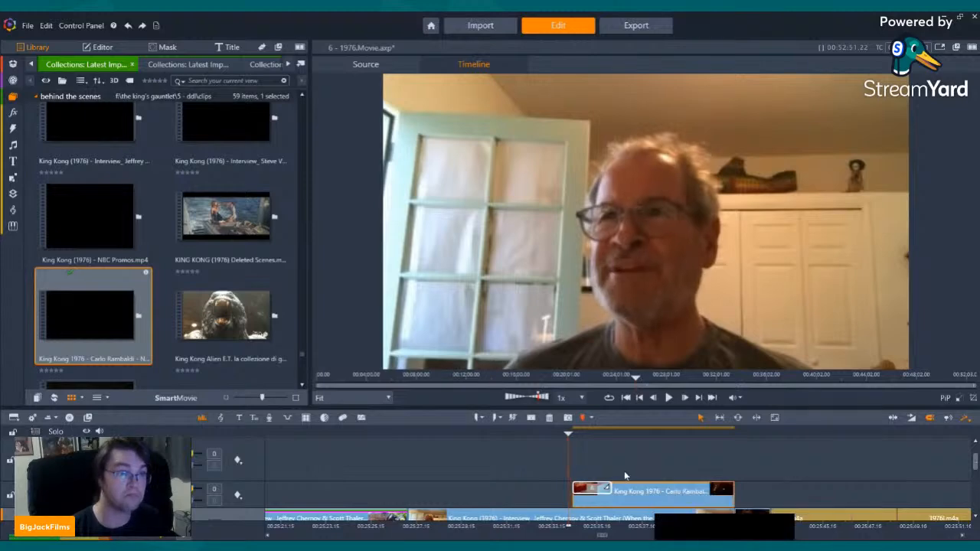
click(425, 435)
click(300, 435)
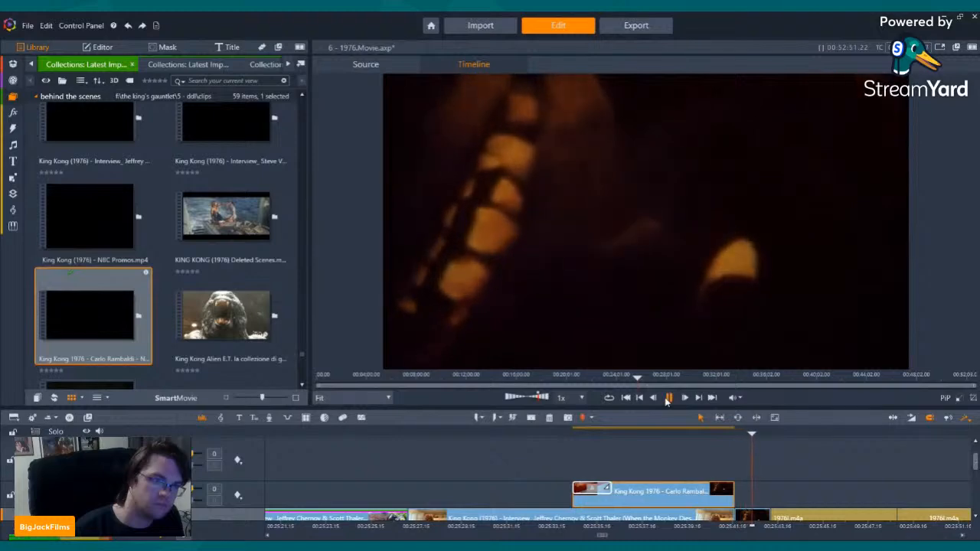
Replay the sequence from the archival photo transition before the interview, then return to the start of the last interview excerpt.
click(640, 400)
click(640, 400)
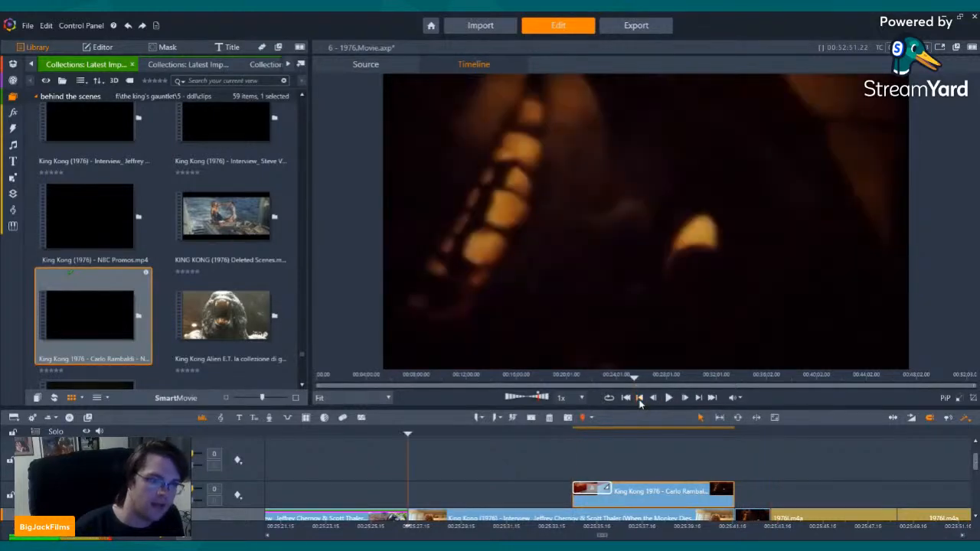
click(640, 399)
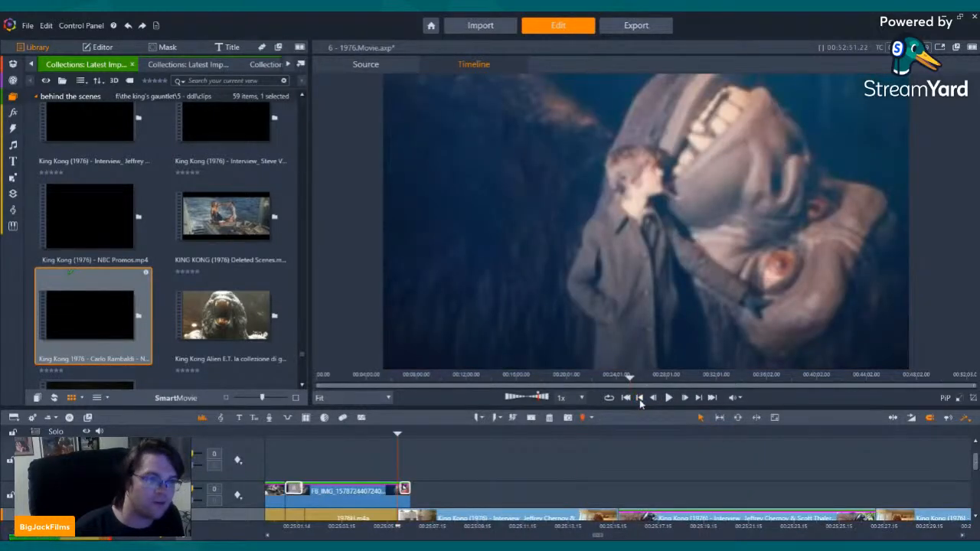
click(640, 399)
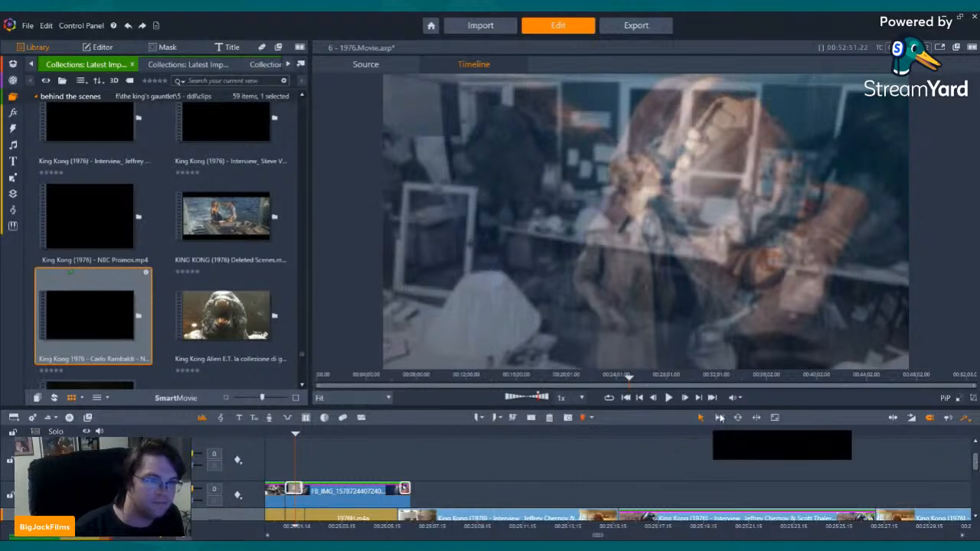
click(668, 398)
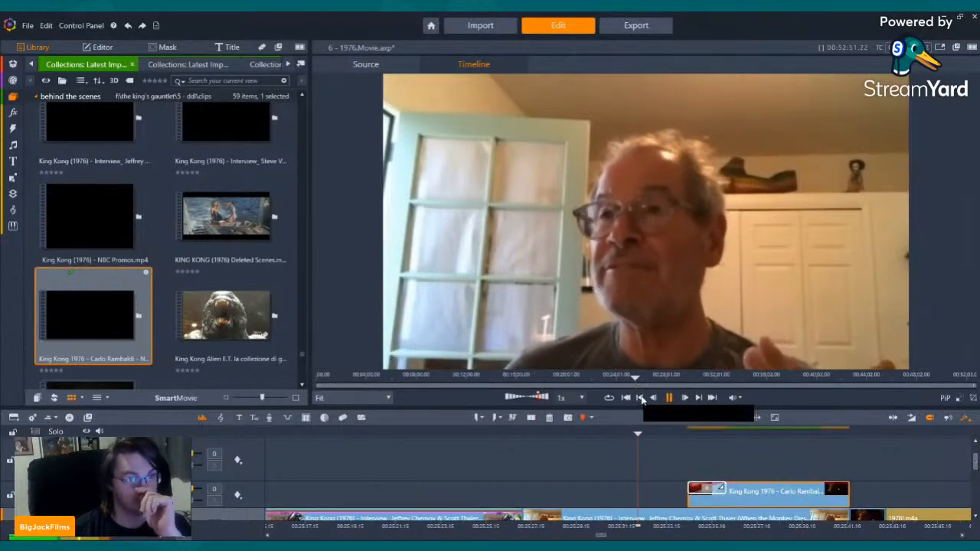
click(641, 398)
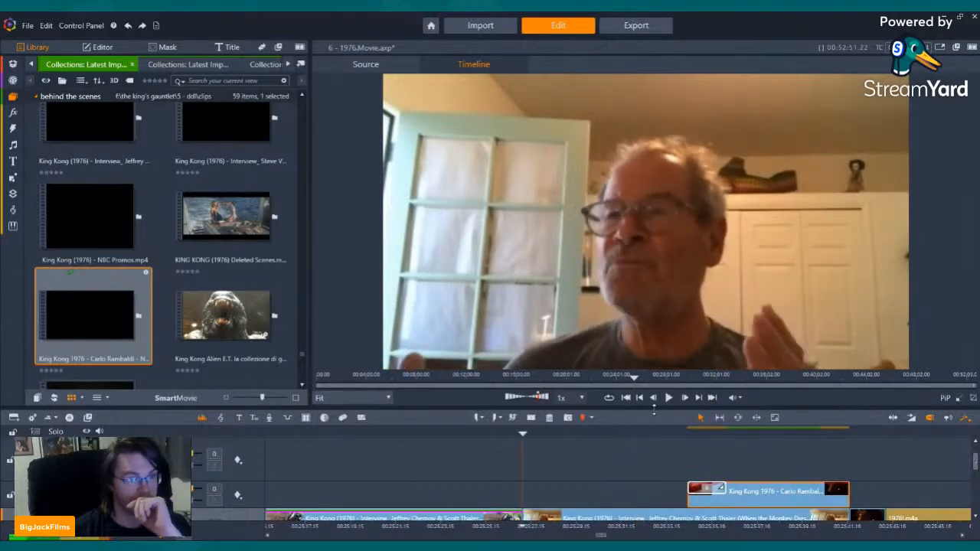
Search the library's behind the scenes and props clips for footage to cover the last interview excerpt.
click(193, 64)
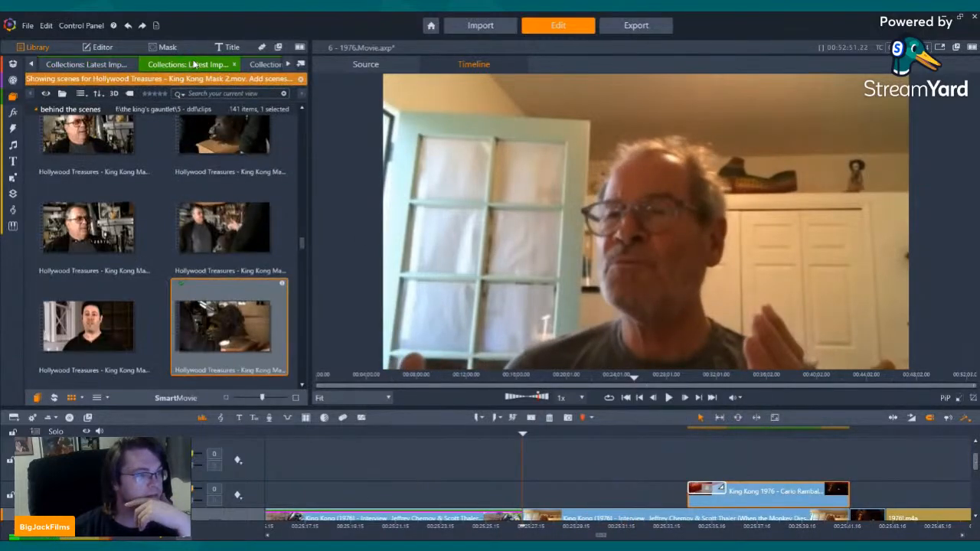
click(107, 65)
scroll(267, 224, down, 10)
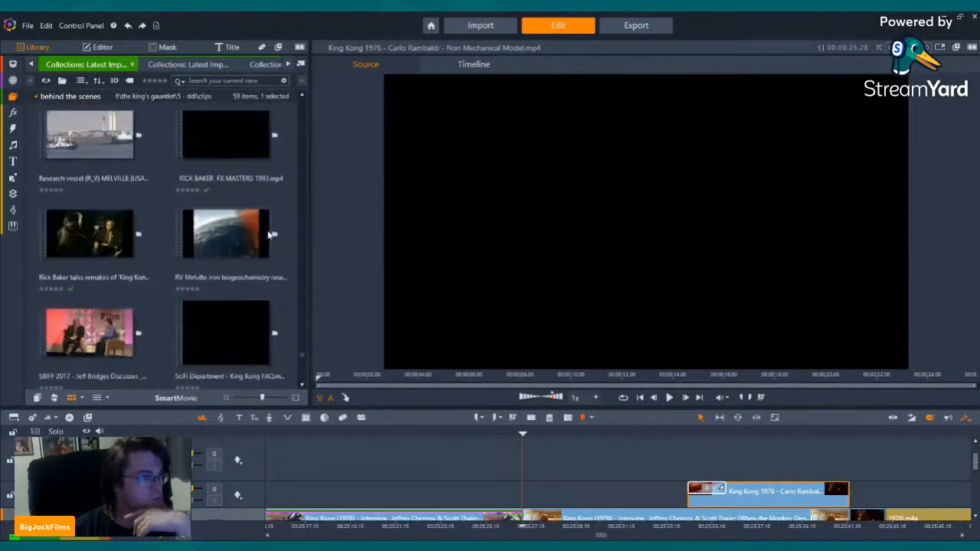
scroll(268, 235, down, 8)
scroll(269, 235, up, 2)
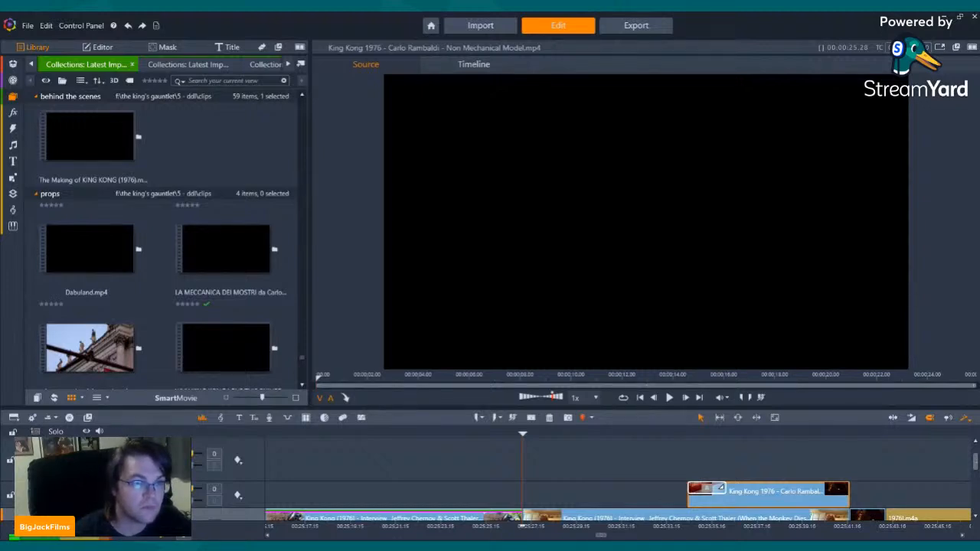
Browse the styrofoam kong photo folder, previewing shots of the fallen ape for covering the last interview excerpt.
drag(2, 153, 245, 151)
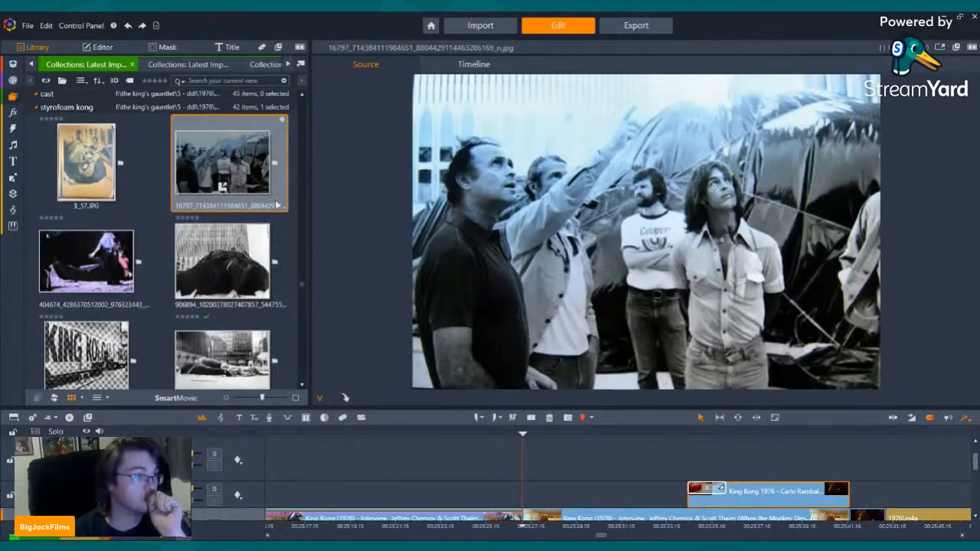
click(255, 244)
scroll(230, 245, down, 5)
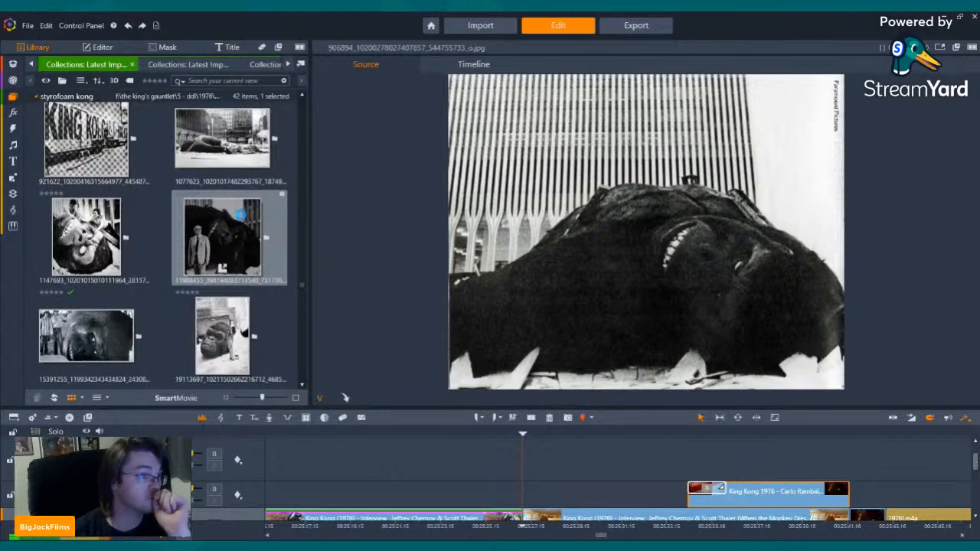
click(240, 215)
click(65, 227)
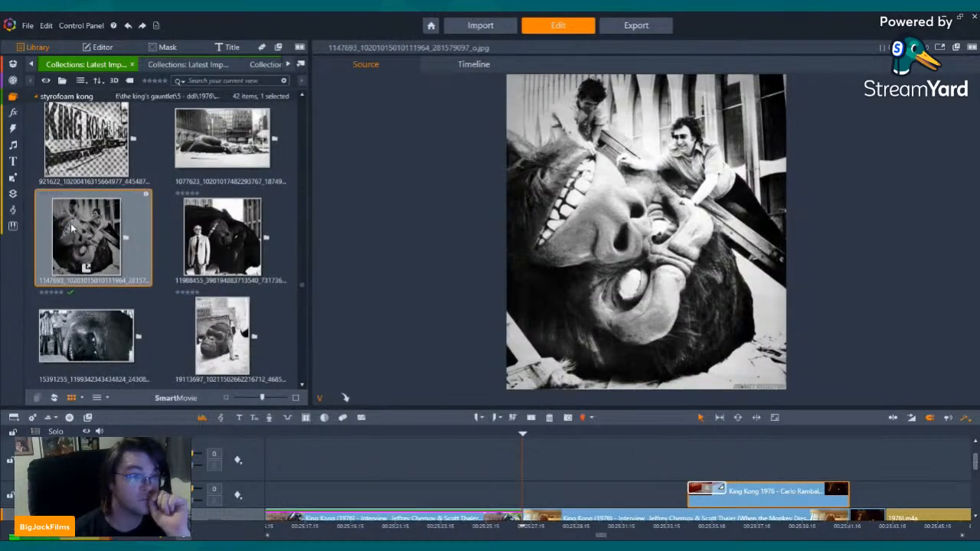
scroll(81, 218, down, 3)
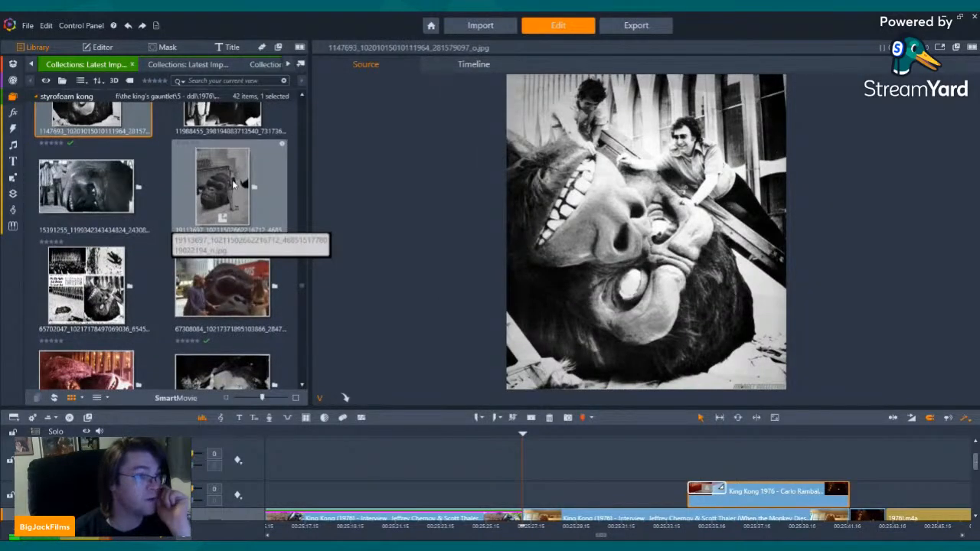
click(218, 269)
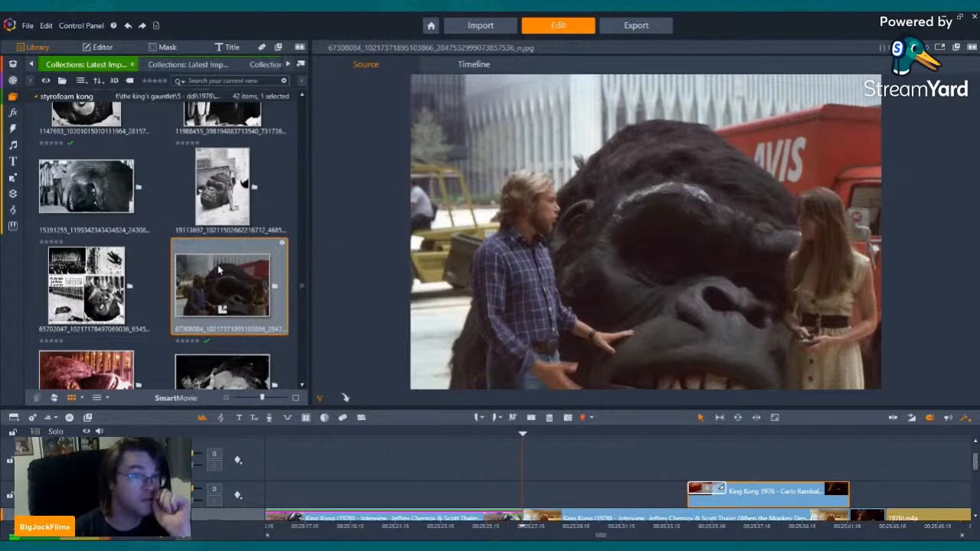
scroll(219, 270, down, 10)
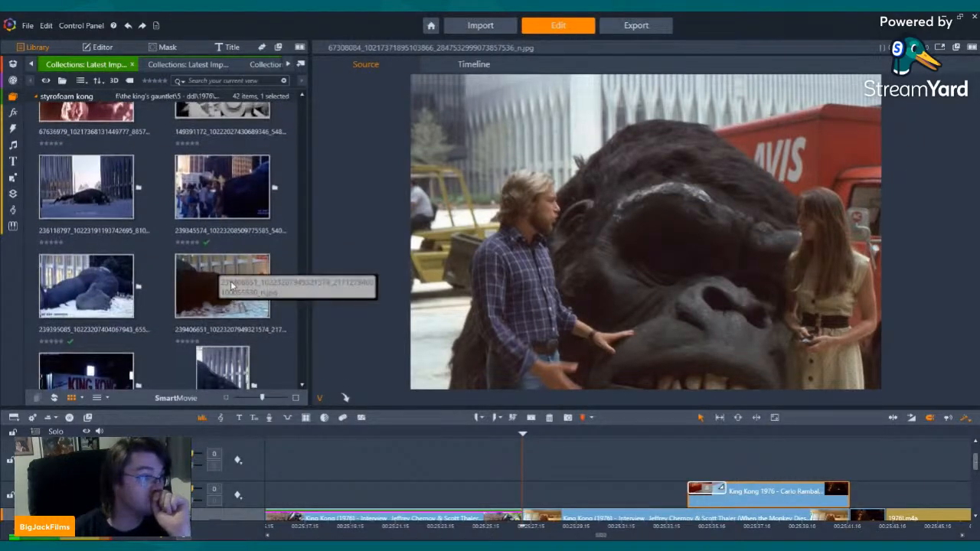
click(234, 175)
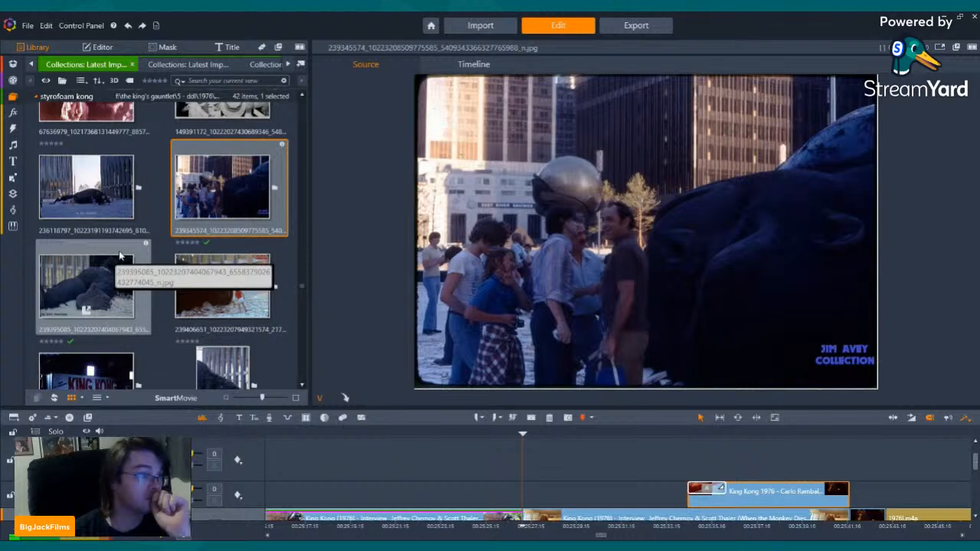
click(114, 254)
scroll(146, 222, down, 5)
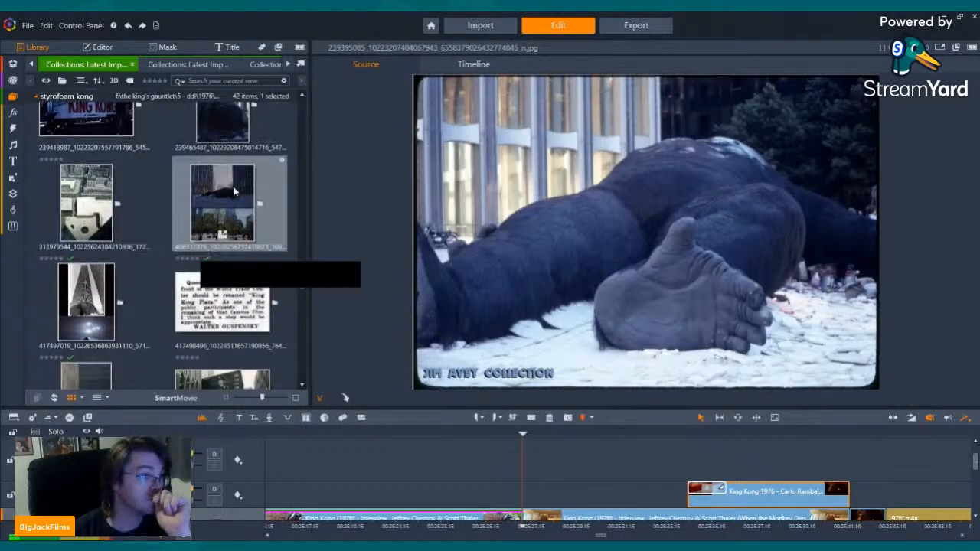
scroll(241, 195, down, 4)
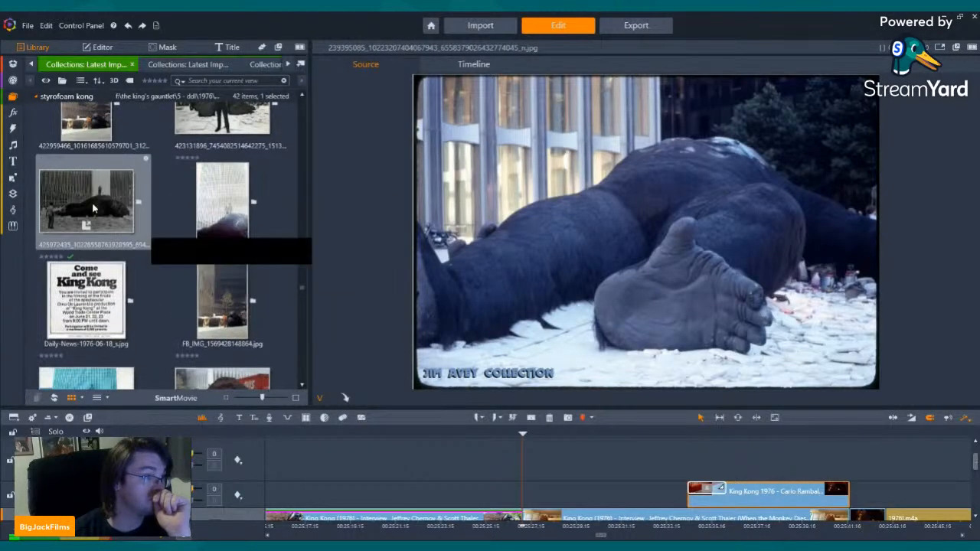
click(92, 205)
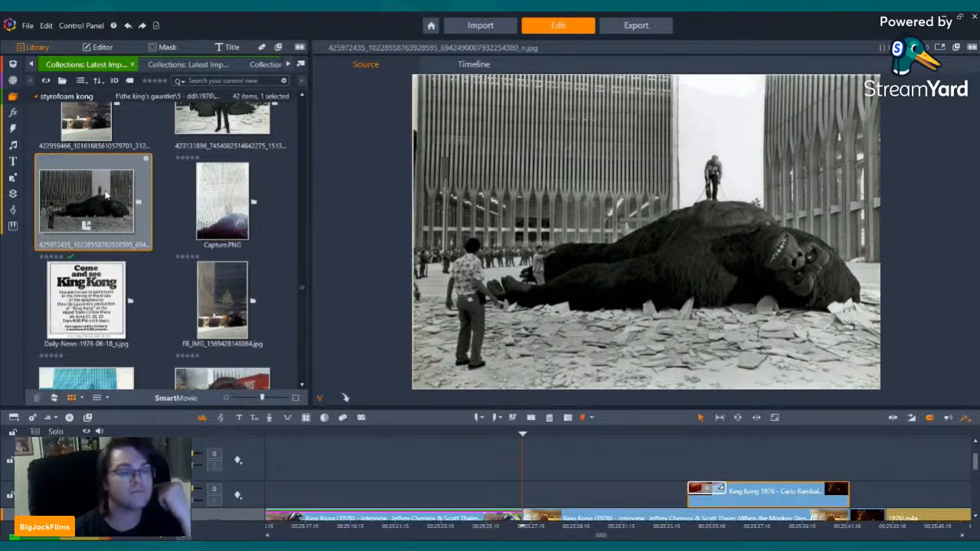
Preview the remaining styrofoam kong photos, including the police officer, crane and fg.jpg pictures, up to the folder's end.
scroll(114, 195, down, 3)
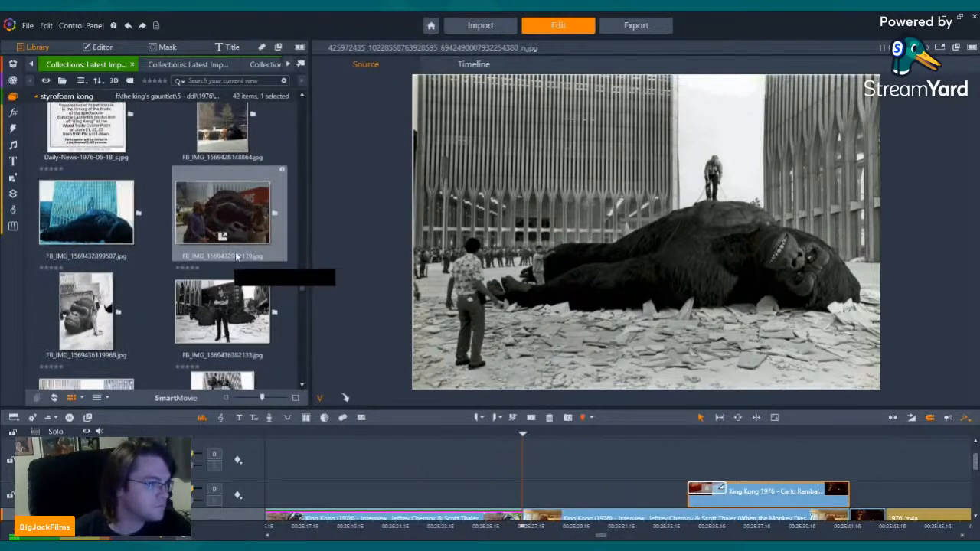
click(226, 221)
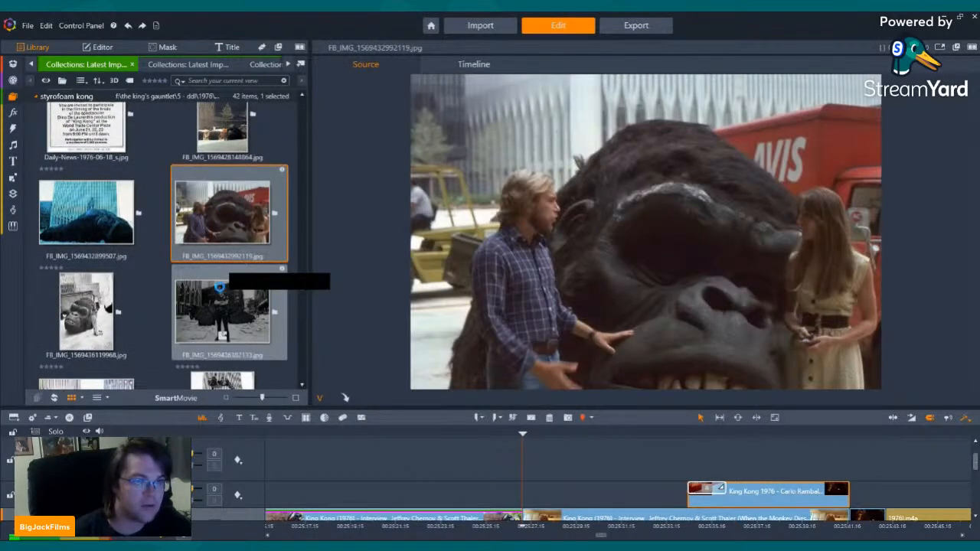
click(221, 289)
scroll(232, 295, down, 2)
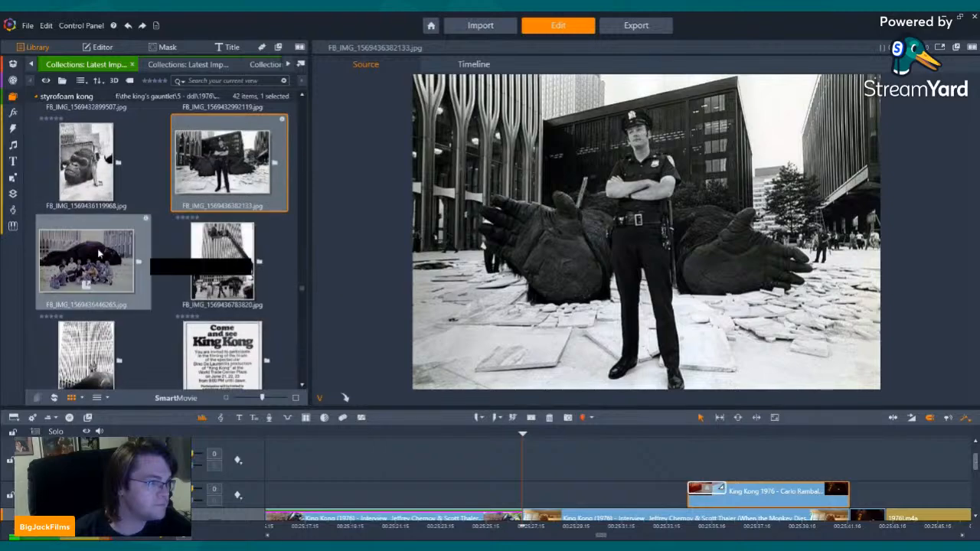
click(261, 240)
scroll(234, 300, down, 2)
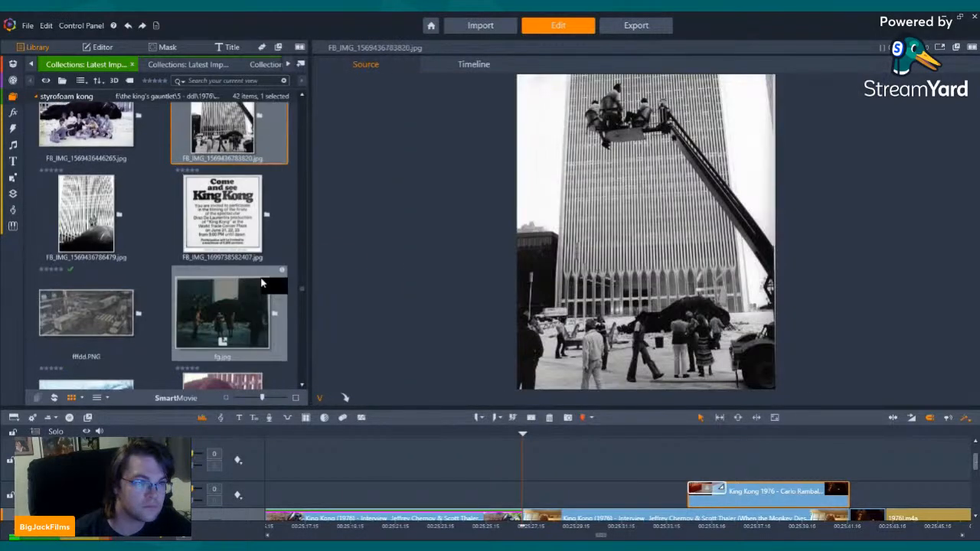
click(235, 300)
scroll(237, 306, down, 5)
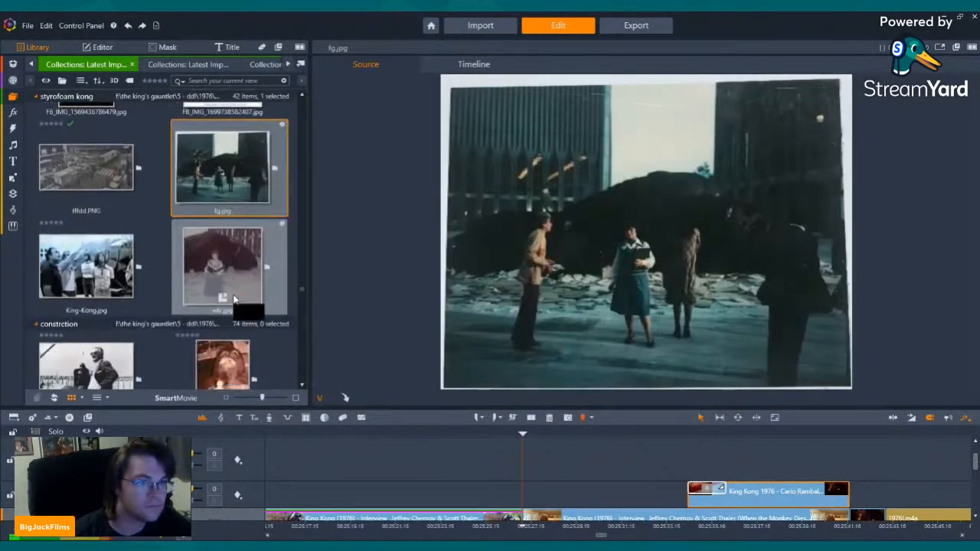
Place FB_IMG_1569432992119.jpg on the overlay track across the start of the last interview excerpt, with opening and closing transitions.
scroll(255, 310, up, 4)
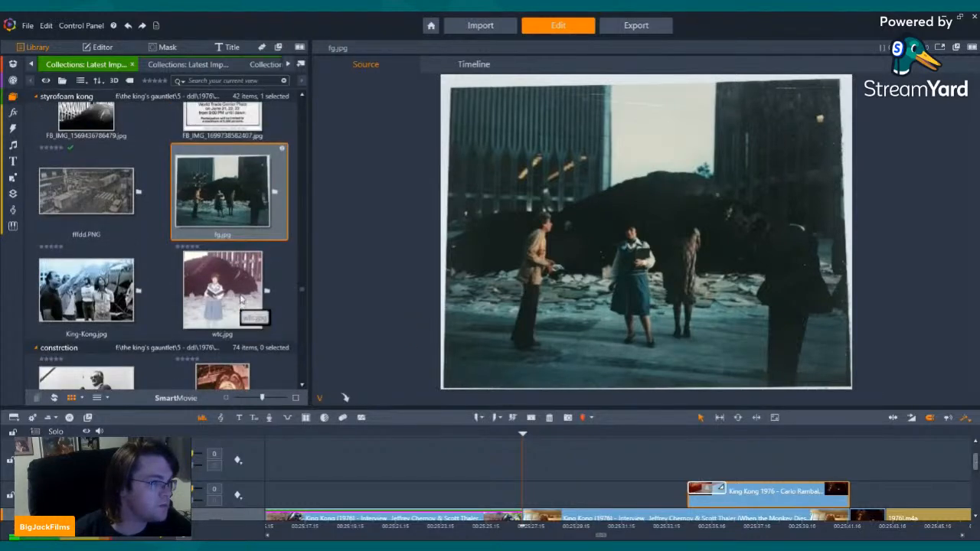
scroll(241, 299, up, 5)
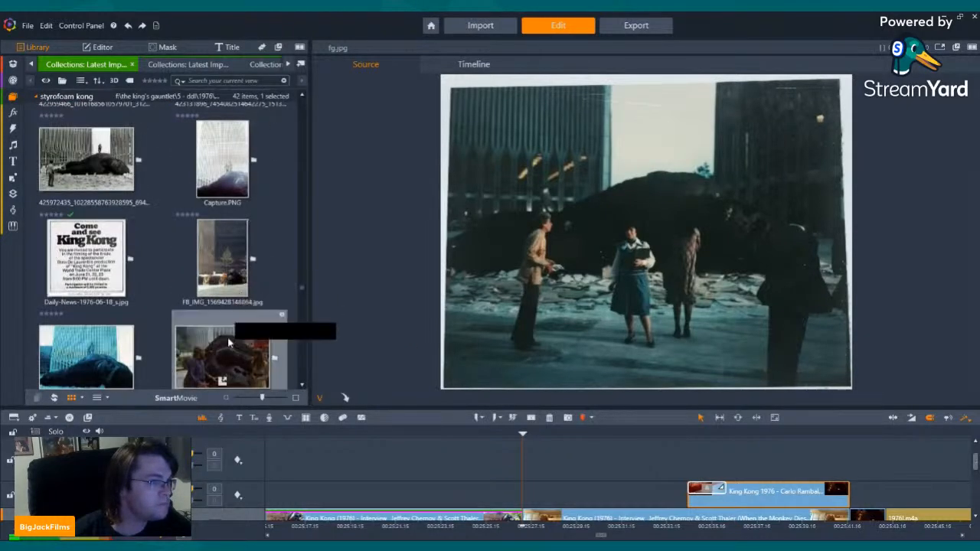
click(227, 341)
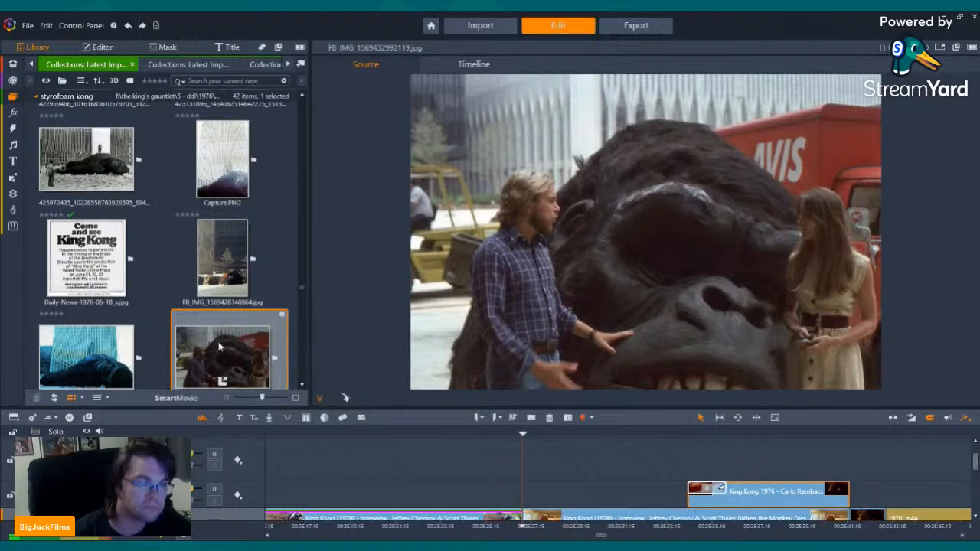
drag(220, 346, 512, 487)
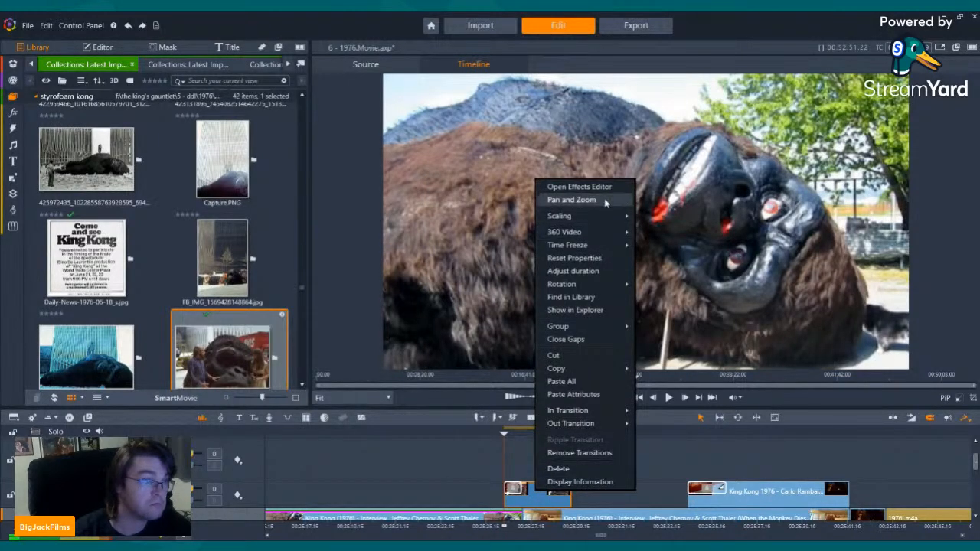
Look back through the styrofoam kong photos for another picture to follow the one just placed.
click(227, 239)
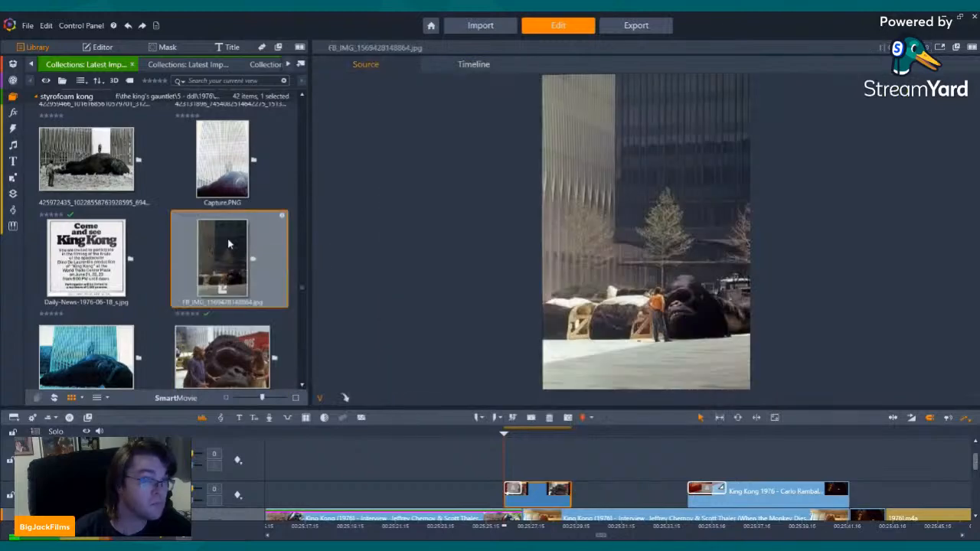
scroll(222, 268, up, 5)
scroll(222, 280, up, 10)
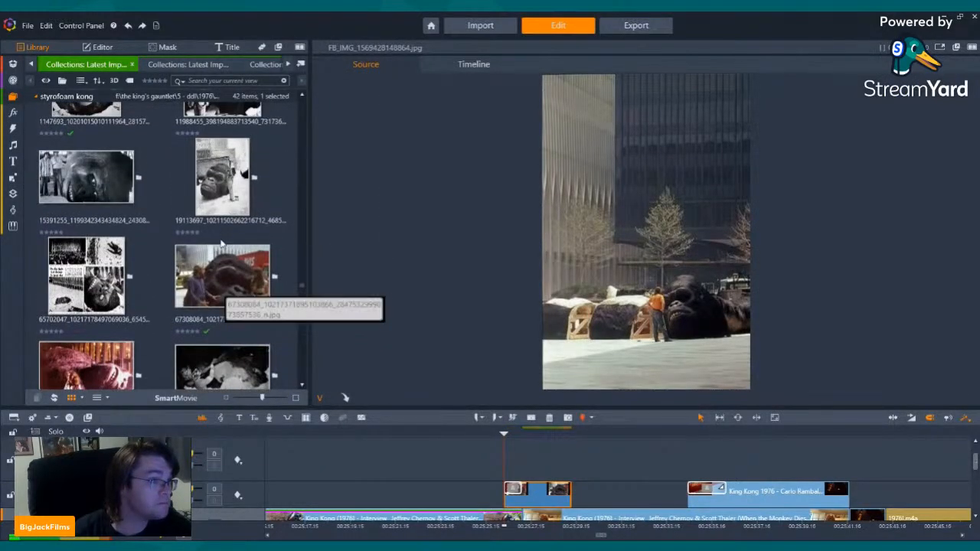
scroll(224, 260, up, 10)
scroll(221, 258, up, 5)
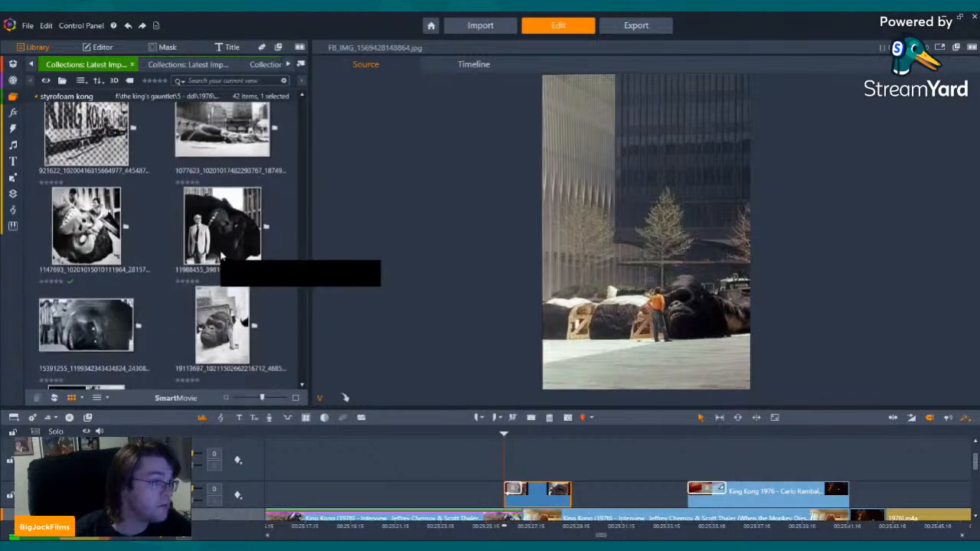
scroll(222, 260, down, 10)
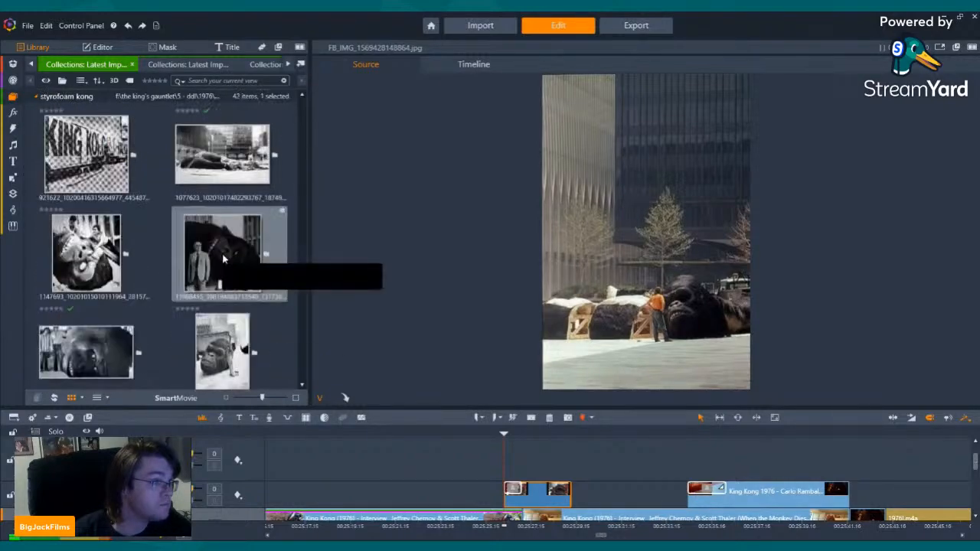
scroll(144, 222, up, 10)
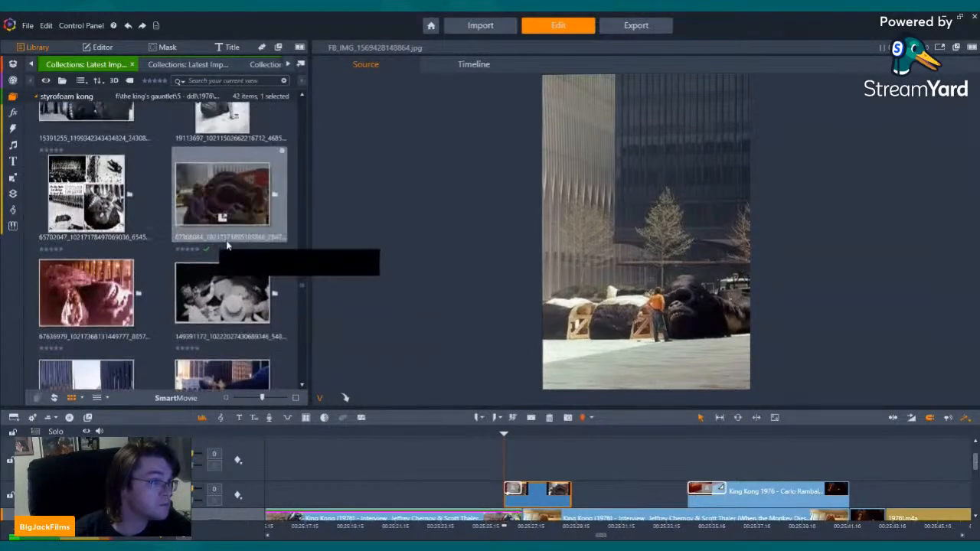
Play the sequence across the newly placed photo to review its transitions and timing over the interview.
click(597, 471)
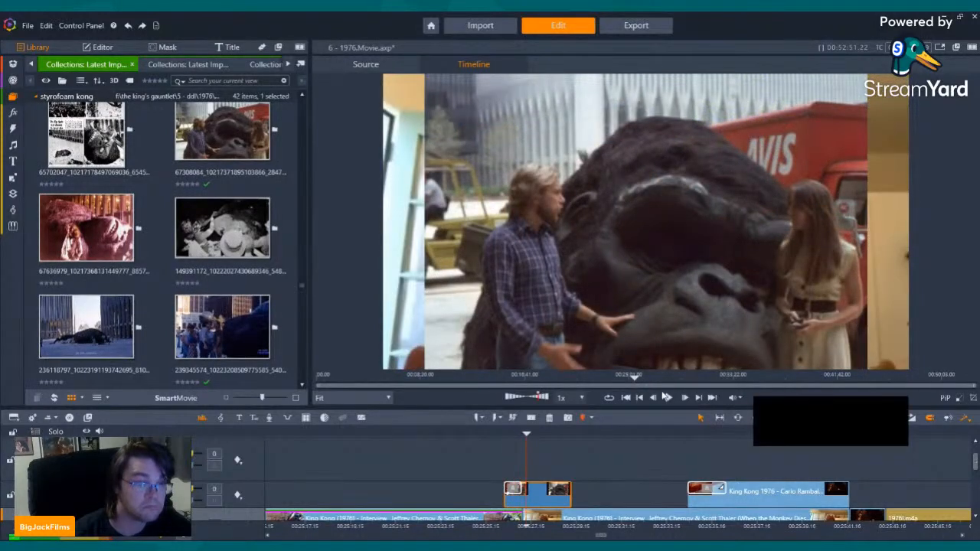
click(666, 397)
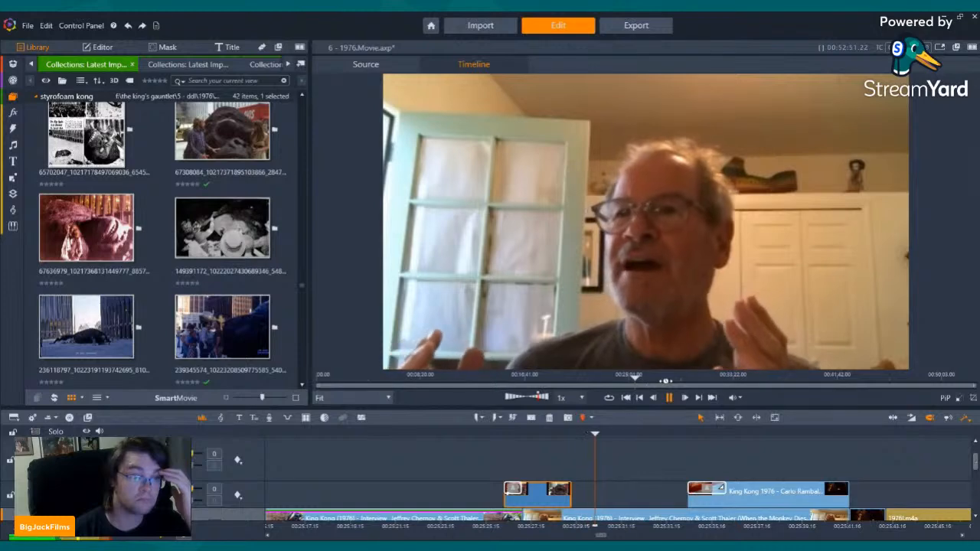
click(666, 380)
Apply Pan and Zoom to the FB_IMG_1569432992119.jpg photo above the start of the last interview excerpt.
click(551, 492)
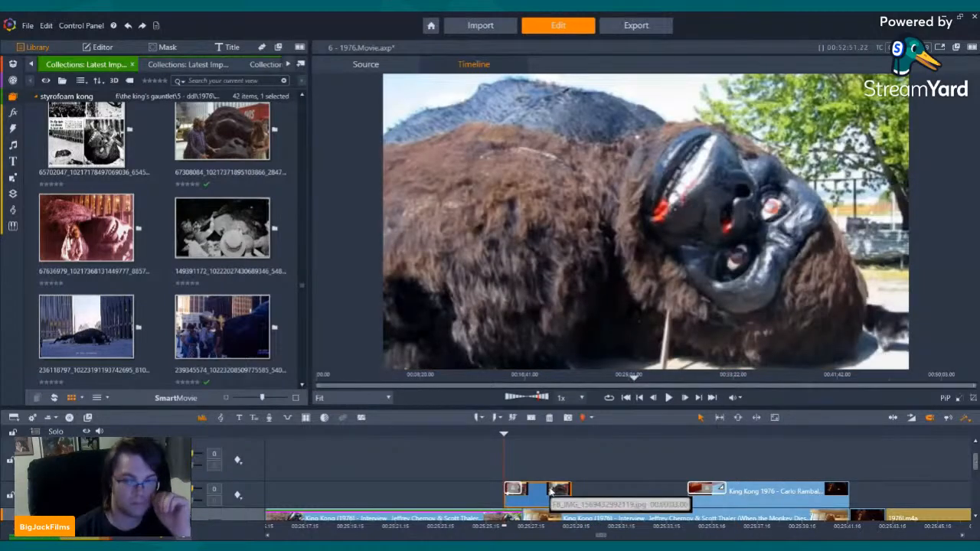
right_click(550, 492)
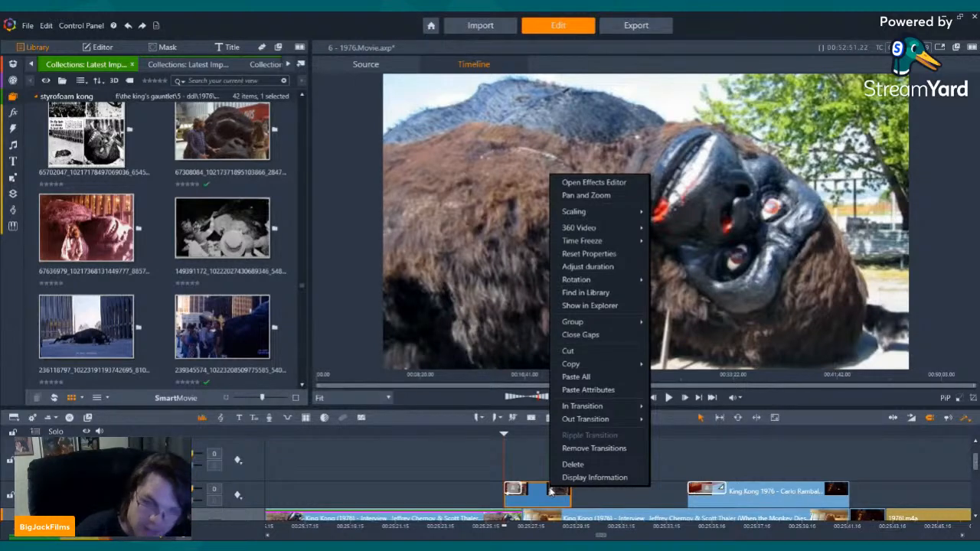
click(604, 196)
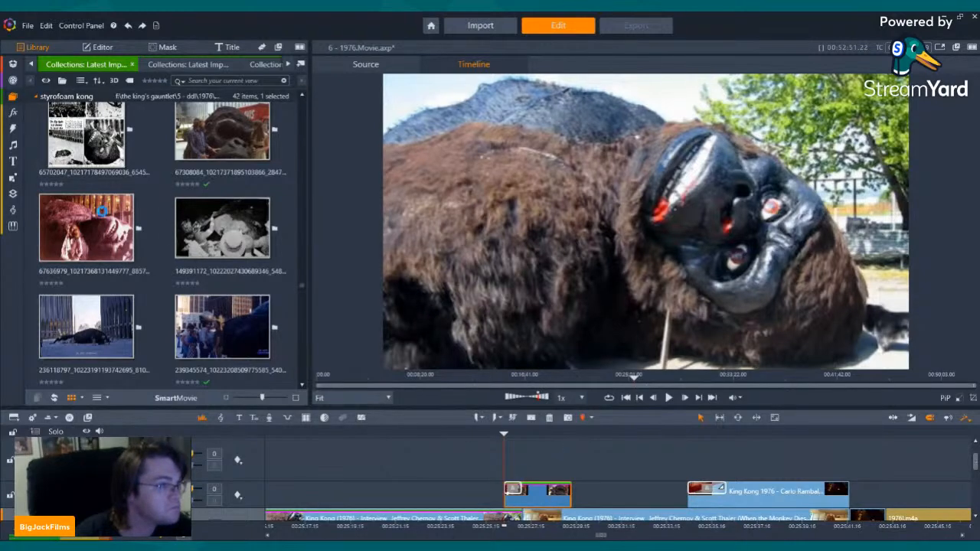
Preview the individual photos in the styrofoam kong collection for another picture to cover the interview.
click(101, 211)
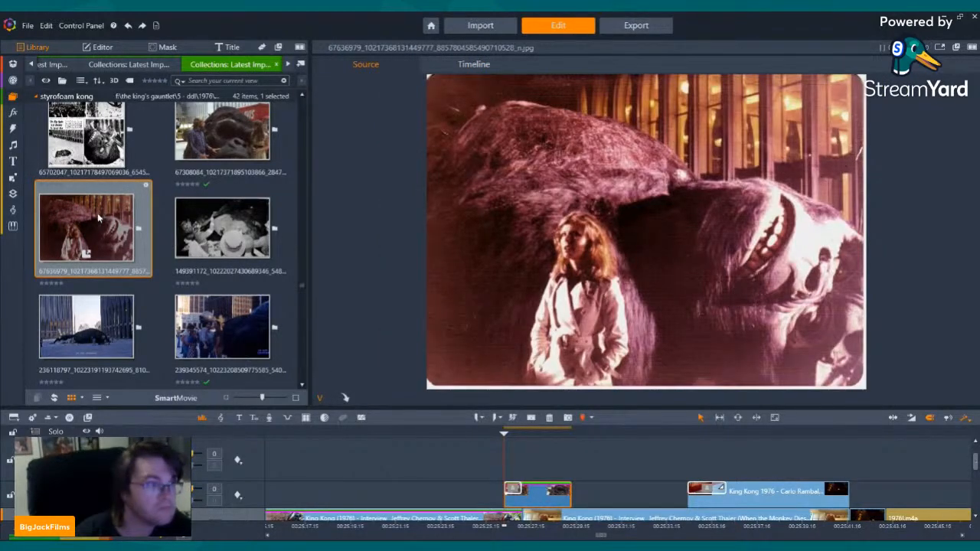
scroll(98, 230, up, 2)
click(100, 274)
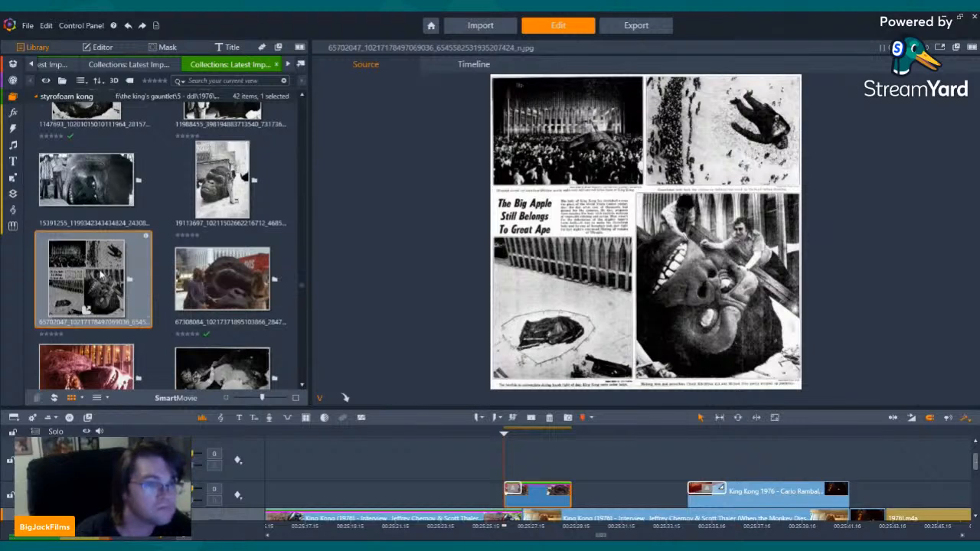
scroll(99, 274, up, 3)
click(107, 225)
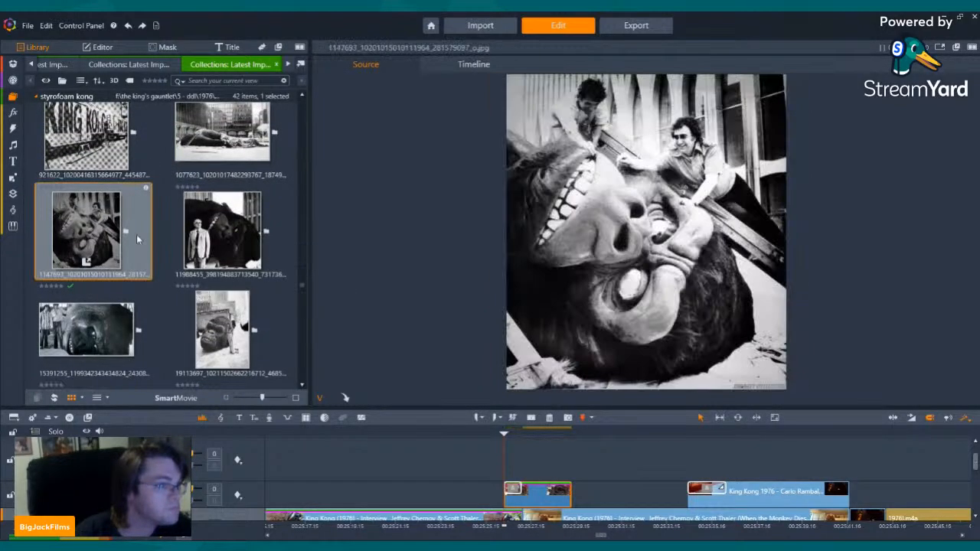
scroll(136, 234, up, 3)
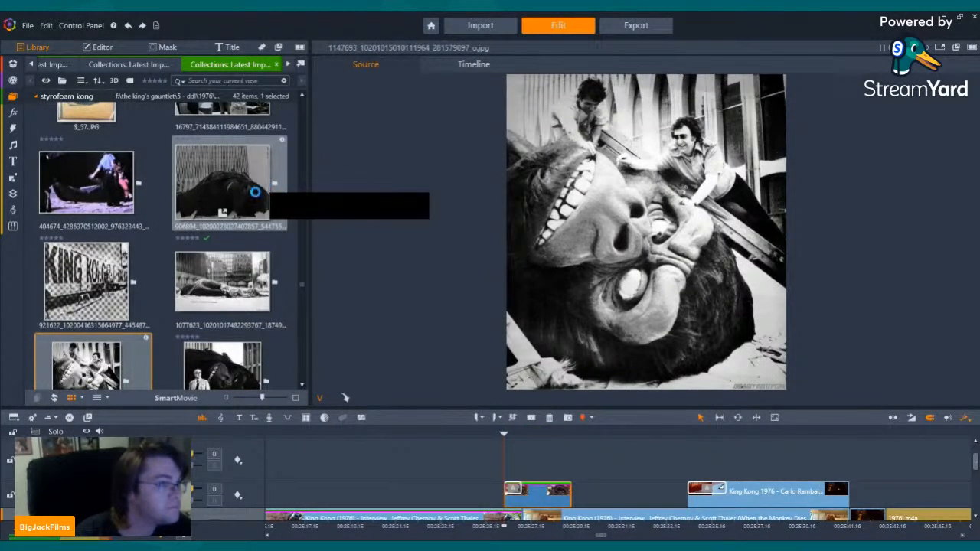
click(255, 192)
scroll(253, 230, down, 2)
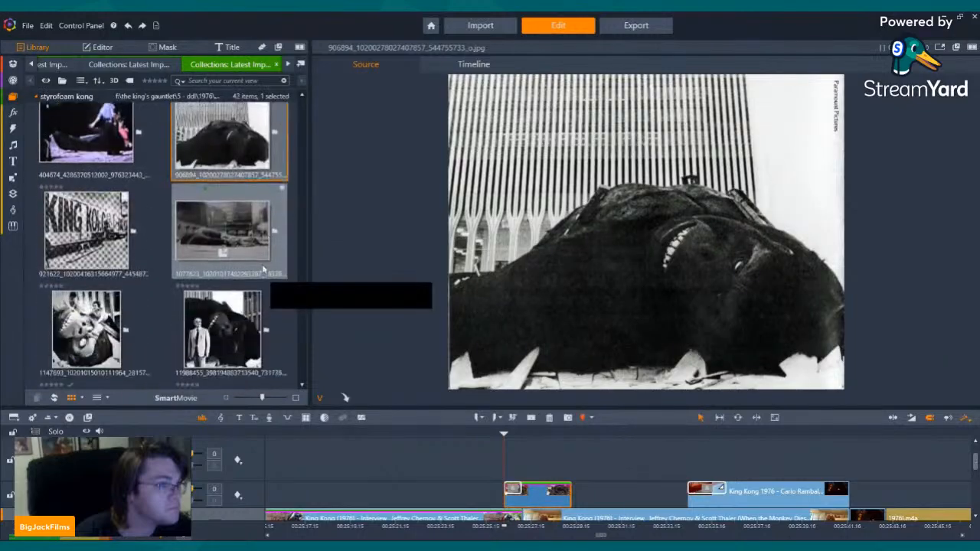
scroll(262, 269, down, 5)
scroll(257, 273, down, 5)
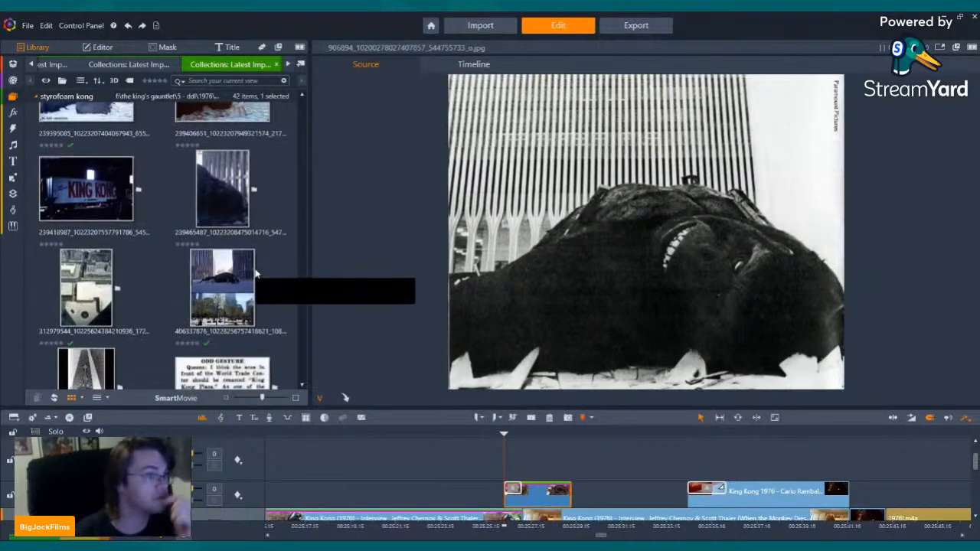
scroll(256, 271, down, 3)
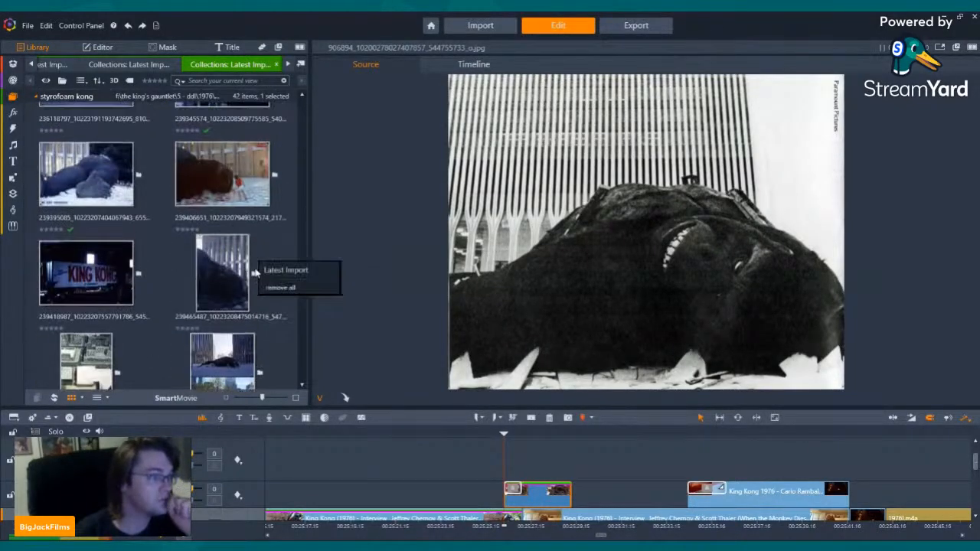
scroll(247, 266, down, 5)
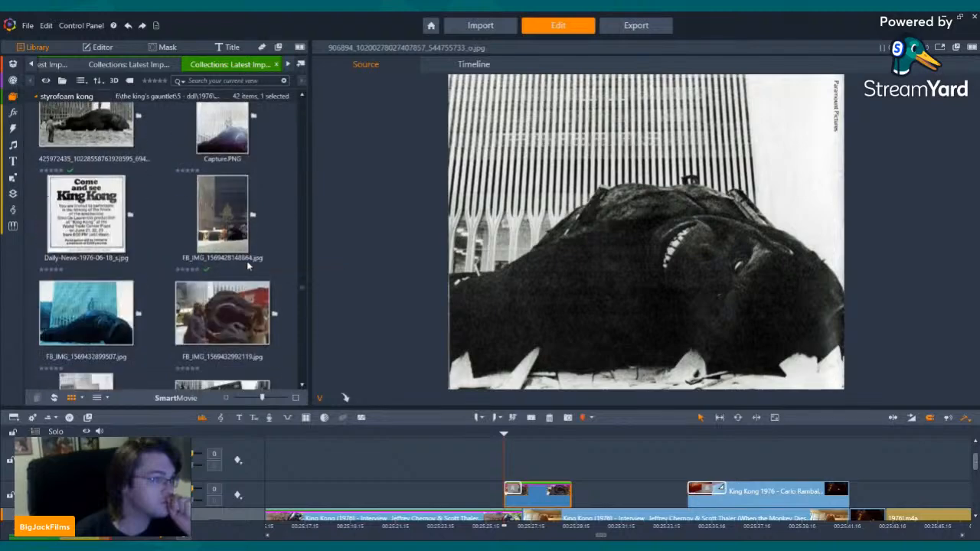
Check the frame inside the FB_IMG_1569432992119.jpg photo on the timeline, and browse the remaining styrofoam kong and constrction pictures.
scroll(392, 472, right, 5)
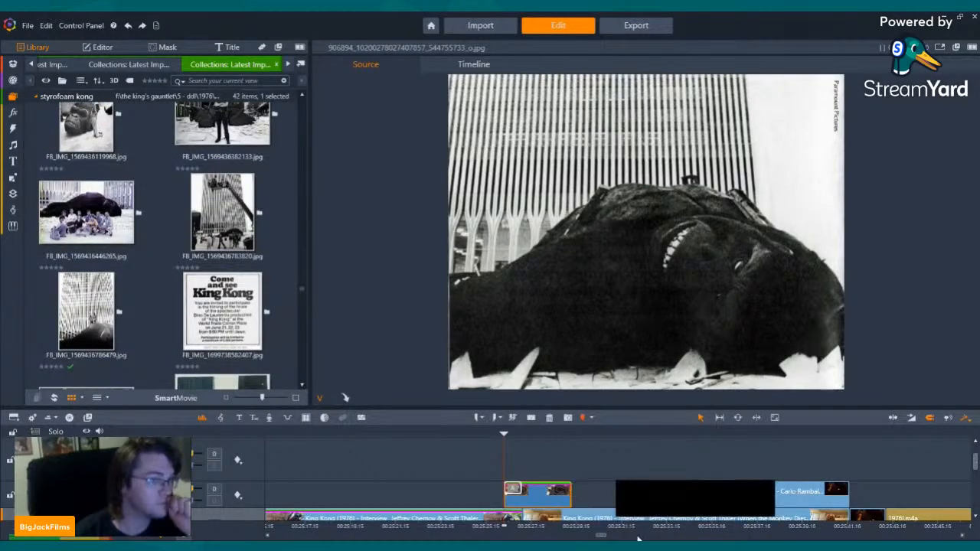
click(392, 472)
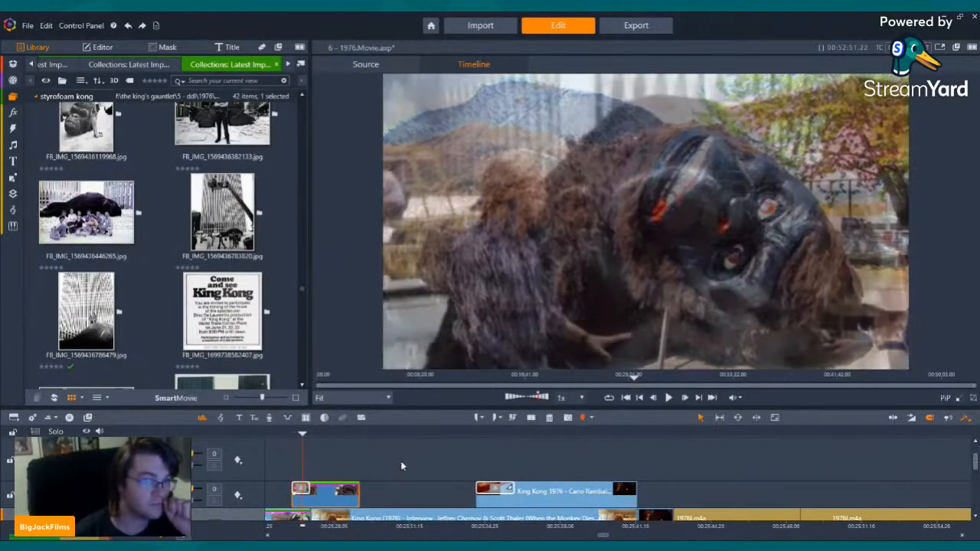
scroll(236, 273, down, 3)
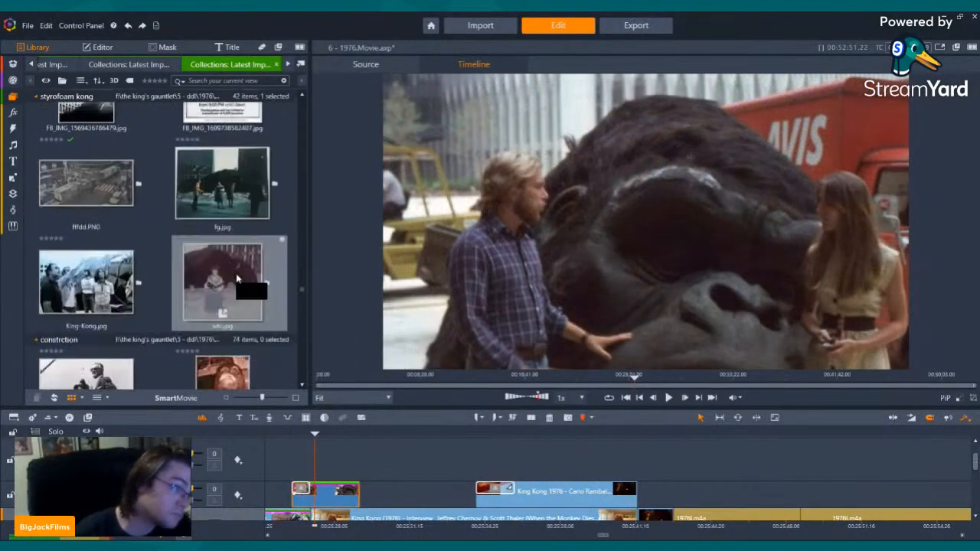
scroll(236, 274, down, 8)
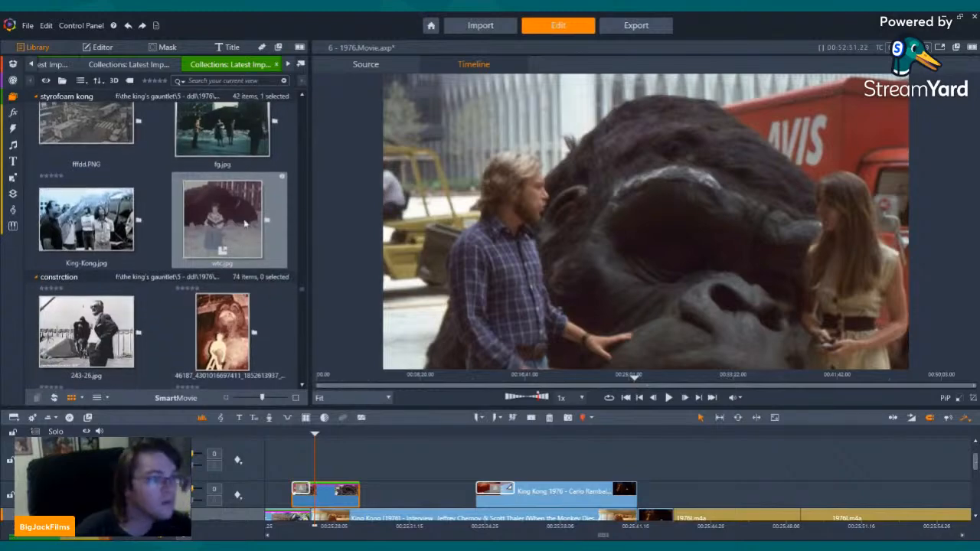
scroll(240, 214, down, 8)
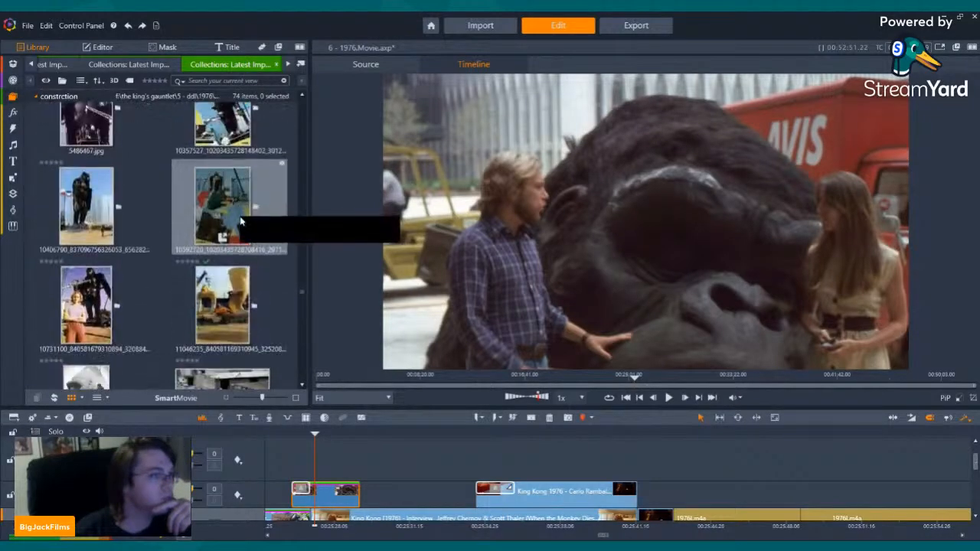
scroll(241, 222, down, 10)
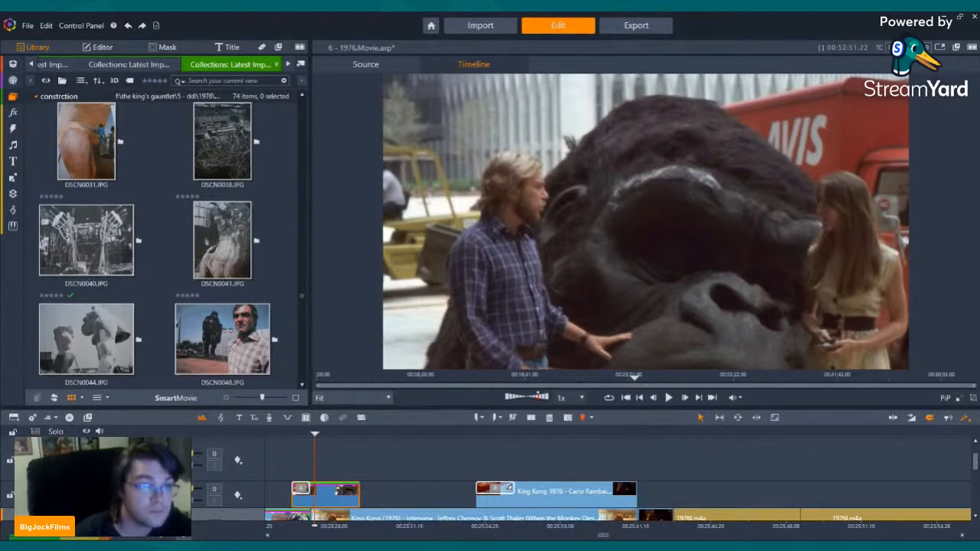
Examine the styrofoam collection in the hand folder, previewing the overhead crowd shots, the magazine spread and the Kong head close-up.
click(184, 97)
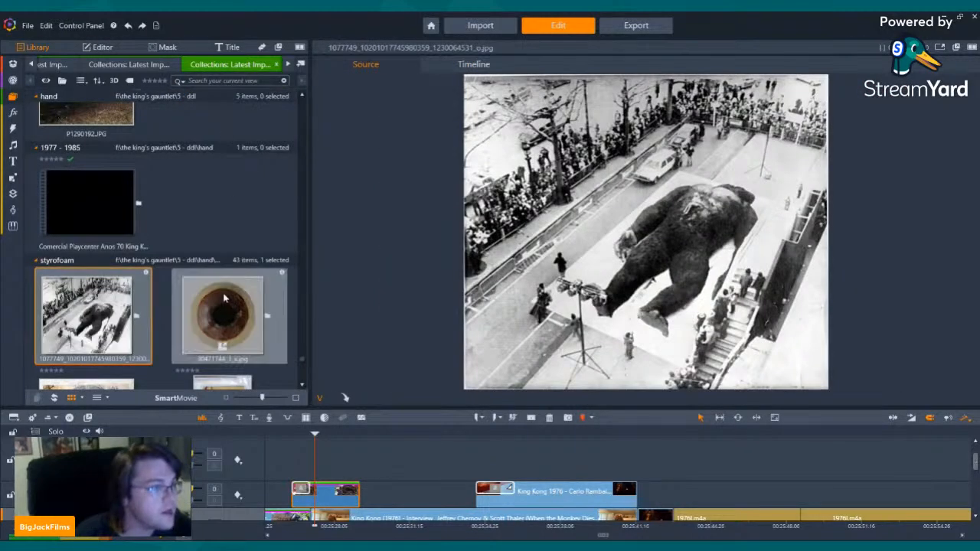
scroll(220, 237, down, 5)
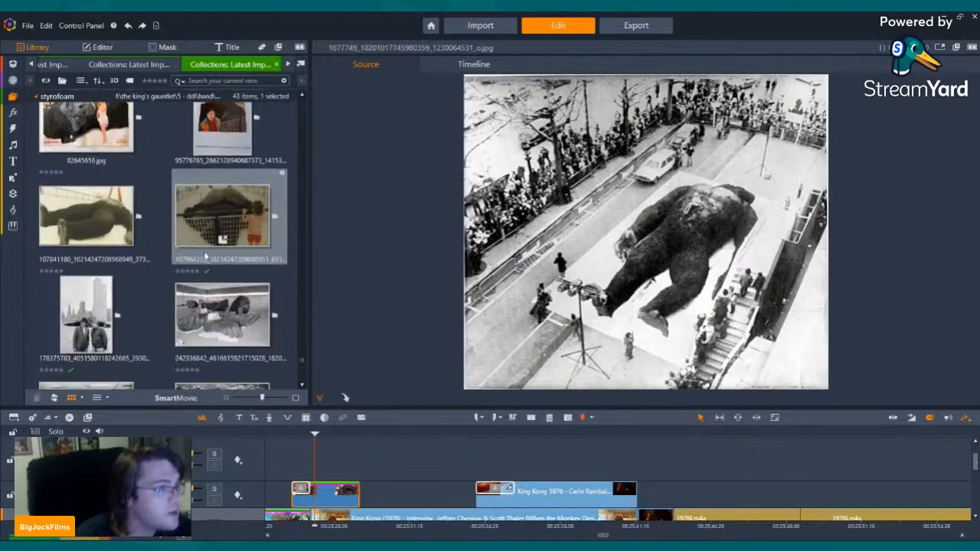
scroll(114, 260, up, 2)
click(95, 258)
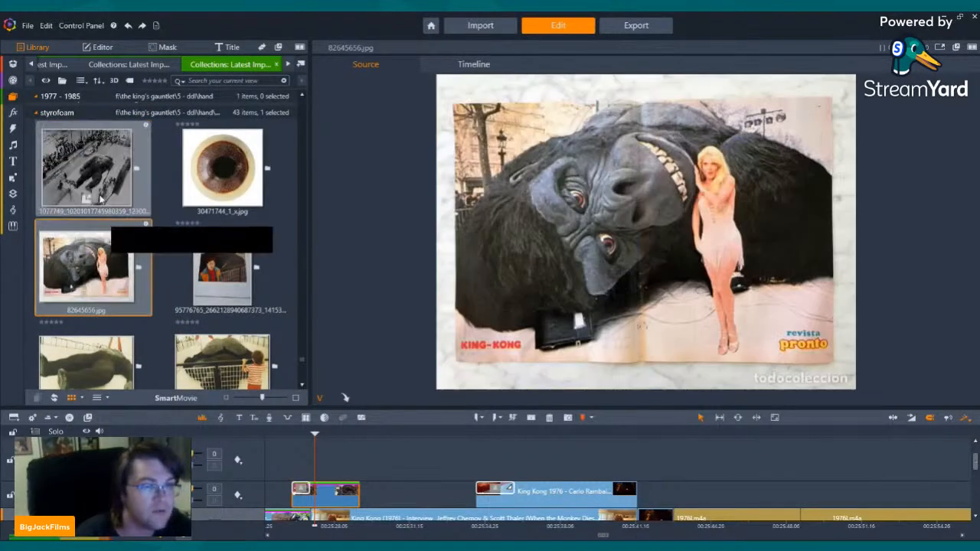
click(97, 188)
scroll(115, 215, down, 5)
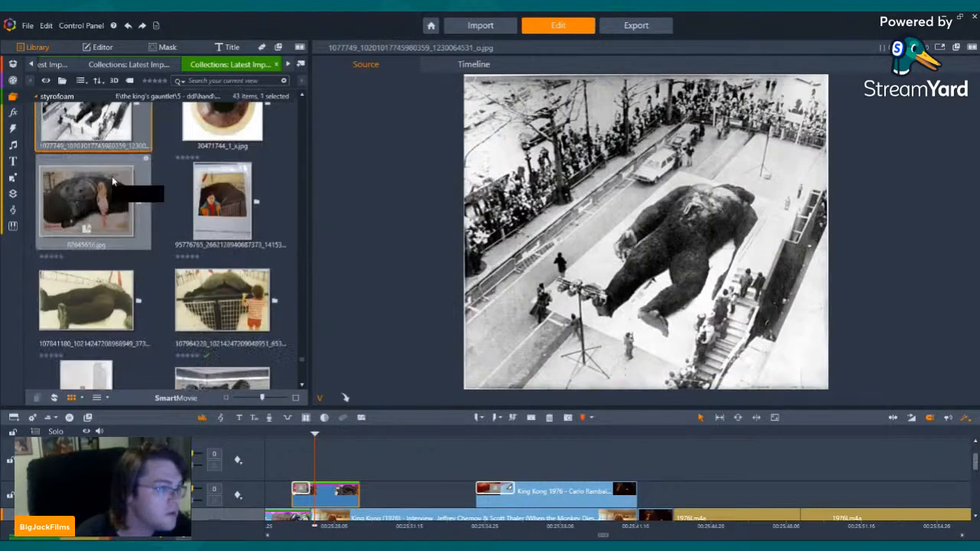
scroll(130, 230, down, 3)
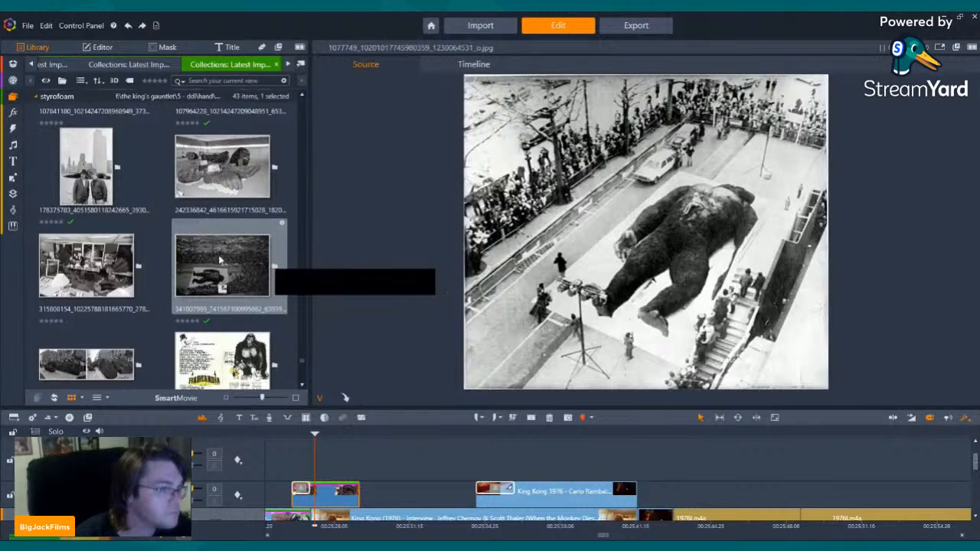
click(219, 256)
scroll(97, 203, down, 4)
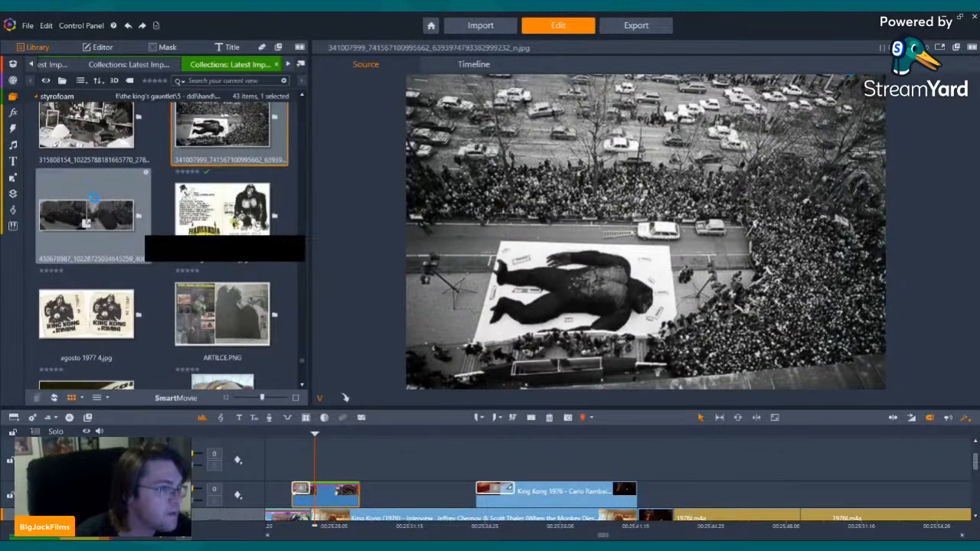
click(92, 198)
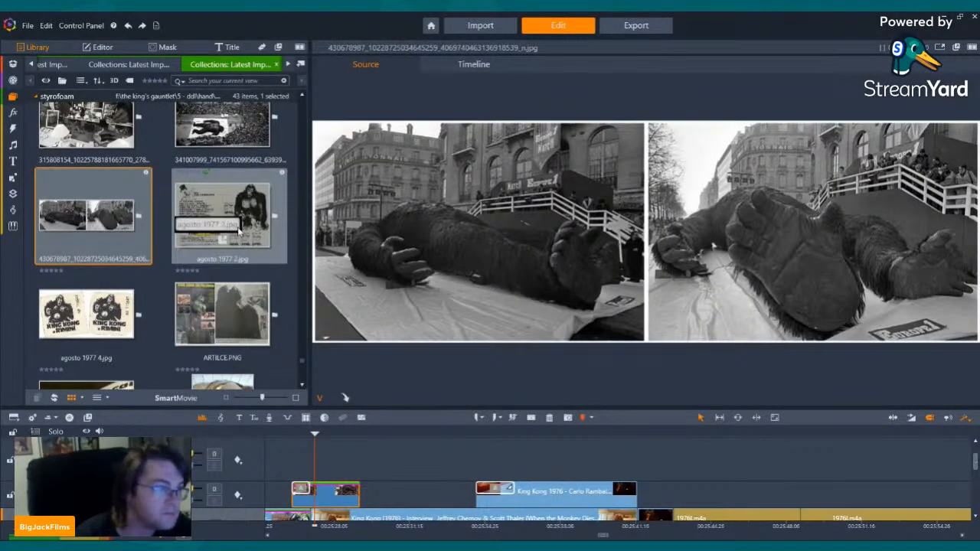
scroll(239, 230, down, 6)
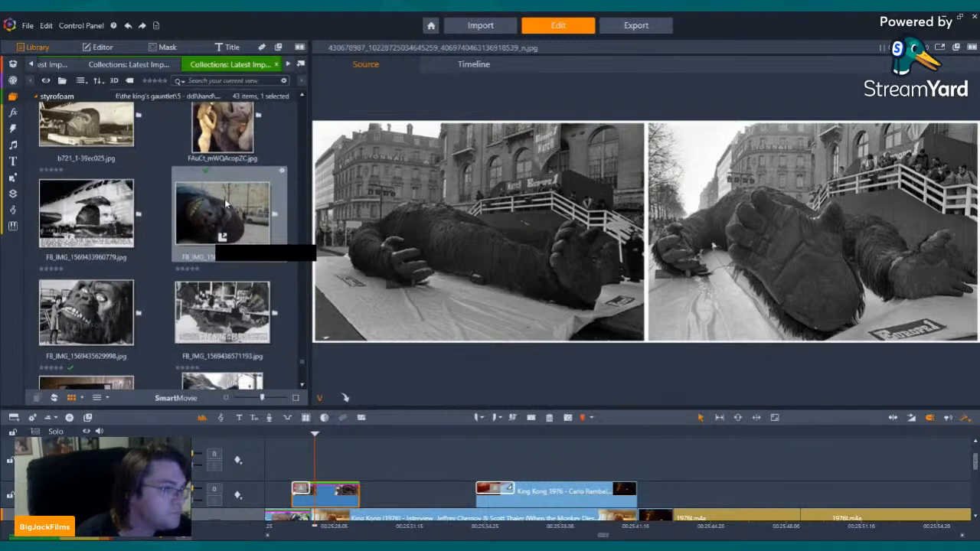
click(221, 203)
scroll(238, 242, down, 4)
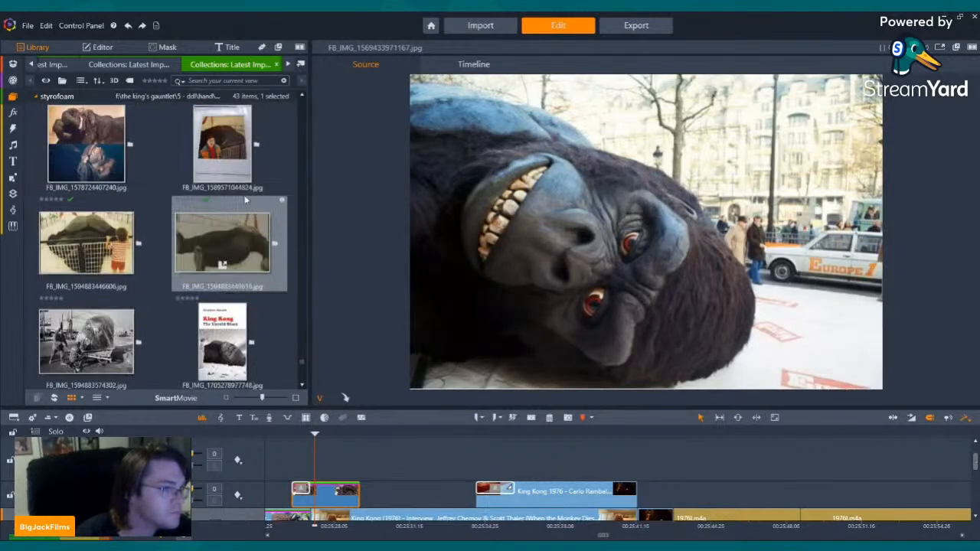
scroll(238, 242, down, 6)
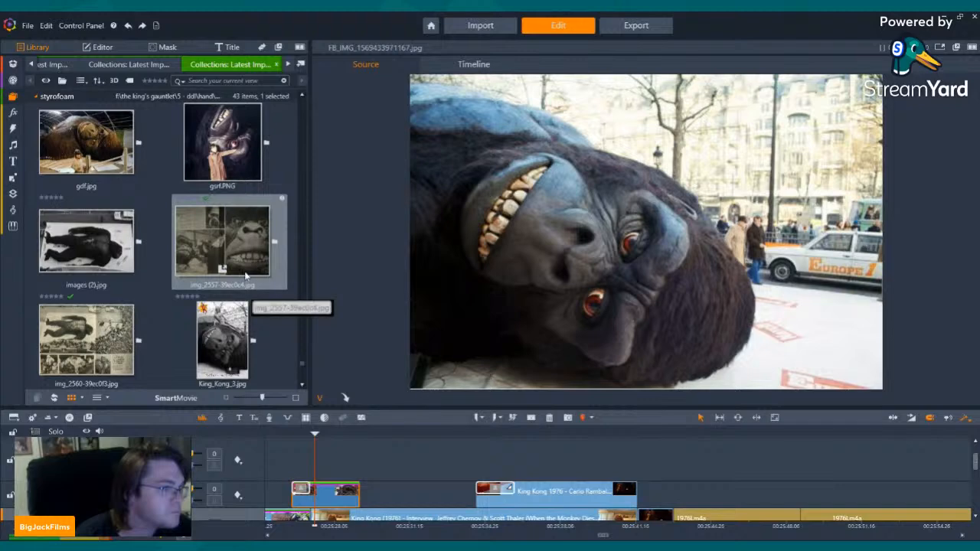
scroll(244, 280, down, 3)
scroll(245, 280, down, 6)
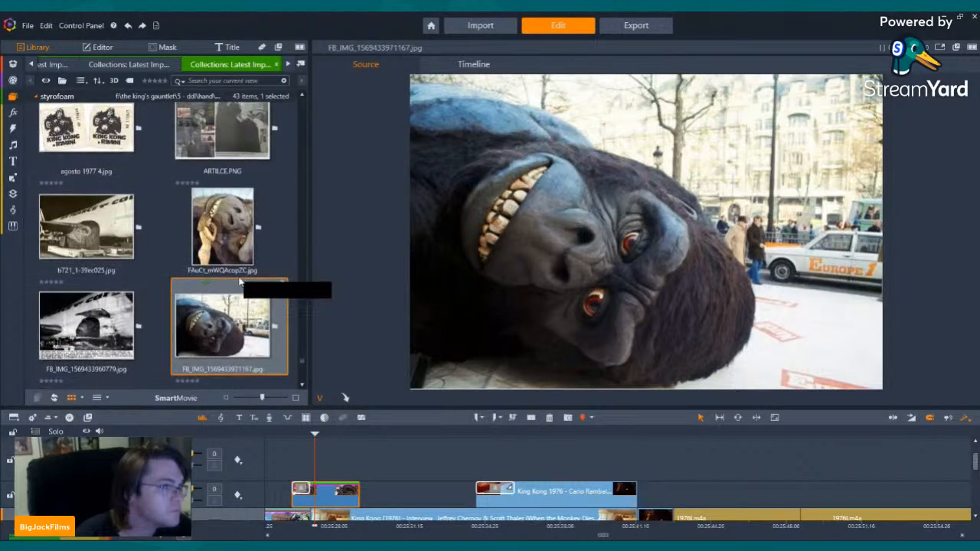
Compare the two-panel street photo, the 82645656.jpg magazine spread and the overhead crowd photo again as candidate cover pictures.
scroll(138, 303, up, 2)
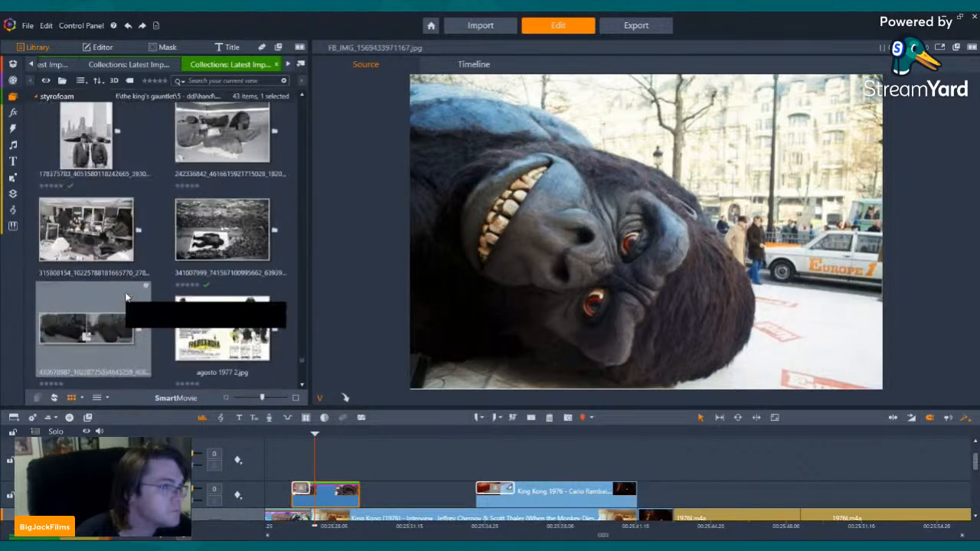
click(87, 313)
scroll(92, 306, up, 6)
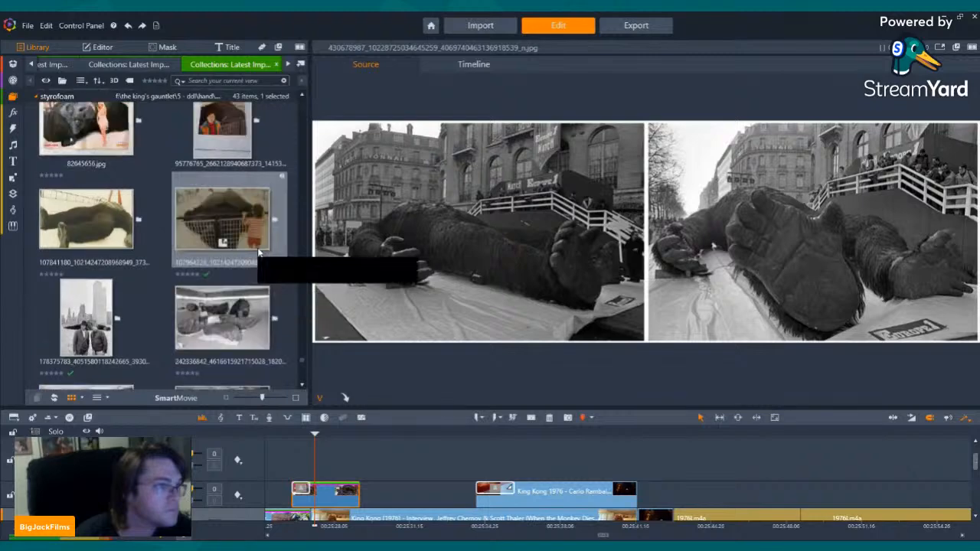
scroll(100, 278, up, 4)
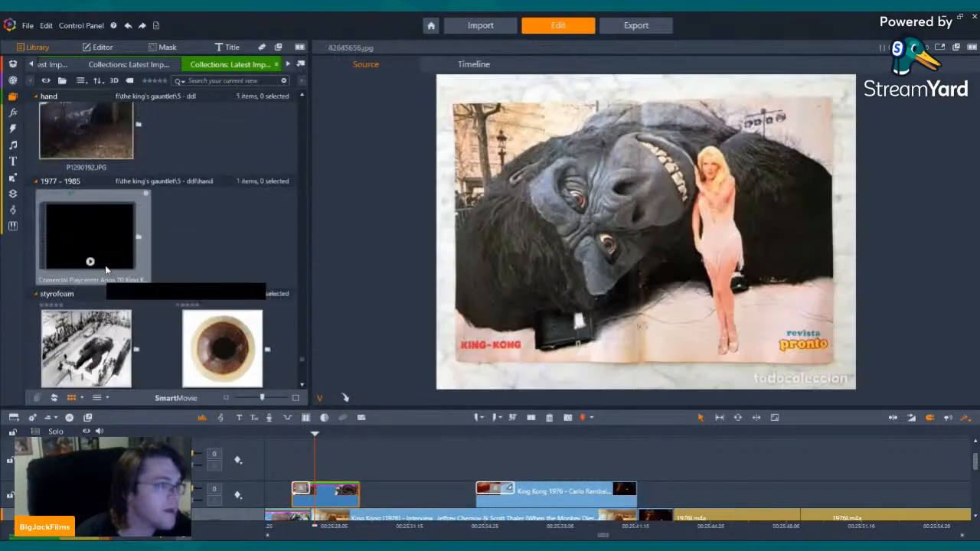
click(145, 313)
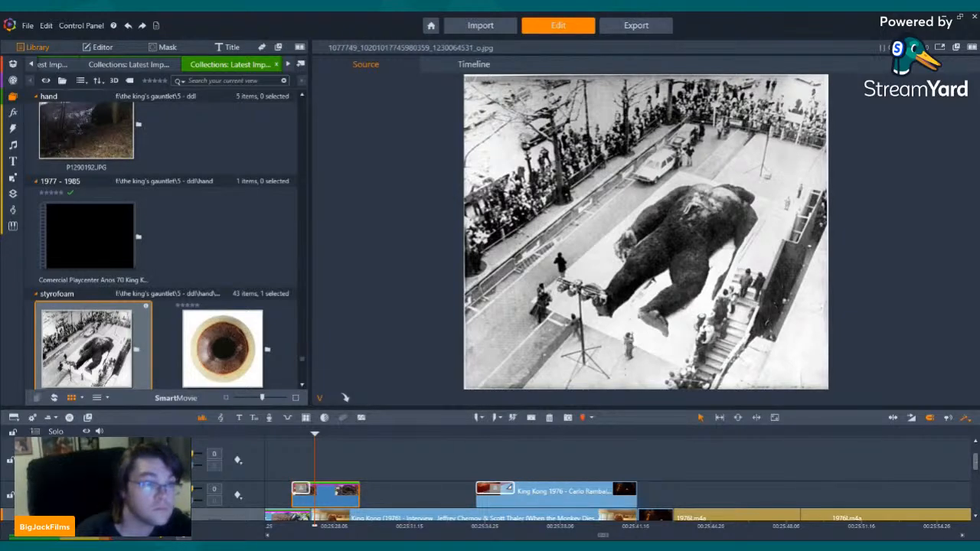
Browse the library from the styrofoam photos through the clips, misalanious, props and cast collections for further cover pictures.
scroll(176, 215, up, 10)
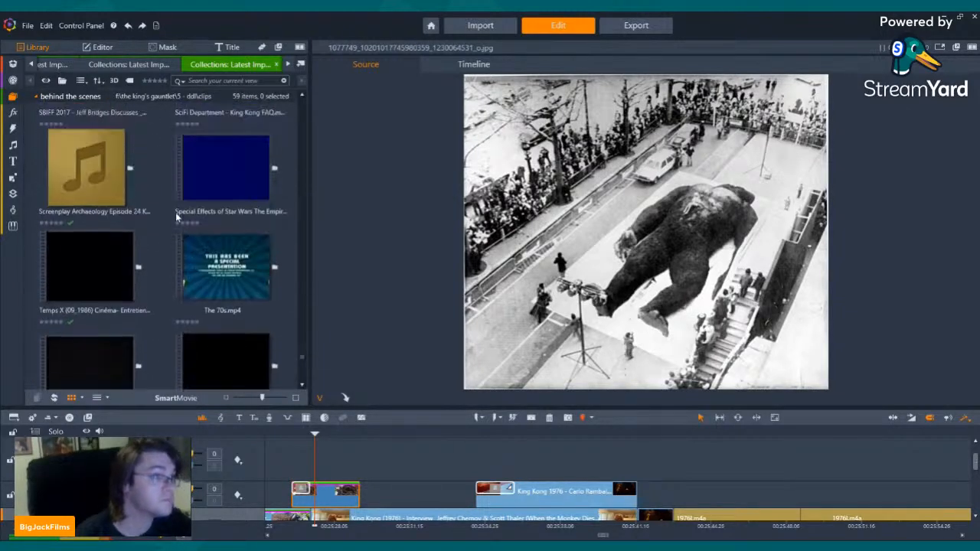
scroll(175, 218, up, 10)
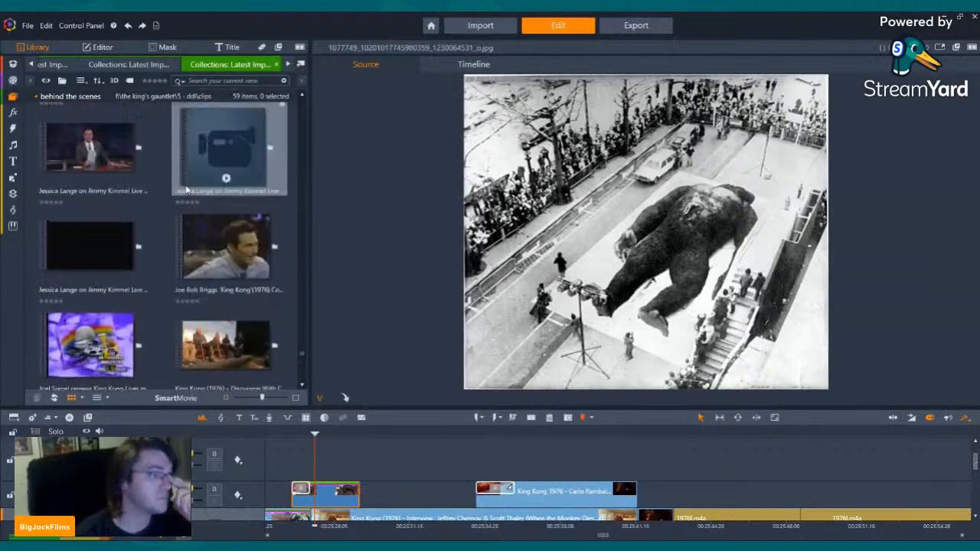
scroll(186, 189, down, 10)
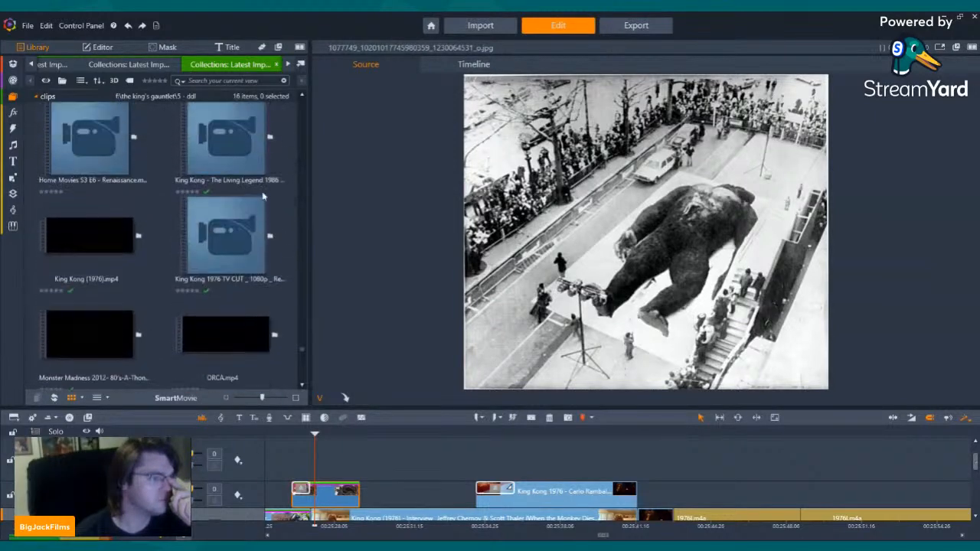
scroll(301, 351, down, 5)
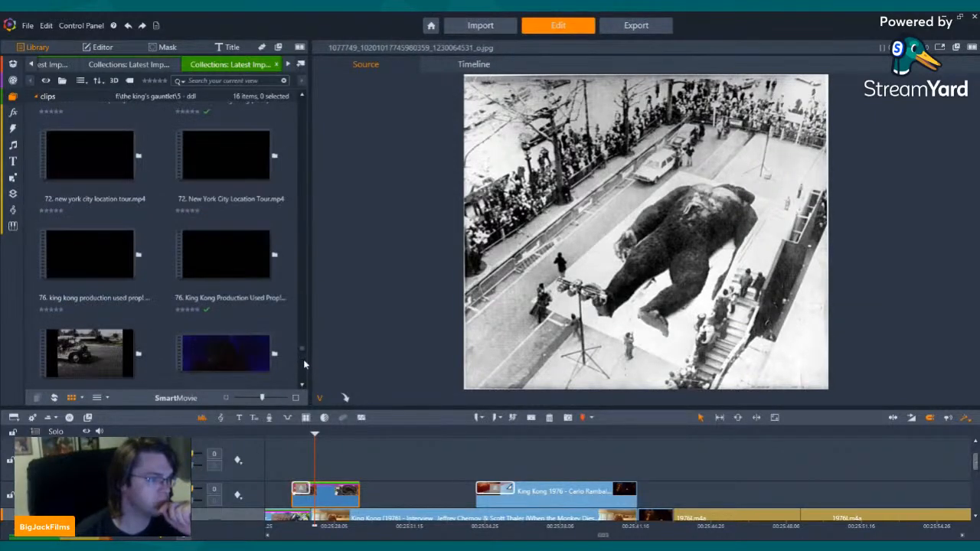
scroll(303, 354, down, 3)
scroll(303, 368, down, 10)
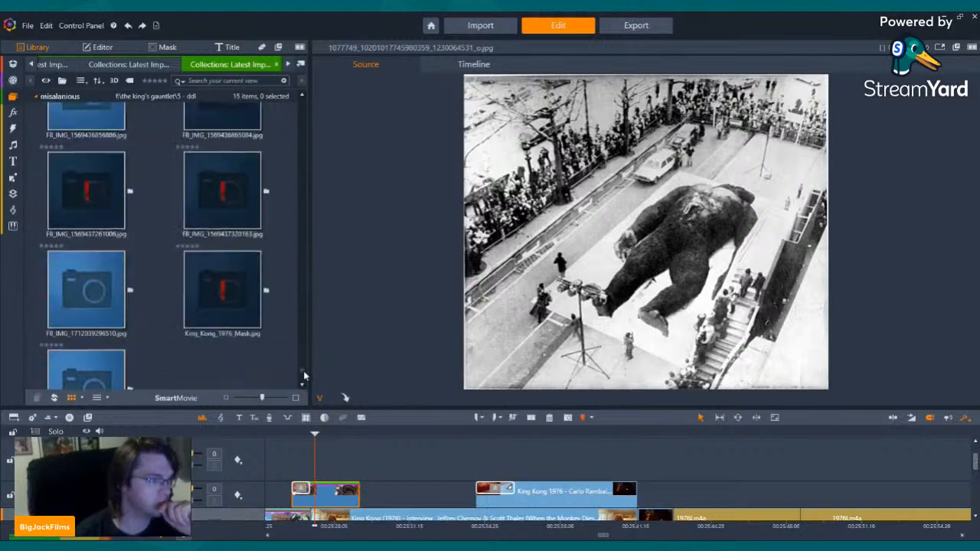
scroll(304, 352, down, 10)
scroll(305, 323, down, 15)
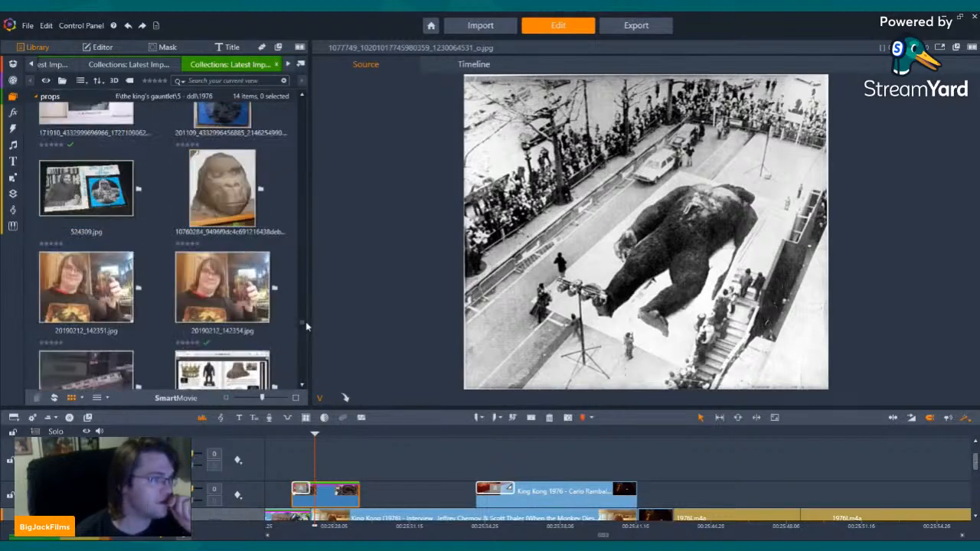
scroll(306, 286, down, 15)
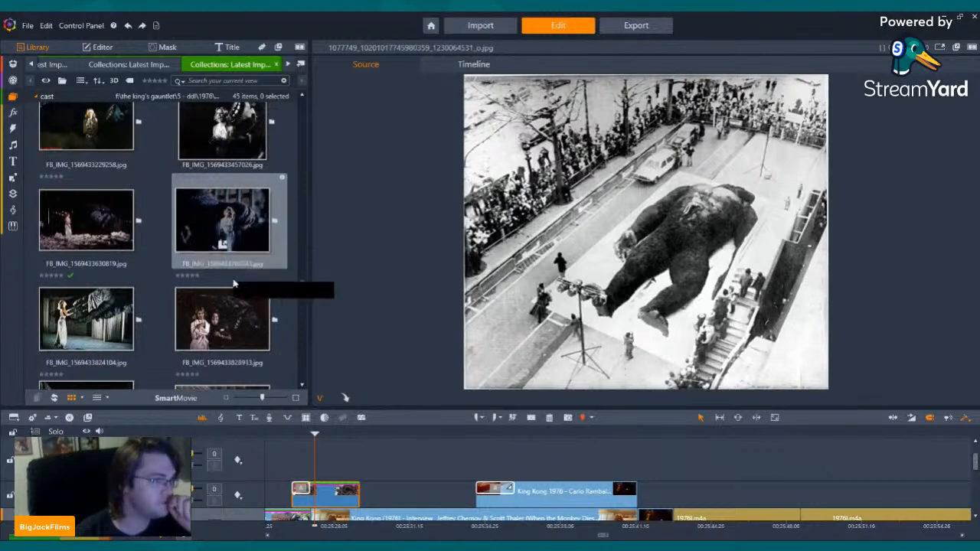
Preview the cast collection's photos of the actress posing beside the fallen Kong, including FB_IMG_1569433828913.jpg and CsDt09kWgAAW67x.jpg, as cover candidates.
click(226, 305)
scroll(194, 307, up, 2)
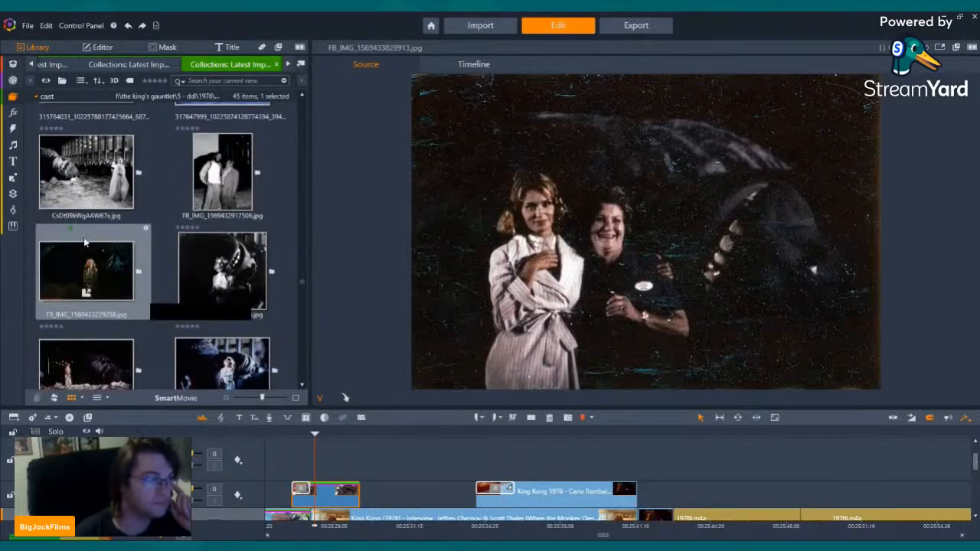
click(247, 247)
scroll(112, 290, up, 2)
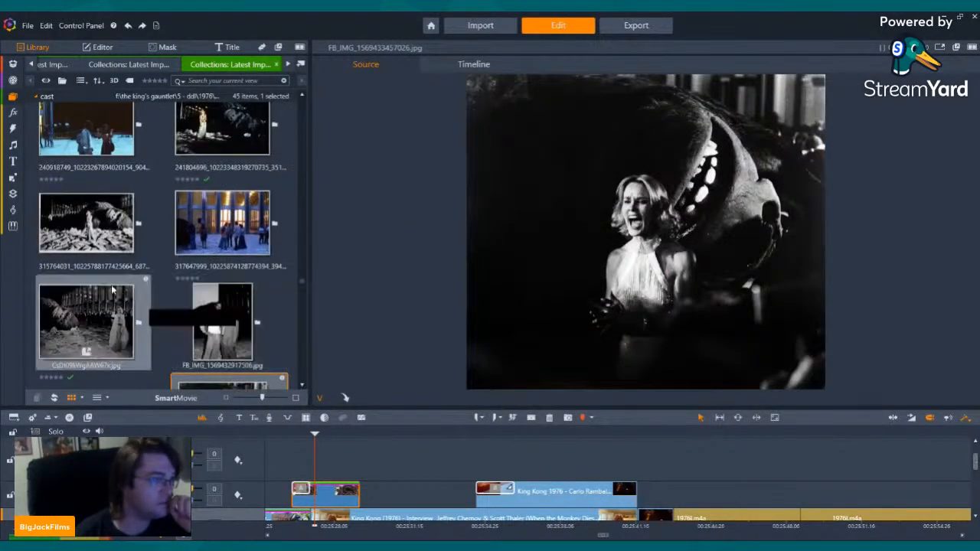
click(107, 283)
scroll(153, 276, up, 2)
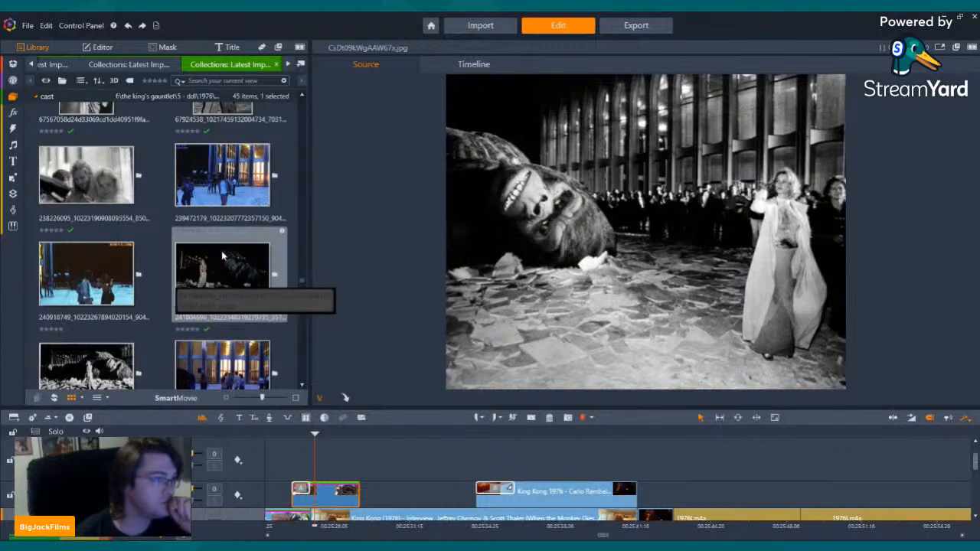
click(184, 272)
scroll(176, 276, up, 2)
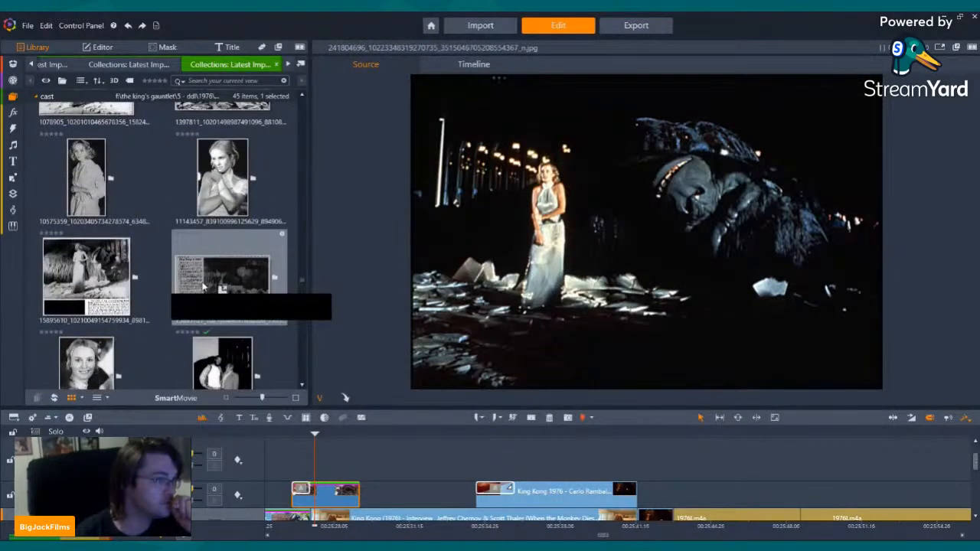
scroll(205, 287, up, 2)
click(86, 197)
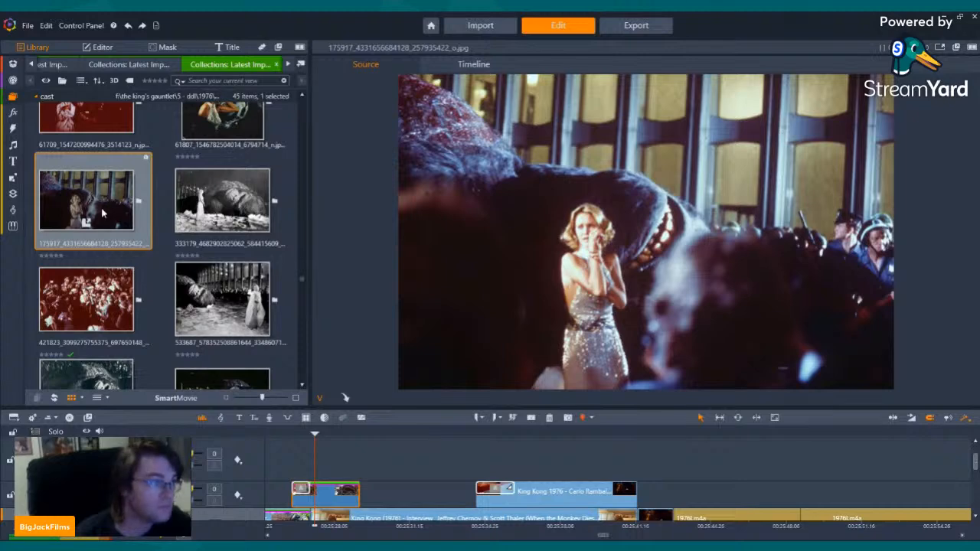
scroll(199, 294, up, 2)
Preview the filming collection's sepia Kong body shot, captioned newspaper crowd photo, night plaza crowd and two-man portrait.
scroll(199, 295, up, 5)
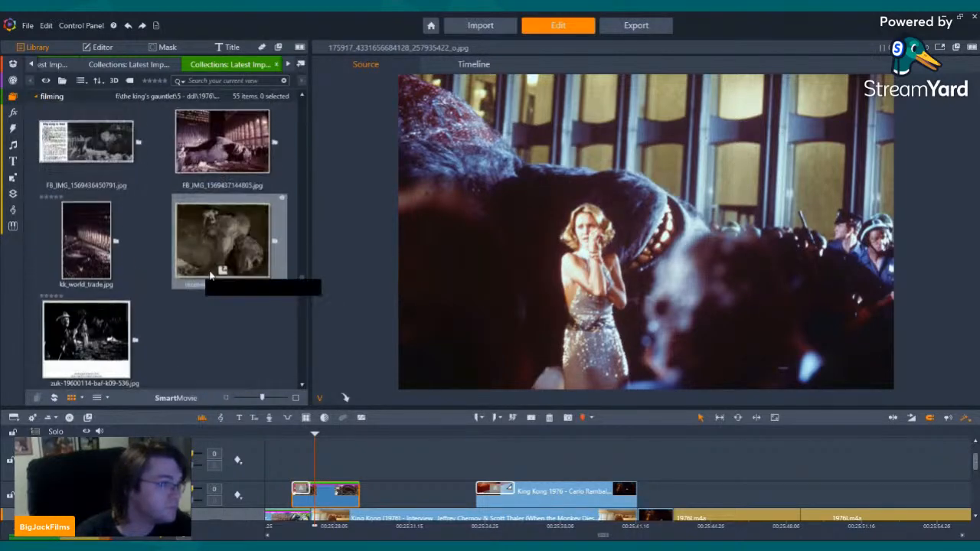
click(213, 217)
scroll(115, 275, up, 5)
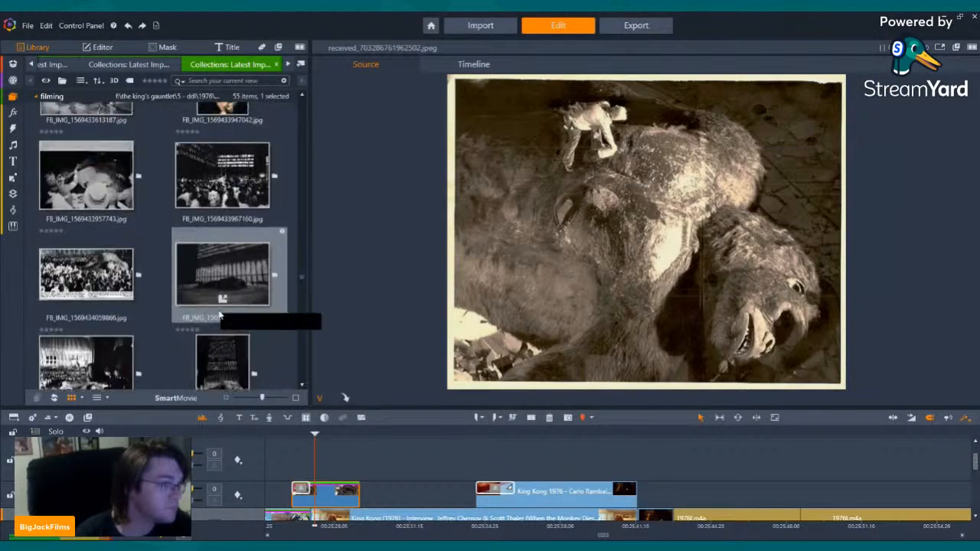
click(97, 269)
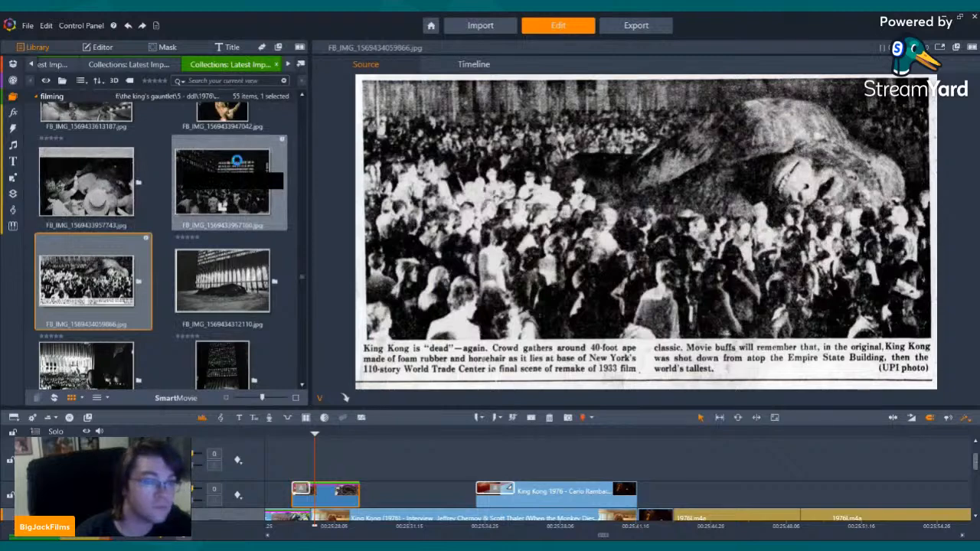
click(239, 165)
scroll(229, 233, up, 3)
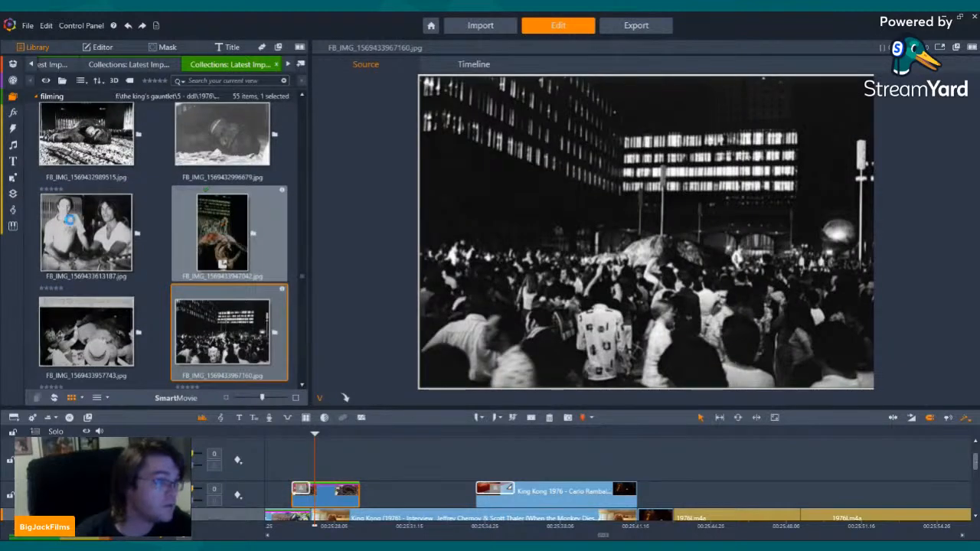
click(111, 226)
scroll(111, 230, up, 3)
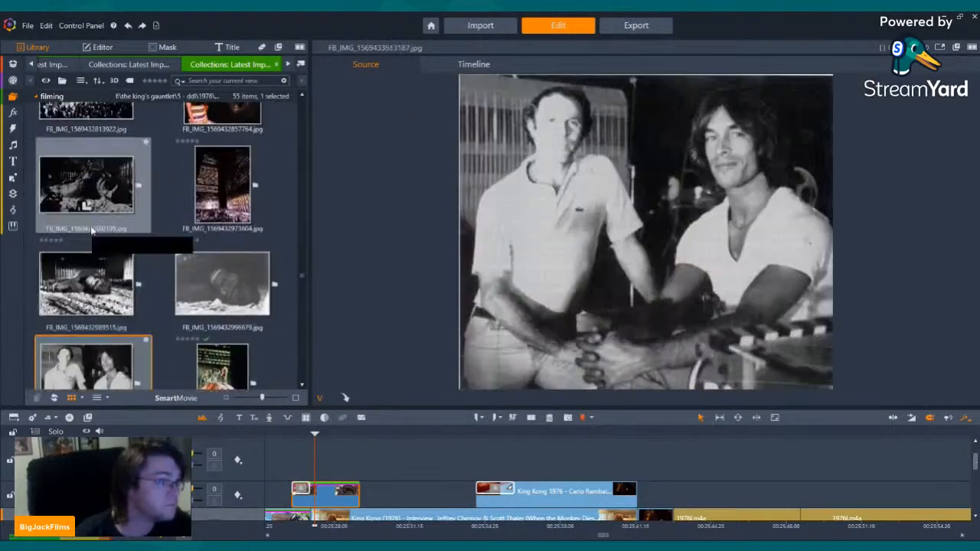
Compare the filming collection's shots of Kong lying on the rubble-covered plaza, including FB_IMG_1569432989515.jpg and FB_IMG_1569432880105.jpg.
click(91, 274)
click(203, 287)
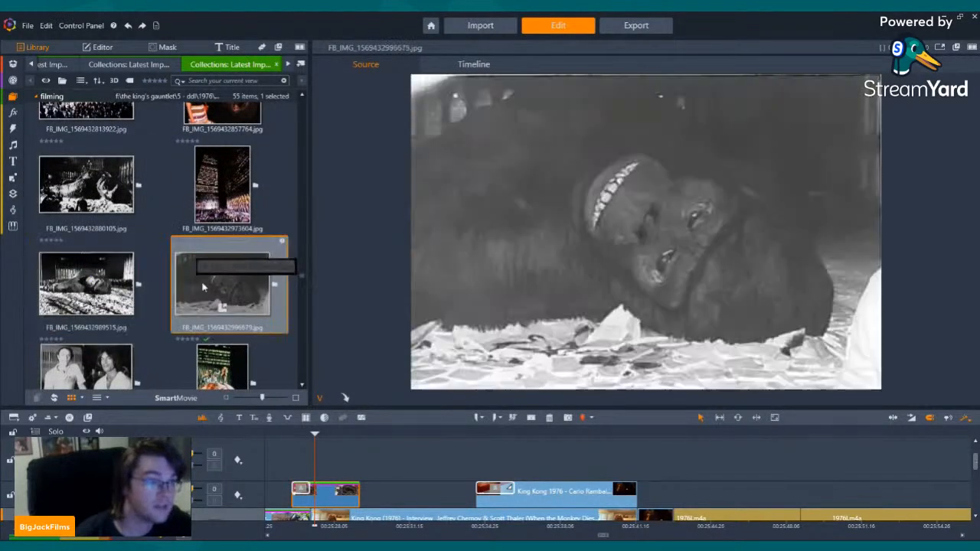
click(79, 271)
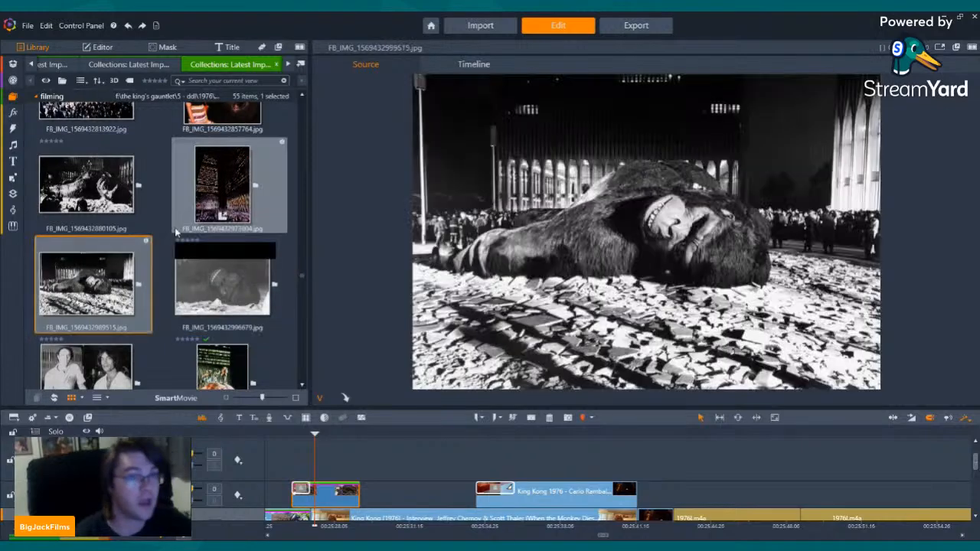
click(220, 192)
click(97, 186)
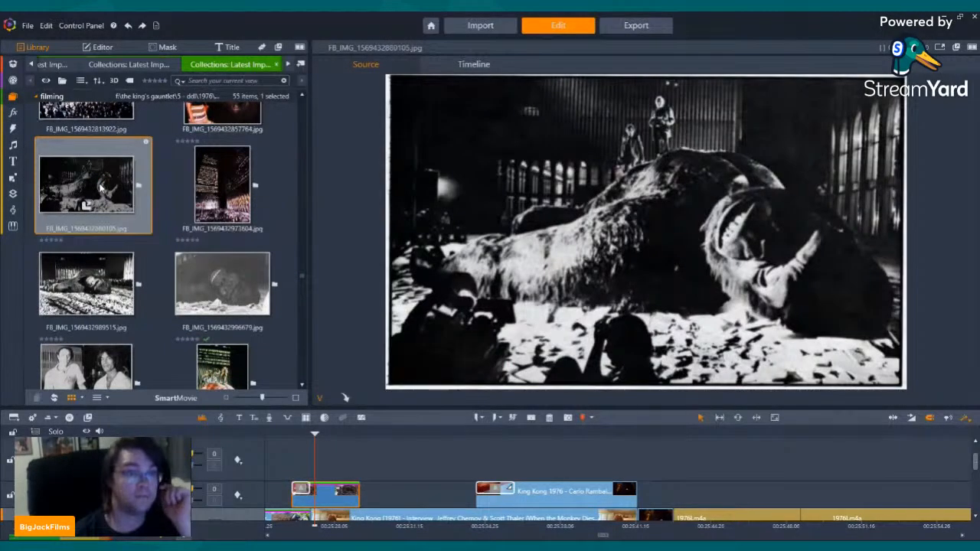
Preview the overhead crowd photo FB_IMG_1569432813922.jpg and the two colour pictures of women posing beside Kong's head.
scroll(136, 234, up, 3)
click(107, 219)
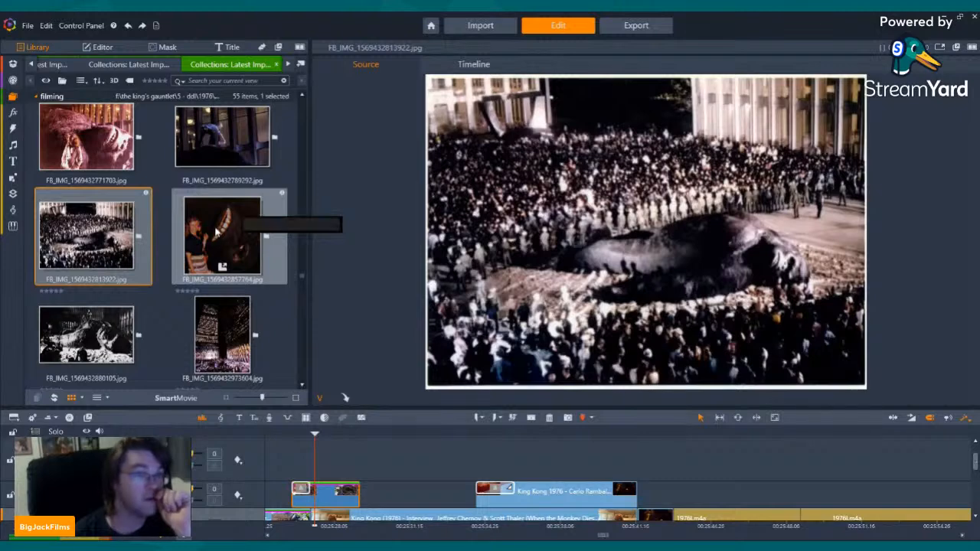
click(214, 228)
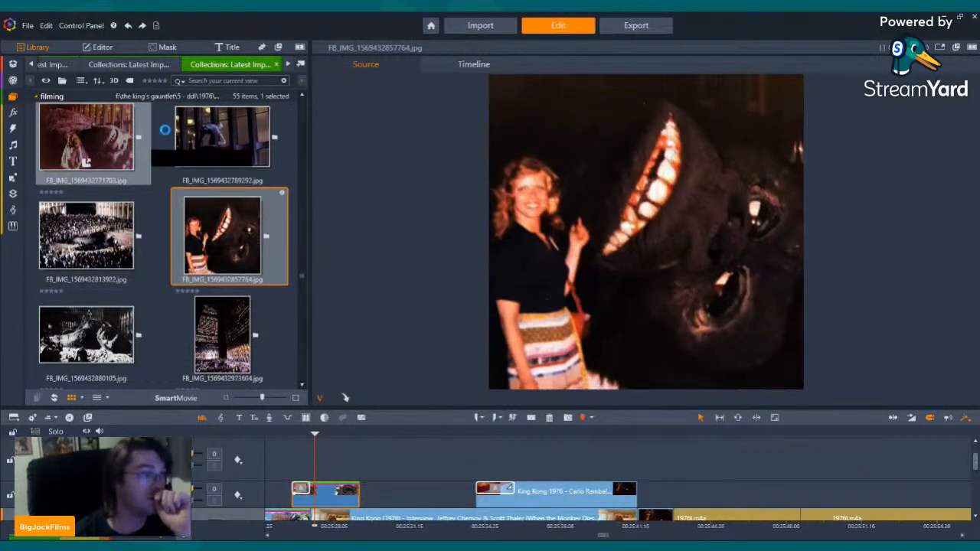
click(144, 133)
scroll(197, 156, up, 3)
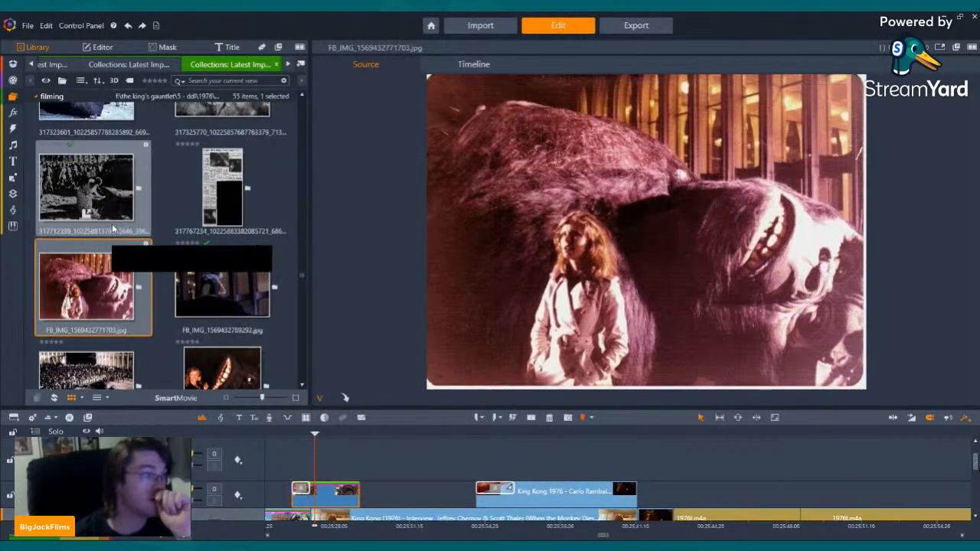
Examine the filming photos of Kong's foot, his face in daylight and the crowd behind the police barricade.
scroll(114, 228, up, 3)
click(107, 230)
scroll(99, 291, up, 5)
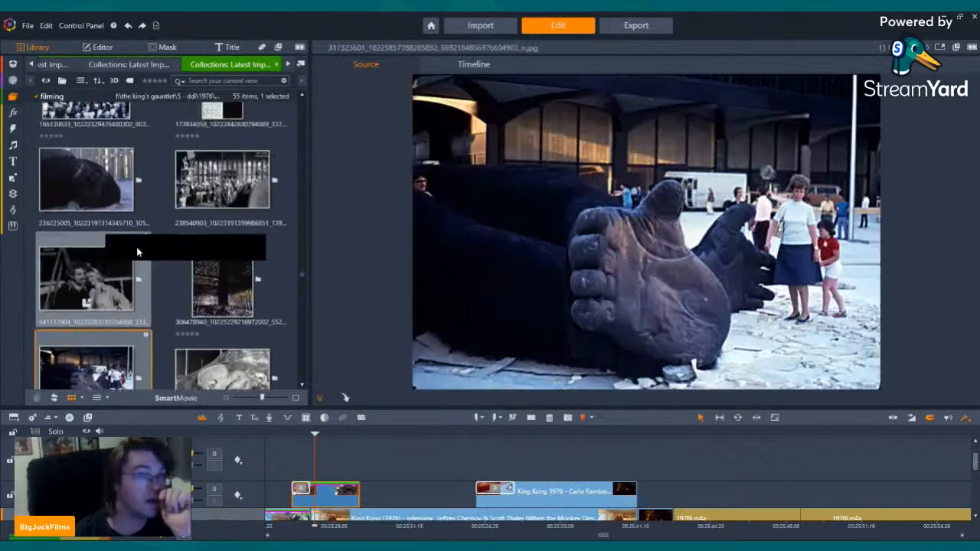
click(95, 327)
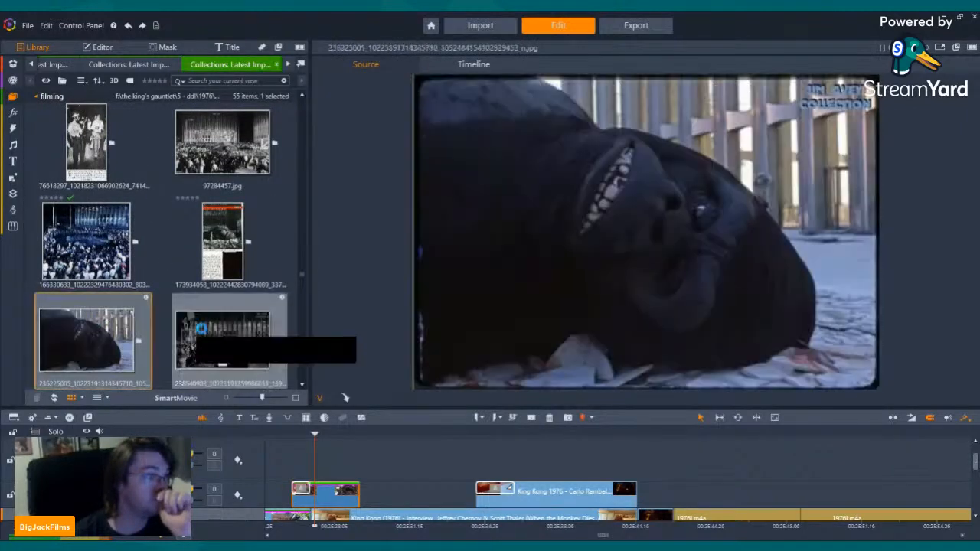
click(216, 331)
scroll(226, 298, up, 5)
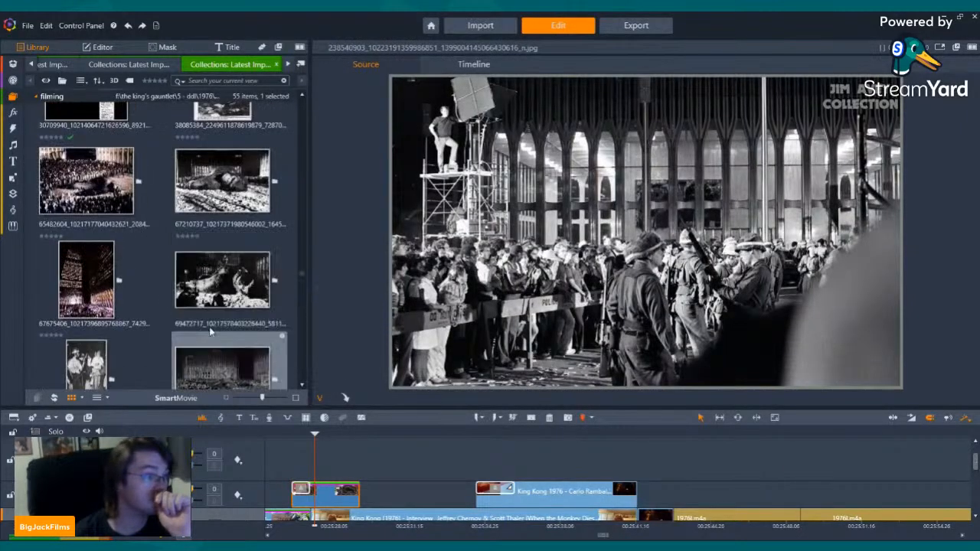
Place the black-and-white photo of two men standing on the fallen Kong directly after the existing cover photo on the timeline.
click(228, 262)
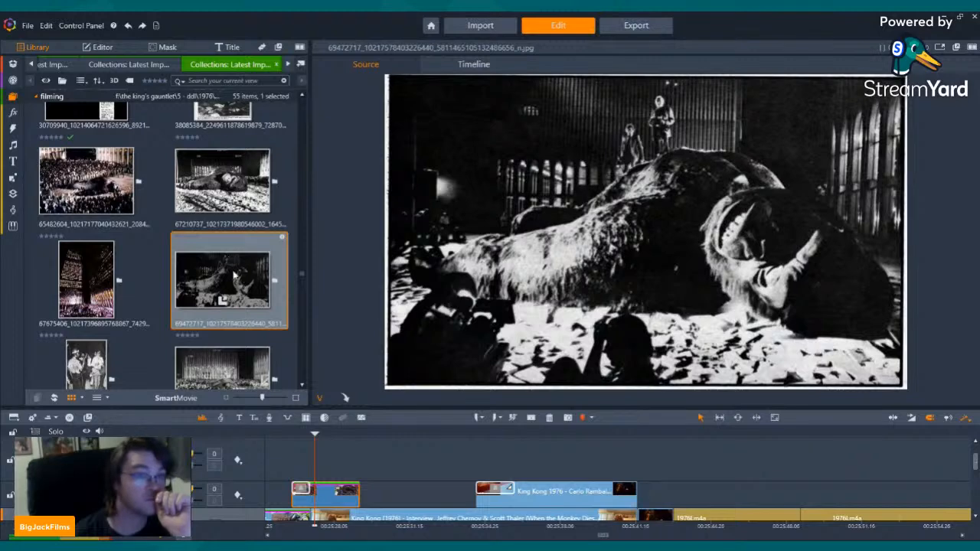
drag(229, 273, 371, 499)
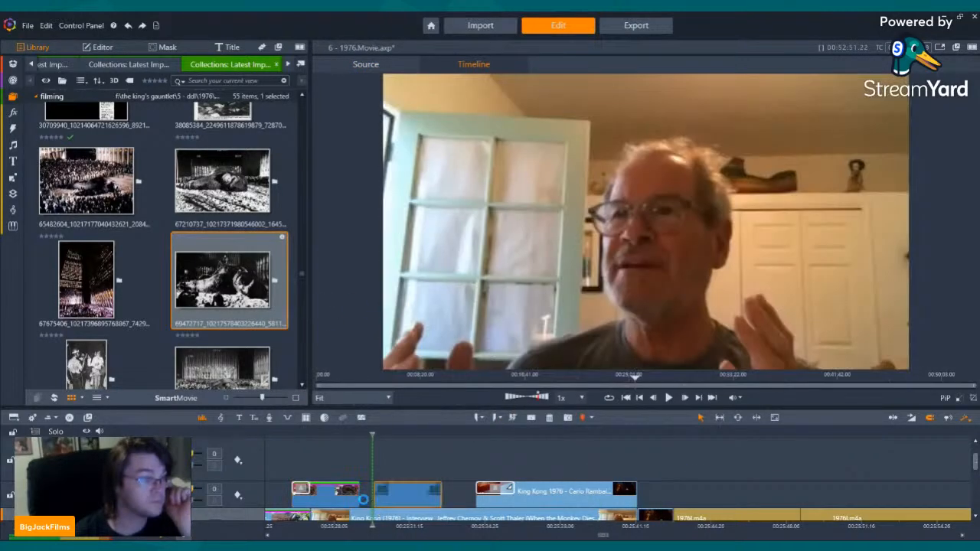
Look through the remaining filming and wtc pictures, previewing the armed guard photo and the crowd shot framed by a camera crane seat.
scroll(229, 237, up, 3)
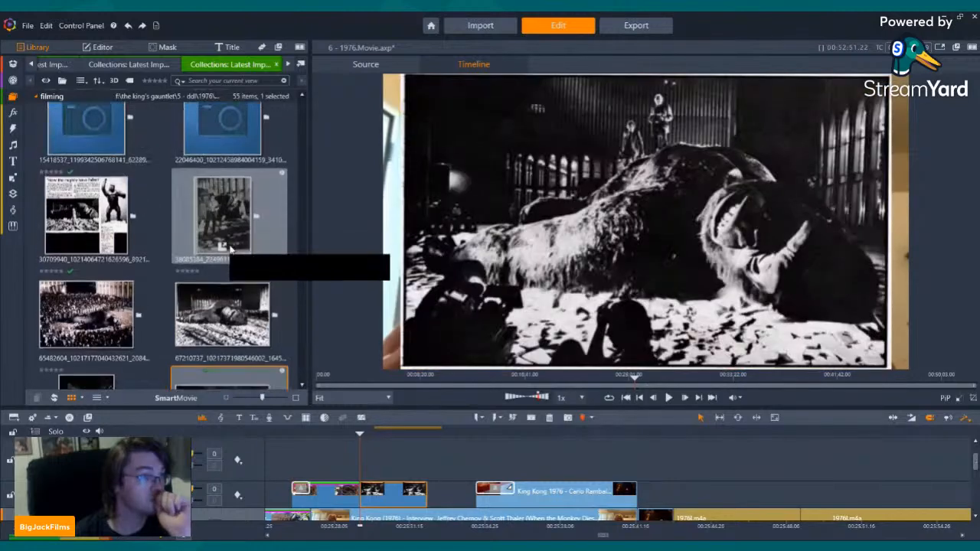
click(227, 213)
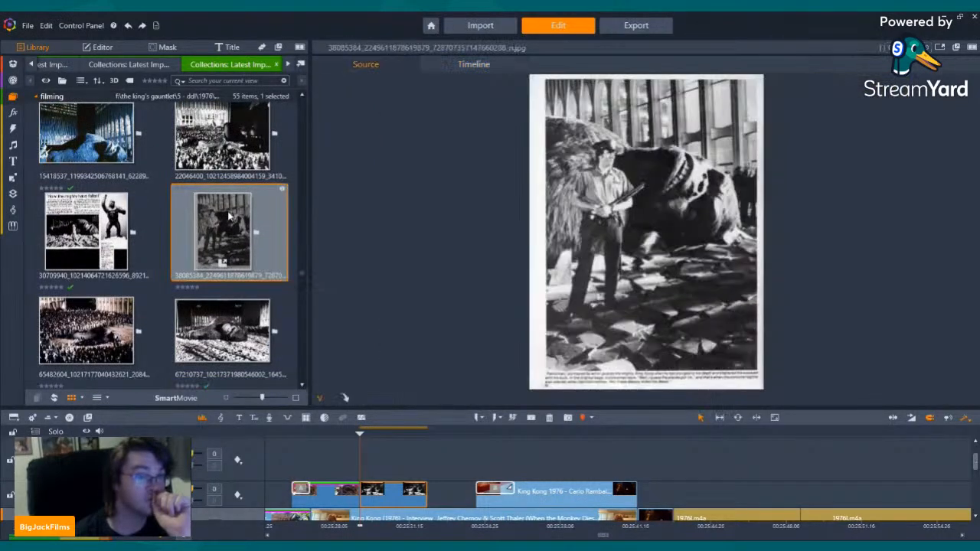
scroll(230, 252, up, 3)
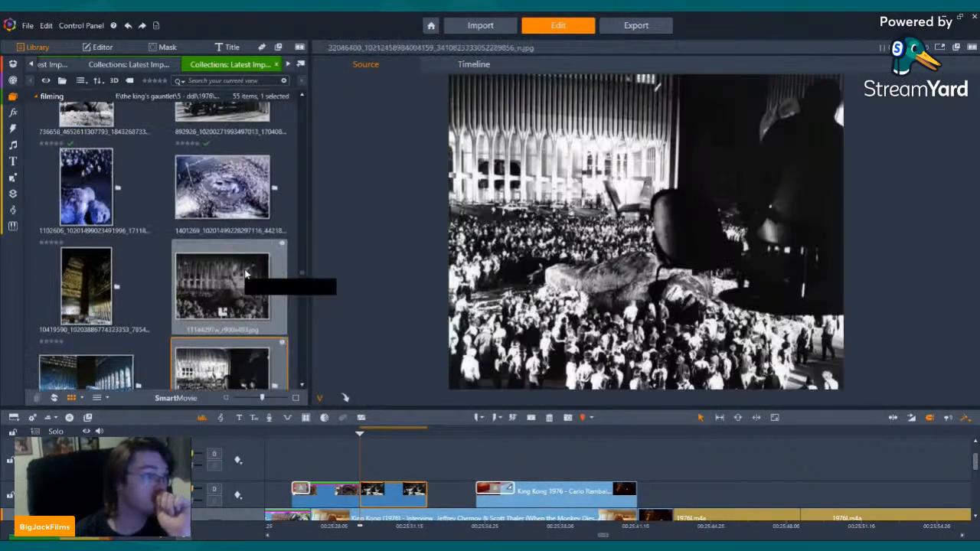
scroll(244, 269, down, 5)
scroll(237, 214, up, 6)
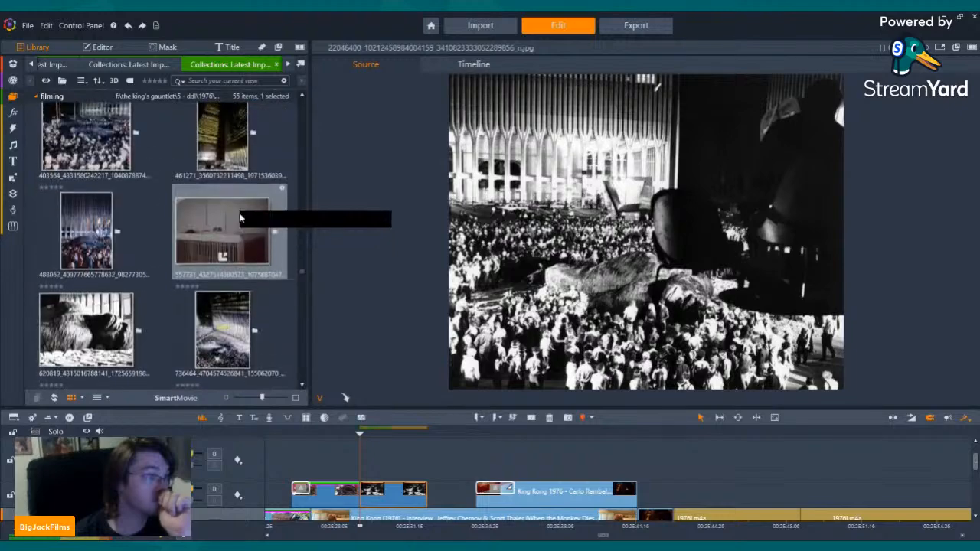
scroll(216, 234, down, 2)
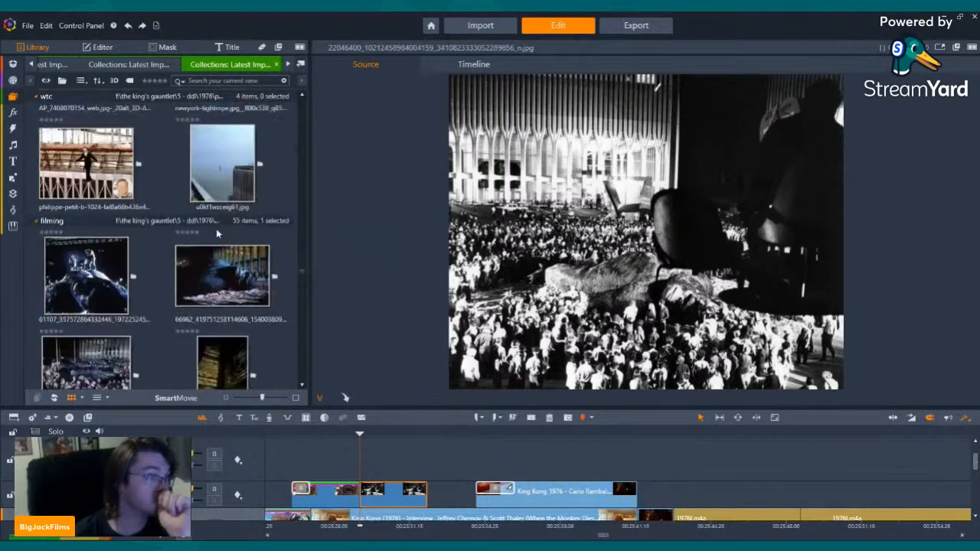
scroll(217, 233, up, 3)
scroll(216, 234, down, 3)
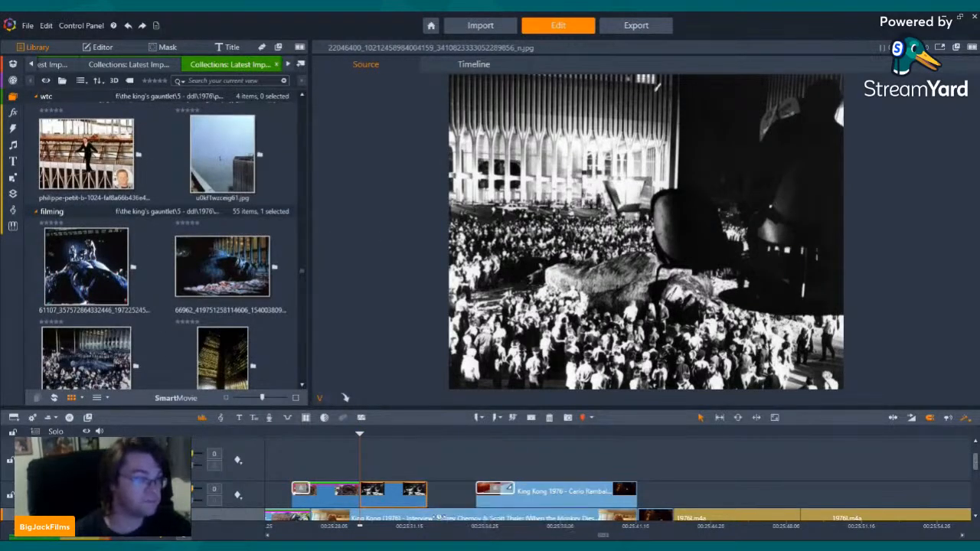
Extend the newly placed Kong photo to the Carlo Rambaldi clip, with transitions at both ends.
drag(465, 497, 500, 483)
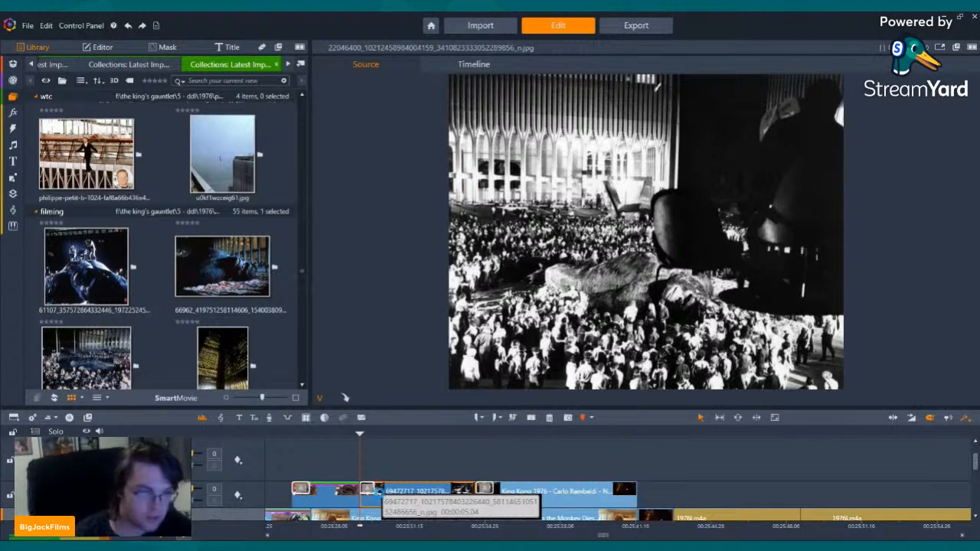
Apply the Pan And Zoom camera effect to the photo of the couple beside Kong's head and copy it to the adjoining black-and-white photo.
right_click(380, 494)
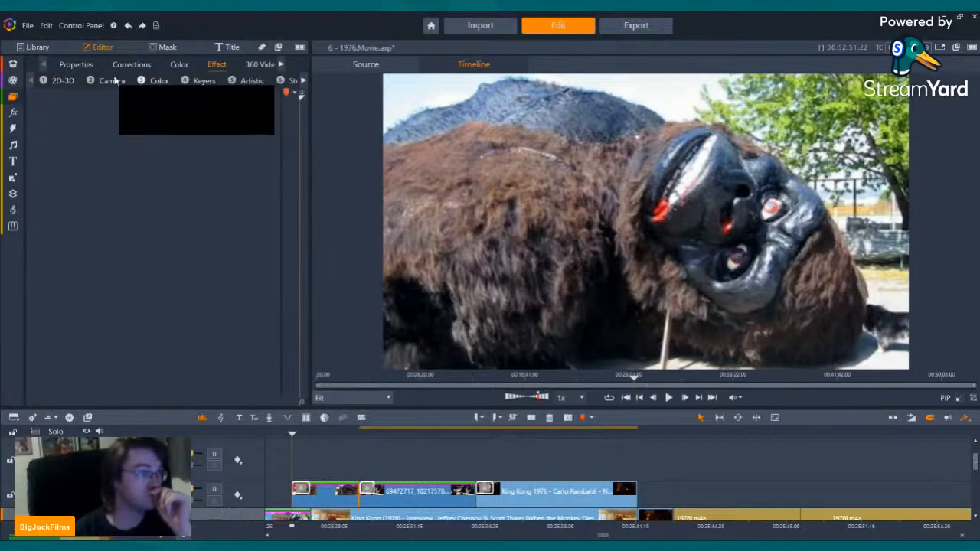
click(107, 81)
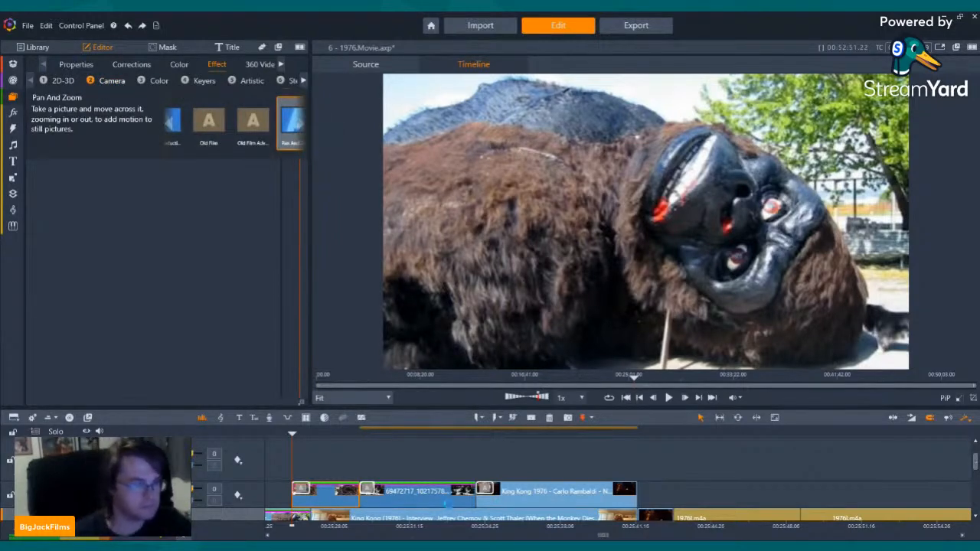
drag(340, 494, 341, 499)
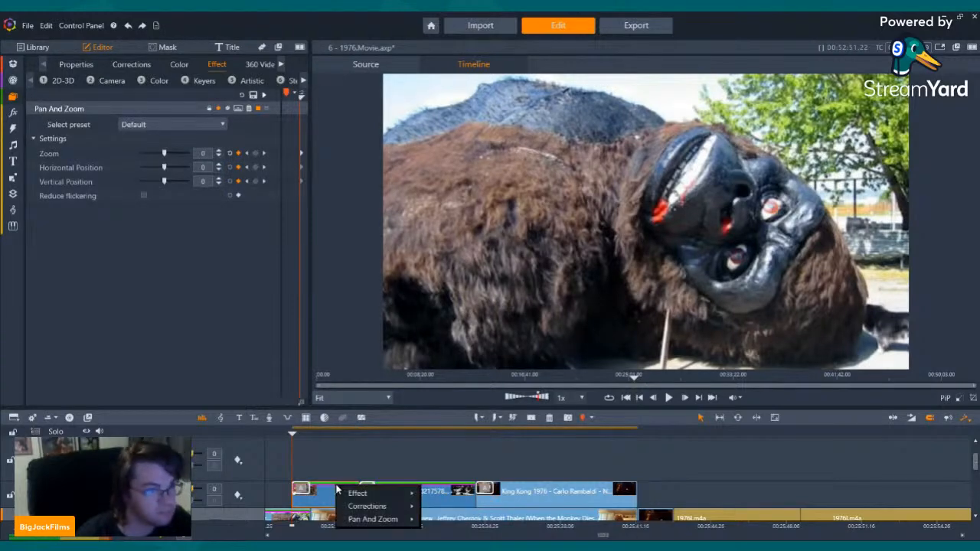
mouse_move(351, 494)
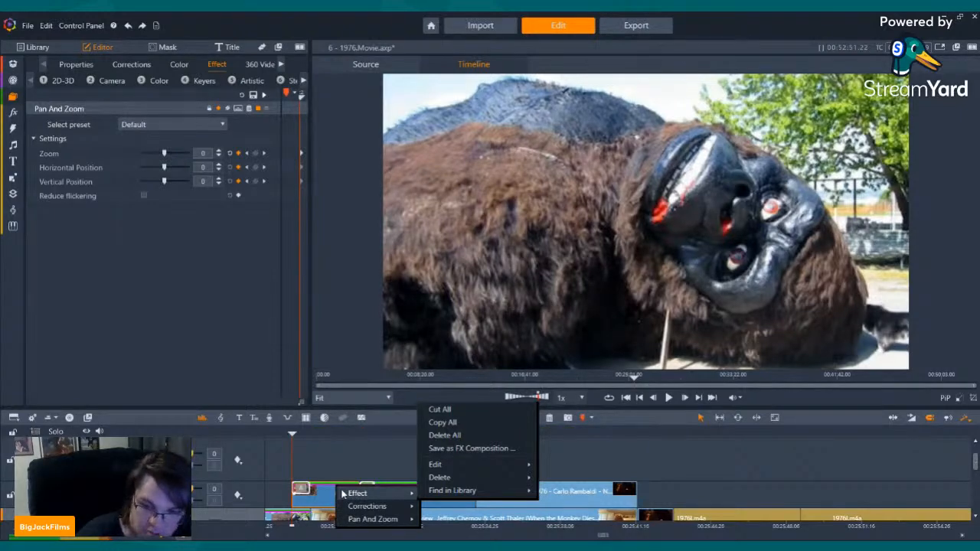
click(475, 426)
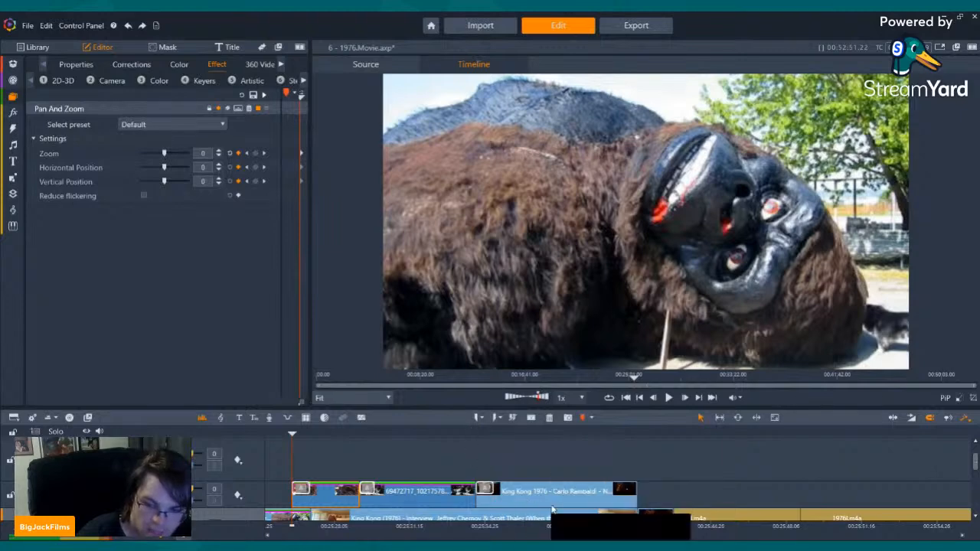
right_click(436, 496)
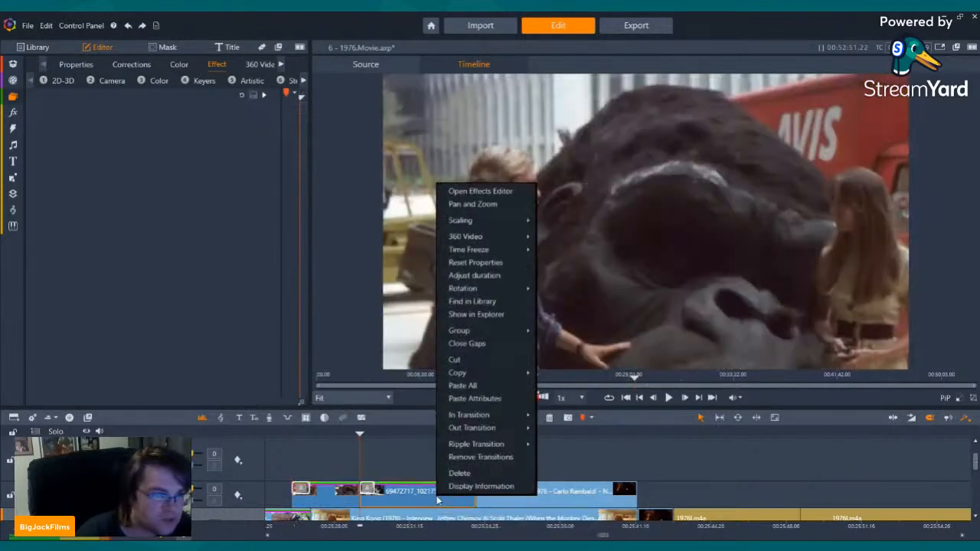
click(463, 385)
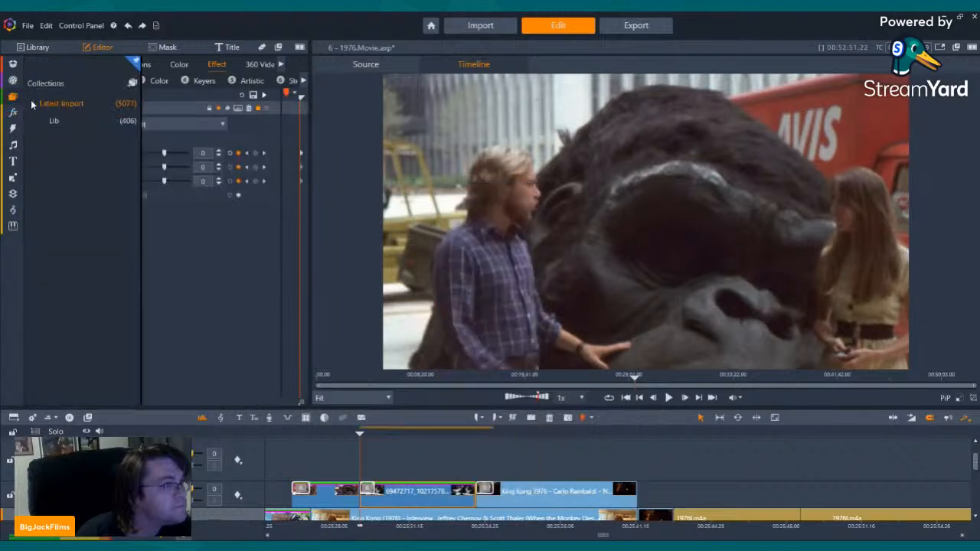
Play back the two animated Kong photos from within the first one through to the Carlo Rambaldi clip.
key(Left)
key(Left)
key(Left)
key(Left)
key(Left)
key(Left)
key(Left)
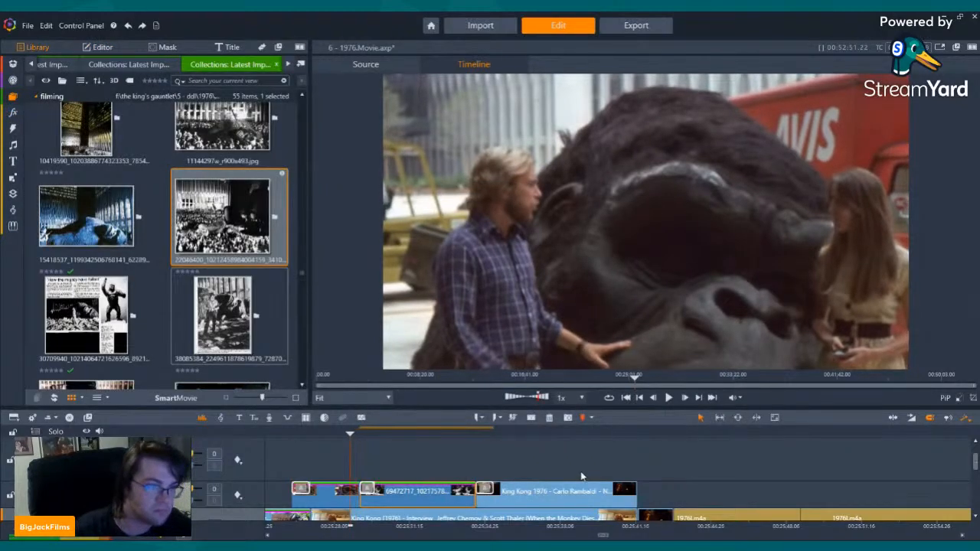
key(Left)
key(Left)
key(Left)
key(Left)
key(Left)
key(Left)
key(Left)
key(Left)
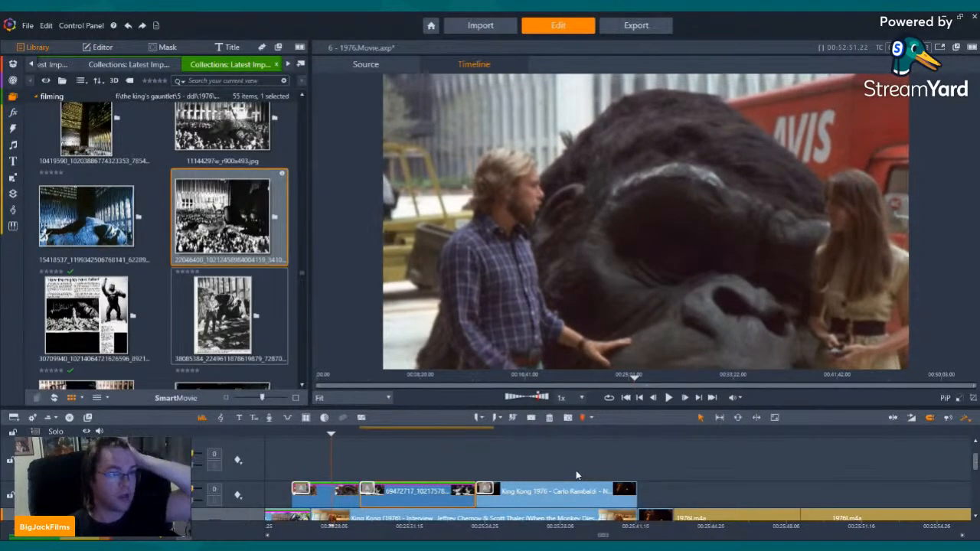
key(Left)
key(Left)
key(Left)
key(Left)
key(Left)
key(Left)
click(667, 399)
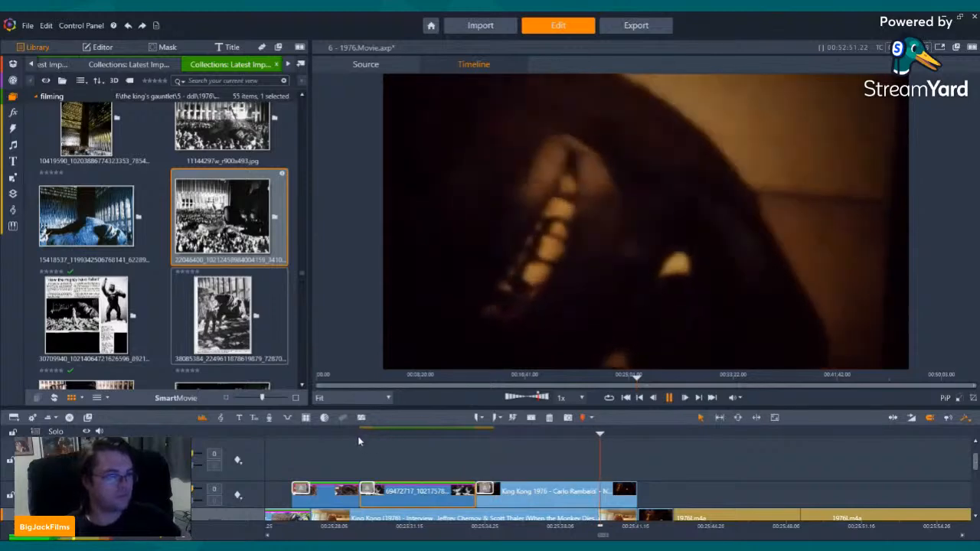
Return the playhead to the earlier interview section preceding the two animated photos and save the movie.
click(348, 430)
key(Left)
key(Left)
key(Left)
key(Left)
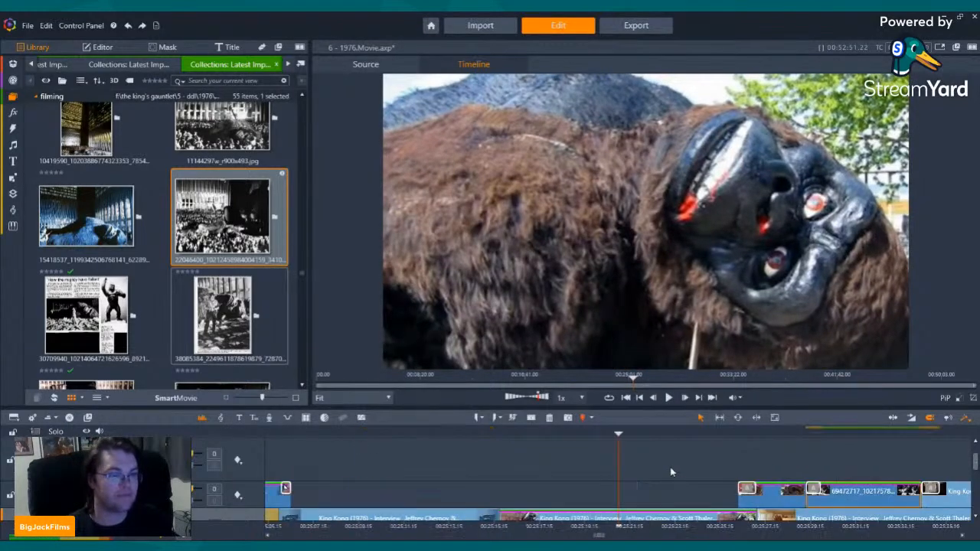
drag(324, 435, 257, 435)
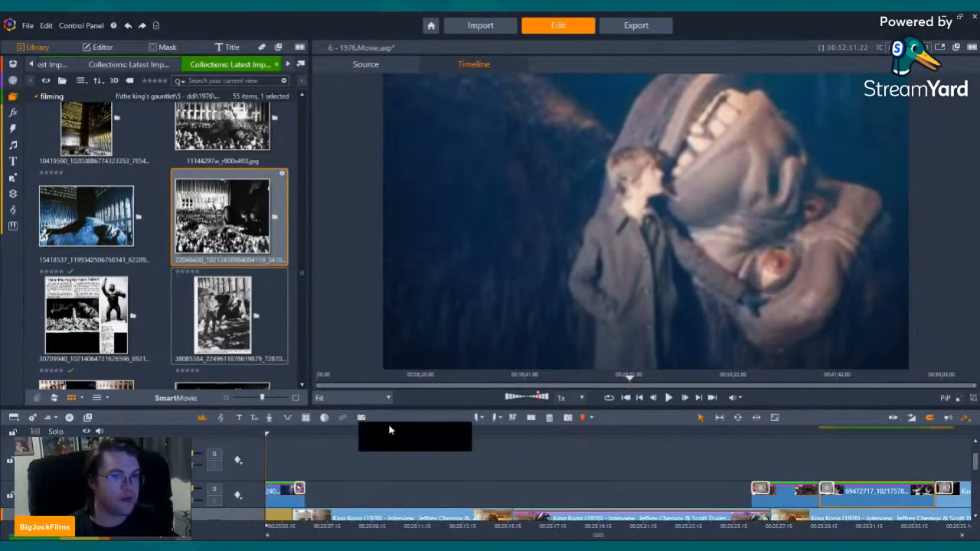
click(29, 28)
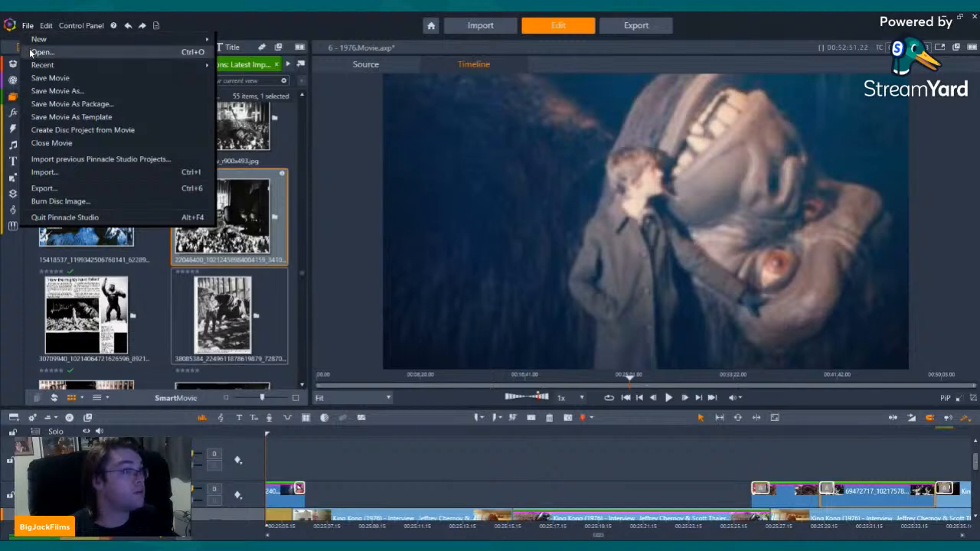
click(416, 208)
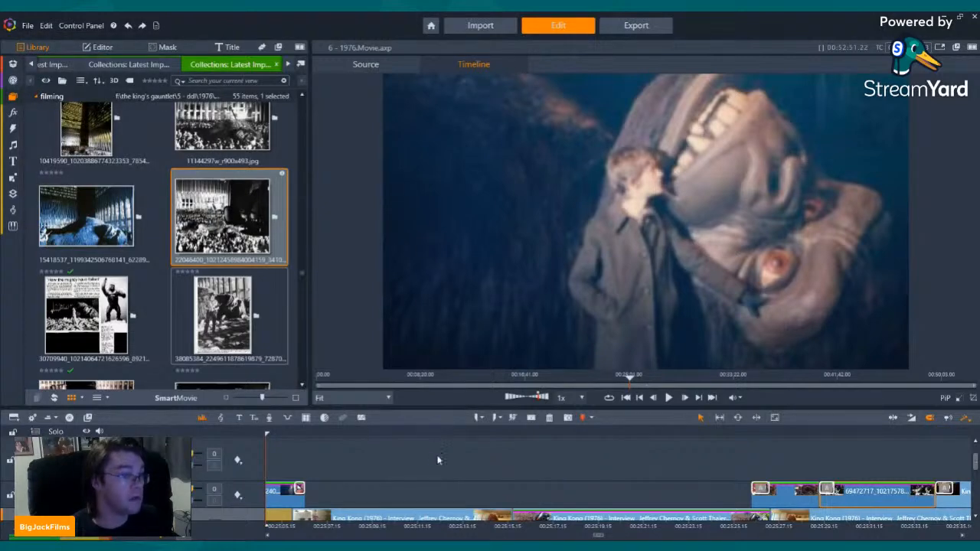